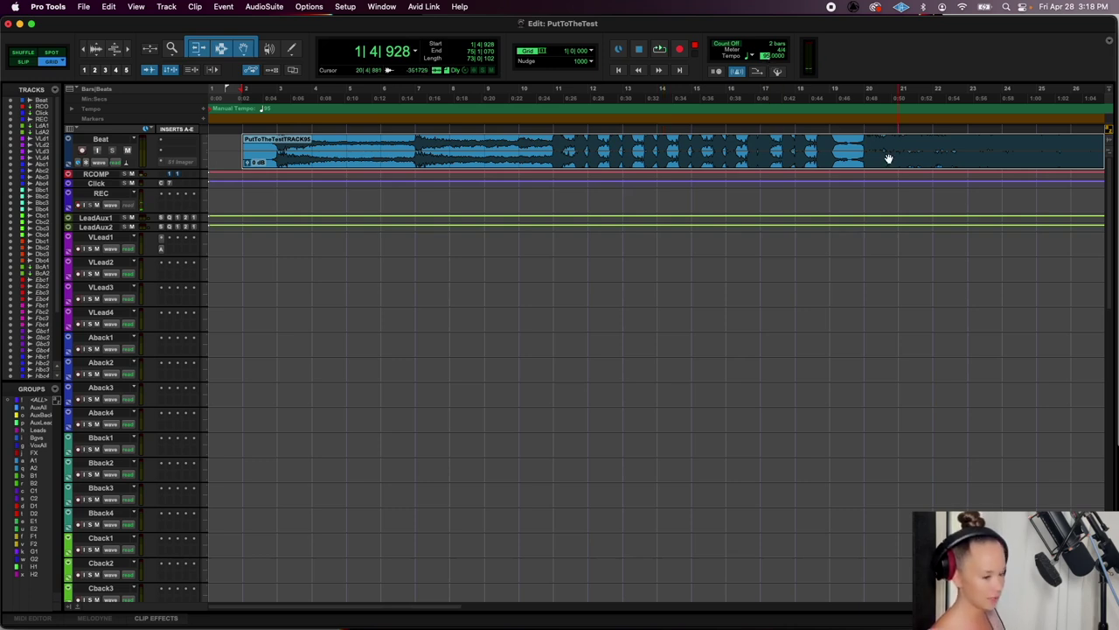
Play a short stretch of the beat from bar 32 to audition it
key("r")
key("r")
key("r")
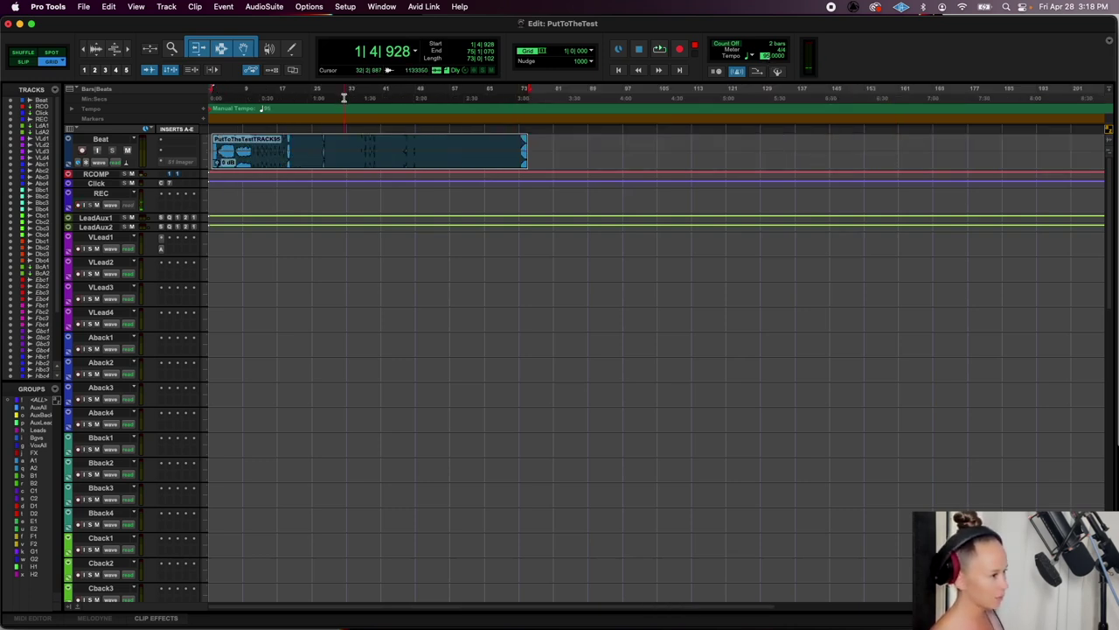
left_click(343, 97)
key("space")
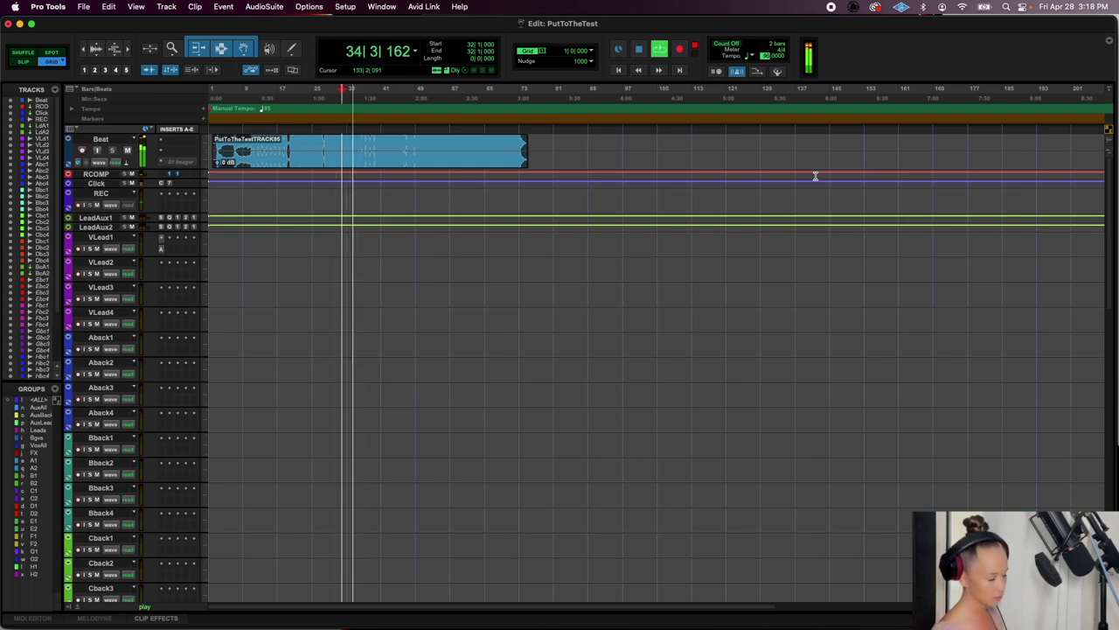
key("space")
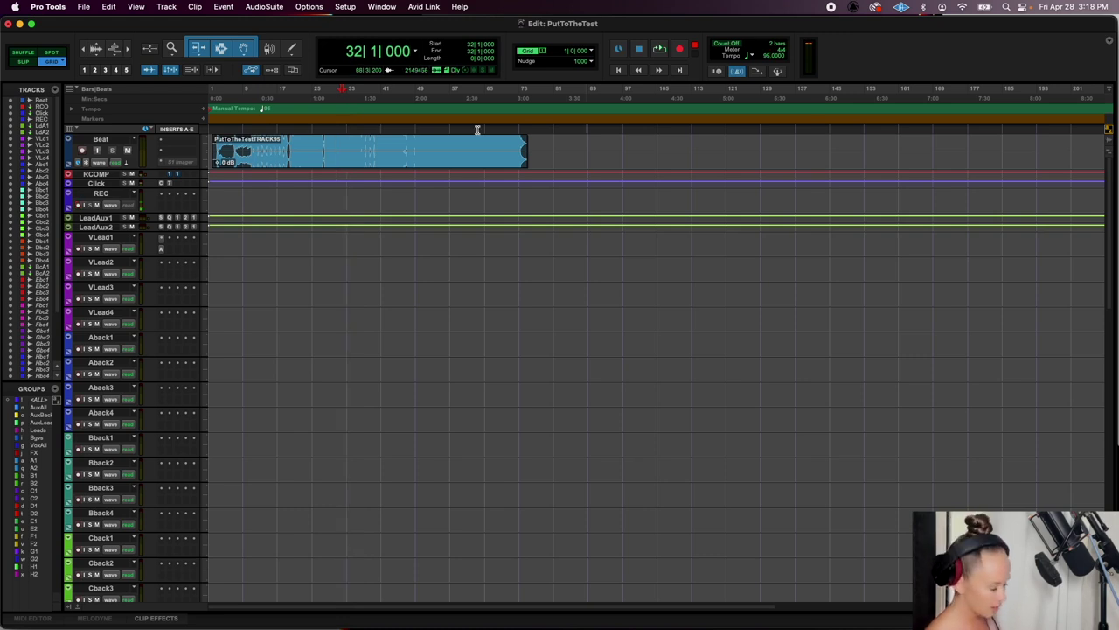
Place the cursor at bar 28, reduce the waveform display height, and examine the beat's re-entry against the grid up close
key("t")
key("t")
key("t")
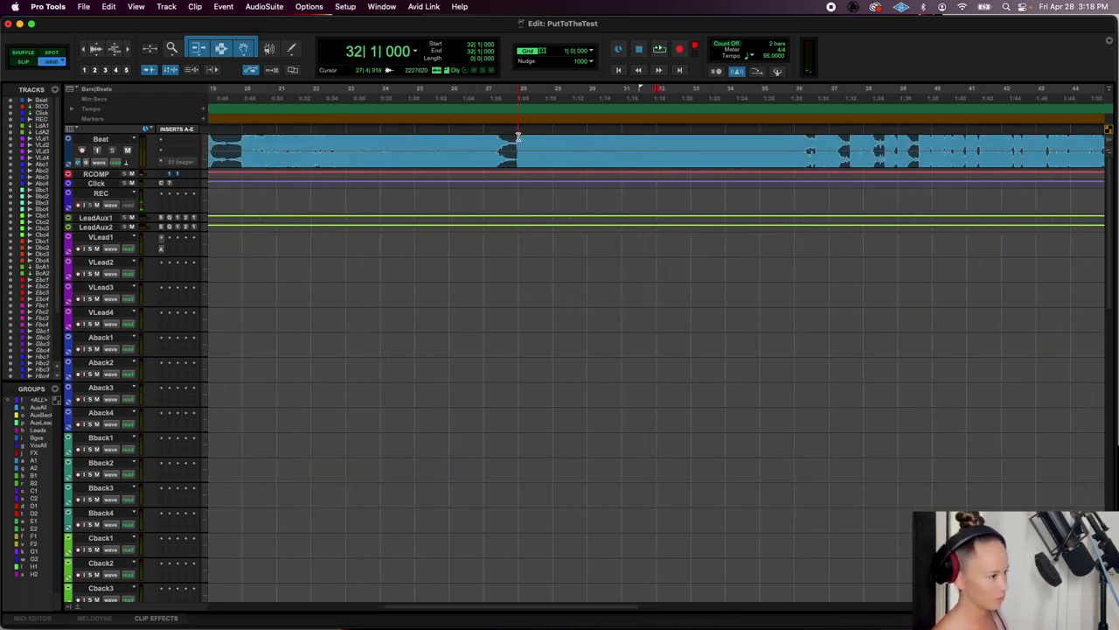
left_click(519, 147)
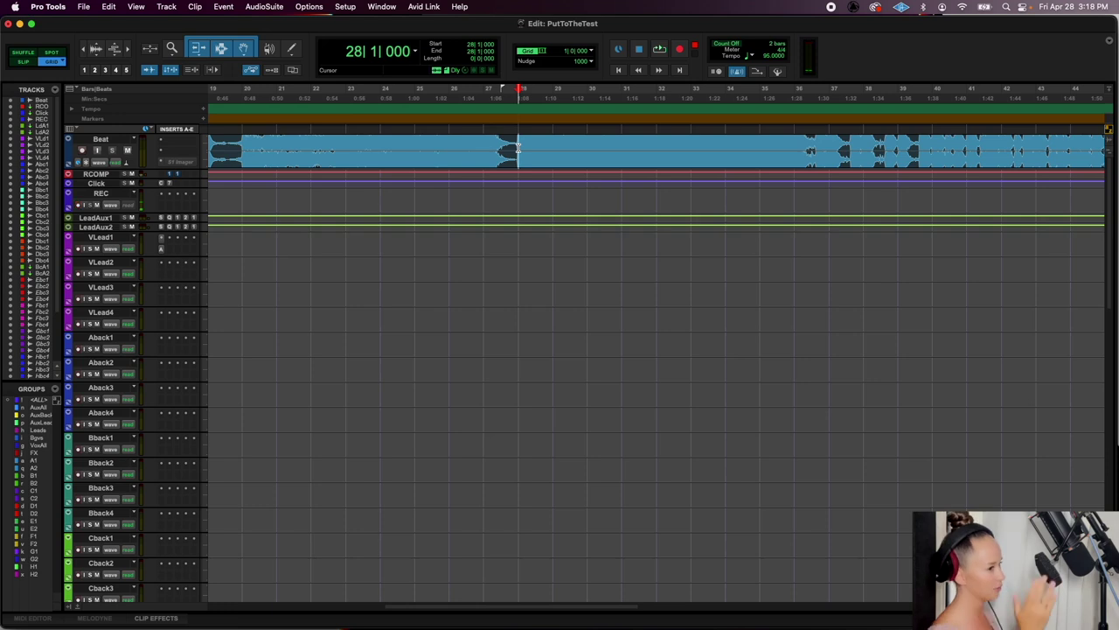
left_click(96, 52)
left_click(96, 52)
key("t")
key("t")
key("t")
key("t")
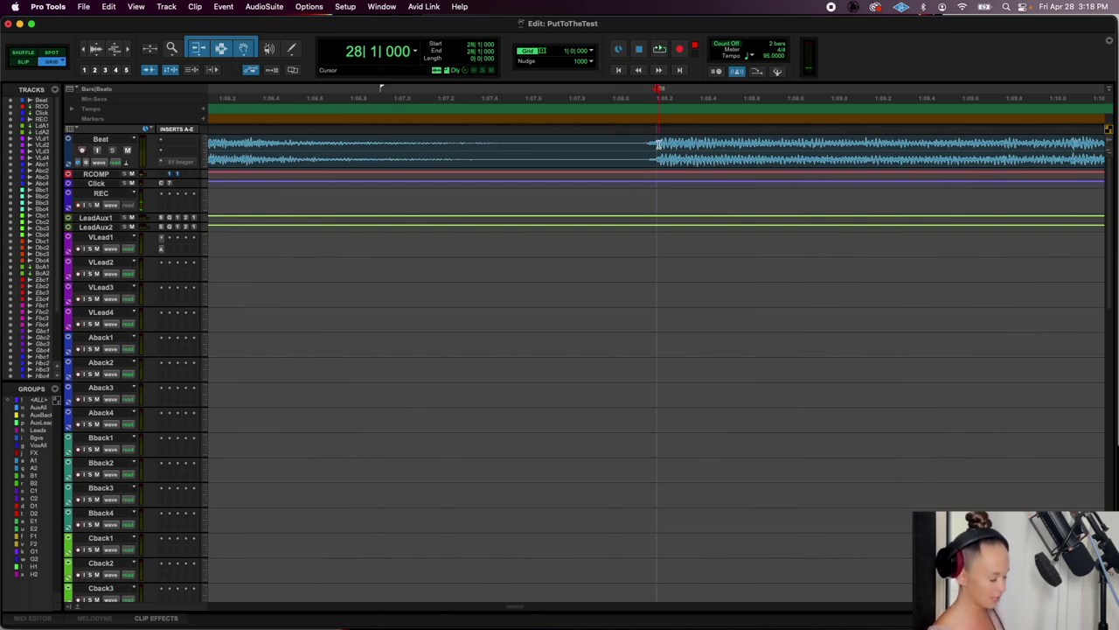
Check the beat's waveform against the grid at bars 40 and 44
key("r")
key("r")
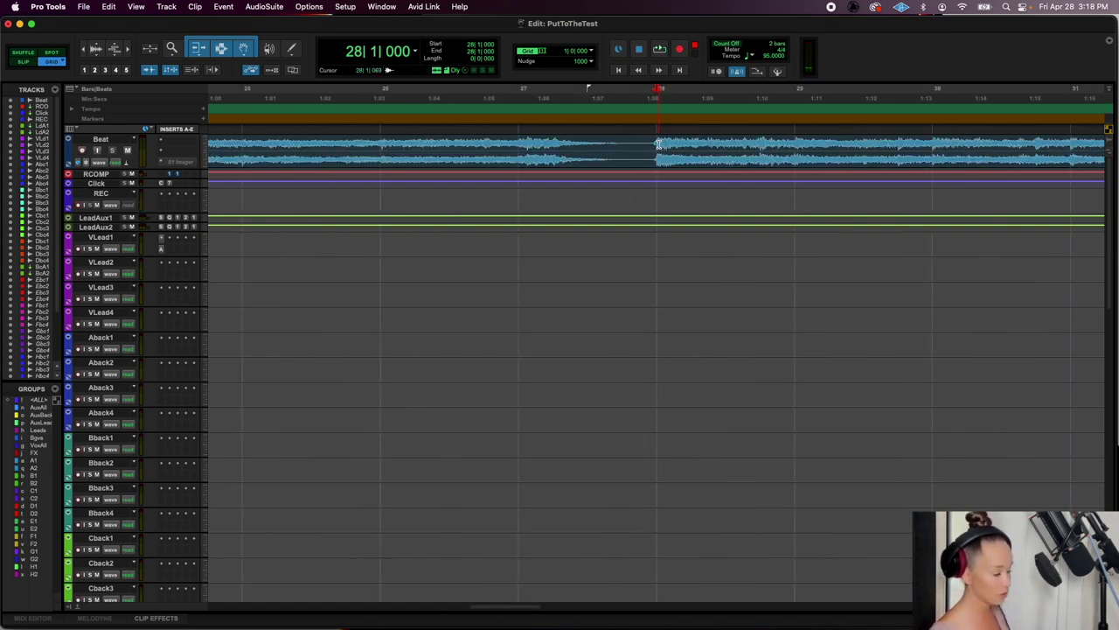
key("r")
scroll(659, 144, "right", 9)
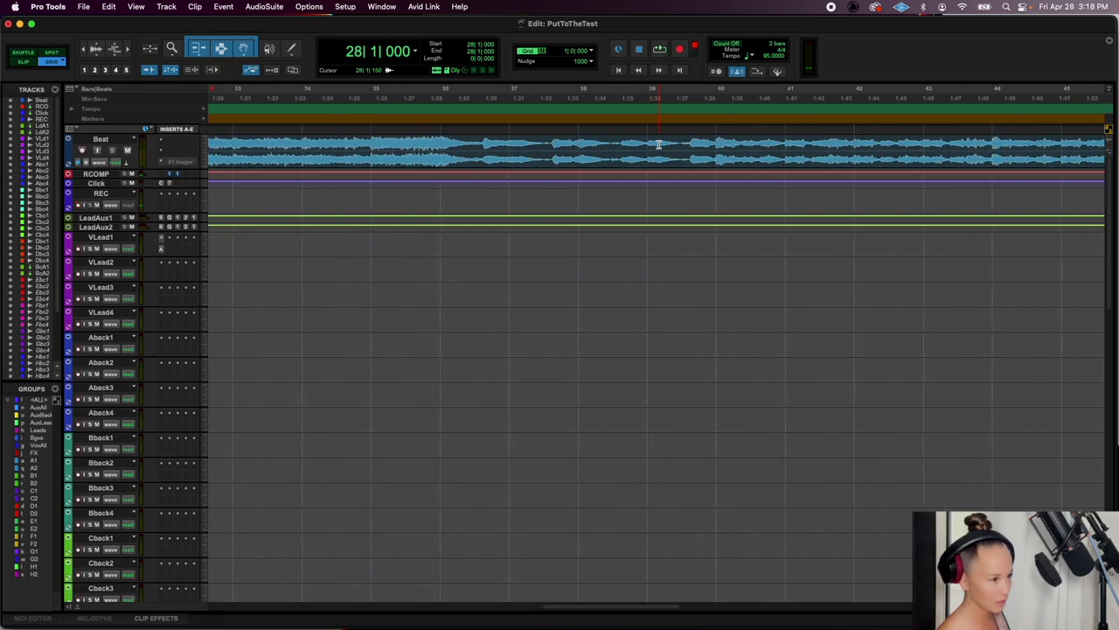
scroll(659, 144, "right", 3)
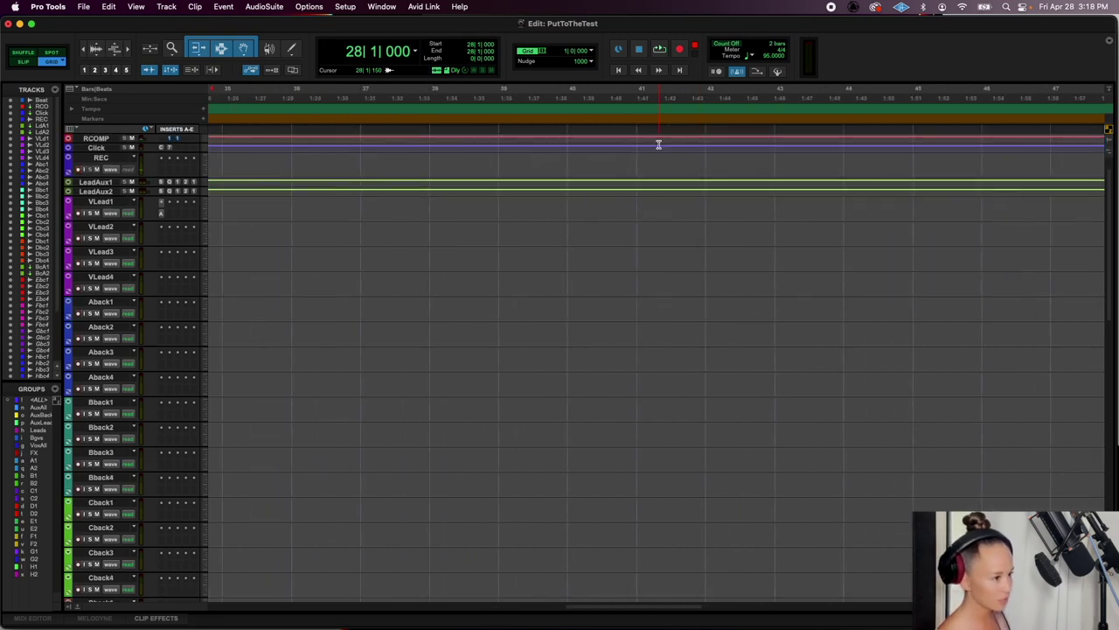
scroll(658, 145, "right", 1)
left_click_drag(428, 142, 495, 148)
left_click(441, 145)
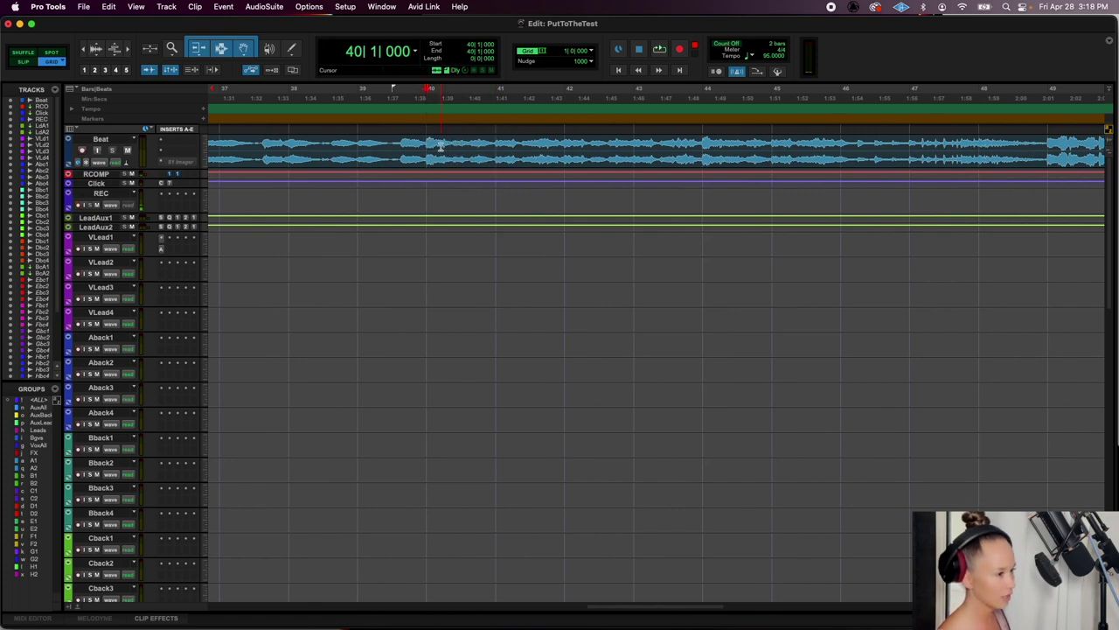
double_click(485, 157)
left_click(499, 160)
left_click(715, 149)
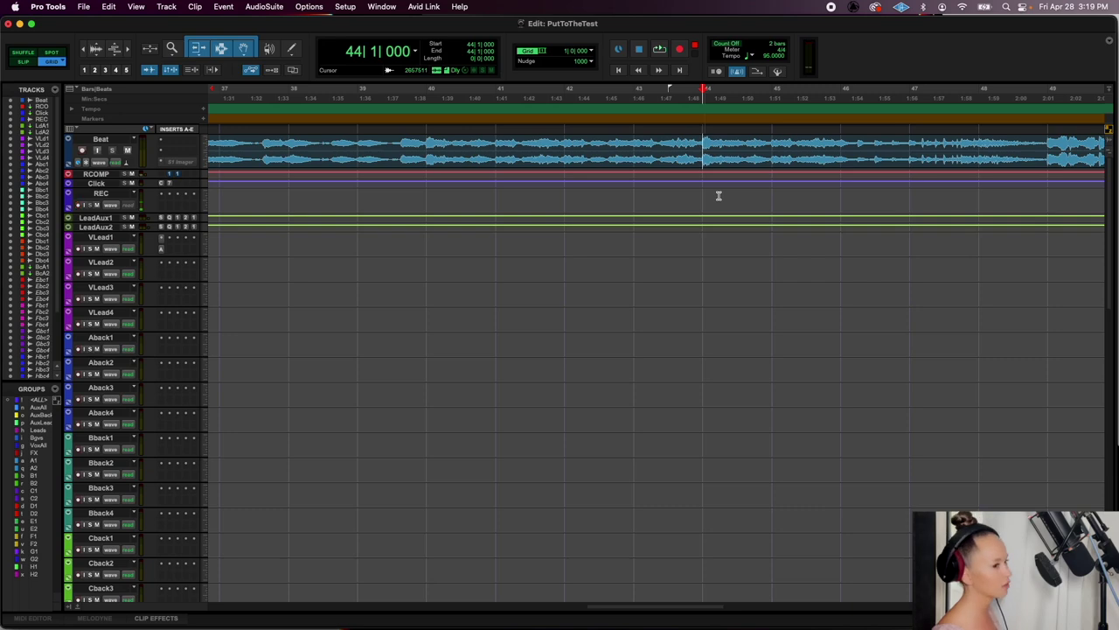
Return to the session start and examine closely how the beat clip's start lines up with bar 2
key("r")
key("r")
key("r")
key("r")
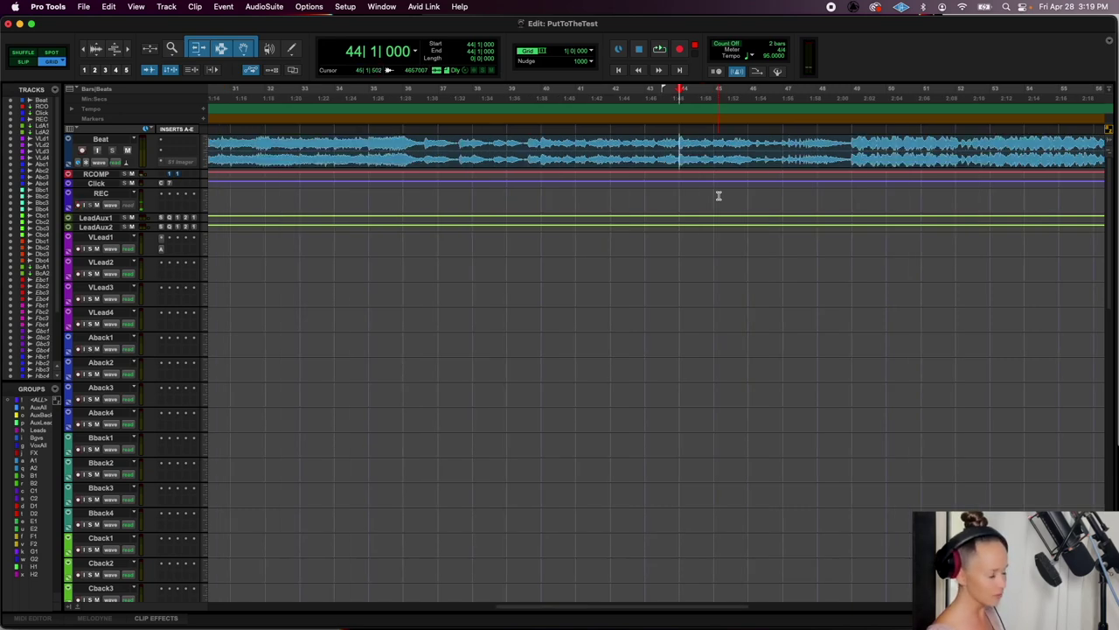
key("t")
key("Return")
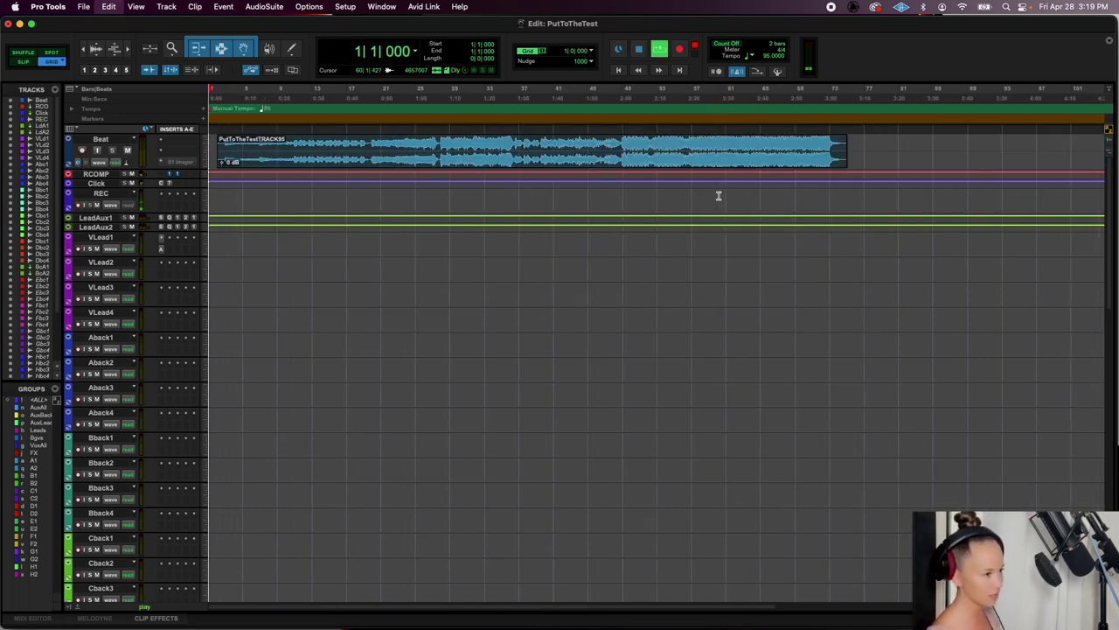
key("t")
key("t")
left_click(333, 164)
key("t")
key("t")
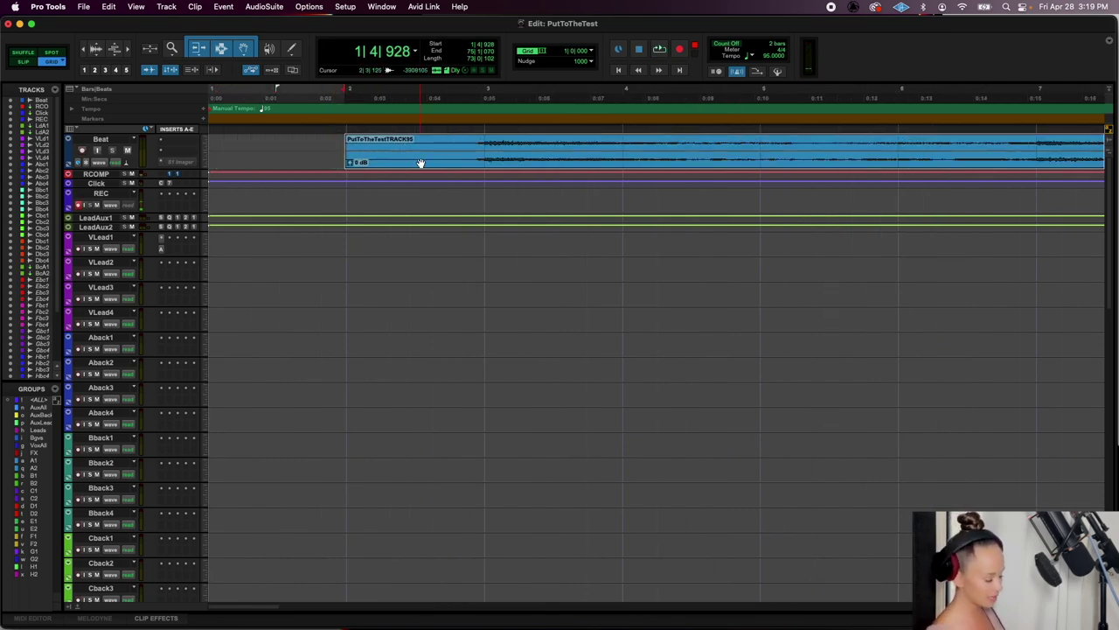
key("t")
key("t")
left_click(674, 154)
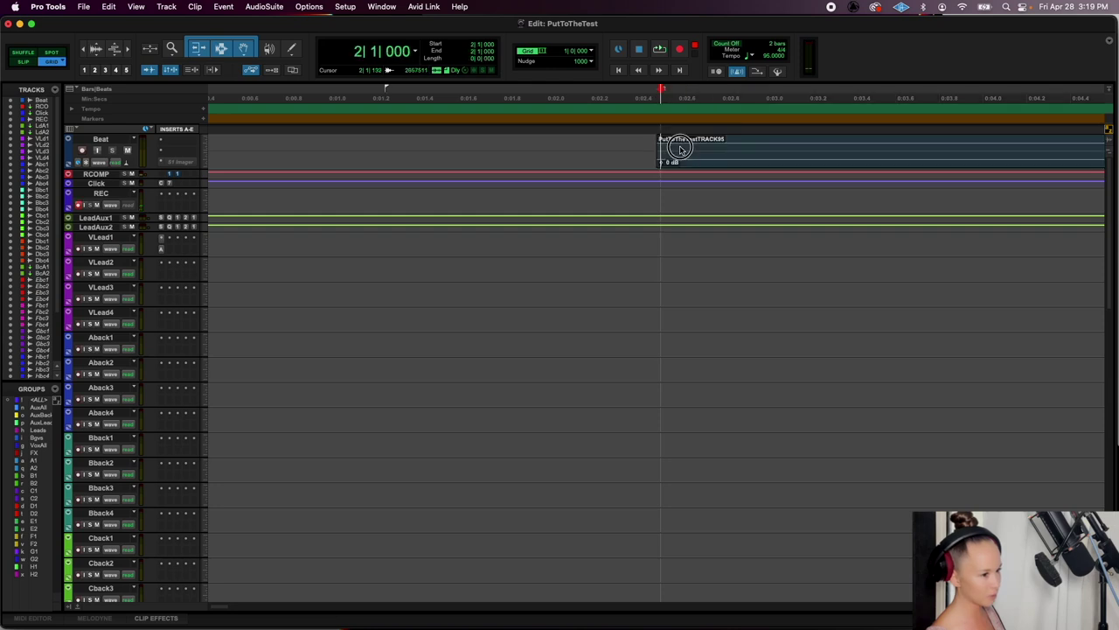
key("t")
key("t")
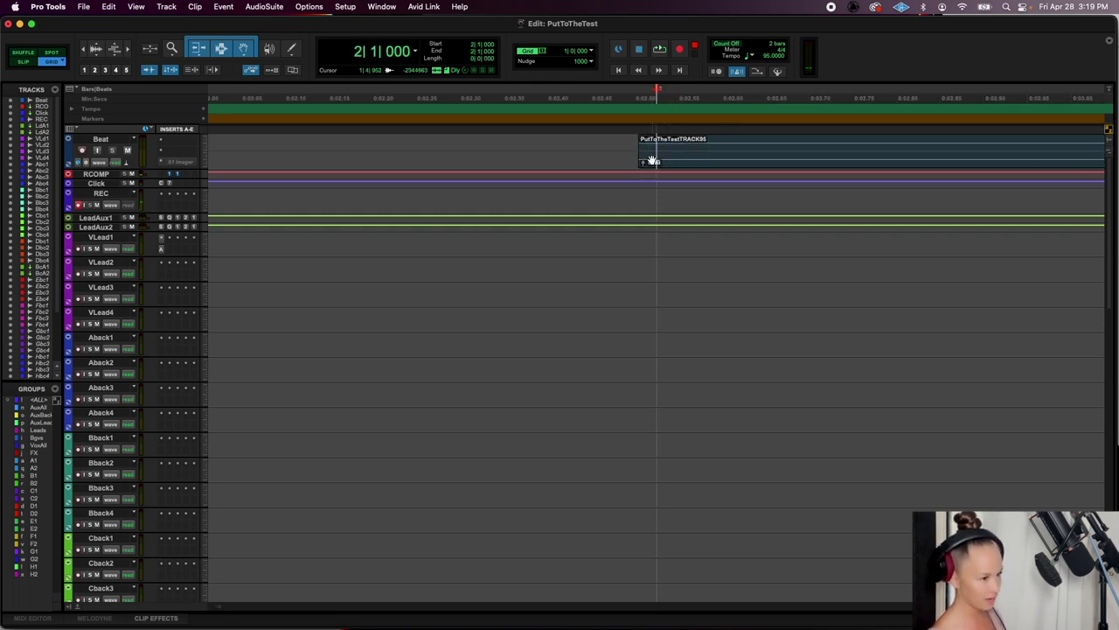
Record a vocal take on the REC track from bar 2 to about bar 10
key("r")
key("r")
key("r")
key("r")
key("r")
key("r")
key("r")
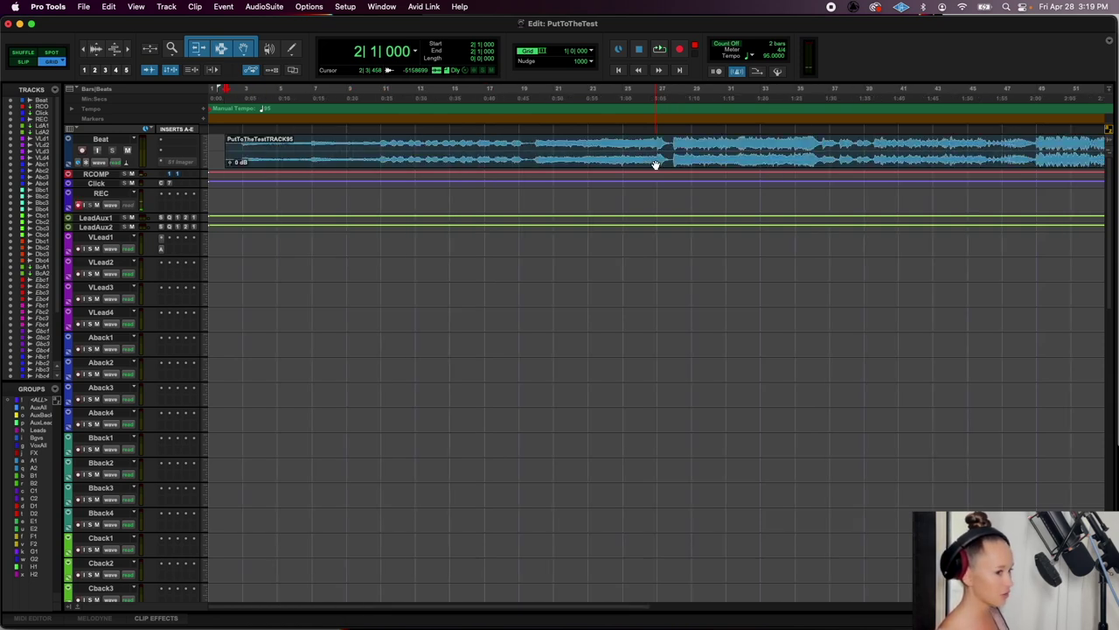
key("r")
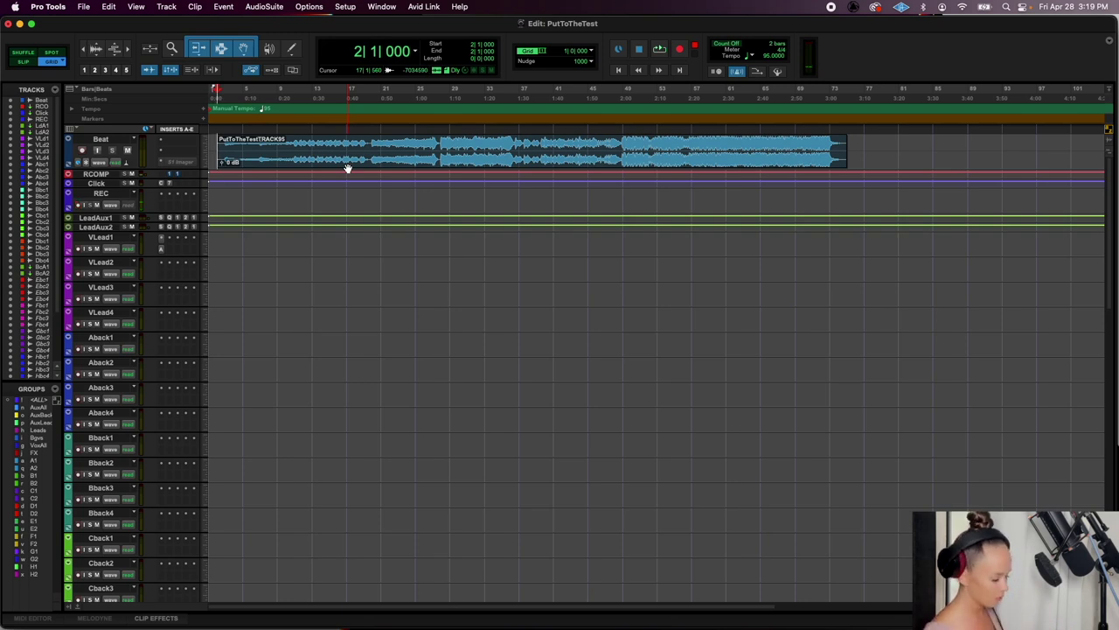
key("super+bracketright")
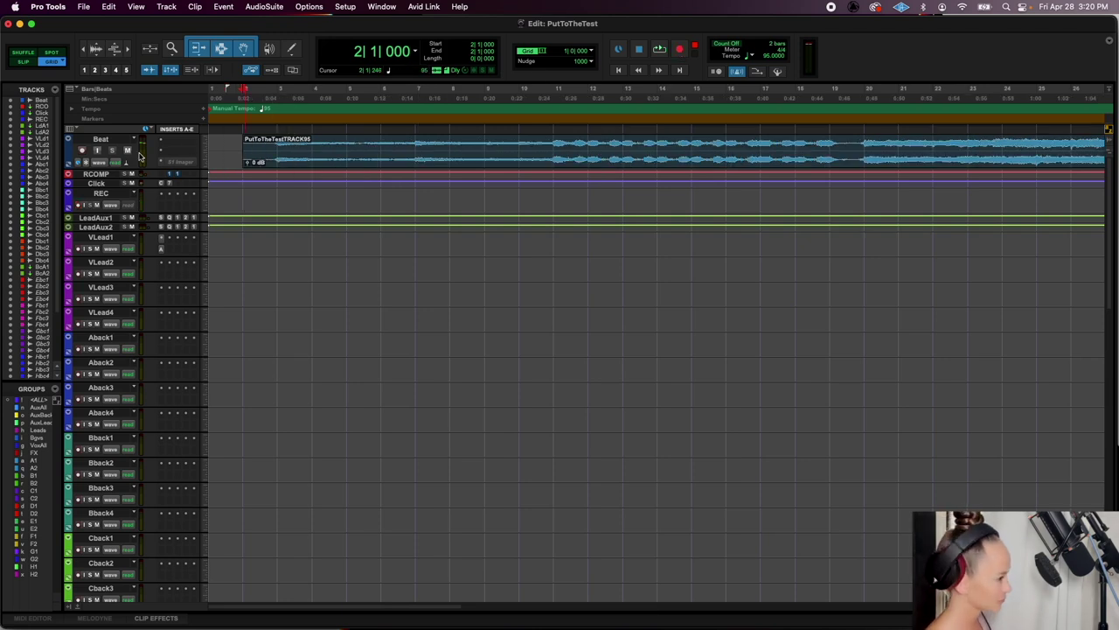
key("space")
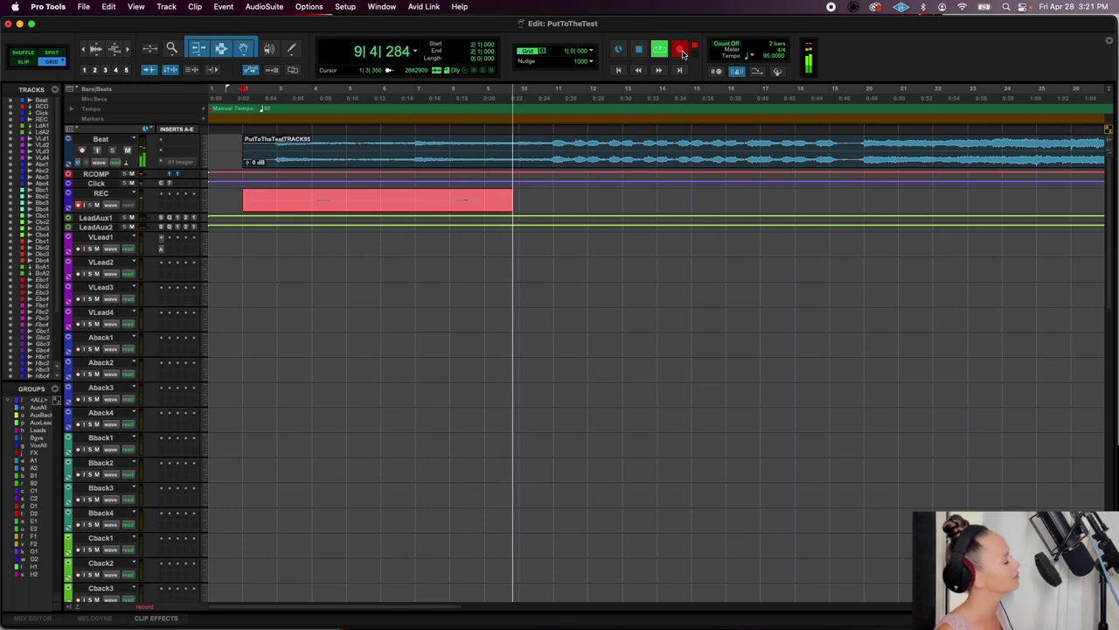
key("space")
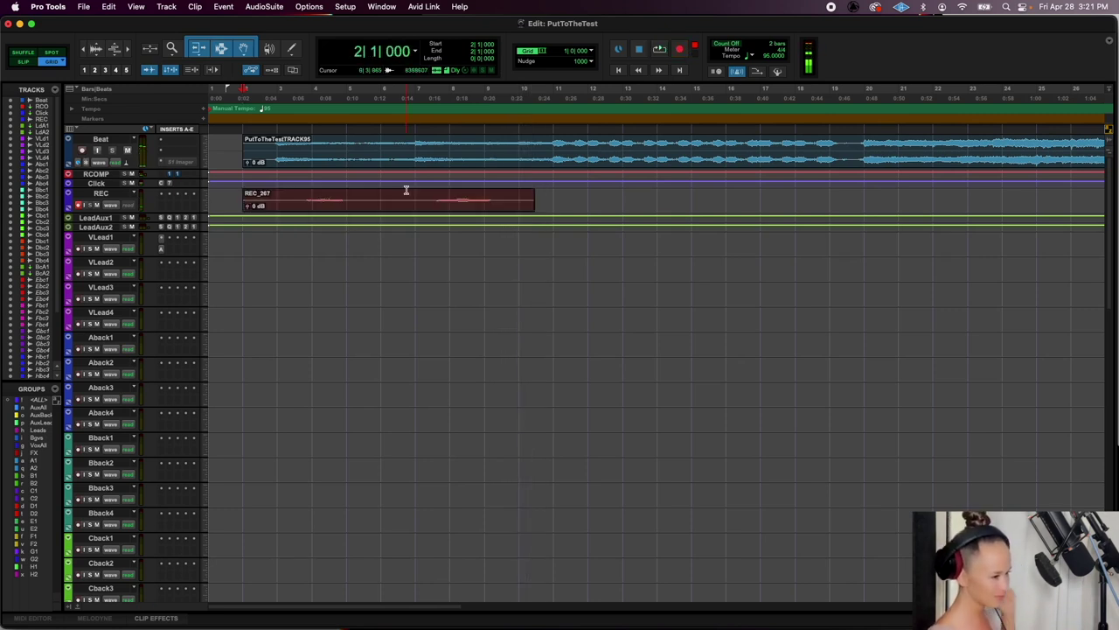
Move the recorded vocal clip to the VLead1 track at the same position, enlarge the waveform display, and play the clip from bar 3
left_click_drag(390, 208, 388, 234)
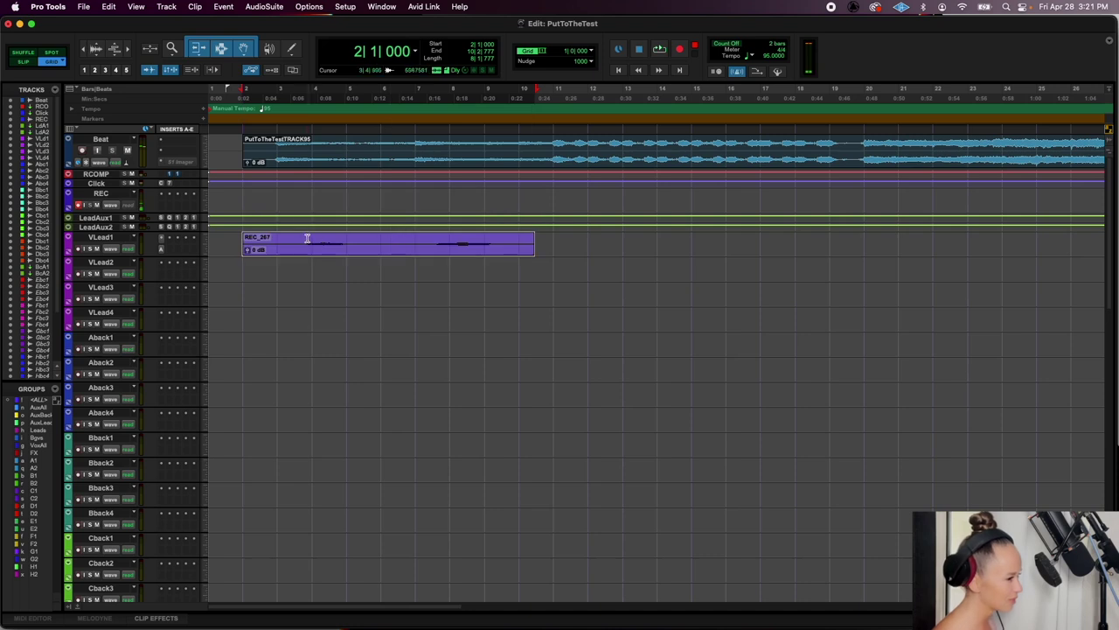
left_click(292, 238)
key("space")
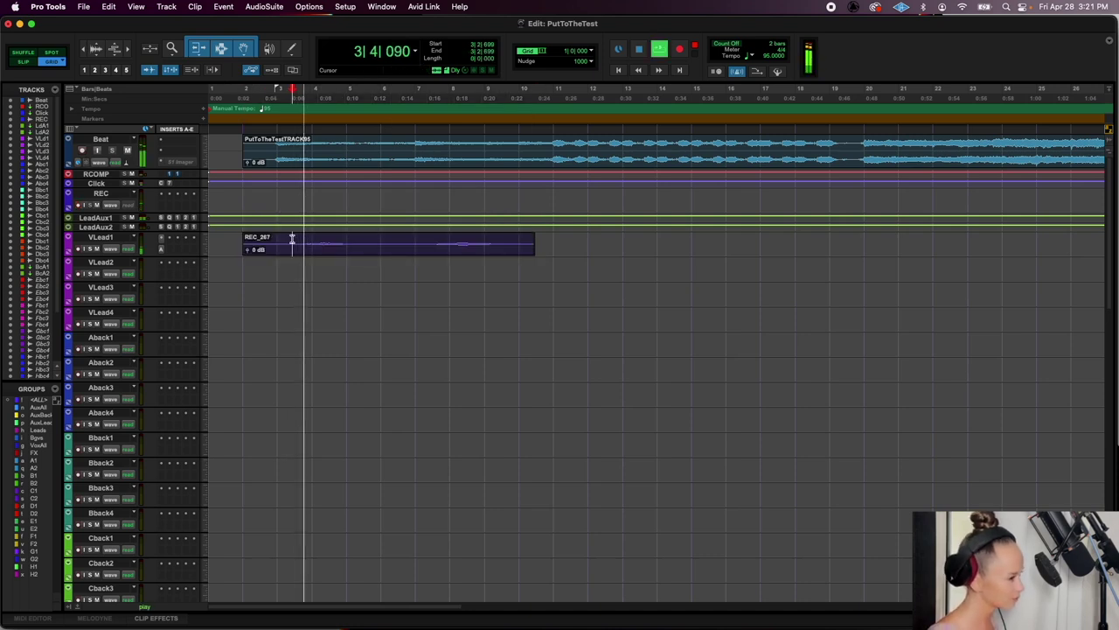
left_click(98, 48)
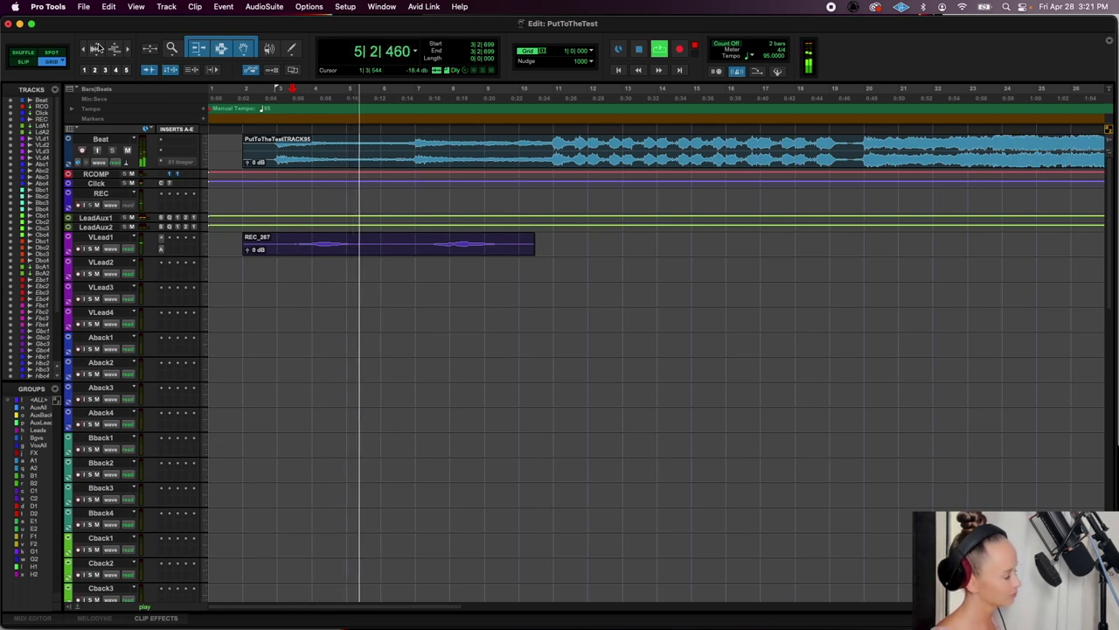
left_click(98, 48)
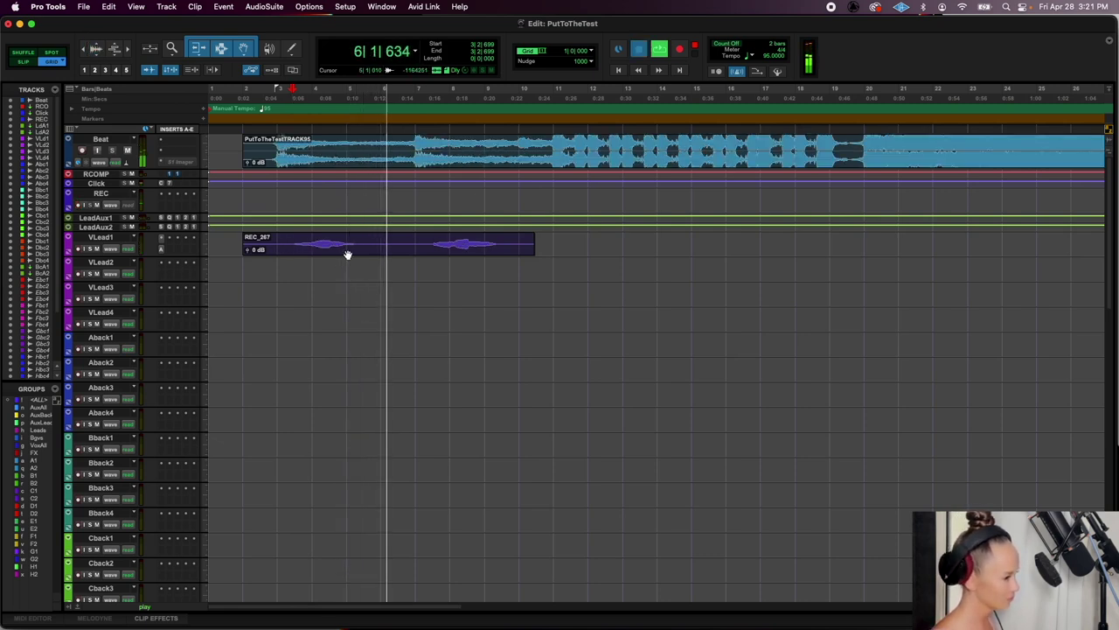
key("space")
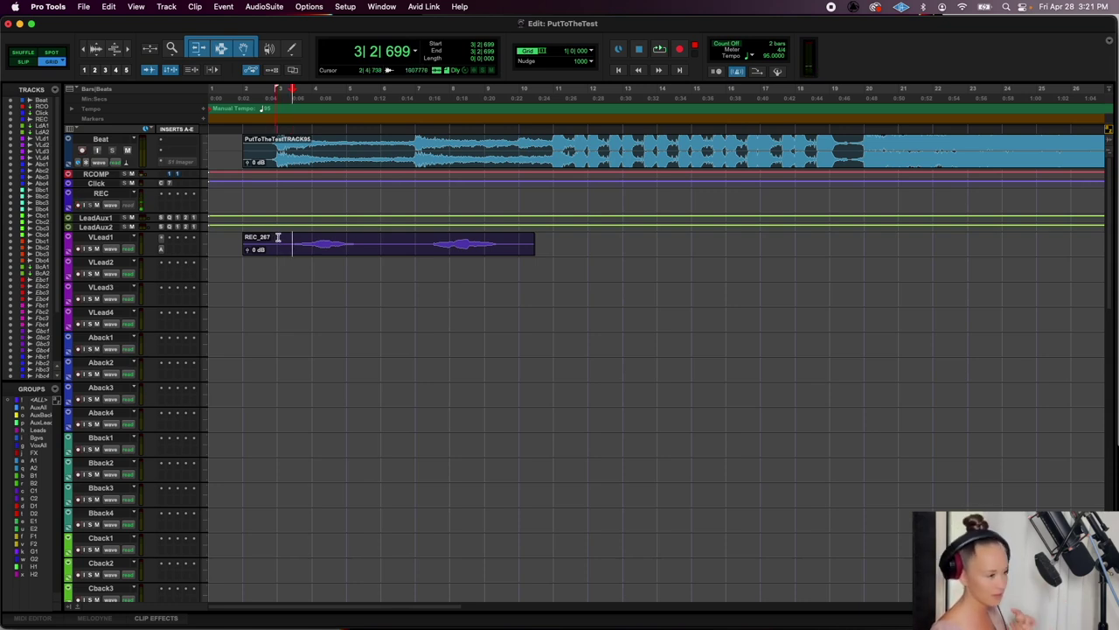
Open Auto-Tune Pro on VLead1 in the advanced view and play the vocal through it
left_click(162, 249)
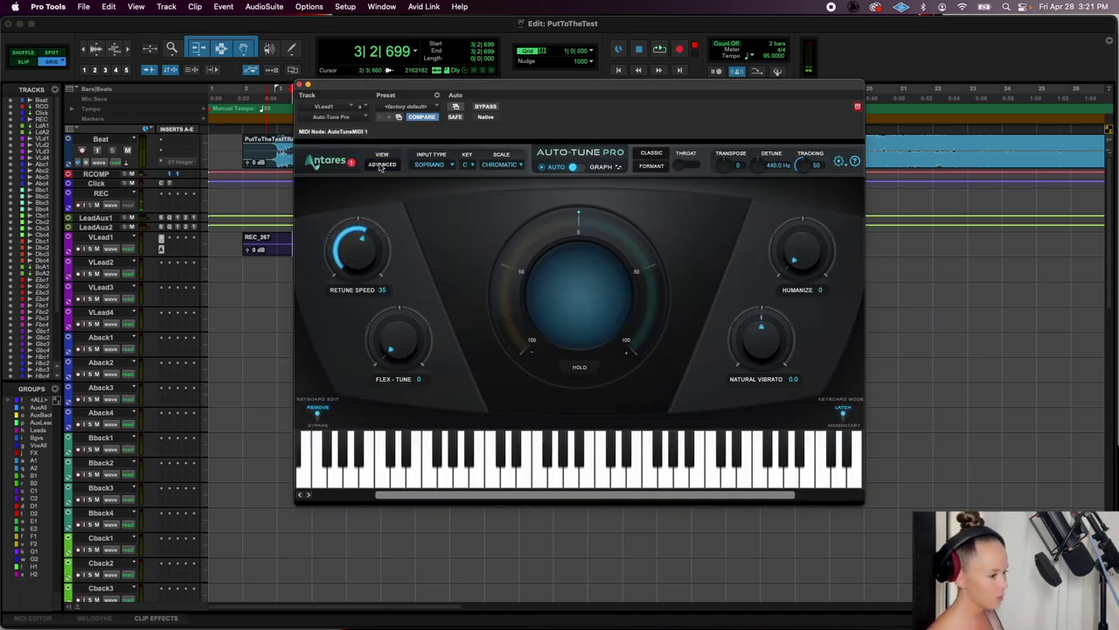
left_click(381, 164)
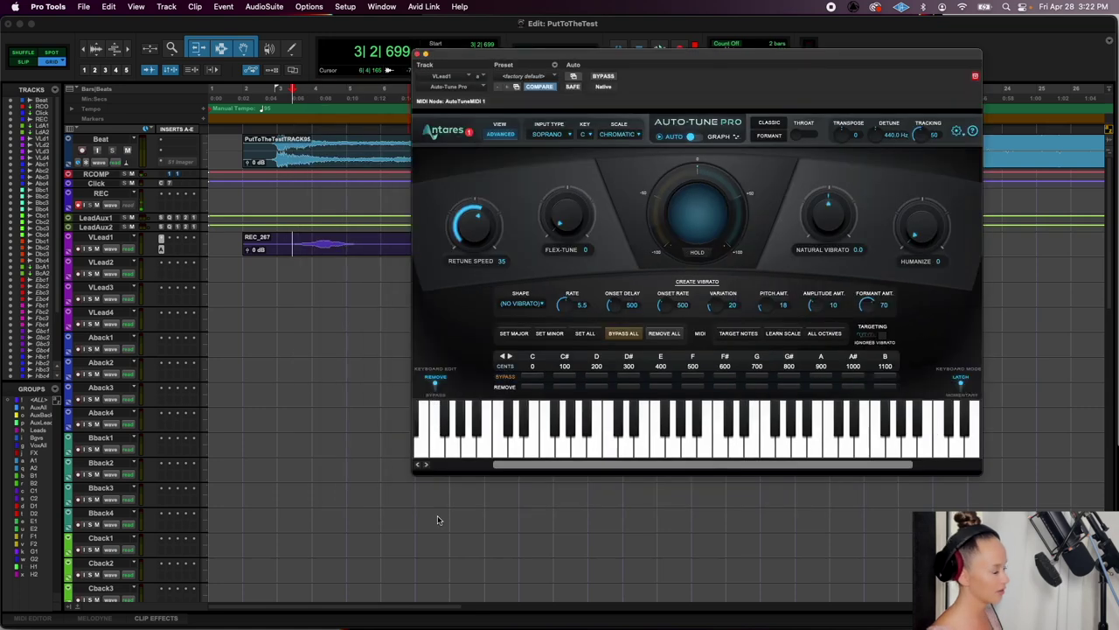
key("space")
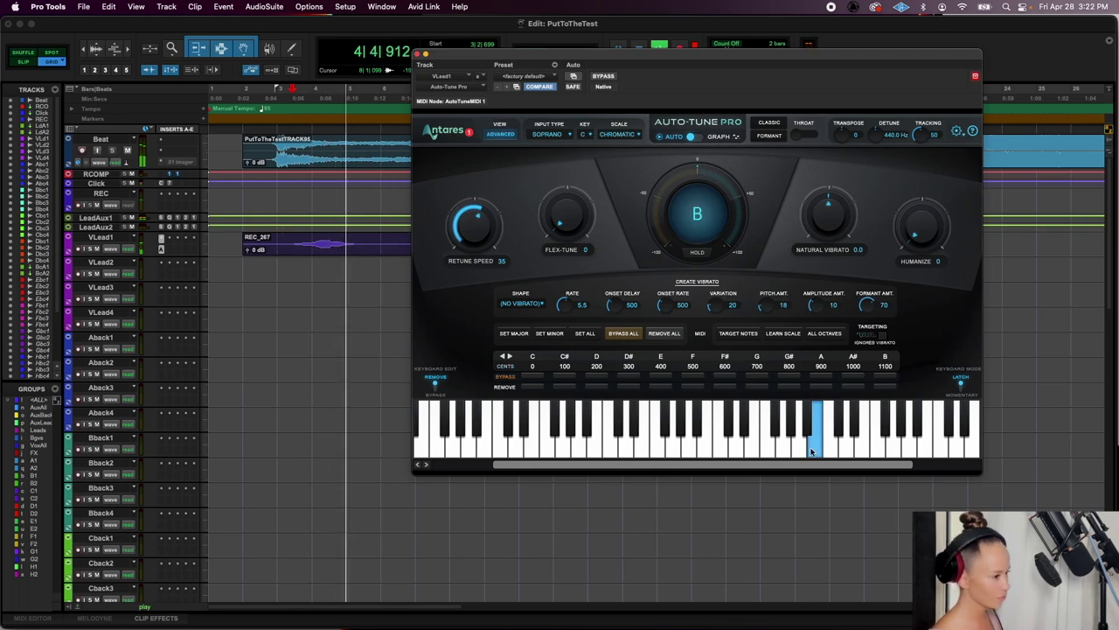
key("space")
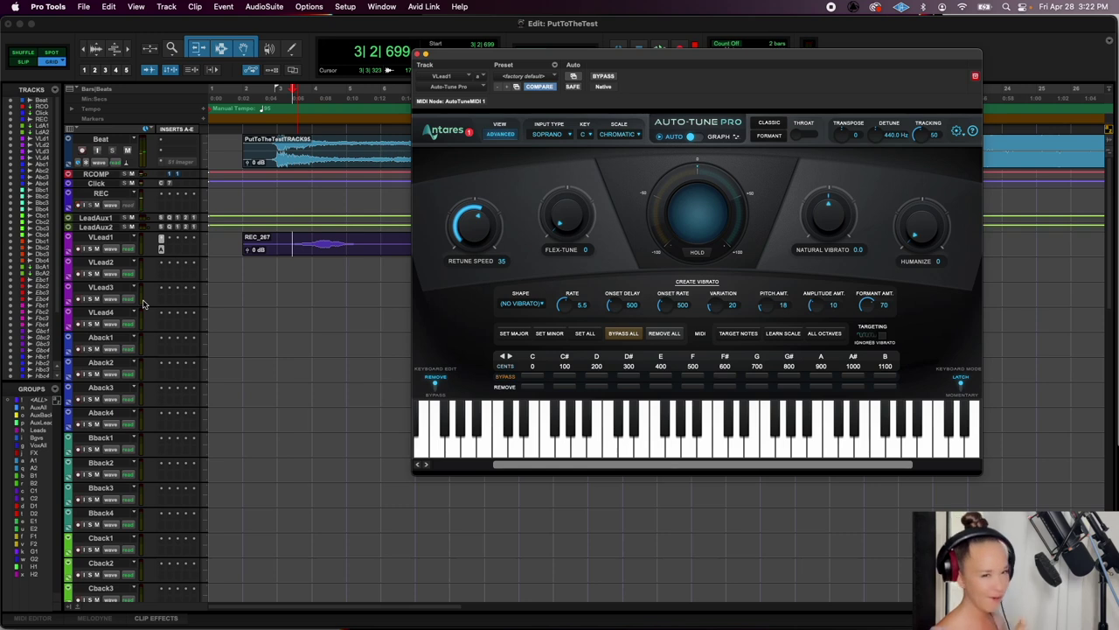
Set the Auto-Tune key to G with major-scale notes, close the plug-in, and play the vocal from bar 3
left_click(583, 133)
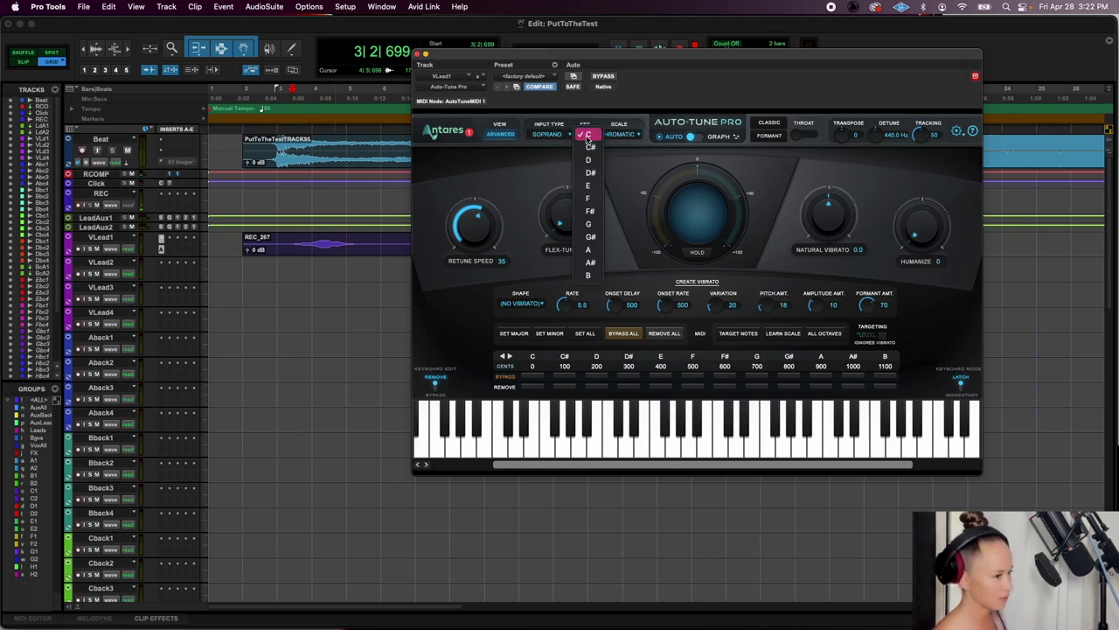
left_click(590, 224)
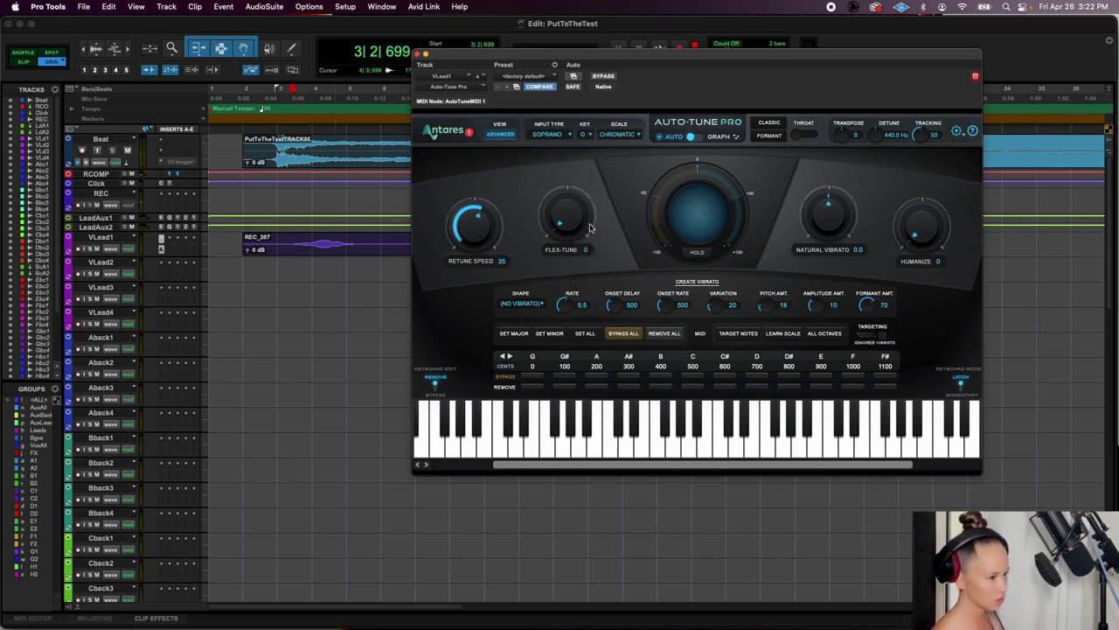
left_click(514, 333)
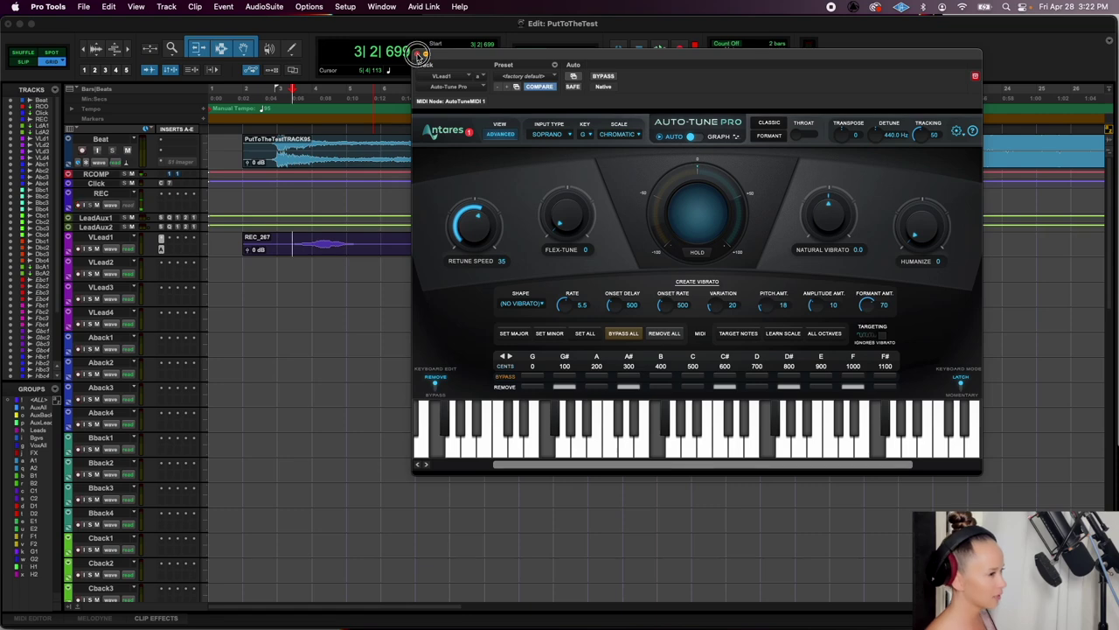
left_click(418, 54)
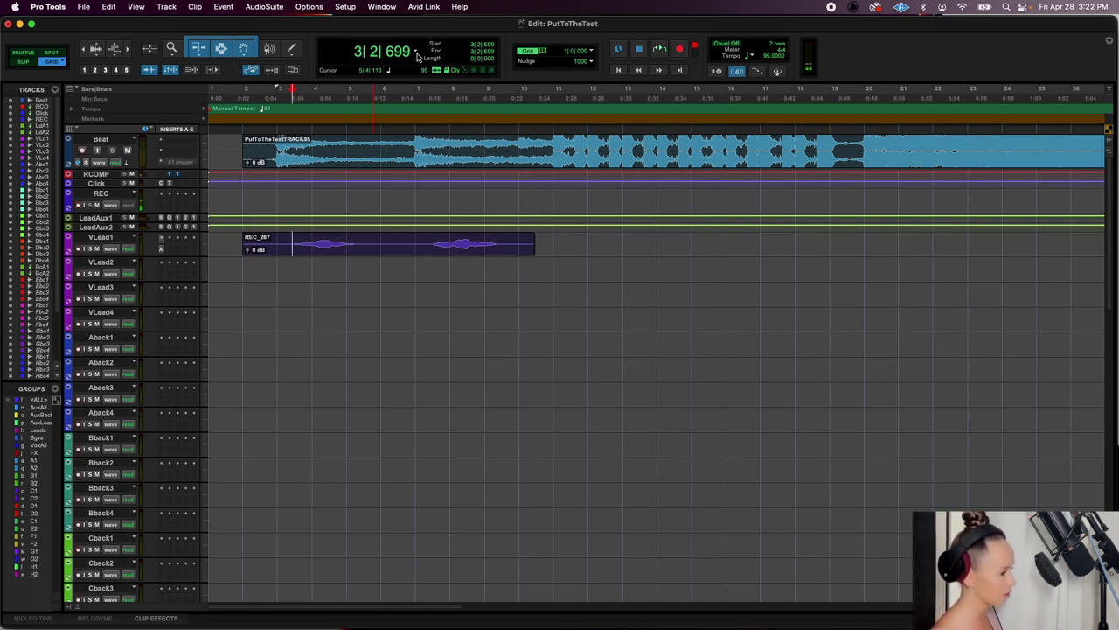
key("space")
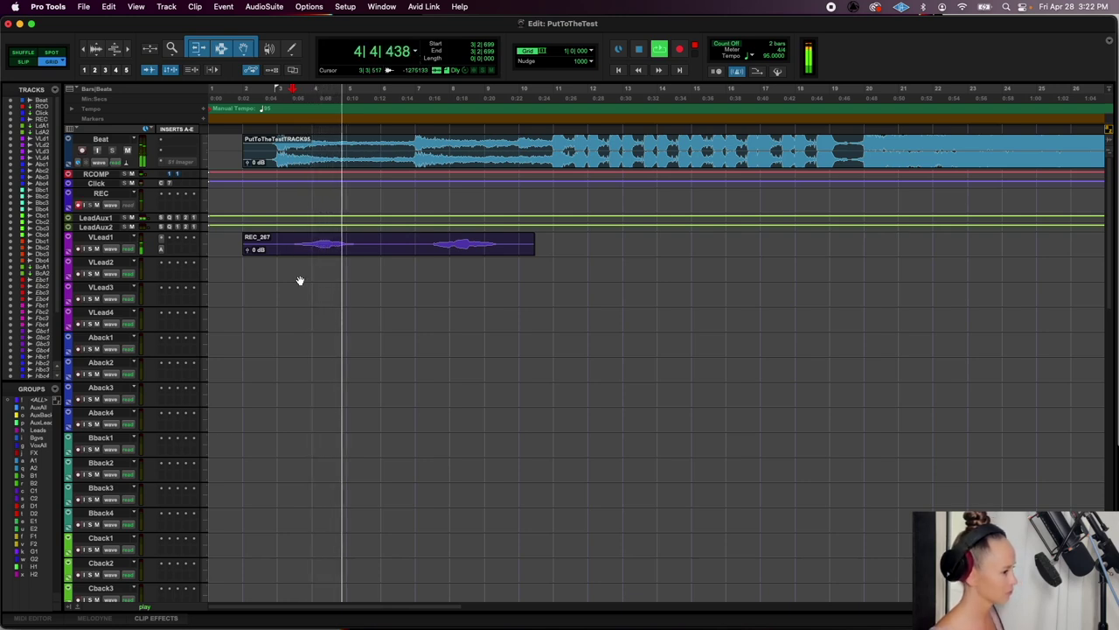
Stop playback, trim the start of the vocal clip to bar 3, and move the clip to the VLead2 track at the same position
key("space")
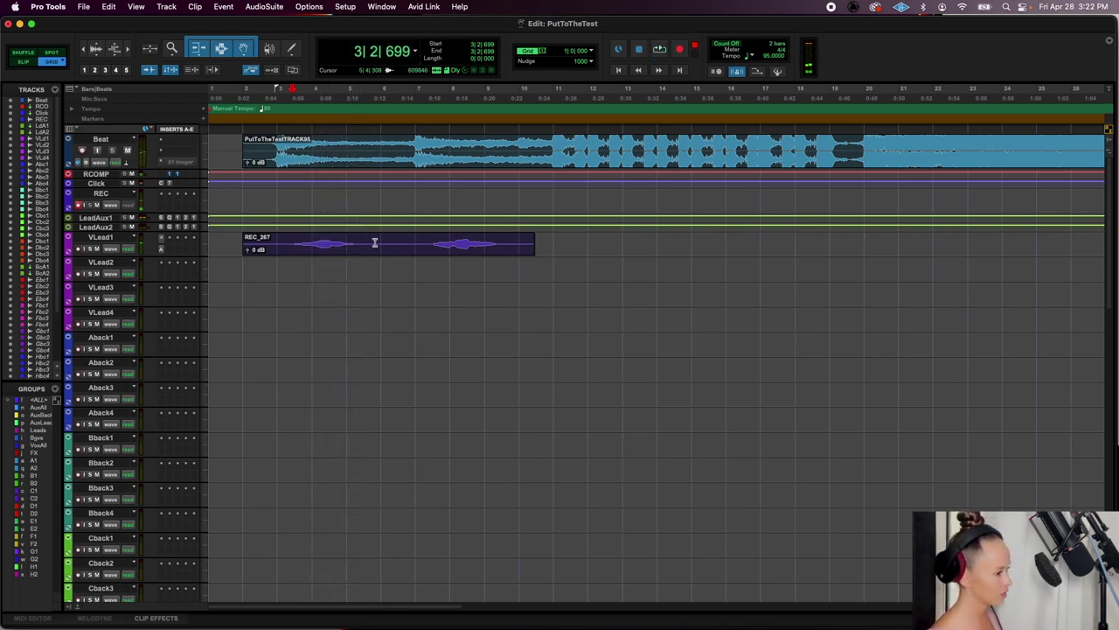
left_click(301, 251)
key("a")
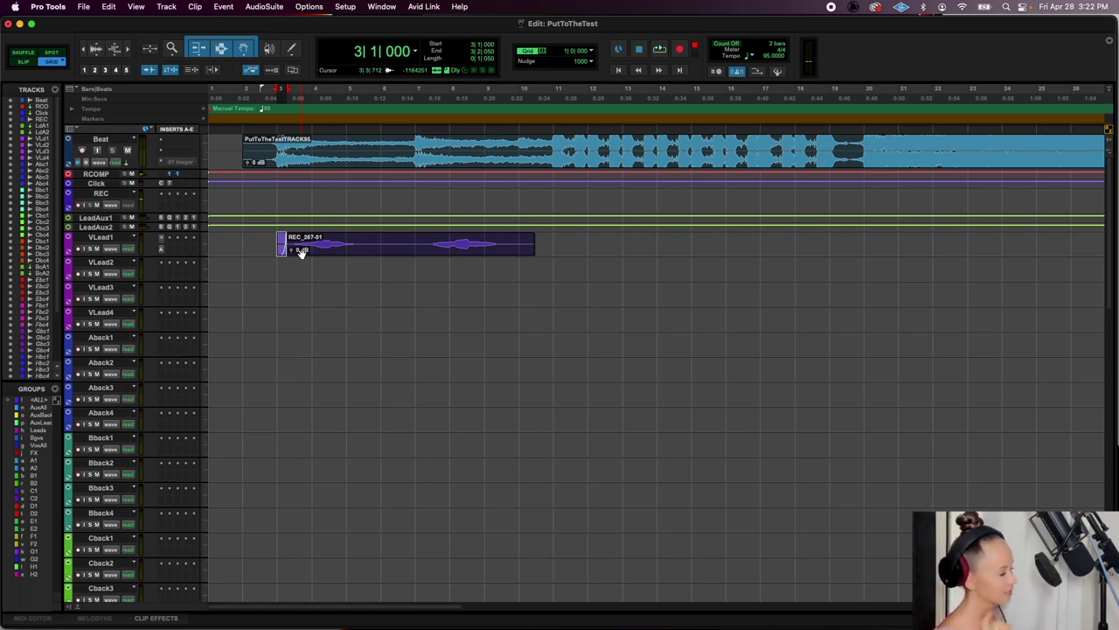
left_click(301, 251)
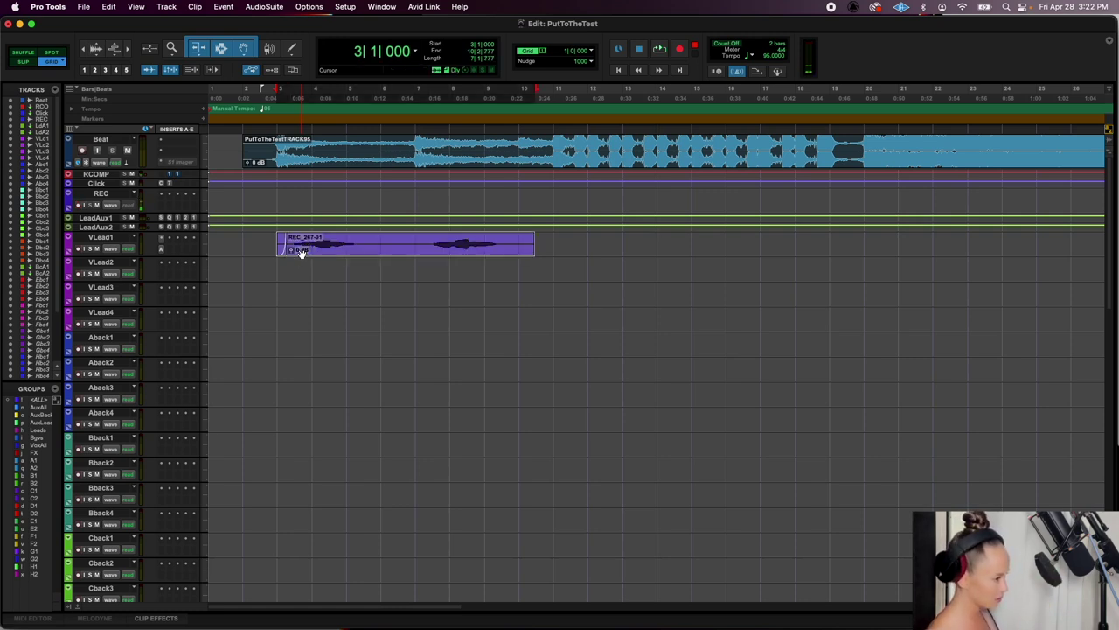
left_click_drag(325, 250, 112, 264)
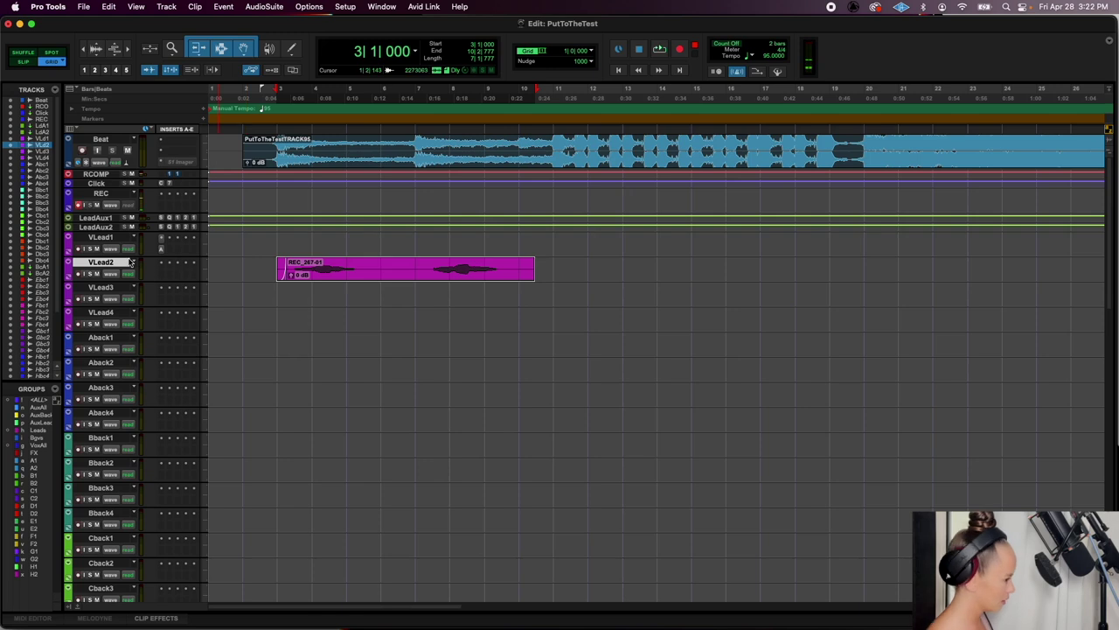
Open the VLead2 track for editing in Melodyne, with the editor enlarged and the notes from bar 3 to bar 10 filling it
right_click(125, 269)
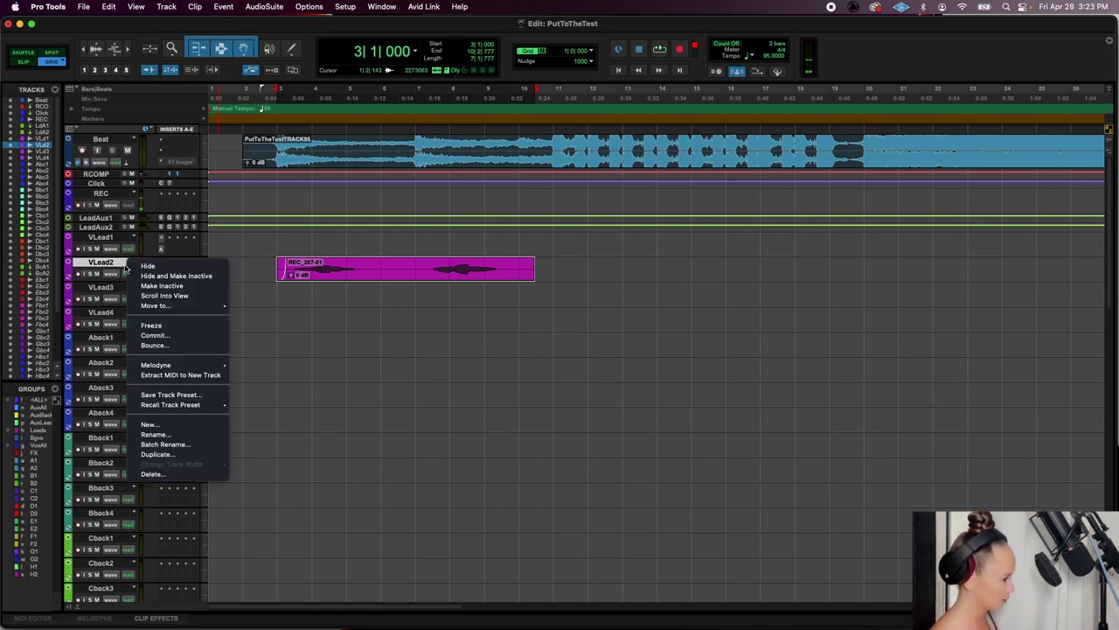
mouse_move(223, 367)
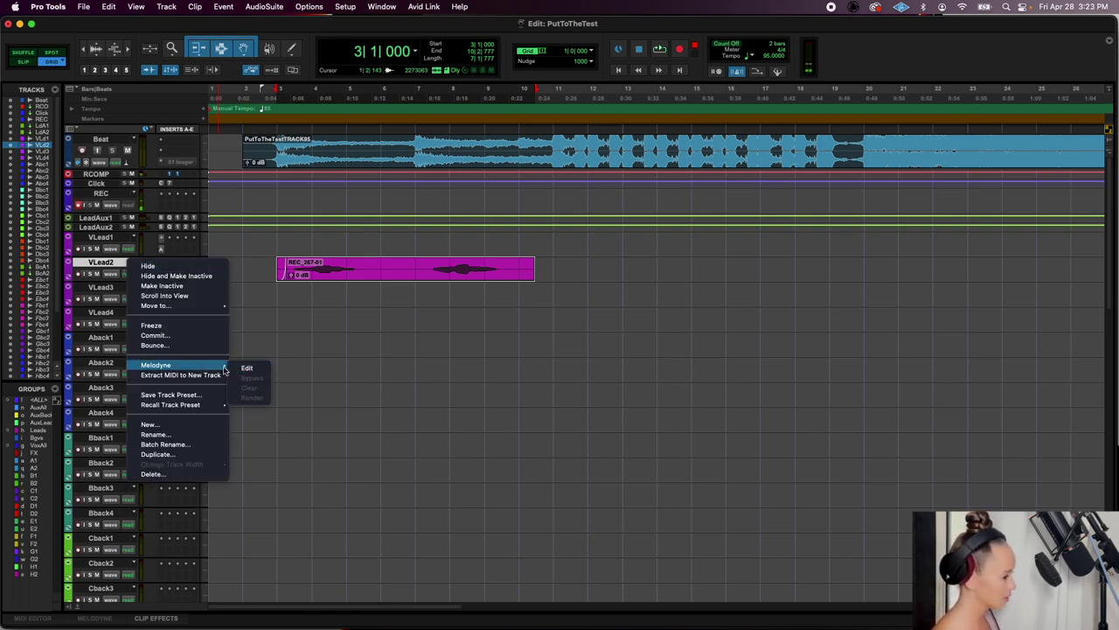
left_click(102, 270)
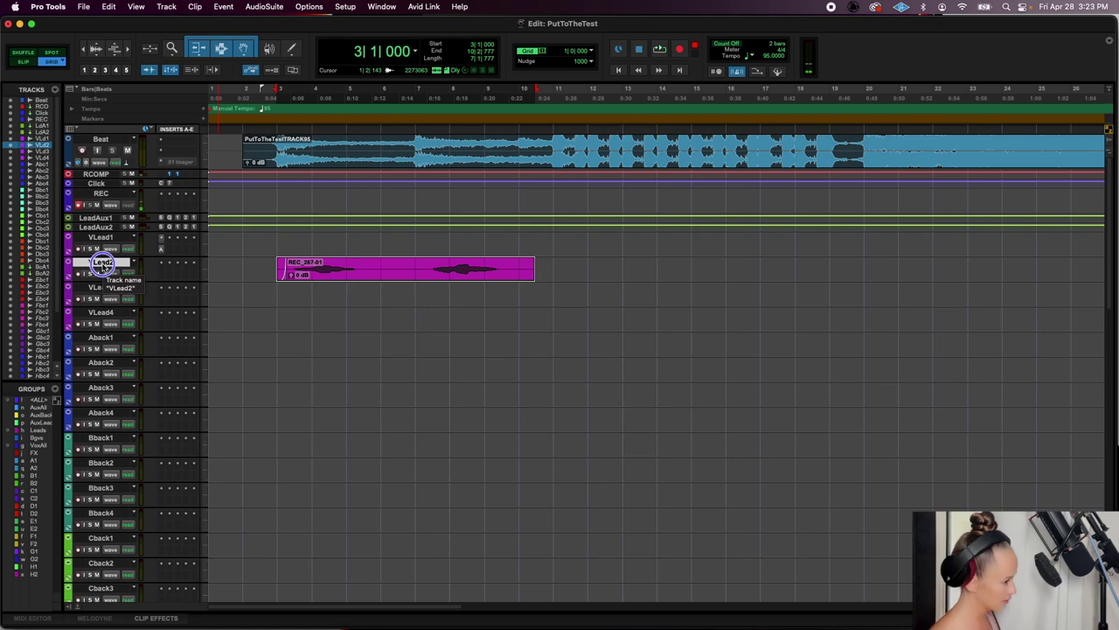
right_click(103, 267)
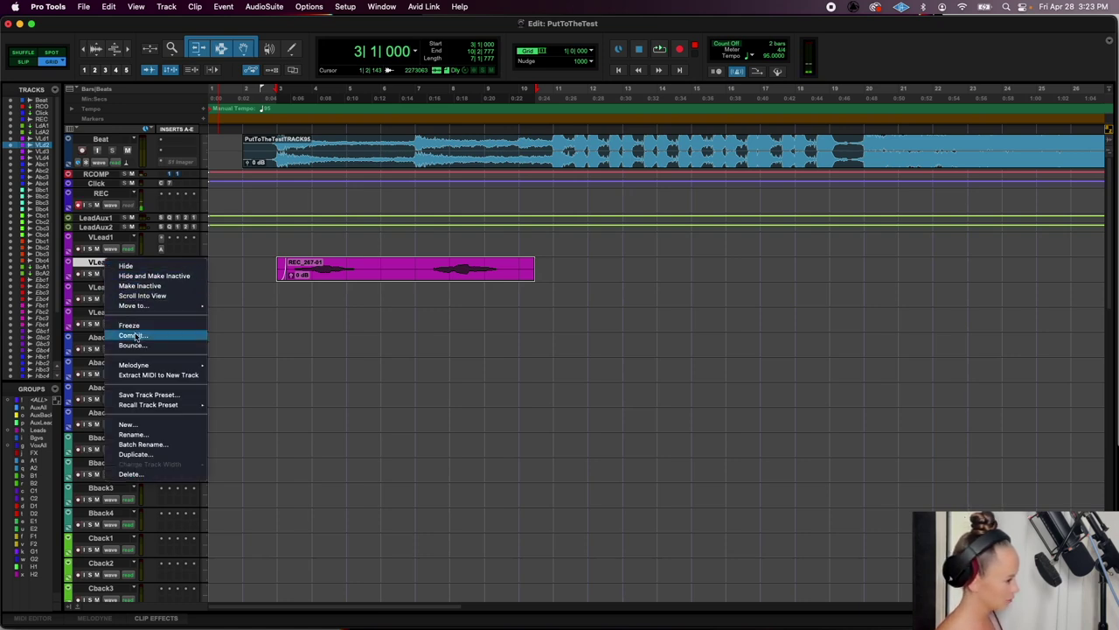
mouse_move(135, 367)
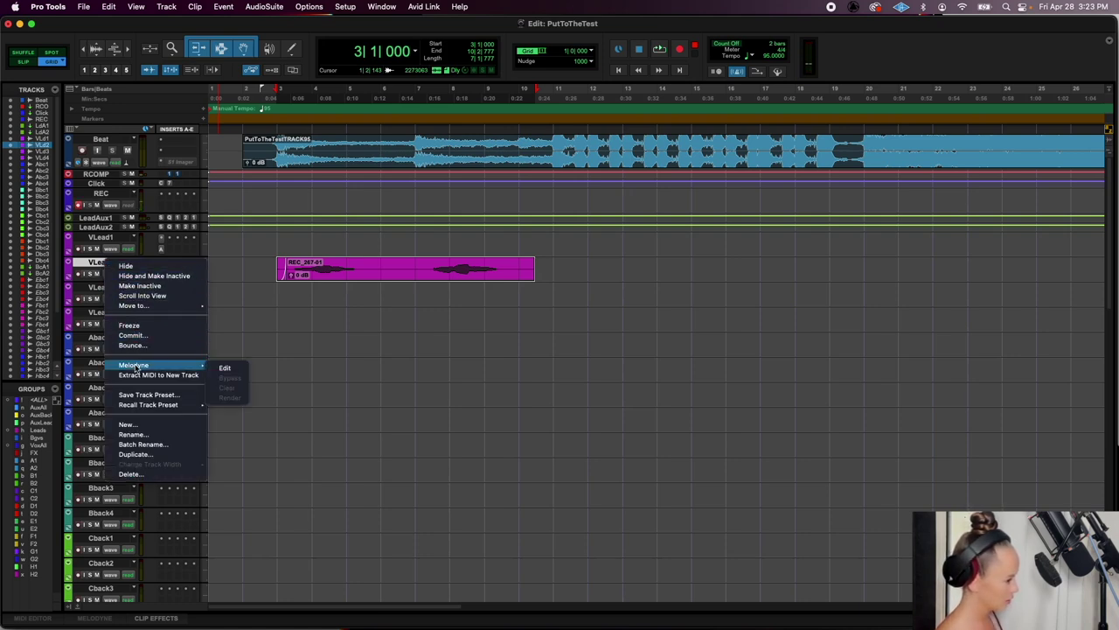
left_click(223, 368)
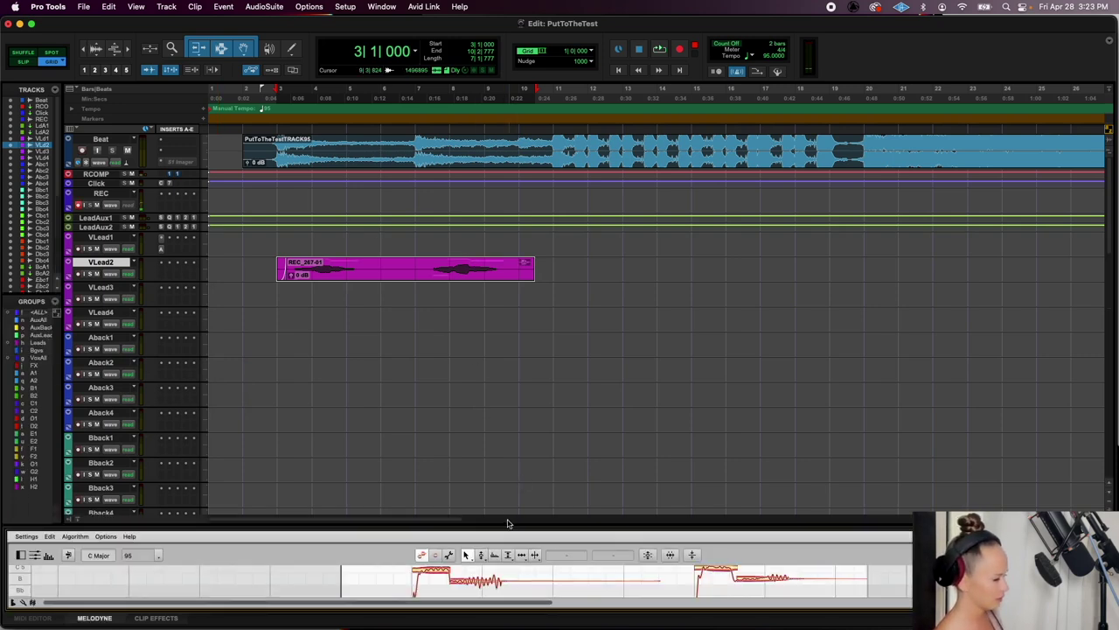
left_click_drag(474, 218, 475, 218)
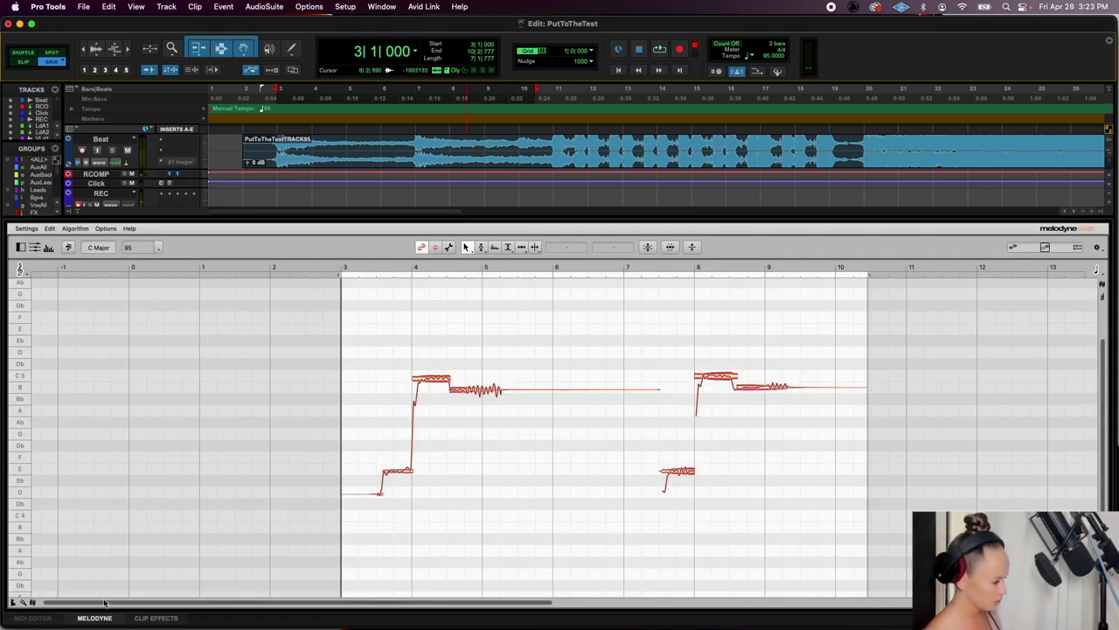
left_click_drag(46, 602, 187, 597)
left_click_drag(550, 599, 437, 625)
Split the first phrase's notes between bars 3 and 5 at the pitch slides and along the vibrato using the Note Separation tool
left_click(535, 246)
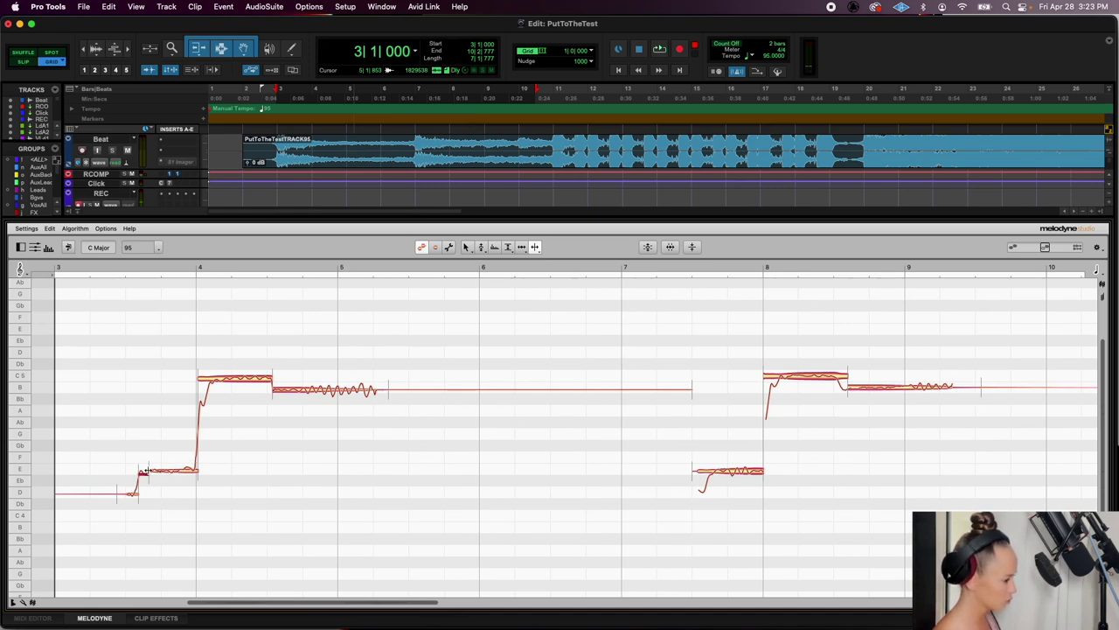
double_click(170, 473)
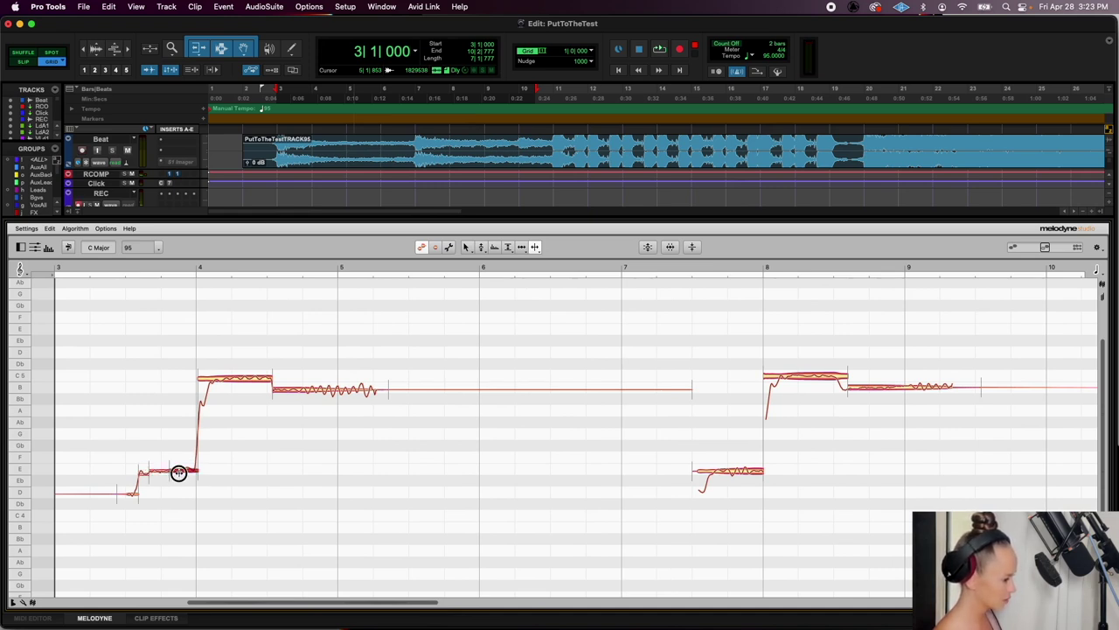
double_click(207, 382)
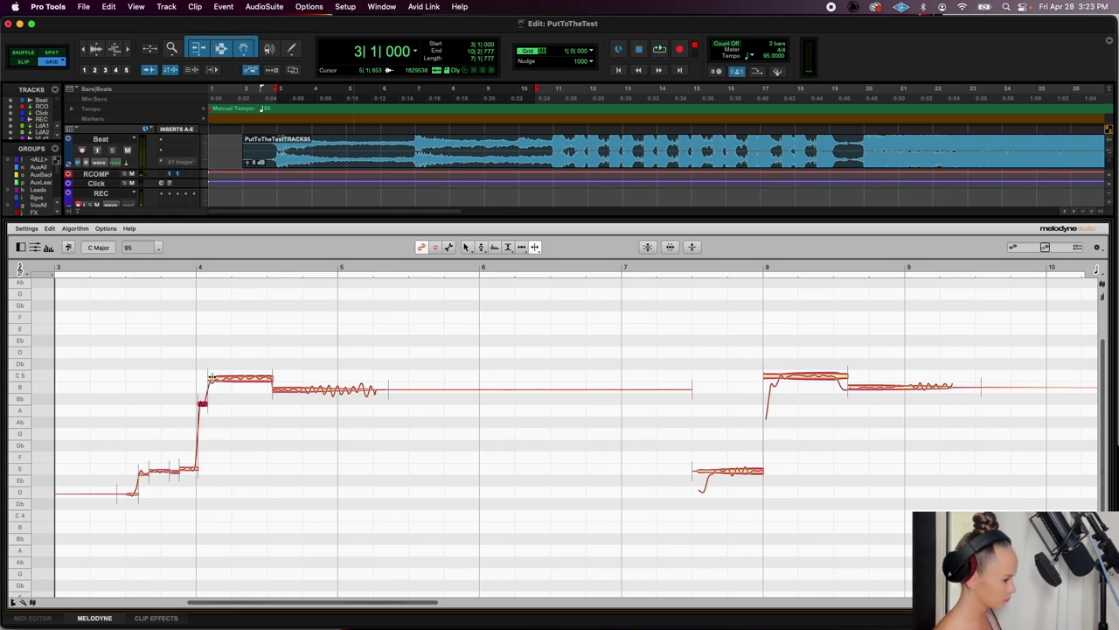
double_click(225, 377)
left_click(262, 377)
double_click(302, 389)
double_click(310, 390)
double_click(349, 390)
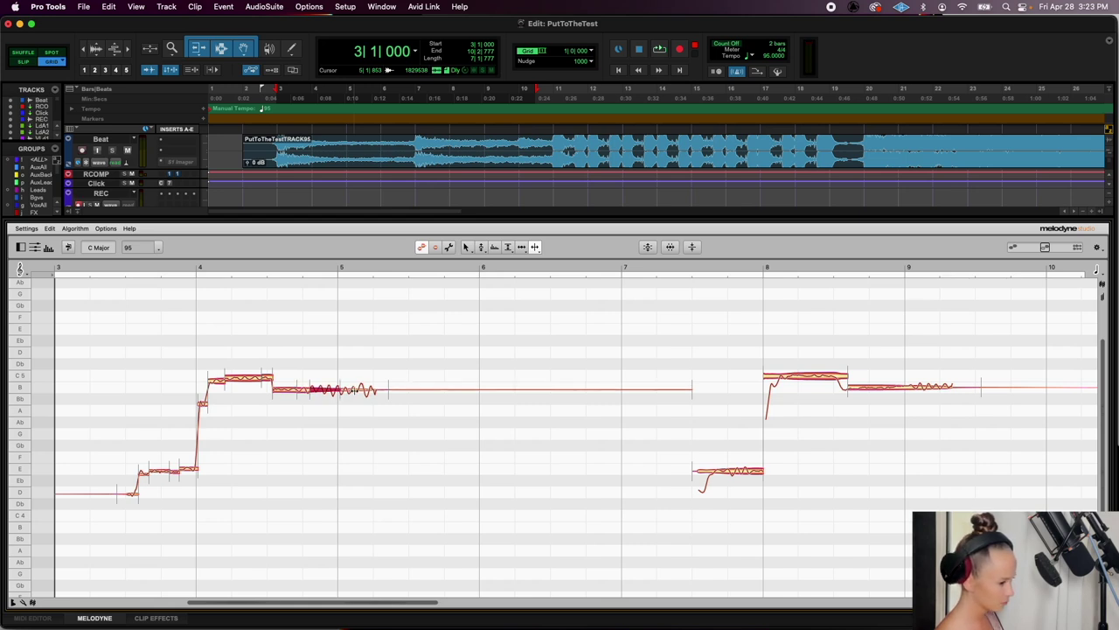
double_click(357, 390)
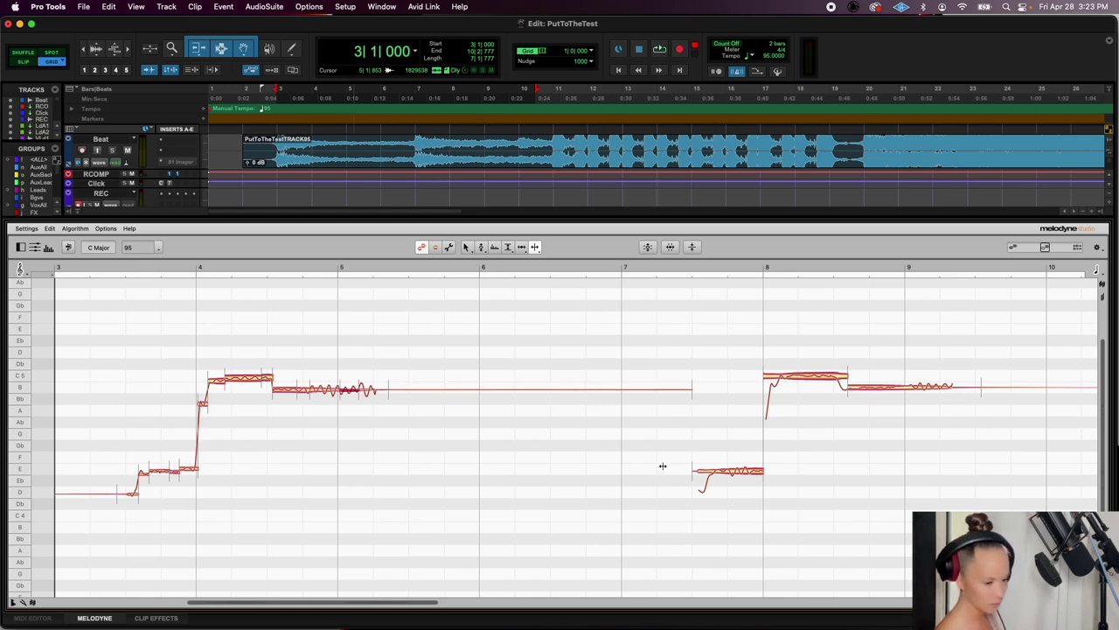
Separate the second phrase's notes between bars 7 and 9 at the slides, the held C note and the vibrato tail
double_click(709, 470)
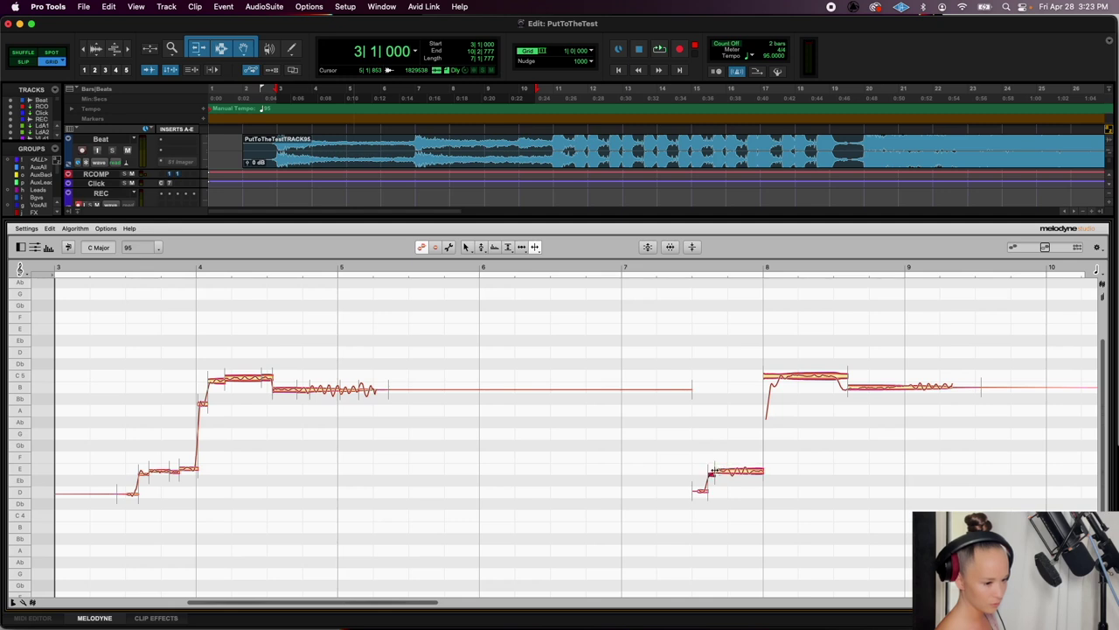
left_click(745, 470)
double_click(777, 378)
double_click(838, 374)
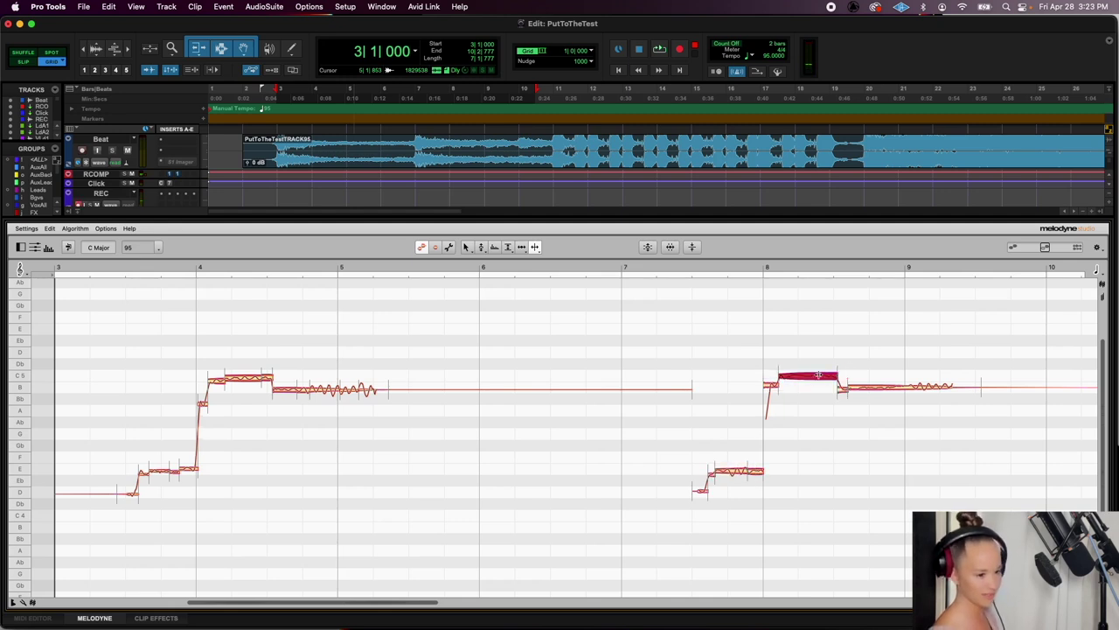
double_click(789, 374)
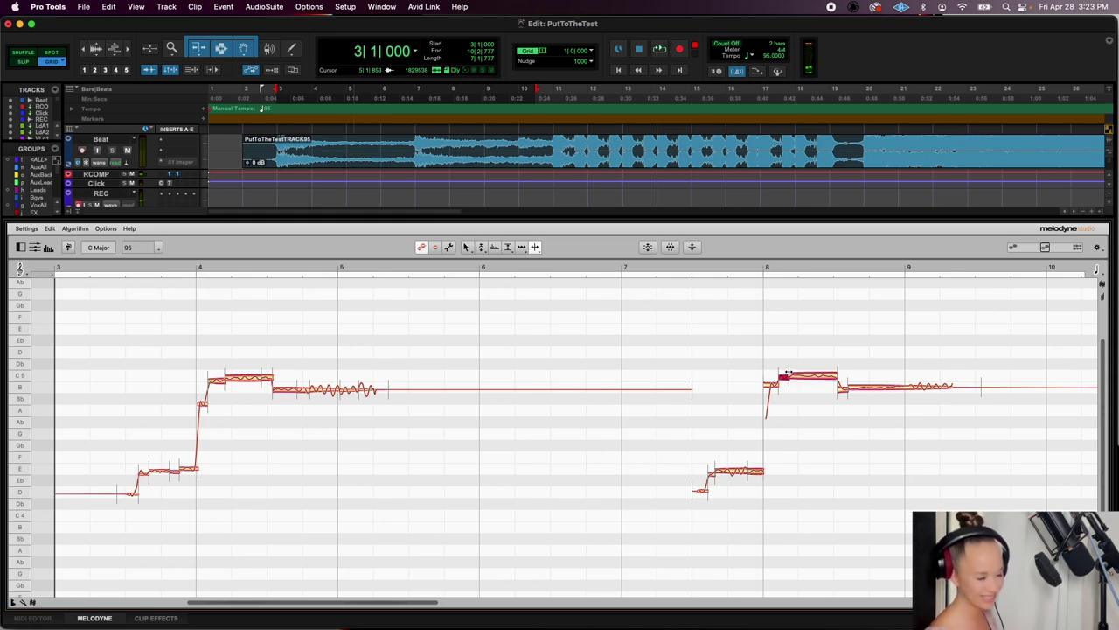
double_click(858, 386)
double_click(886, 387)
left_click(916, 387)
double_click(916, 387)
double_click(936, 387)
left_click(903, 385)
Select all the separated notes and snap their pitch centers to the nearest semitones with the Pitch tool
left_click_drag(991, 572, 135, 300)
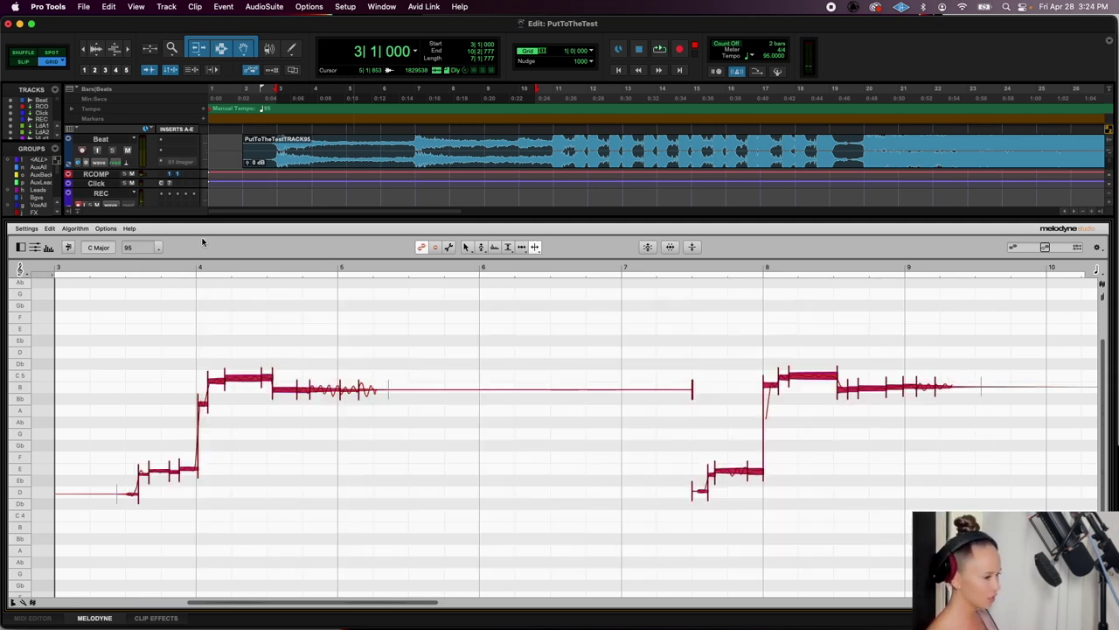
left_click(481, 248)
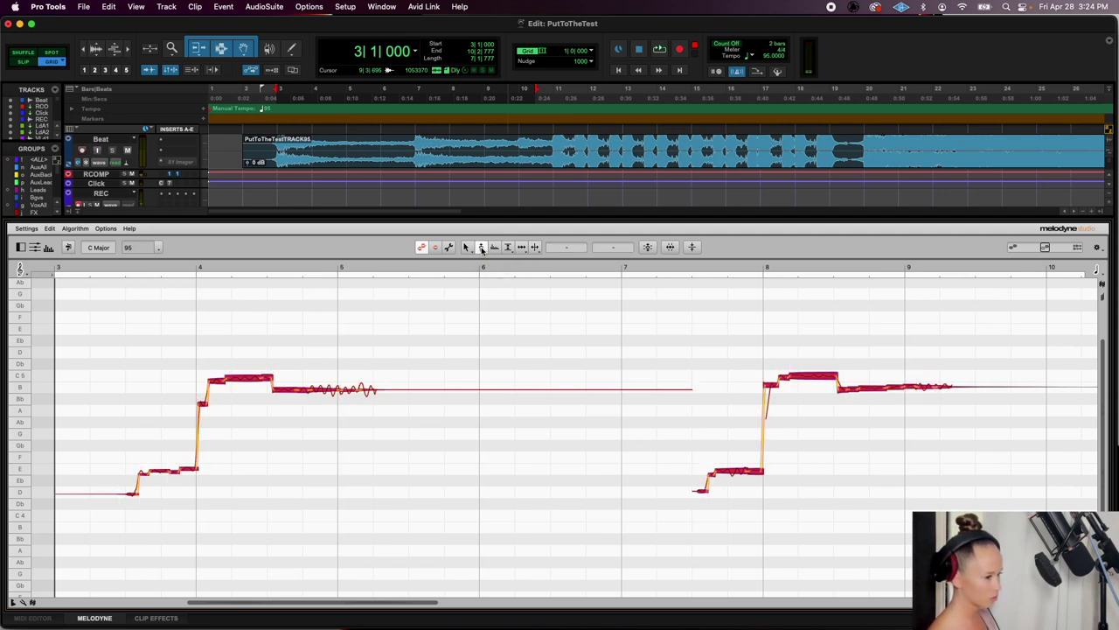
double_click(237, 380)
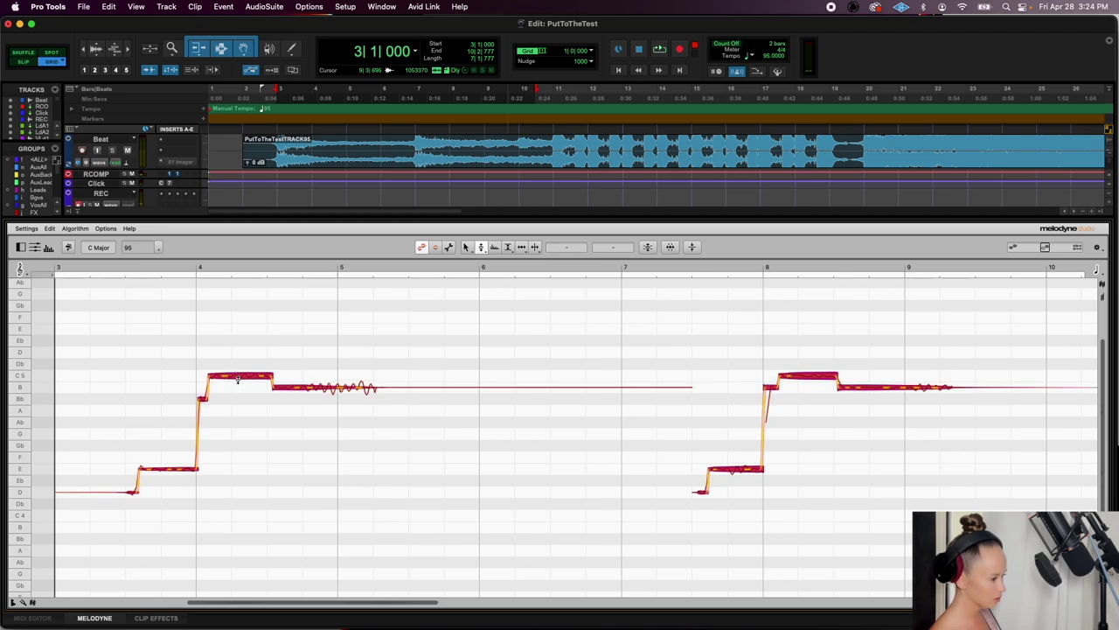
left_click(156, 407)
Raise the short transition note at bar 4 to B 4 and play the phrase
left_click_drag(203, 401, 203, 394)
left_click(122, 387)
key("space")
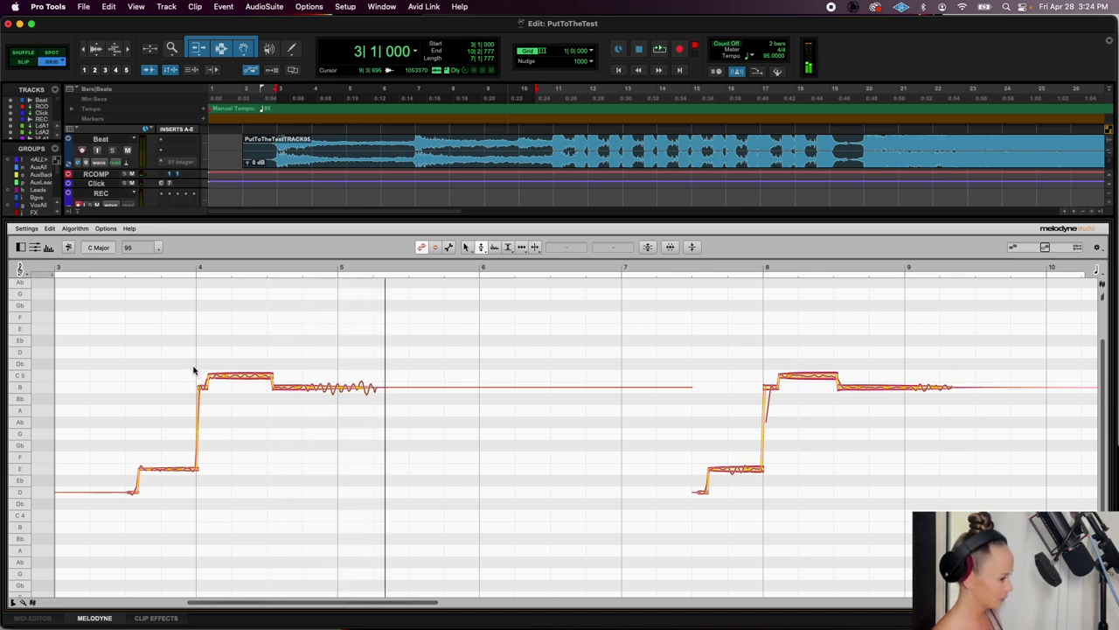
Select the notes around the transition at bar 4 and play it from bar 3 beat 4 and from bar 3 beat 2
left_click_drag(194, 367, 208, 478)
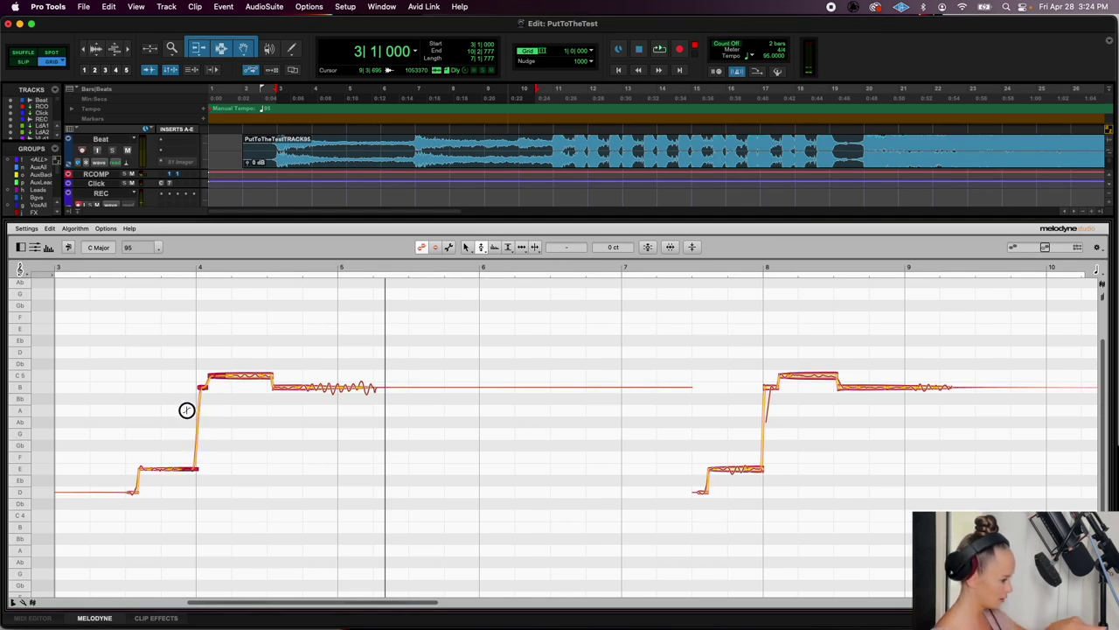
left_click_drag(186, 410, 189, 493)
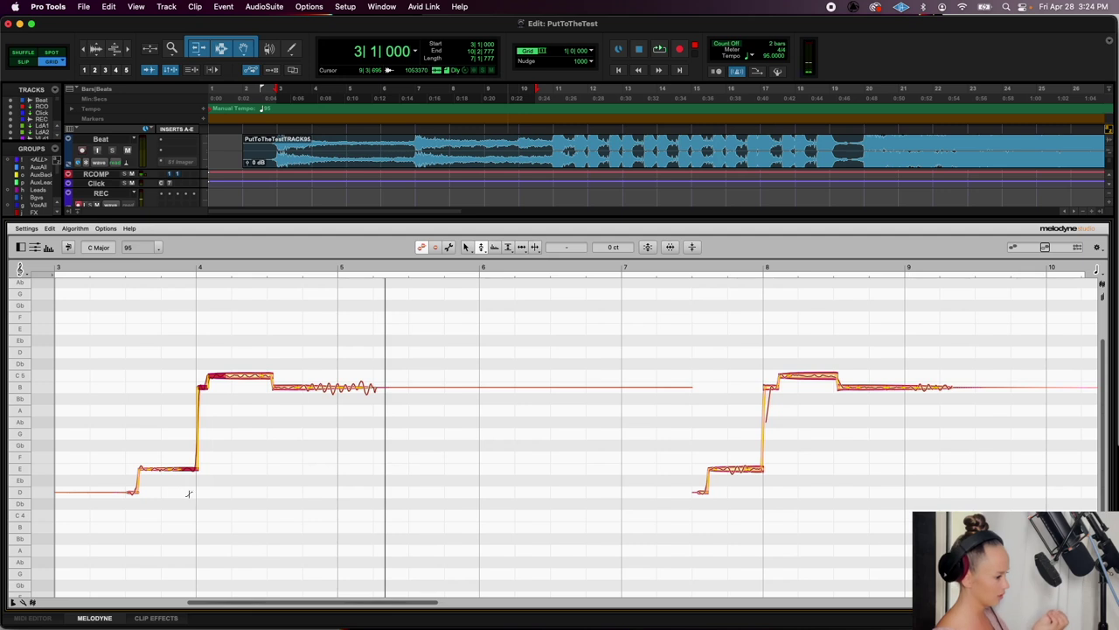
left_click(163, 266)
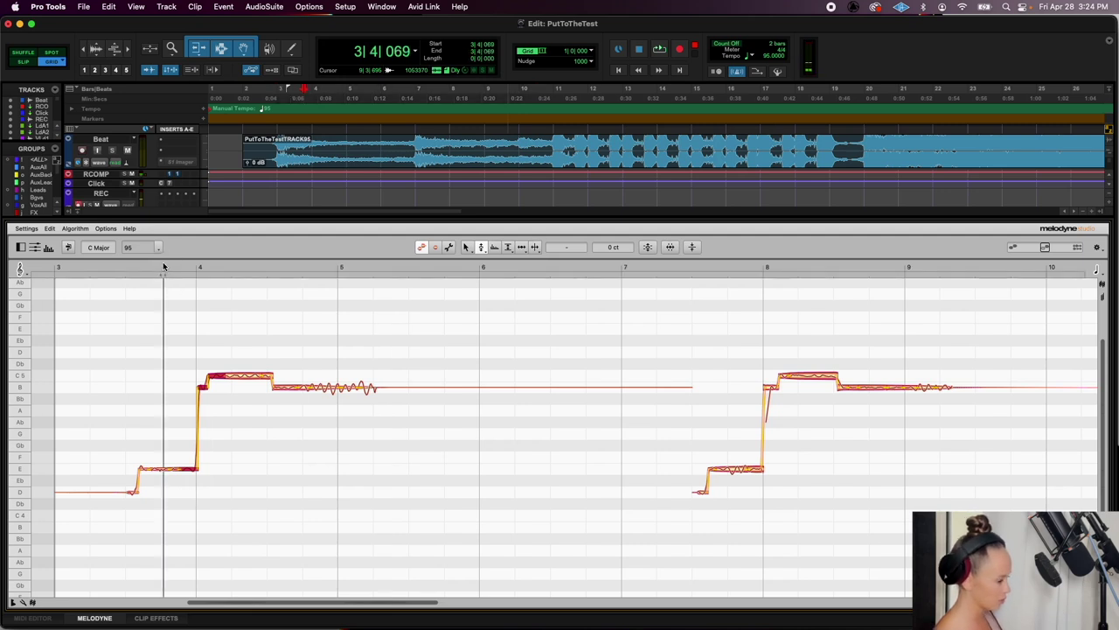
key("space")
key("space")
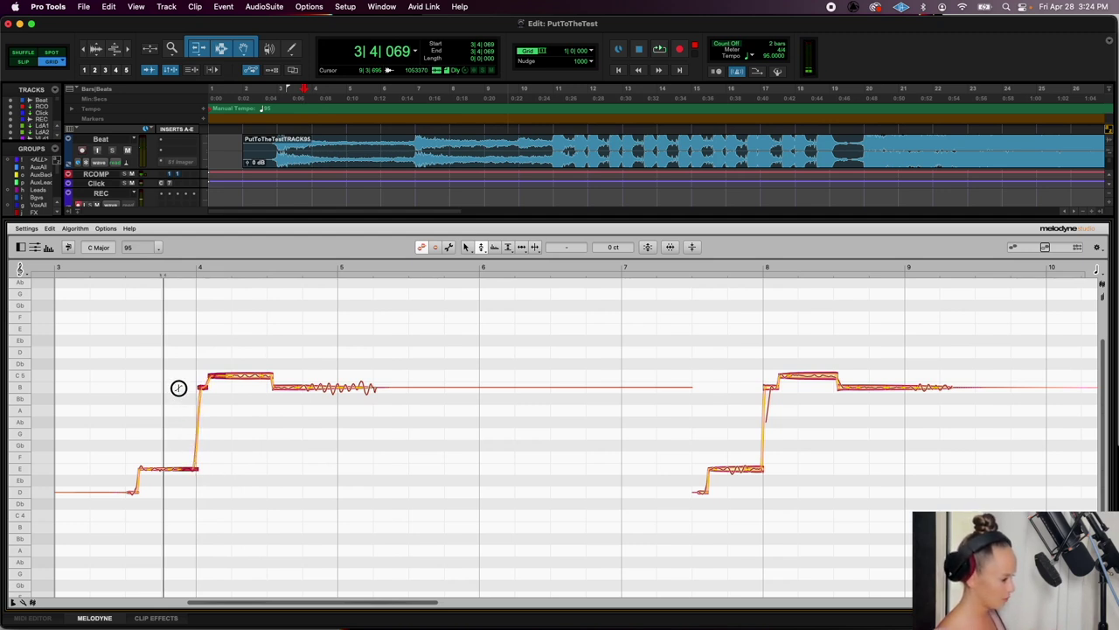
left_click(125, 270)
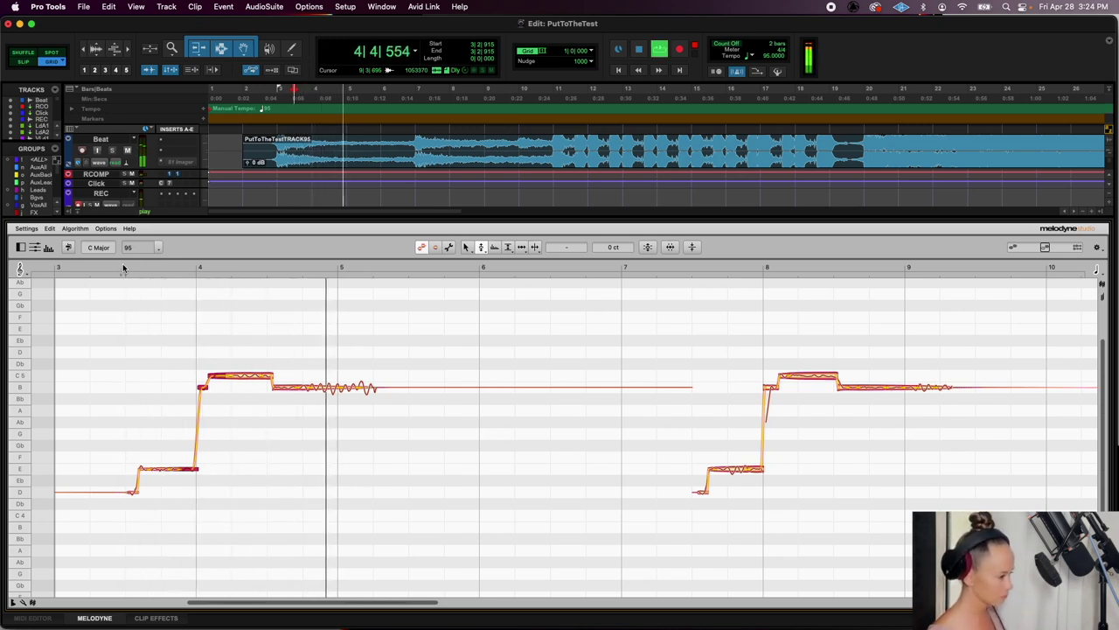
key("space")
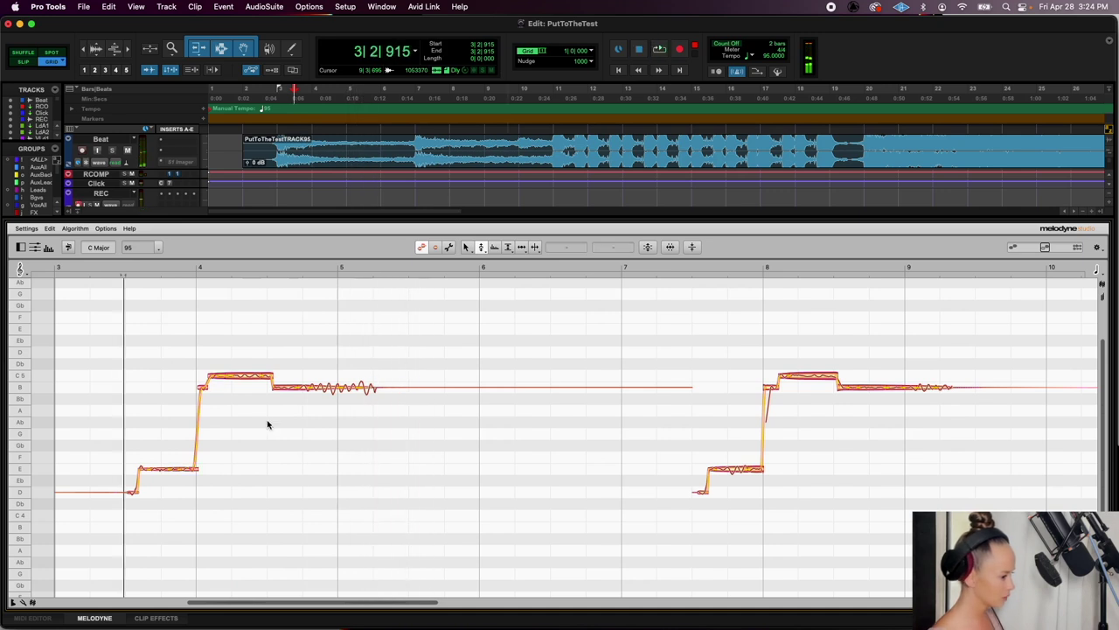
Restore the original pitch of the short transition note at bar 4 and play the phrase
left_click(202, 384)
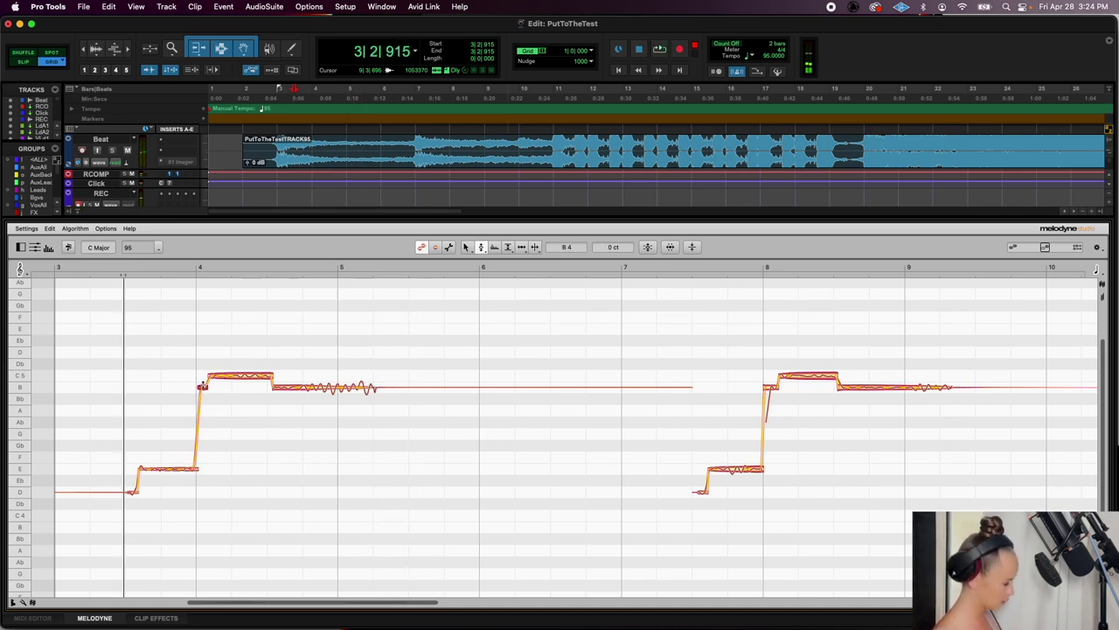
right_click(202, 386)
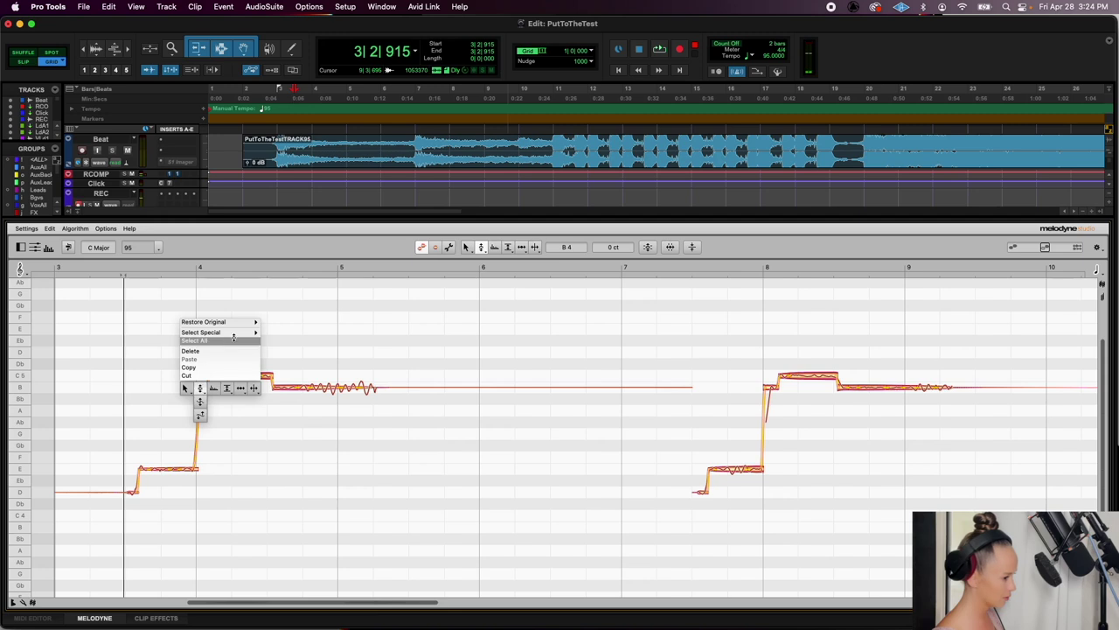
left_click(265, 323)
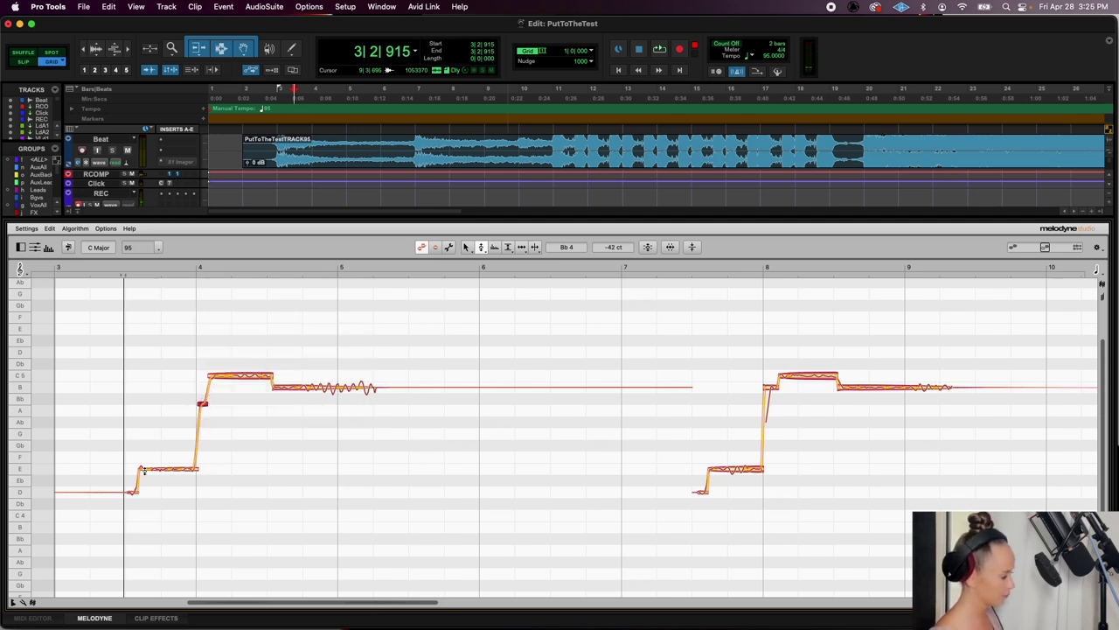
key("space")
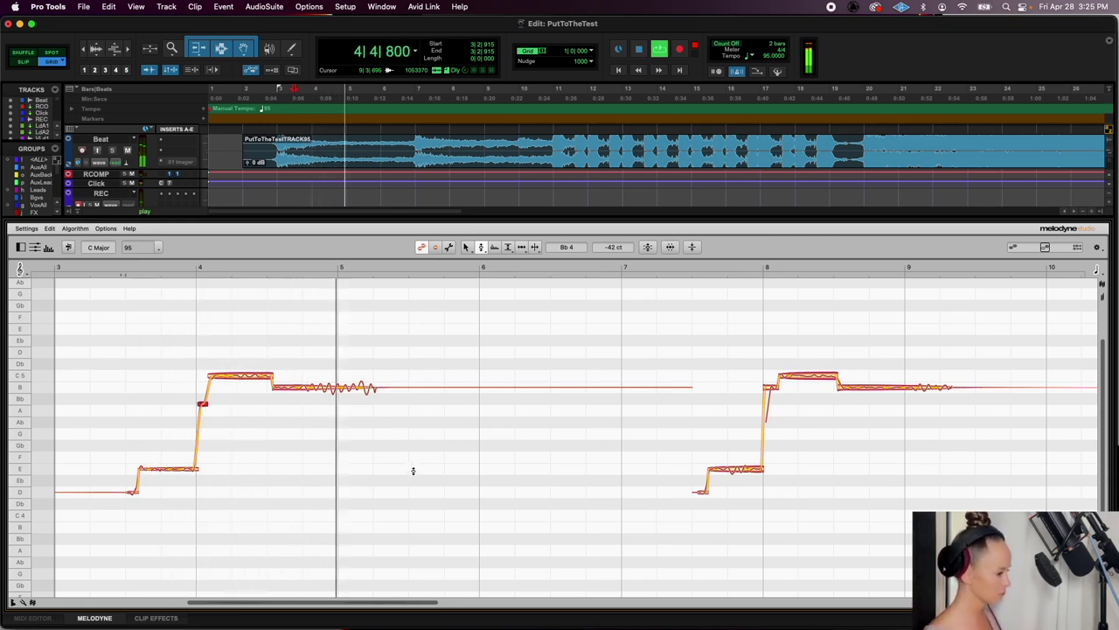
key("space")
Reduce the pitch modulation at the end of the held B note around bar 5 with the Pitch Modulation tool and play from bar 4 beat 3
left_click(482, 248)
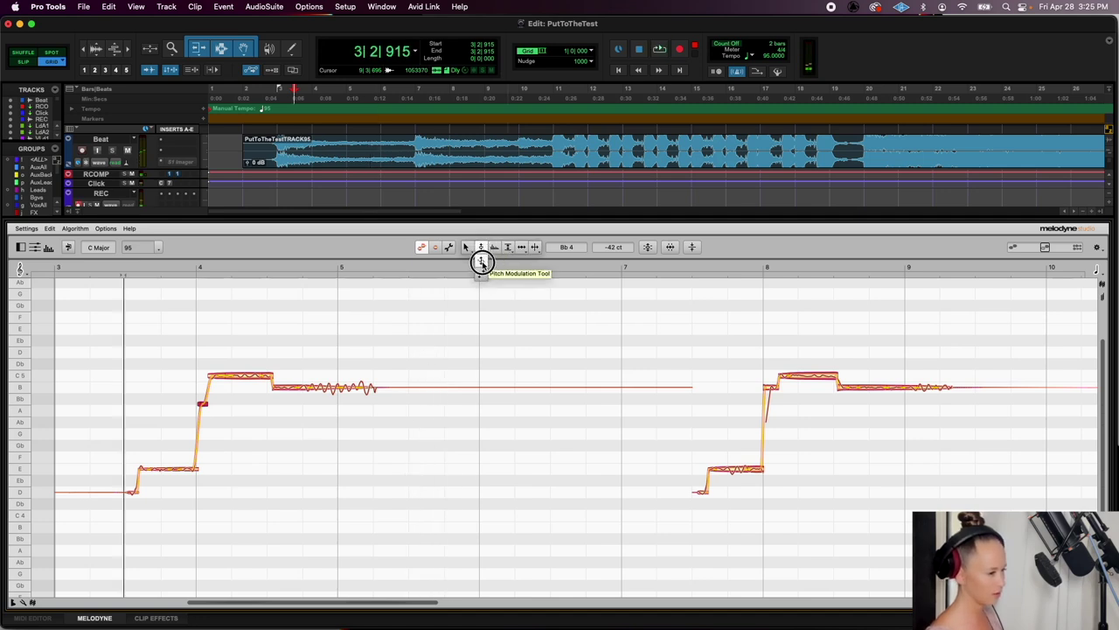
left_click_drag(340, 372, 362, 382)
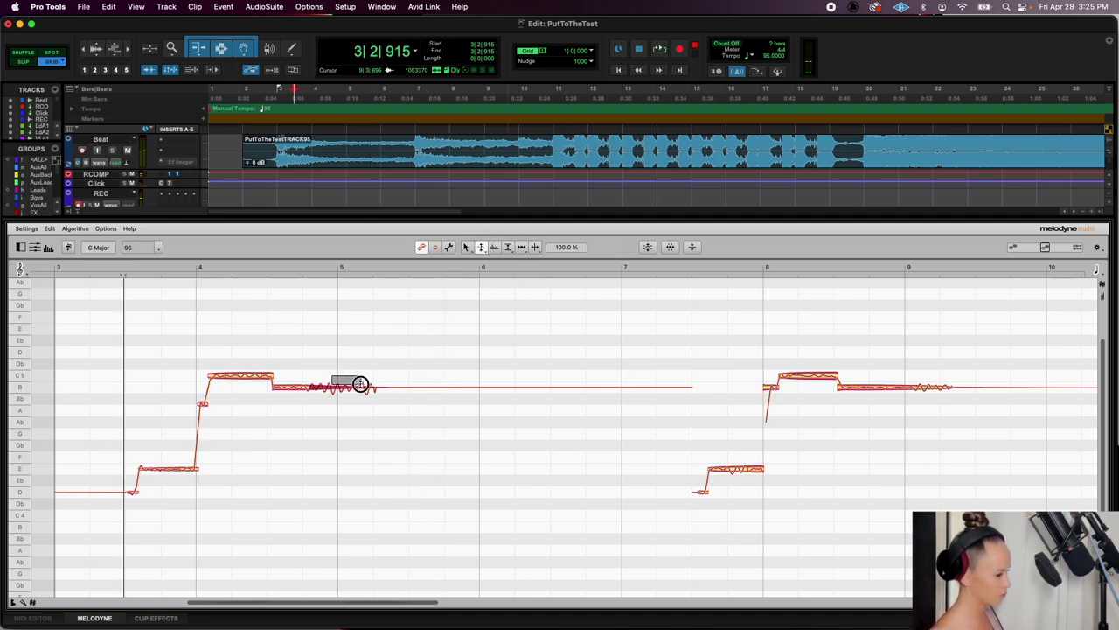
left_click(359, 405)
left_click(270, 267)
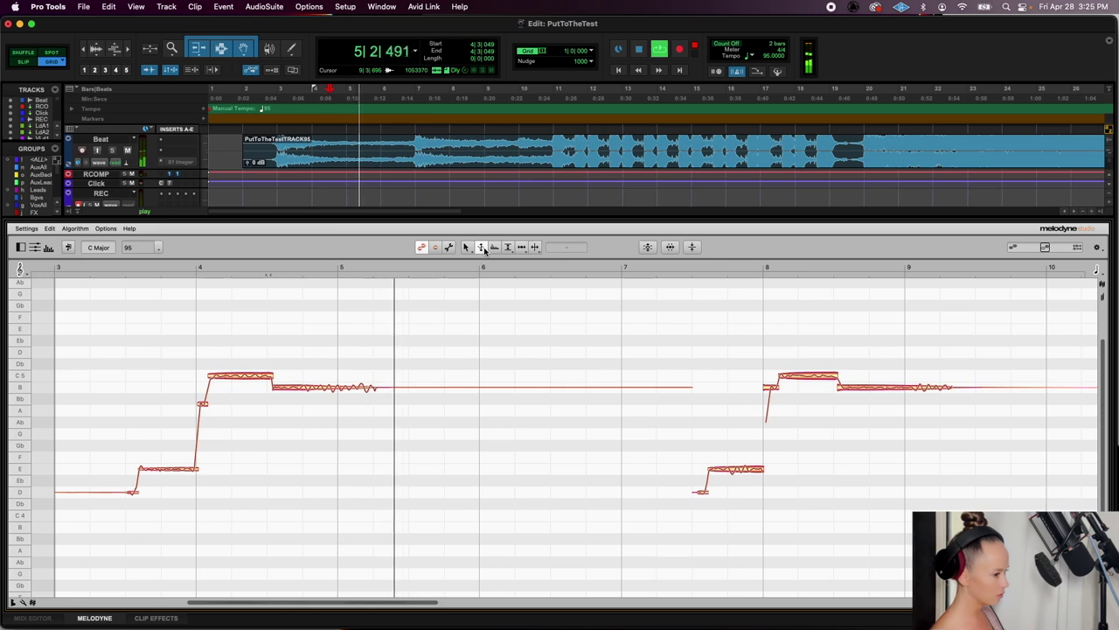
key("space")
Restore the original pitch of the short transition note at bar 8 and play the phrase, again from bar 7 beat 2
left_click(770, 391)
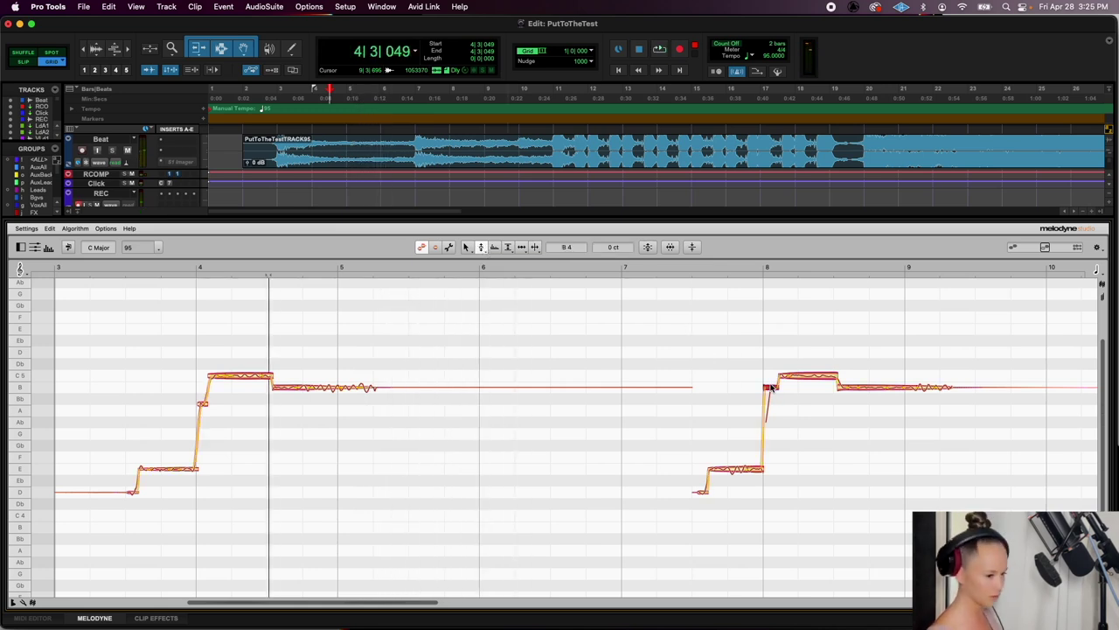
right_click(770, 389)
mouse_move(791, 318)
left_click(838, 321)
key("space")
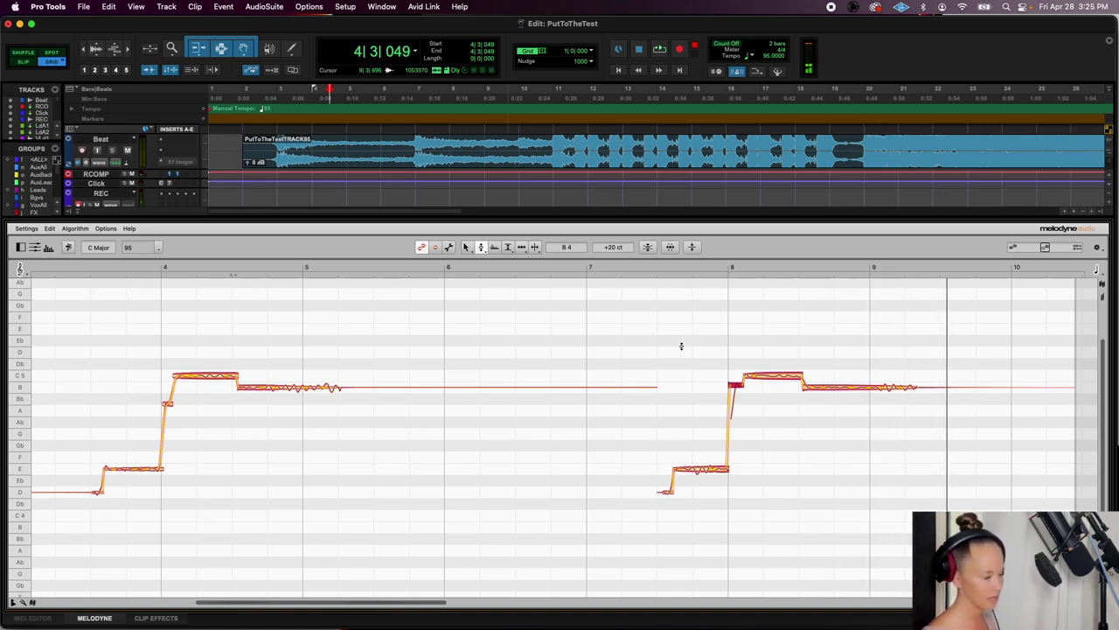
left_click(641, 266)
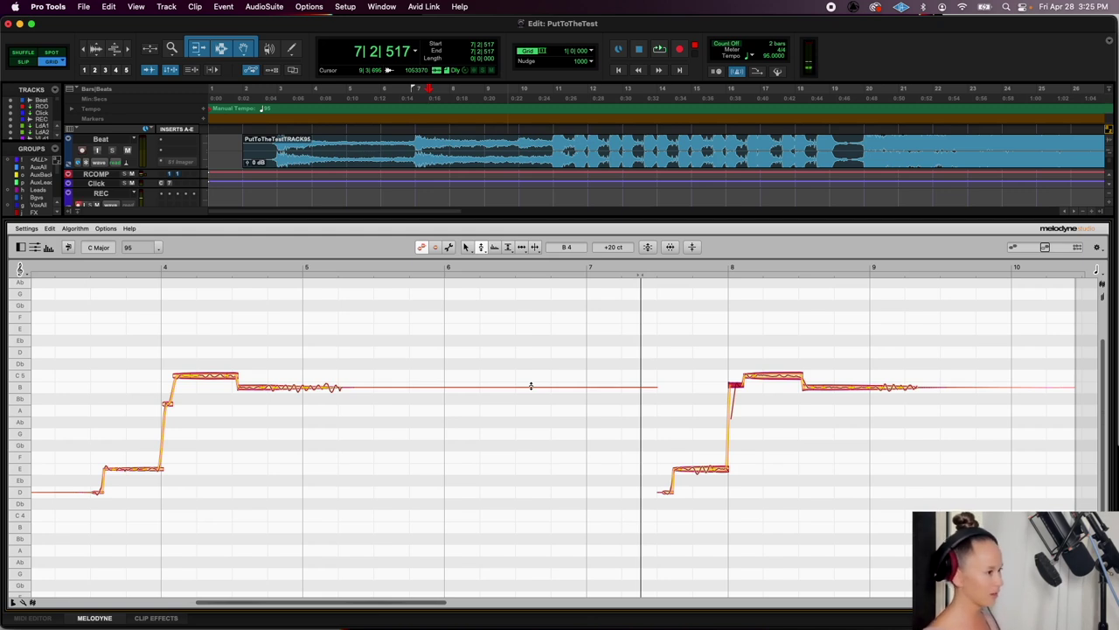
Clear the note selection and play the vocal from bar 6 and from bar 3
left_click(381, 91)
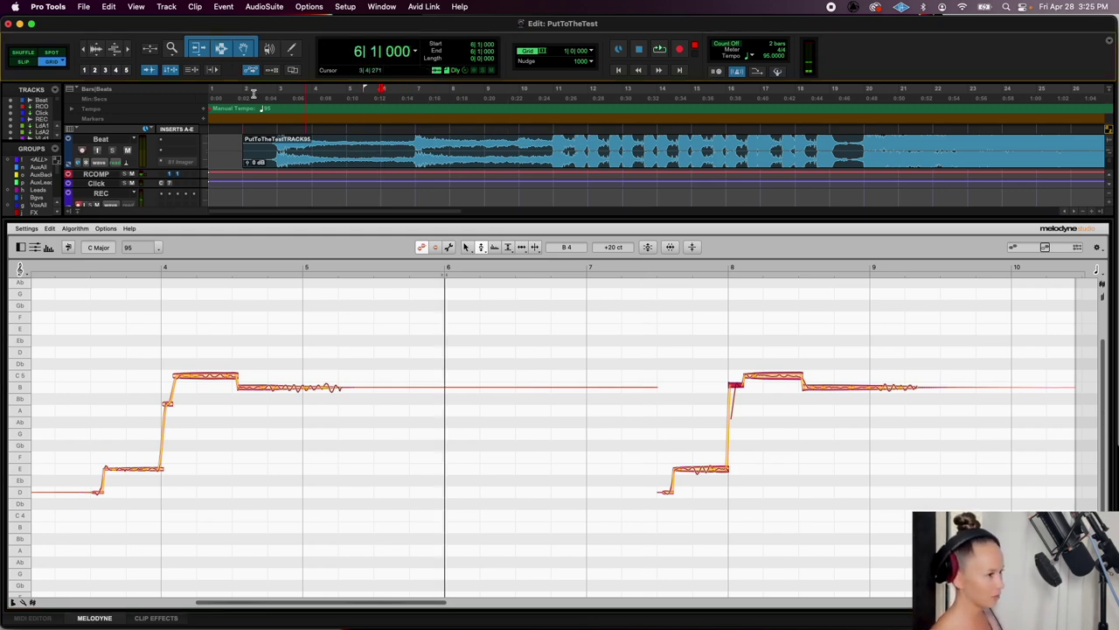
left_click(662, 370)
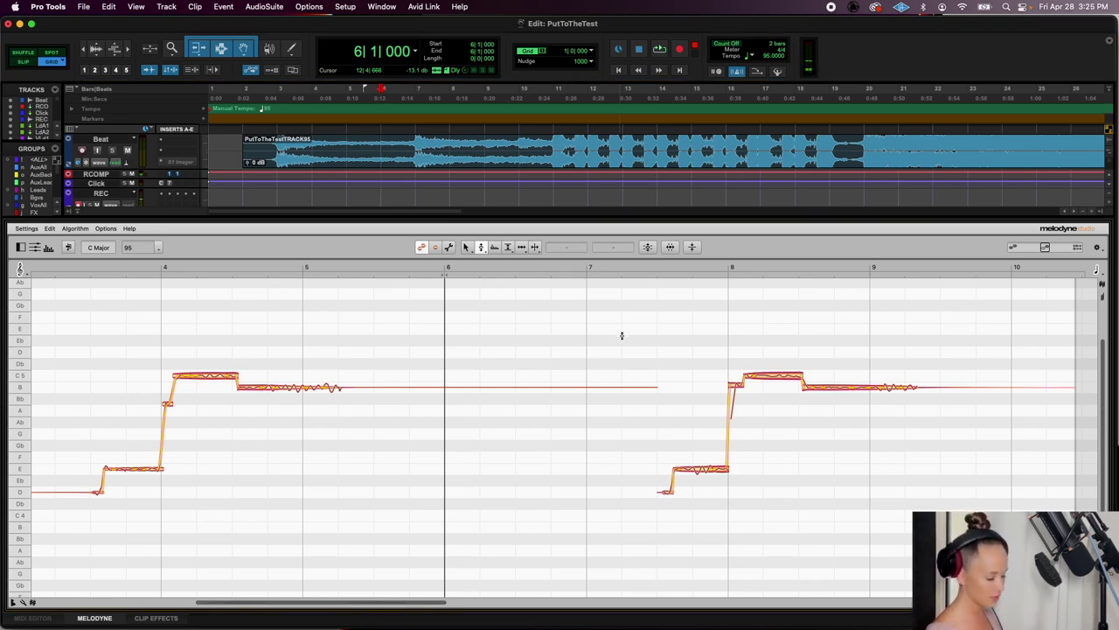
key("space")
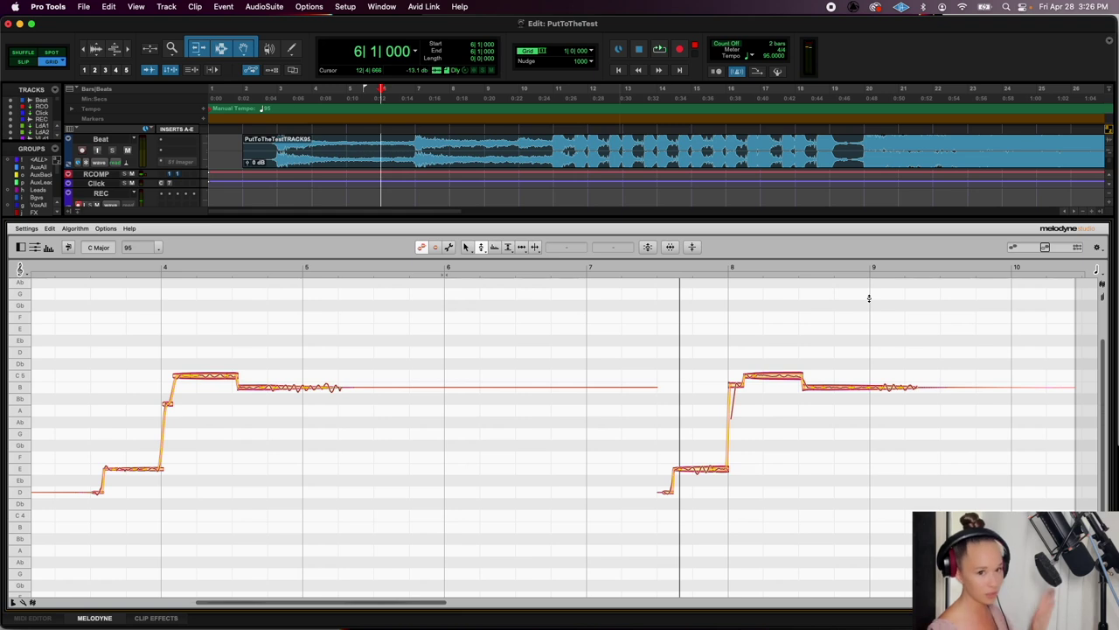
left_click(272, 101)
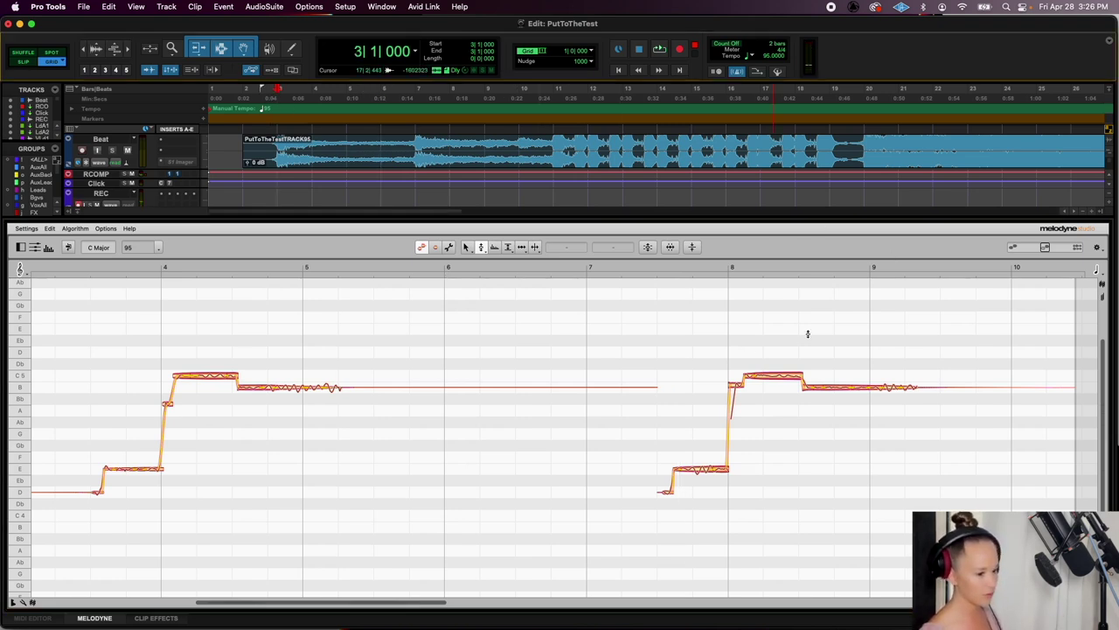
key("space")
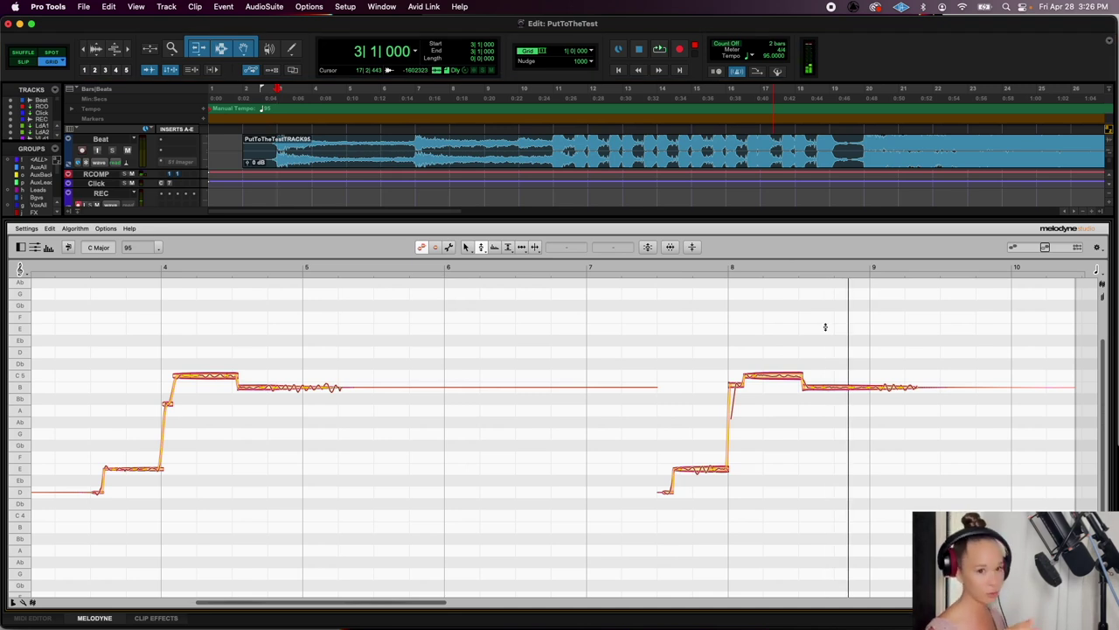
left_click(626, 308)
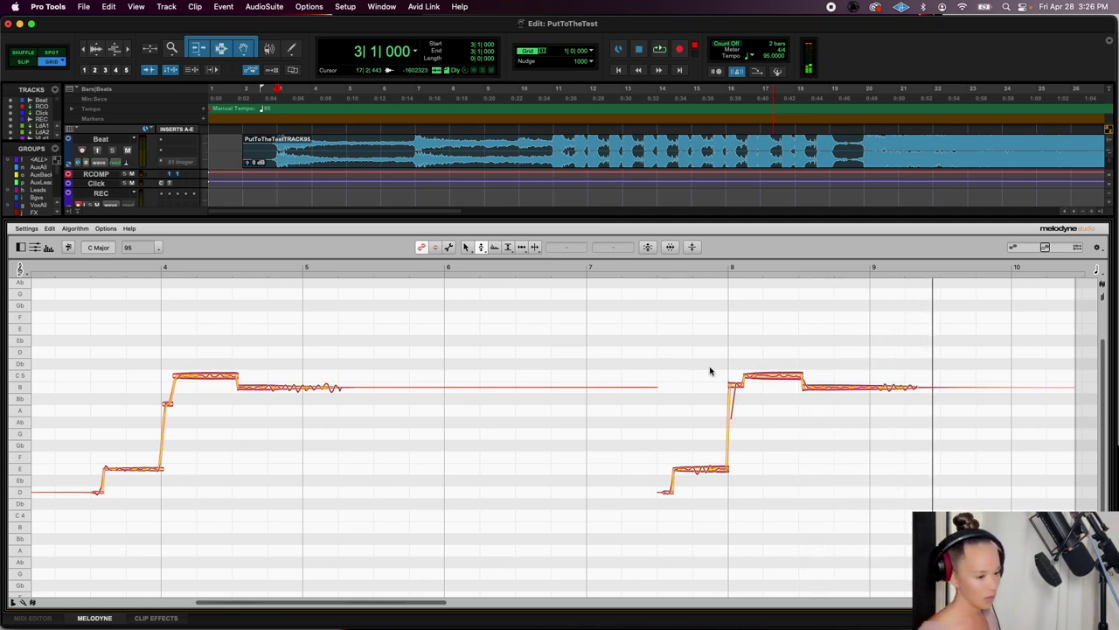
Snap the short transition note at bar 8 to B 4 and play the phrase from bar 7 beat 3
left_click(735, 387)
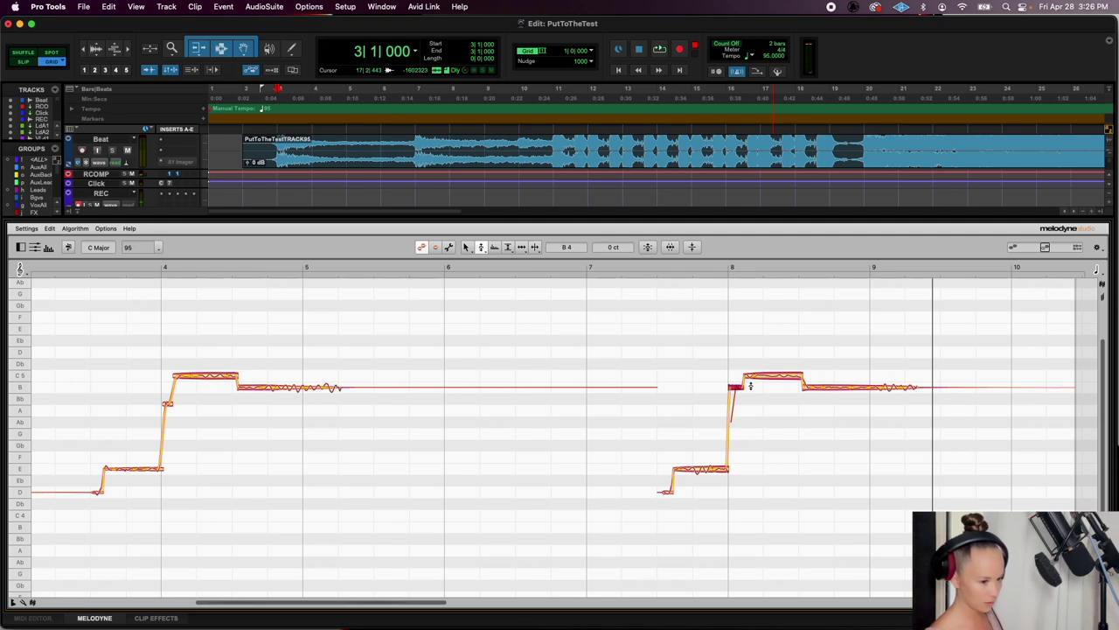
left_click(660, 265)
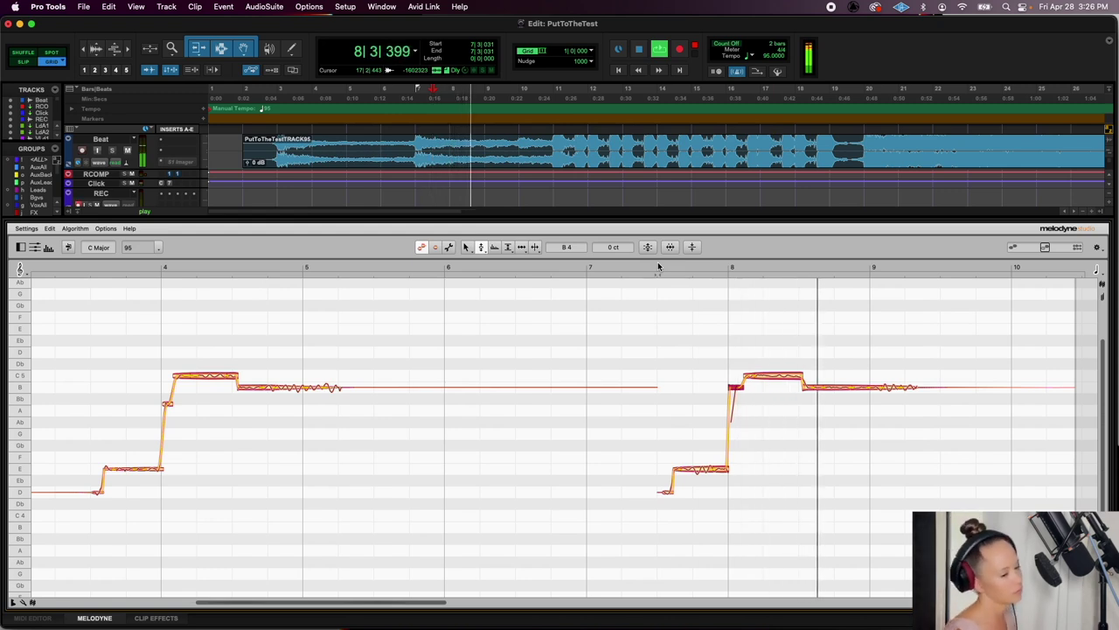
key("space")
Try a smoother pitch transition from the E 4 note into bar 8, play it, undo the change and play the phrase once more
left_click(725, 466)
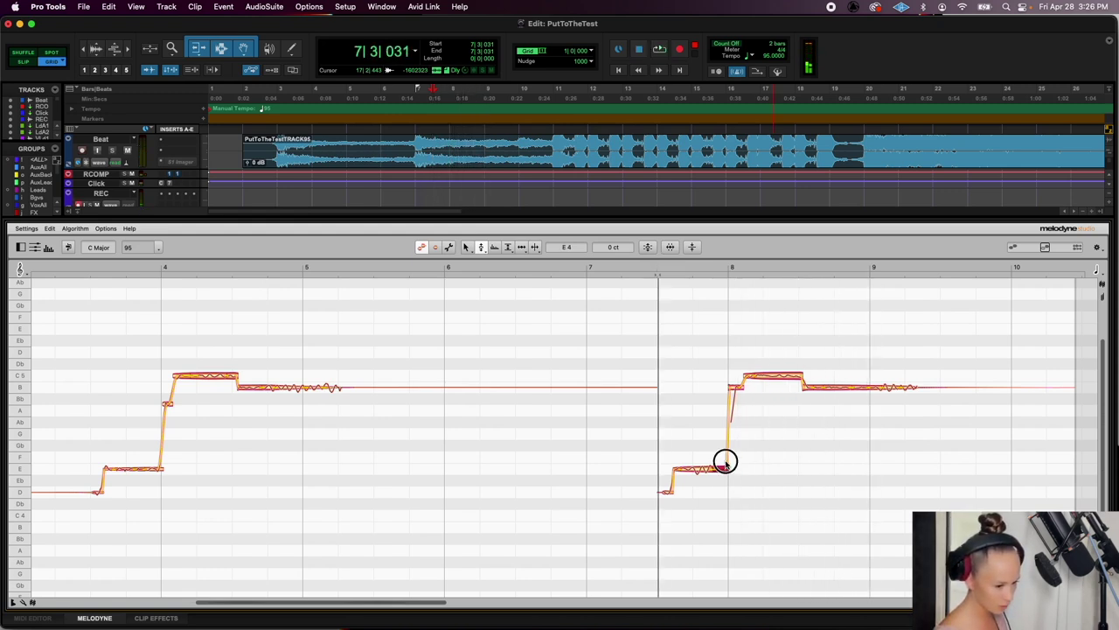
key("space")
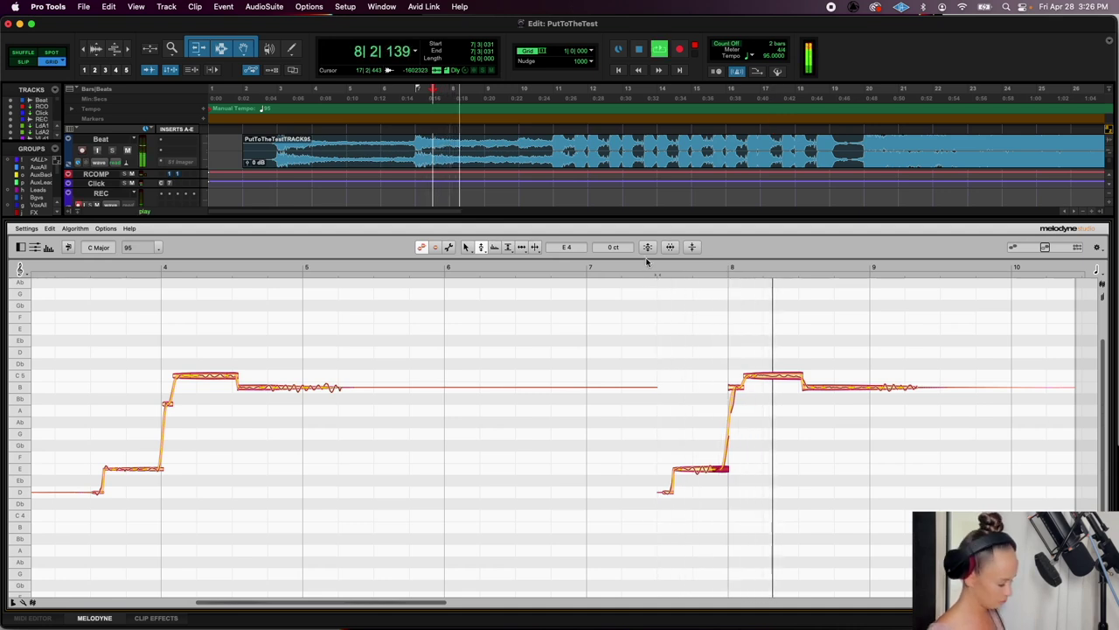
key("space")
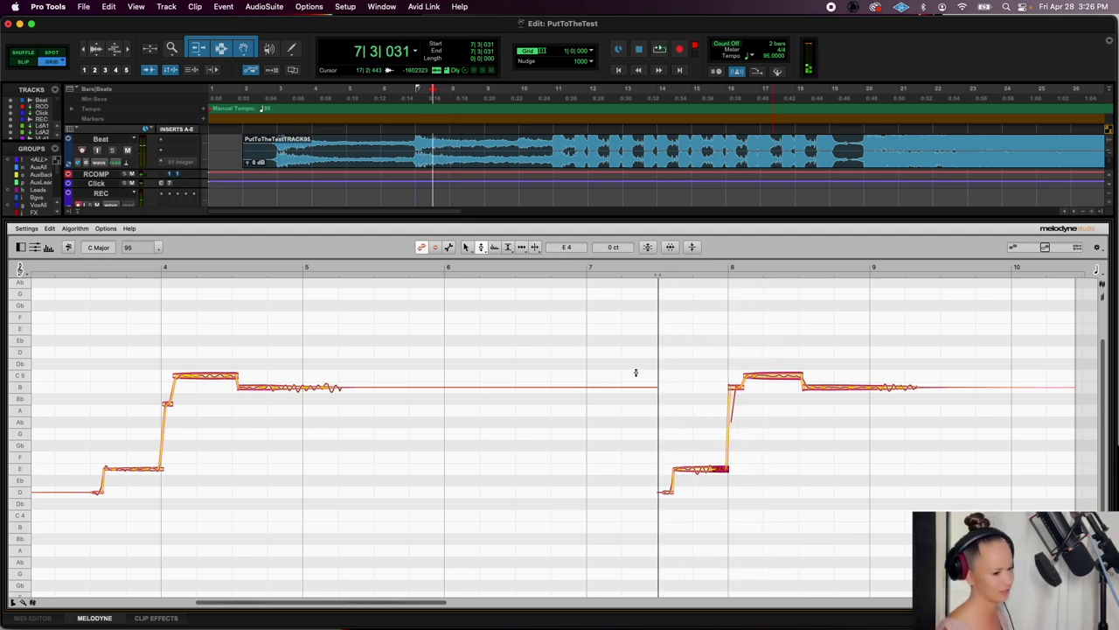
key("space")
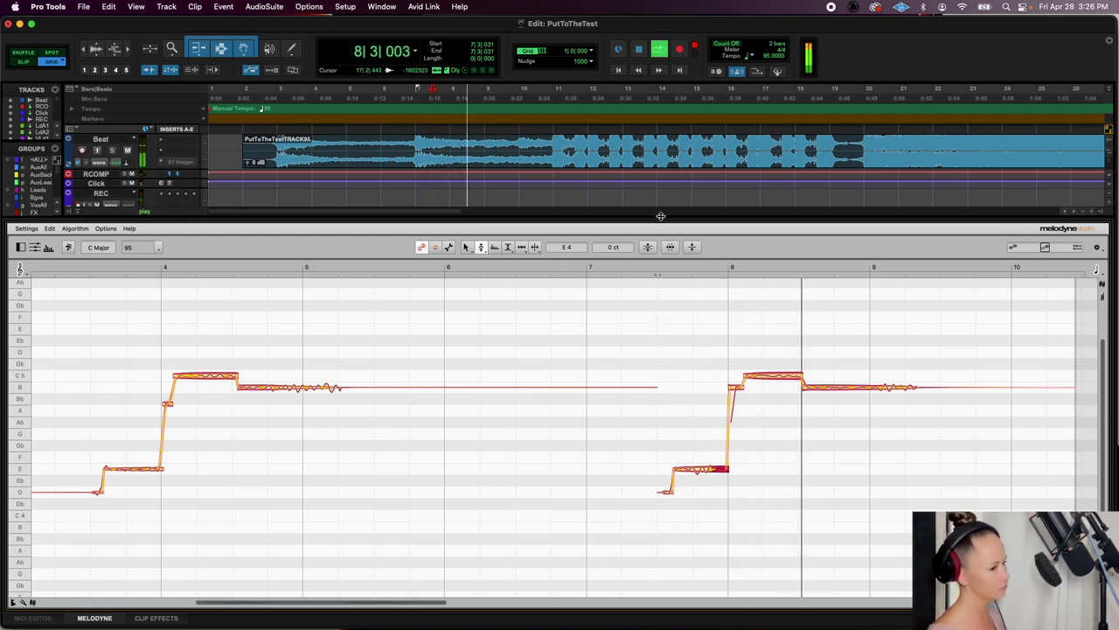
key("space")
Collapse the Melodyne editor and render the Melodyne edits of the vocal on the VLead2 track
left_click_drag(660, 216, 639, 628)
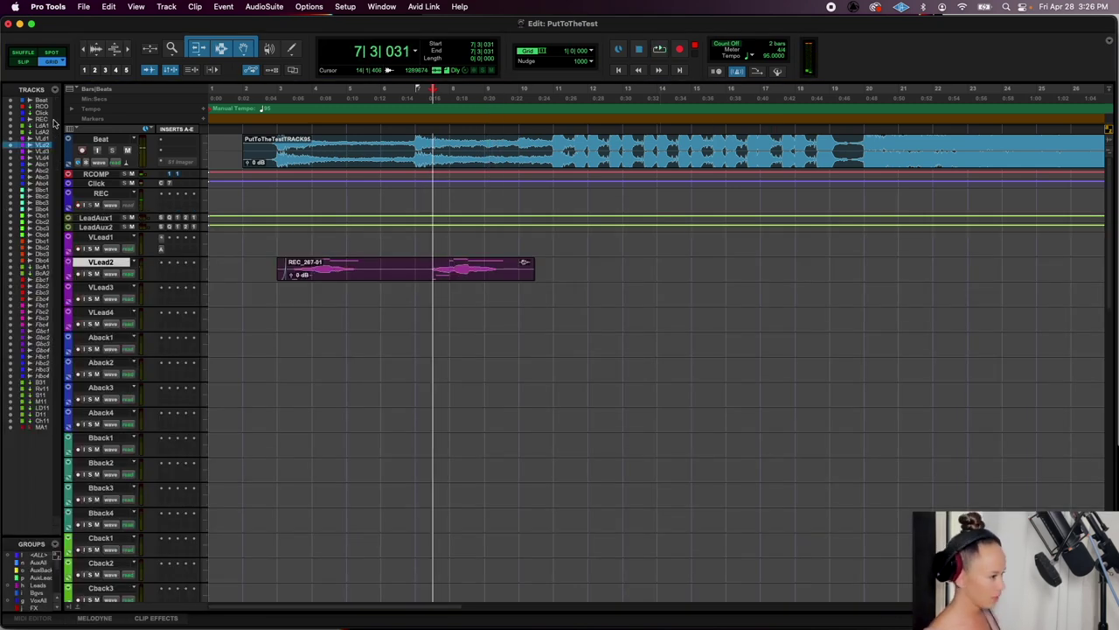
right_click(103, 264)
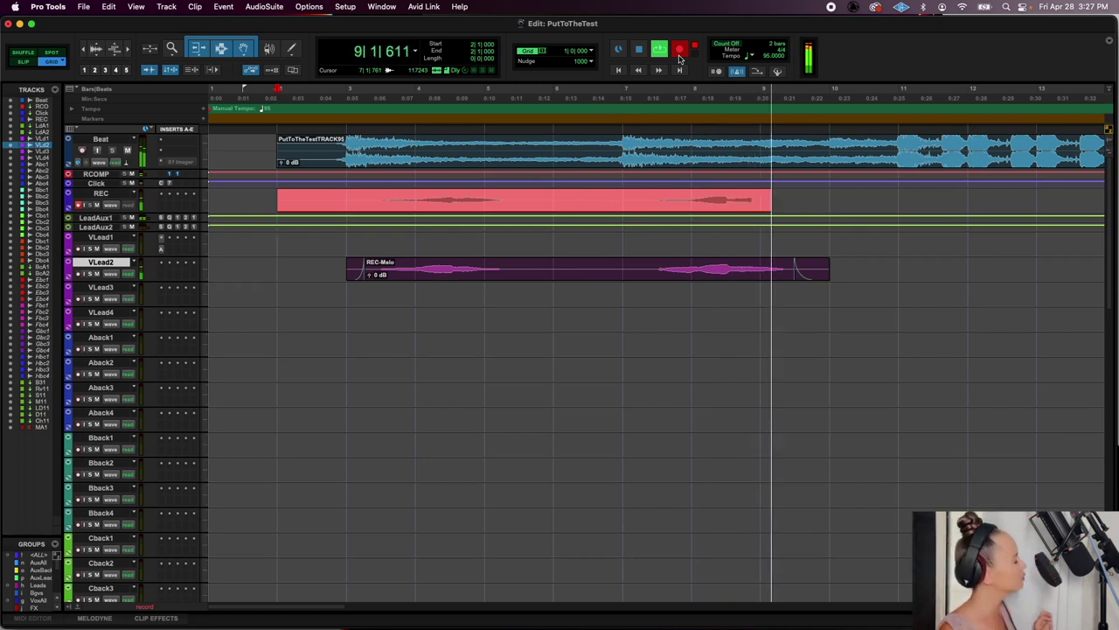
Record the first backing vocal on the REC track in two passes, from bar 2 and from bar 6, and move both clips to Aback1
key("space")
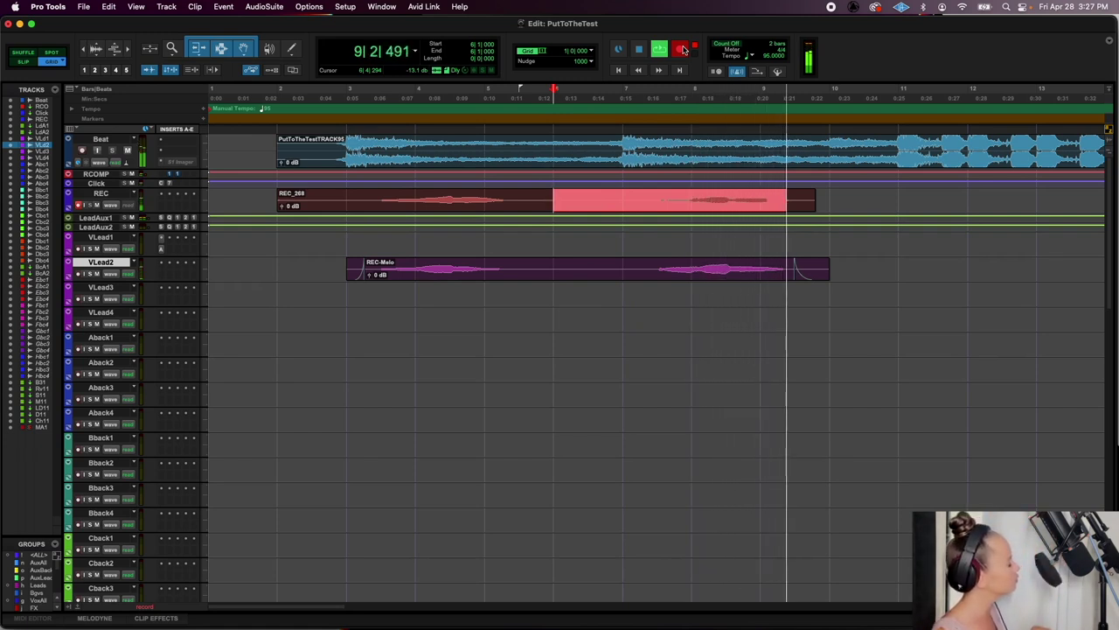
key("space")
left_click(525, 202)
left_click(594, 206, "shift")
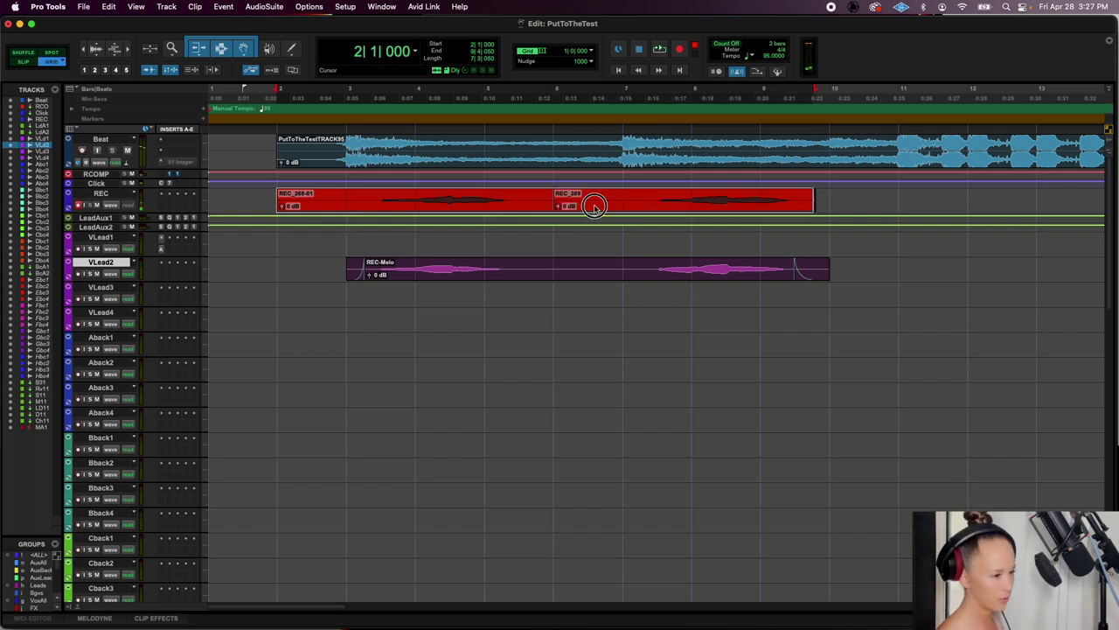
left_click_drag(594, 210, 590, 347)
left_click(552, 353)
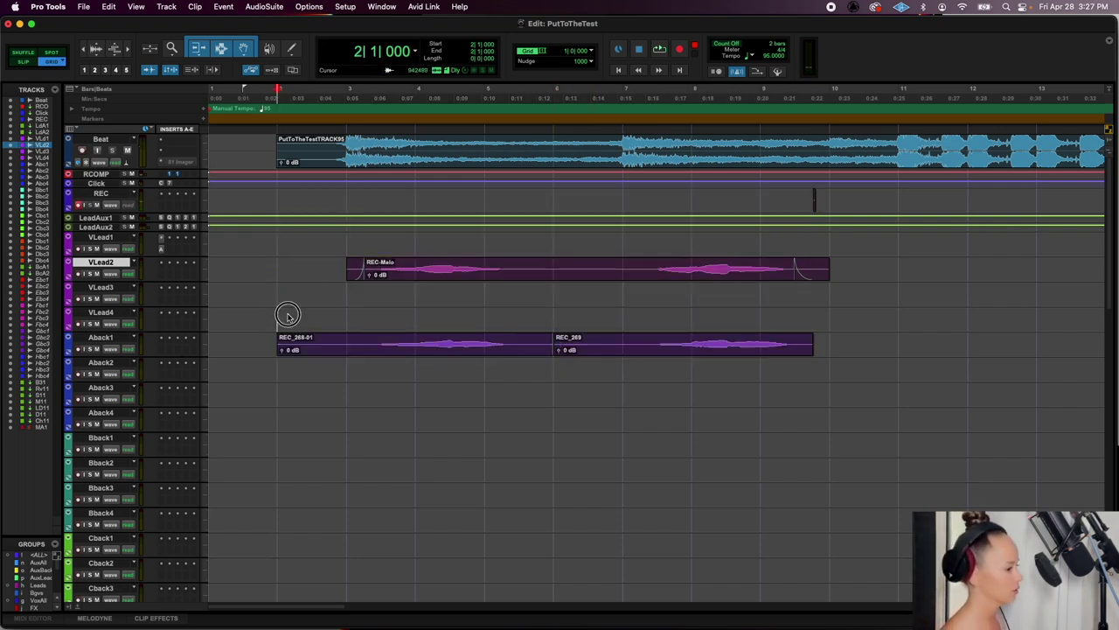
Record a second backing vocal take on the REC track from bar 2 and move the clip to Aback2
key("space")
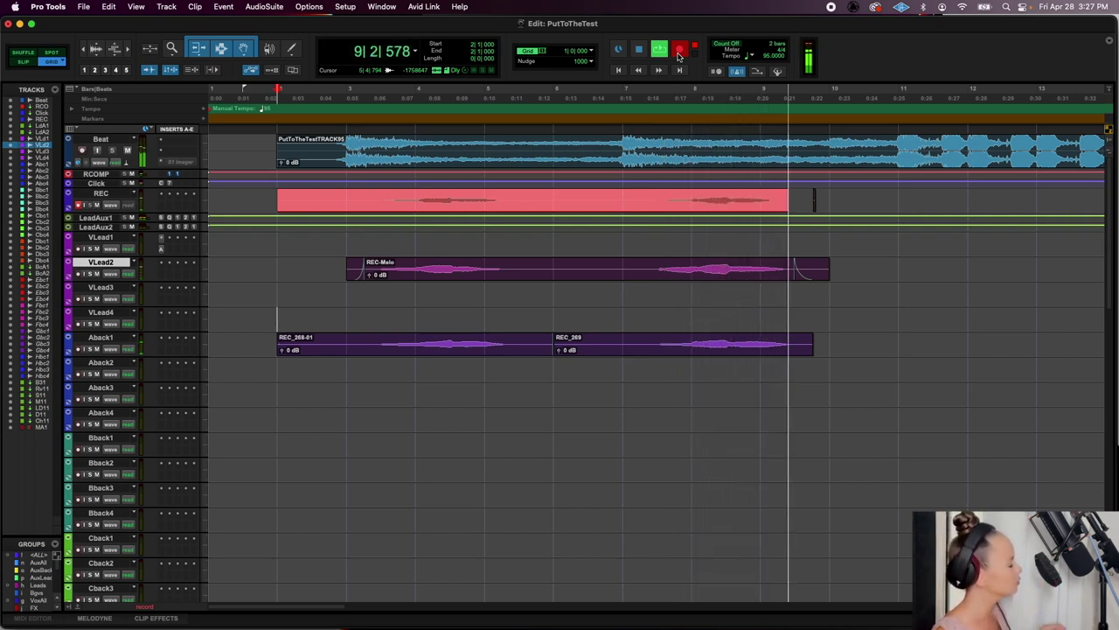
key("space")
left_click_drag(408, 208, 416, 382)
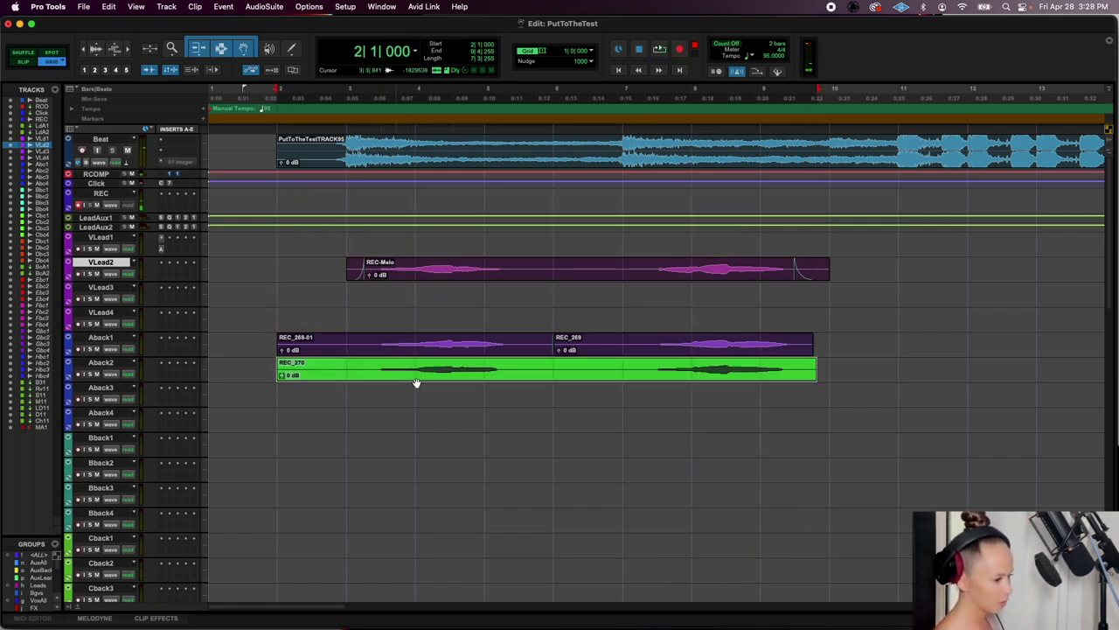
Delete the silence between the two phrases, from about bar 5 beat 3 to bar 6 beat 3, on Aback1 and Aback2
left_click(548, 350)
left_click_drag(530, 338, 590, 364)
key("Delete")
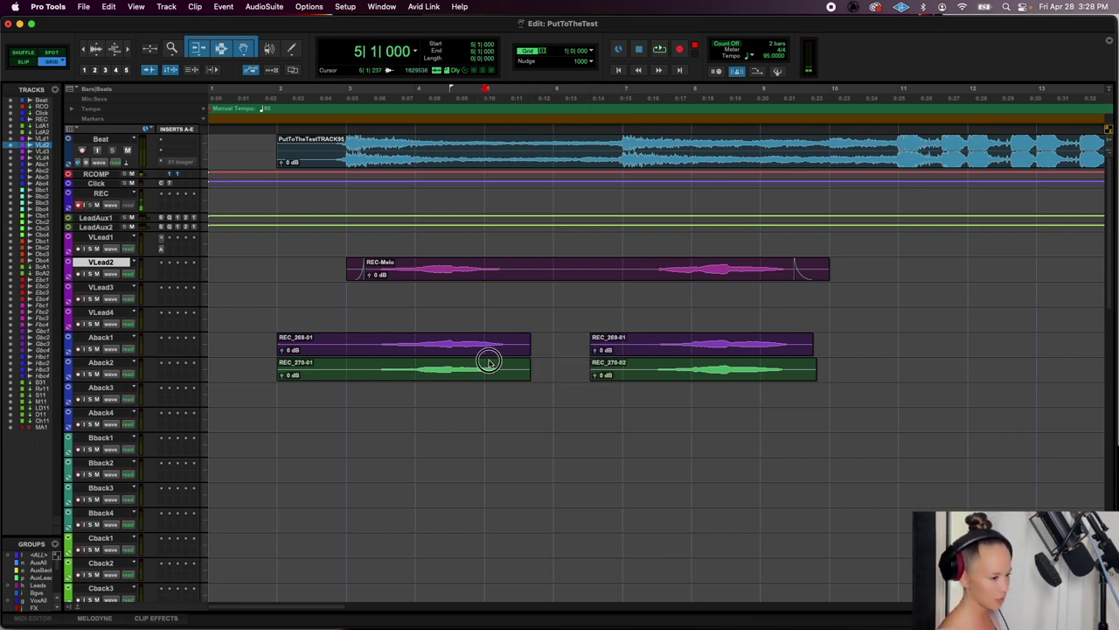
Add fades to the end of the first phrase and to both ends of the second phrase on Aback1 and Aback2
key("t")
key("t")
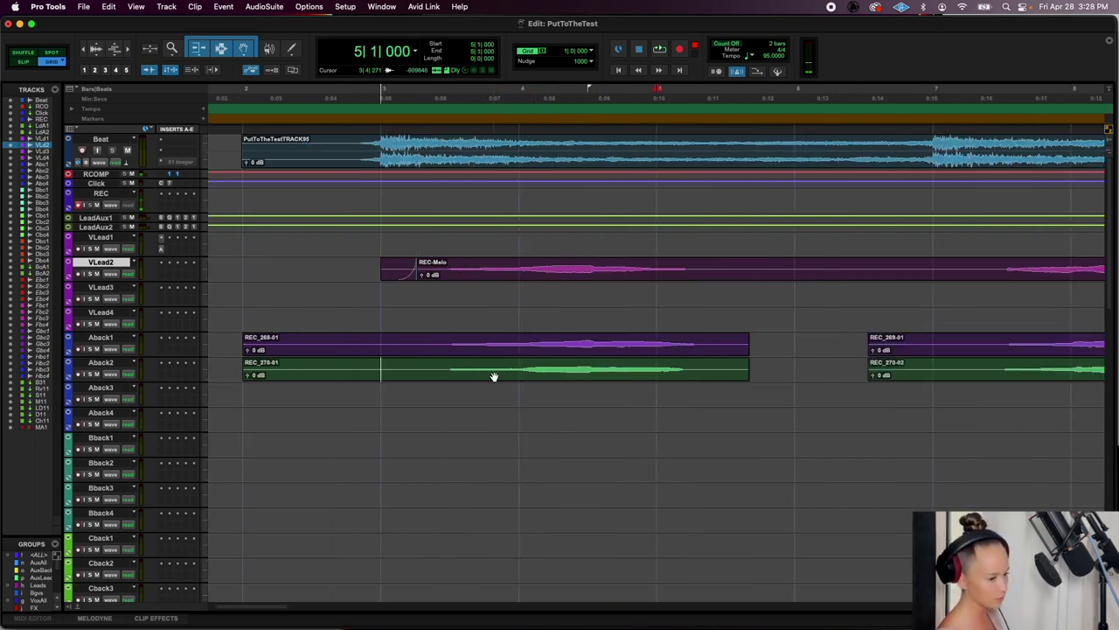
scroll(494, 377, "right", 2)
key("r")
key("r")
key("r")
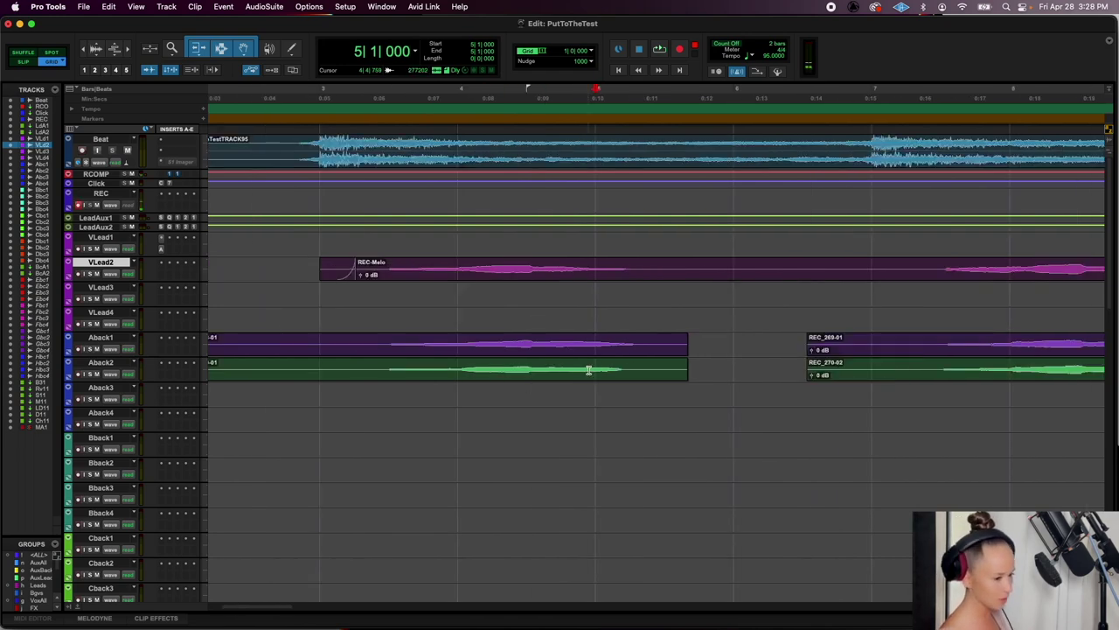
left_click_drag(374, 335, 426, 348)
key("f")
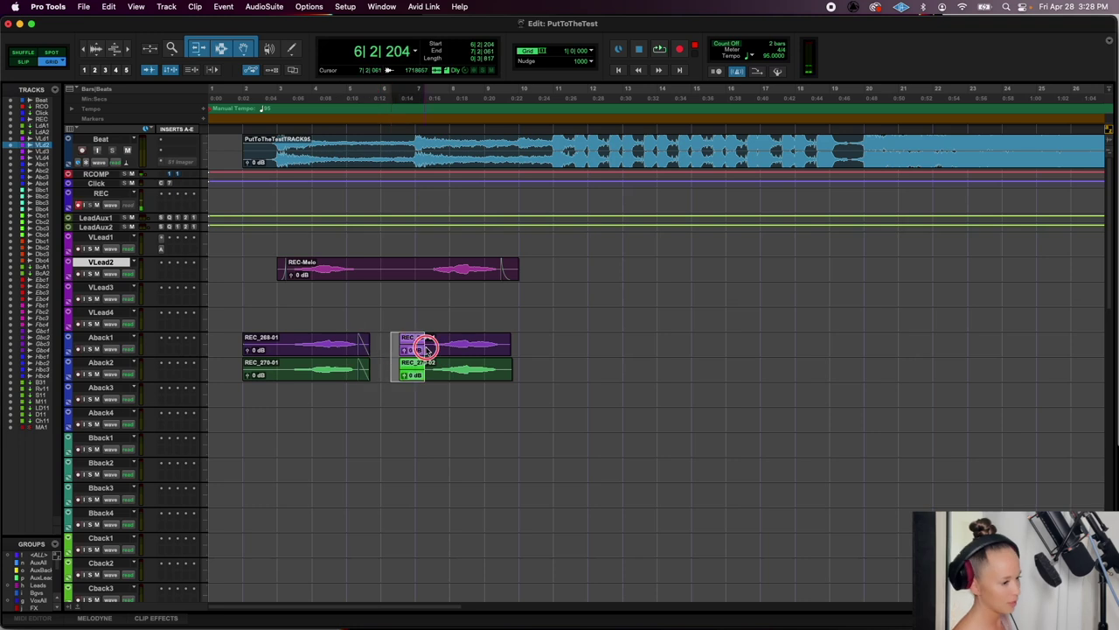
key("f")
left_click_drag(522, 360, 503, 347)
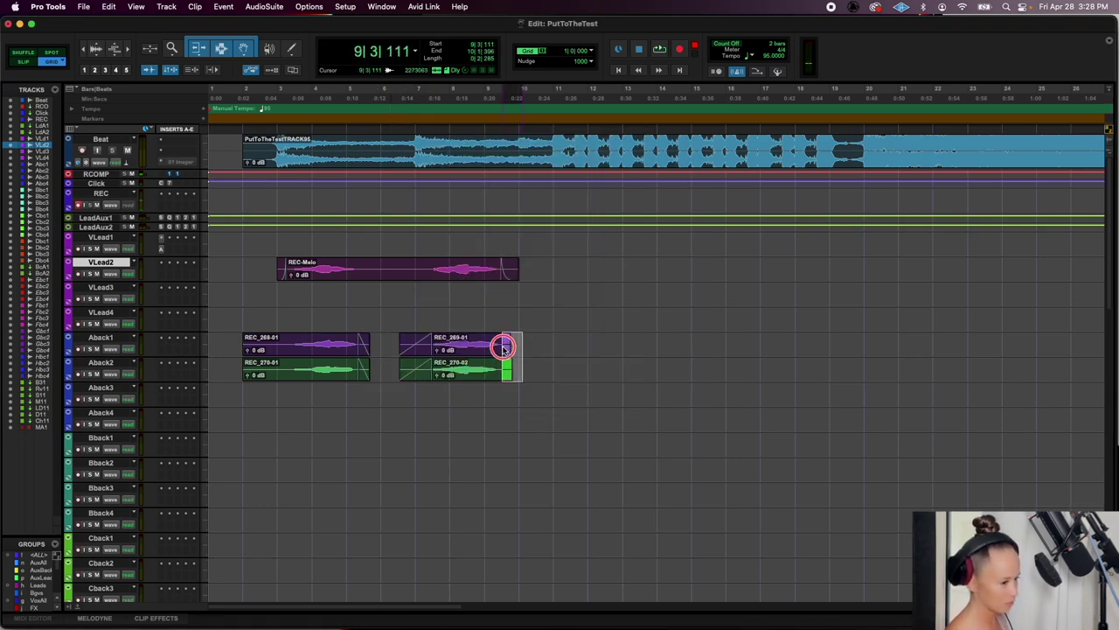
key("f")
Remove the silent lead-in before bar 3 on Aback1 and Aback2 and fade in the first phrase
mouse_move(278, 340)
left_mouse_down()
mouse_move(235, 360)
mouse_move(294, 344)
left_mouse_up()
key("Delete")
key("ctrl+super+f")
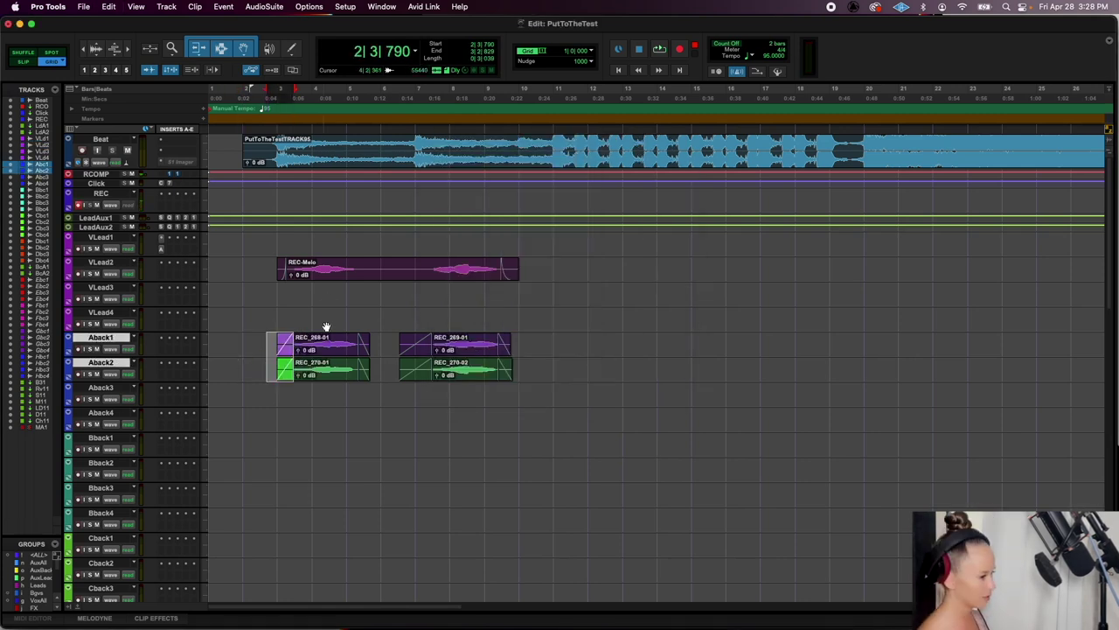
Select the rendered lead vocal clip on VLead2 and open VocAlign Ultra for it
left_click(323, 278)
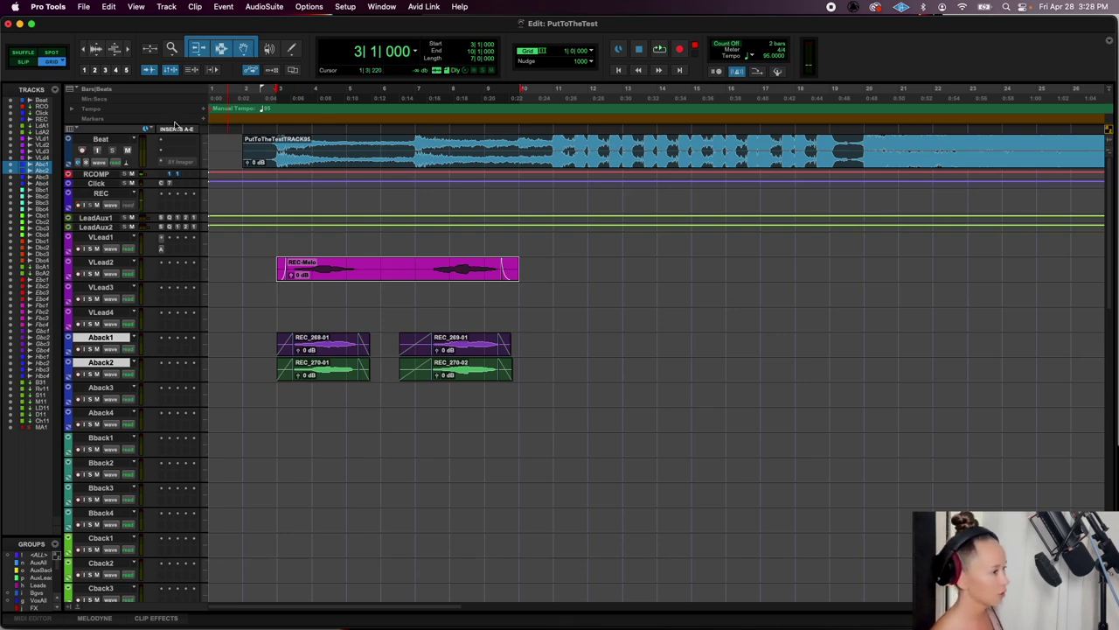
left_click(248, 6)
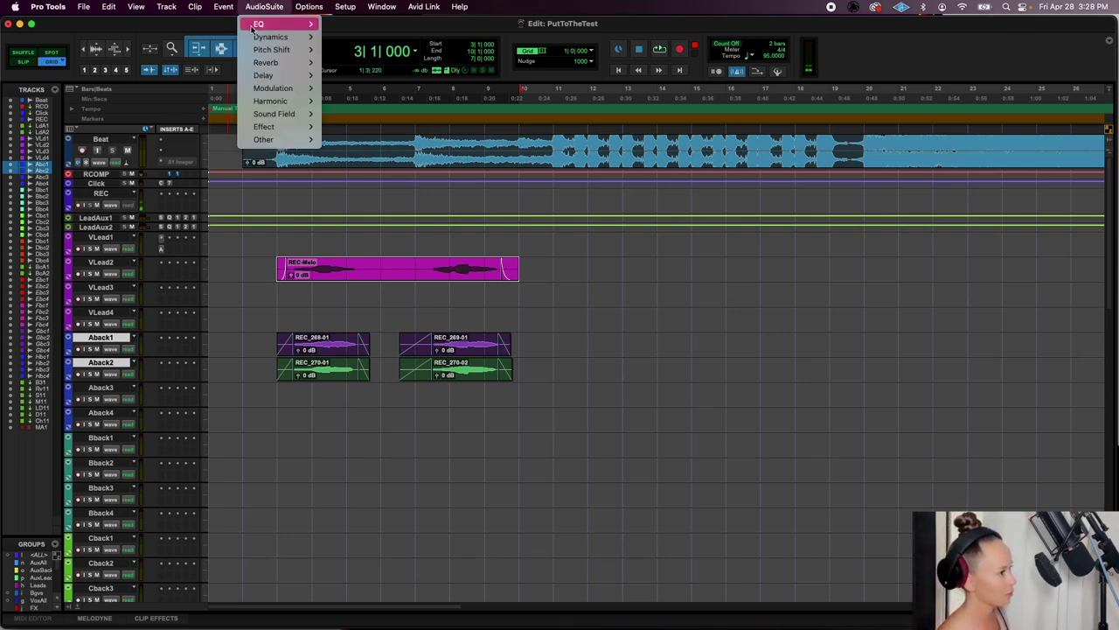
mouse_move(264, 143)
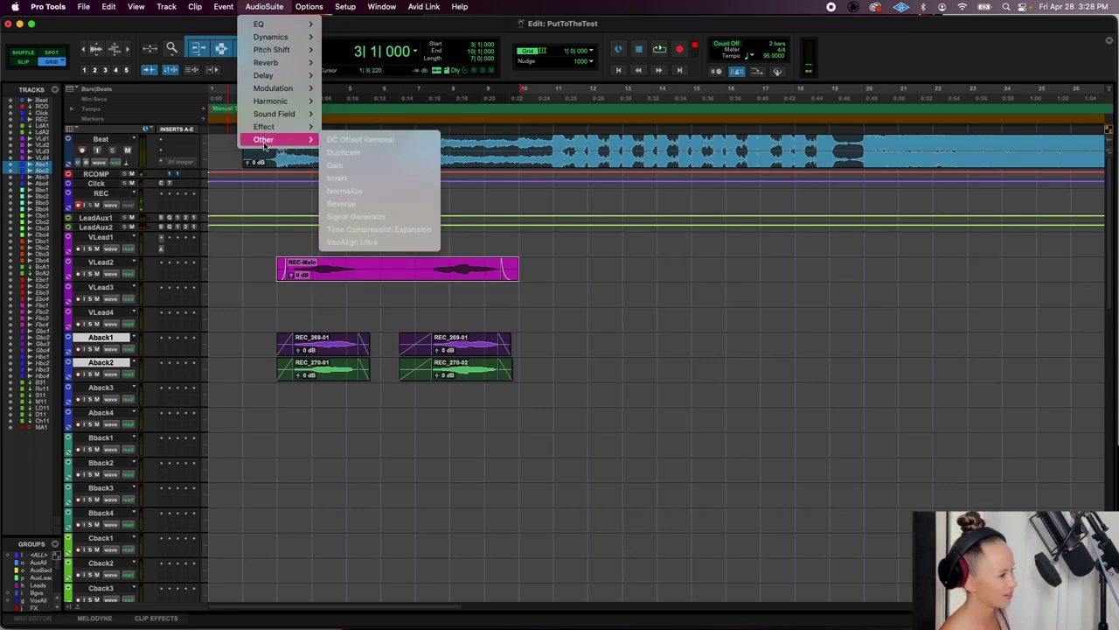
left_click(407, 243)
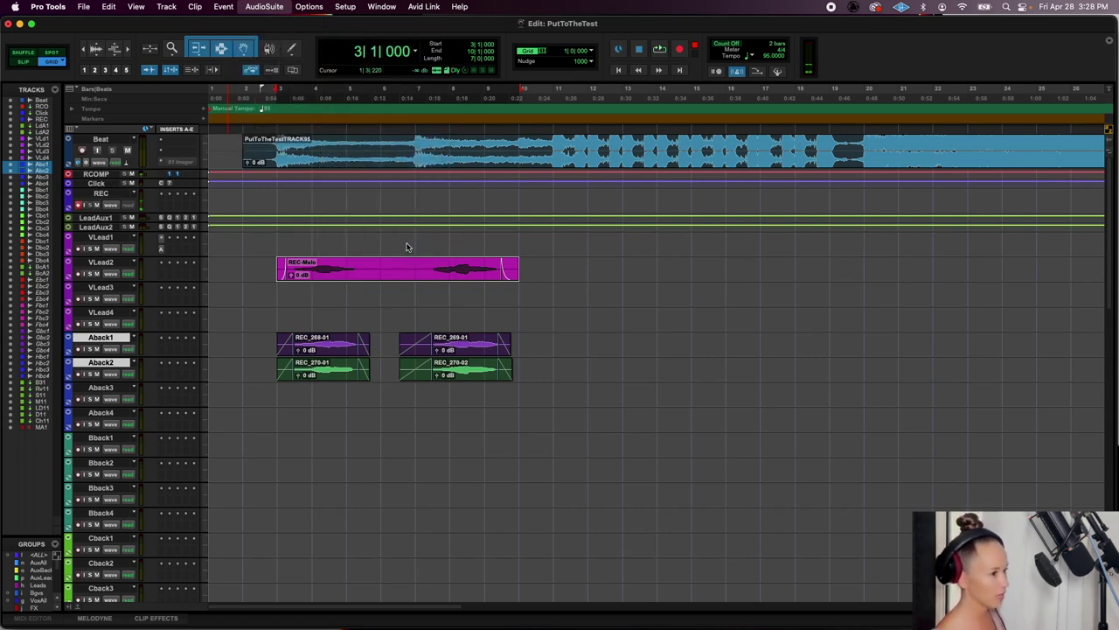
Capture the VLead2 lead clip as the VocAlign guide and both Aback1 clips as the dub
left_click(336, 188)
left_click_drag(362, 73, 615, 7)
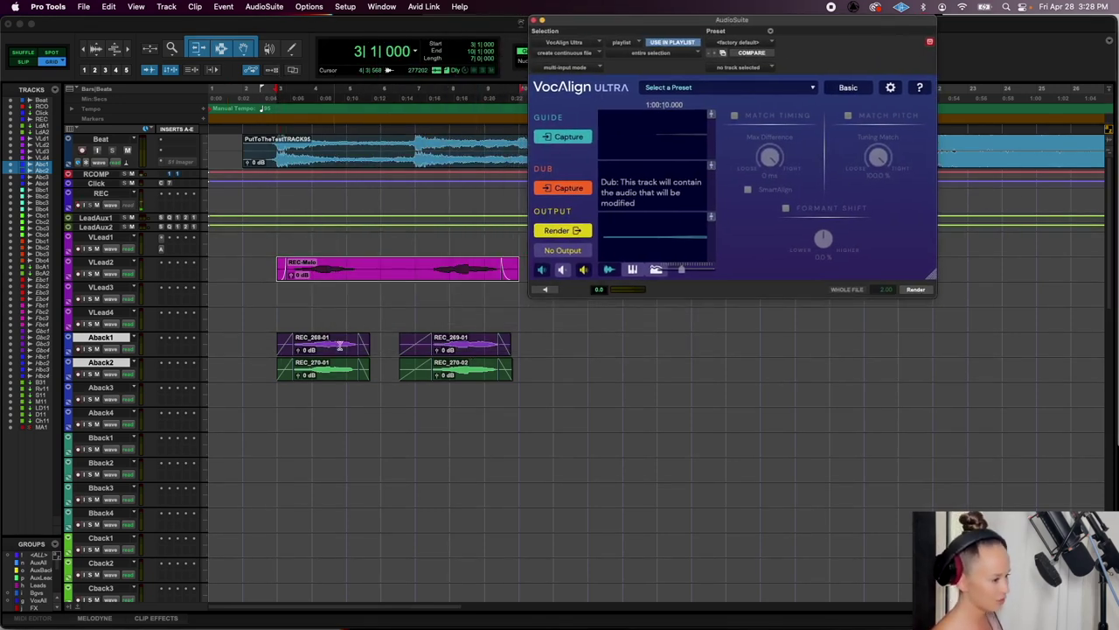
left_click(463, 350)
left_click(348, 350, "shift")
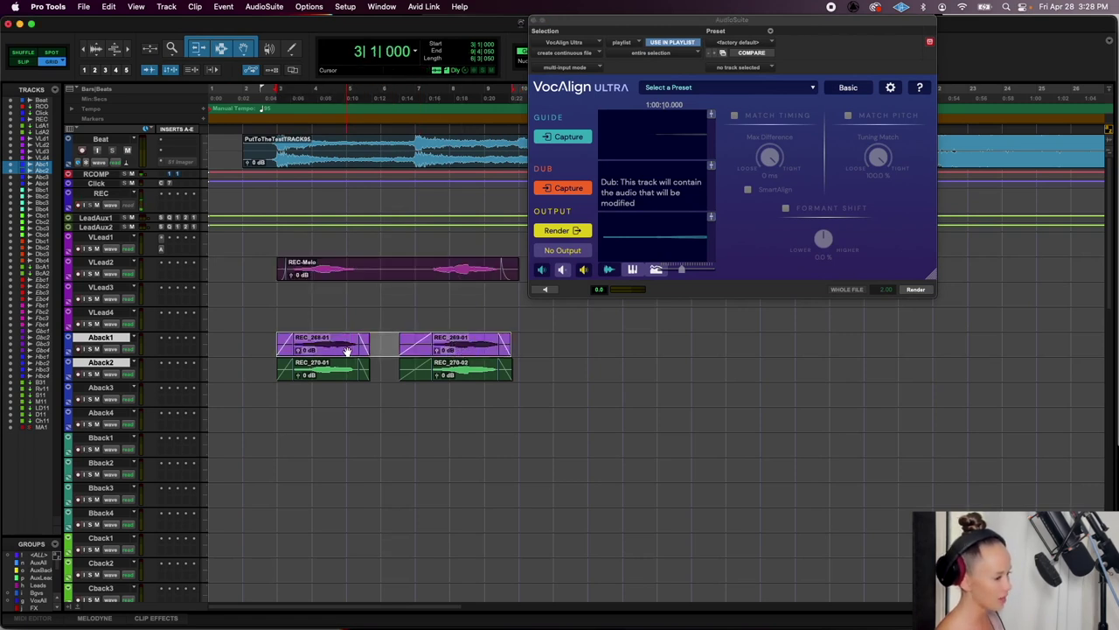
left_click(571, 191)
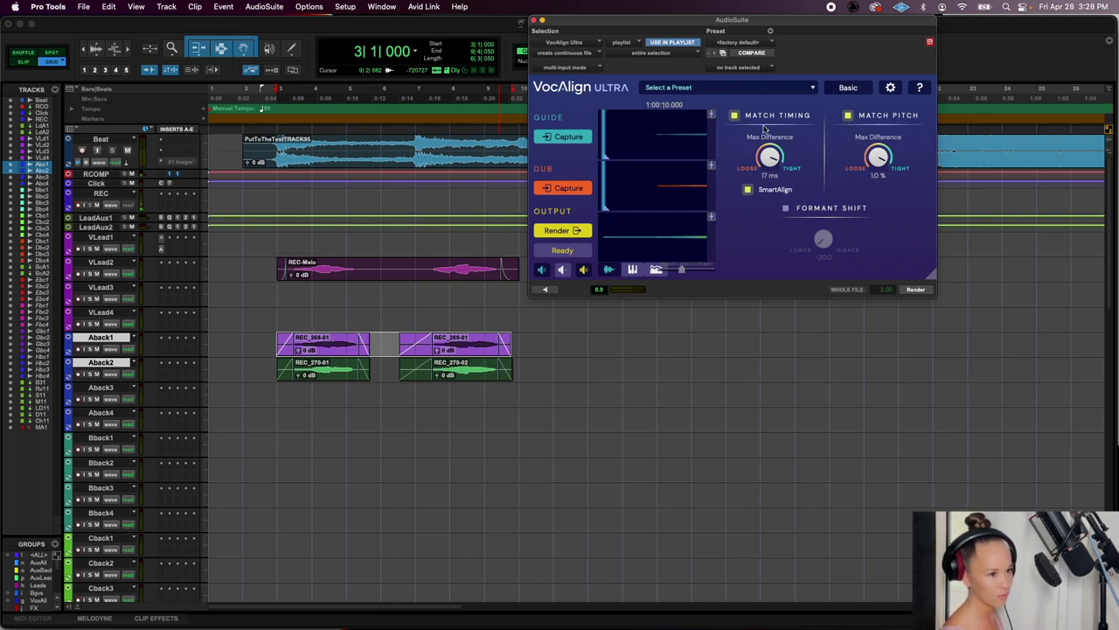
Render the VocAlign processing with timing and pitch matching onto the Aback1 clips and both Aback2 clips
left_click(849, 116)
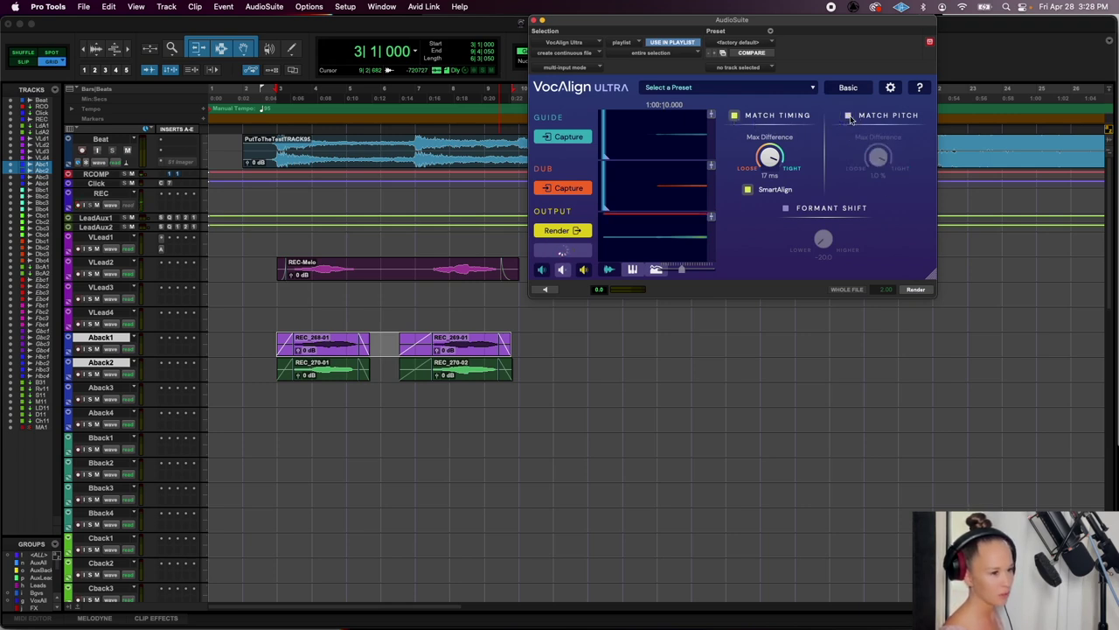
left_click(915, 290)
left_click(482, 374)
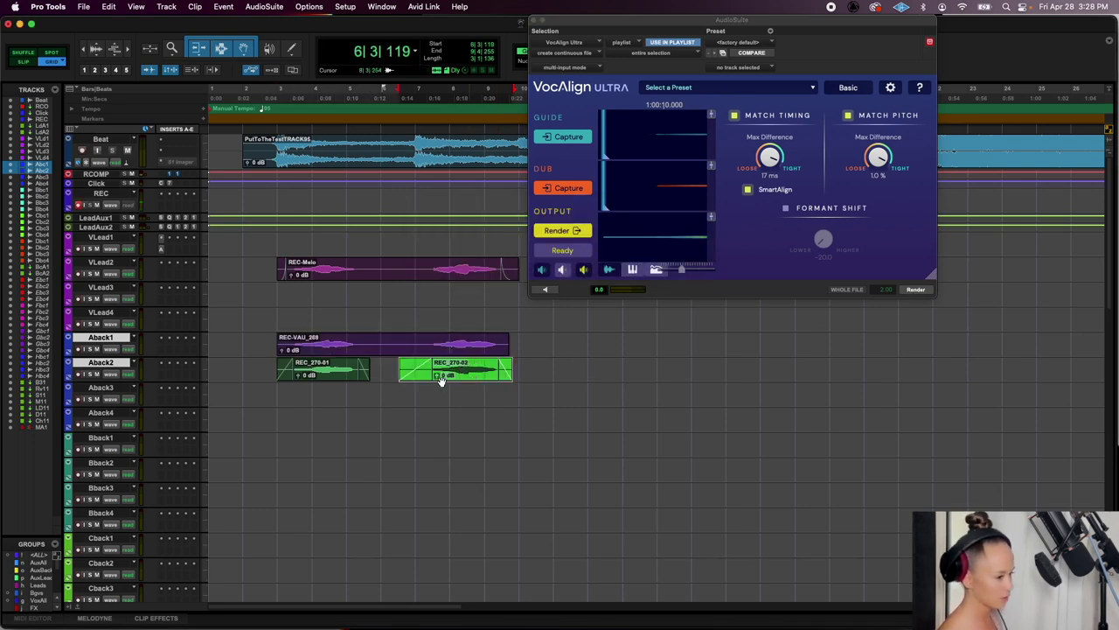
left_click(335, 382, "shift")
left_click(915, 290)
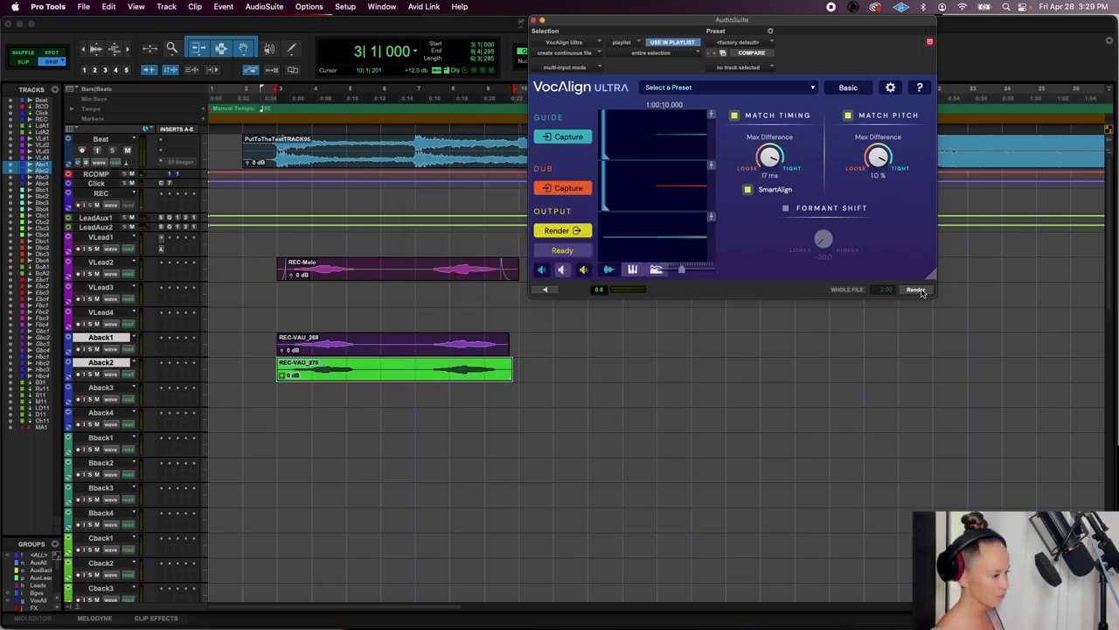
Play back the lead with the aligned Aback1 and Aback2 vocals, close VocAlign Ultra, and select all three clips
key("space")
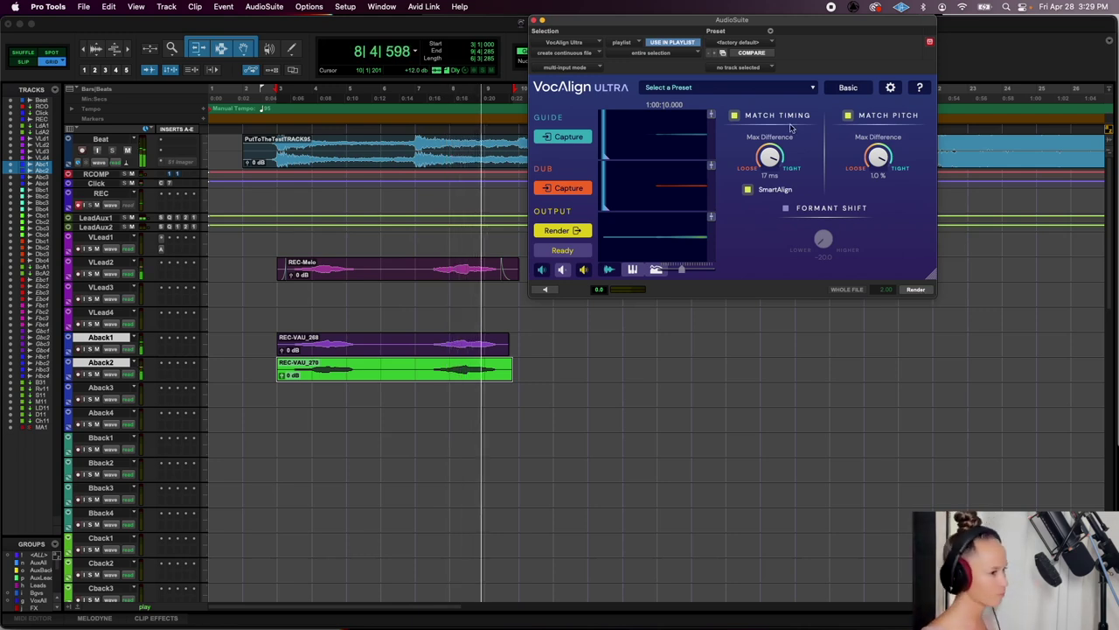
left_click(534, 21)
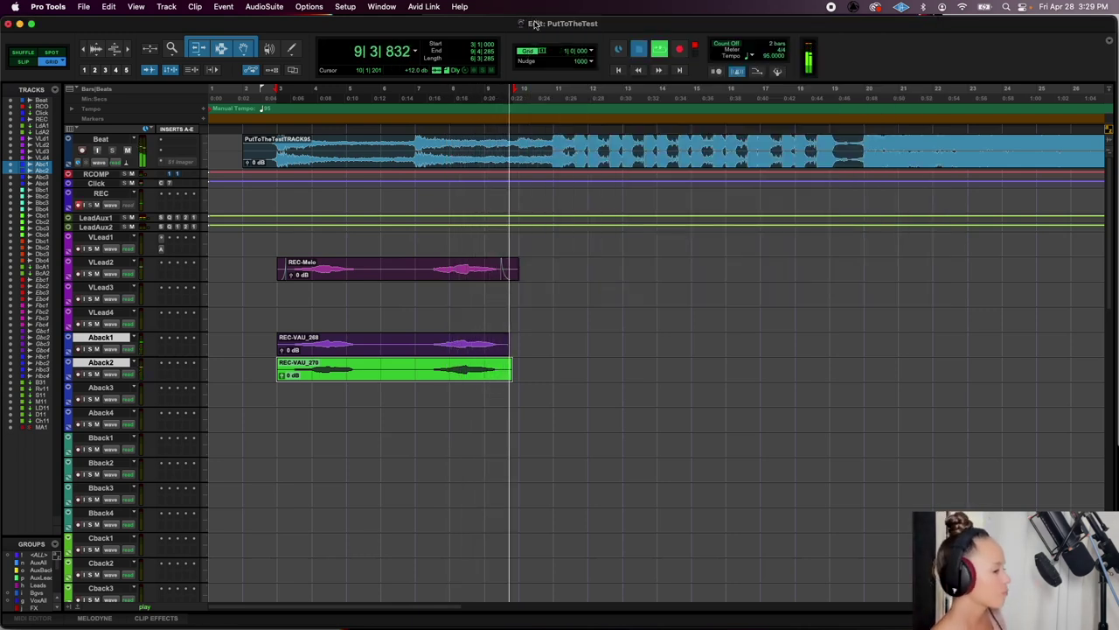
left_click(269, 195)
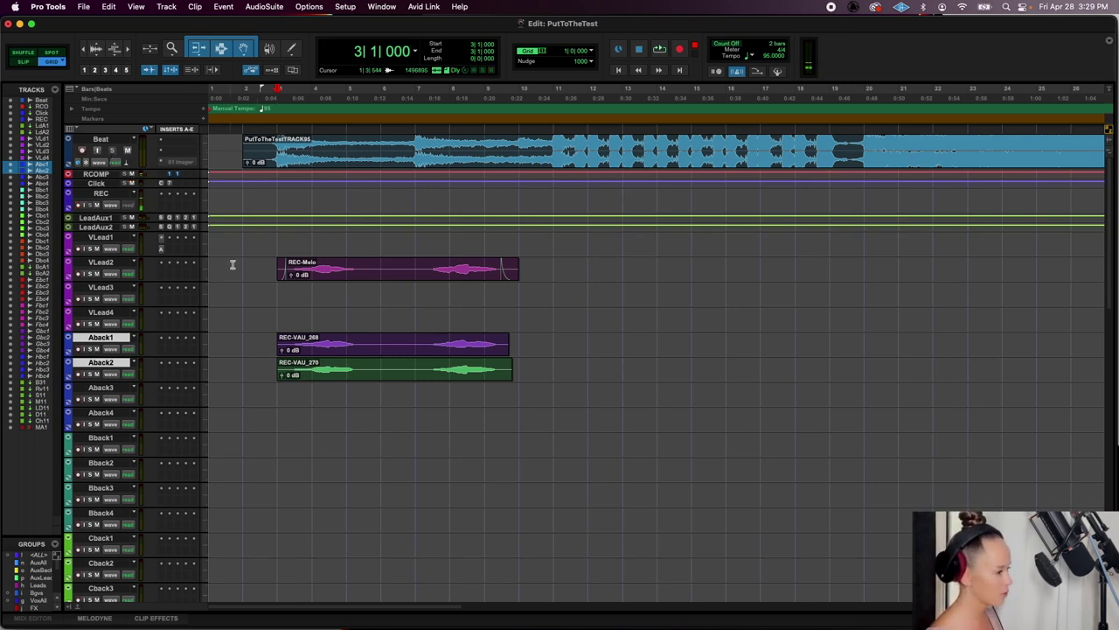
left_click_drag(245, 265, 563, 361)
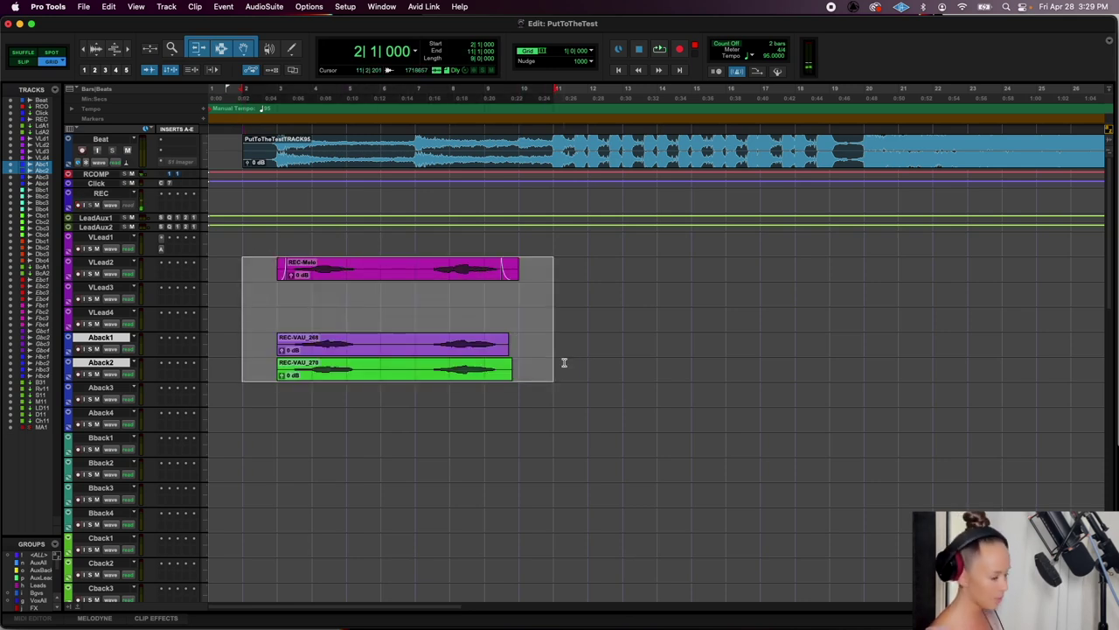
key("super+bracketleft")
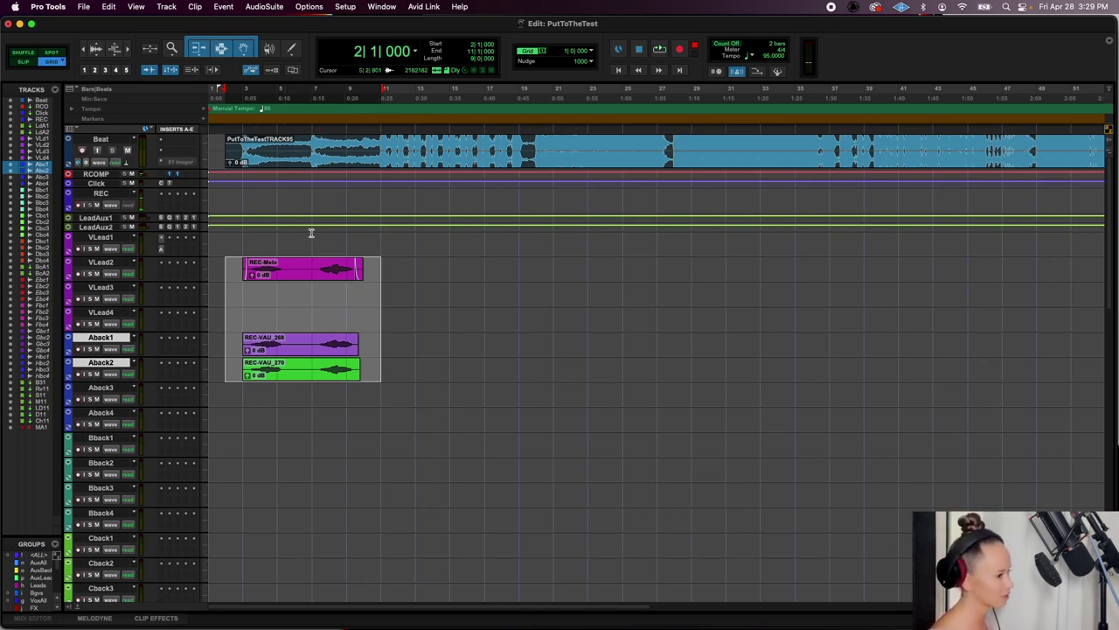
Record a vocal take on REC from bar 10 to about bar 14
left_click(358, 195)
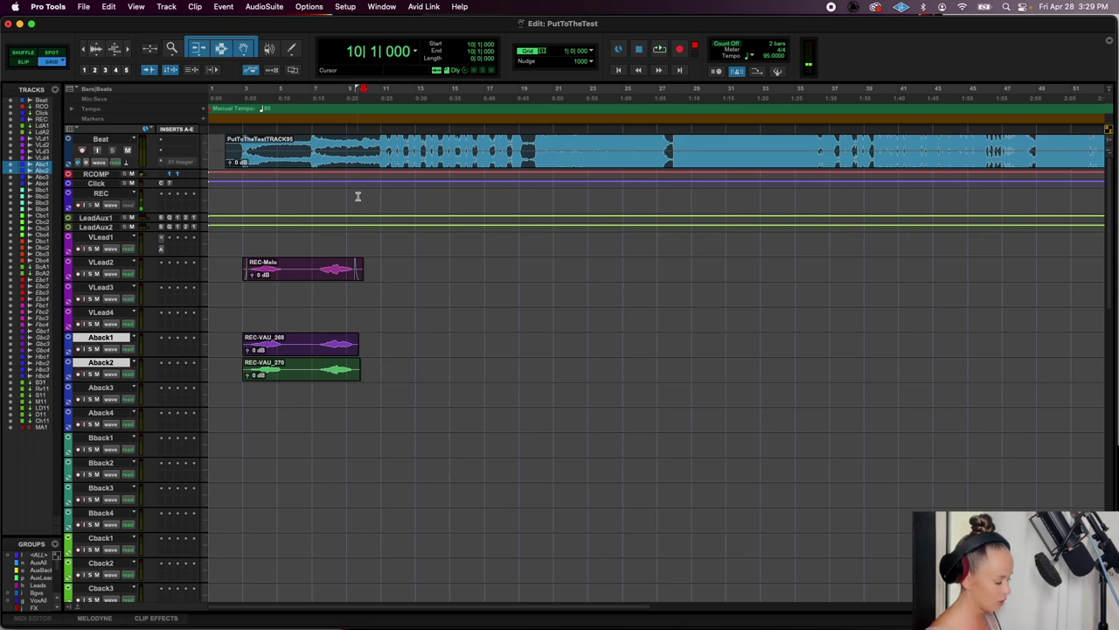
key("super+bracketright")
key("super+bracketright")
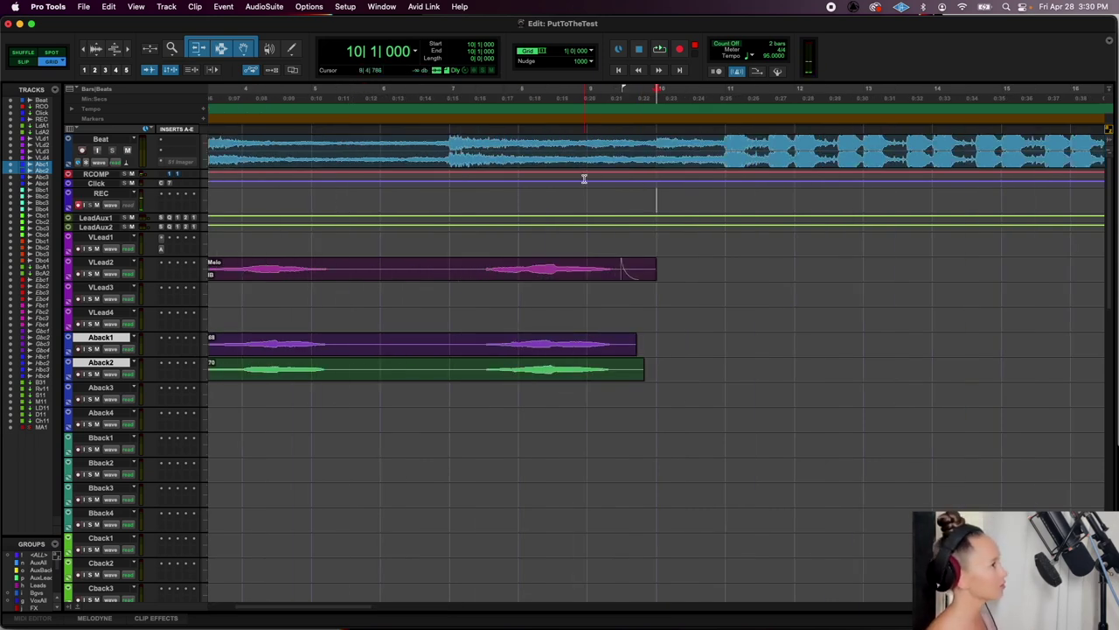
left_click(681, 51)
key("space")
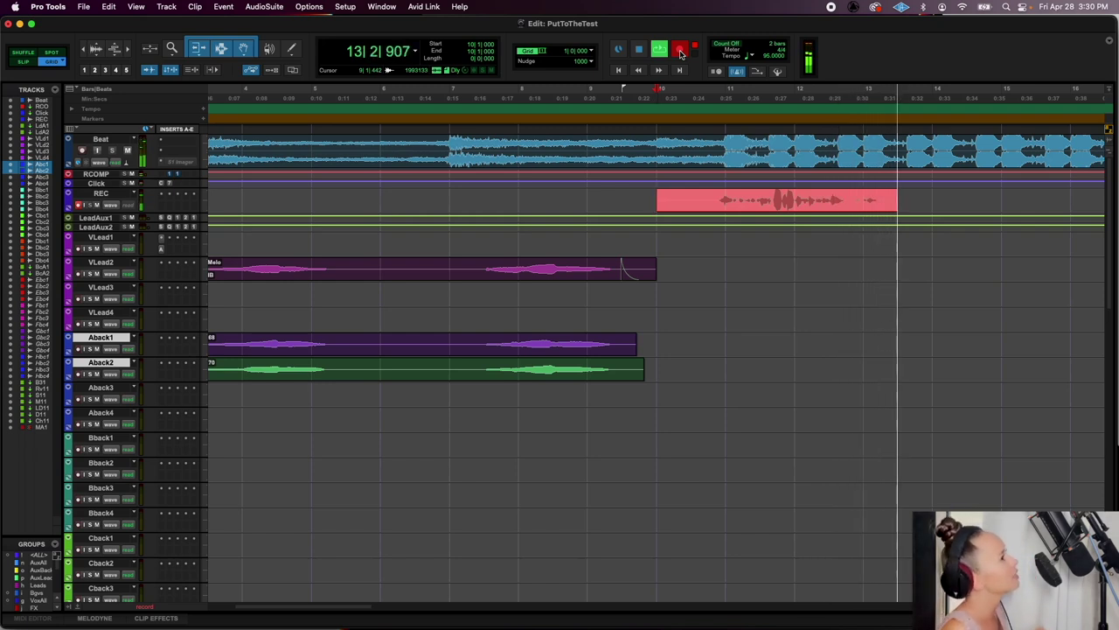
key("space")
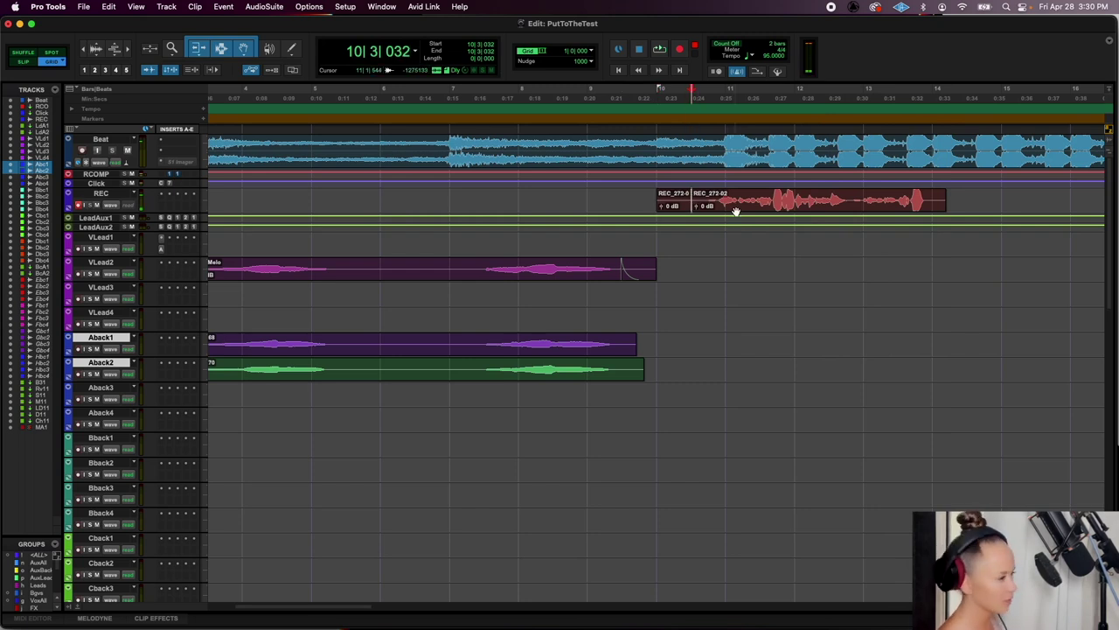
Move the take's section from about bar 10 beat 3 onward to VLead1 and play it back
left_click_drag(736, 211, 735, 236)
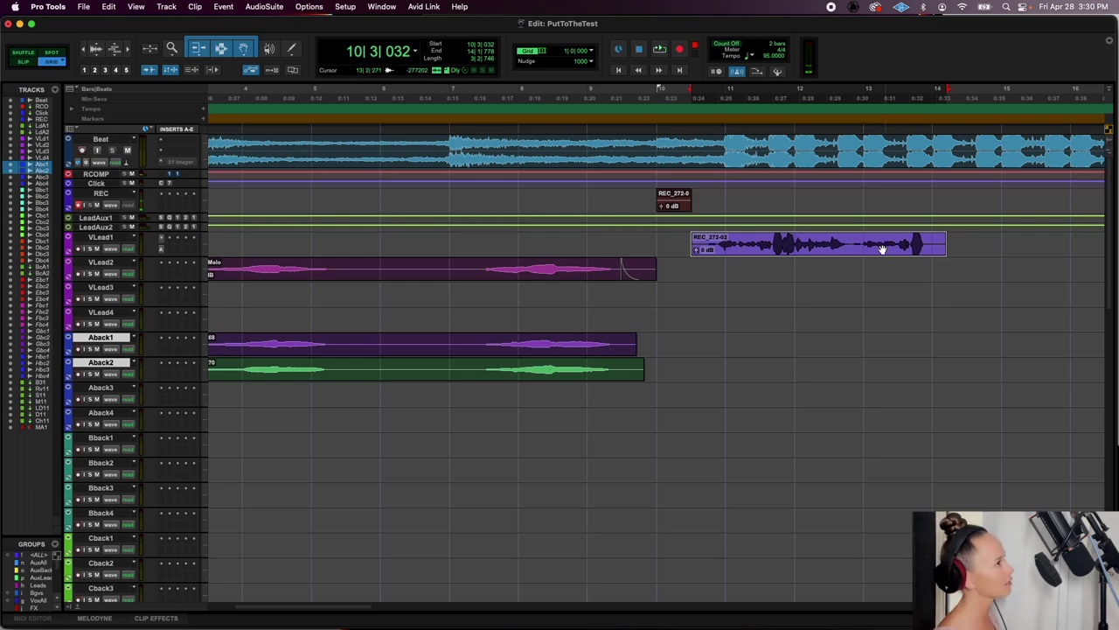
key("space")
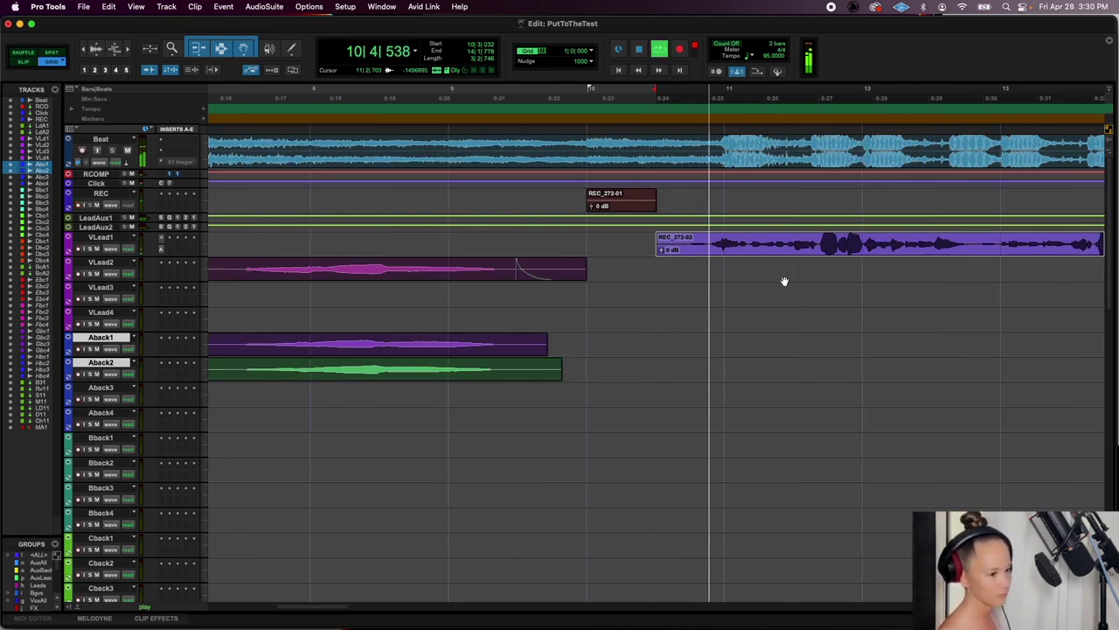
key("r")
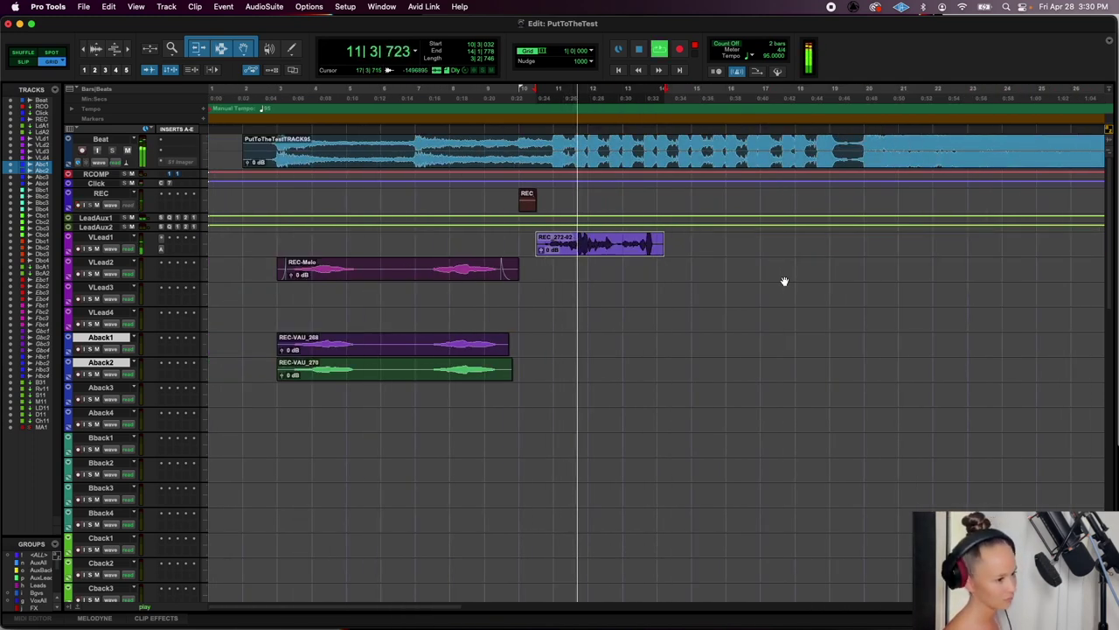
key("r")
Delete the rejected take's pieces from REC and VLead1
left_click(454, 201)
key("Delete")
key("space")
left_click(505, 254)
key("Delete")
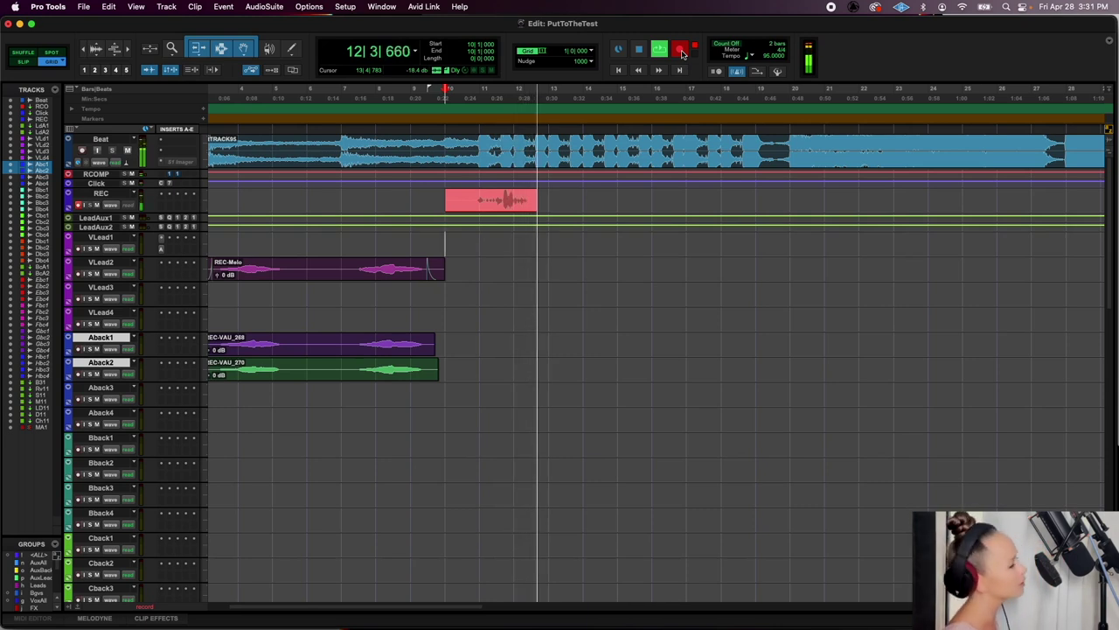
Record a new vocal take on REC from bar 10 to about bar 13 and move it to VLead1 for playback
key("space")
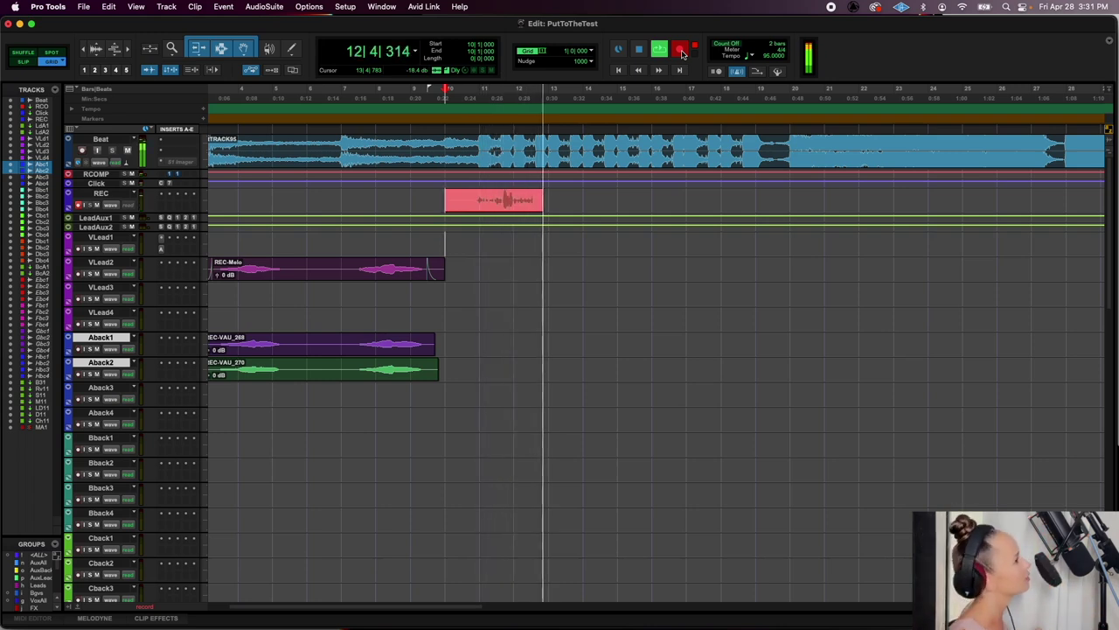
key("space")
left_click_drag(480, 203, 479, 246)
key("space")
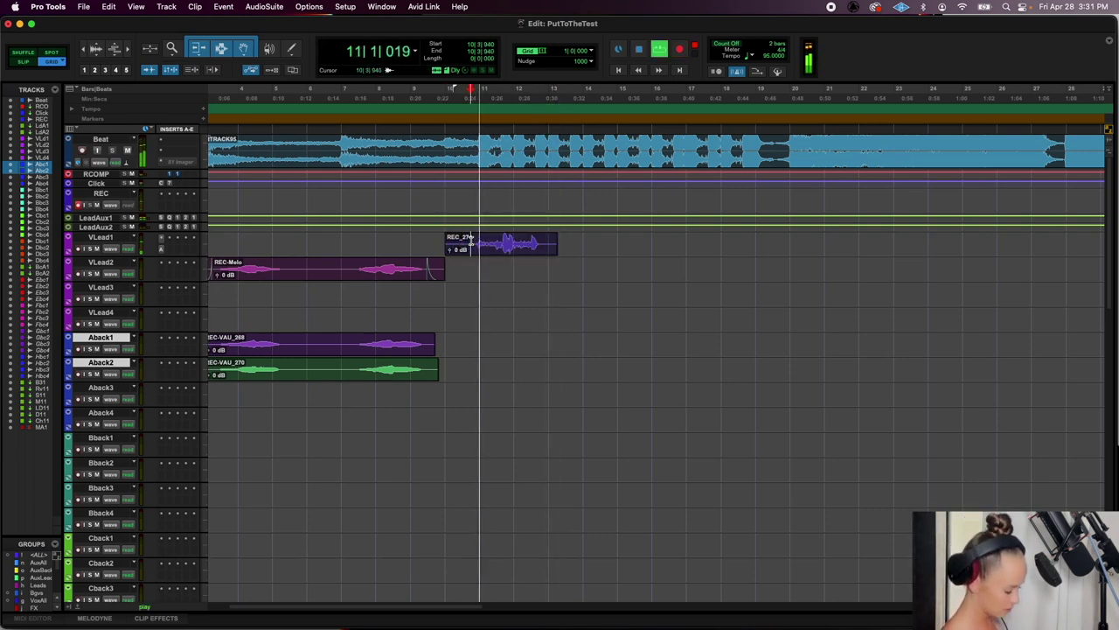
Show VLead1's playlist lanes, store the new take in a lane below, and return the cursor to bar 10
left_click(112, 248)
left_click(119, 251)
left_click_drag(496, 254, 495, 268)
left_click(454, 241)
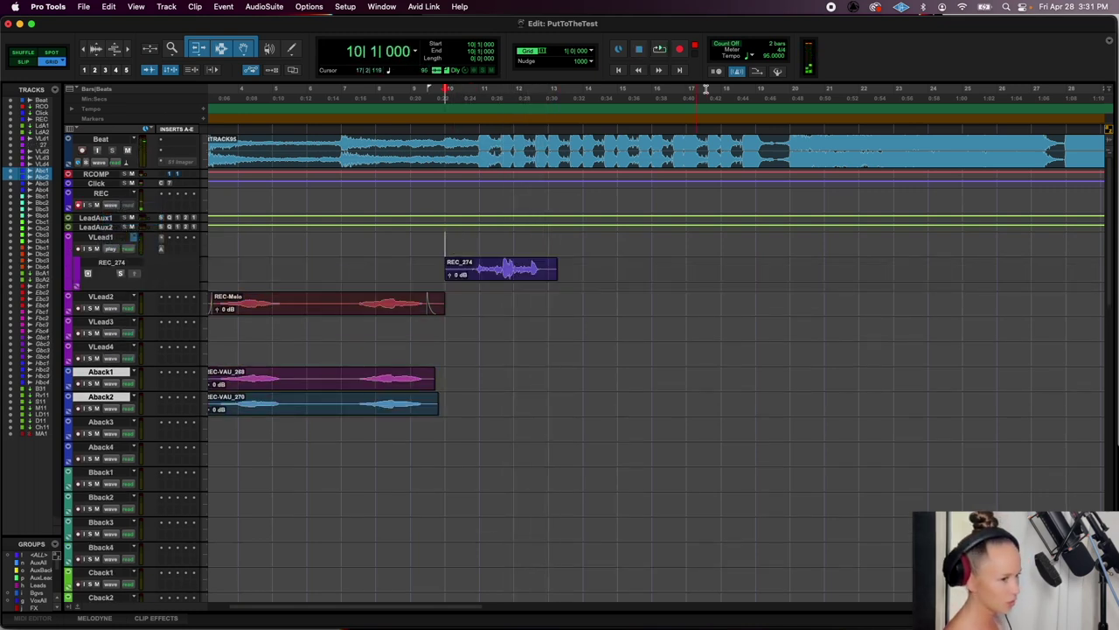
Try the stored take on VLead1's main playlist with a short playback, and return it to its lane
left_click(121, 249)
left_click(143, 254)
left_click_drag(505, 274, 487, 248)
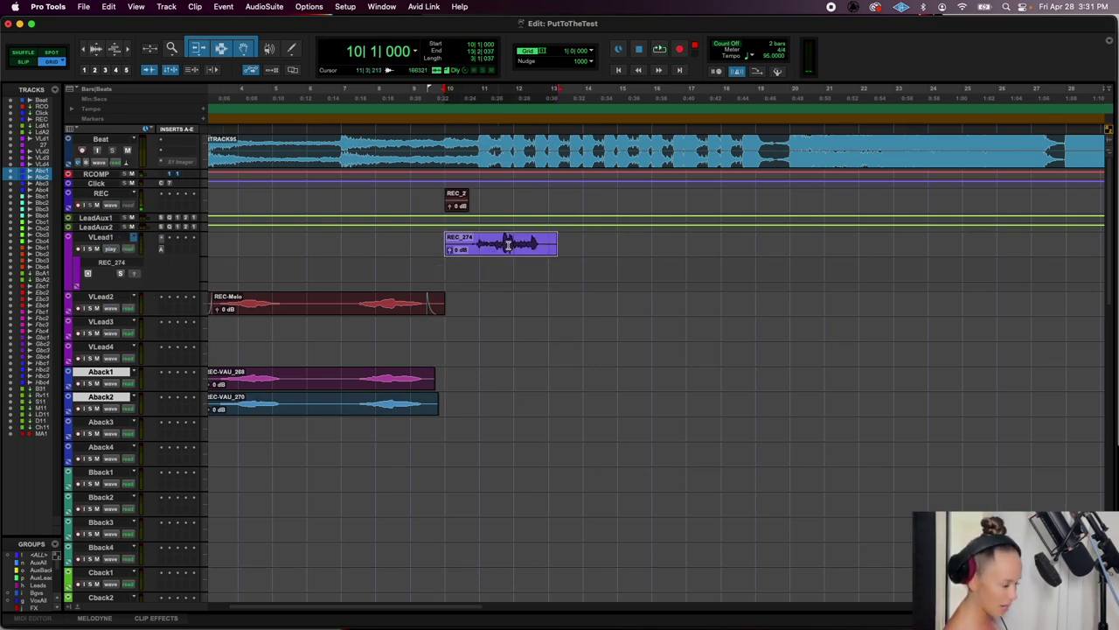
left_click(479, 242)
key("space")
key("space")
left_click_drag(522, 252, 521, 265)
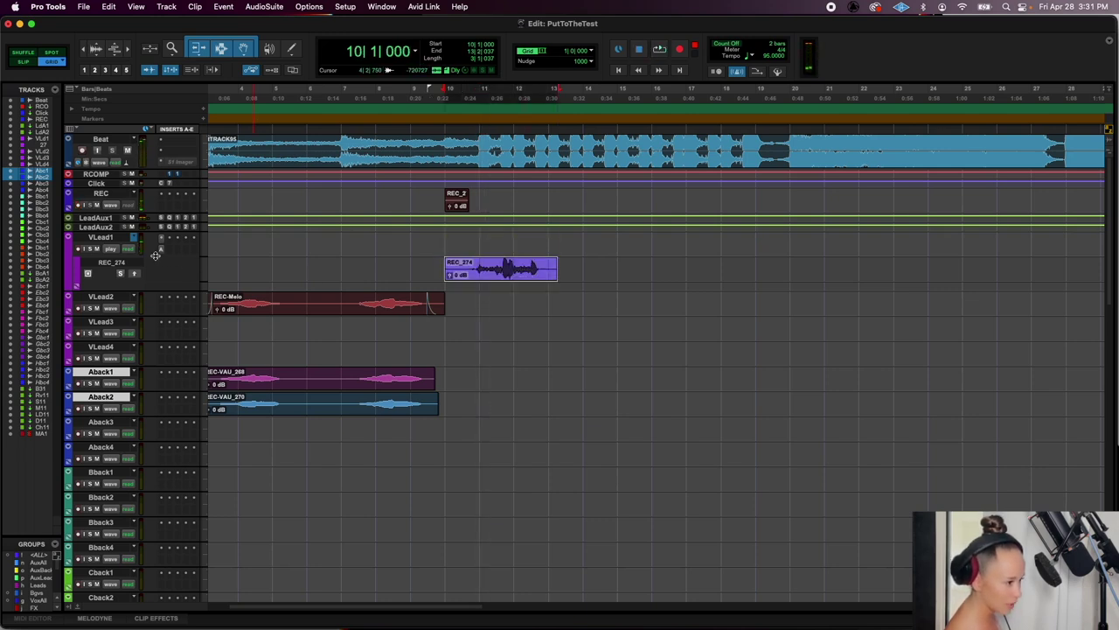
Solo the REC_274 playlist lane and audition the stored take from bar 11
left_click(473, 262)
key("space")
key("space")
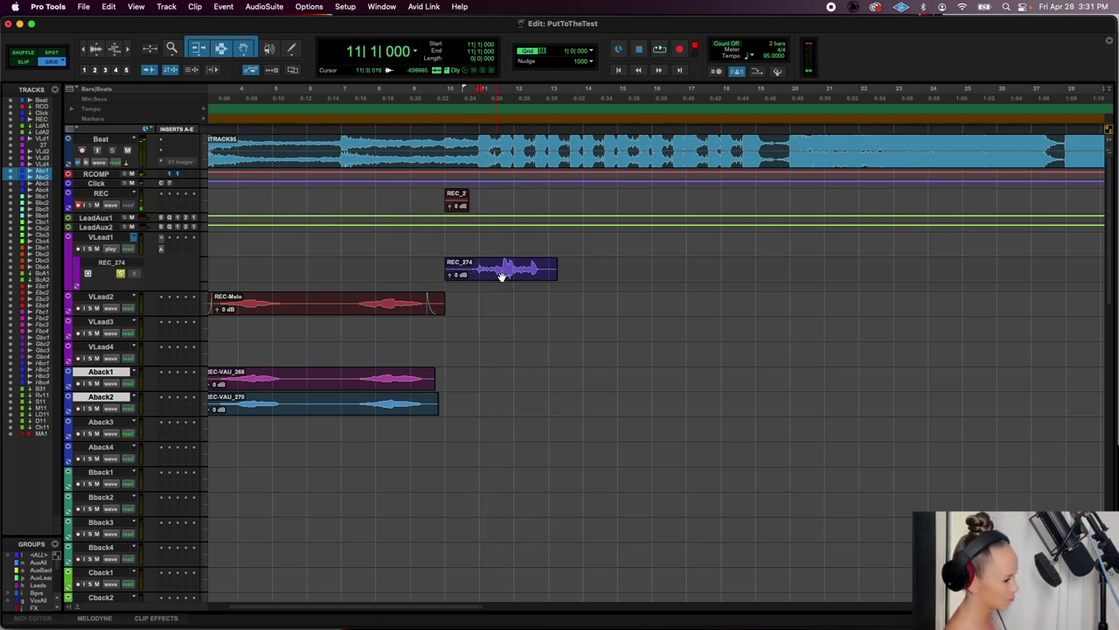
key("space")
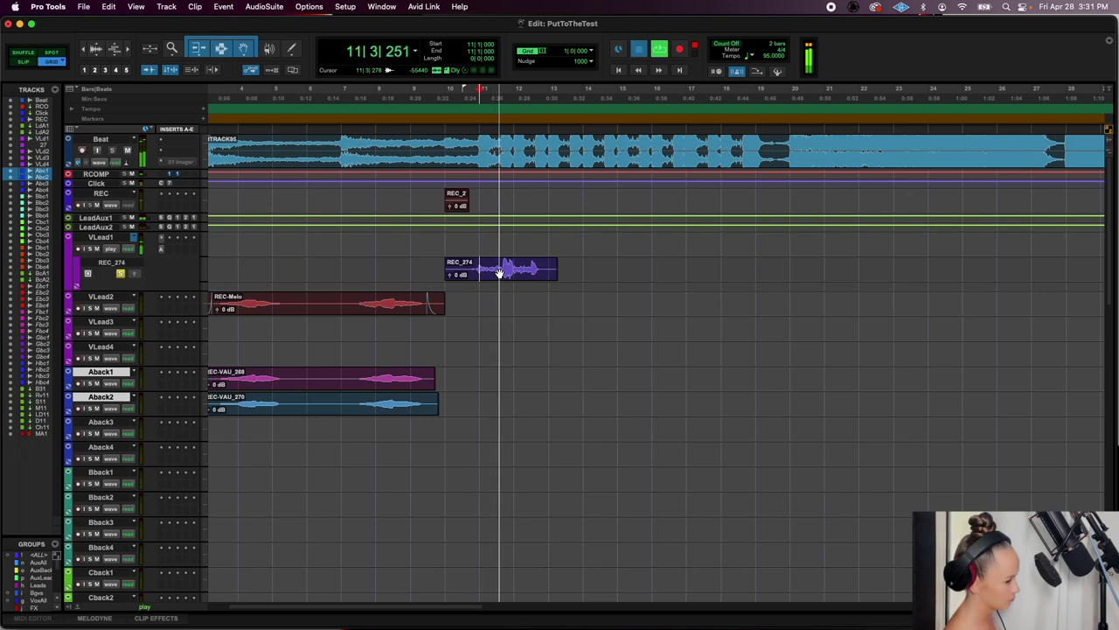
key("space")
Record another vocal take on REC from bar 10 to about bar 13 and move it to VLead1's main playlist
left_click(433, 186)
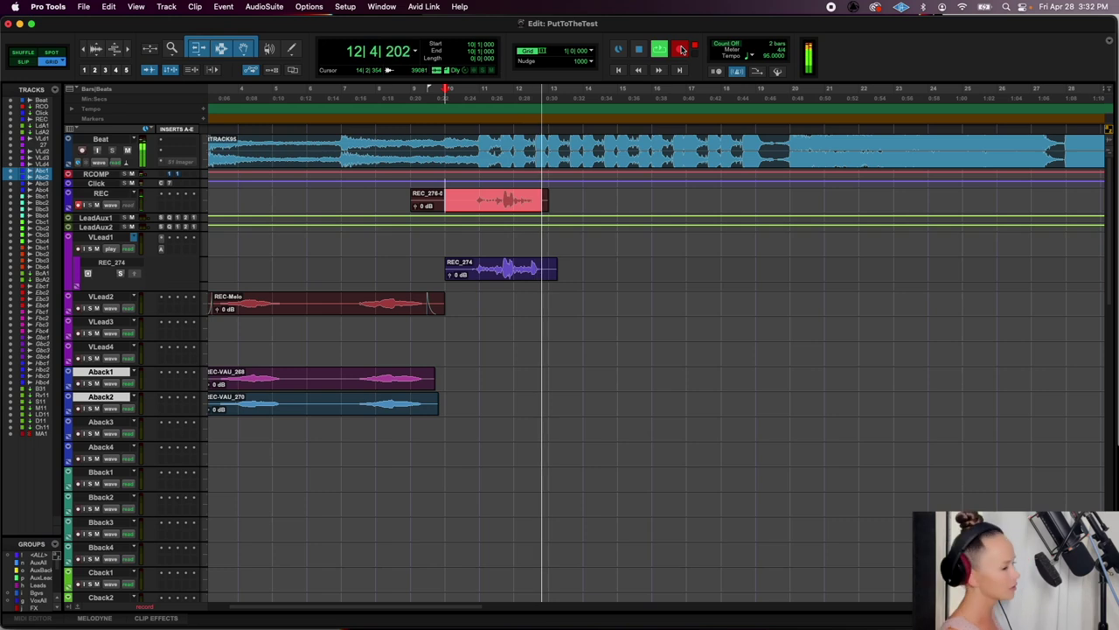
key("space")
left_click_drag(475, 203, 504, 232)
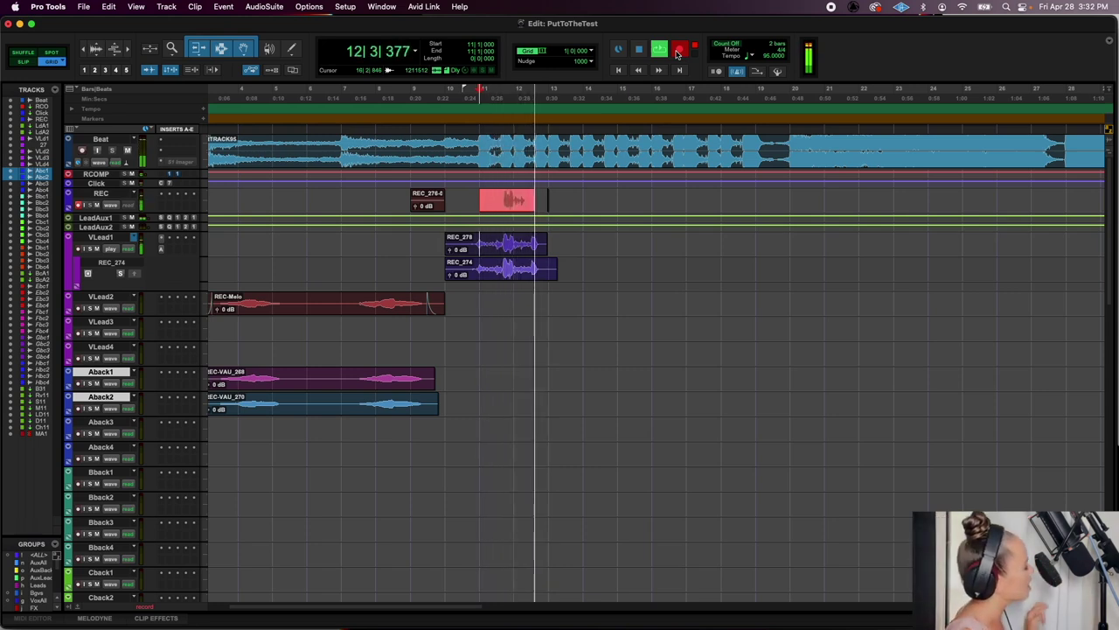
Record a retake on REC from bar 11 and move its section from about bar 12 onward onto VLead1
key("space")
key("super+bracketright")
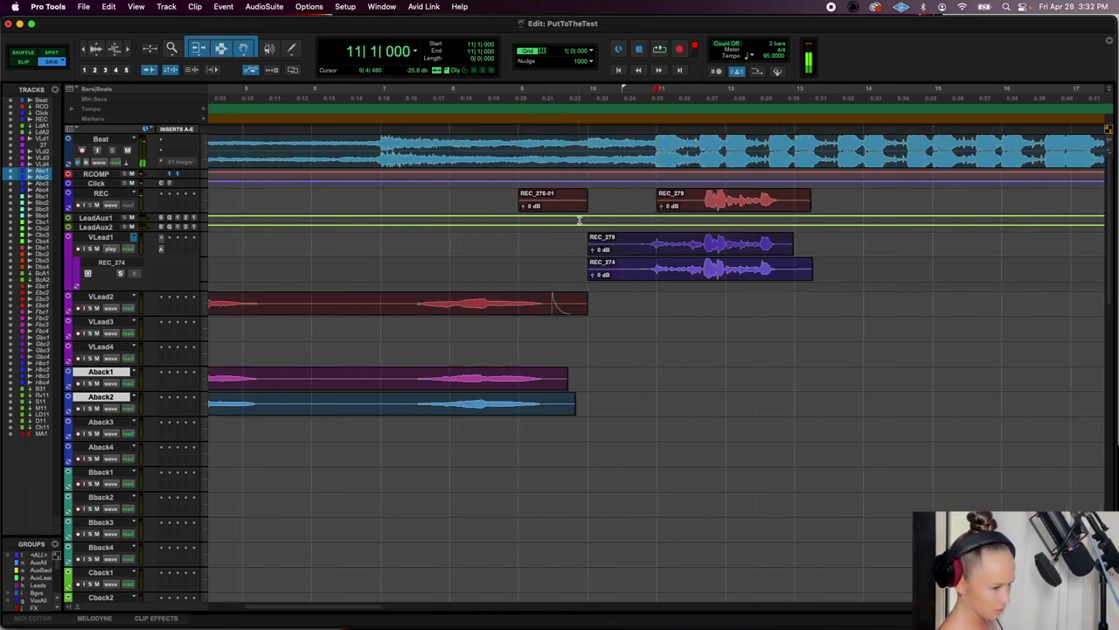
key("super+bracketright")
key("super+bracketright")
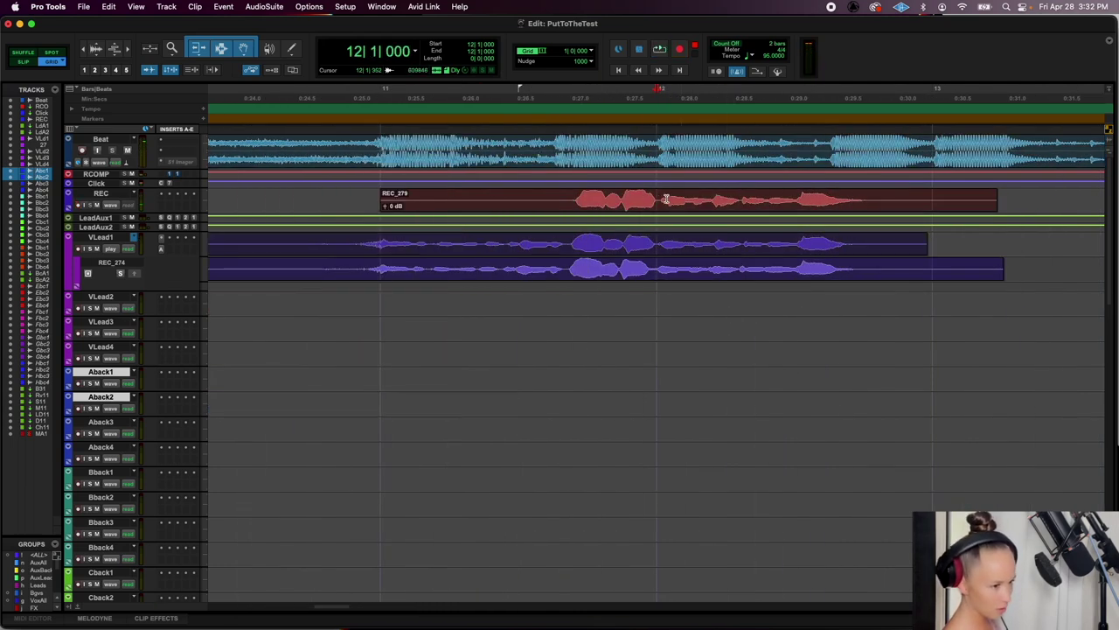
left_click_drag(686, 206, 686, 246)
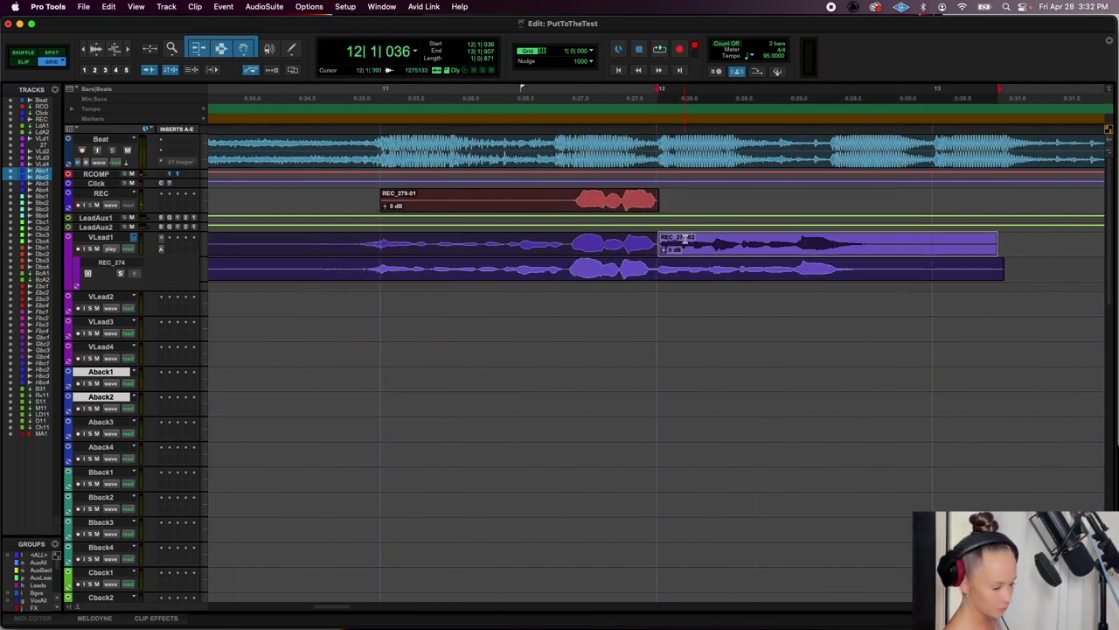
Play back the comped vocal on VLead1 and delete the retake's leftover section between bars 11 and 12 on REC
key("space")
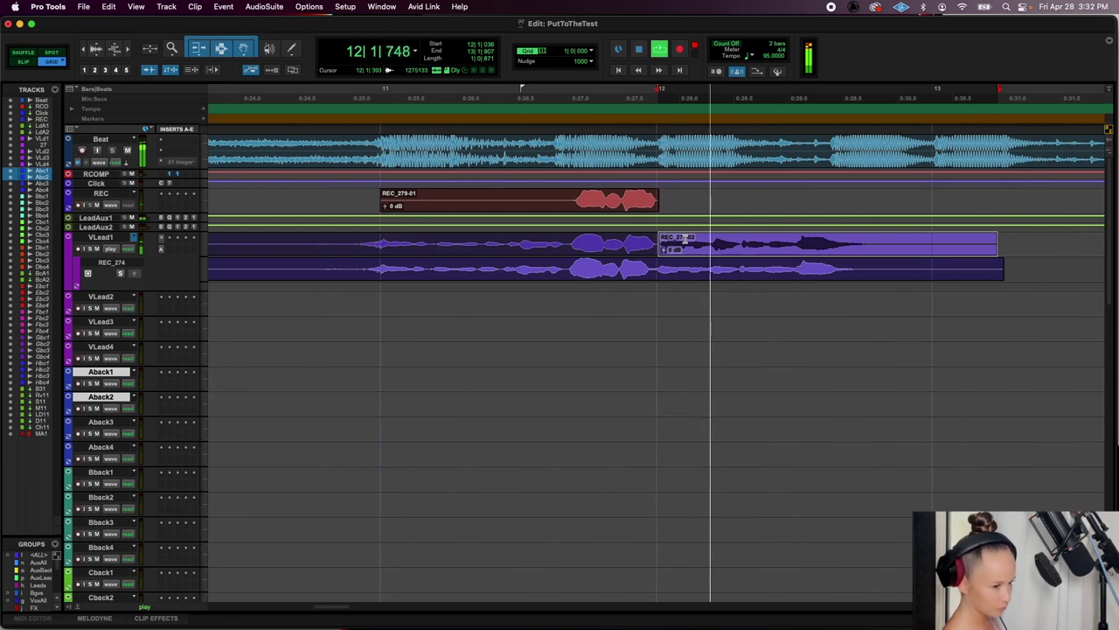
left_click(648, 208)
key("Delete")
key("space")
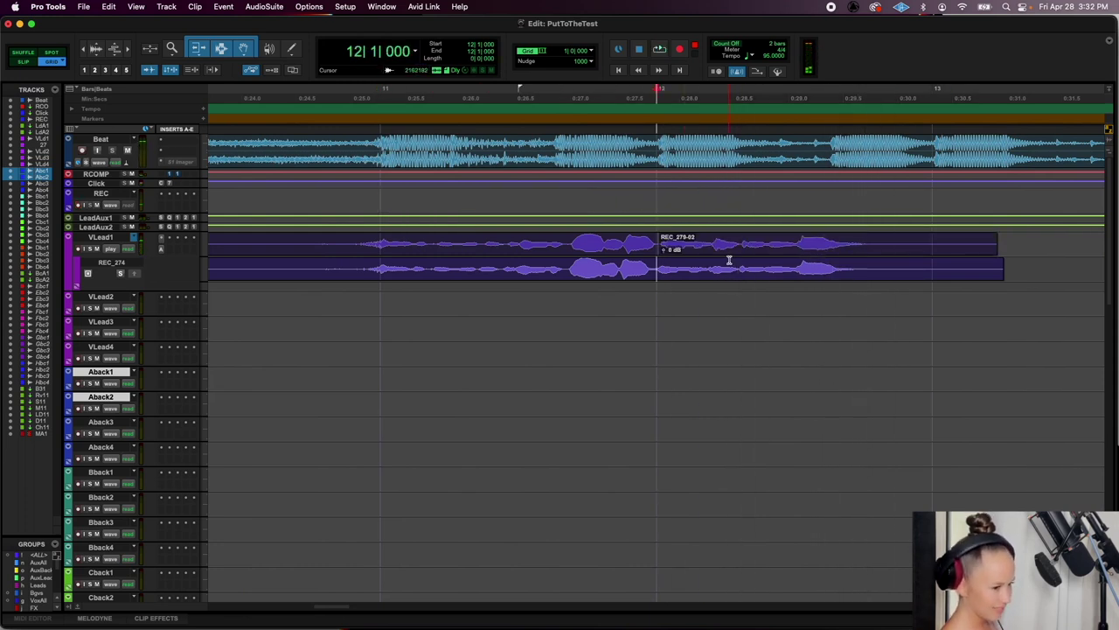
Move the two comped vocal clips on VLead1 into a new playlist lane below REC_274
left_click(729, 254)
left_click(627, 259, "shift")
left_click(627, 250)
left_click(709, 252, "shift")
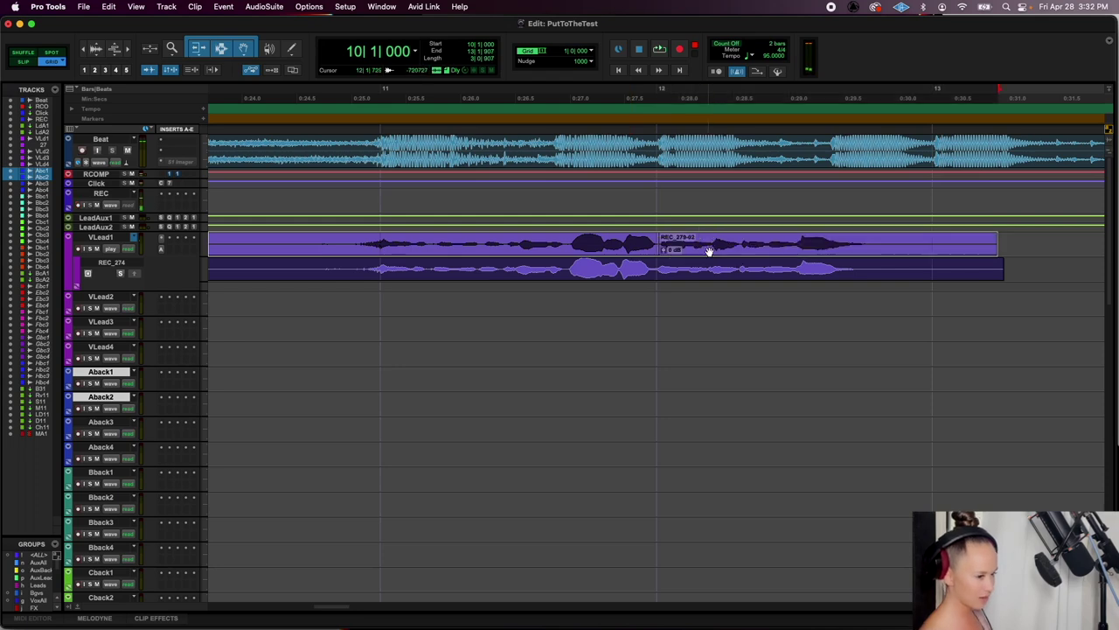
key("r")
key("r")
left_click(709, 266)
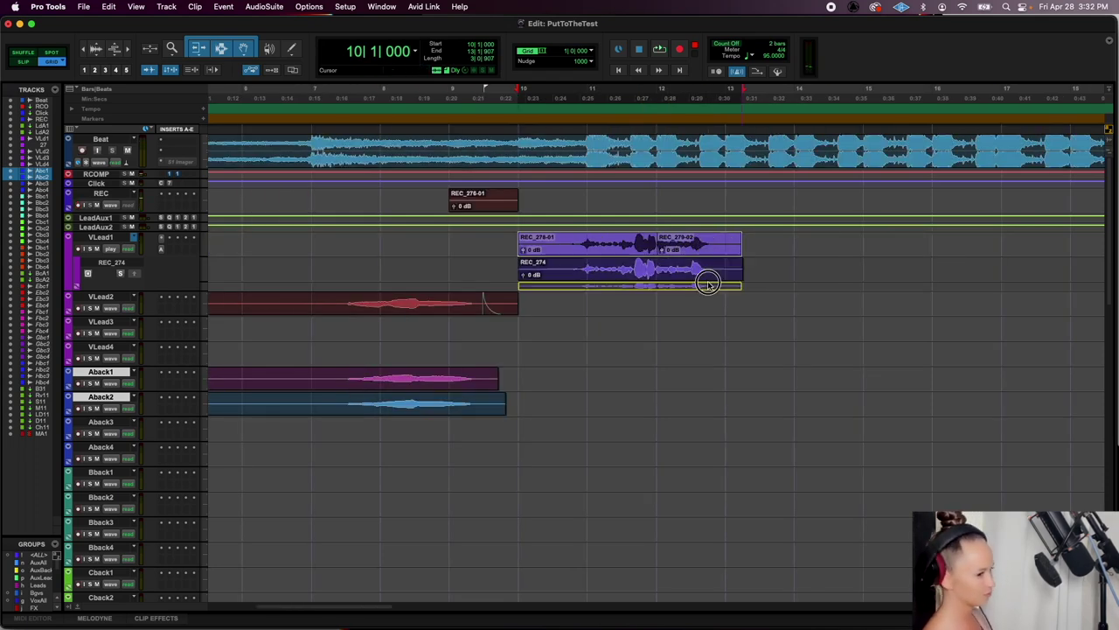
left_click_drag(708, 281, 708, 286)
Record a fresh vocal take on REC from bar 10 to past bar 13, move it to VLead1's main playlist and audition it
left_click(513, 248)
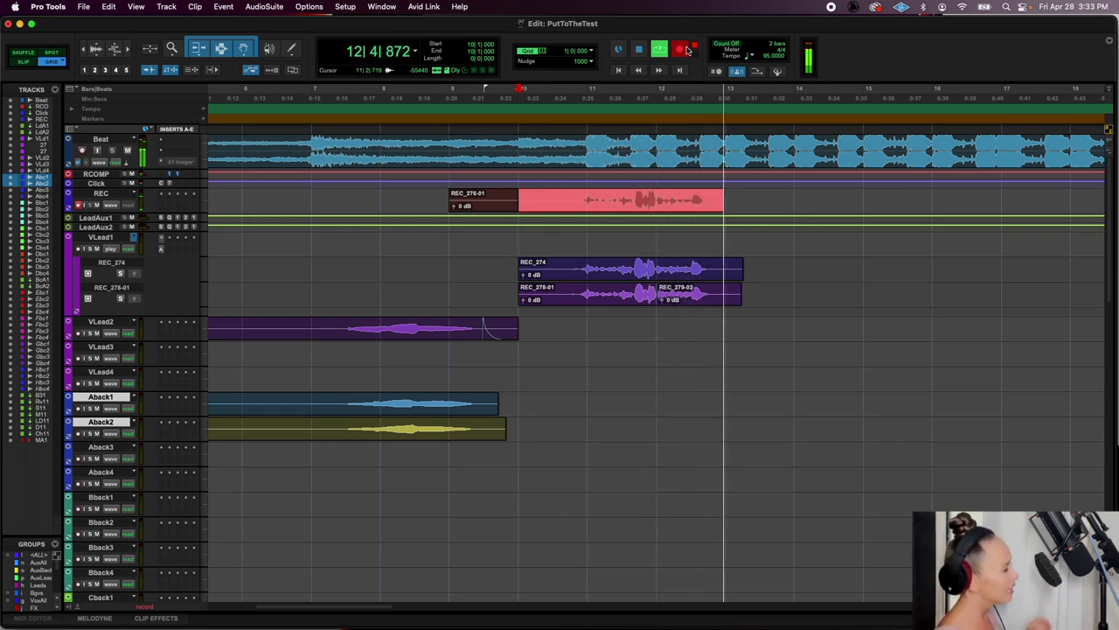
key("space")
left_click(568, 202)
left_click_drag(565, 199, 569, 243)
left_click(575, 239)
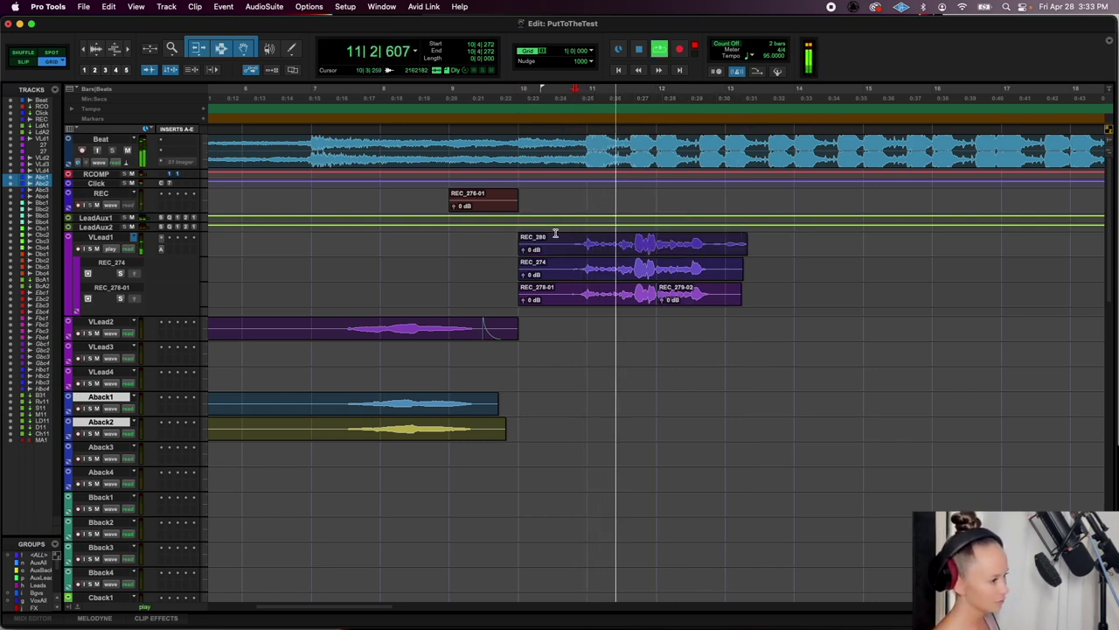
Delete the leftover REC clip between bars 9 and 10 and move VLead1's current take into a new playlist lane below REC_278-01
left_click(503, 210)
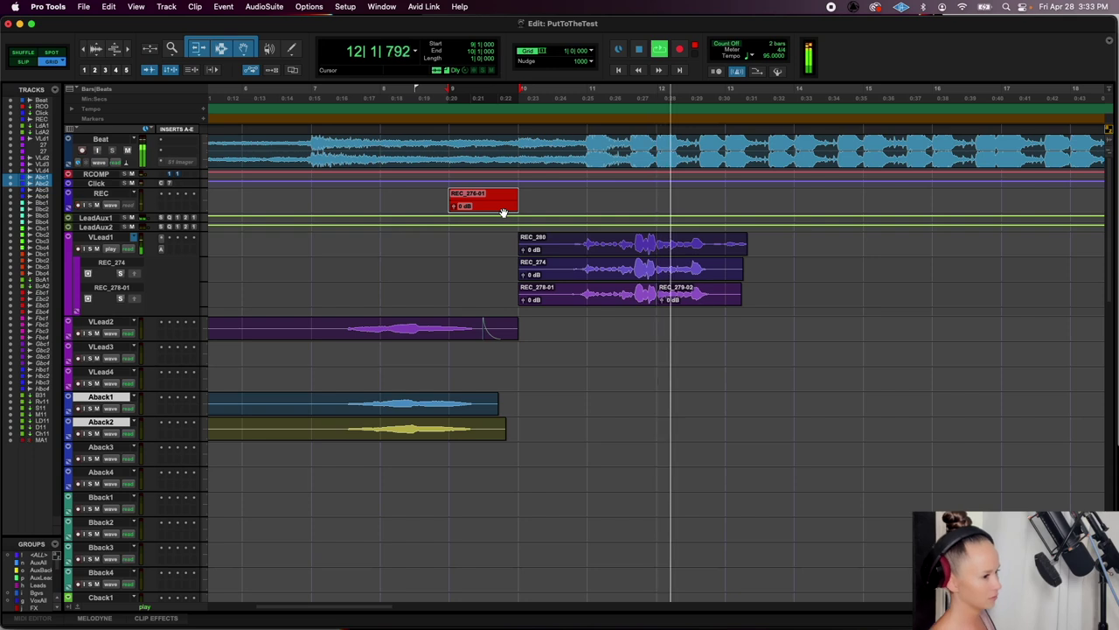
key("Delete")
key("space")
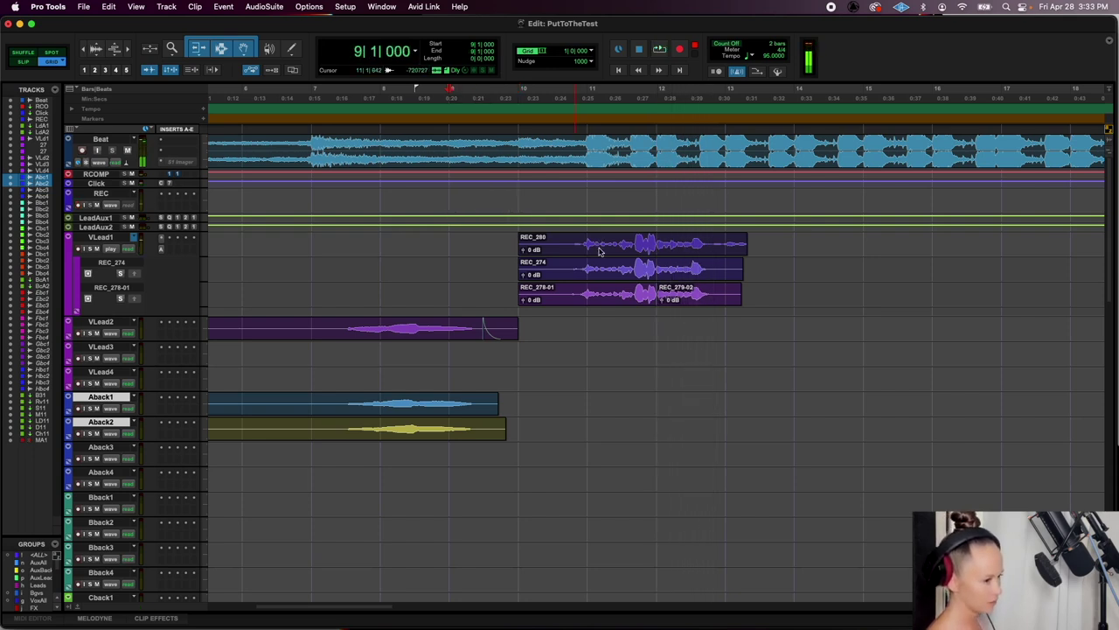
left_click(598, 271)
left_click_drag(599, 273, 600, 313)
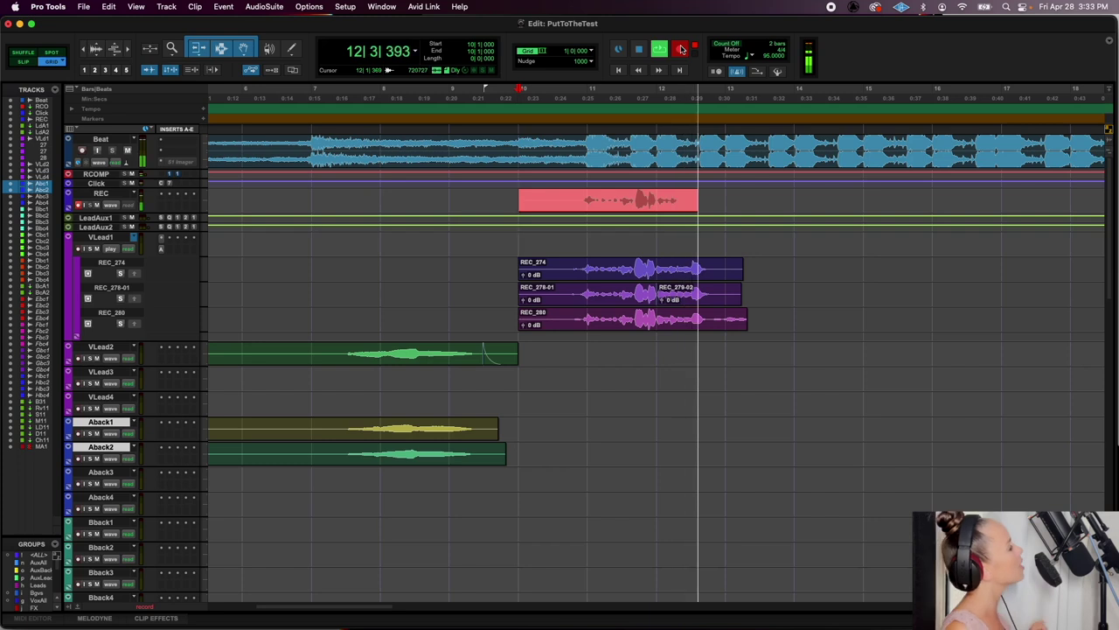
Record one more full take on REC from bar 10, move it to VLead1's main playlist and play it back from bar 12
key("space")
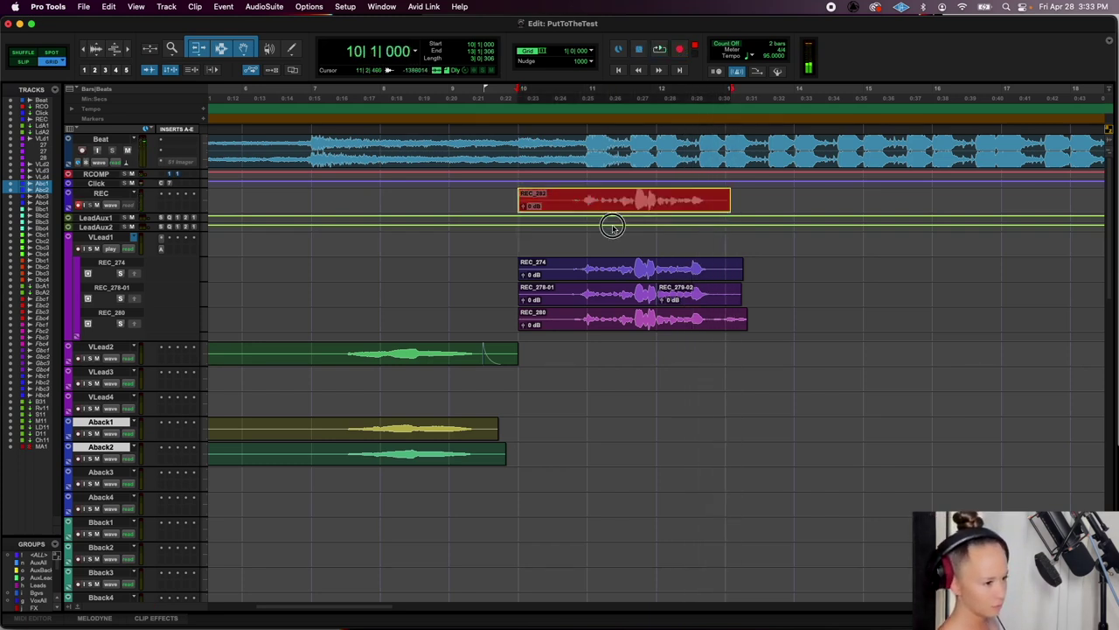
left_click(661, 238)
key("space")
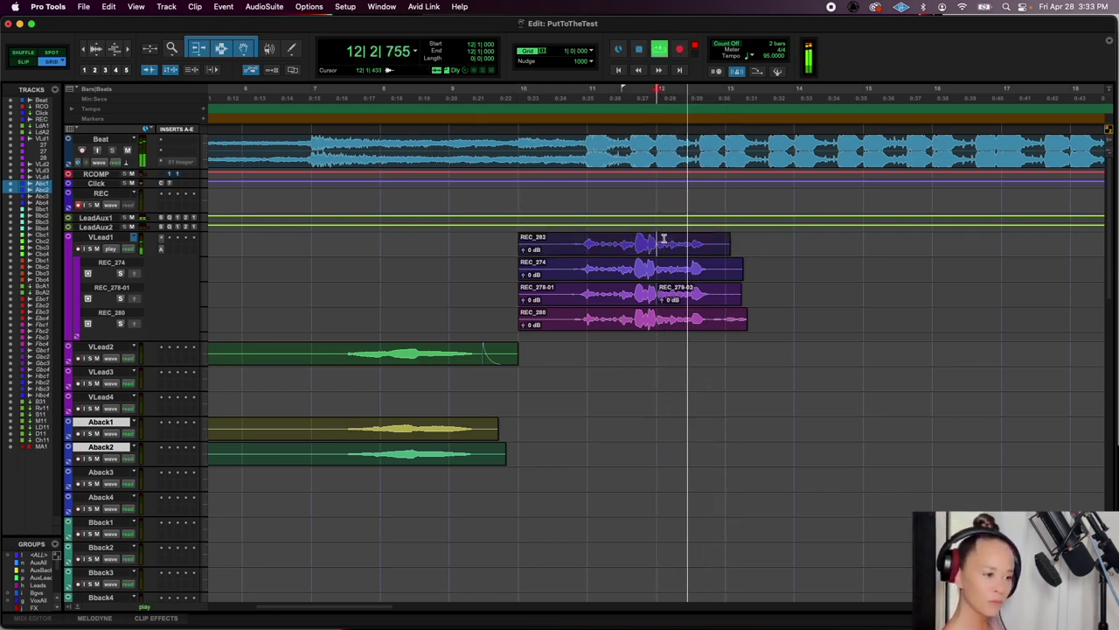
key("space")
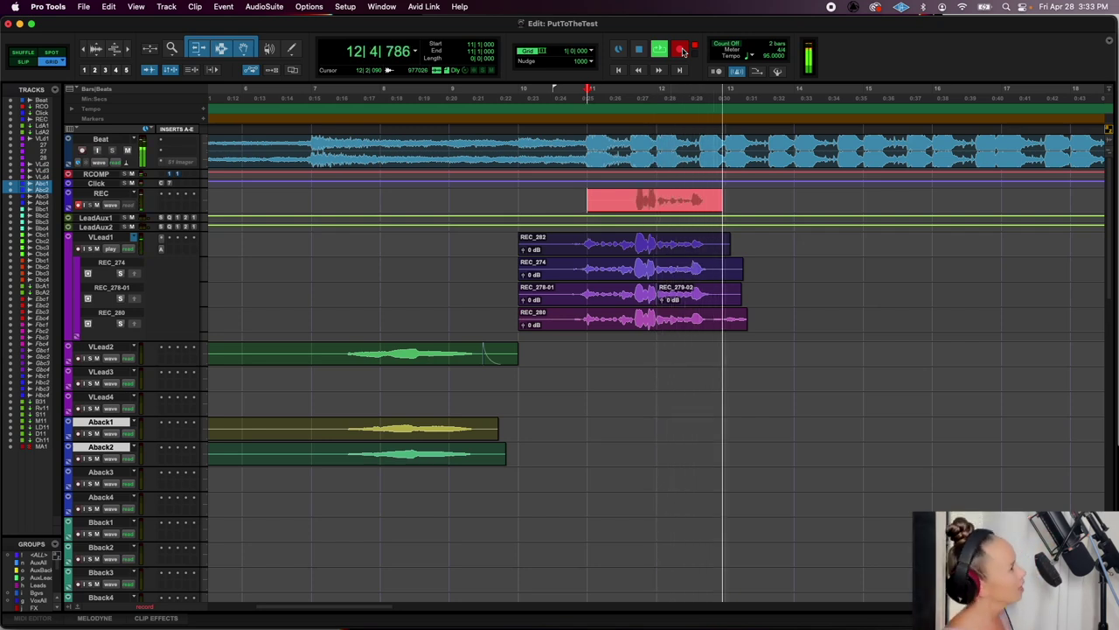
Record a retake on REC from bar 11 and move its section from about 12|1|052 onward onto VLead1
key("space")
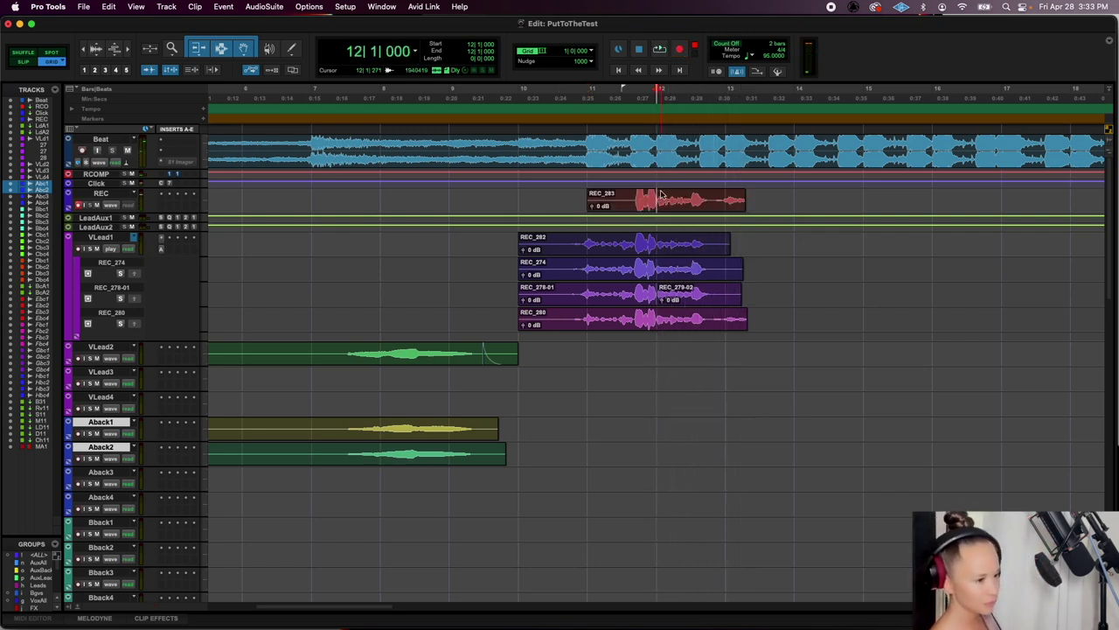
key("t")
key("t")
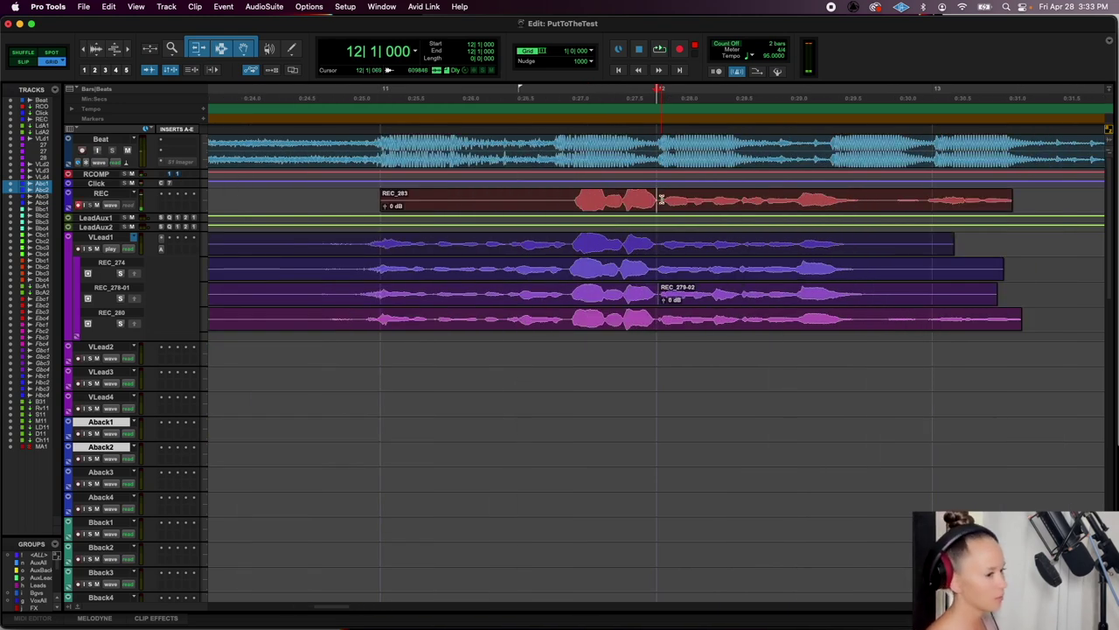
left_click_drag(690, 209, 690, 244)
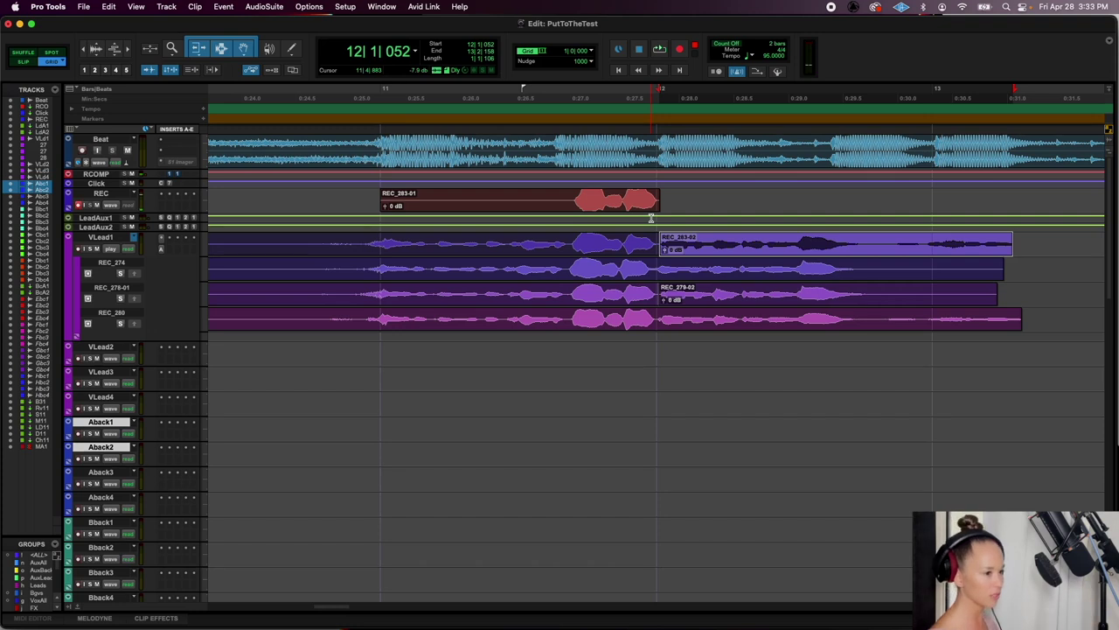
Play back the new comp on VLead1 and delete the retake's leftover clip between bars 11 and 12 on REC
key("space")
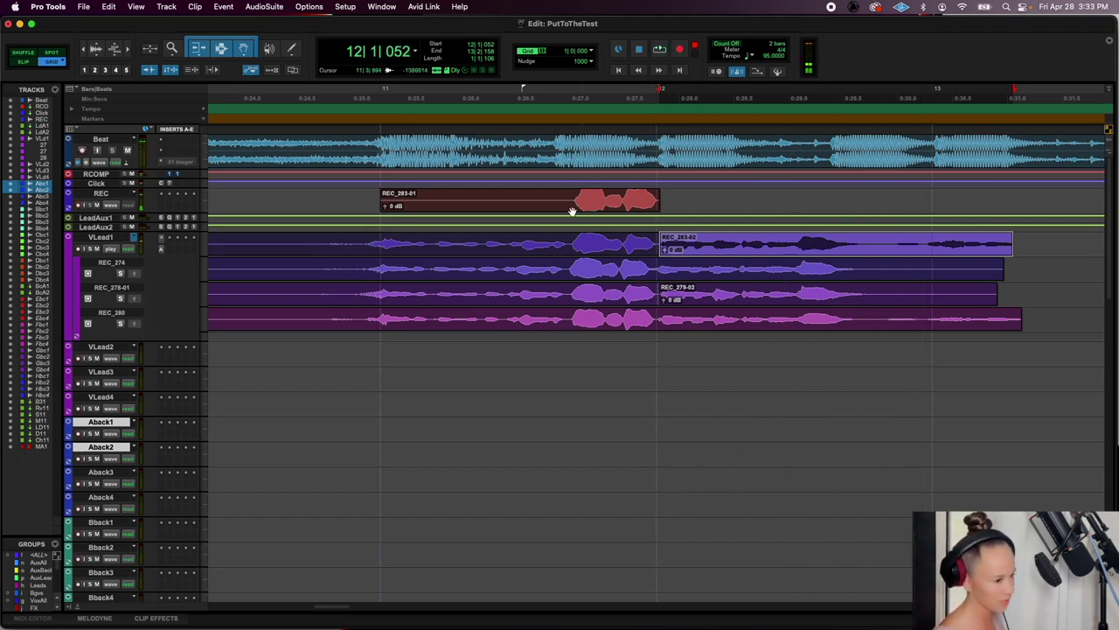
left_click(527, 206)
key("Delete")
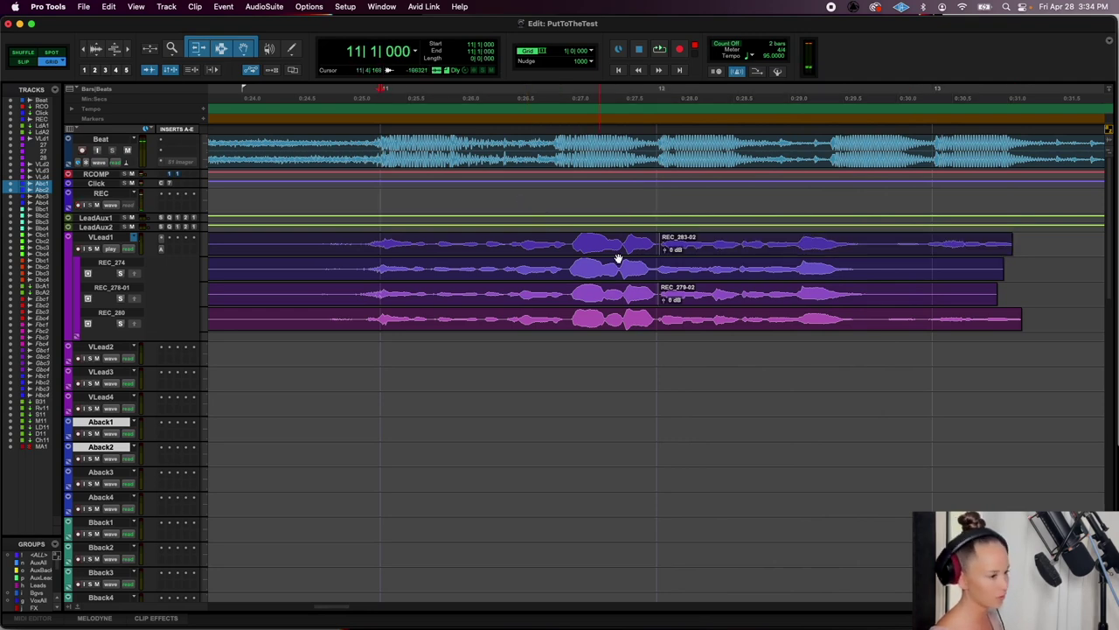
Delete the clip tails after about 12|4|342 on VLead1 and its three playlist lanes
key("r")
key("r")
scroll(670, 320, "right", 3)
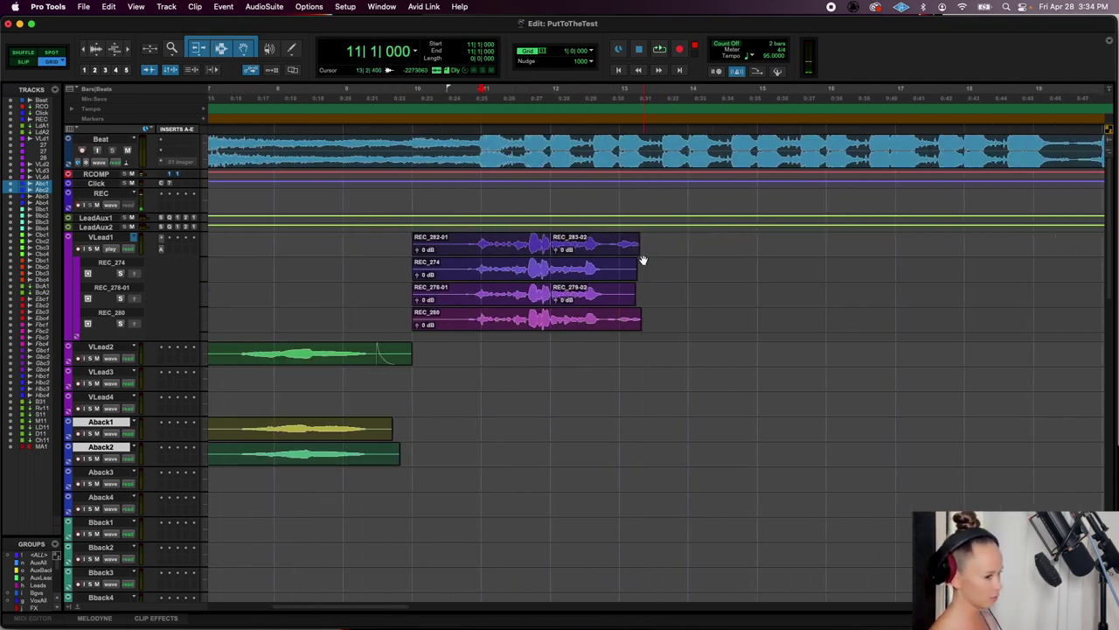
left_click_drag(609, 239, 657, 301)
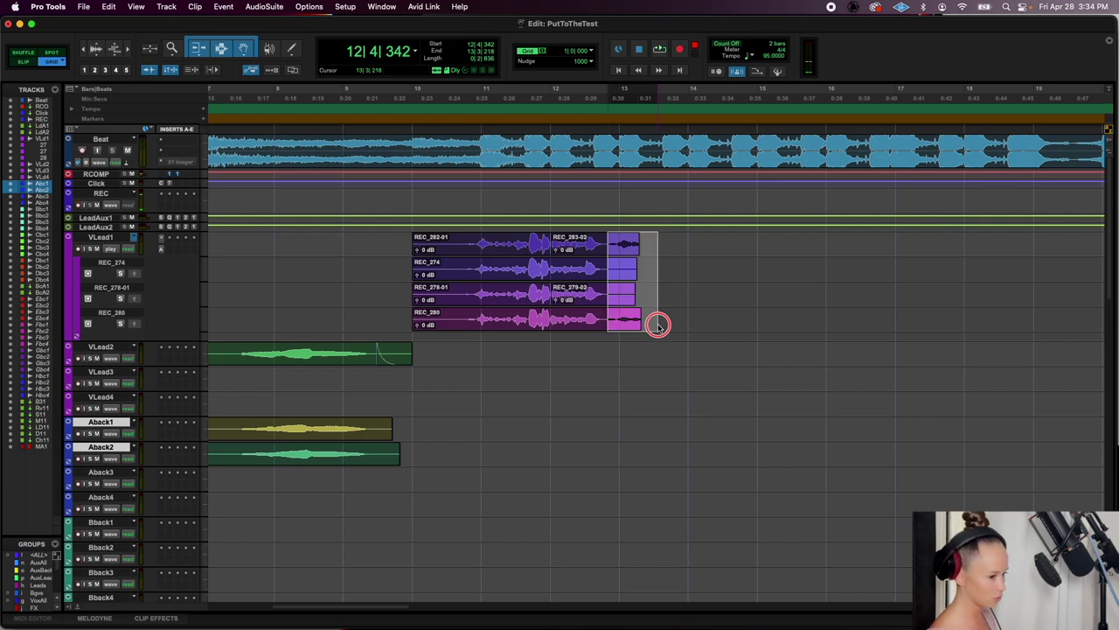
key("Delete")
Record the next vocal line on REC from bar 12 to about bar 15 and move its section from 12|4|180 onward onto VLead1
left_click(560, 197)
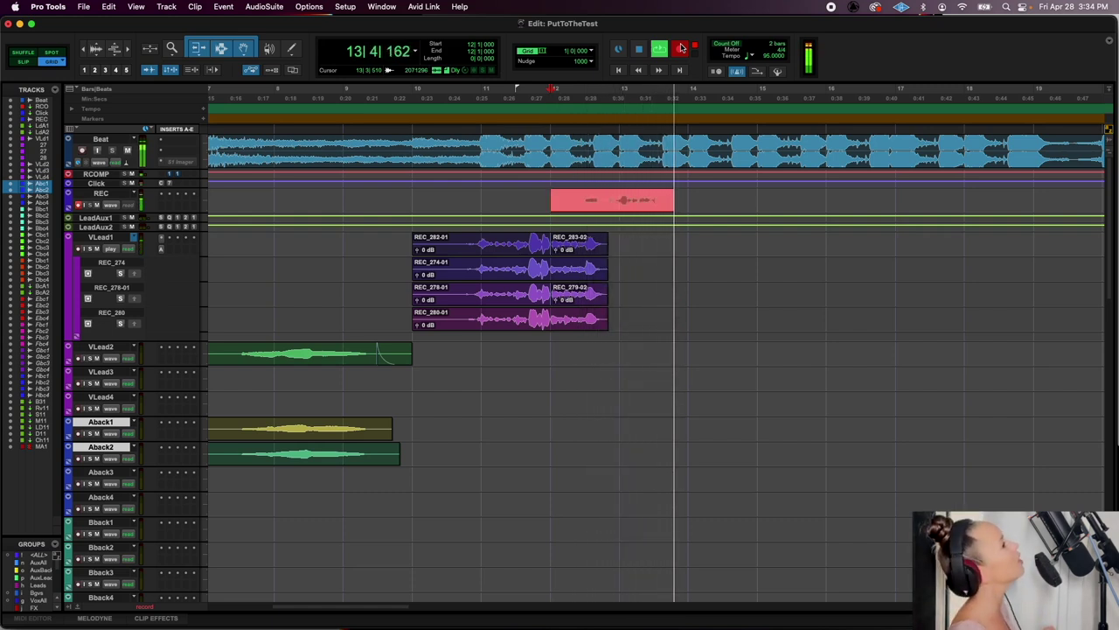
key("space")
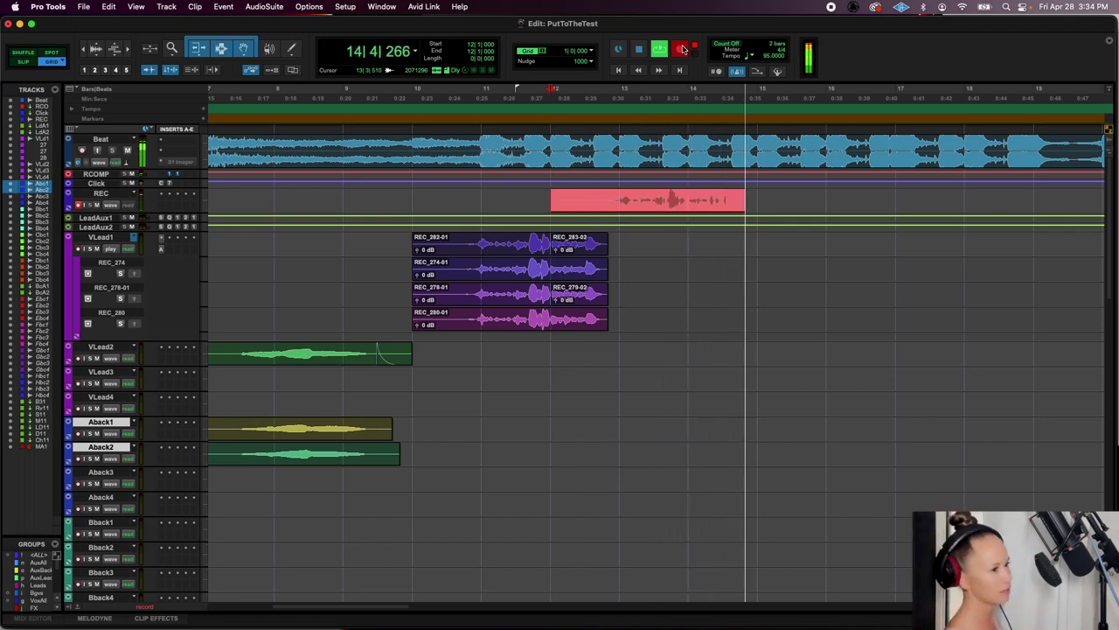
key("space")
key("b")
left_click_drag(622, 205, 623, 250)
Audition the new line, delete its leftover start on REC and move the VLead1 clip into the REC_274 lane
key("space")
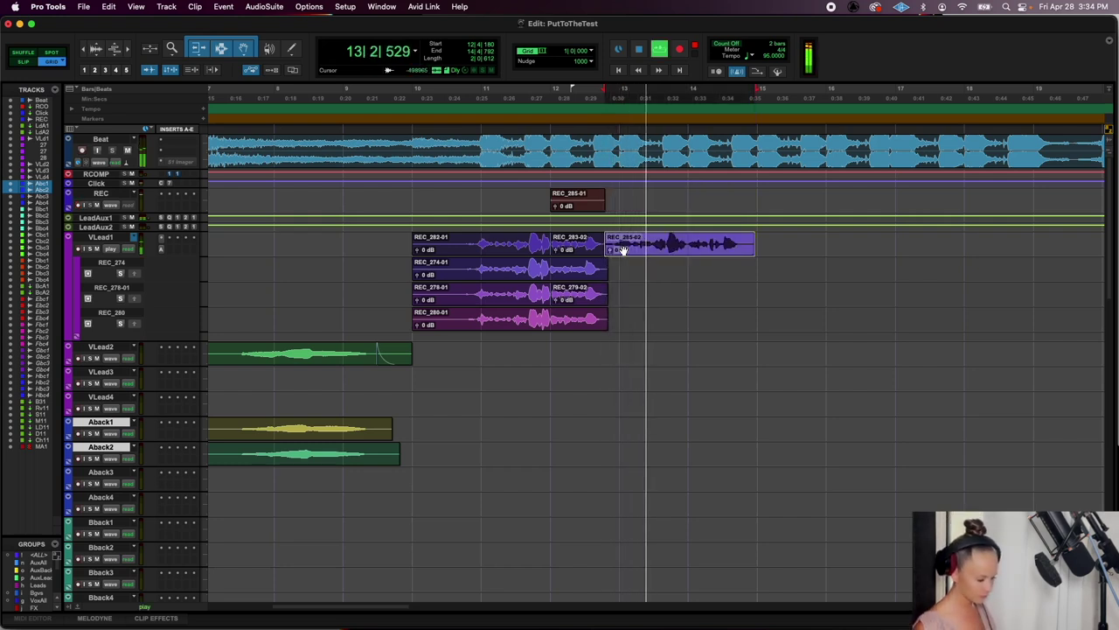
scroll(623, 249, "right", 3)
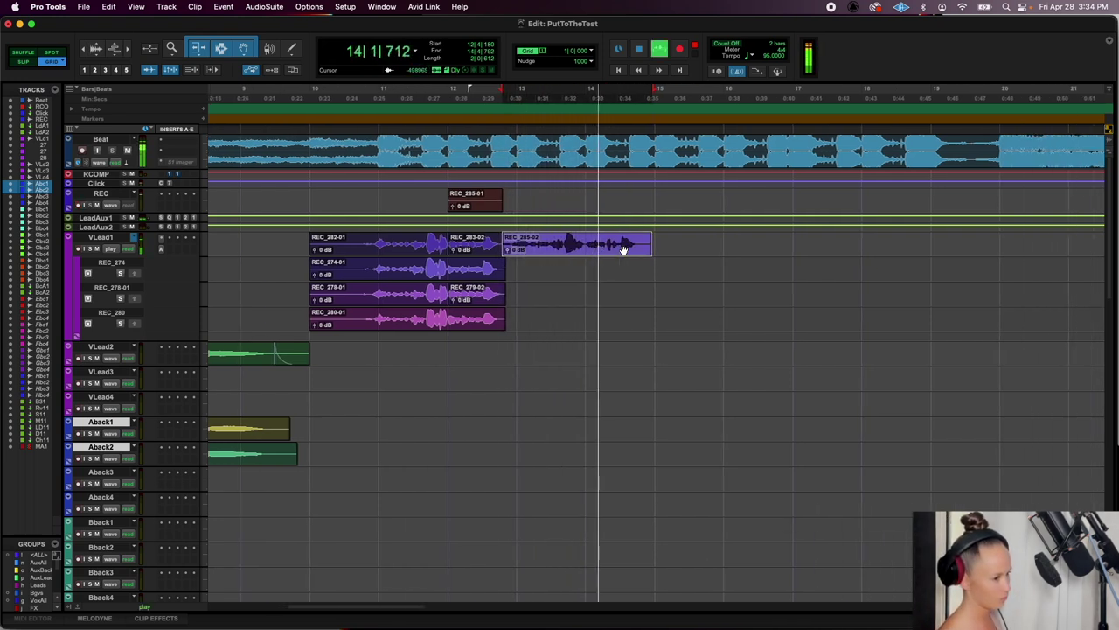
left_click(478, 209)
key("Delete")
key("space")
left_click_drag(552, 250, 552, 269)
Record a second take of the line on REC from bar 12 and move its section from 12|4|083 onward onto VLead1
left_click(451, 194)
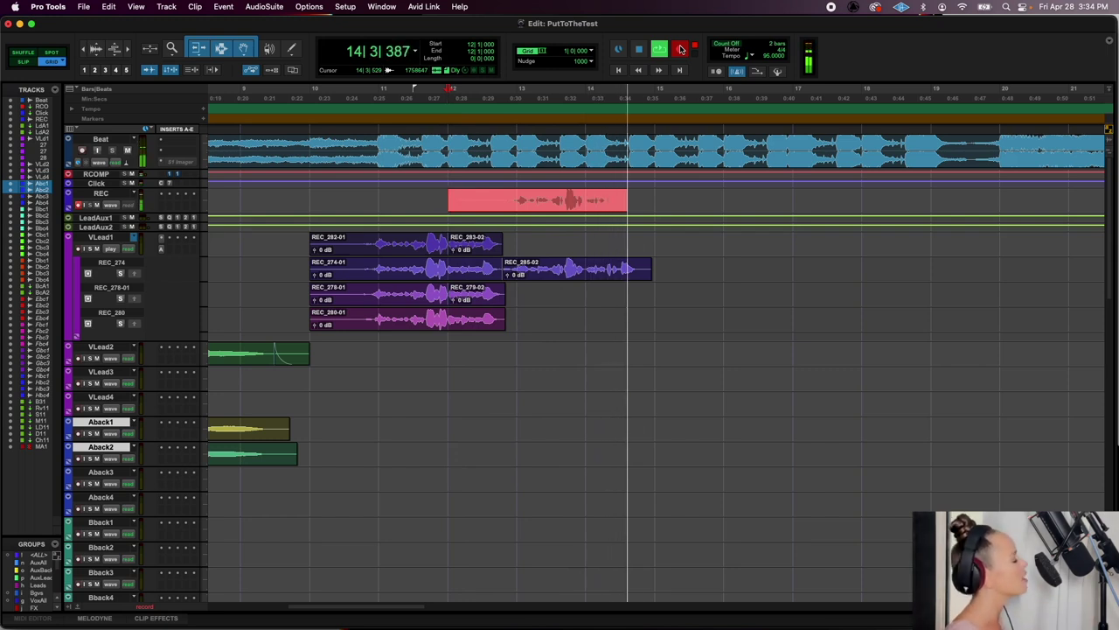
key("space")
left_click(500, 199)
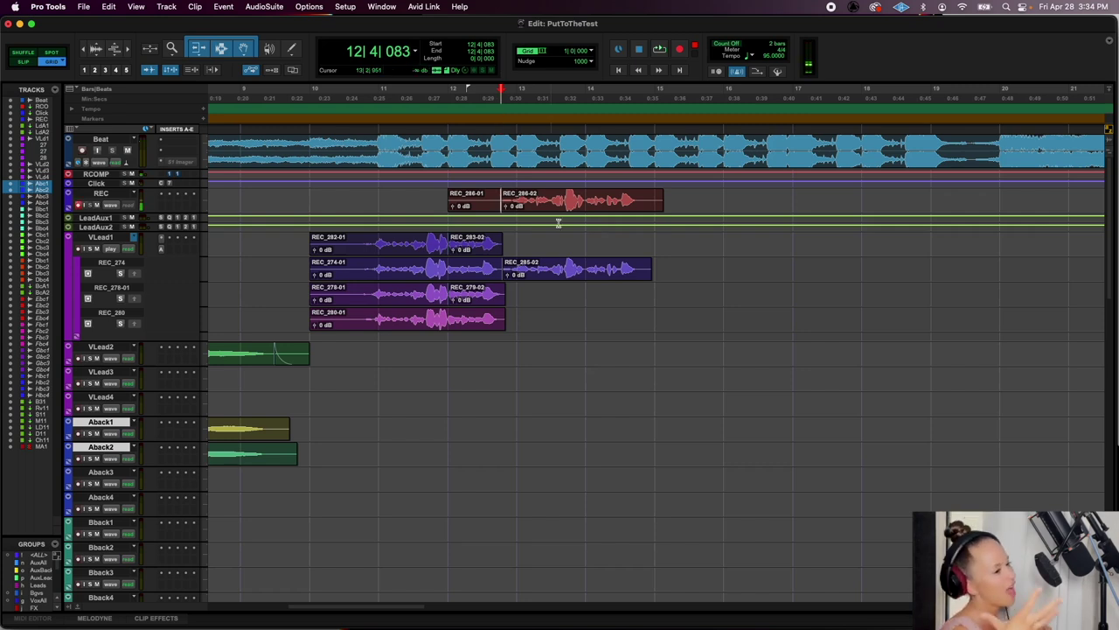
left_click_drag(550, 207, 551, 251)
Audition the second take of the line and move its VLead1 clip into the REC_278-01 lane
key("space")
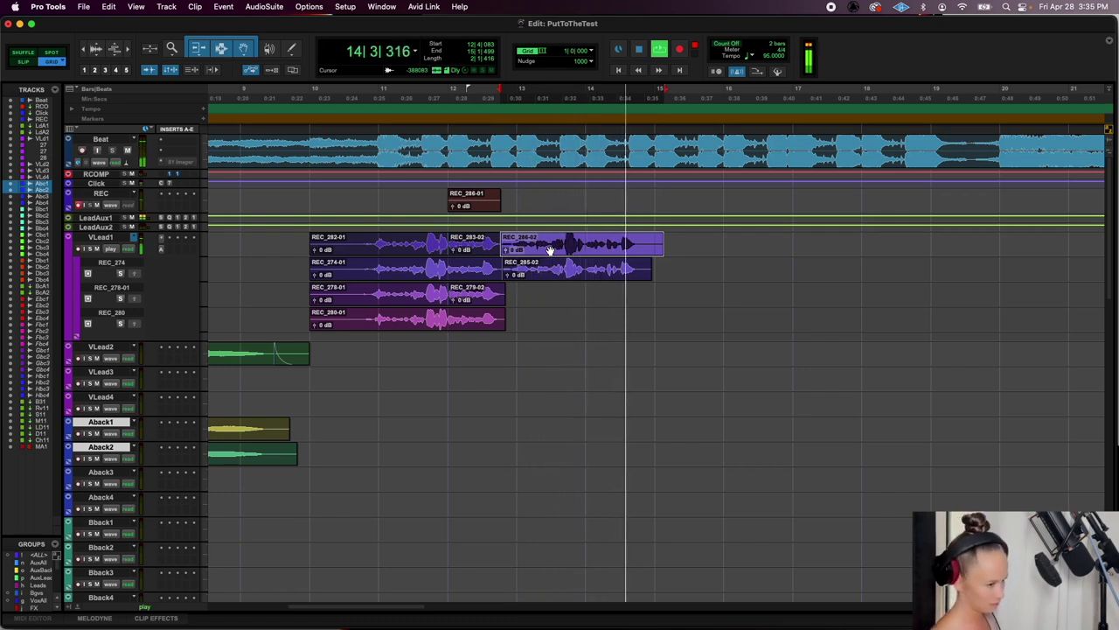
left_click_drag(550, 251, 550, 297)
key("space")
Record a third take of the line on REC from bar 12 and move its section from 12|4|277 onward onto VLead1
left_click(445, 187)
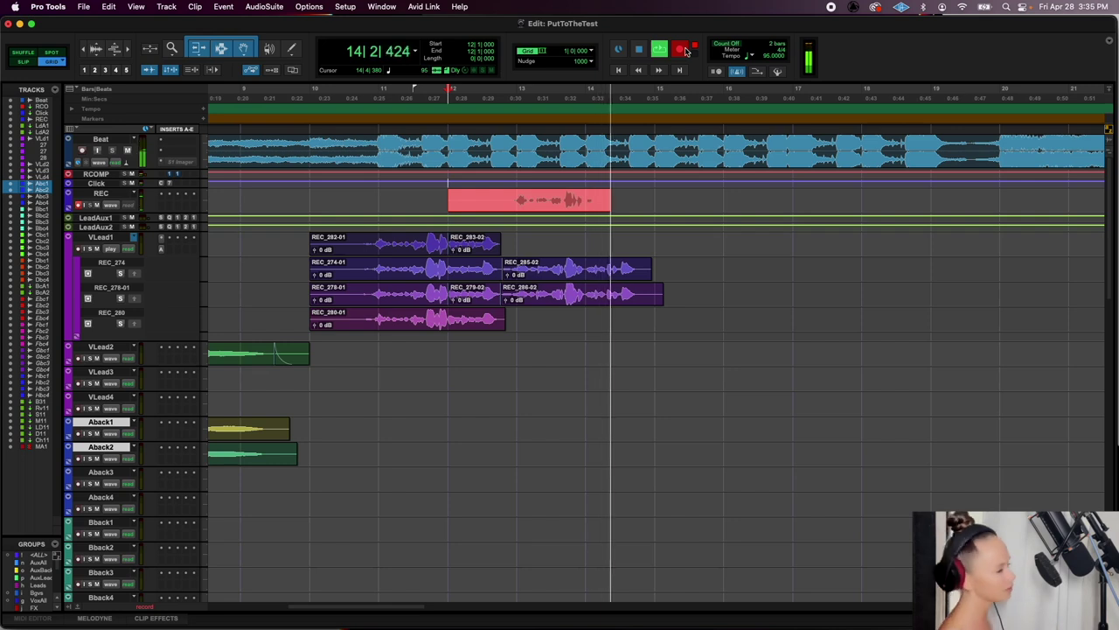
key("space")
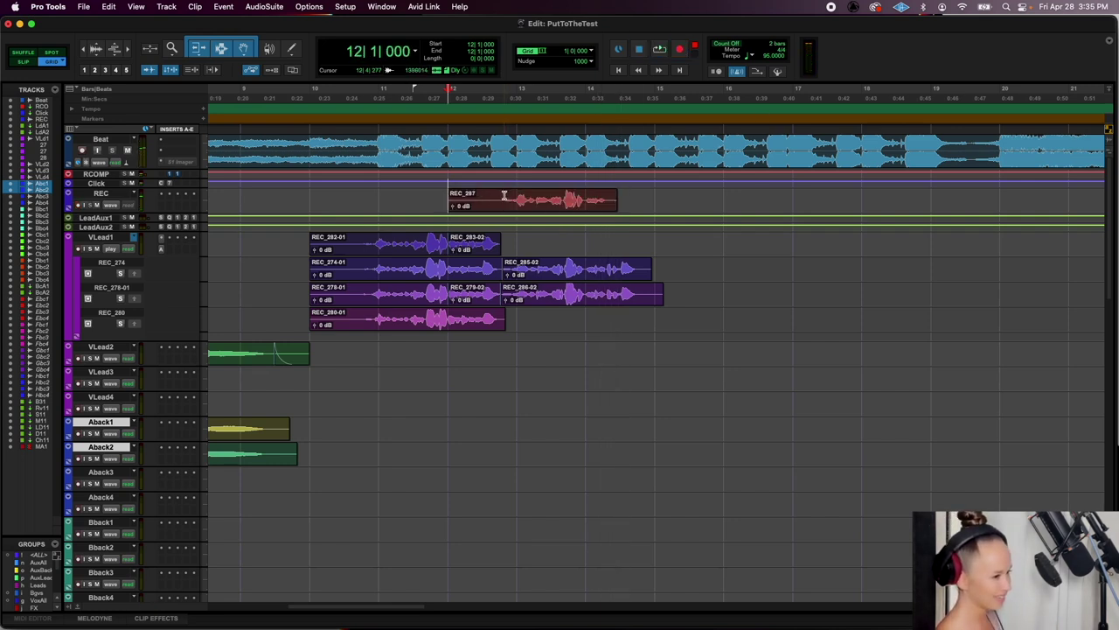
left_click_drag(519, 200, 523, 245)
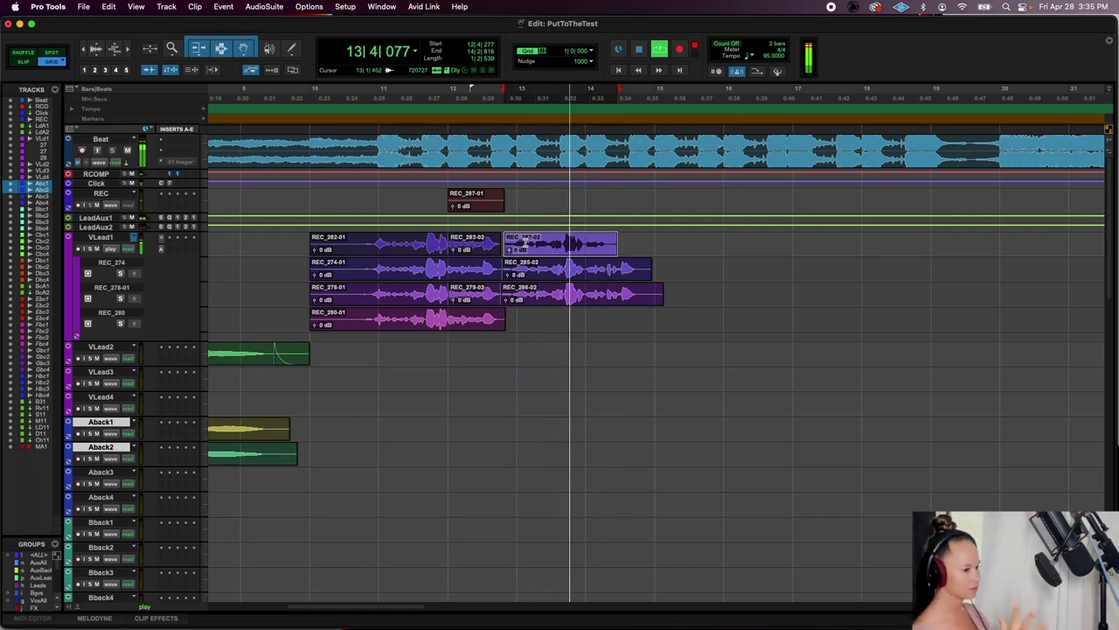
Split the third take's VLead1 clip just before the middle of bar 13 and delete the part after the split
left_click(549, 244)
key("super+e")
left_click(572, 252)
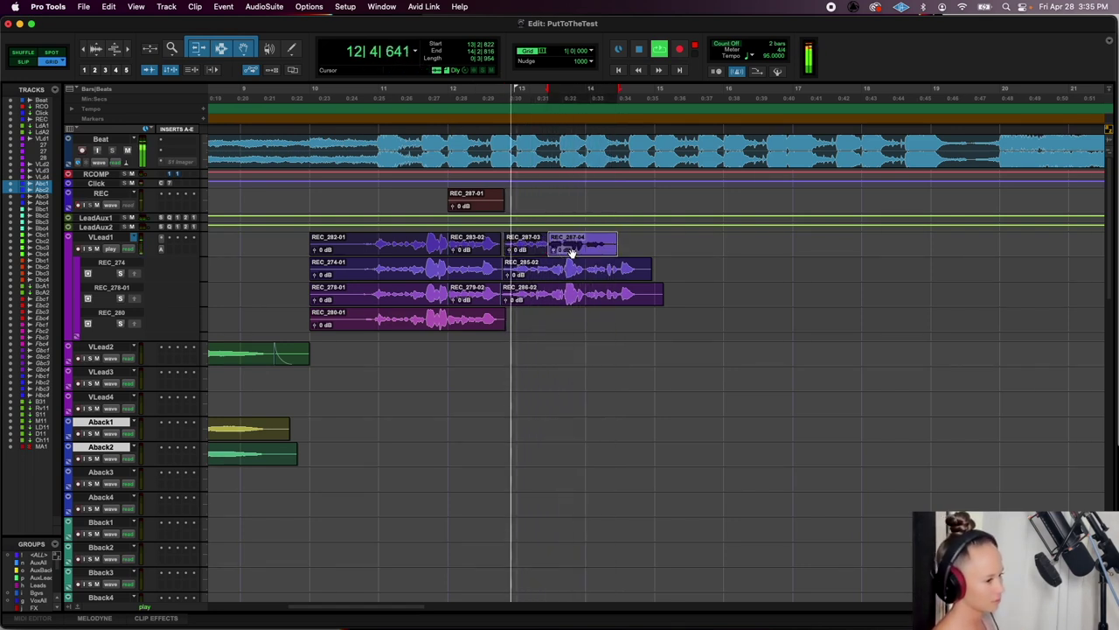
key("Delete")
key("space")
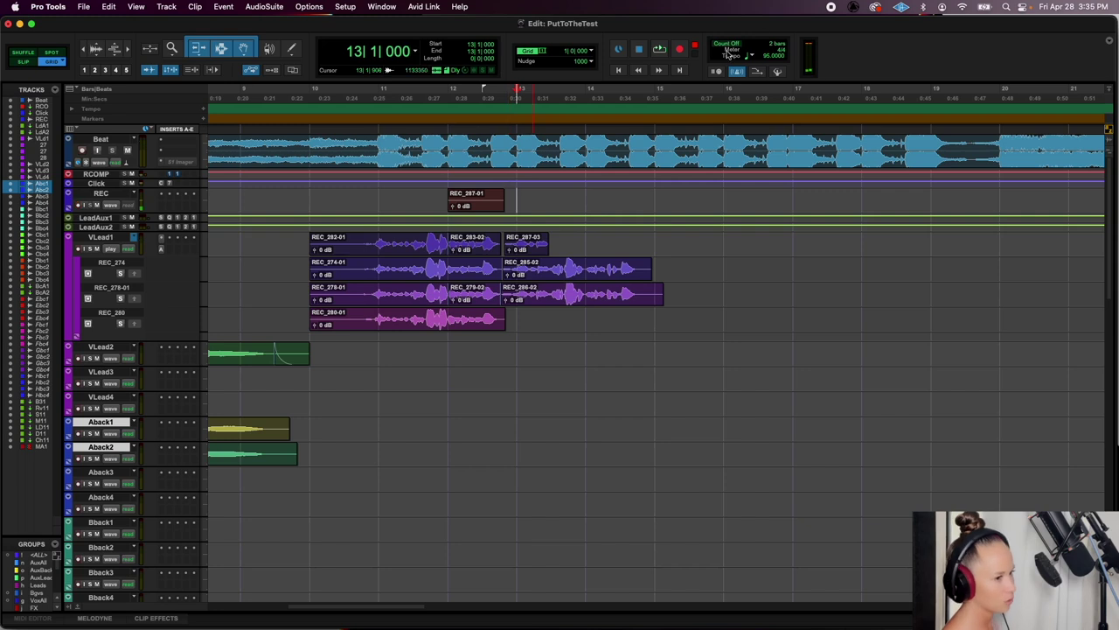
Record a replacement on REC from bar 13 to about bar 15 and move its section from 13|2|854 onward onto VLead1
key("space")
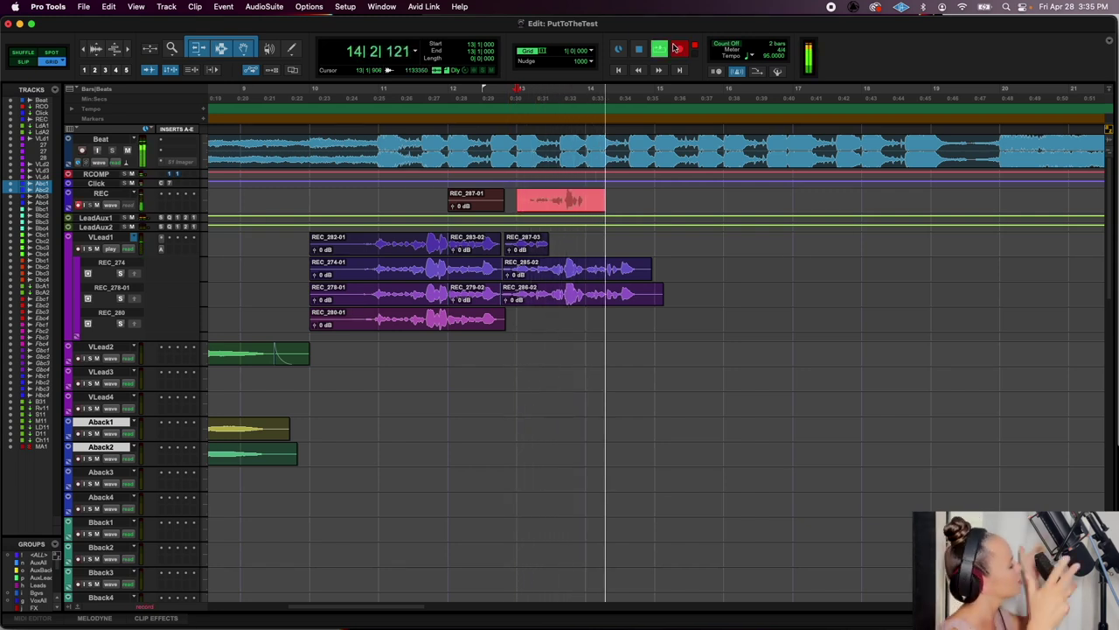
key("space")
left_click_drag(553, 203, 563, 234)
key("space")
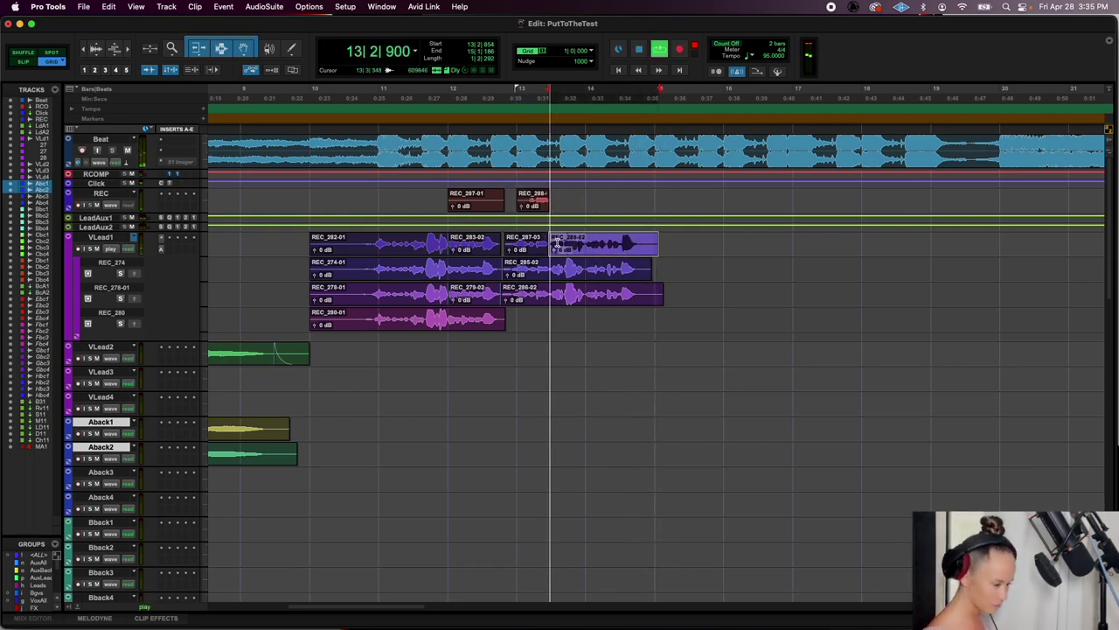
Delete the two leftover clips on REC and move the two newest VLead1 clips into the REC_280 lane
left_click(500, 207)
key("Delete")
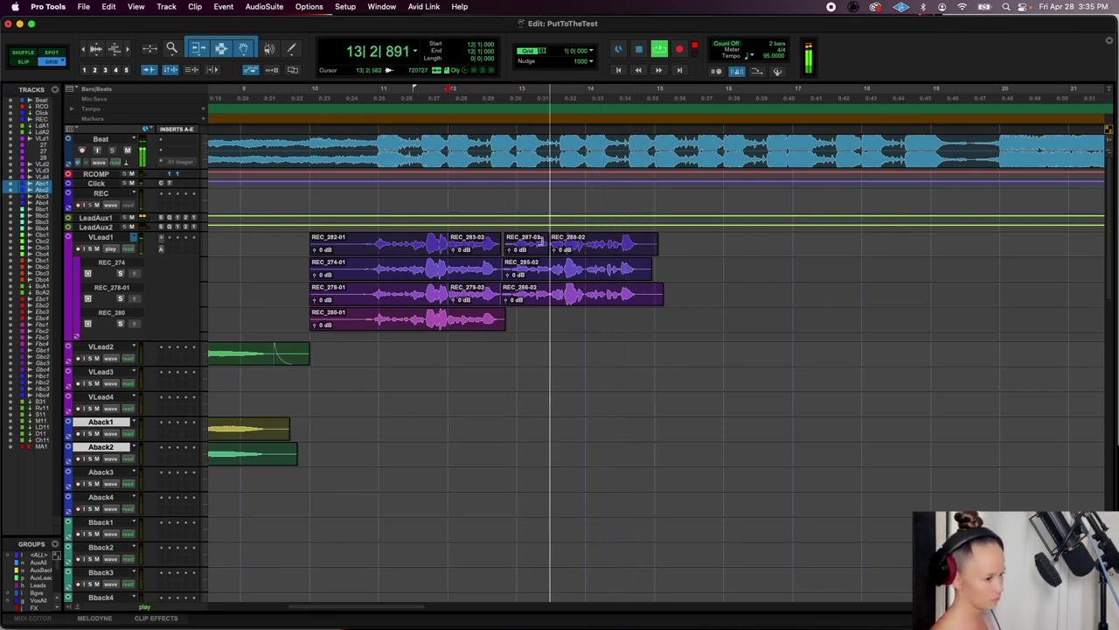
key("space")
left_click(532, 250)
left_click(580, 251, "shift")
left_click_drag(579, 251, 579, 323)
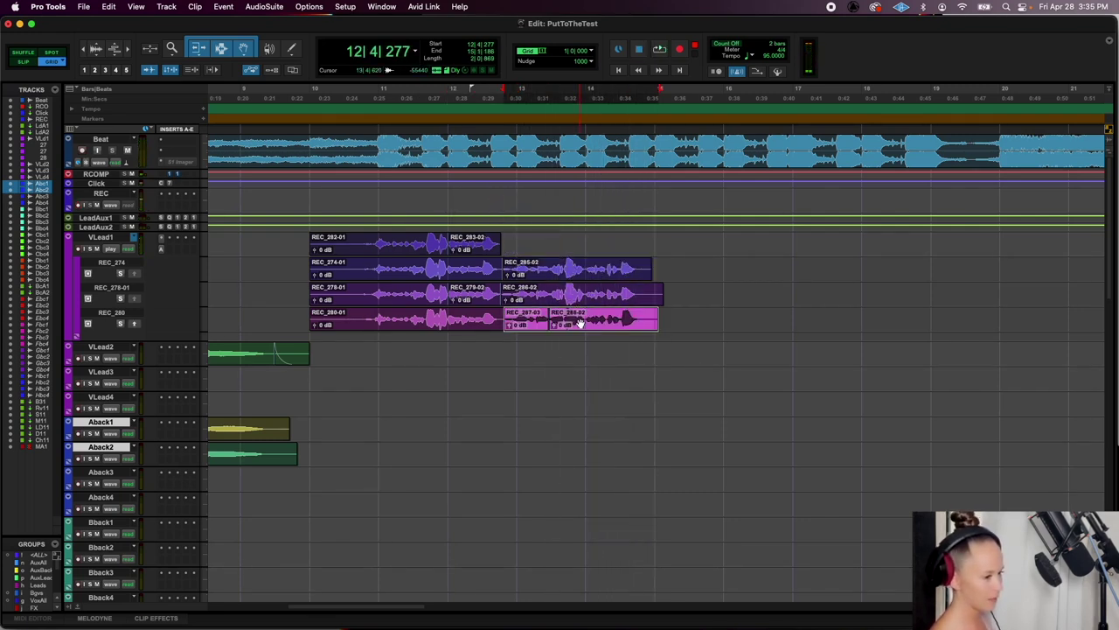
Record a fourth take of the line on REC from bar 12 and move its section from 12|4|050 onward onto VLead1
left_click(431, 218)
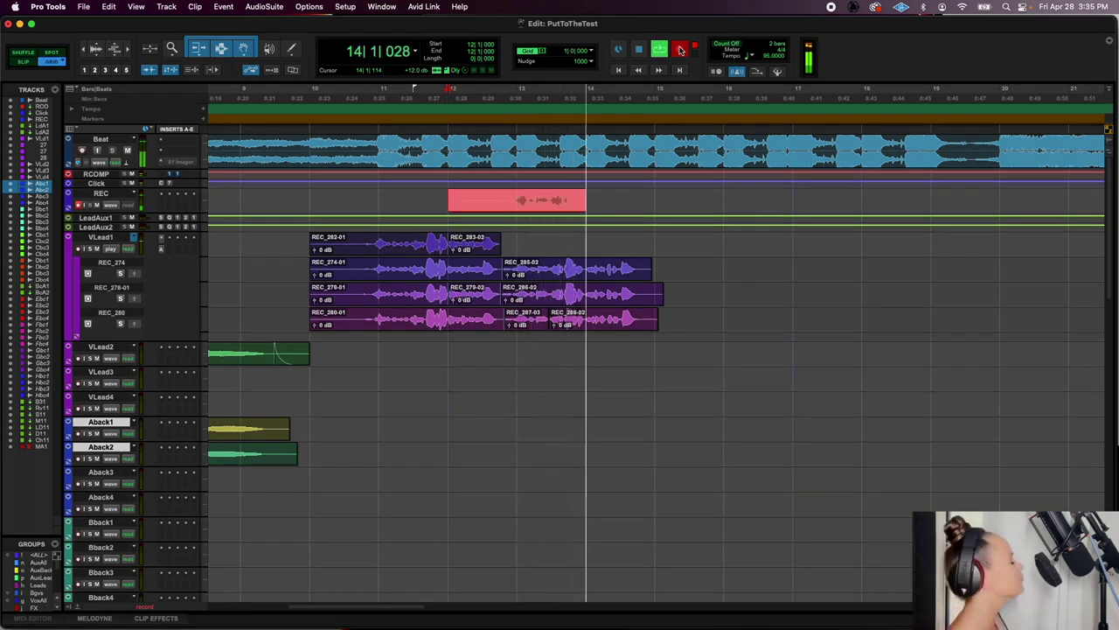
key("super+period")
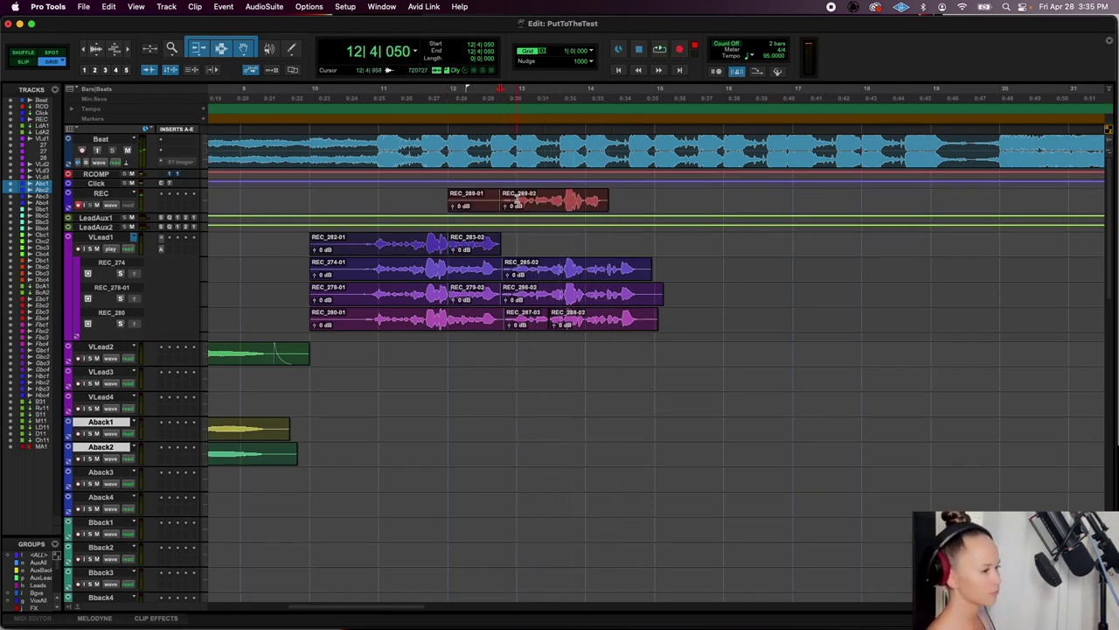
left_click_drag(517, 201, 517, 245)
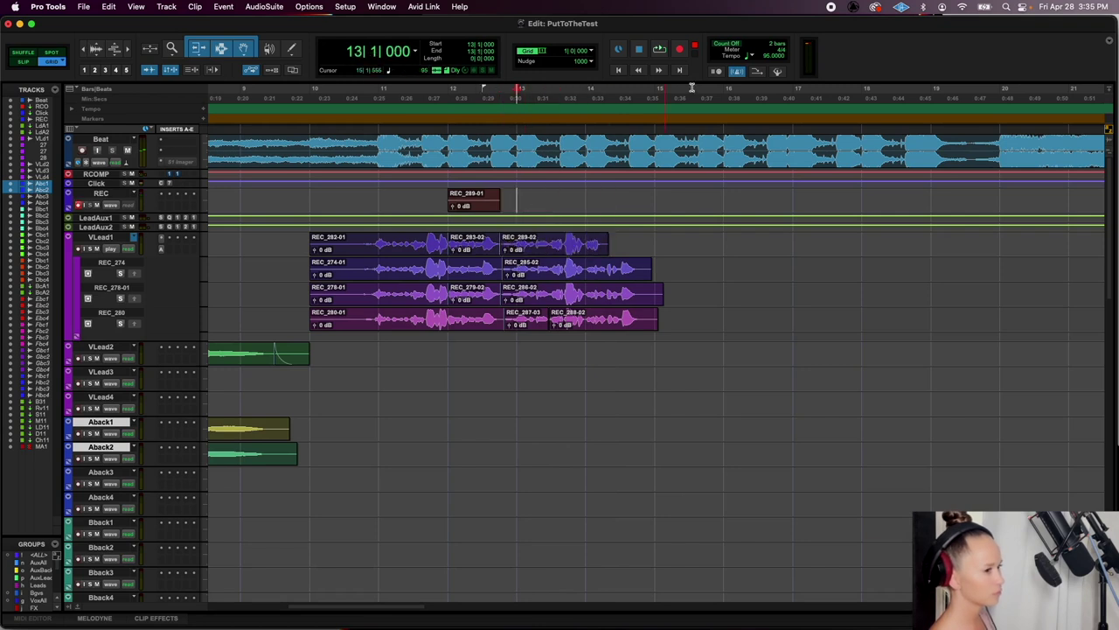
Record a replacement on REC from bar 13 to about bar 15, split it at 13|3|689 and move the latter part onto VLead1
key("space")
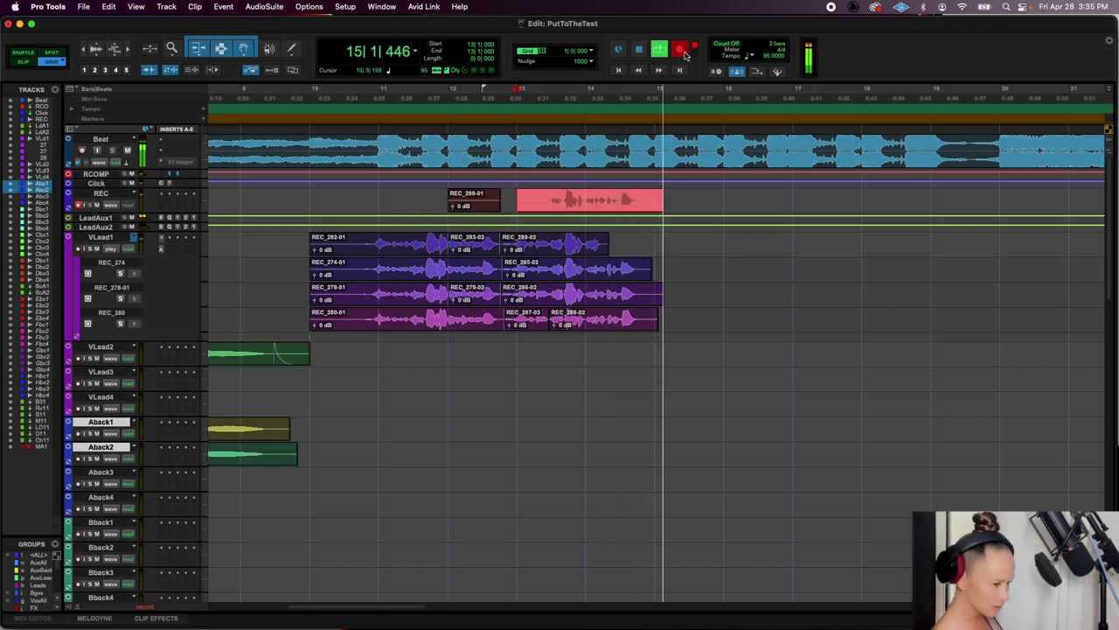
key("space")
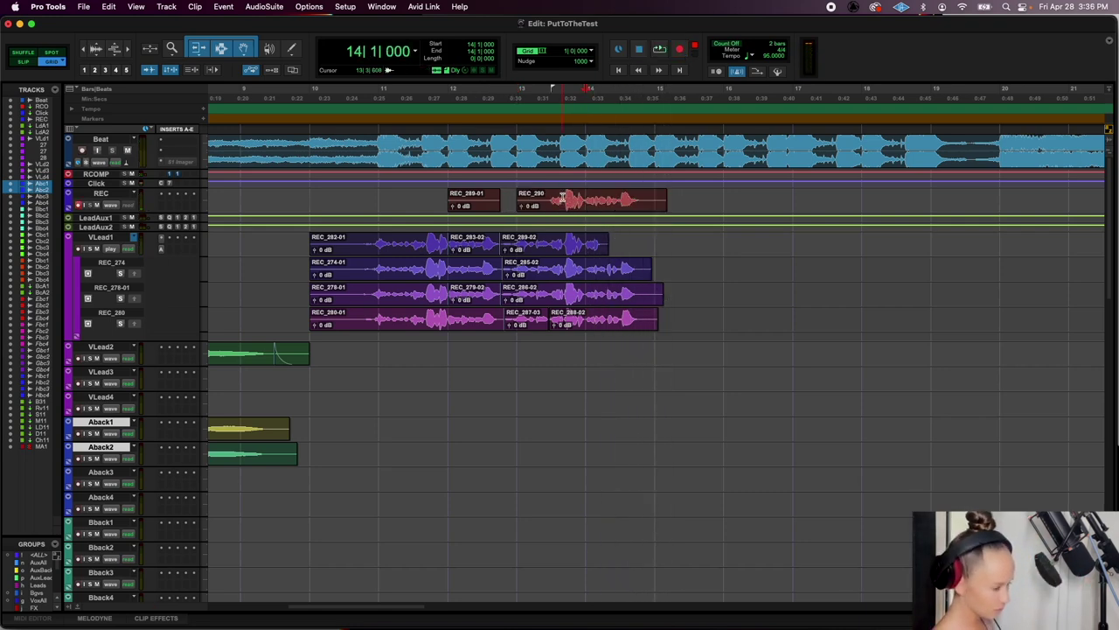
key("super+bracketright")
key("space")
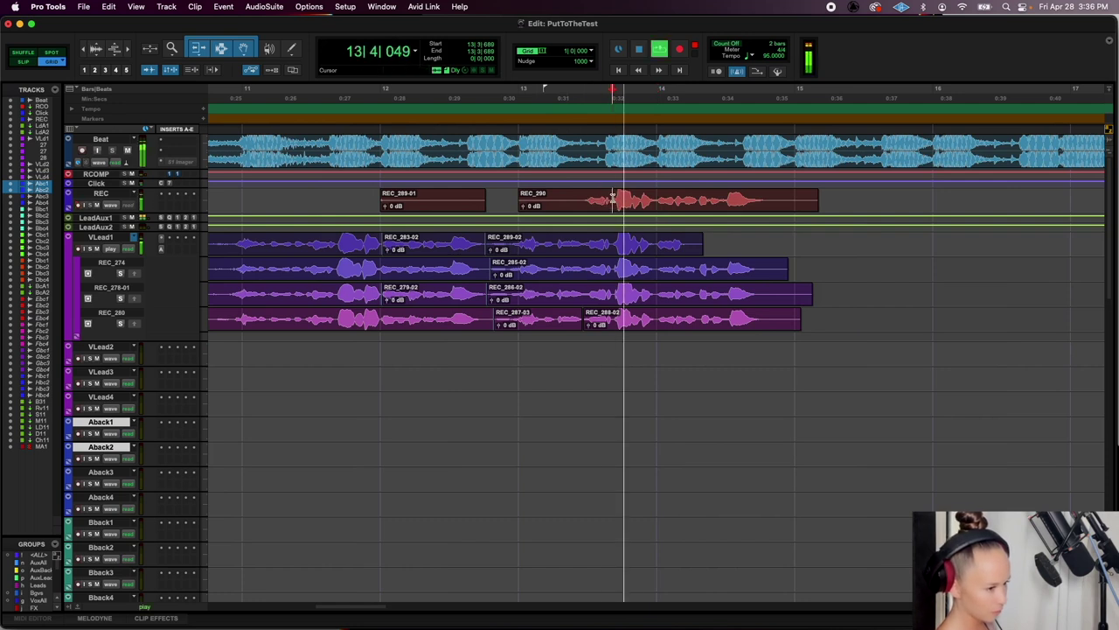
key("b")
left_click_drag(644, 206, 654, 253)
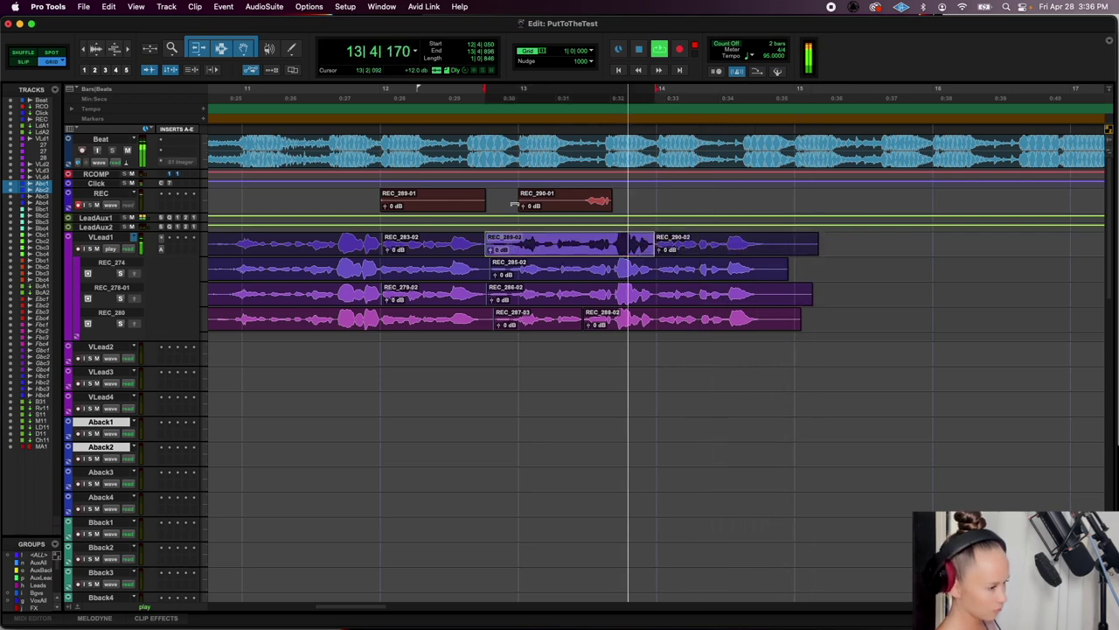
Stop playback and delete the two leftover clips on REC before bar 14
key("space")
left_click(459, 202)
left_click(582, 213, "shift")
key("Delete")
Audition the VLead1 comp from 10|4|232, comparing the REC_274, REC_278-01 and REC_280 lanes in solo
key("r")
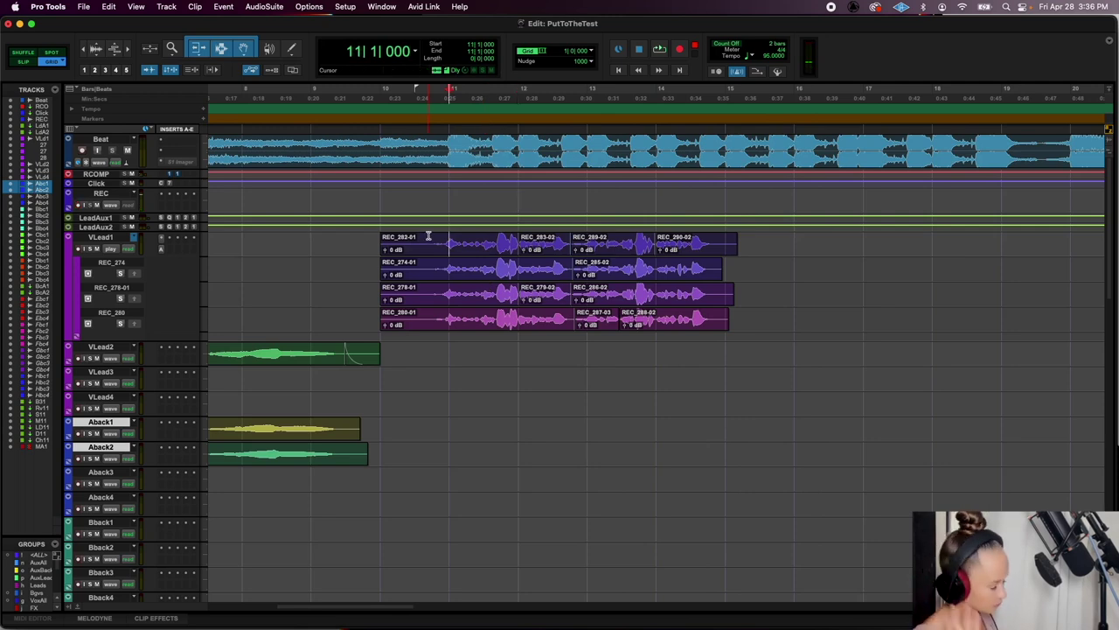
key("t")
key("t")
left_click(489, 246)
key("space")
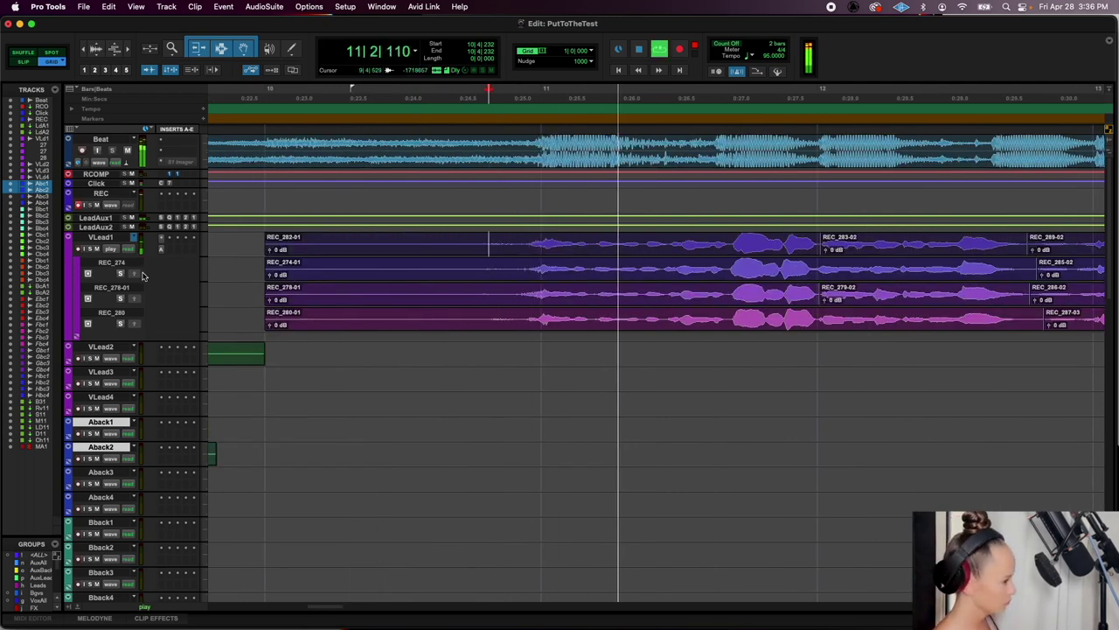
left_click(120, 274)
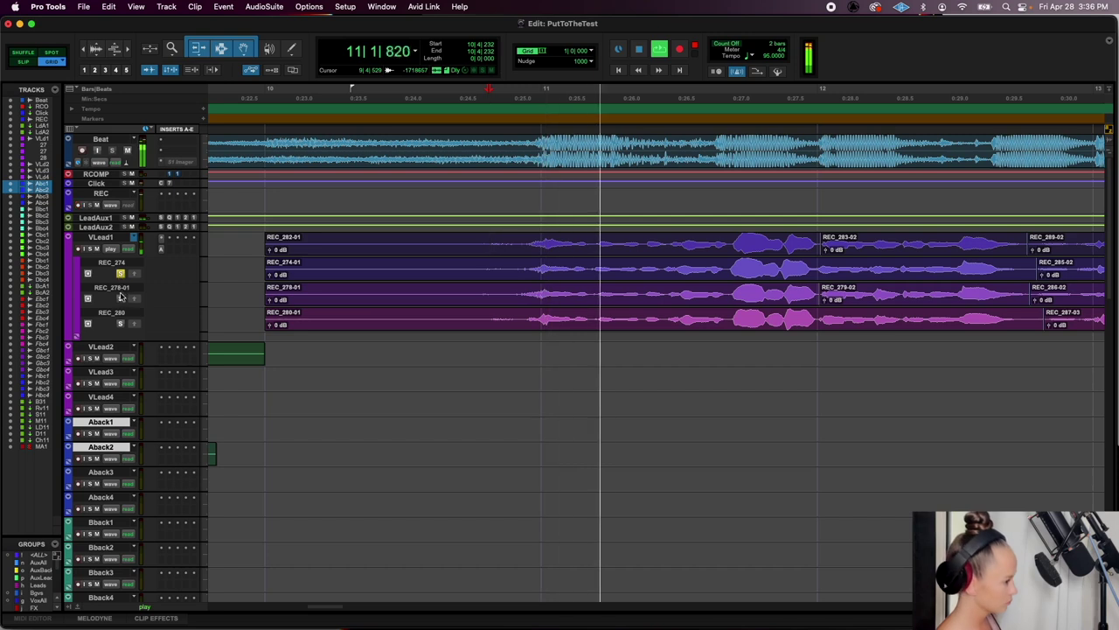
left_click(120, 299)
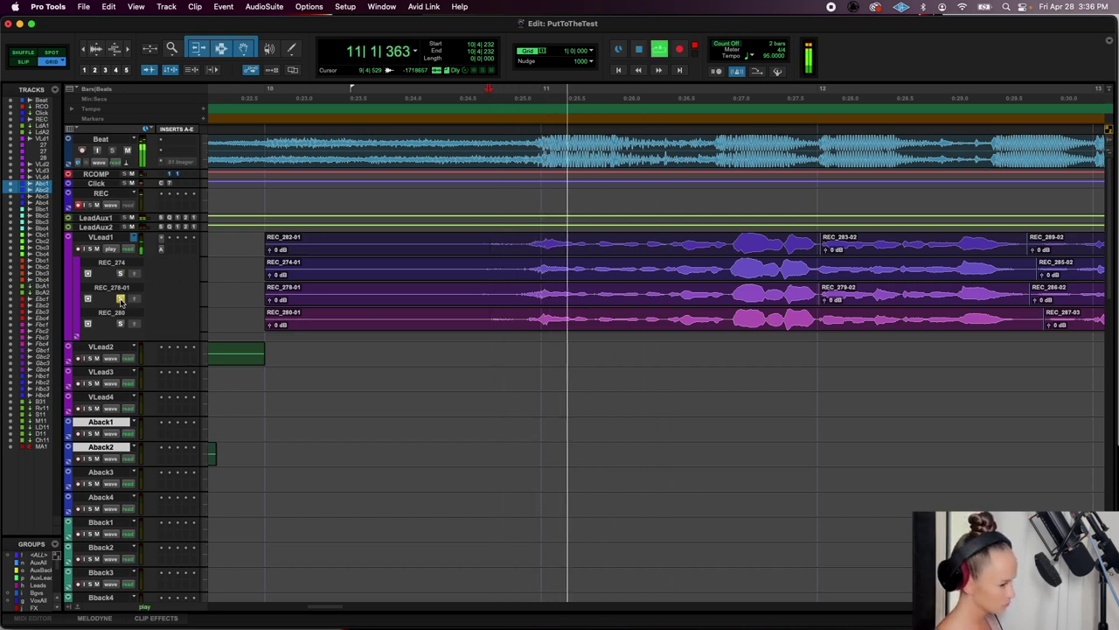
left_click(120, 324)
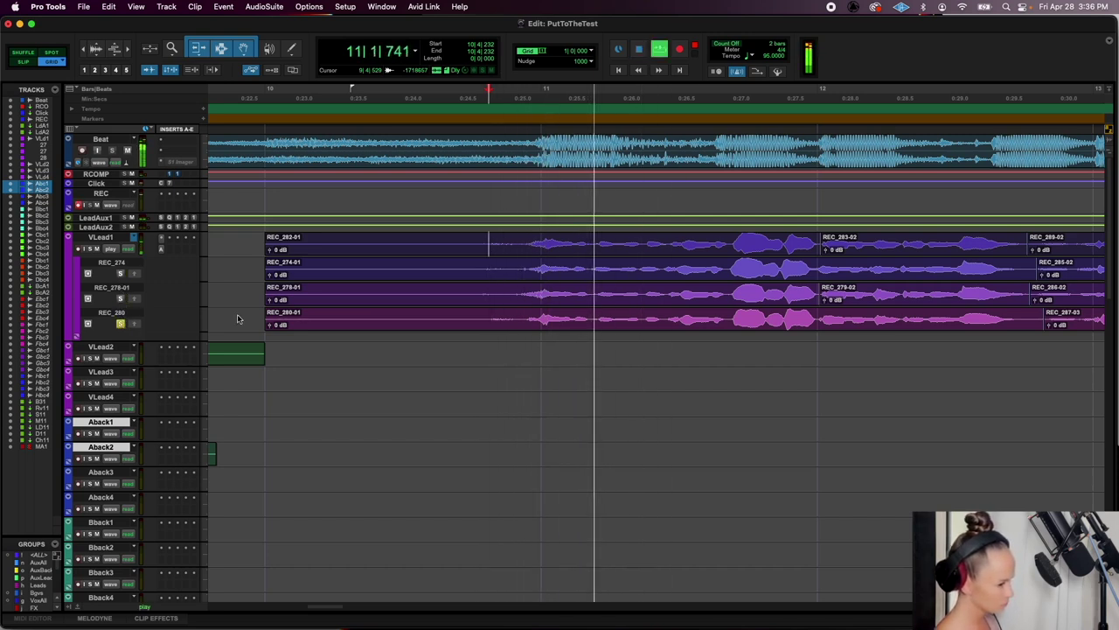
Split the REC_280 lane's first clip at 11|1|698 and copy the part before the split up to VLead1
left_click(591, 318)
key("b")
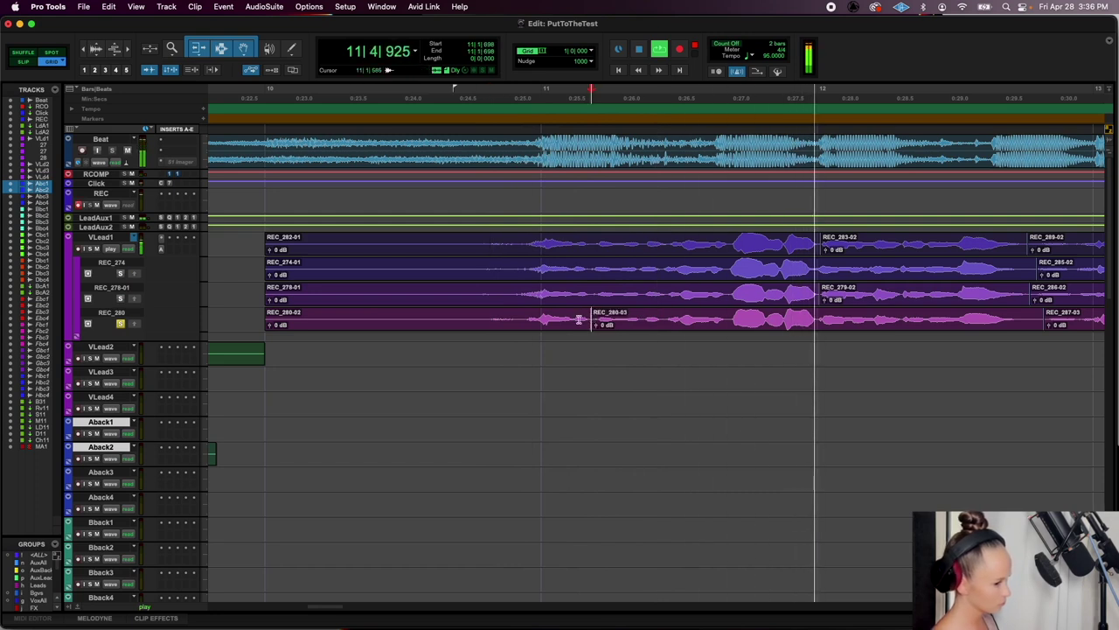
left_click(583, 319)
key("space")
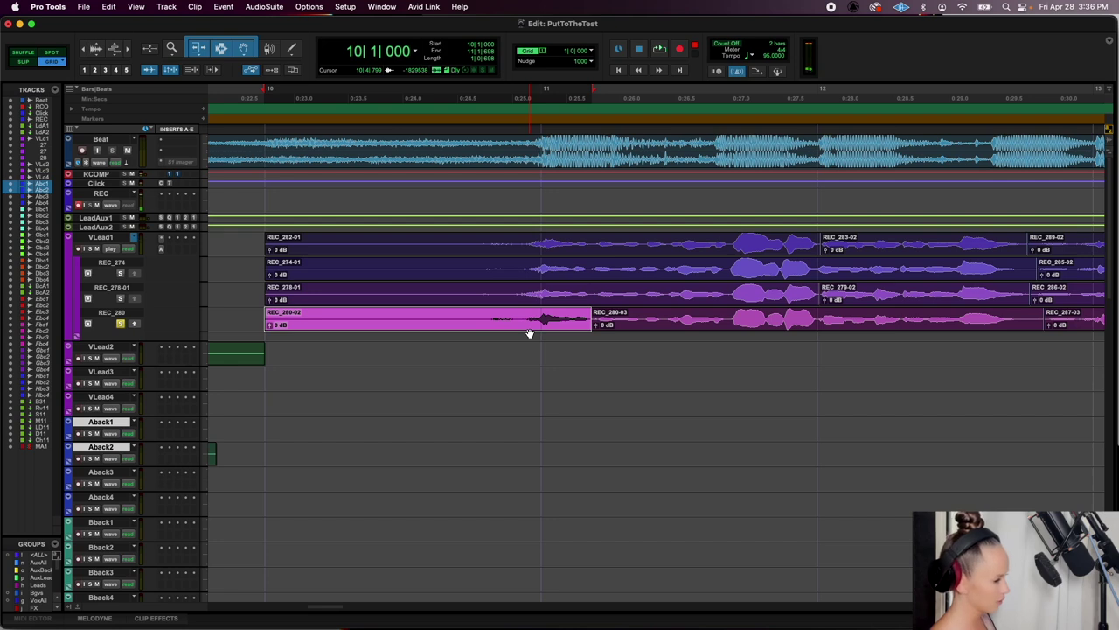
left_click(135, 324)
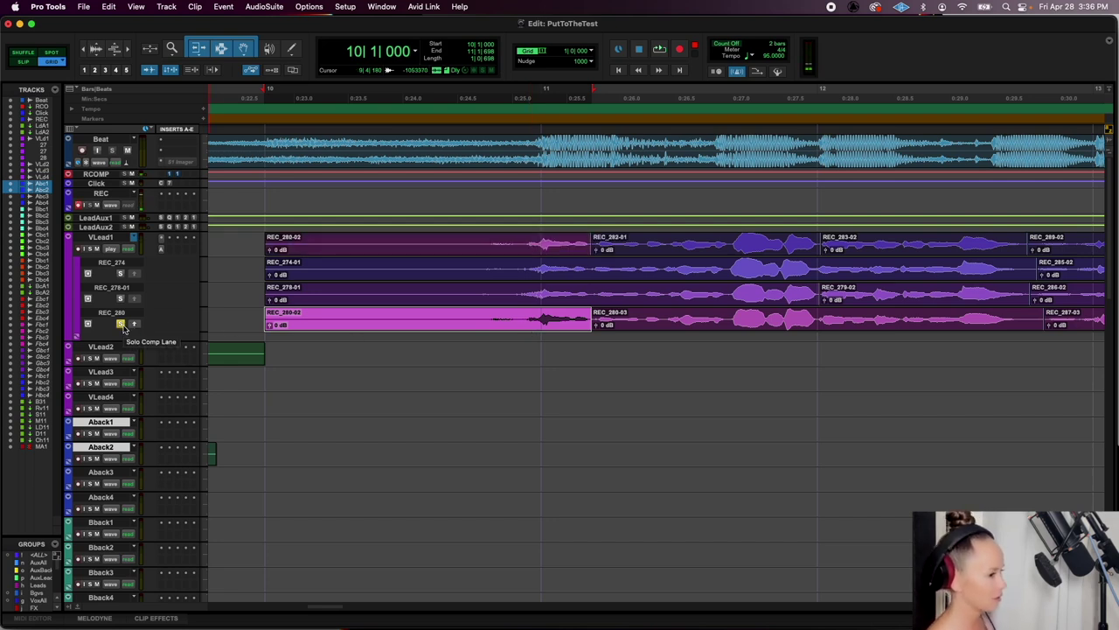
Play the VLead1 comp from 10|4|678 through the new edit and on past bar 12
left_click(520, 243)
key("space")
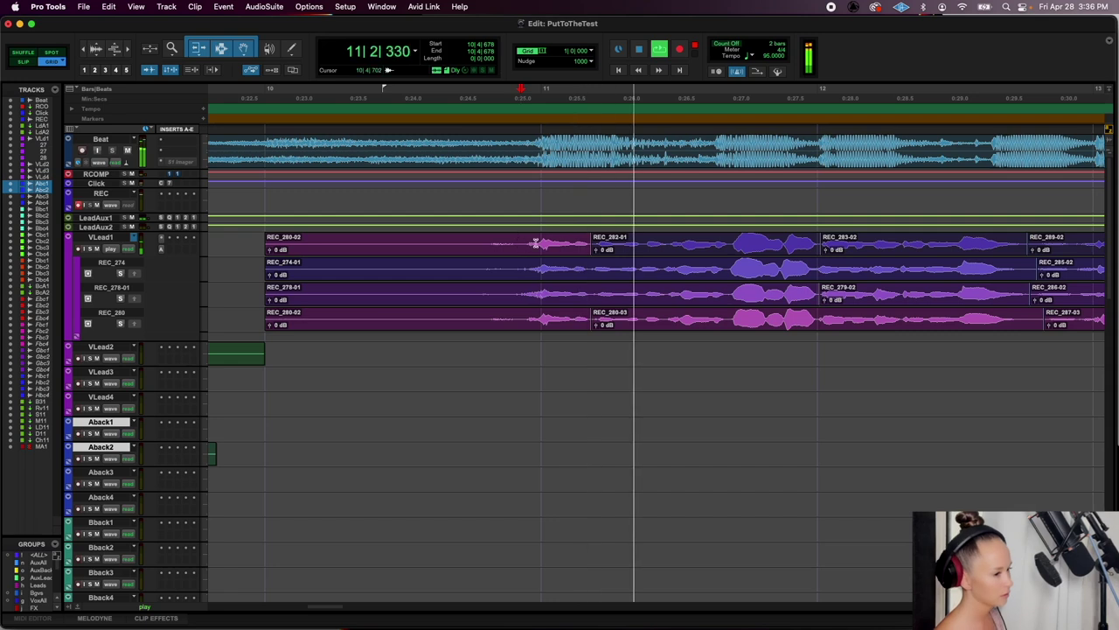
left_click(634, 255)
scroll(634, 254, "right", 5)
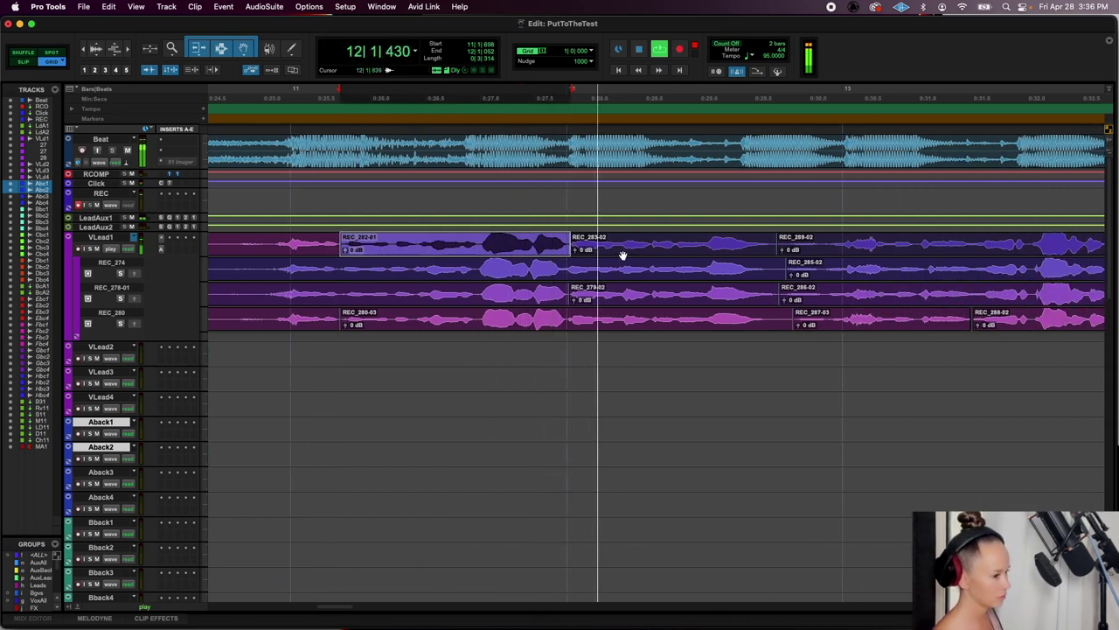
key("space")
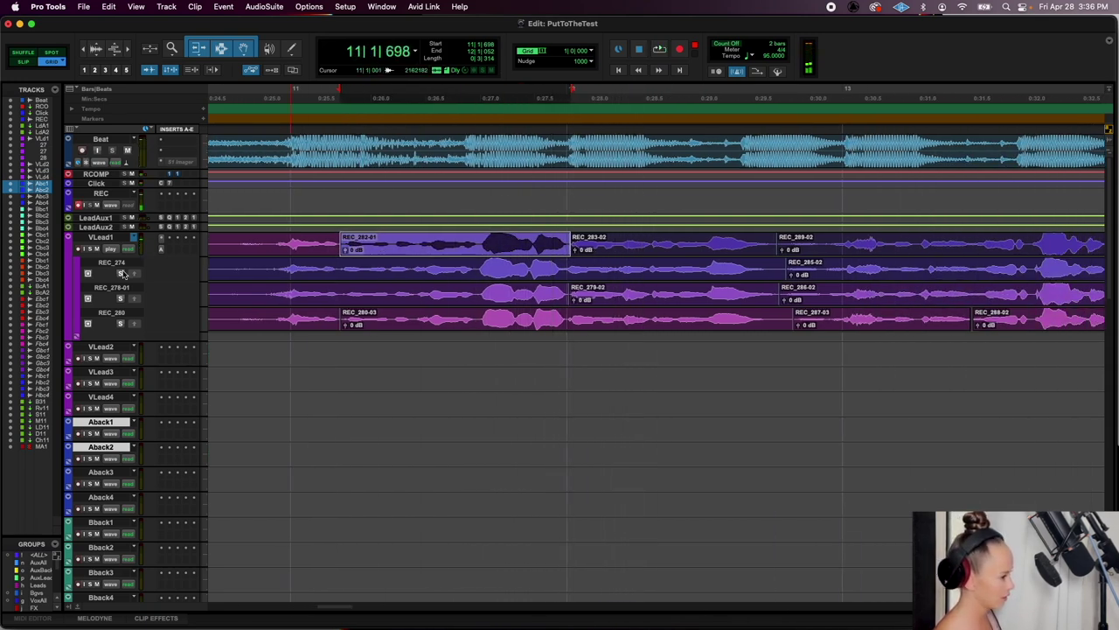
Audition the soloed REC_278-01 and REC_280 lanes over the phrase from 11|1|698 to 12|1|052
left_click(121, 299)
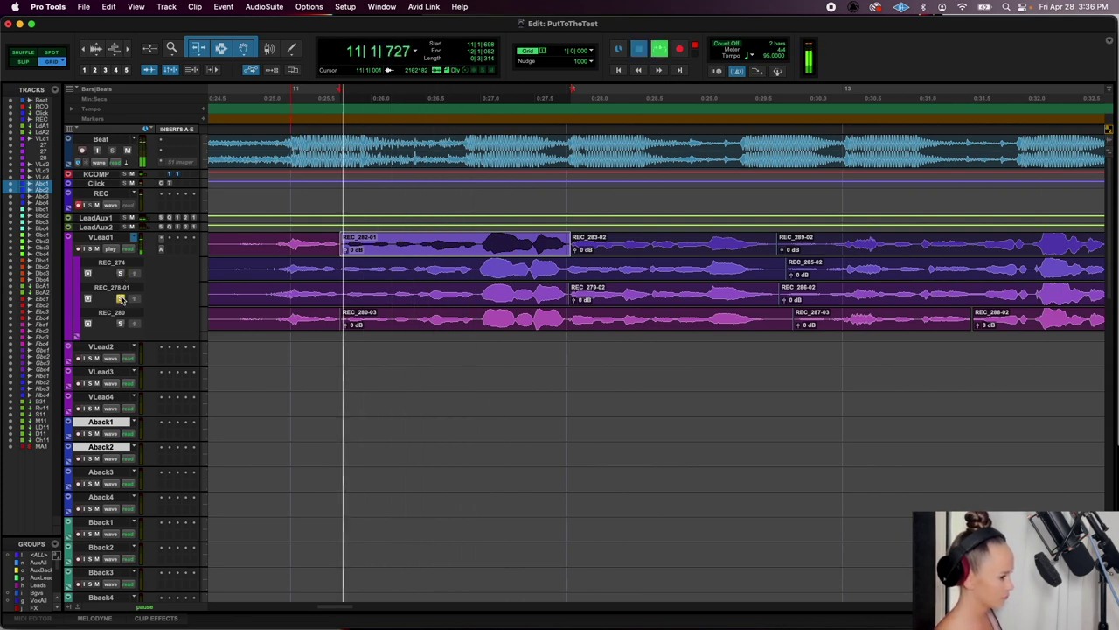
left_click(120, 324)
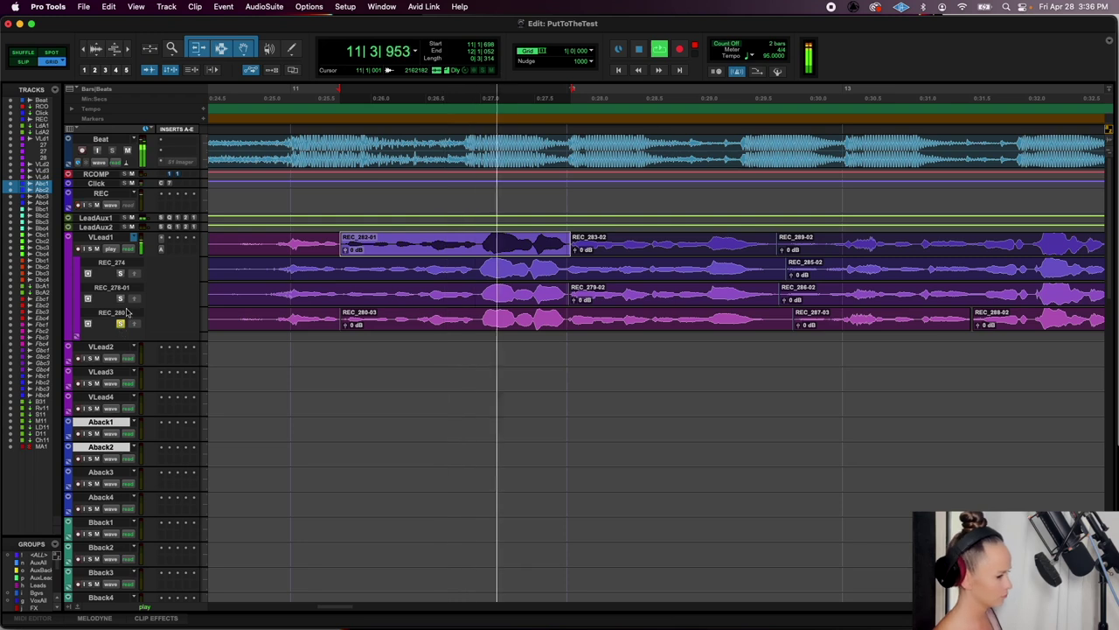
key("space")
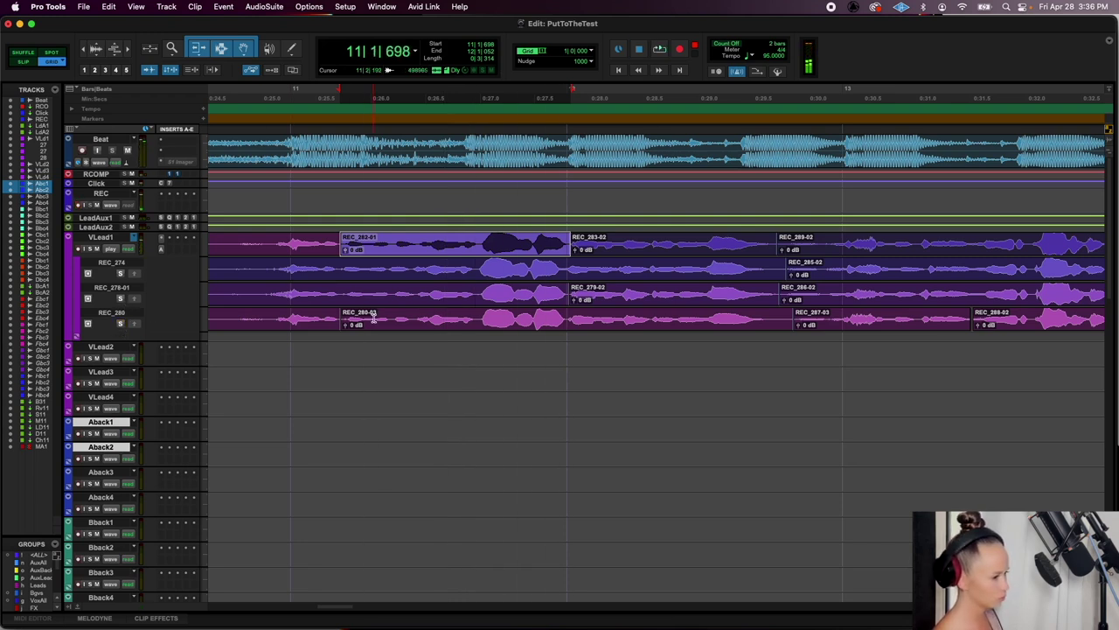
Replay the comp from 11|2|752 and crossfade the two VLead1 clips meeting at 11|1|698
left_click(414, 315)
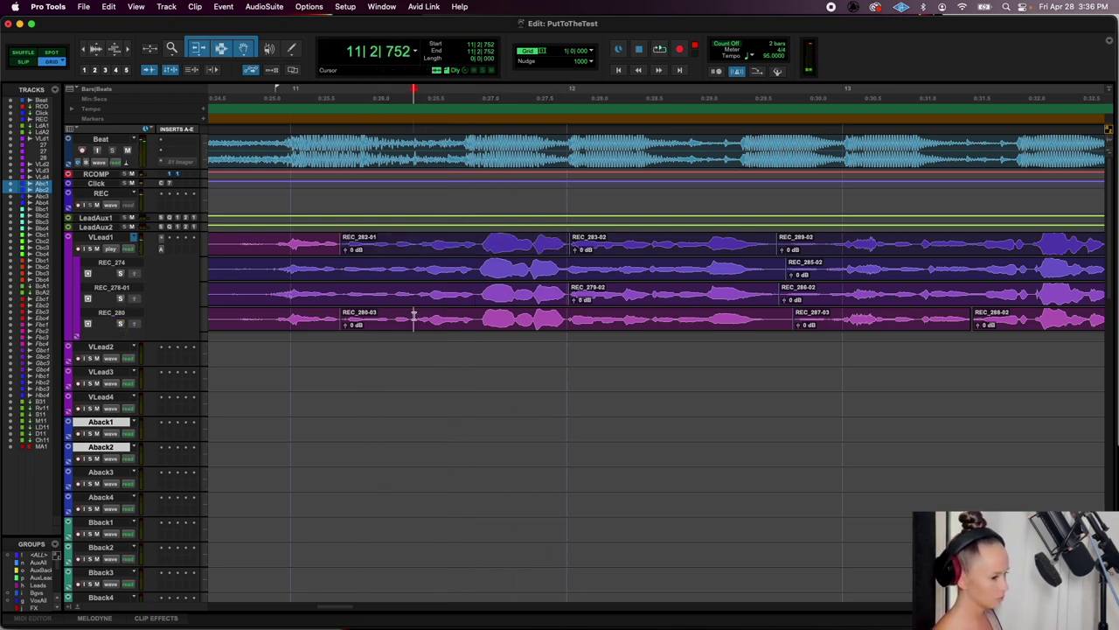
key("space")
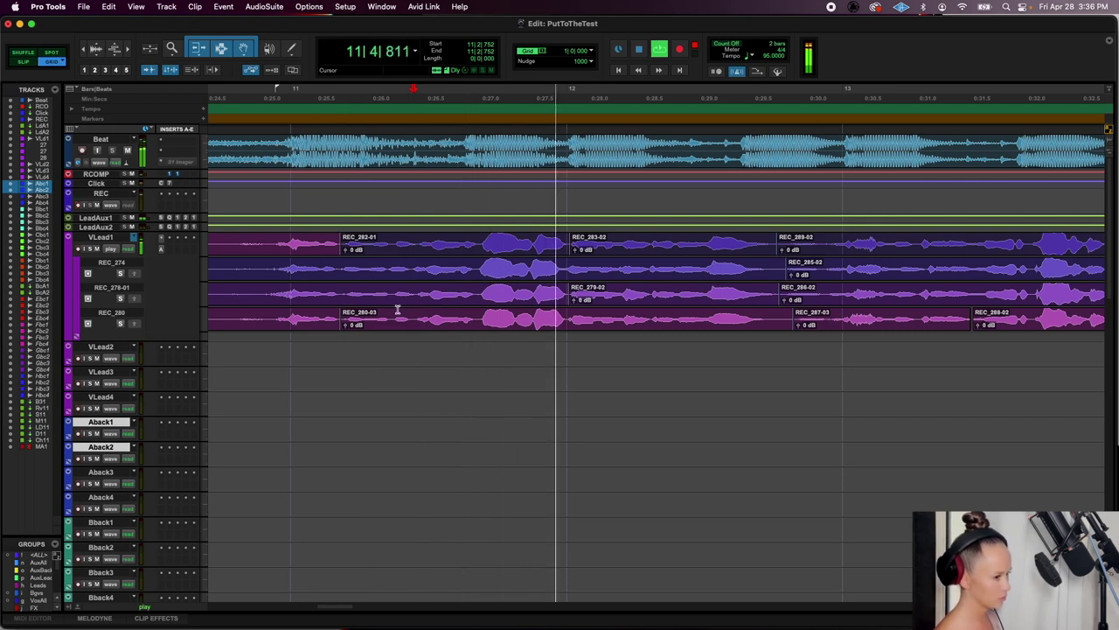
left_click(339, 246)
left_click(341, 249)
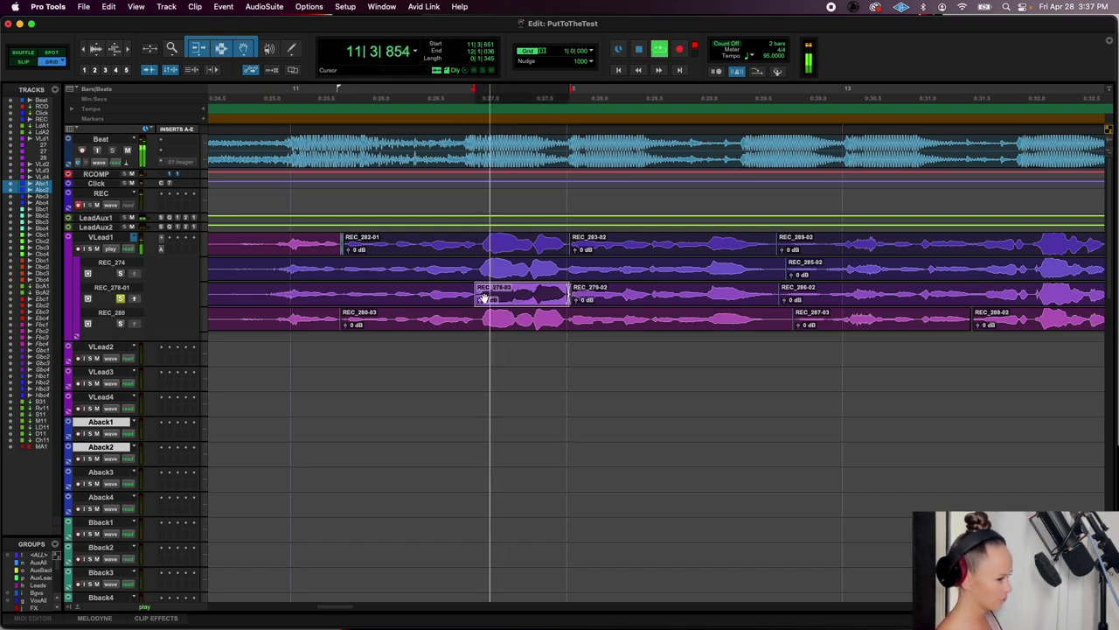
Compare the REC_278-01 and REC_280 lanes in solo on the phrase starting at 11|3|651
key("space")
left_click(120, 324)
key("space")
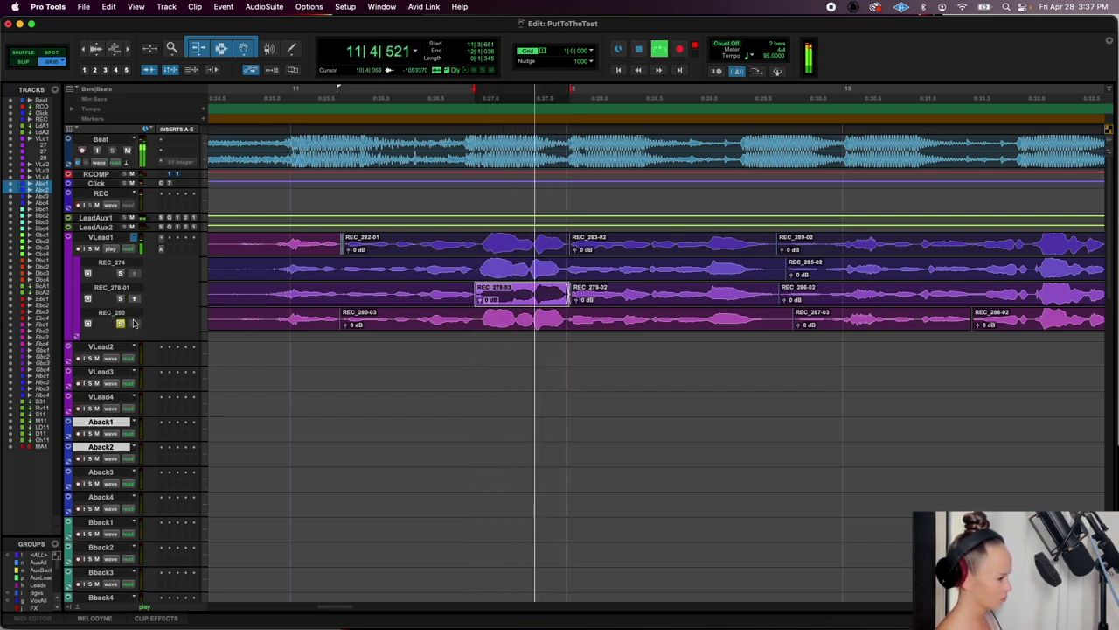
key("space")
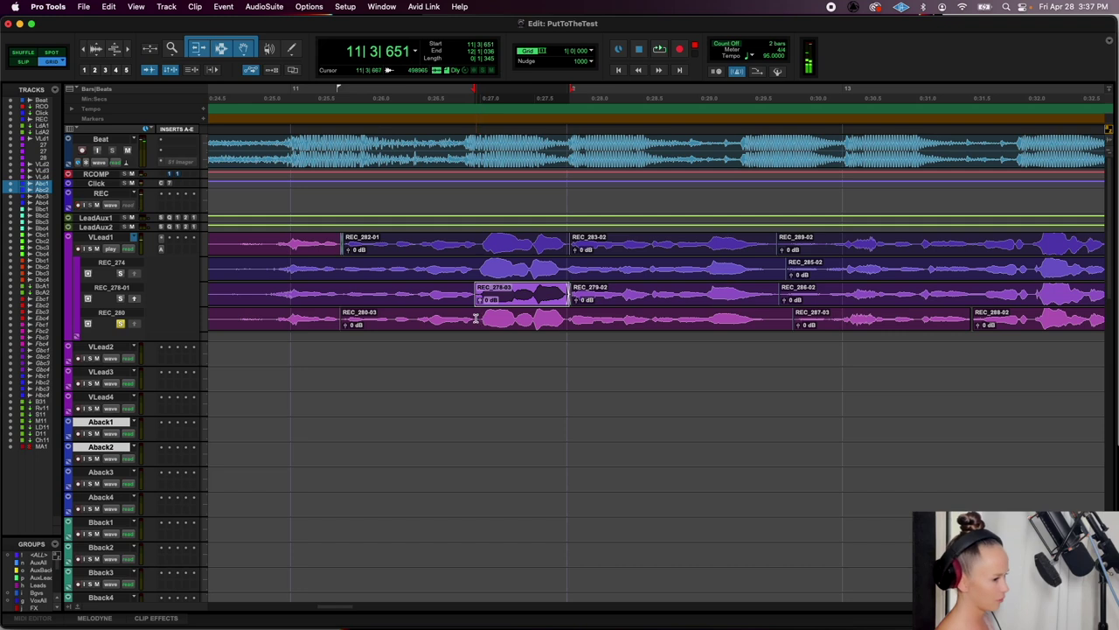
Copy the REC_280 lane's section from 11|3|659 to 12|1|020 up to VLead1 and trim its start to 11|3|716
left_click_drag(477, 319, 520, 322)
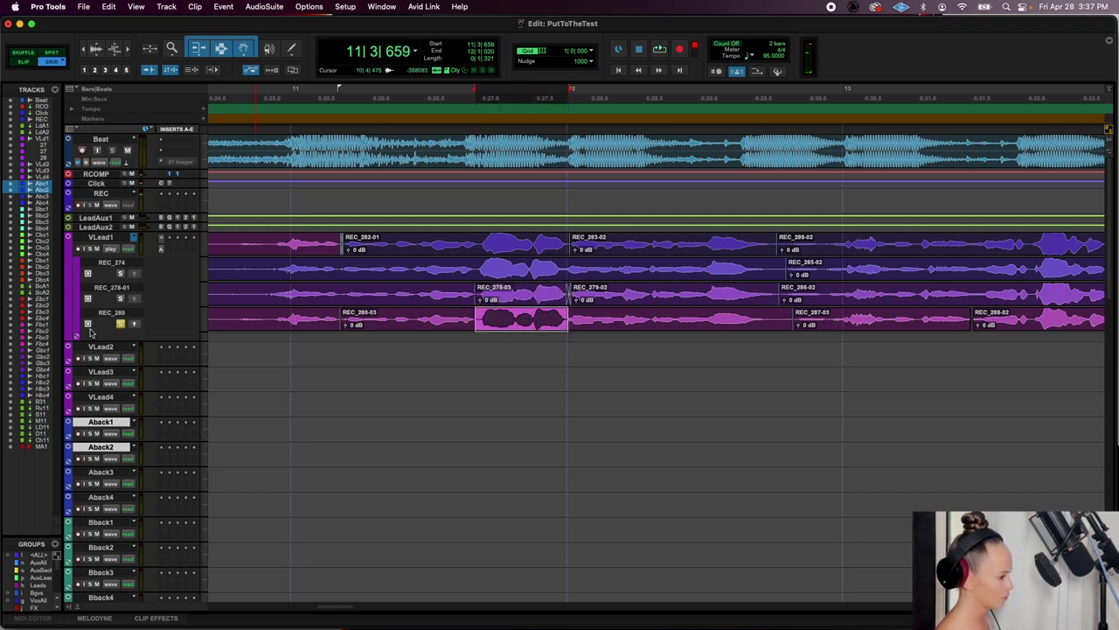
left_click(134, 325)
left_click(472, 245)
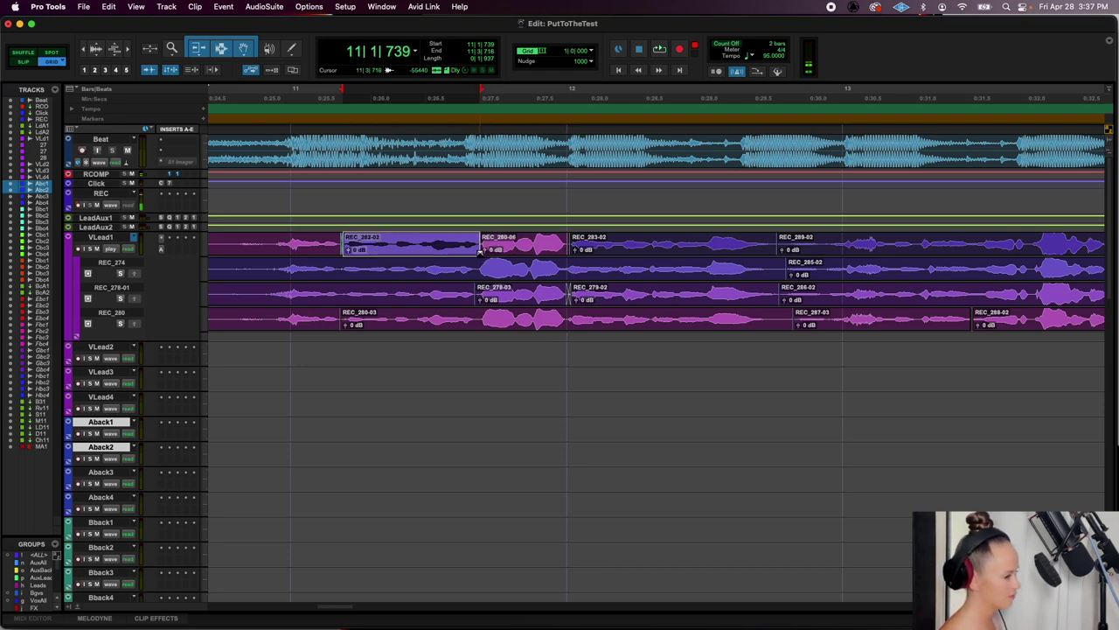
Crossfade the start of VLead1's copied REC_280 section with the preceding clip, from 11|3|680 to 11|3|711
left_click(511, 251)
key("t")
key("t")
key("t")
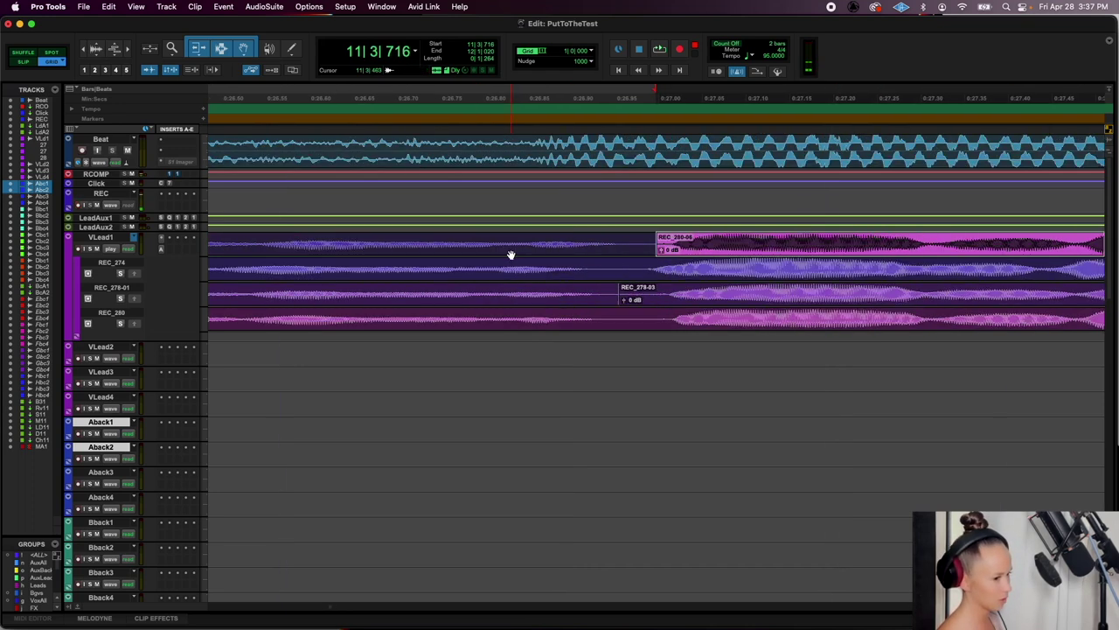
left_click_drag(660, 243, 637, 254)
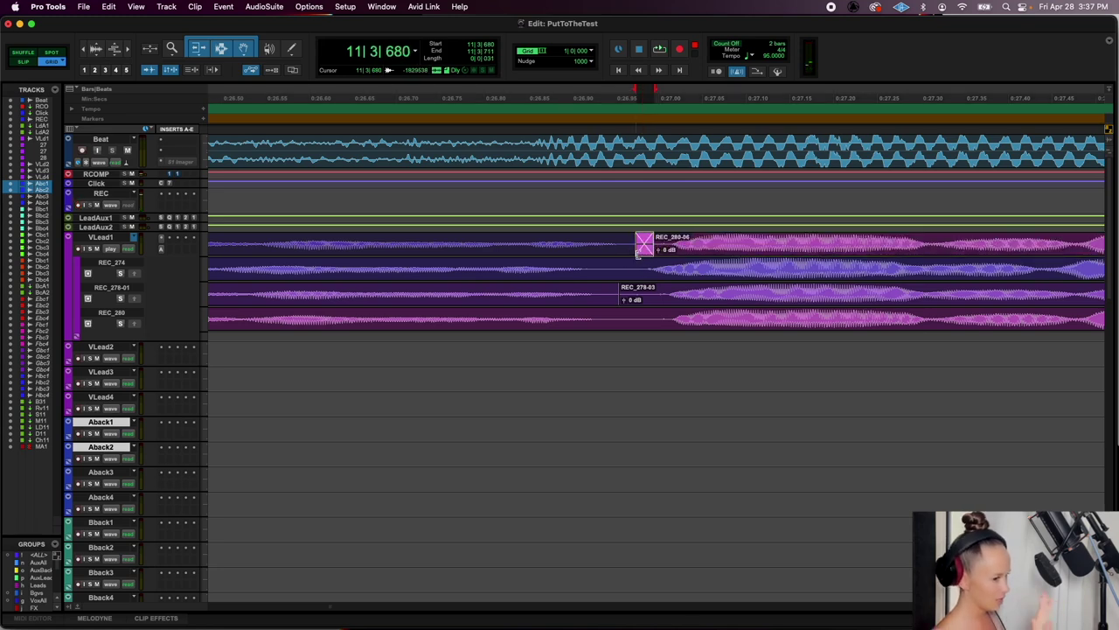
Adjust the clip boundary at bar 12 on VLead1 so the copied REC_280 section ends at 12|1|008
key("r")
key("r")
key("r")
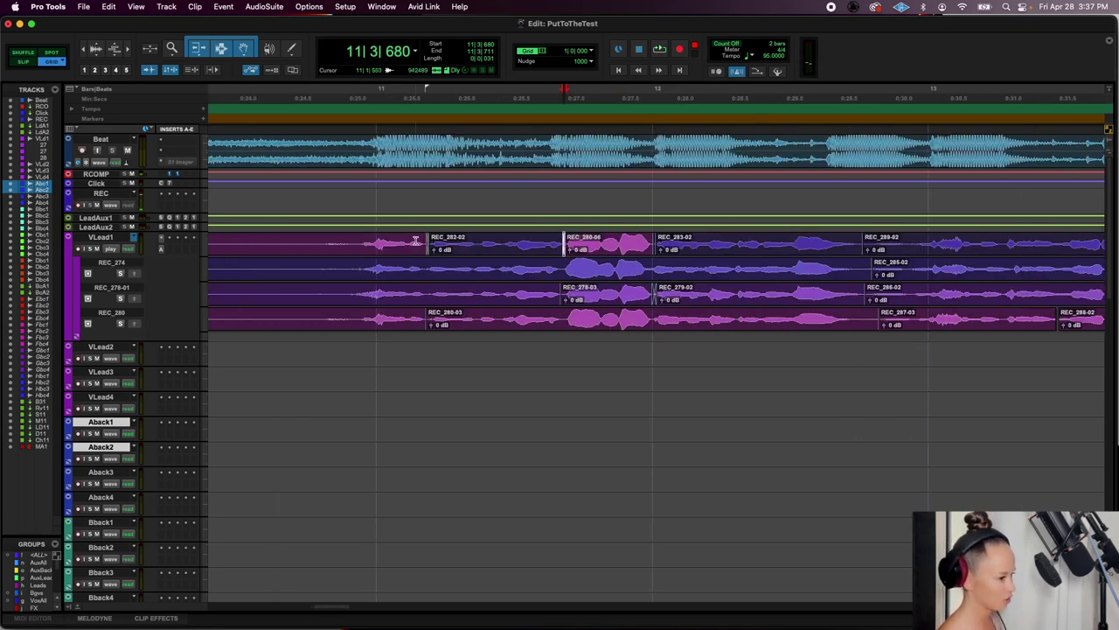
left_click(662, 243)
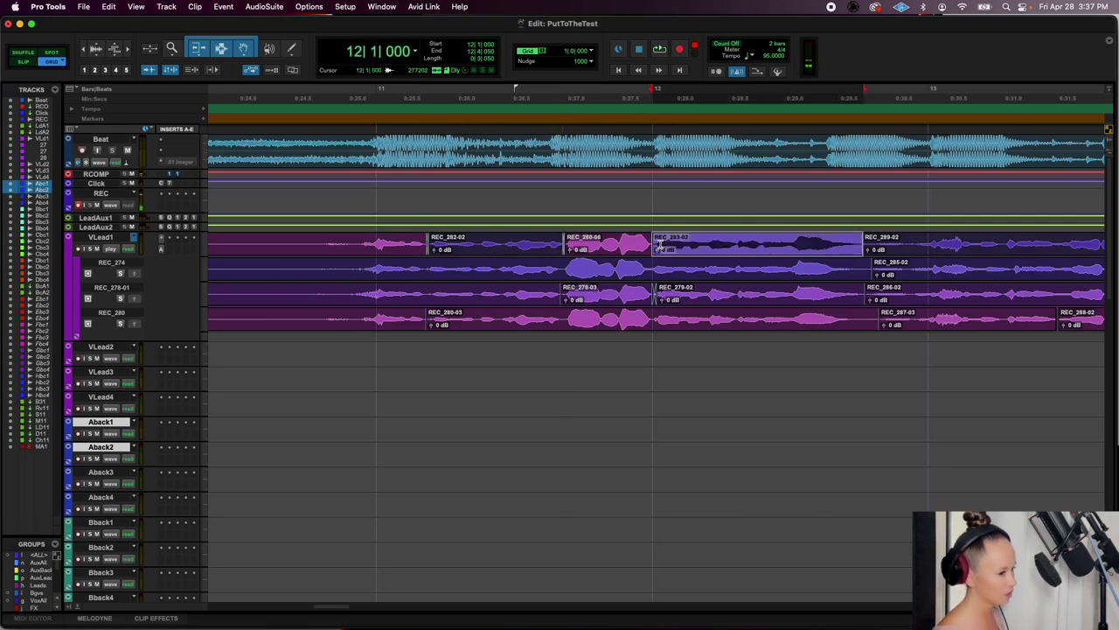
key("t")
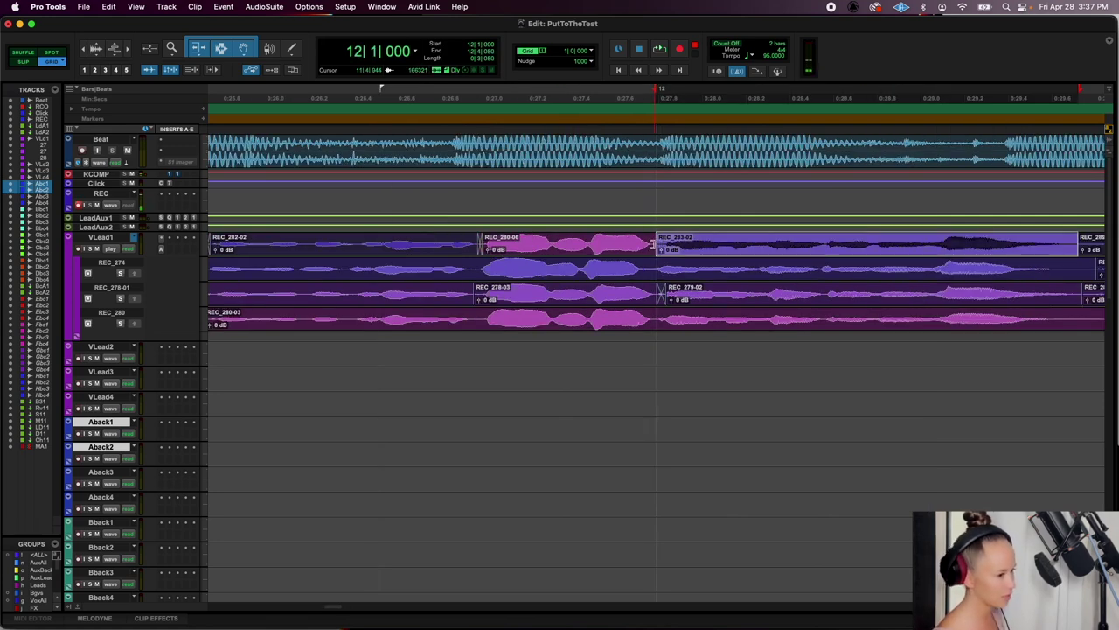
left_click(653, 245)
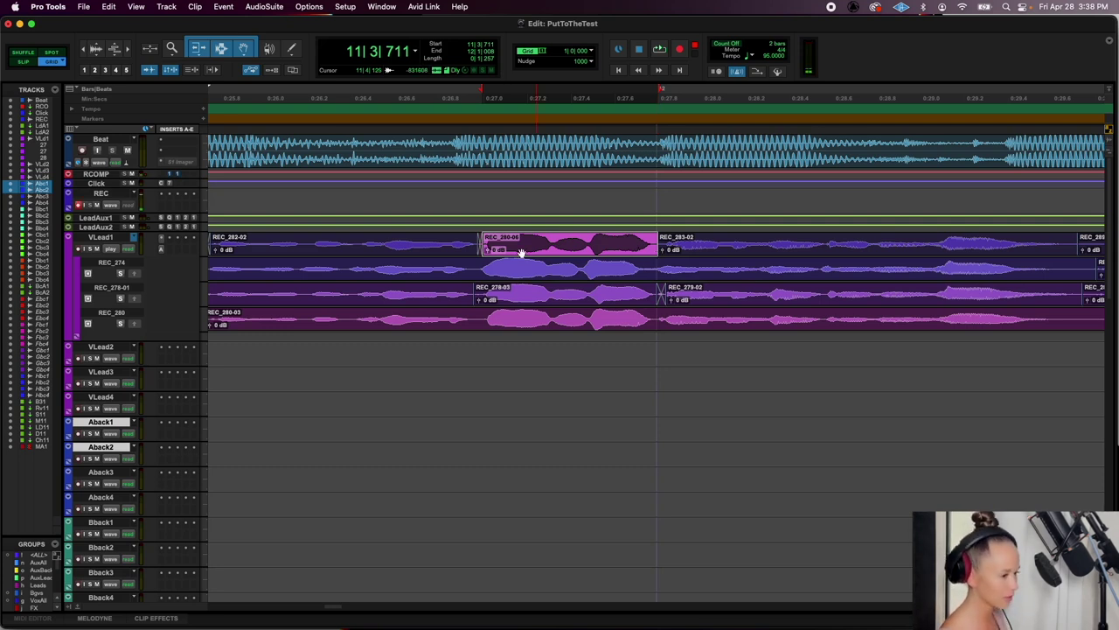
scroll(473, 249, "right", 5)
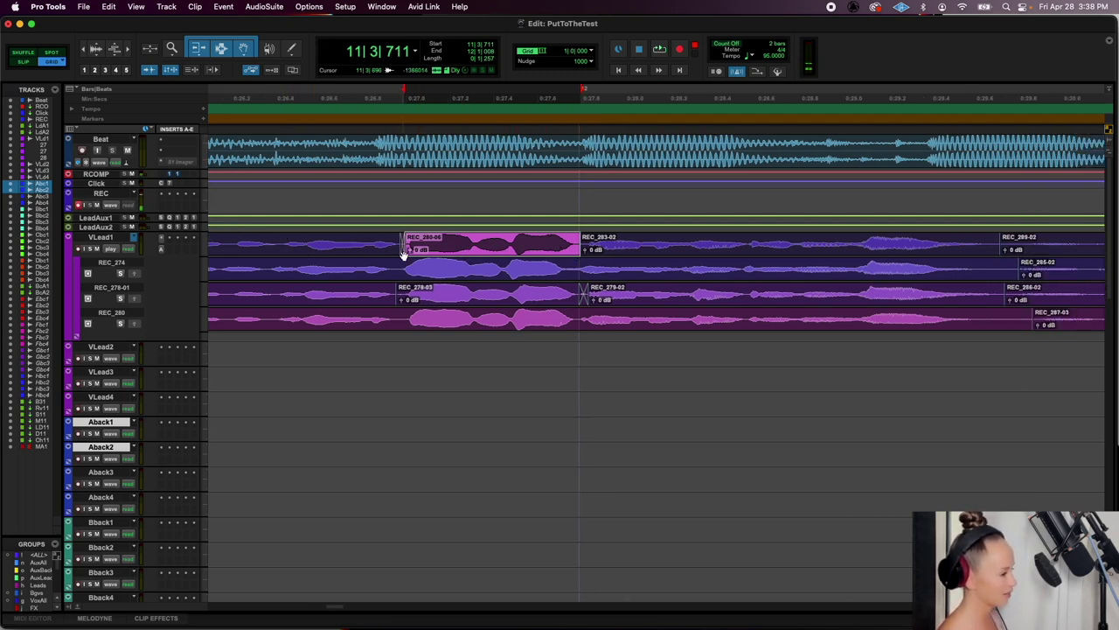
Crossfade the VLead1 clip boundary at bar 12 and play back the transition from 11|2|590
left_click(274, 239)
key("space")
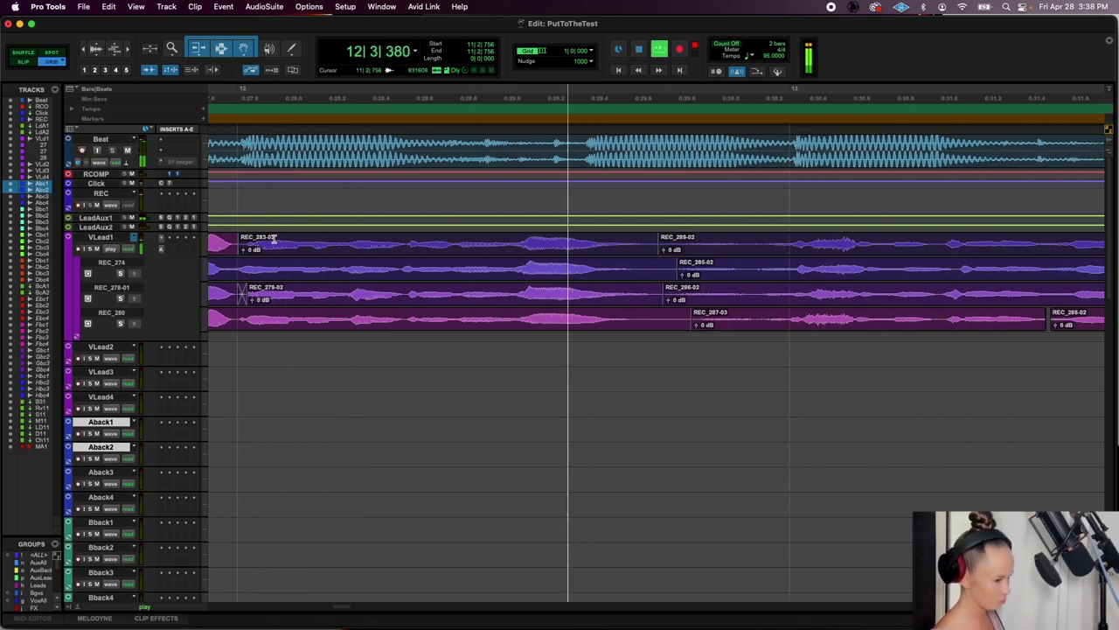
left_click(494, 246)
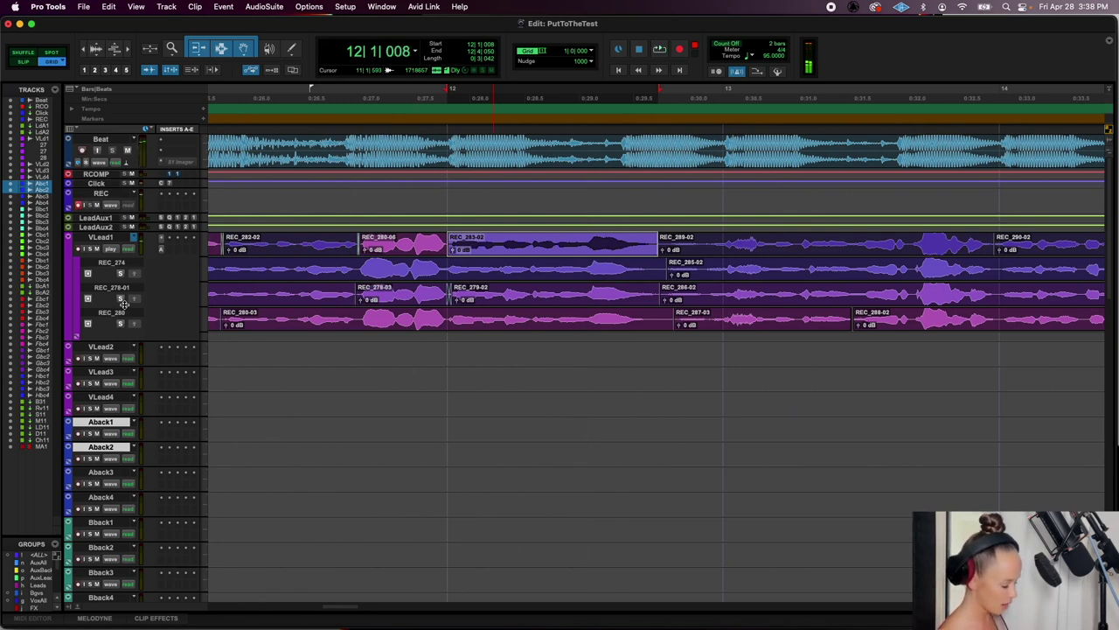
key("ctrl+super+space")
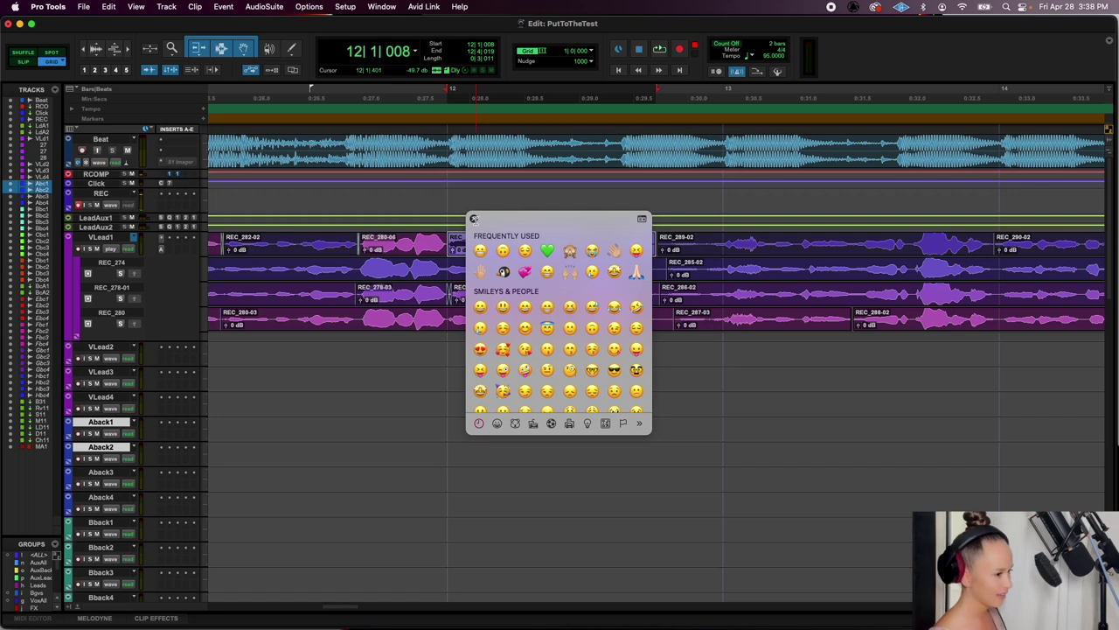
left_click(473, 218)
left_click(281, 238)
key("space")
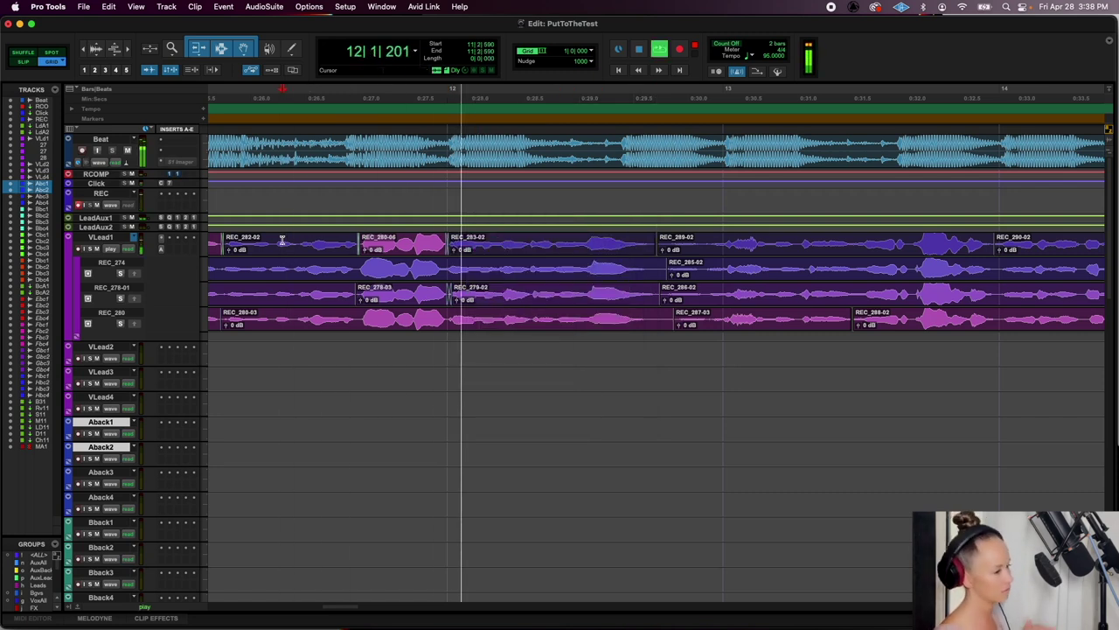
key("space")
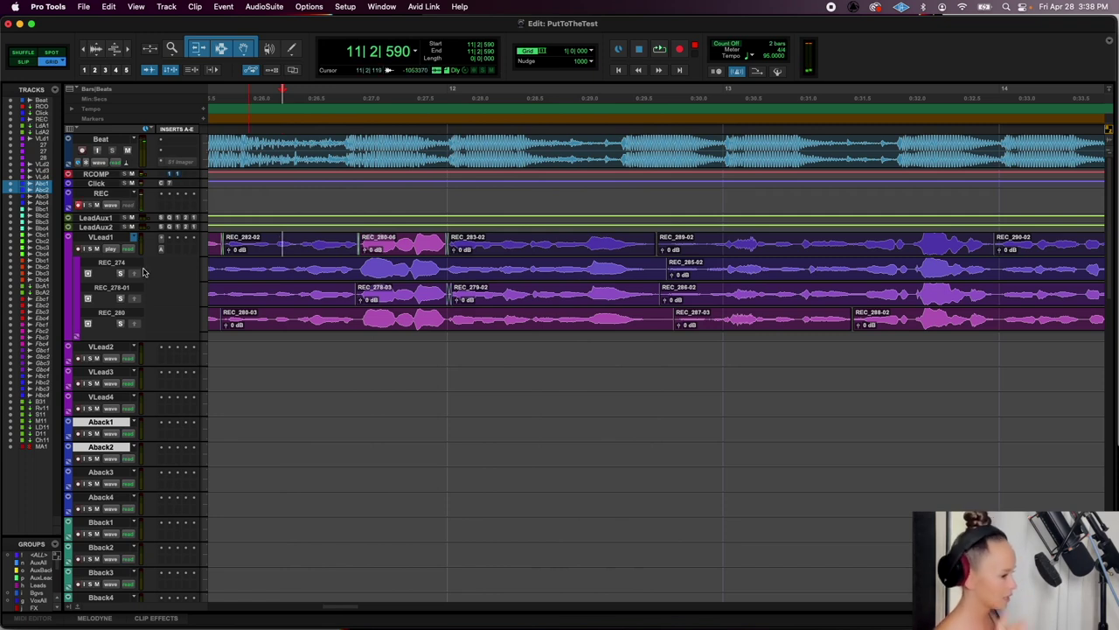
Compare the REC_274, REC_278-01 and REC_280 lanes in solo against VLead1 on the phrase leading through bar 12
key("space")
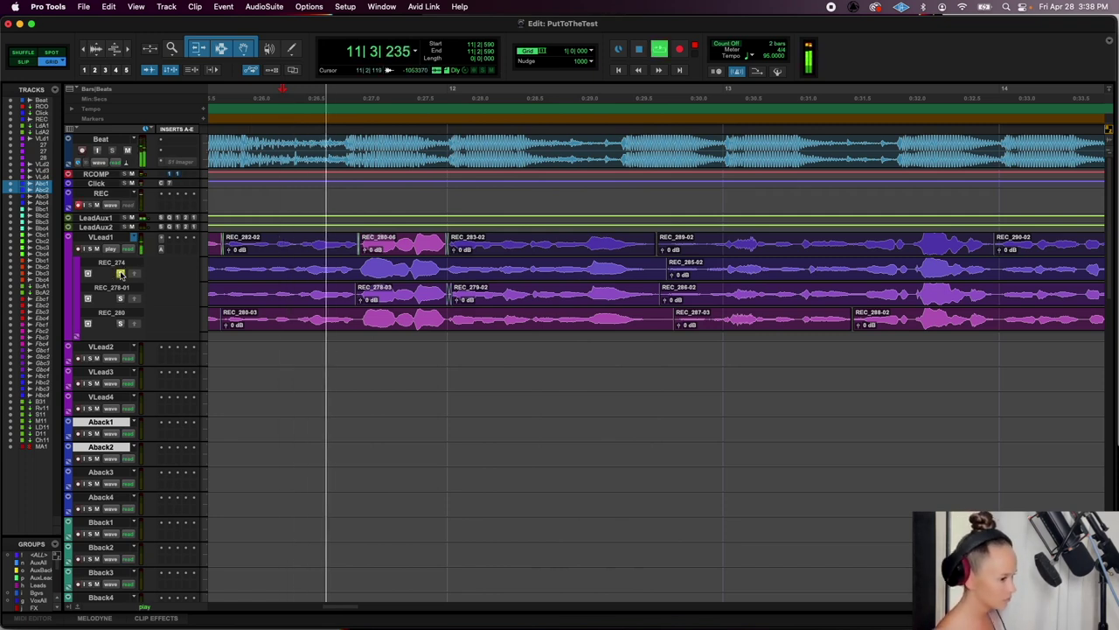
key("space")
left_click(120, 299)
key("space")
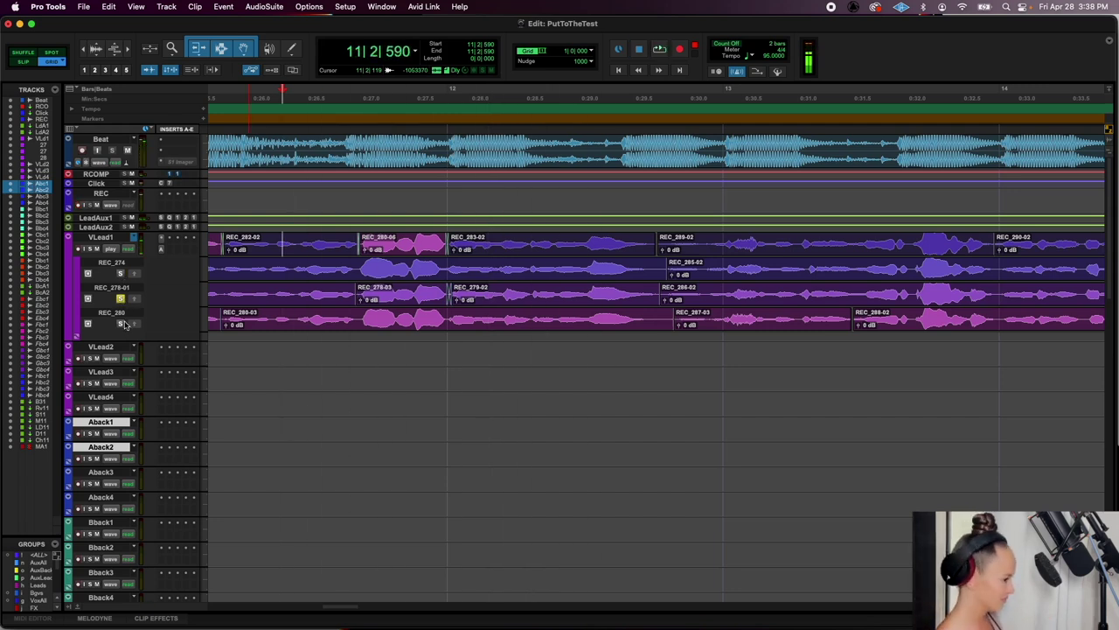
key("space")
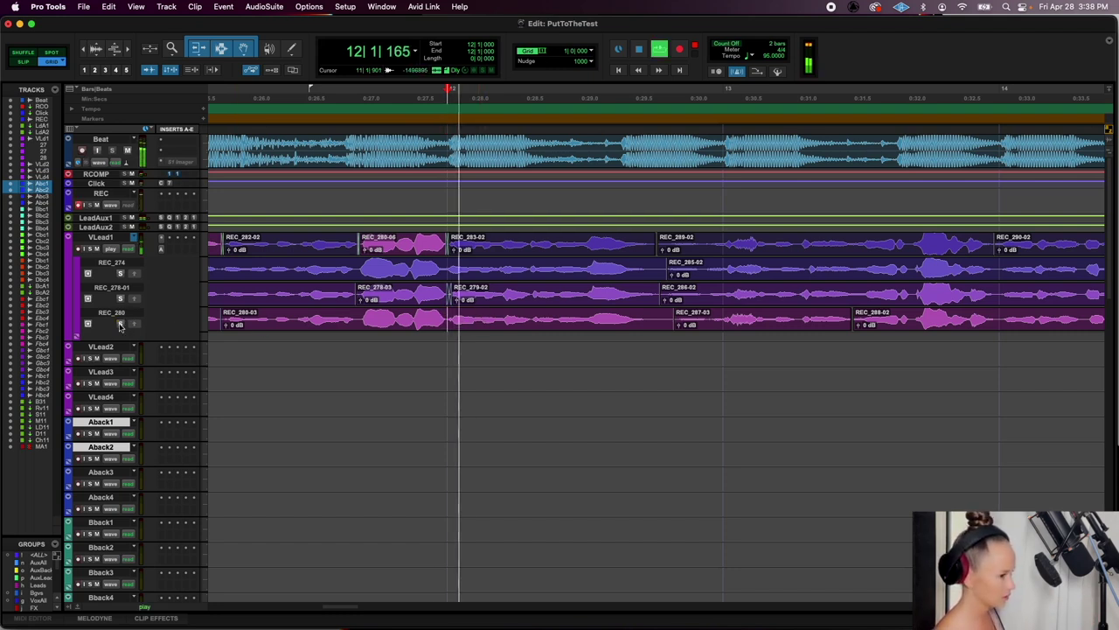
key("space")
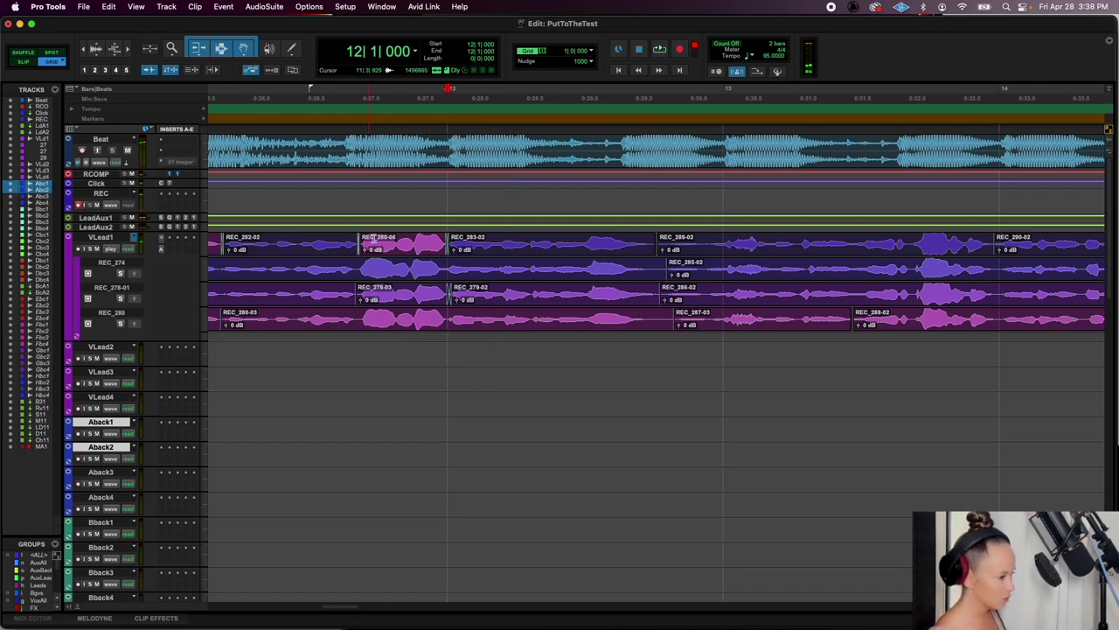
key("space")
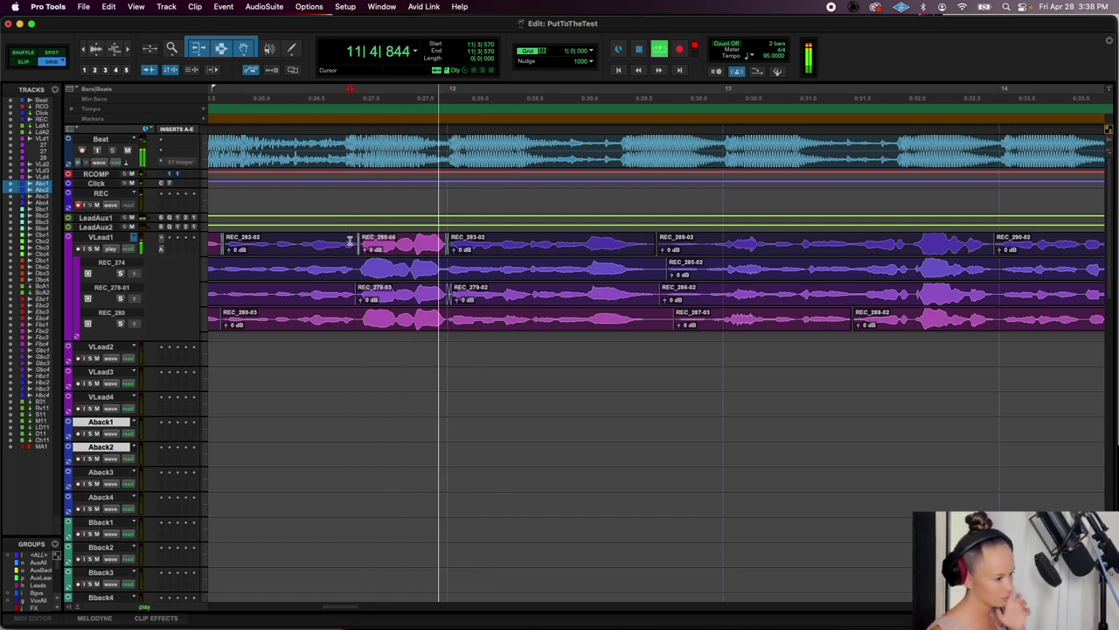
left_click(120, 324)
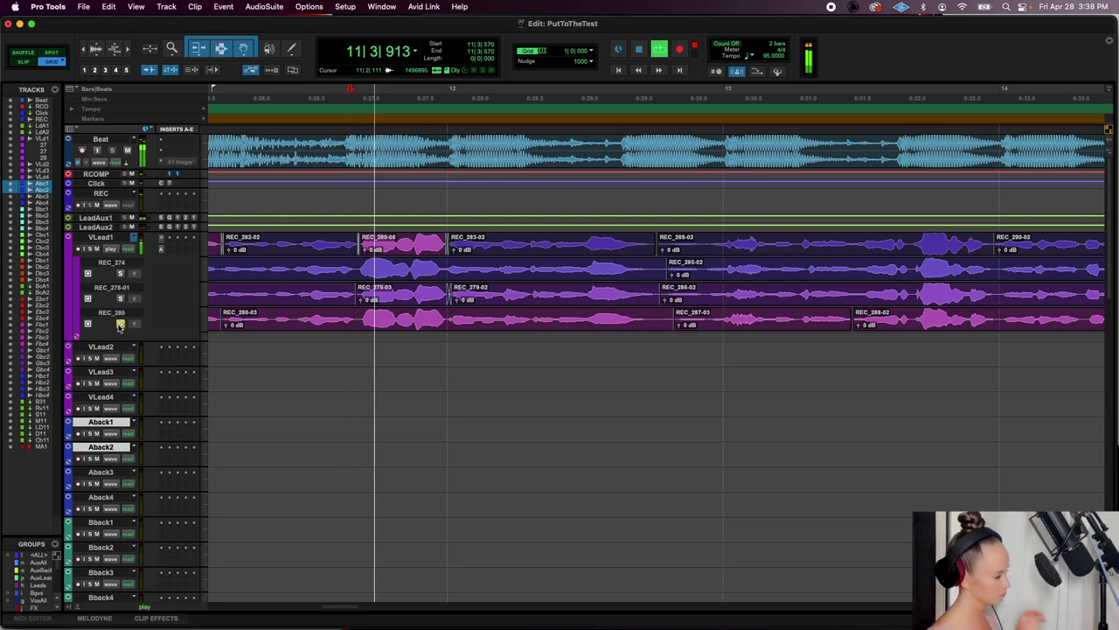
key("space")
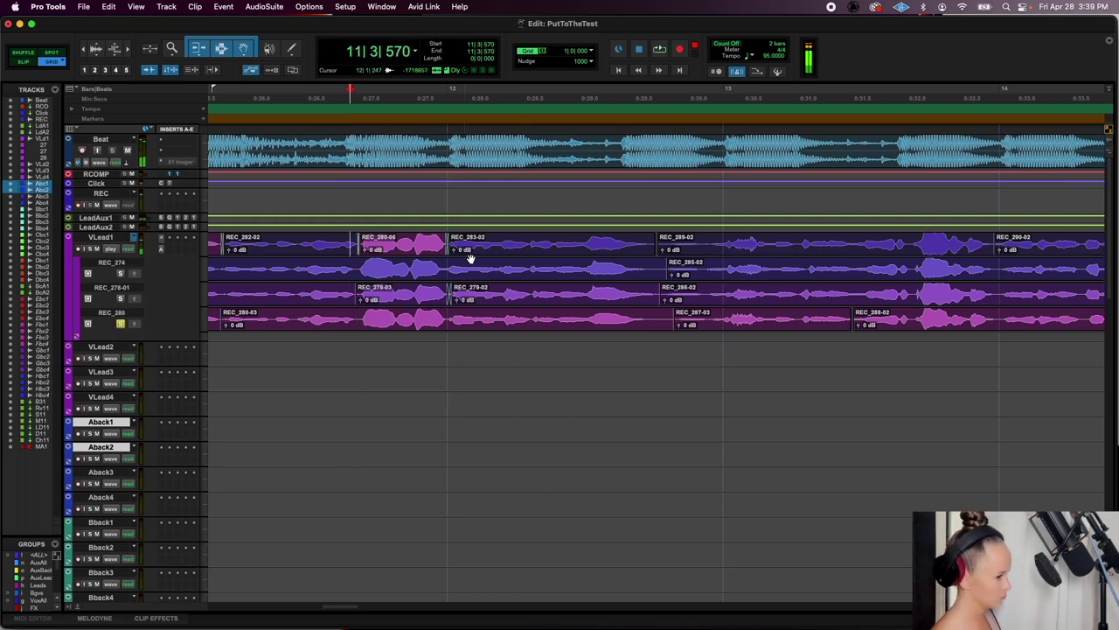
Split VLead1's clip in bar 12 at 12|2|179 with a crossfade over the cut, and set the first part's gain to -1.8 dB
left_click(473, 253)
key("super+bracketright")
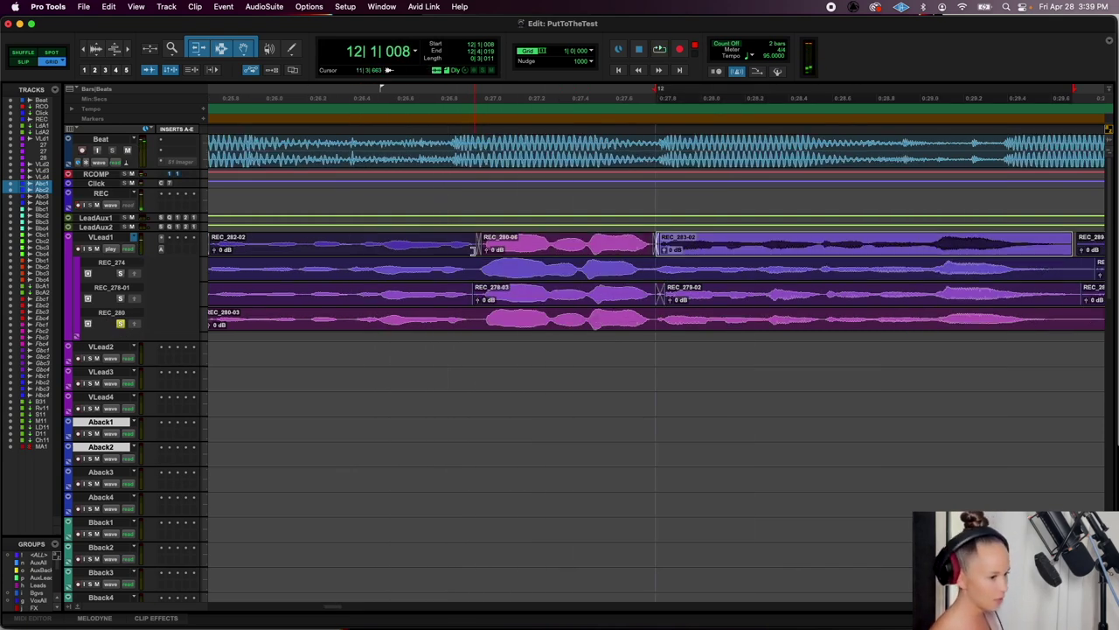
left_click(819, 243)
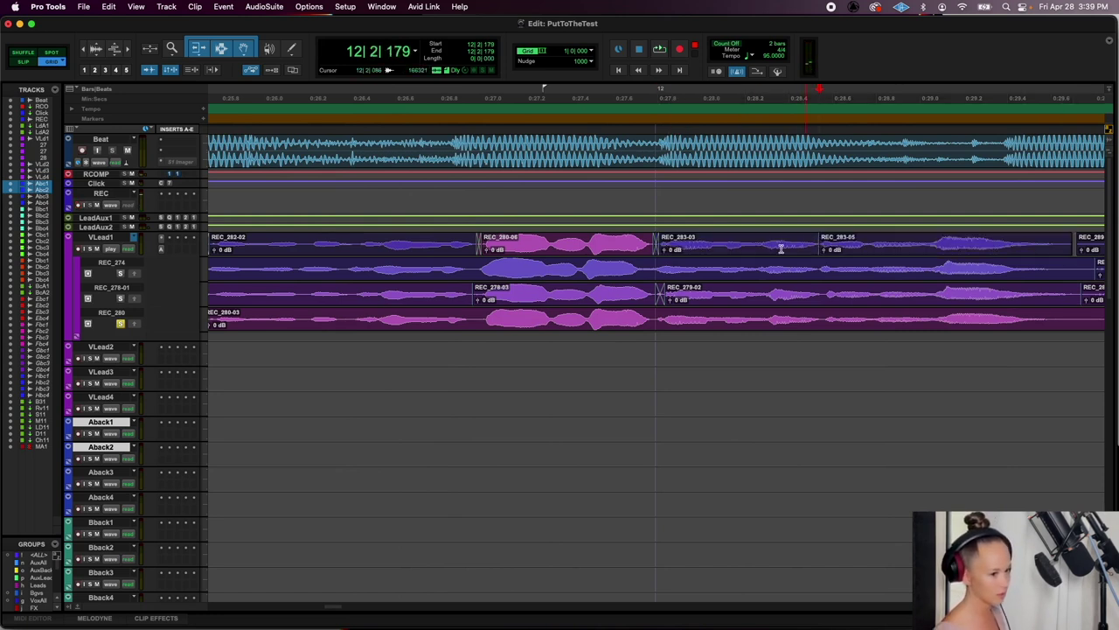
left_click(667, 251)
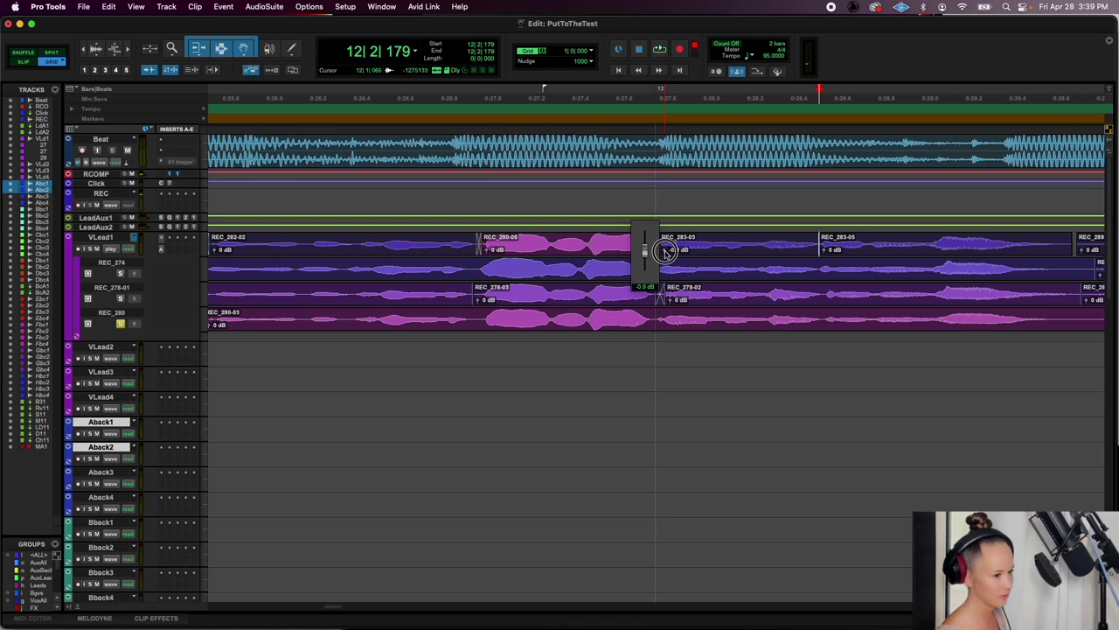
left_click_drag(665, 254, 667, 254)
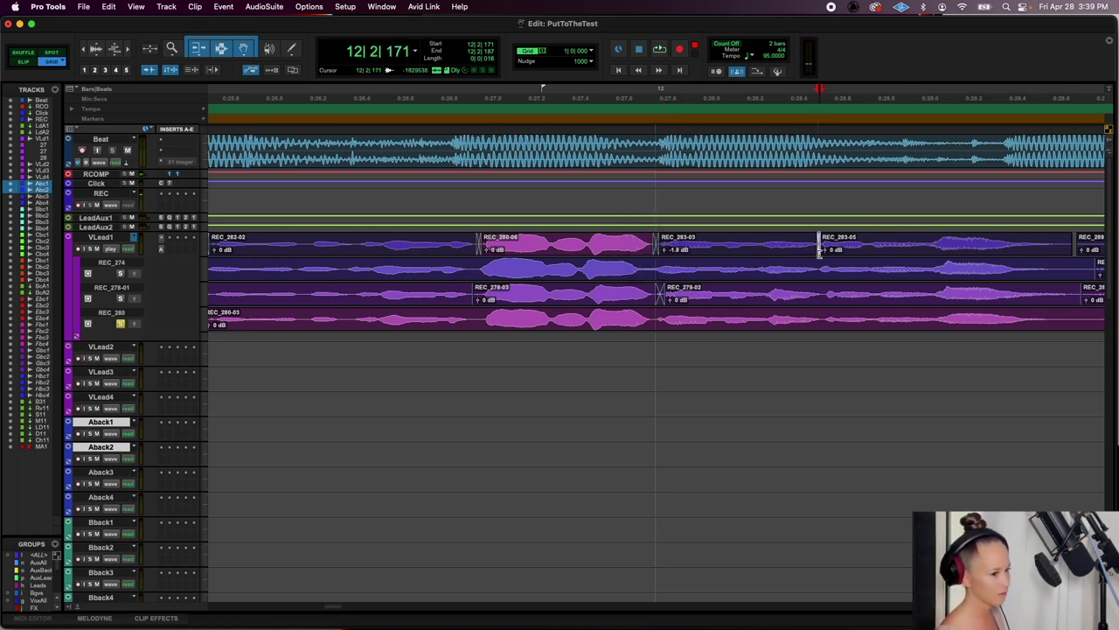
Play the VLead1 comp and try a clip gain of -5.6 dB on the copied REC_280 section before bar 12
key("r")
key("r")
key("r")
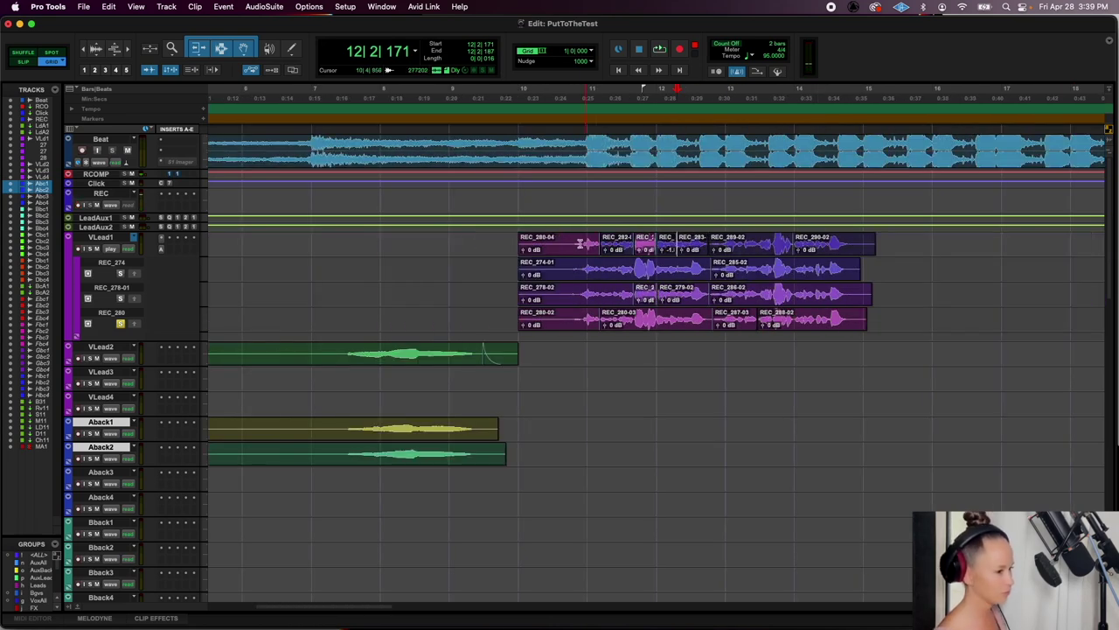
key("space")
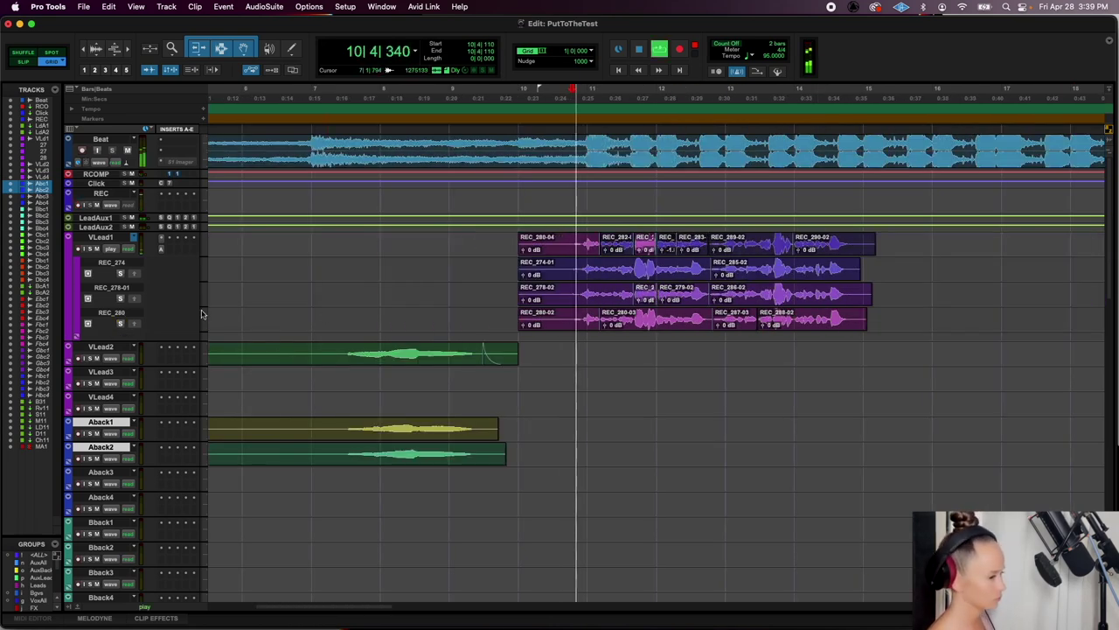
key("t")
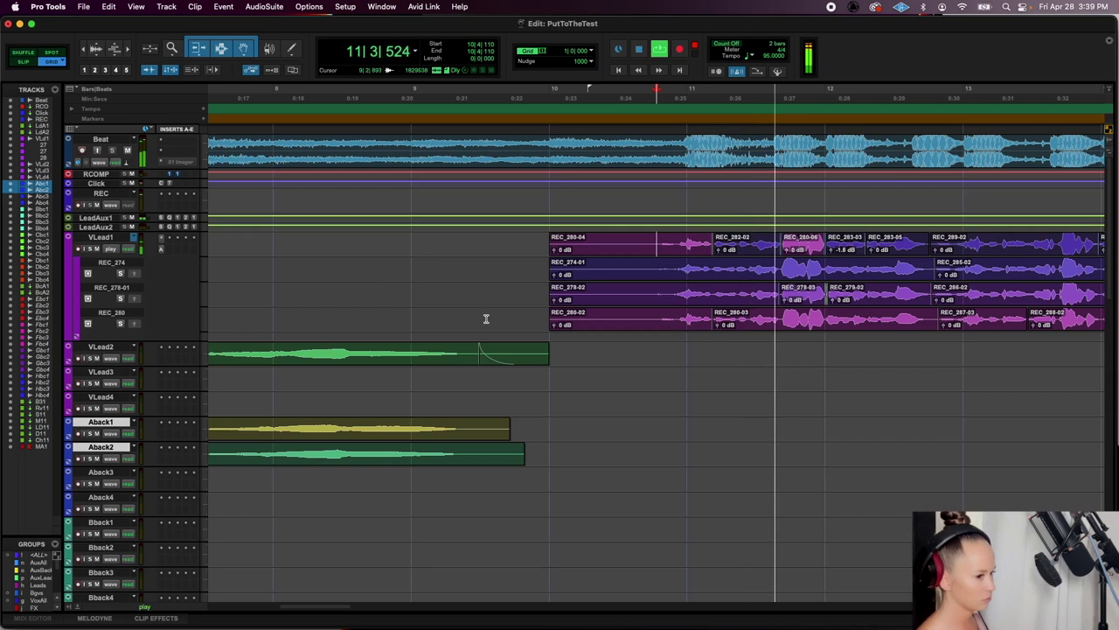
scroll(490, 289, "right", 6)
left_click_drag(520, 250, 521, 253)
key("space")
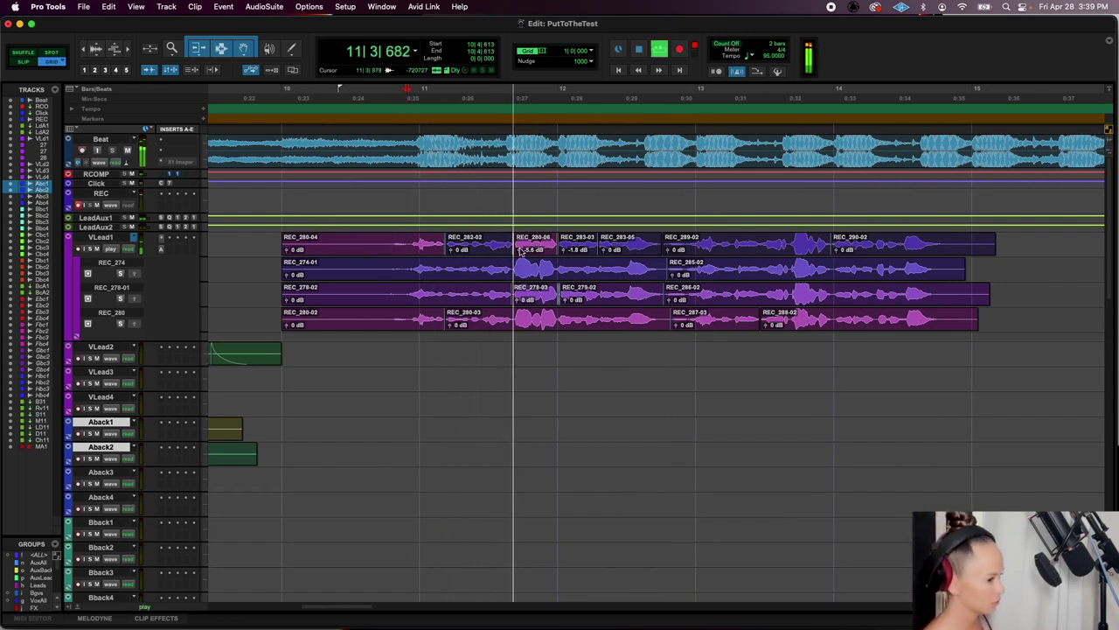
Set the clip gain of VLead1's REC_280 section before bar 12 to -2.8 dB and play it back from bar 11
left_click_drag(521, 250, 519, 251)
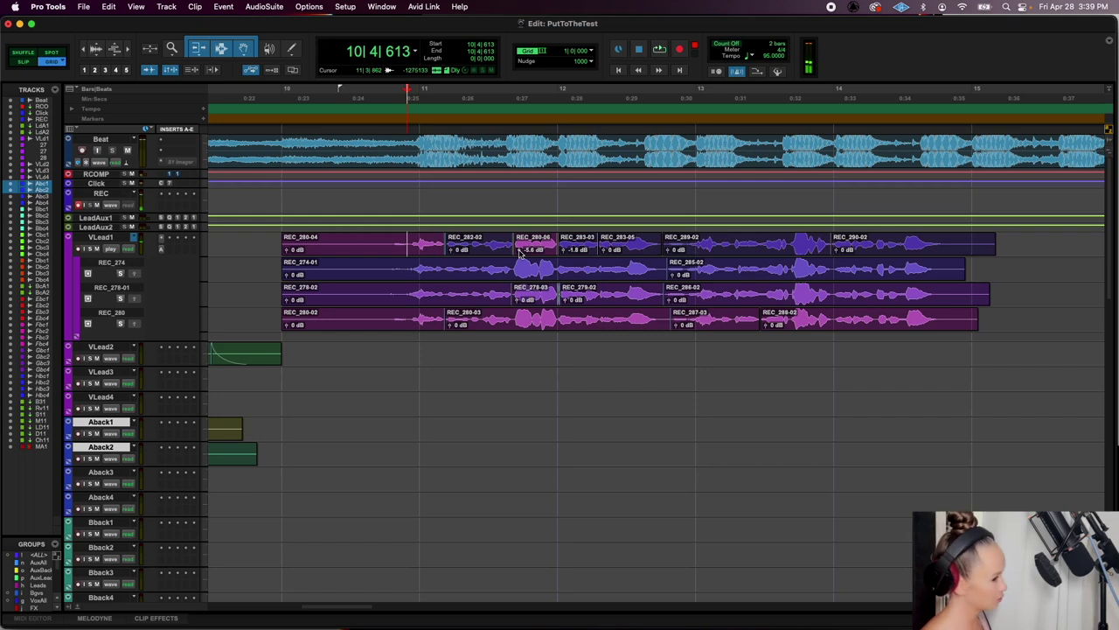
left_click(520, 252)
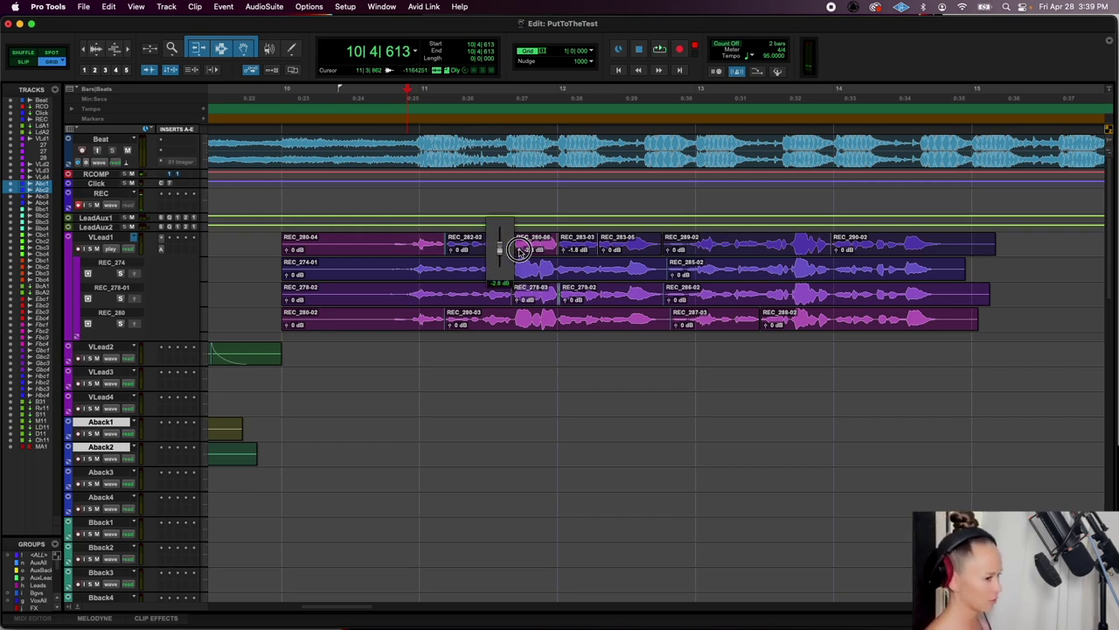
left_click_drag(520, 251, 519, 251)
key("space")
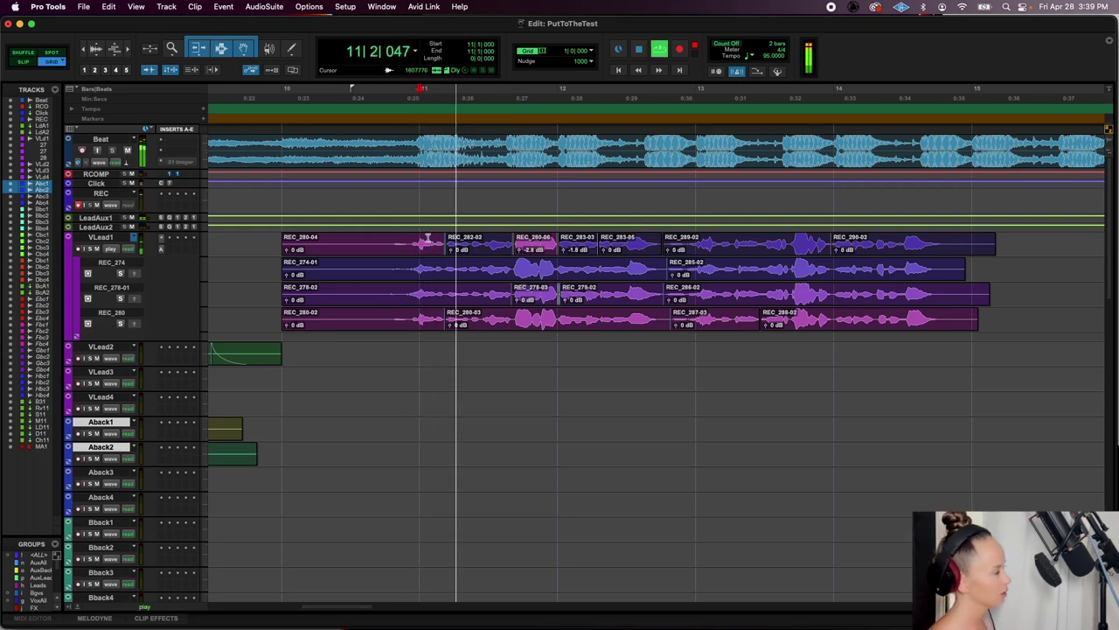
key("space")
Replace the crossfade at the start of VLead1's copied REC_280 section with one from 11|3|659 to 11|3|688, using enlarged waveforms
left_click(533, 253)
key("t")
key("t")
key("t")
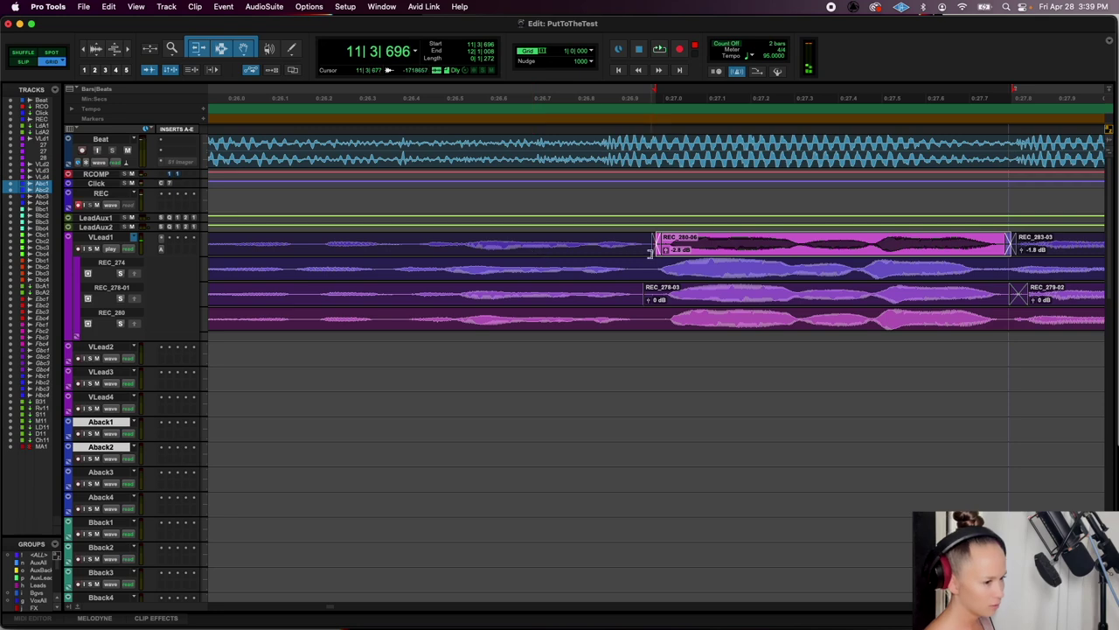
left_click(654, 253)
left_click(671, 251)
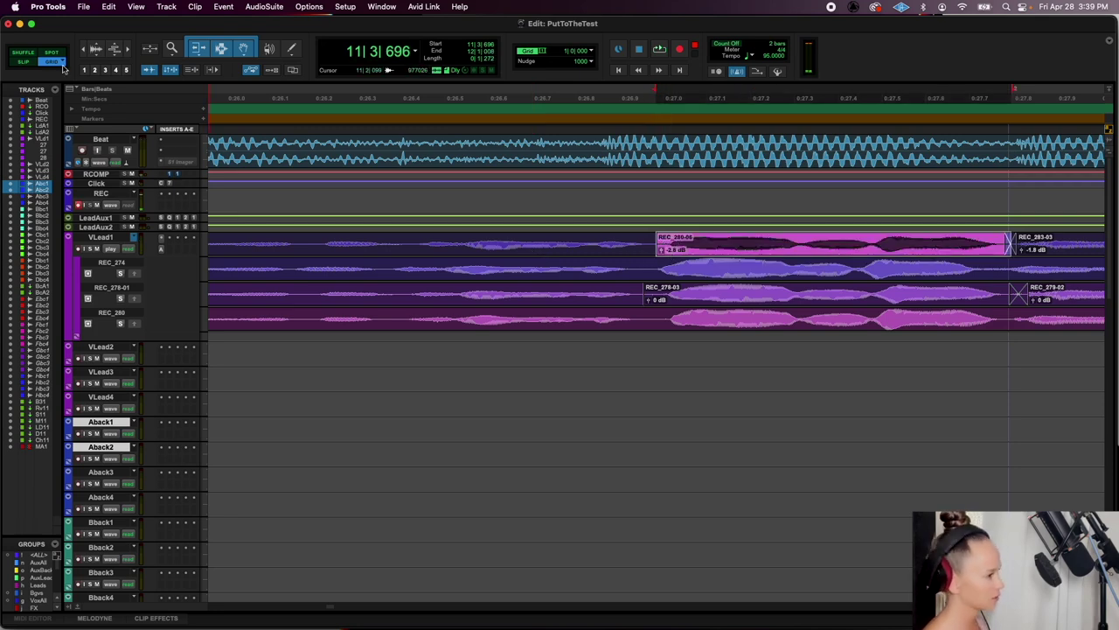
left_click(97, 49)
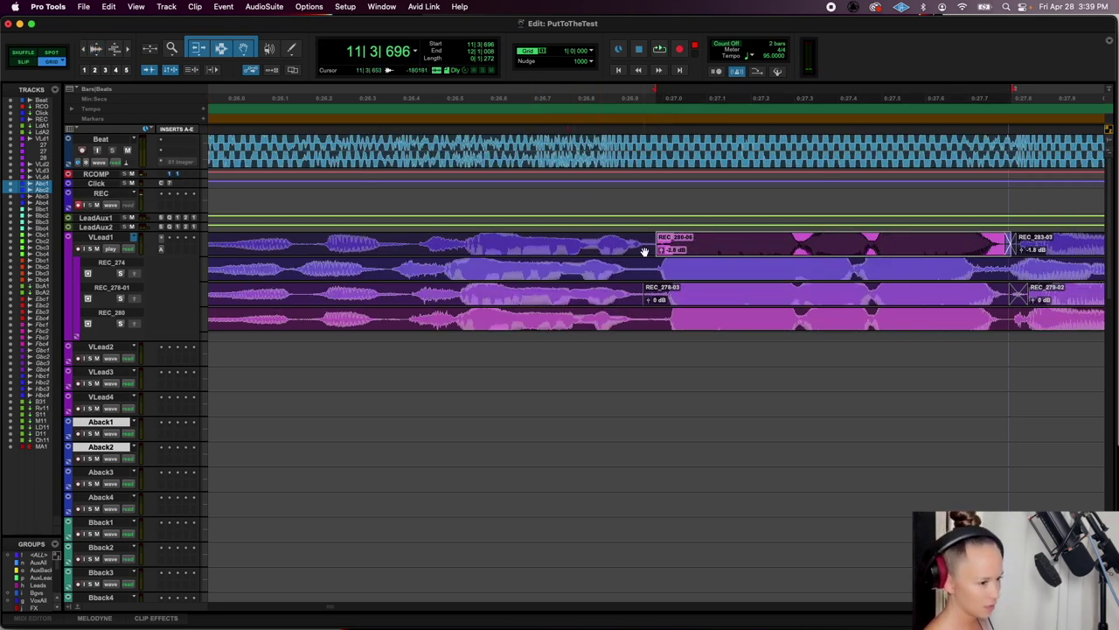
left_click_drag(661, 249, 649, 247)
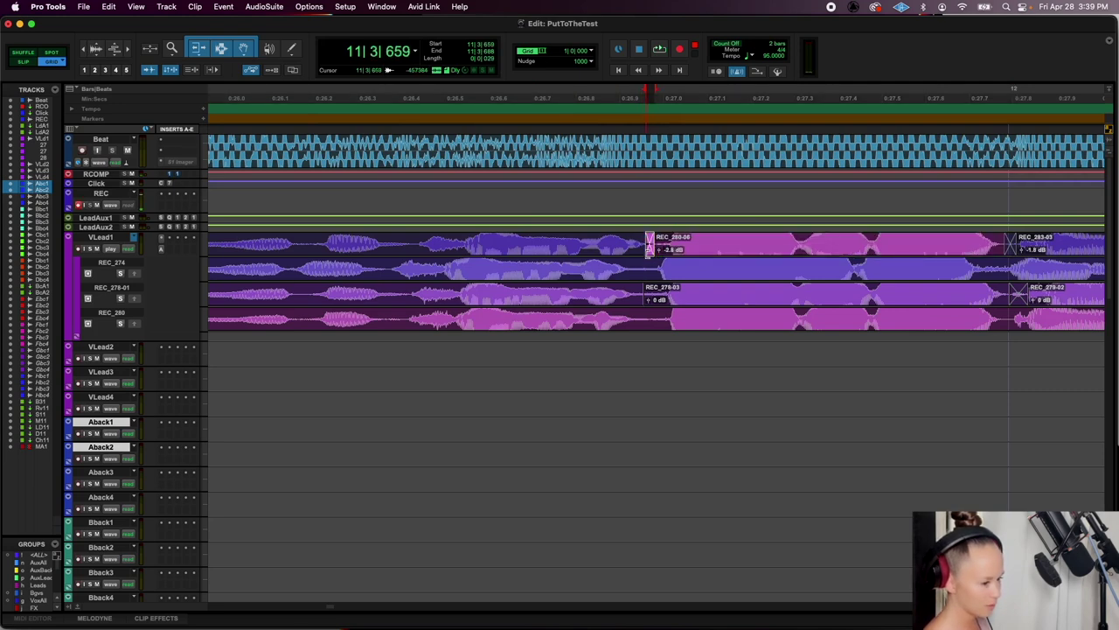
Play the VLead1 comp from 11|2|598 to check the new crossfade
key("r")
key("r")
left_click(580, 241)
key("space")
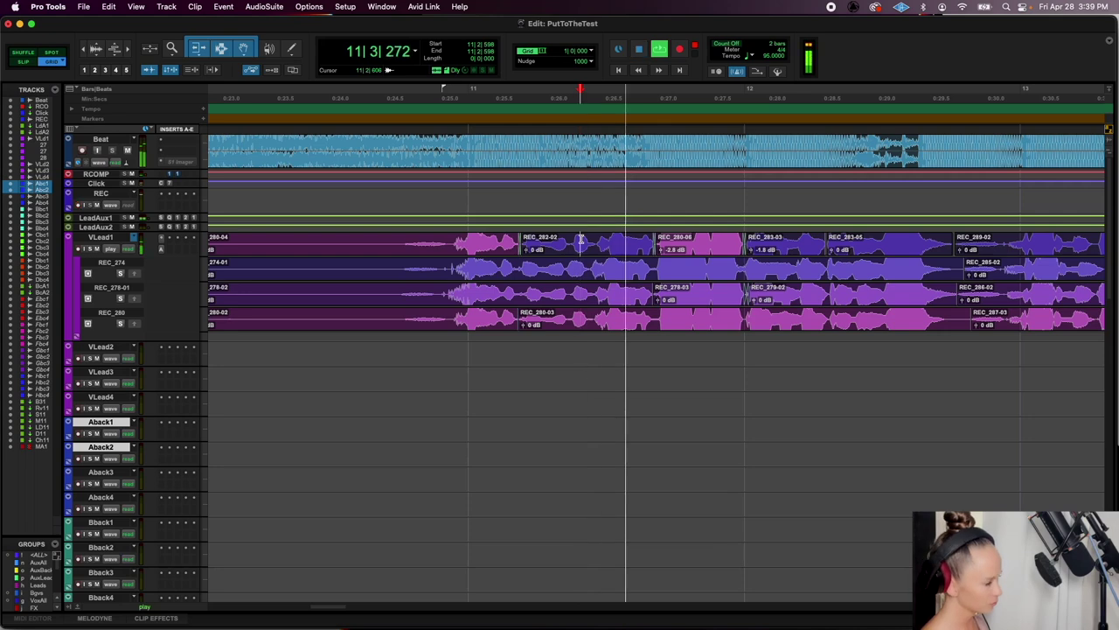
Adjust the VLead1 clip boundary just before bar 13 so the following clip starts at 12|4|776
key("r")
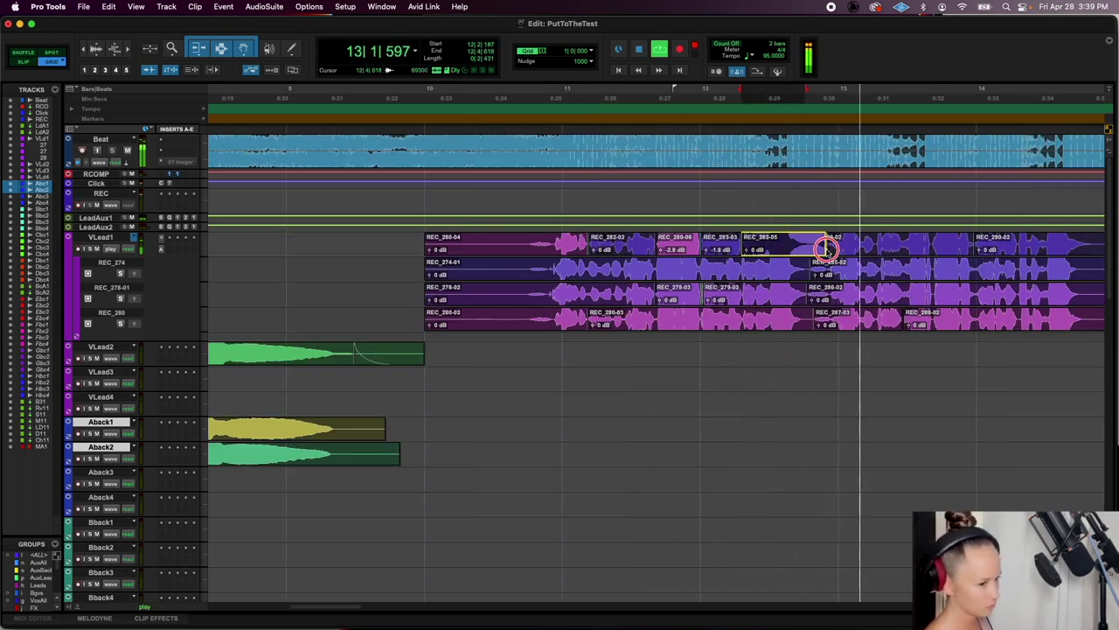
left_click(824, 248)
left_click(835, 251)
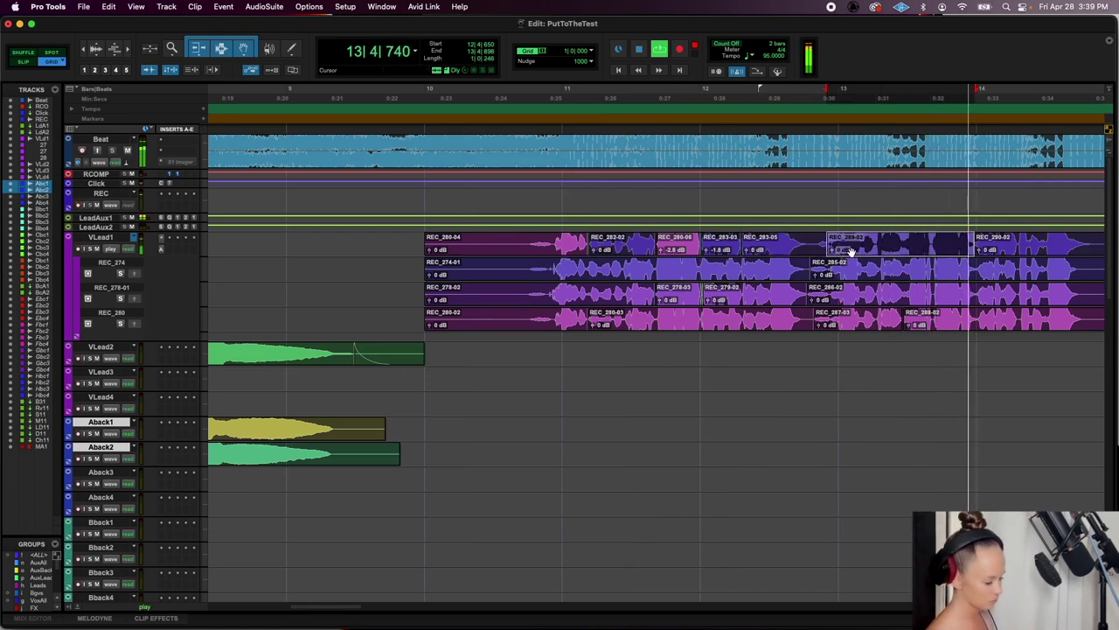
key("t")
key("t")
key("space")
left_click_drag(649, 249, 680, 253)
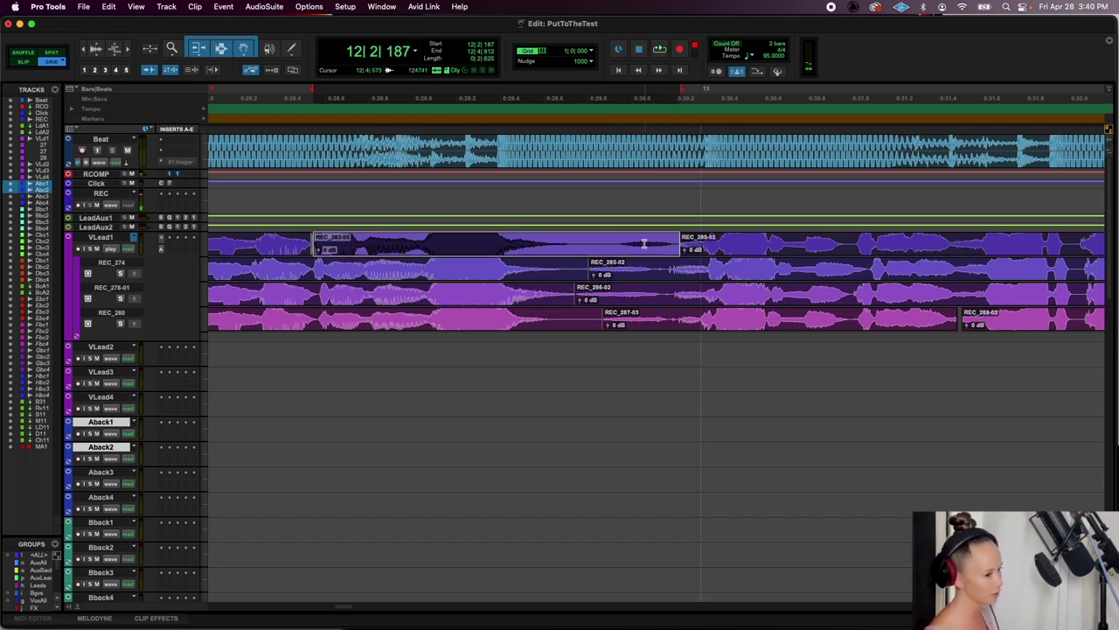
left_click_drag(681, 254, 674, 247)
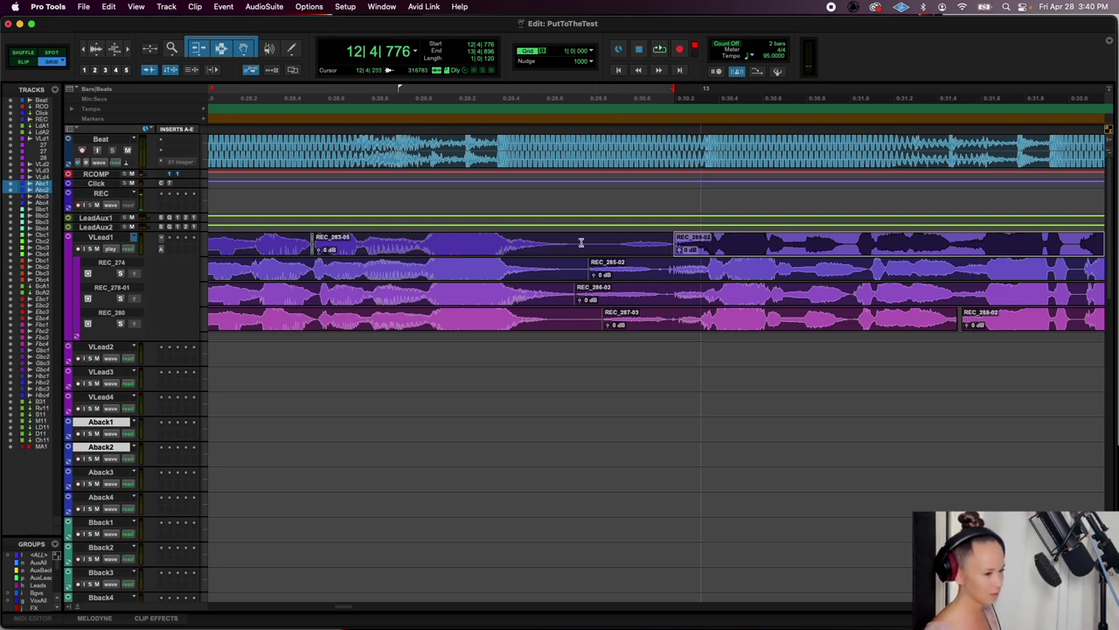
Play the phrase around bar 13 and audition the REC_274, REC_278-01 and REC_280 takes in solo for comparison
key("space")
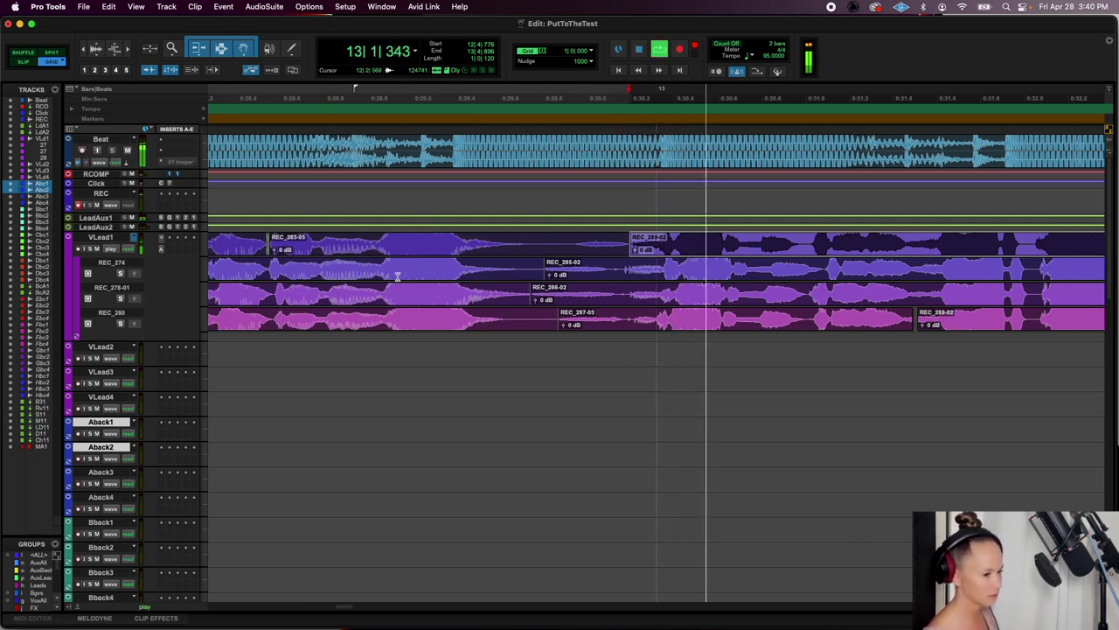
key("space")
left_click(123, 274)
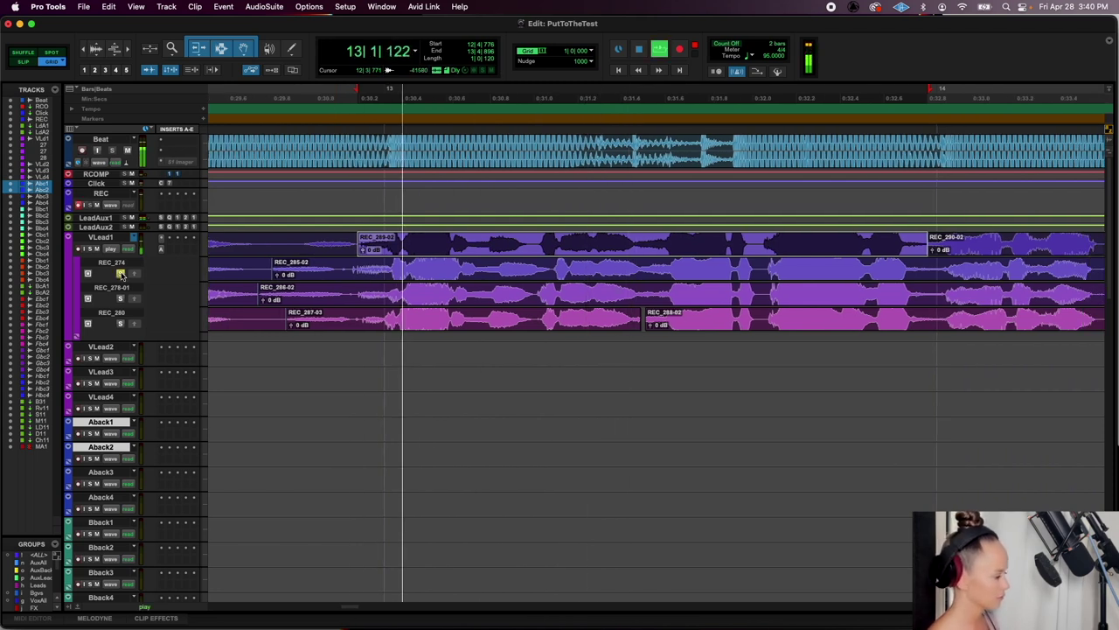
left_click(121, 299)
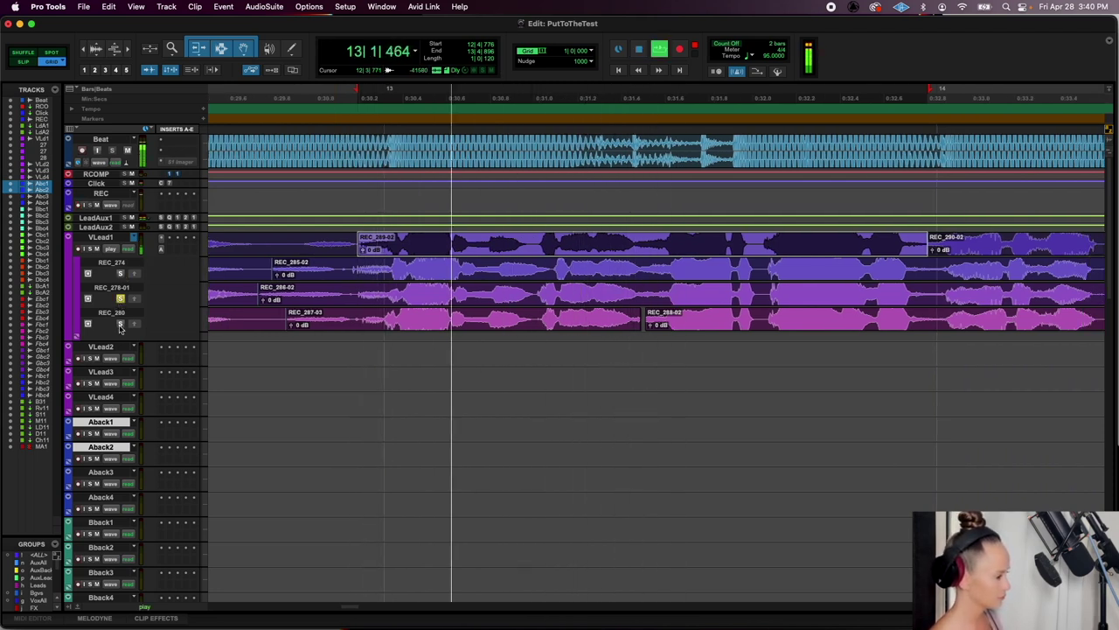
left_click(121, 323)
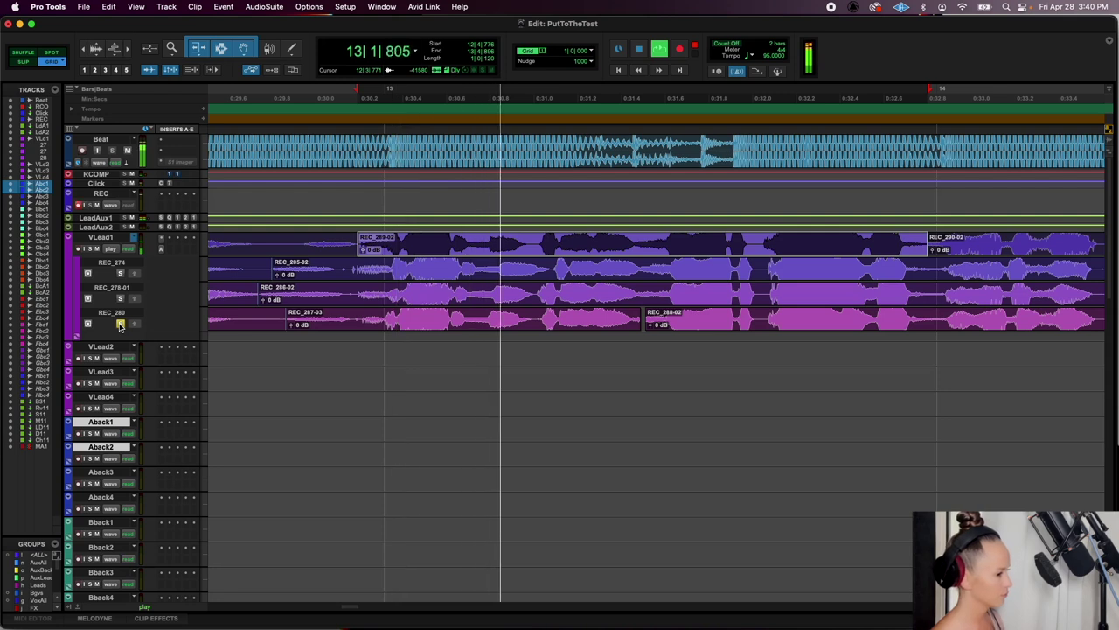
key("space")
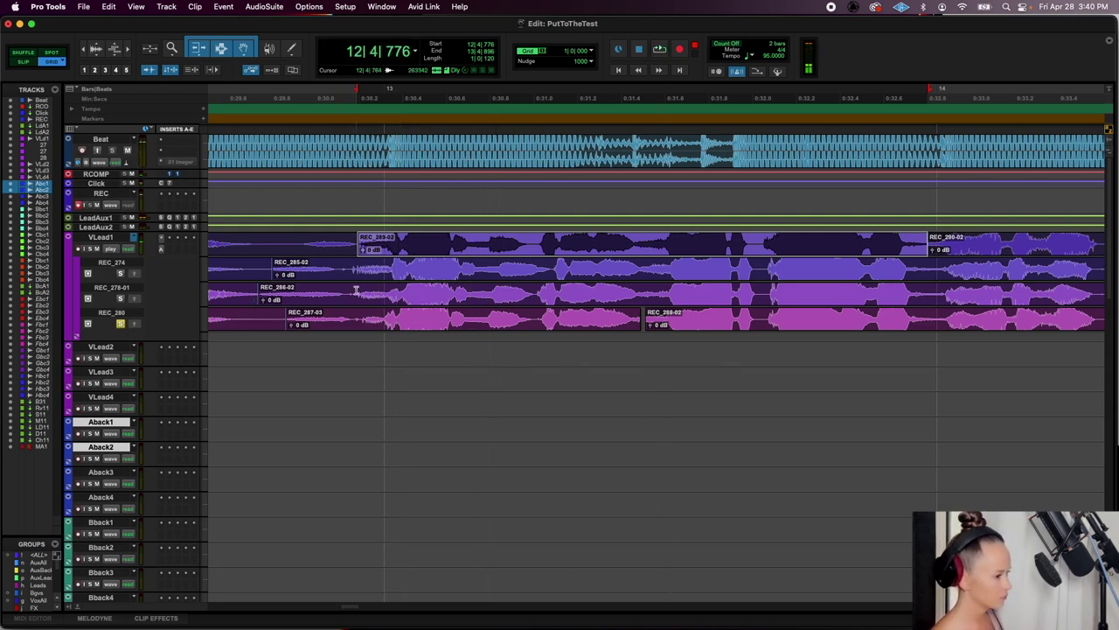
Copy the REC_278-01 section from 12|4|748 to 13|2|084 onto VLead1, crossfade its start, and play the transition
left_click_drag(354, 291, 488, 256)
key("super+e")
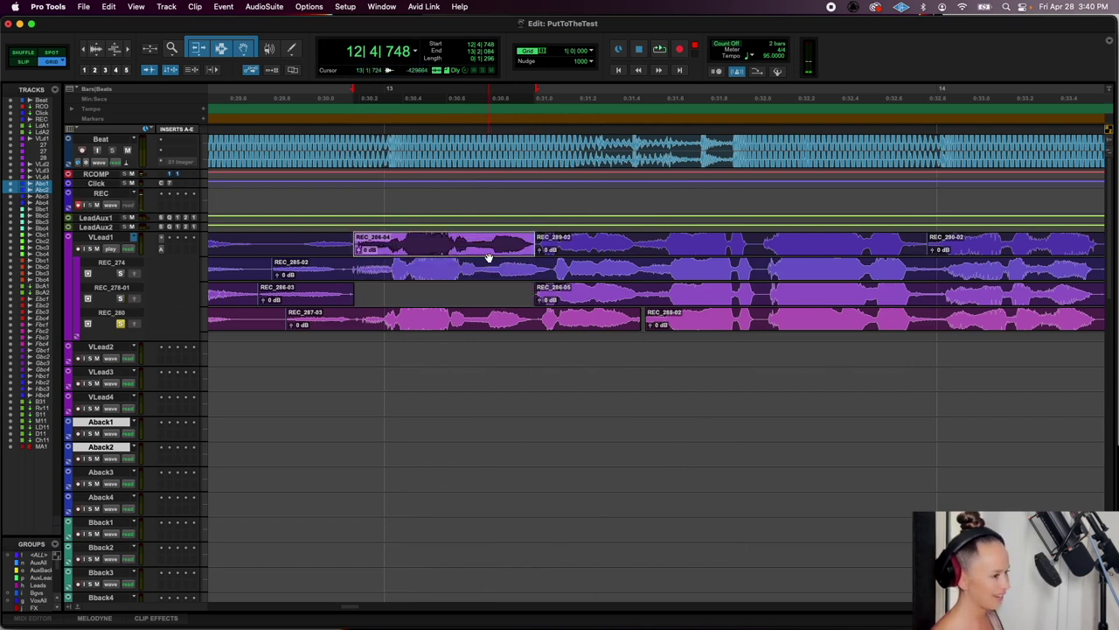
left_click(351, 243)
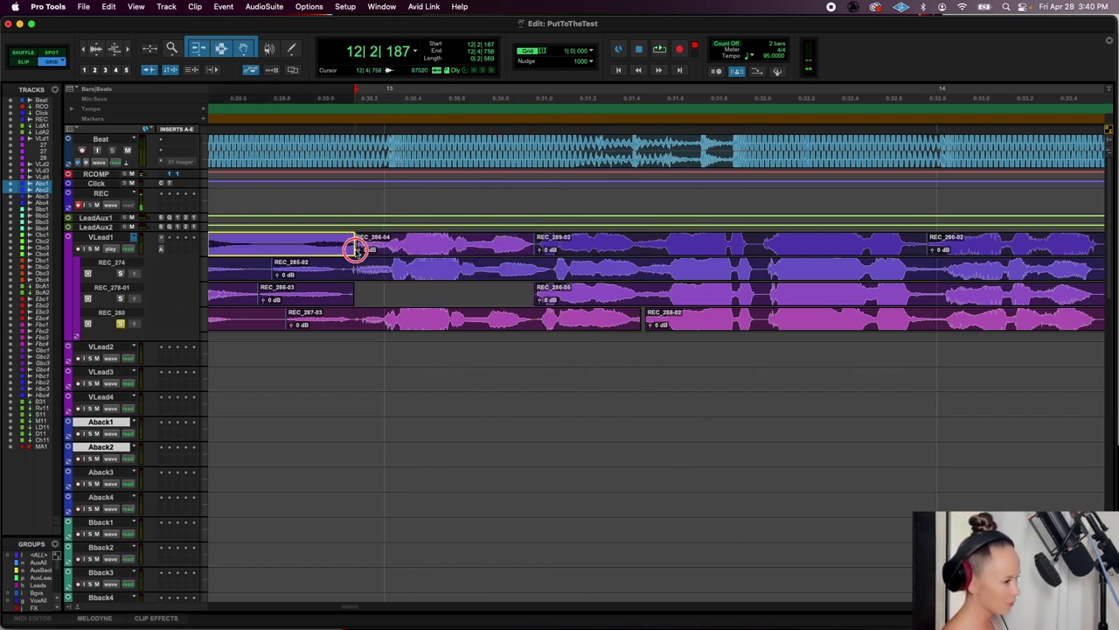
left_click(355, 250)
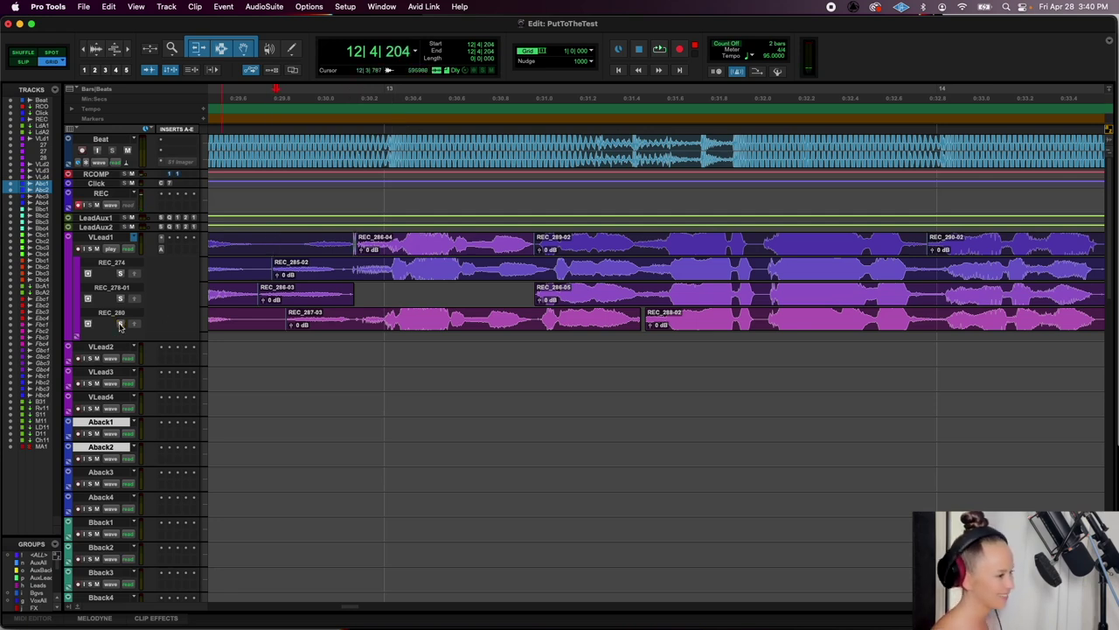
key("space")
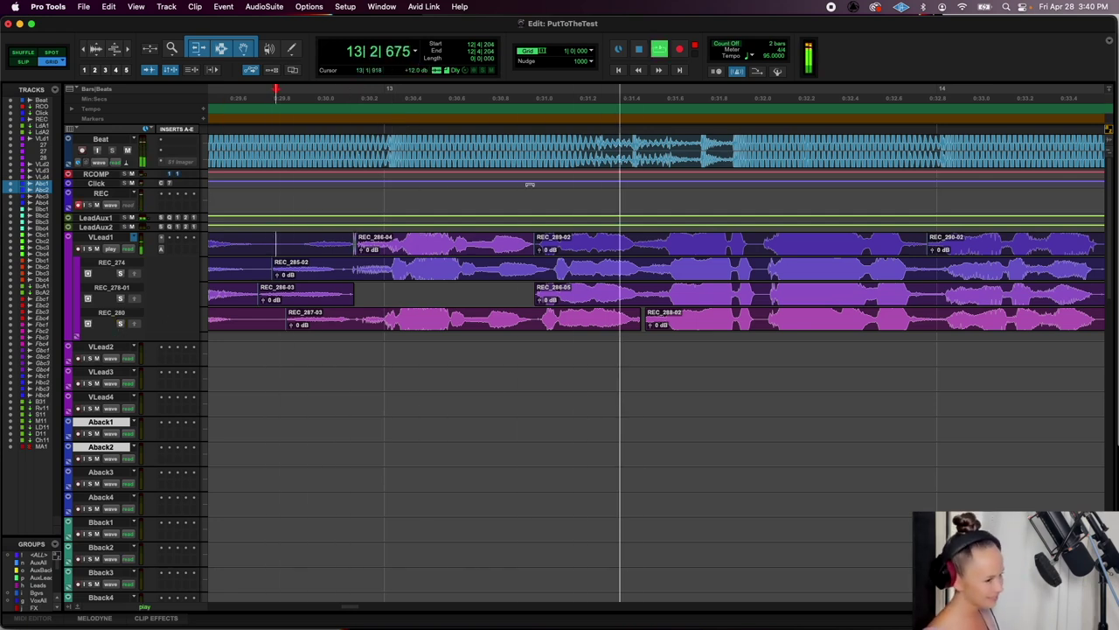
Audition VLead1's phrase starting at 13|2|084 against the soloed REC_274, REC_278-01 and REC_280 takes
left_click(561, 252)
key("space")
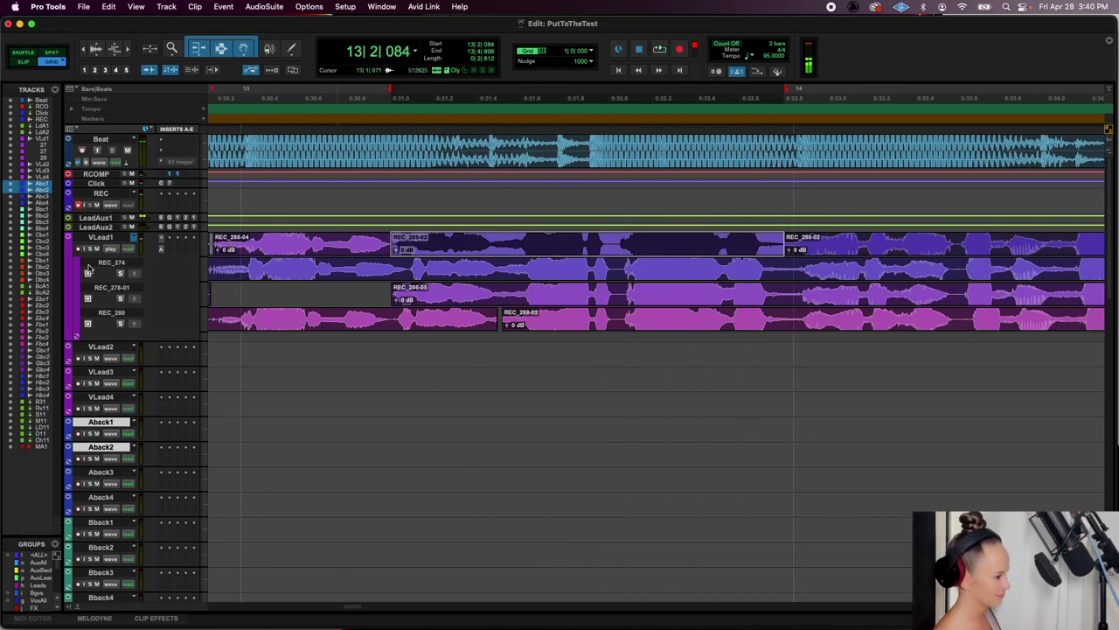
key("space")
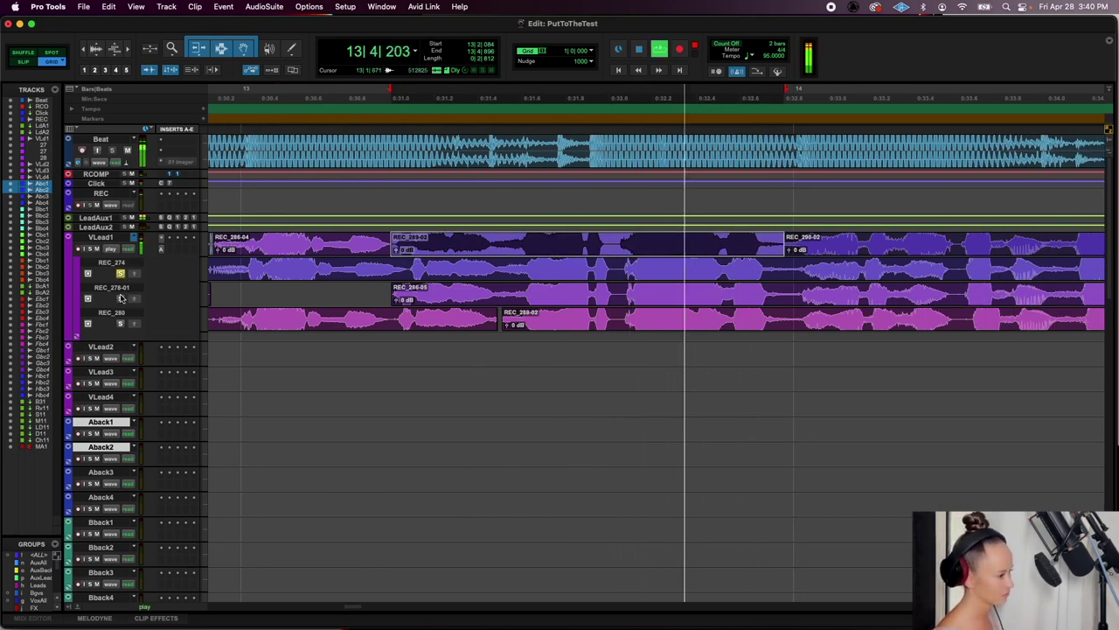
left_click(121, 299)
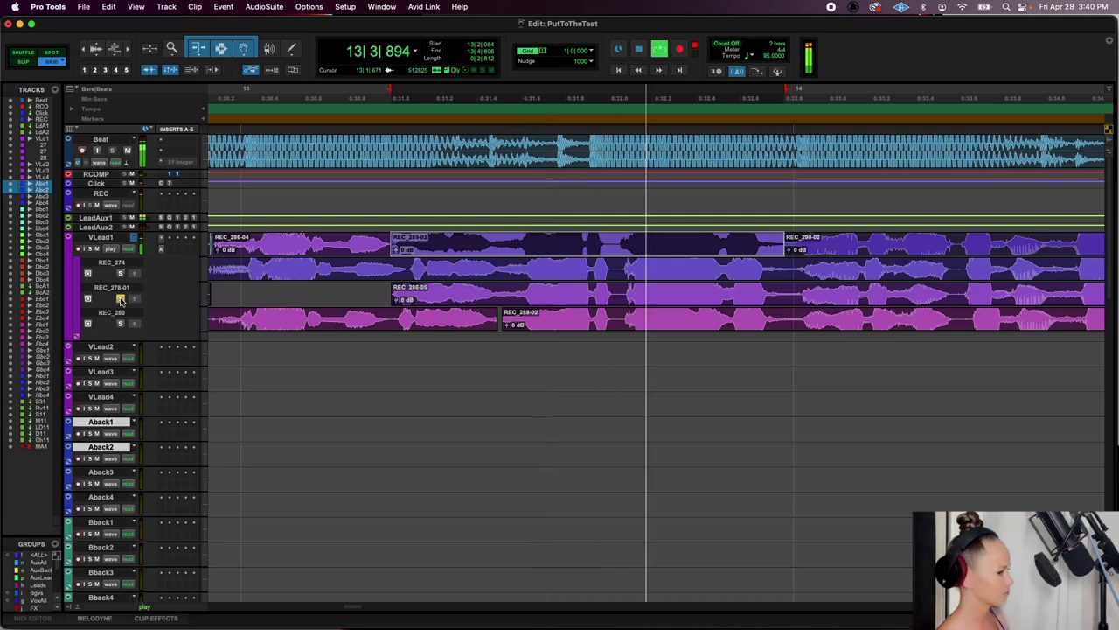
left_click(122, 324)
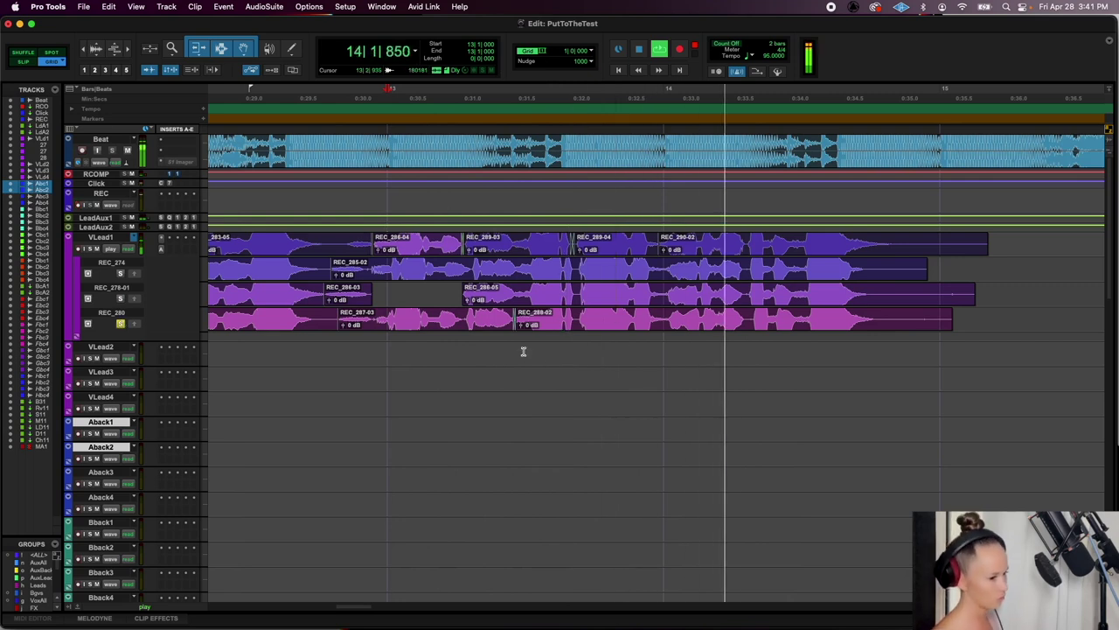
Split the REC_280 take at 13|3|689 and 14|1|009 and copy the isolated section onto VLead1
left_click(575, 319)
key("b")
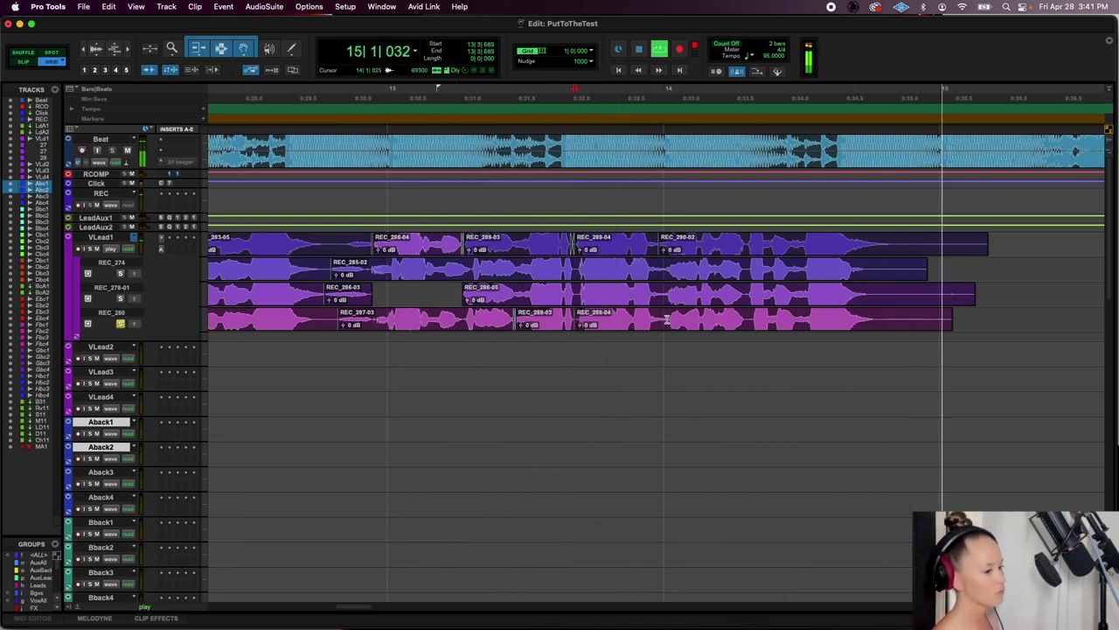
key("space")
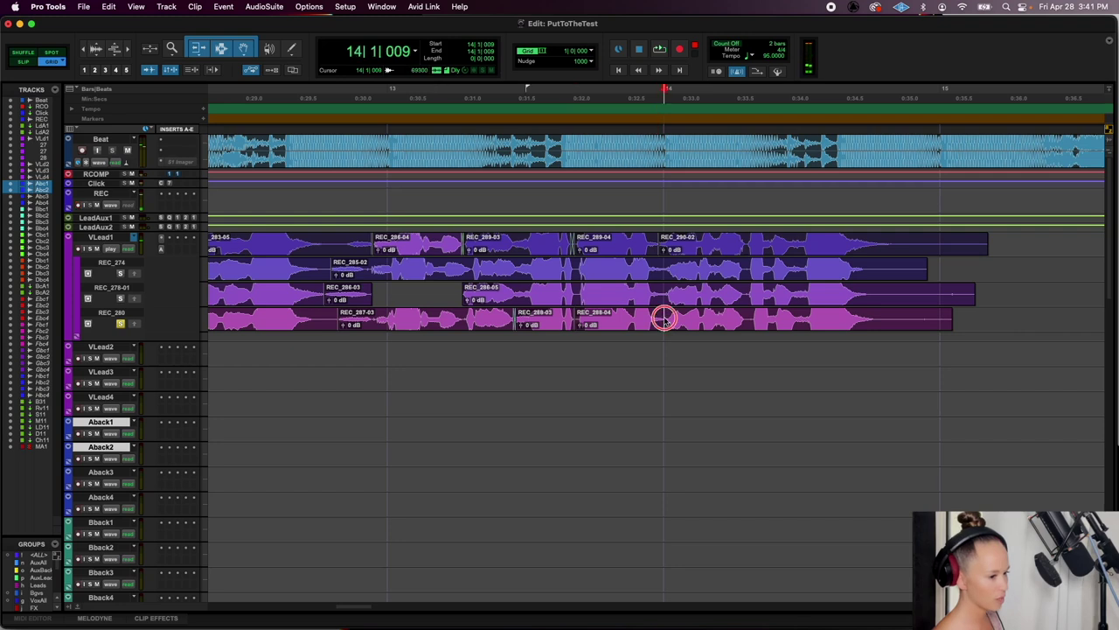
left_click(664, 320)
key("b")
left_click(646, 326)
left_click(132, 323)
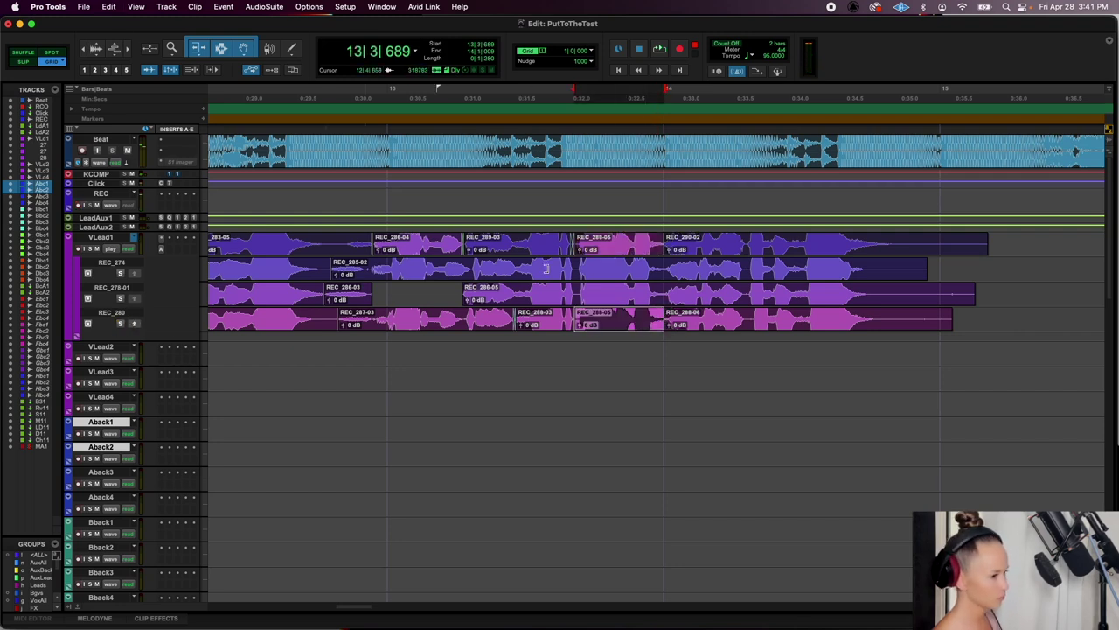
Crossfade the end of VLead1's copied REC_280 section from 13|4|953 to 14|1|025 and its start from 13|3|656 to 13|3|705
left_click(666, 251)
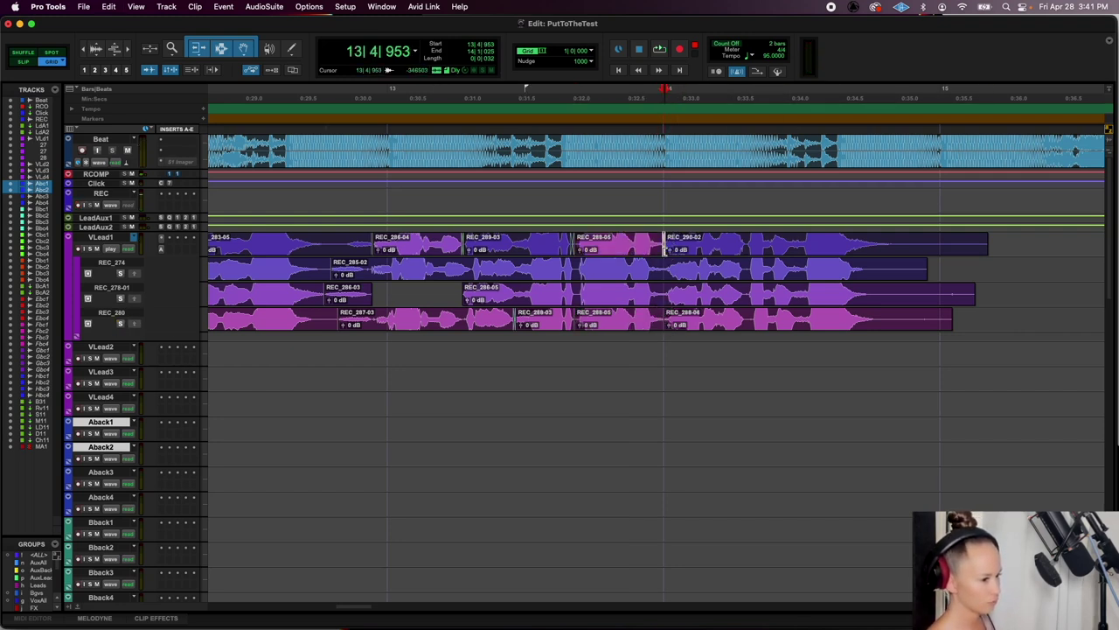
left_click(573, 251)
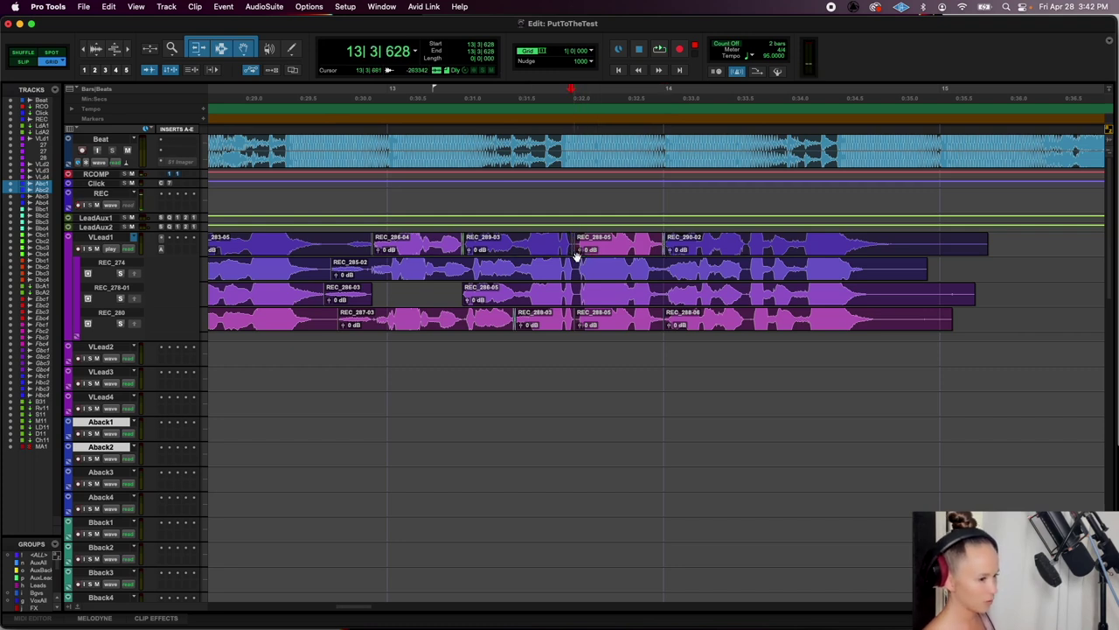
left_click(572, 250)
left_click(577, 247)
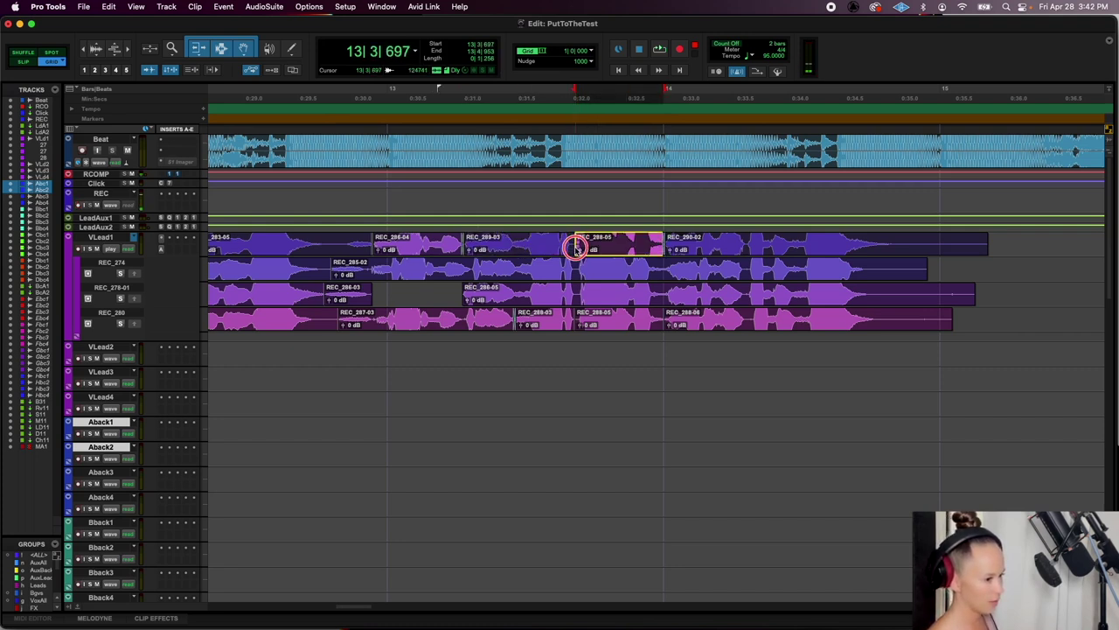
left_click_drag(573, 251, 574, 249)
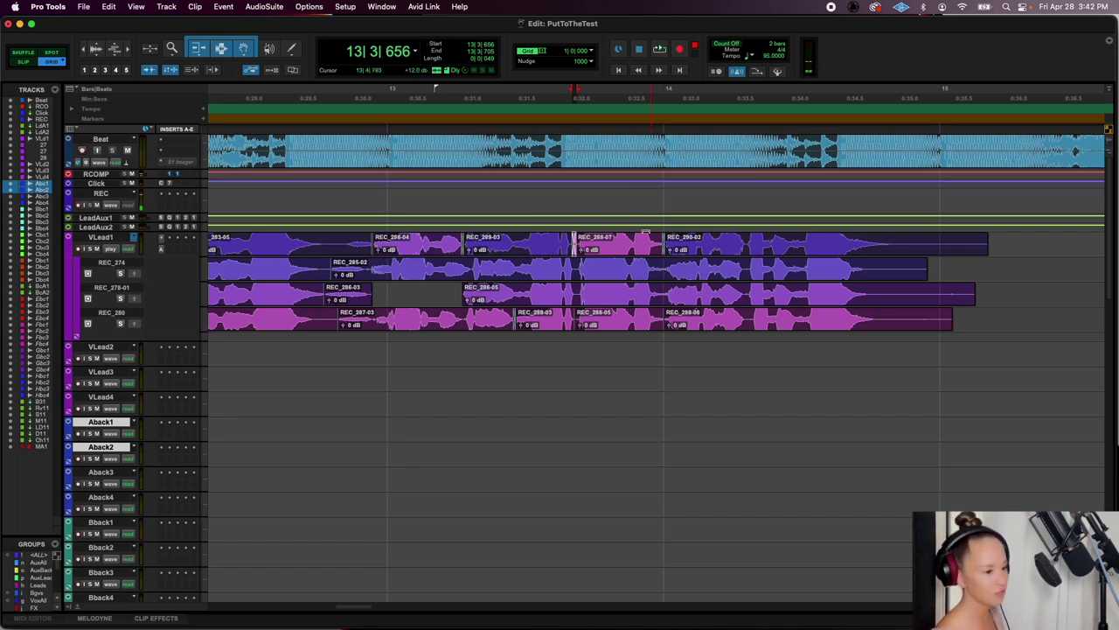
Play VLead1 from 13|2|741 to check the timing and crossfades of the copied REC_280 section before bar 14
left_click(544, 237)
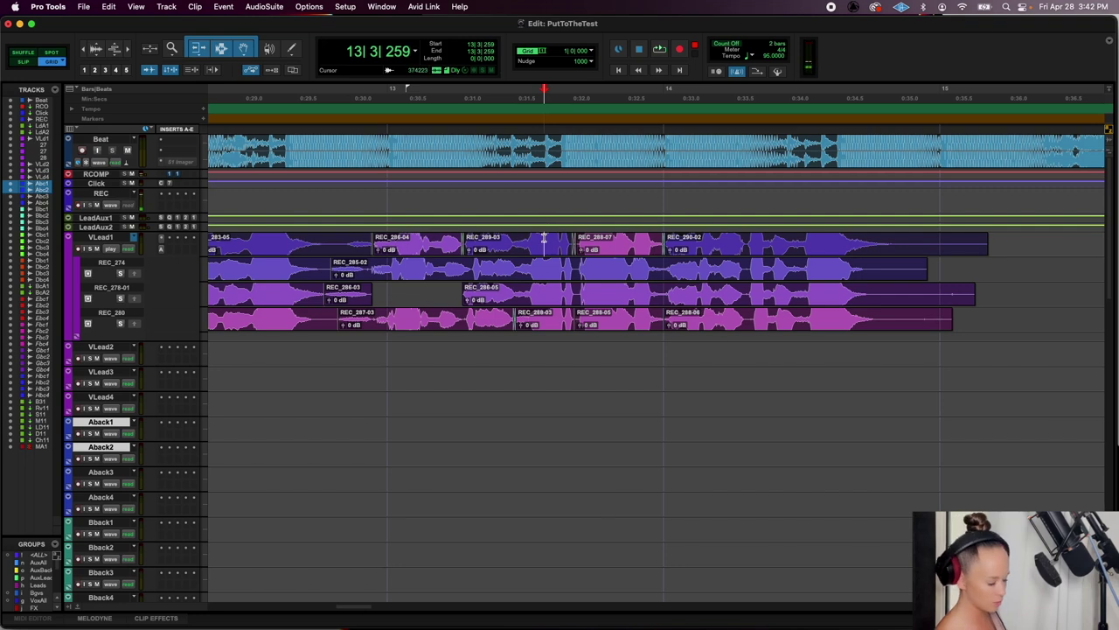
left_click(658, 248)
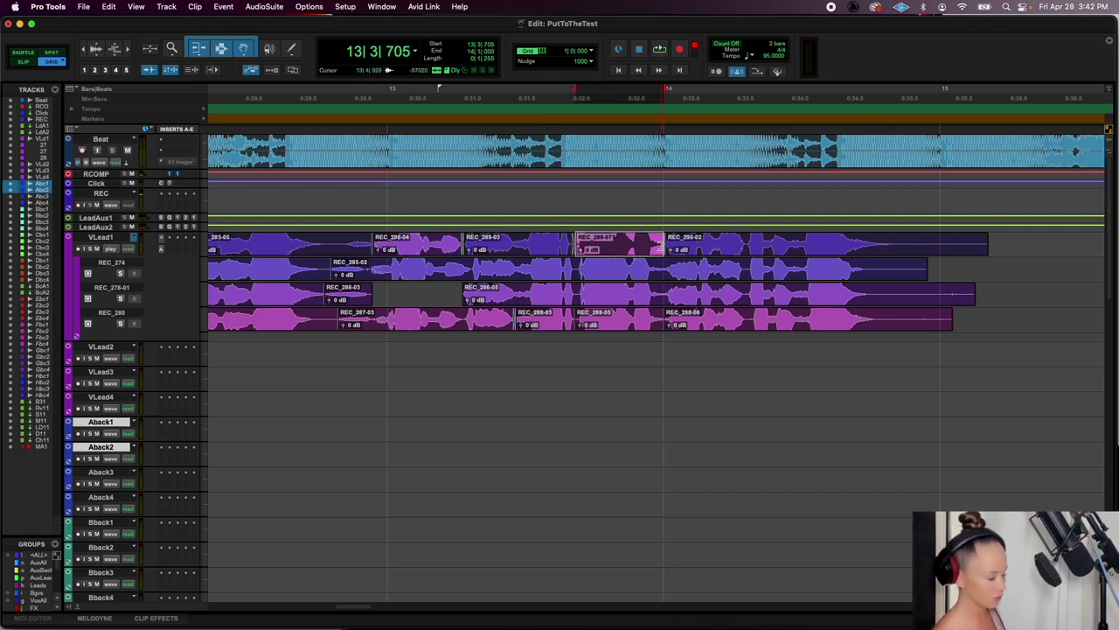
left_click(623, 237)
key("space")
key("space")
left_click(510, 238)
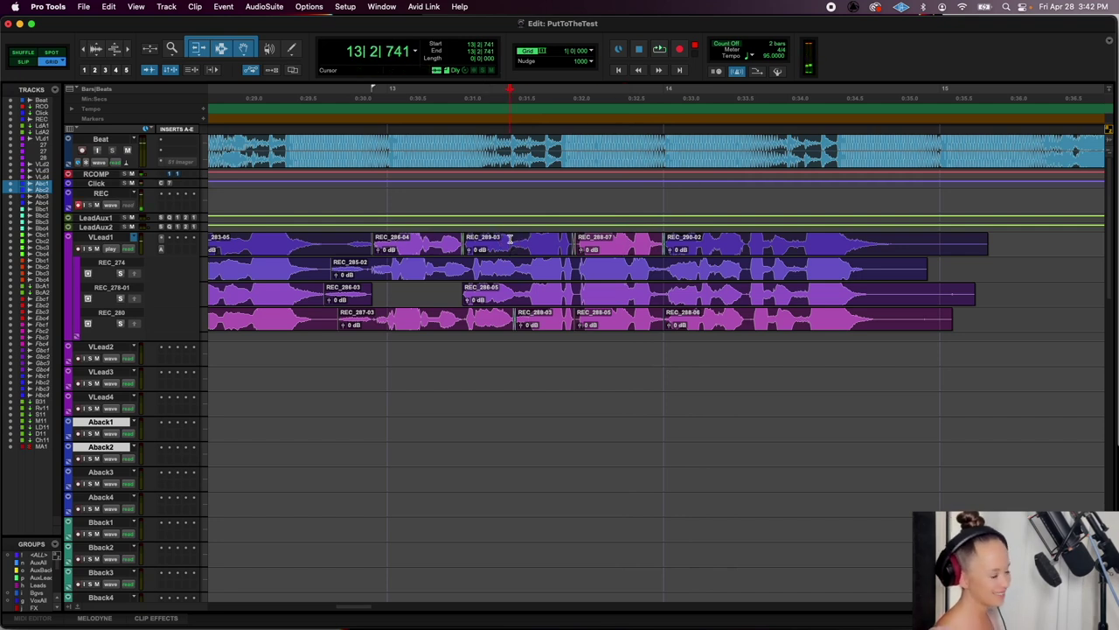
key("space")
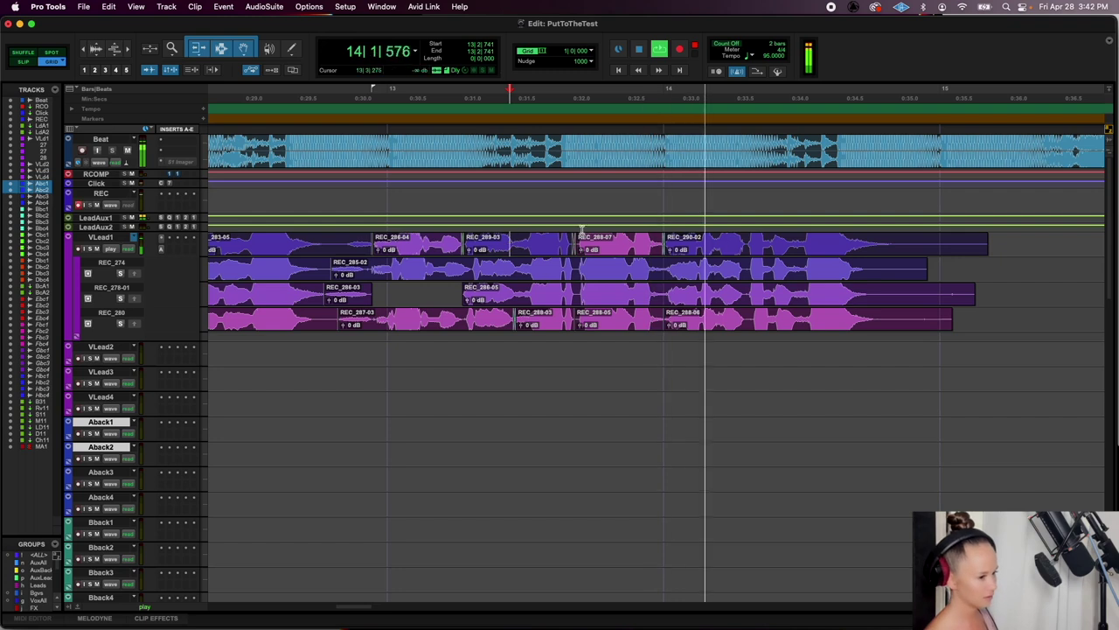
Nudge VLead1's copied REC_280 section slightly earlier to start at 13|3|665 and play it back from bar 13
left_click(619, 244)
key("space")
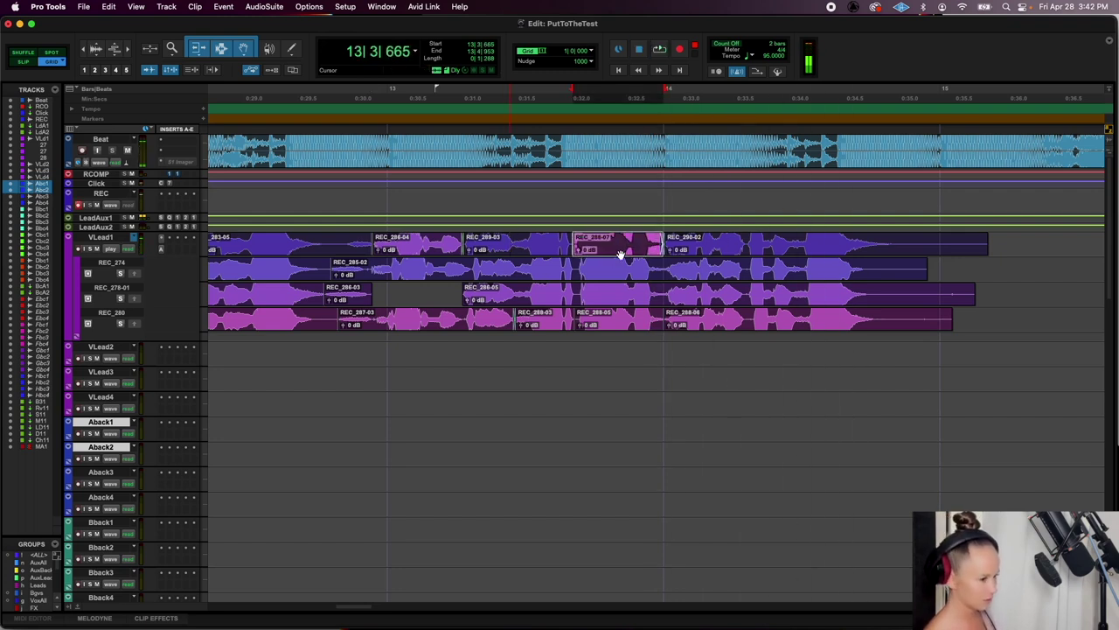
left_click(408, 241)
key("space")
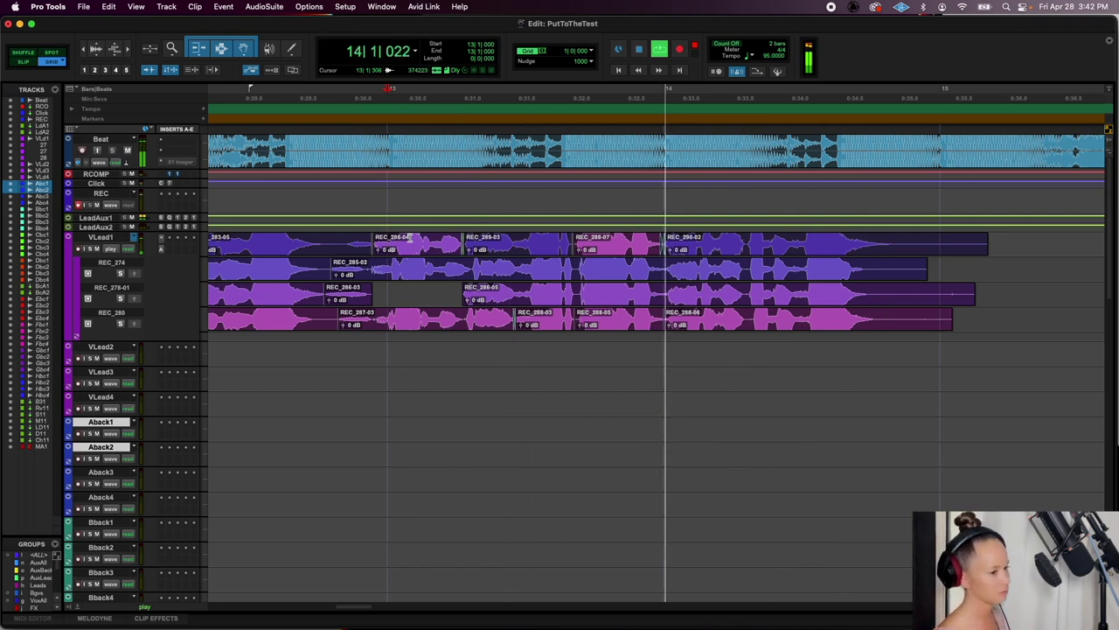
Nudge VLead1's last clip slightly earlier to start at 13|4|937 and play it back from bar 13
left_click(687, 249)
key("space")
key("minus")
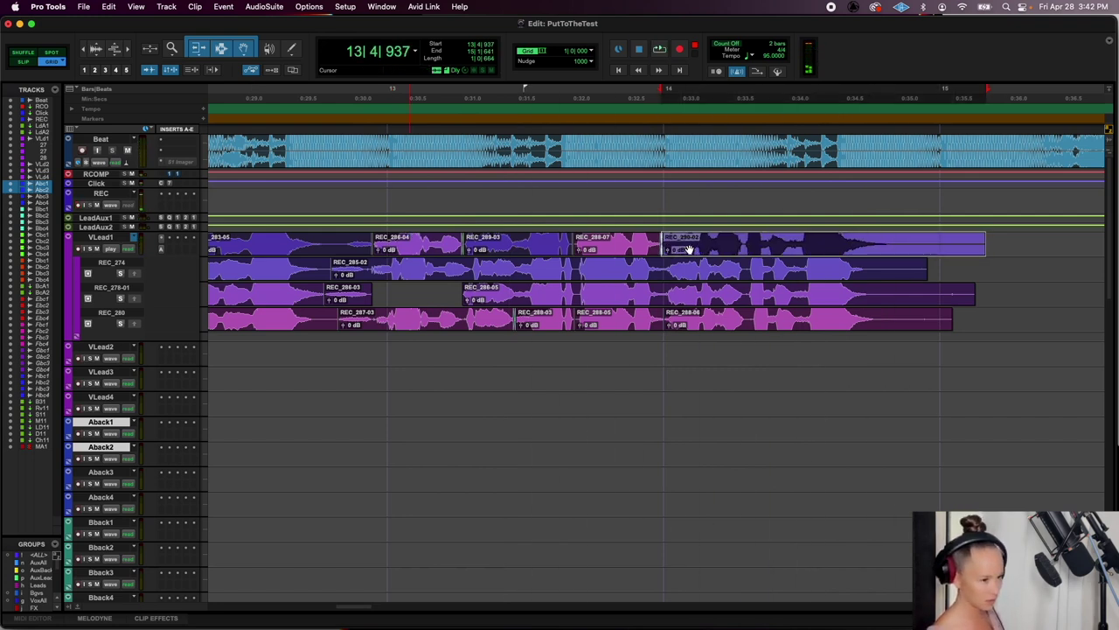
left_click(431, 244)
key("space")
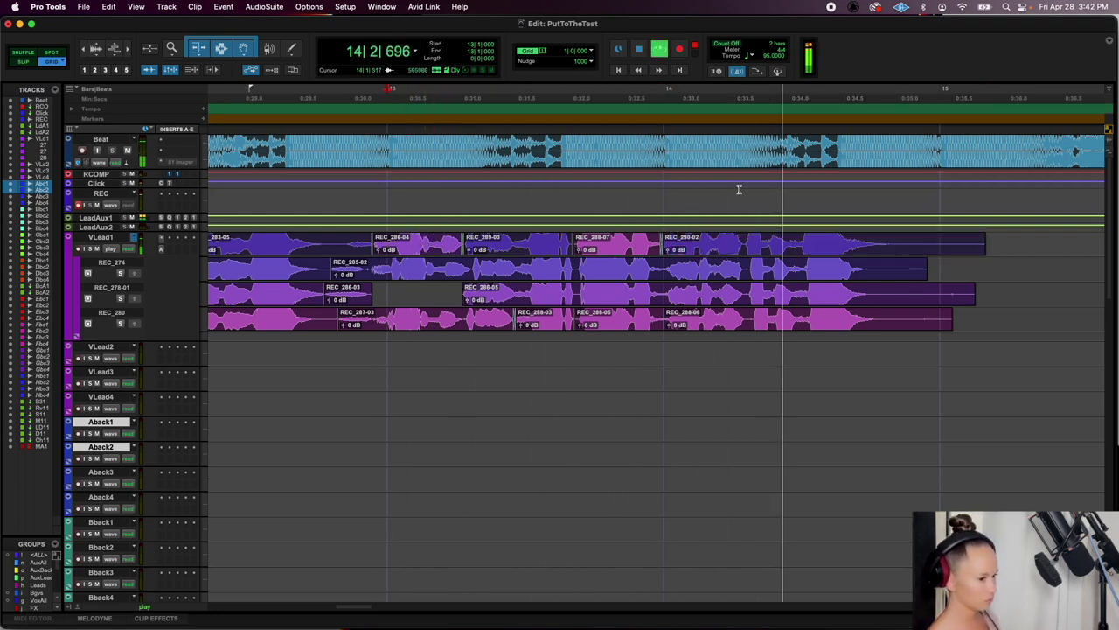
Split VLead1's last clip at 14|2|151 and crossfade the cut from 14|2|153 to 14|2|170, using enlarged waveforms
key("space")
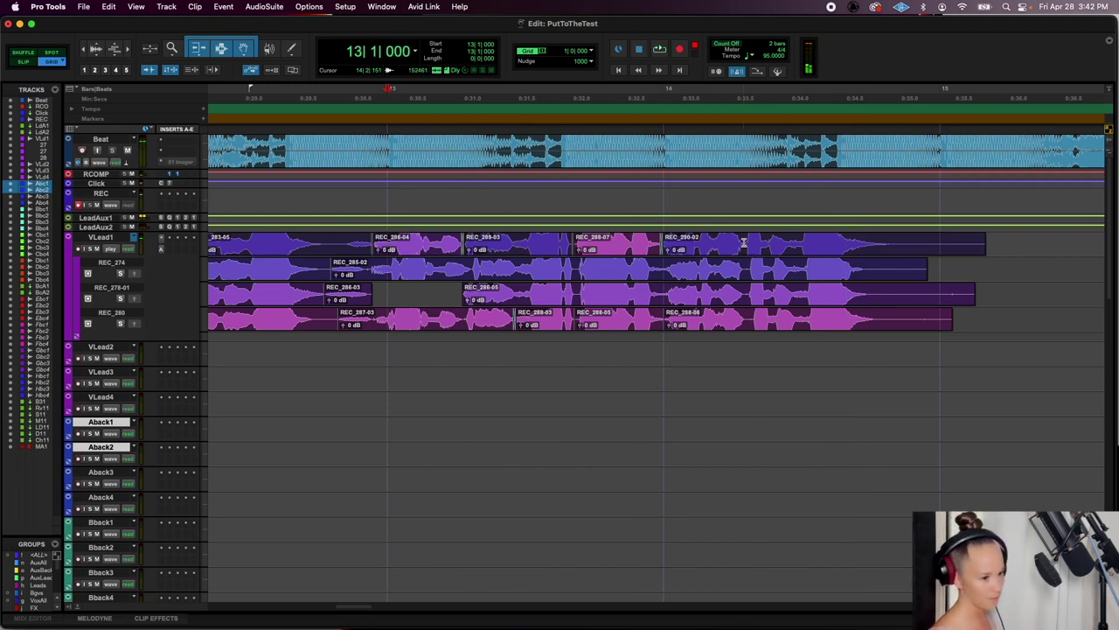
left_click(717, 252)
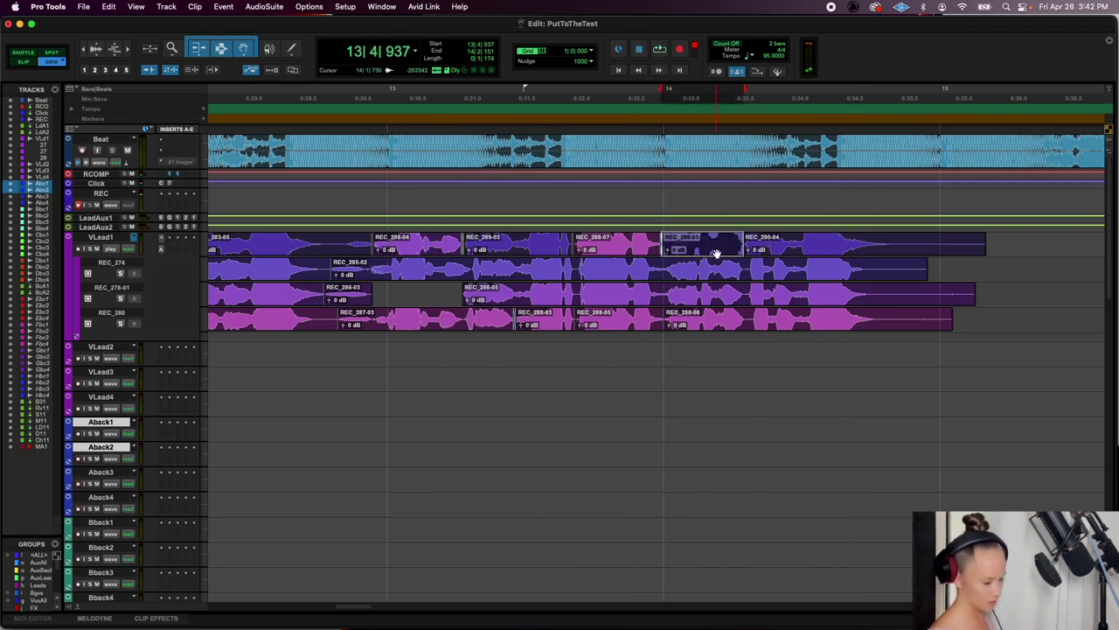
left_click(761, 249)
key("super+bracketright")
key("super+bracketright")
key("super+bracketright")
left_click_drag(661, 243, 648, 253)
left_click(648, 261)
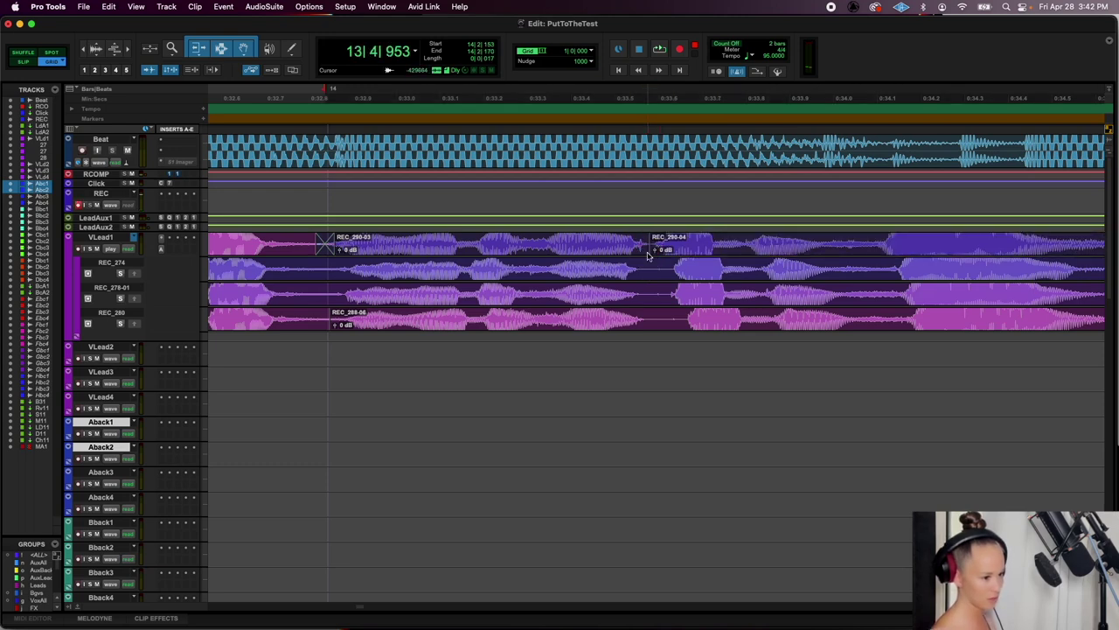
Play the complete VLead1 comp from 10|3|940 to check all edits through bar 14
key("super+bracketleft")
key("super+bracketleft")
key("super+bracketleft")
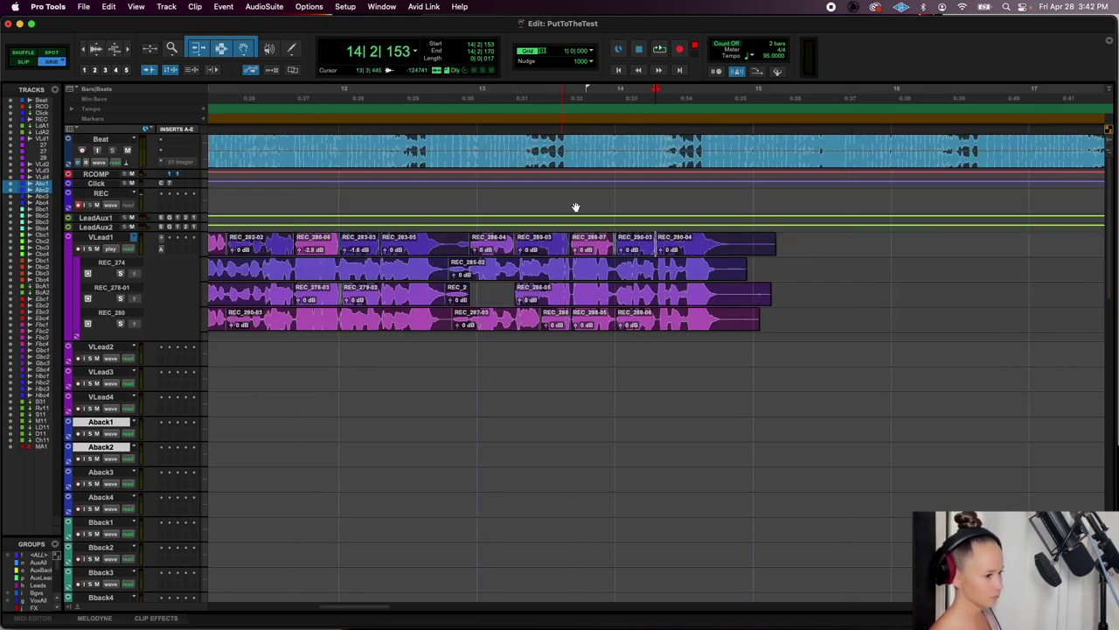
key("super+bracketleft")
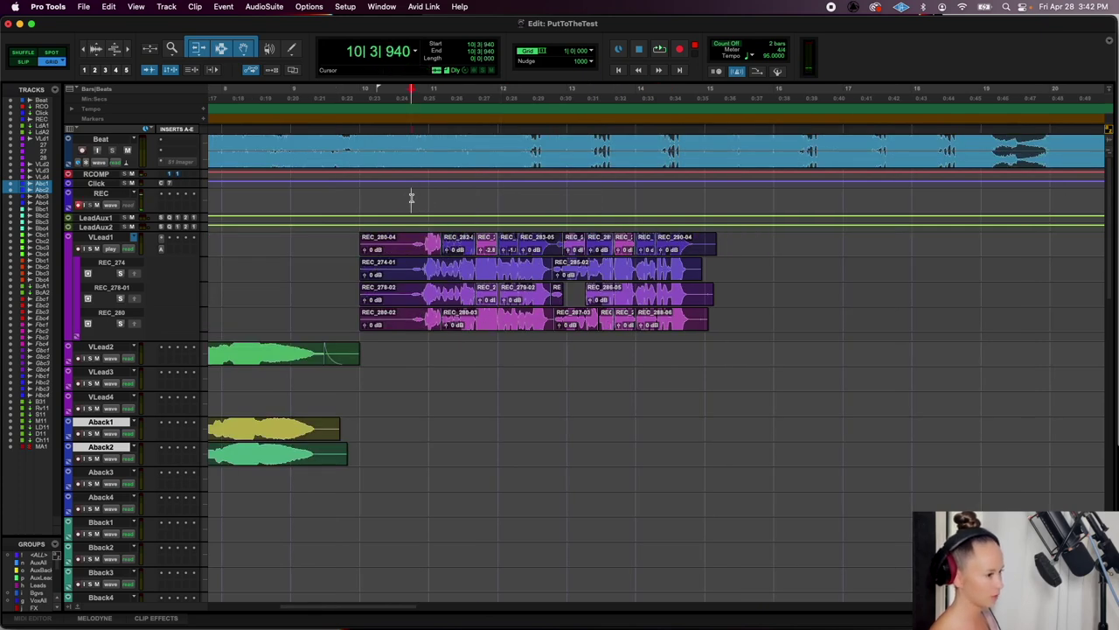
key("space")
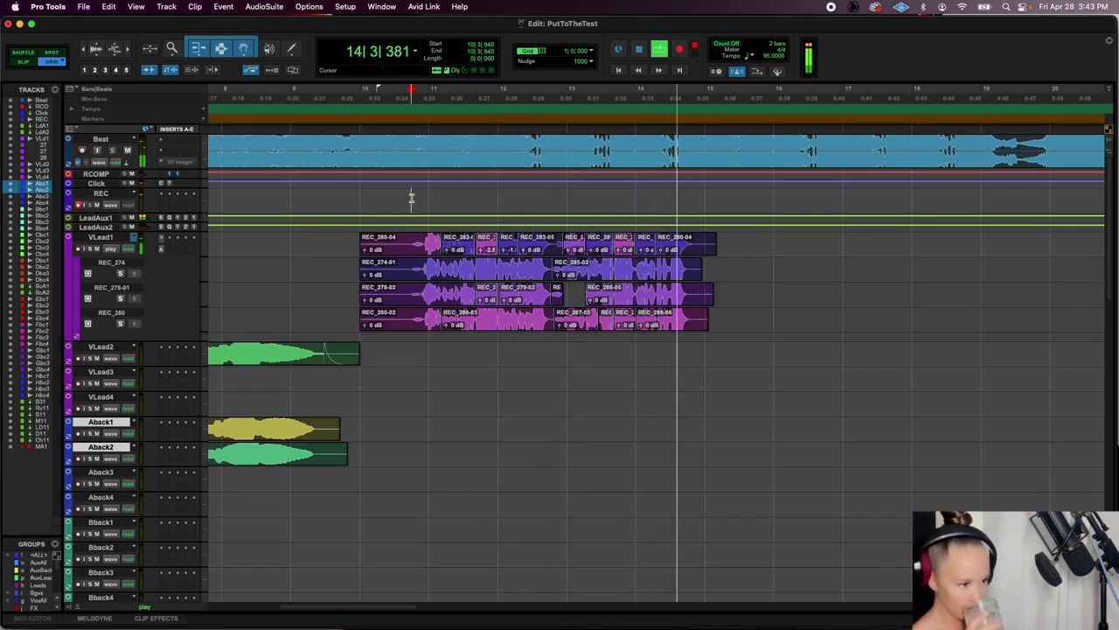
key("space")
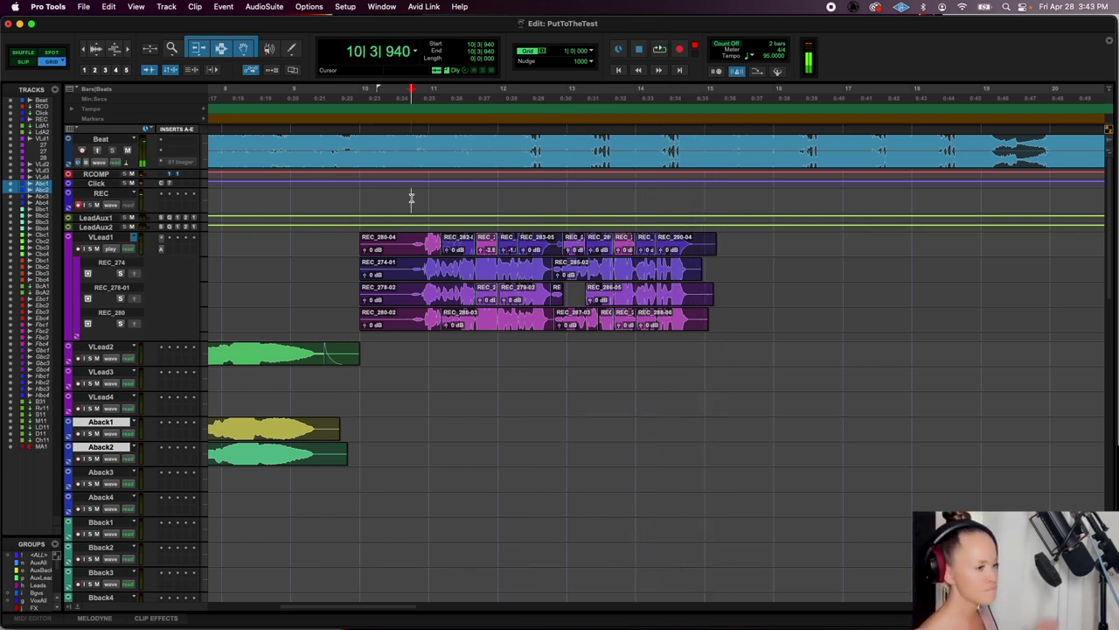
Trim the empty start off VLead1's first clip and fade out the end of its last clip before bar 15
left_click_drag(364, 241, 410, 242)
Record a new vocal take on REC from bar 14 and move it to VLead3
left_click(644, 200)
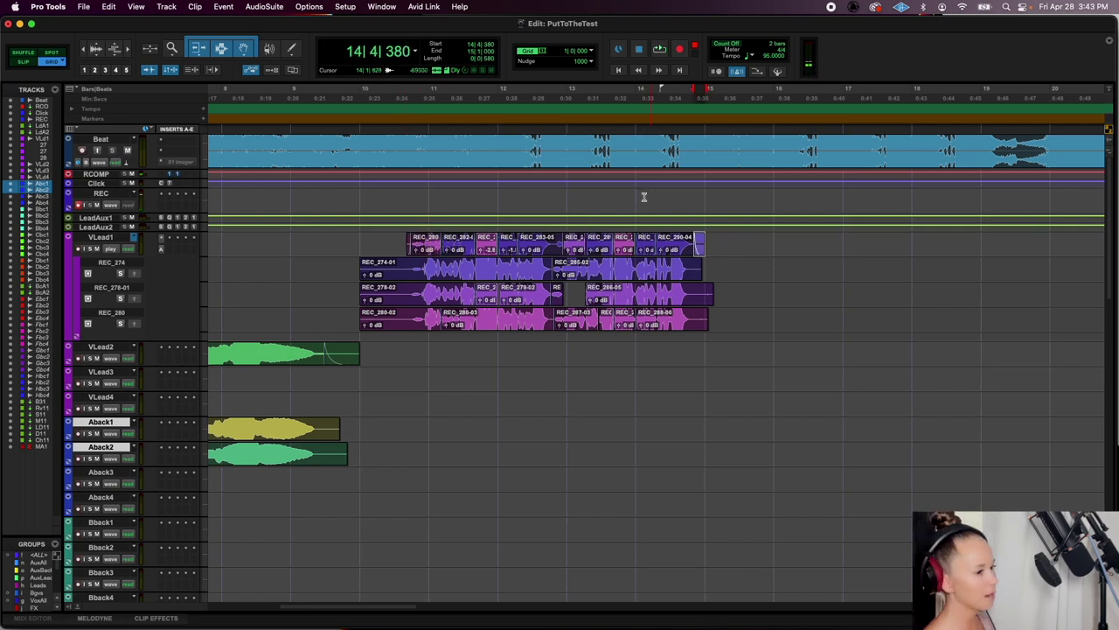
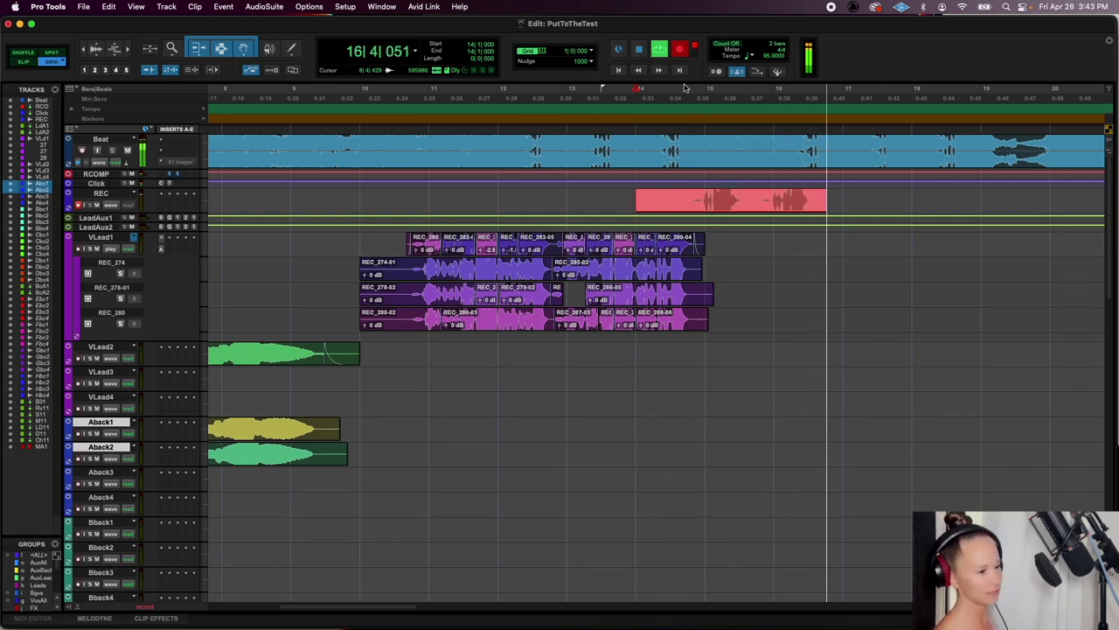
key("space")
left_click_drag(696, 207, 695, 382)
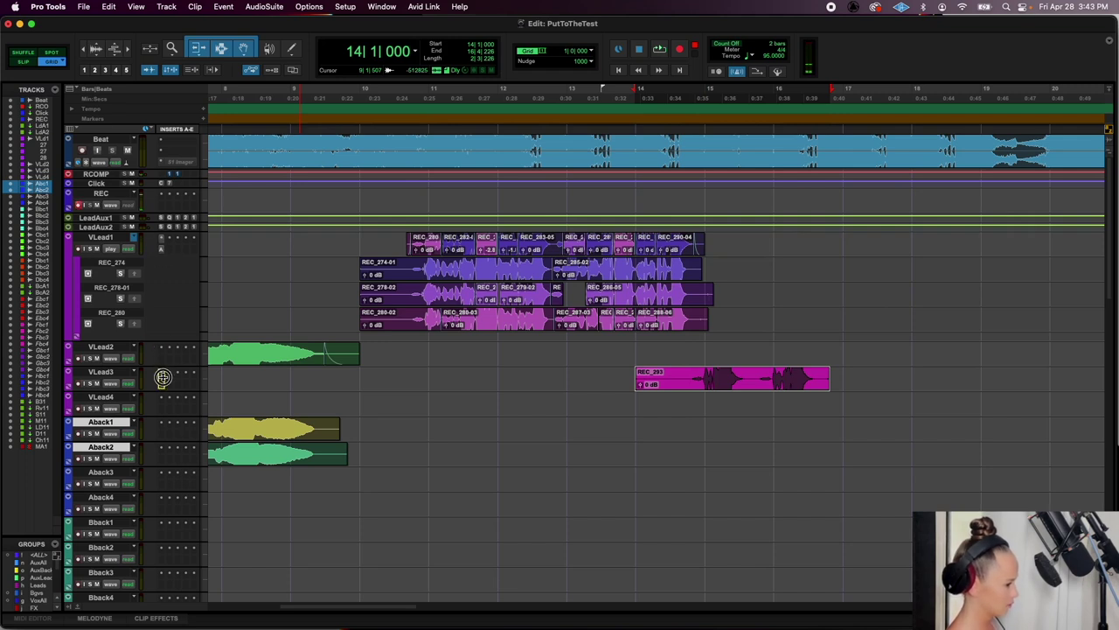
Copy VLead1's inserts to VLead3 and play the new take from 14|4|185
left_click(104, 347)
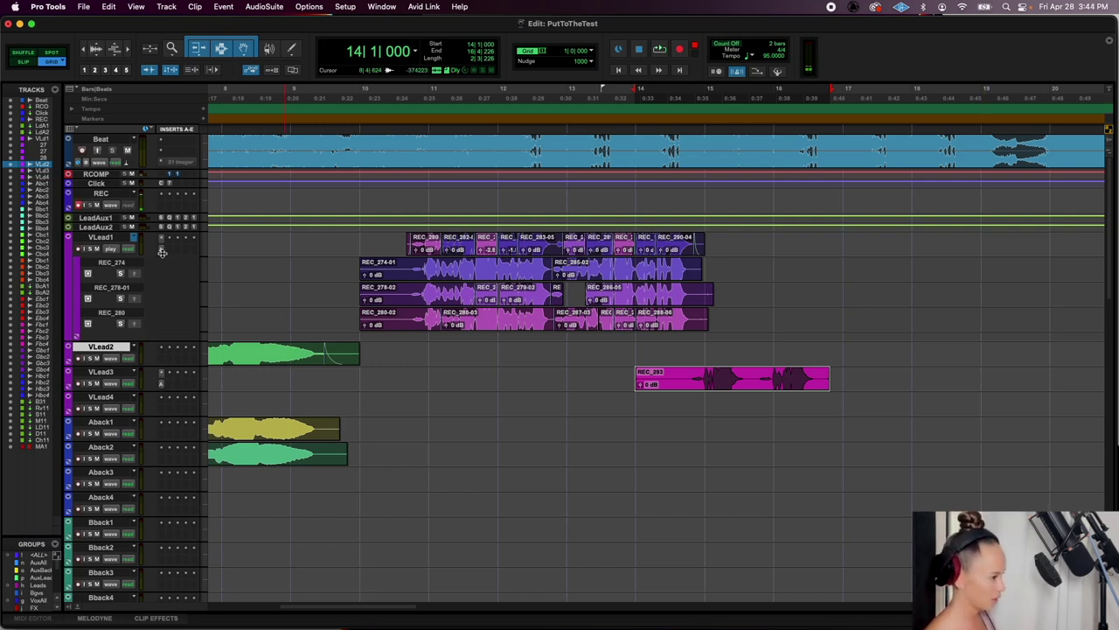
left_click(691, 374)
key("space")
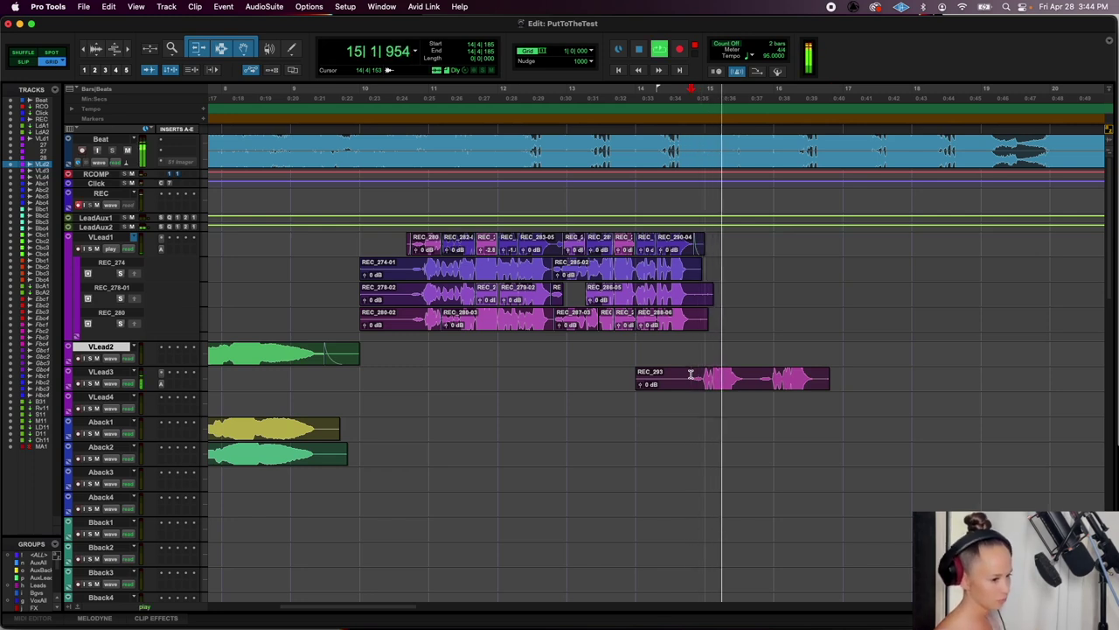
scroll(569, 358, "right", 5)
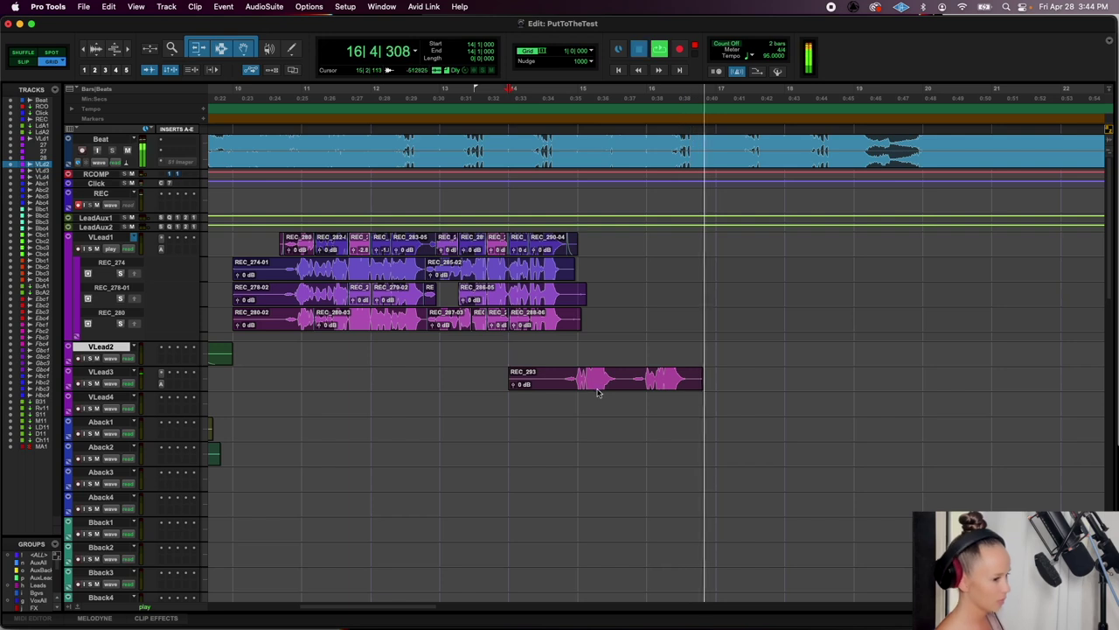
key("space")
Delete the take on VLead3 and record a replacement on REC from bar 14
left_click(597, 393)
key("Delete")
left_click(679, 49)
key("space")
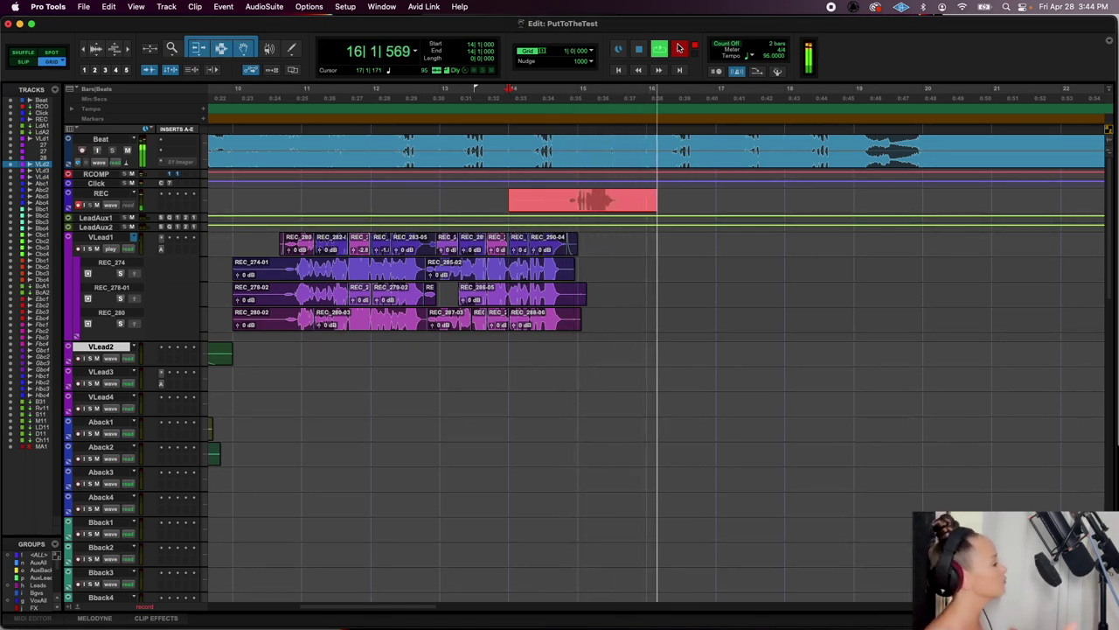
key("space")
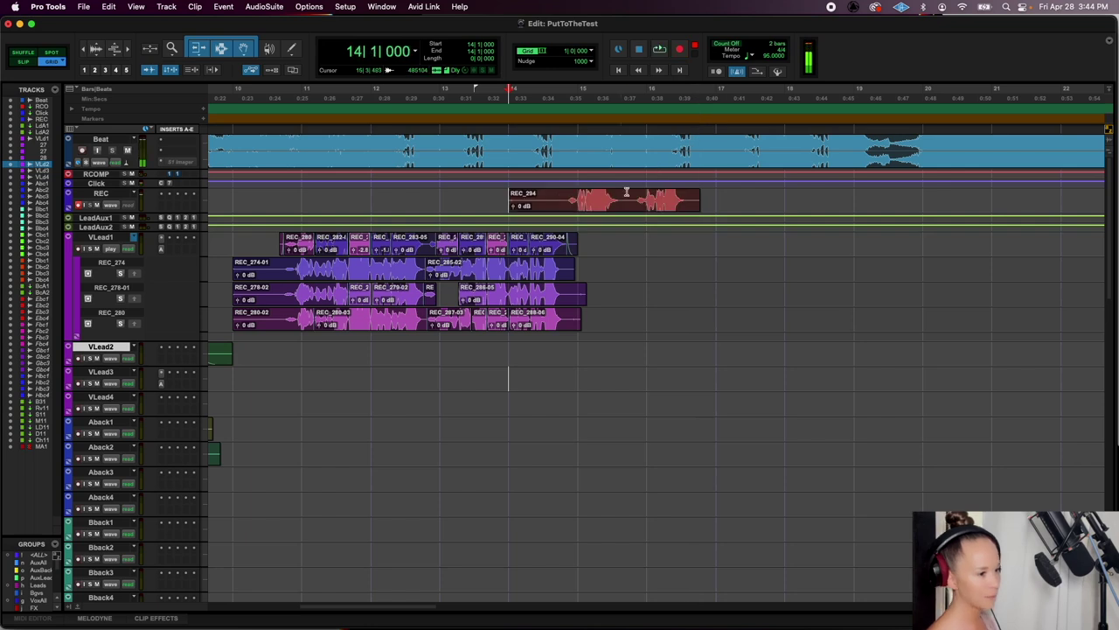
Rerecord the second phrase from bar 15, replace the REC take after 15|3|678 with it, and move both clips to VLead3
left_click(623, 196)
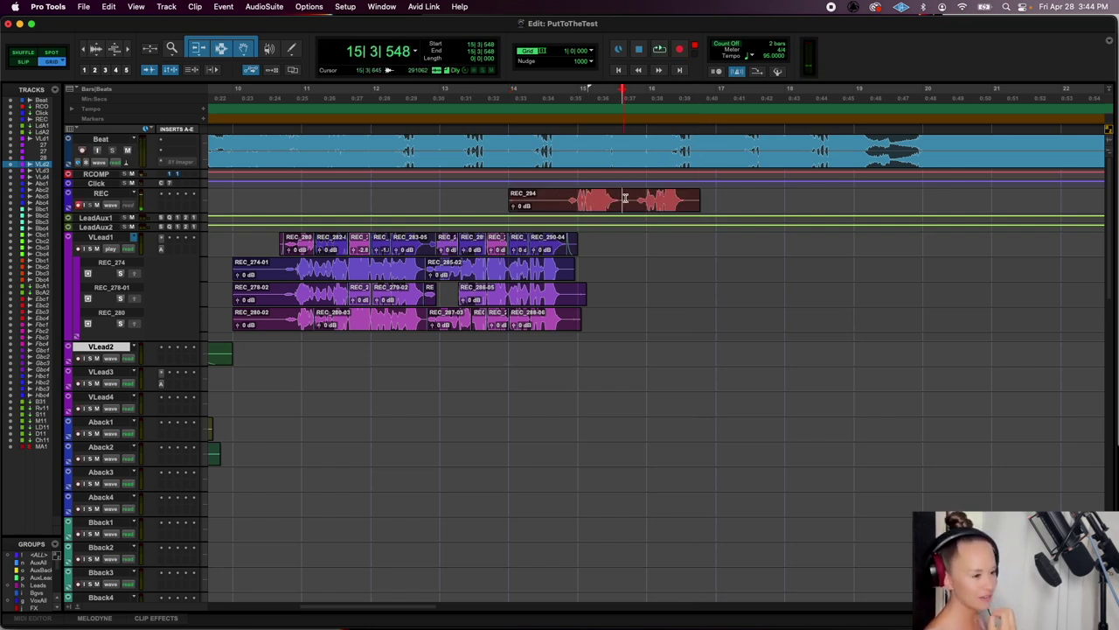
left_click(602, 196)
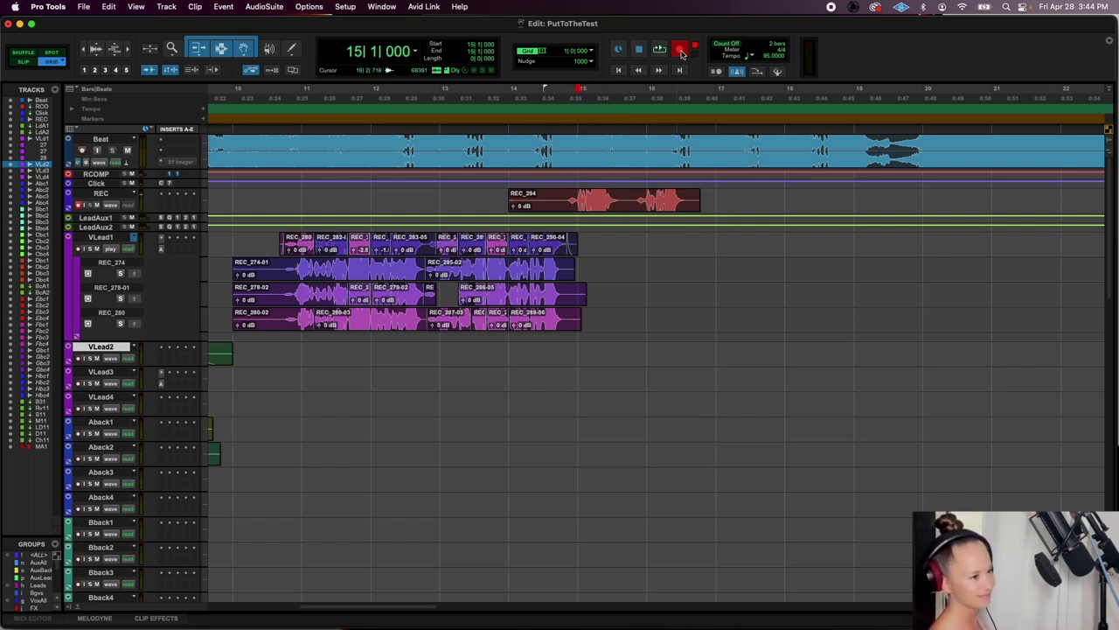
key("space")
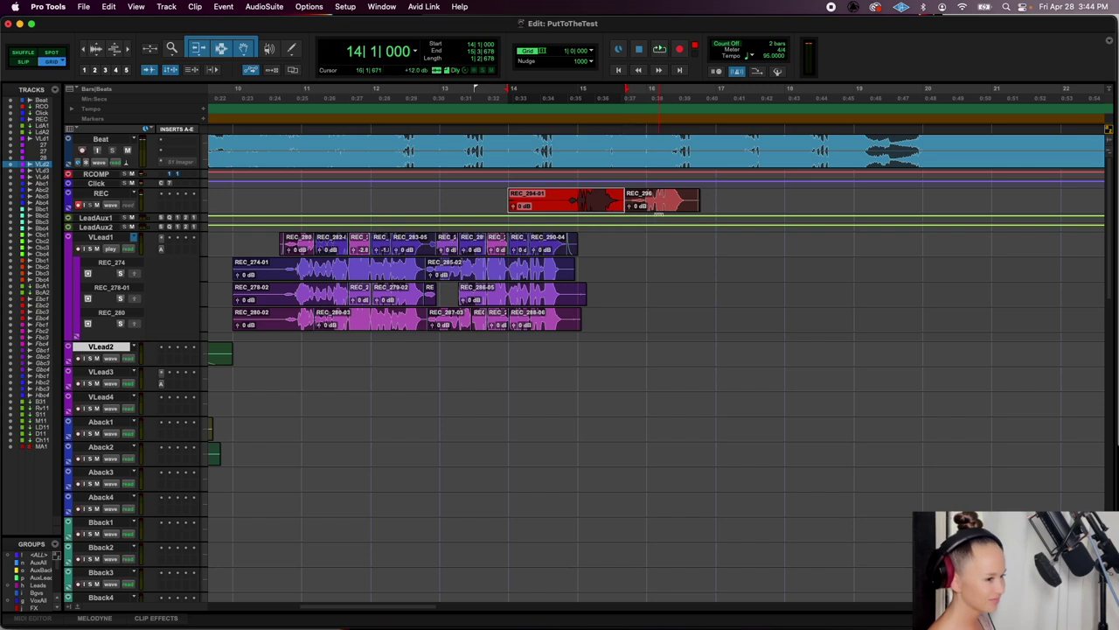
left_click_drag(657, 207, 655, 391)
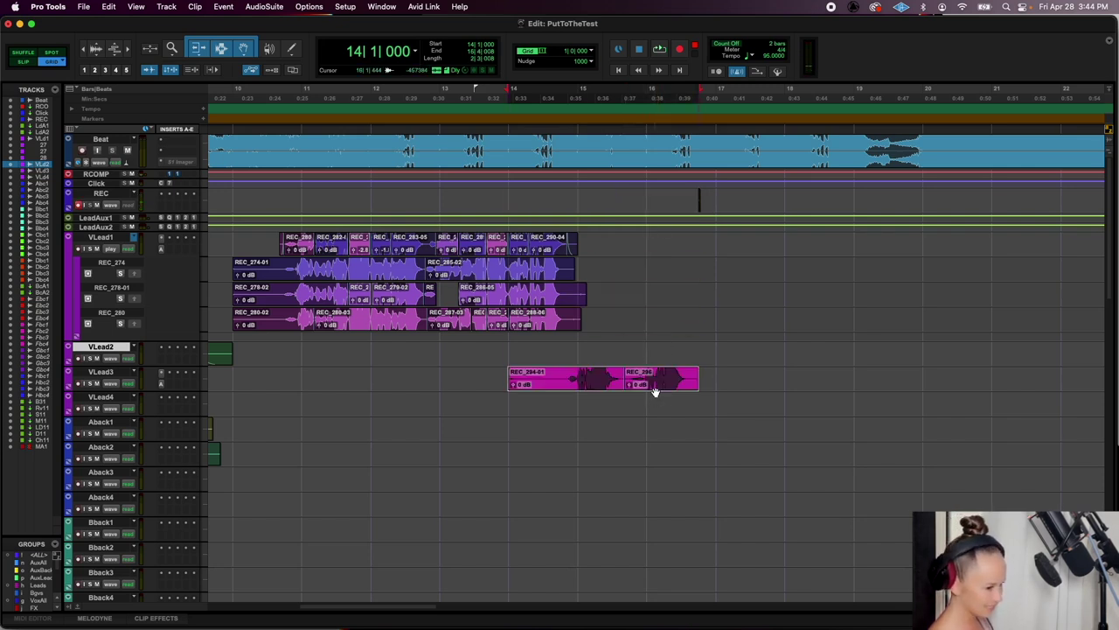
Crossfade the two VLead3 clips at their junction in bar 15 and play the result from 14|3|853
left_click(564, 372)
key("space")
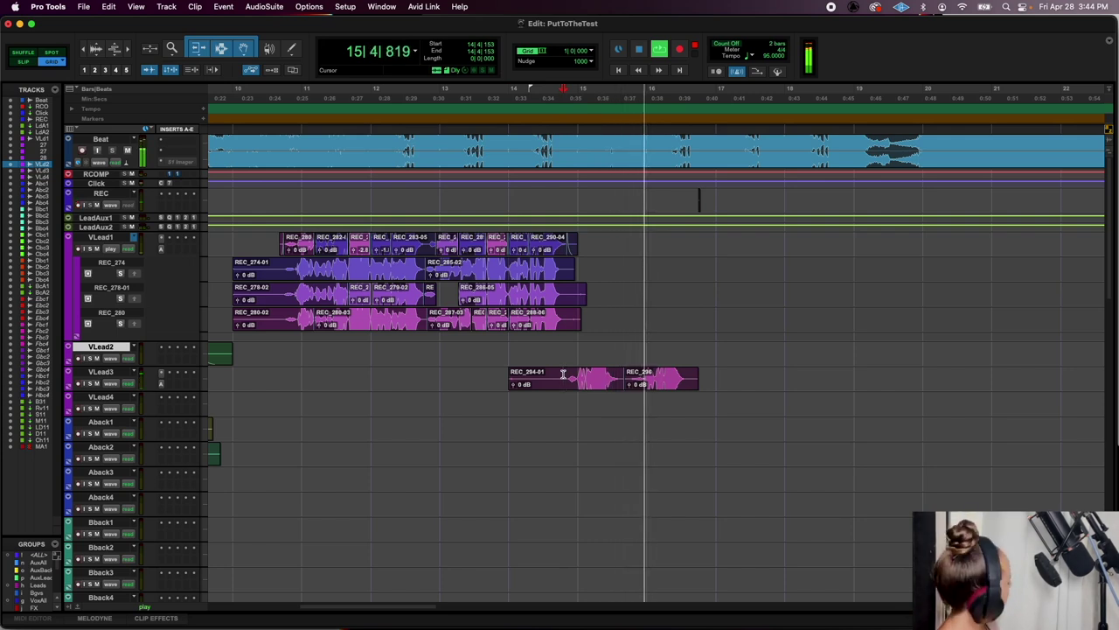
left_click_drag(622, 389, 624, 390)
key("space")
left_click(559, 372)
key("space")
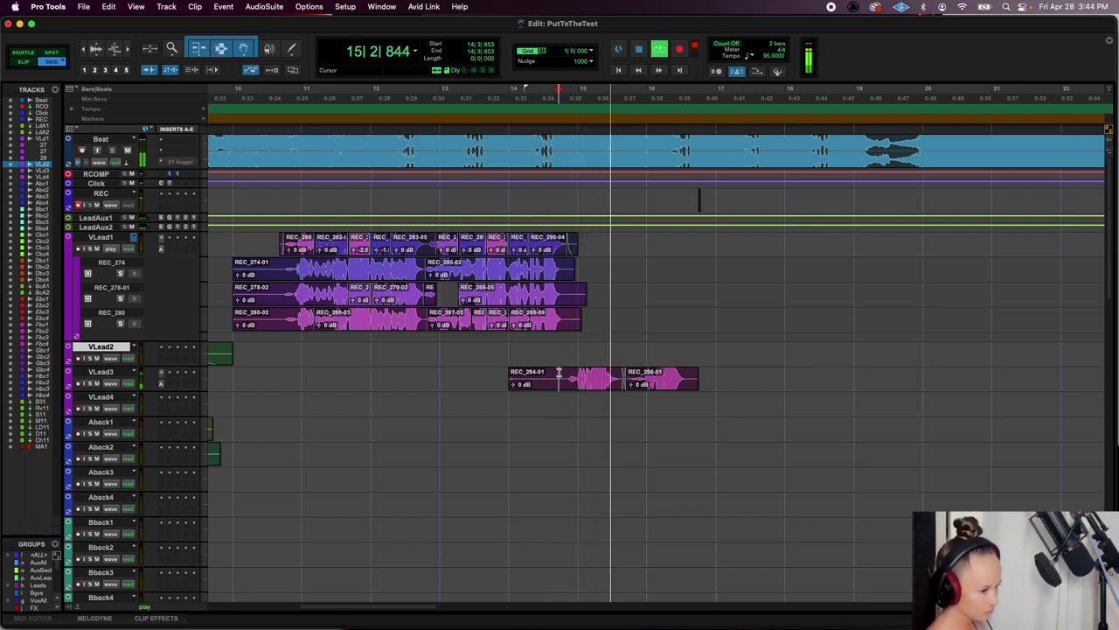
key("space")
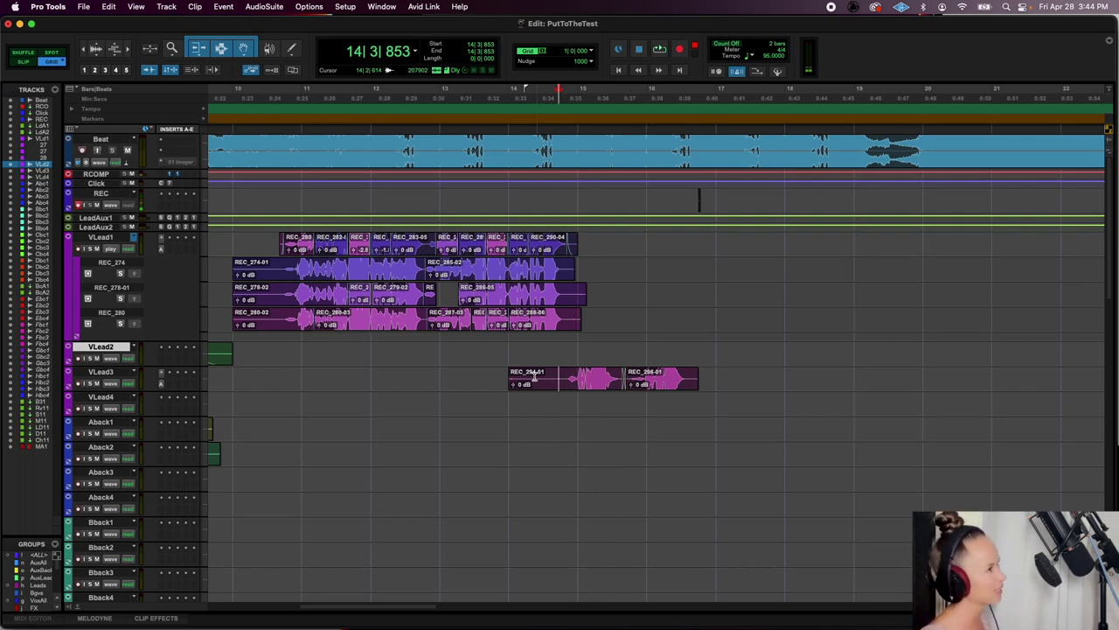
key("space")
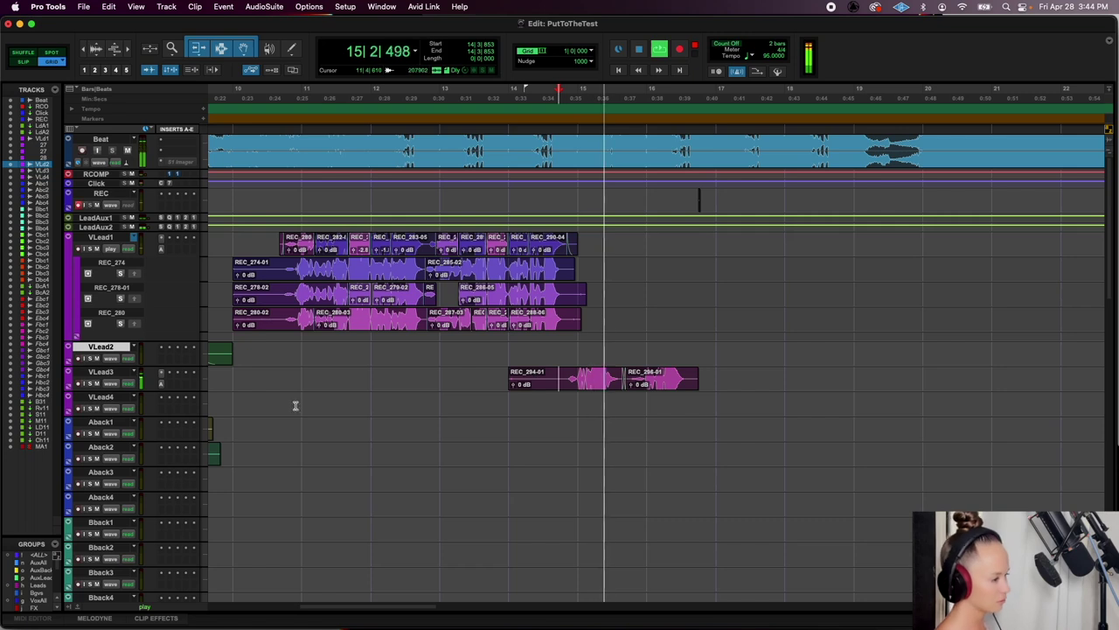
key("space")
Show VLead3's playlists, try moving its first clip to a separate playlist lane and play the remaining phrase
left_click(109, 384)
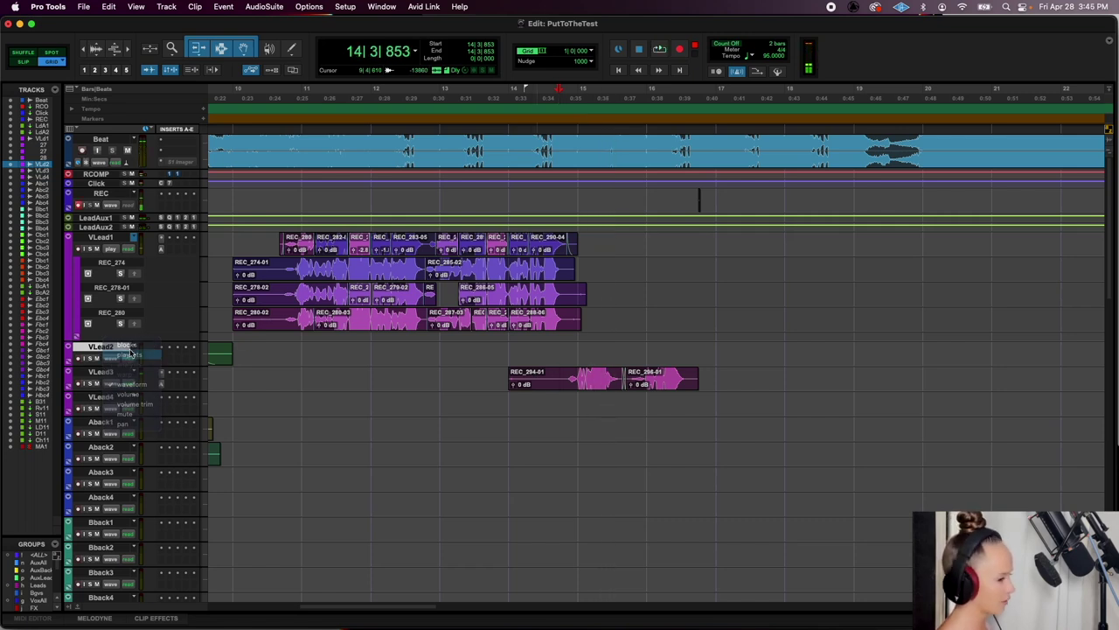
left_click(130, 353)
left_click_drag(524, 386, 537, 405)
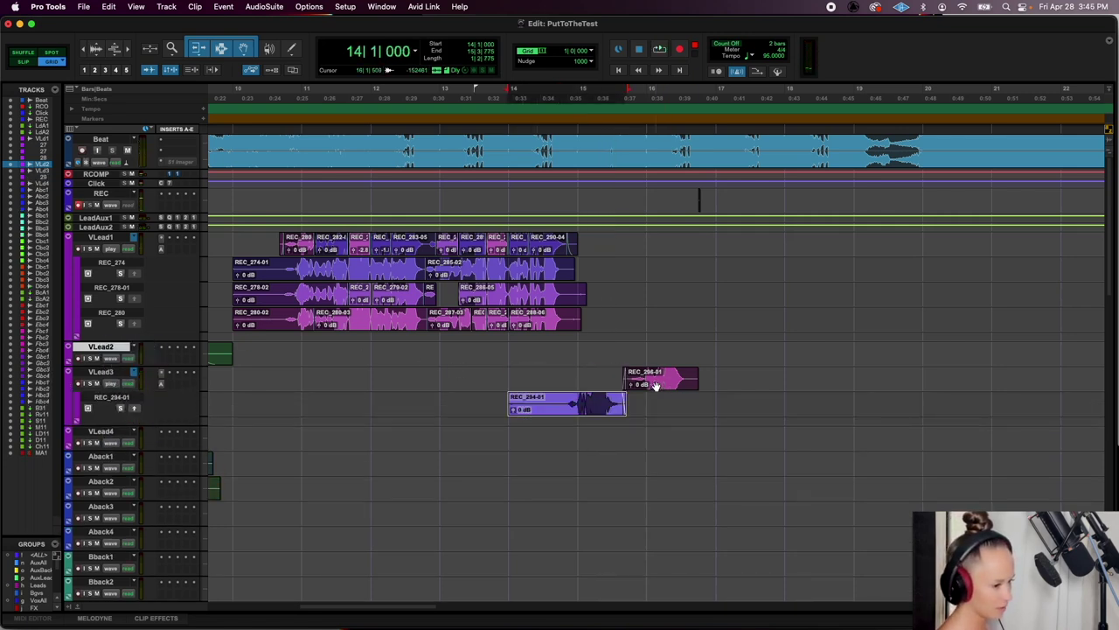
left_click(659, 386)
key("space")
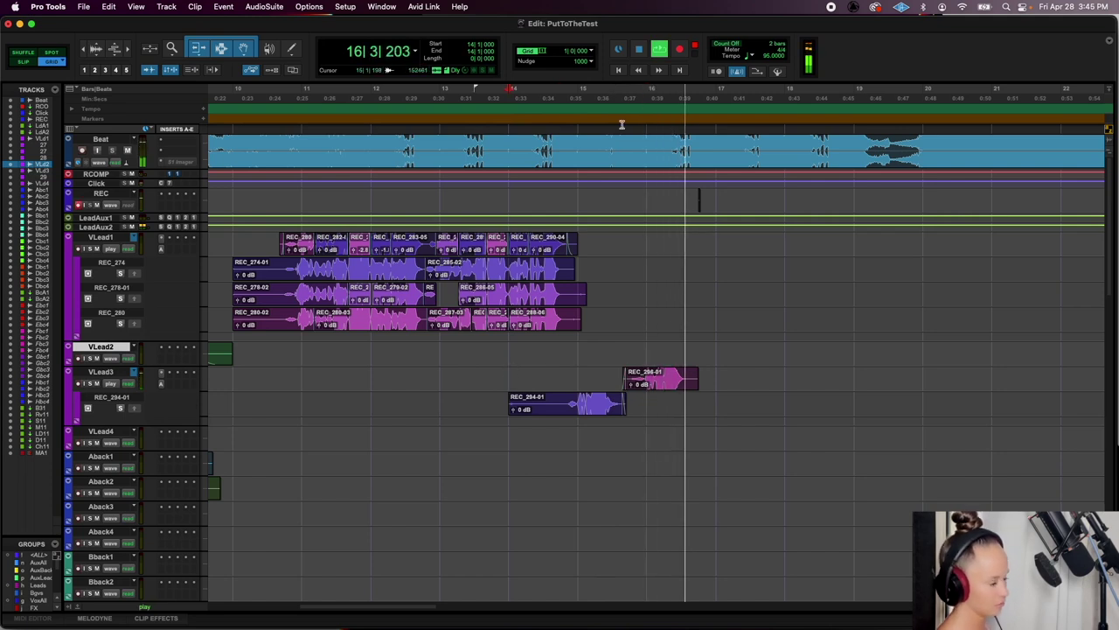
key("space")
key("super+z")
Play VLead3 from bar 15 while checking the detected notes in its Auto-Tune Pro plug-in
left_click(576, 373)
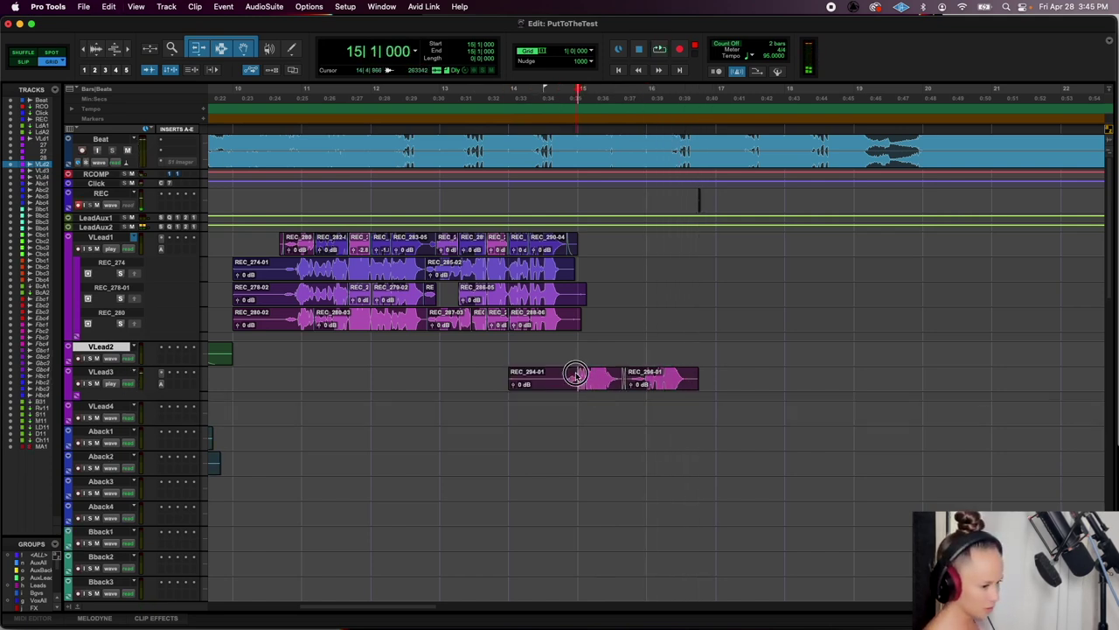
left_click(161, 384)
key("space")
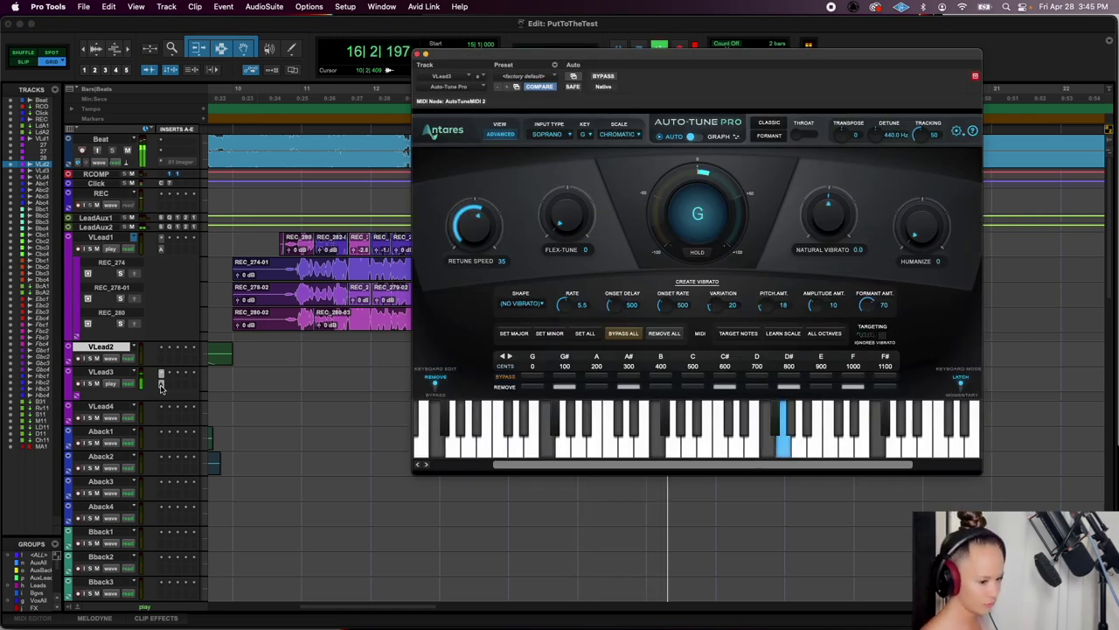
key("space")
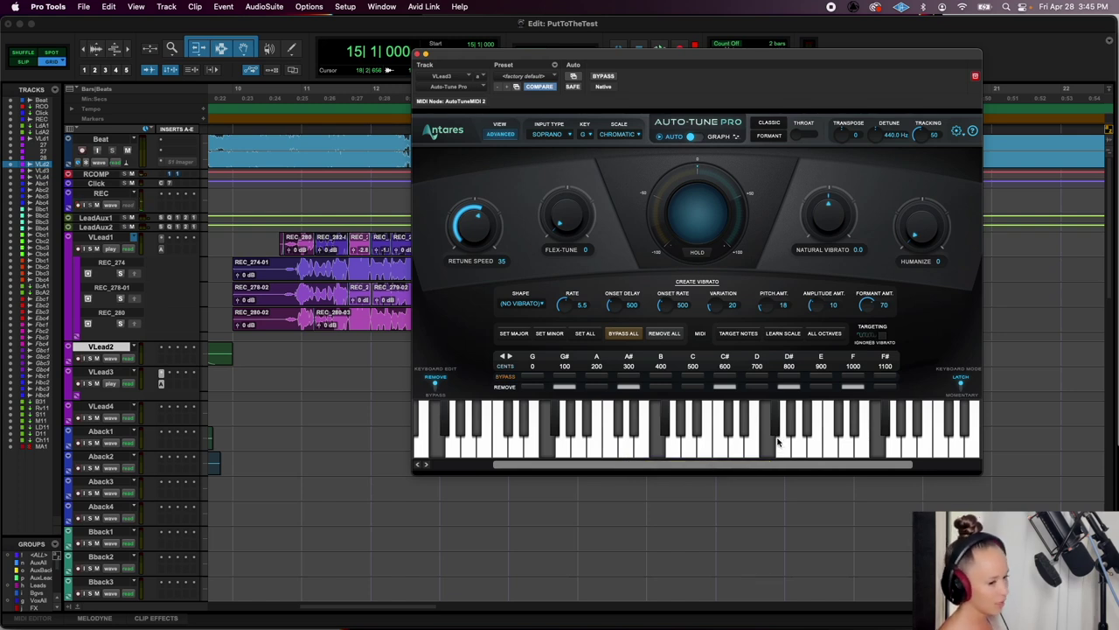
left_click(421, 54)
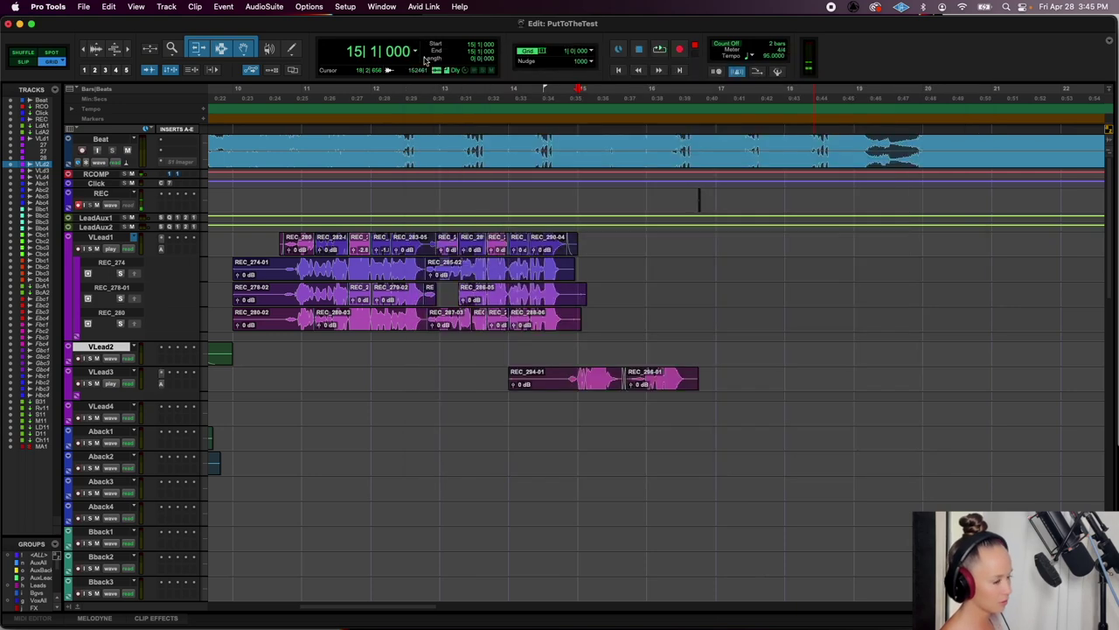
Remove VLead3's empty lead-in before 14|4|055, with a fade-in from 14|4|055 to 14|4|639 and a fade-out at the end
left_click(563, 375)
key("super+e")
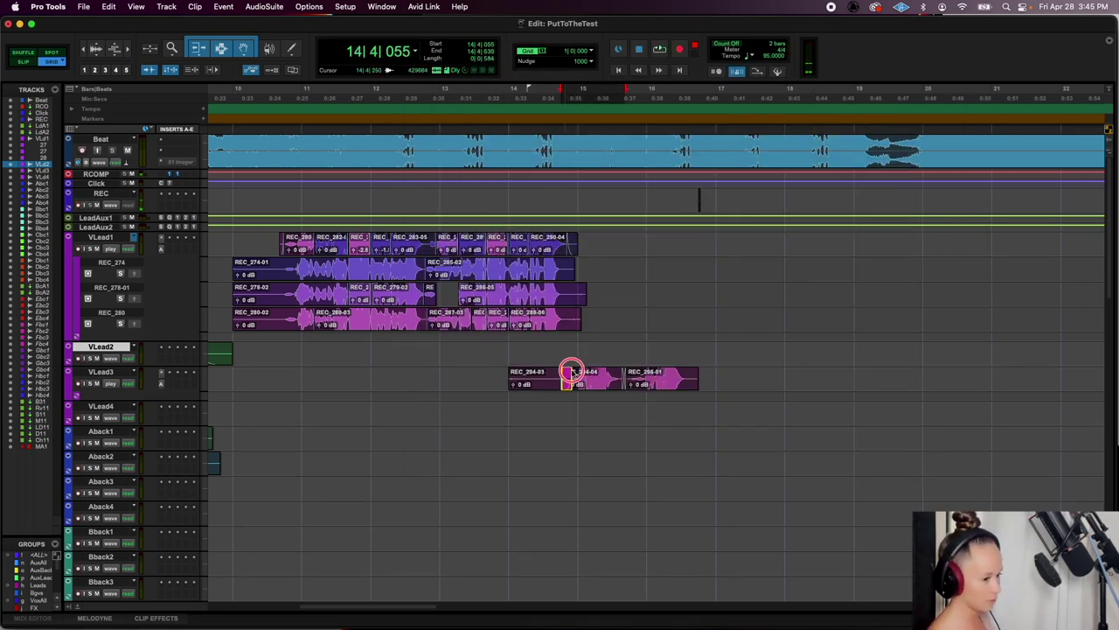
left_click_drag(694, 371, 687, 371)
left_click(523, 389)
key("Delete")
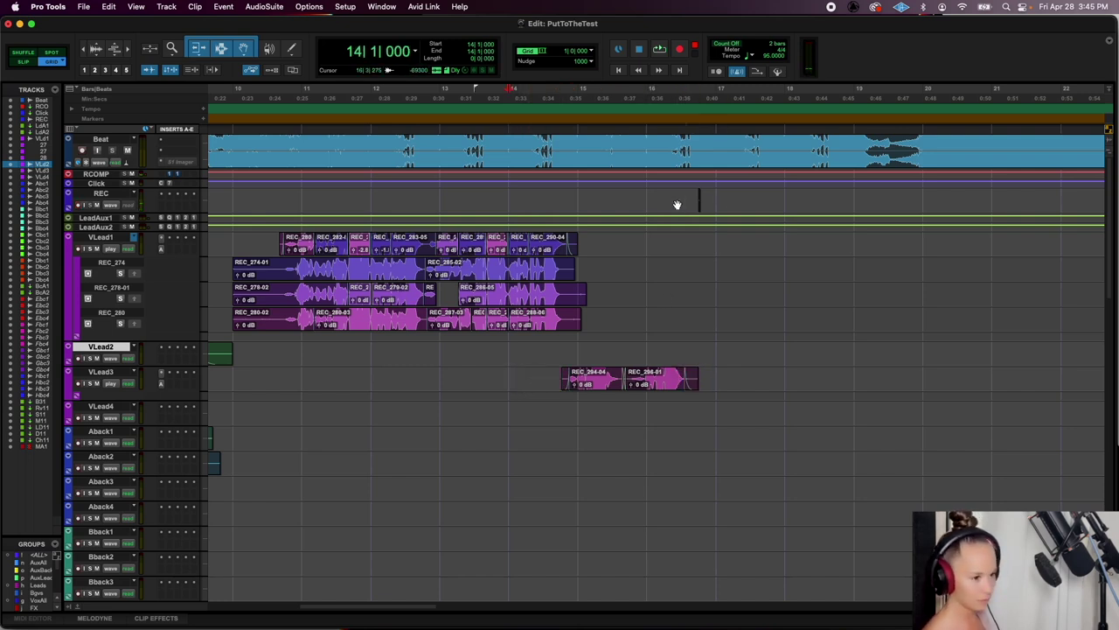
Clear the leftover sliver from REC and record a new take from bar 14
left_click_drag(683, 205, 716, 196)
key("Down")
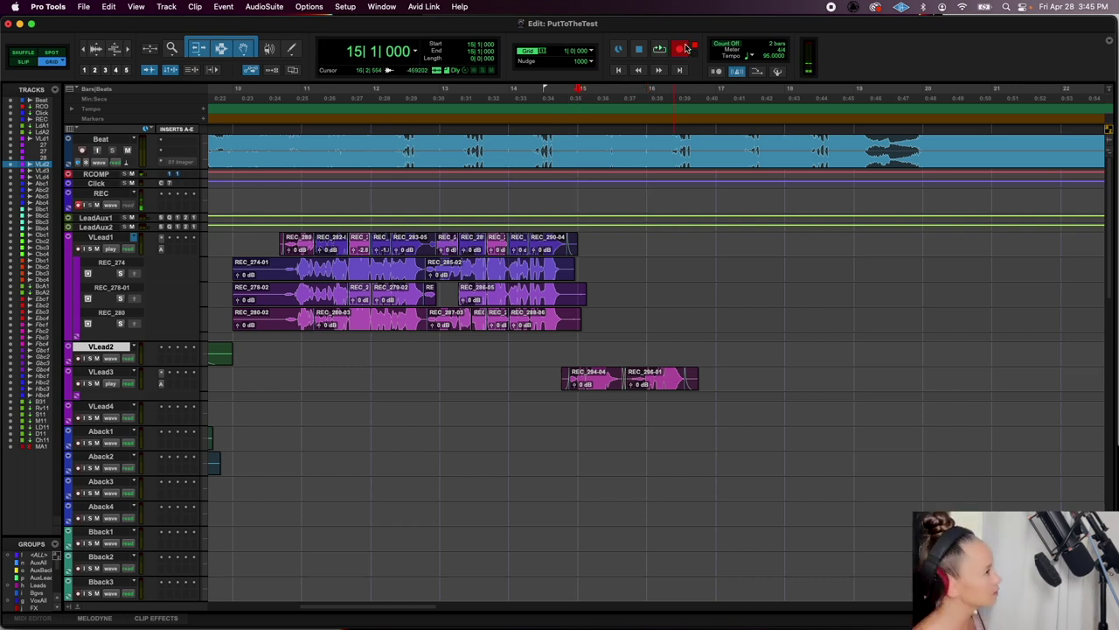
key("space")
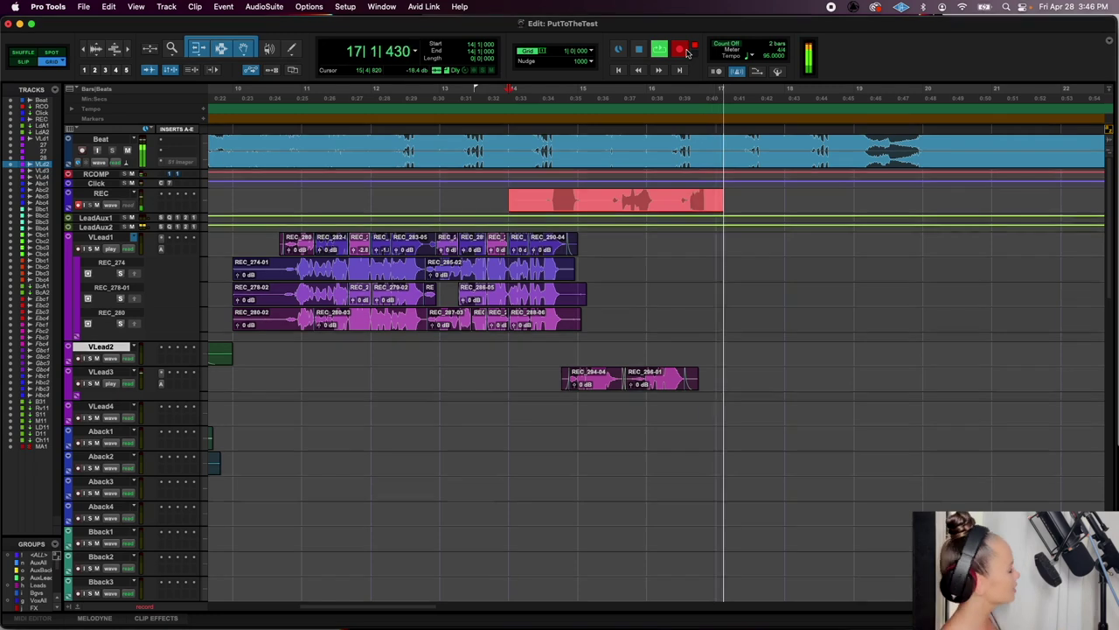
key("space")
Split the new REC take in bar 15, move the later part to VLead1 and delete the earlier part
left_click(602, 200)
key("b")
left_click_drag(634, 206, 634, 244)
key("space")
left_click(592, 209)
key("Delete")
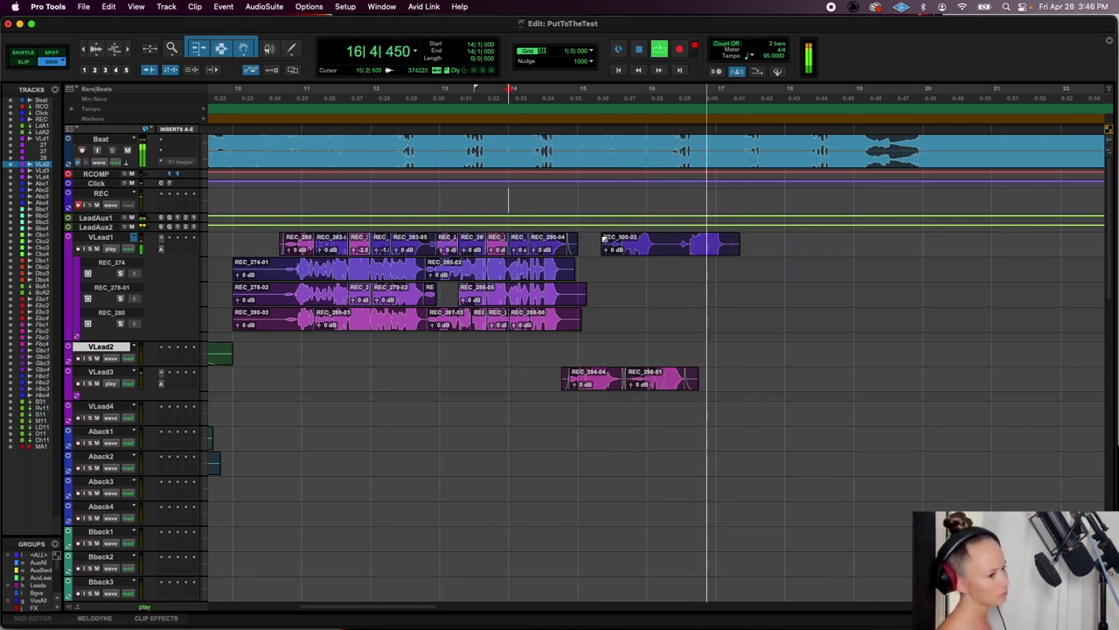
Fade in VLead1's REC_300-02 clip, trim its end to 17|1|689 and fade it out from 17|1|592
left_click(604, 238)
key("space")
left_click_drag(735, 242, 726, 246)
left_click(690, 242)
key("space")
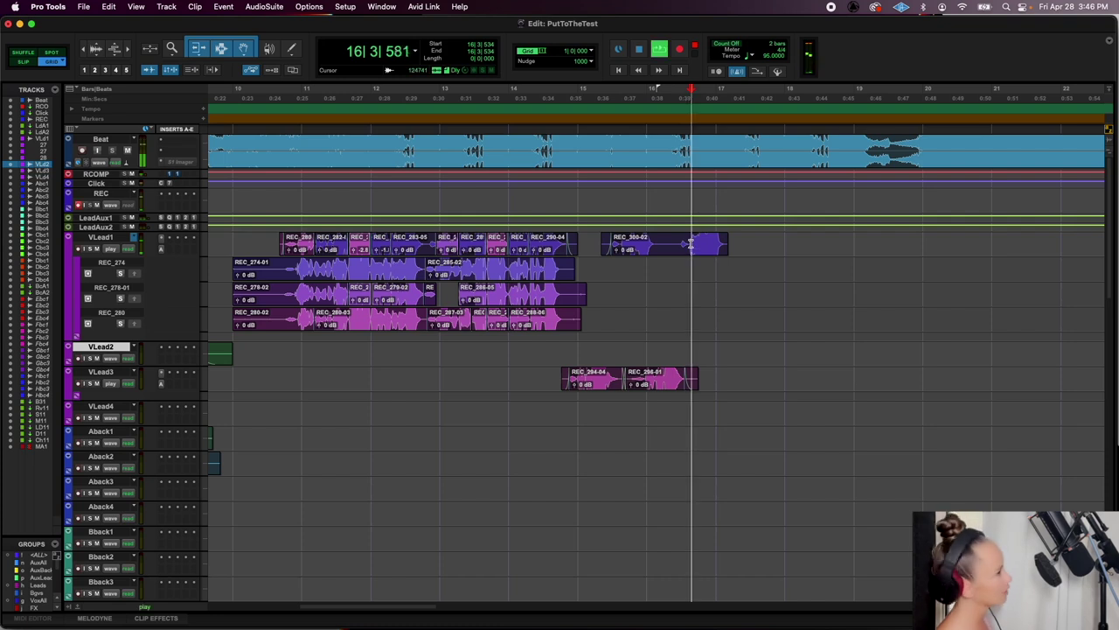
key("space")
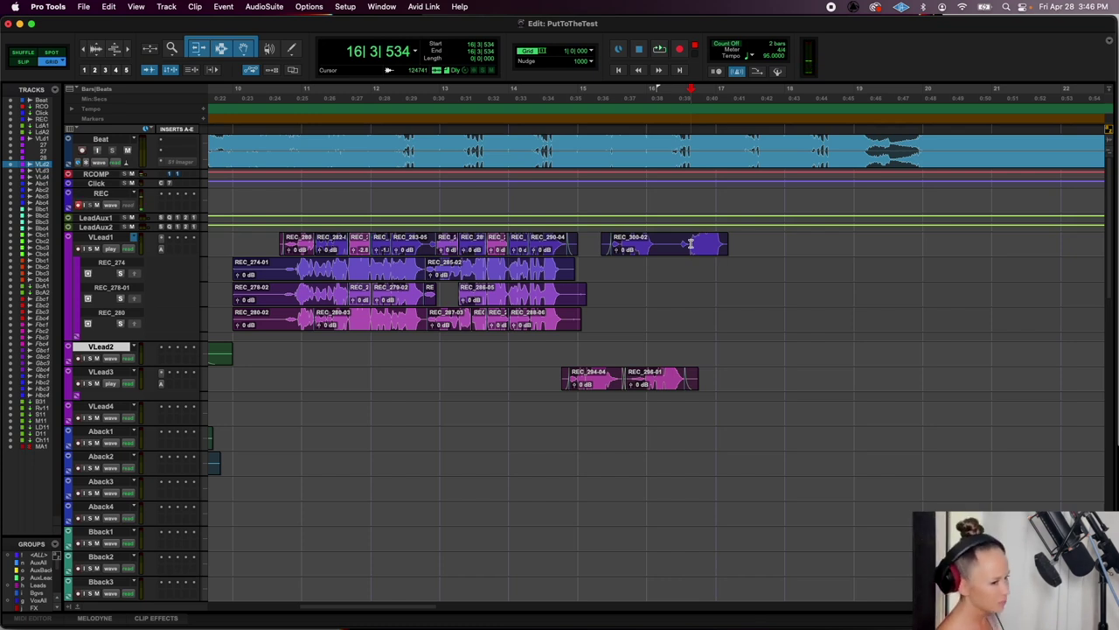
left_click(727, 234)
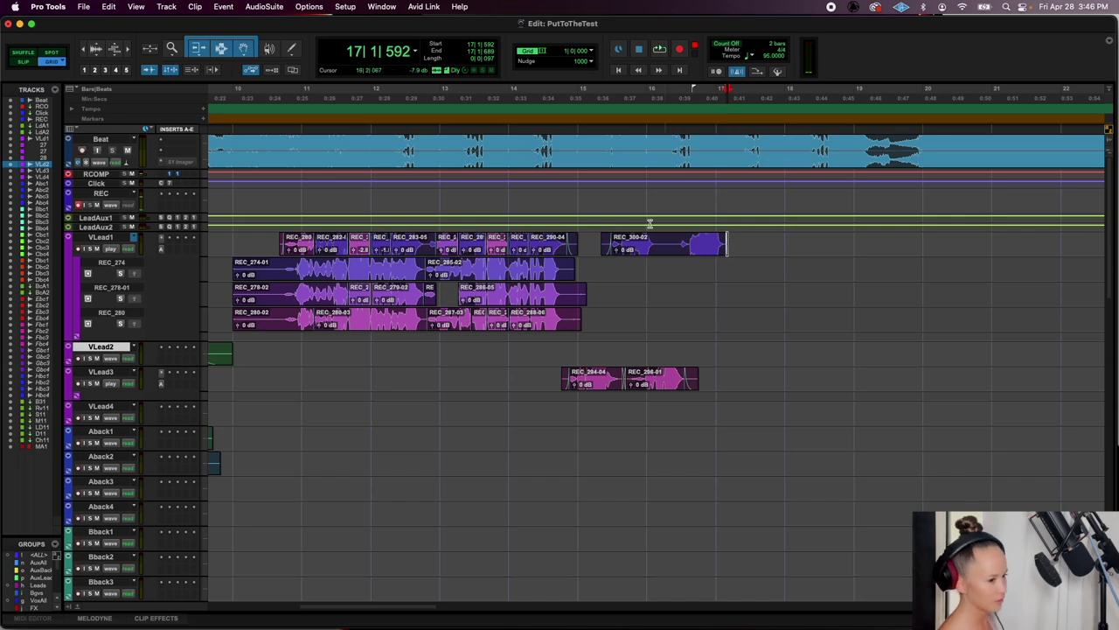
Record another take on REC from bar 15 and move the part after its empty lead-in to Aback1
left_click(585, 193)
left_click(681, 49)
key("space")
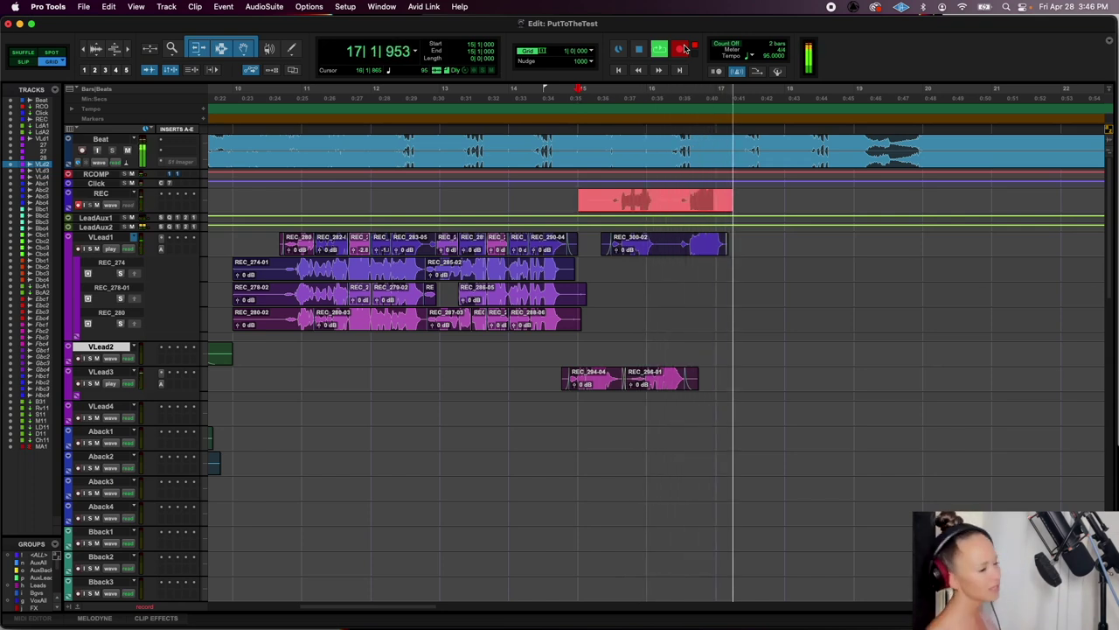
key("space")
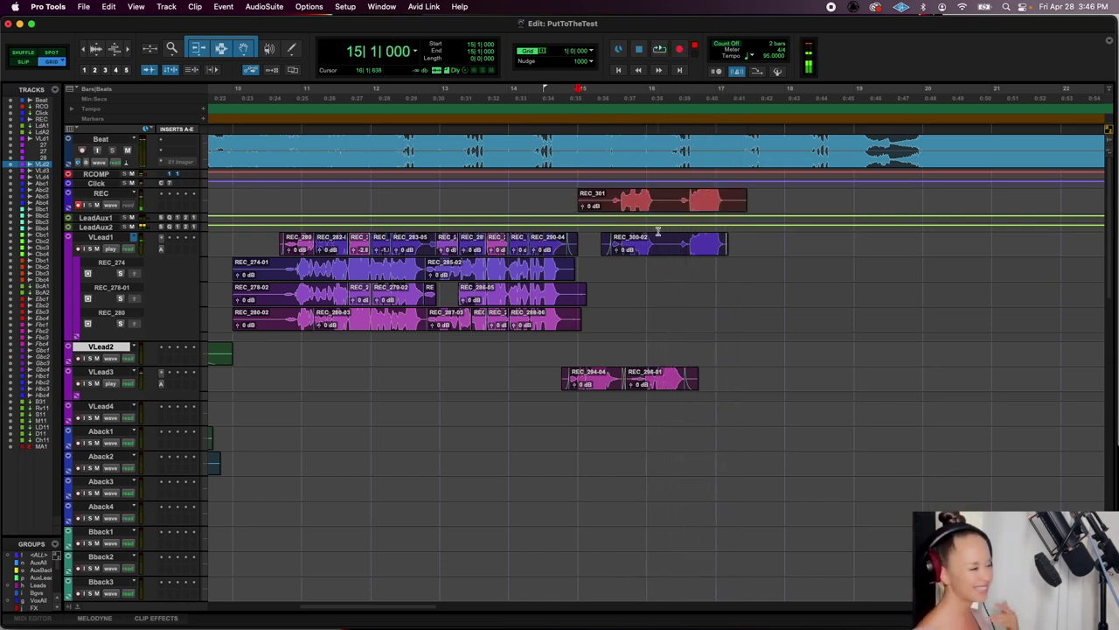
left_click(602, 196)
key("super+e")
left_click_drag(627, 208, 627, 446)
Clear the leftover lead-in from REC, record another take from bar 15 and move it to Aback2
left_click(574, 194)
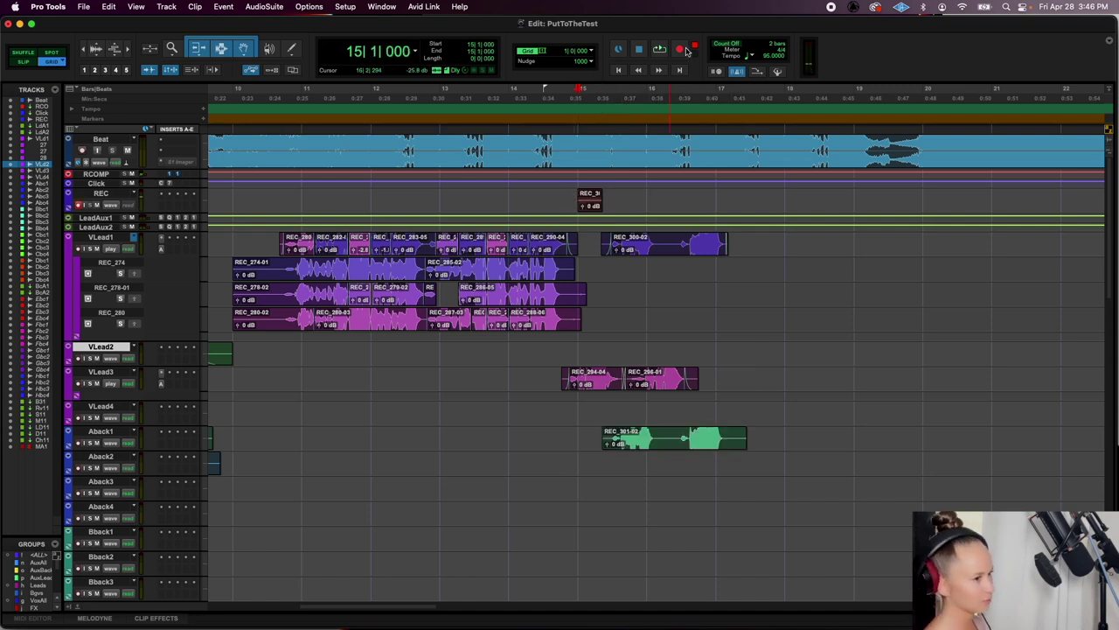
left_click(682, 50)
key("space")
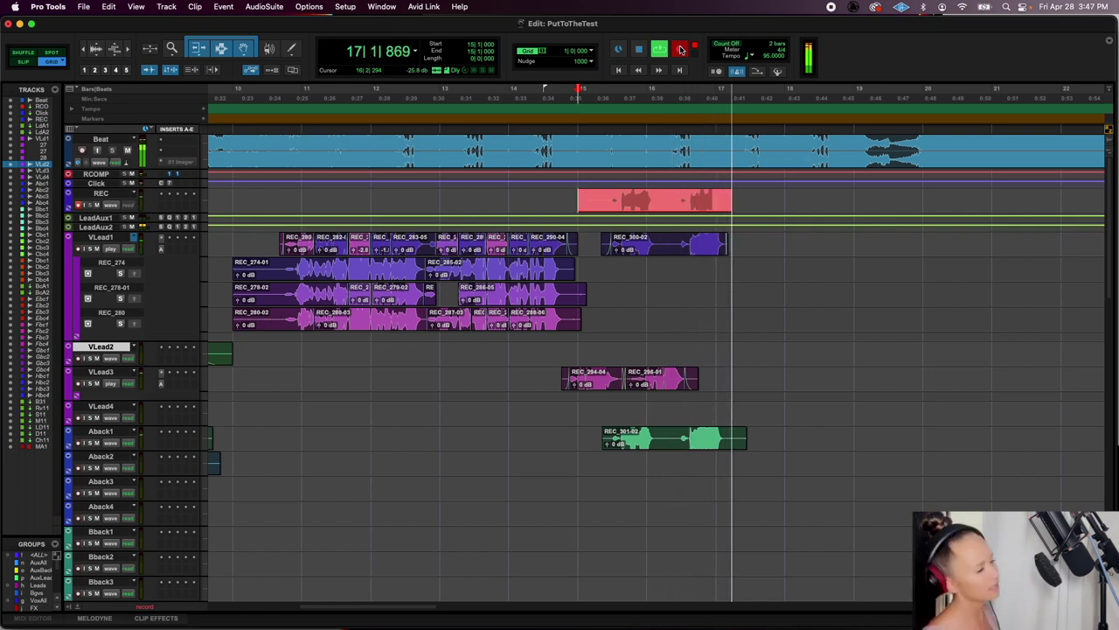
key("space")
left_click_drag(669, 206, 665, 463)
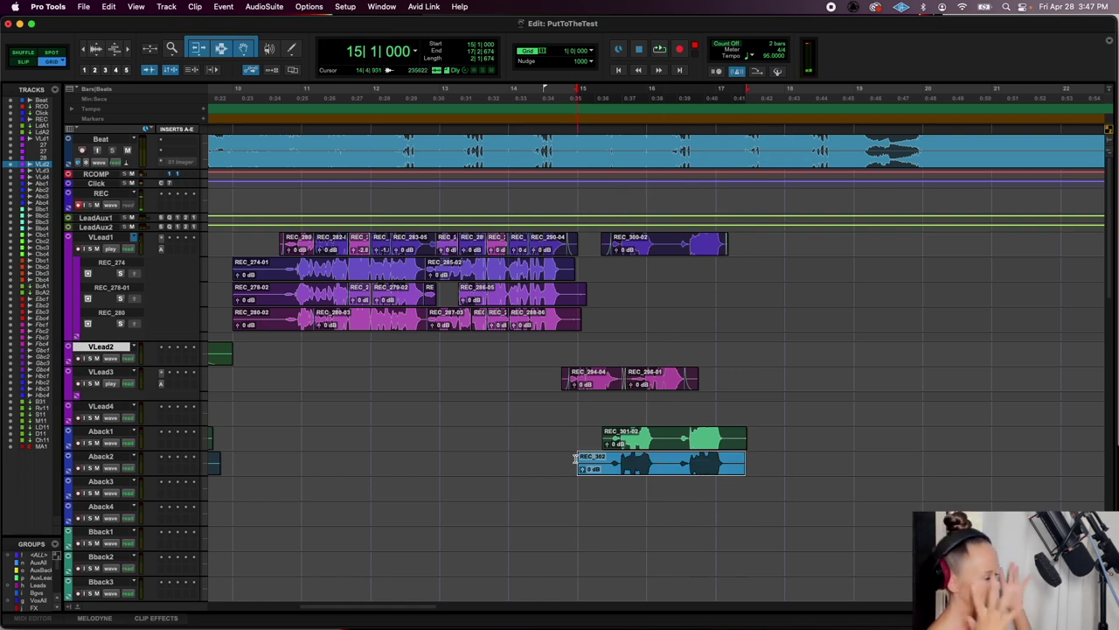
Trim the Aback2 clip's start to match the Aback1 clip and move both clips down to Aback3 and Aback4
left_click_drag(582, 458, 607, 459)
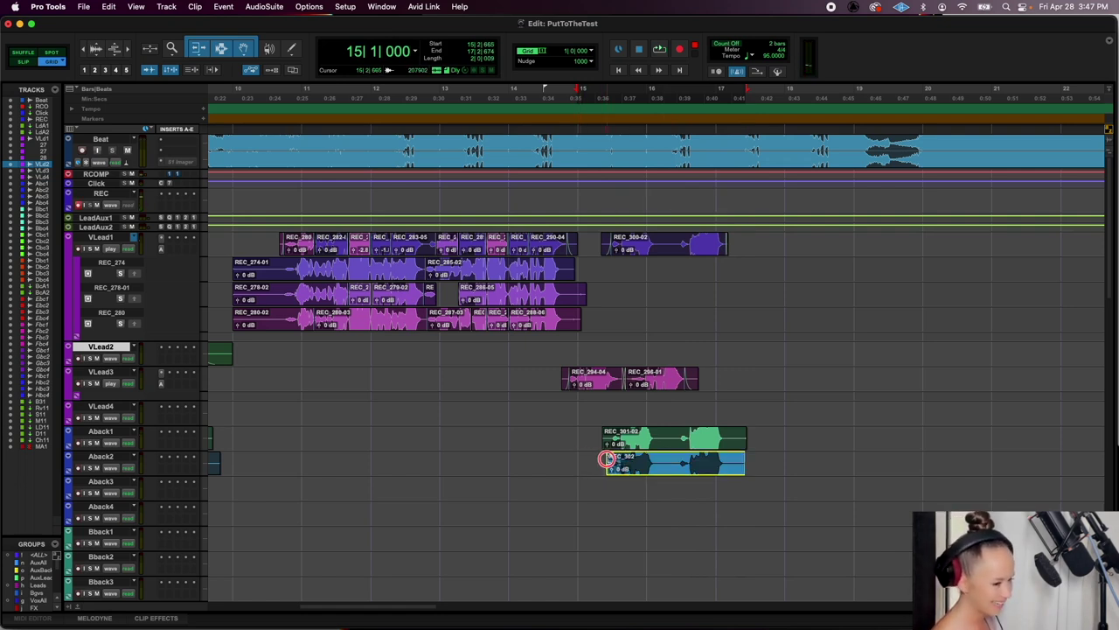
left_click(619, 442, "shift")
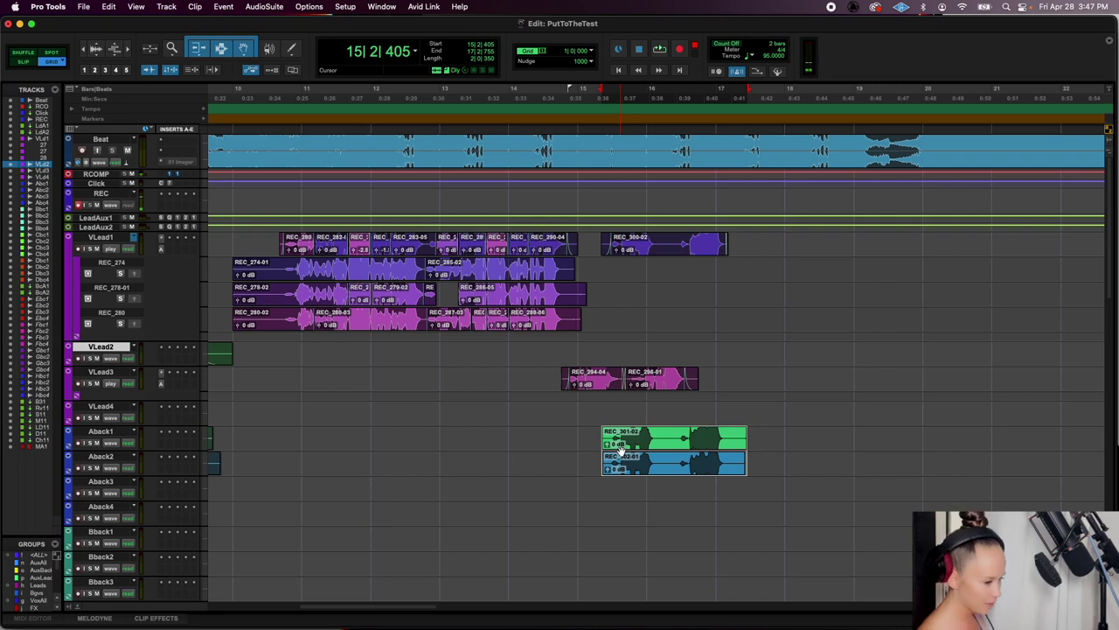
left_click_drag(619, 446, 617, 495)
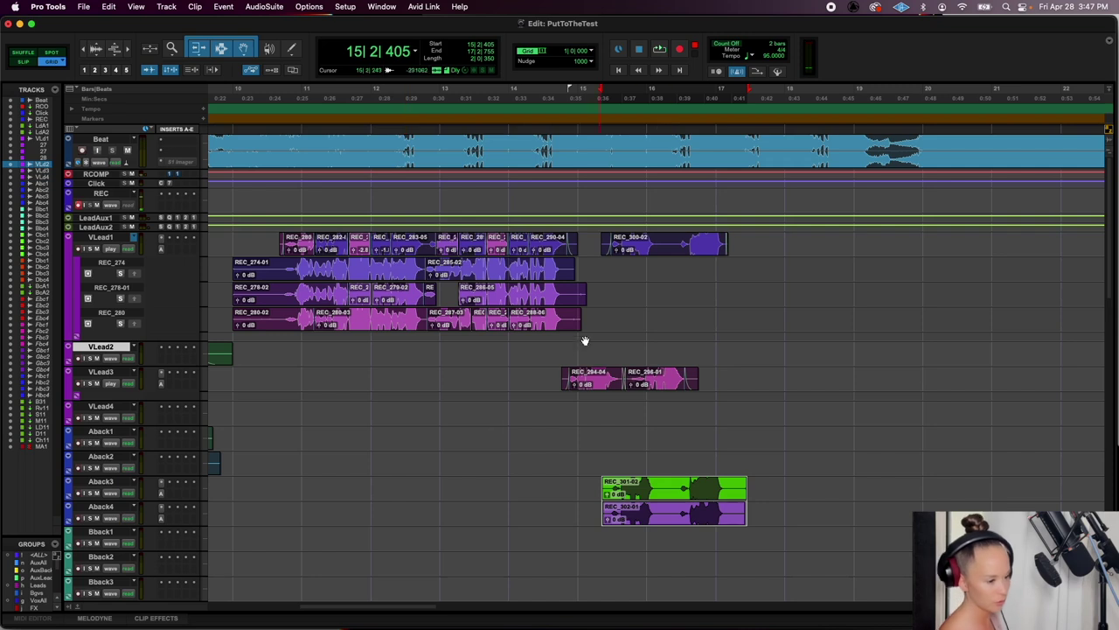
Record a take on REC from bar 14, move it to Bback1 and copy that track's insert to Bback2
left_click(551, 349)
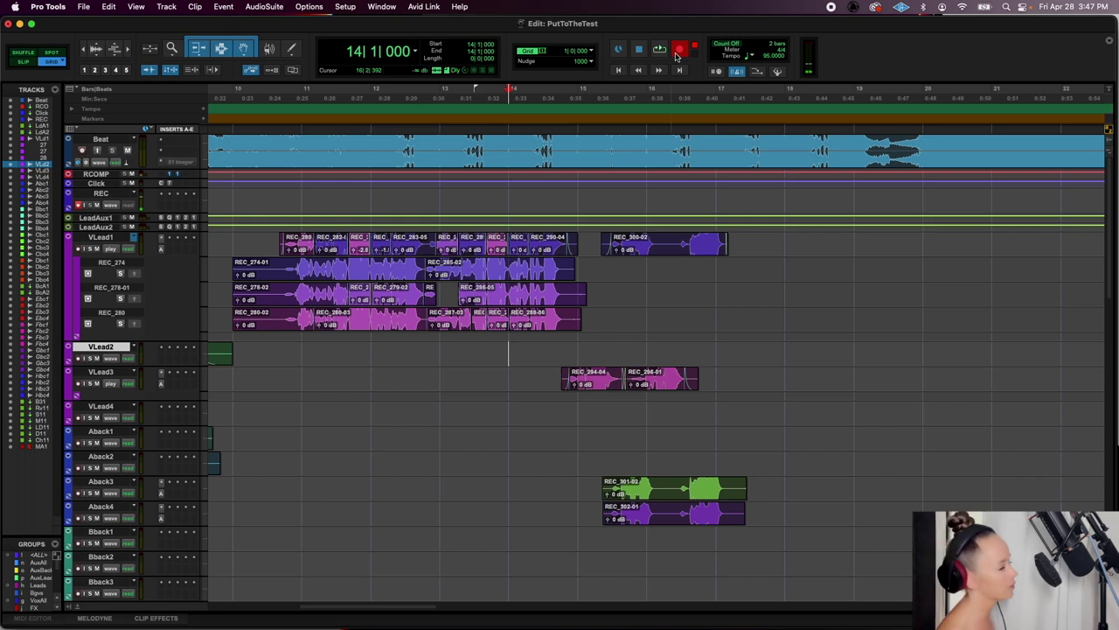
key("space")
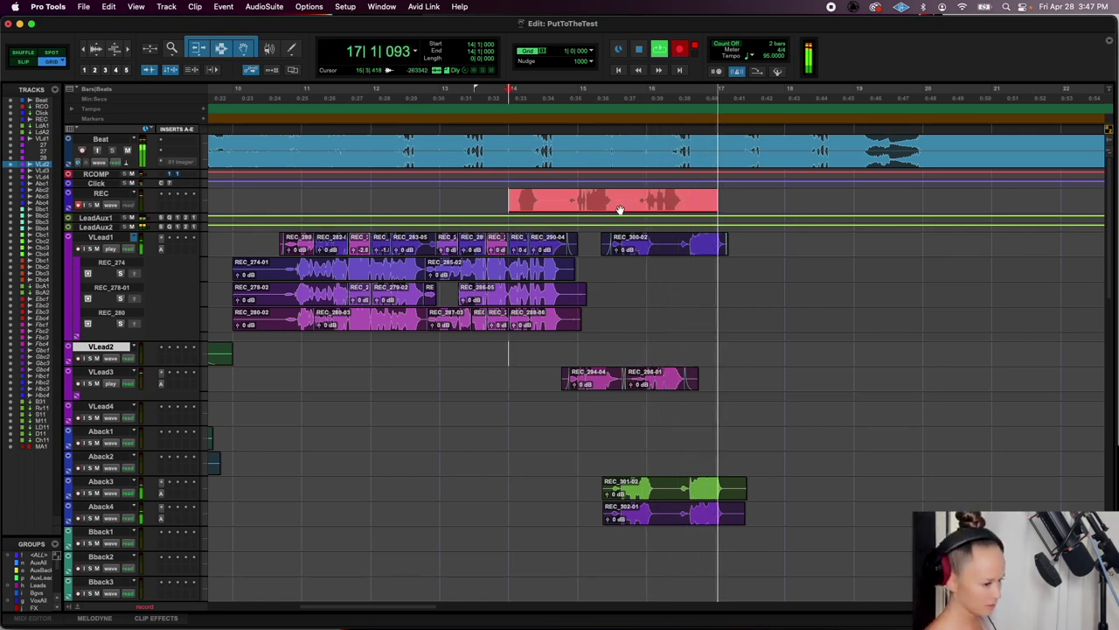
key("space")
left_click_drag(618, 210, 616, 551)
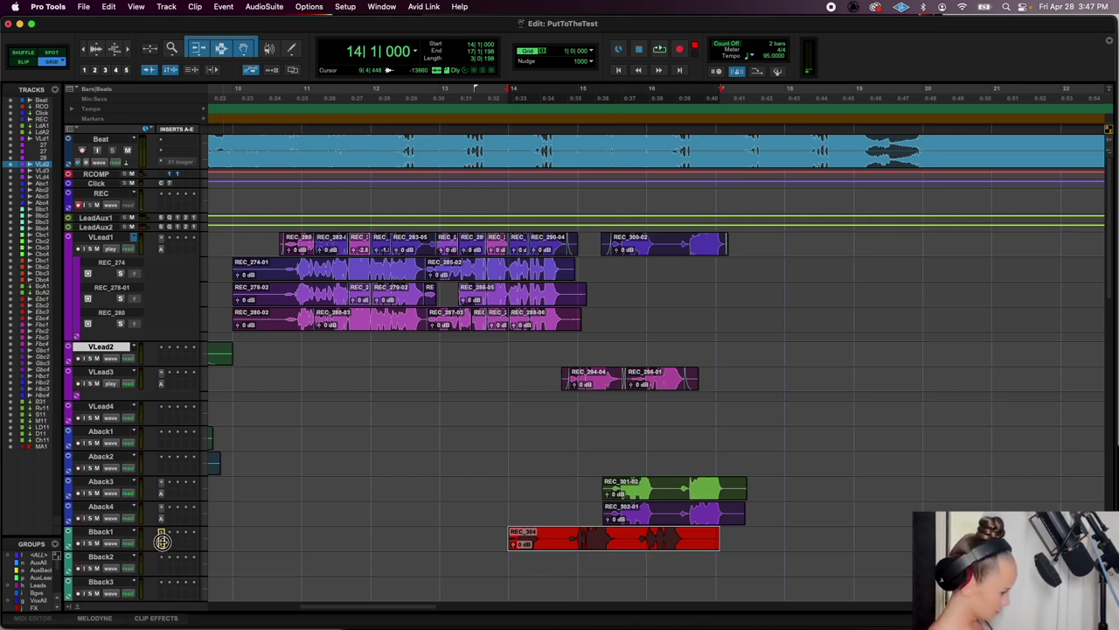
left_click_drag(163, 546, 163, 557)
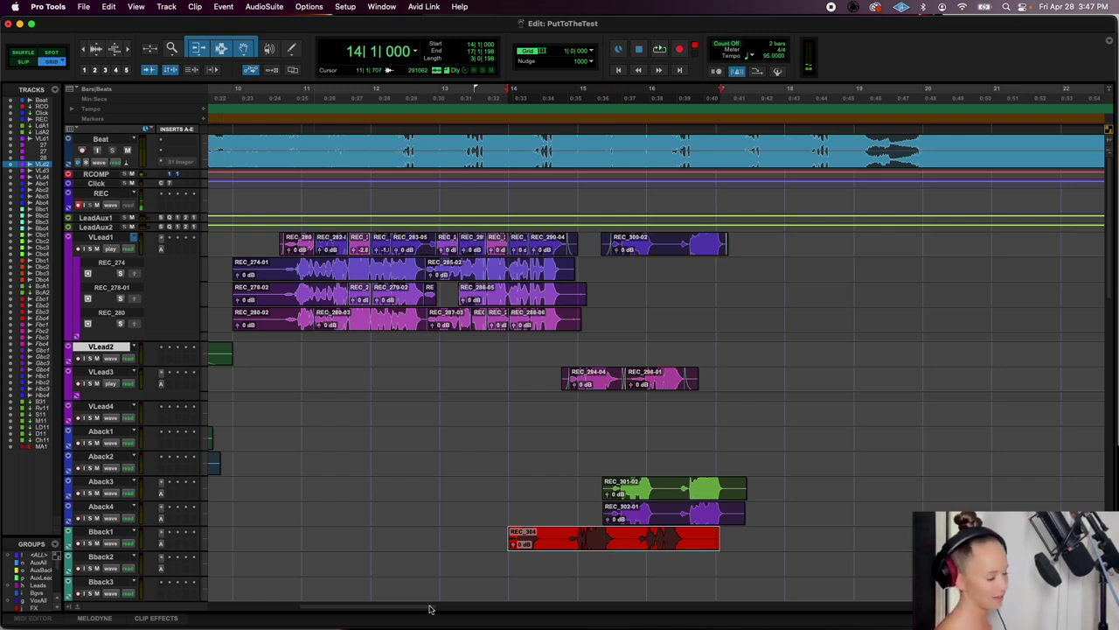
Record a second take from bar 14 for Bback2 and remove the empty lead-ins from the Bback1 and Bback2 clips
left_click_drag(514, 539, 558, 539)
left_click(519, 534)
key("space")
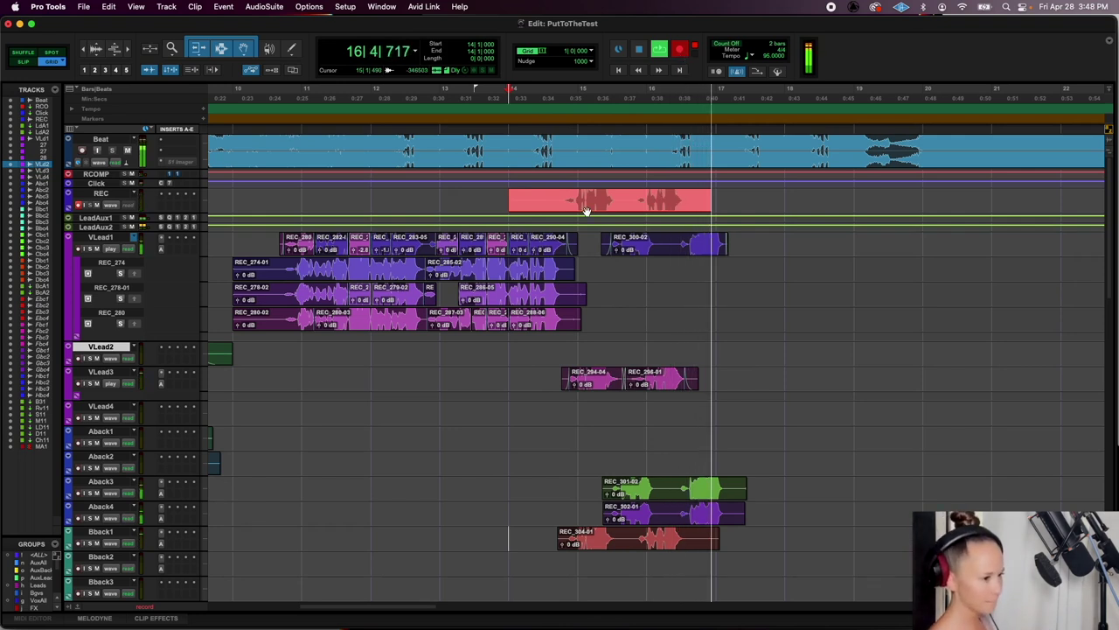
key("space")
left_click_drag(586, 211, 511, 542)
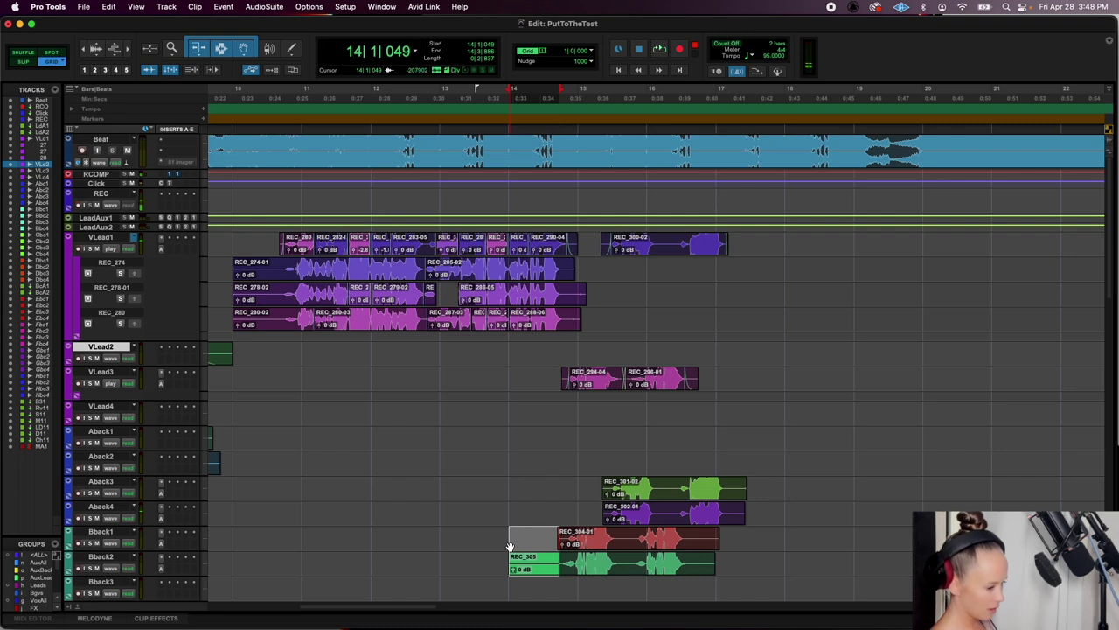
key("Delete")
Fade in the Bback1 and Bback2 clips together, trim their empty ends and fade them out
left_click(496, 534)
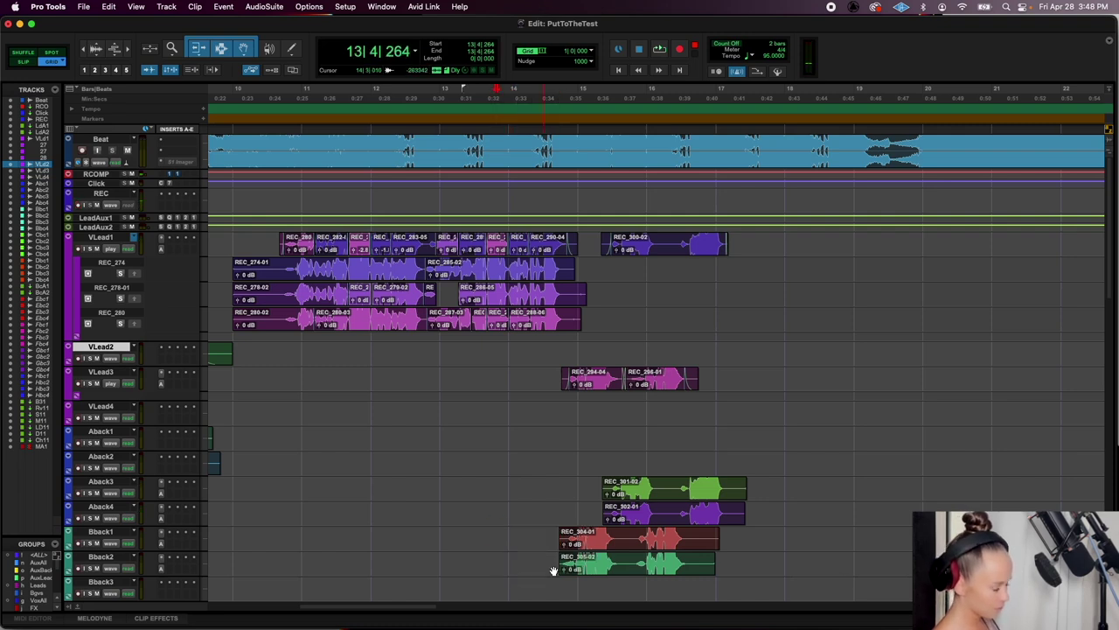
left_click_drag(546, 559, 575, 536)
key("super+f")
key("Return")
left_click_drag(717, 544, 680, 547)
key("super+f")
key("Return")
Fade in the Aback3 and Aback4 clips, trim their empty ends and fade them out from 17|1|333
left_click(599, 504)
left_click_drag(623, 491, 619, 490)
key("super+f")
key("Return")
left_click_drag(768, 511, 721, 512)
key("Delete")
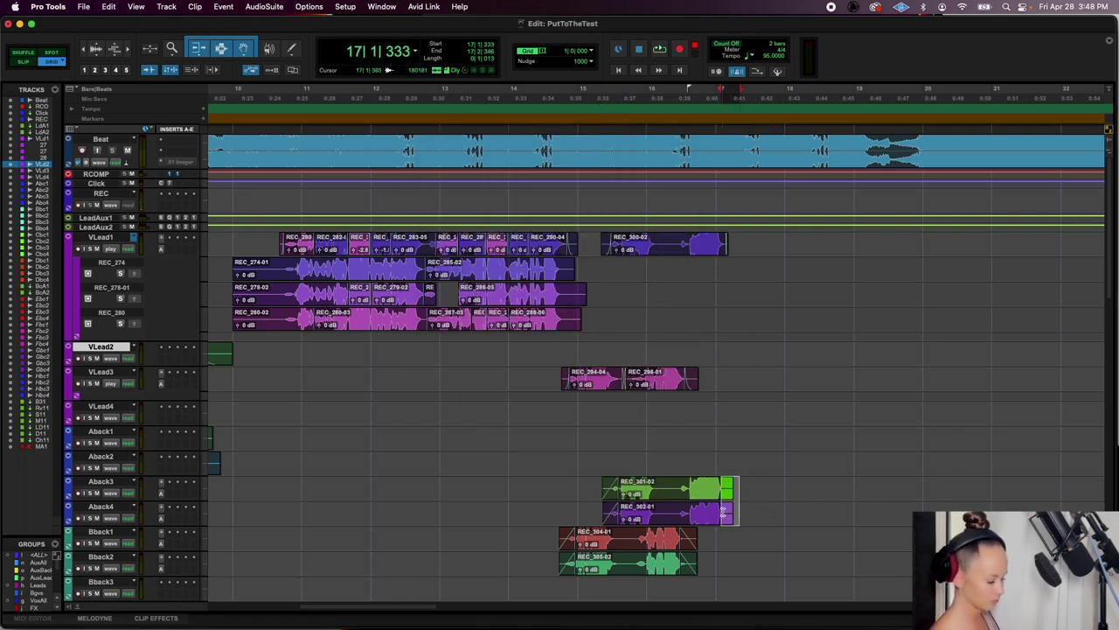
key("Return")
Play the lead and backing vocals with the beat from bar 15
key("r")
key("r")
key("r")
key("space")
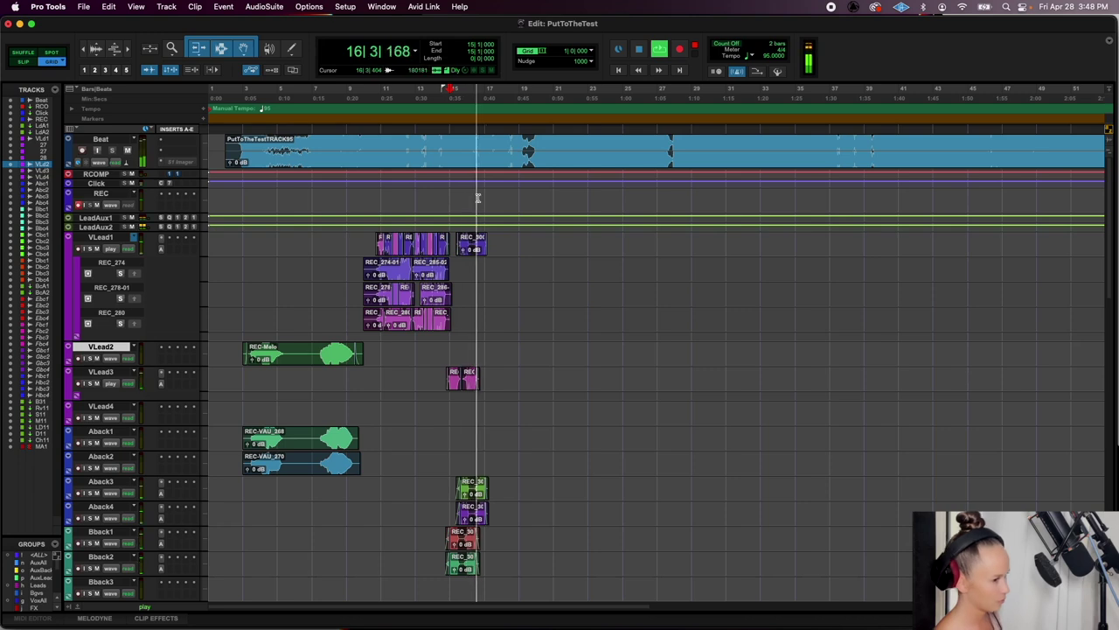
key("super+bracketright")
key("space")
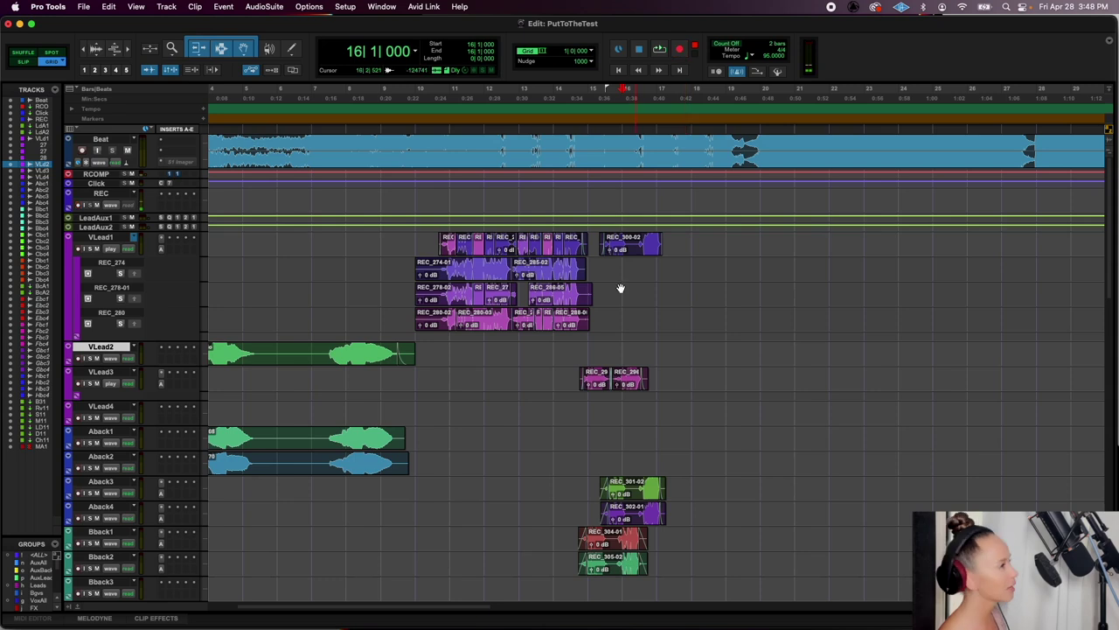
Record a take on REC from bar 16, split it at 16|4|028 and move the later part to VLead3
key("space")
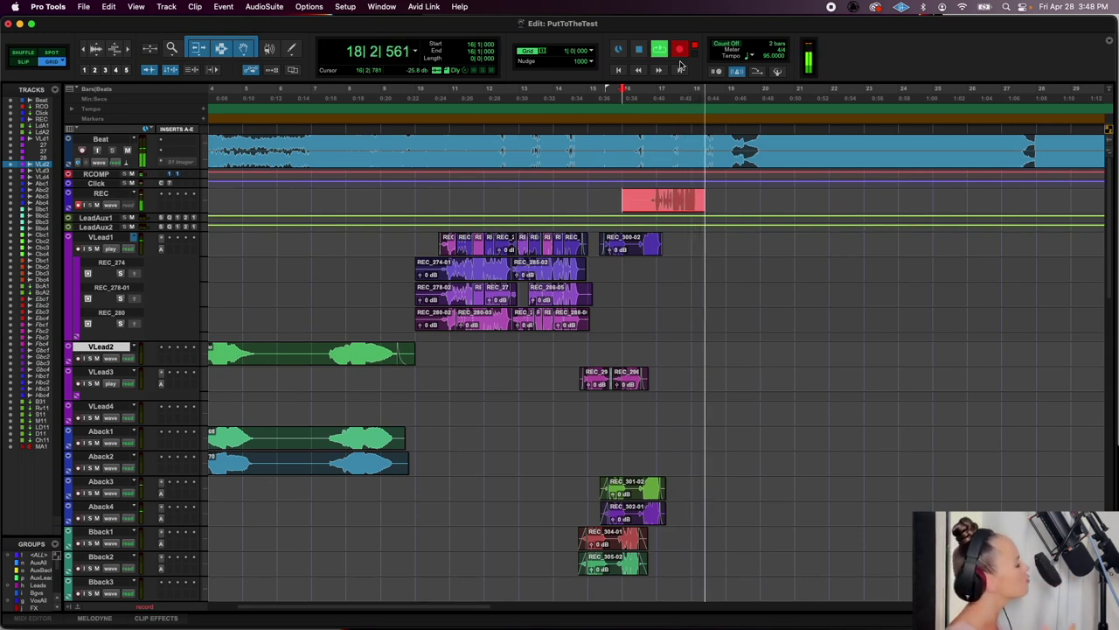
key("space")
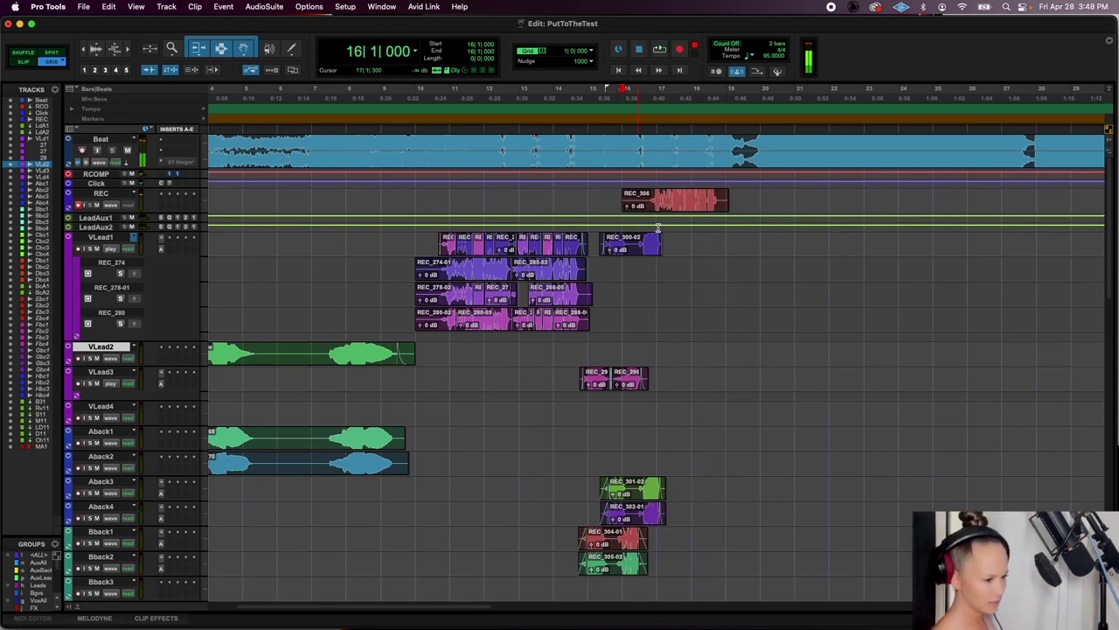
left_click_drag(647, 196, 674, 375)
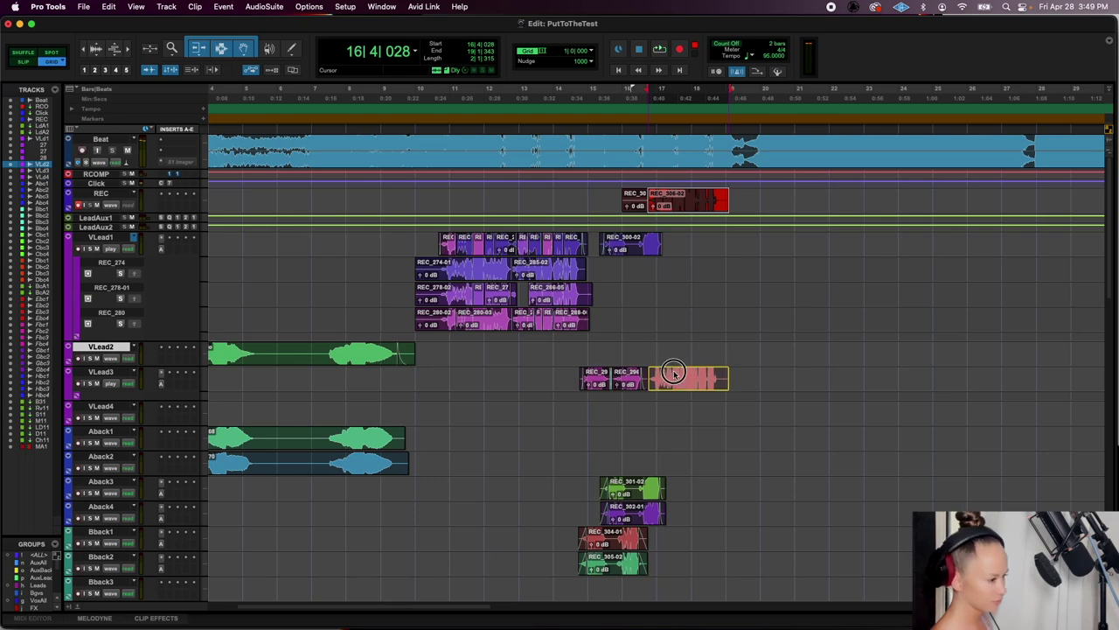
Audition the REC_306-02 clip on VLead3 and move it to a new playlist lane beneath the track
key("space")
key("t")
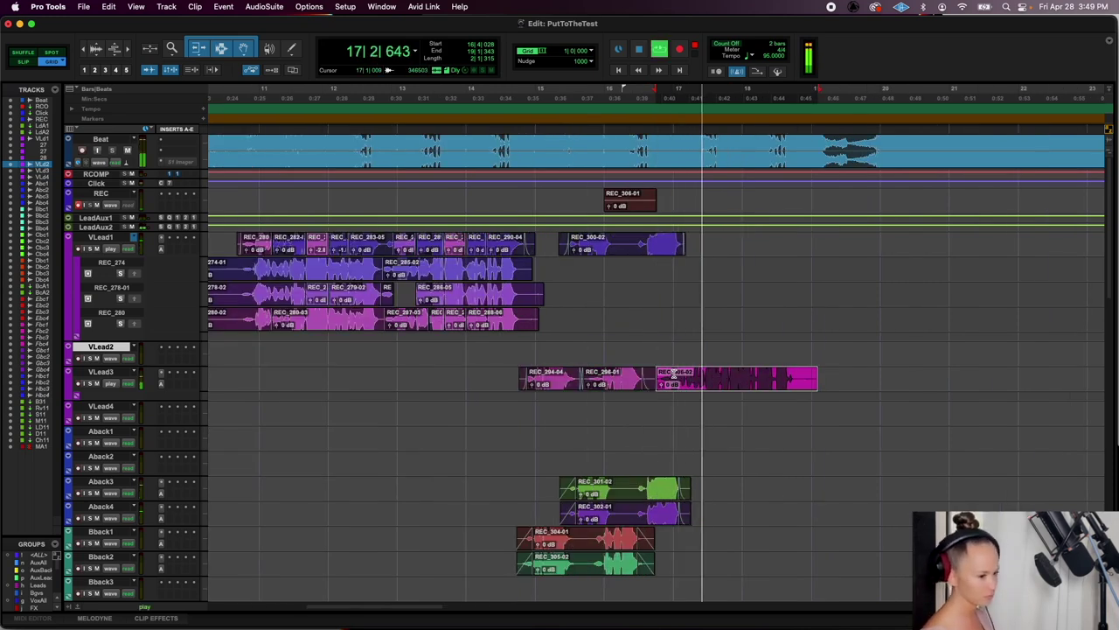
scroll(673, 375, "right", 3)
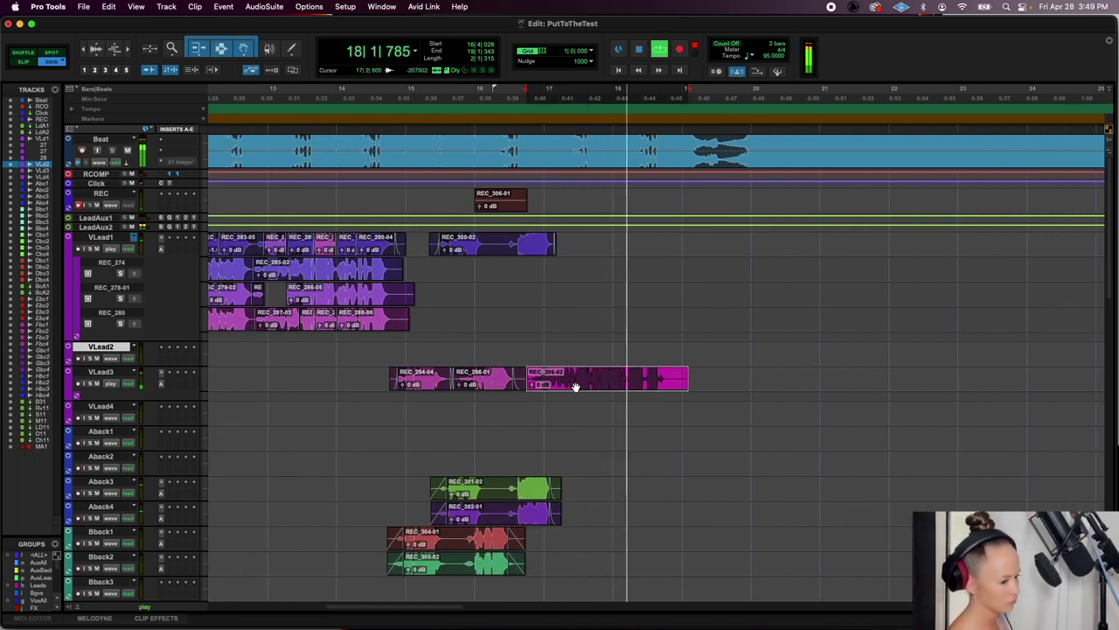
key("space")
left_click_drag(575, 387, 576, 398)
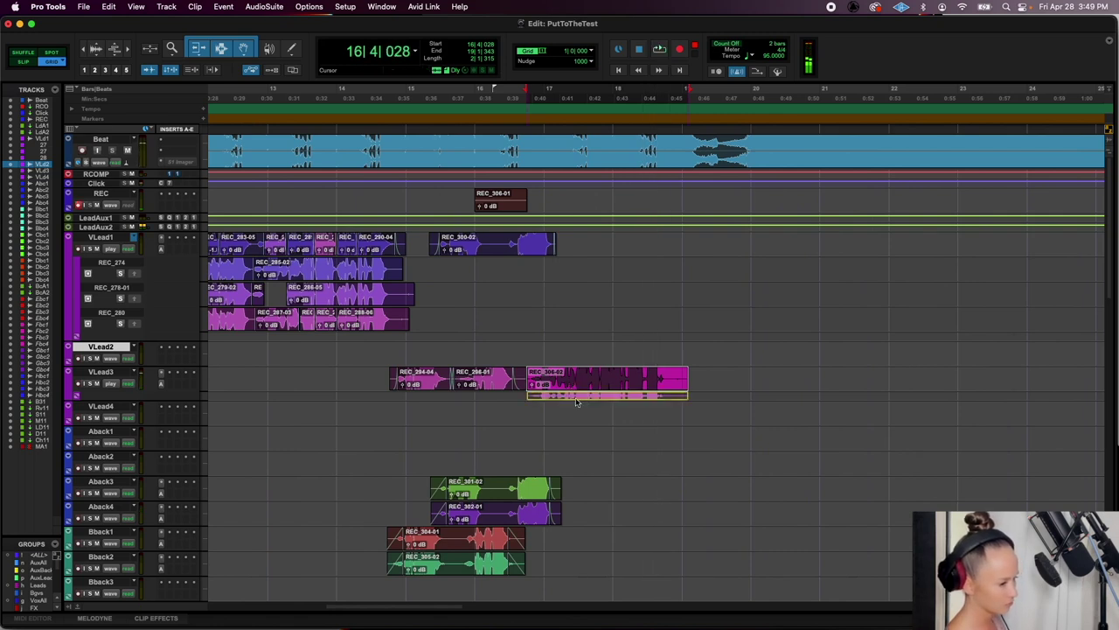
Record another take on REC from bar 17, split it and join its later part to VLead3's REC_308-02 clip at 18|1|700
left_click(503, 349)
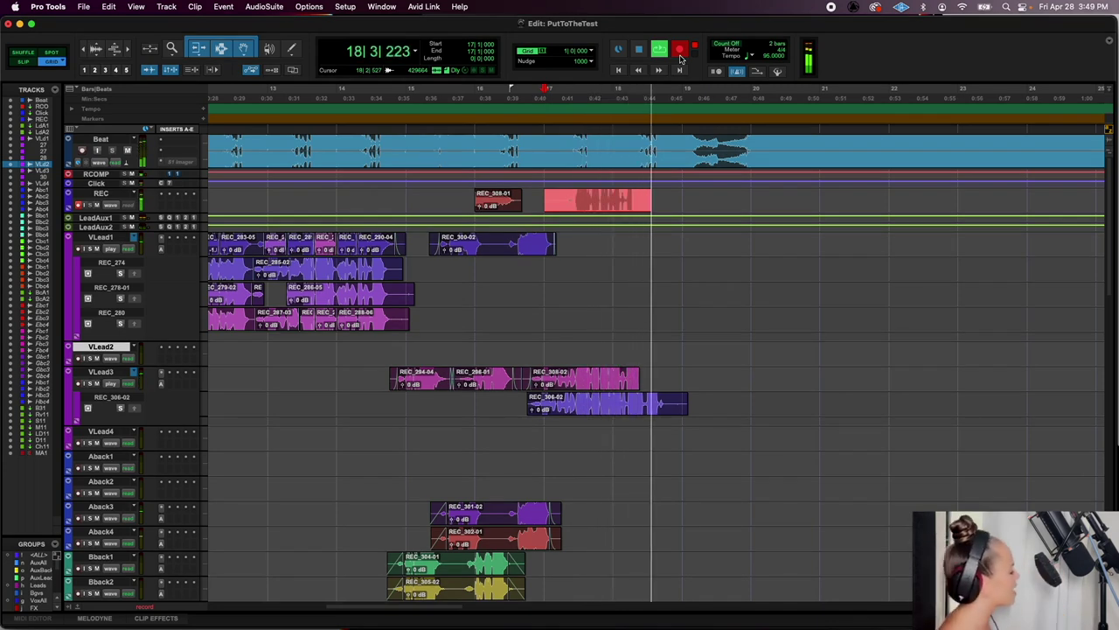
key("space")
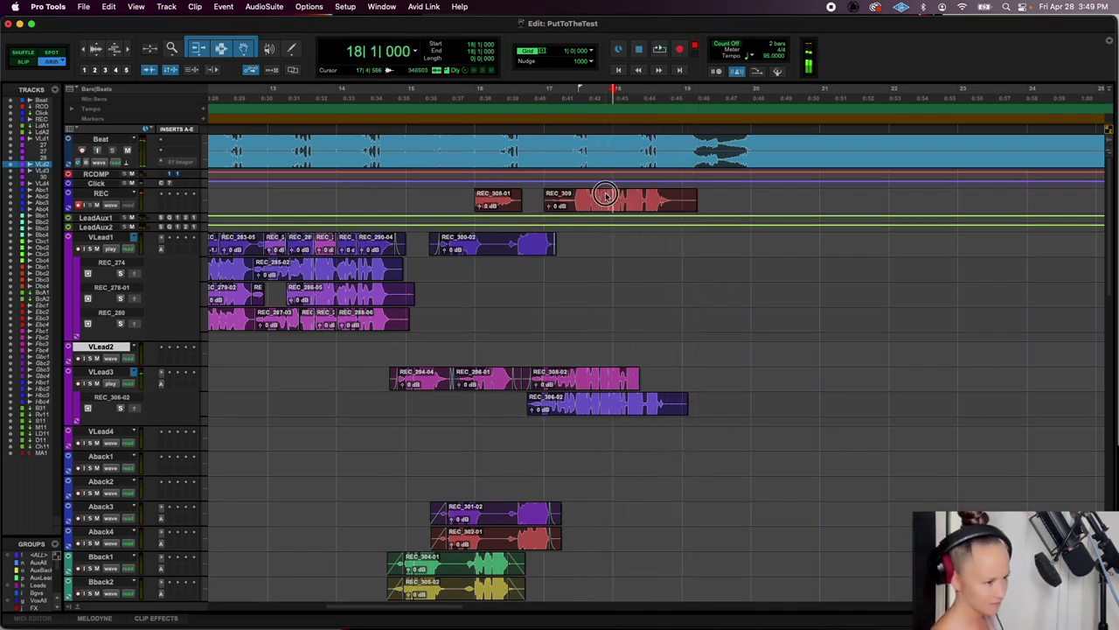
scroll(605, 196, "up", 2)
key("super+e")
left_click_drag(619, 203, 704, 383)
Audition the VLead3 phrase across the join between REC_308-02 and REC_309-02
key("space")
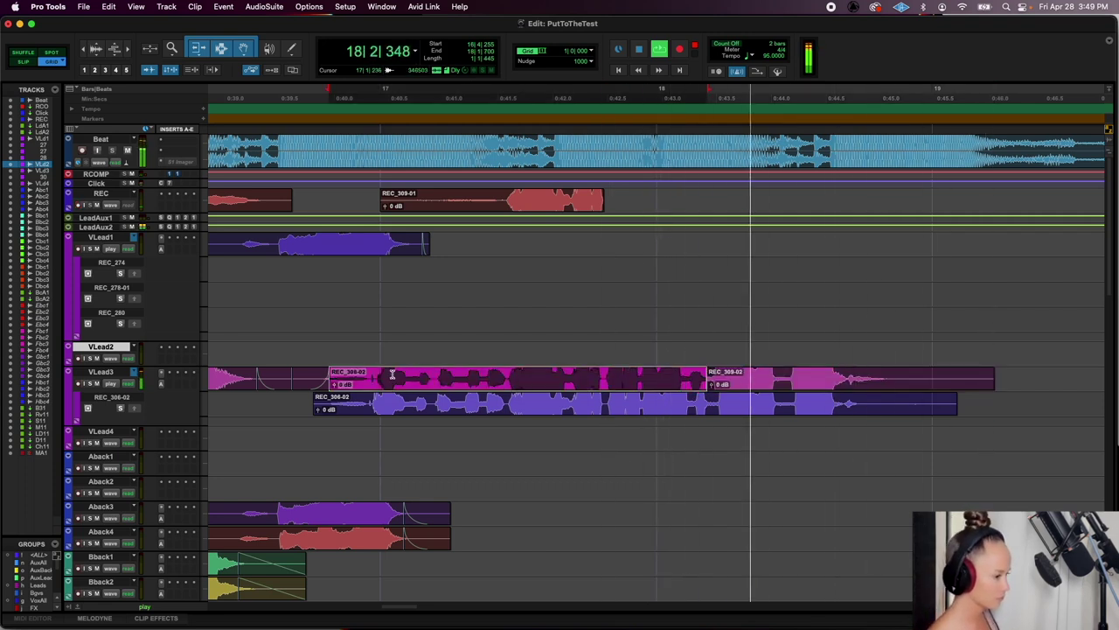
key("space")
left_click(314, 350)
key("space")
left_click(463, 389)
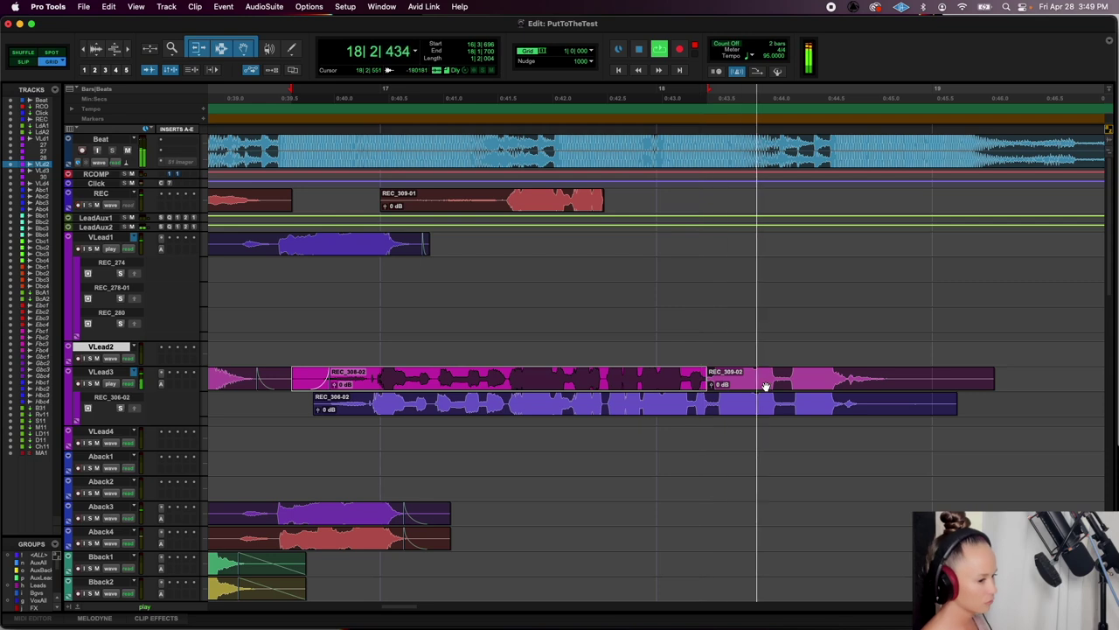
key("space")
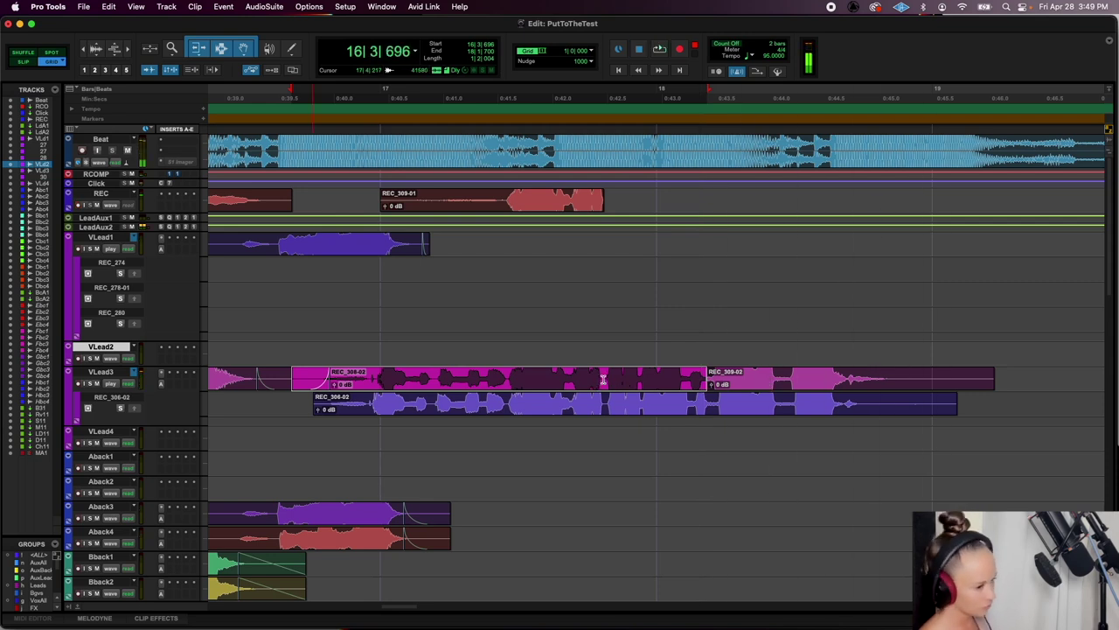
Split the VLead3 phrase at 17|4|217 and move everything after the split to a new playlist lane
left_click(604, 380)
key("b")
left_click(757, 387, "shift")
left_click_drag(754, 386, 751, 417)
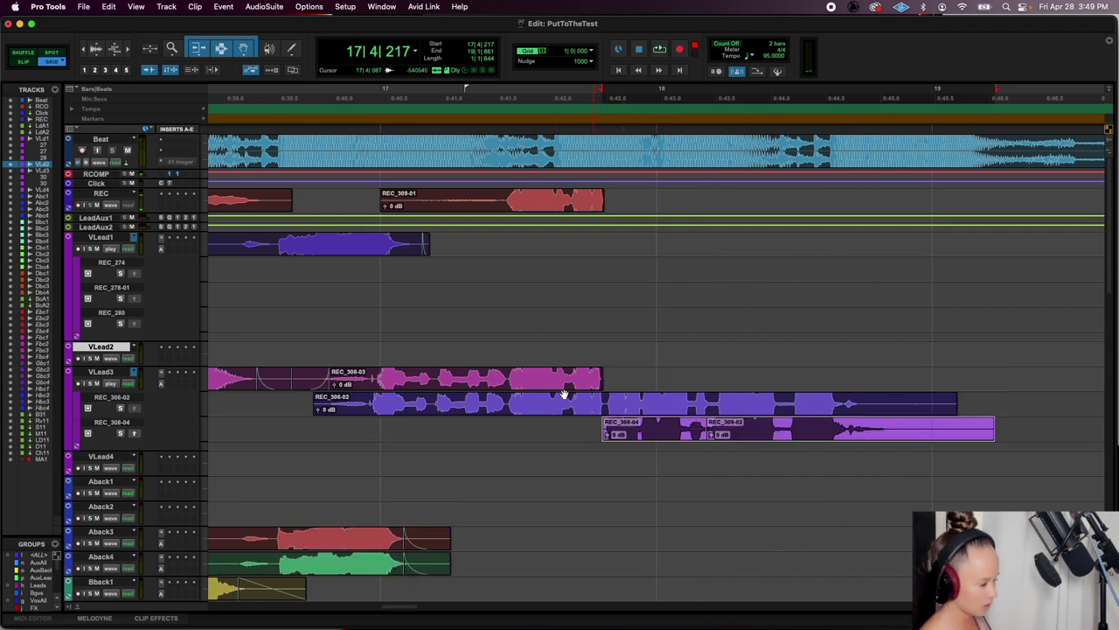
Record a new take on REC from bar 17, split it at 17|4|193 and move the later part to VLead3
left_click(357, 190)
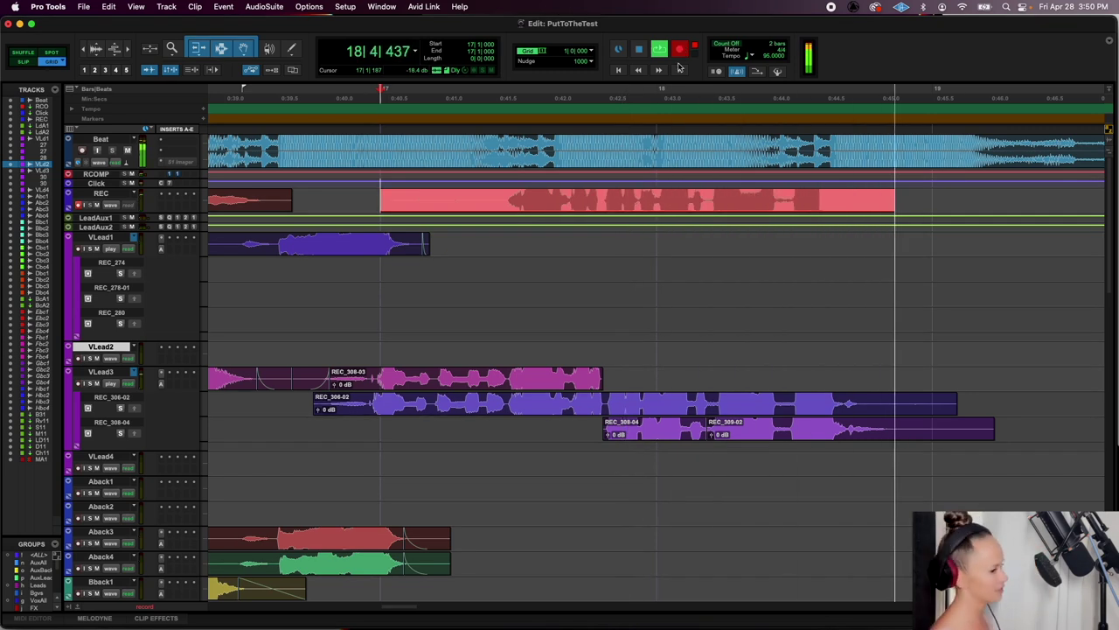
key("super+period")
left_click(602, 197)
key("super+e")
left_click_drag(620, 206, 622, 375)
Audition the REC_312-02 clip on VLead3 and move it to a third playlist lane
key("space")
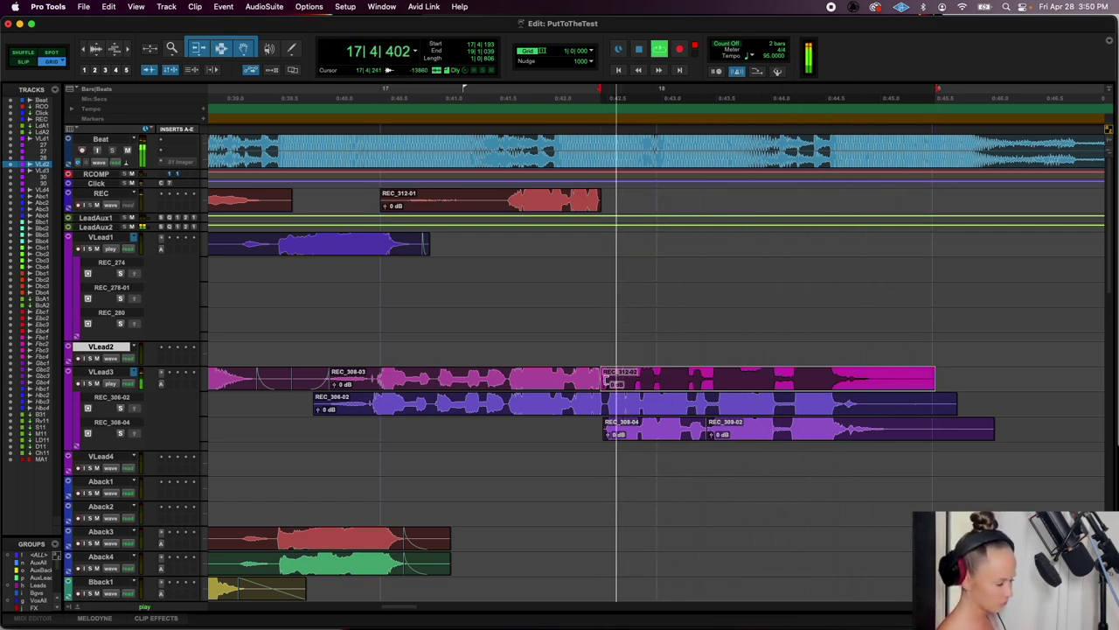
key("space")
left_click_drag(635, 384, 633, 448)
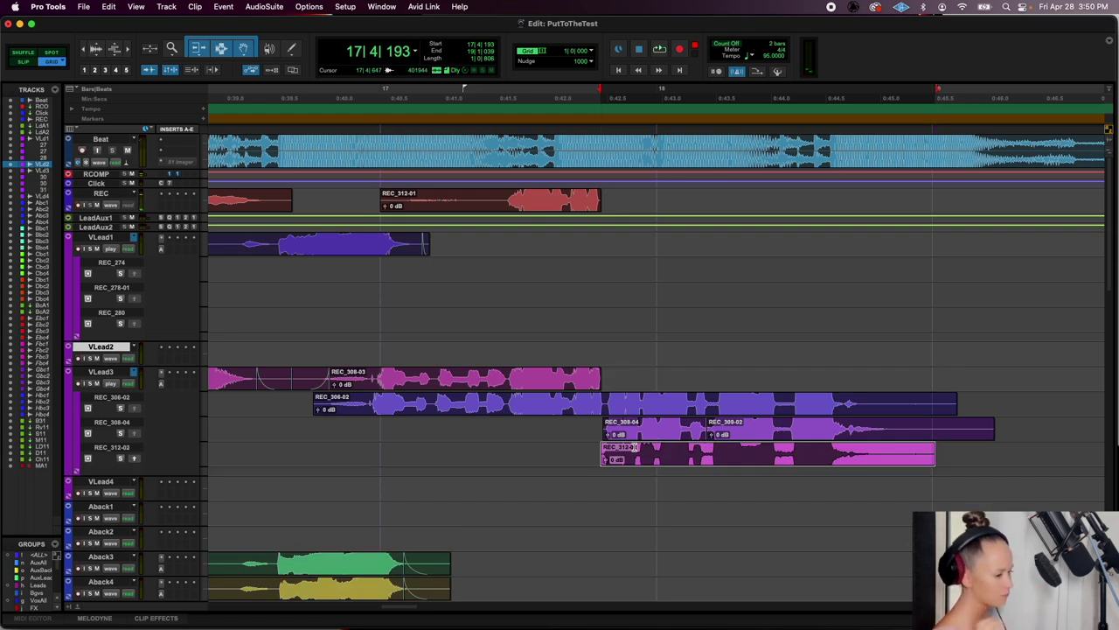
Record one more take on REC from bar 17, split it at 17|4|217 and place the later part on VLead3
key("super+space")
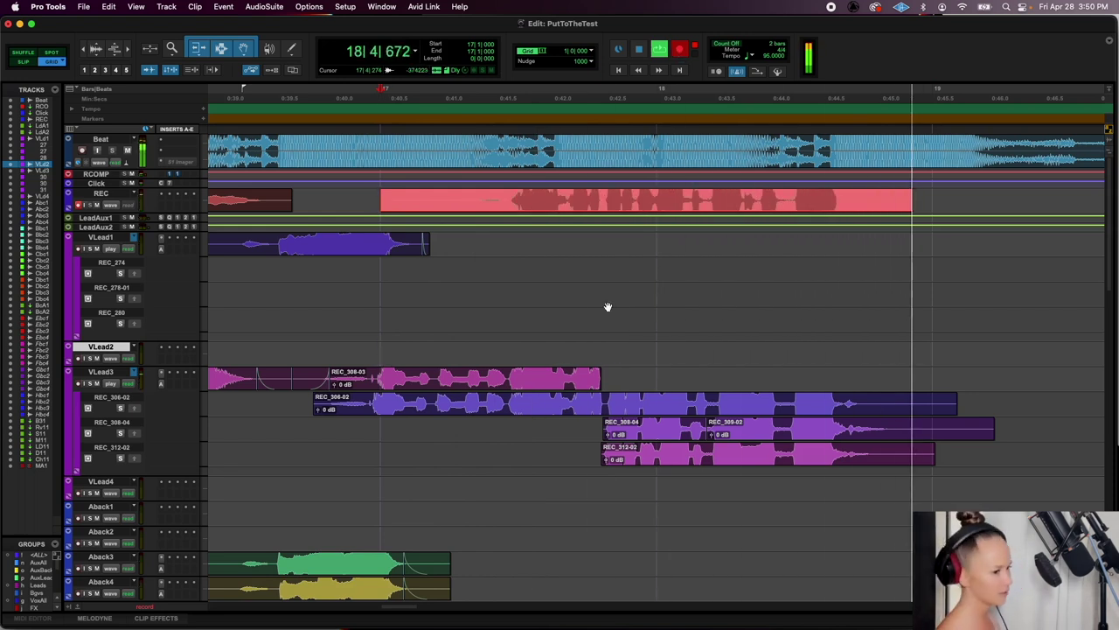
key("space")
left_click(600, 209)
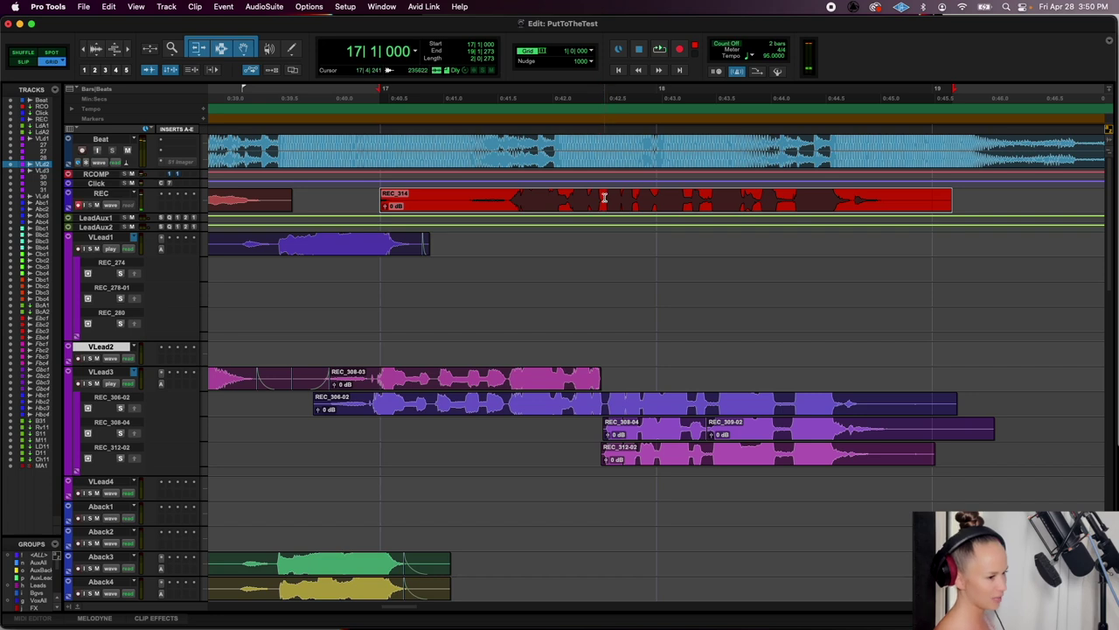
left_click(603, 198)
key("super+e")
left_click_drag(620, 208, 615, 372)
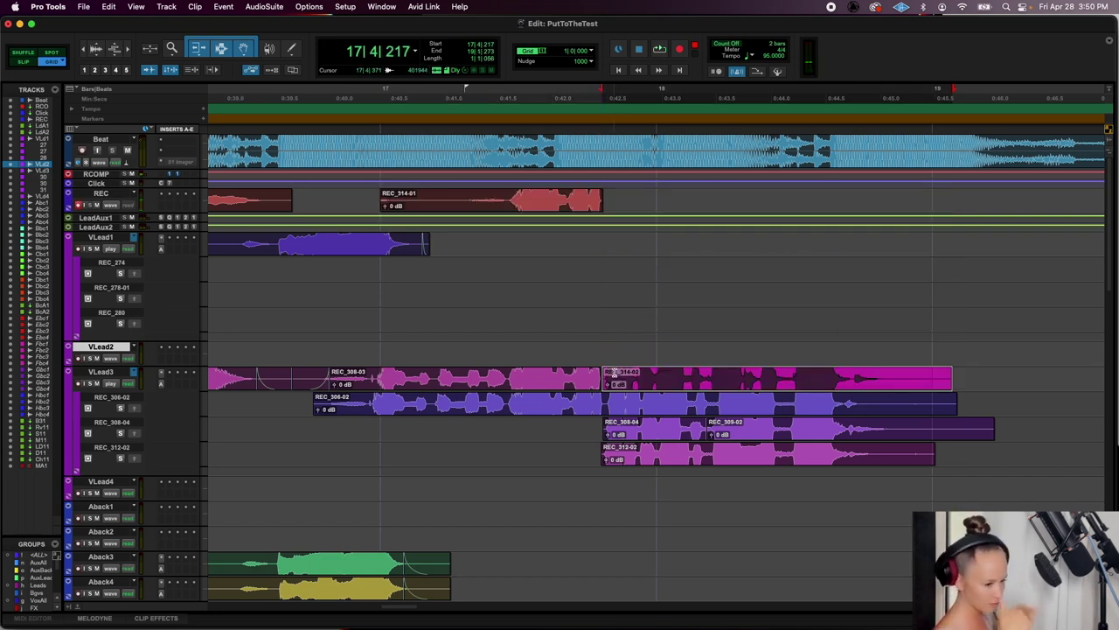
left_click(425, 375)
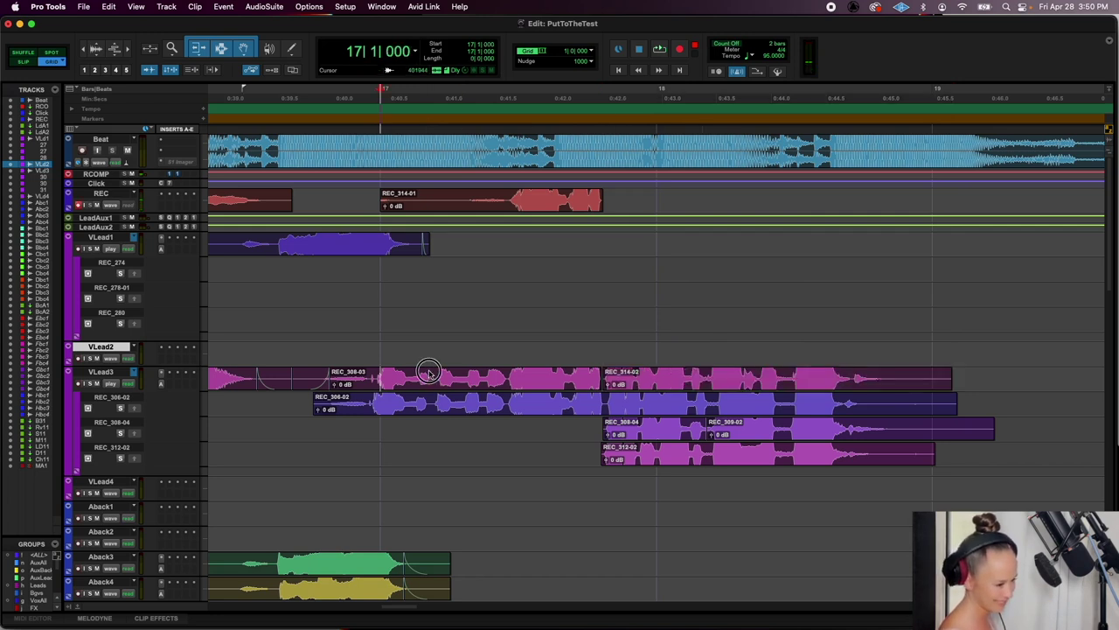
Start playback from bar 17 and delete the leftover REC_314-01 clip from the REC track
key("space")
left_click(468, 208)
key("Delete")
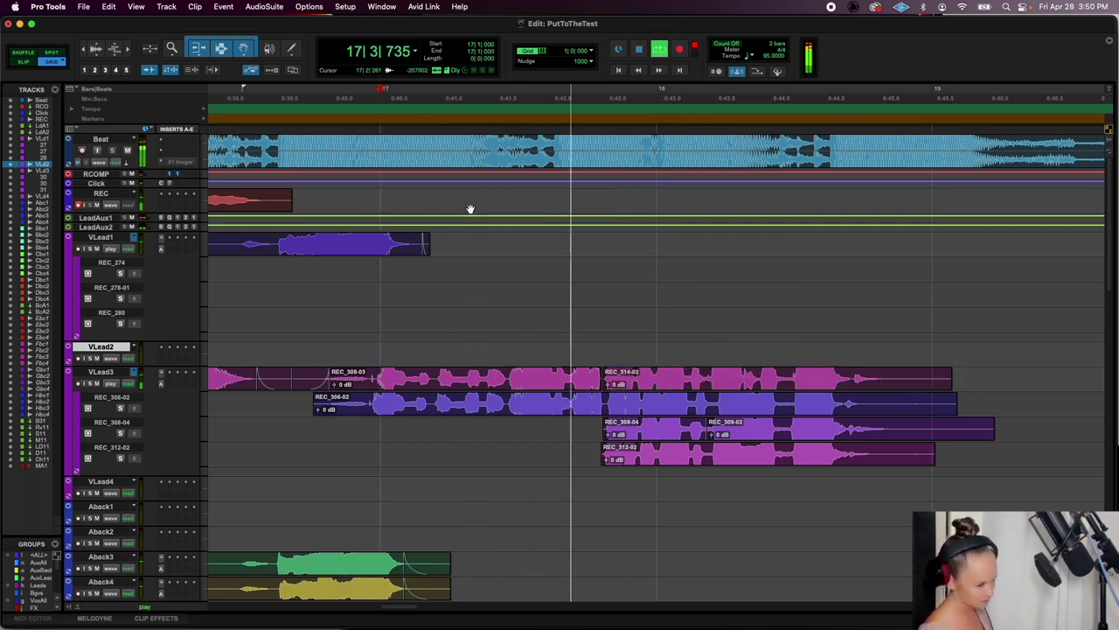
Audition REC_314-02 on VLead3 against the REC_312-02 and REC_308-04 playlist lanes, soloing each lane in turn
left_click(623, 381)
key("space")
left_click(121, 459)
key("space")
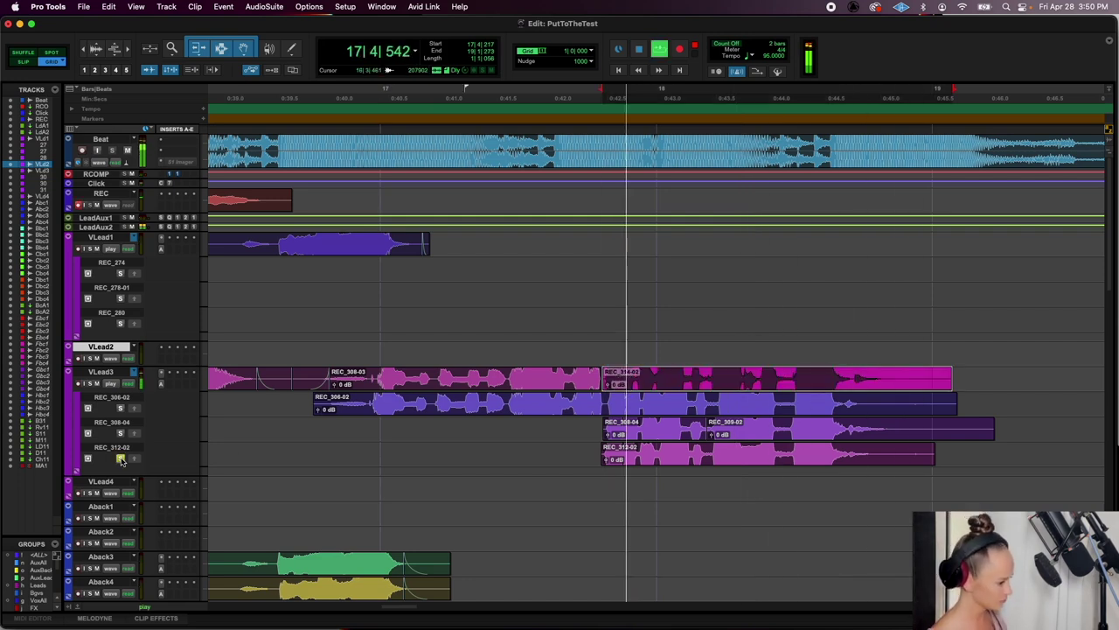
key("space")
key("space")
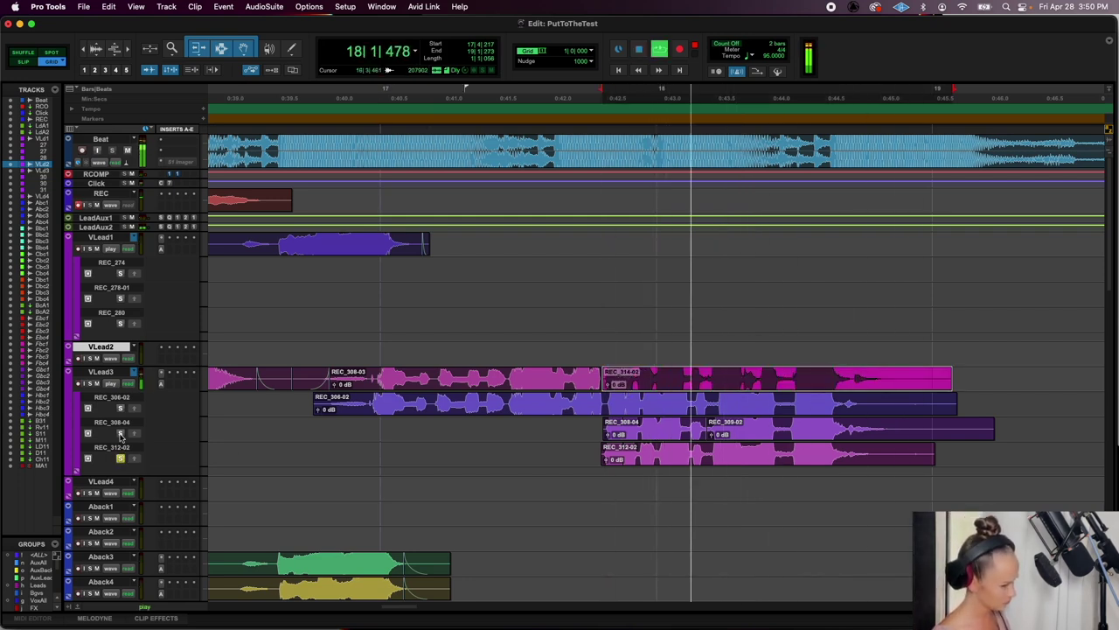
left_click(121, 435)
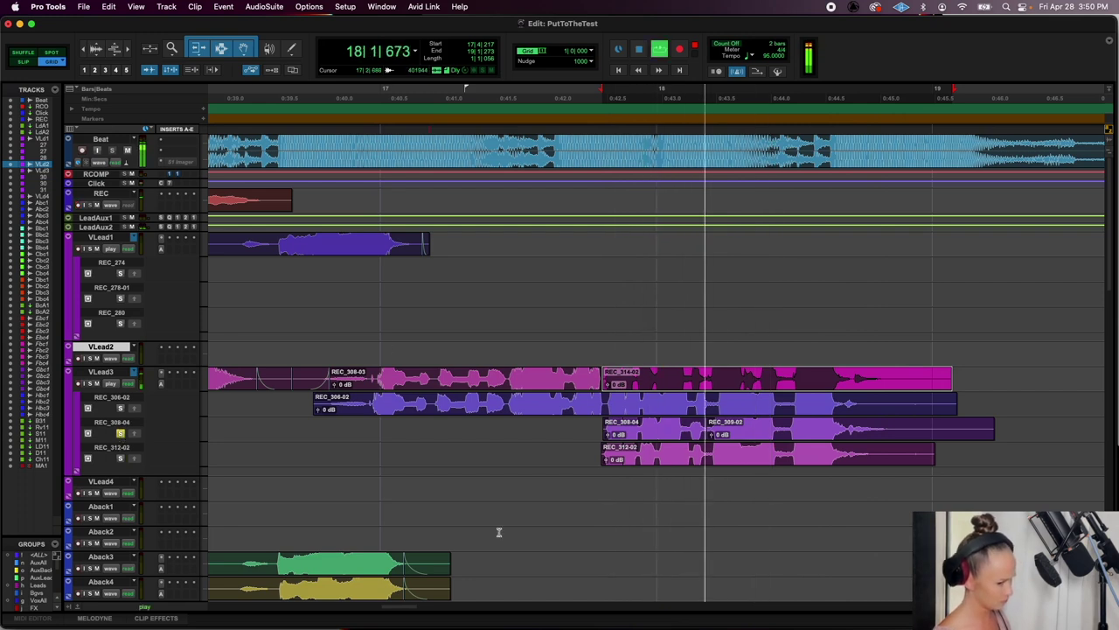
key("space")
Split the REC_312-02 clip at 18|1|716 and copy its first part up to the main VLead3 playlist
left_click(708, 452)
key("super+e")
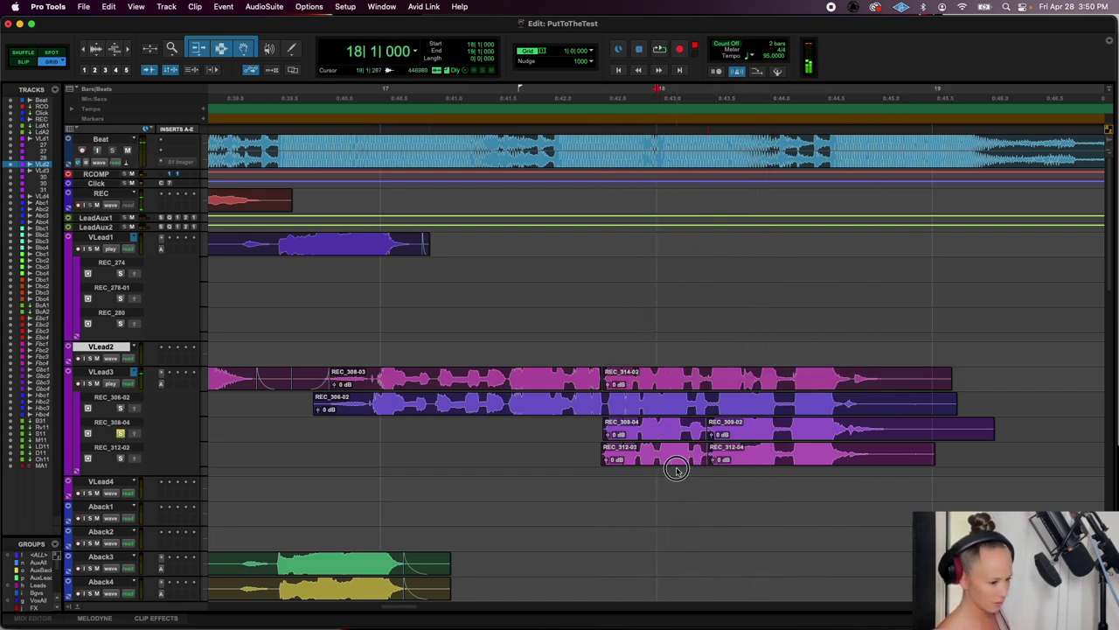
left_click(674, 462)
left_click(132, 458)
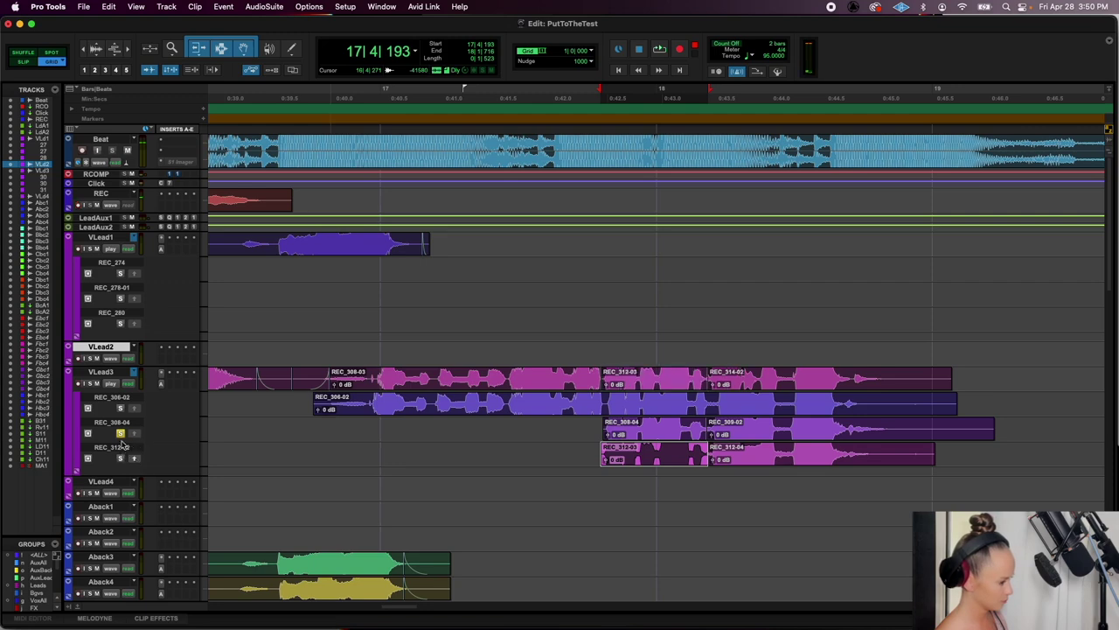
Crossfade into REC_312-03 at about 17|4|193 on VLead3 and extend the start of REC_314-02 back to 18|1|680
left_click(680, 392)
key("super+bracketright")
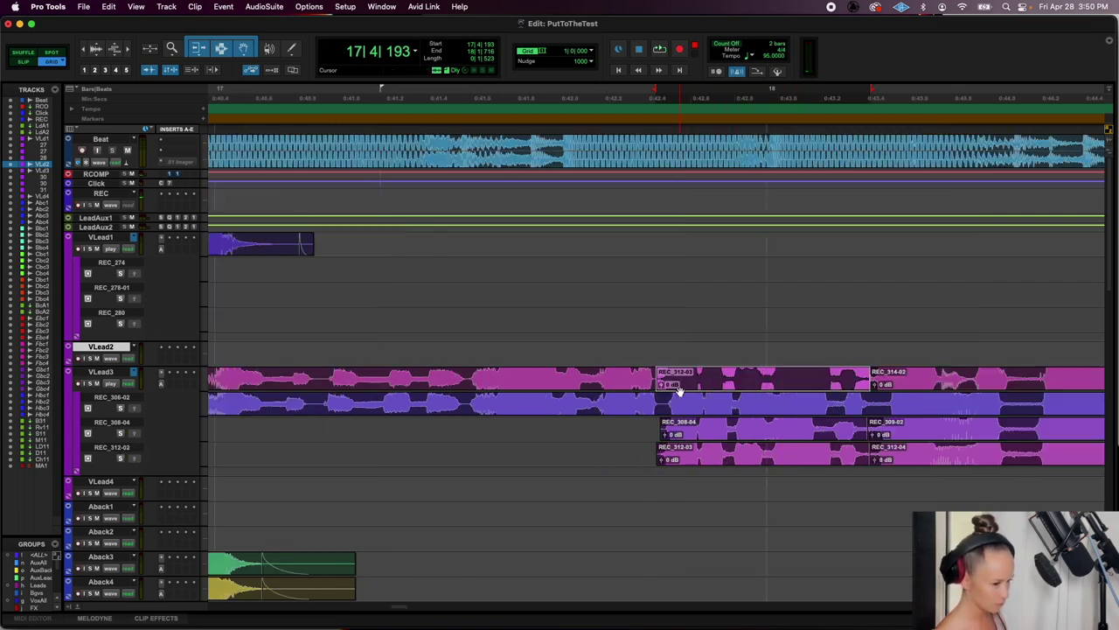
left_click(654, 382)
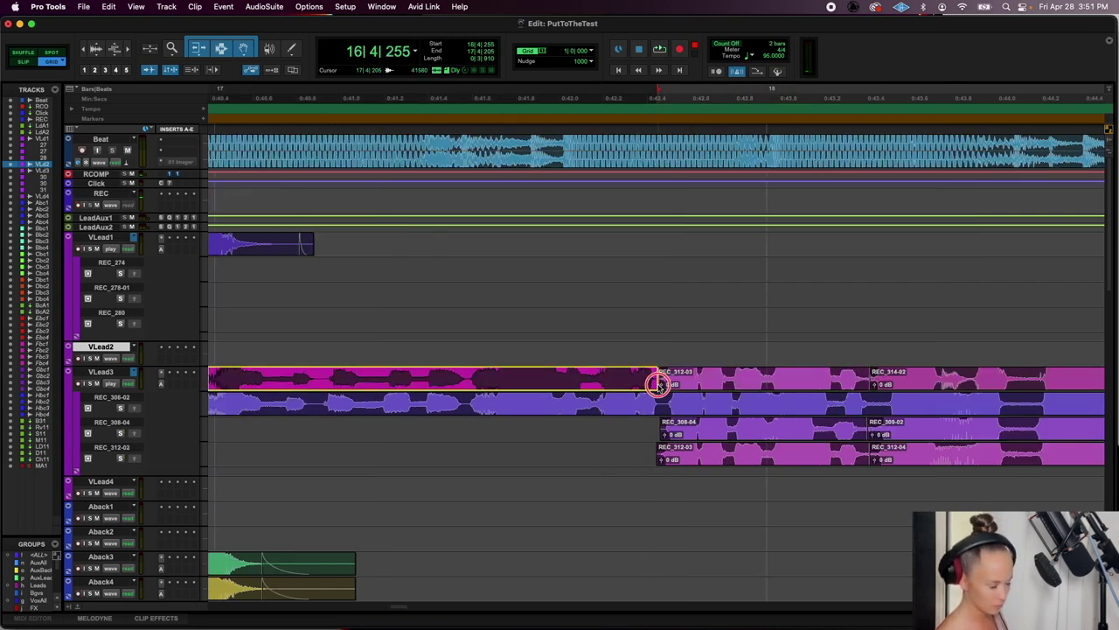
left_click(656, 382)
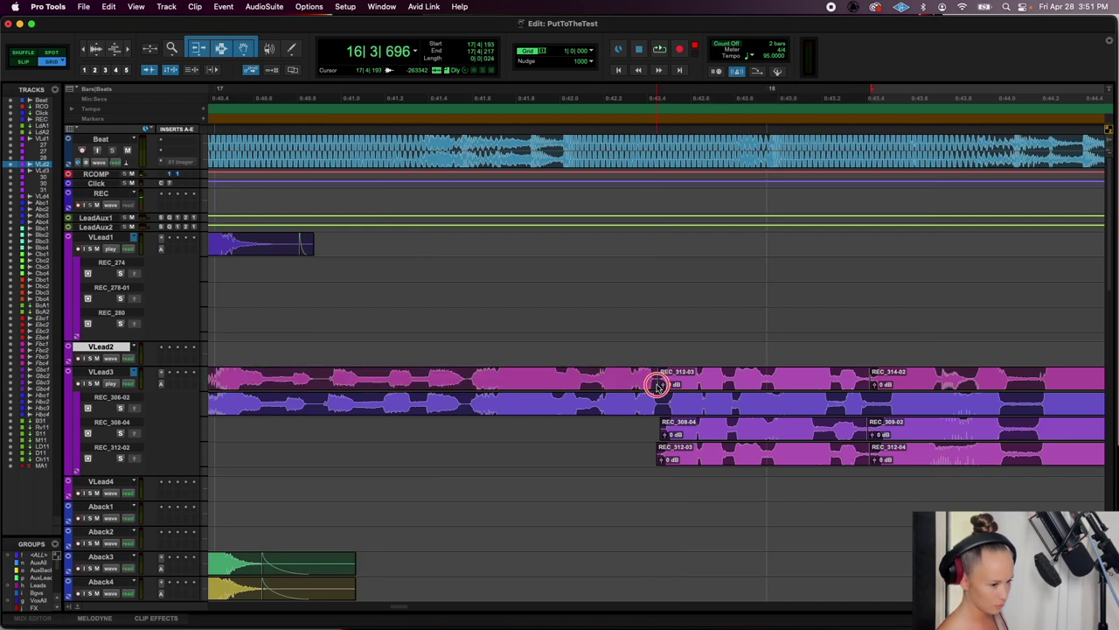
left_click(871, 378)
left_click_drag(866, 383, 864, 383)
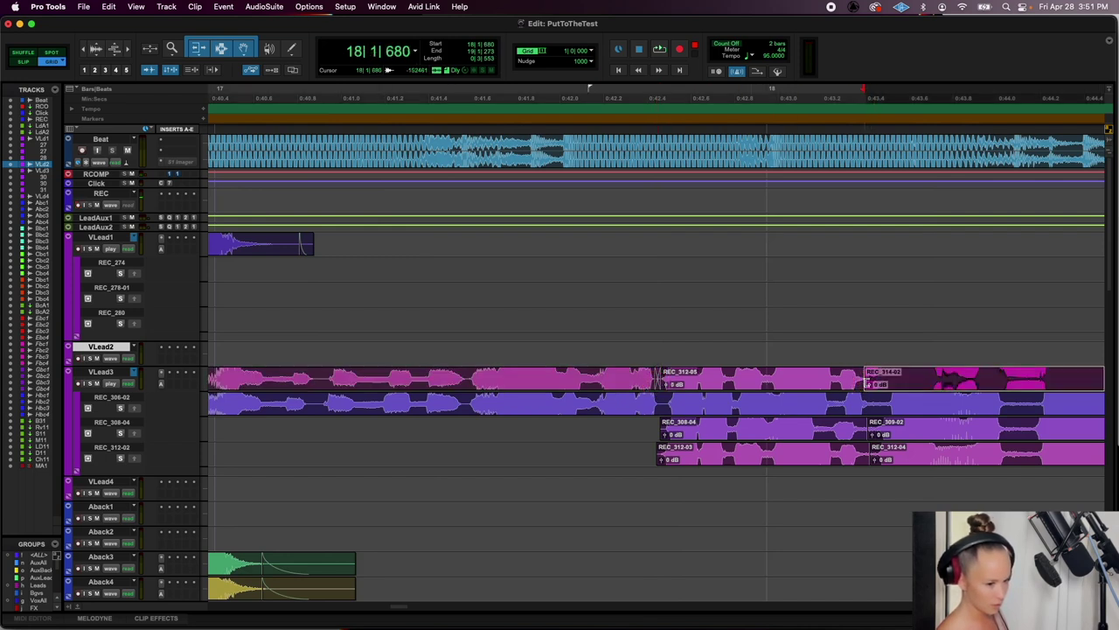
Play back the VLead3 comp from bar 18 and again from 16|4|336
left_click(820, 376)
key("space")
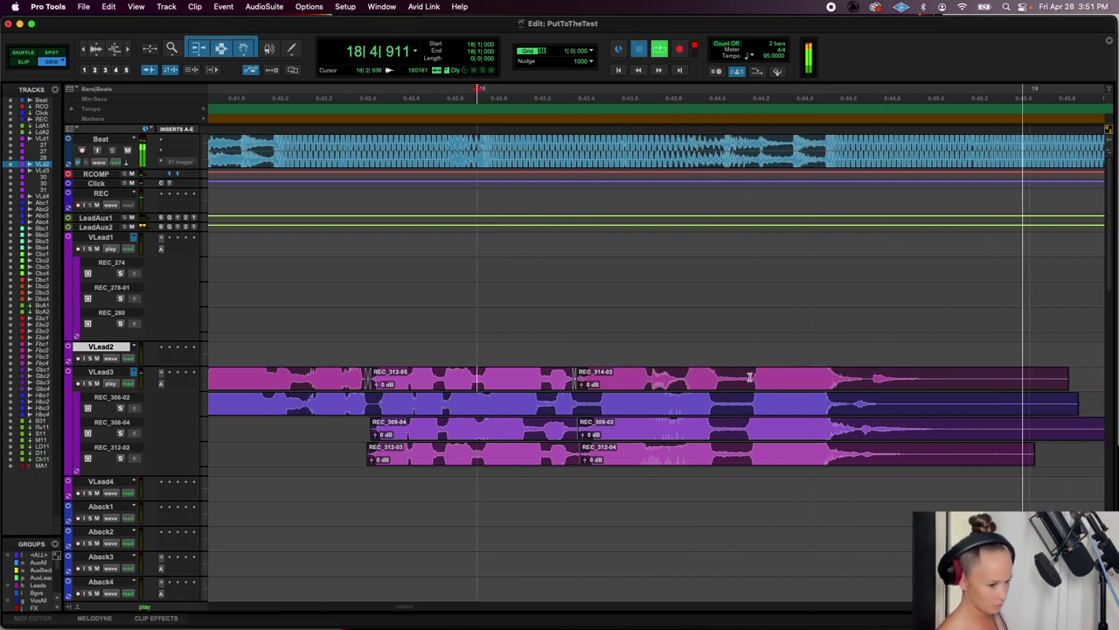
key("space")
key("r")
left_click(451, 350)
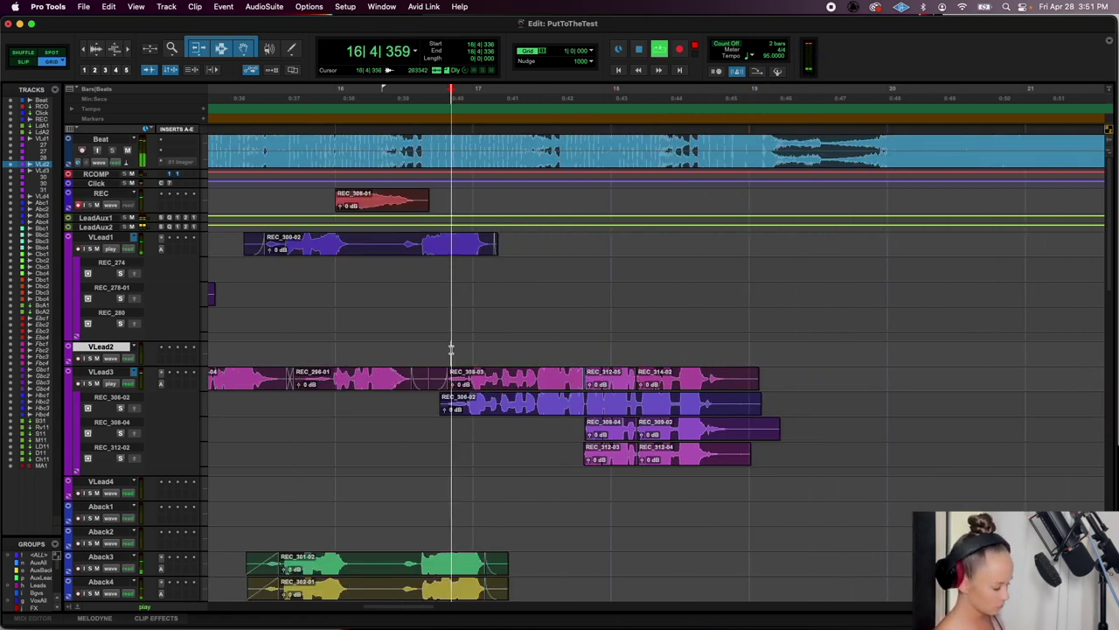
key("space")
Delete the leftover REC_308-01 clip at bar 16 from the REC track
key("r")
left_click_drag(706, 377, 691, 370)
left_click(506, 203)
key("Delete")
key("space")
key("r")
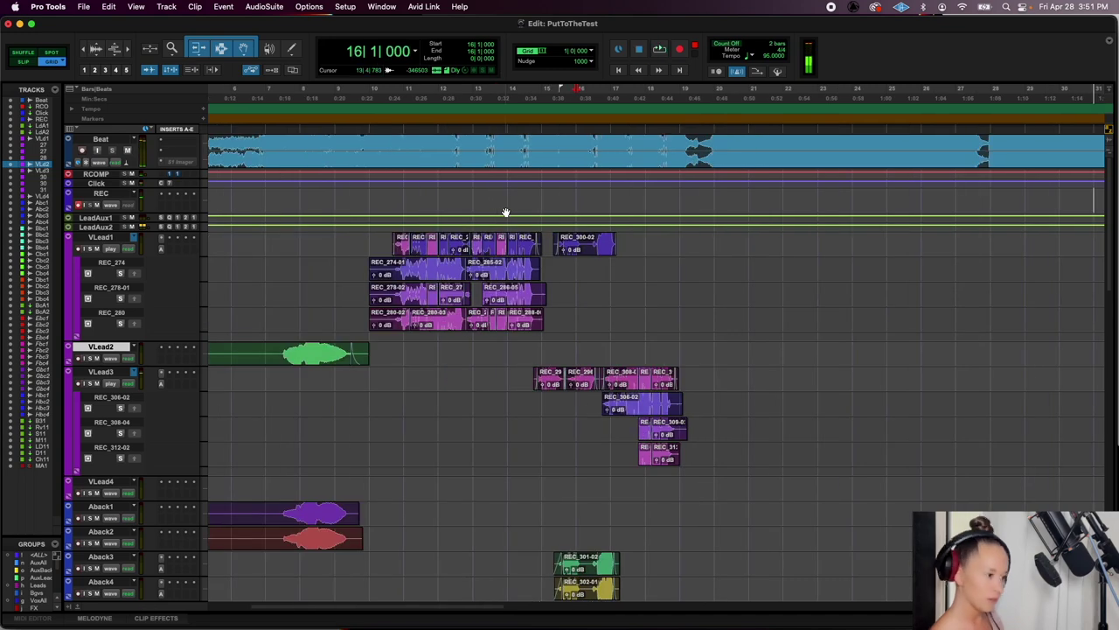
Switch the VLead3 and VLead1 tracks from playlists view to waveform view
left_click(110, 384)
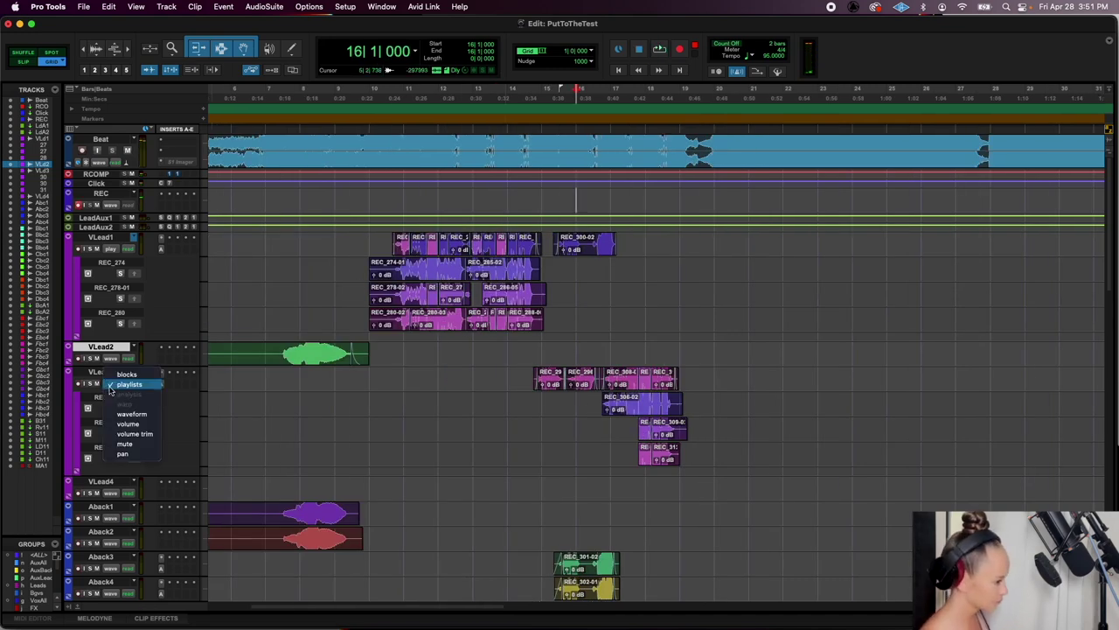
left_click(122, 416)
left_click(110, 249)
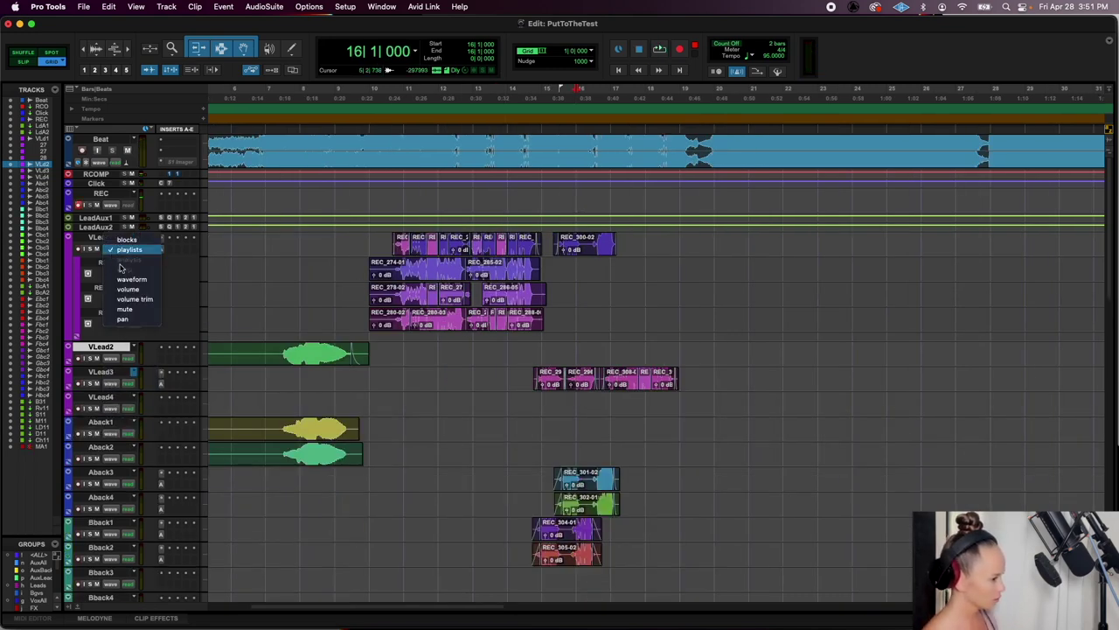
left_click(123, 280)
Enable Melodyne on the VLead1 track for pitch editing
right_click(135, 237)
mouse_move(210, 340)
left_click(243, 348)
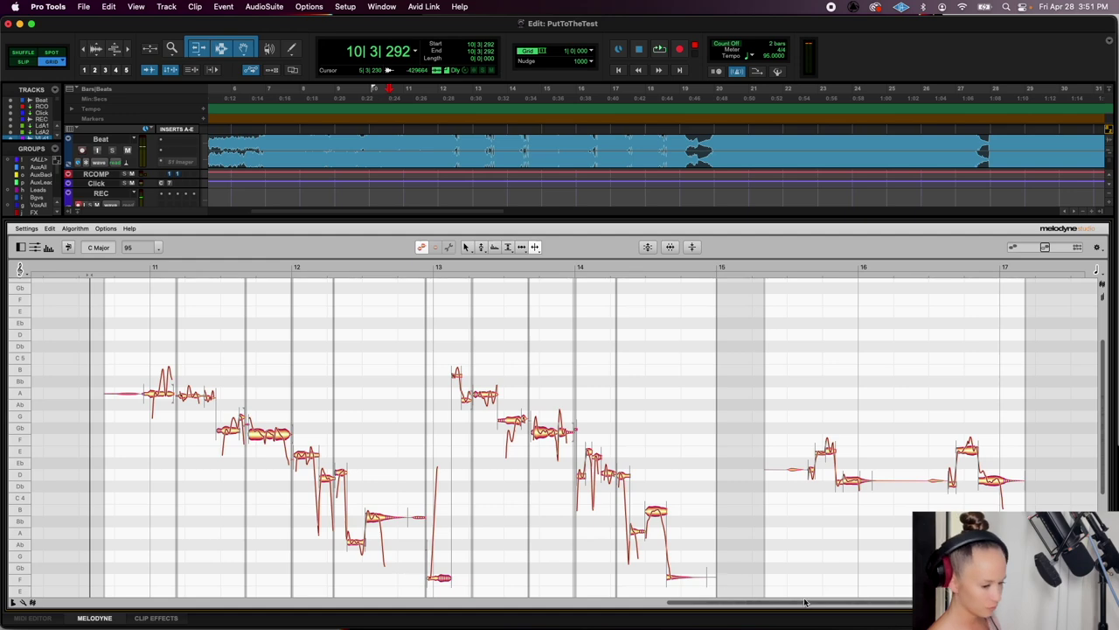
Separate the first VLead1 note at bar 11 in Melodyne where its pitch changes
left_click_drag(1054, 603, 818, 626)
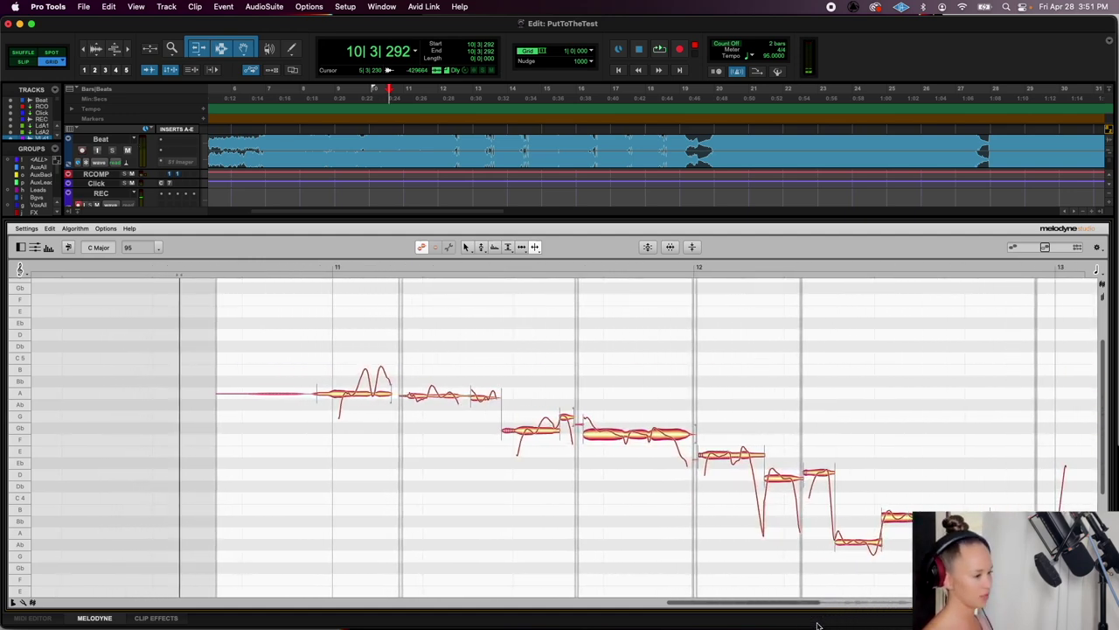
scroll(504, 541, "right", 6)
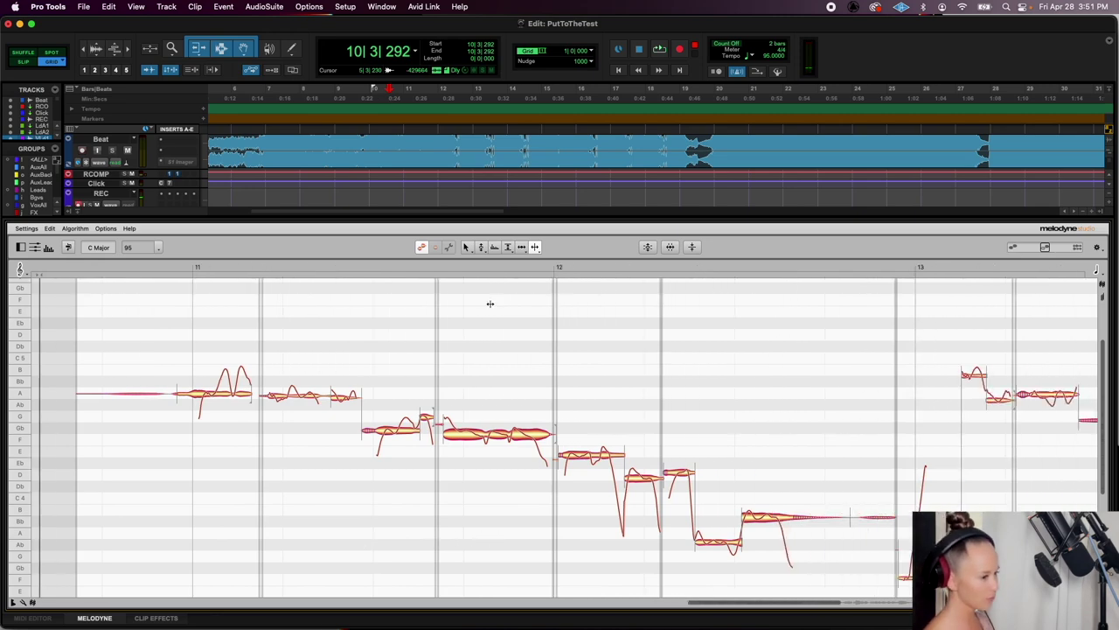
scroll(254, 400, "right", 10)
scroll(254, 402, "down", 5)
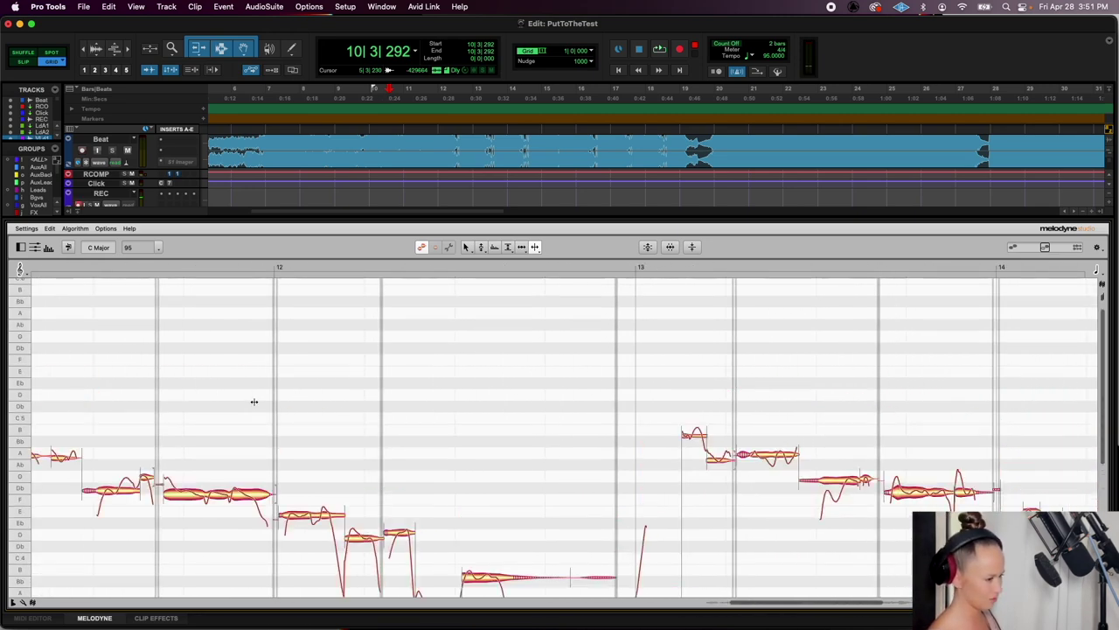
scroll(253, 401, "up", 7)
scroll(253, 401, "down", 2)
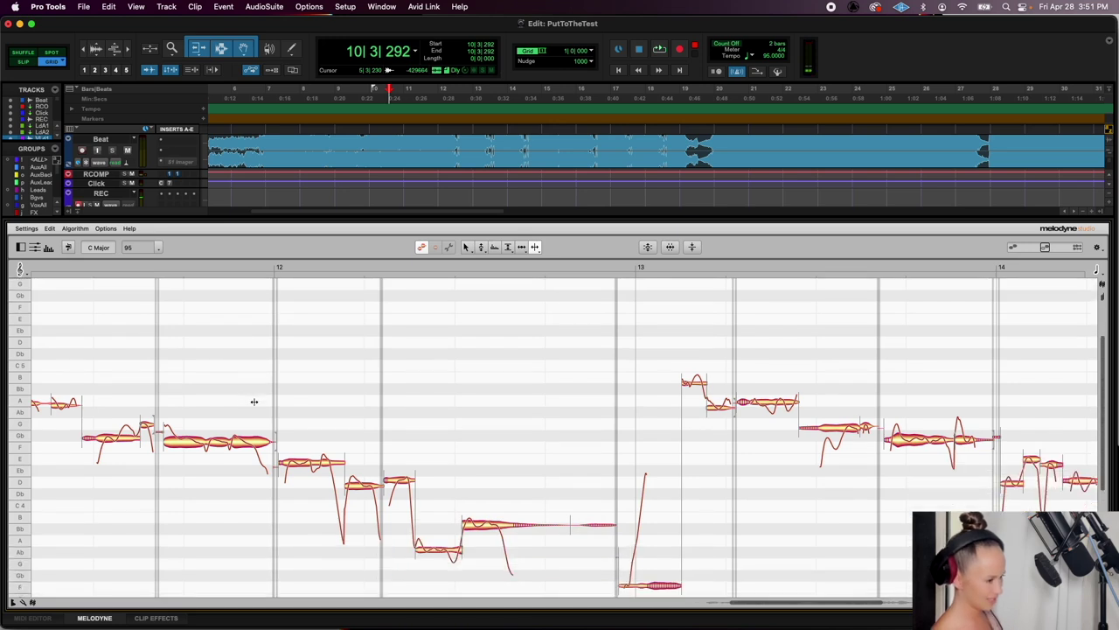
scroll(254, 402, "left", 1)
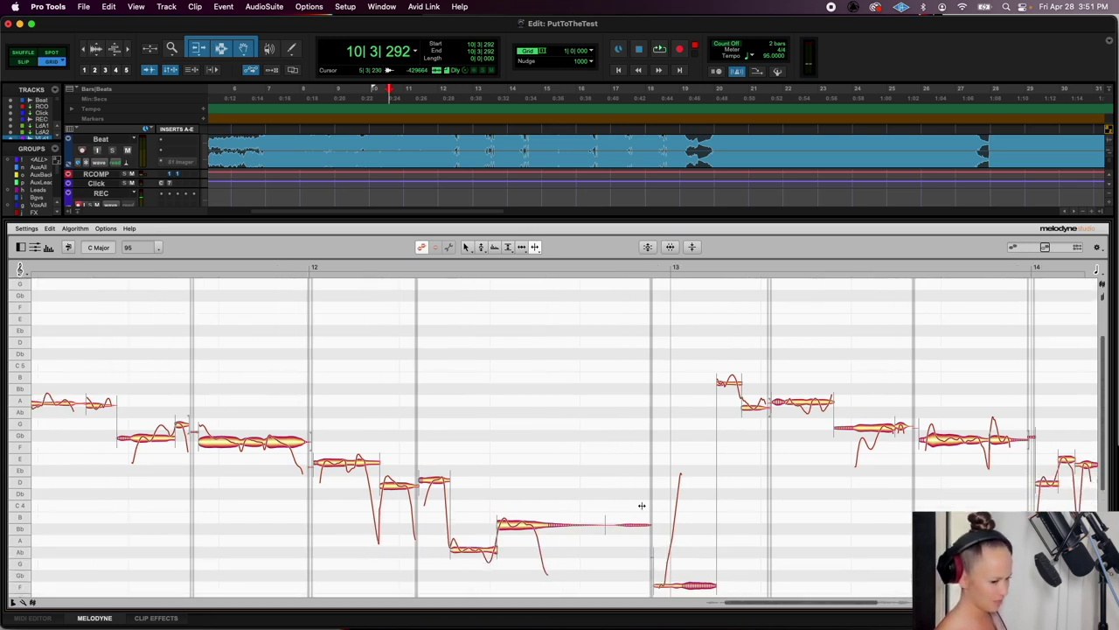
left_click_drag(796, 602, 754, 603)
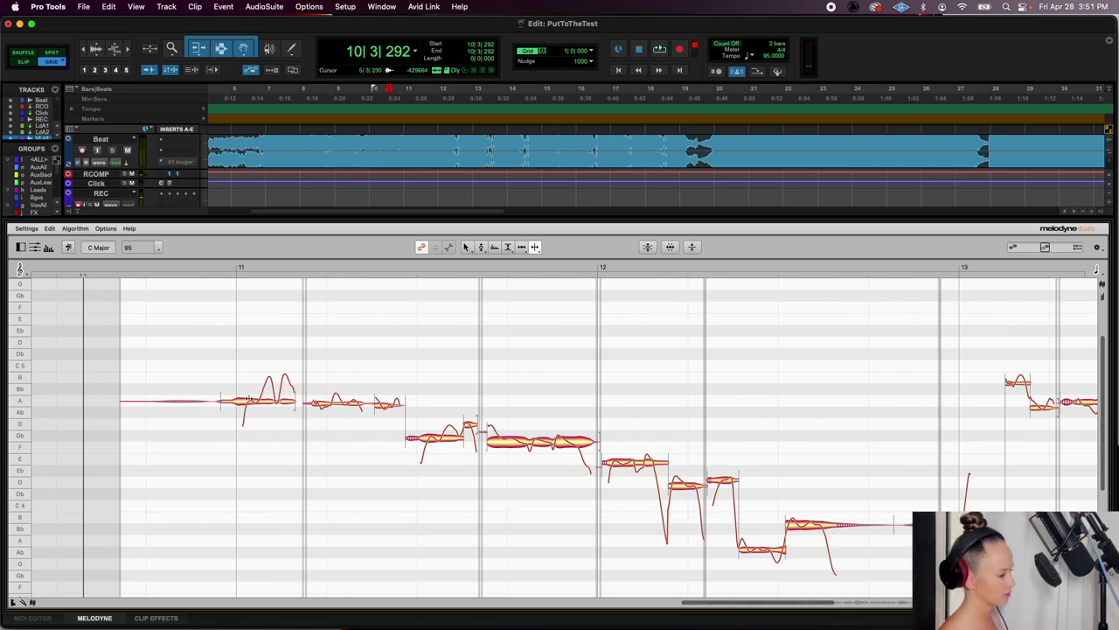
double_click(260, 400)
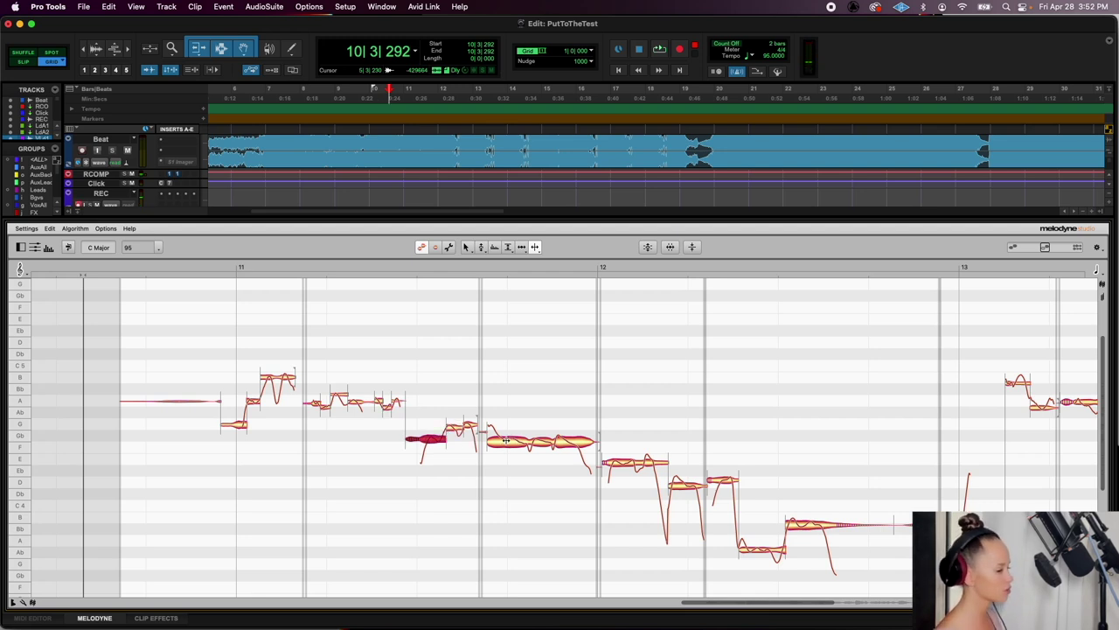
Split the vocal notes from late bar 11 through bar 12 into separate segments where their pitch curves change
left_click(499, 440)
double_click(501, 441)
double_click(533, 441)
double_click(554, 440)
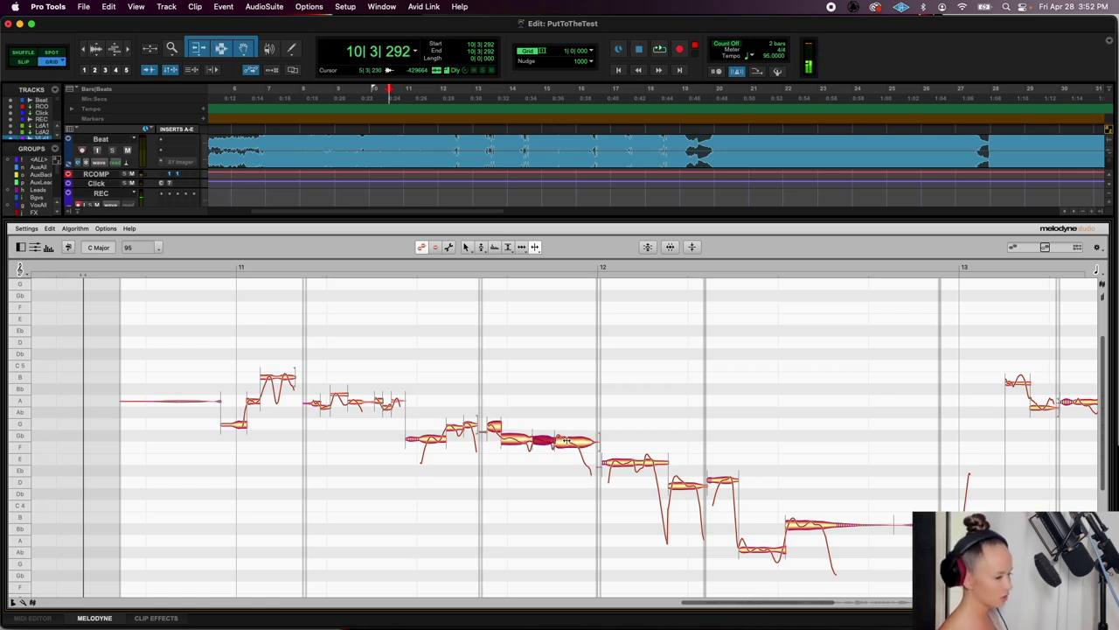
double_click(611, 460)
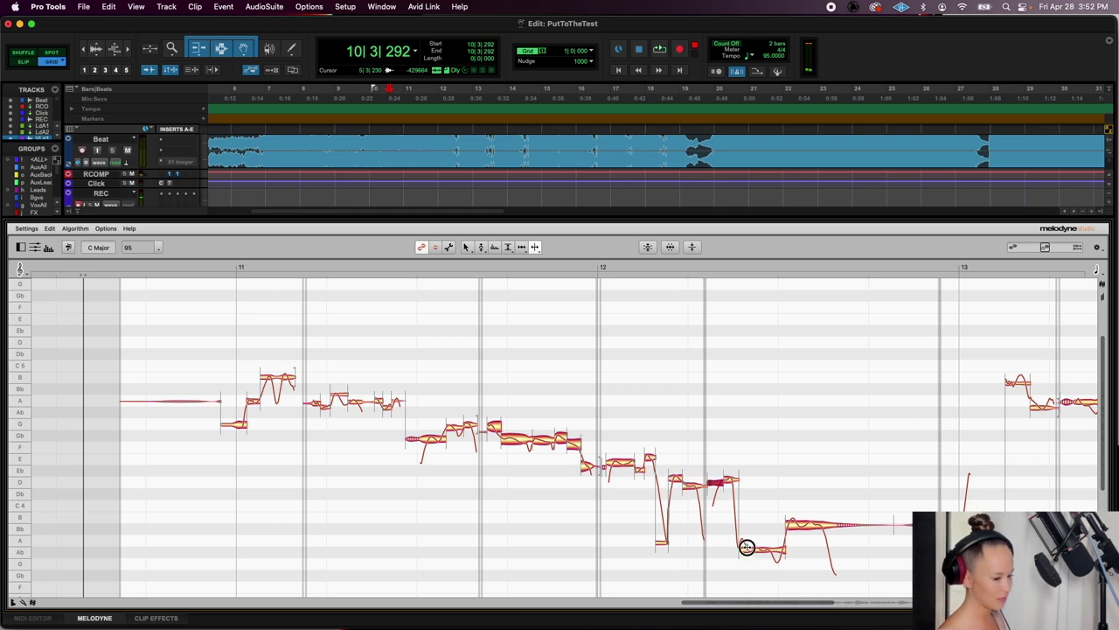
left_click(797, 523)
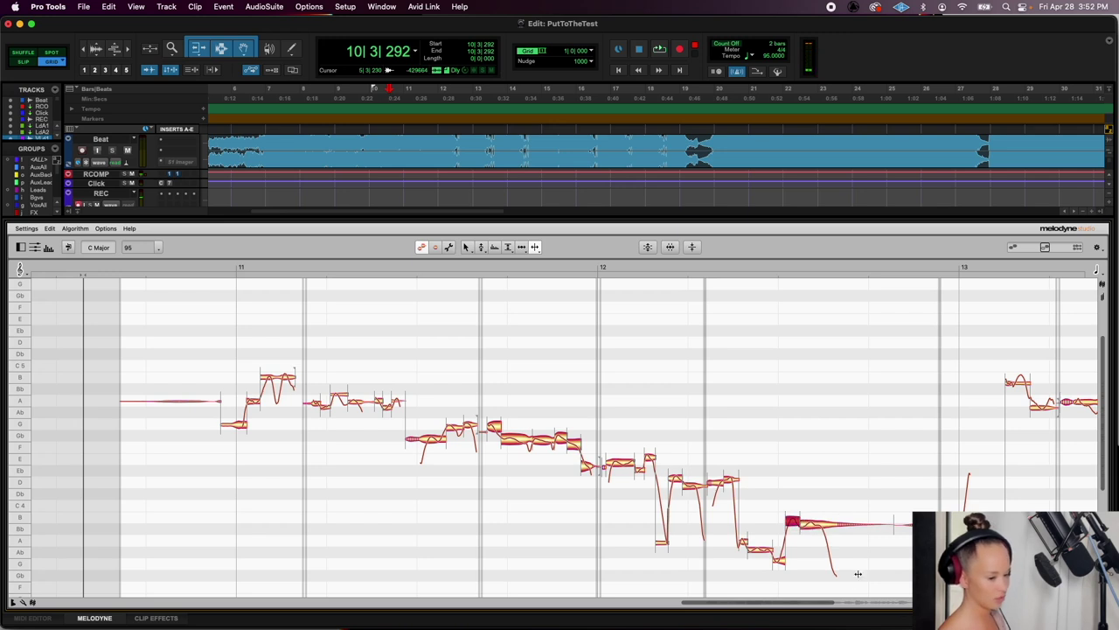
Select all notes of the vocal phrase in bars 11 and 12, snap them to the nearest semitone, and play the phrase
left_click_drag(851, 586, 241, 347)
left_click(482, 246)
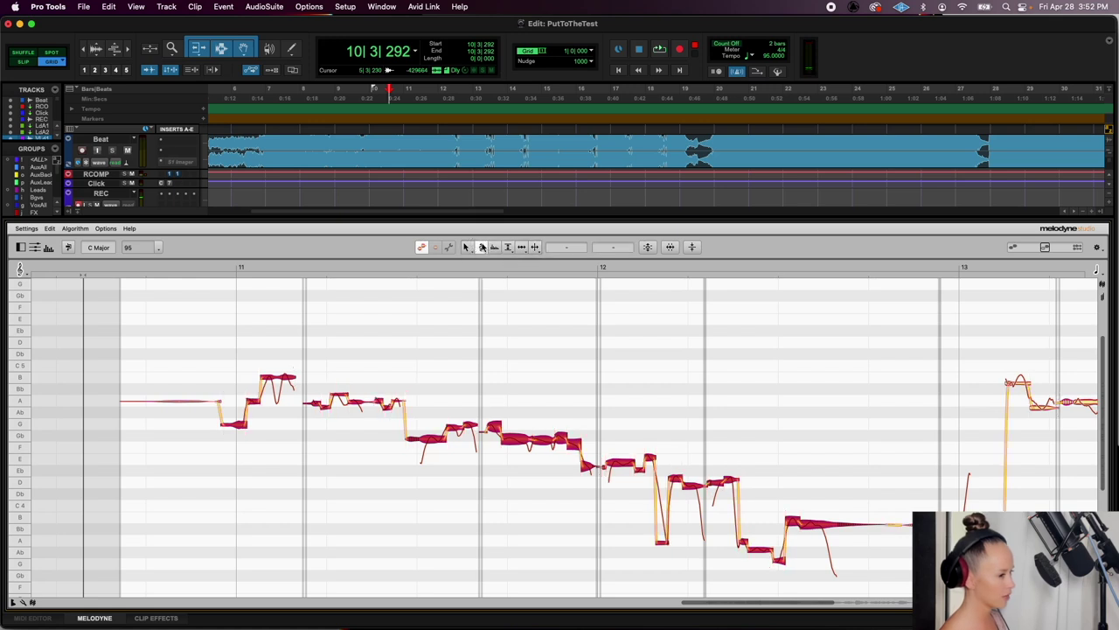
double_click(284, 377)
double_click(223, 357)
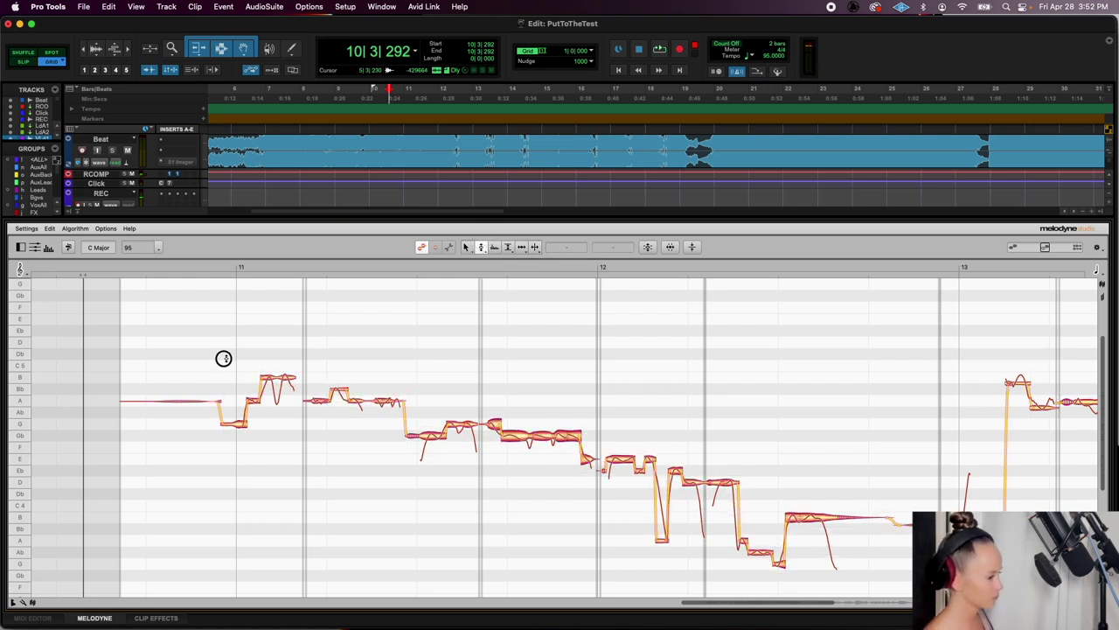
left_click(284, 416)
double_click(215, 352)
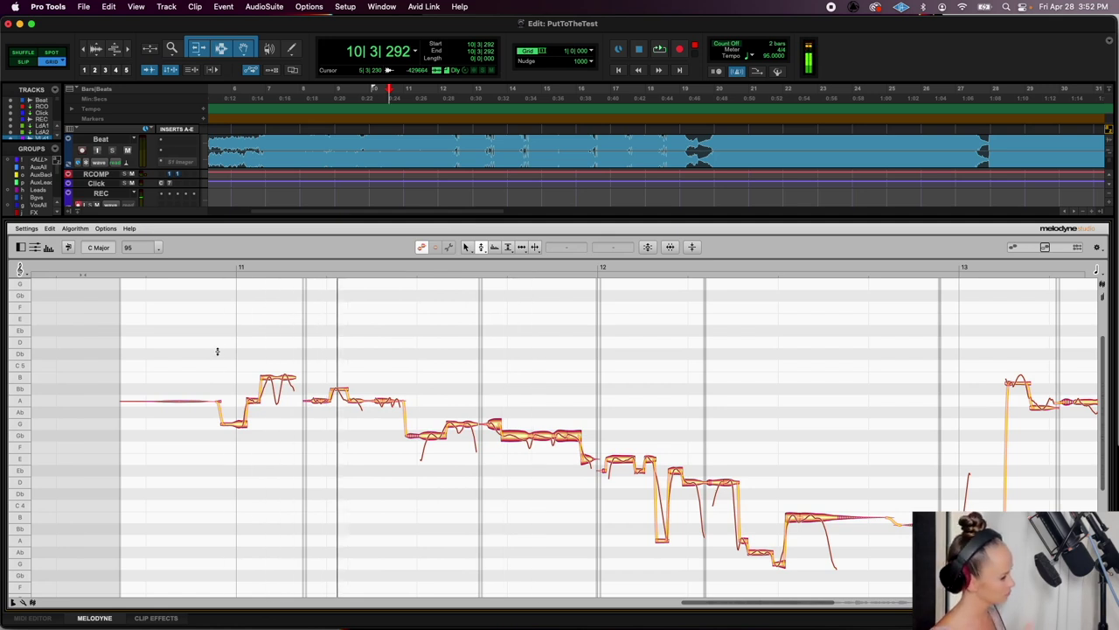
Lower the short Bb 4 note in bar 11 to -30 ct and play the phrase again
left_click(340, 390)
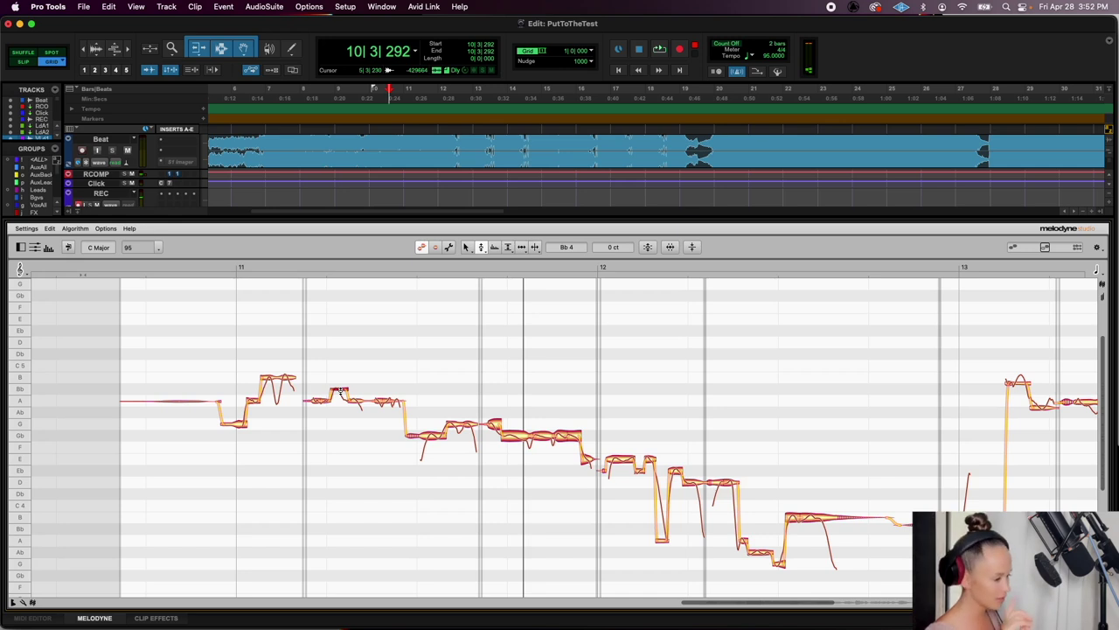
left_click_drag(340, 391, 338, 398)
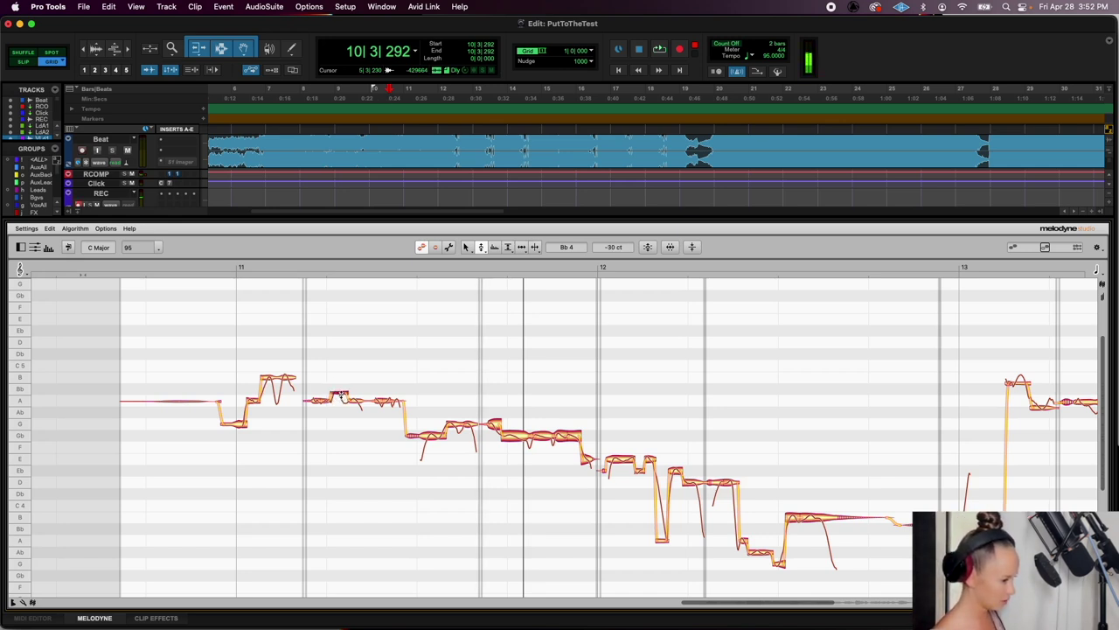
key("space")
double_click(208, 364)
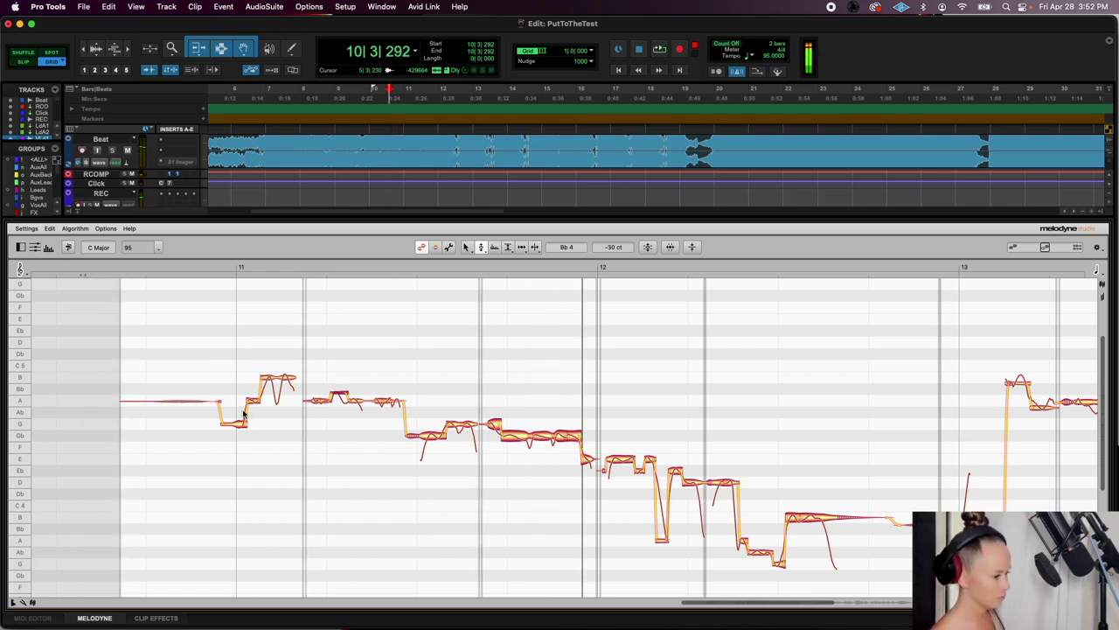
Move the short Eb note in bar 12 to D and the neighbouring low A and G segments to Ab 3, checking by playback
left_click(675, 480)
left_click_drag(784, 576, 777, 550)
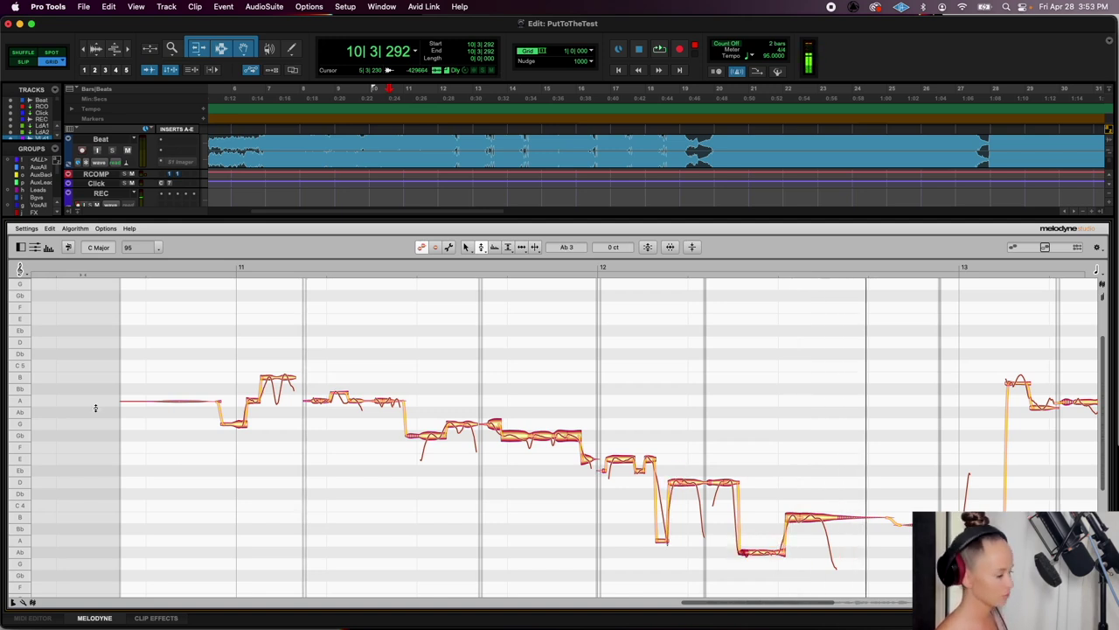
key("space")
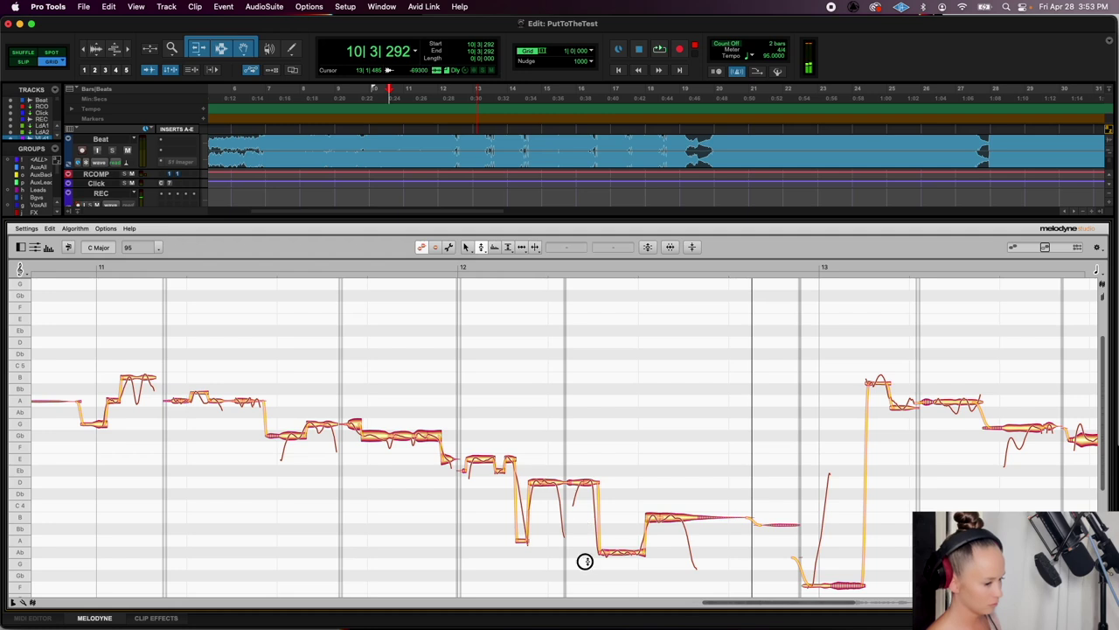
Raise the low Ab 3 note in bar 12 to +15 ct and listen to the result
left_click(637, 553)
left_click_drag(636, 556, 637, 555)
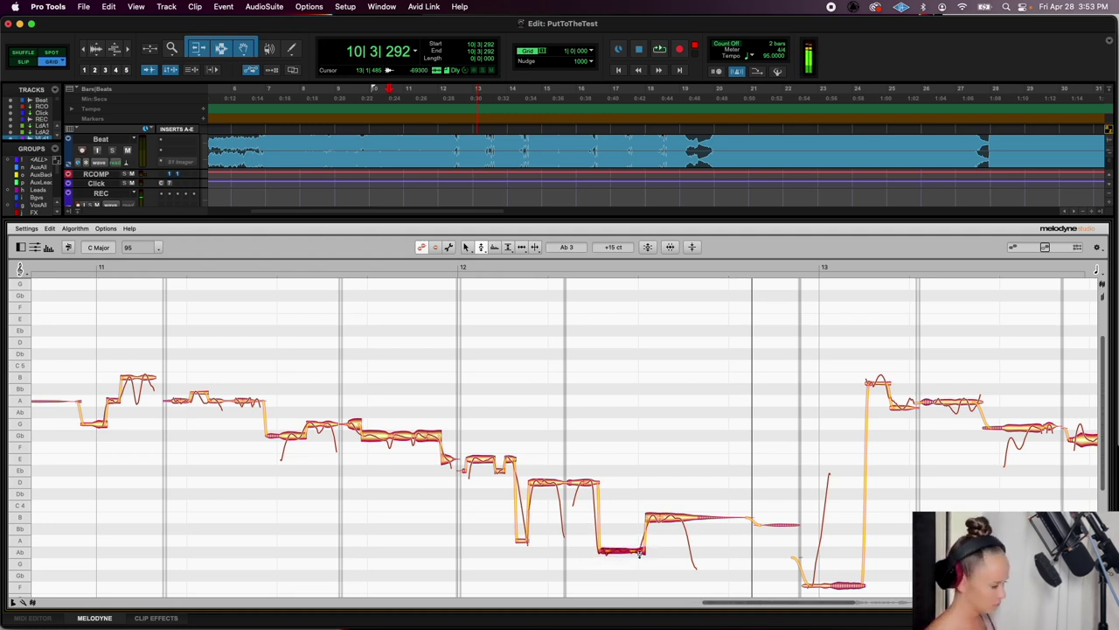
double_click(535, 405)
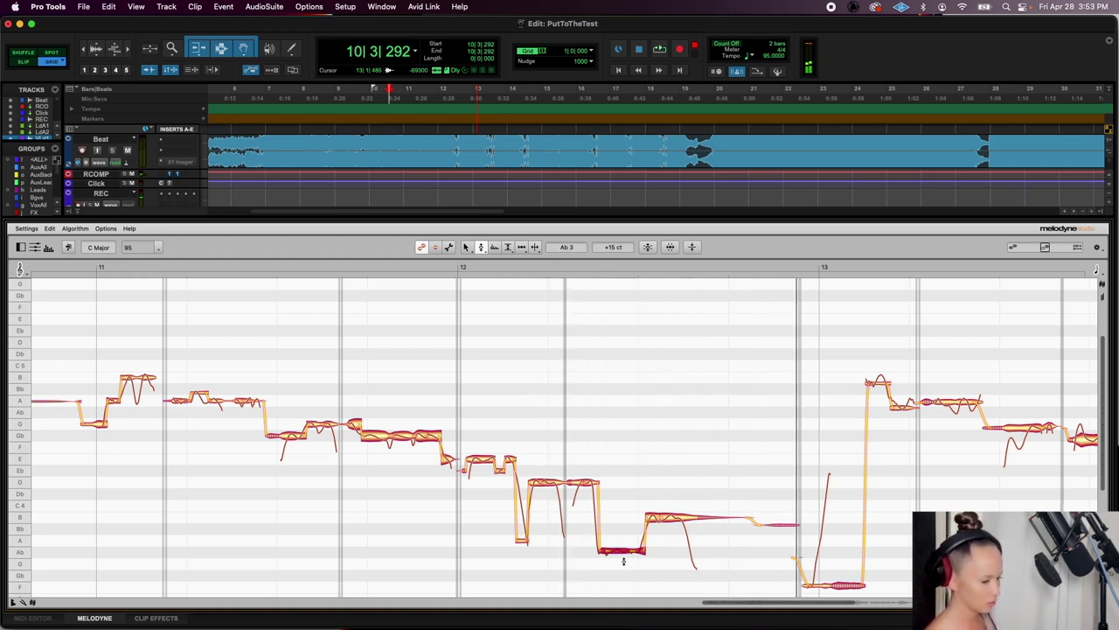
Play back the tuned phrase from just before bar 11
scroll(624, 561, "right", 8)
scroll(623, 561, "left", 11)
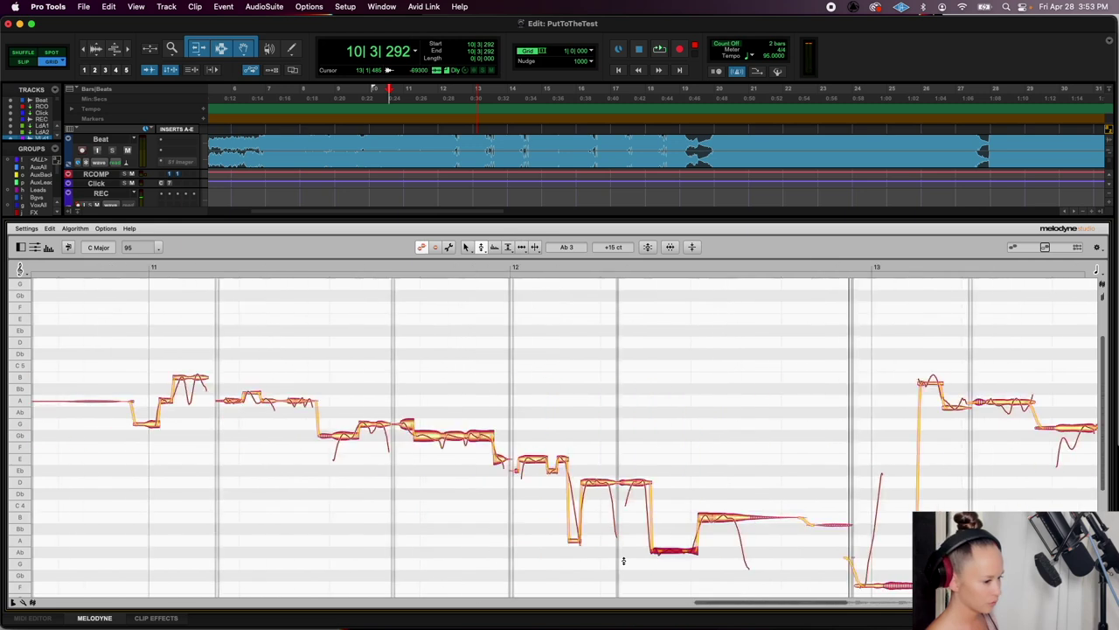
left_click(210, 268)
key("space")
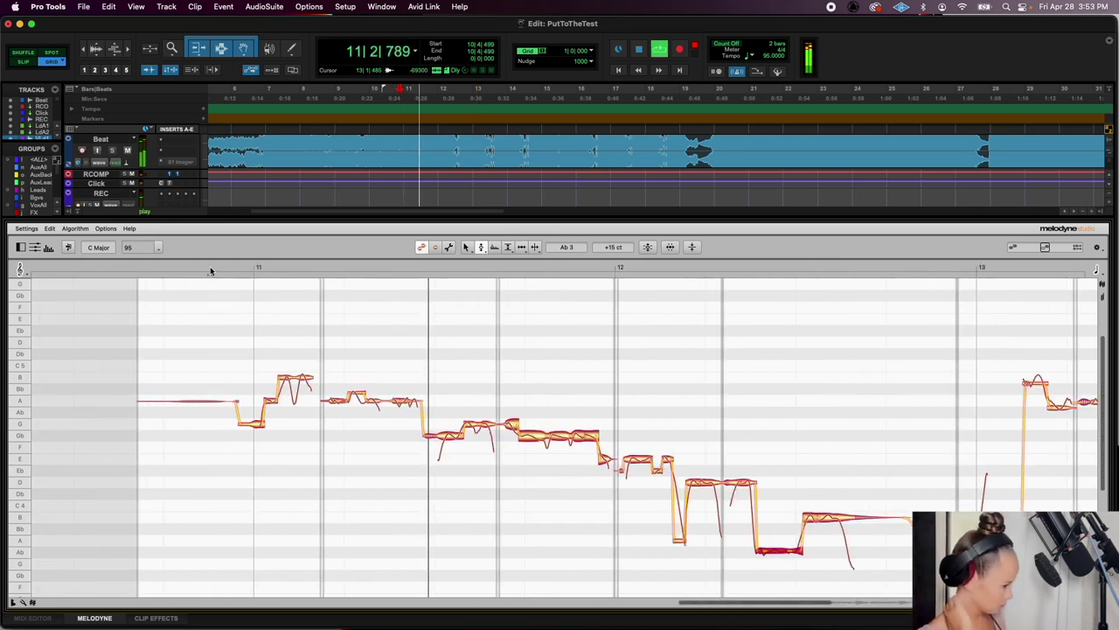
key("space")
Set the pitch modulation of the high B 4 note in bar 11 to 70% and lower the note to -30 ct
left_click(481, 262)
left_click_drag(310, 378, 301, 393)
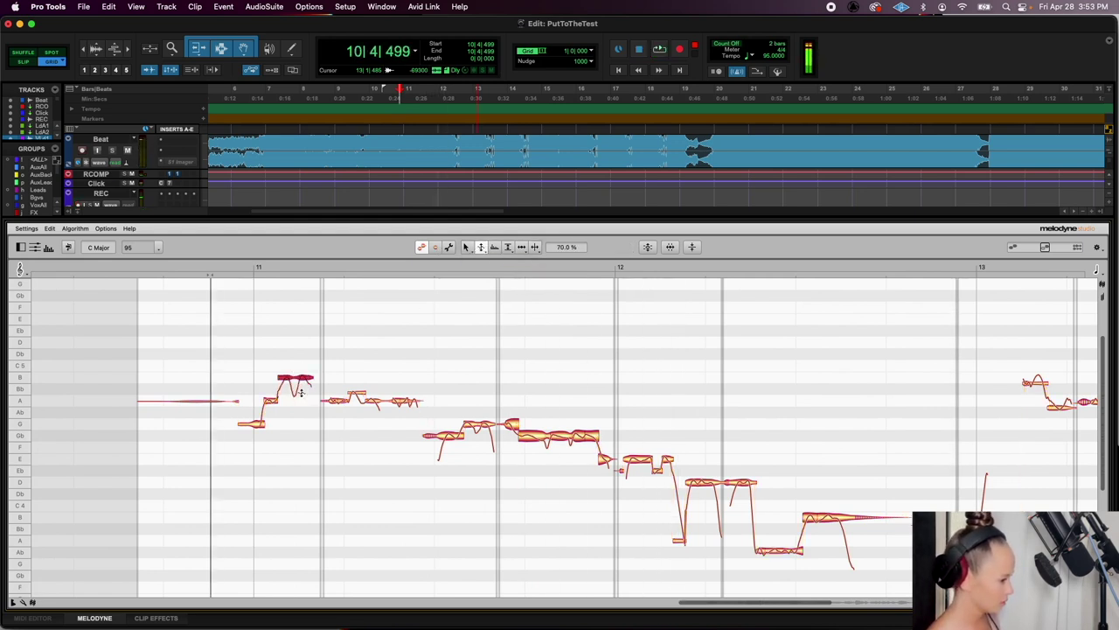
left_click(483, 249)
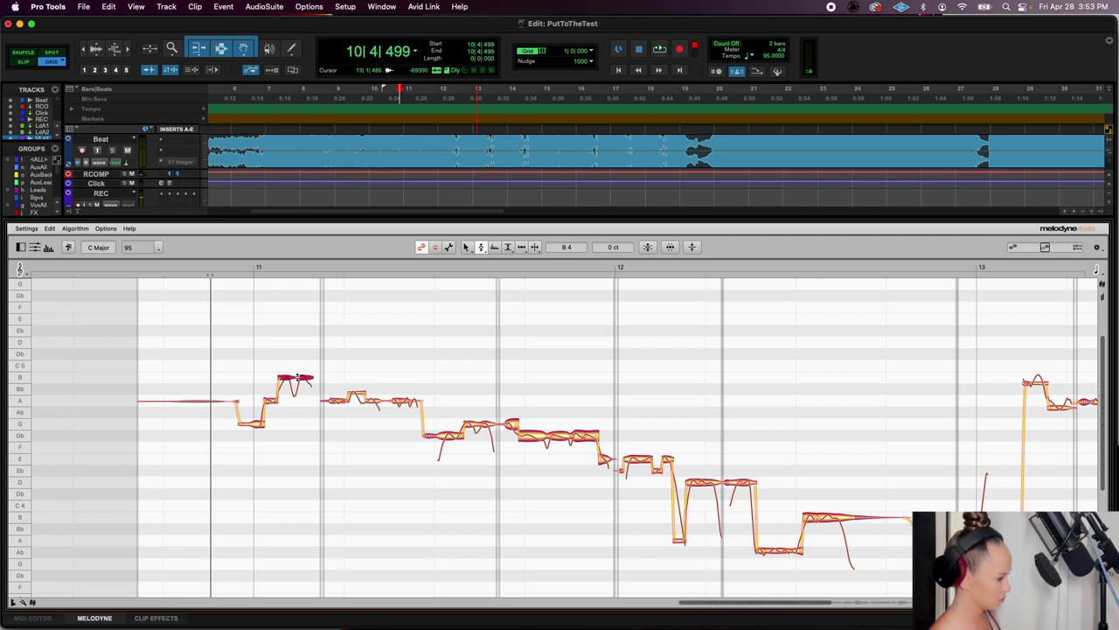
left_click_drag(297, 378, 294, 382)
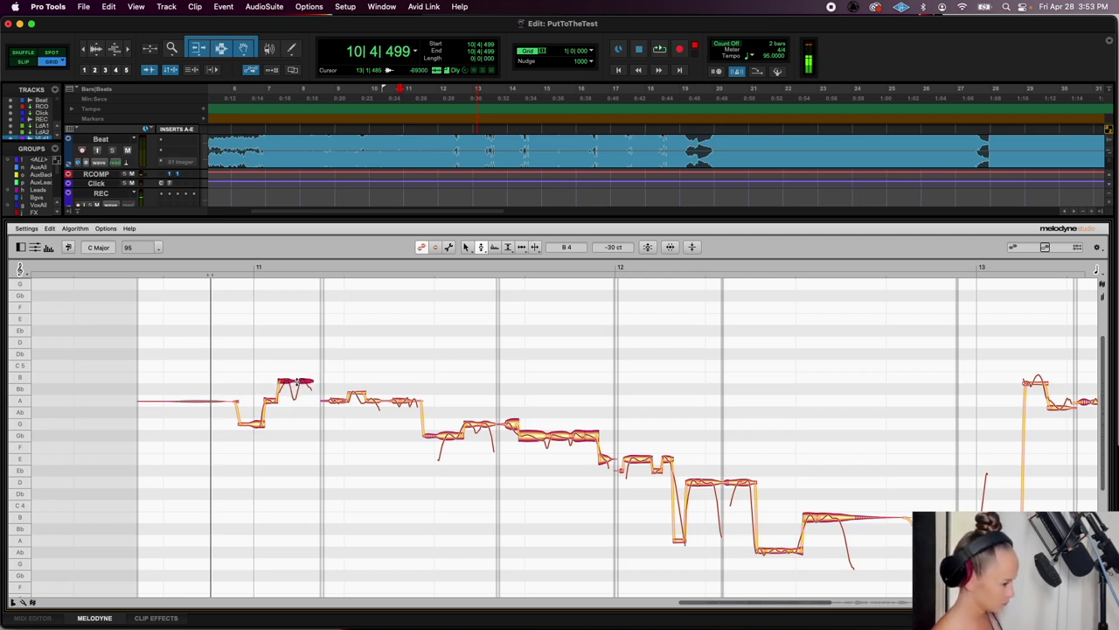
key("space")
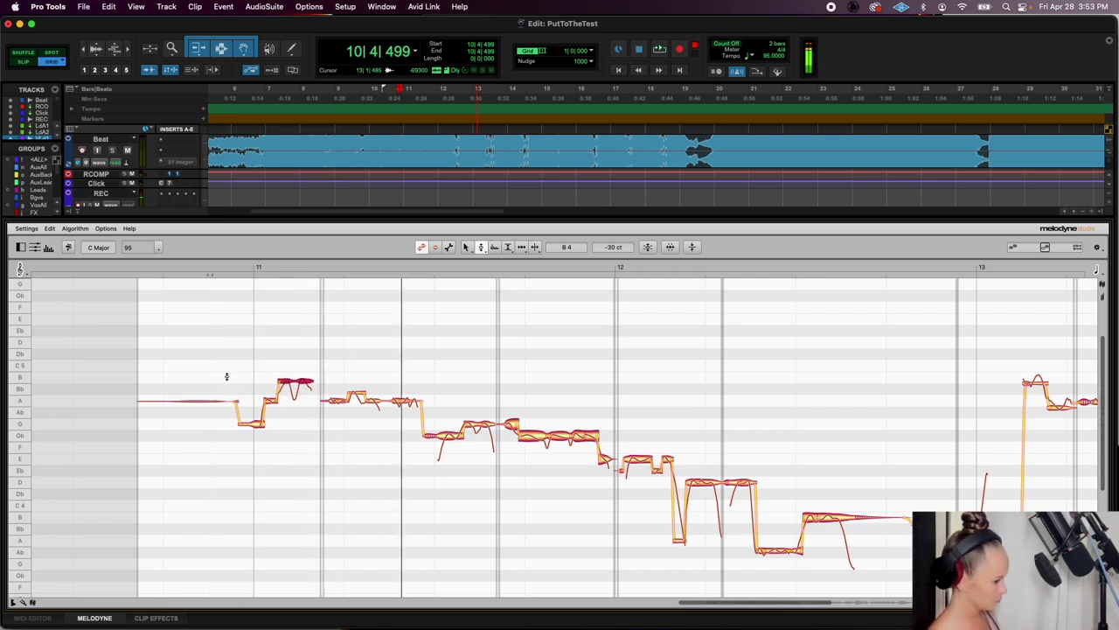
Set the high B 4 note in bar 11 to -20 ct and play the phrase to check it
left_click_drag(286, 382, 286, 380)
left_click(216, 361)
key("space")
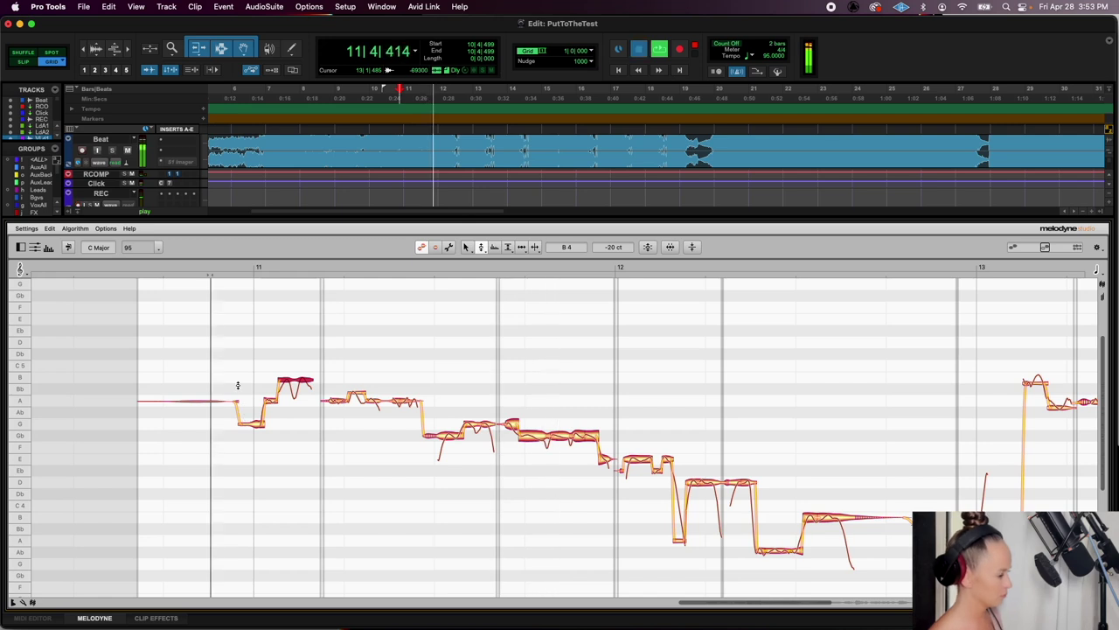
key("space")
key("space")
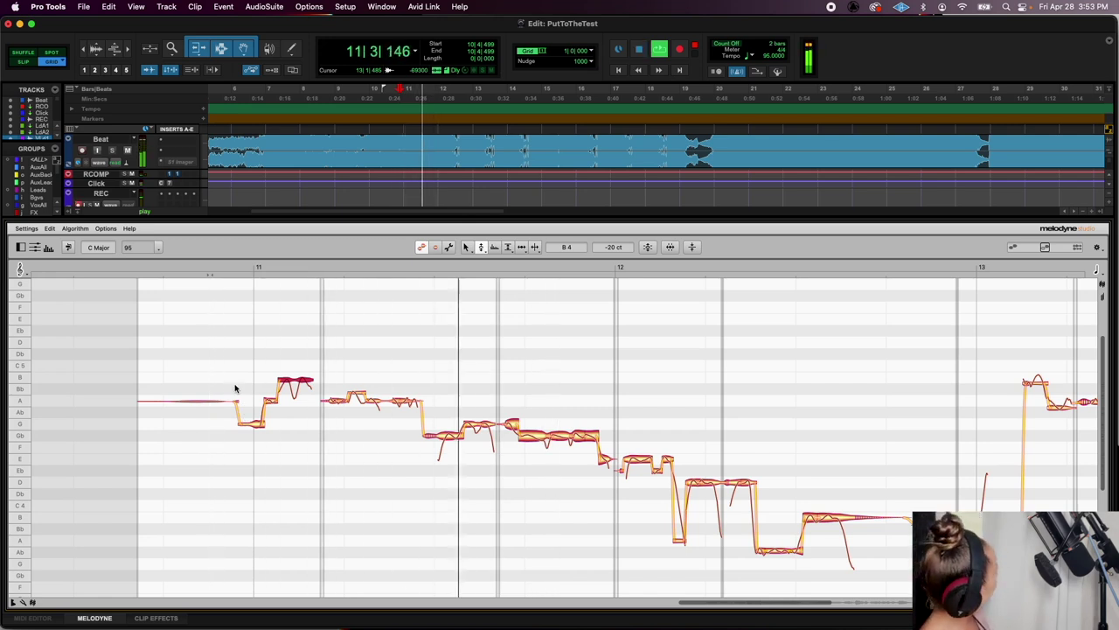
key("space")
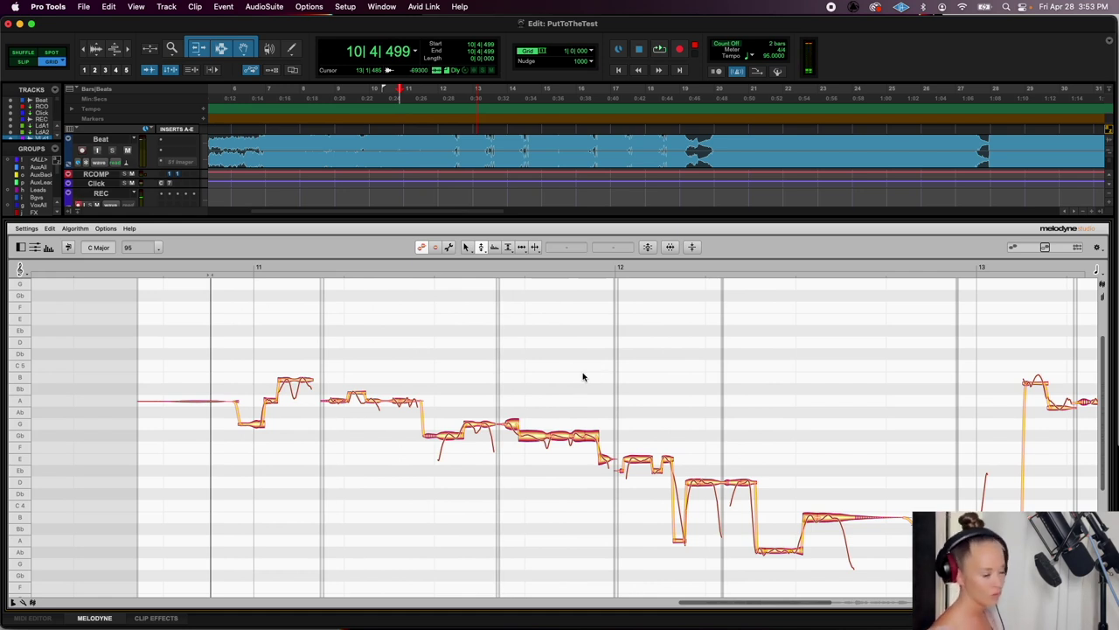
Move the short Eb segment early in bar 12 up to E 4 at 0 ct and listen to it
left_click(659, 470)
left_click_drag(656, 471, 656, 462)
double_click(545, 393)
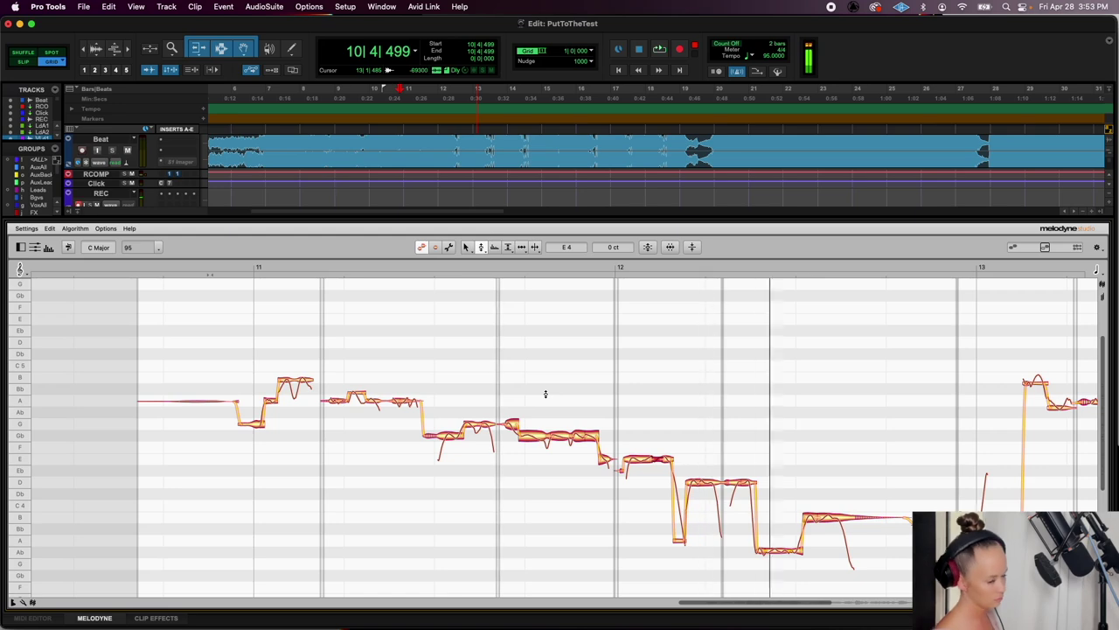
left_click(758, 557)
Remove the first separation in the low Ab note of bar 12 and re-split the note near its start
left_click_drag(682, 602, 769, 592)
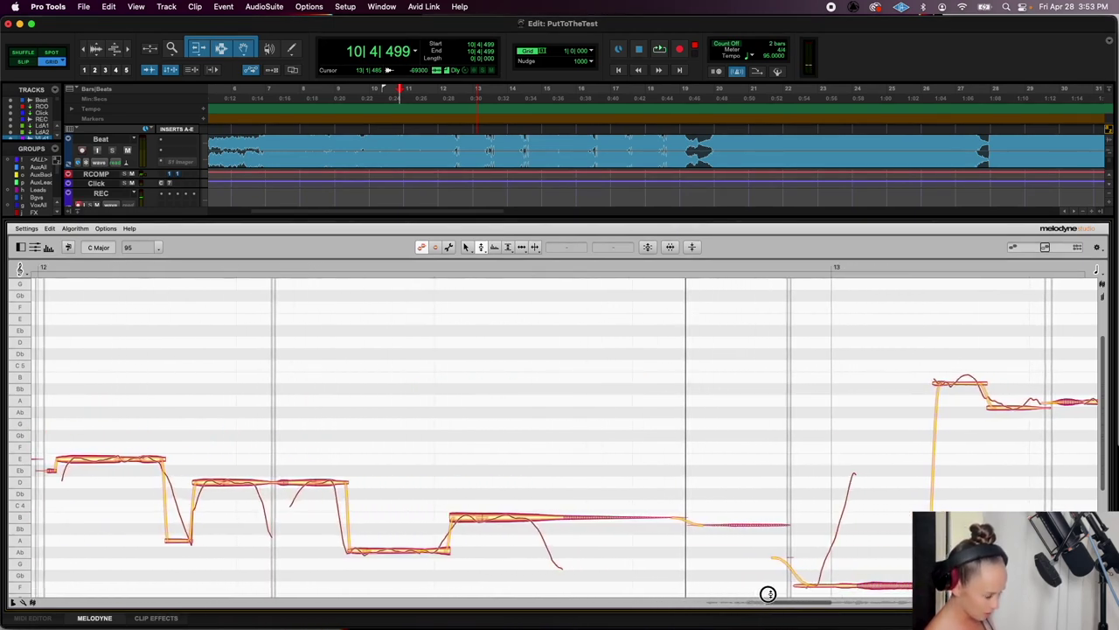
left_click(533, 246)
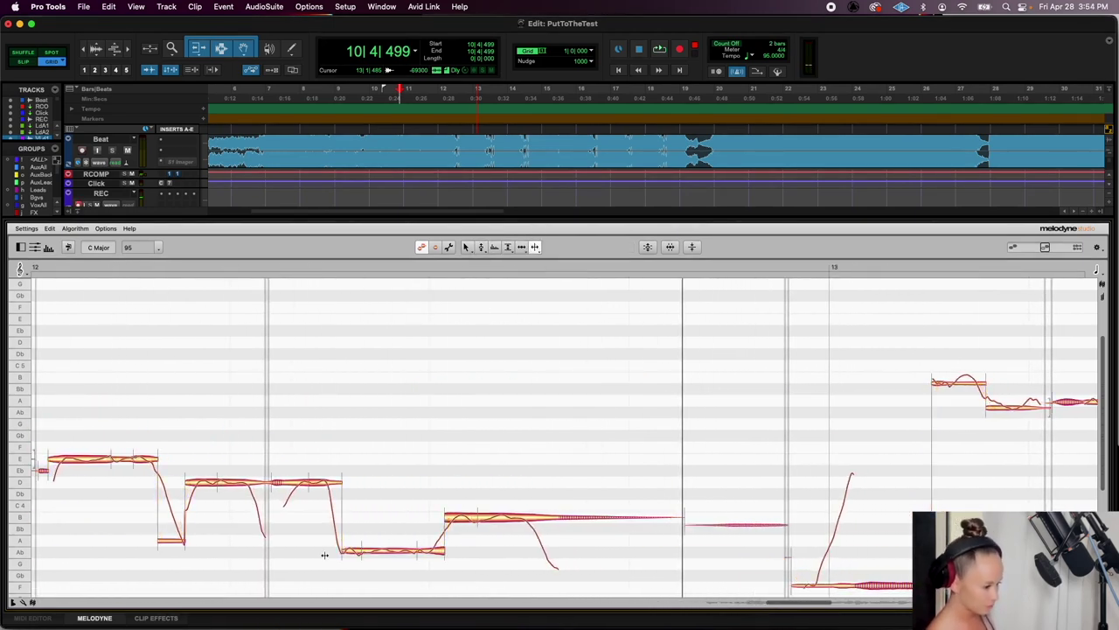
left_click(357, 551)
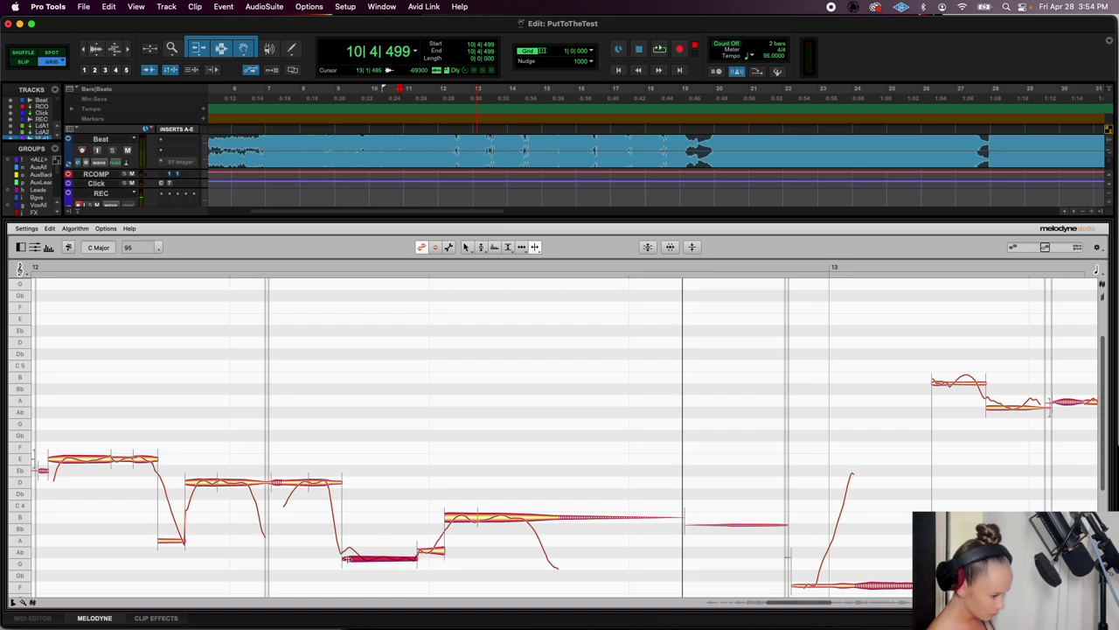
double_click(362, 560)
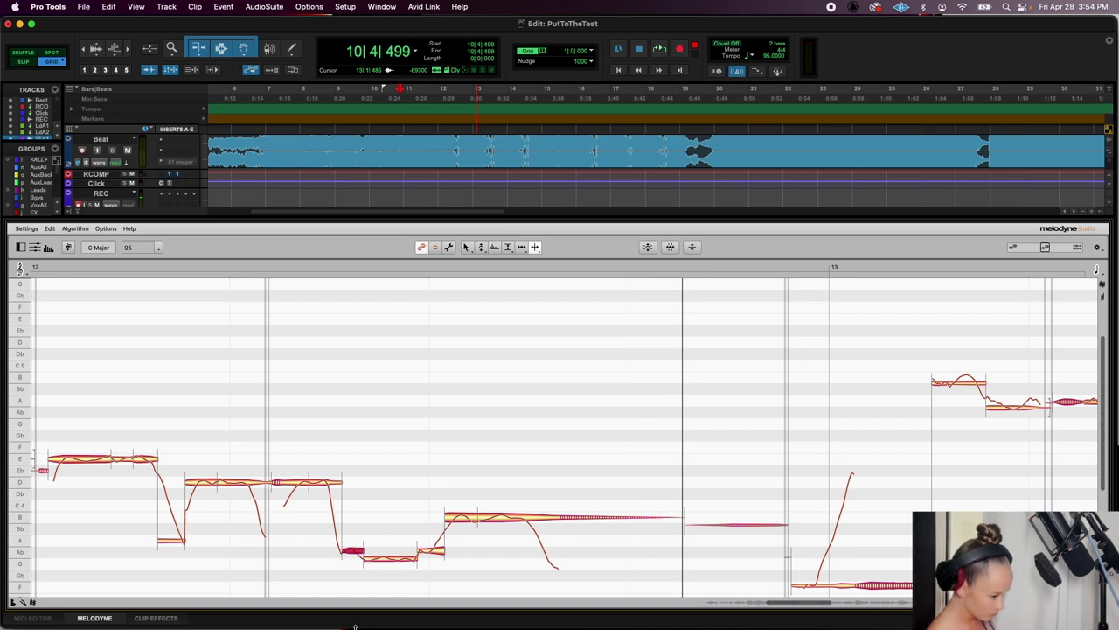
Raise the middle segment of the low note in bar 12 to Ab 3 at +10 ct, comparing it with G 3
left_click(481, 247)
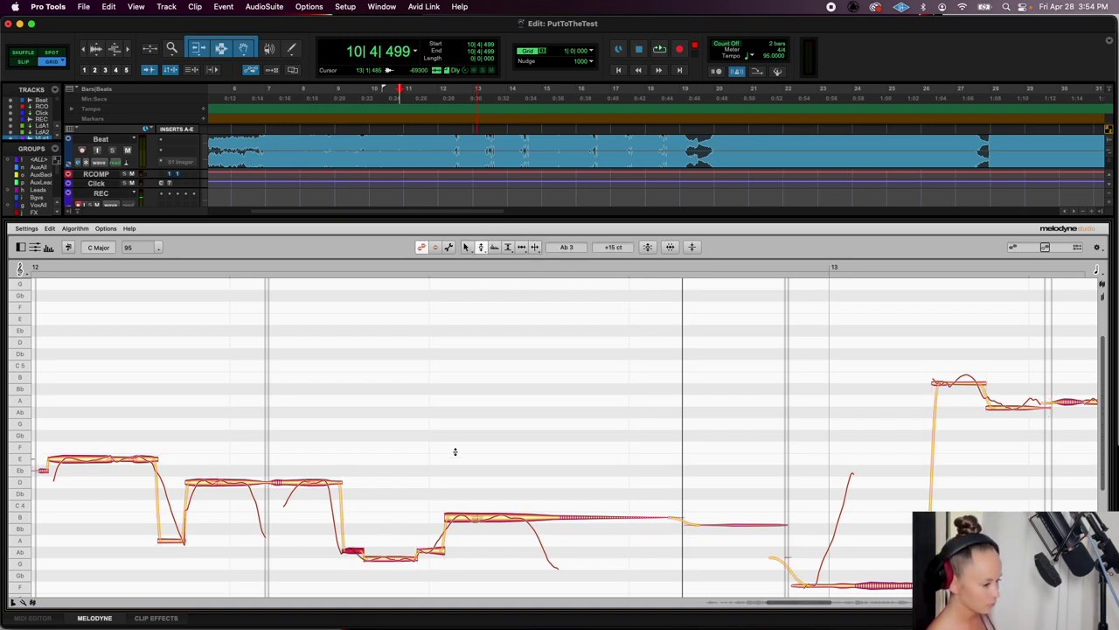
left_click(390, 554)
left_click_drag(390, 563, 388, 553)
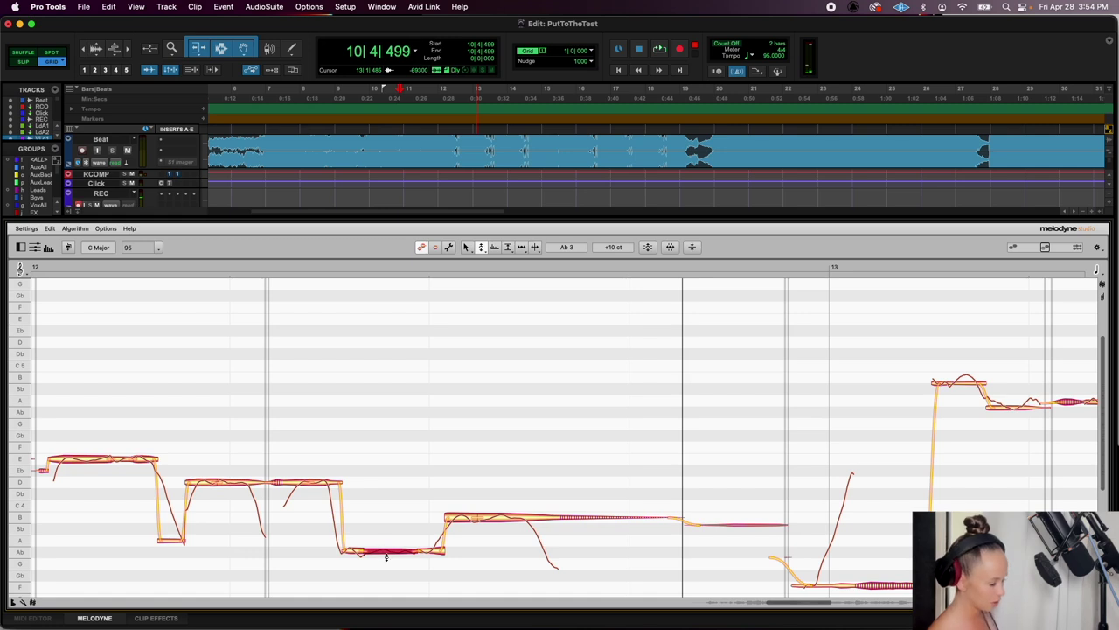
mouse_move(387, 549)
left_mouse_down()
mouse_move(385, 529)
mouse_move(387, 560)
left_mouse_up()
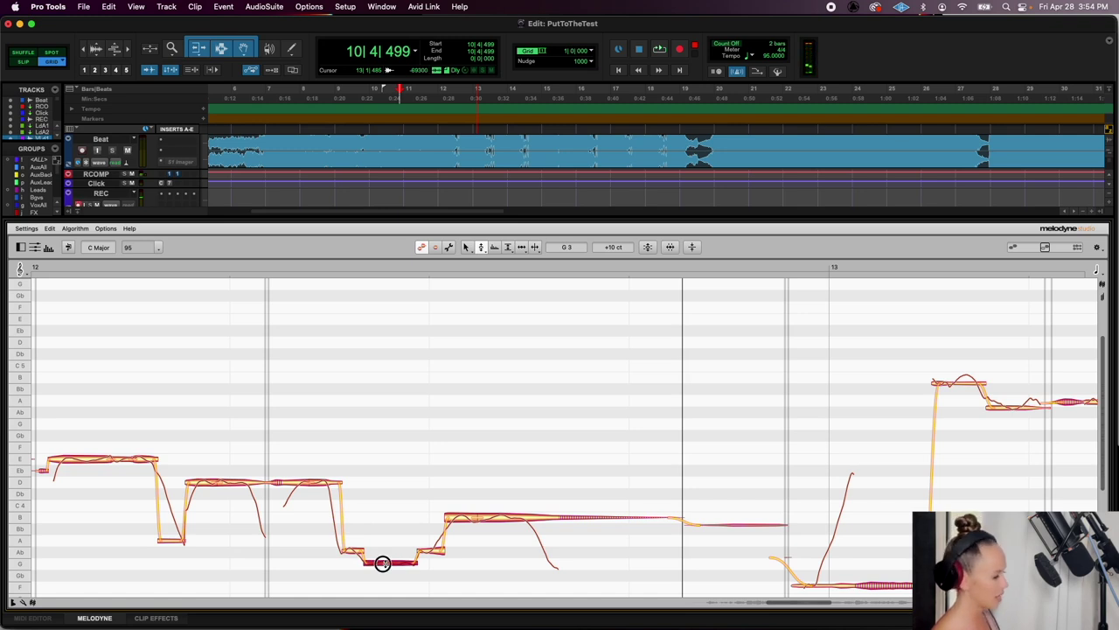
left_click_drag(382, 563, 385, 553)
Raise the first segment of the low Ab 3 note in bar 12 to +40 ct and play it back
left_click(352, 551)
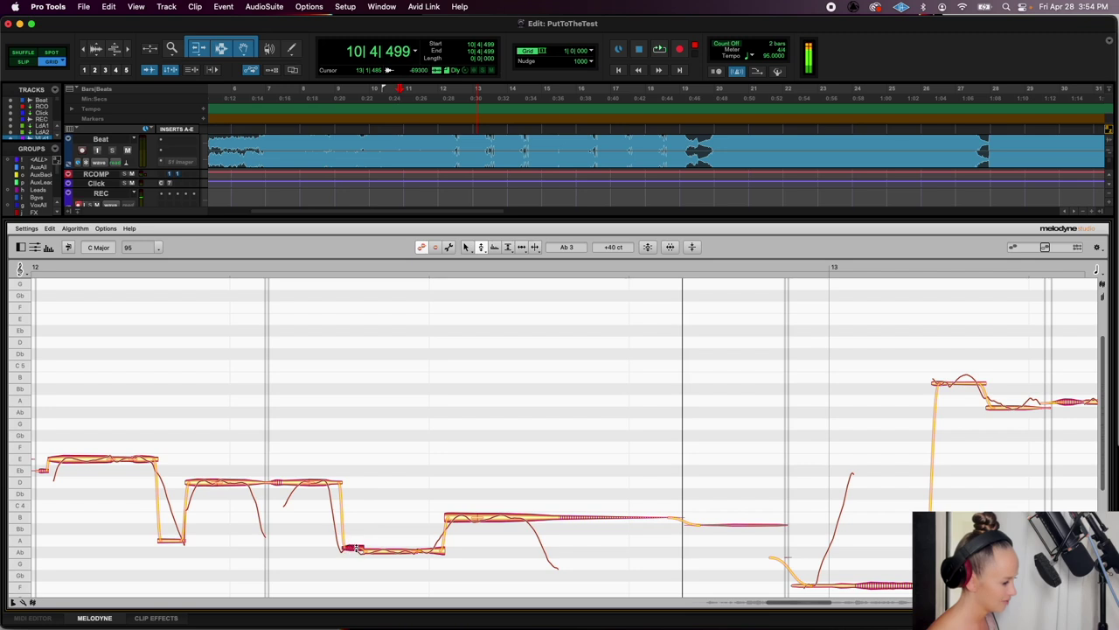
key("space")
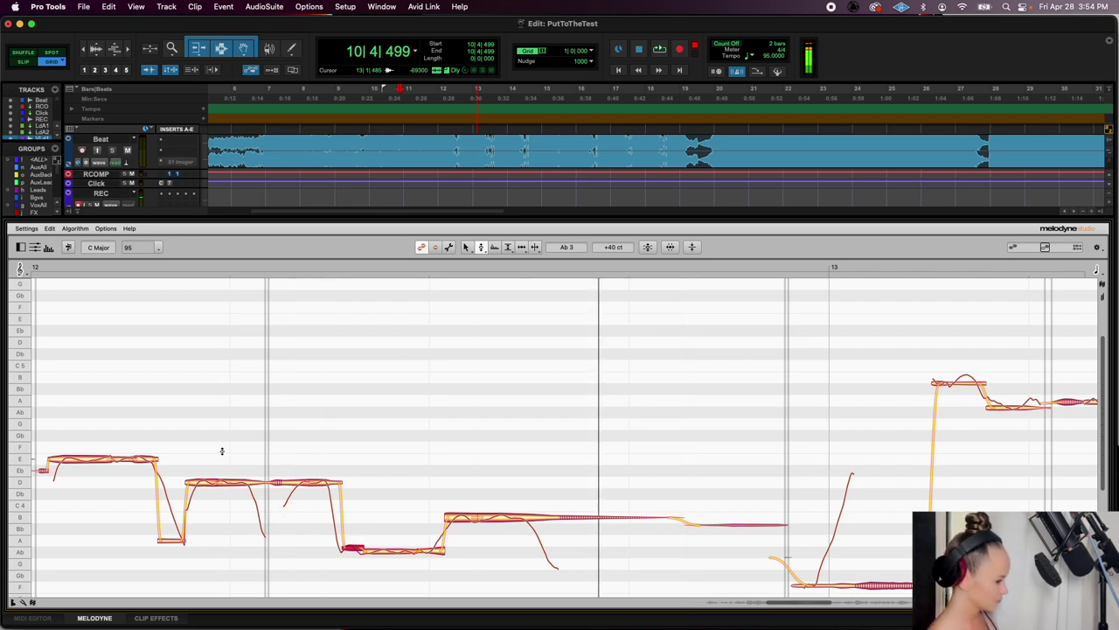
key("space")
Set the pitch modulation of the low Ab 3 note's first segment to 63% and play the passage
left_click(480, 259)
left_click(388, 567)
left_click_drag(360, 548, 360, 565)
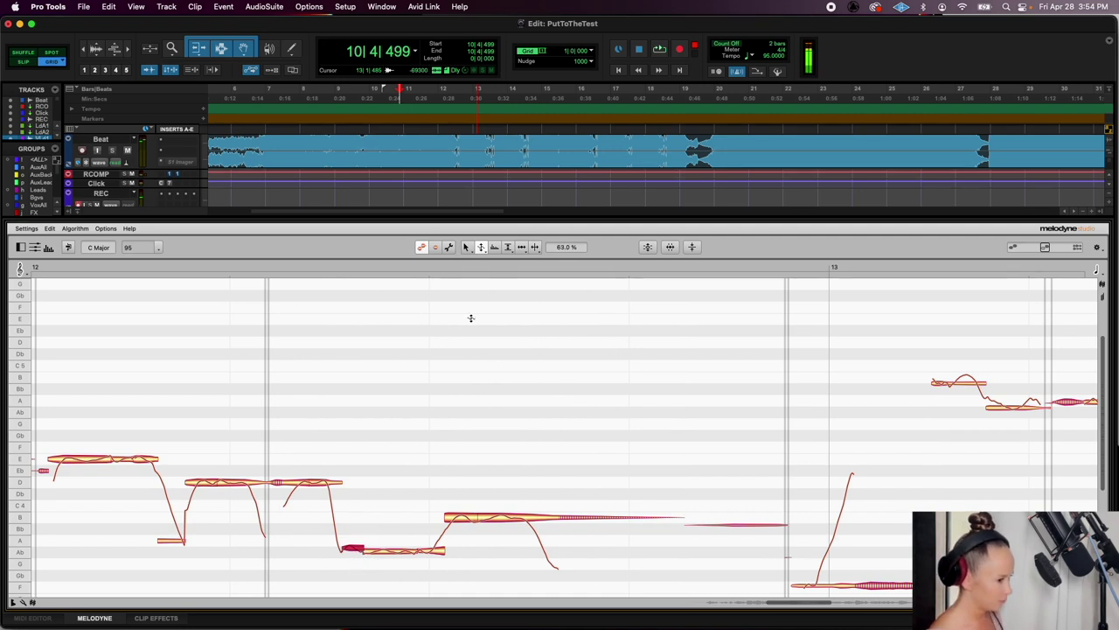
left_click(480, 249)
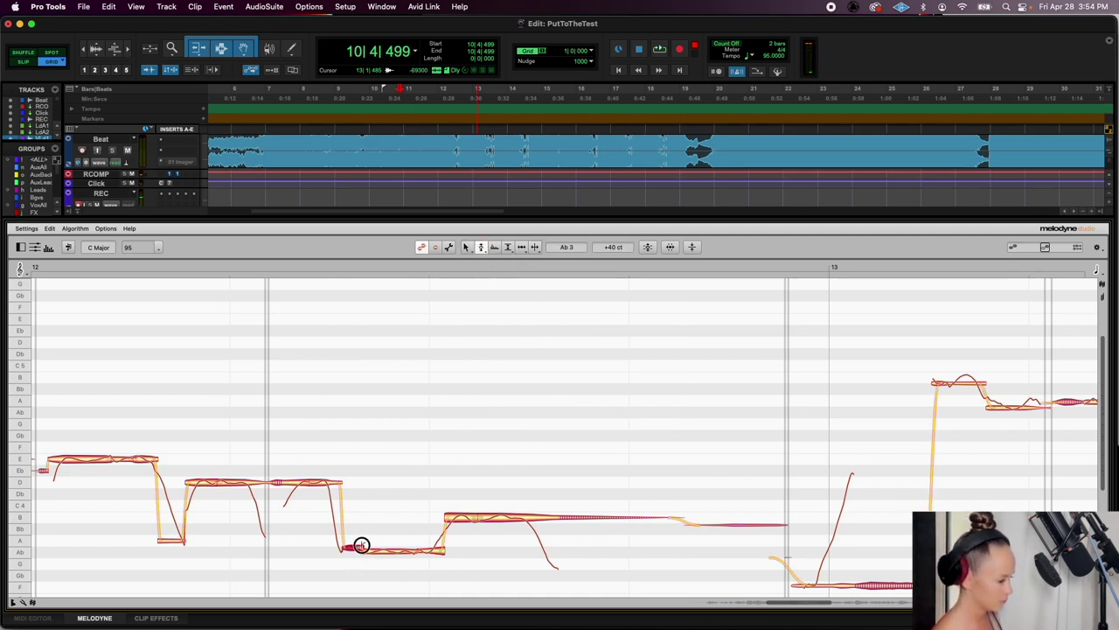
double_click(268, 431)
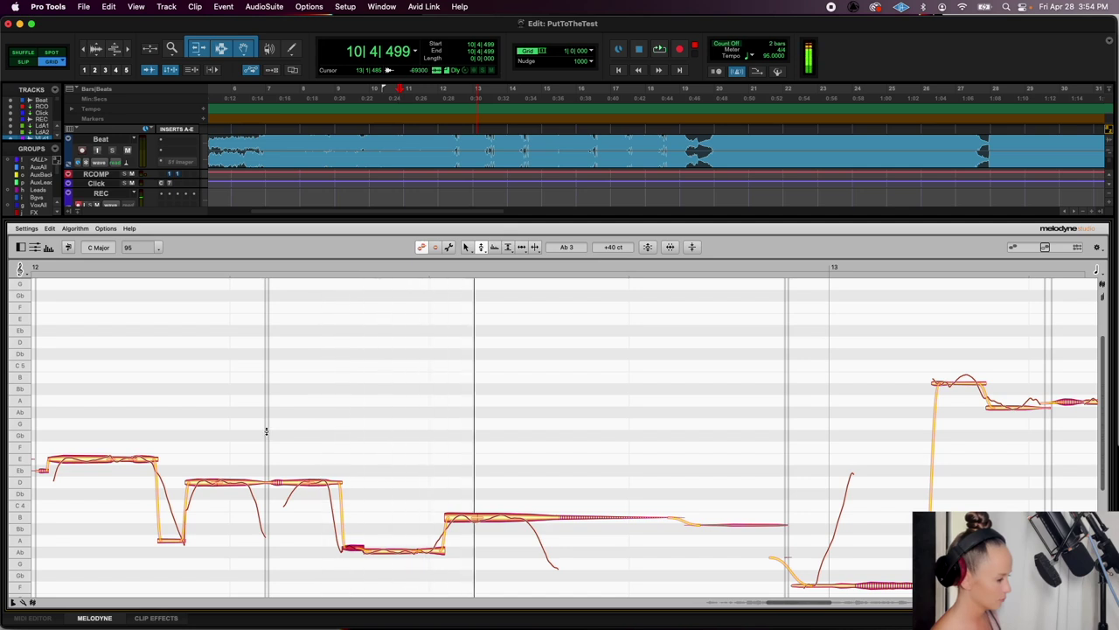
Play back the corrected phrase from the end of bar 11 through bar 12
key("r")
key("r")
double_click(277, 399)
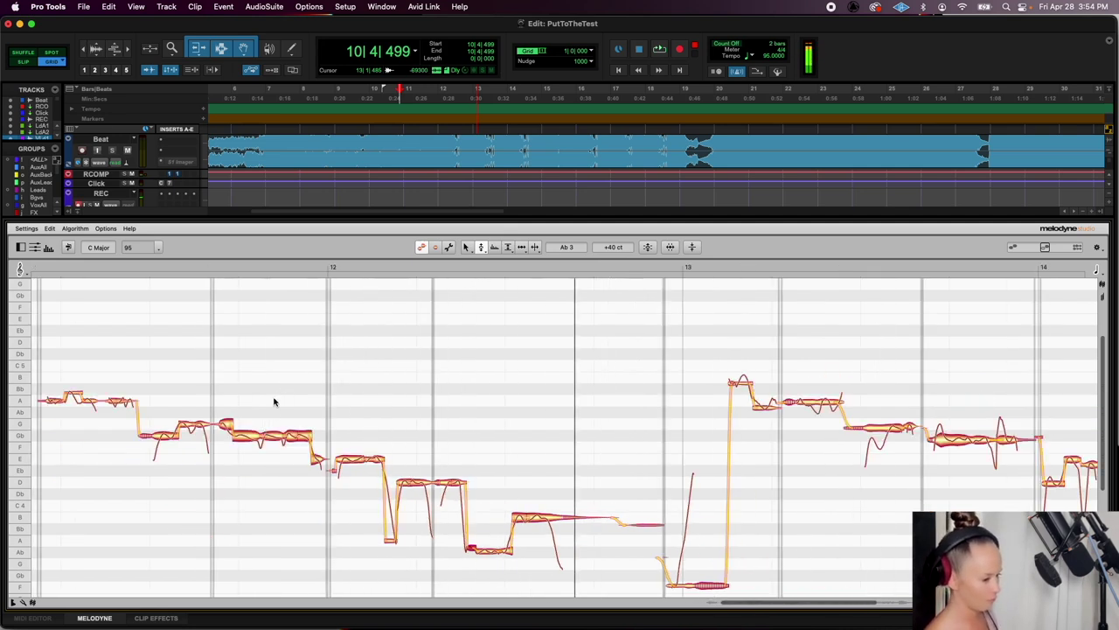
double_click(293, 263)
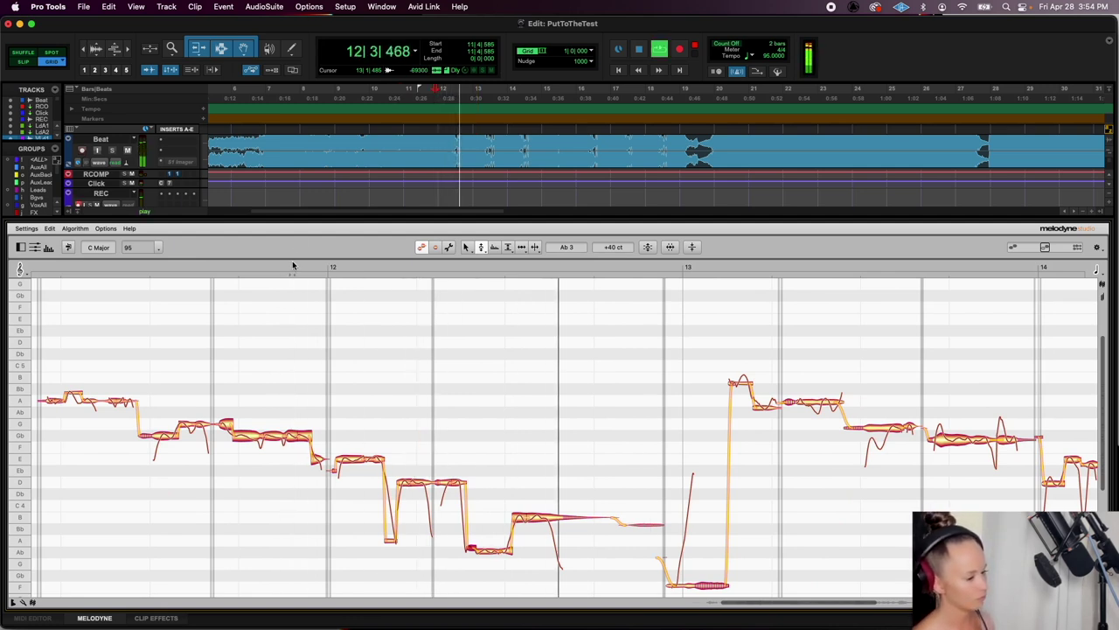
key("space")
Split the notes in bar 13 at their pitch changes with the Note Separation tool
left_click(535, 247)
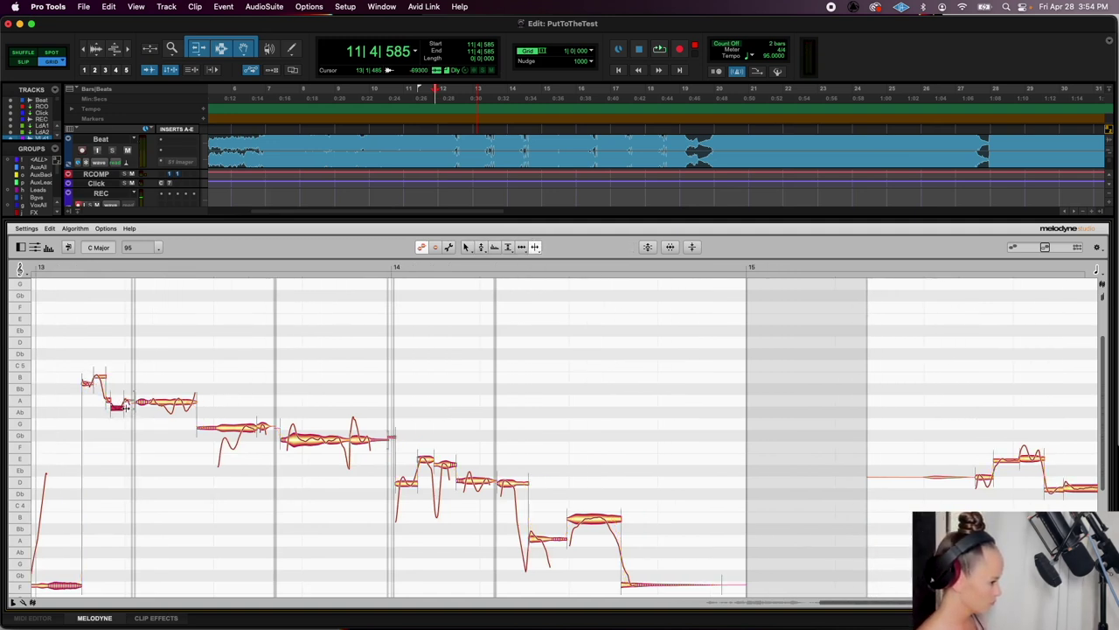
double_click(156, 404)
double_click(174, 404)
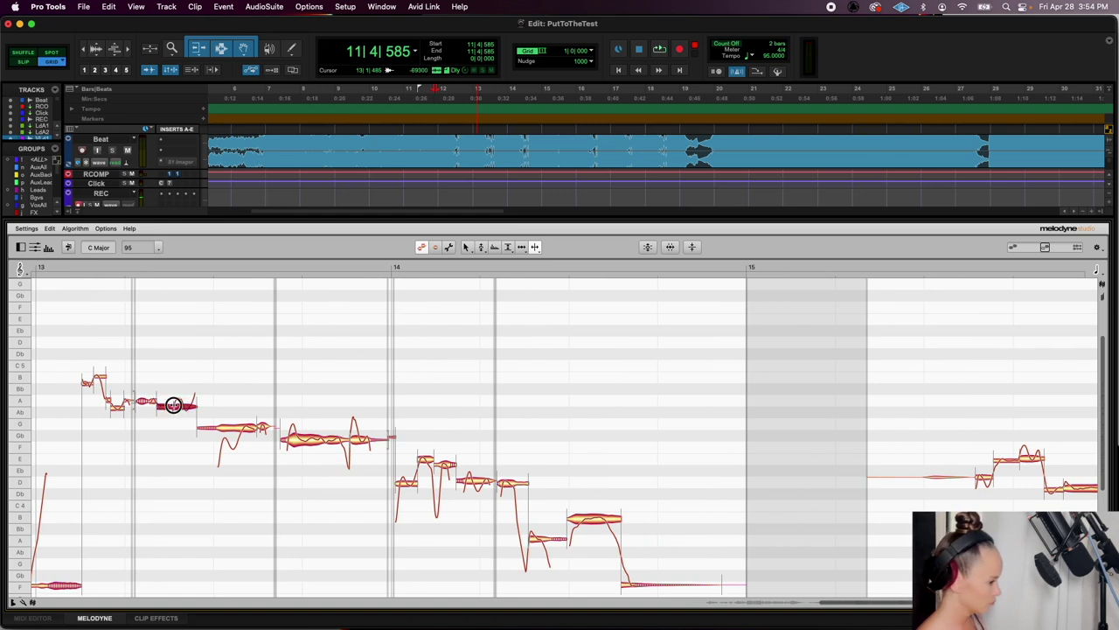
double_click(242, 431)
double_click(294, 437)
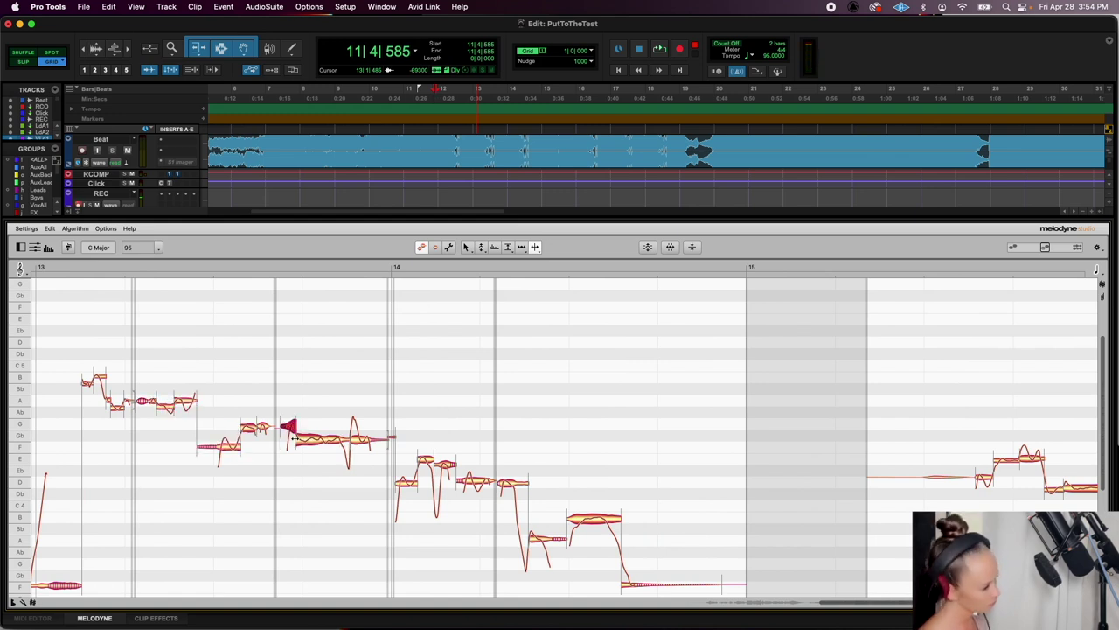
left_click(340, 446)
double_click(353, 437)
Split the D 4, A 3 and B 3 notes in bar 14 at their pitch changes
double_click(477, 481)
left_click(476, 483)
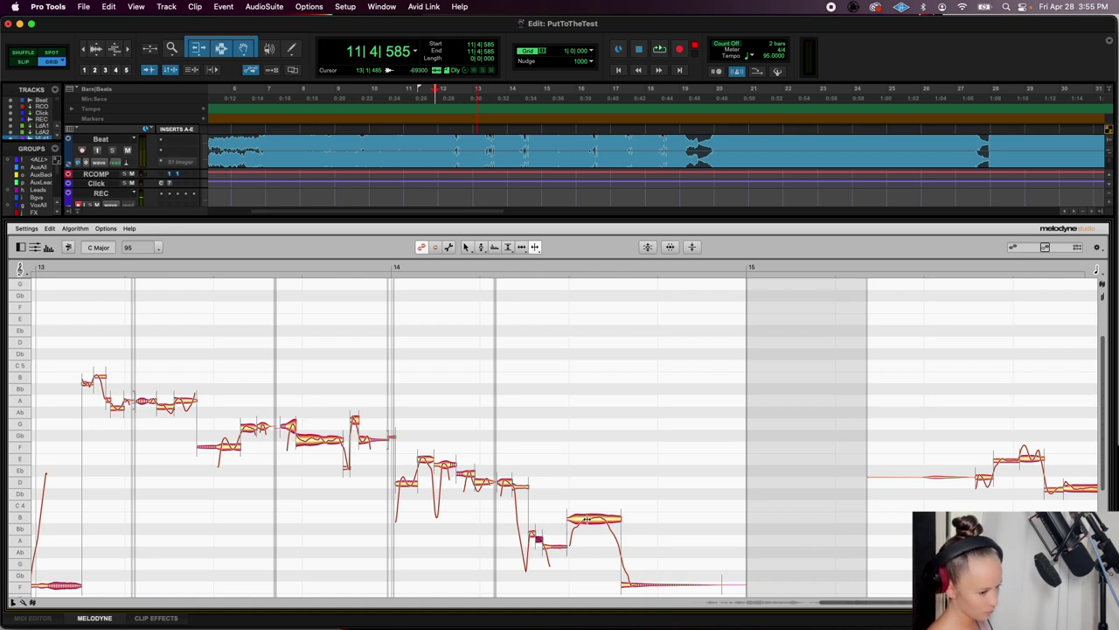
double_click(581, 518)
double_click(609, 516)
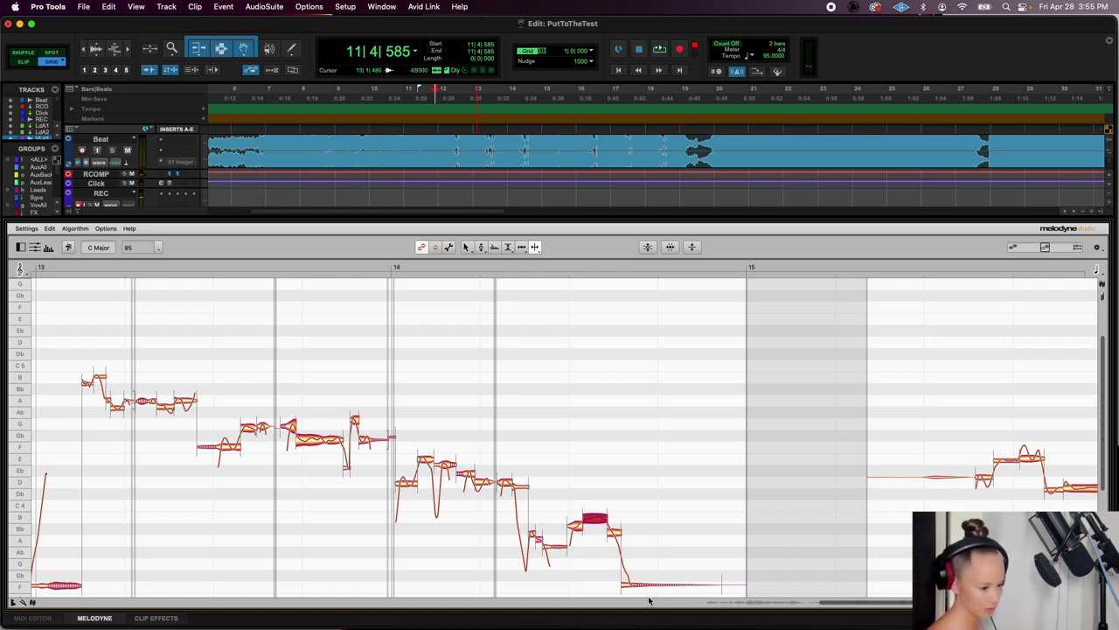
Snap all the split notes in bars 13 and 14 to their nearest semitones with the Pitch tool
left_click_drag(630, 591, 80, 335)
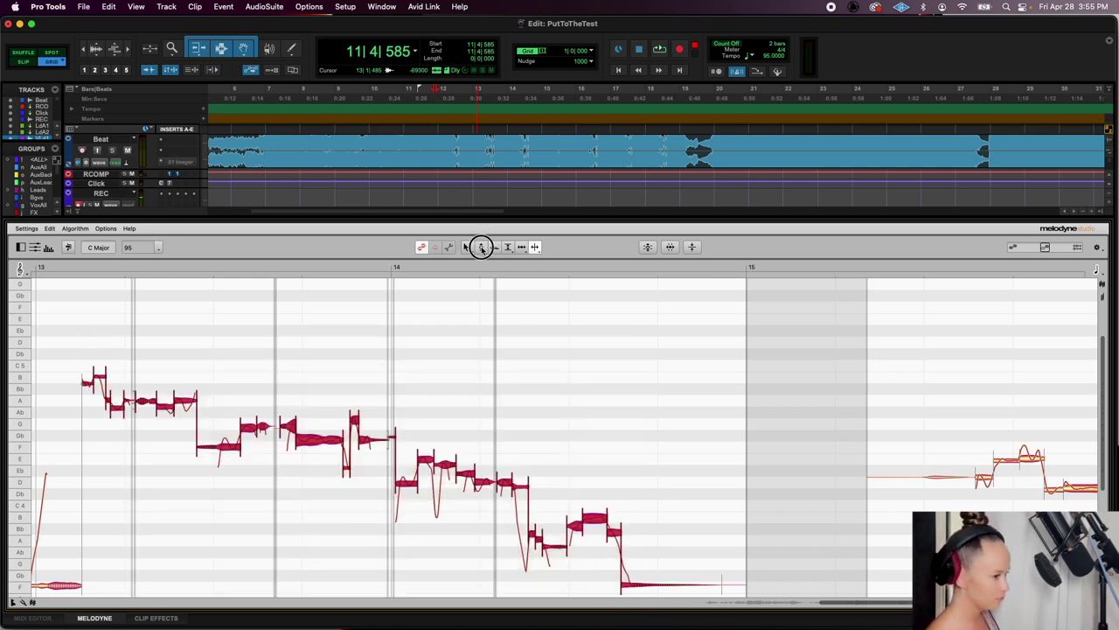
left_click(481, 247)
double_click(97, 379)
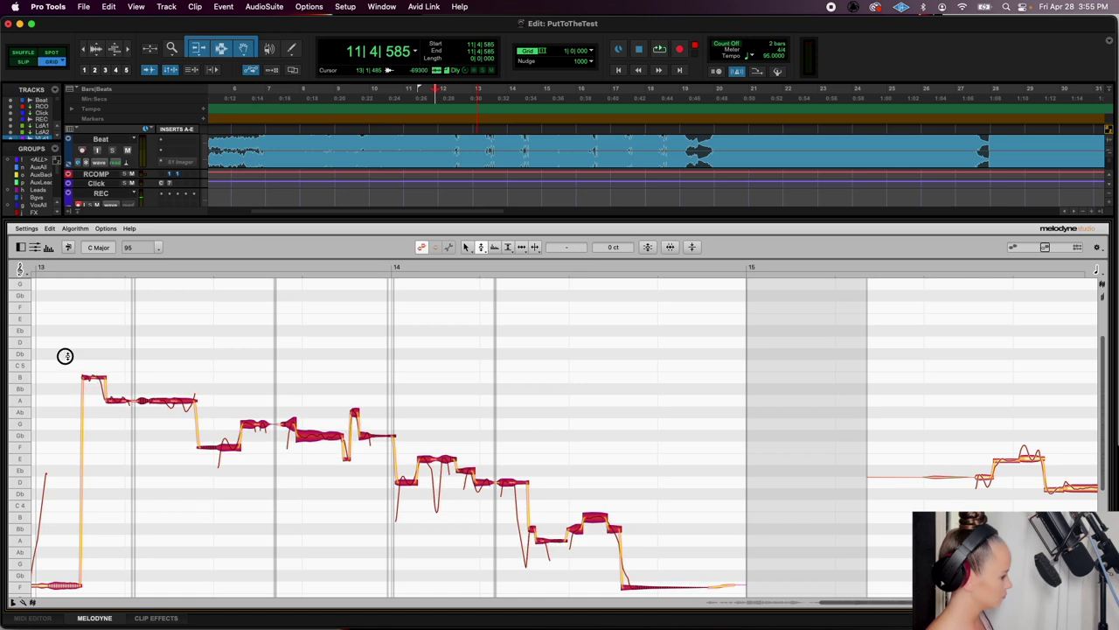
Play back the snapped notes, starting from beat 4 of bar 12
key("space")
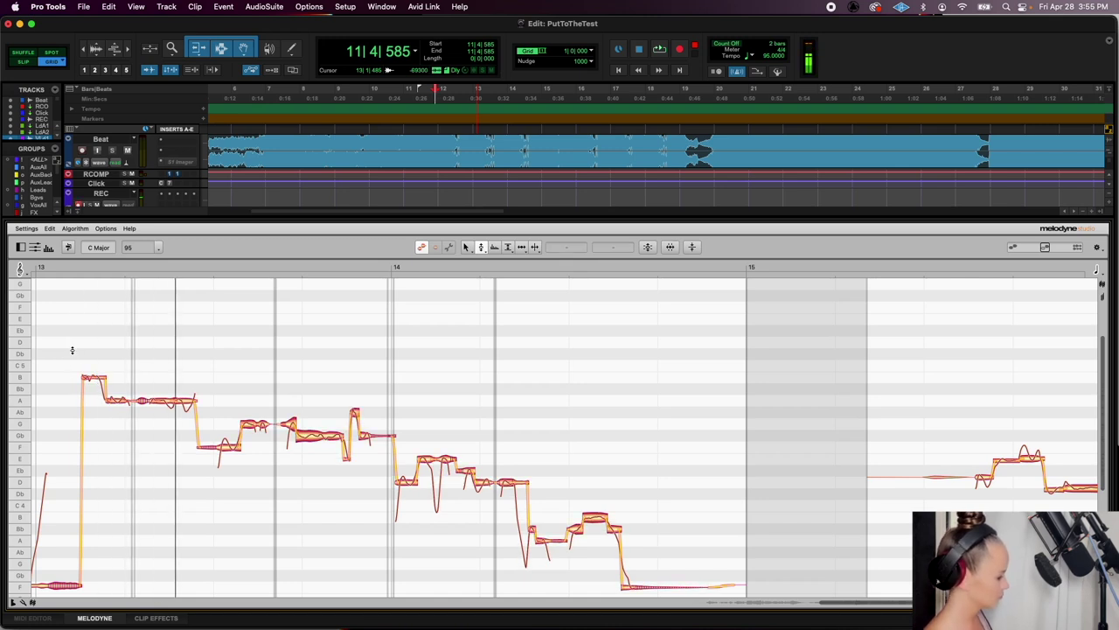
scroll(71, 354, "left", 3)
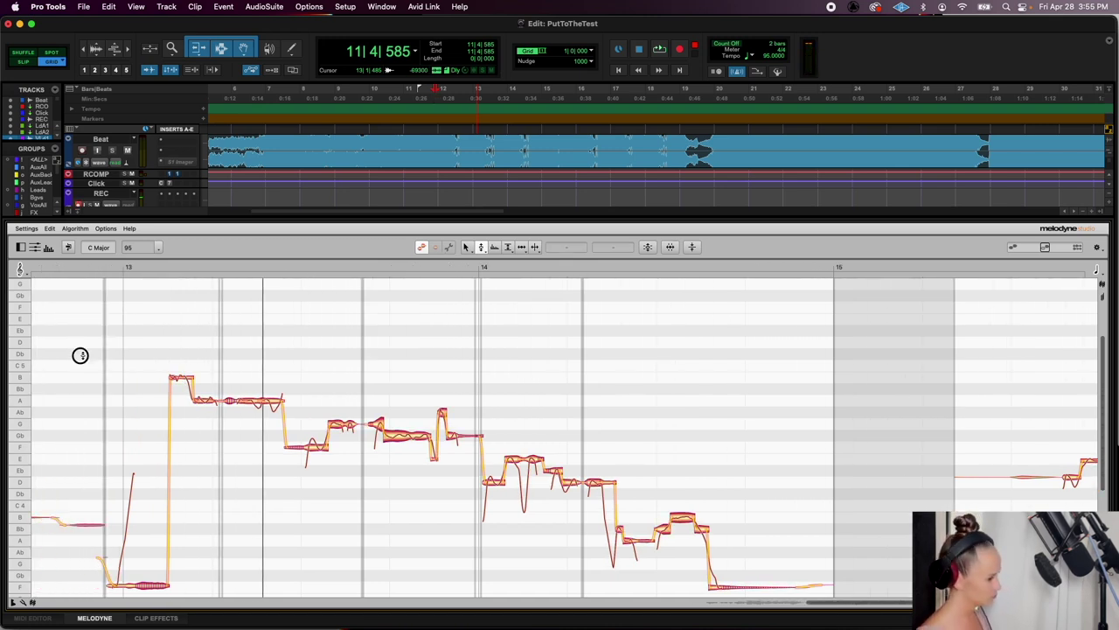
left_click(62, 277)
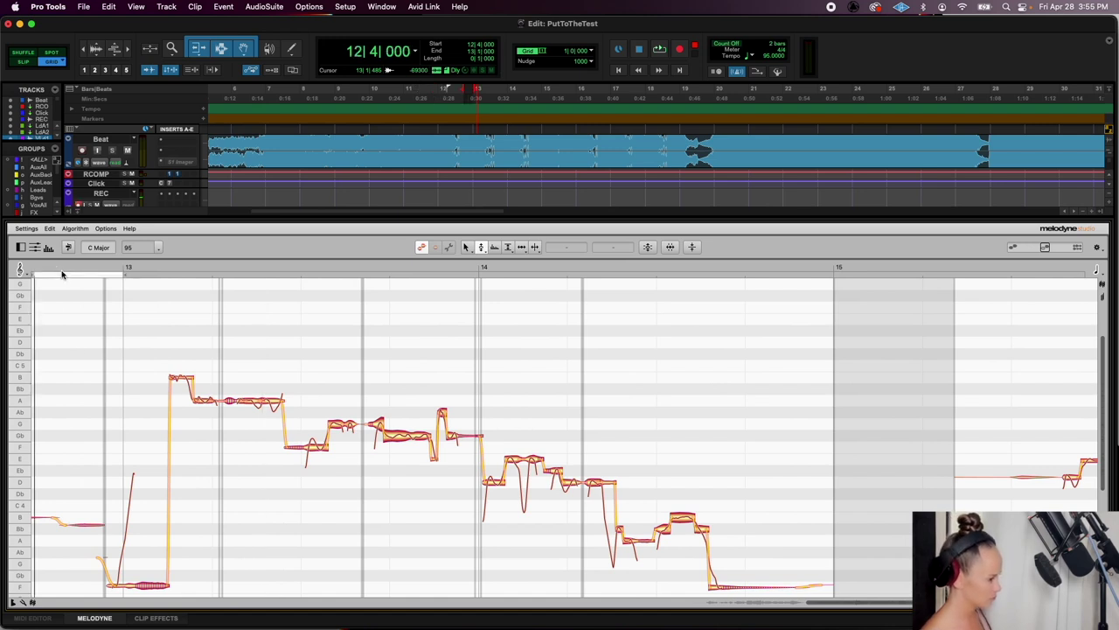
key("space")
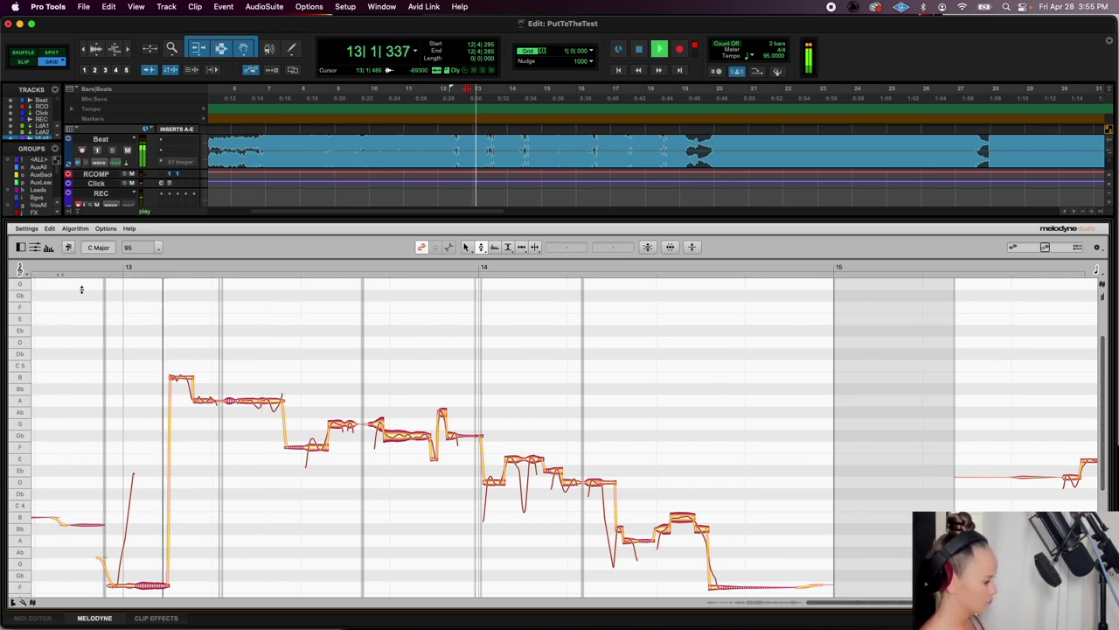
key("space")
Restore the original pitch of the low F 3 note at the start of bar 13 and play the phrase
left_click(123, 585)
right_click(123, 585)
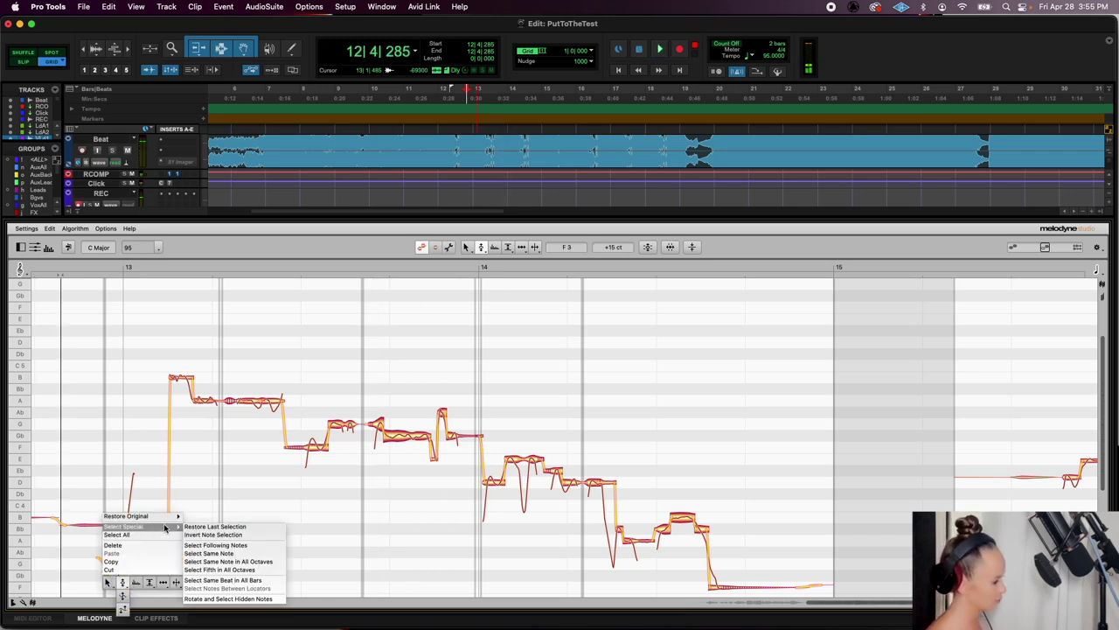
left_click(193, 516)
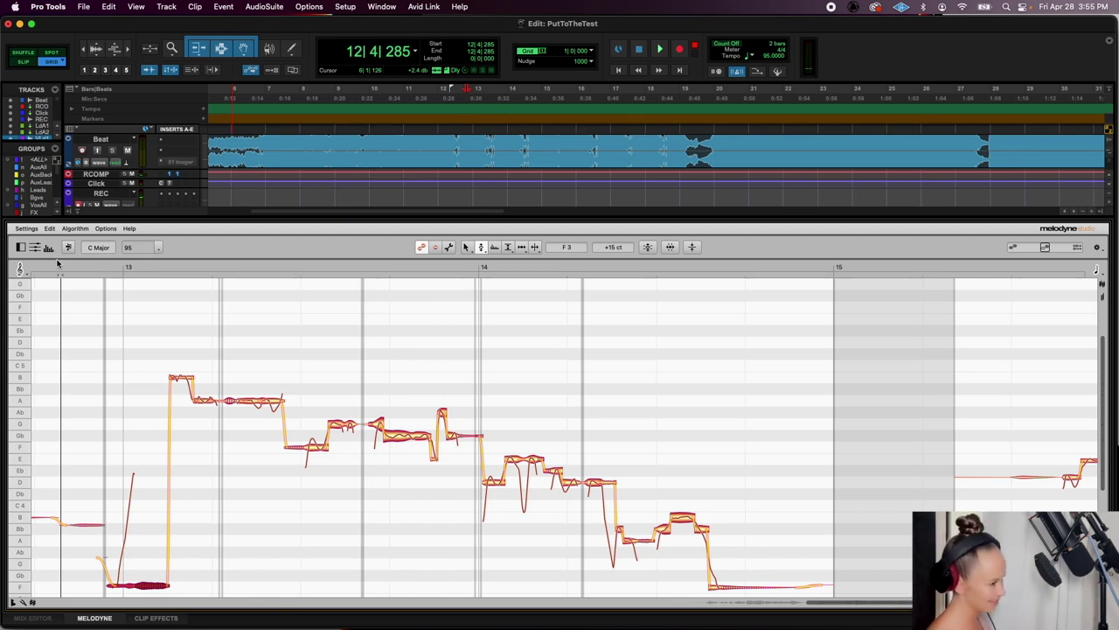
key("space")
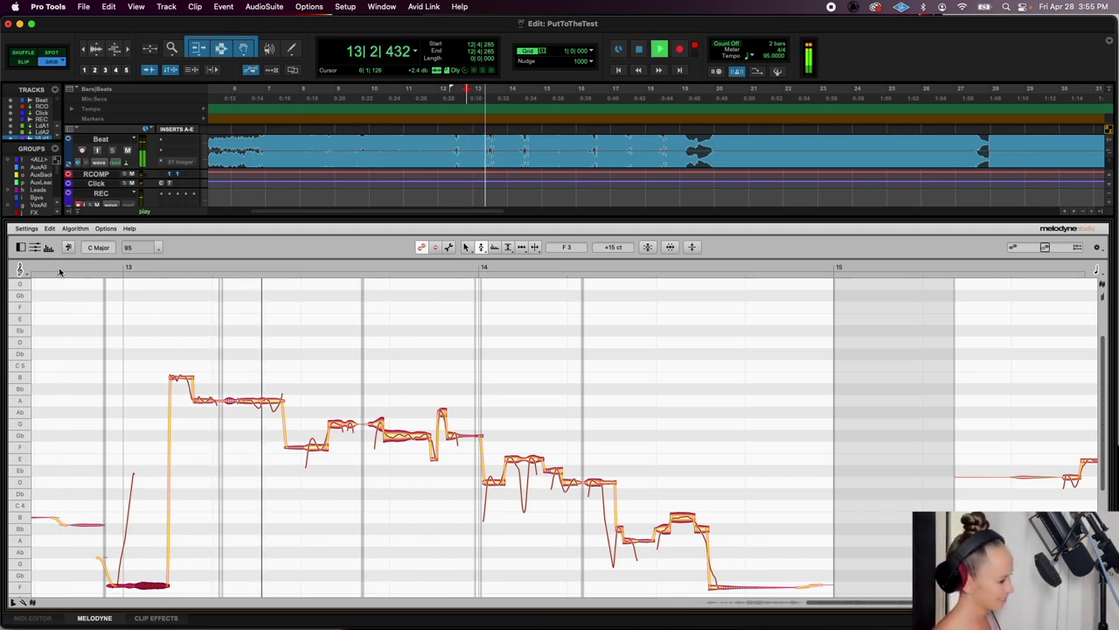
key("space")
Raise the last A 4 segments in bar 13 to +15 ct and lower the short Ab 4 segment near the bar's end to G 4
left_click(272, 402)
left_click_drag(256, 402, 256, 400)
key("space")
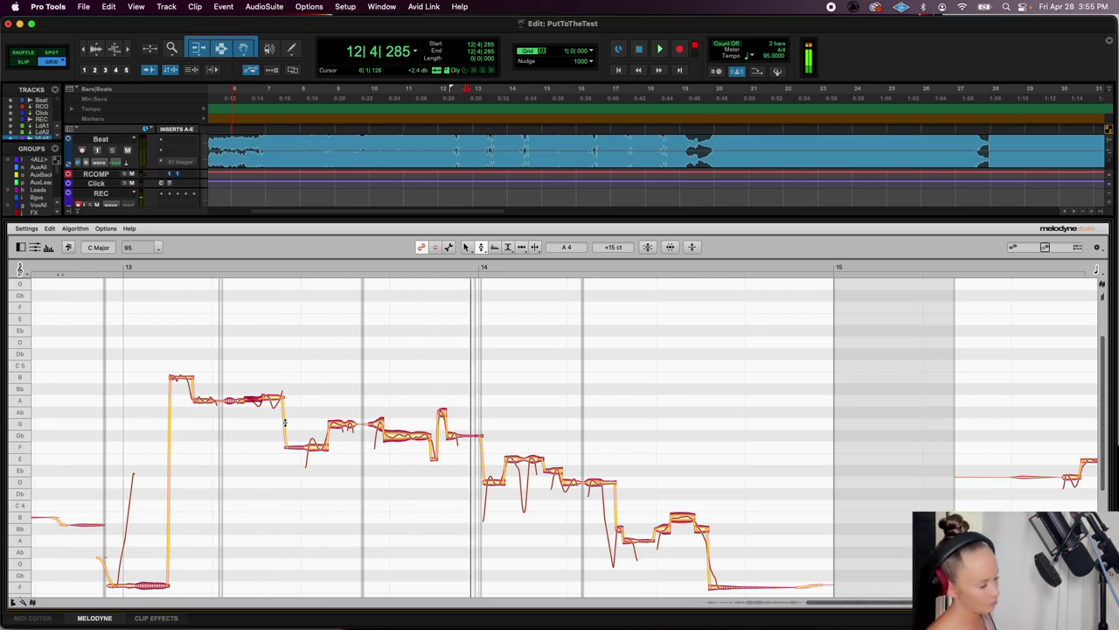
left_click(443, 413)
left_click_drag(440, 413, 440, 424)
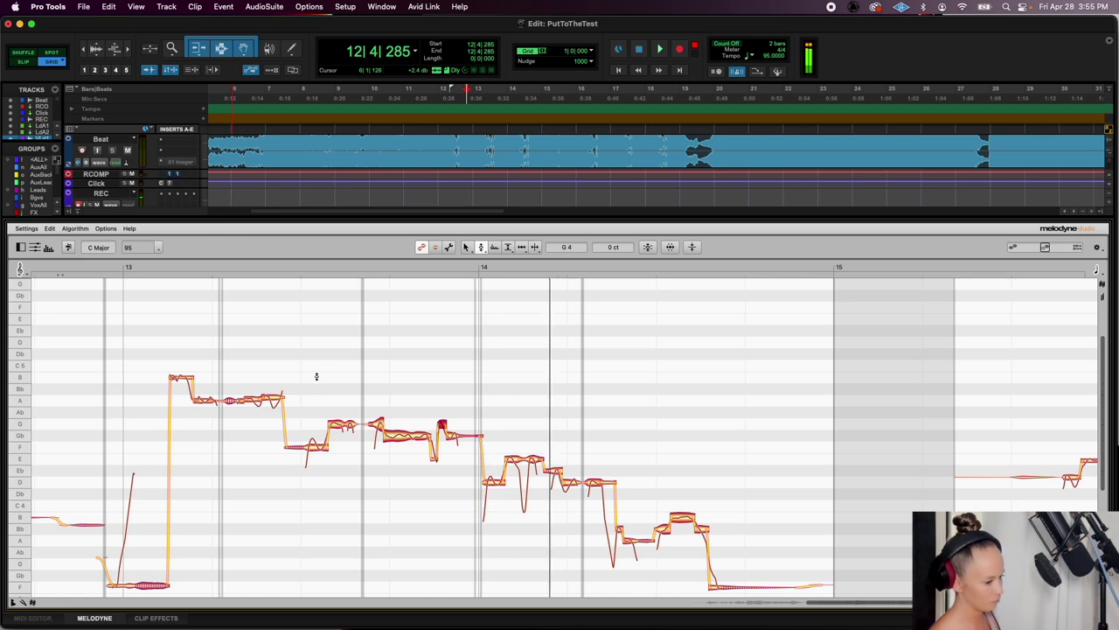
Try the short Eb 4 segment in bar 14 at D 4, return it to Eb 4, and lower the short Bb 3 segment to A 3
left_click(554, 471)
left_click_drag(554, 471, 556, 481)
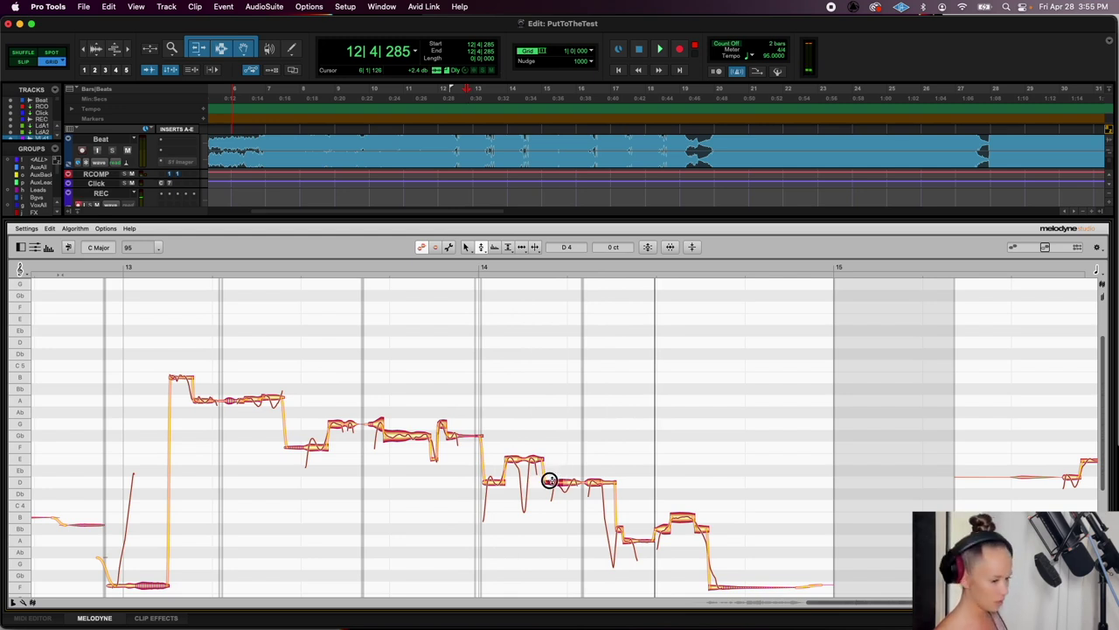
left_click_drag(551, 481, 549, 469)
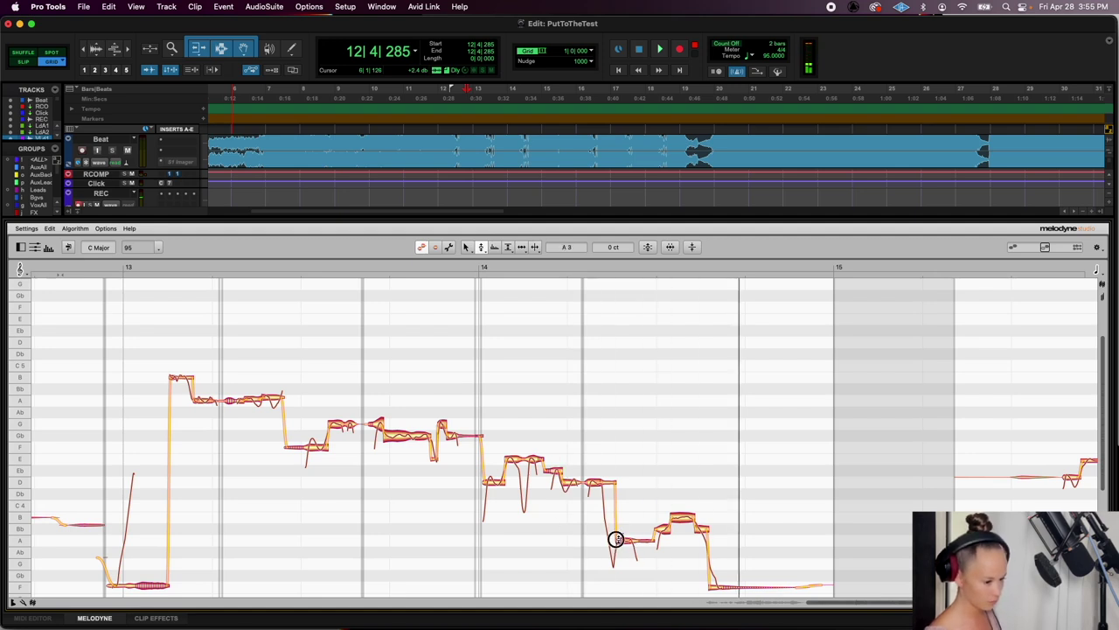
left_click(465, 357)
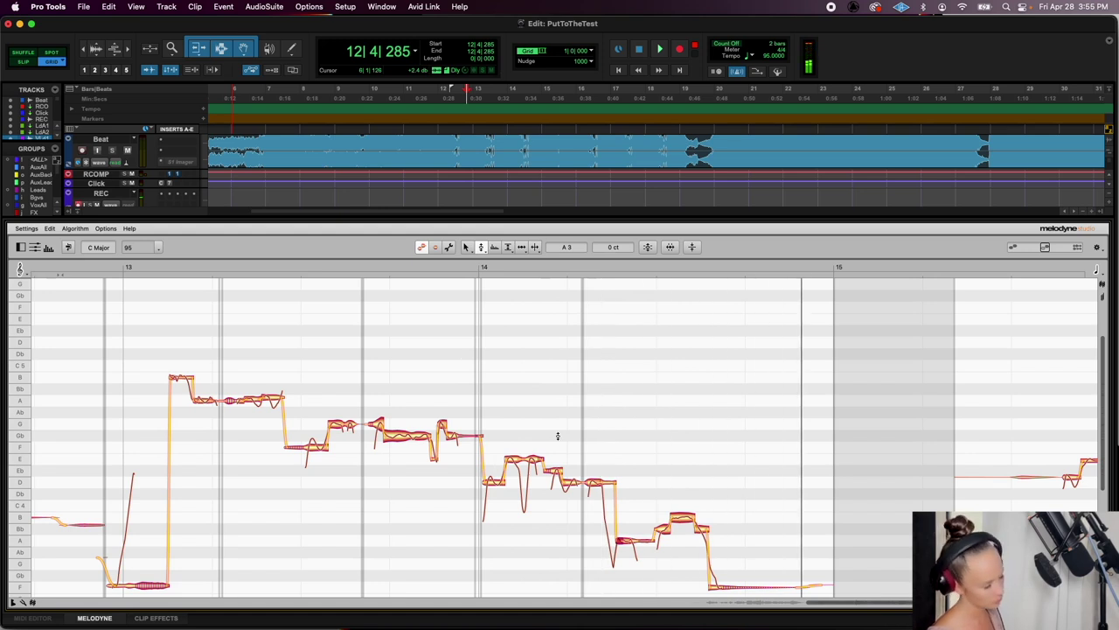
key("space")
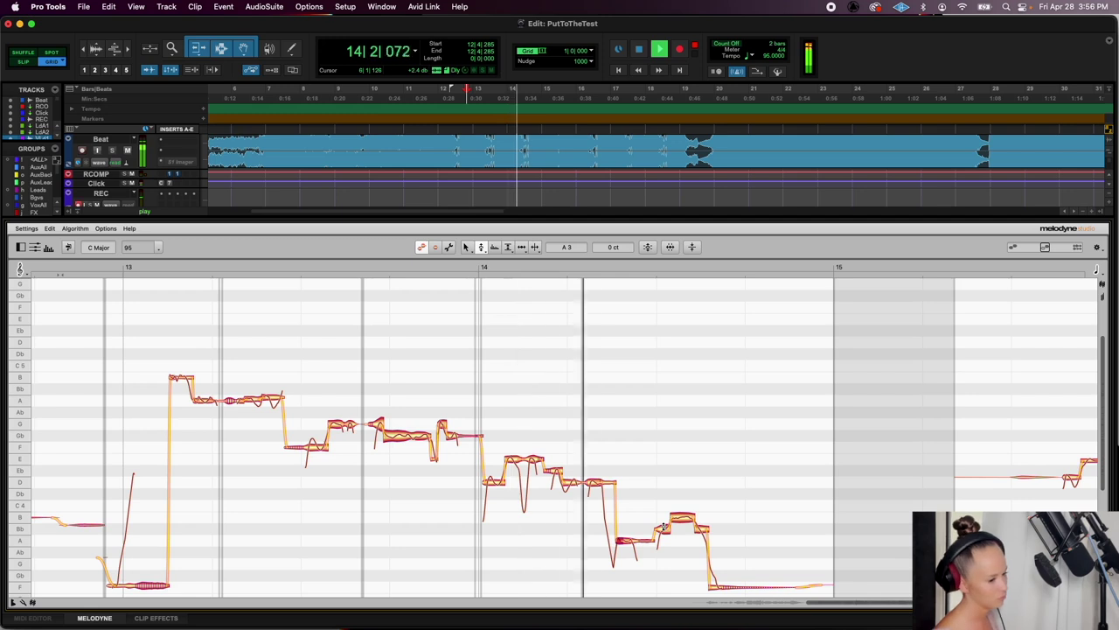
key("space")
Set the short D 4 segment in bar 14 to 71% pitch modulation, raise it to +20 ct, and play the phrase
left_click(481, 248)
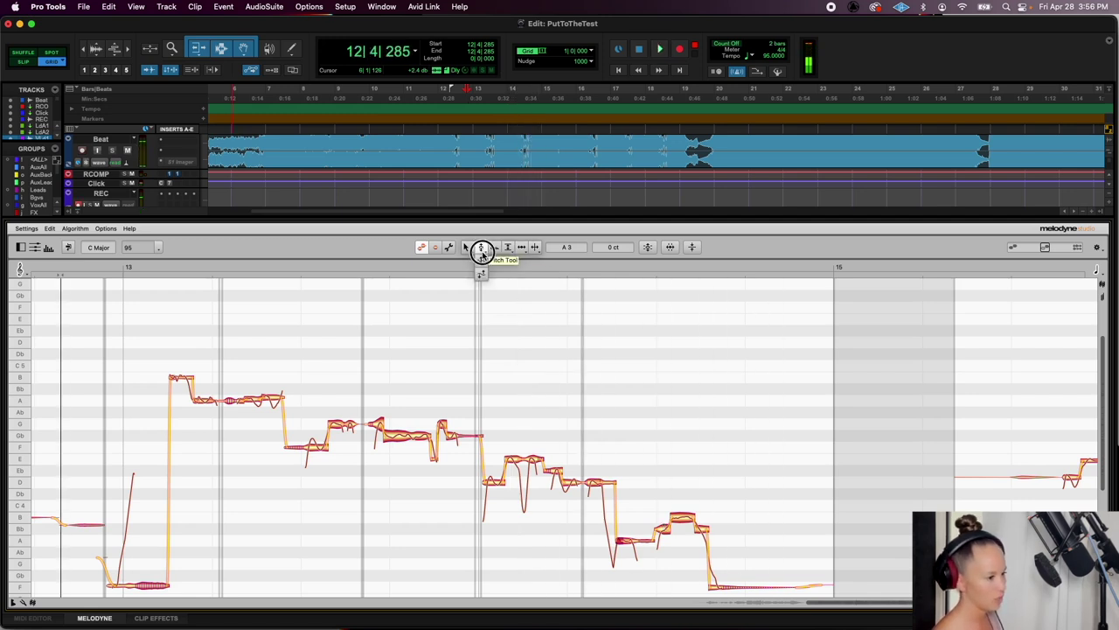
left_click(572, 484)
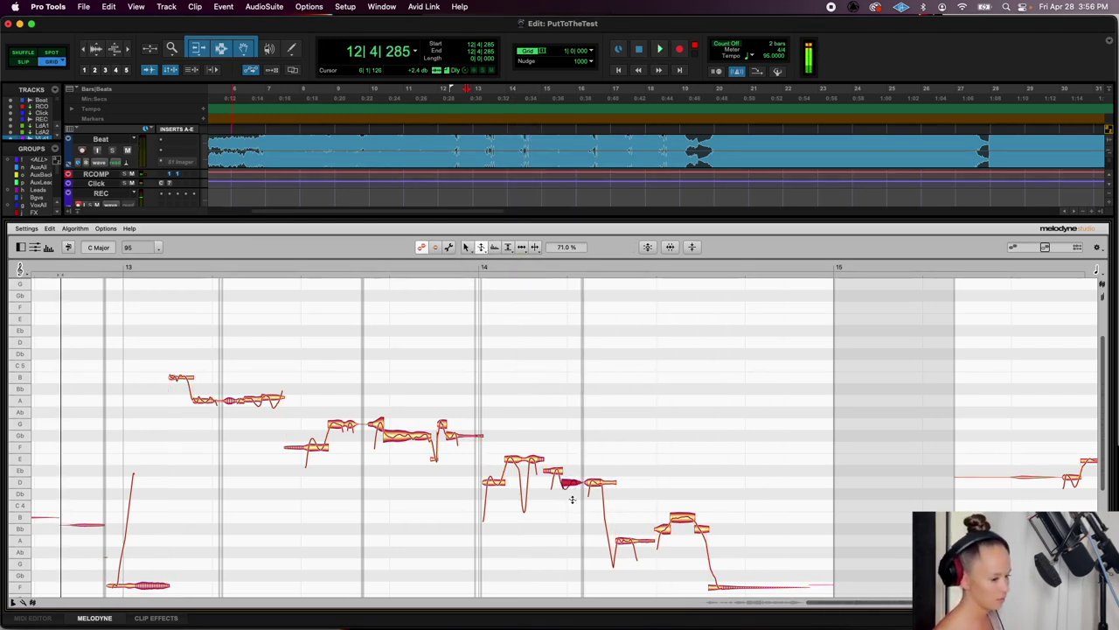
left_click(487, 249)
left_click_drag(571, 488, 570, 482)
key("space")
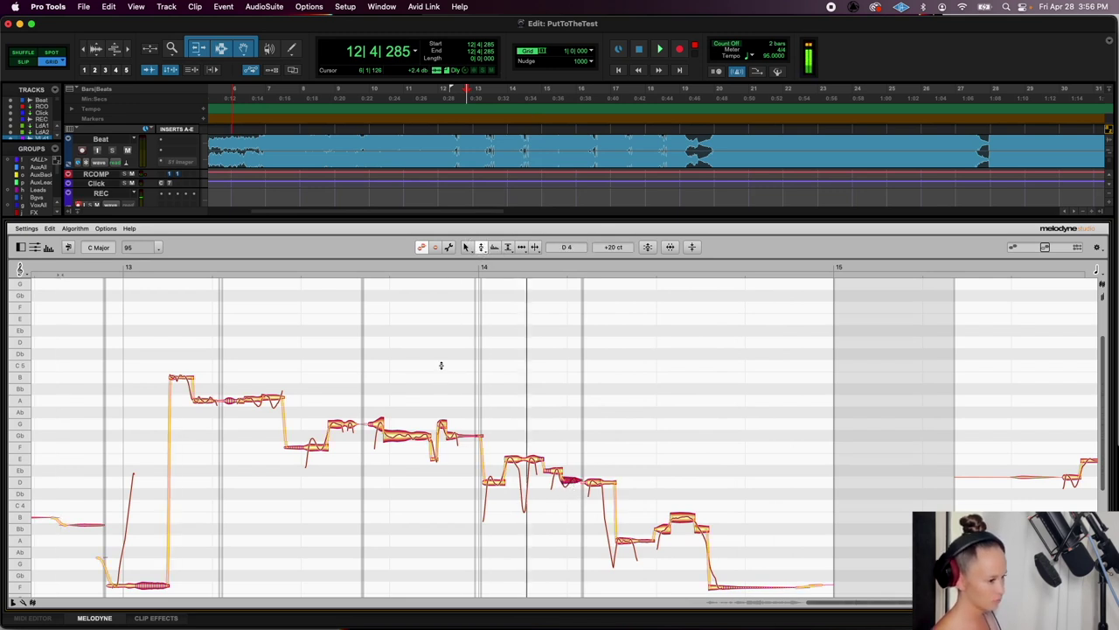
left_click(428, 268)
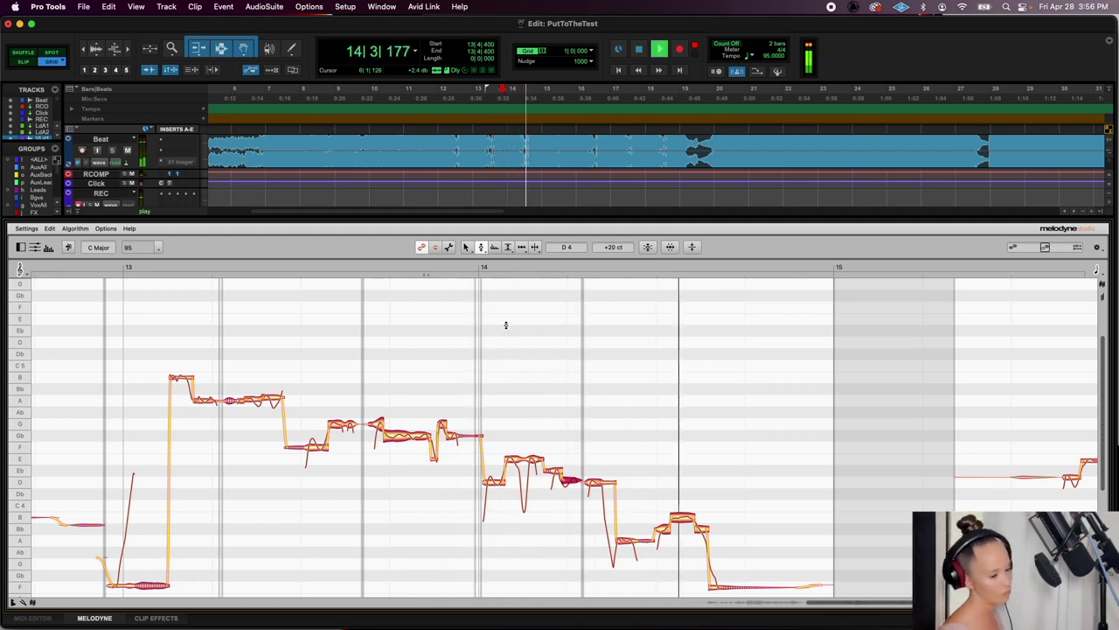
key("space")
Split the notes in the two phrases of bars 15 and 16 at their pitch changes
scroll(518, 551, "right", 10)
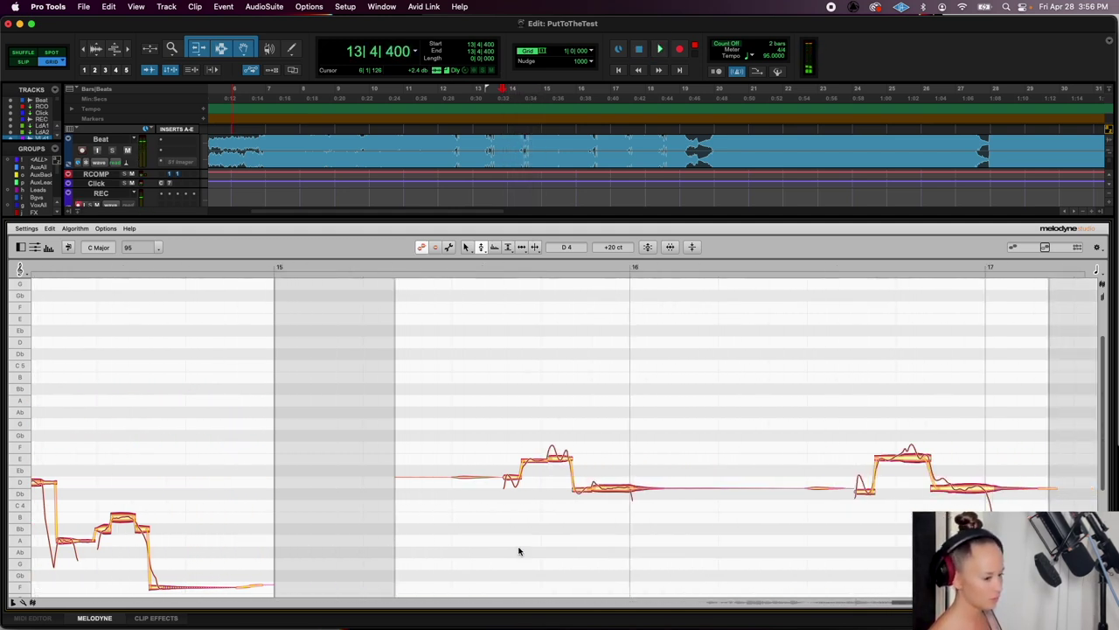
left_click(537, 248)
double_click(356, 490)
double_click(667, 456)
double_click(690, 455)
double_click(675, 451)
double_click(726, 488)
double_click(744, 487)
Snap all notes in bars 15 and 16 to their nearest semitones and raise the short Db 4 segment before bar 16 to D 4
left_click_drag(776, 578, 273, 348)
left_click(479, 250)
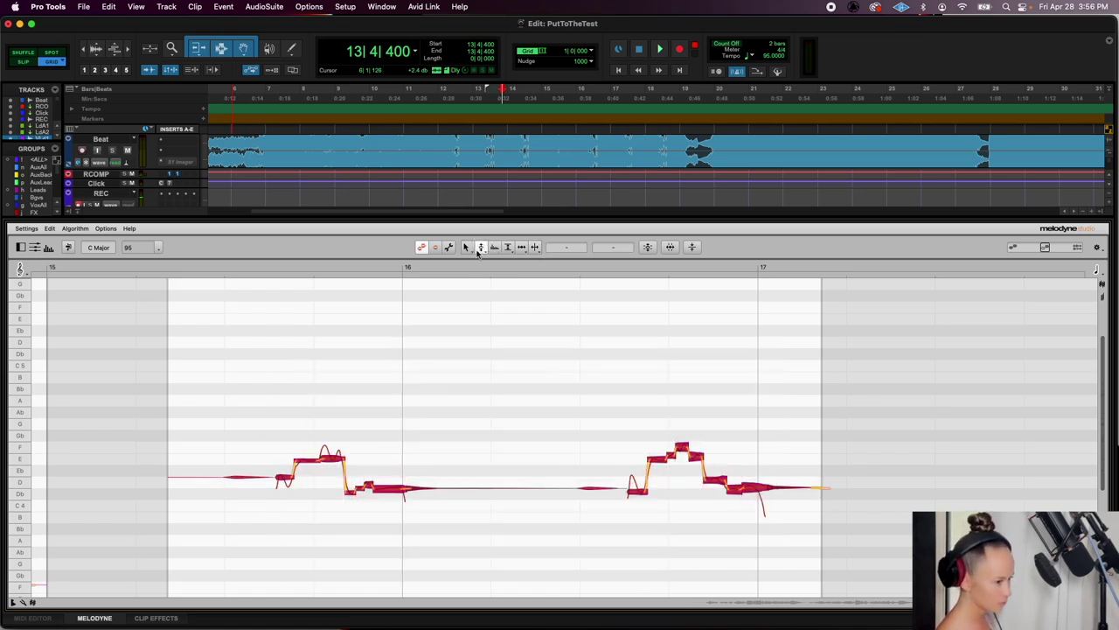
double_click(310, 457)
left_click(258, 430)
key("space")
double_click(262, 442)
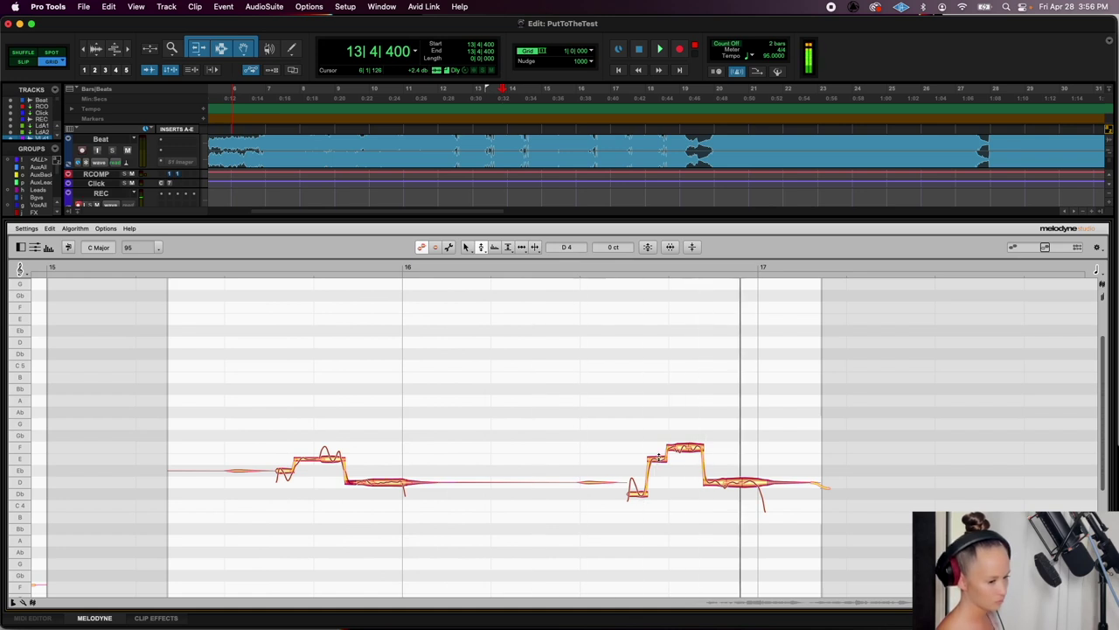
Lower the F 4 peak late in bar 16 to E 4 and play it back
left_click(687, 450)
left_click_drag(683, 452, 693, 461)
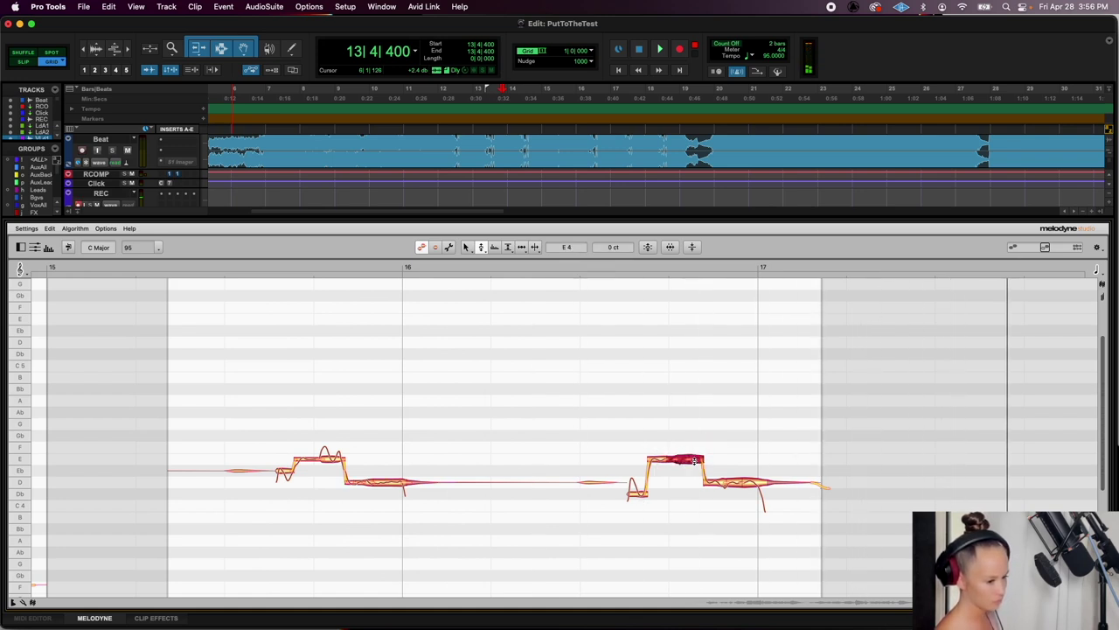
double_click(233, 443)
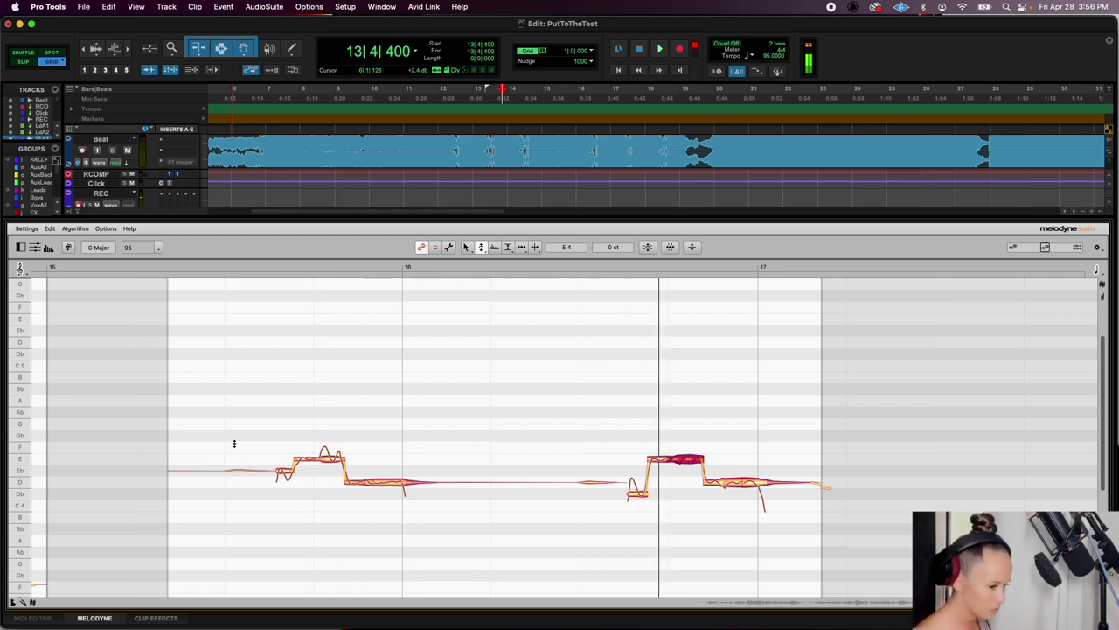
Raise the Db 4 note that starts the phrase late in bar 16 to D 4 and play it back
left_click(637, 495)
left_click_drag(640, 496, 638, 481)
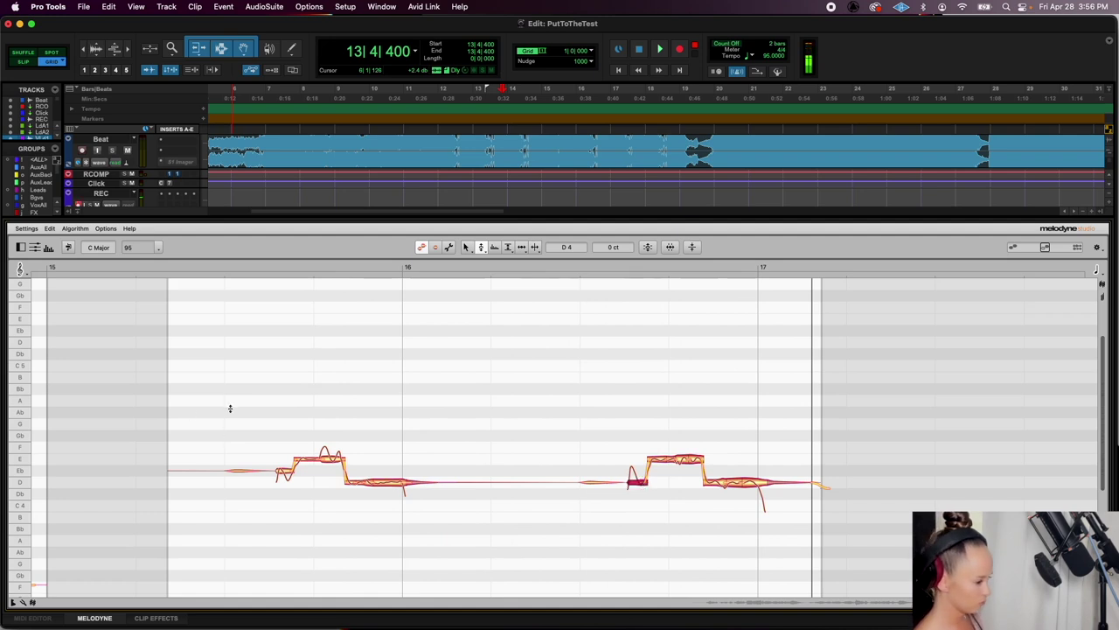
left_click(449, 407)
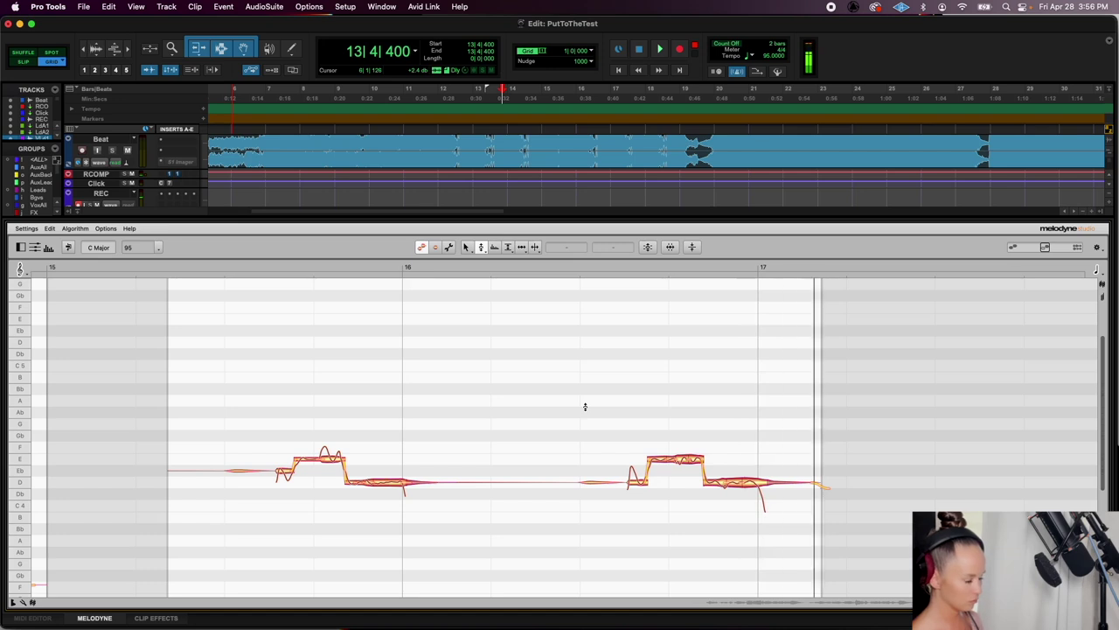
Restore the original pitch centers of the two middle E 4 segments late in bar 16 and play them back from mid-bar 16
left_click(675, 459)
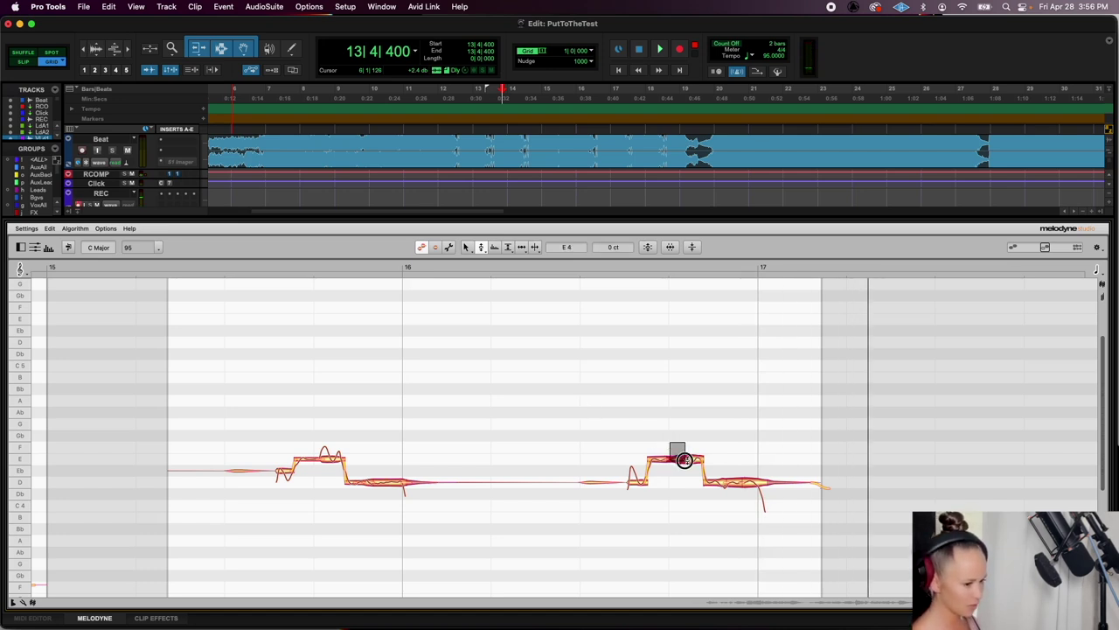
right_click(687, 460)
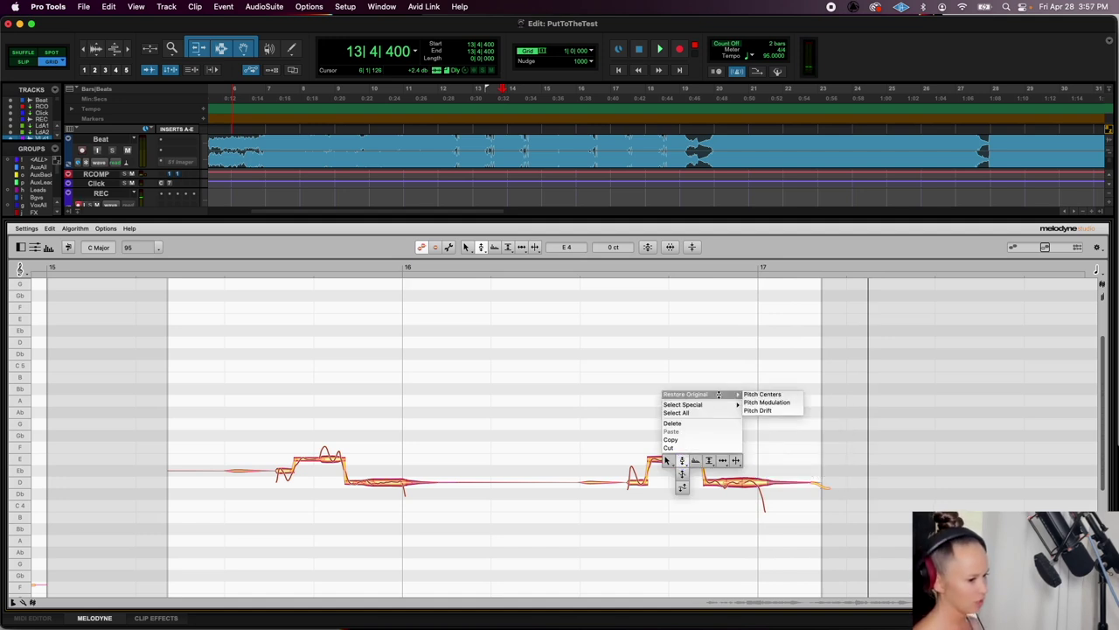
left_click(763, 394)
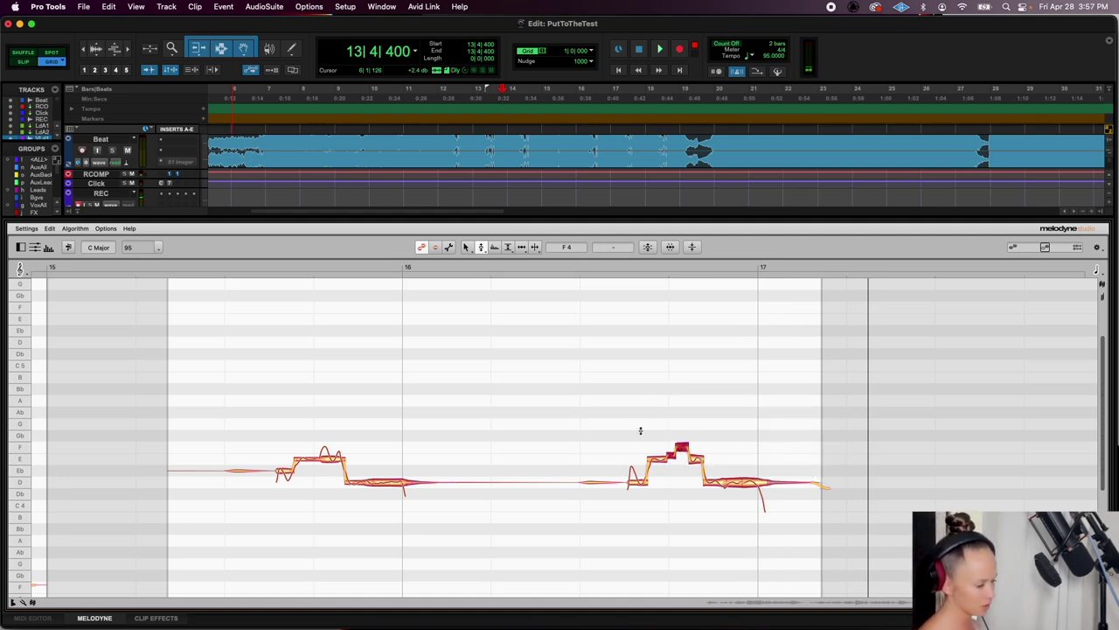
left_click(562, 270)
key("space")
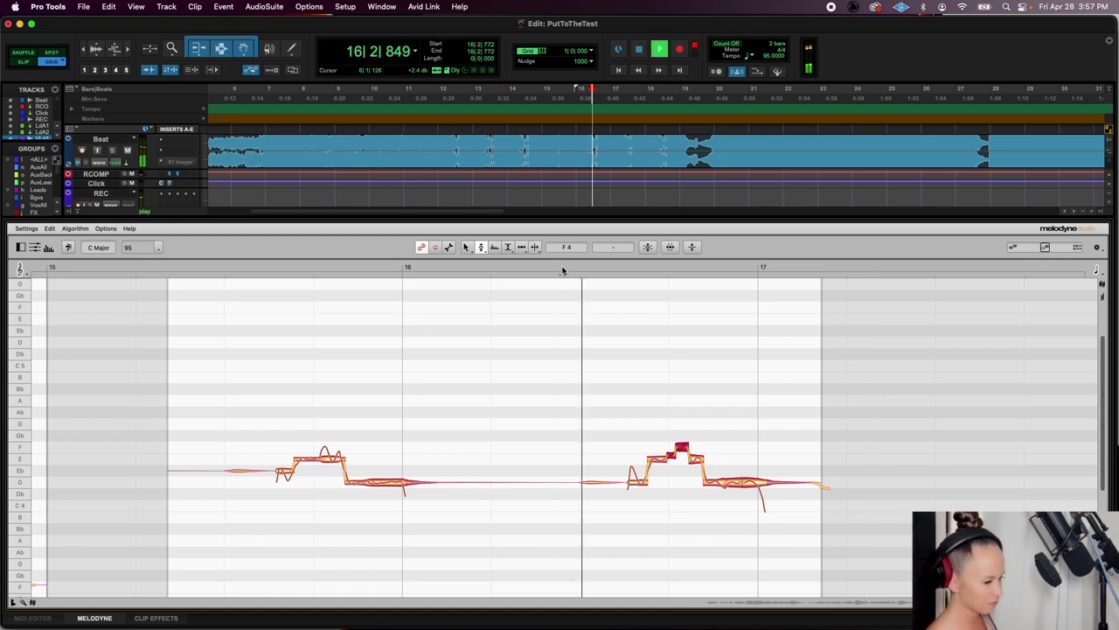
key("space")
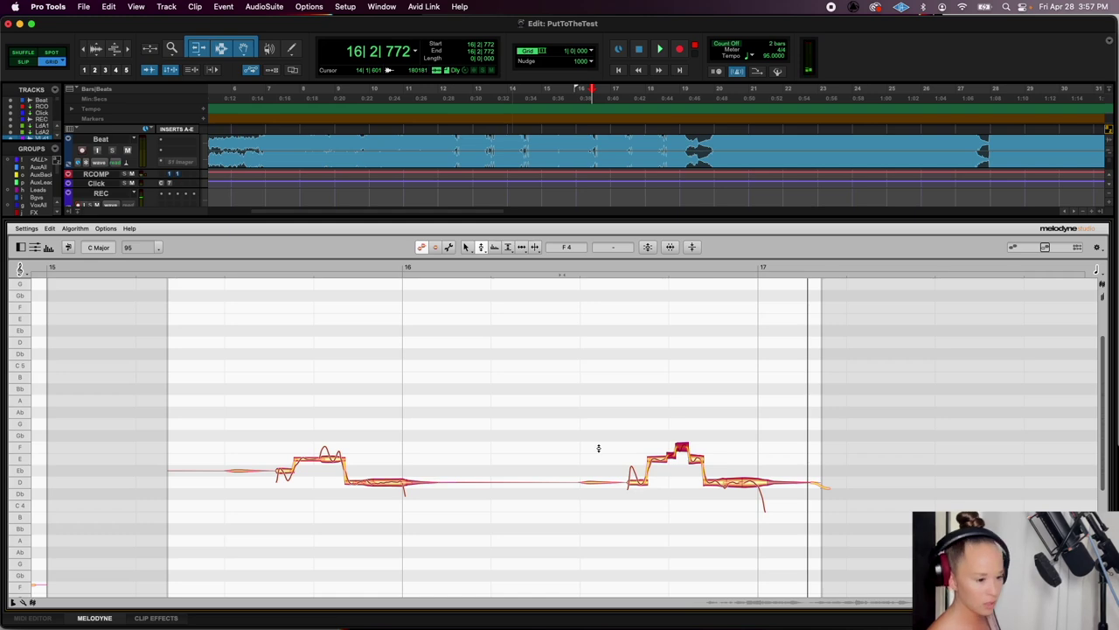
Collapse the Melodyne editor to show the track list and render the Melodyne edits on the VLead1 track
scroll(598, 448, "right", 2)
scroll(598, 448, "up", 2)
scroll(598, 448, "down", 3)
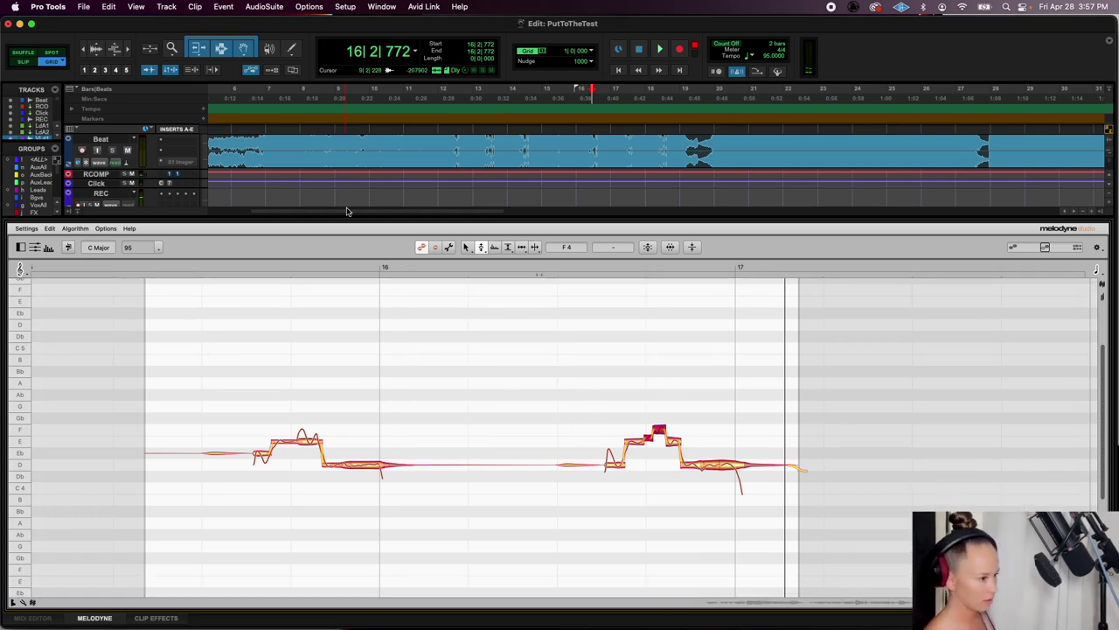
left_click_drag(348, 216, 288, 627)
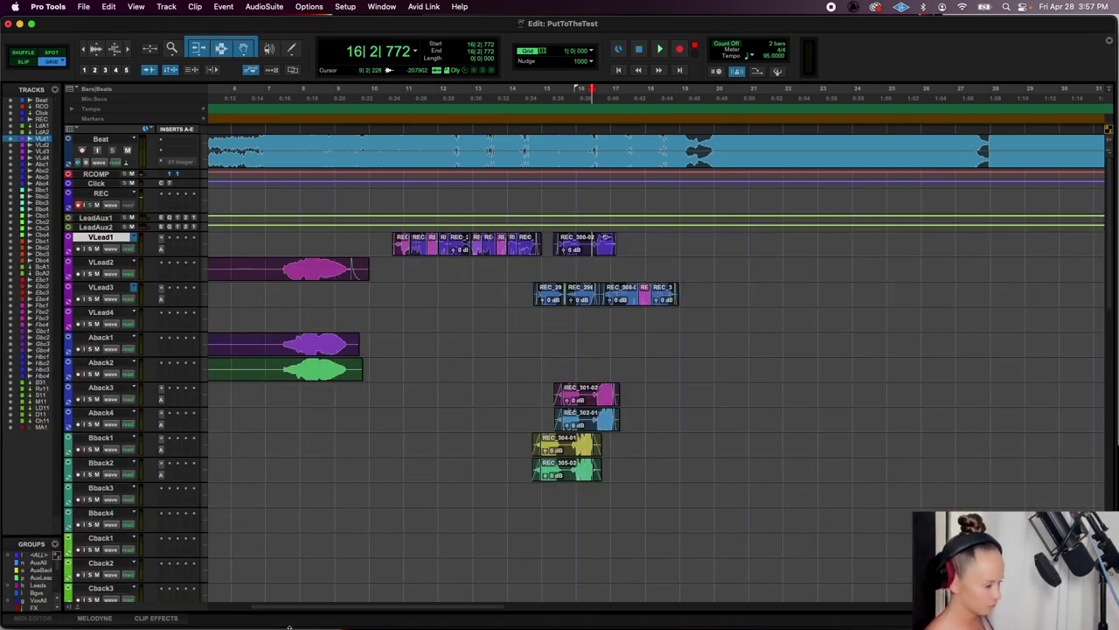
right_click(112, 238)
mouse_move(159, 340)
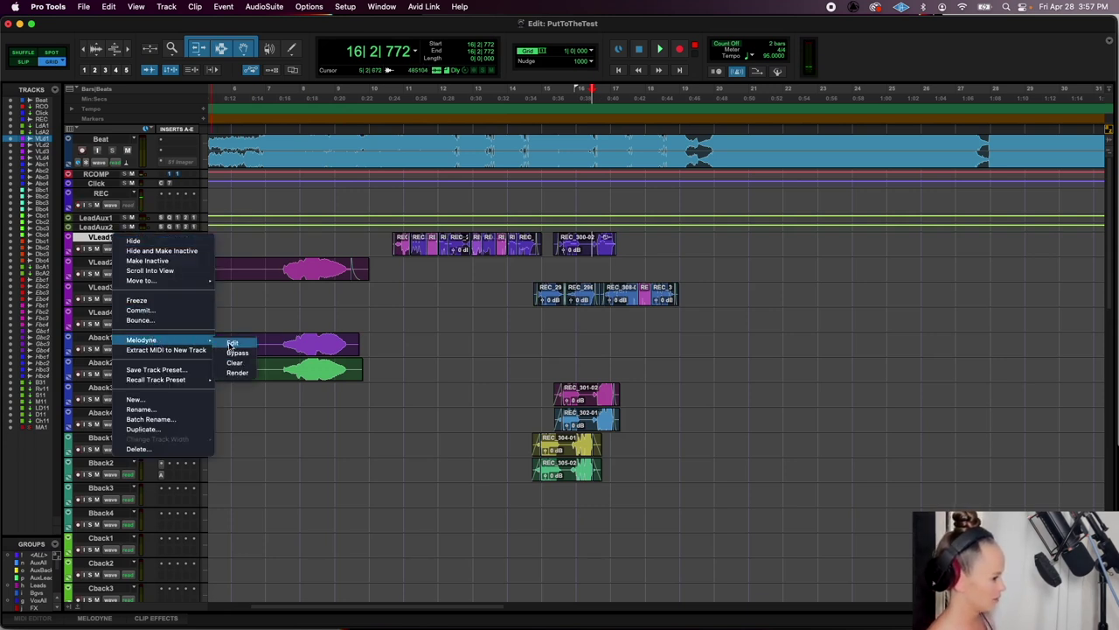
left_click(251, 375)
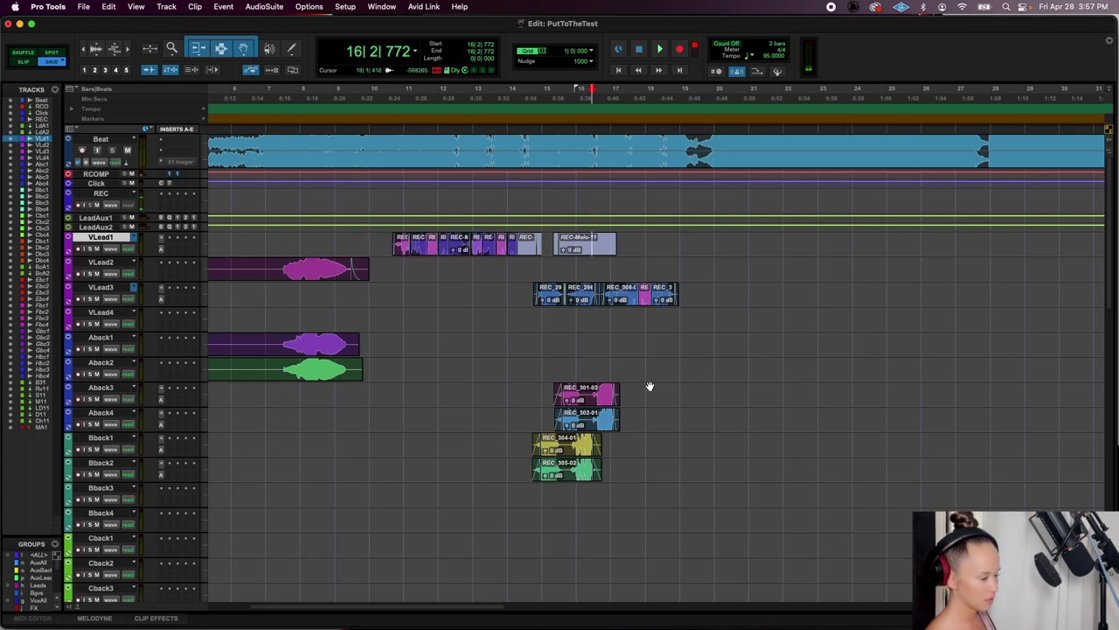
Select all clips on the VLead3 track and open them for editing in Melodyne
left_click(553, 306)
left_click(666, 309, "shift")
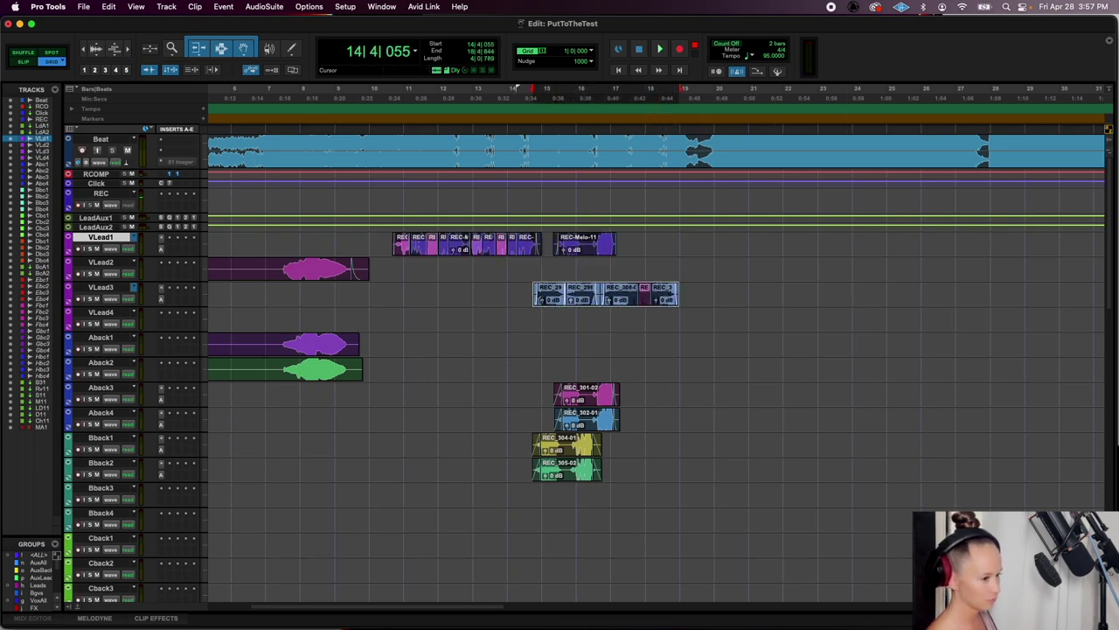
left_click(114, 289)
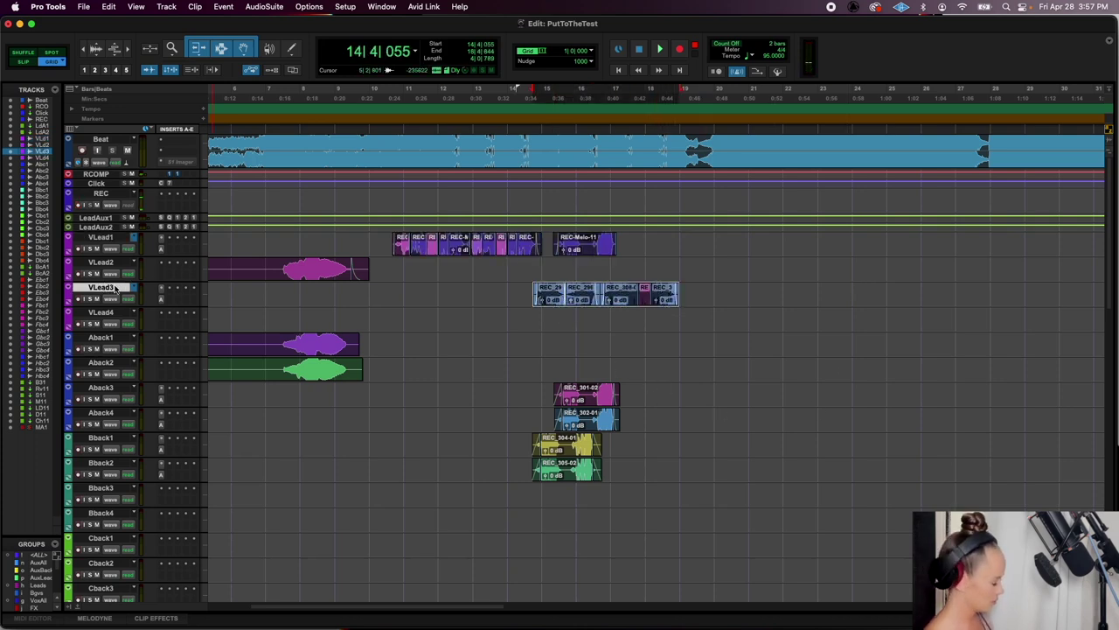
right_click(114, 291)
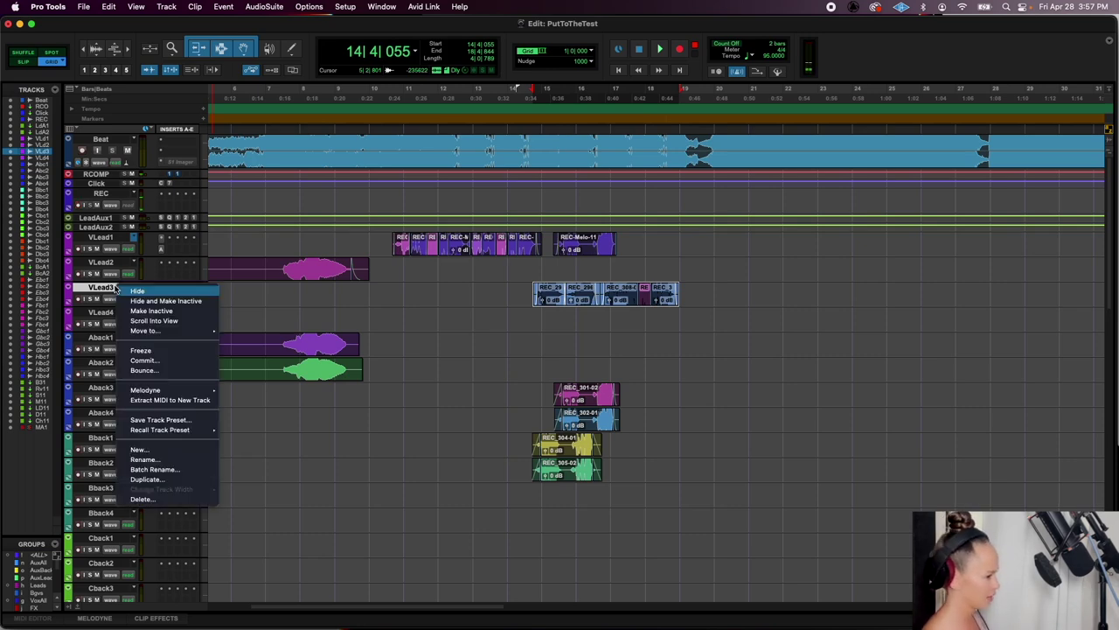
mouse_move(175, 390)
left_click(238, 393)
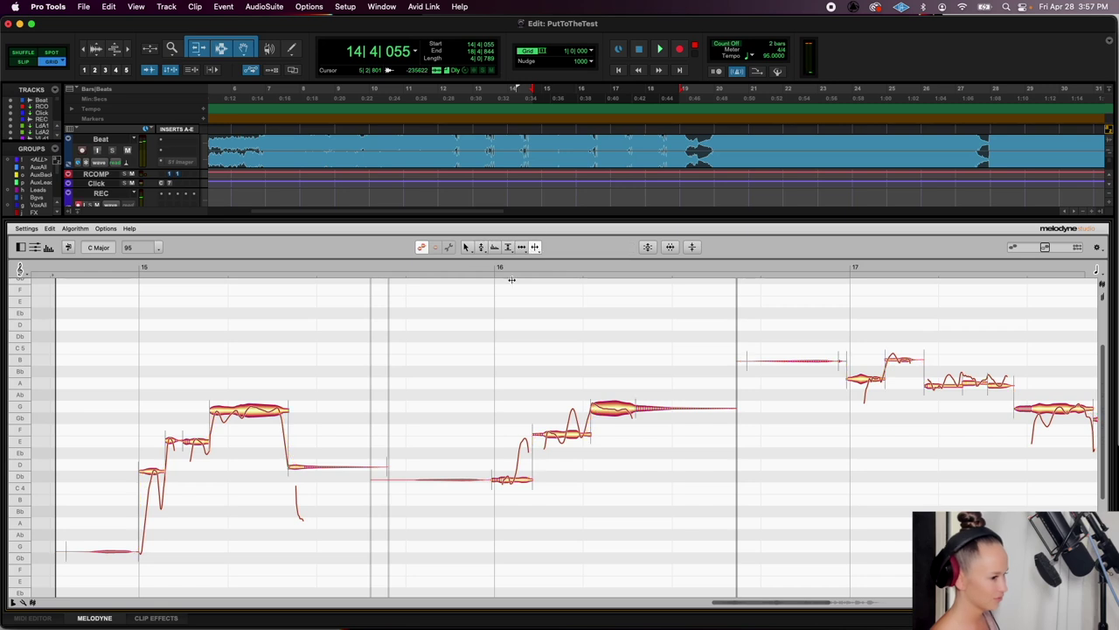
Split the VLead3 notes in bars 15 and 16 at their pitch changes
double_click(246, 408)
double_click(259, 411)
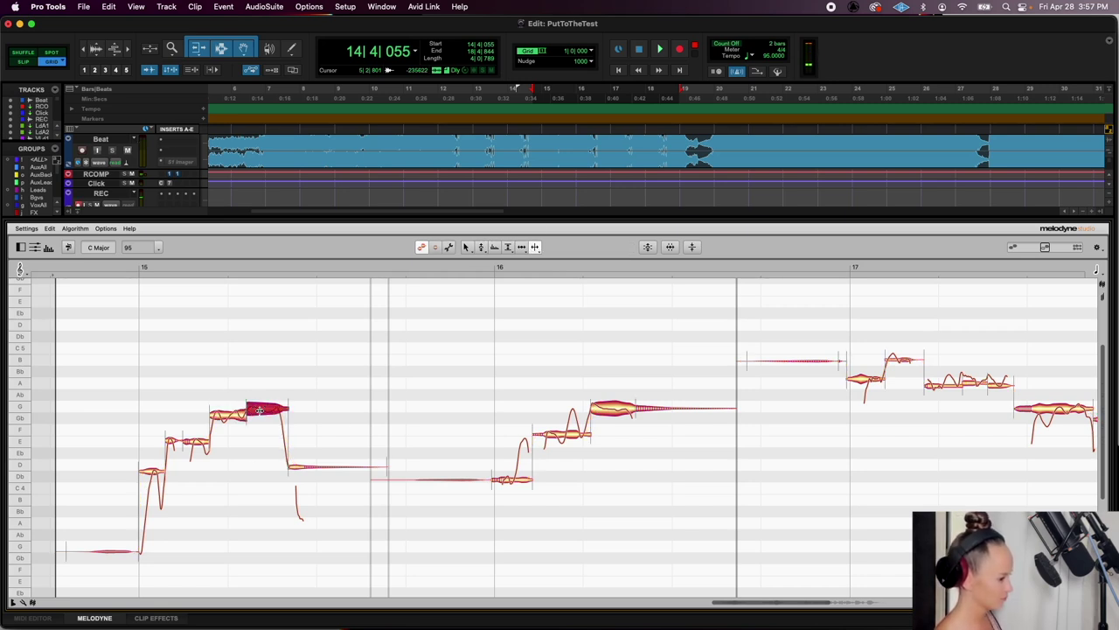
double_click(565, 434)
double_click(515, 479)
left_click(618, 407)
Select all notes in the bar 15 and bar 16 phrases and snap them to their nearest semitones
left_click_drag(660, 574, 147, 325)
left_click(482, 247)
double_click(259, 415)
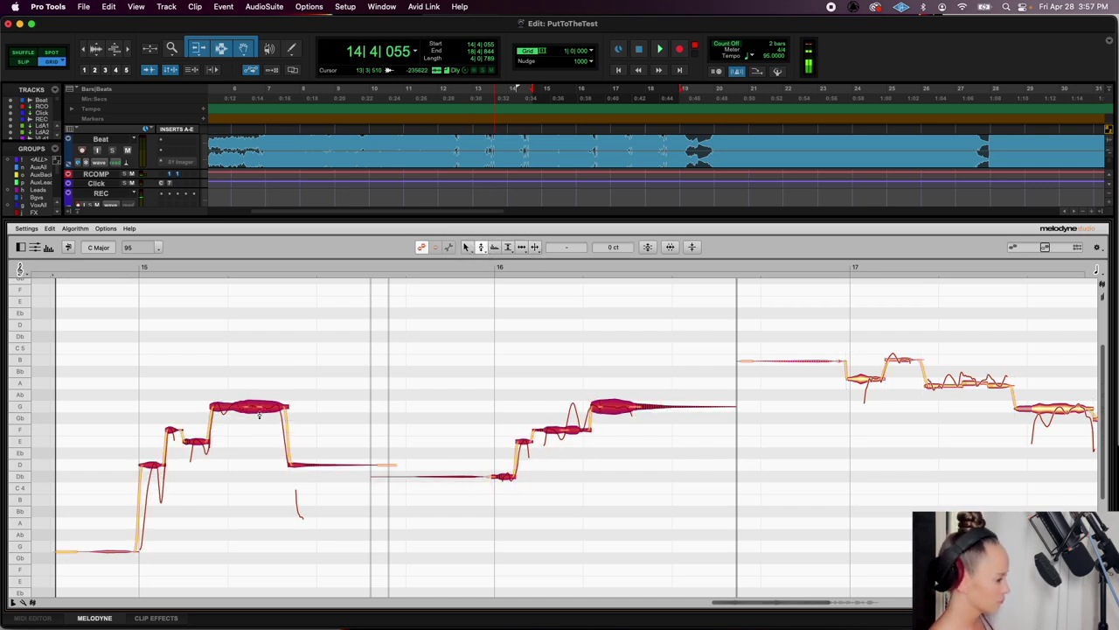
Lower the short F 4 note early in bar 15 to E 4 and play it back
left_click(107, 407)
left_click(169, 440)
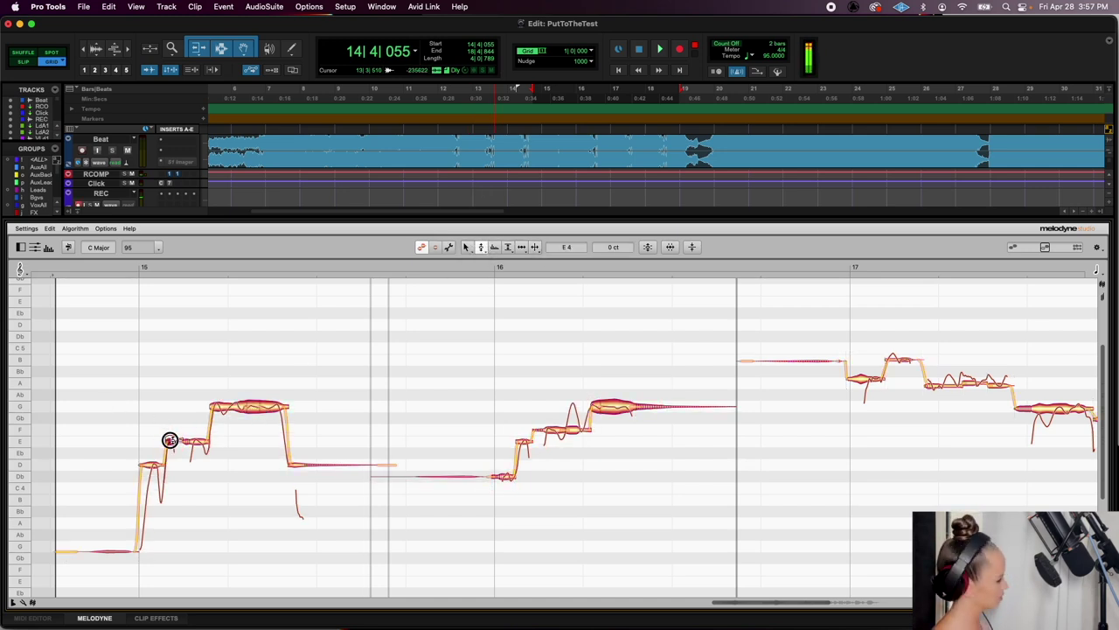
key("space")
Lower the first G 4 segment in bar 15 to Gb 4 and the first F 4 segment in bar 16 to E 4, playing back each
left_click_drag(225, 409, 221, 418)
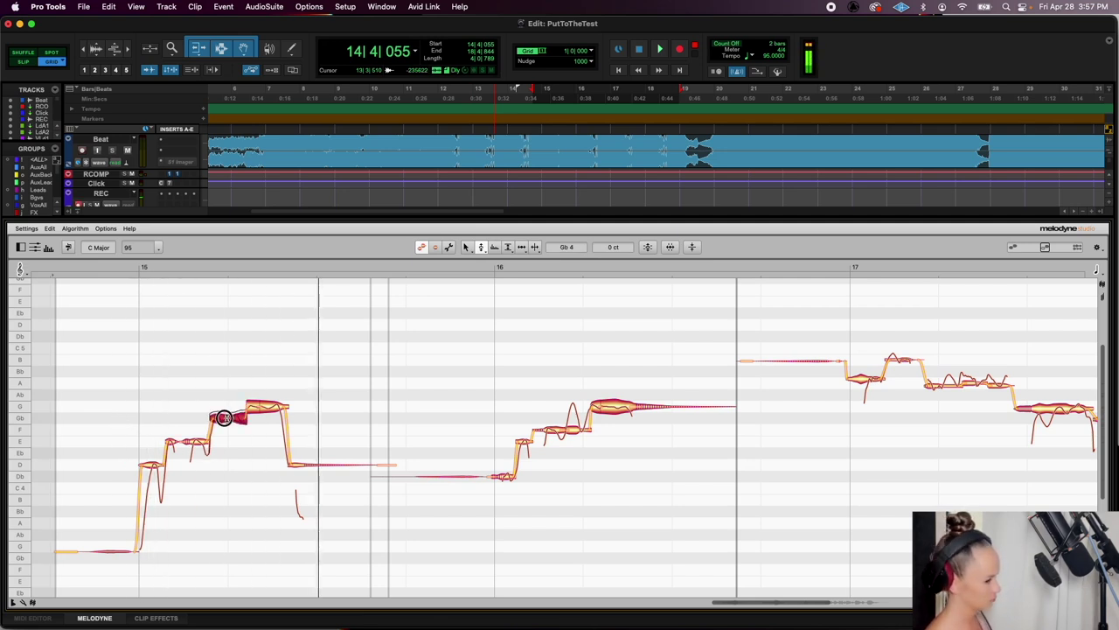
key("space")
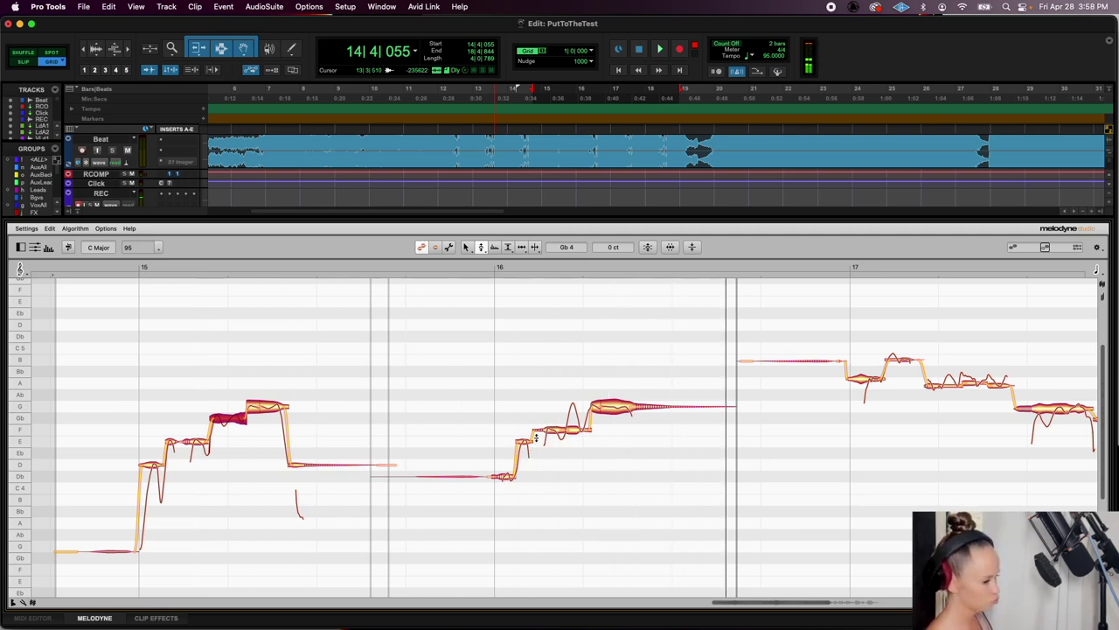
left_click_drag(540, 429, 545, 444)
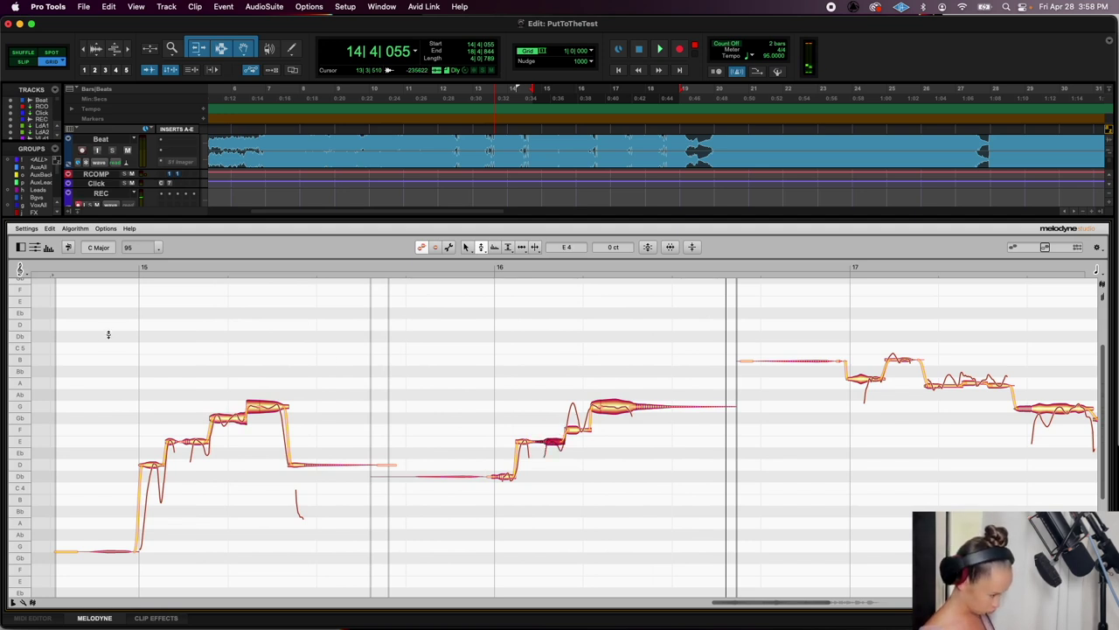
key("space")
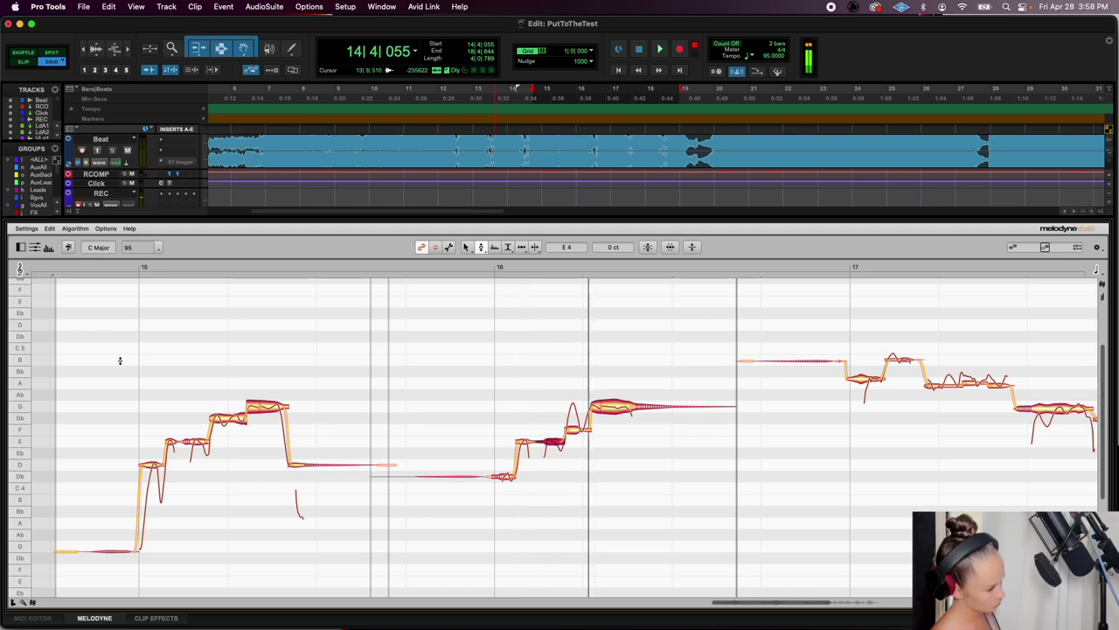
Reduce the pitch modulation of the F 4 note in bar 16 to 66%
left_click(576, 428)
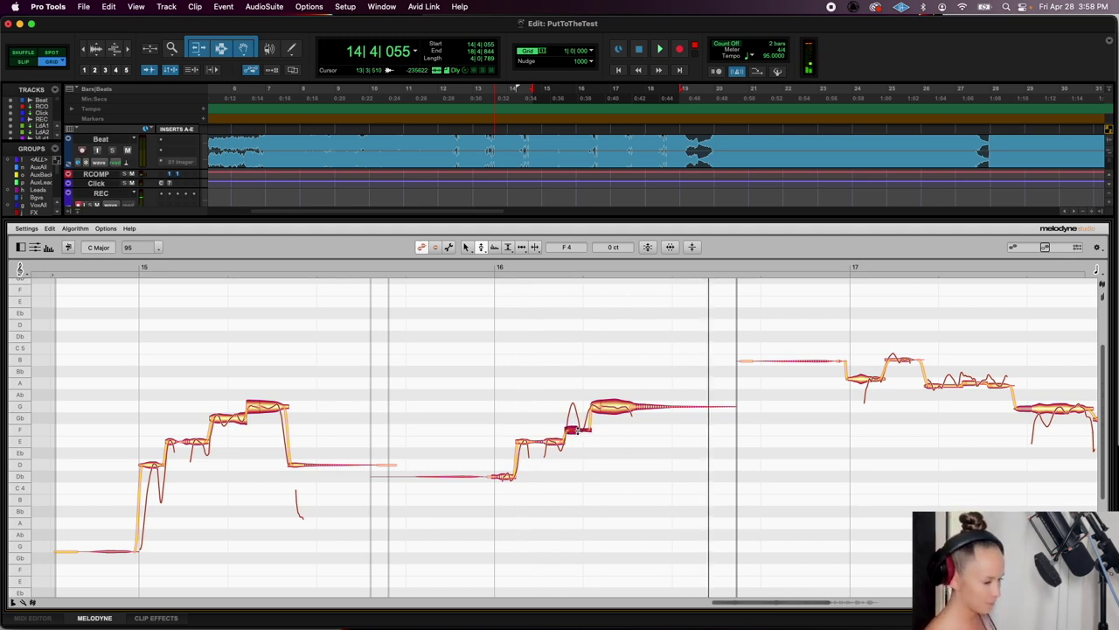
left_click(481, 248)
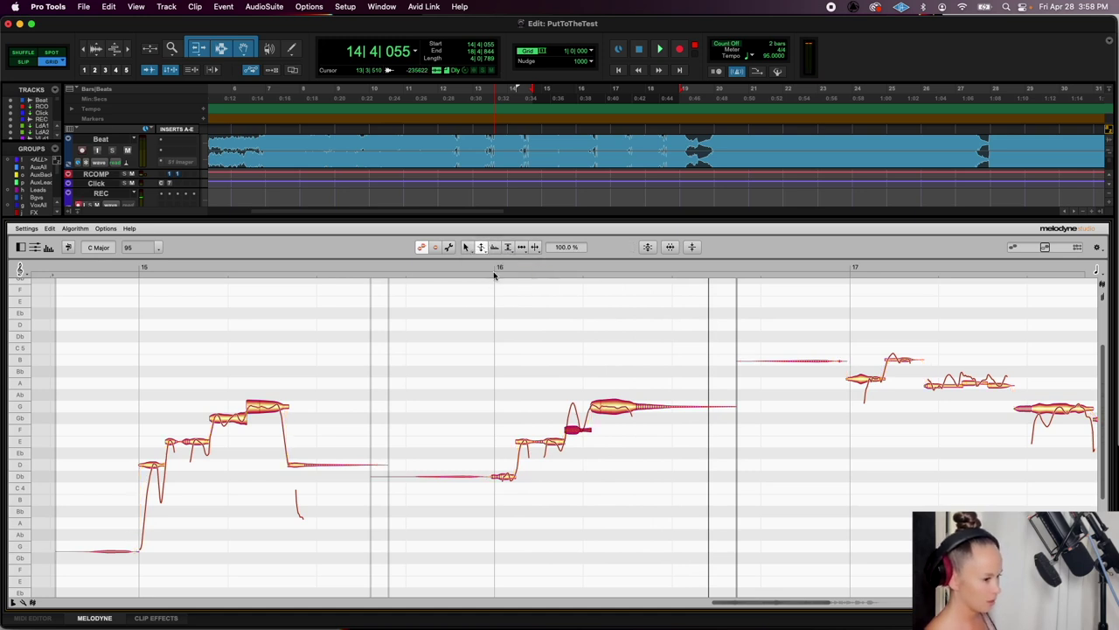
left_click_drag(573, 429, 573, 449)
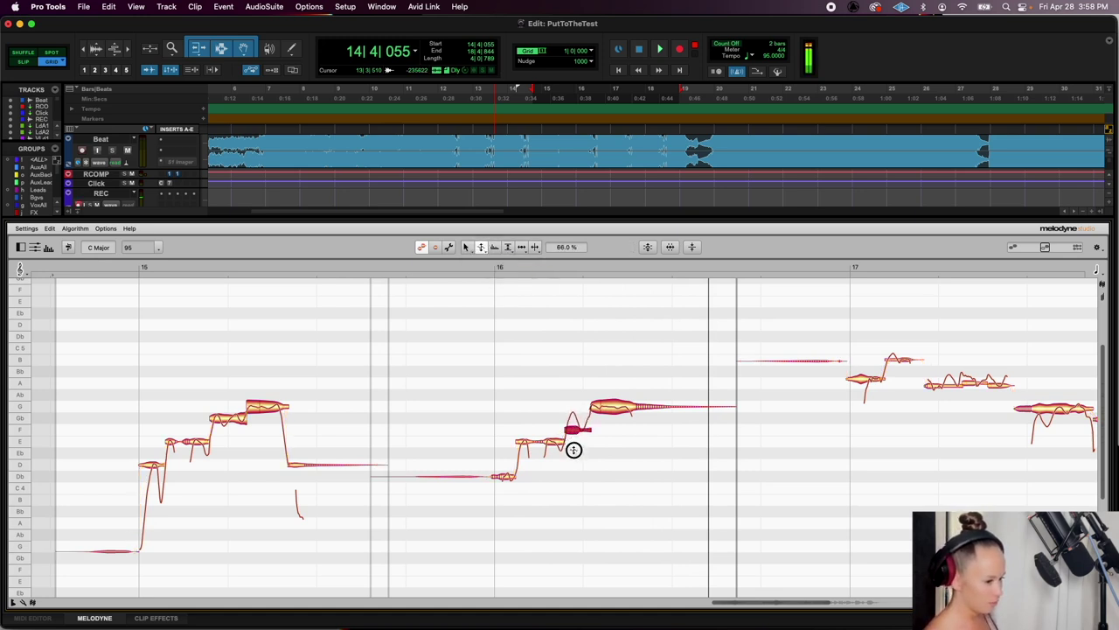
left_click(482, 248)
left_click(595, 462)
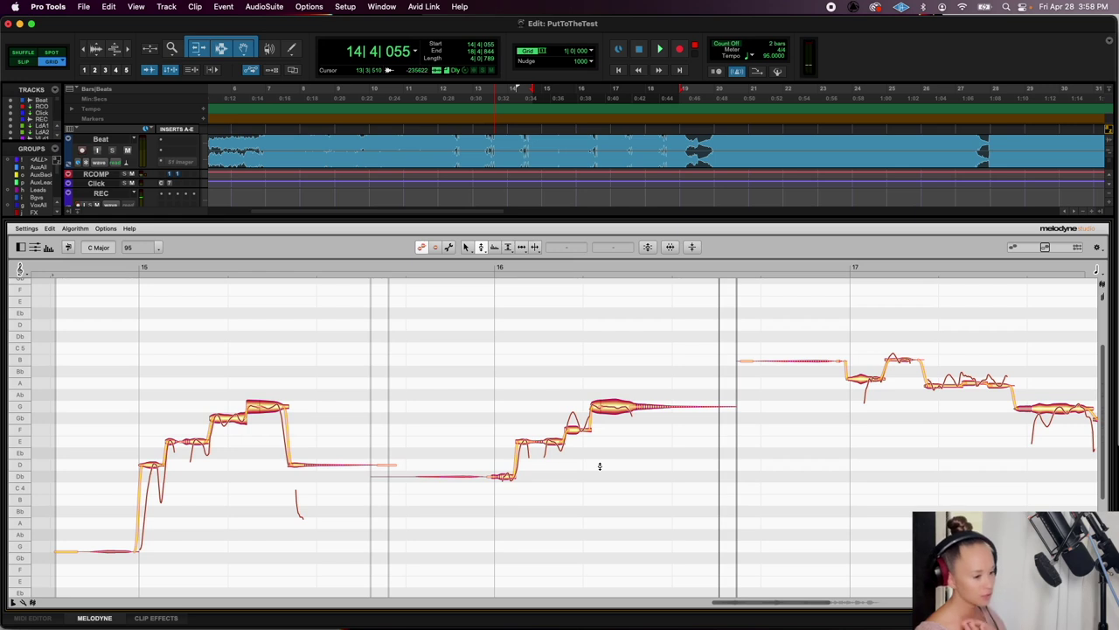
Raise the F 4 note in bar 16 by 10 cents and play it back
left_click(571, 430)
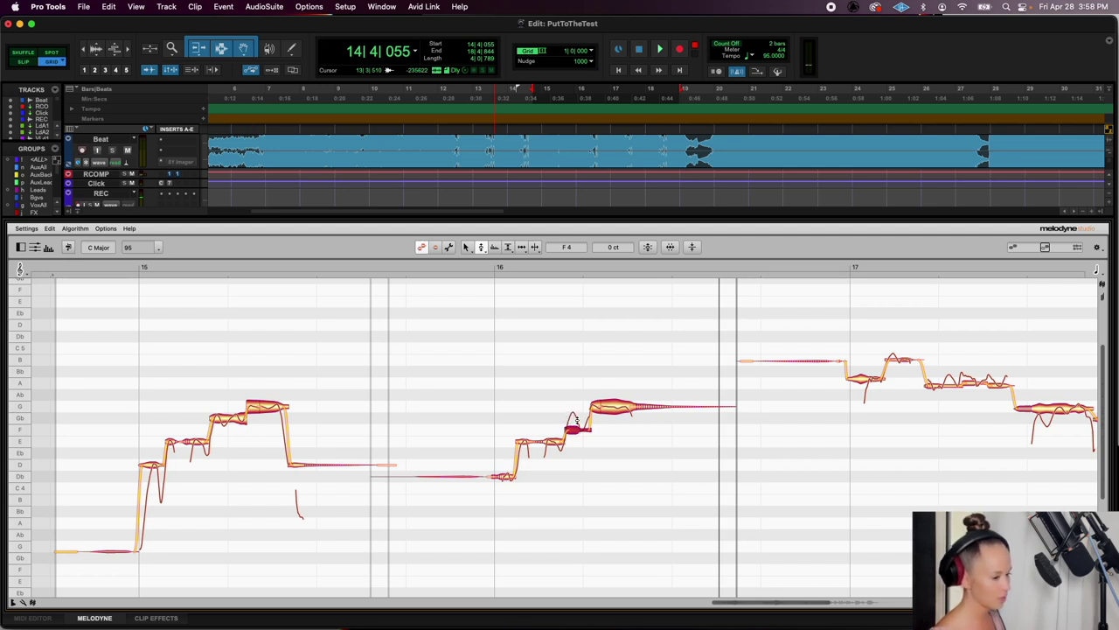
left_click(555, 418)
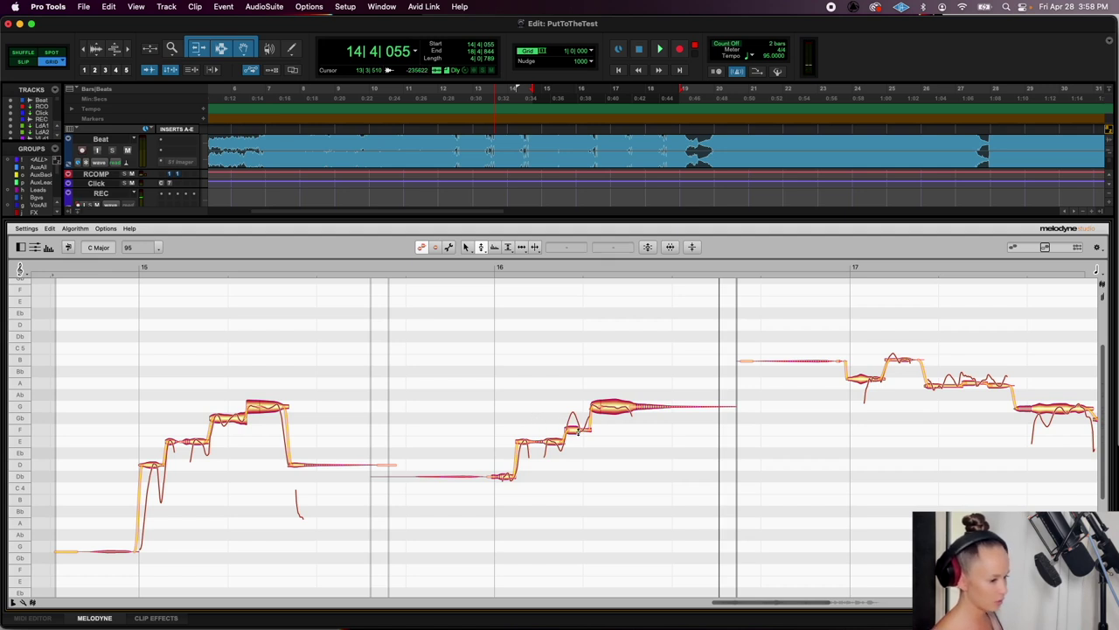
left_click(570, 433)
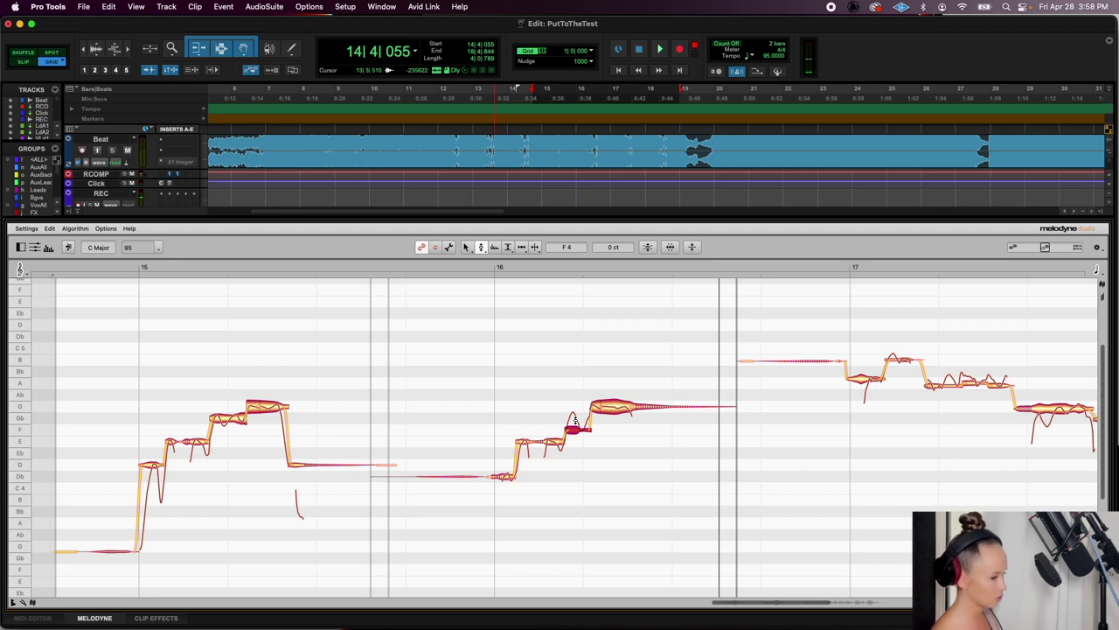
left_click(574, 430)
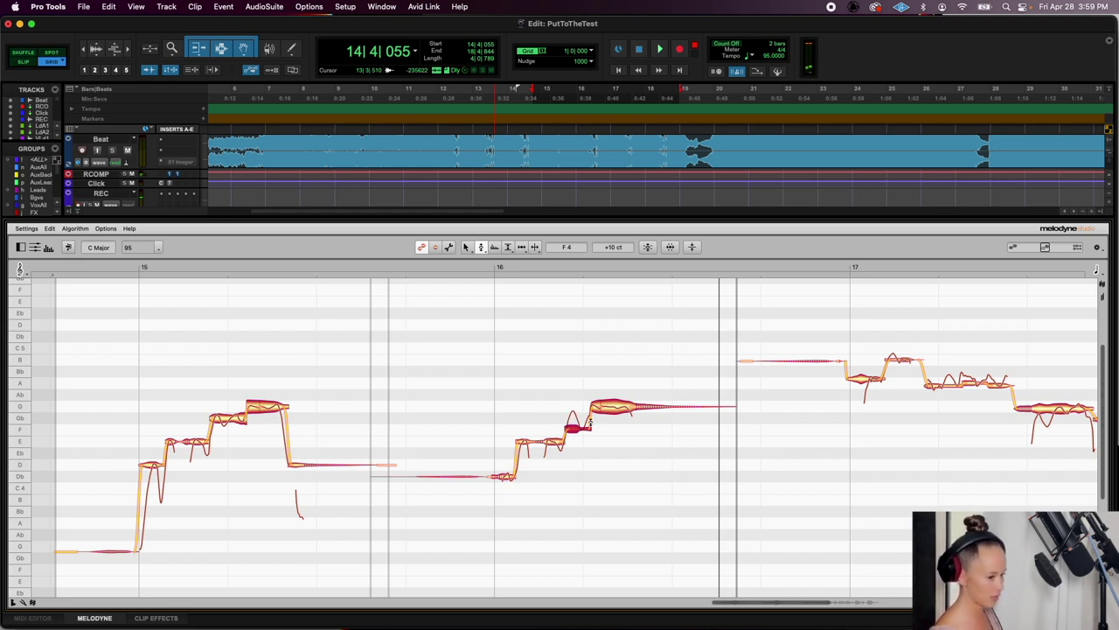
double_click(494, 411)
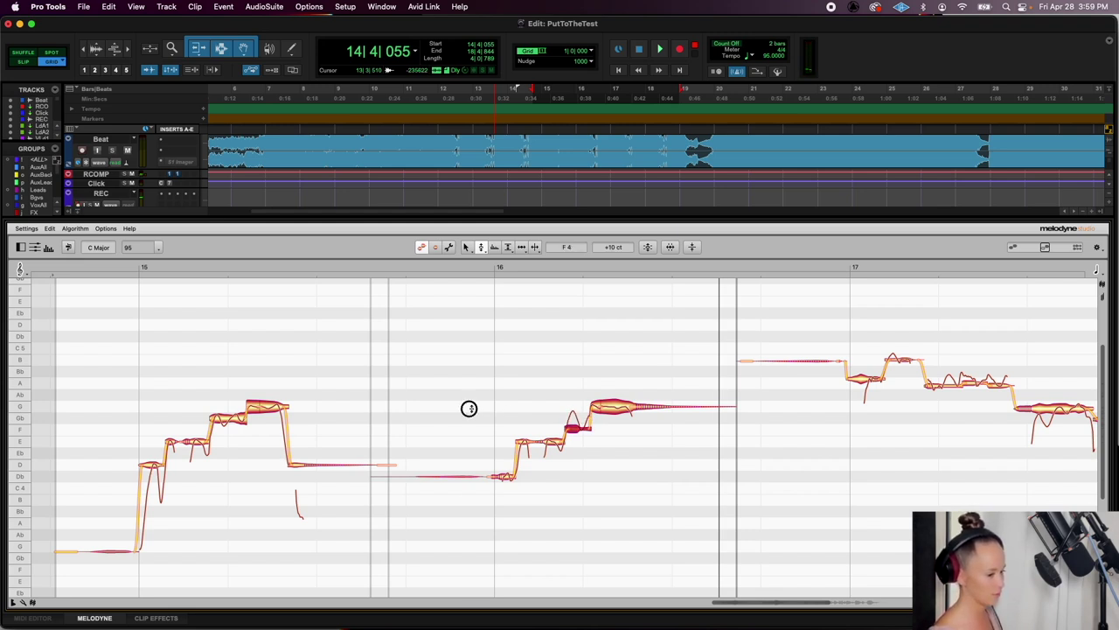
Set the pitch modulation of the raised F 4 note in bar 16 to 53% and play it back
left_click_drag(482, 248, 493, 269)
left_click_drag(574, 430, 572, 430)
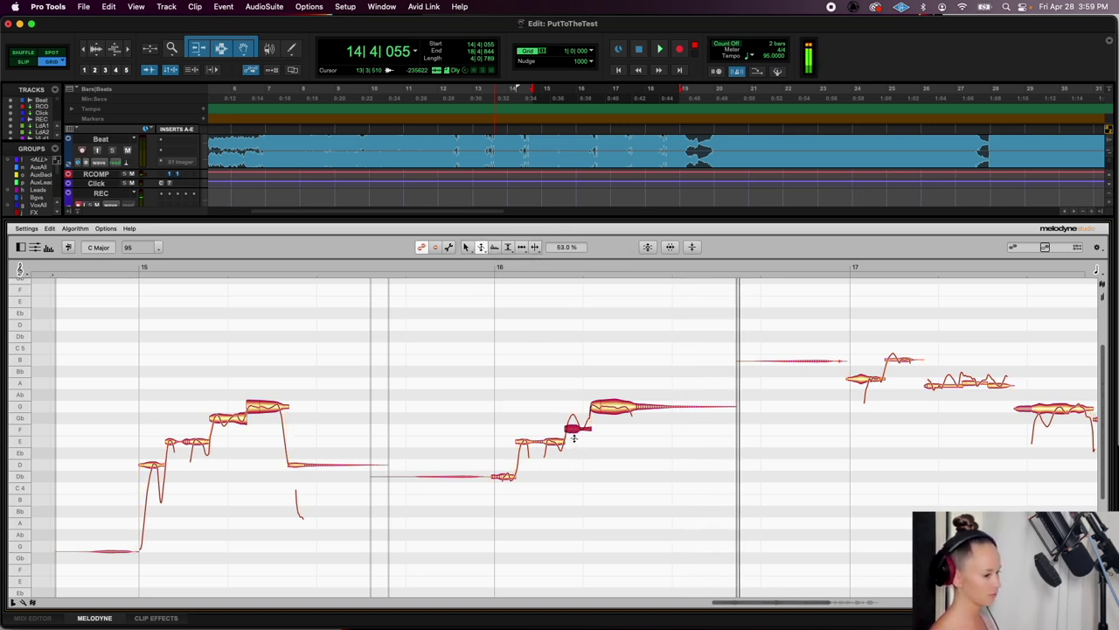
left_click(446, 398)
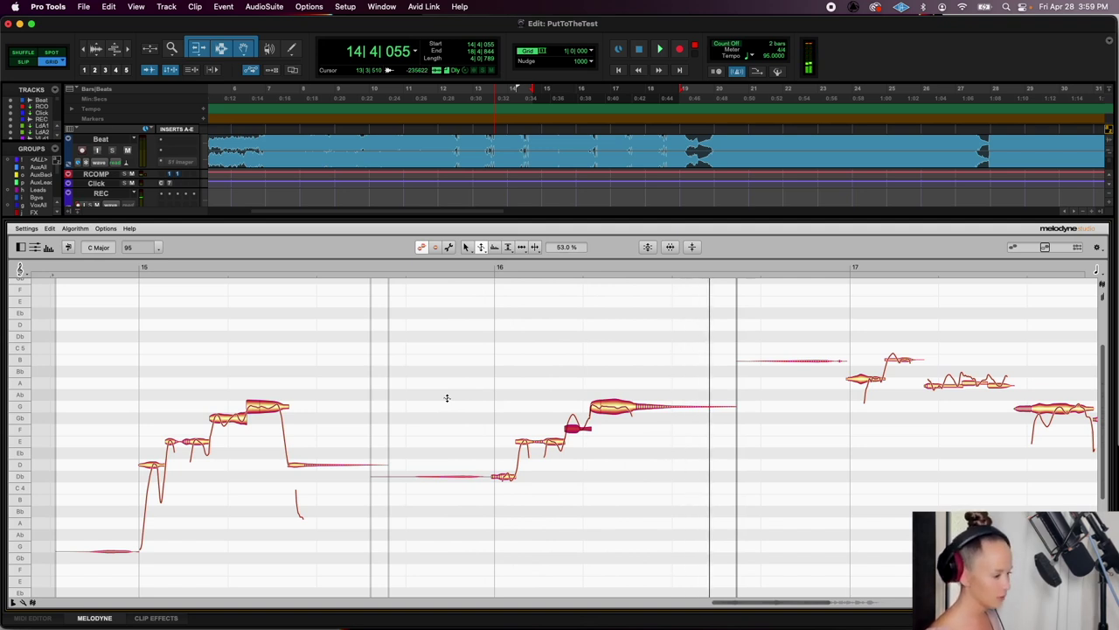
Split the B 4 and A 4 notes in bar 17 into shorter segments with the Note Separation tool
scroll(447, 398, "right", 10)
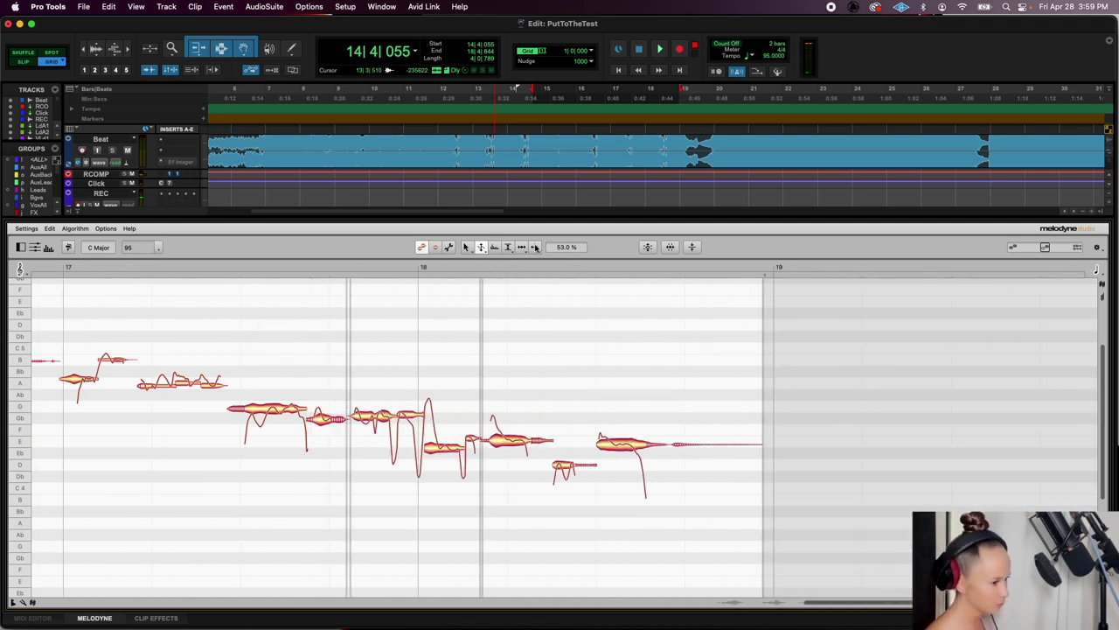
scroll(260, 398, "left", 2)
left_click(118, 378)
left_click(142, 358)
left_click(184, 385)
Separate the G 4 and Gb 4 notes in the second half of bar 17 into segments following their pitch curves
left_click(299, 411)
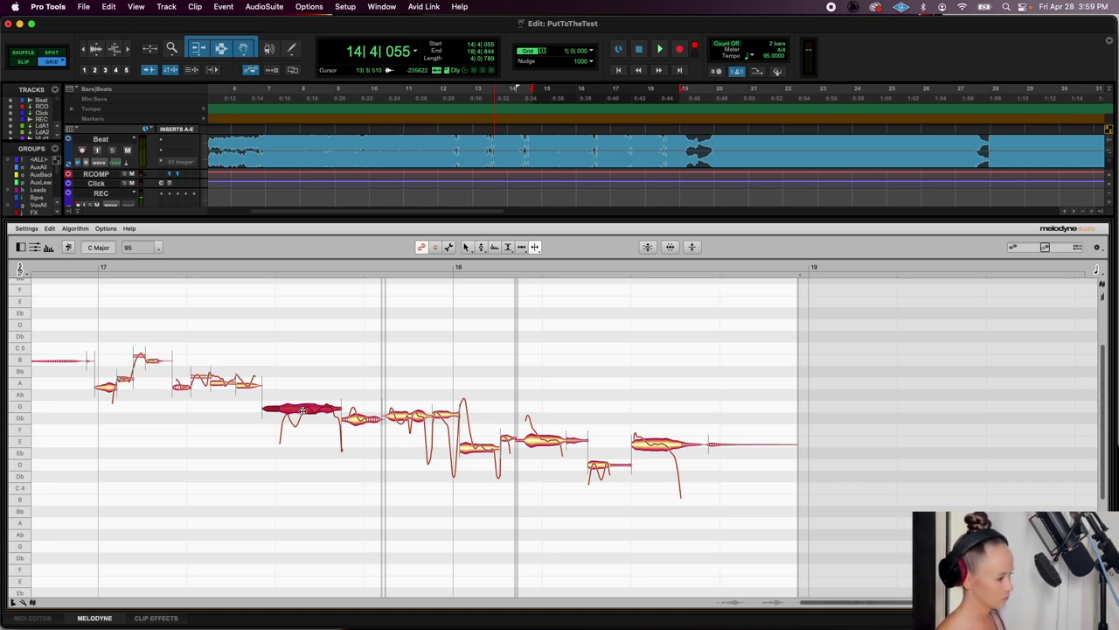
left_click(322, 409)
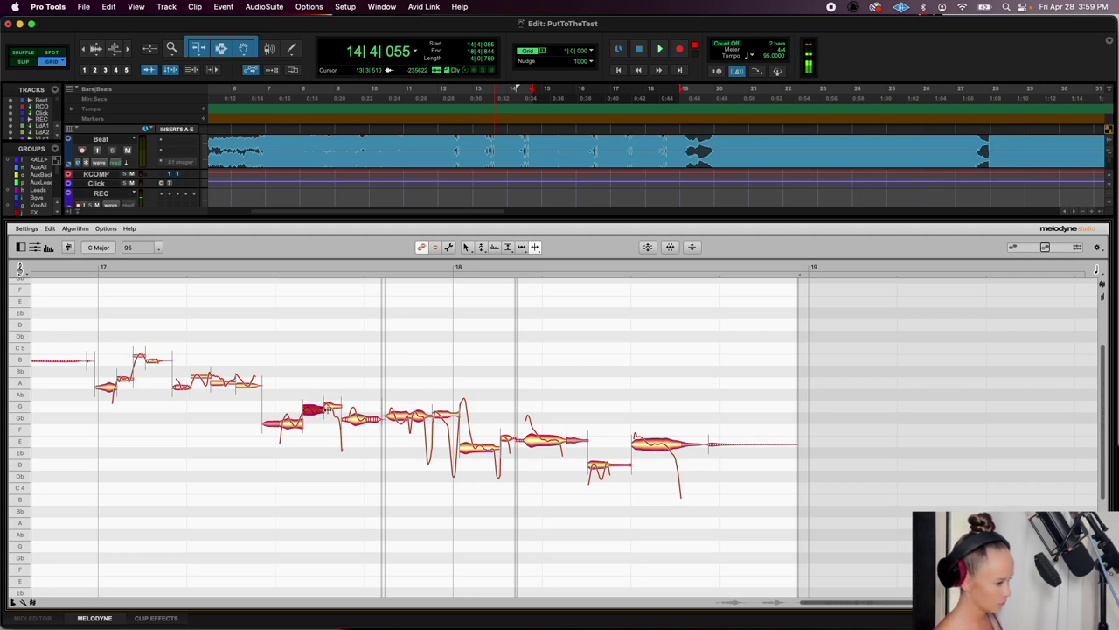
left_click(331, 407)
double_click(358, 419)
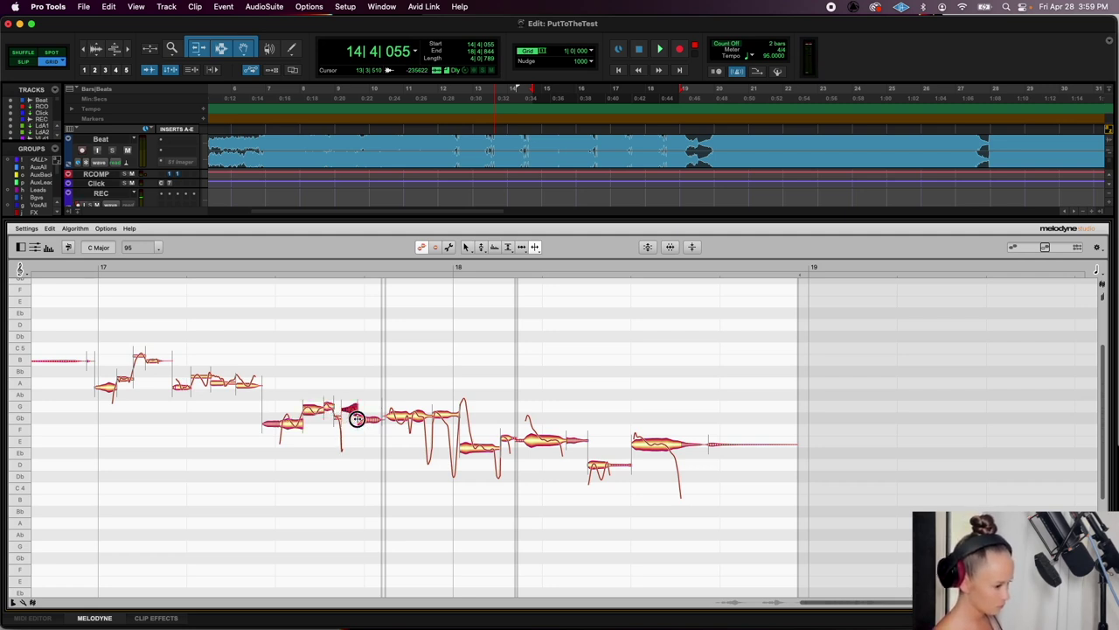
left_click(394, 418)
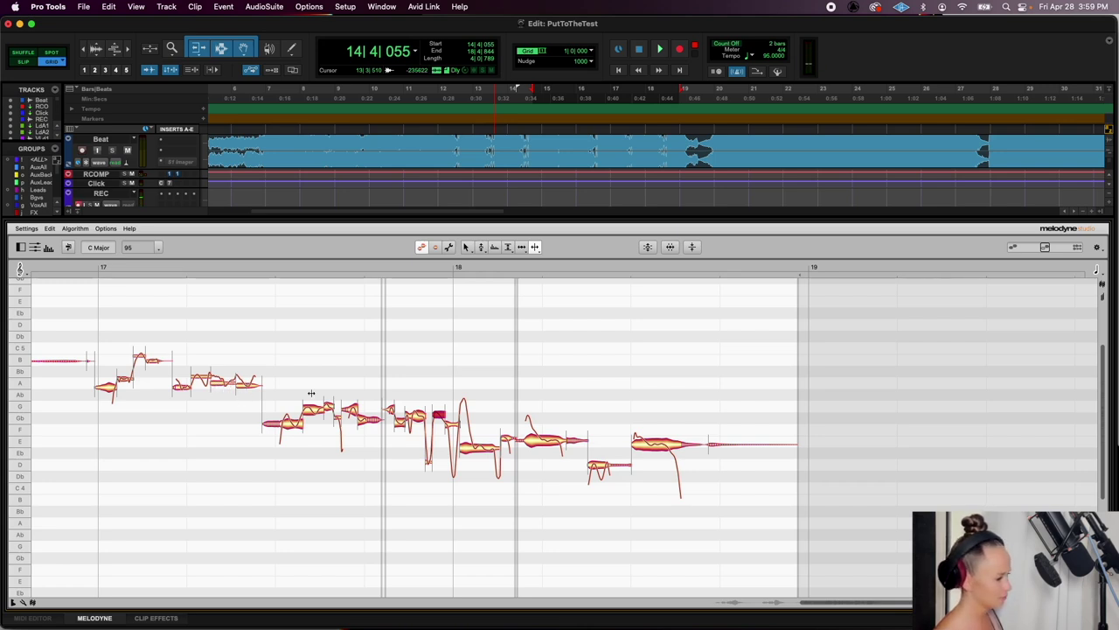
Split the first long note in bar 18, the E 4 note after it and the final sustained E 4 note
double_click(471, 446)
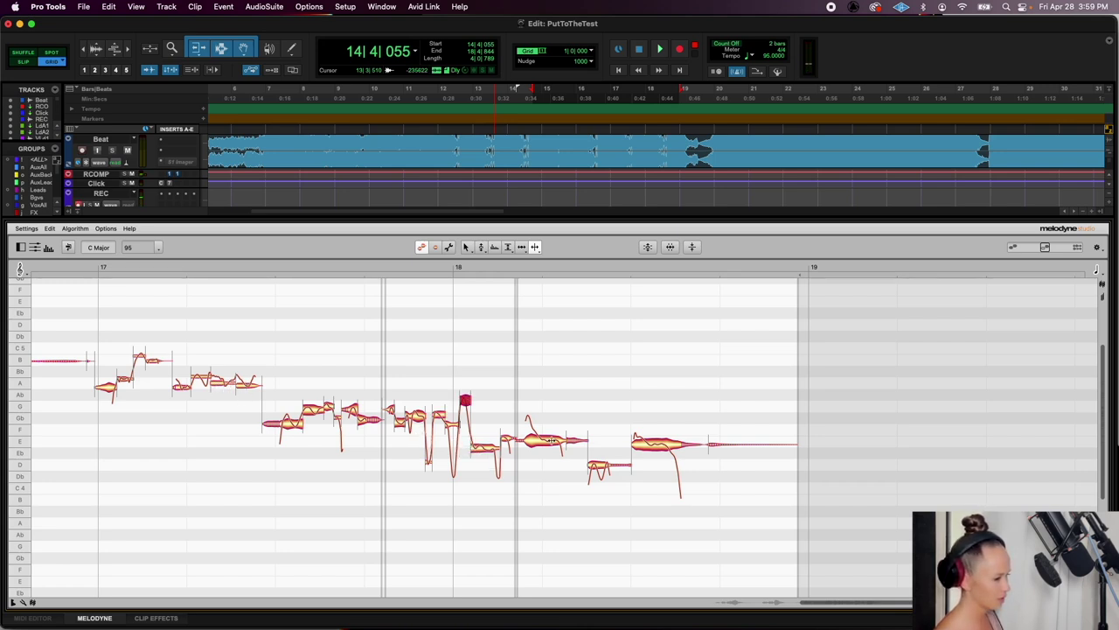
double_click(541, 437)
double_click(647, 445)
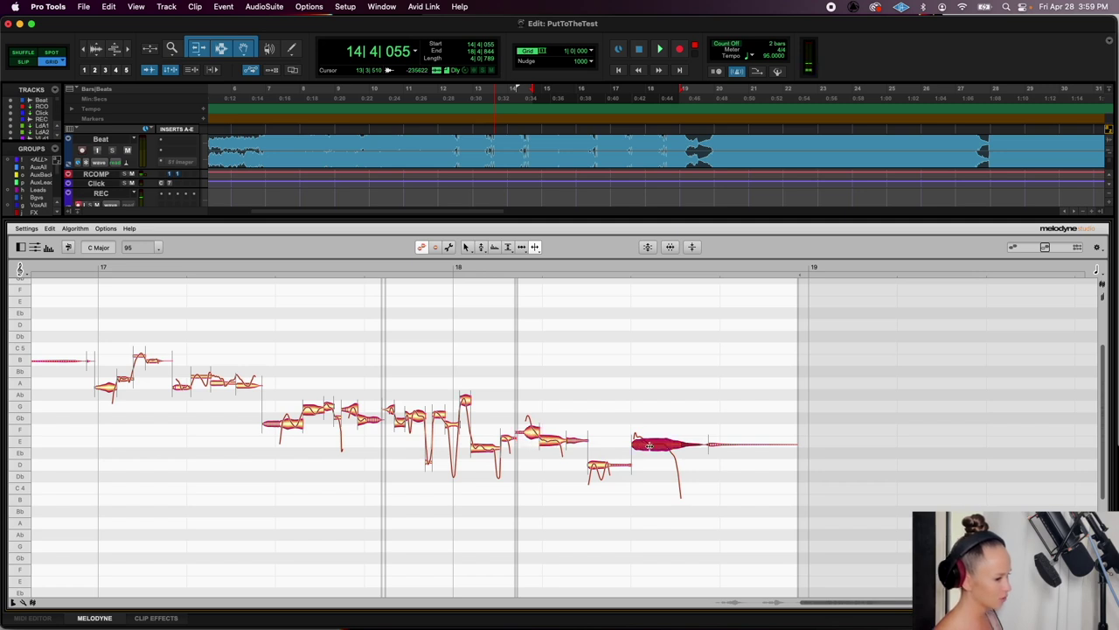
left_click(668, 445)
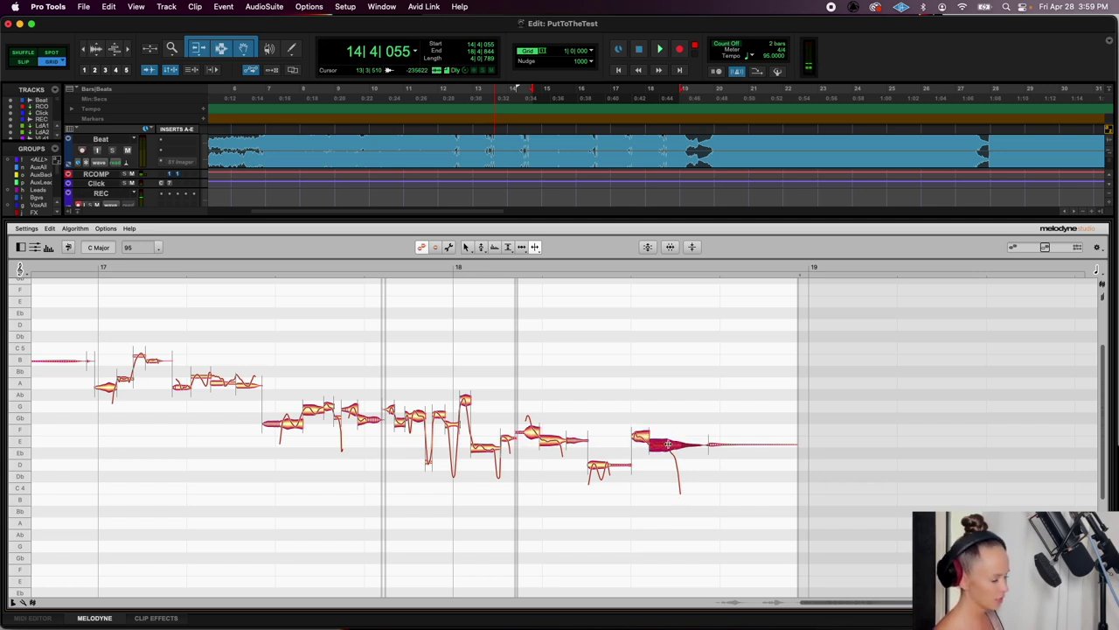
Select the separated notes across bars 17 and 18 and snap their pitch centers to the nearest semitones
left_click_drag(706, 534, 108, 317)
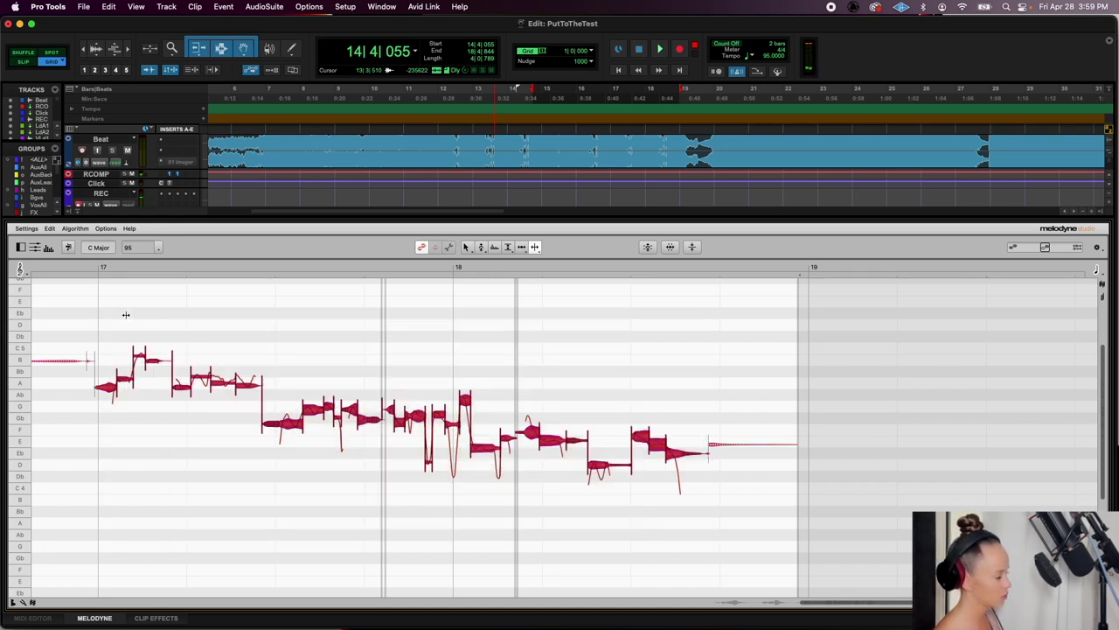
left_click(483, 246)
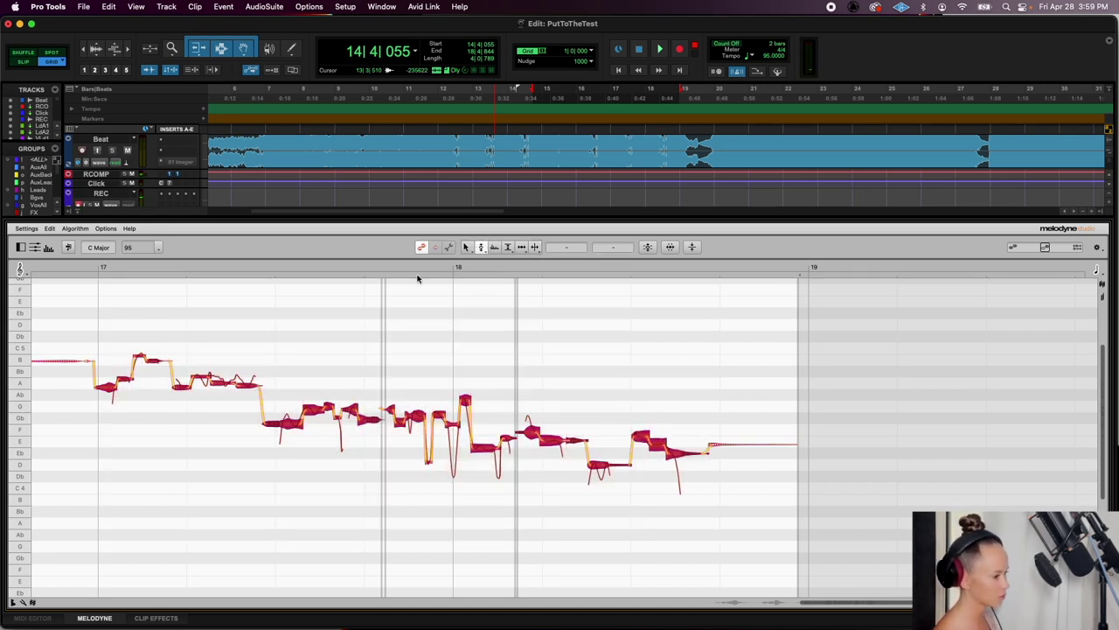
double_click(201, 378)
Set the second A 4 segment in the middle of bar 17 to +45 cents and play back the phrase
left_click(162, 334)
left_click(202, 378)
left_click_drag(203, 378, 205, 376)
double_click(86, 333)
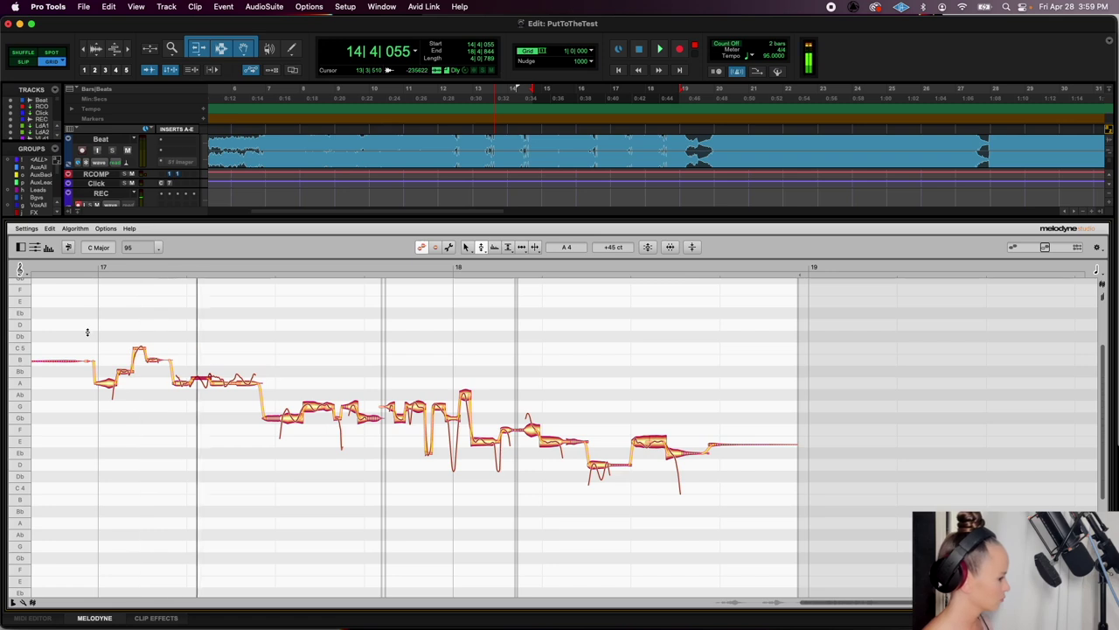
Lower the C 5 segment early in bar 17 to B 4 and the Bb 4 segment to A 4, playing back the result
double_click(86, 342)
left_click_drag(122, 372, 123, 382)
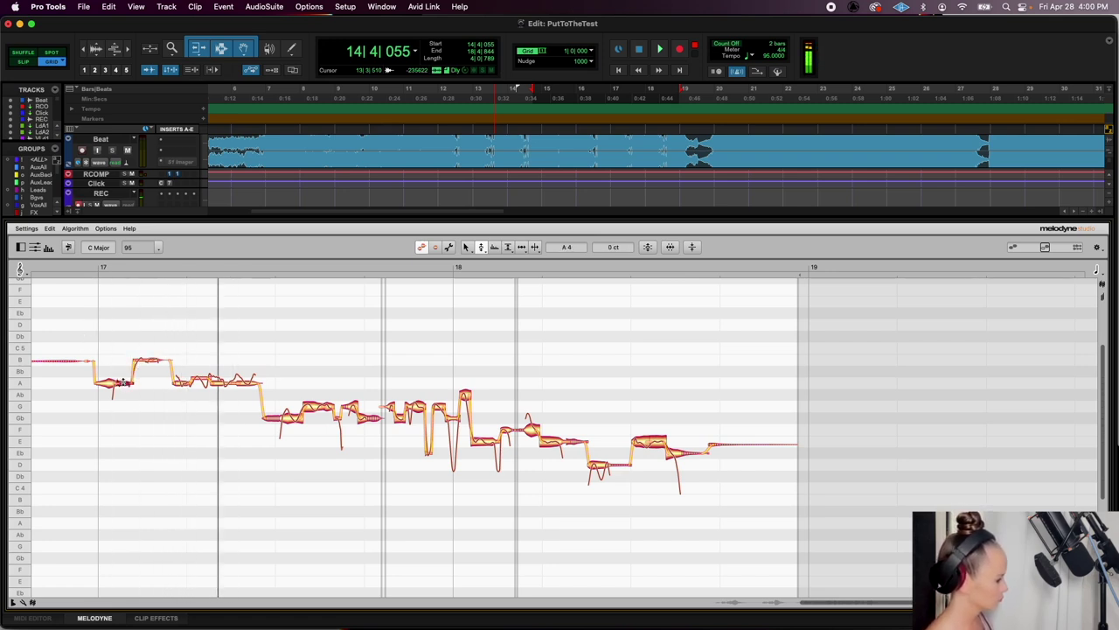
double_click(78, 323)
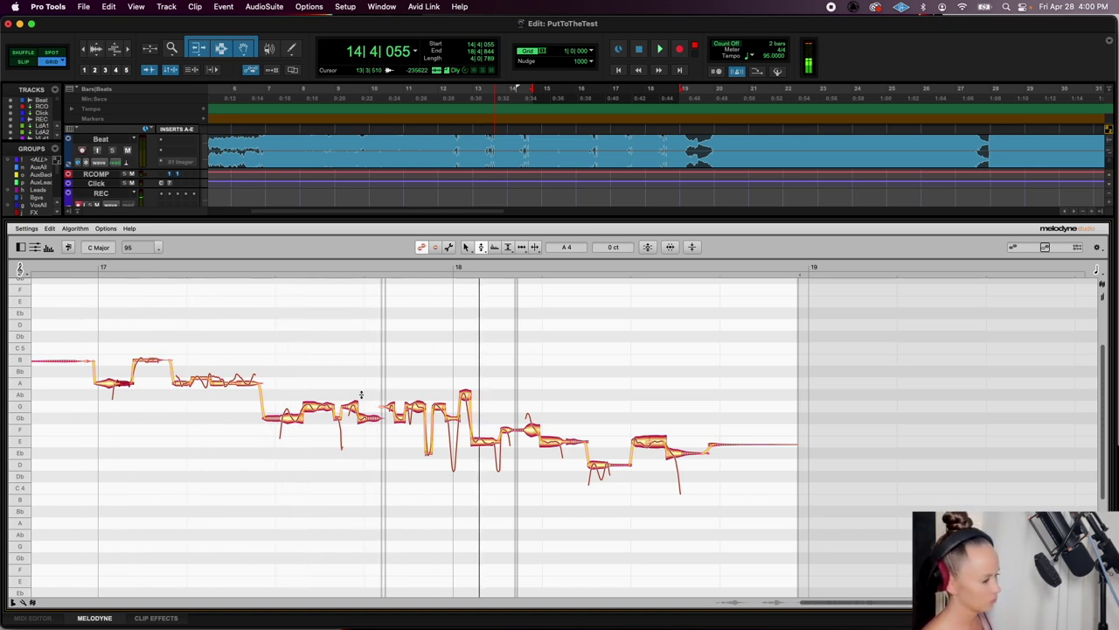
Lower the G 4 segments just before bar 18 to Gb 4 and play back the phrase
left_click_drag(415, 390, 438, 416)
key("space")
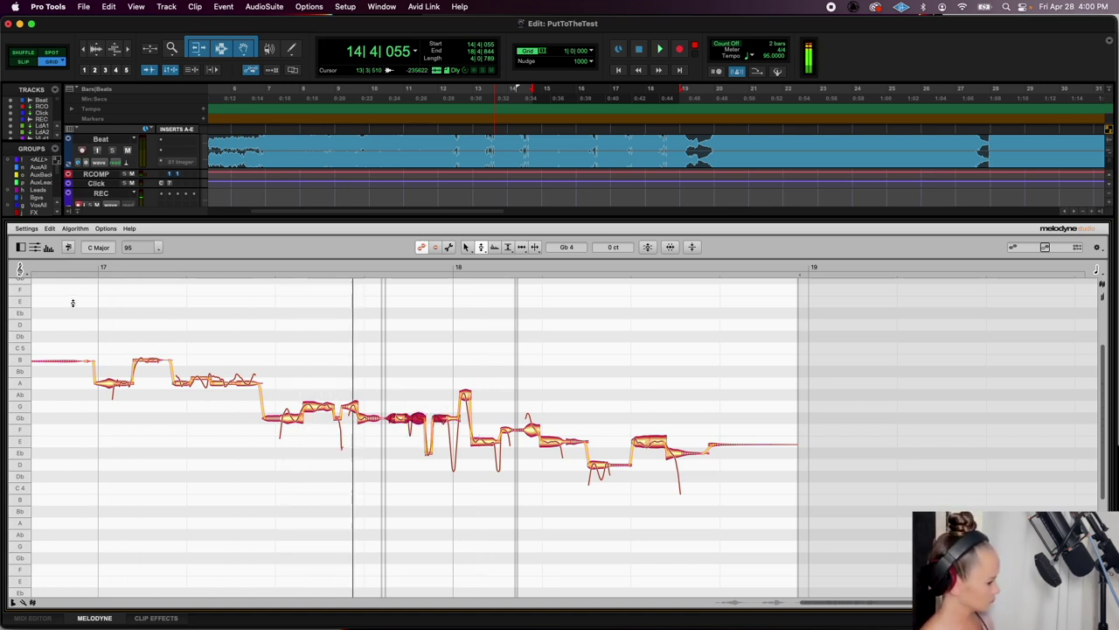
Lower the Ab 4 segment at the start of bar 18 to G 4 and the short F 4 segment after it to E 4
left_click(475, 444)
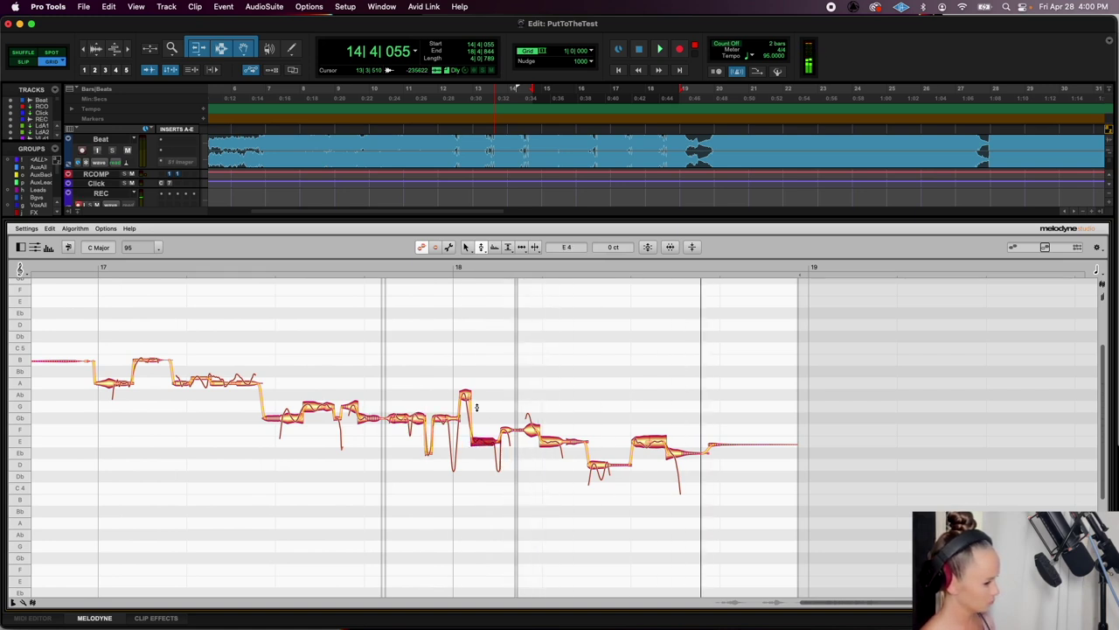
left_click_drag(460, 395, 460, 403)
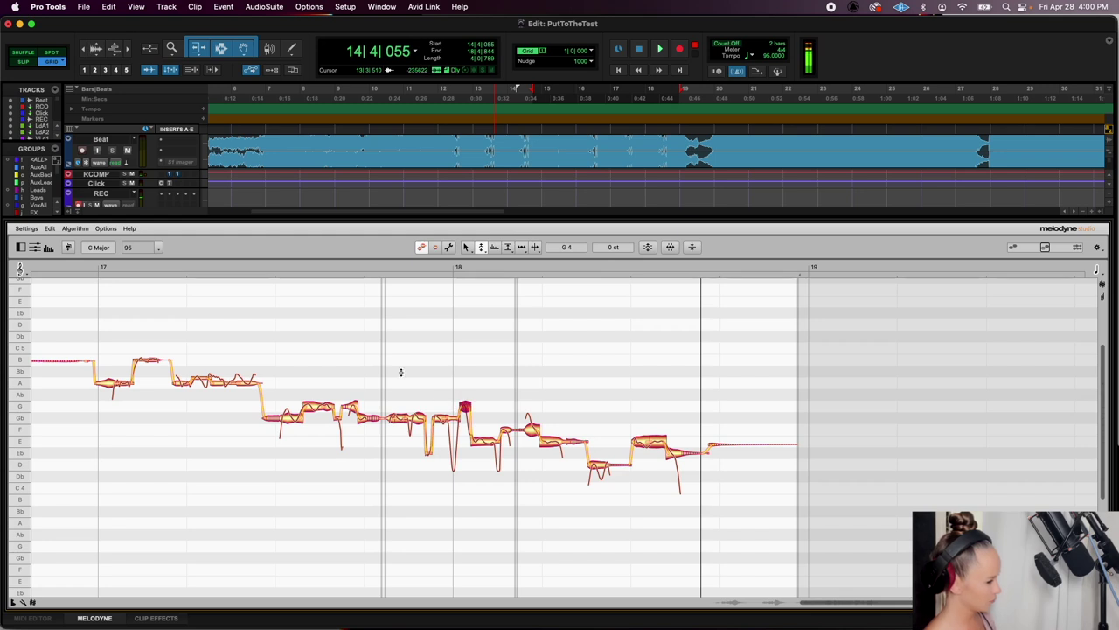
left_click(503, 438)
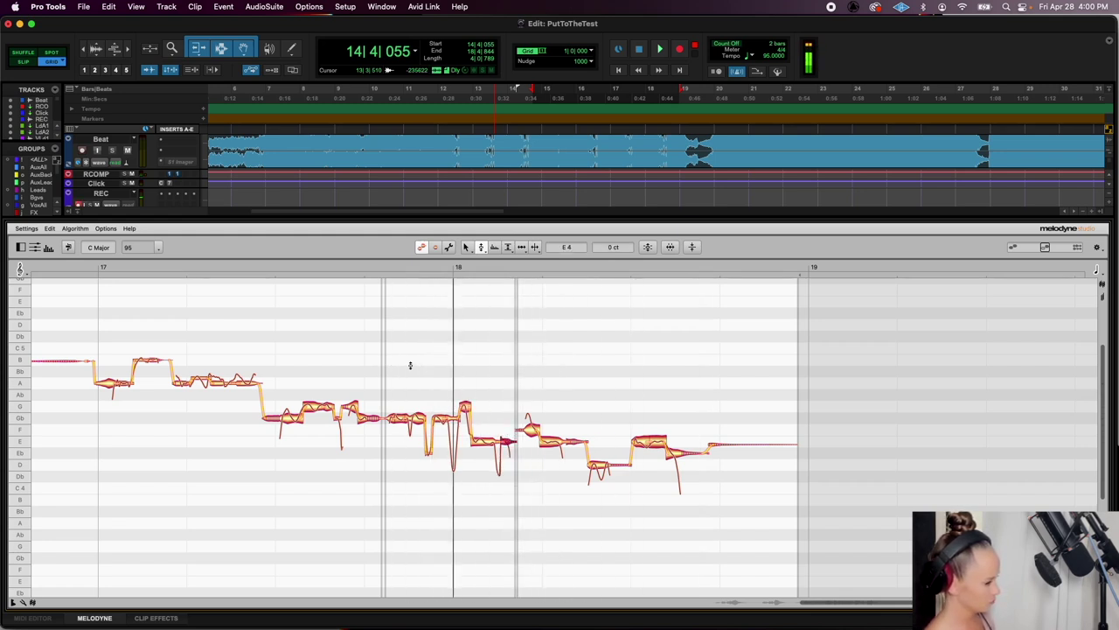
Restore the original pitch center of the G 4 segment at the start of bar 18 and play it back
left_click(464, 408)
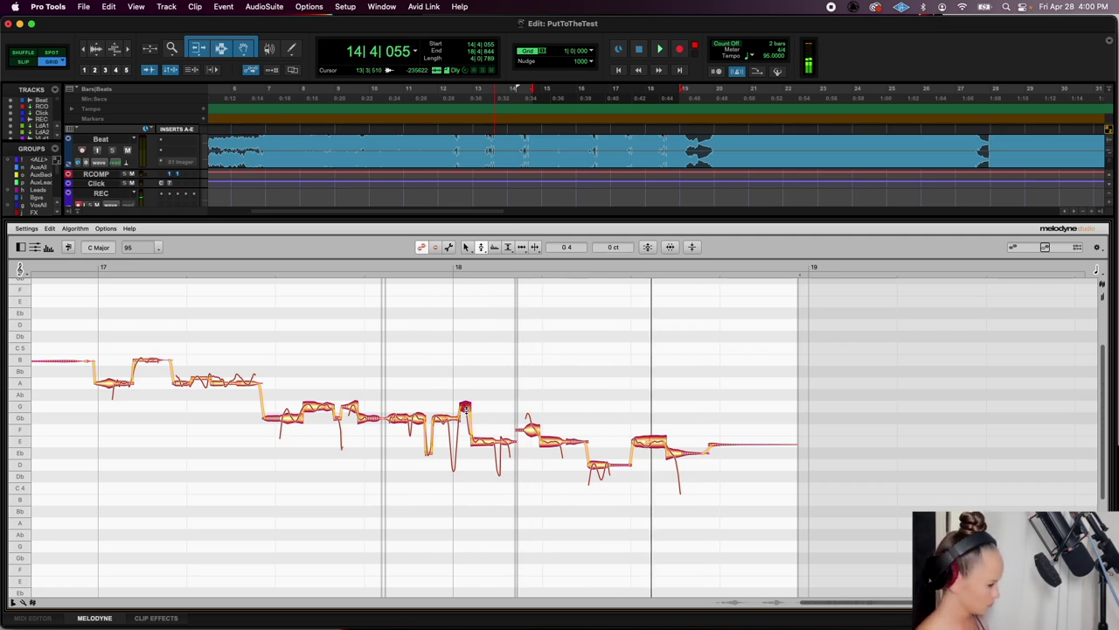
right_click(466, 408)
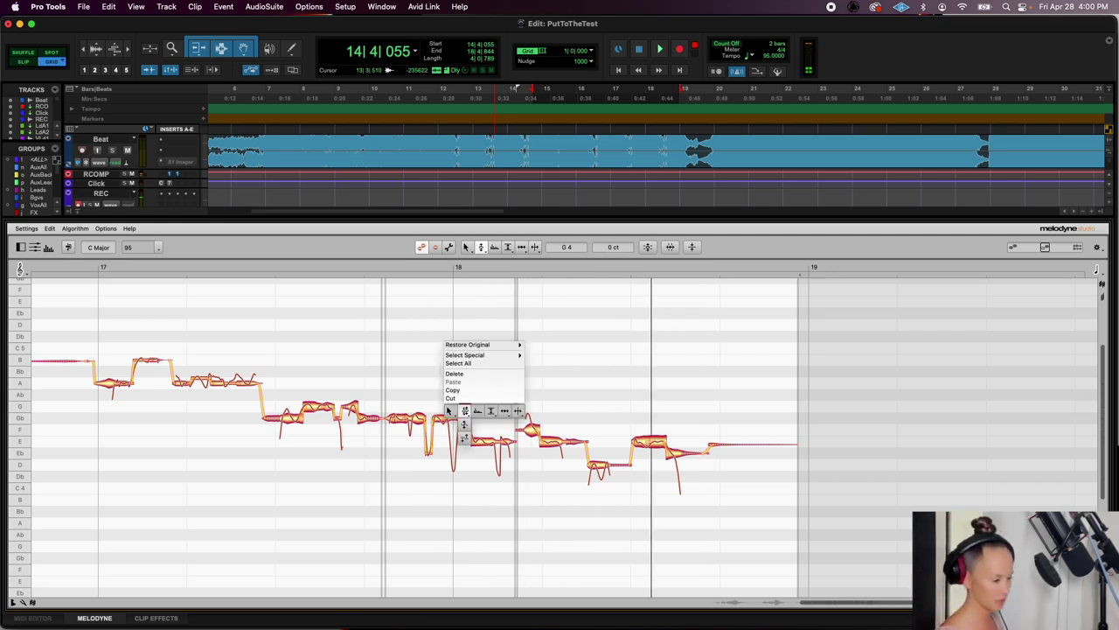
mouse_move(490, 345)
left_click(538, 346)
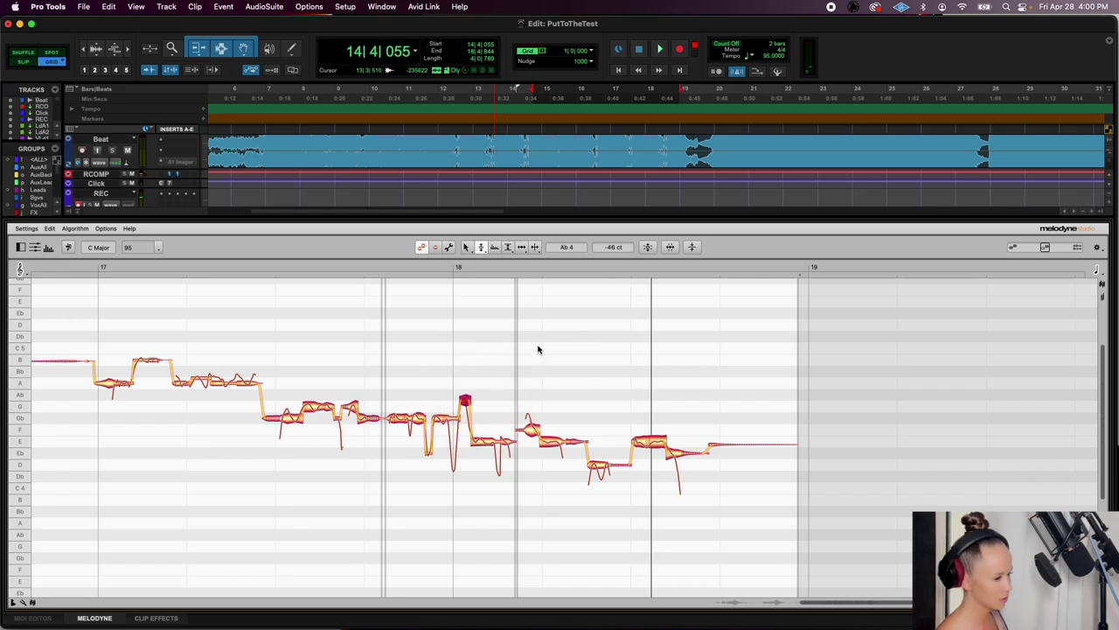
left_click(423, 355)
left_click(464, 401)
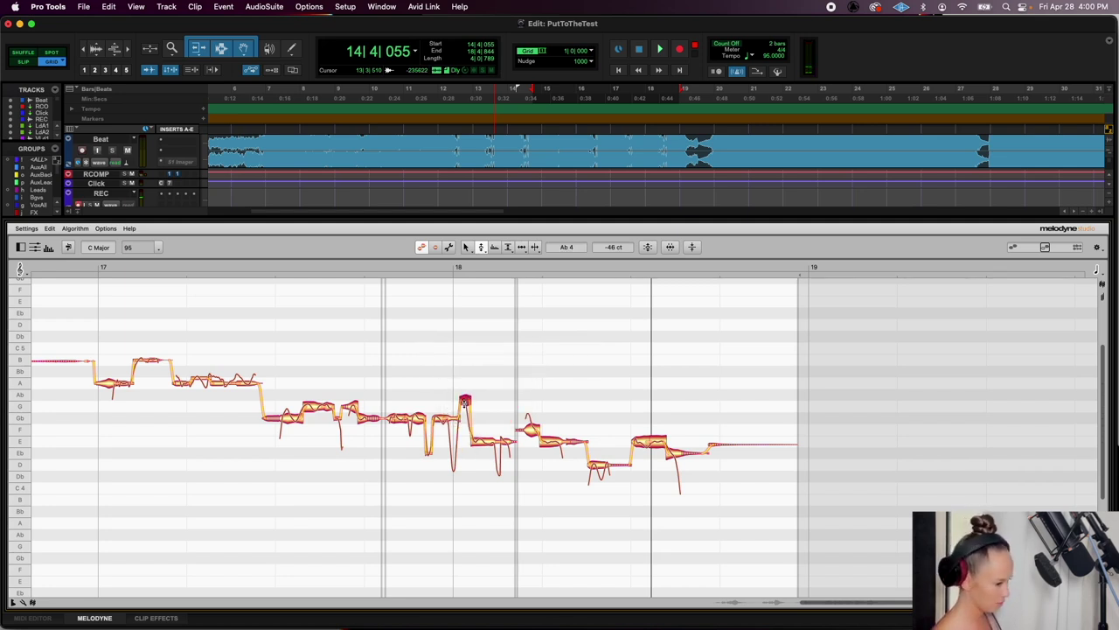
right_click(464, 400)
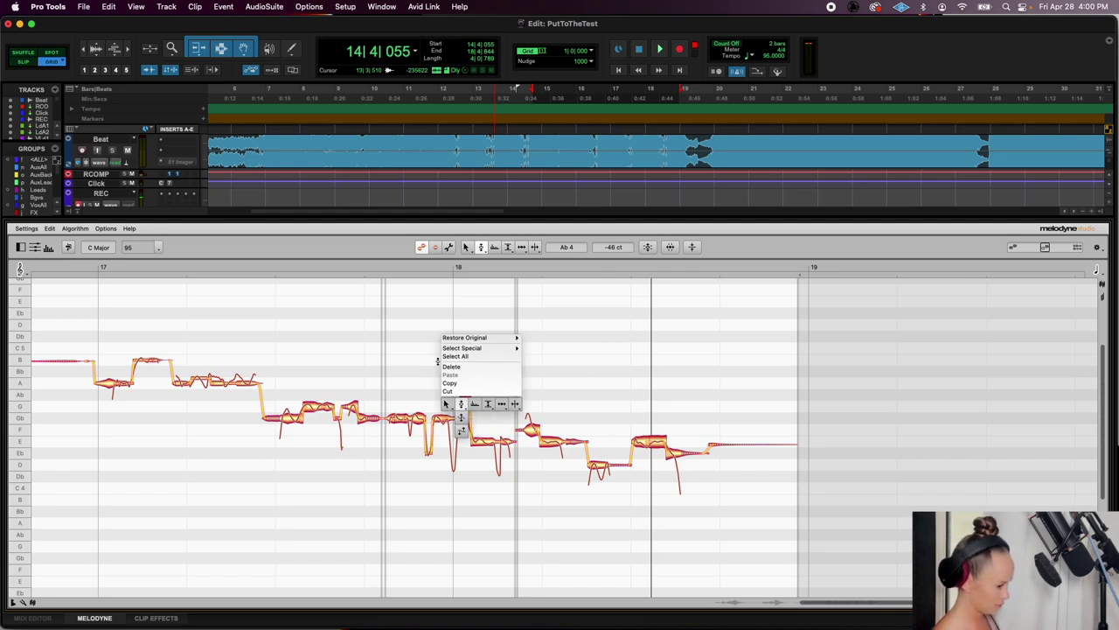
left_click(431, 356)
right_click(464, 400)
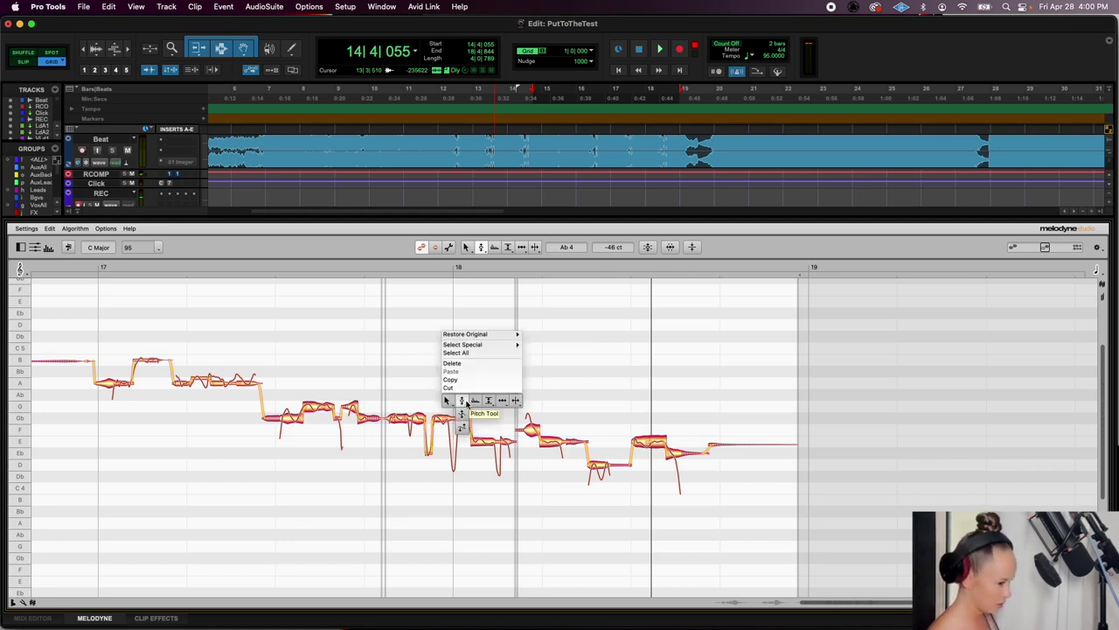
mouse_move(455, 335)
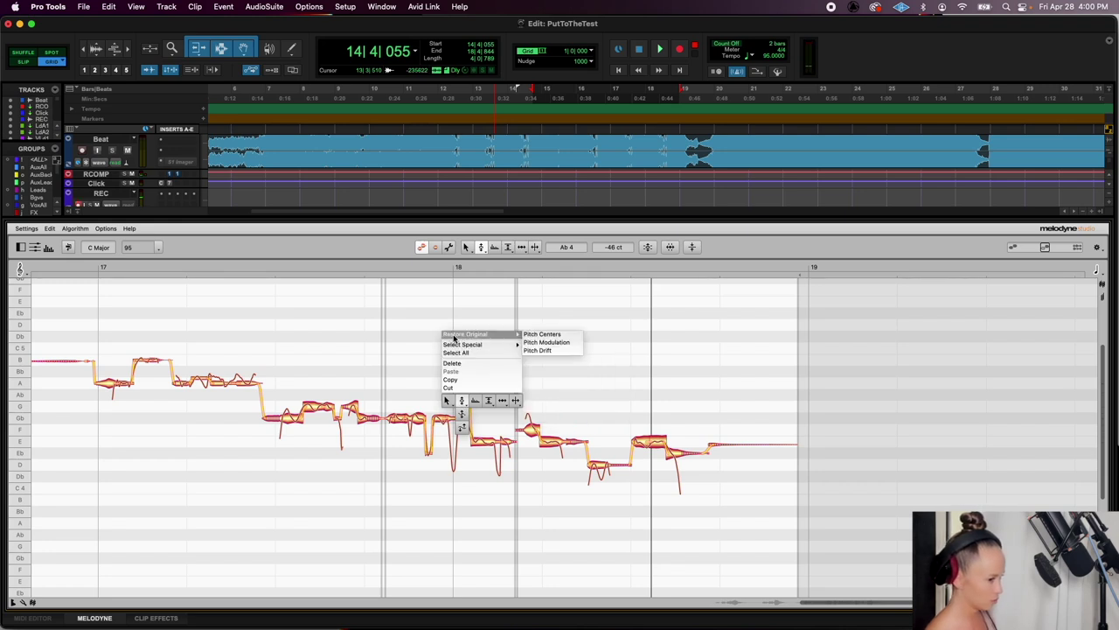
left_click(561, 337)
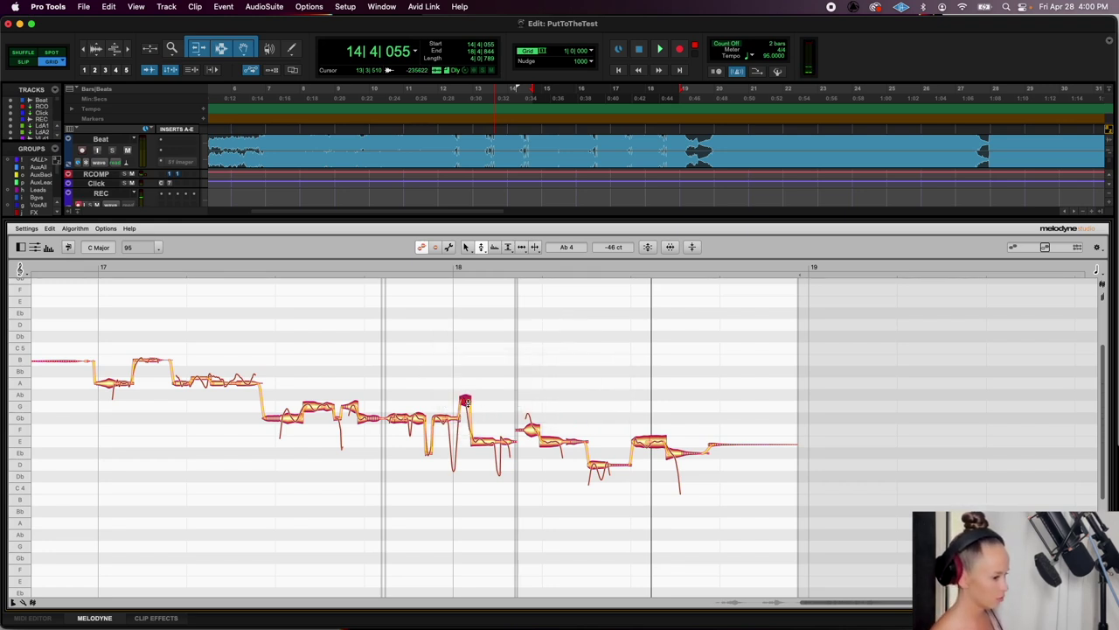
key("space")
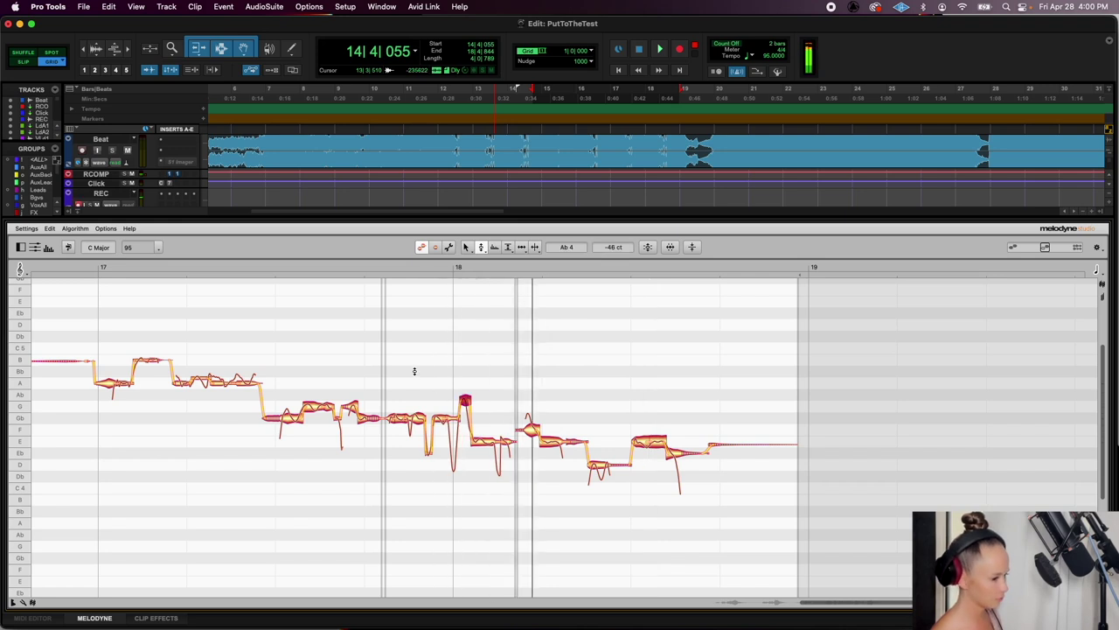
Raise the D 4 note in bar 18 to +45 cents and play back the phrase from bar 17
left_click(600, 466)
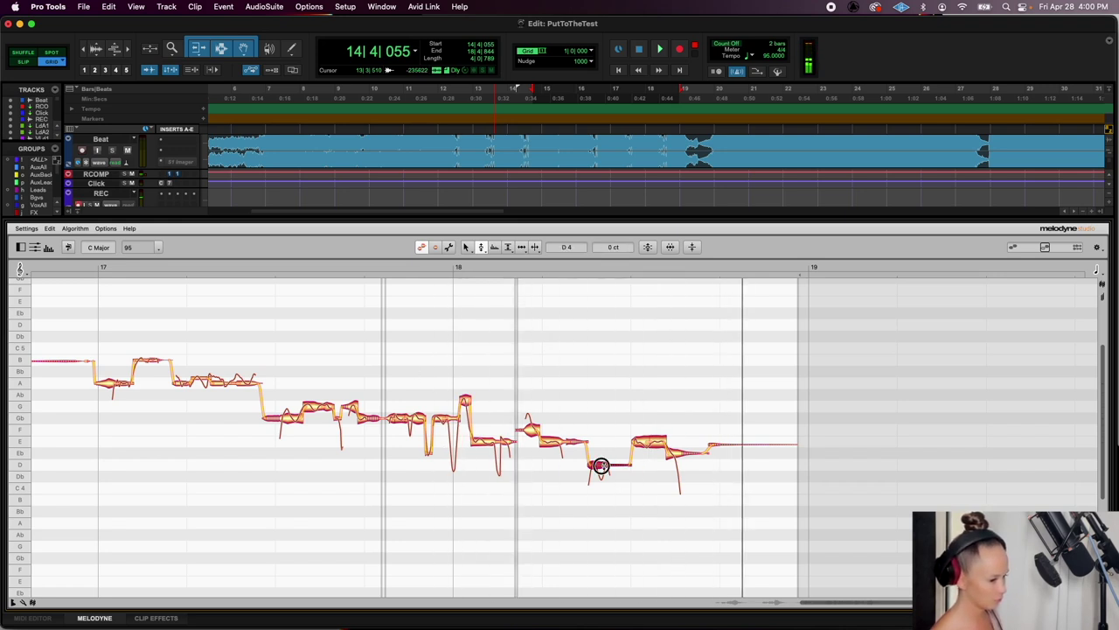
left_click_drag(601, 466, 601, 461)
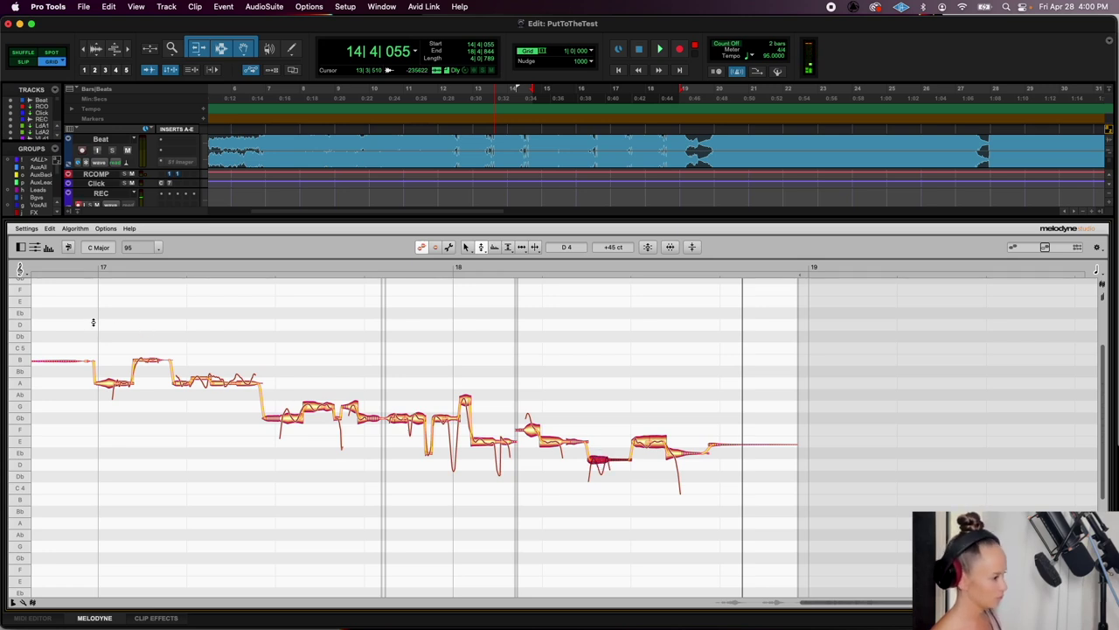
left_click(78, 265)
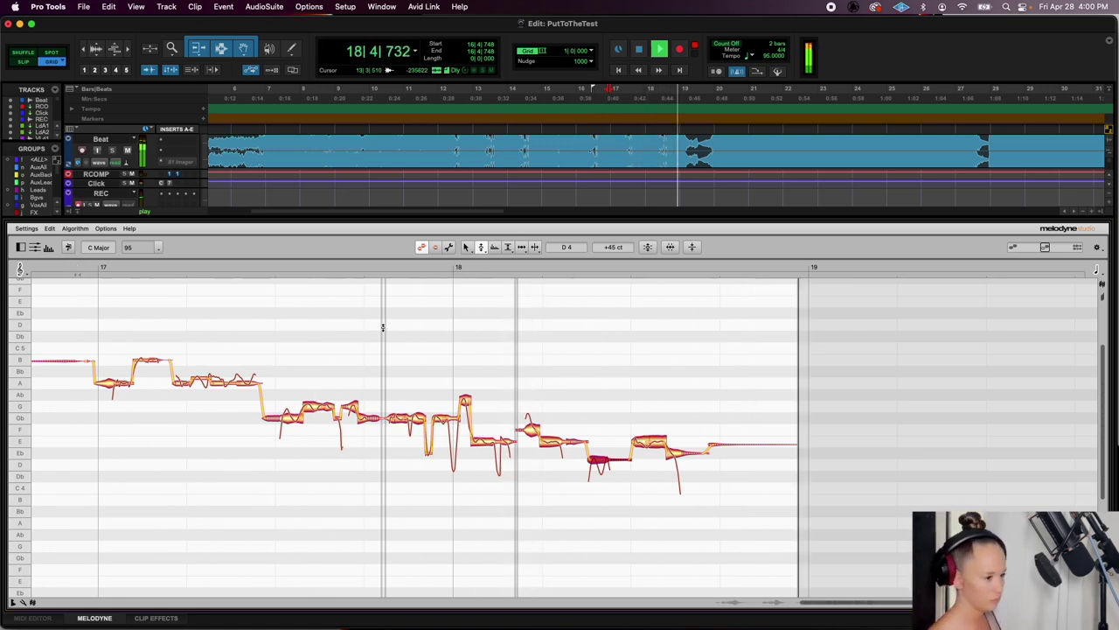
key("space")
Set the pitch modulation of the first segment of the last E 4 note in bar 18 to 68% and play it back
left_click(481, 250)
left_click(480, 256)
left_click_drag(646, 442, 645, 445)
key("space")
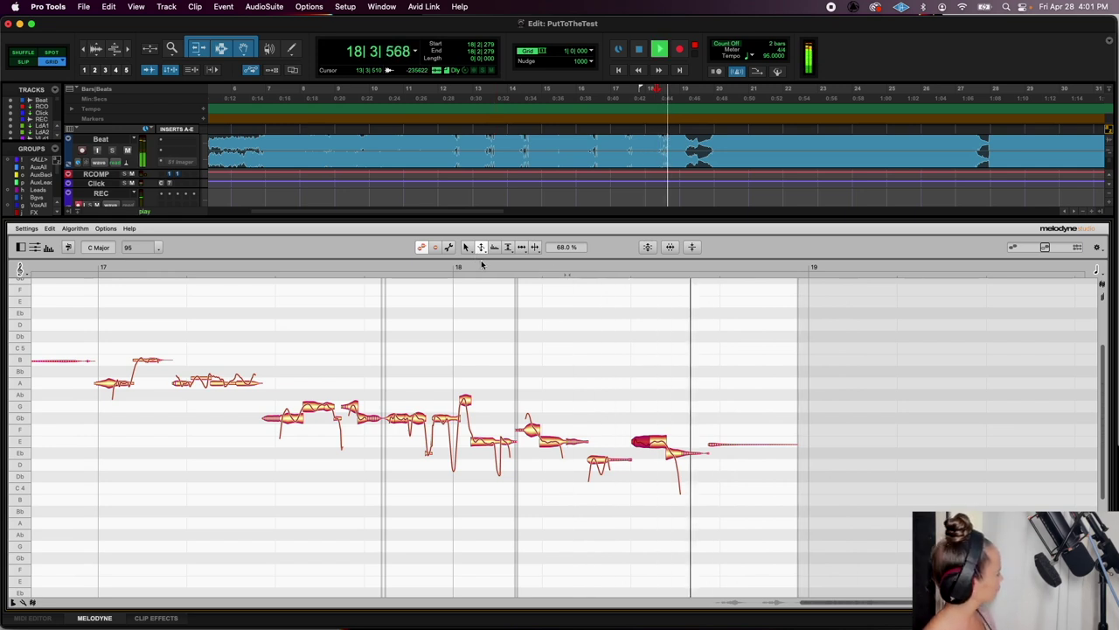
key("space")
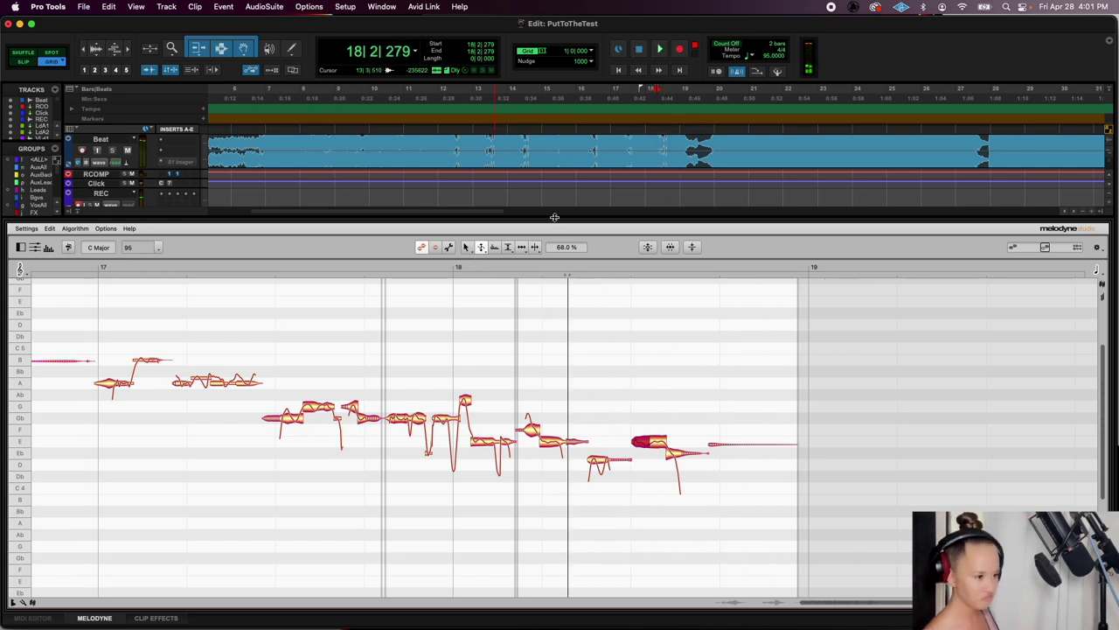
Collapse the Melodyne editor pane and render the Melodyne edits on the VLead3 track
left_click_drag(556, 217, 580, 546)
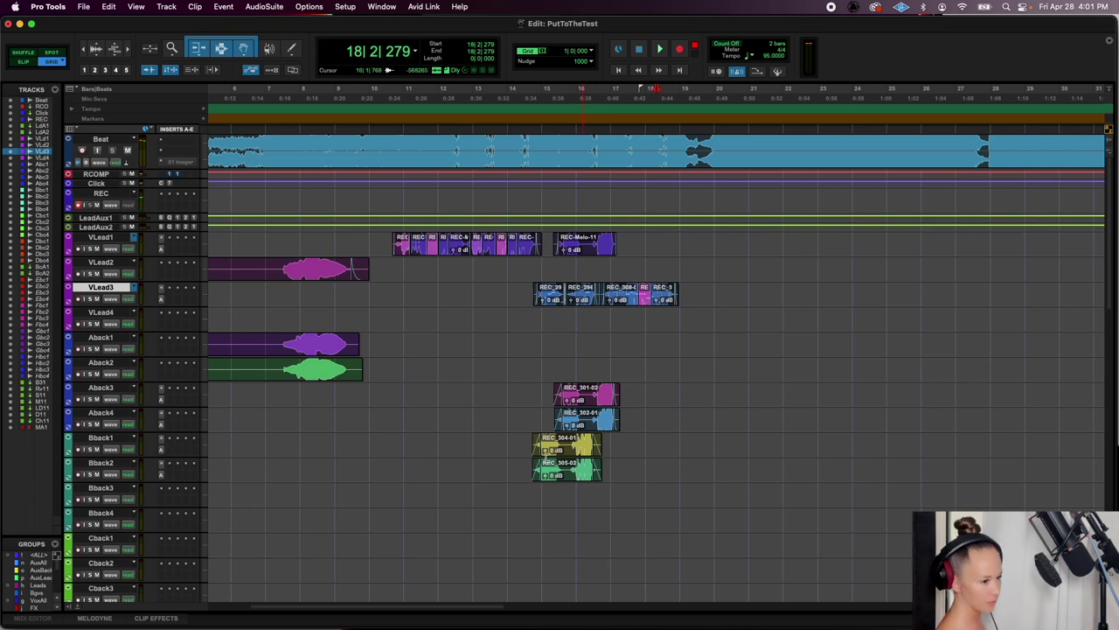
left_click(538, 263)
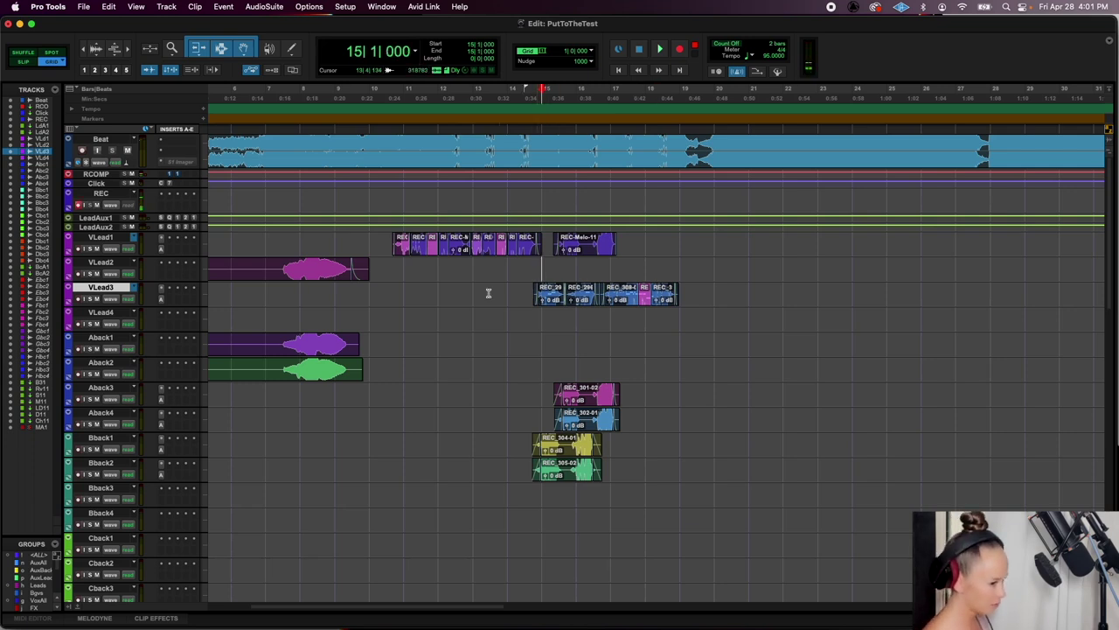
right_click(99, 289)
mouse_move(158, 390)
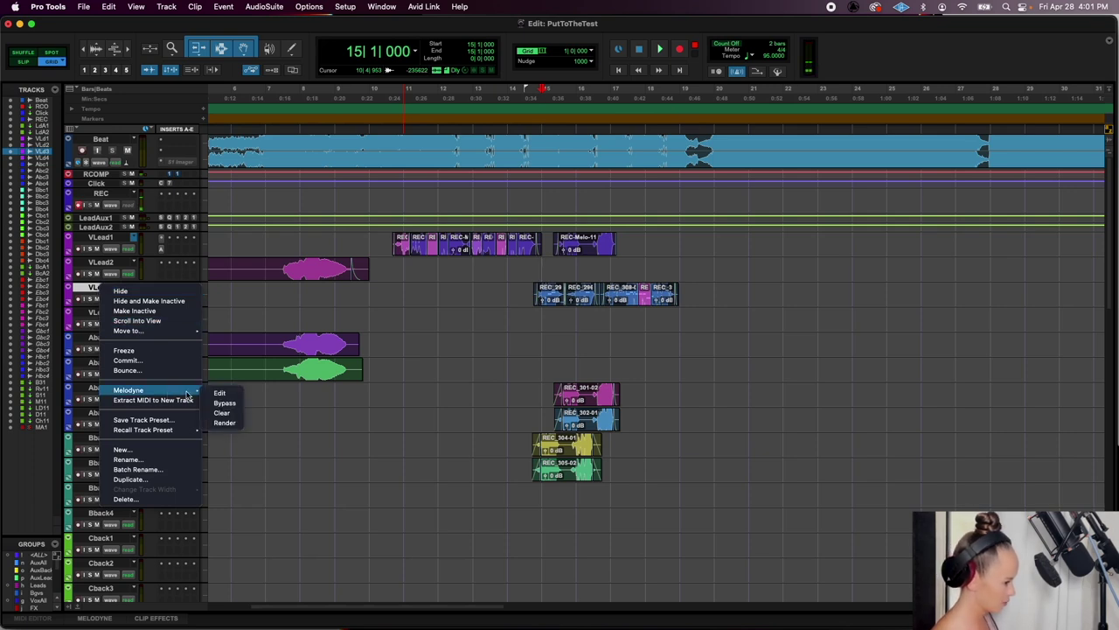
left_click(219, 423)
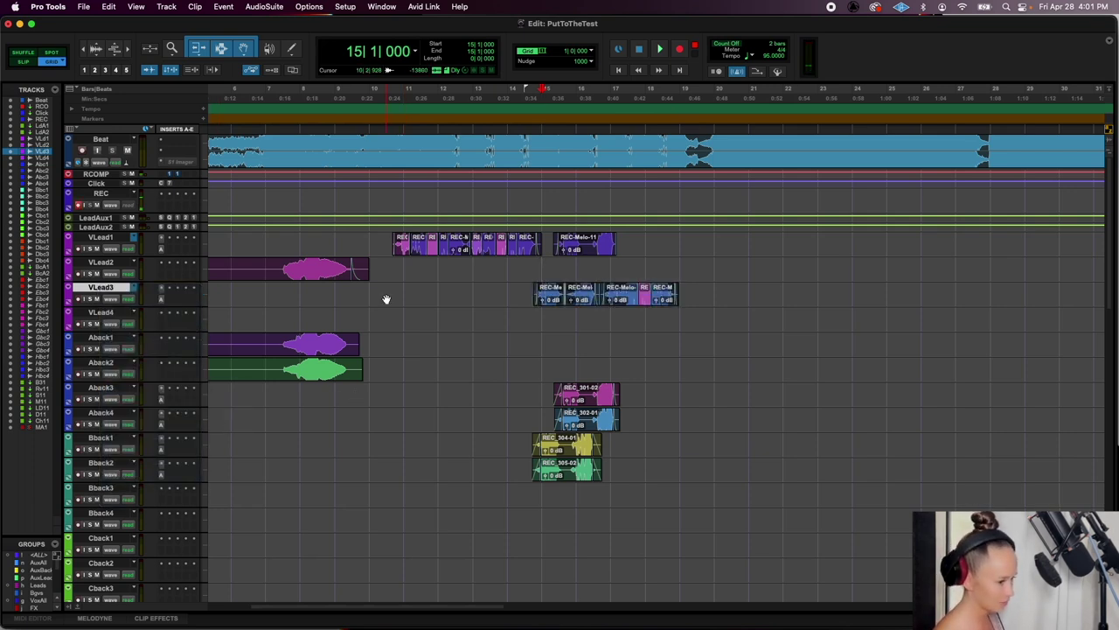
Play back the vocals from bar 10 and examine the track levels in the mixer
key("super+bracketleft")
left_click(362, 267)
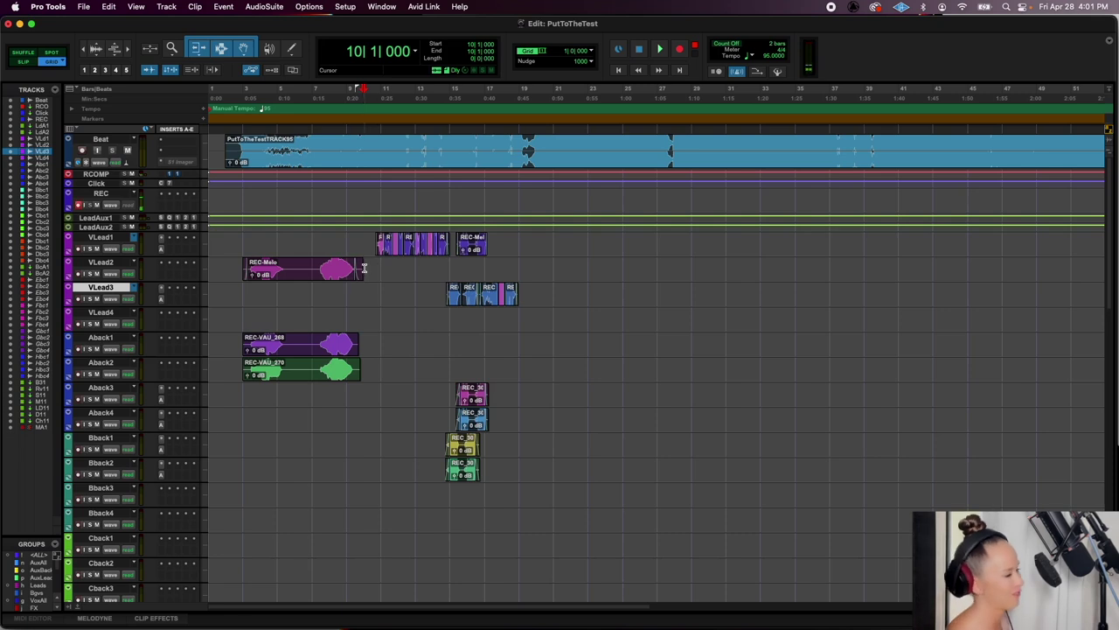
key("space")
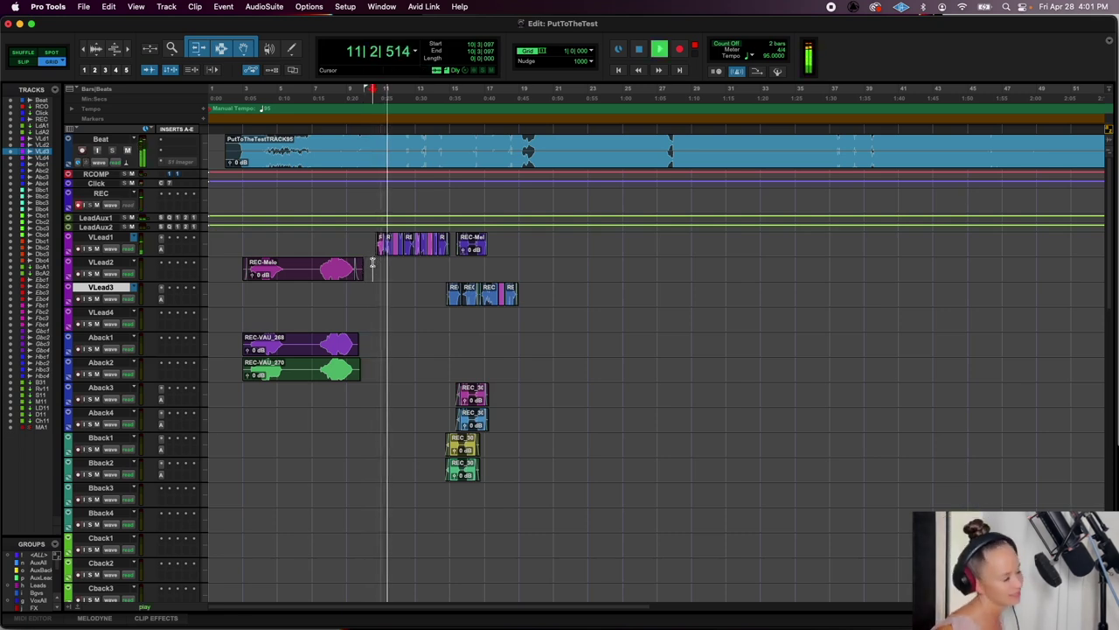
key("super+equal")
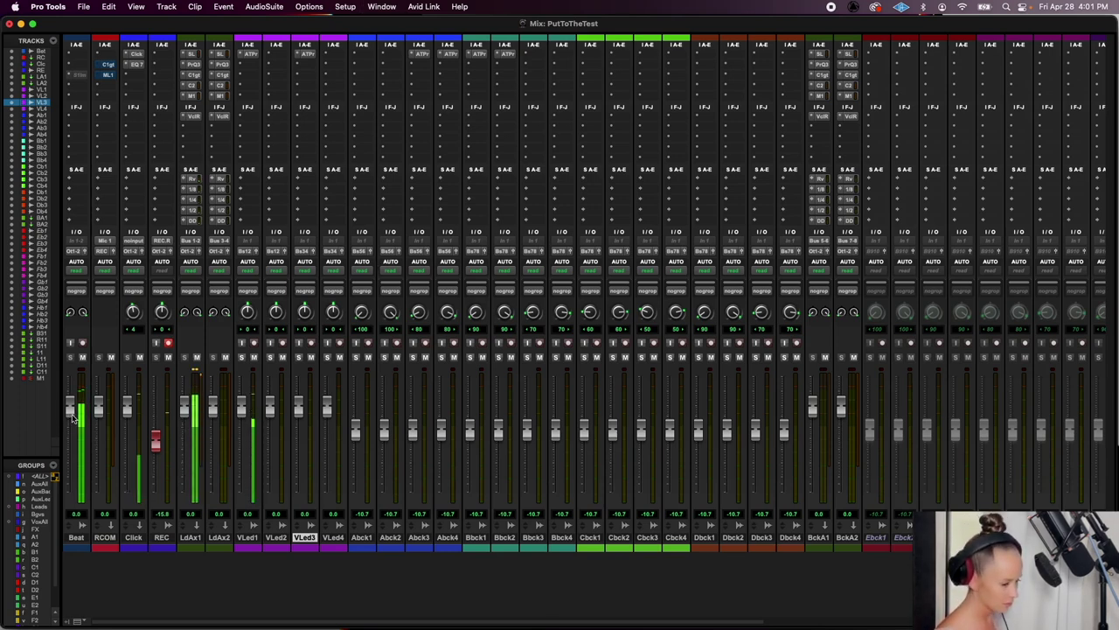
key("super+equal")
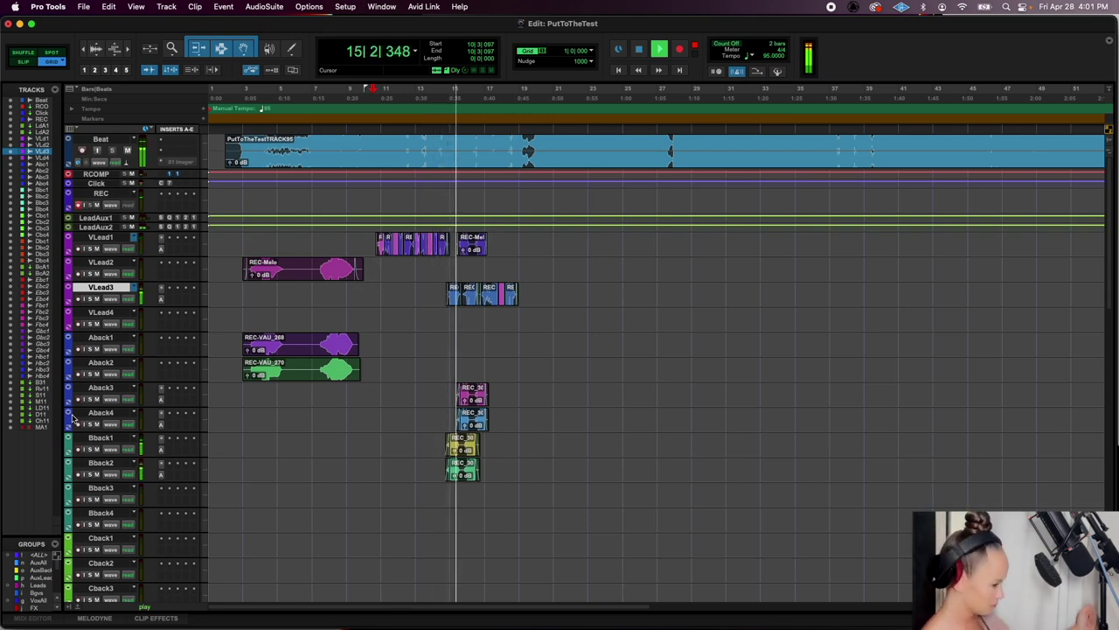
Select the first two clips on VLead3 in bars 14 to 17 and open VocAlign Ultra as an AudioSuite process
key("t")
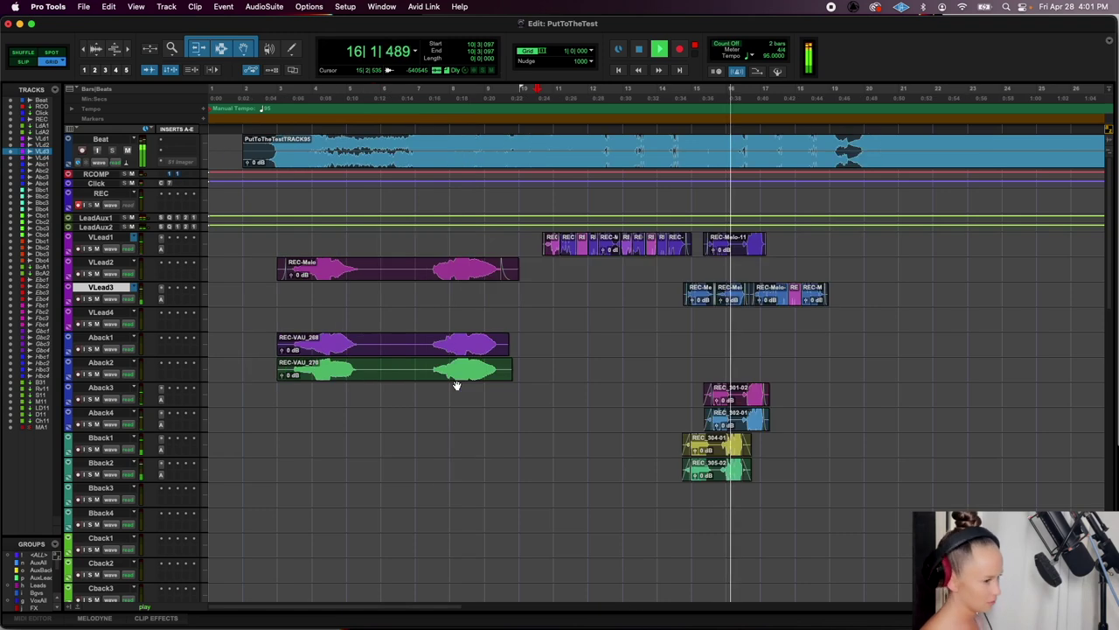
left_click(700, 298)
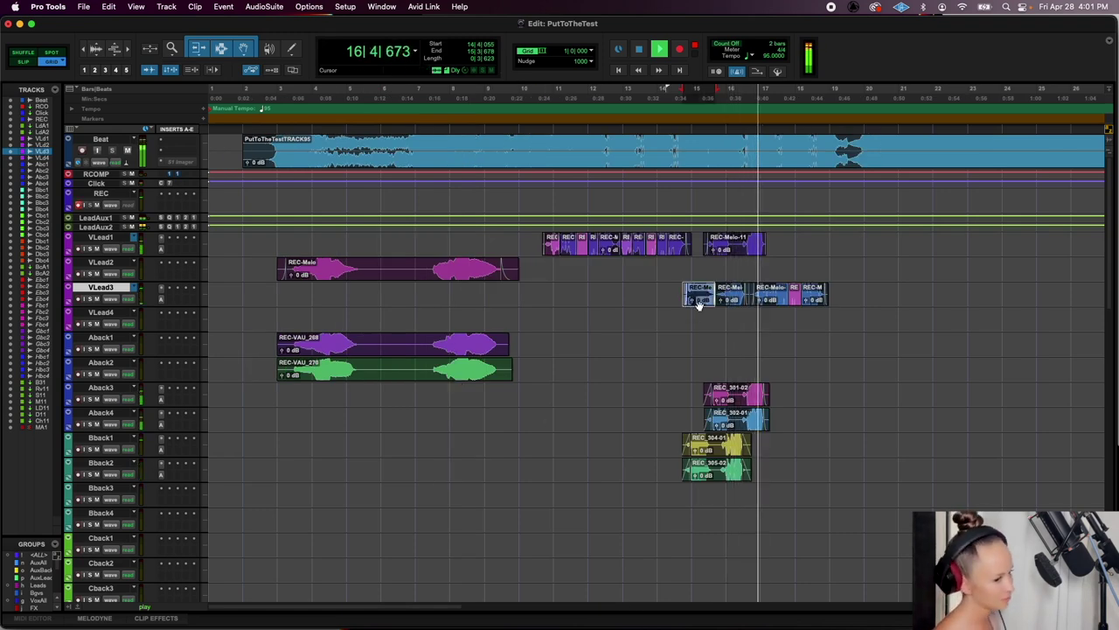
left_click(733, 301, "shift")
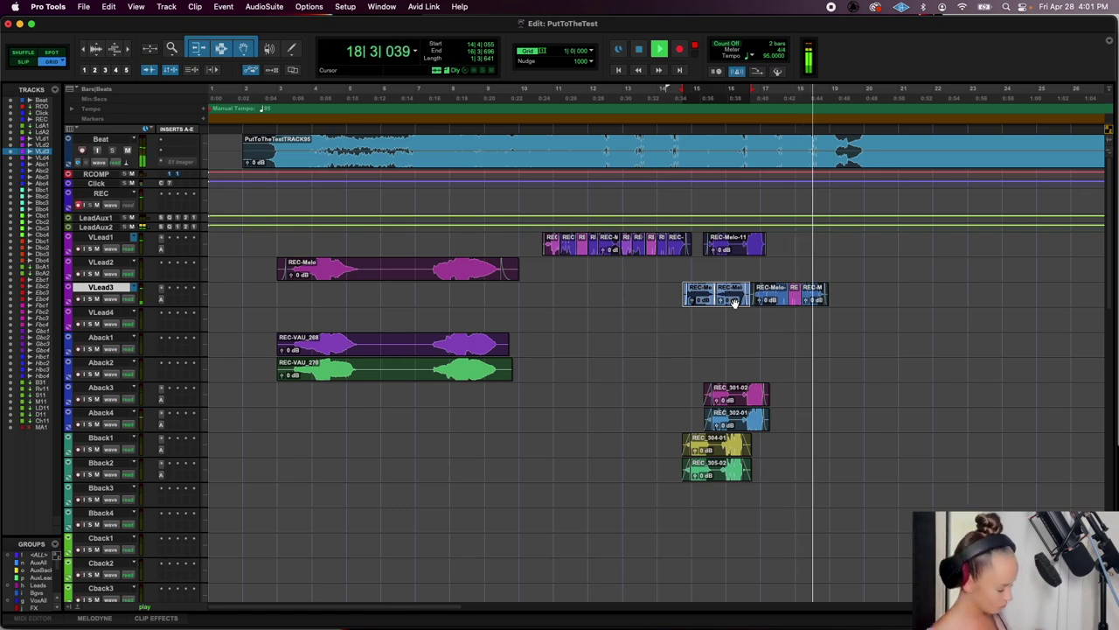
key("space")
left_click(264, 6)
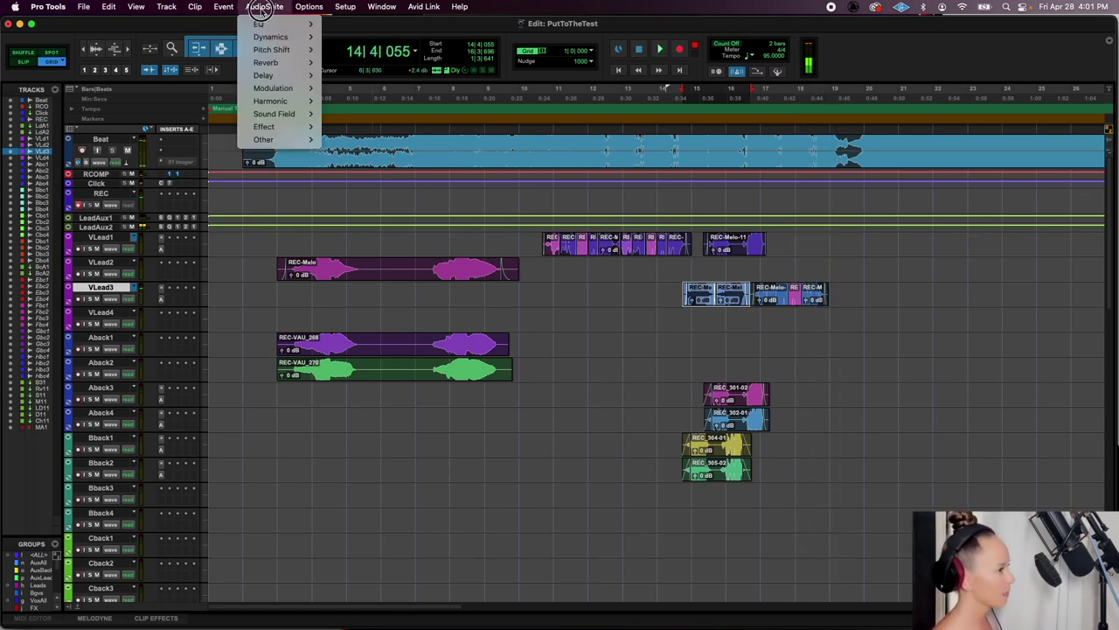
mouse_move(265, 139)
left_click(371, 240)
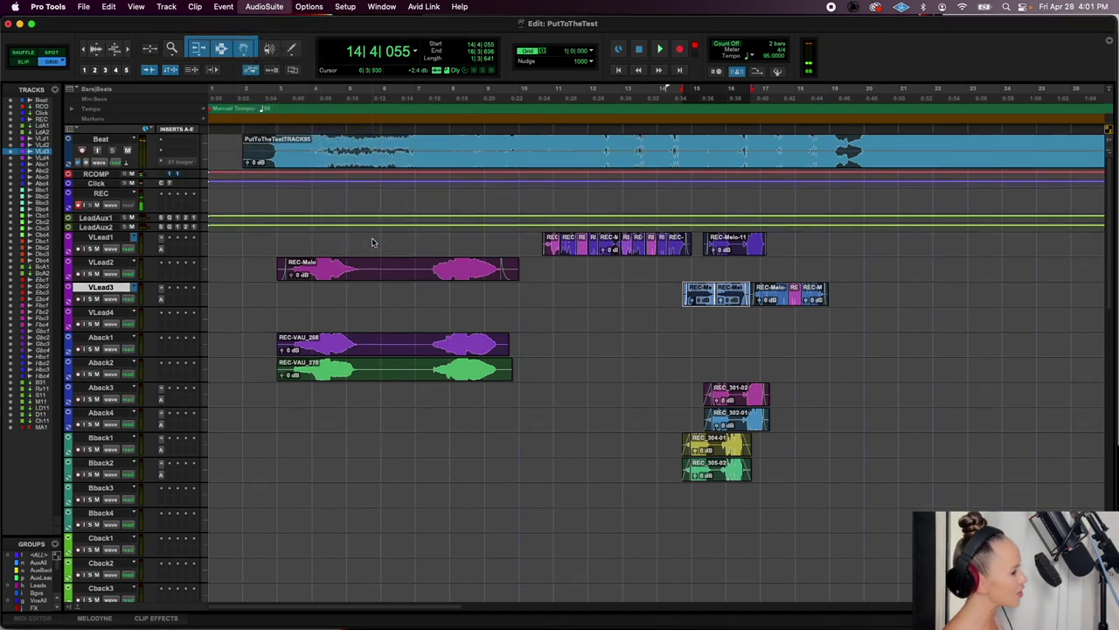
left_click(564, 137)
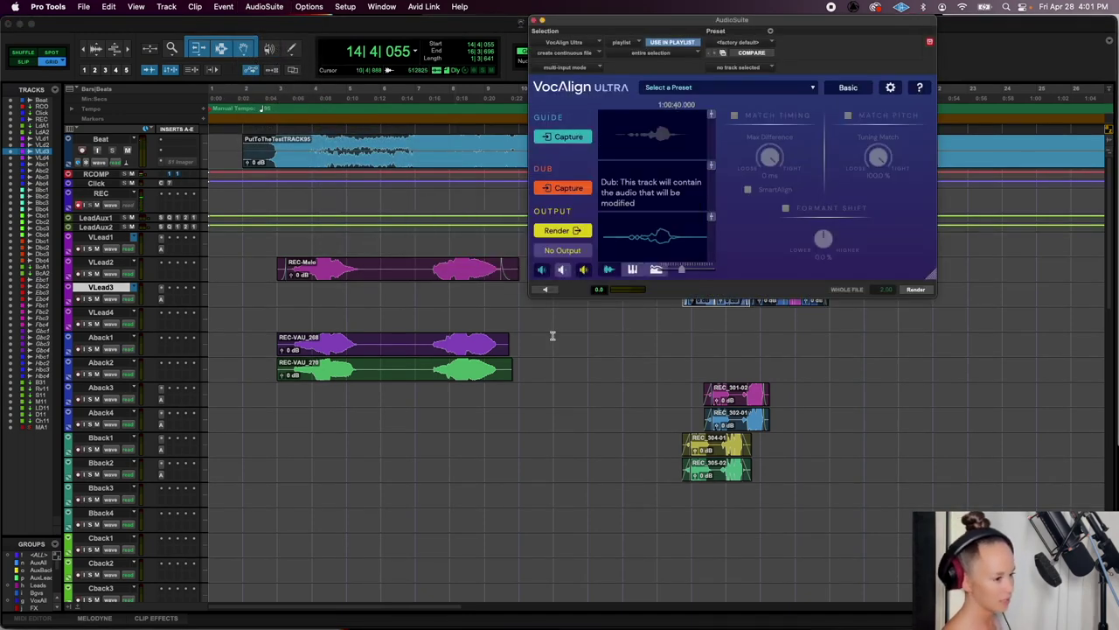
scroll(553, 333, "right", 5)
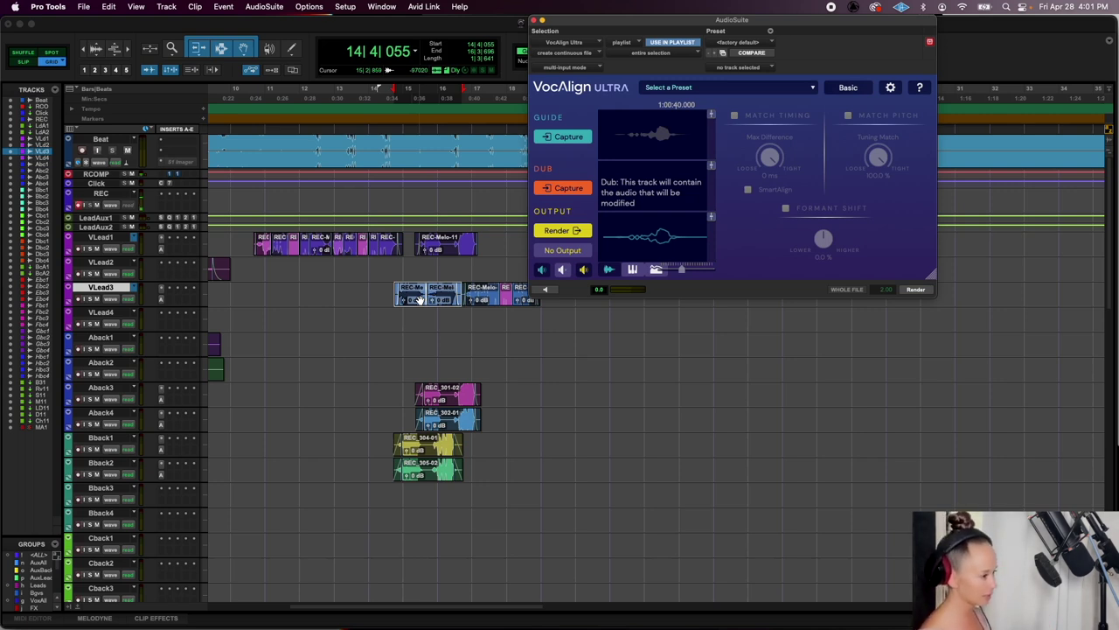
right_click(94, 291)
mouse_move(138, 394)
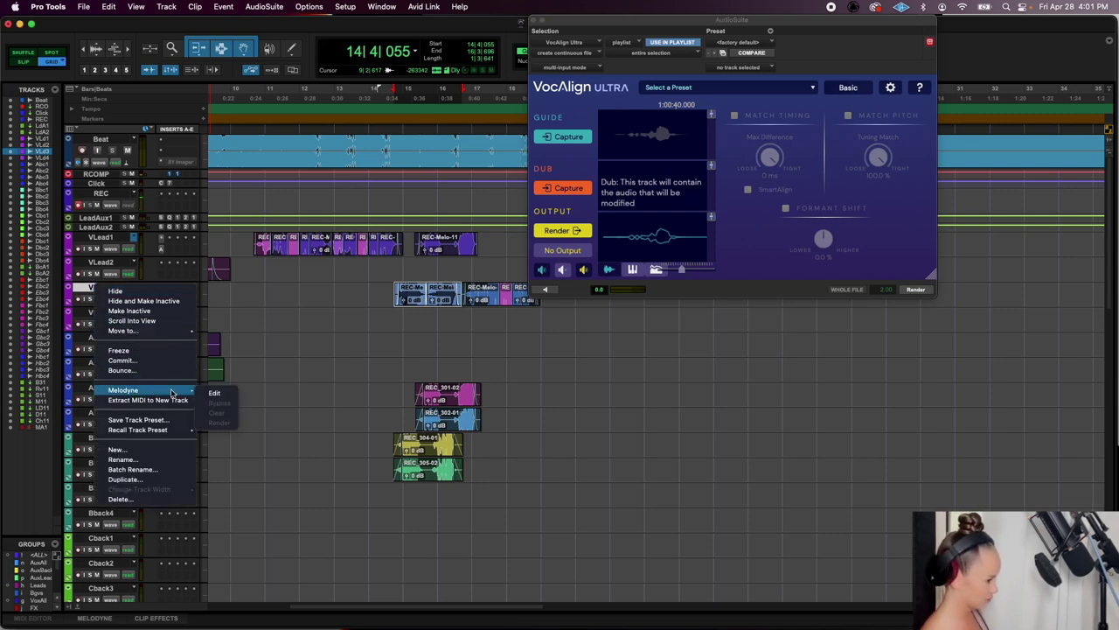
left_click(291, 362)
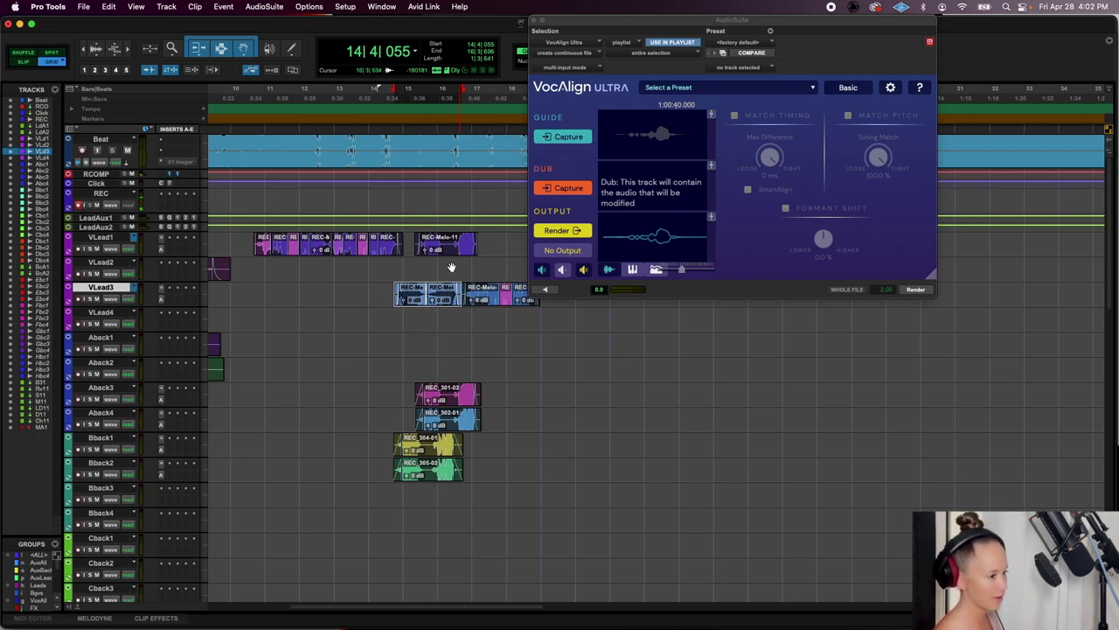
Capture the selected VLead3 clips as the VocAlign guide and render the REC_304 clip on Bback1 and the REC_305 clip on Bback2 aligned to it
left_click(564, 137)
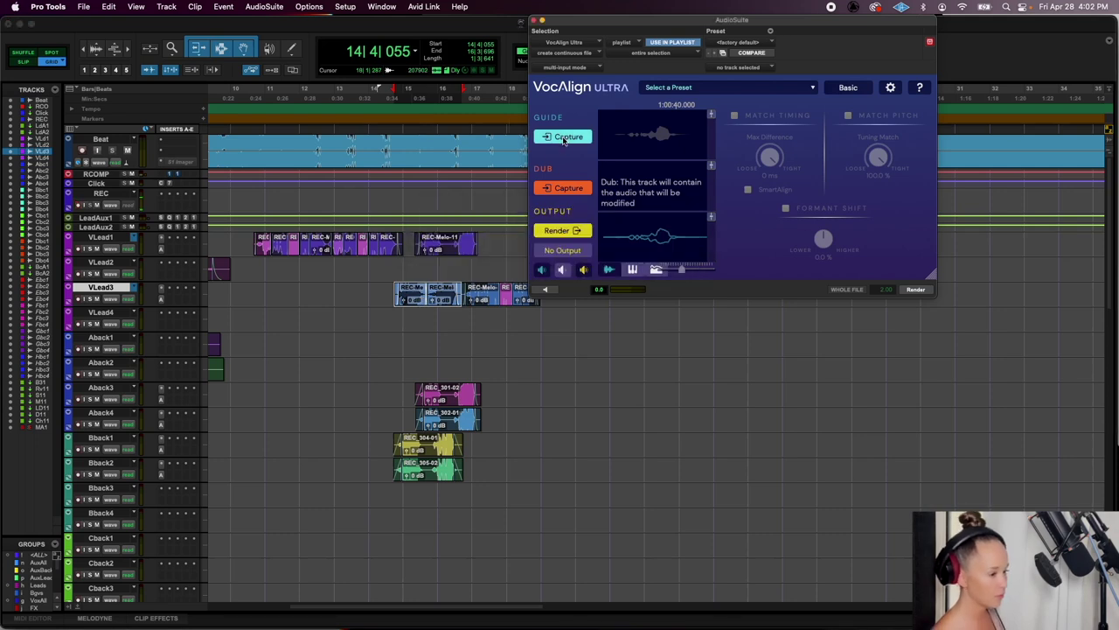
left_click(426, 443)
left_click(581, 185)
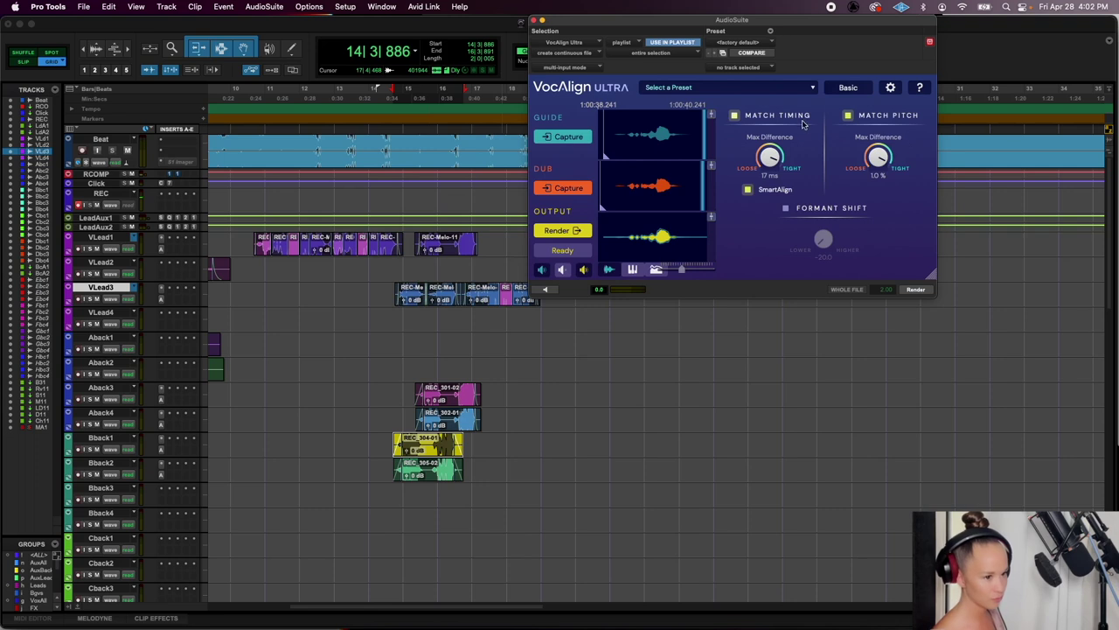
left_click(911, 291)
left_click(416, 477)
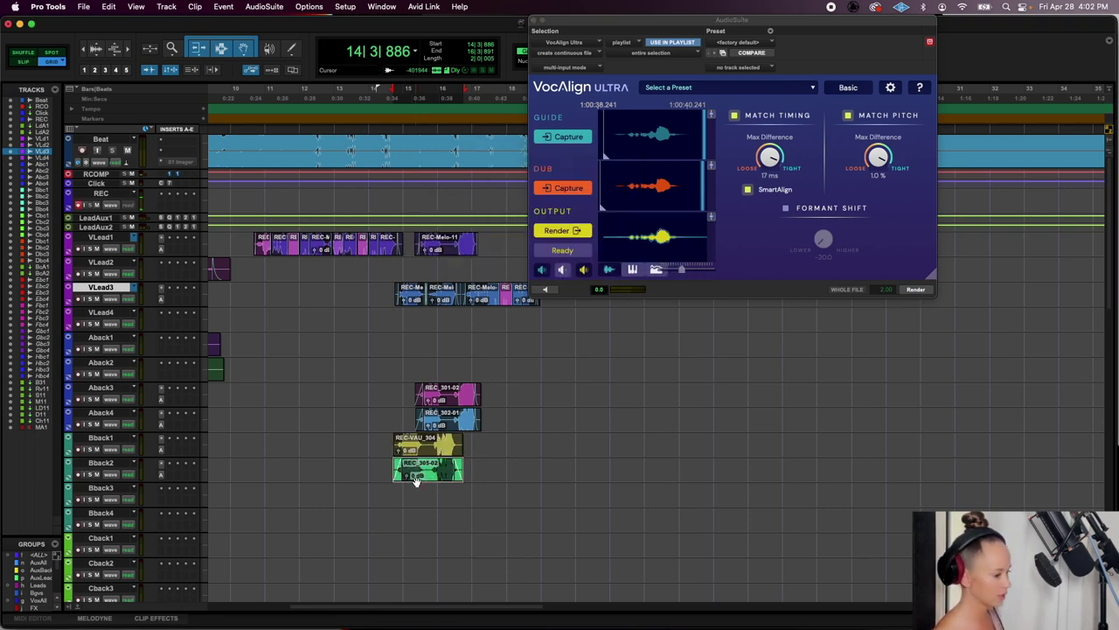
left_click(563, 188)
left_click(915, 289)
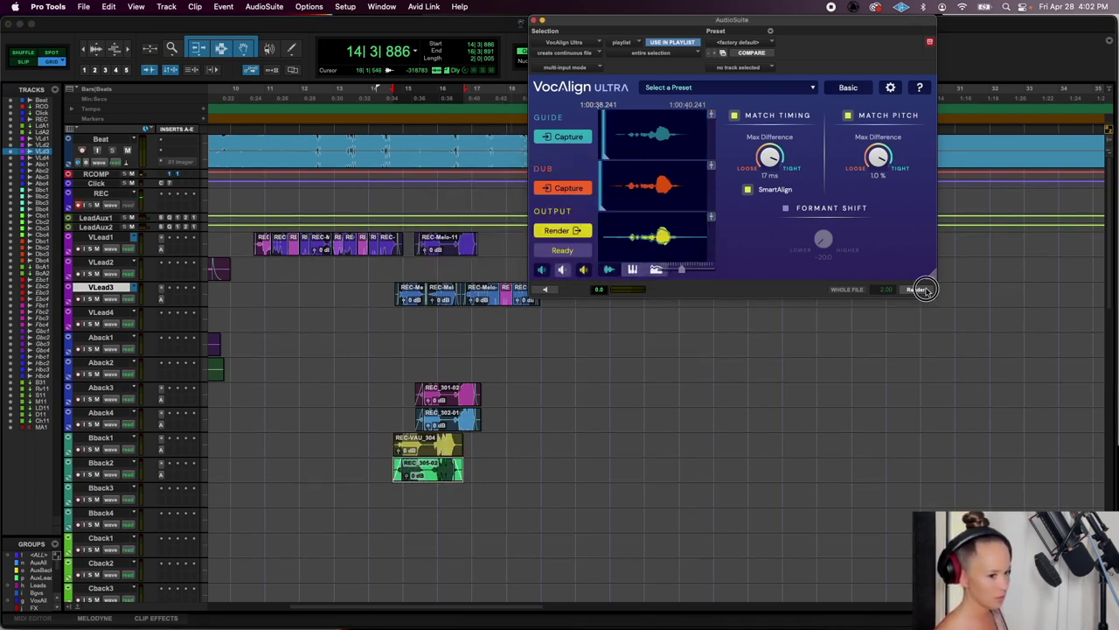
Capture the REC-Melo-11 clip on VLead1 as the new guide and render the Aback3 clip aligned to it
left_click(437, 250)
left_click(582, 138)
left_click(447, 391)
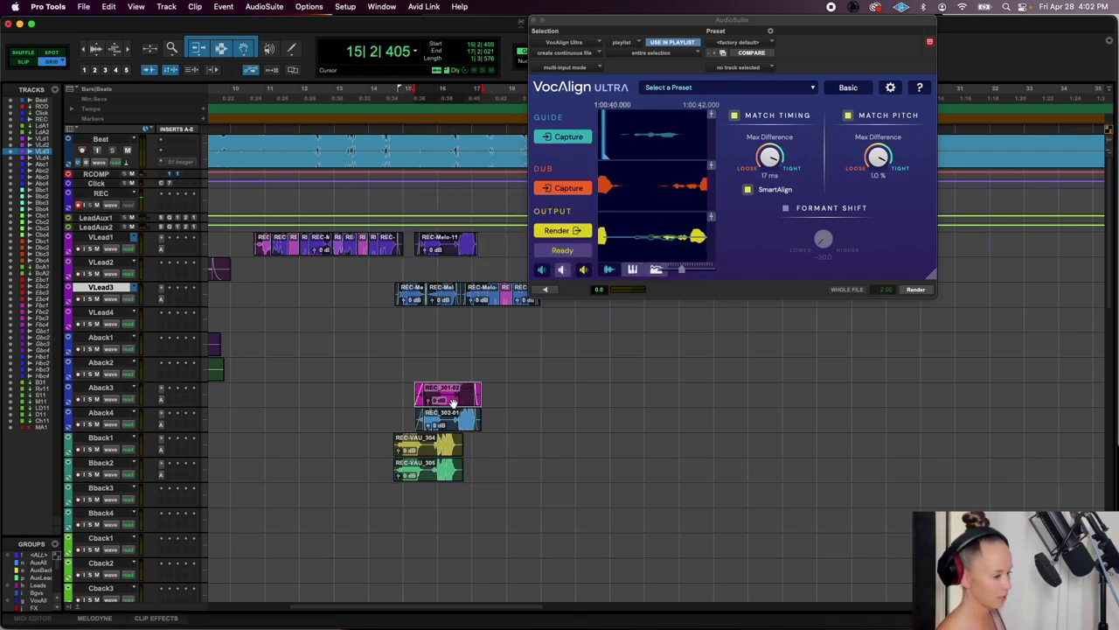
left_click(560, 189)
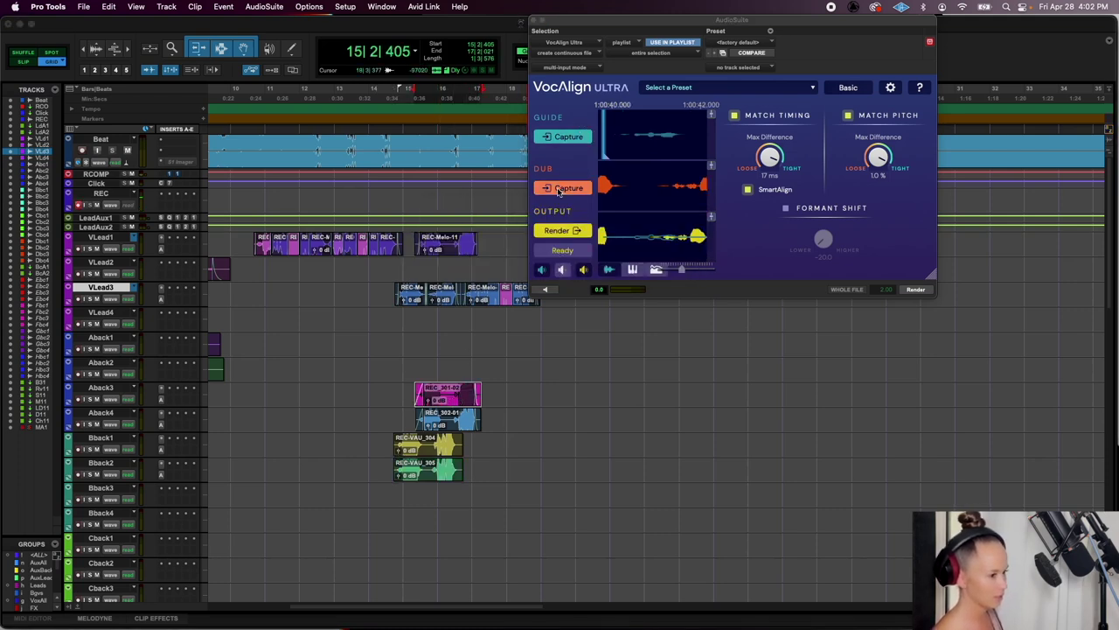
left_click(915, 289)
Capture the Aback4 clip as the dub against the REC-Melo-11 guide on VLead1 and render its alignment
left_click(465, 425)
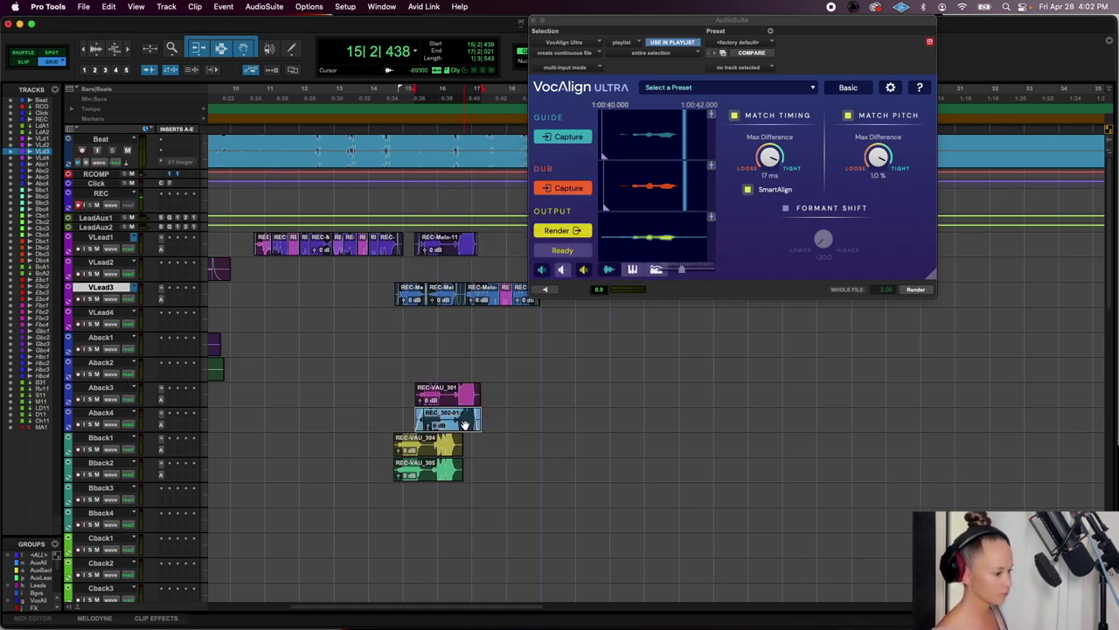
left_click(571, 138)
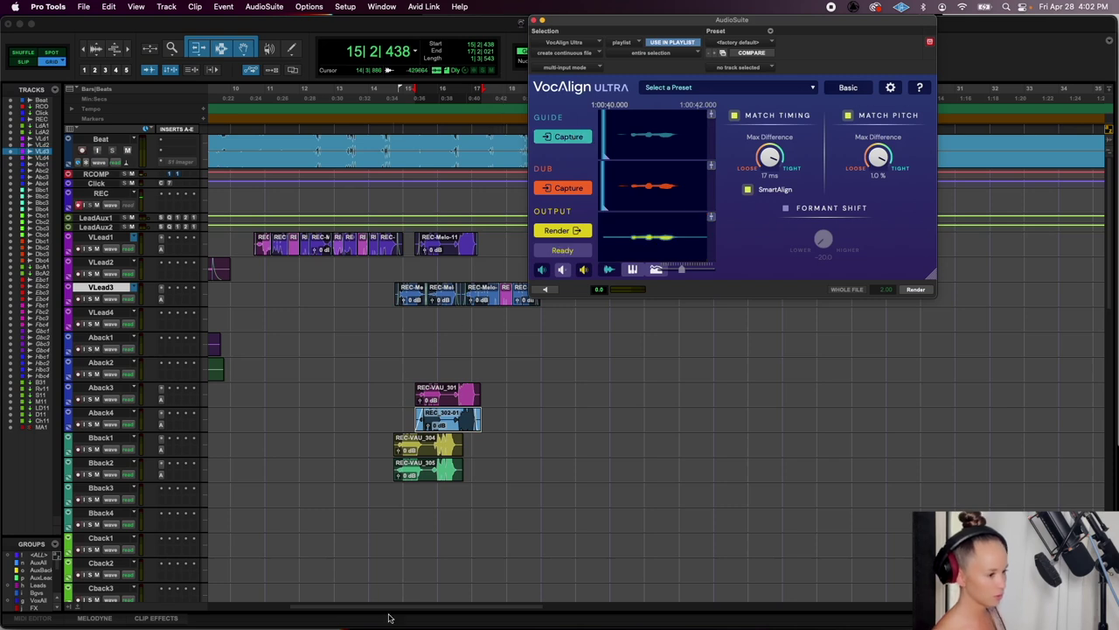
left_click(450, 246)
left_click(569, 137)
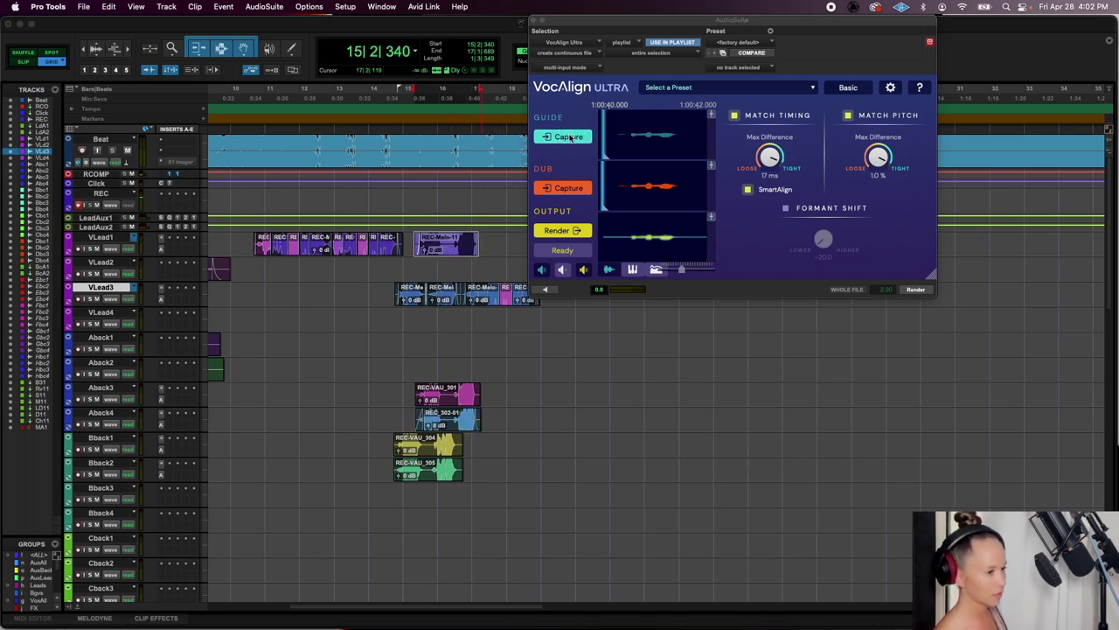
left_click(464, 422)
left_click(564, 188)
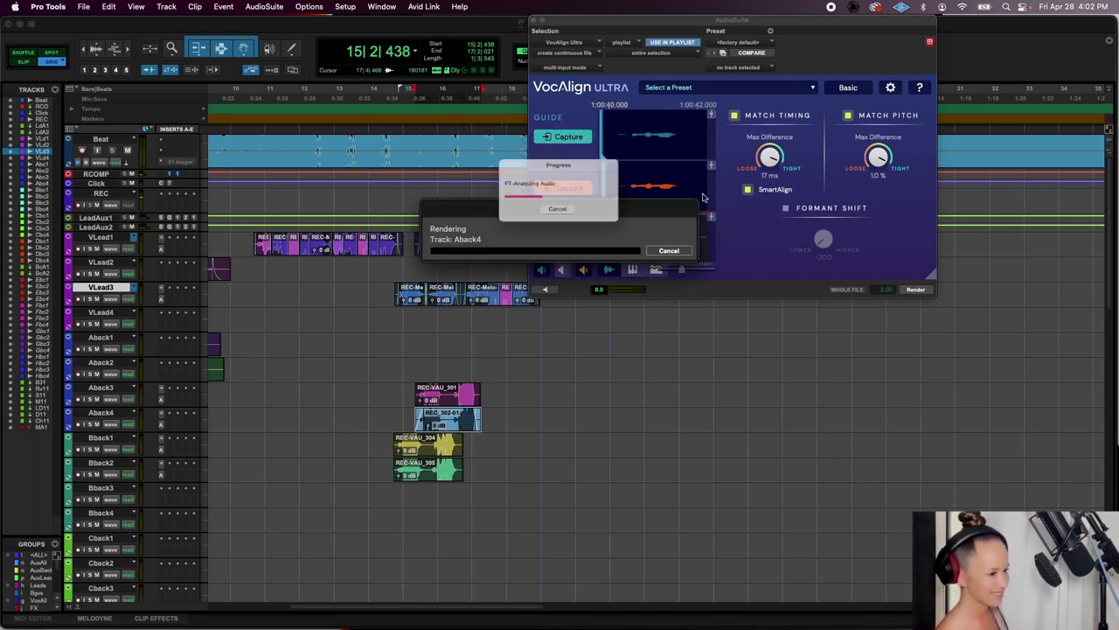
left_click(910, 290)
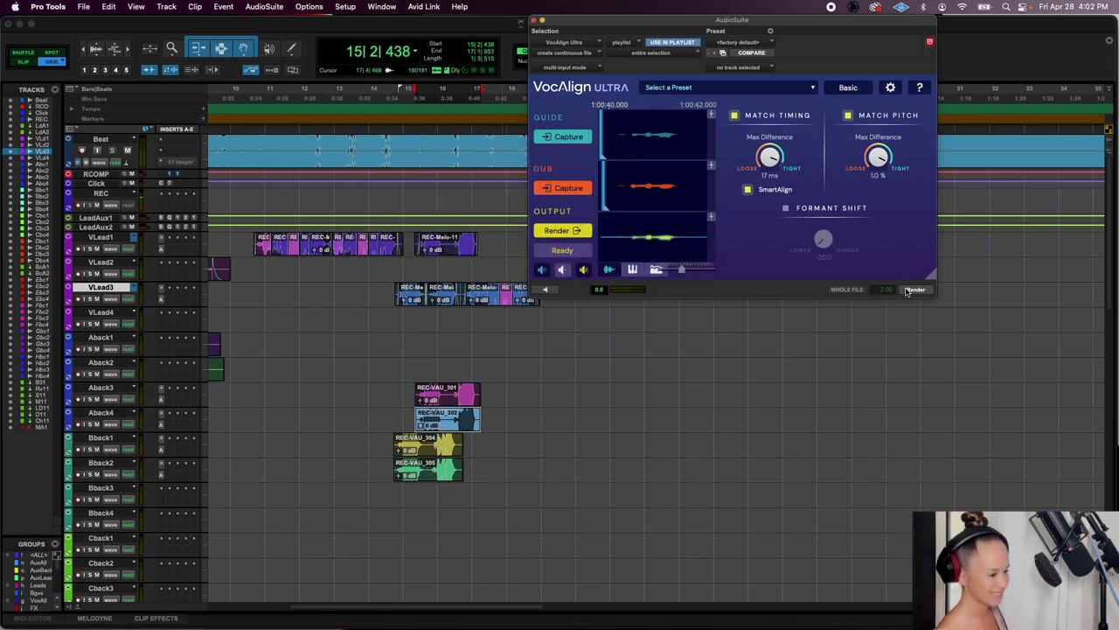
Play back the aligned vocals from bar 14 and close the VocAlign Ultra window
left_click(375, 258)
key("space")
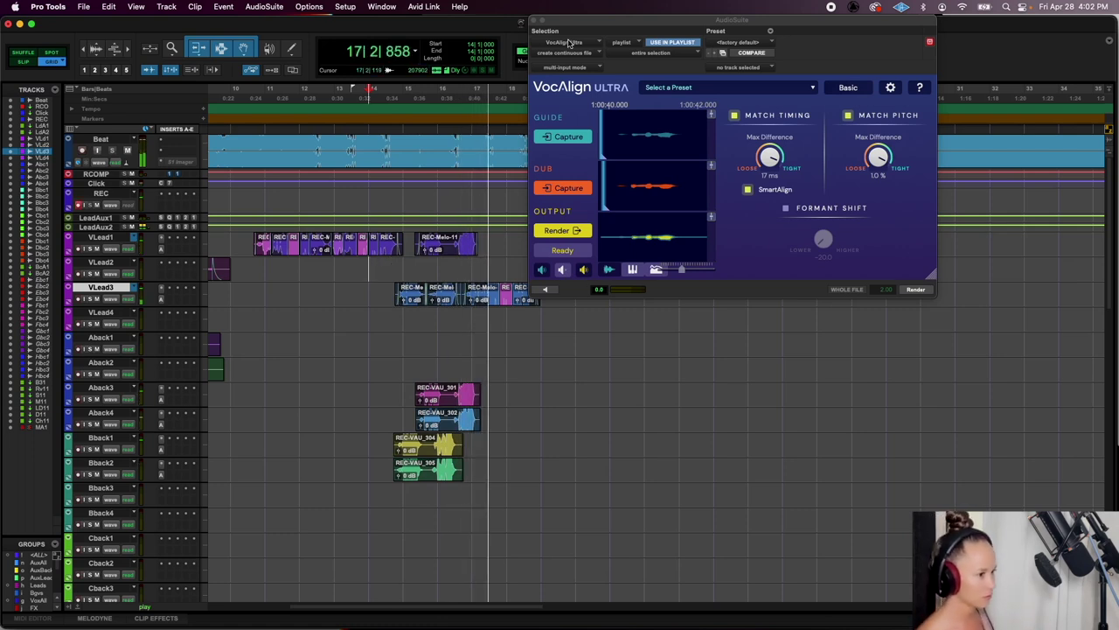
left_click(536, 21)
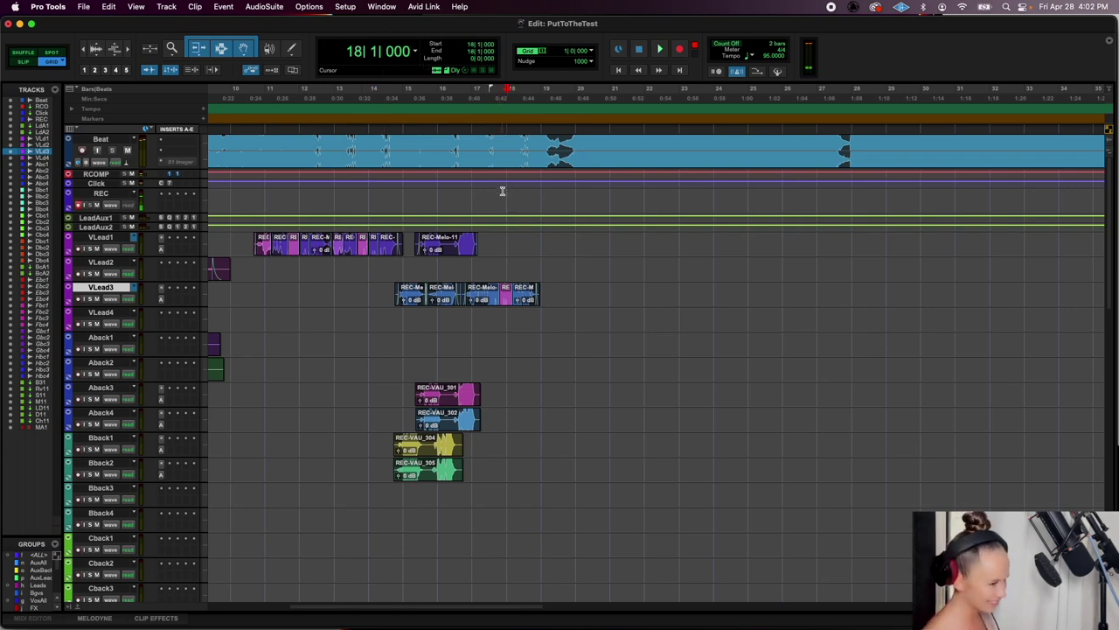
Split the REC_319 clip on VLead1 at 19|3|688 and delete the part before the split
key("r")
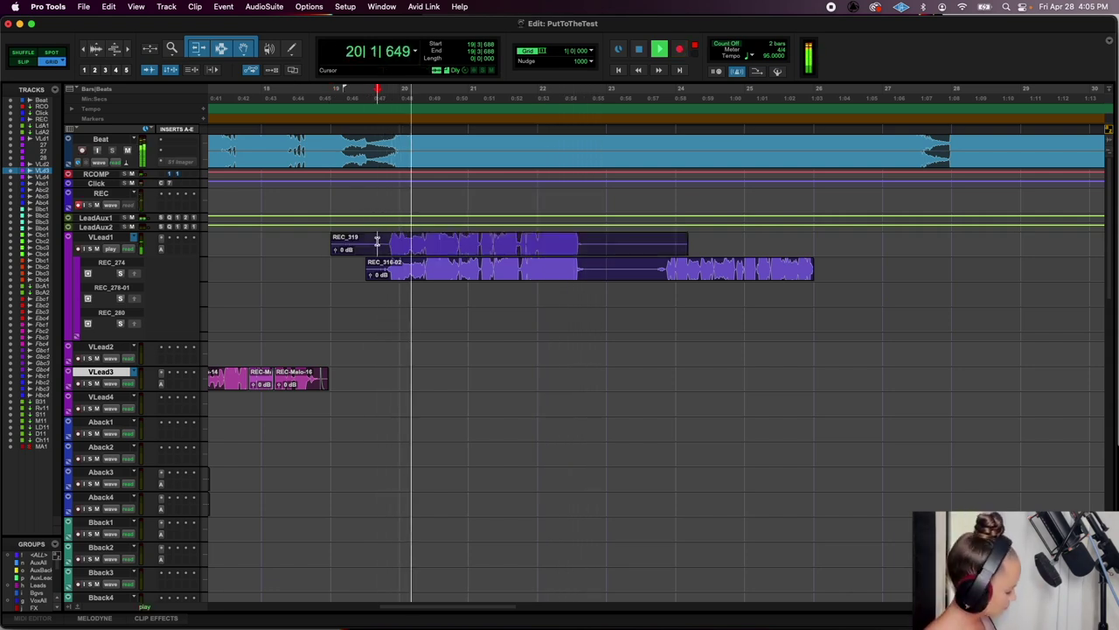
key("b")
left_click(362, 251)
key("Delete")
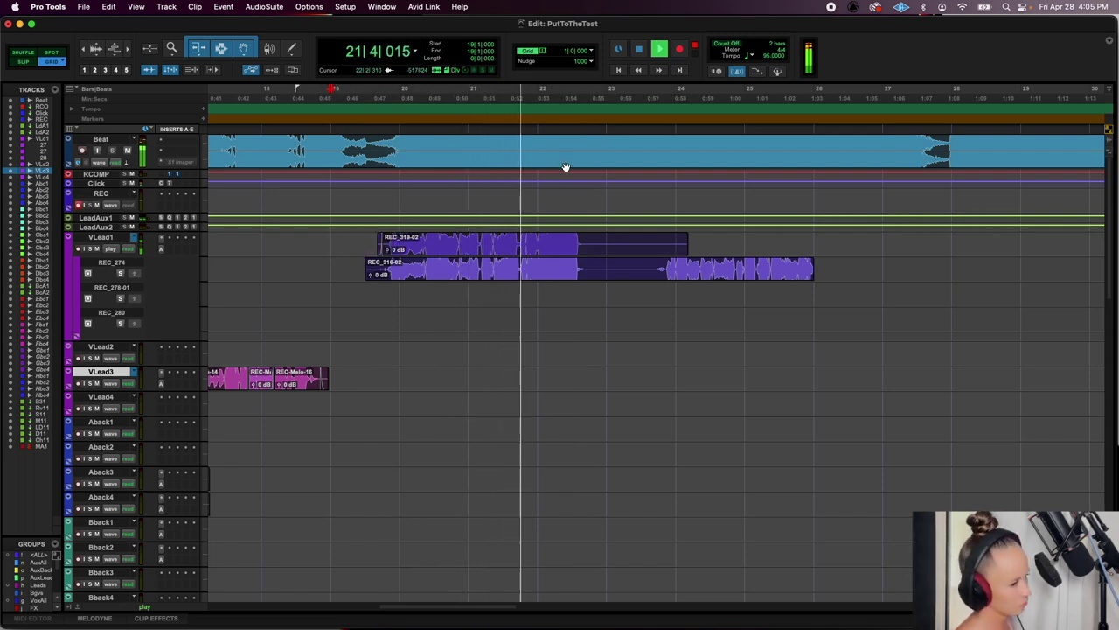
Stop playback and move the trimmed REC_319 clip from the main VLead1 playlist down to the REC_278-01 lane
left_click(584, 257)
key("space")
left_click_drag(584, 257, 584, 302)
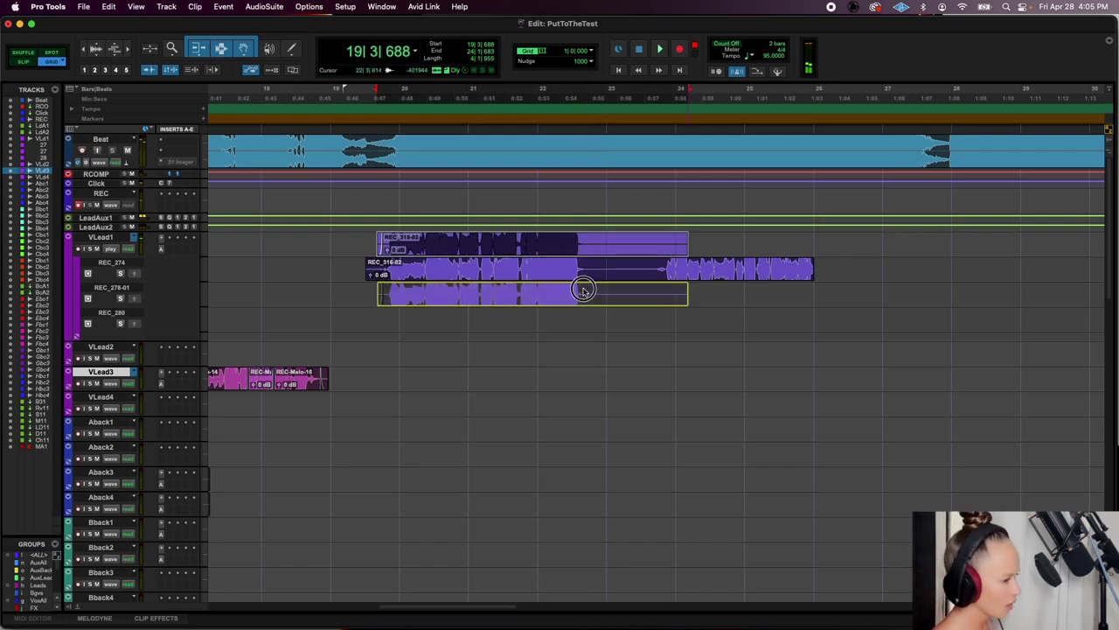
Record a new take from bar 19 to just past bar 26 and move it from the REC track to VLead1
left_click(332, 236)
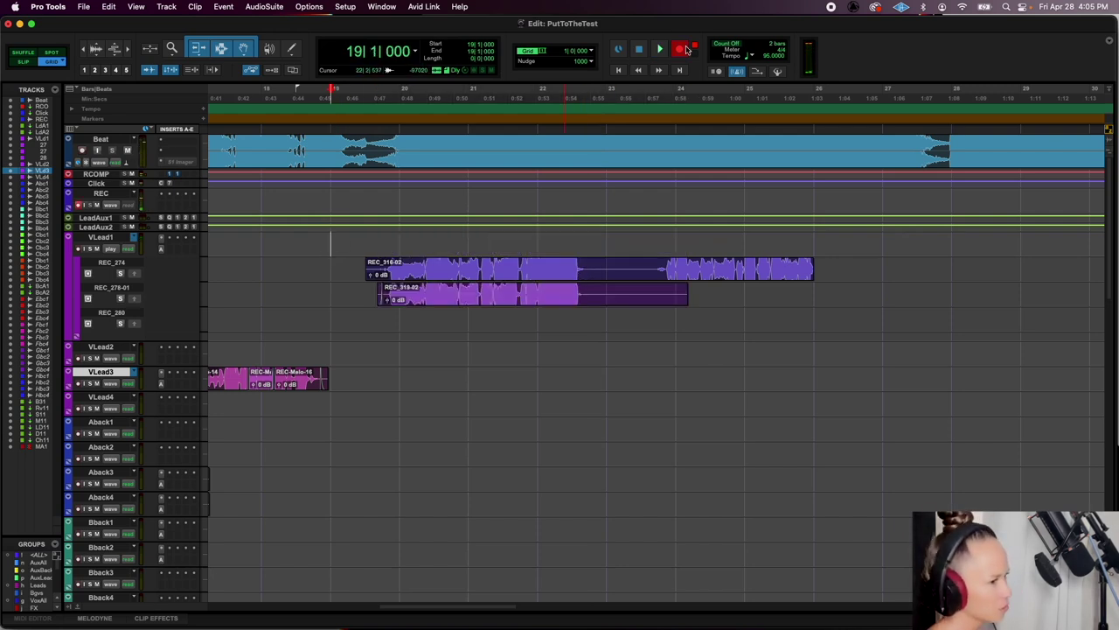
key("space")
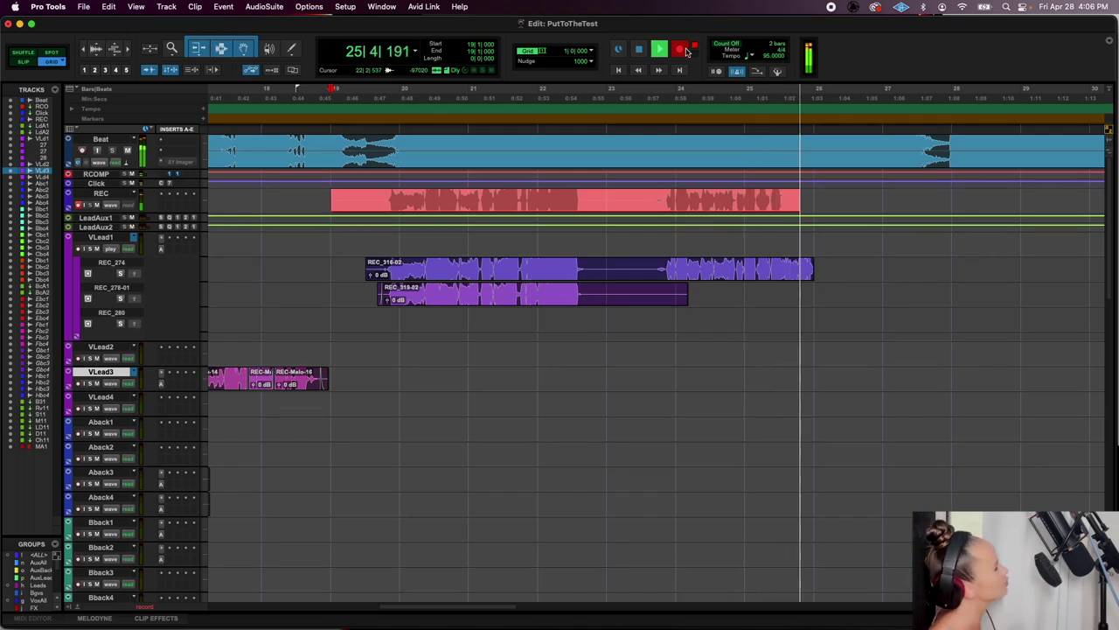
key("space")
left_click_drag(651, 237, 651, 239)
Play back the REC_322 take, split it at 19|3|493, fade in its start and delete the part before the split
left_click(372, 239)
key("space")
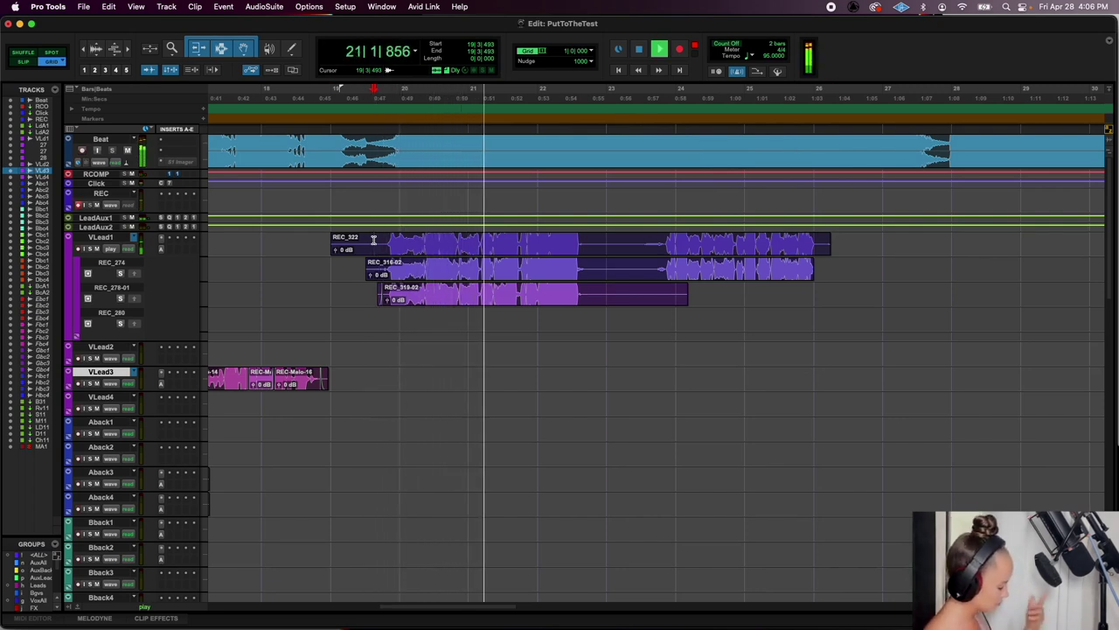
key("b")
left_click_drag(377, 237, 384, 237)
left_click(357, 254)
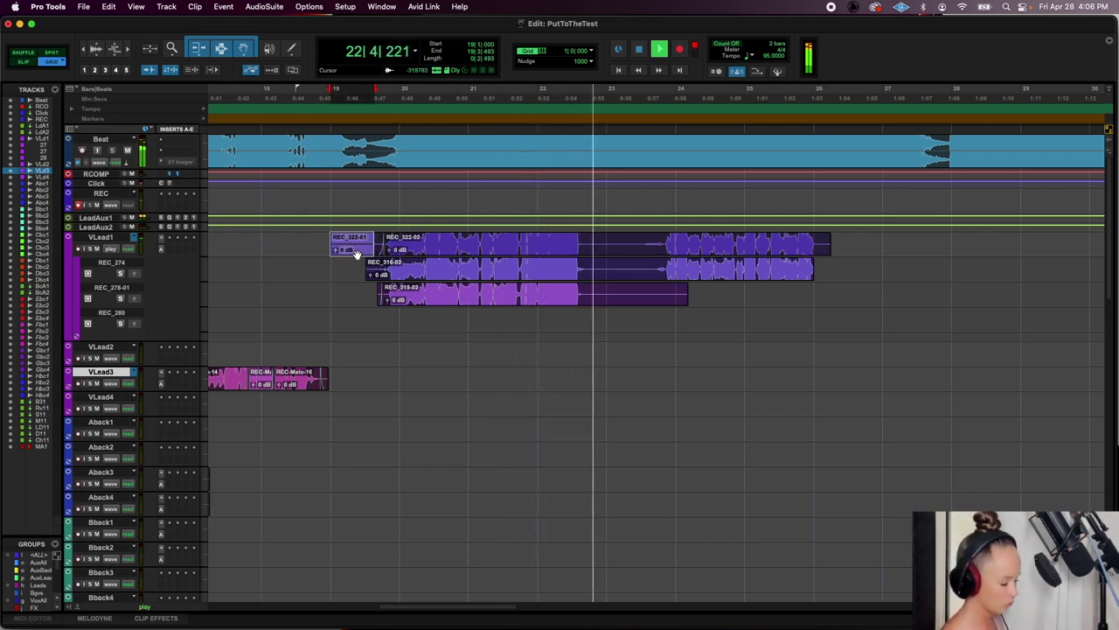
key("Delete")
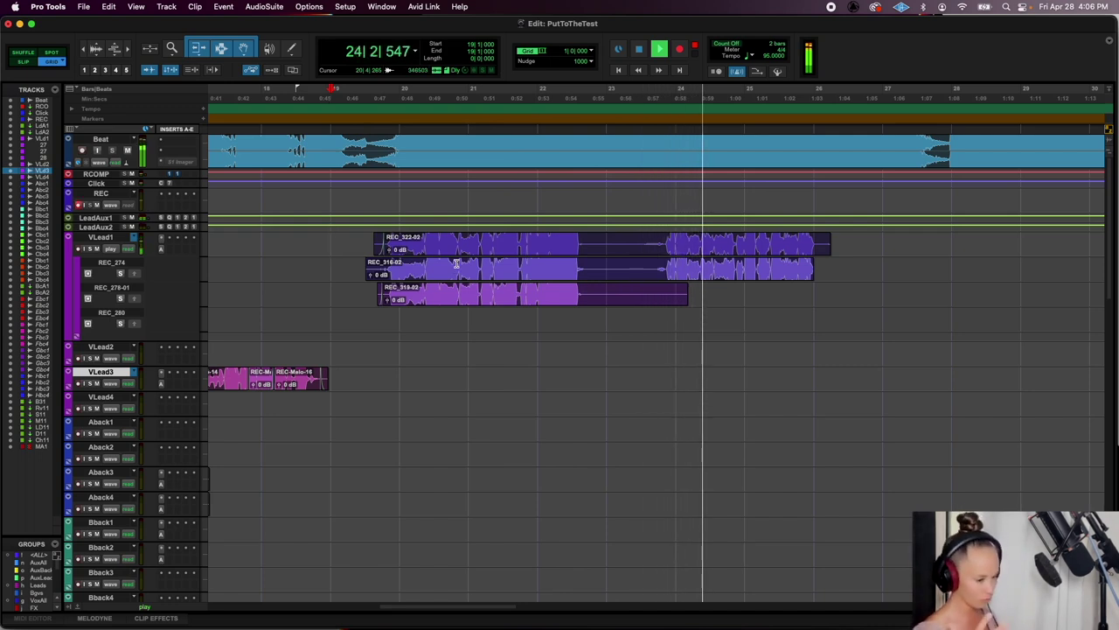
Split the REC_322 take at 23|2|588 and move its second part down to the REC_278-01 lane
left_click(634, 240)
key("super+e")
key("space")
left_click_drag(635, 238, 647, 289)
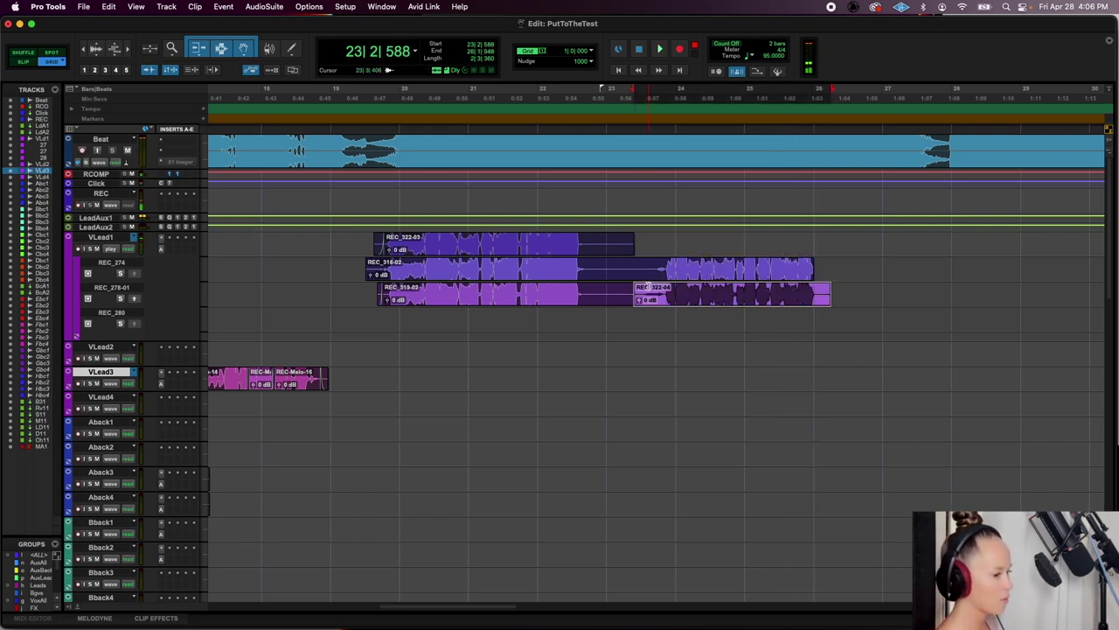
Record a new take from bar 23 to about bar 27, split it at 23|3|049 and move its second part to VLead1
left_click(608, 197)
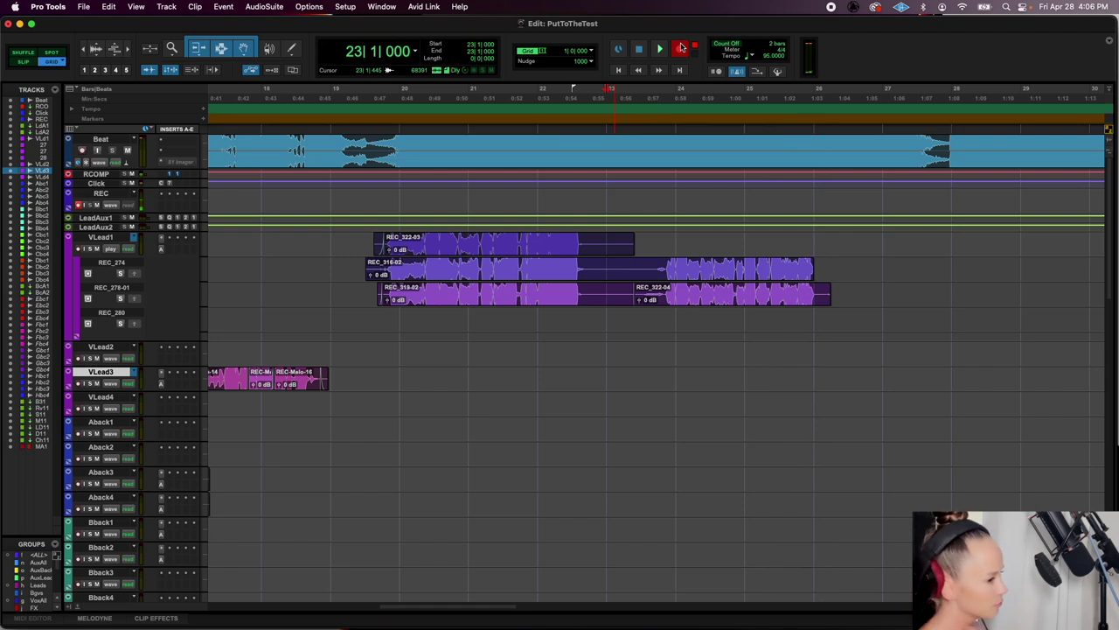
key("space")
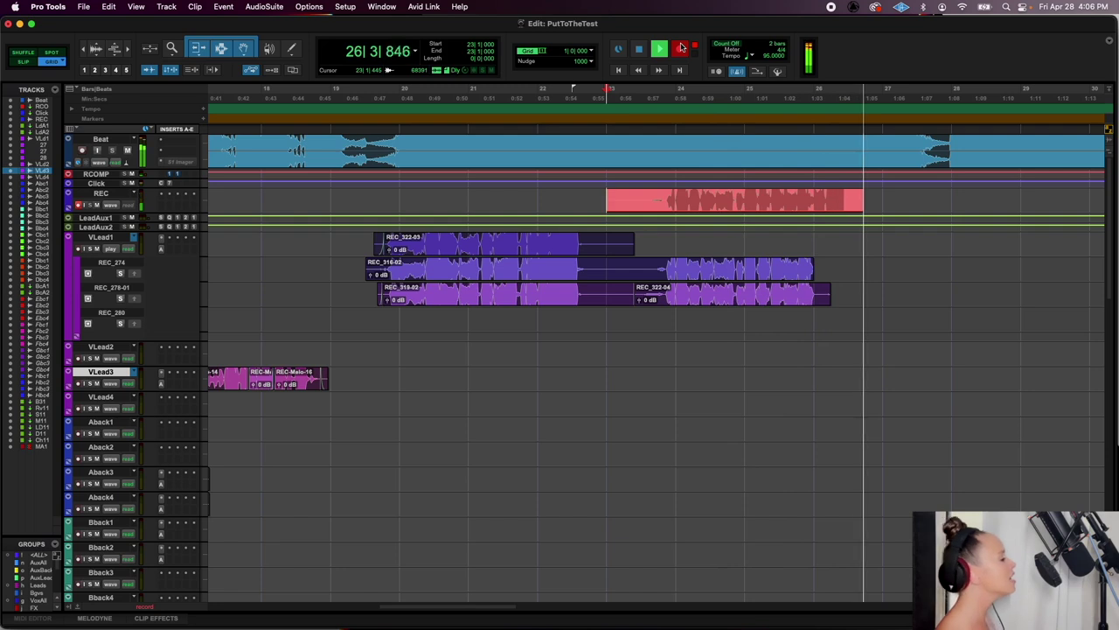
key("space")
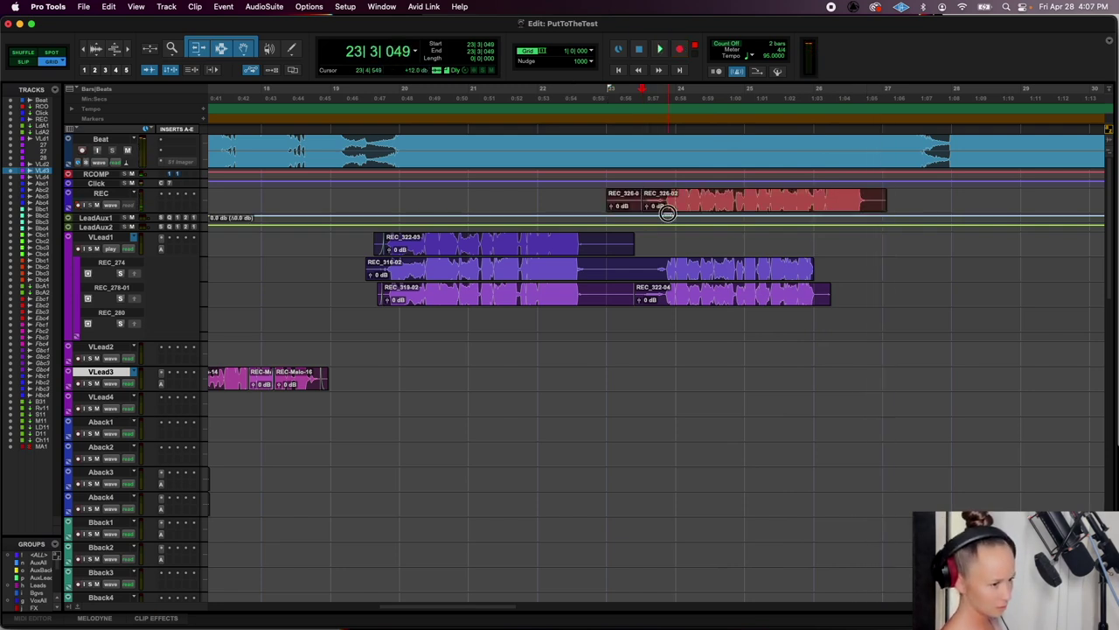
left_click_drag(667, 212, 669, 243)
key("space")
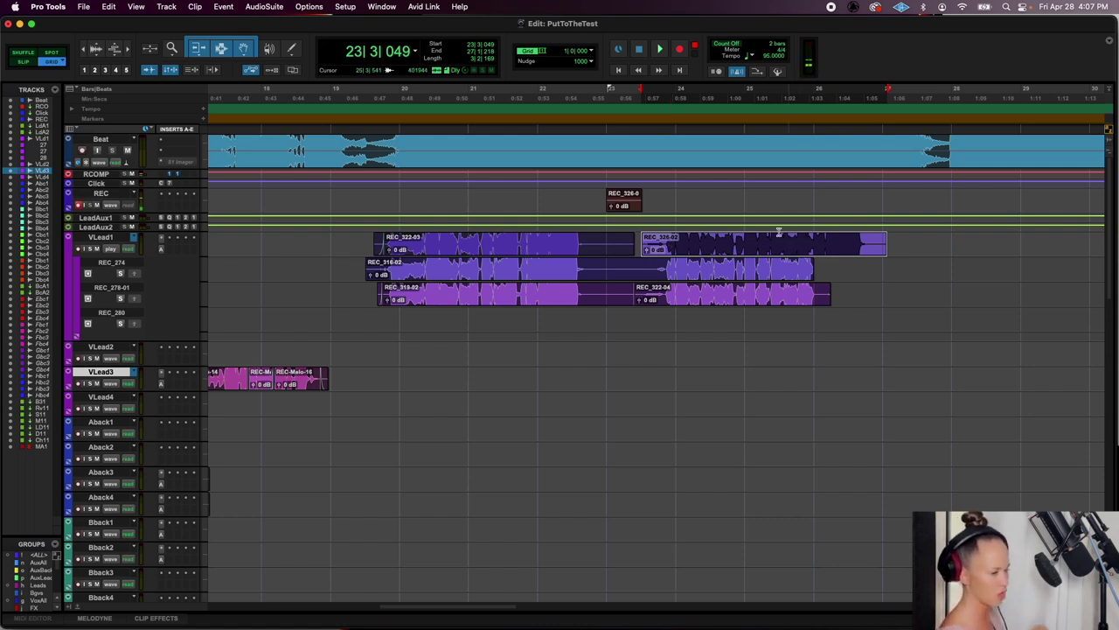
Delete the take's leftover start on REC, fade the adjacent VLead1 clip edges in bar 23, and trim and fade the last clip's end
left_click(620, 209)
left_click_drag(644, 237, 584, 237)
left_click_drag(890, 241, 871, 238)
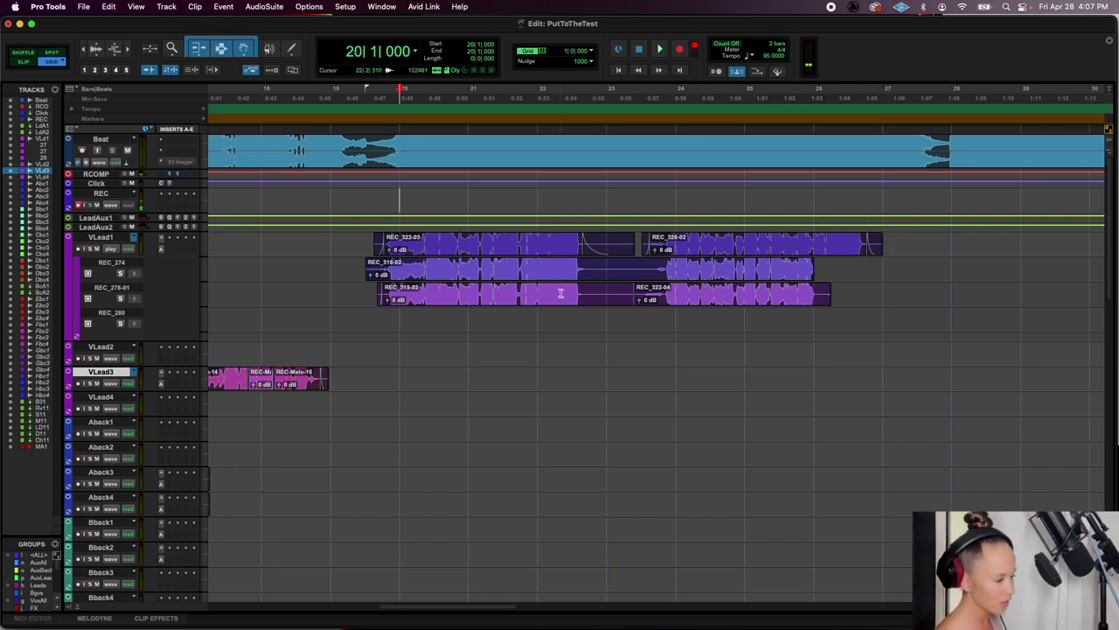
Move the parts of the two alternate takes before bar 23 from the VLead1 playlist lanes to Aback3 and Aback4
left_click_drag(605, 298, 365, 270)
left_click_drag(576, 276, 572, 487)
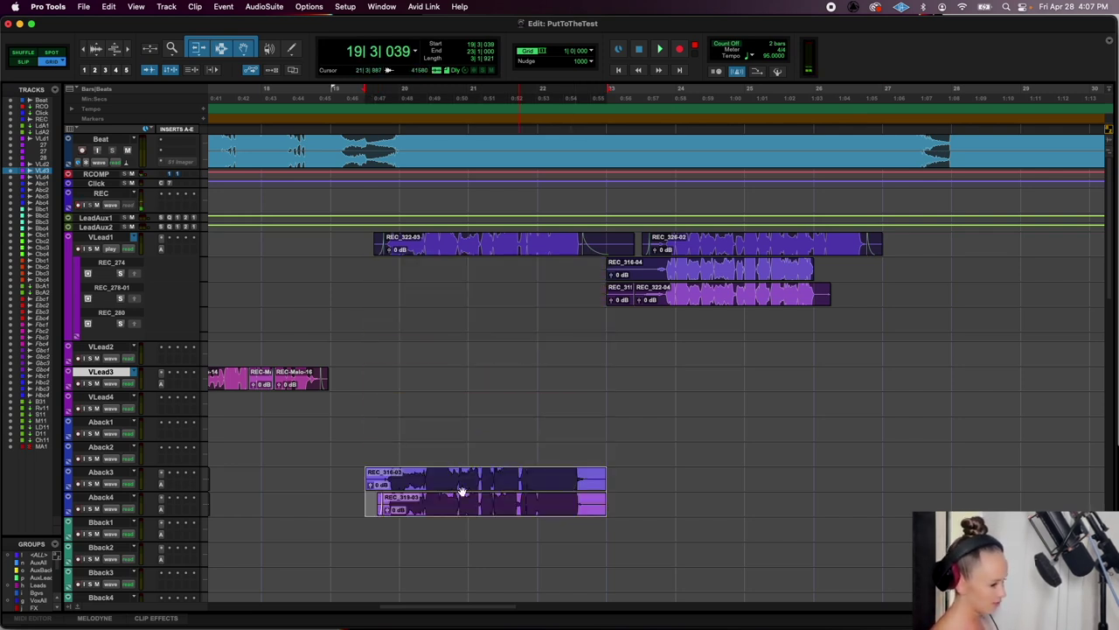
Record a new take from bar 23 to about bar 27 and move its sung part from REC to Aback3
left_click(625, 205)
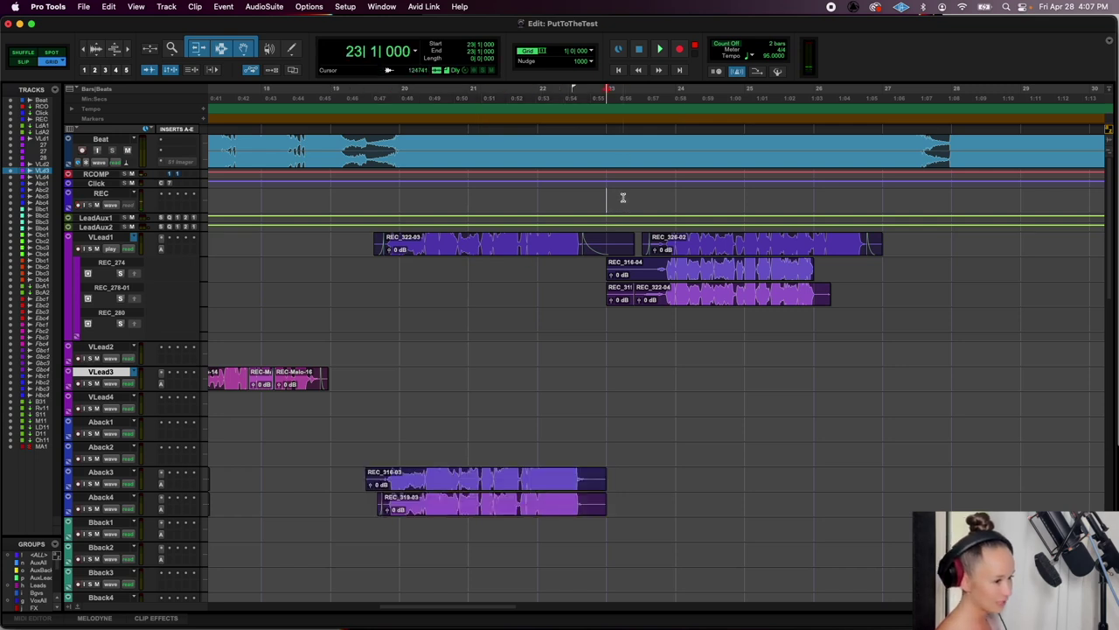
key("space")
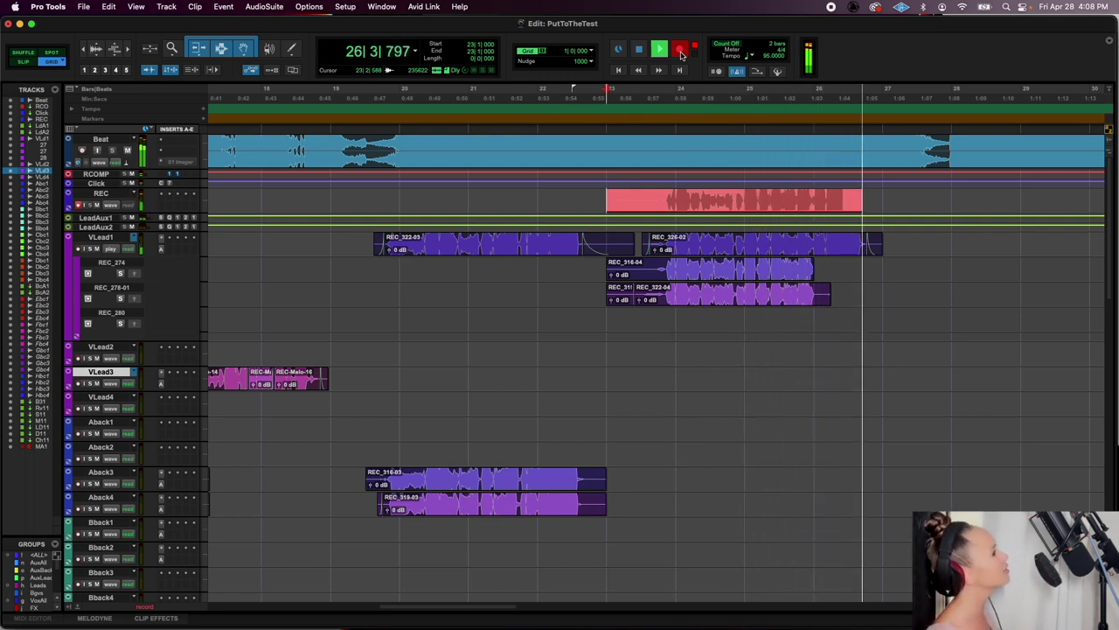
key("space")
left_click_drag(651, 205, 655, 481)
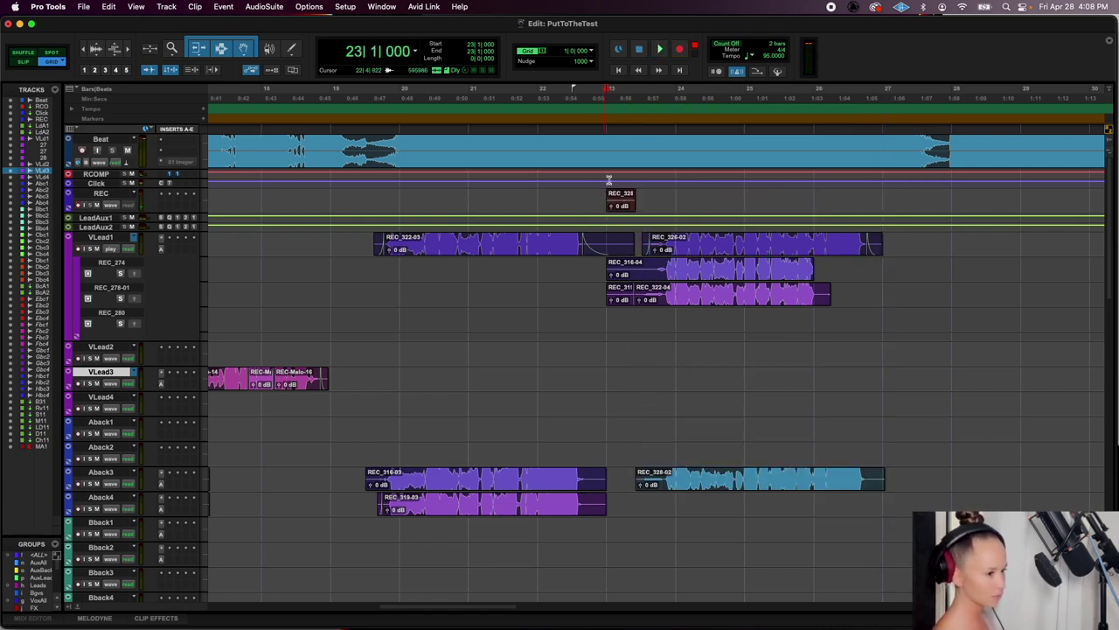
Record another take from bar 23 to just past bar 27 and move its sung part from REC to Aback4
key("space")
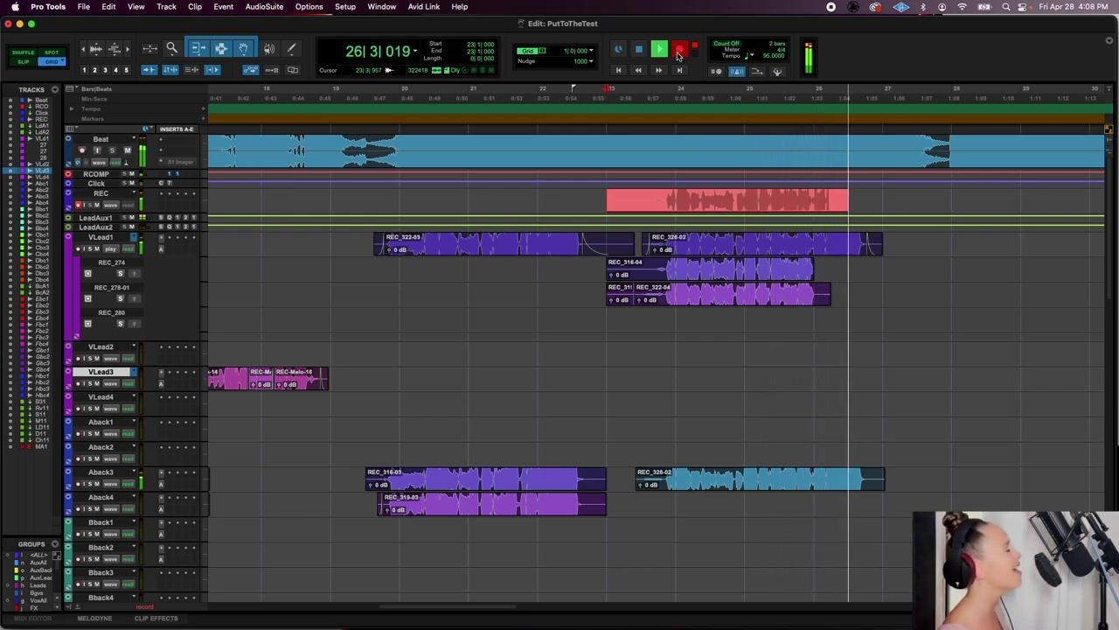
left_click(679, 56)
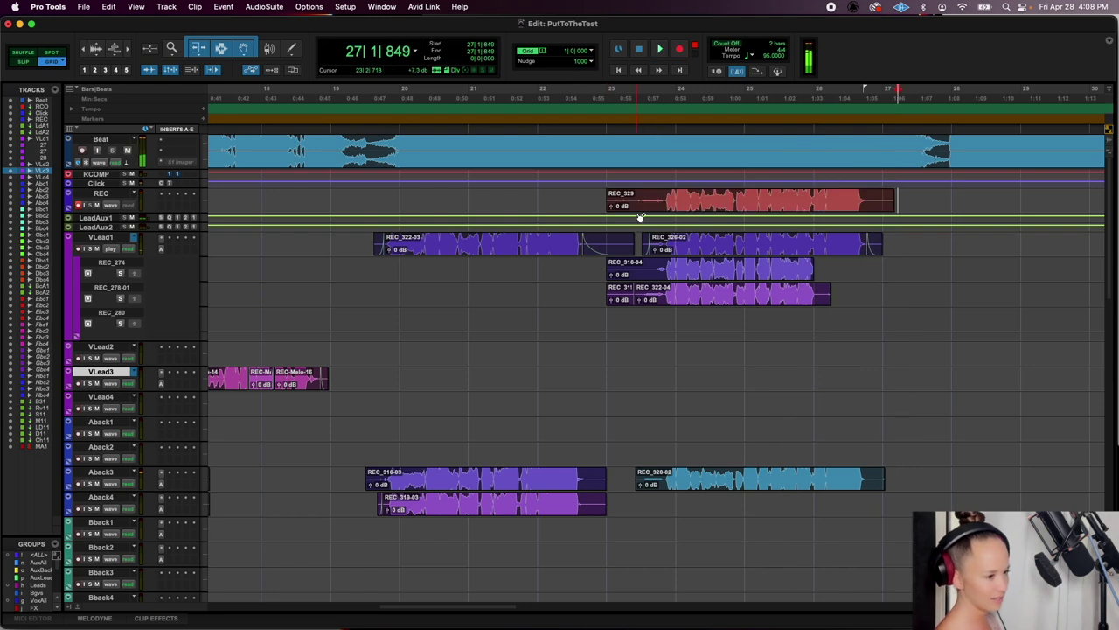
left_click(676, 210)
left_click_drag(676, 211, 645, 484)
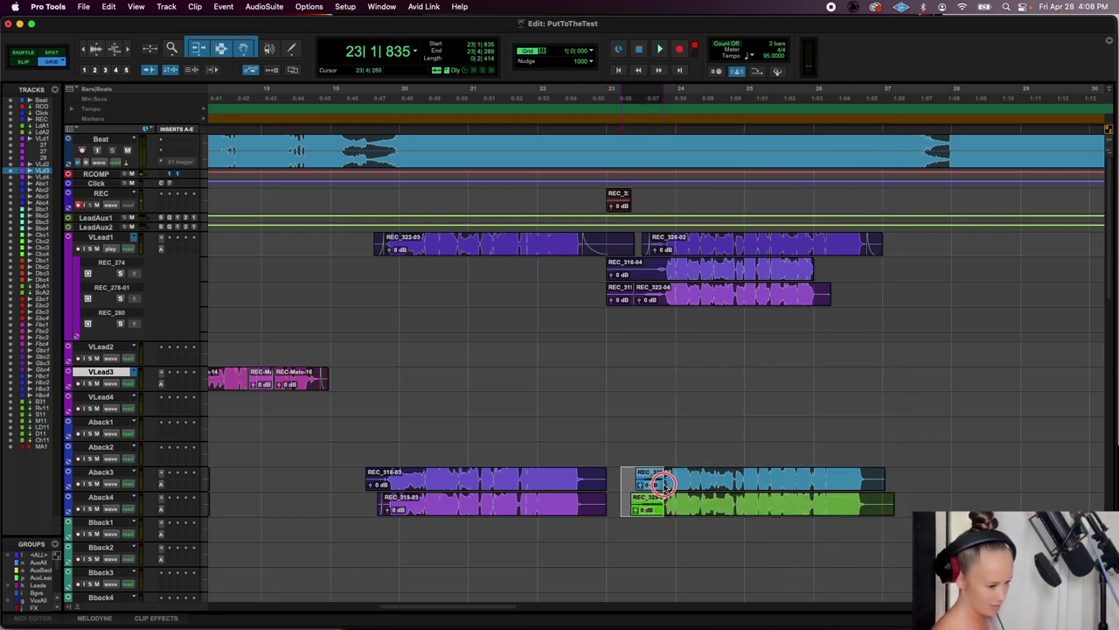
Fade in the new Aback3 and Aback4 takes in bar 23, trim their ends to 26|4|670 and fade them out
key("super+f")
key("Return")
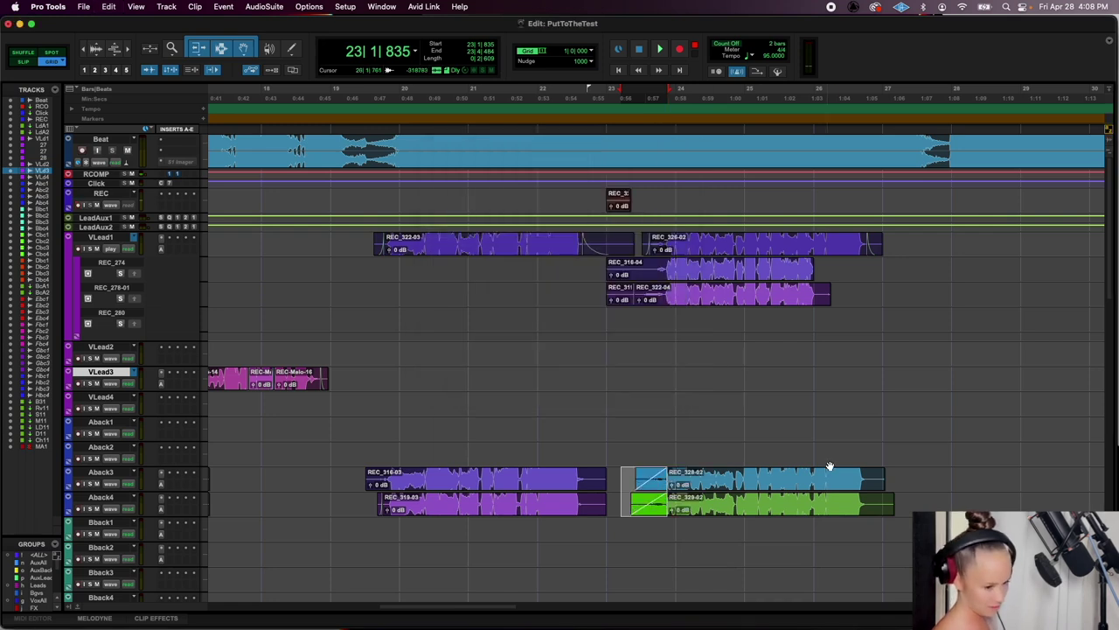
left_click(906, 489)
left_click_drag(905, 498, 877, 479)
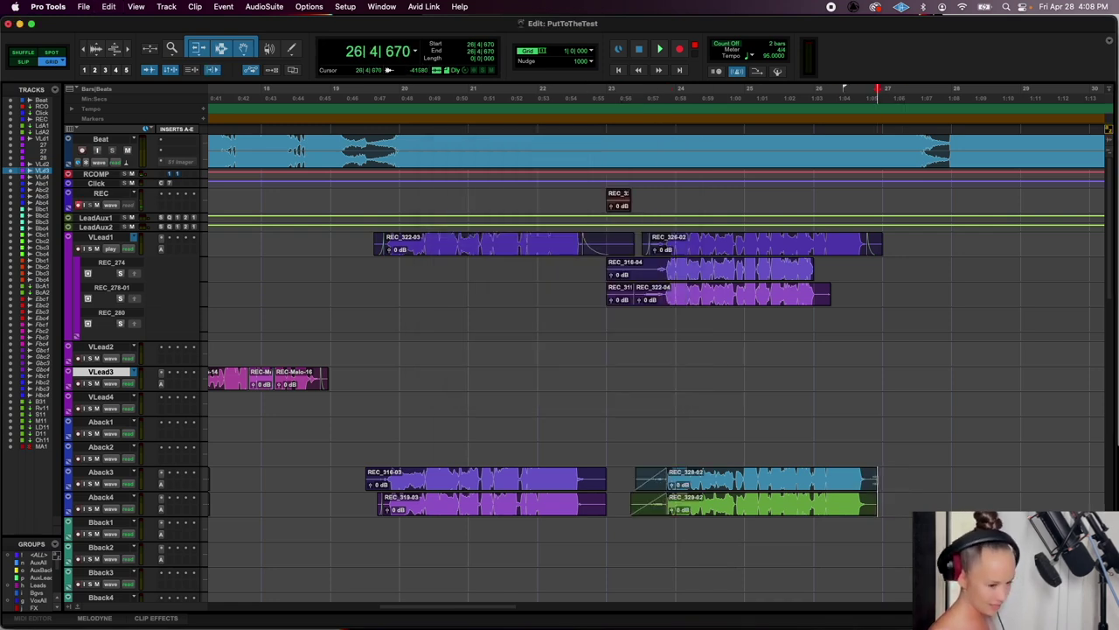
key("super+f")
key("Return")
Fade out the ends of the earlier Aback3 and Aback4 clips before bar 23, and trim and fade in the Aback3 clip's start
left_click_drag(613, 476, 589, 495)
key("super+f")
key("Return")
left_click_drag(367, 477, 381, 477)
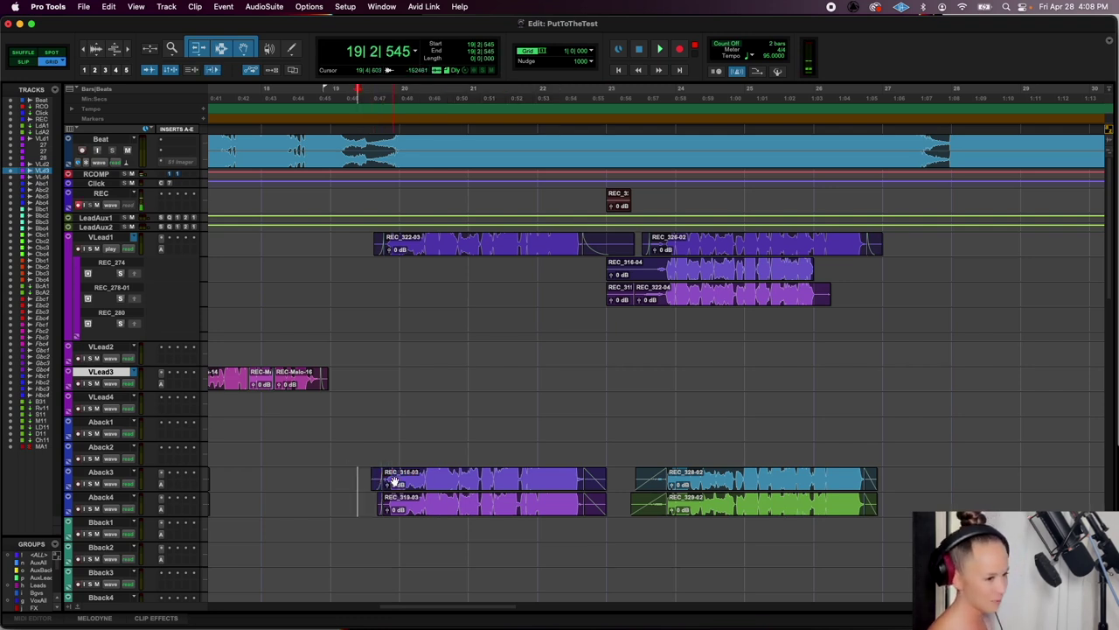
Open VocAlign Ultra in AudioSuite and capture the two VLead1 clips from bar 19 to bar 27 as the guide
left_click(508, 259)
left_click(741, 254, "shift")
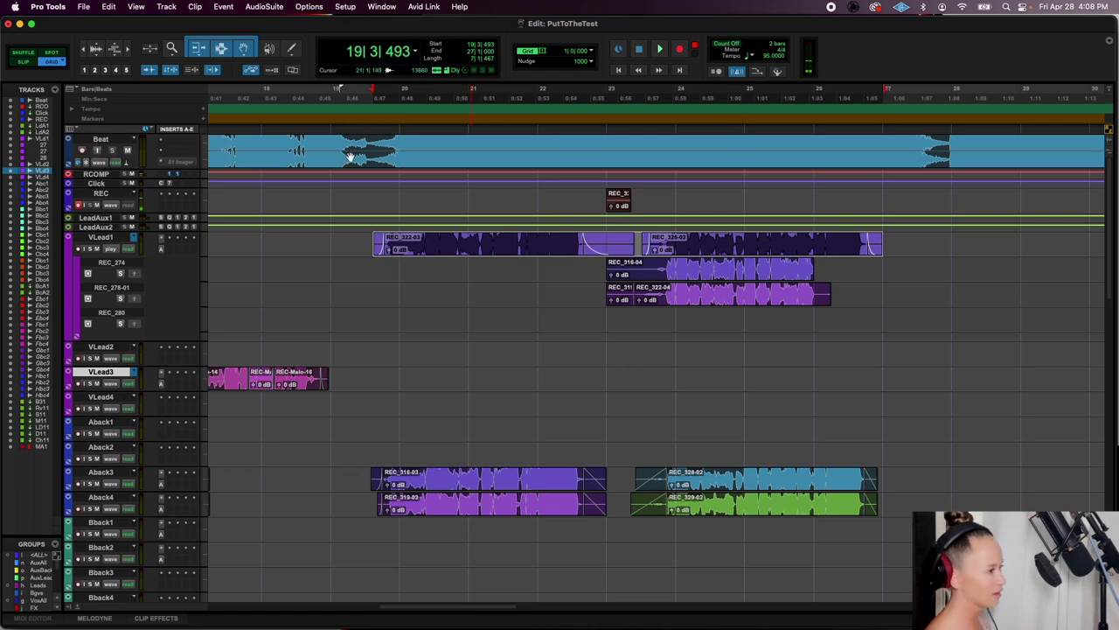
left_click(264, 6)
mouse_move(300, 141)
left_click(346, 244)
left_click(547, 140)
Capture both Aback3 clips as the dub in VocAlign Ultra and render them aligned to the lead
left_click(523, 479)
left_click(722, 487, "shift")
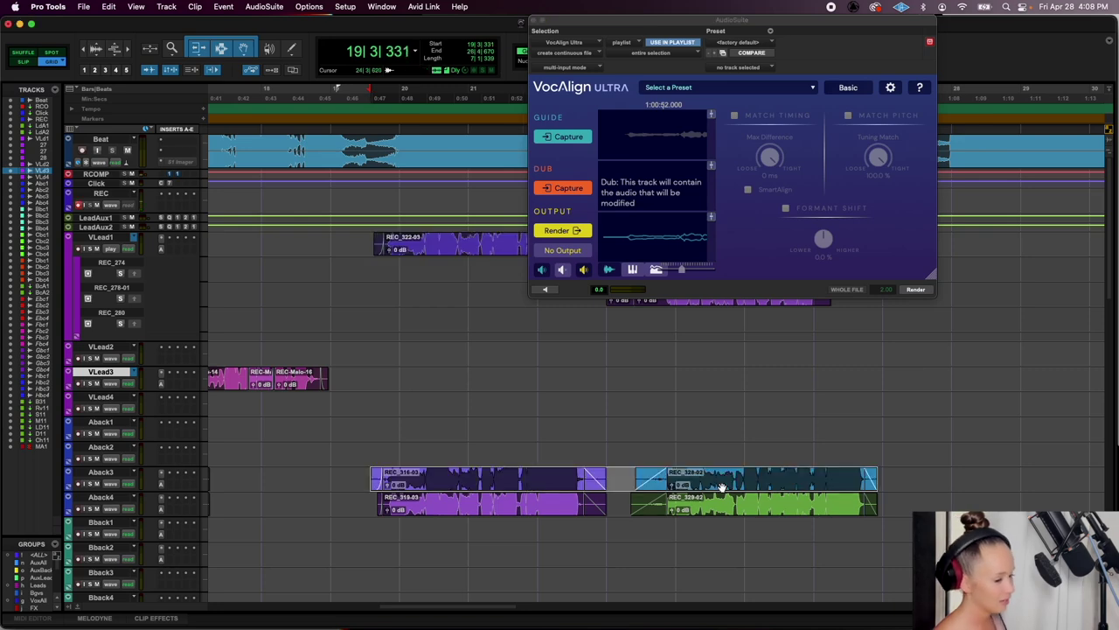
left_click(588, 191)
left_click(915, 289)
Capture both Aback4 clips as the dub in VocAlign Ultra and render them aligned to the lead
left_click(761, 507)
left_click(497, 509, "shift")
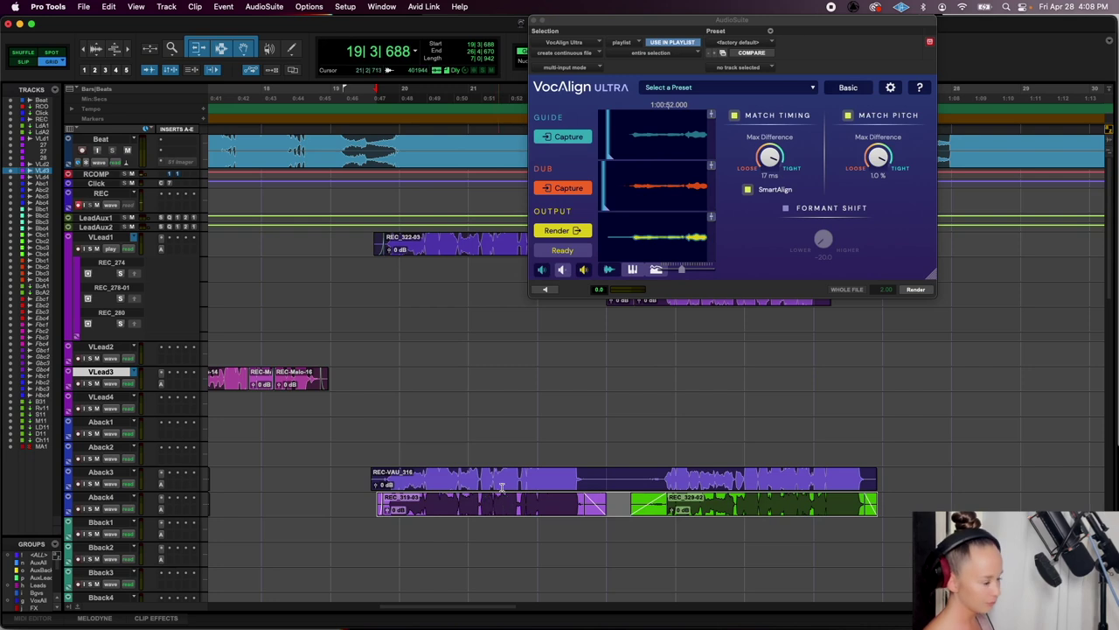
left_click(586, 192)
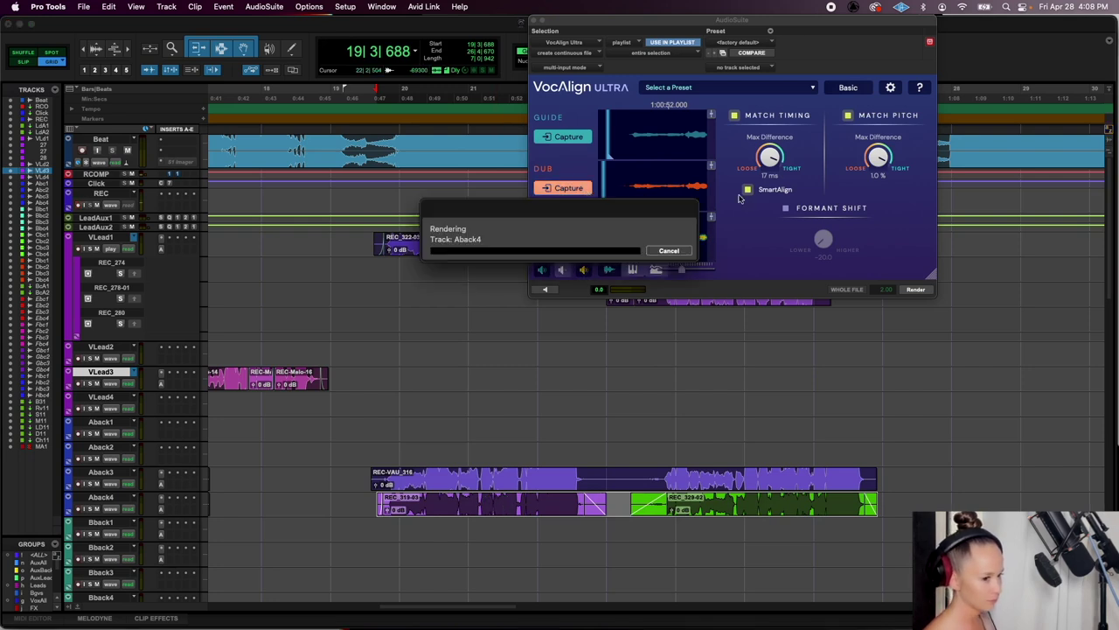
left_click(915, 289)
Play back the aligned Aback3 and Aback4 vocals from bar 19 and close the VocAlign Ultra window
key("space")
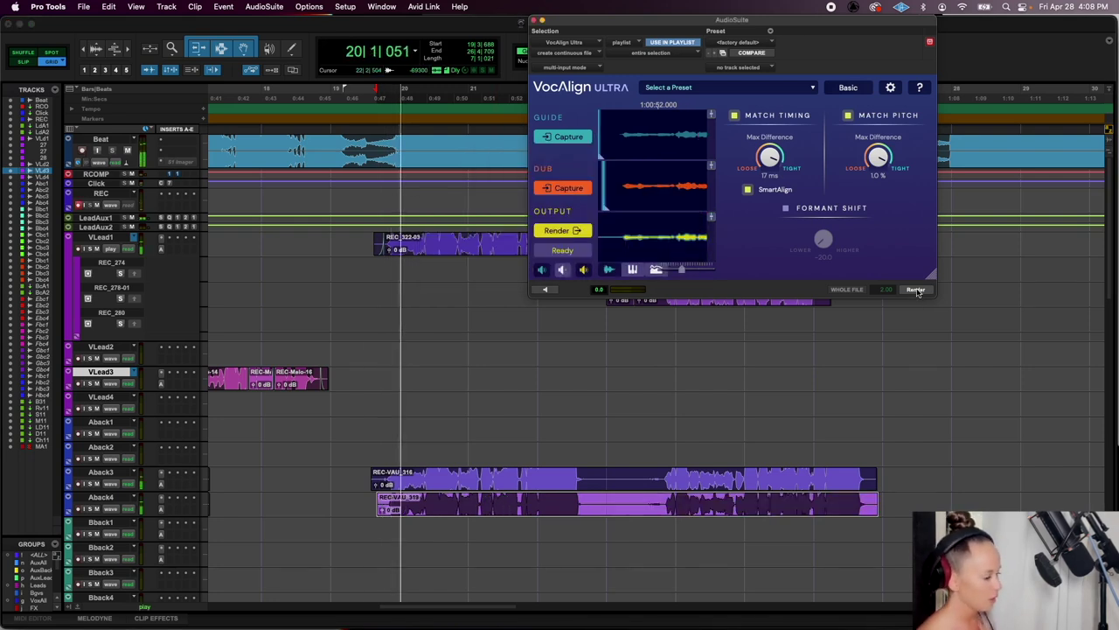
key("space")
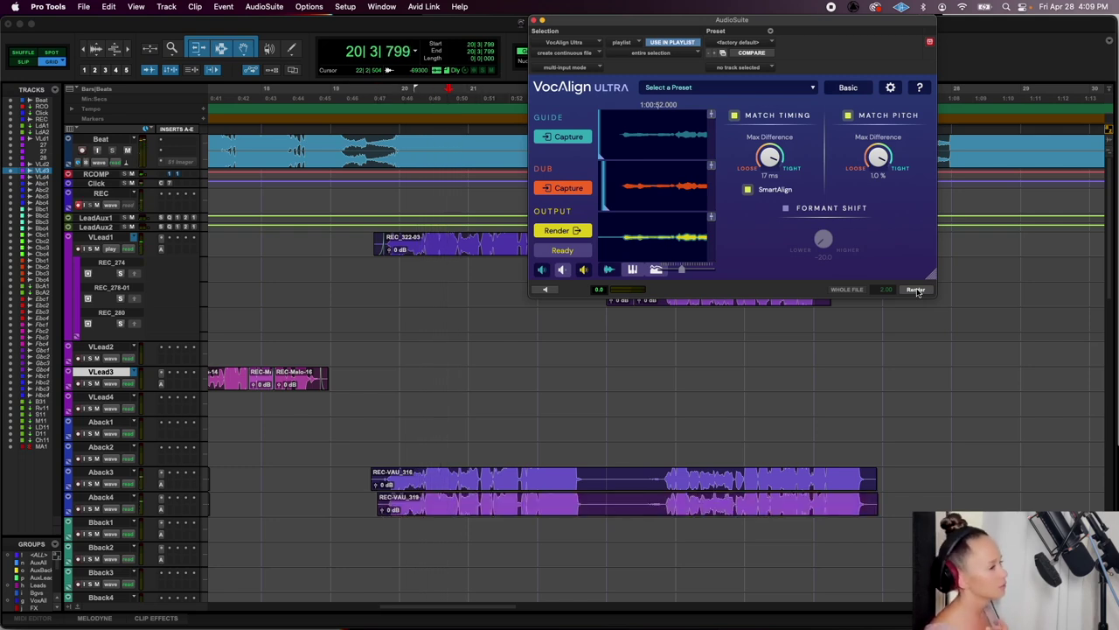
key("space")
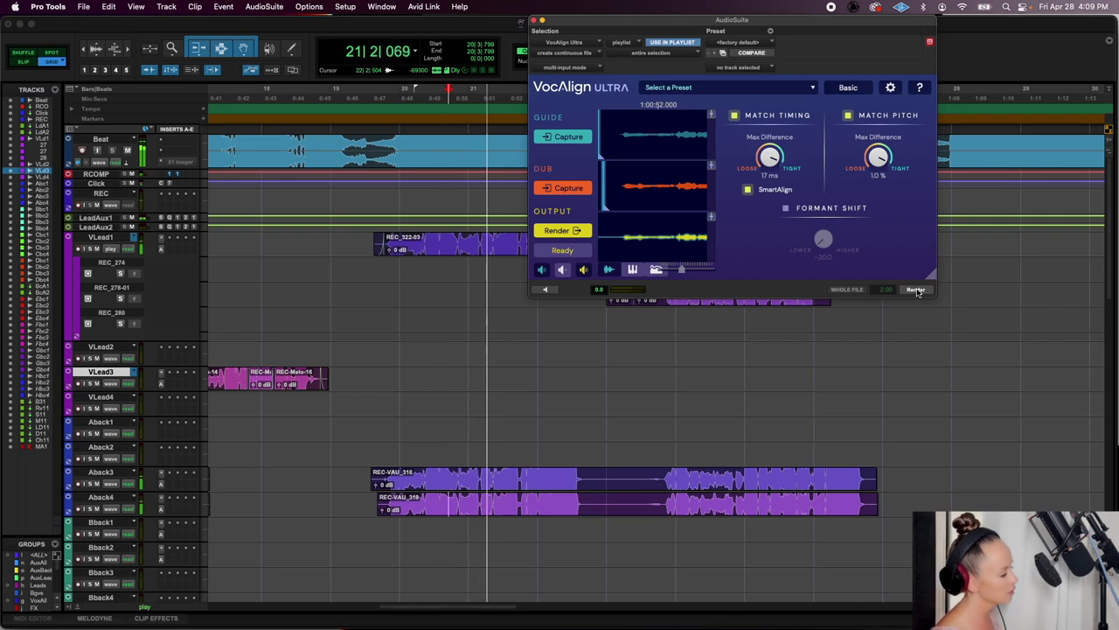
left_click(371, 453)
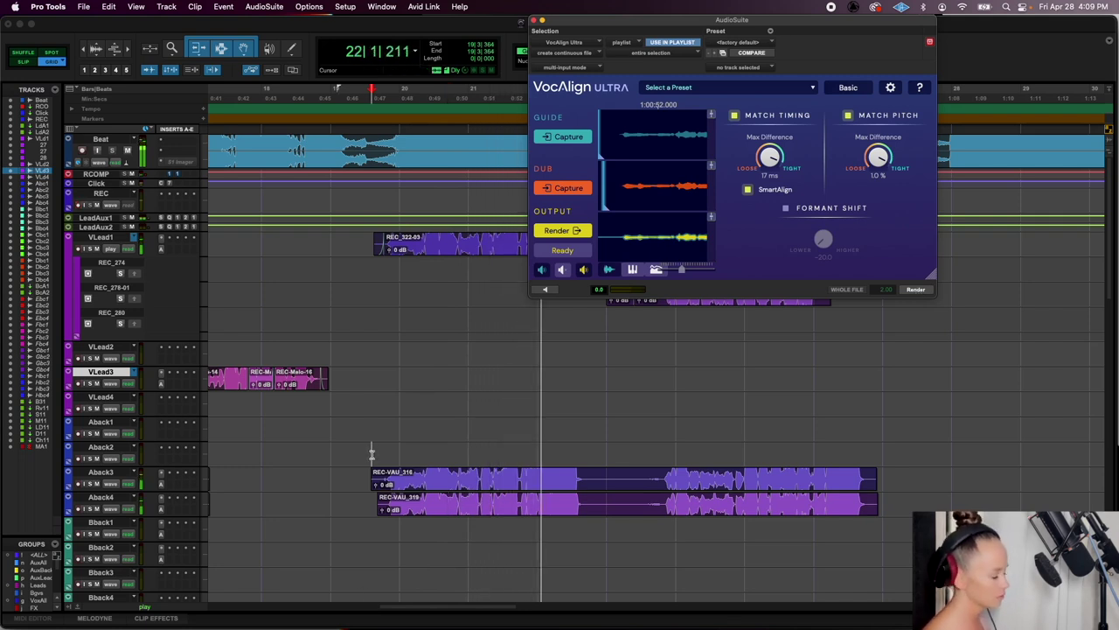
left_click(533, 20)
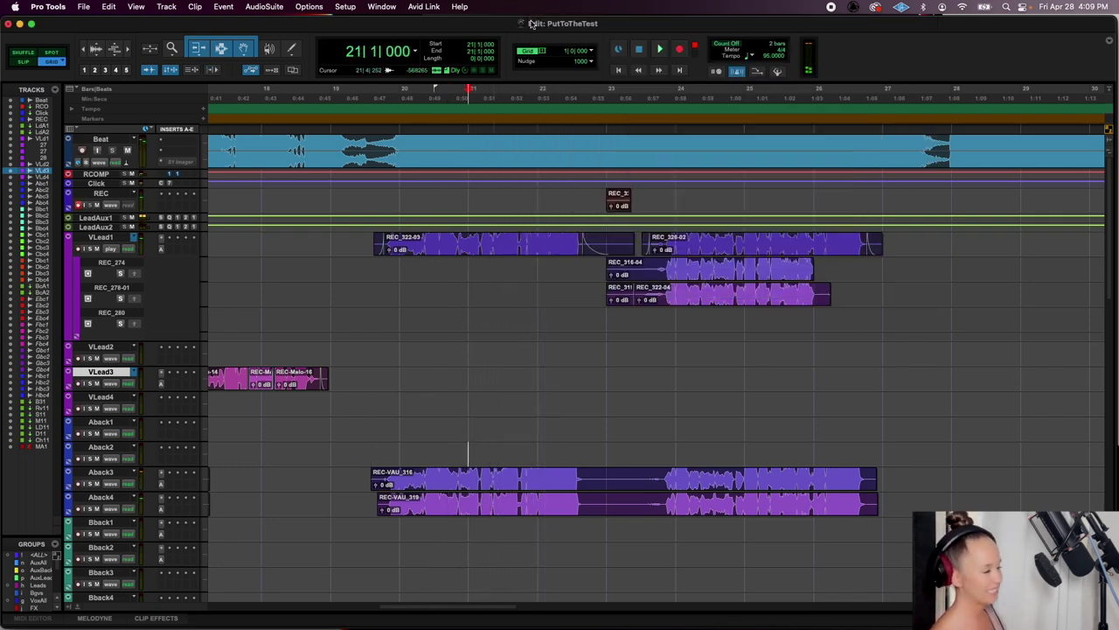
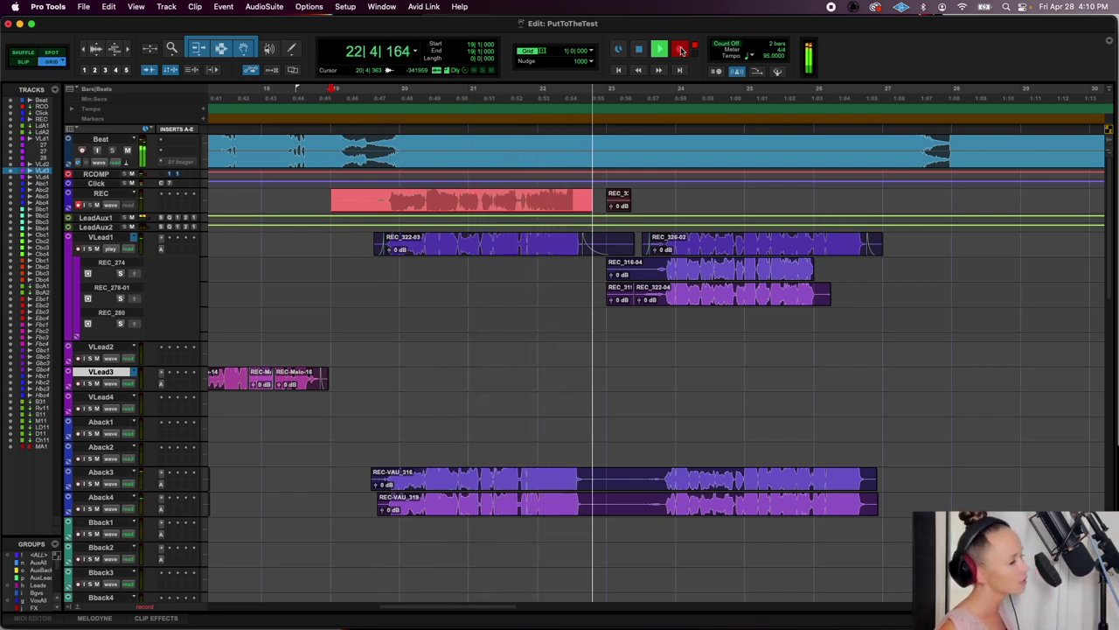
Finish the REC take from bar 19 just before bar 23, and record over its second half from bar 21
key("space")
key("space")
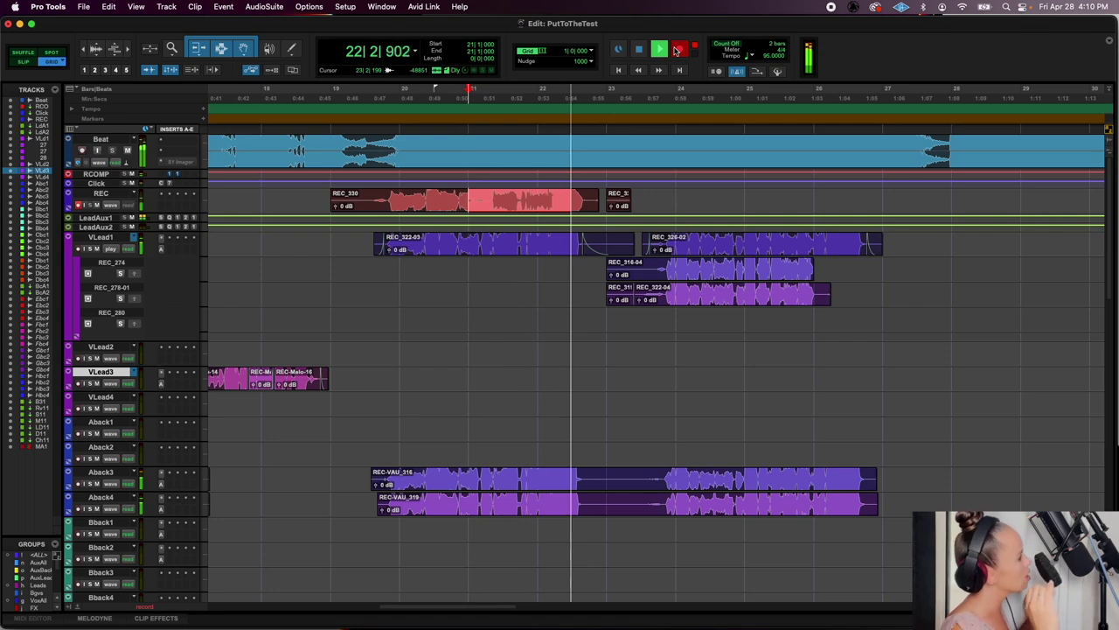
key("space")
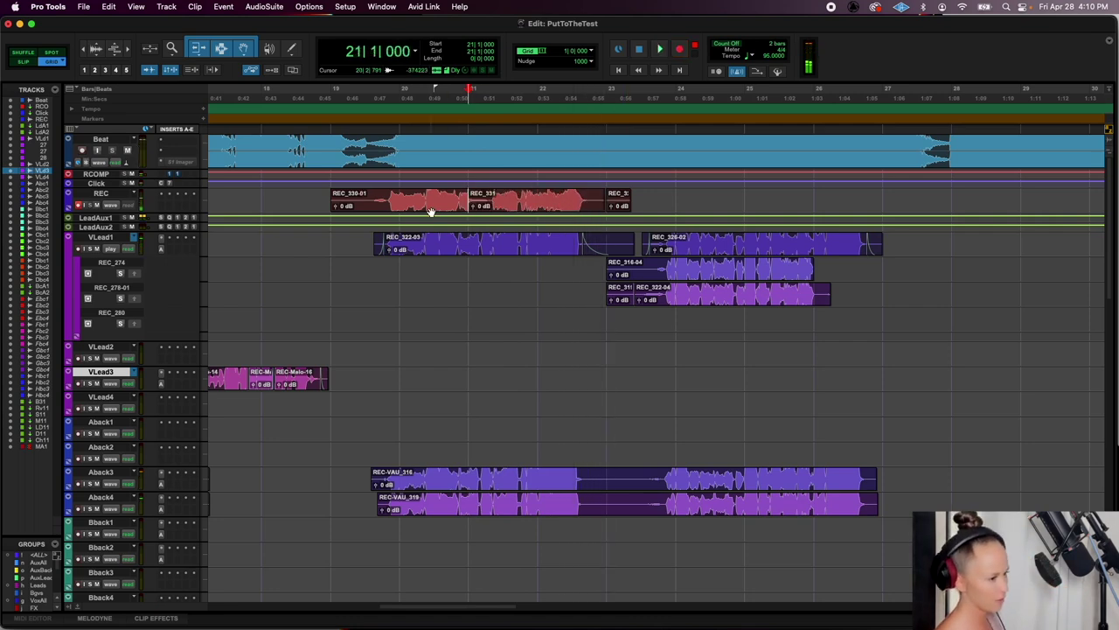
Crossfade the two joined REC takes just before bar 22 and move both clips to Bback1
key("t")
left_click_drag(660, 208, 716, 541)
left_click(736, 210)
left_click(789, 211)
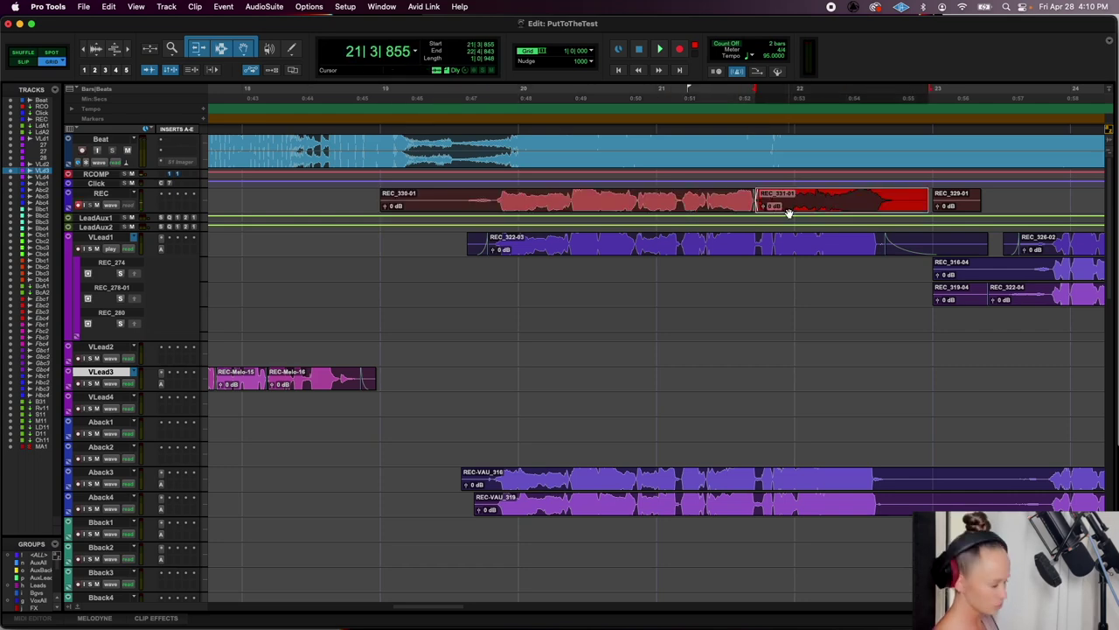
left_click(720, 207, "shift")
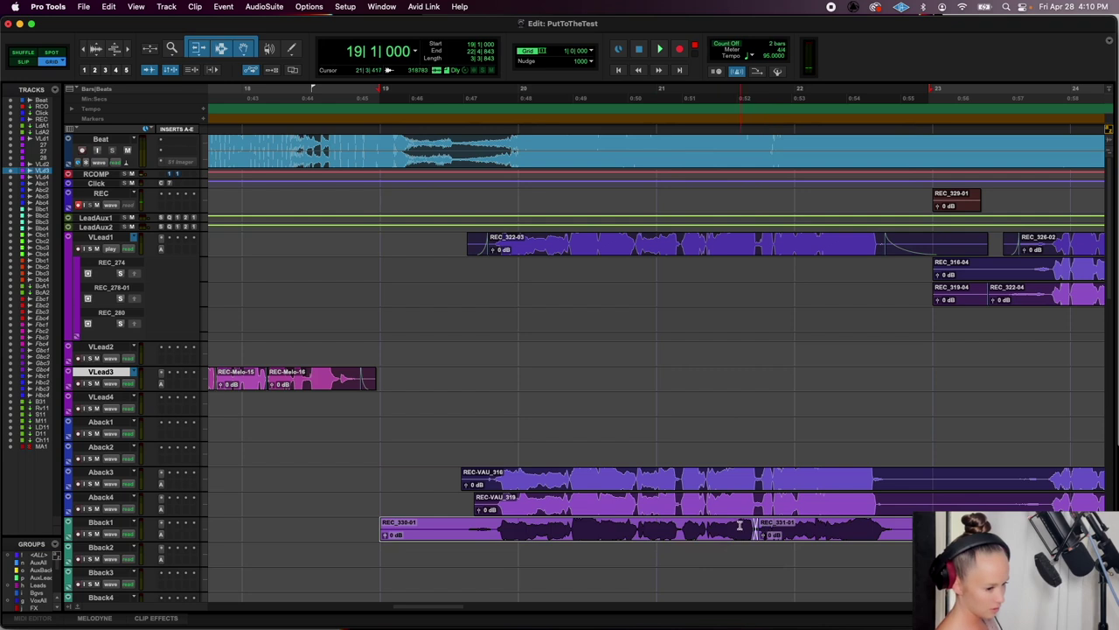
left_click(740, 524)
Record a second harmony take on REC from bar 19 to about the middle of bar 22, restarting after the false start
key("space")
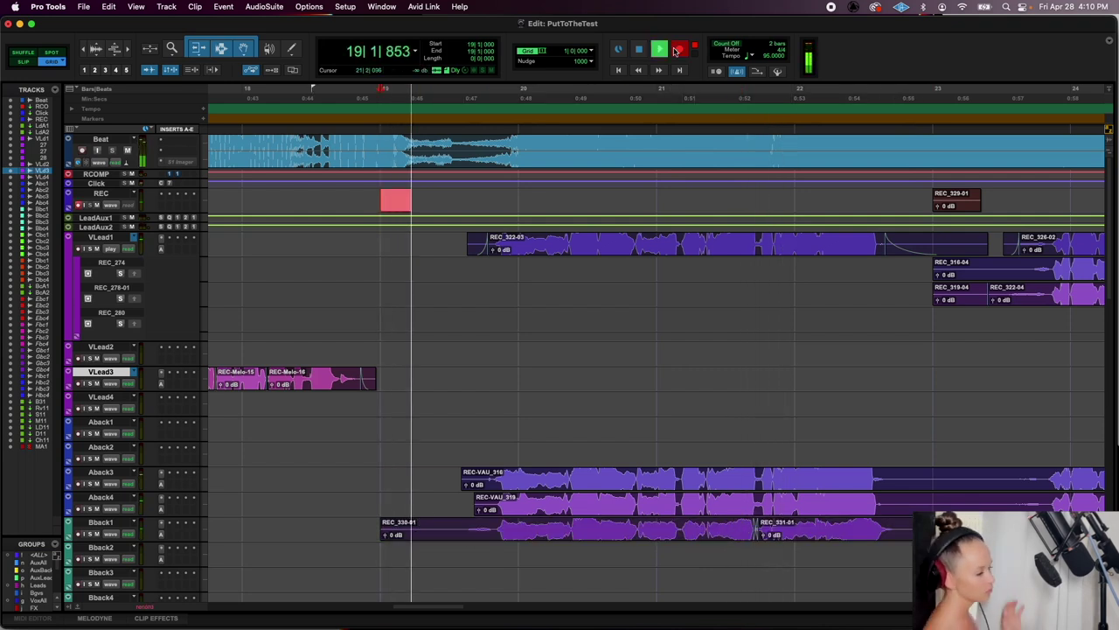
key("space")
key("space")
key("space")
left_click(676, 51)
key("space")
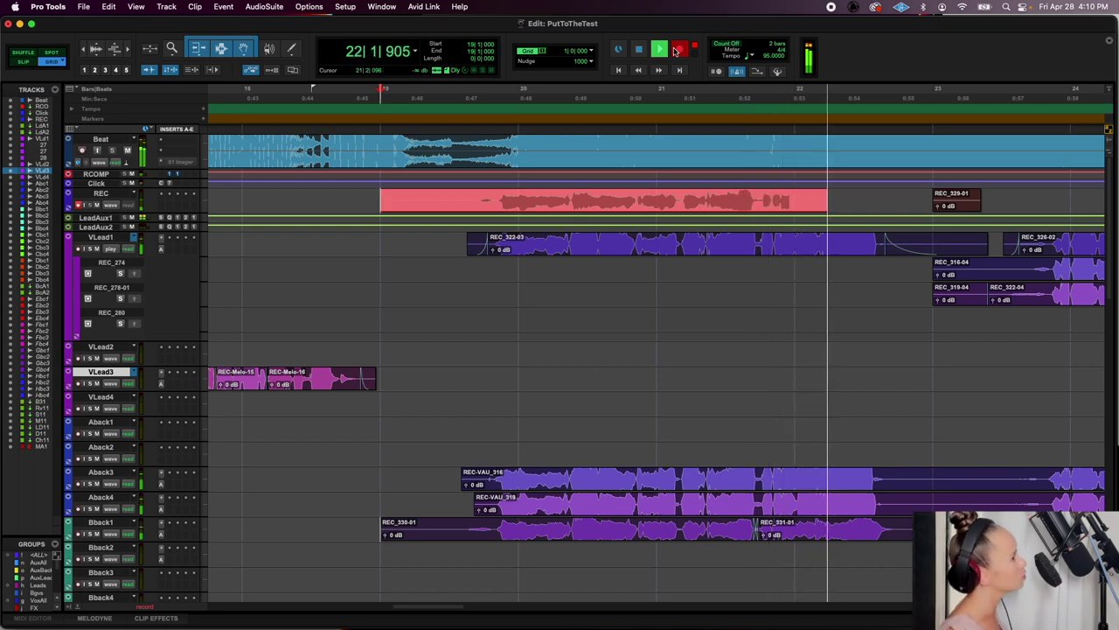
key("space")
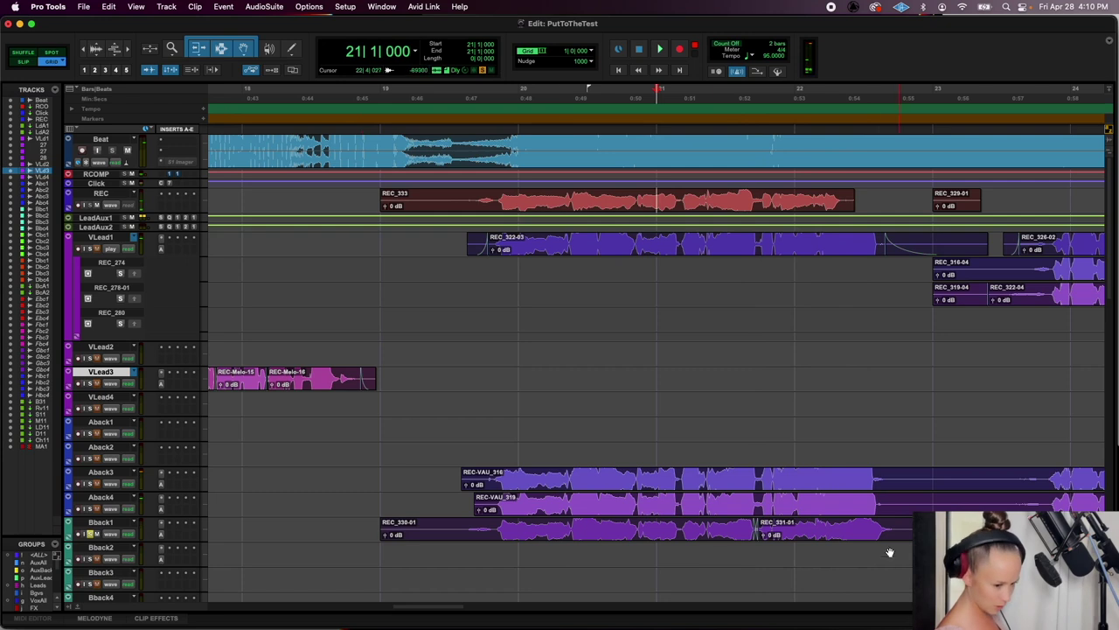
Listen to Bback1 in solo from bar 21, then record over the REC take from bar 21 to about bar 23
left_click(852, 536)
key("space")
left_click(685, 526)
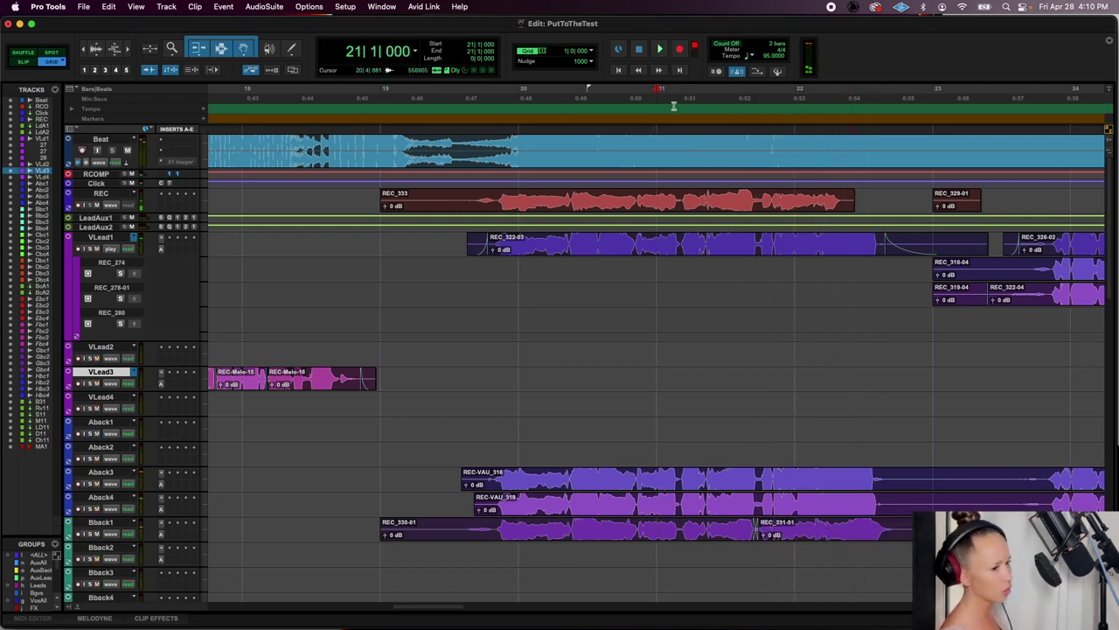
key("space")
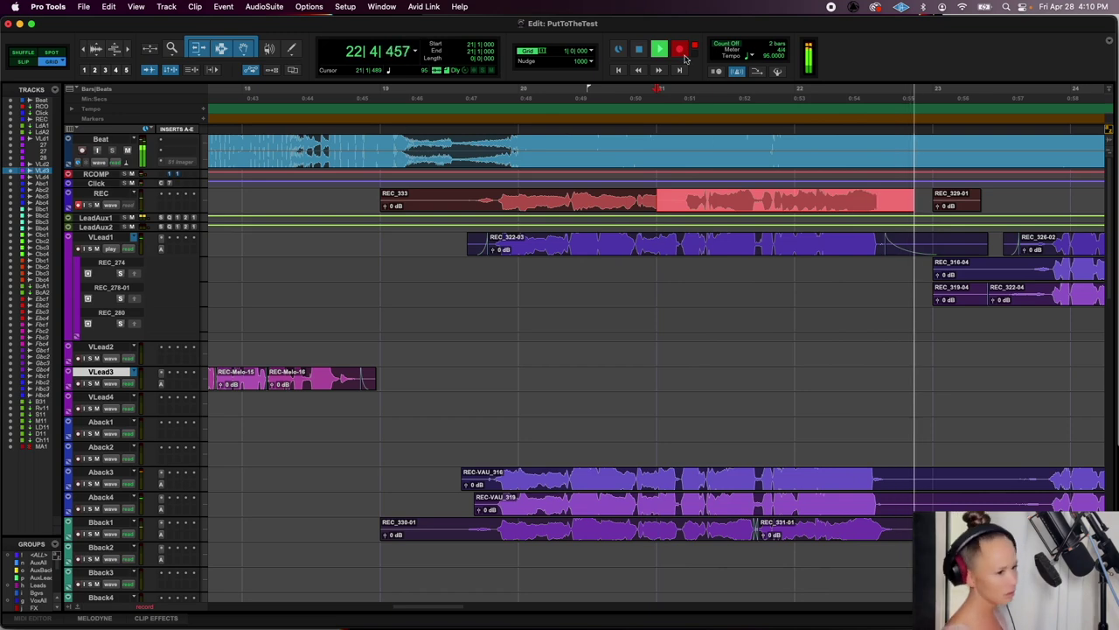
key("space")
Crossfade the second harmony's two joined takes before bar 22 and move both clips from REC to Bback2
key("t")
left_click_drag(654, 195, 870, 547)
left_click(845, 211)
left_click(882, 210, "shift")
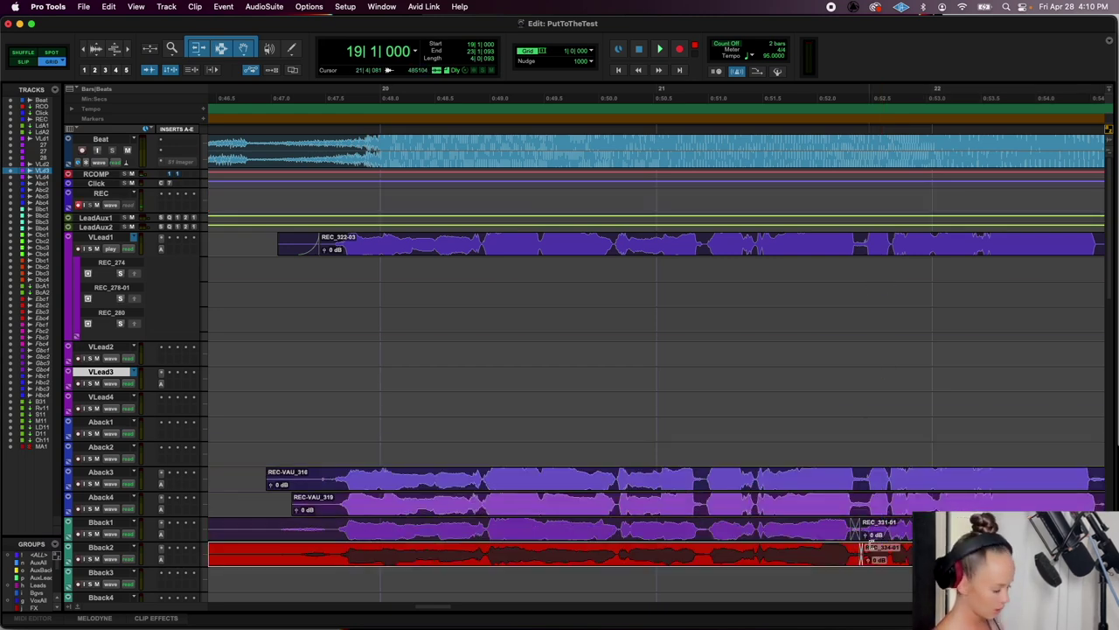
Remove the silent lead-ins of the Bback1 and Bback2 clips, and fade in the Aback3, Aback4, Bback1 and Bback2 clips before bar 20
key("r")
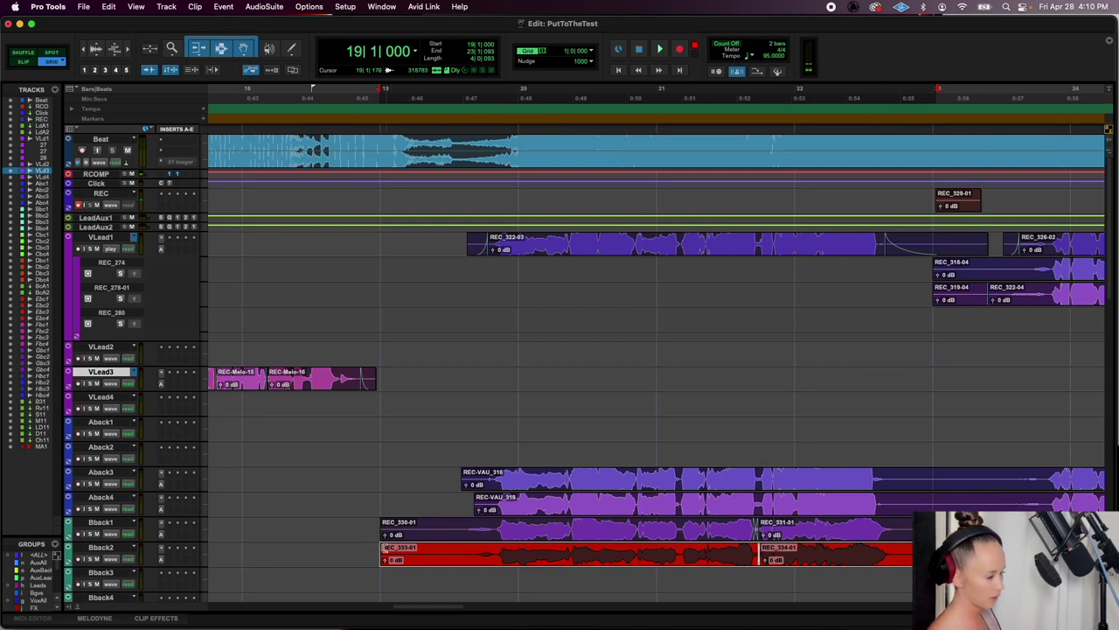
left_click_drag(369, 548, 493, 558)
key("BackSpace")
key("super+f")
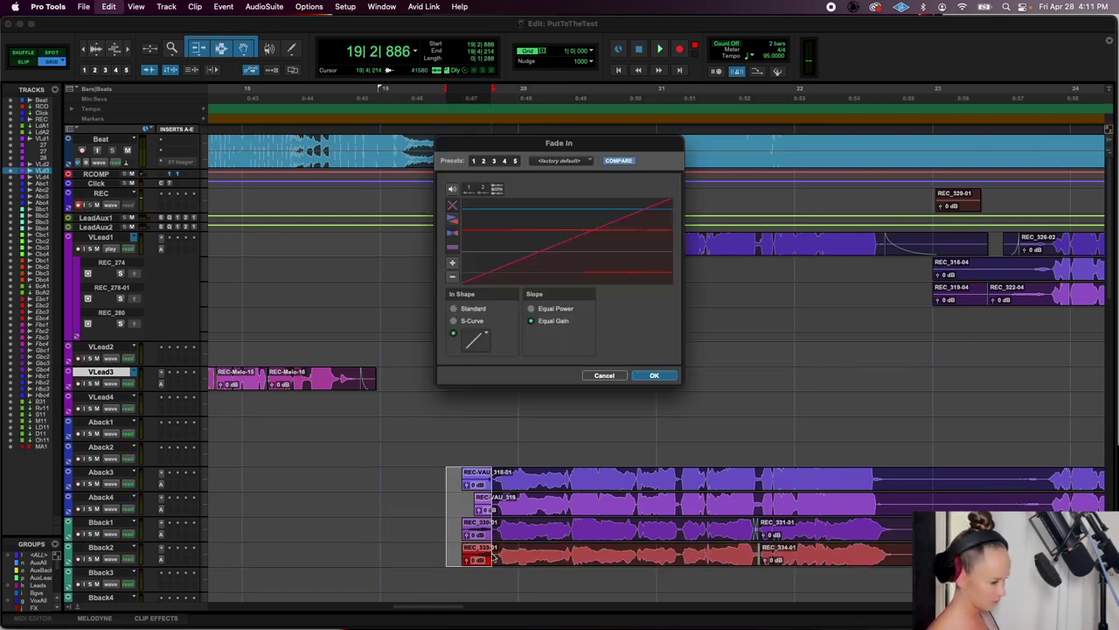
key("Return")
Trim the ends of the Bback1 and Bback2 clips just before bar 23 and fade them out
key("super+bracketleft")
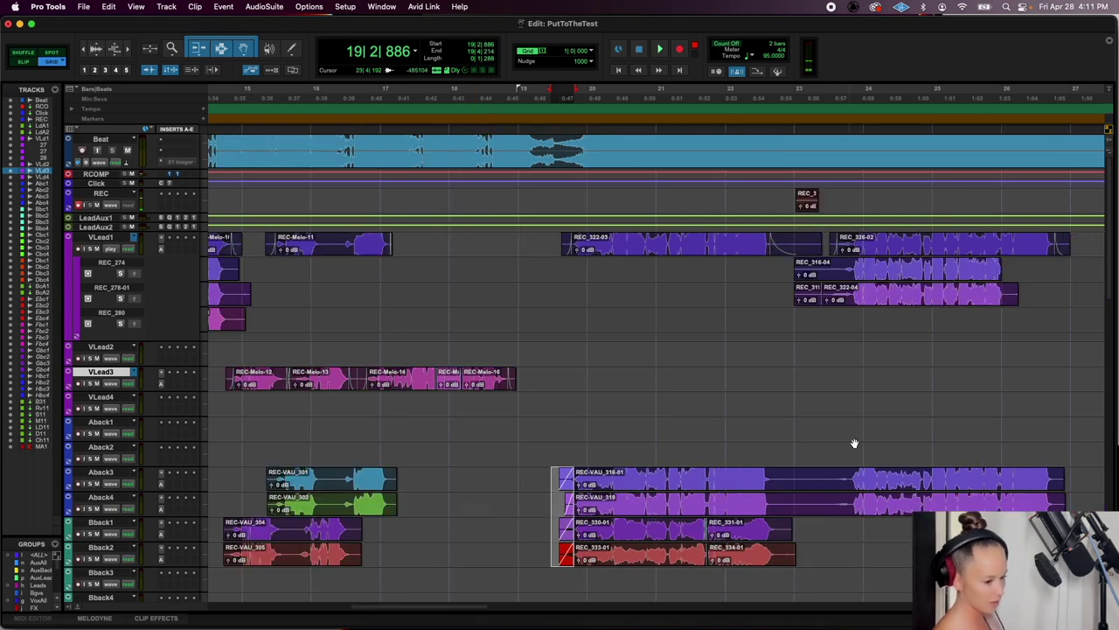
left_click_drag(808, 553, 784, 535)
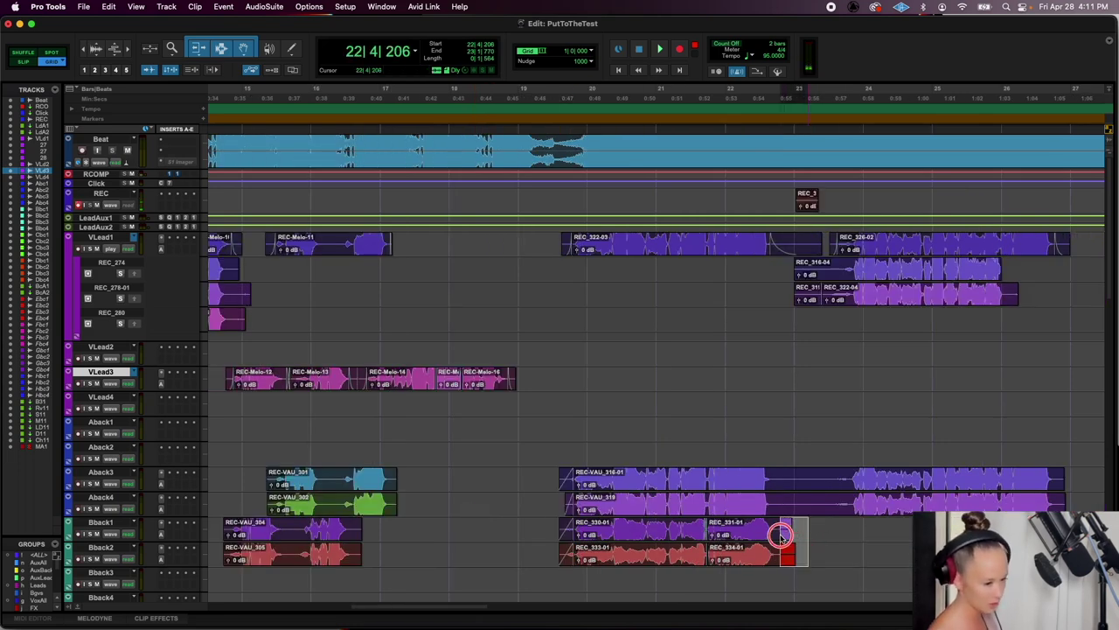
key("super+f")
key("Return")
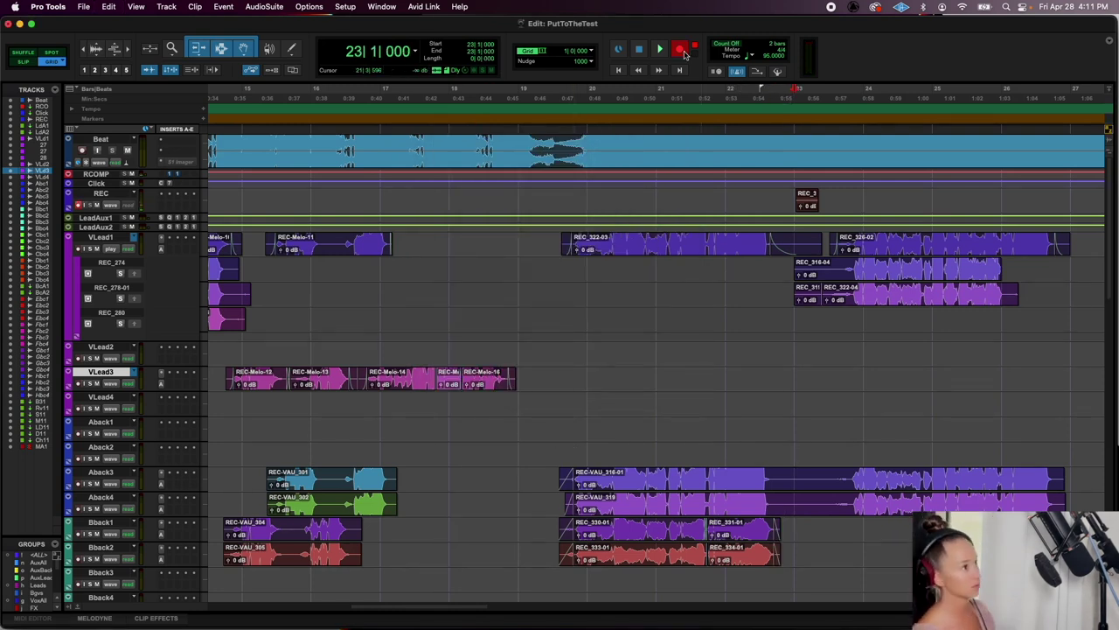
Record a harmony take on REC from bar 23 to about bar 27, and record it again over the first attempt
key("space")
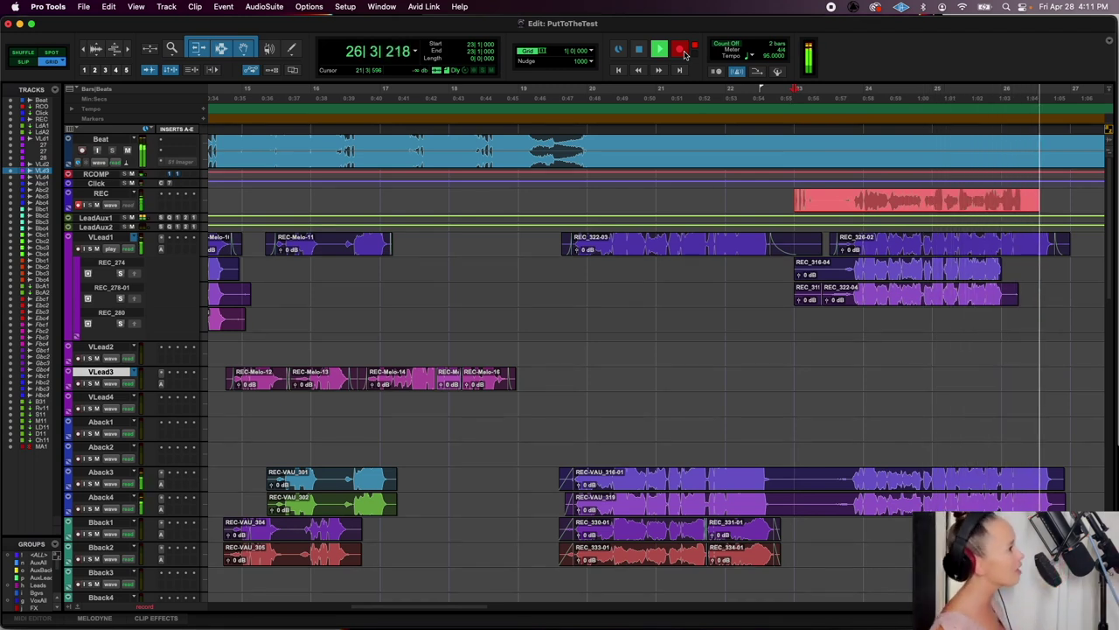
key("space")
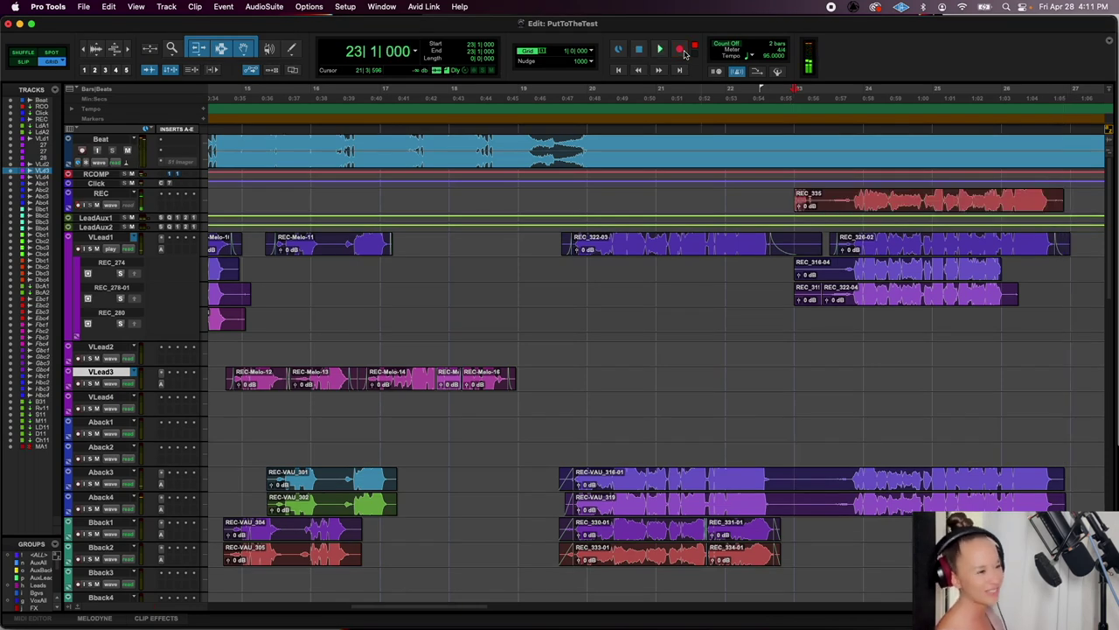
key("space")
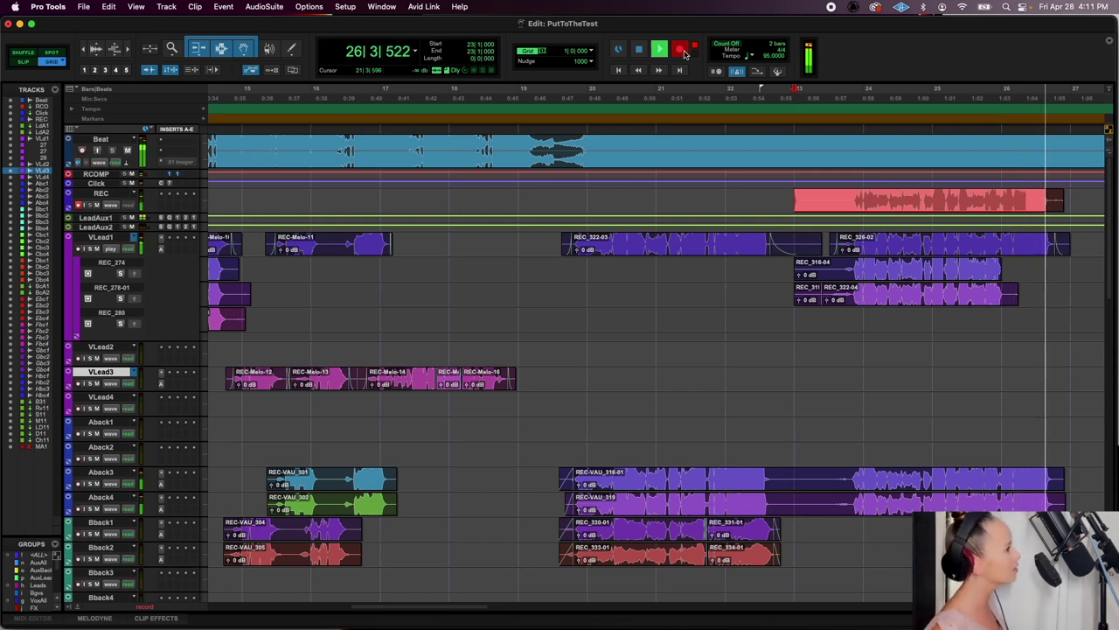
key("space")
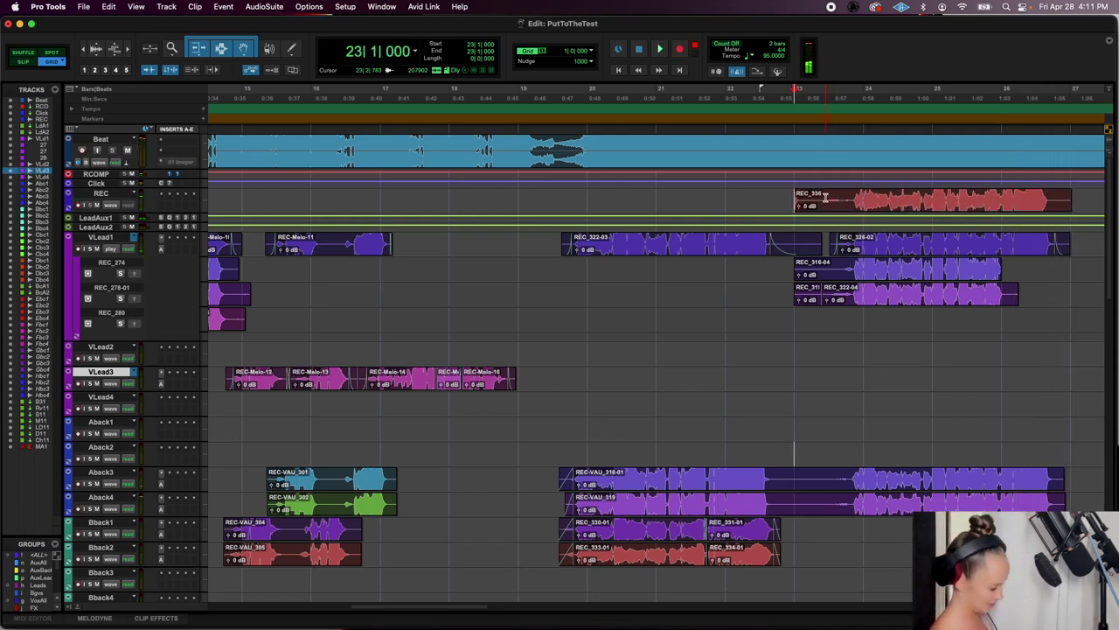
Split the REC take at about 23|2|620 and move the part after the split to Bback1
key("b")
left_click(851, 207)
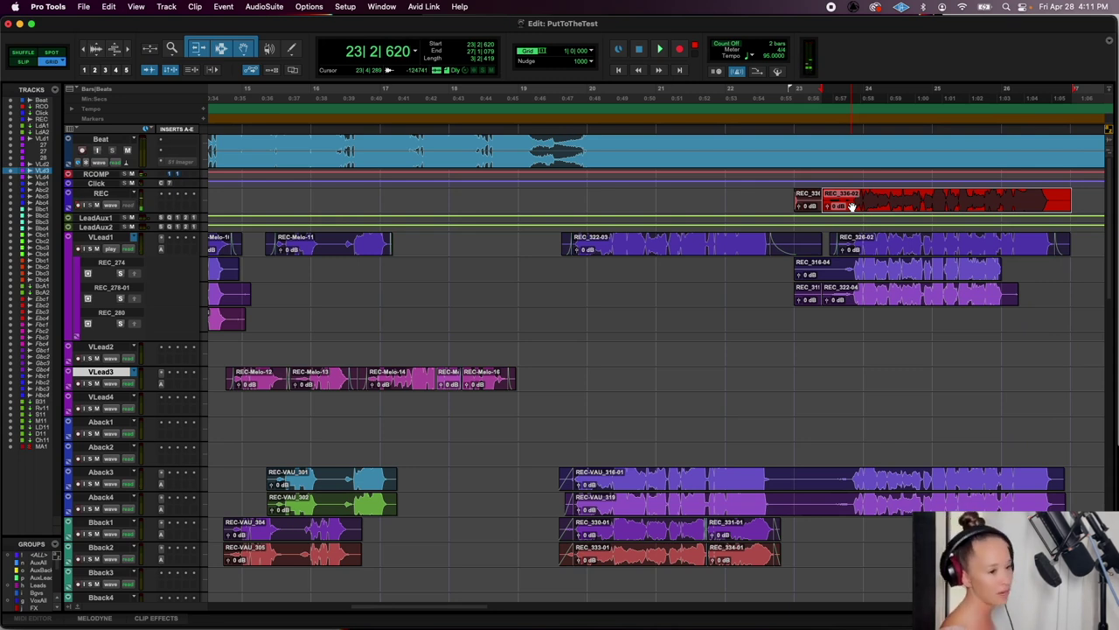
left_click_drag(851, 207, 834, 530)
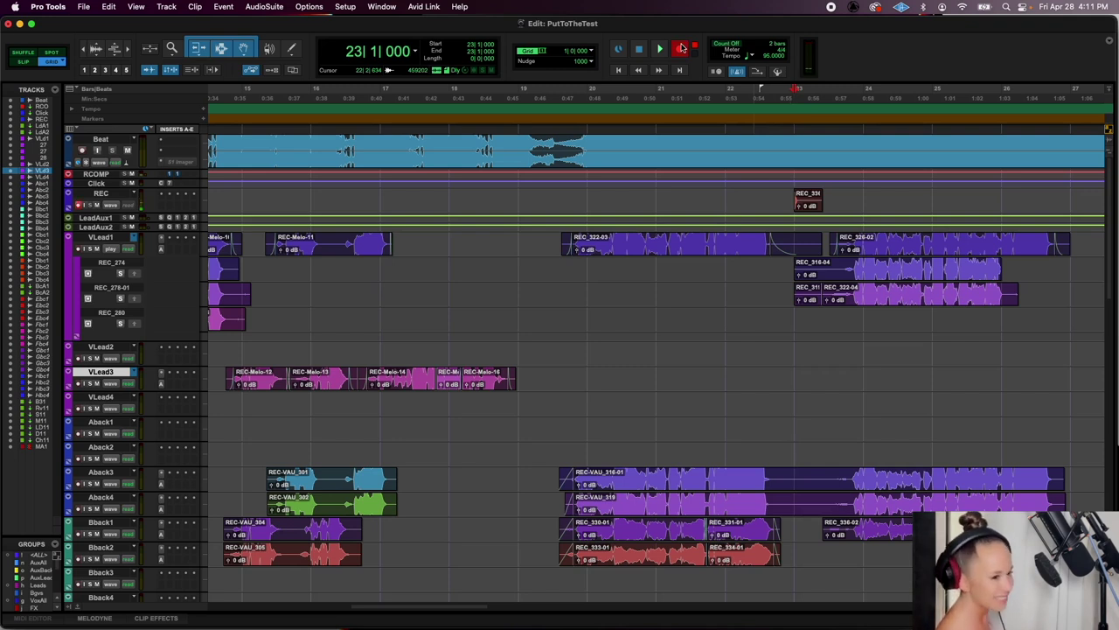
Record a second harmony take on REC from bar 23 to about bar 27, split it near 23|2|783 and move the later part to Bback2
key("space")
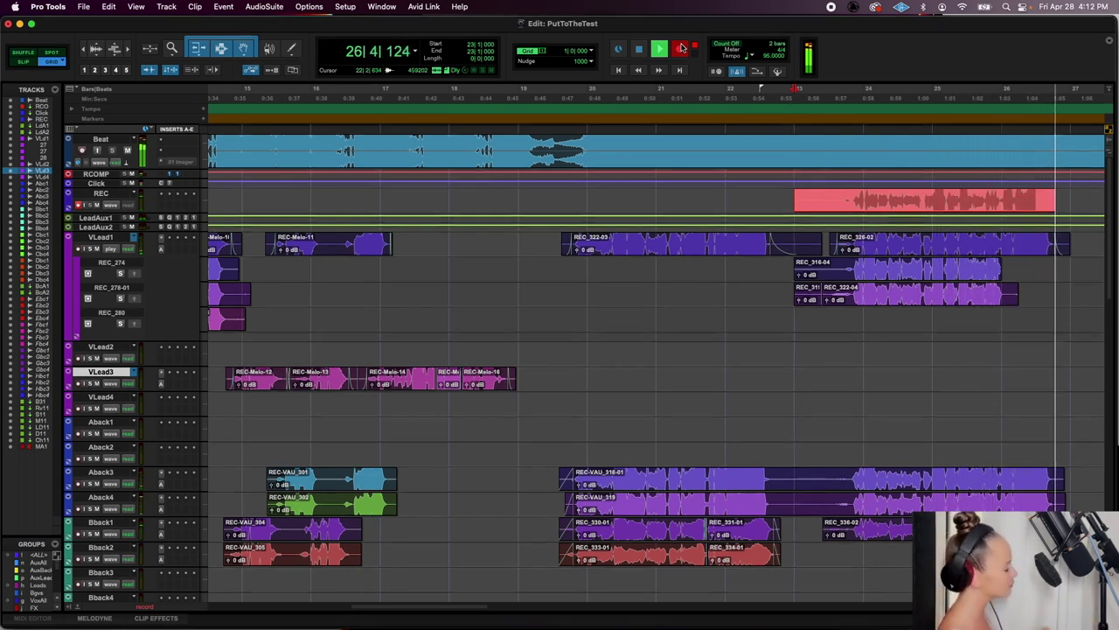
key("space")
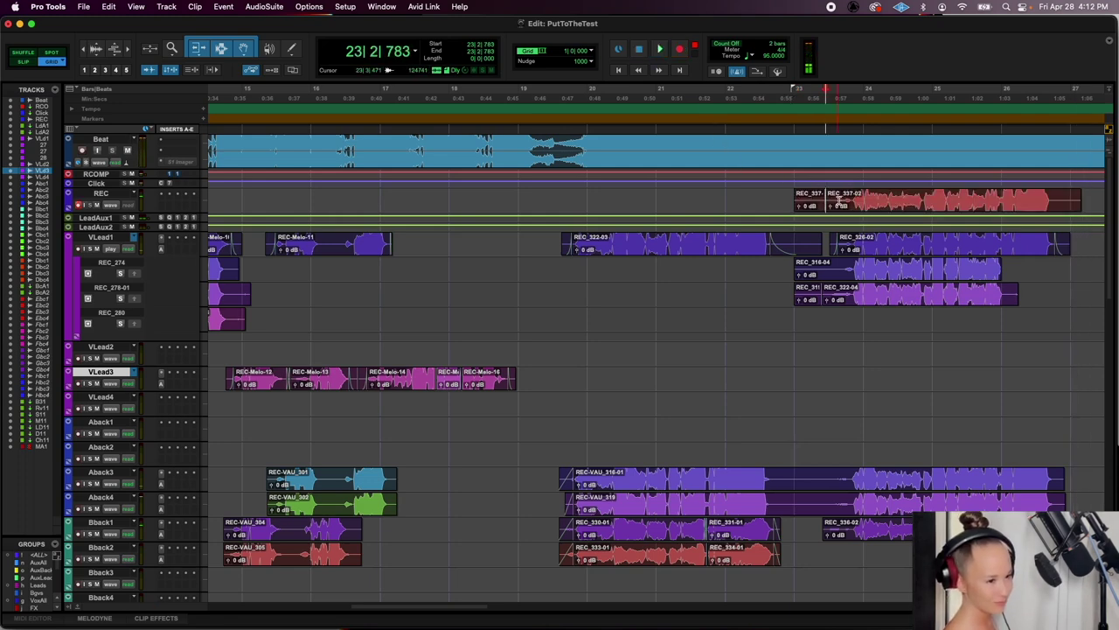
left_click(835, 200)
left_click_drag(849, 210, 846, 566)
Fade in the starts of the new Bback1 and Bback2 clips between bars 23 and 24
left_click(816, 551)
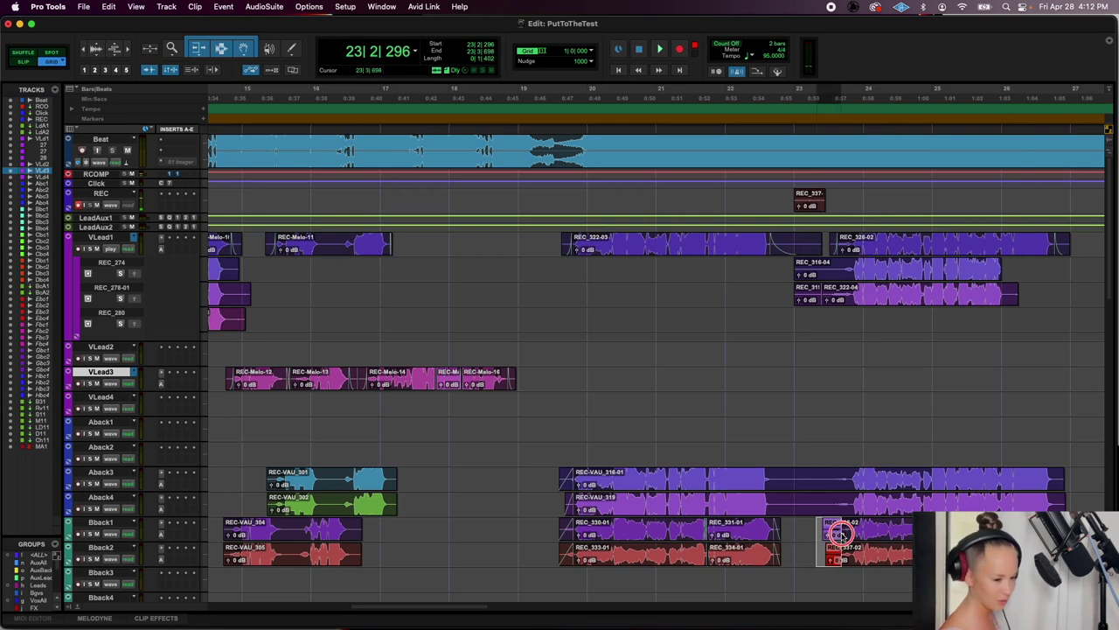
key("super+f")
key("Return")
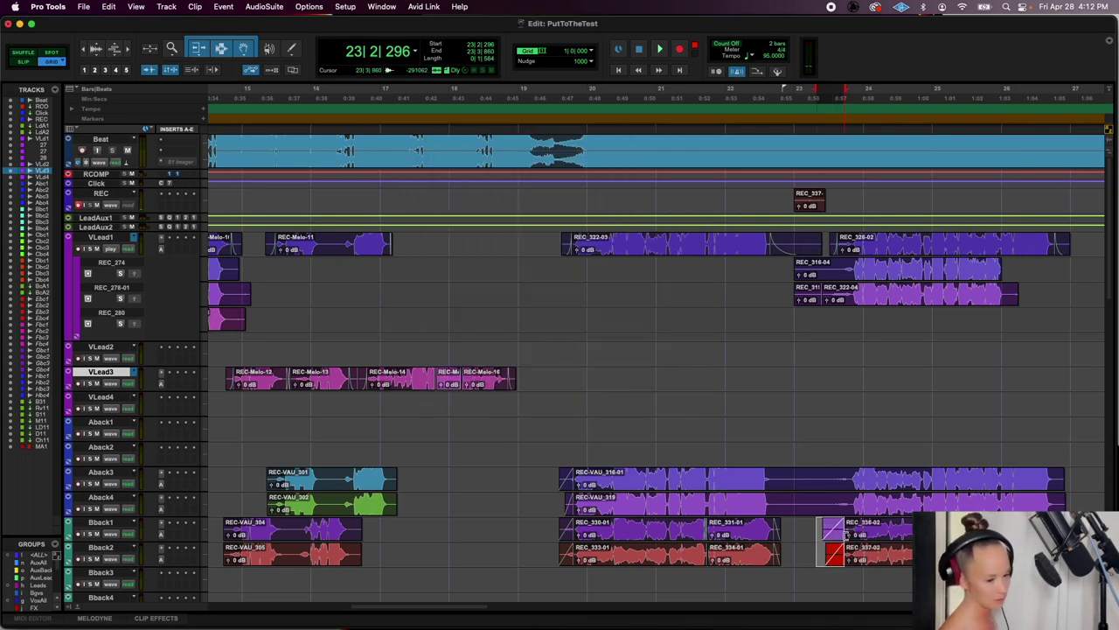
Trim the ends of the Aback3, Aback4, Bback1 and Bback2 clips just before bar 27 and fade them out together
scroll(846, 537, "right", 5)
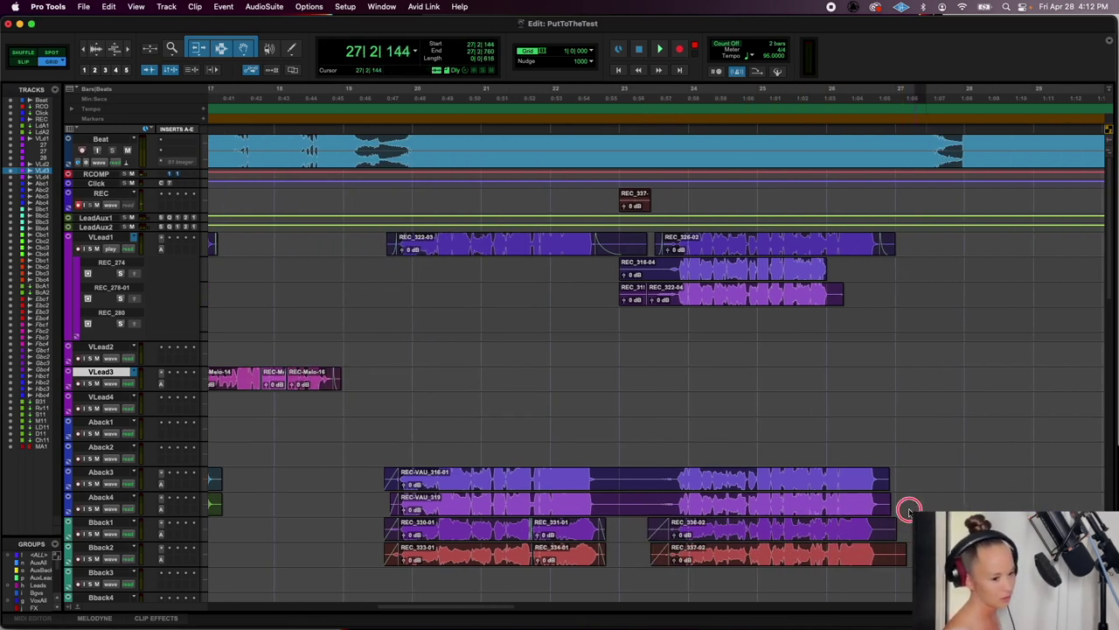
left_click_drag(927, 565, 886, 474)
left_click(889, 476)
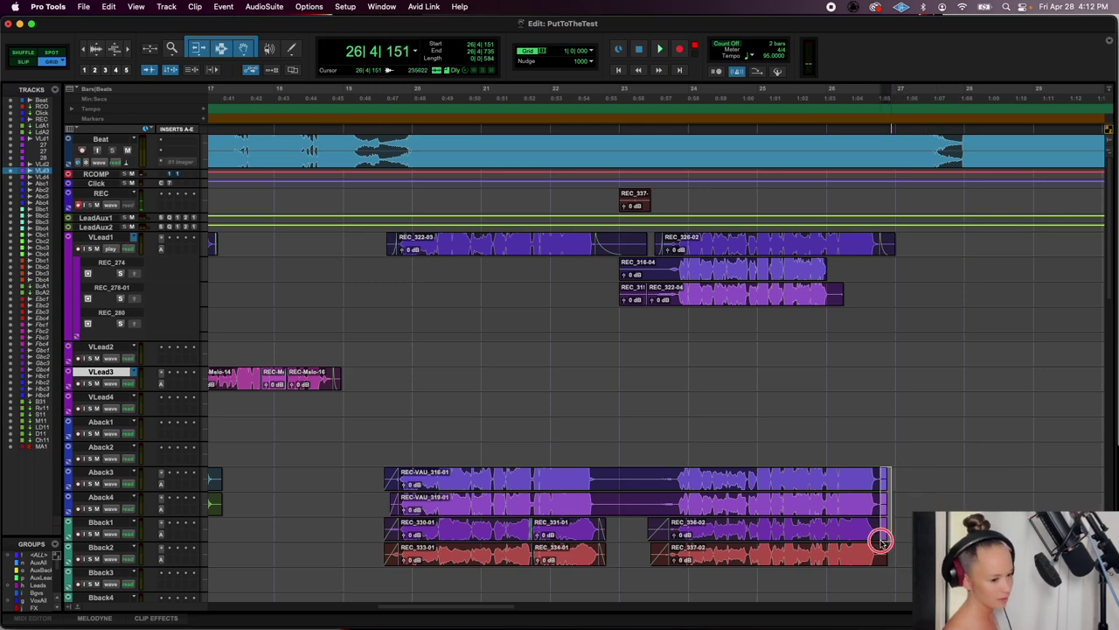
key("super+f")
key("Return")
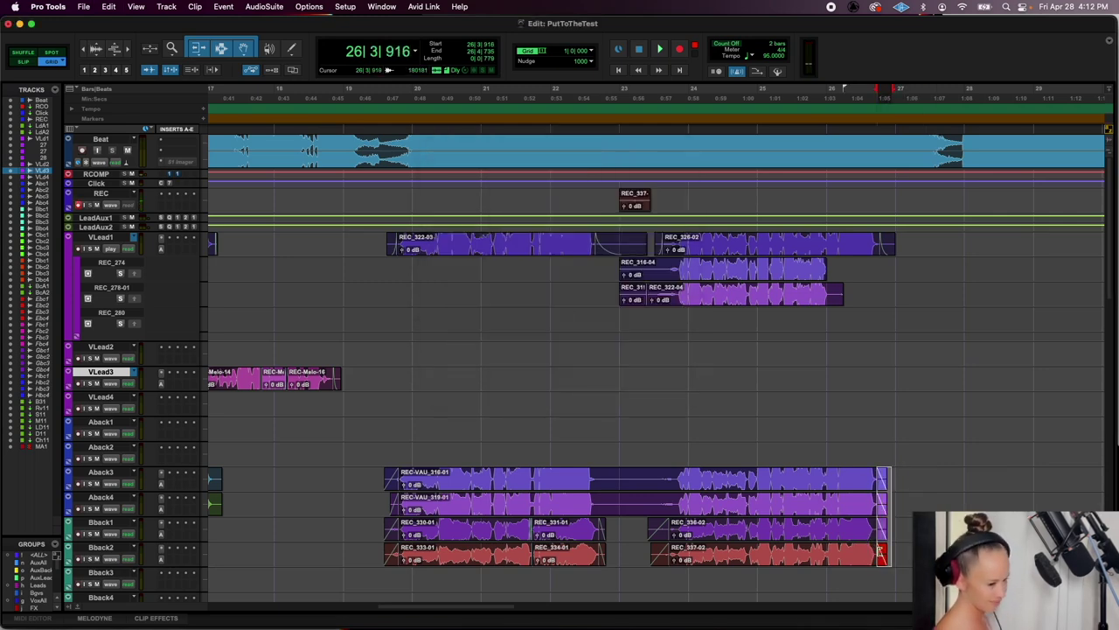
Listen to the stacked vocals from bar 20 to about bar 27 and delete the leftover REC clip at bar 23
key("super+bracketleft")
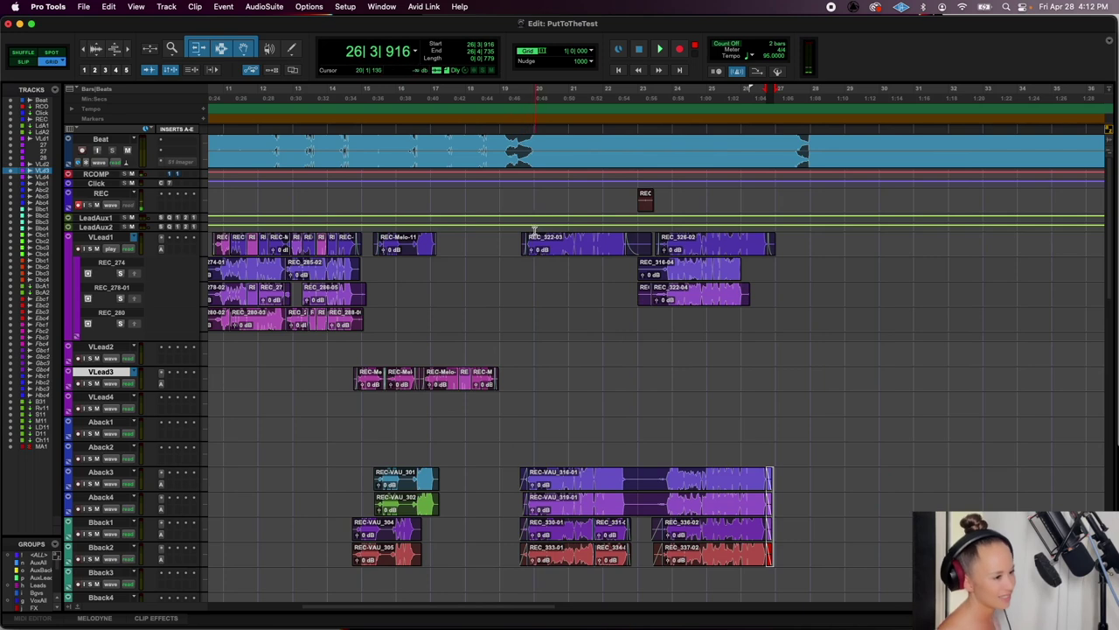
key("space")
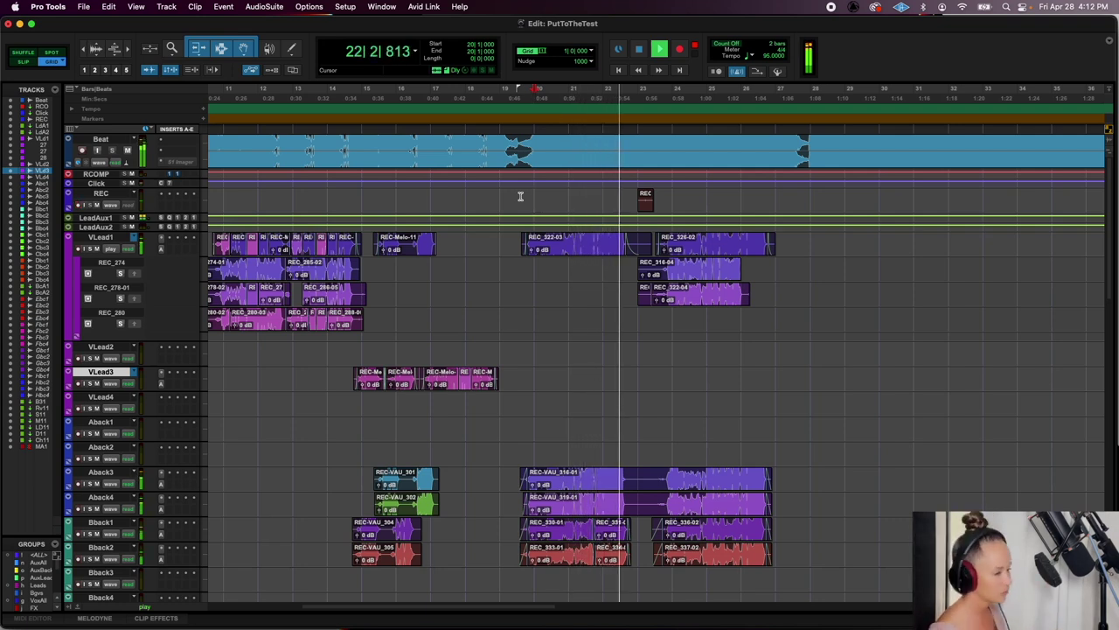
left_click_drag(534, 196, 699, 199)
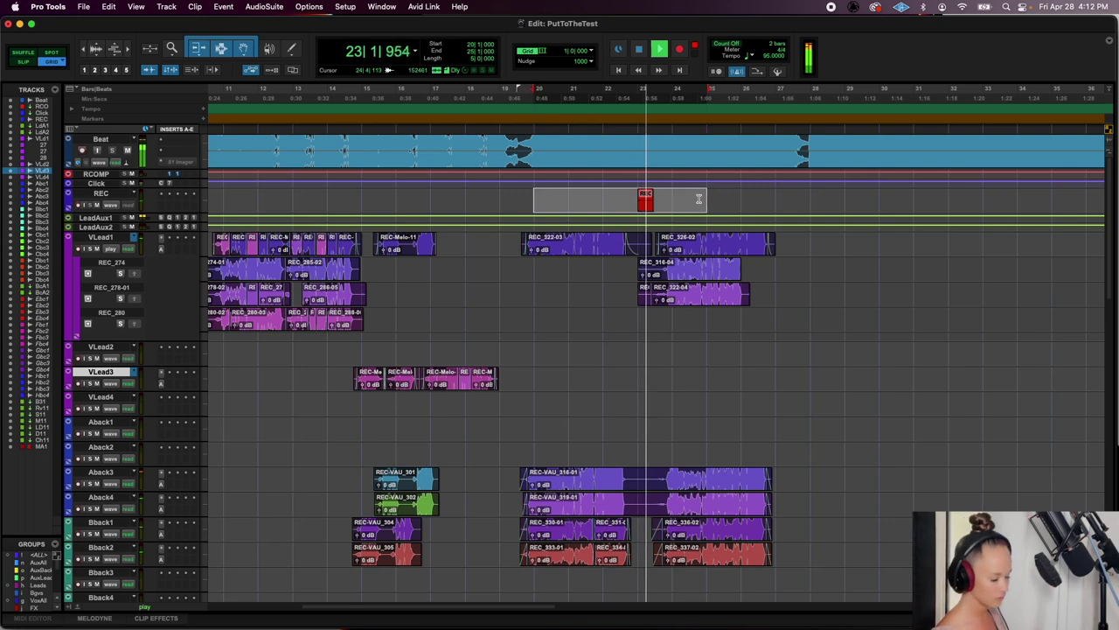
key("Delete")
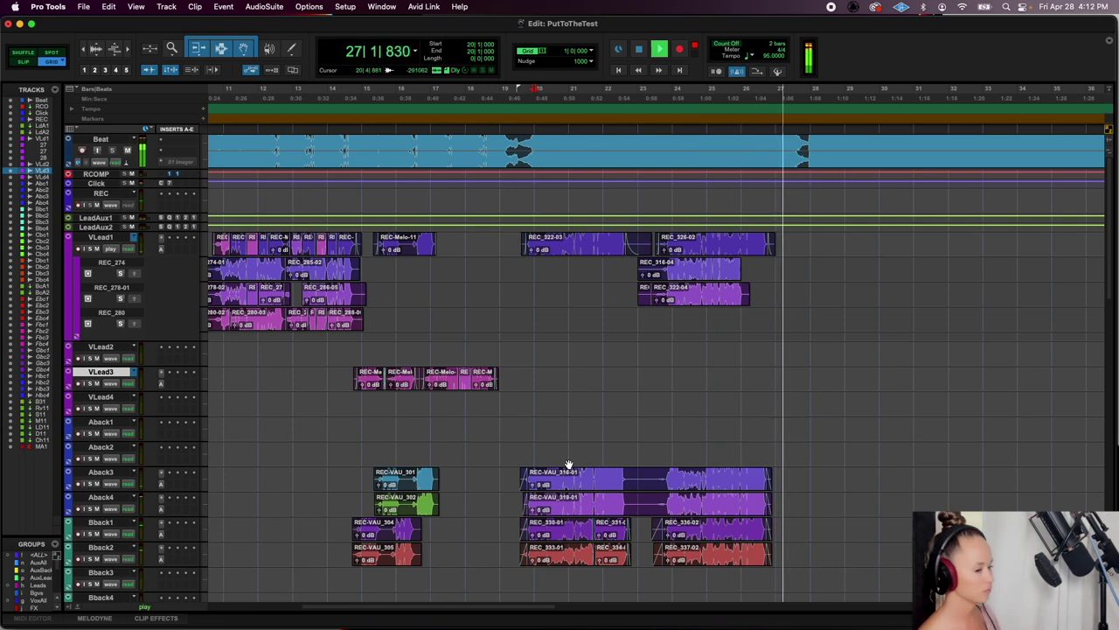
key("space")
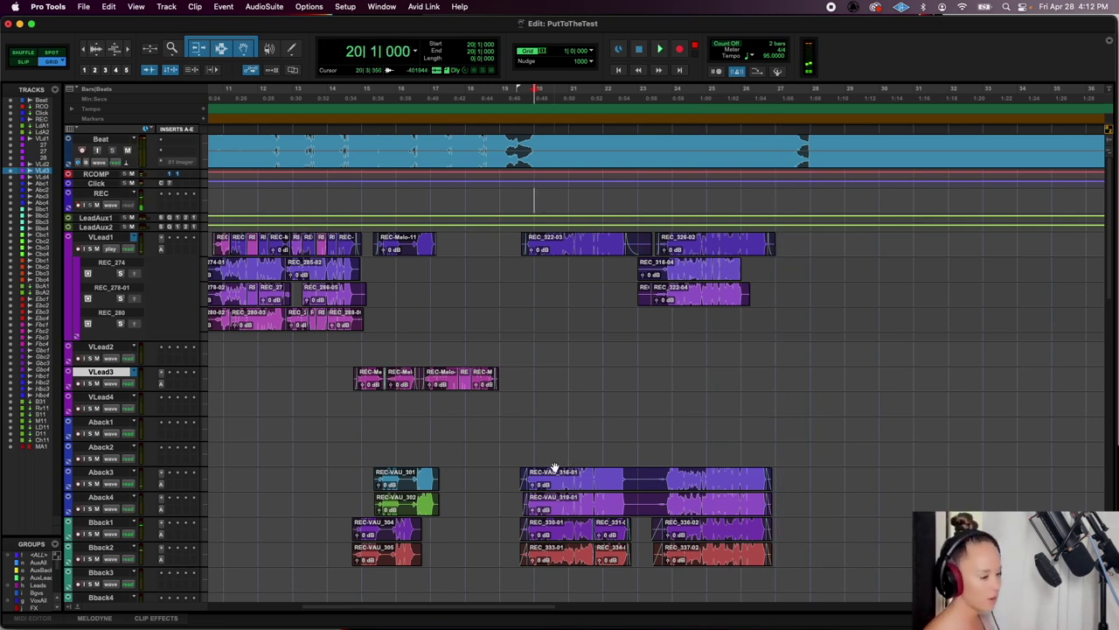
Record another harmony on REC from bar 19, and punch in over it from about bar 21 to nearly bar 23
key("super+space")
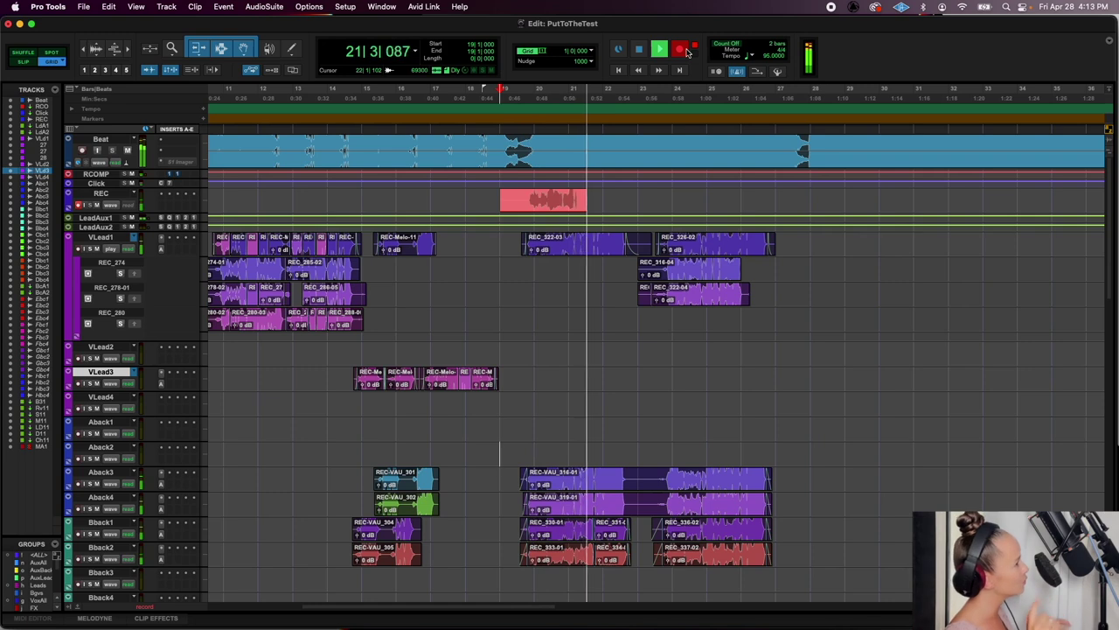
key("space")
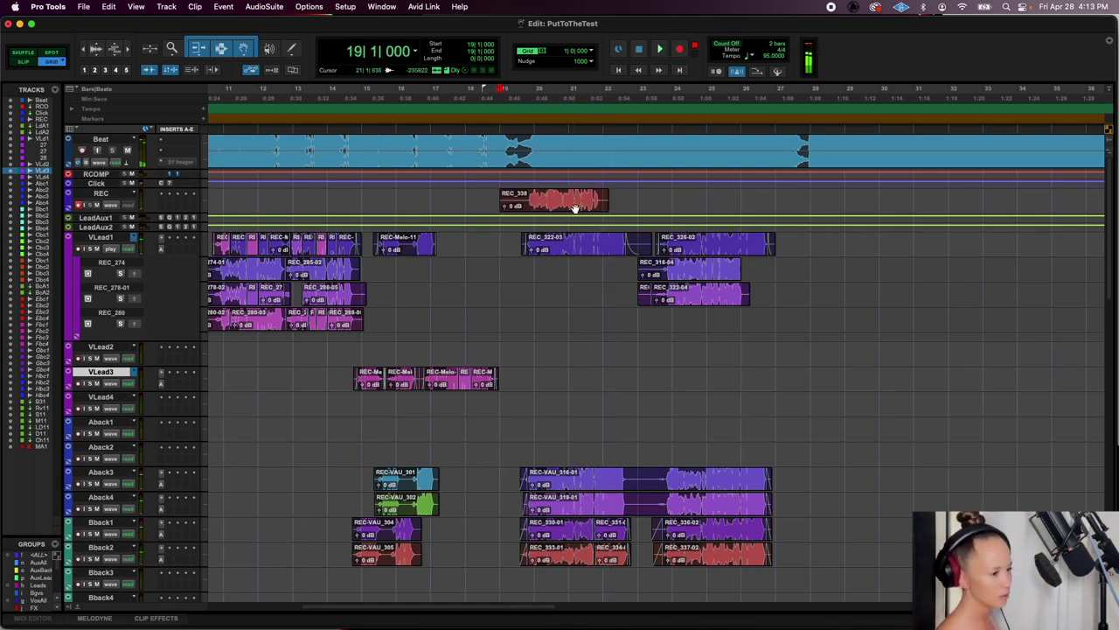
key("space")
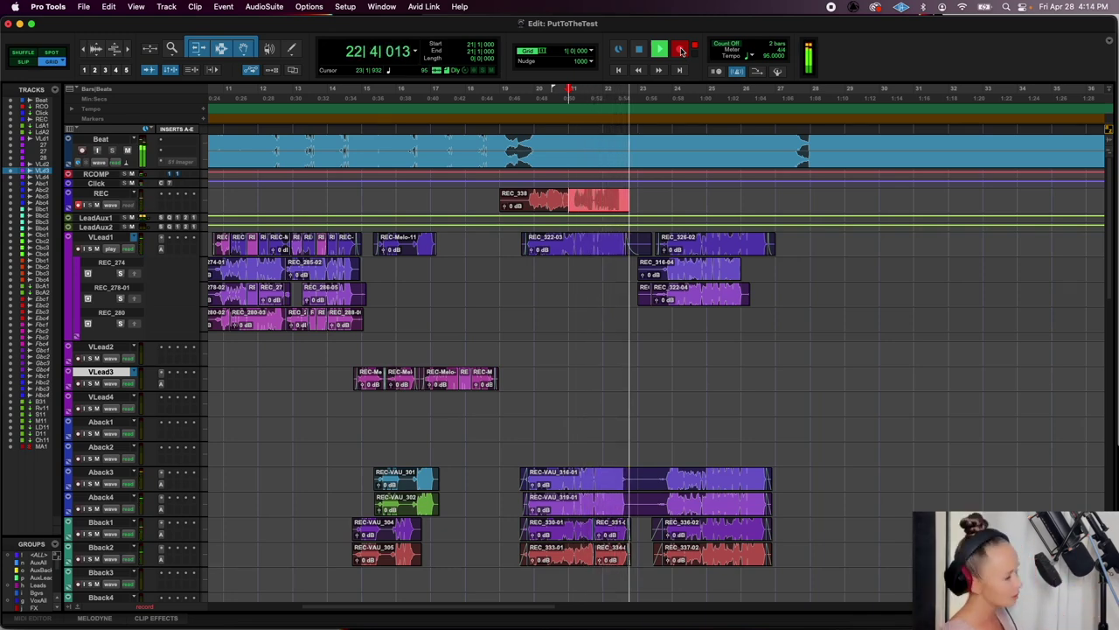
key("space")
Shift the joint between the two REC takes to about 21|2|400 and crossfade them there
key("t")
key("t")
left_click(717, 208)
key("t")
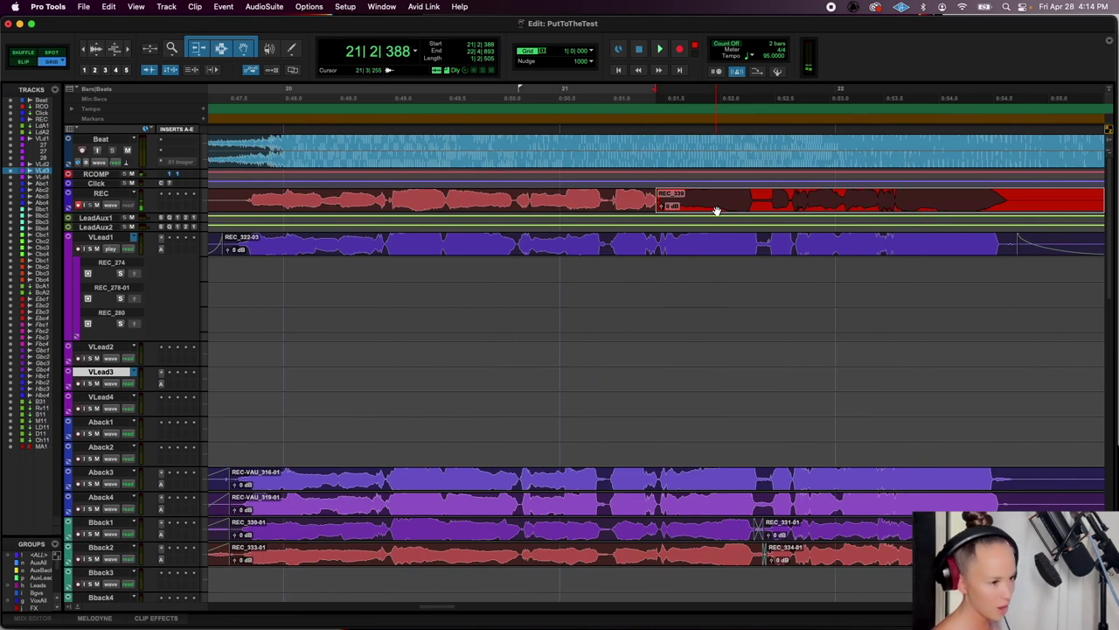
left_click(658, 204)
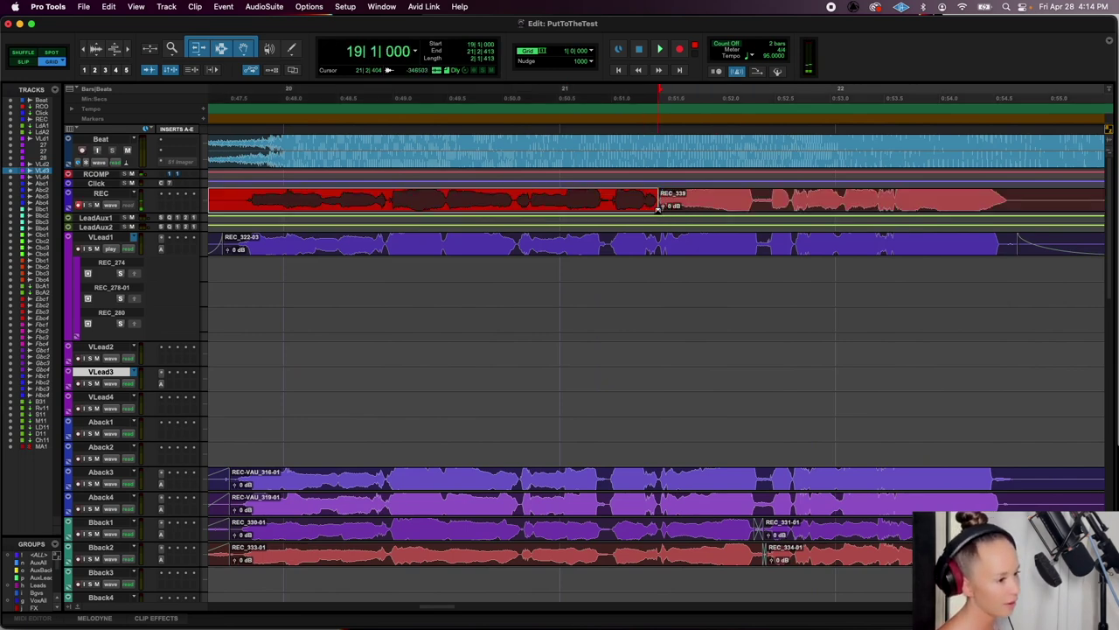
Select both crossfaded harmony clips on REC and move them to Bback3, keeping their timing
left_click(727, 206, "shift")
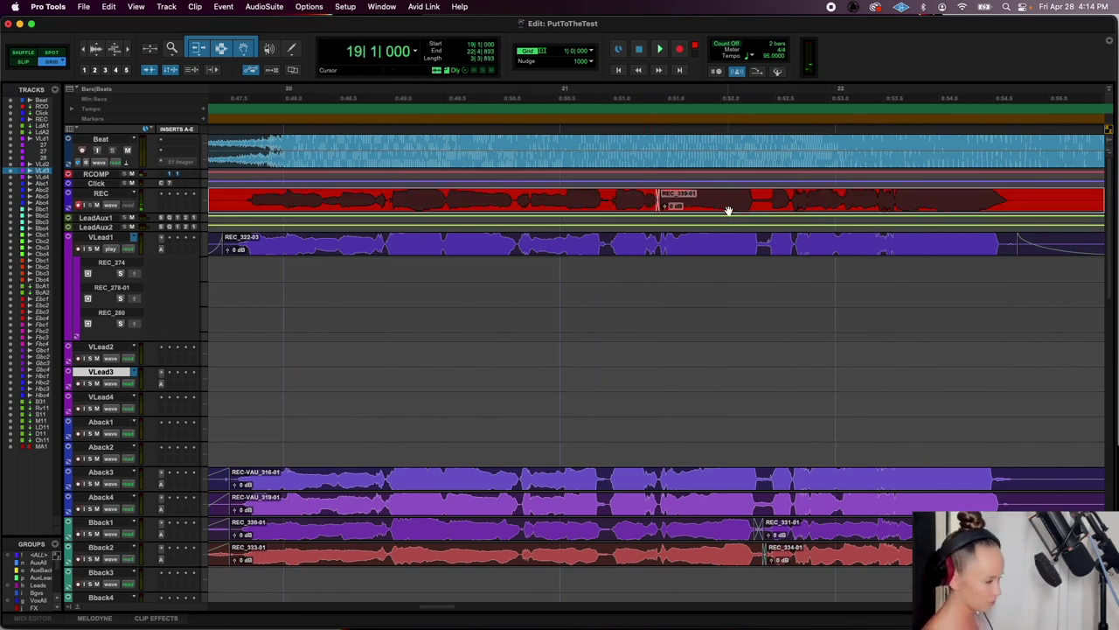
key("r")
key("r")
left_click_drag(727, 211, 732, 588)
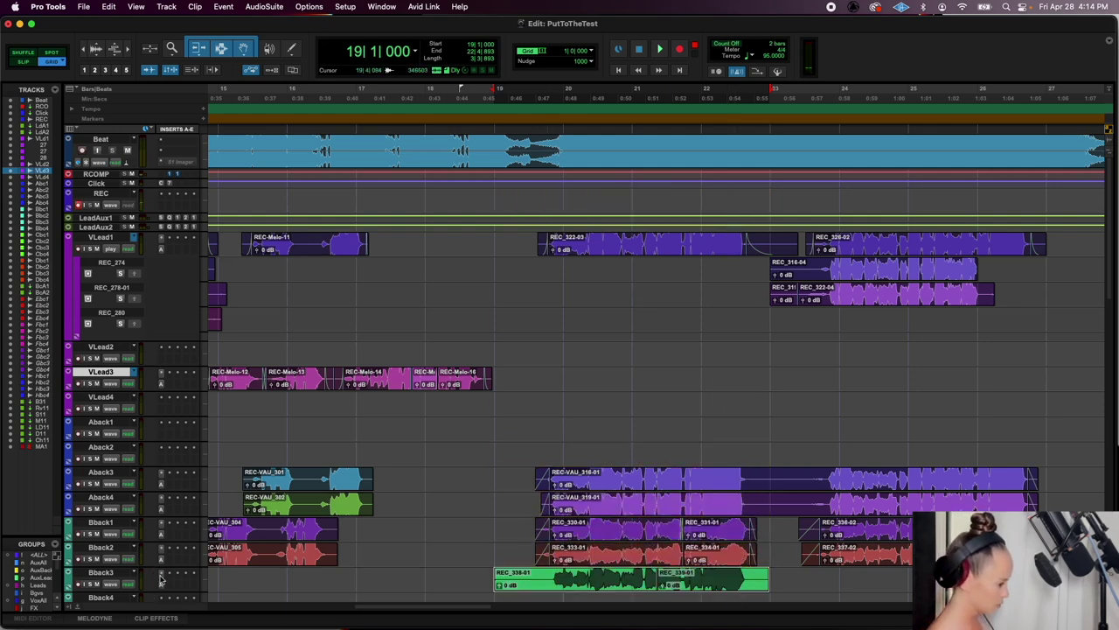
Record a double of the Bback3 harmony on REC from bar 19, restarting after the false start, and punch in from 20|3|026 to about bar 23
scroll(161, 582, "down", 1)
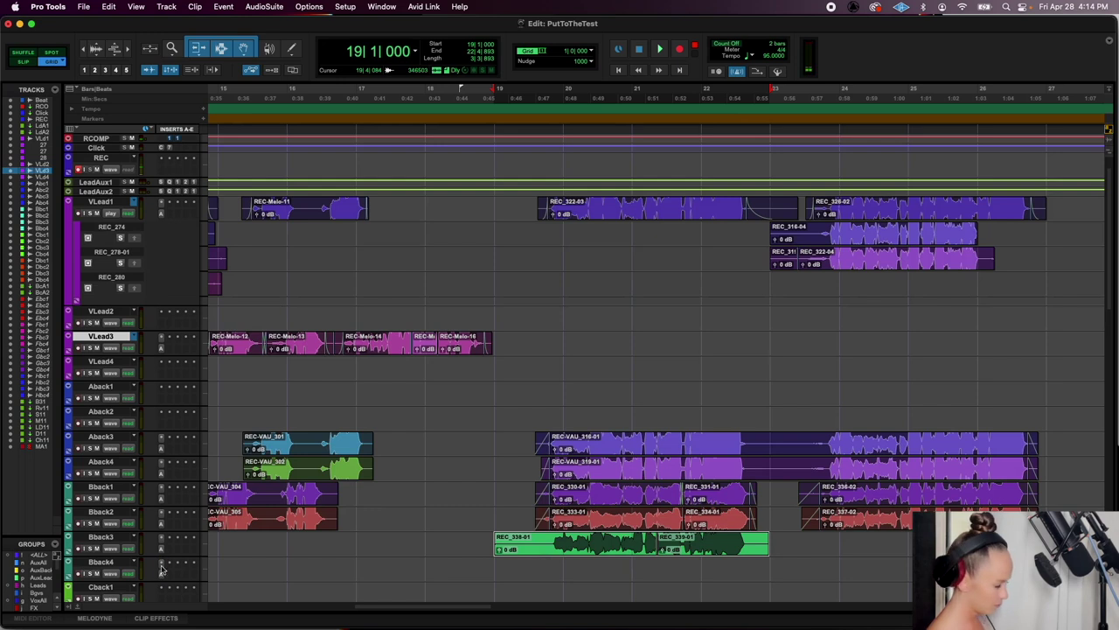
left_click(497, 514)
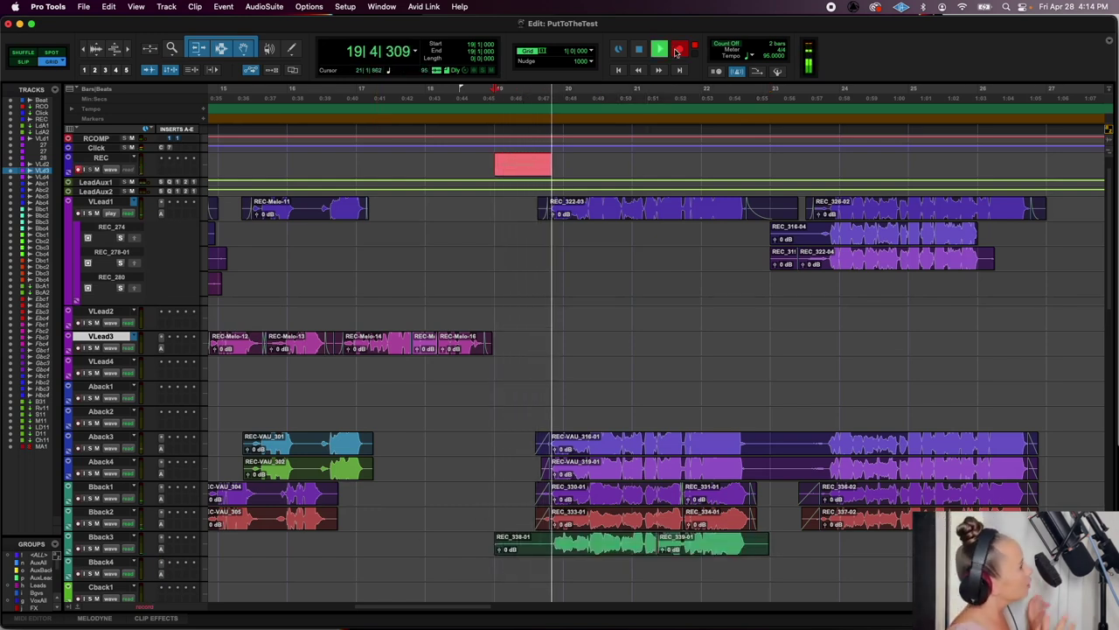
key("space")
key("super+space")
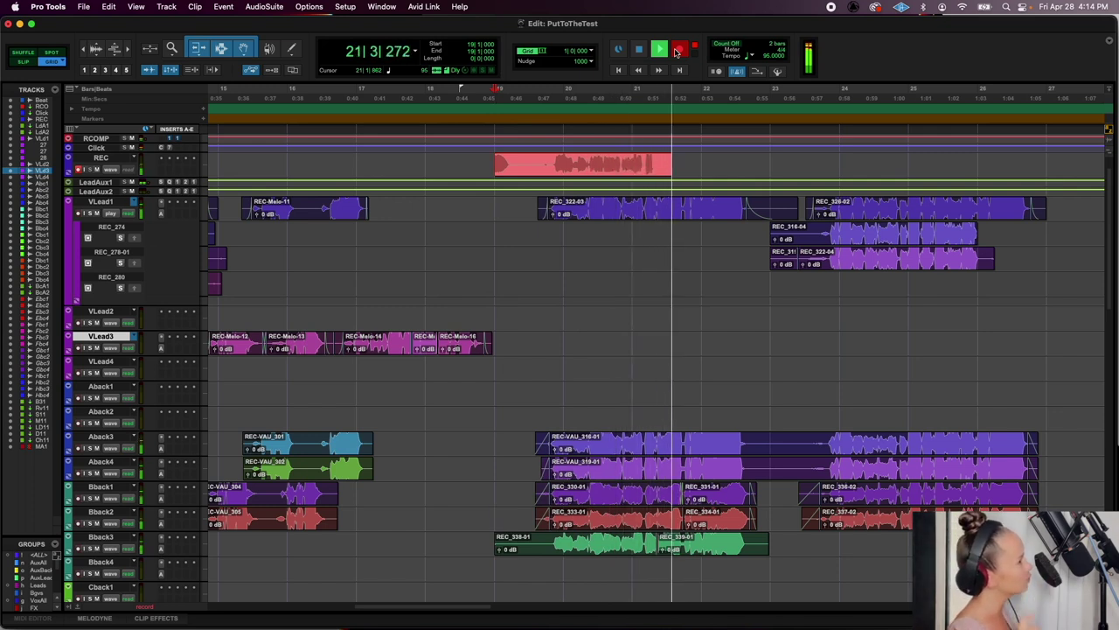
left_click(639, 50)
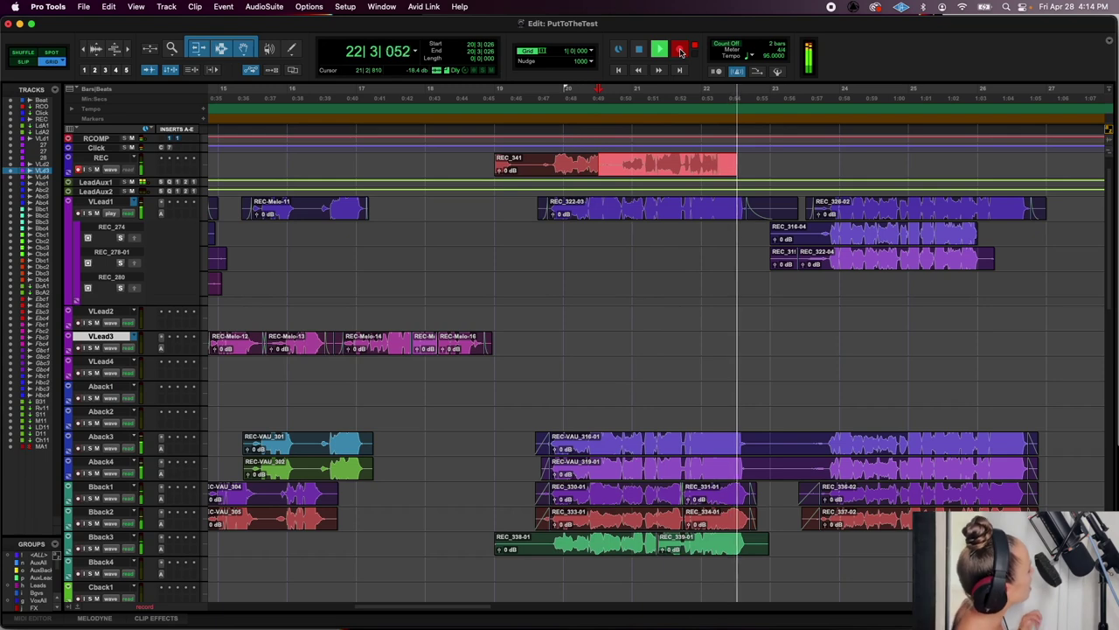
key("space")
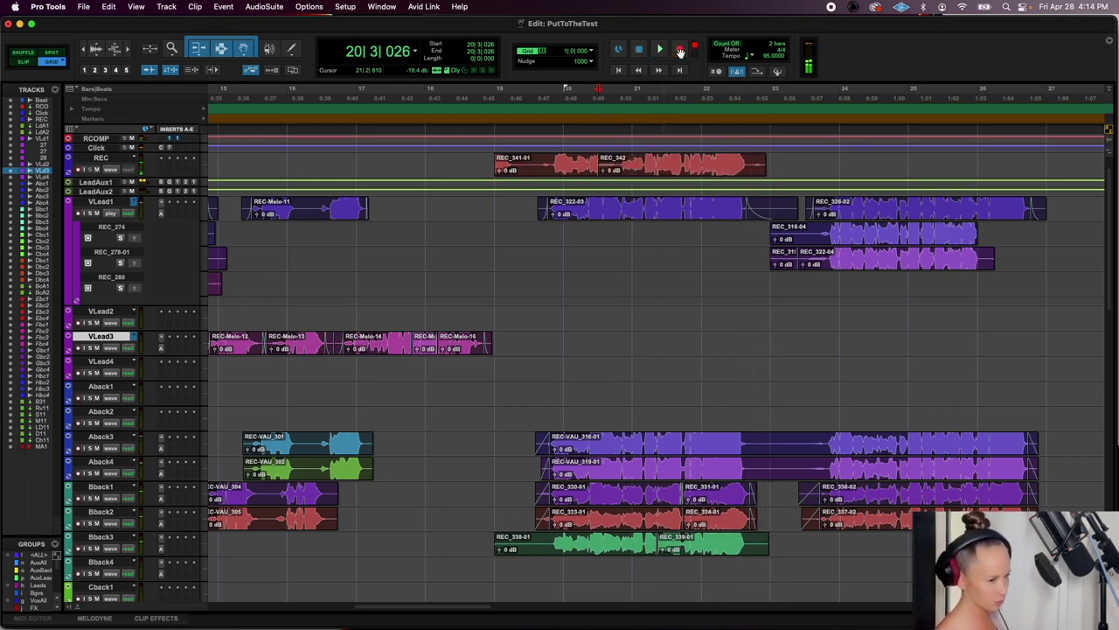
Shift the joint between the two harmony double takes on REC to about 21|1|675 and crossfade them there
key("super+bracketright")
key("super+bracketright")
left_click_drag(656, 164, 839, 173)
key("super+bracketleft")
key("super+bracketleft")
Select both crossfaded harmony double clips on REC and move them to Bback4, keeping their timing
left_click(689, 171)
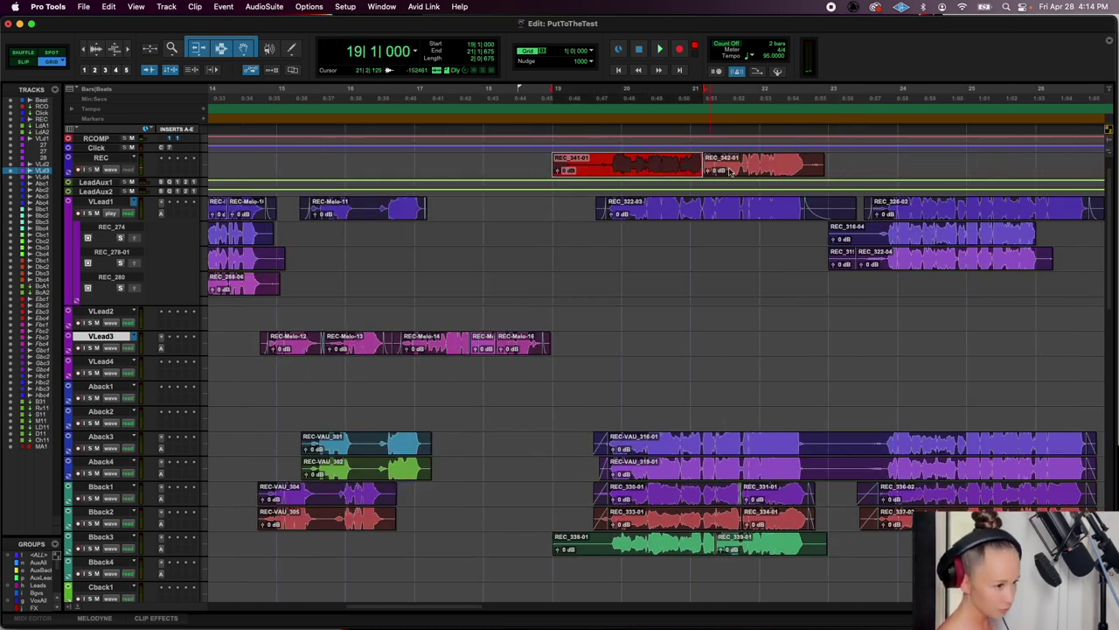
left_click(741, 172, "shift")
left_click_drag(741, 172, 741, 569)
Trim the silence around the first Bback3 and Bback4 phrase, adding fade-ins from about 19|3|364 and fade-outs at the end
mouse_move(596, 566)
left_mouse_down()
mouse_move(564, 548)
mouse_move(596, 549)
left_mouse_up()
key("Delete")
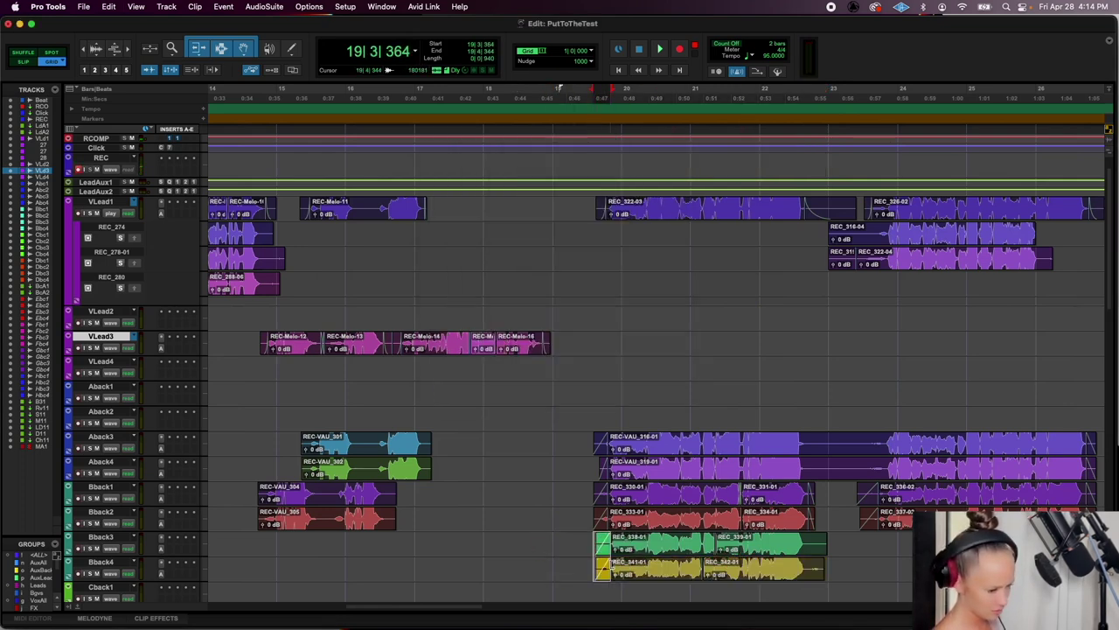
left_click_drag(836, 548, 820, 558)
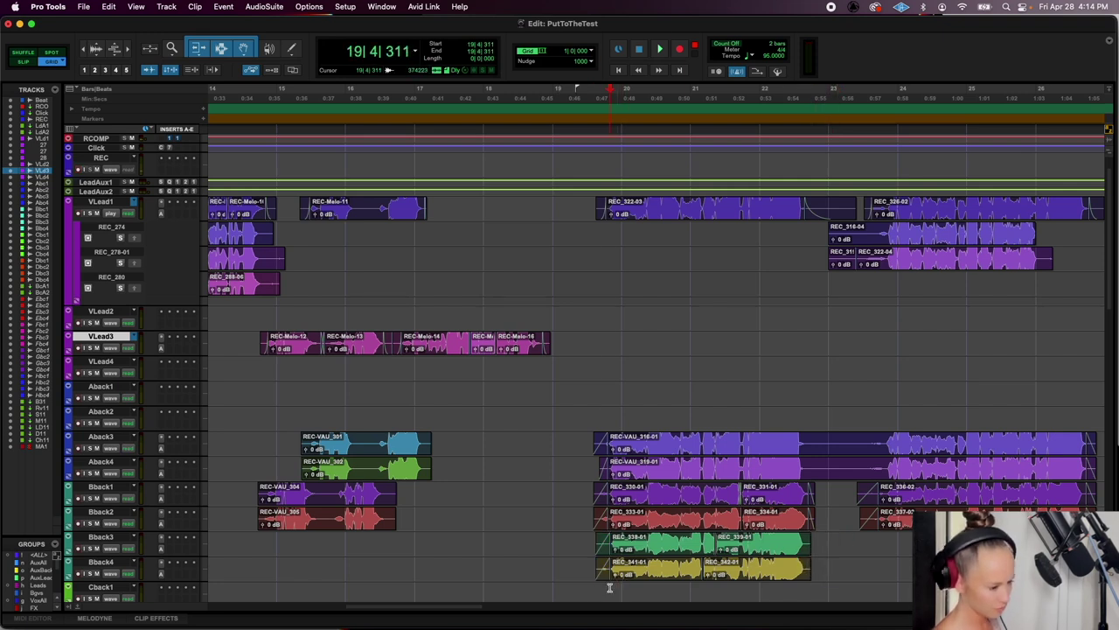
Record the second-phrase harmony on REC from bar 23, and punch in over it from bar 25 to nearly bar 27
key("space")
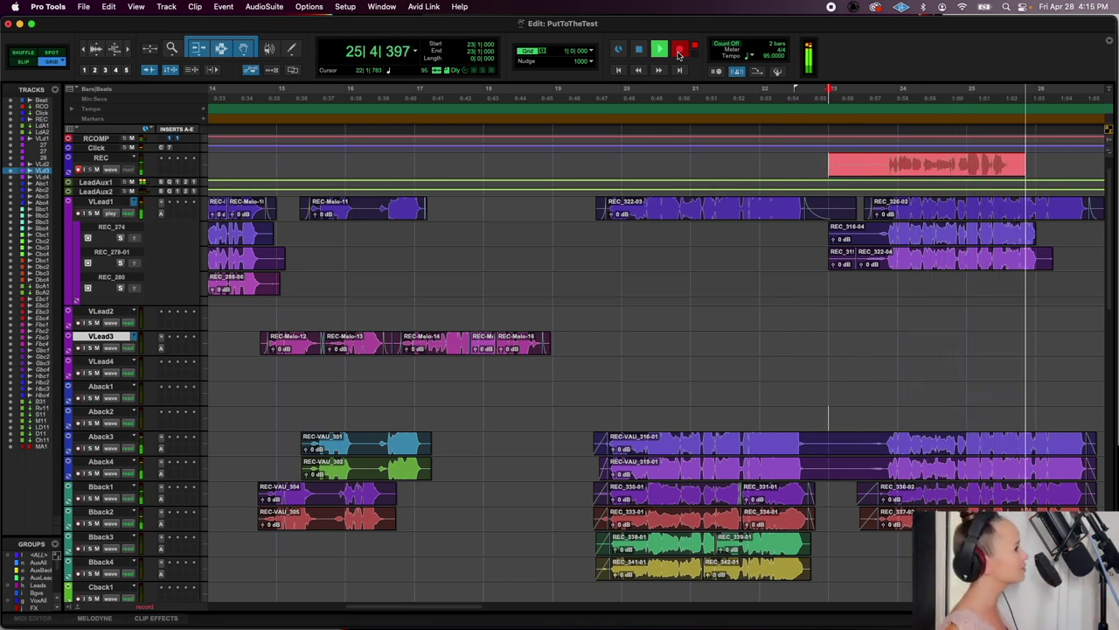
key("space")
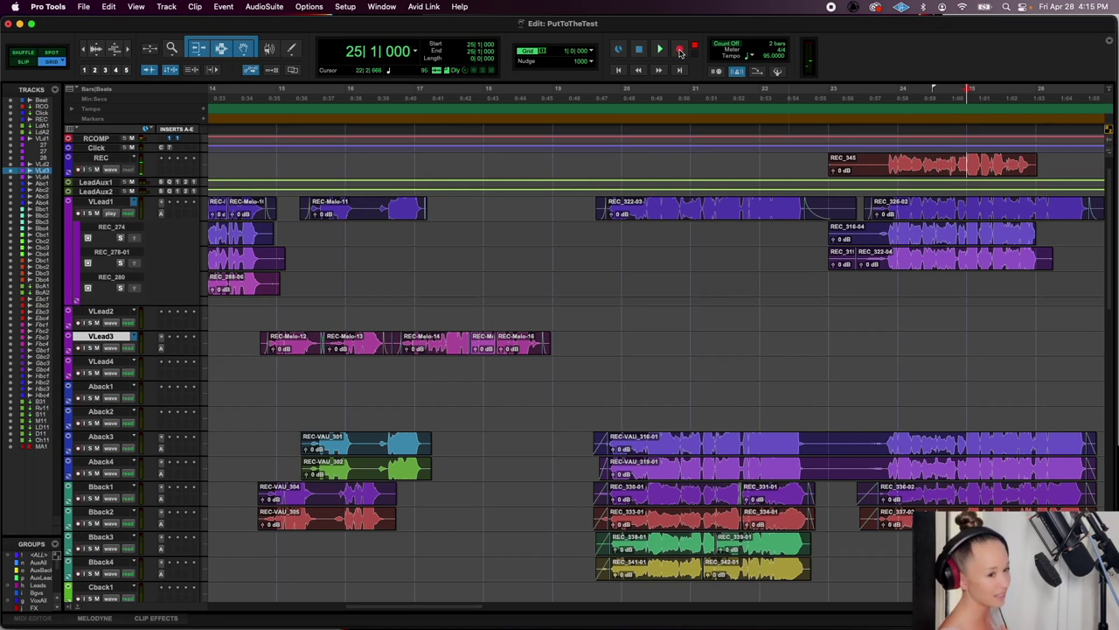
key("space")
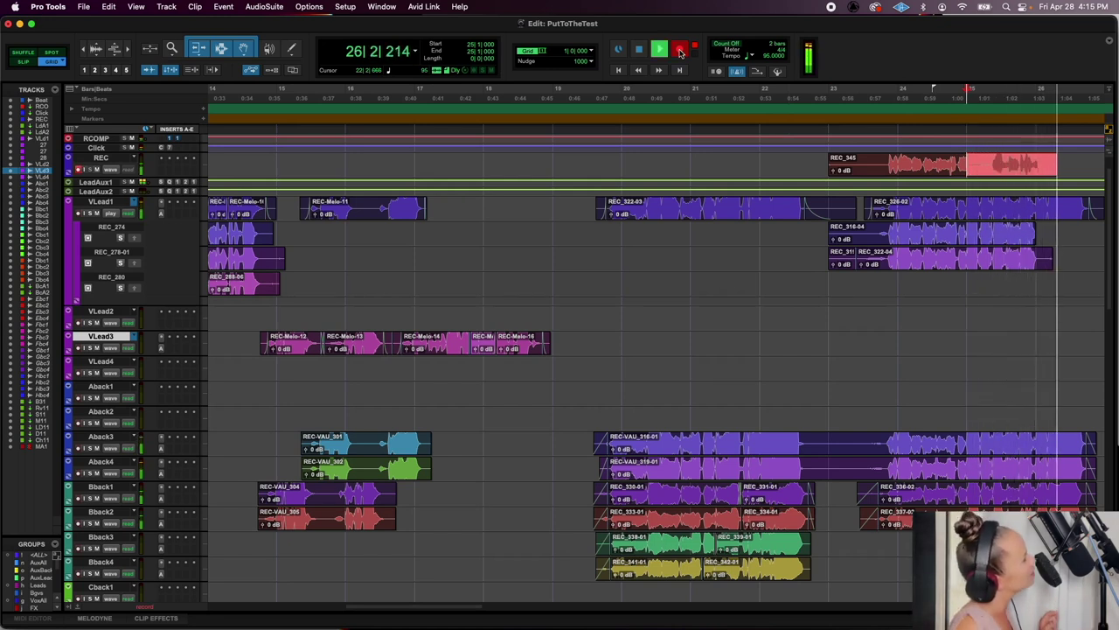
key("space")
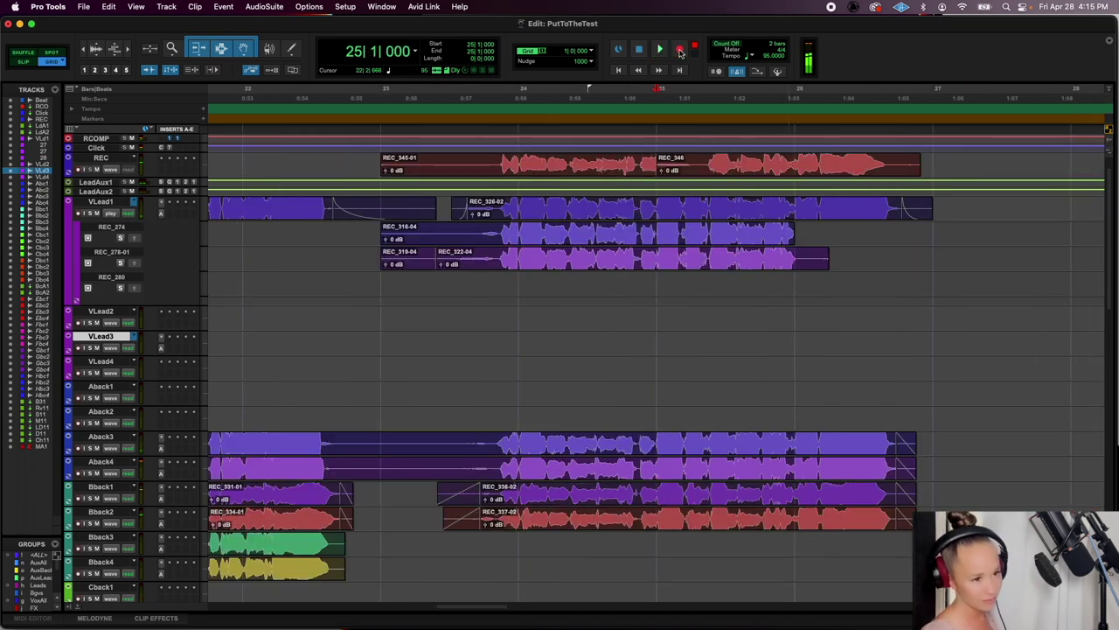
Shift the joint between the two second-phrase REC takes to about 25|3|334 and crossfade them there
left_click_drag(648, 162, 710, 170)
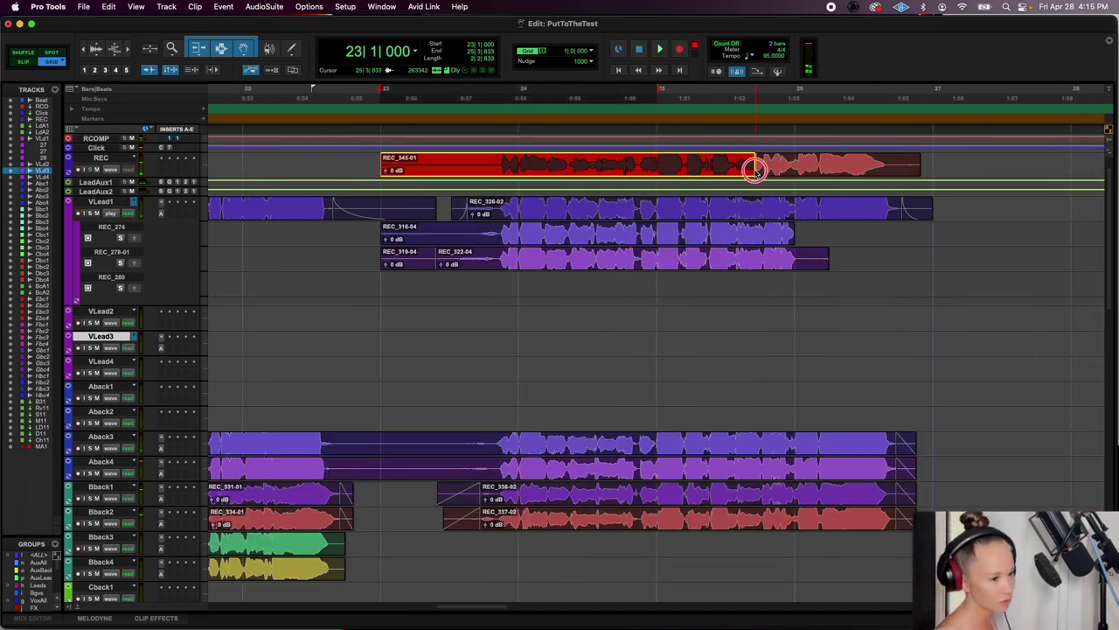
left_click(736, 175)
key("super+bracketright")
key("super+bracketright")
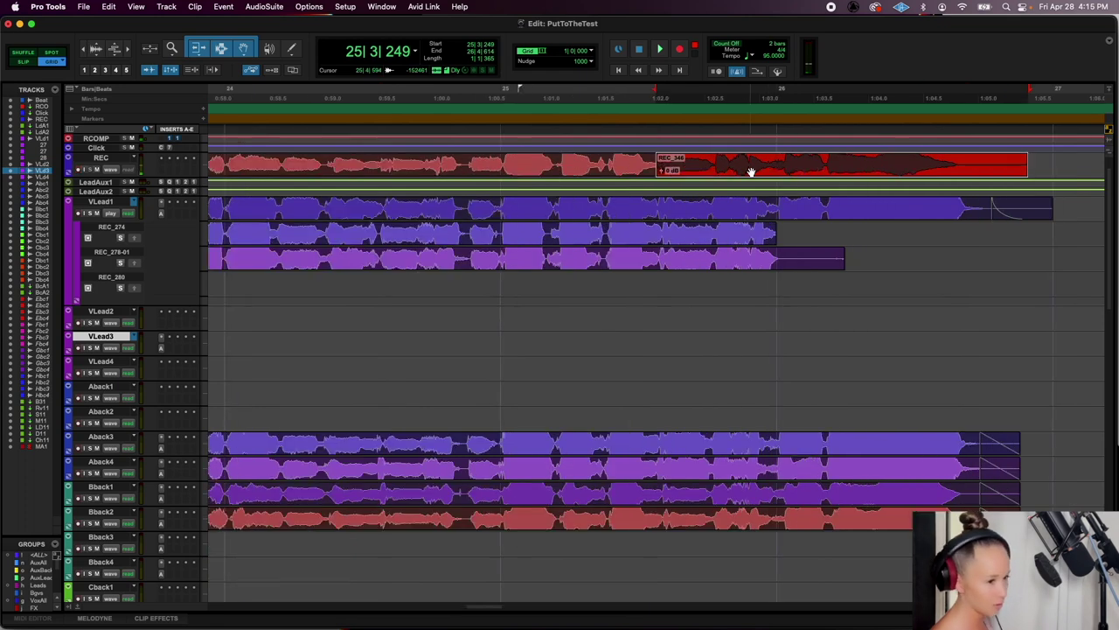
left_click_drag(651, 168, 680, 170)
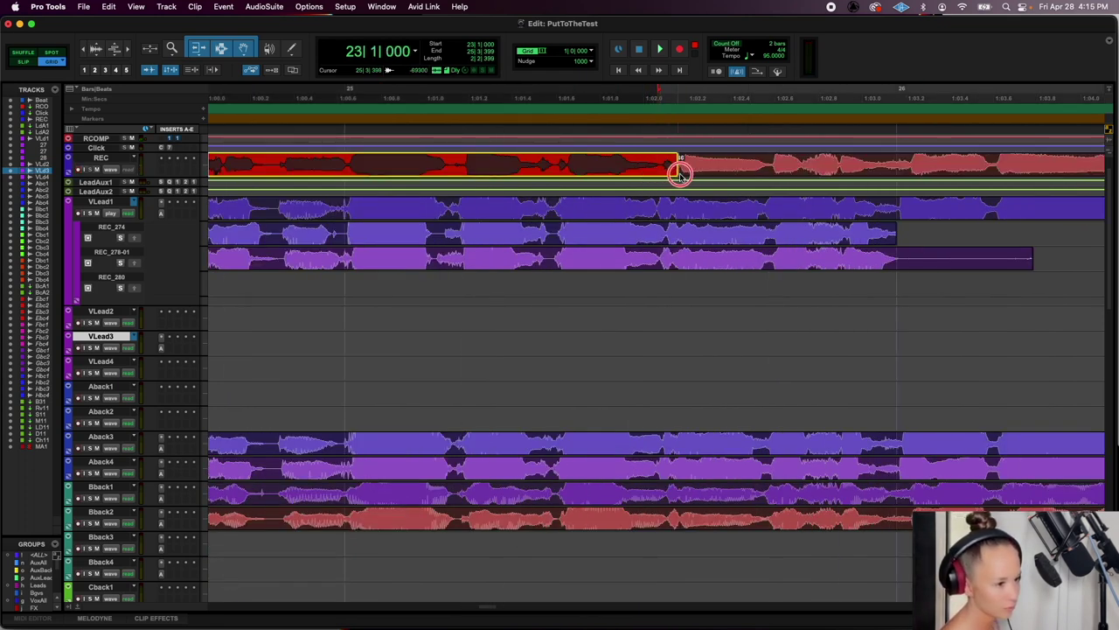
left_click_drag(678, 173, 772, 172)
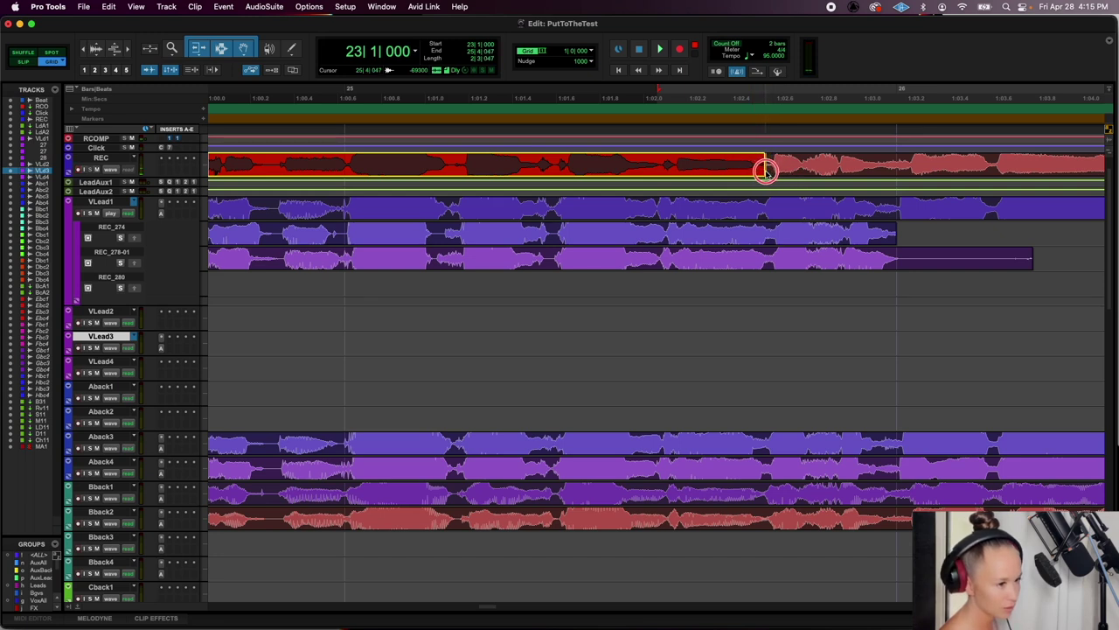
left_click_drag(759, 172, 661, 171)
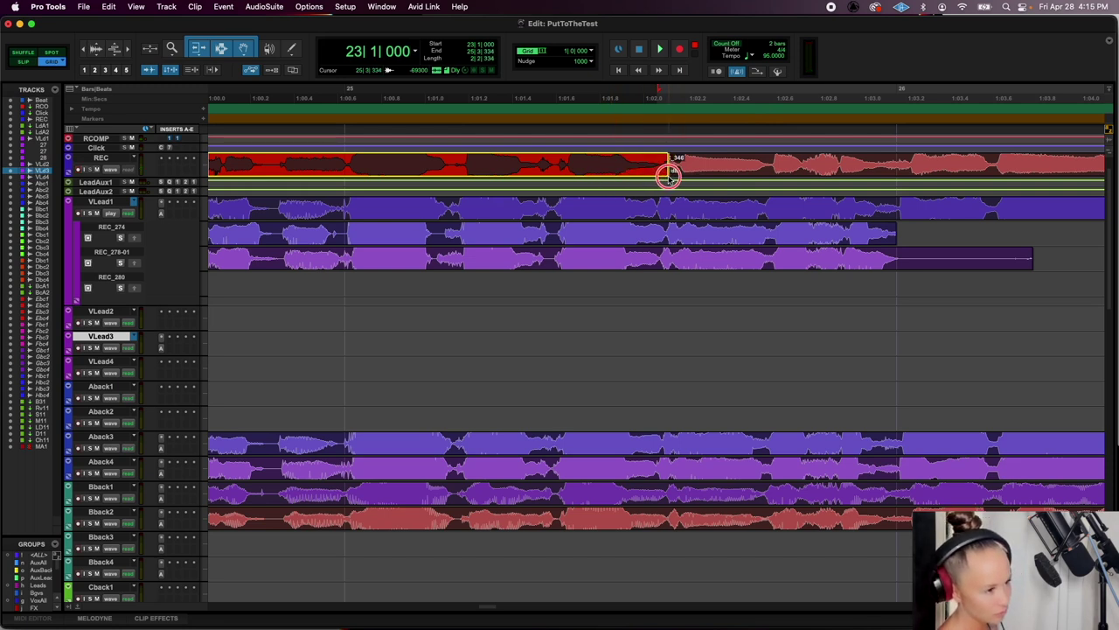
left_click_drag(670, 178, 665, 178)
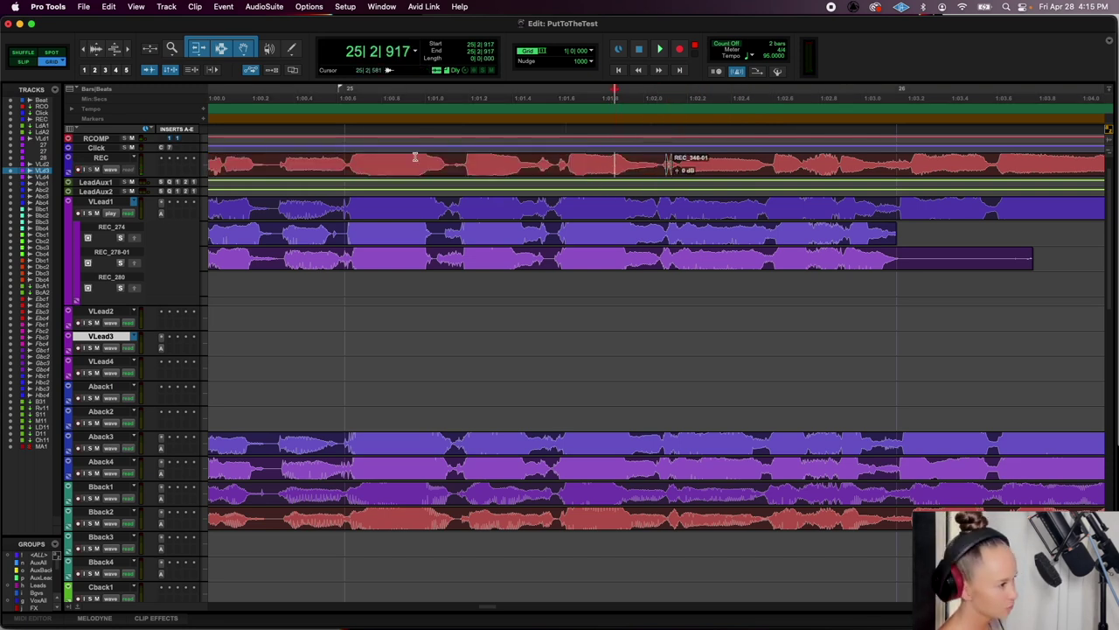
Select both crossfaded second-phrase clips on REC and move them to Bback3, keeping their timing
left_click(570, 170)
left_click(728, 179, "shift")
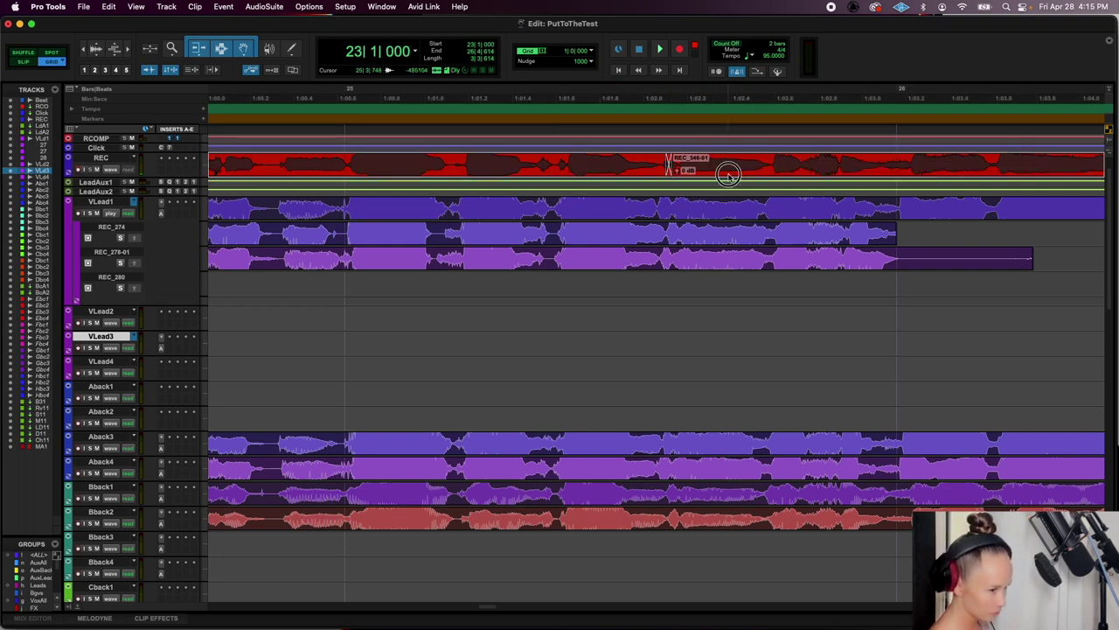
left_click_drag(728, 178, 723, 538)
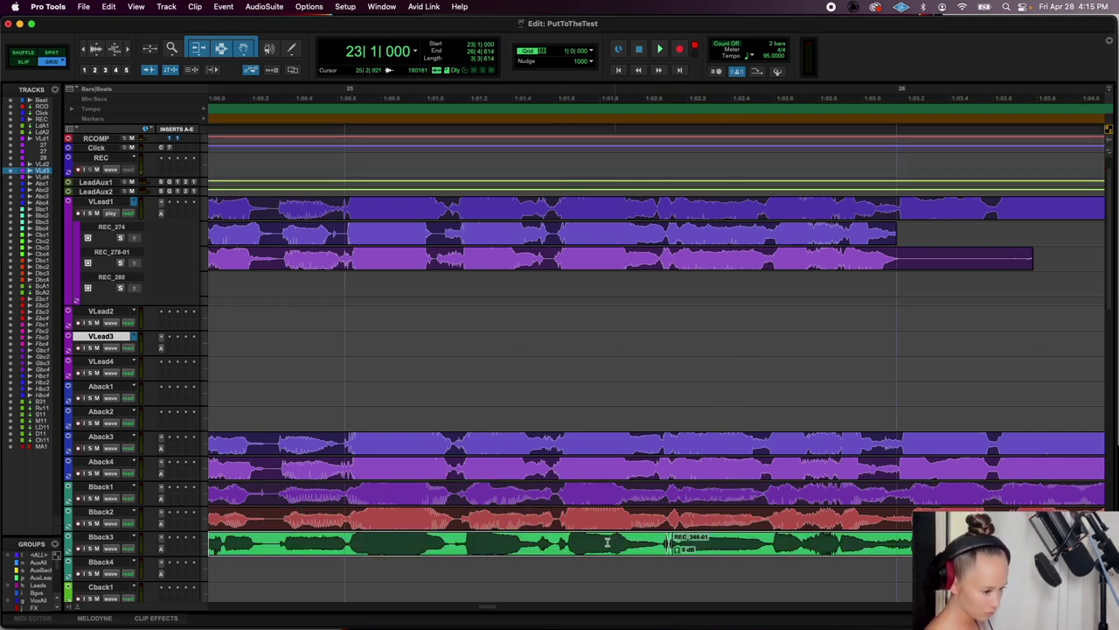
Trim the silent start of the second-phrase clip on Bback3 to about 23|3|536
left_click(571, 542)
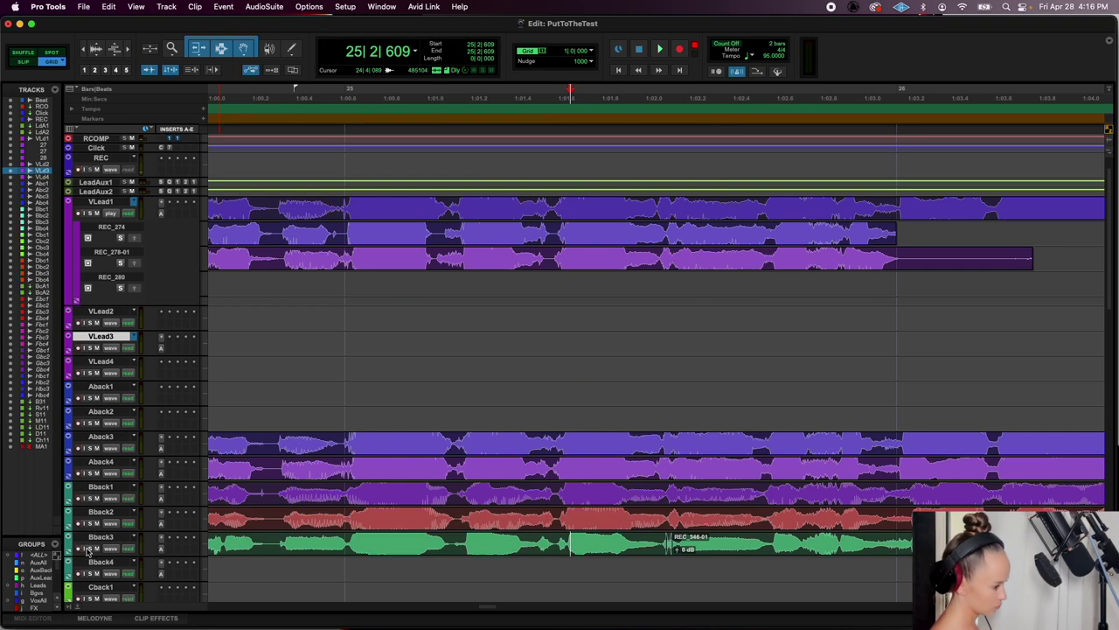
key("space")
key("r")
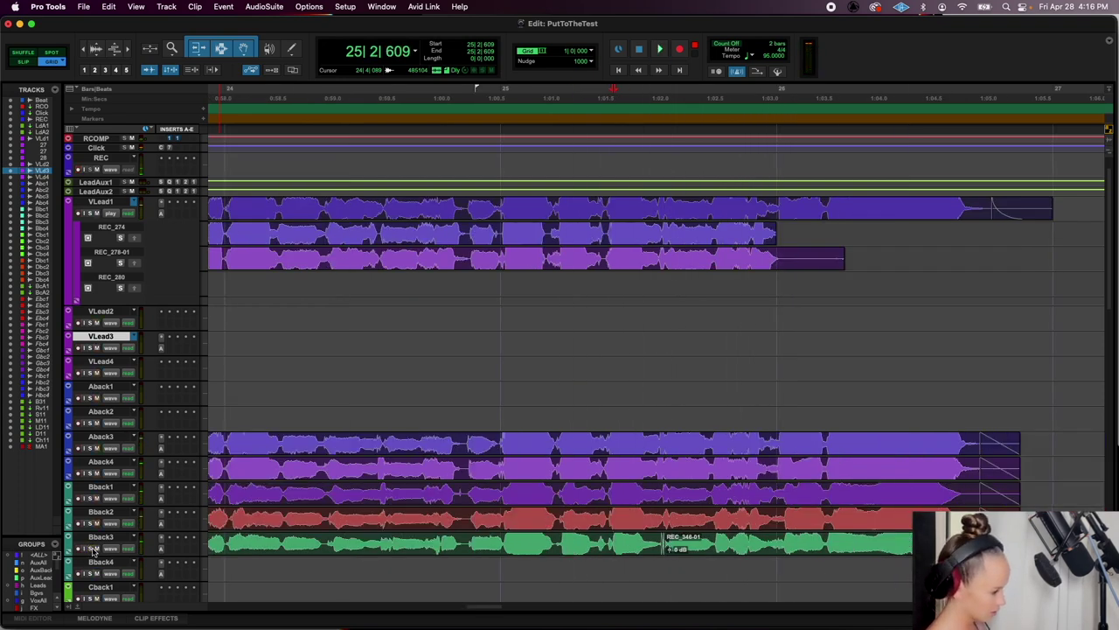
key("r")
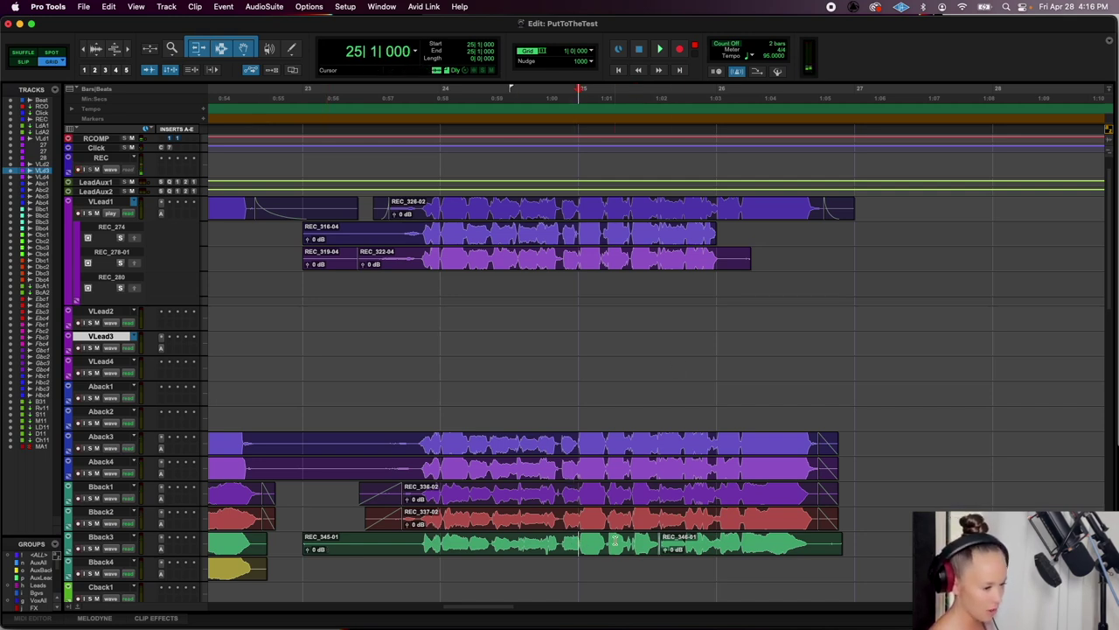
left_click_drag(313, 549, 384, 547)
left_click(391, 544)
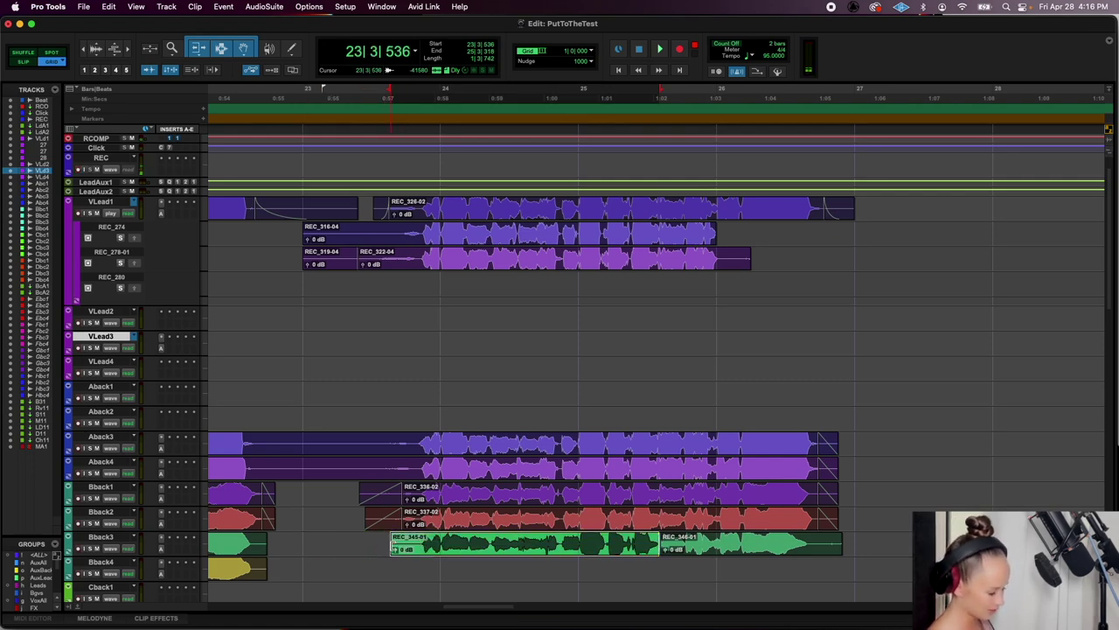
Record a double of the second-phrase Bback3 harmony on REC from bar 23, restarting once, and punch in from bar 25 to nearly bar 27
key("r")
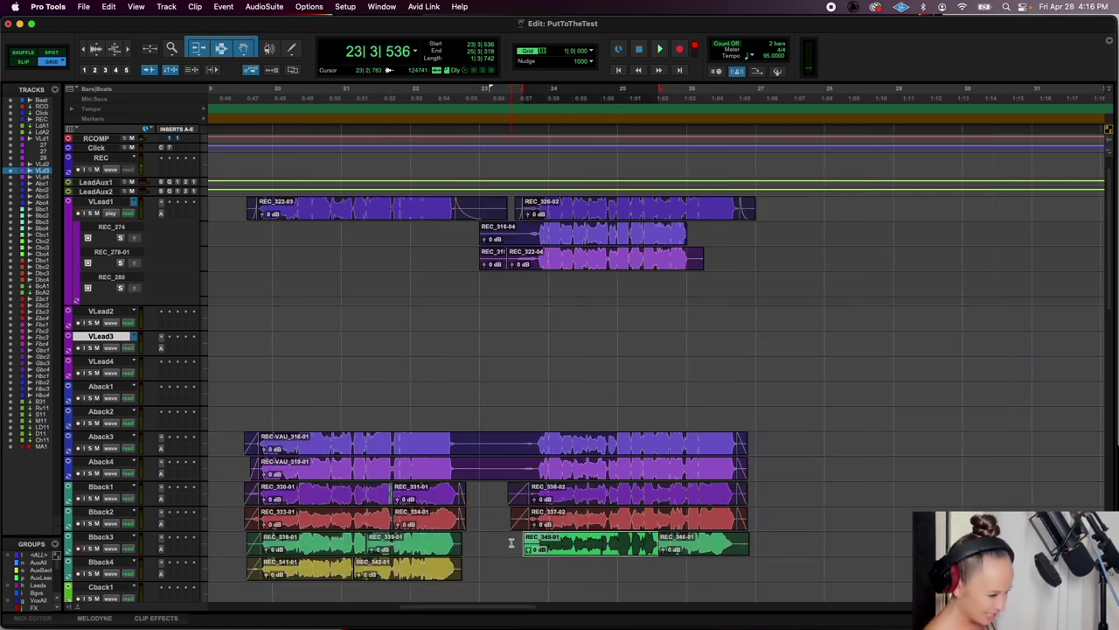
left_click(511, 543)
key("space")
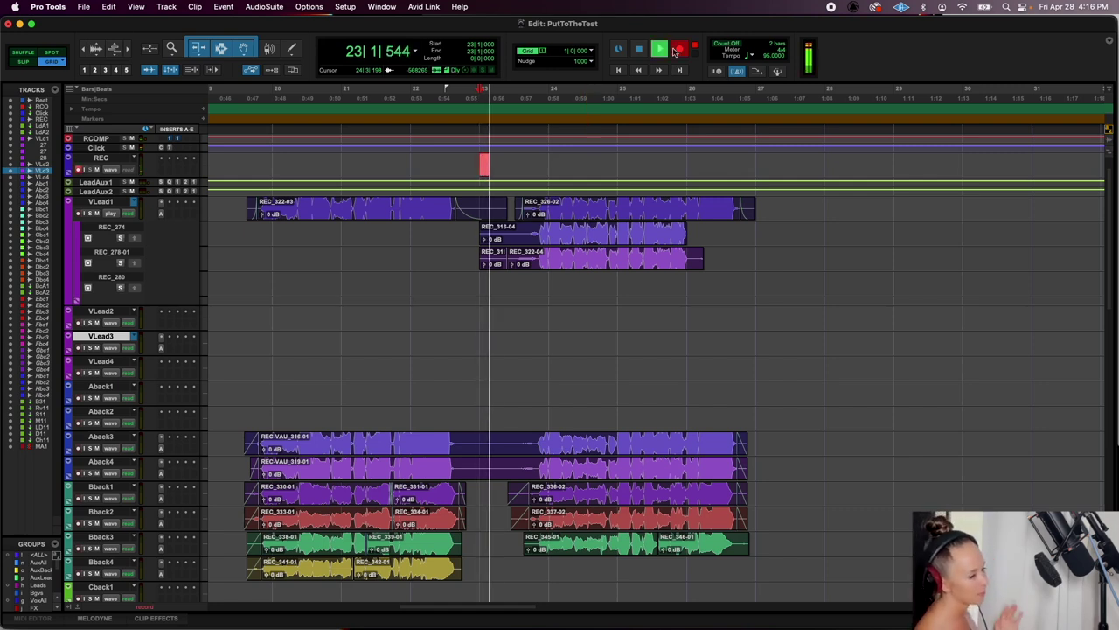
key("space")
key("space")
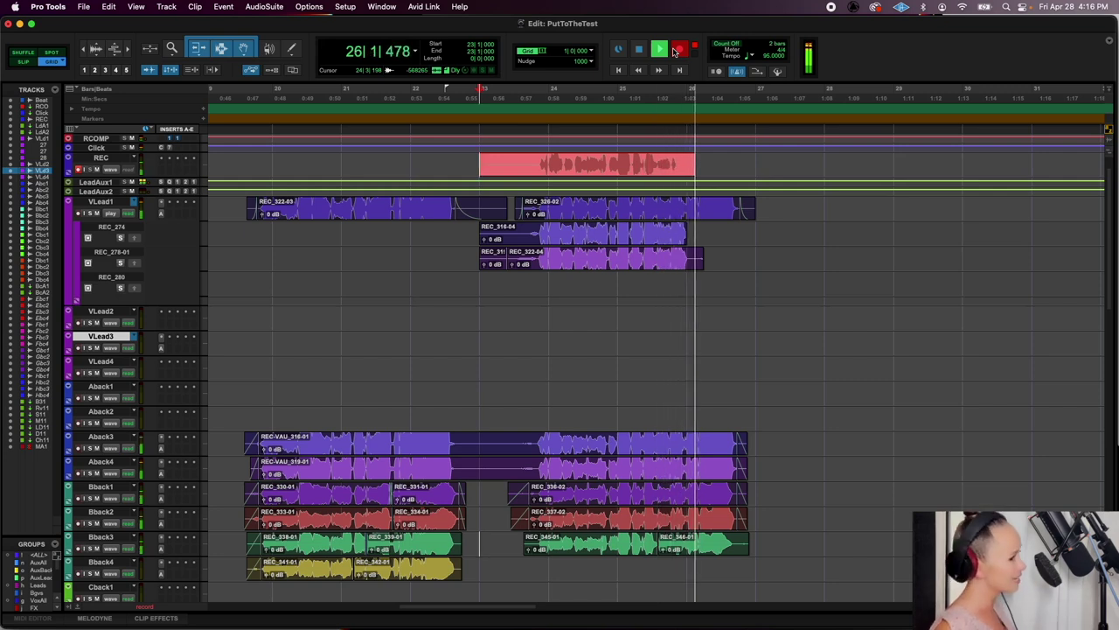
key("space")
key("space")
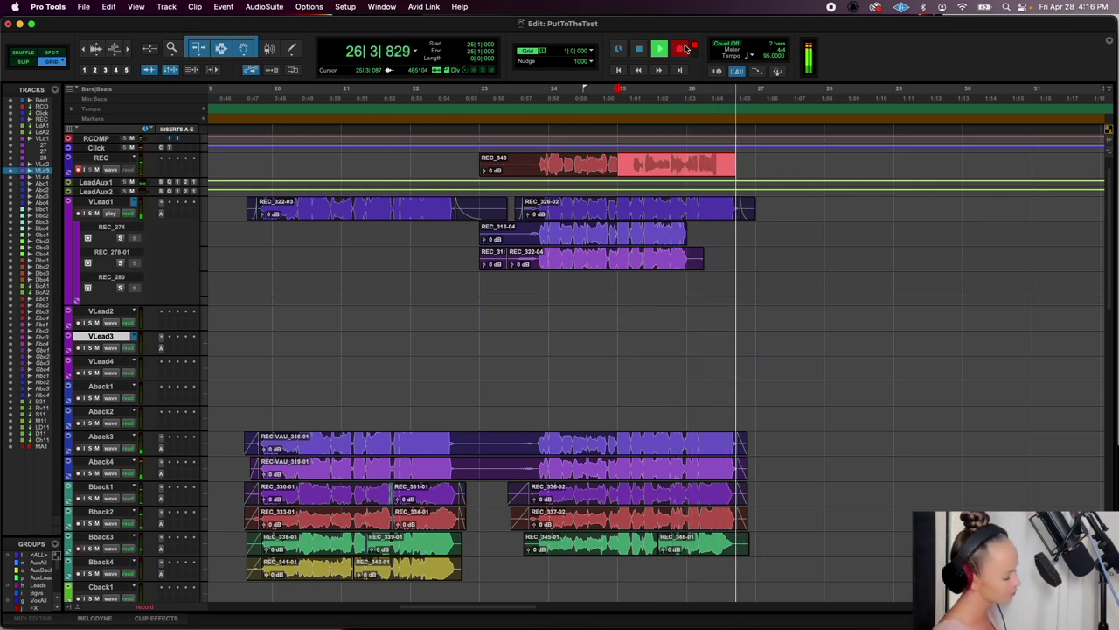
key("space")
Shift the joint between the two second-phrase double takes on REC to about 25|4|902 and crossfade them there
key("super+bracketright")
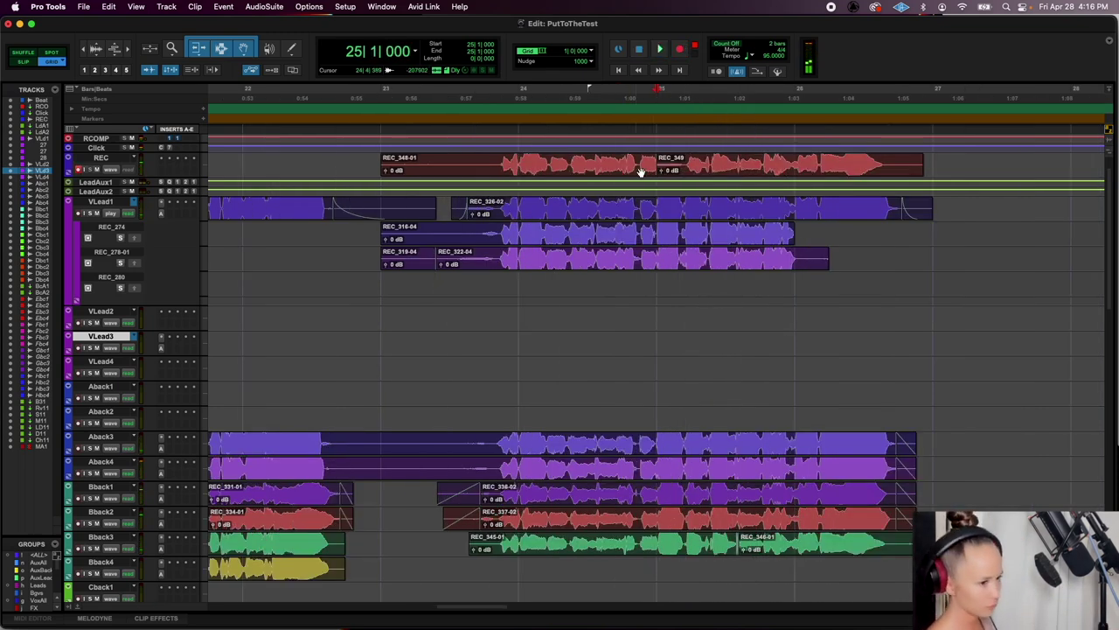
key("super+bracketright")
key("space")
left_click_drag(654, 164, 926, 172)
key("space")
Select both crossfaded second-phrase double clips on REC and move them to Bback4, keeping their timing
left_click(910, 172)
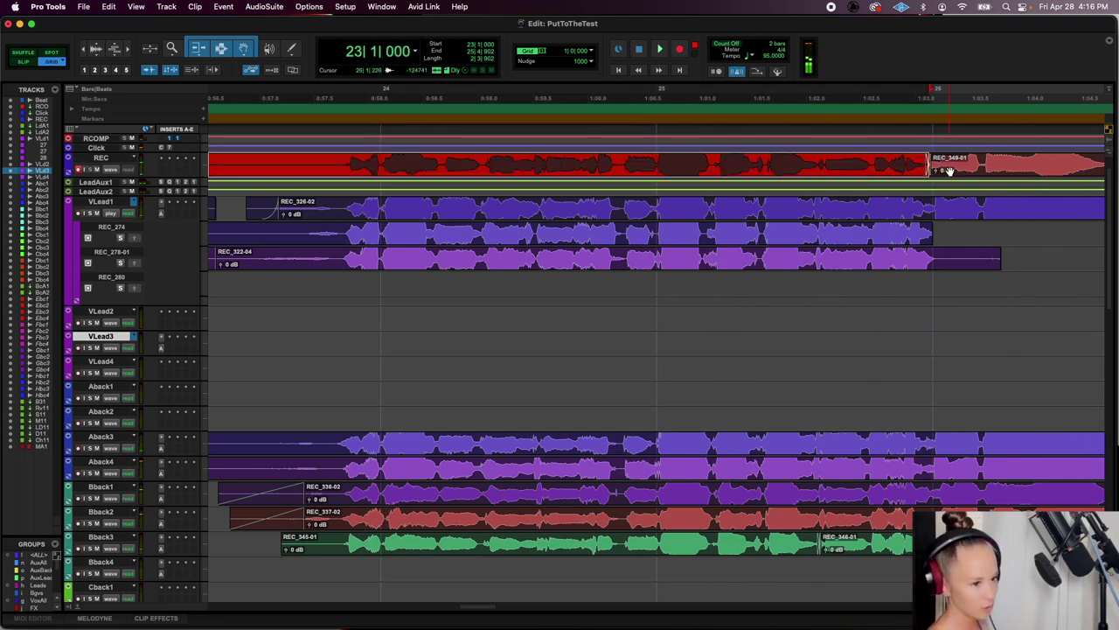
left_click(949, 172, "shift")
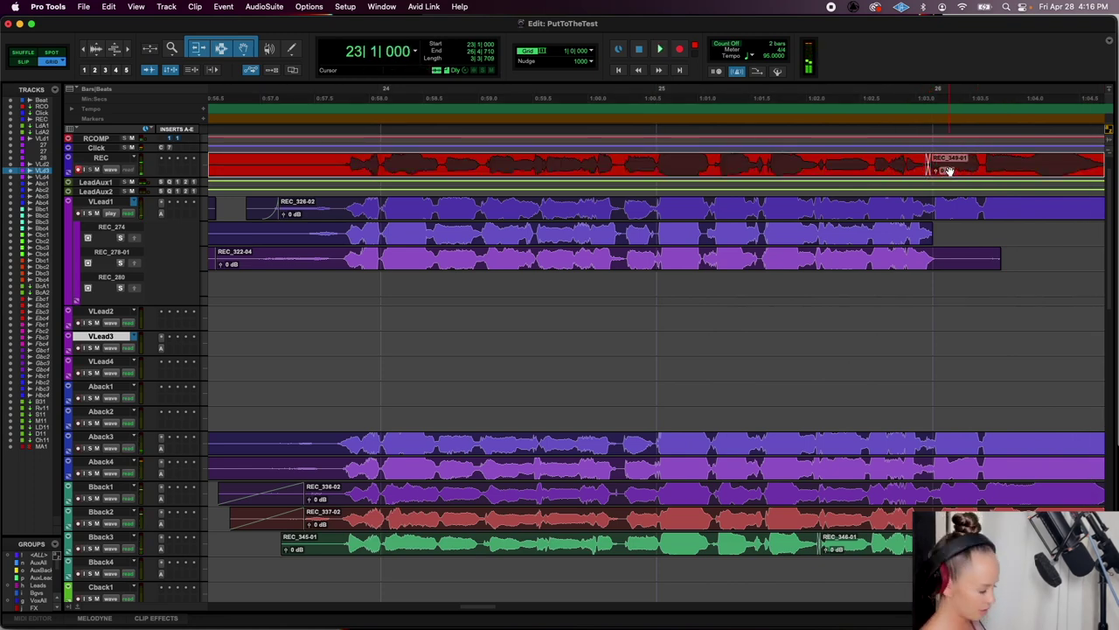
key("r")
left_click_drag(584, 171, 570, 582)
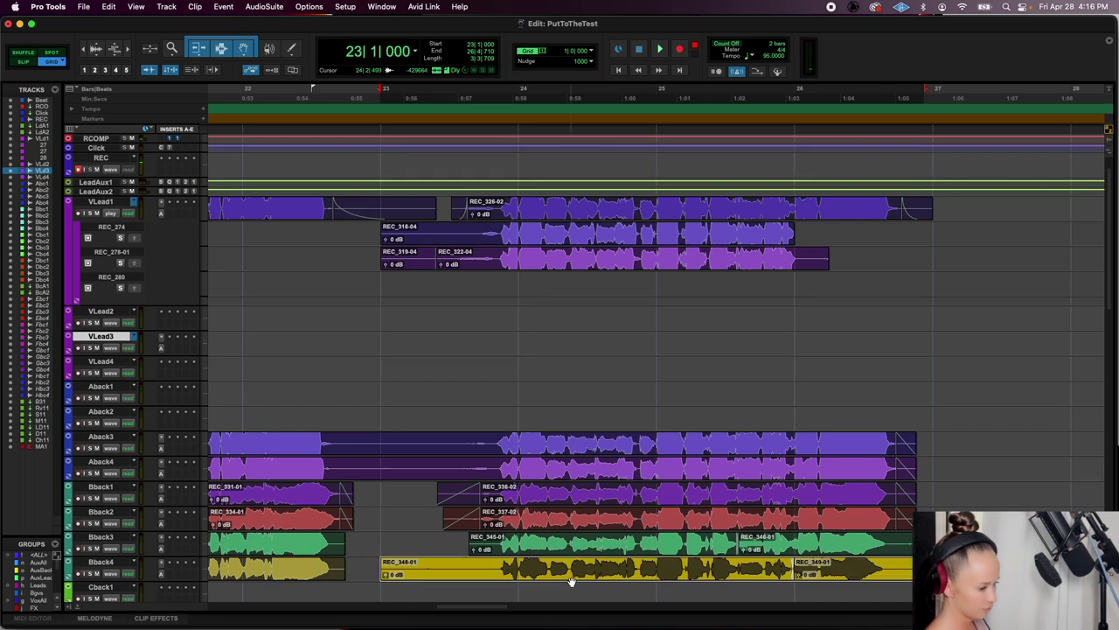
Trim the second-phrase starts on Bback1 to Bback4 to a common point in bar 23, and add fade-ins on Bback3 and Bback4
left_click(375, 567)
key("space")
left_click_drag(375, 567, 473, 498)
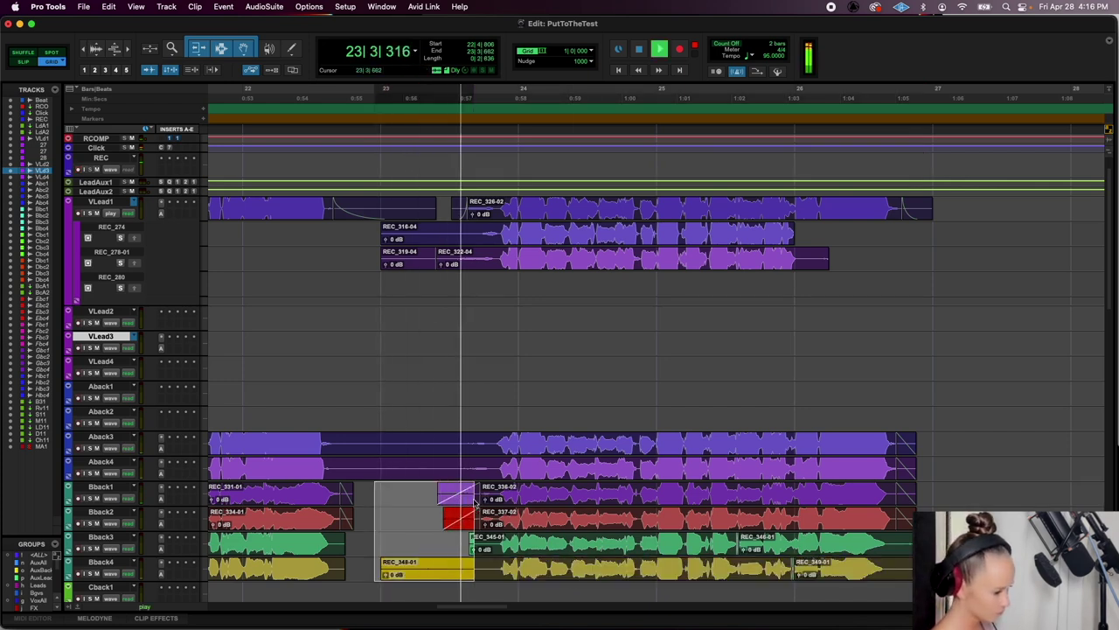
key("Delete")
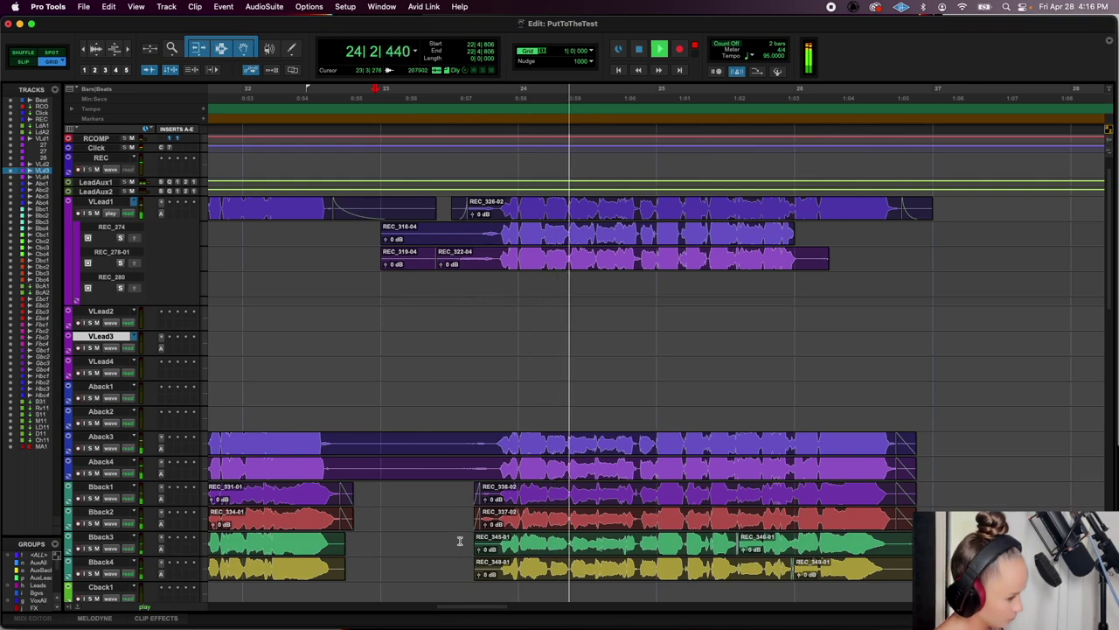
left_click_drag(461, 541, 500, 564)
key("super+f")
key("Return")
Add fade-outs to the second-phrase ends on Bback3 and Bback4 from about 26|3|641 to the clip ends
scroll(500, 564, "right", 5)
scroll(500, 564, "up", 1)
scroll(500, 564, "right", 3)
scroll(612, 590, "down", 2)
left_click_drag(599, 569, 562, 540)
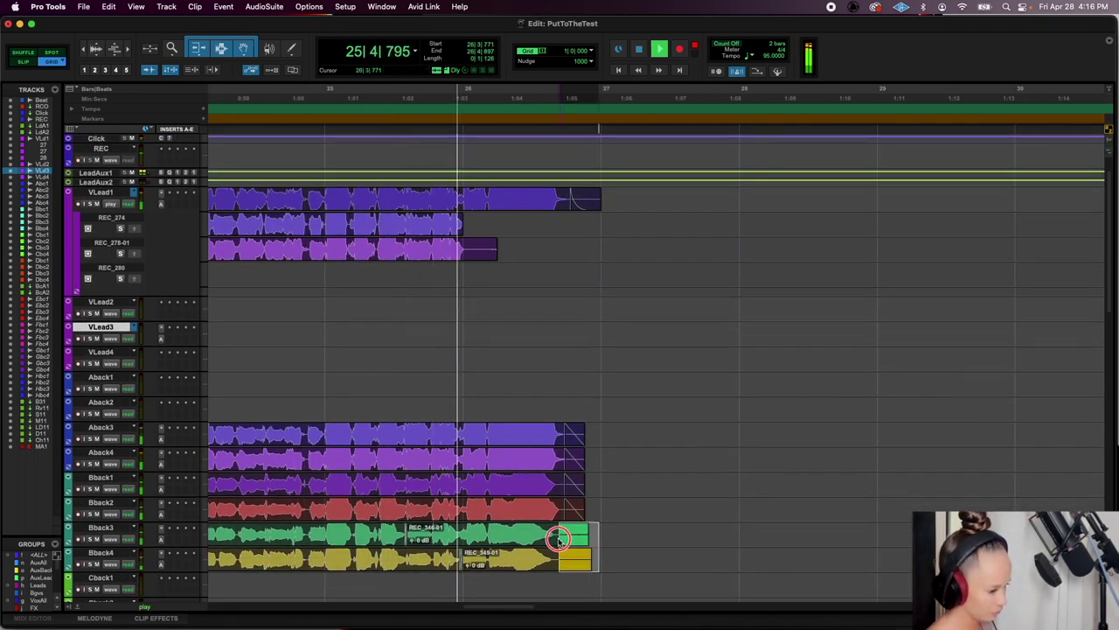
key("super+f")
key("Return")
key("super+bracketleft")
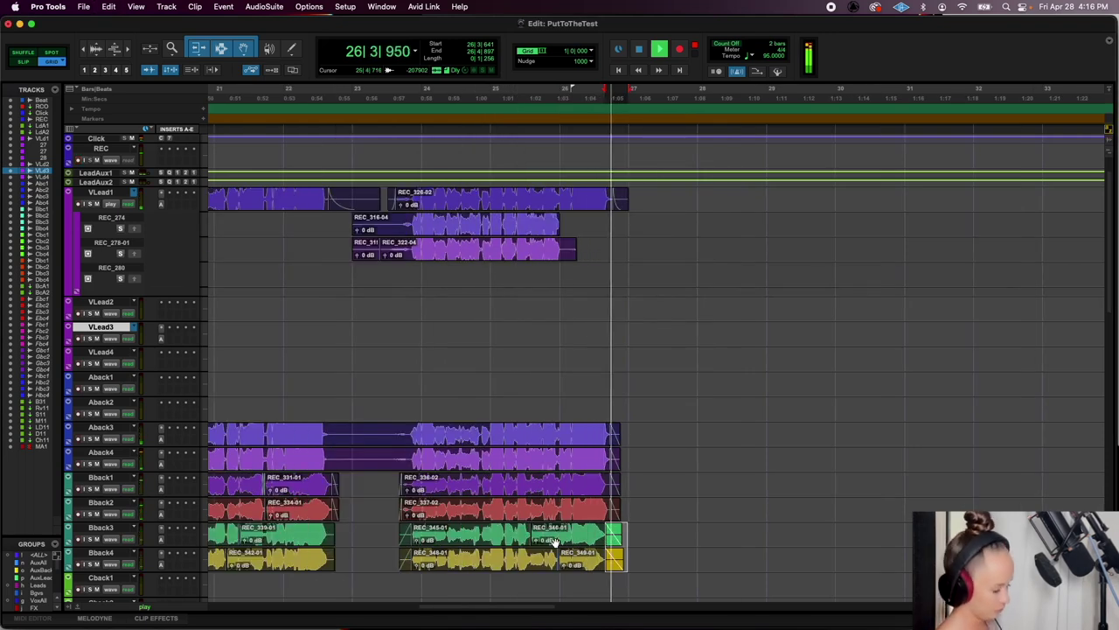
key("super+bracketleft")
key("space")
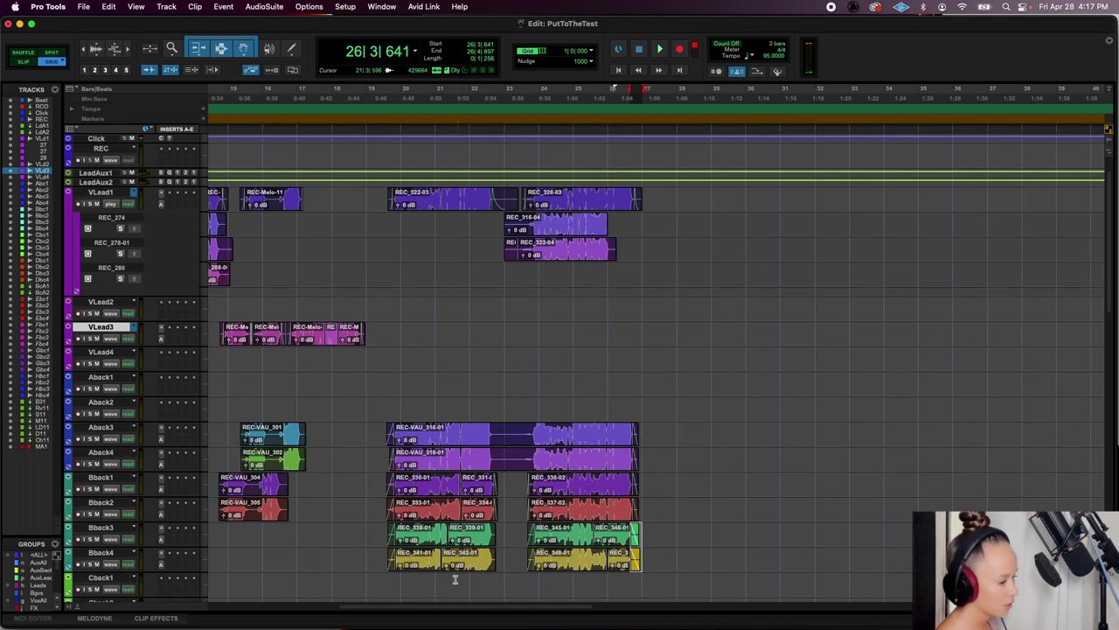
Audition both Bback1 harmony phrases with the track soloed, replaying from bar 24, and take Bback1 out of solo
left_click(432, 490)
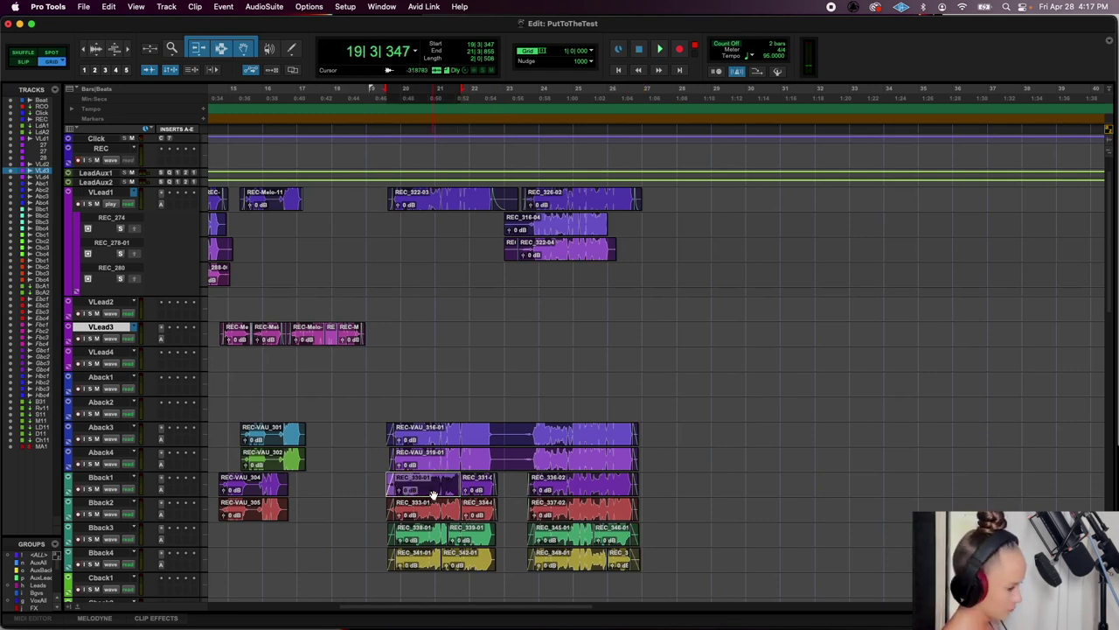
left_click(542, 492, "shift")
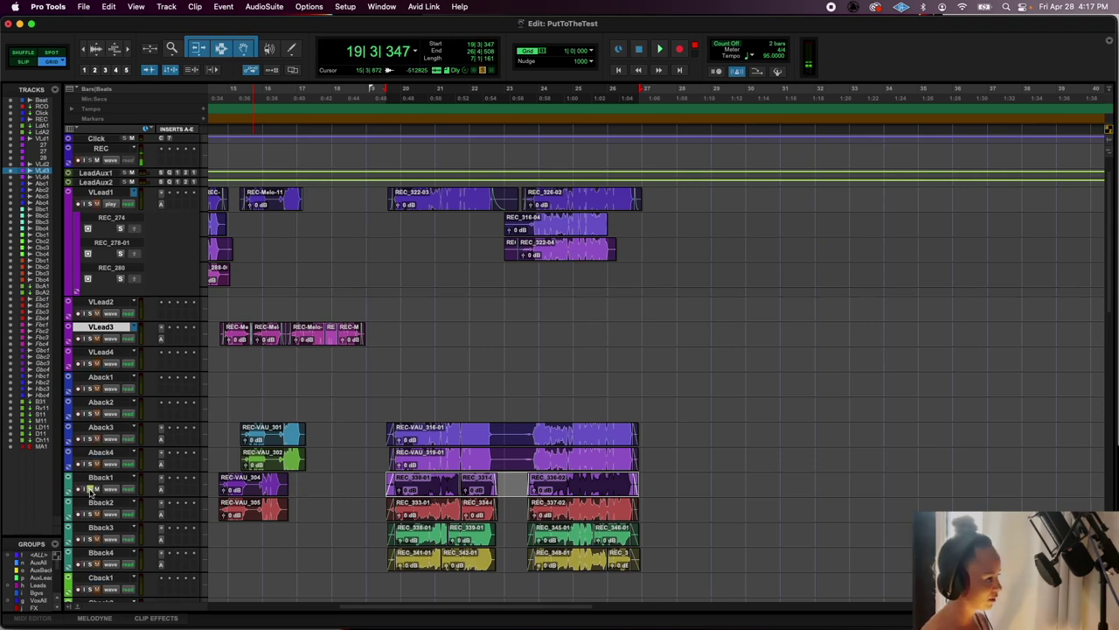
key("super+bracketright")
scroll(494, 492, "right", 8)
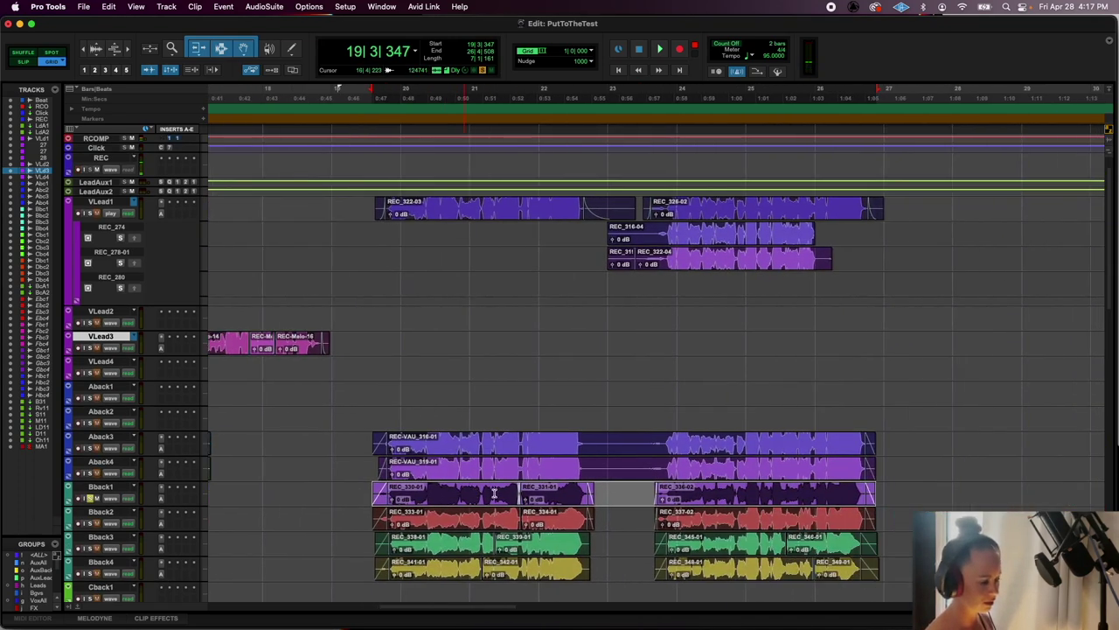
key("space")
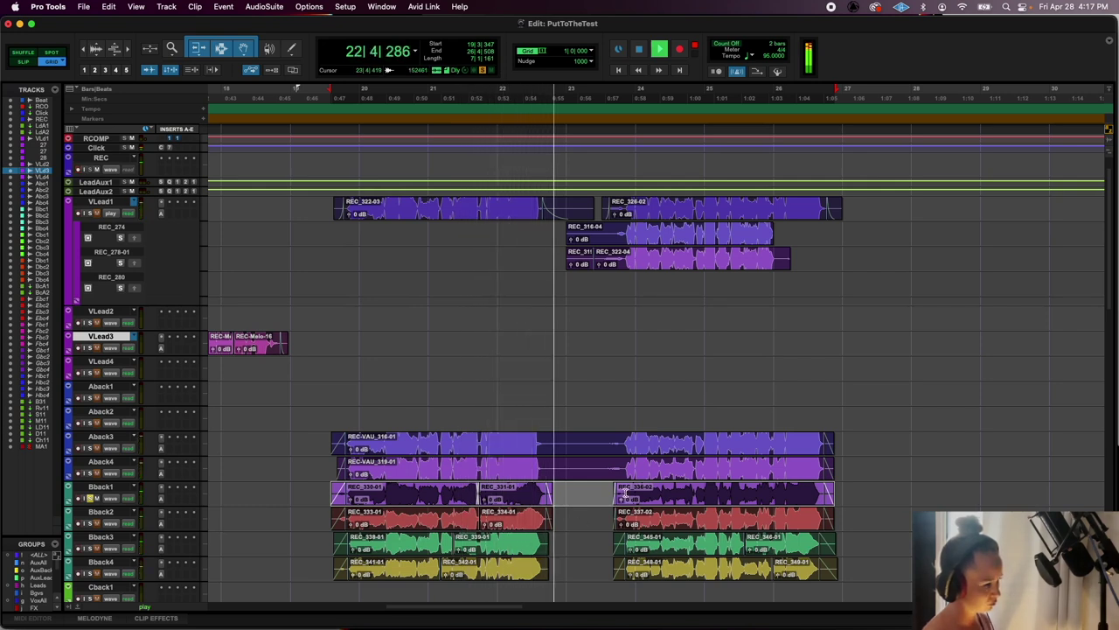
left_click(624, 495)
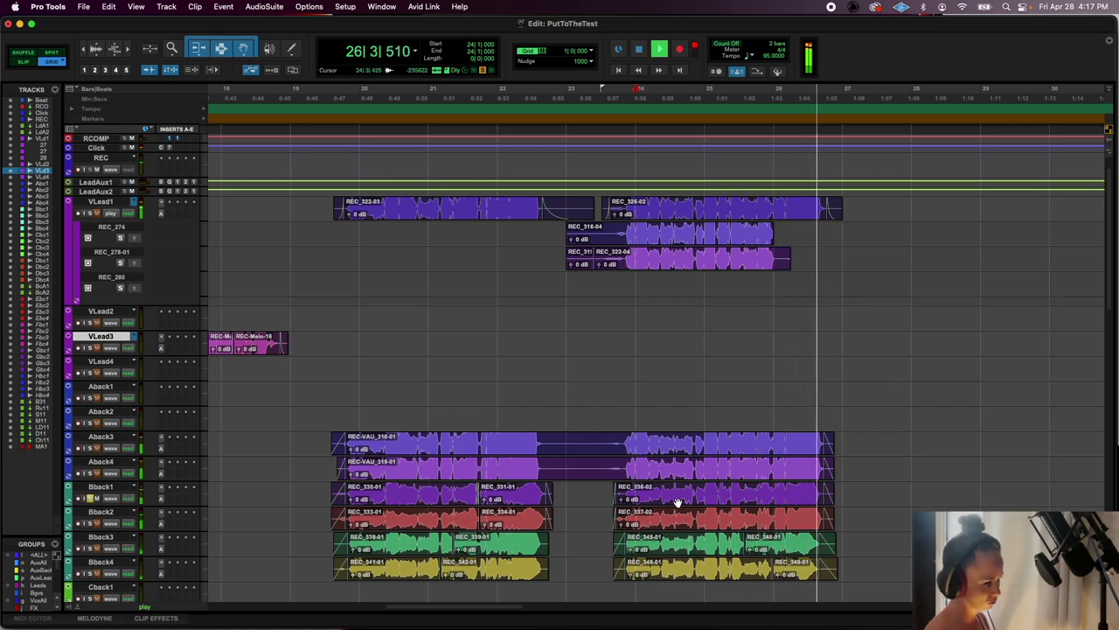
key("space")
left_click(89, 498)
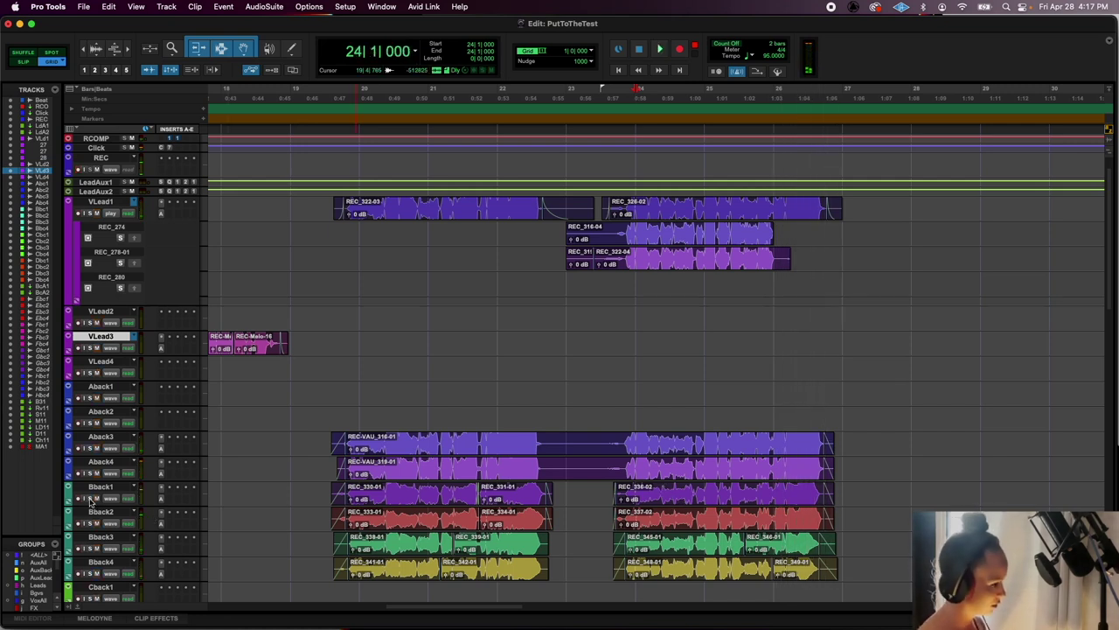
Select both VLead1 phrases from bar 19 to 27, open VocAlign Ultra, and capture the selection as the guide
left_click(428, 210)
left_click(698, 221, "shift")
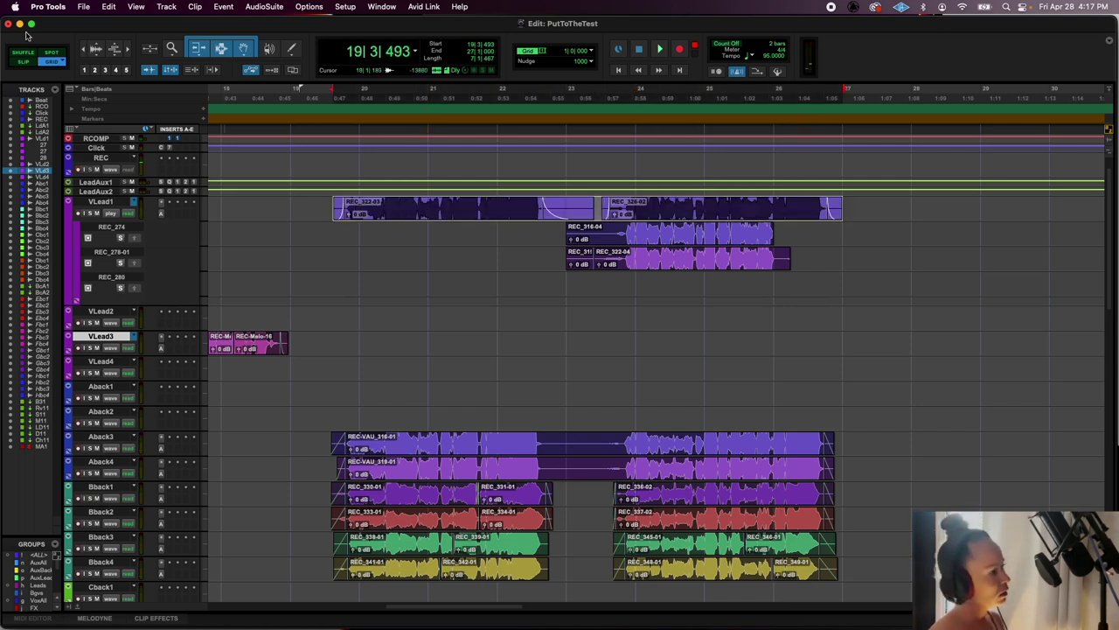
left_click(264, 6)
mouse_move(279, 140)
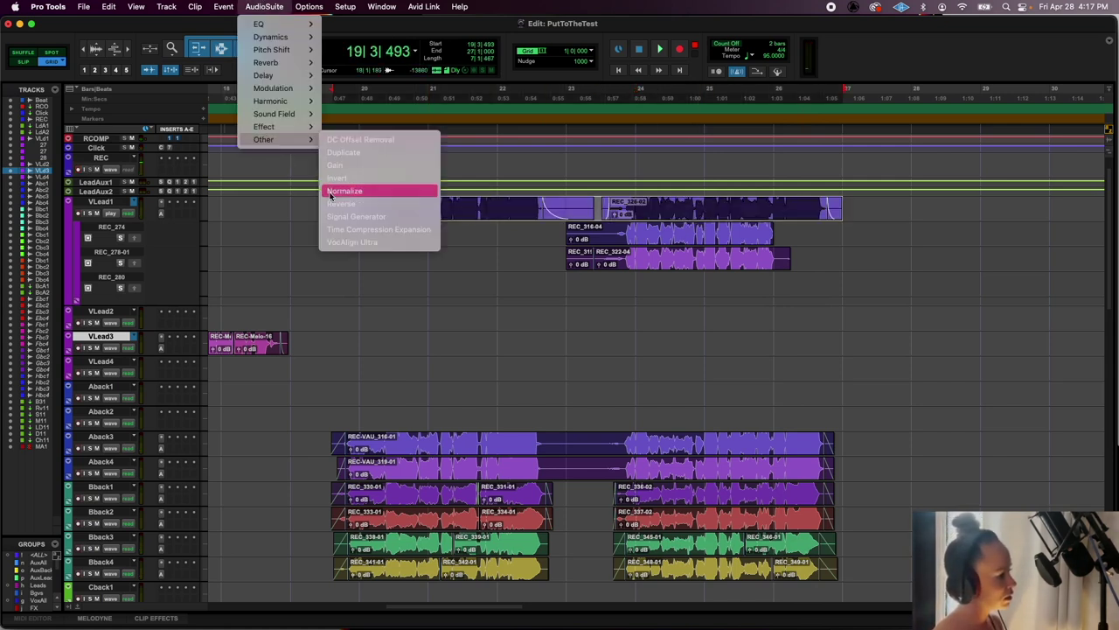
left_click(333, 241)
left_click(562, 137)
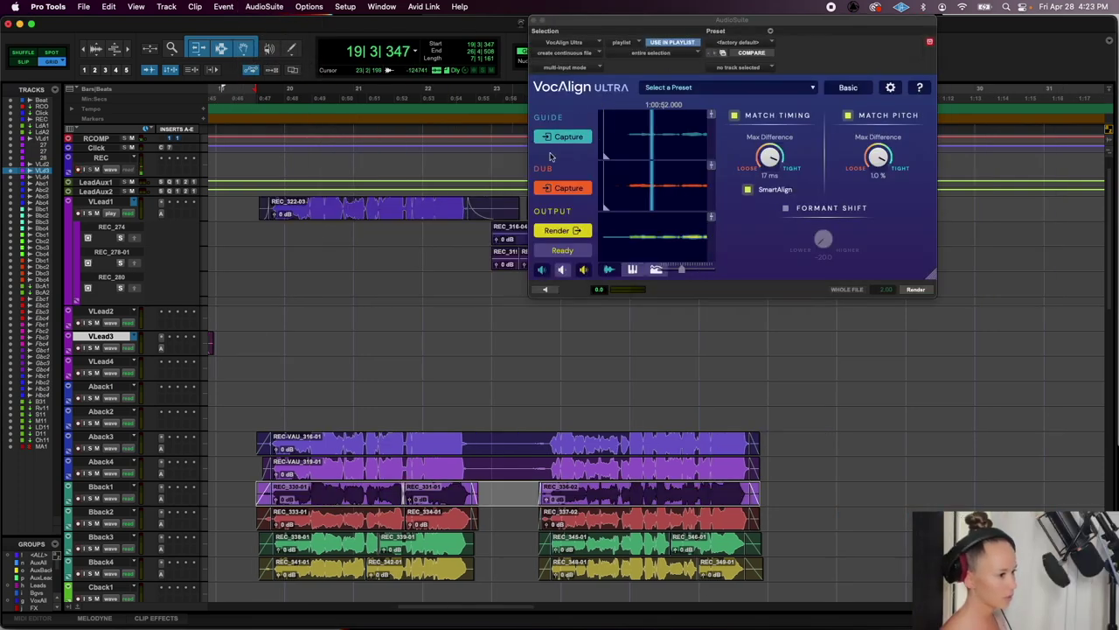
Reselect the REC_322-03 and REC_326-02 phrases on VLead1 and recapture them as the VocAlign guide
left_click(324, 218)
scroll(324, 219, "right", 5)
scroll(325, 218, "up", 1)
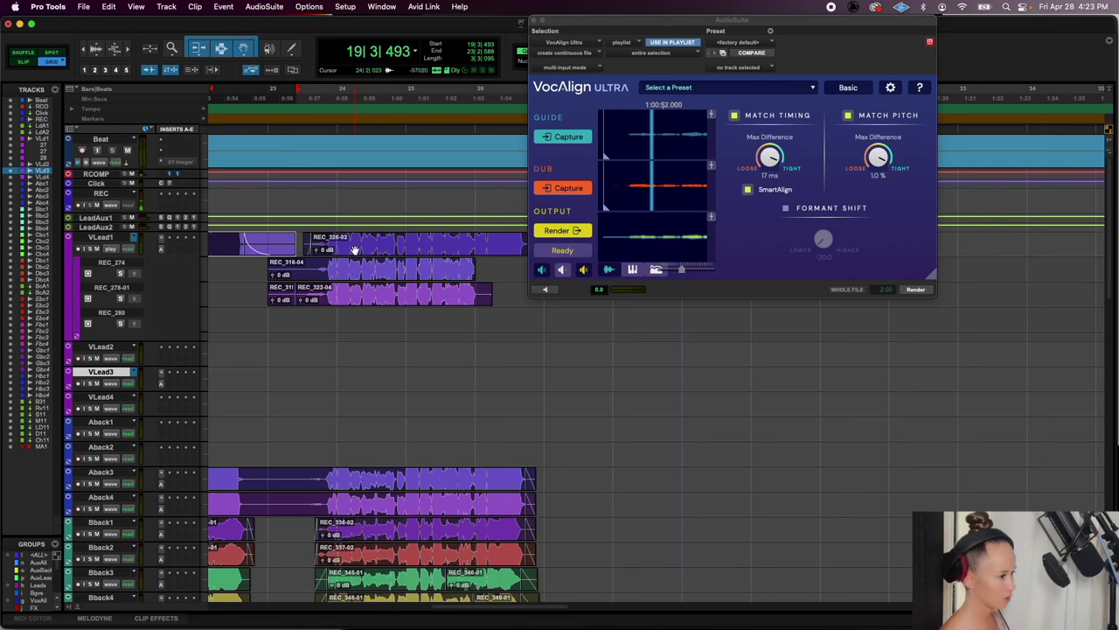
left_click(355, 248, "shift")
key("r")
key("r")
scroll(463, 274, "right", 4)
left_click(562, 136)
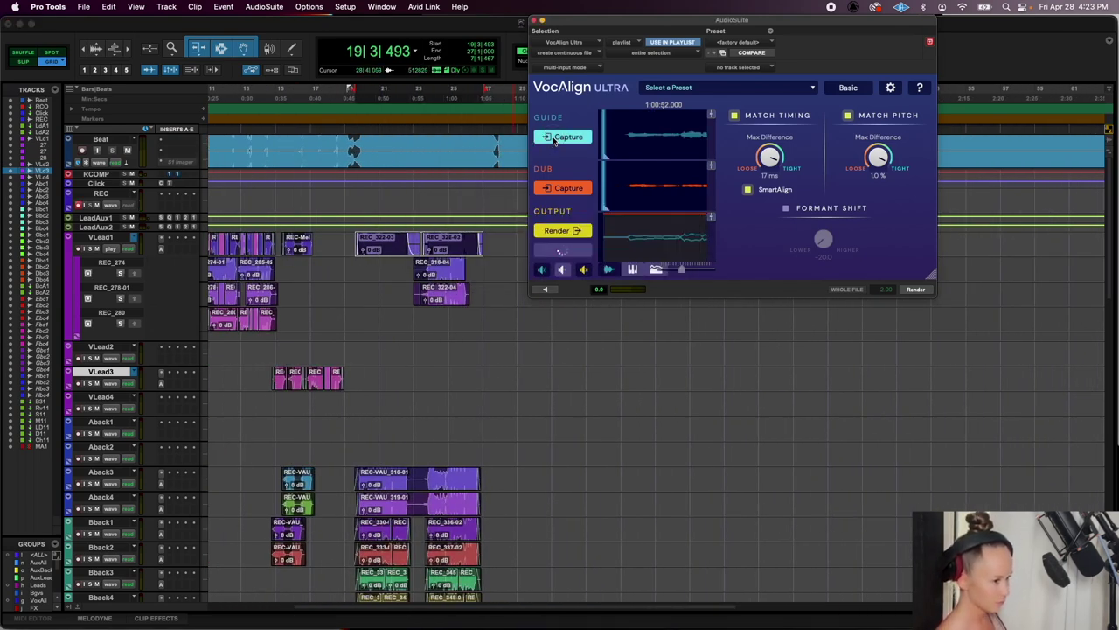
Capture all Bback1 phrase clips from bar 19 to 26 as the VocAlign dub, disable Match Pitch, and render them
scroll(364, 448, "down", 3)
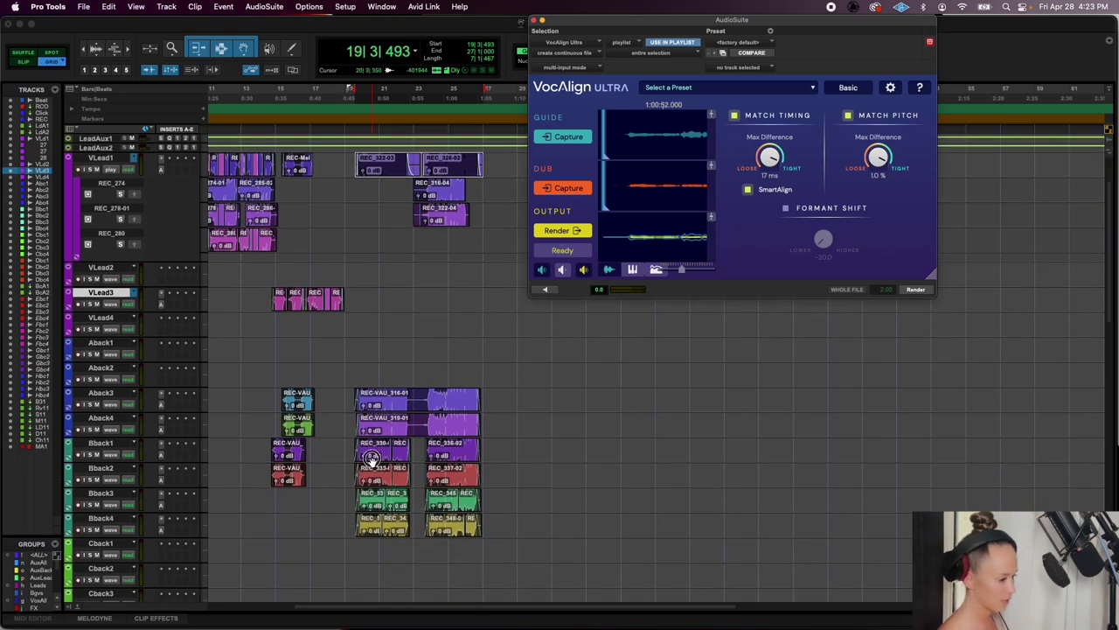
left_click(371, 461)
left_click(442, 459, "shift")
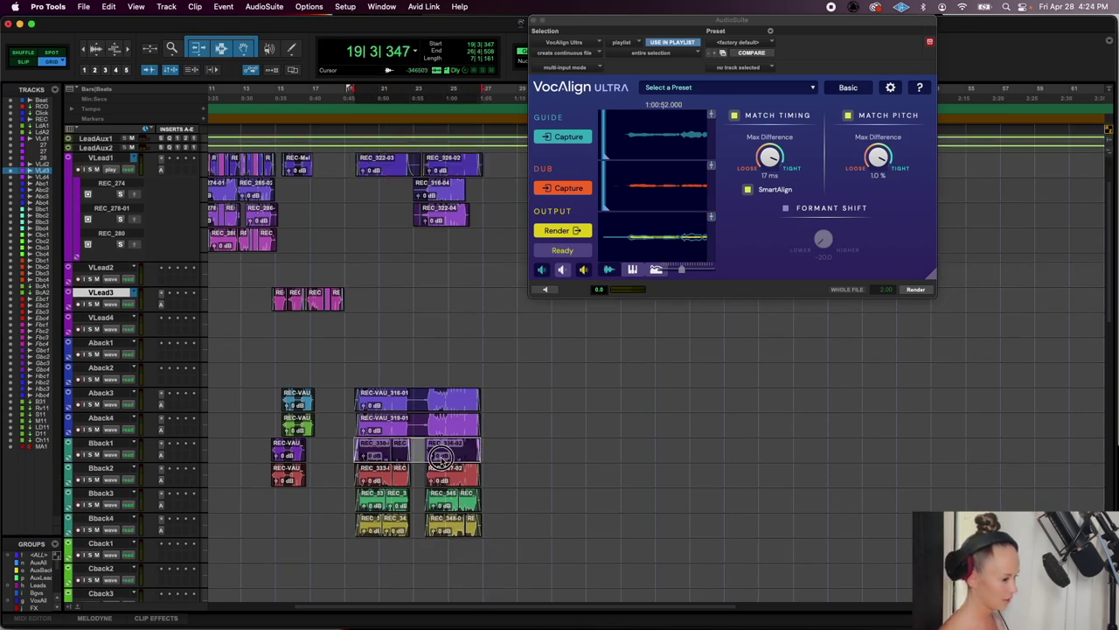
left_click(564, 193)
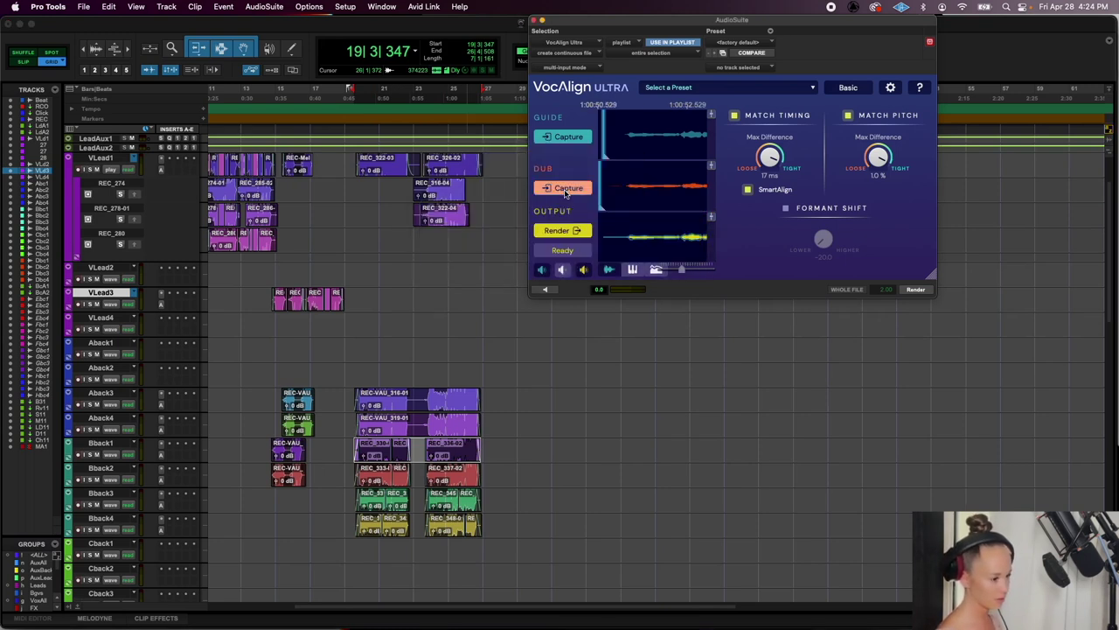
left_click(848, 115)
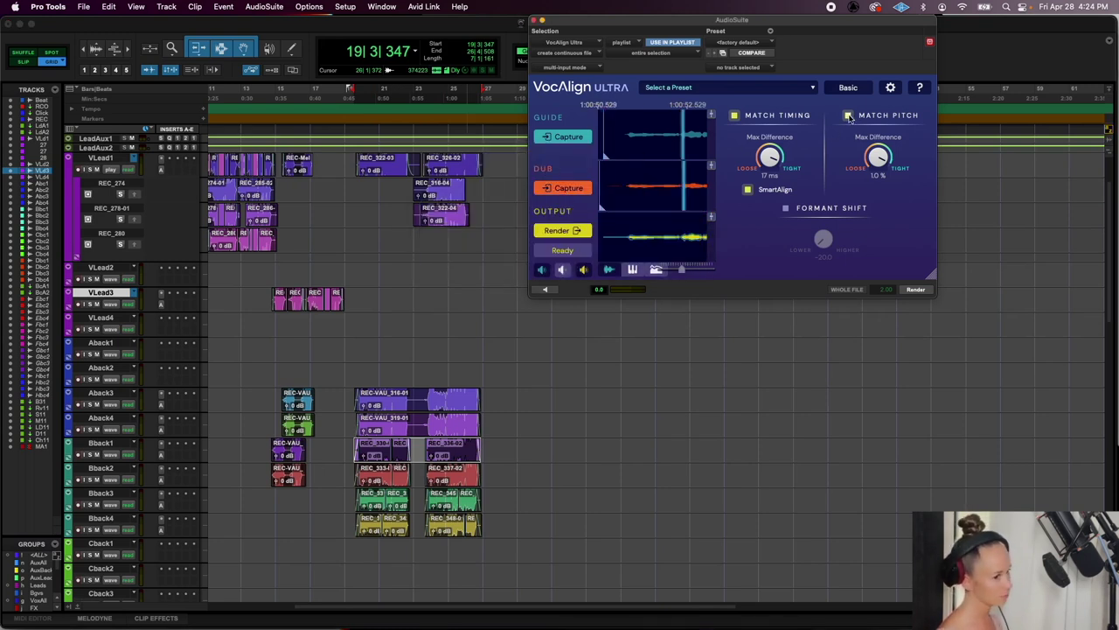
left_click(689, 203)
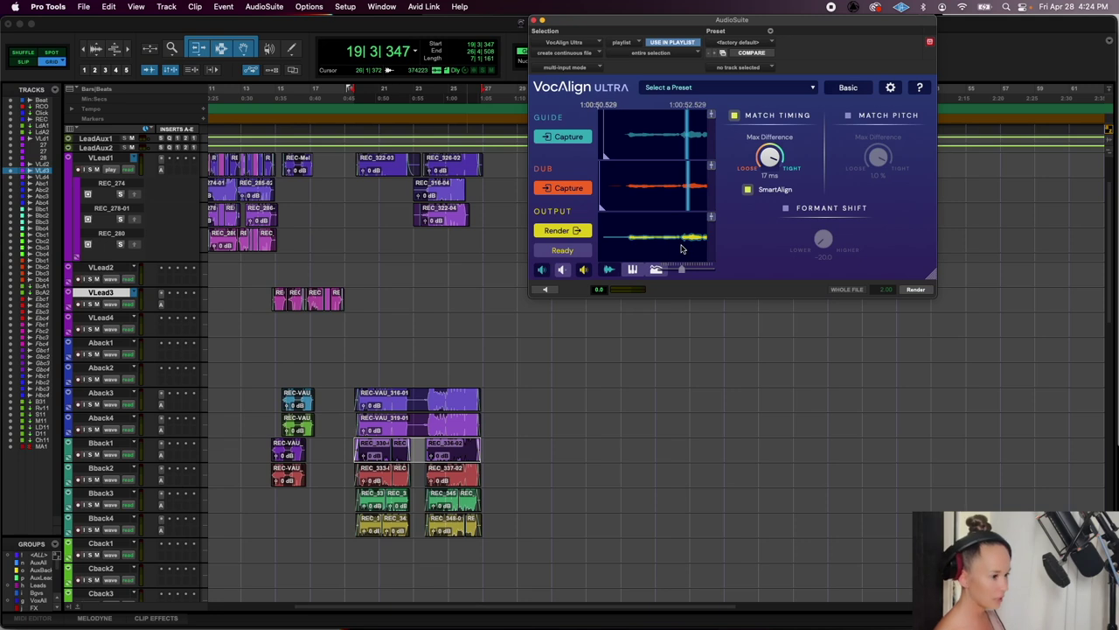
left_click(924, 292)
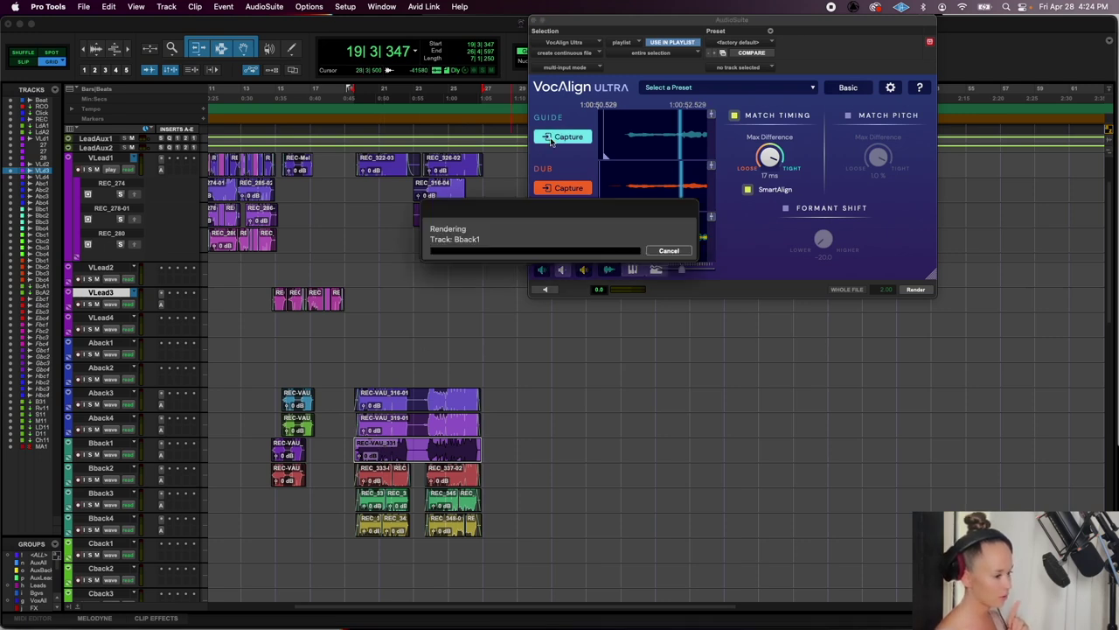
Using the aligned Bback1 clip as guide, capture the Bback2 phrases as the dub, enable Match Pitch, and render them
left_click(415, 458)
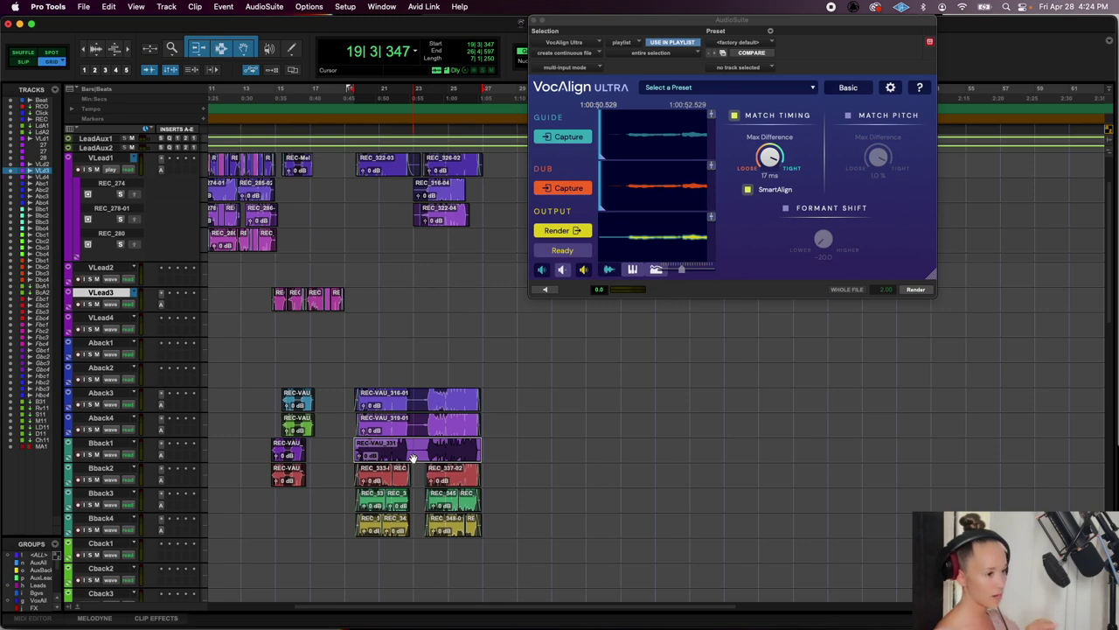
left_click(376, 481)
left_click(447, 482, "shift")
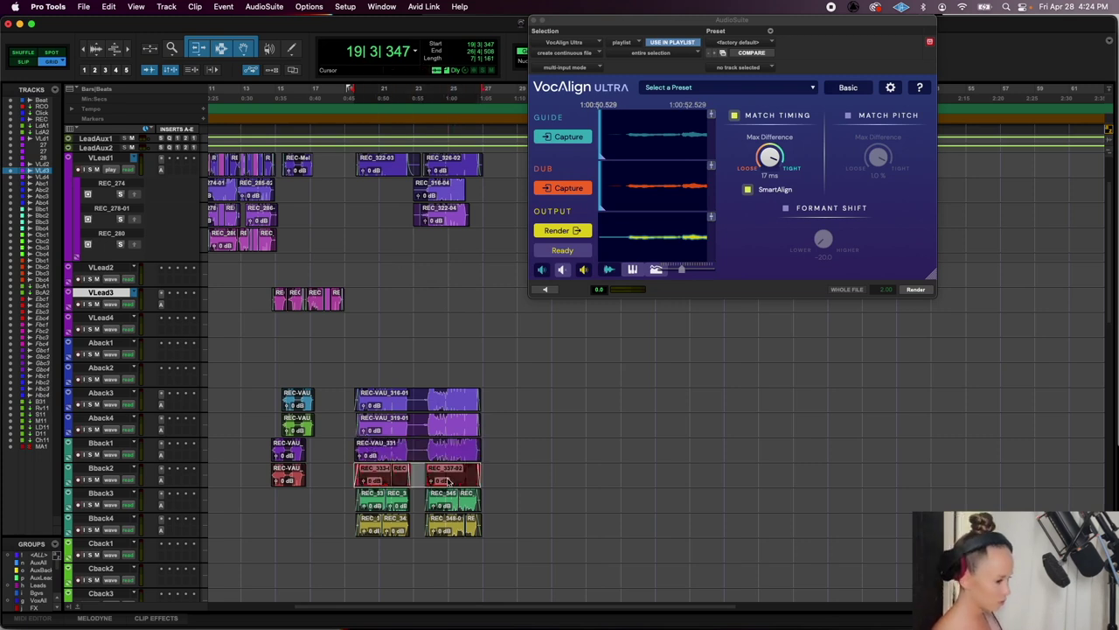
left_click(563, 187)
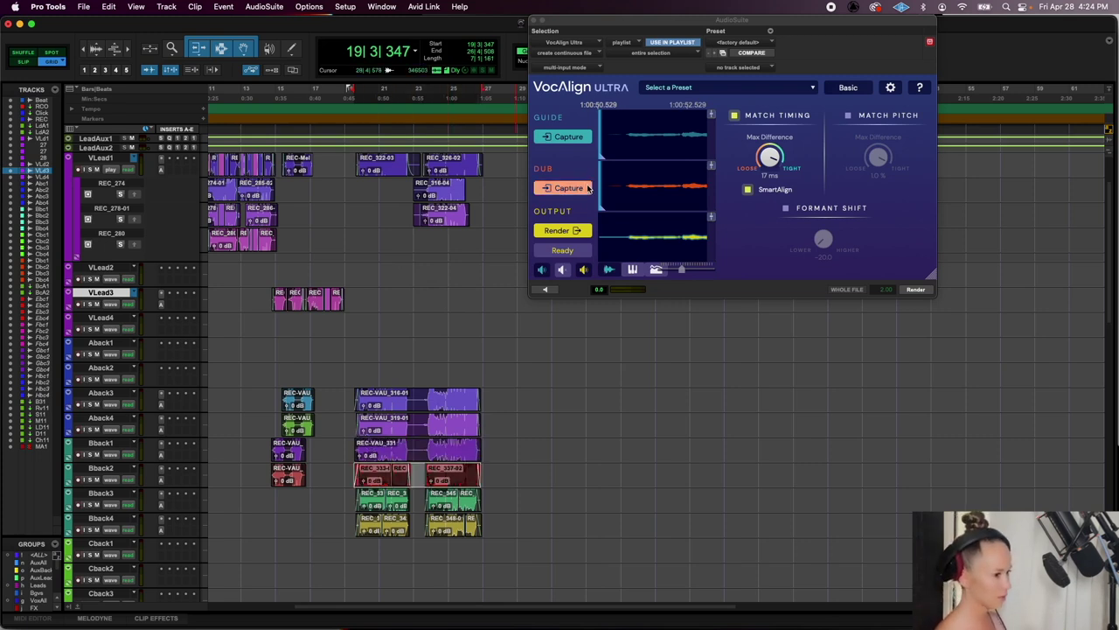
left_click(849, 116)
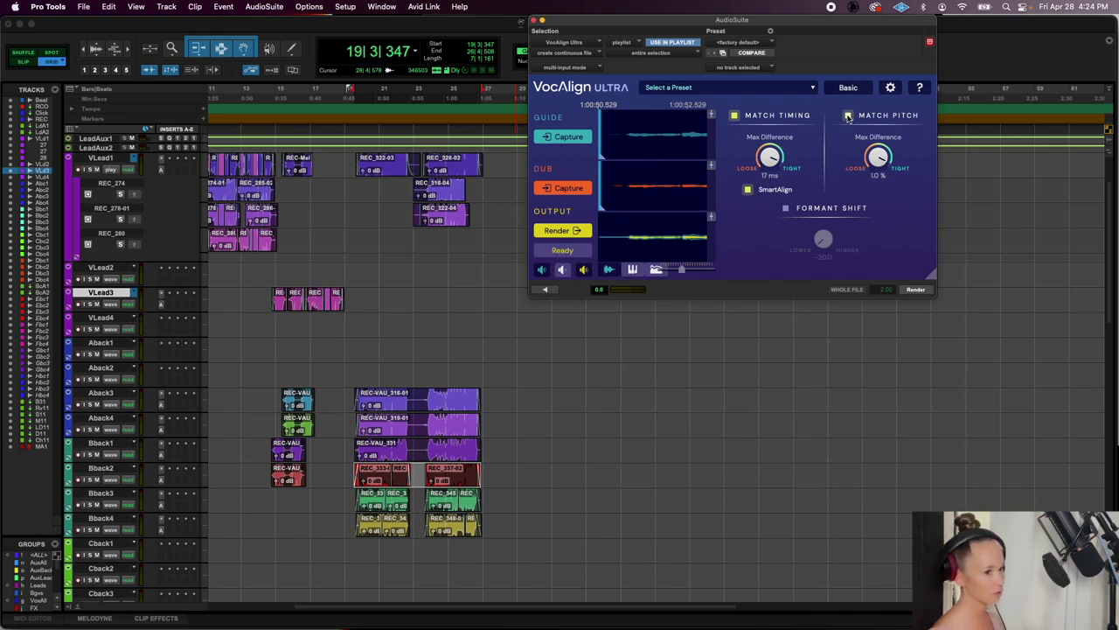
left_click(912, 289)
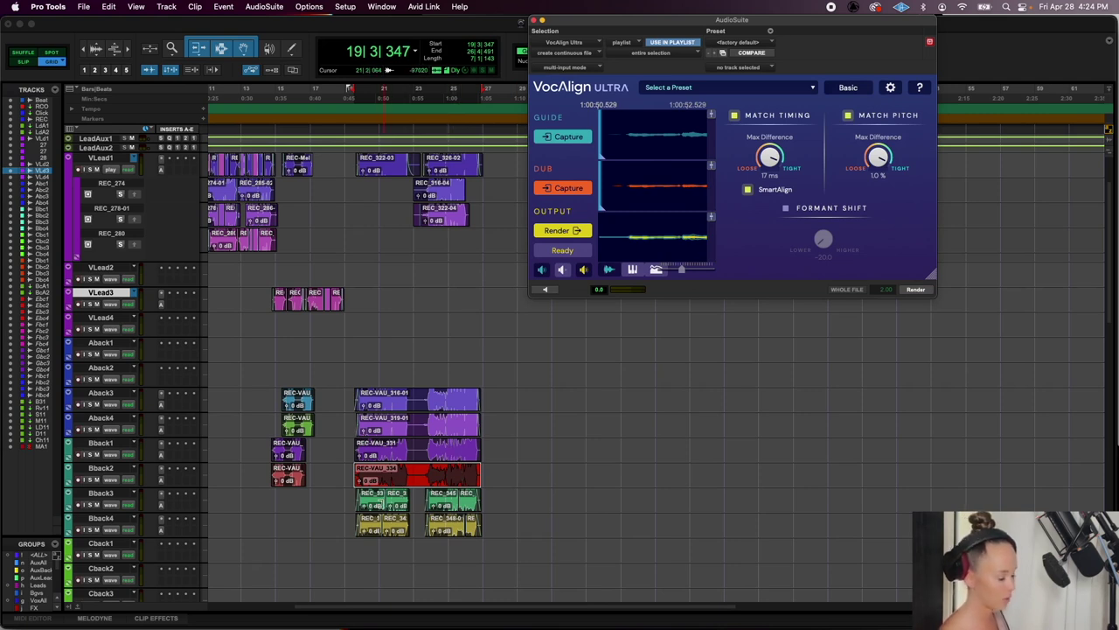
Select the Bback3 phrases, play them soloed, and inspect the second phrase's timing against the other harmonies around bars 24 to 26
left_click(373, 506)
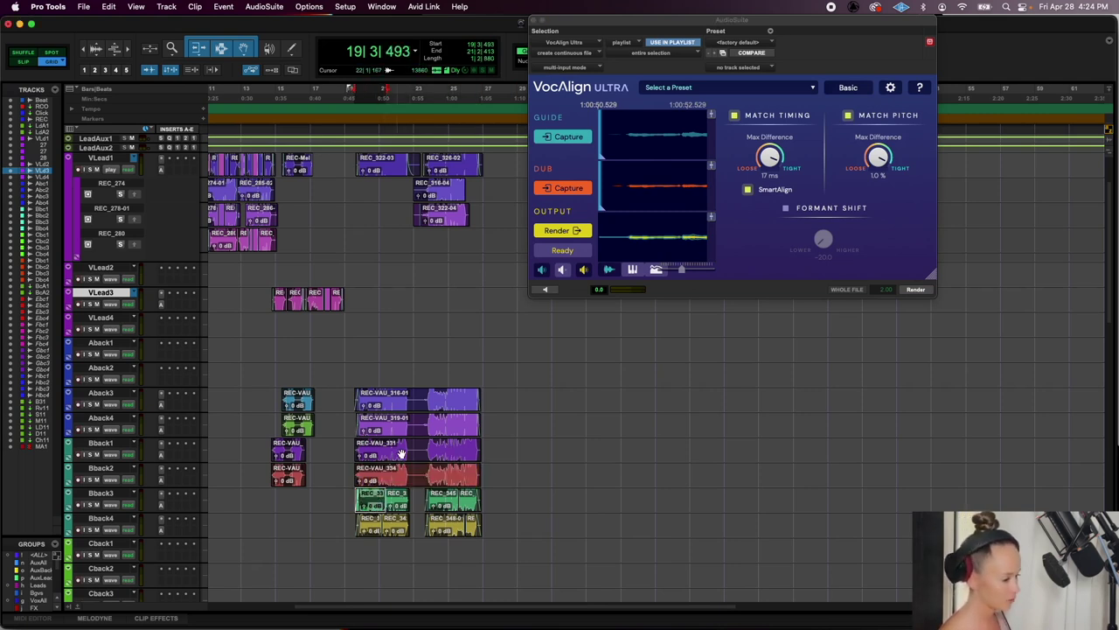
left_click(470, 507, "shift")
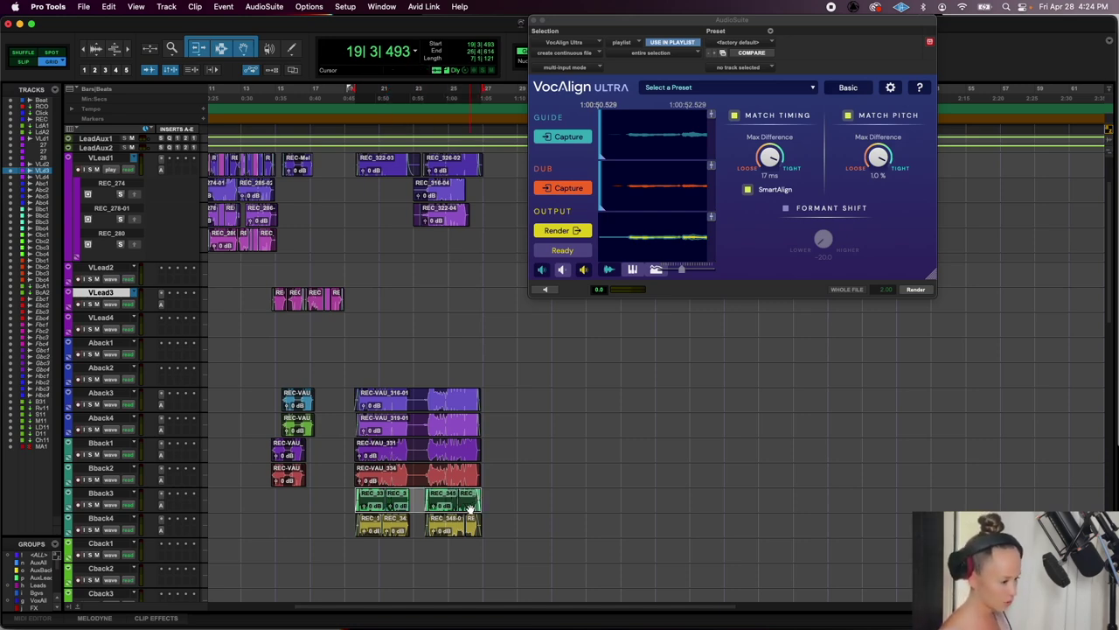
key("super+bracketright")
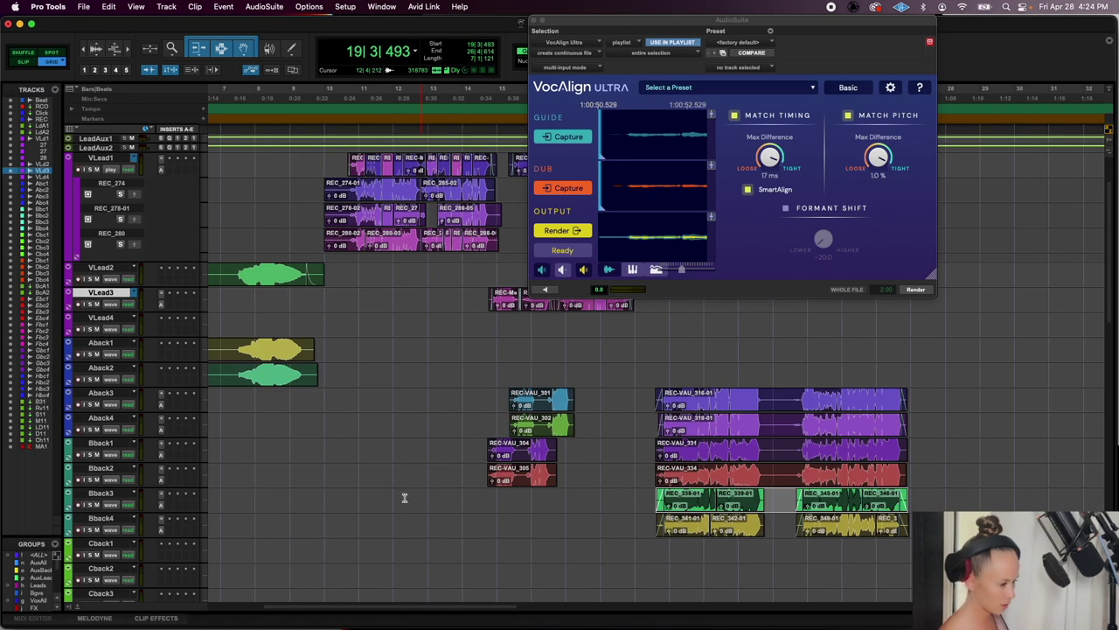
key("space")
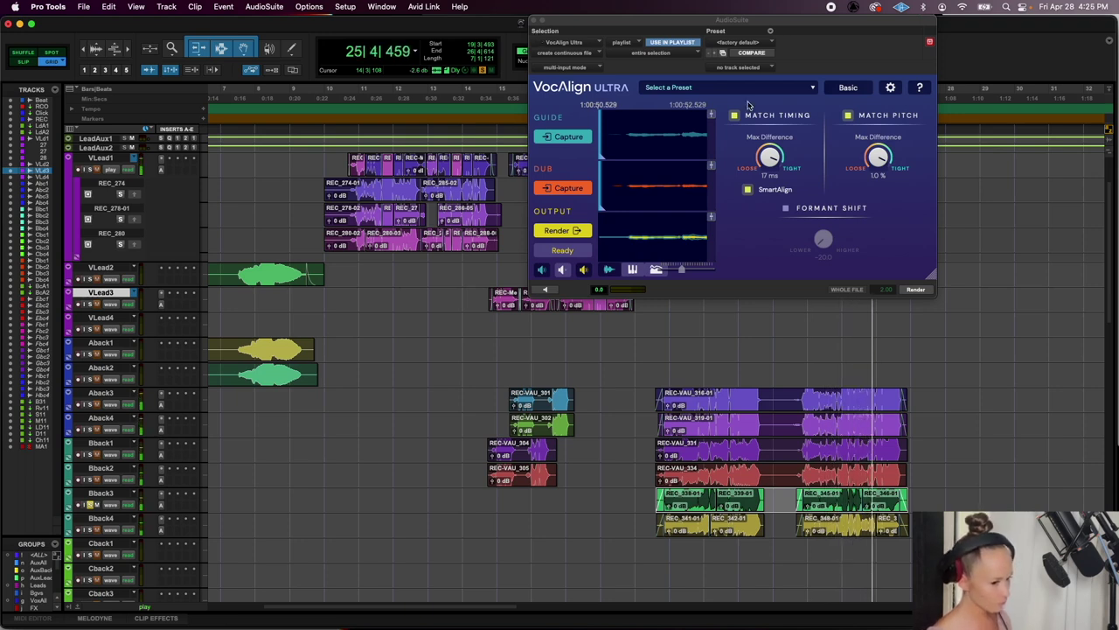
key("space")
key("super+bracketright")
key("super+bracketright")
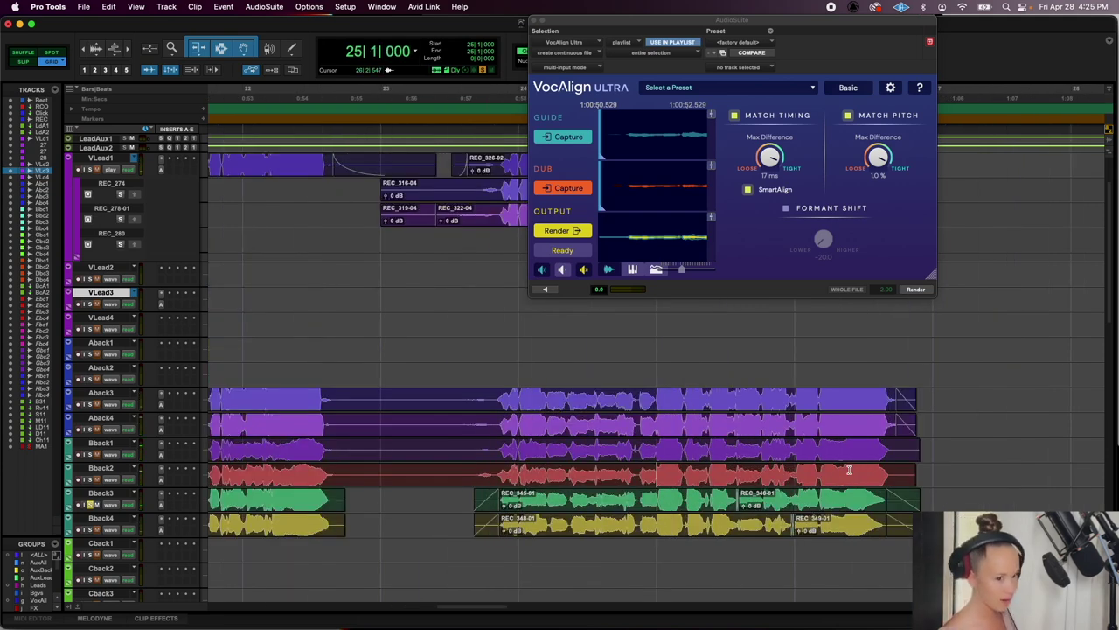
key("super+bracketright")
scroll(774, 504, "right", 5)
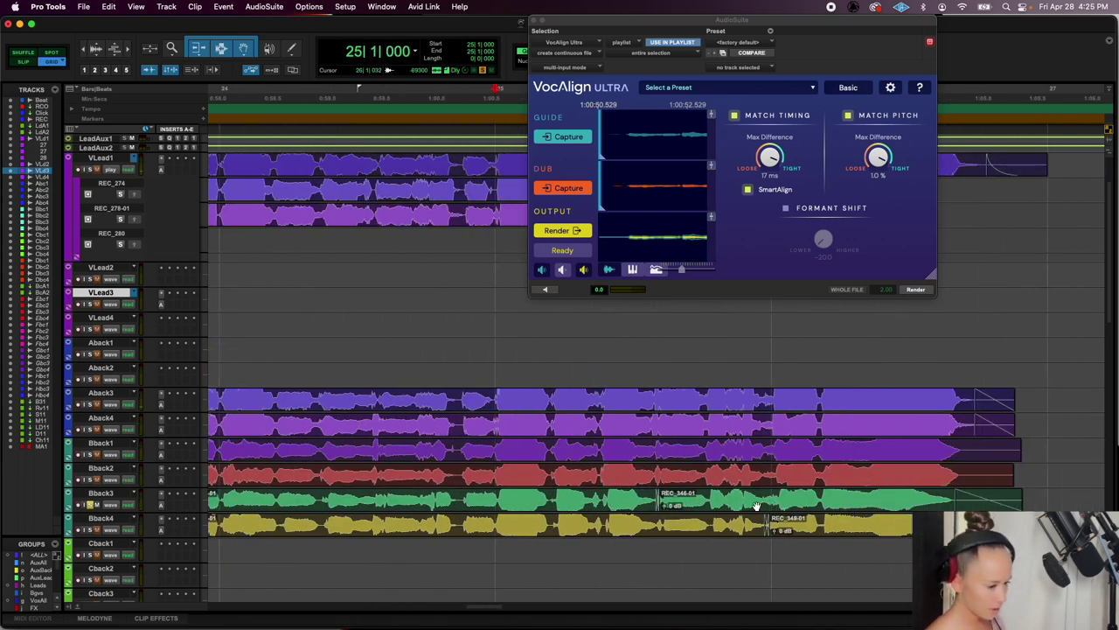
left_click(602, 500)
Capture all Bback3 phrase clips as the VocAlign dub, disable Match Pitch, and render them
left_click(329, 410)
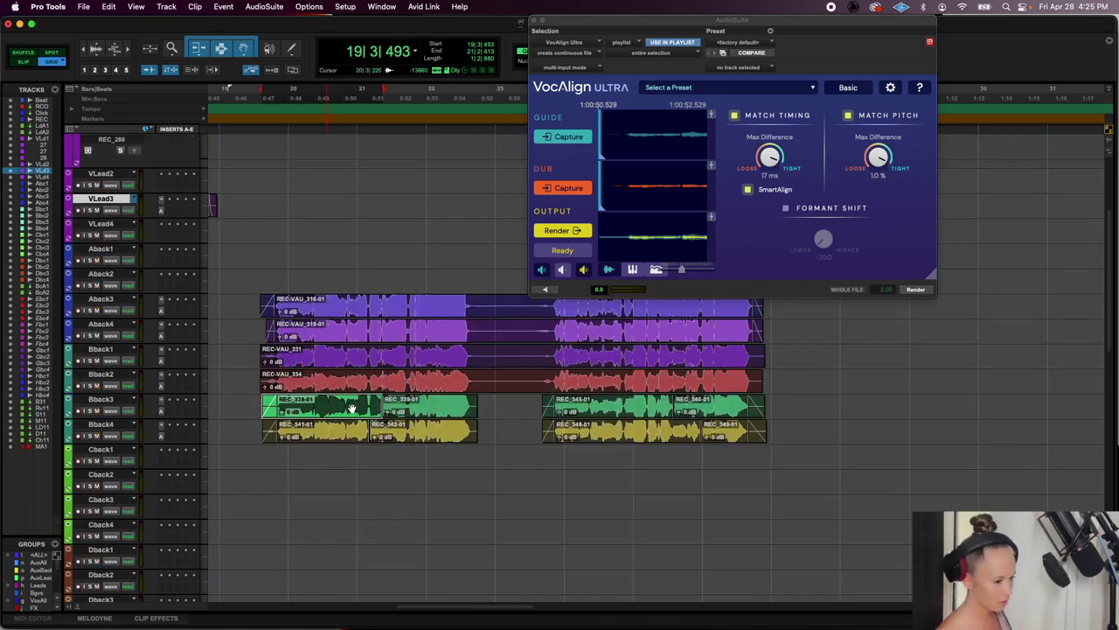
left_click(753, 409, "shift")
key("super+bracketleft")
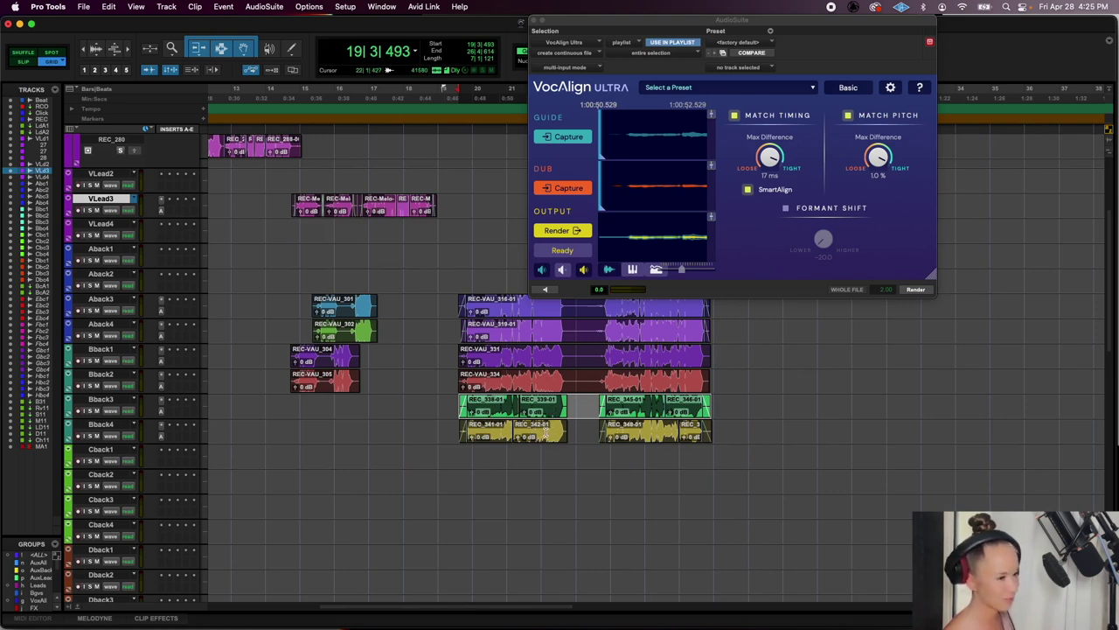
left_click(560, 190)
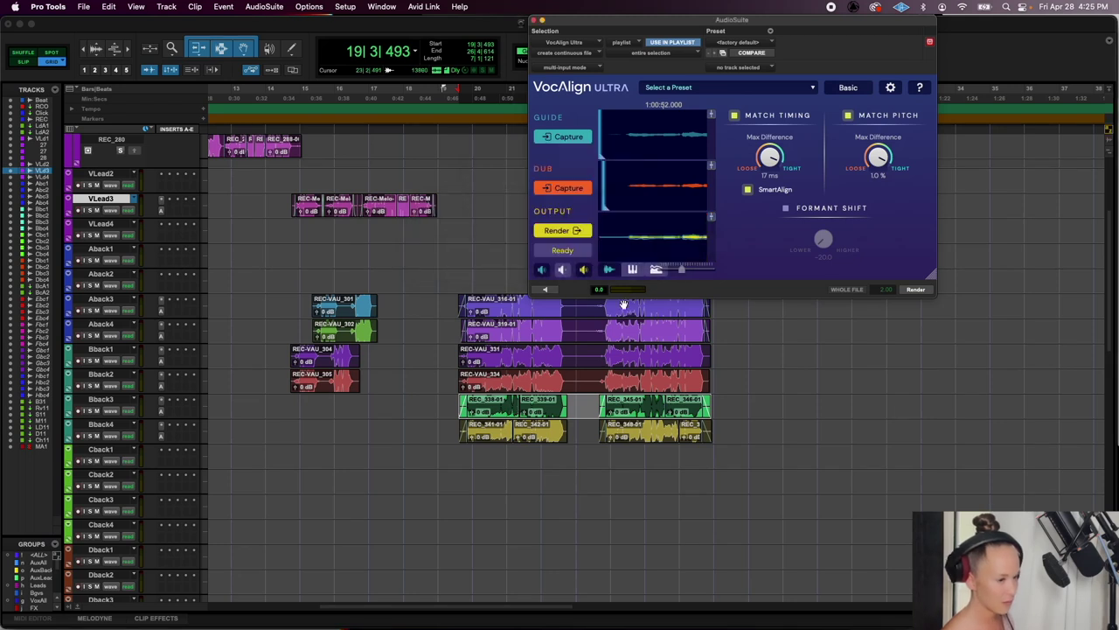
left_click(849, 116)
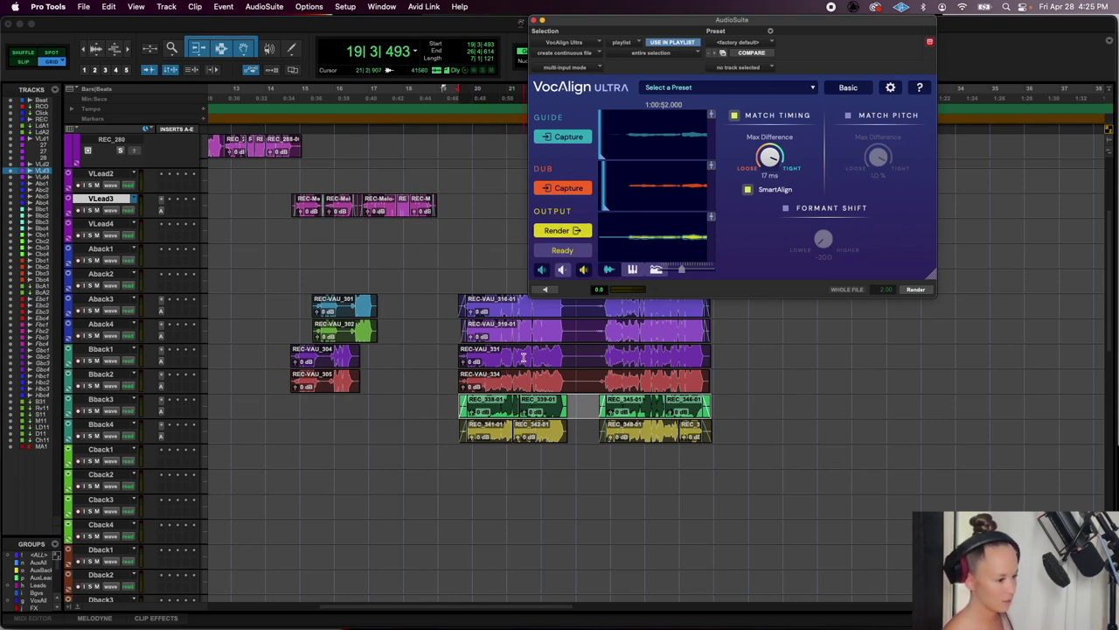
left_click(916, 290)
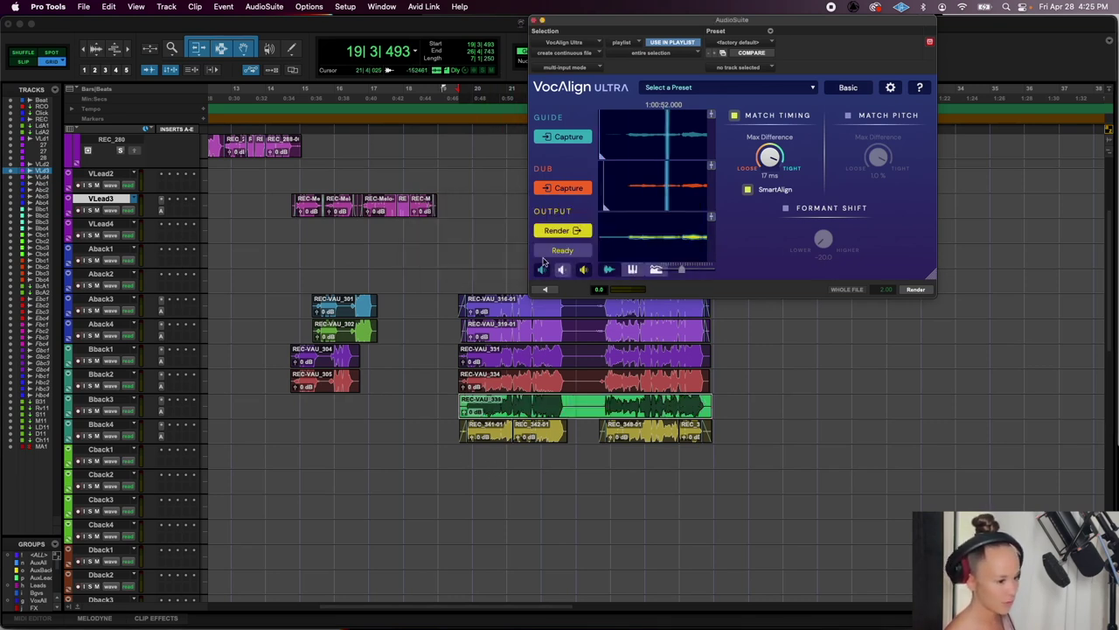
Using the aligned Bback3 clip as the VocAlign guide, capture the Bback4 phrases as the dub, enable Match Pitch, and render them
left_click(565, 143)
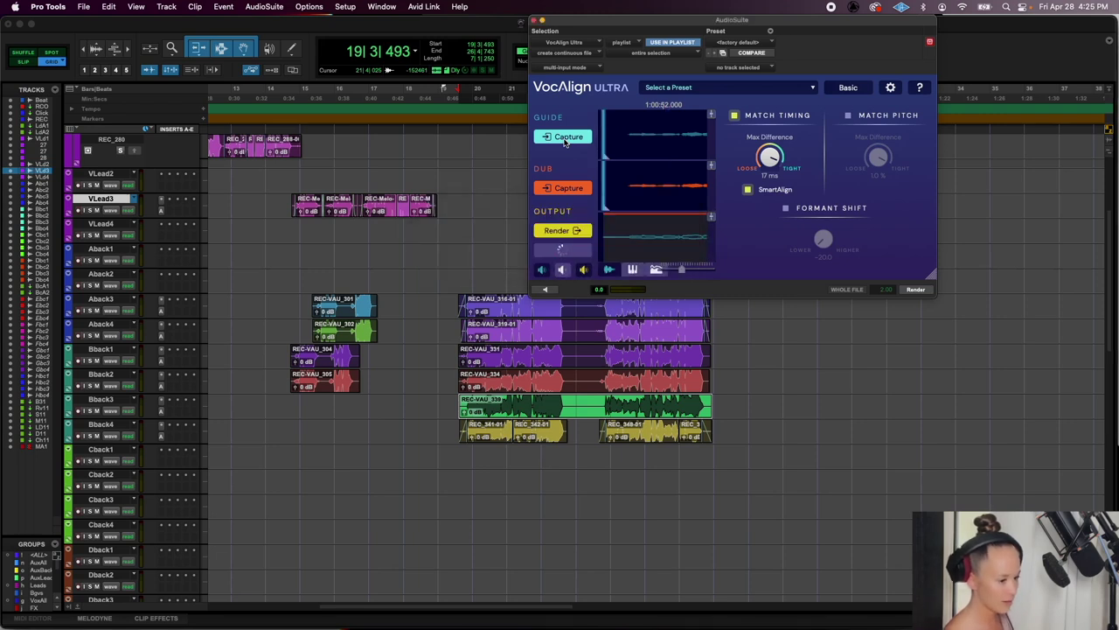
left_click(490, 432)
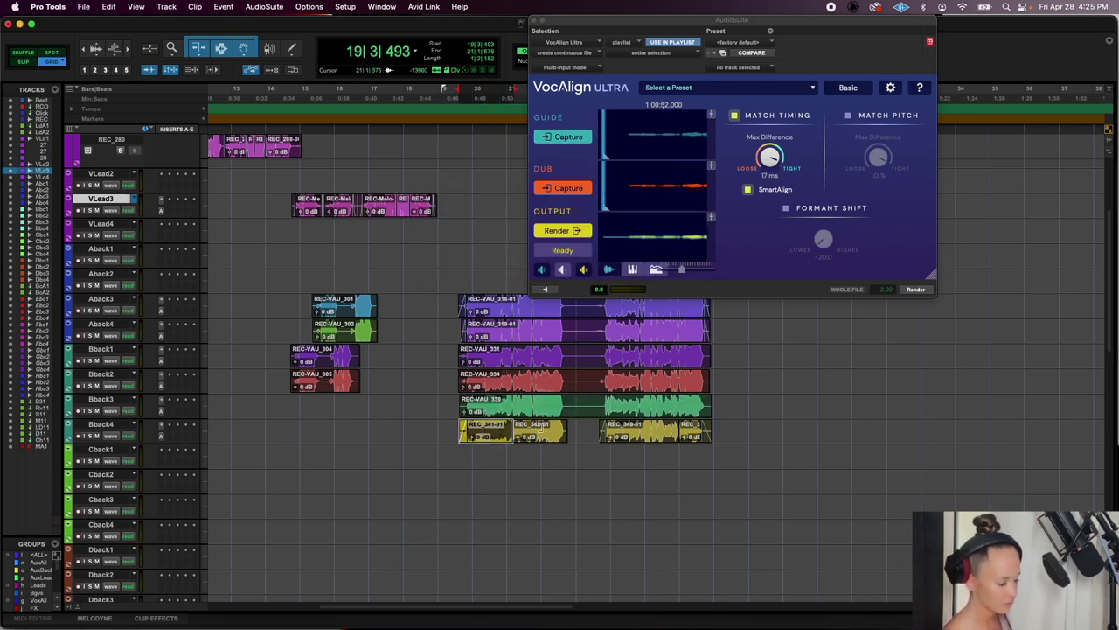
left_click(692, 442, "shift")
left_click(565, 188)
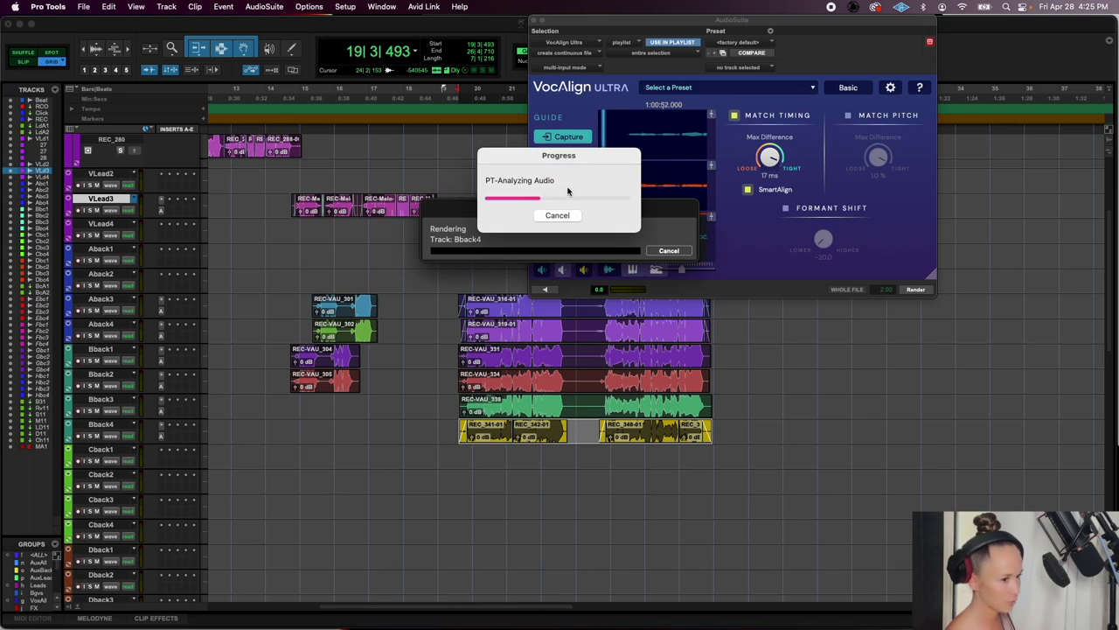
left_click(848, 115)
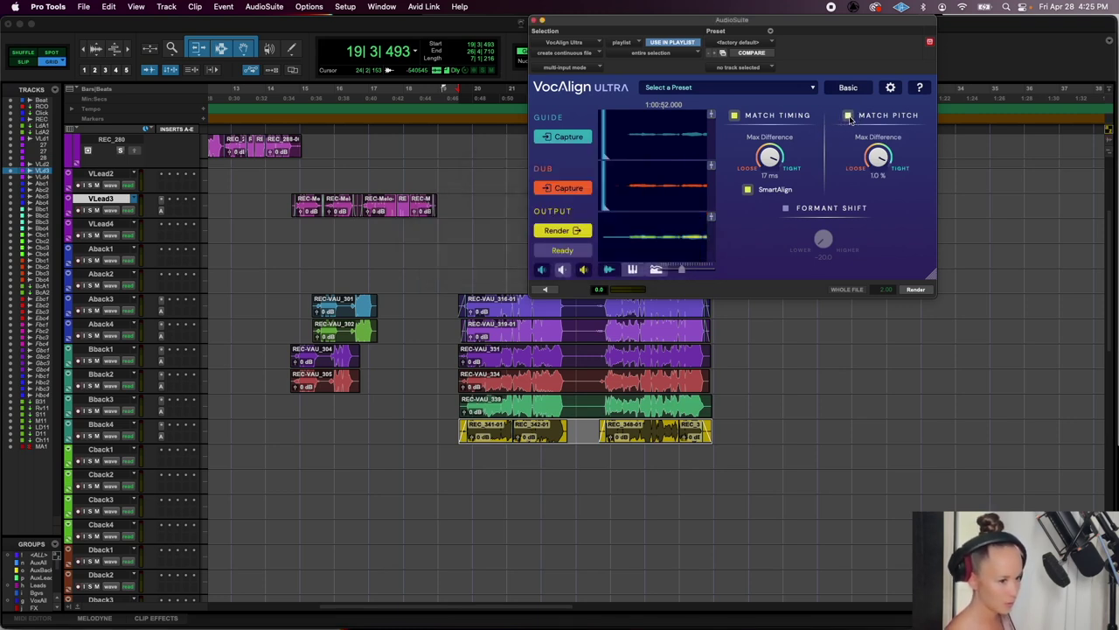
left_click(912, 291)
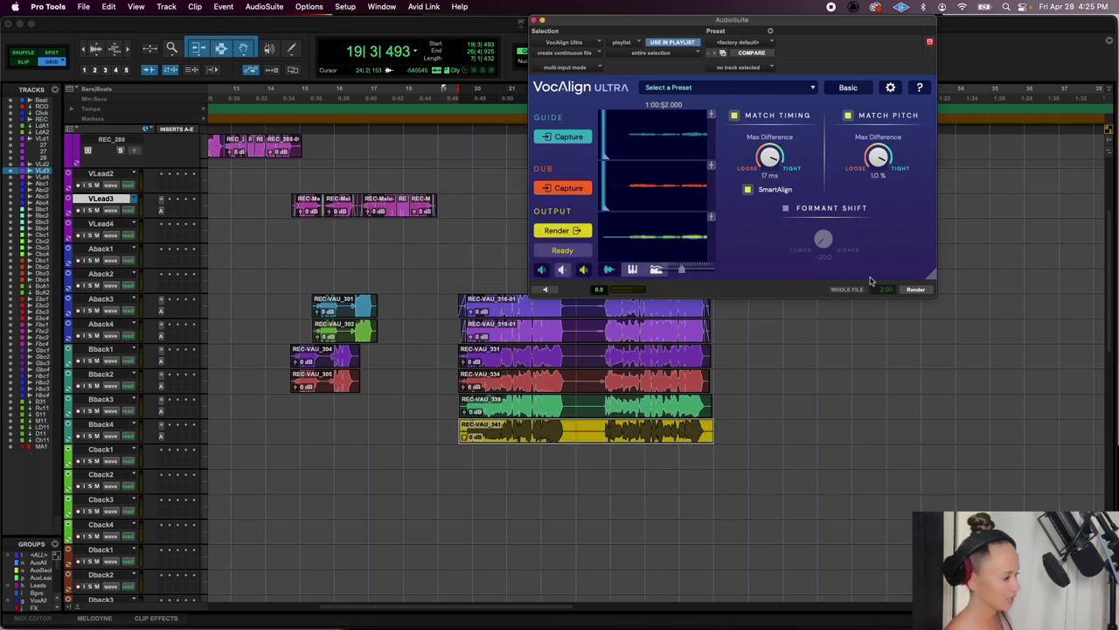
Play back the aligned Bback harmonies from bar 19 to 26, and close VocAlign
key("space")
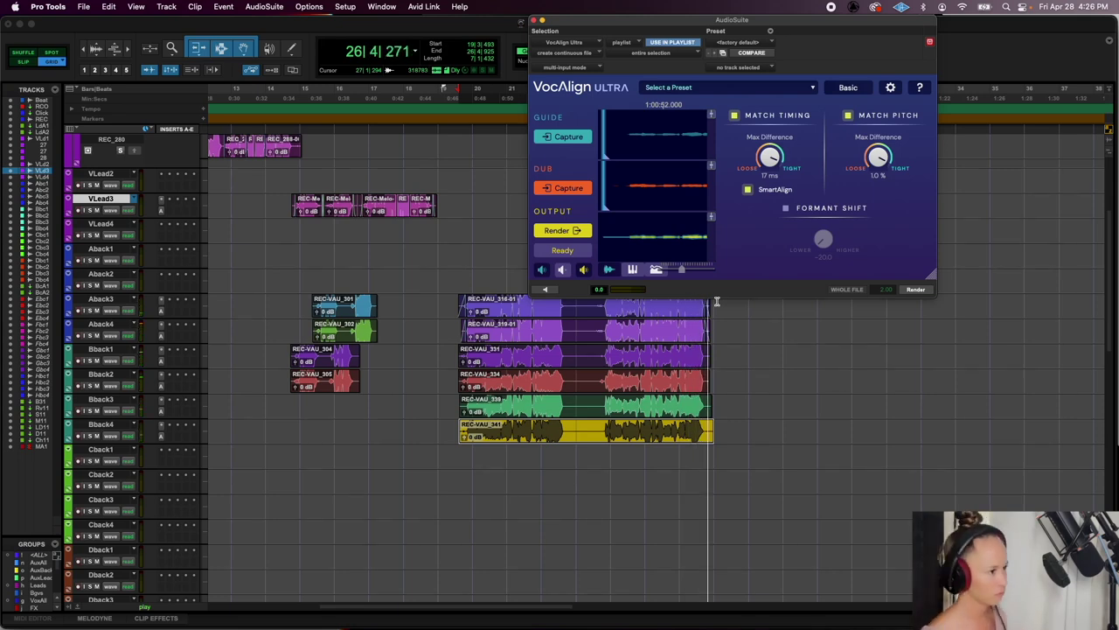
key("space")
left_click(542, 20)
scroll(562, 230, "up", 5)
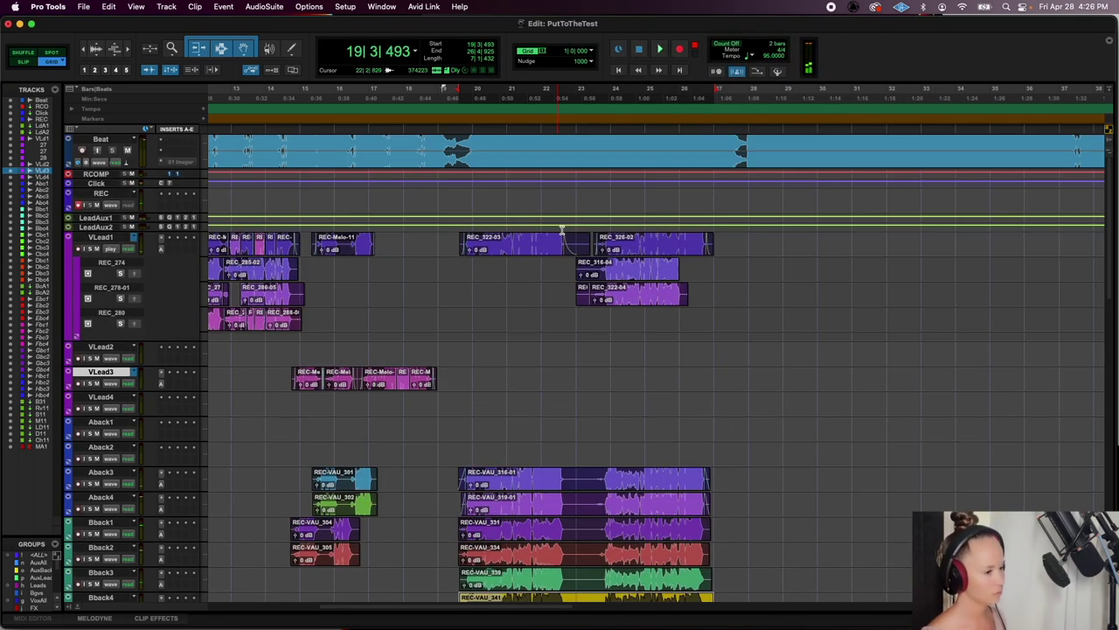
left_click(540, 268)
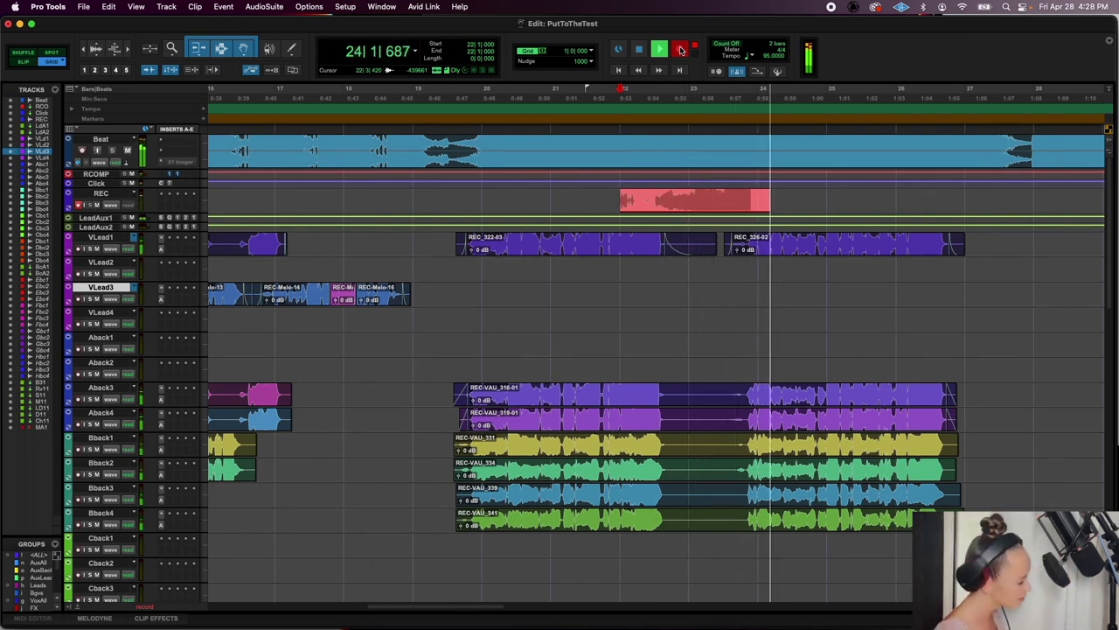
Stop recording, move the bar 22 harmony take from REC to Cback1, and trim the silence at its start
key("space")
left_click(667, 207)
left_click_drag(667, 208, 667, 556)
scroll(514, 482, "down", 3)
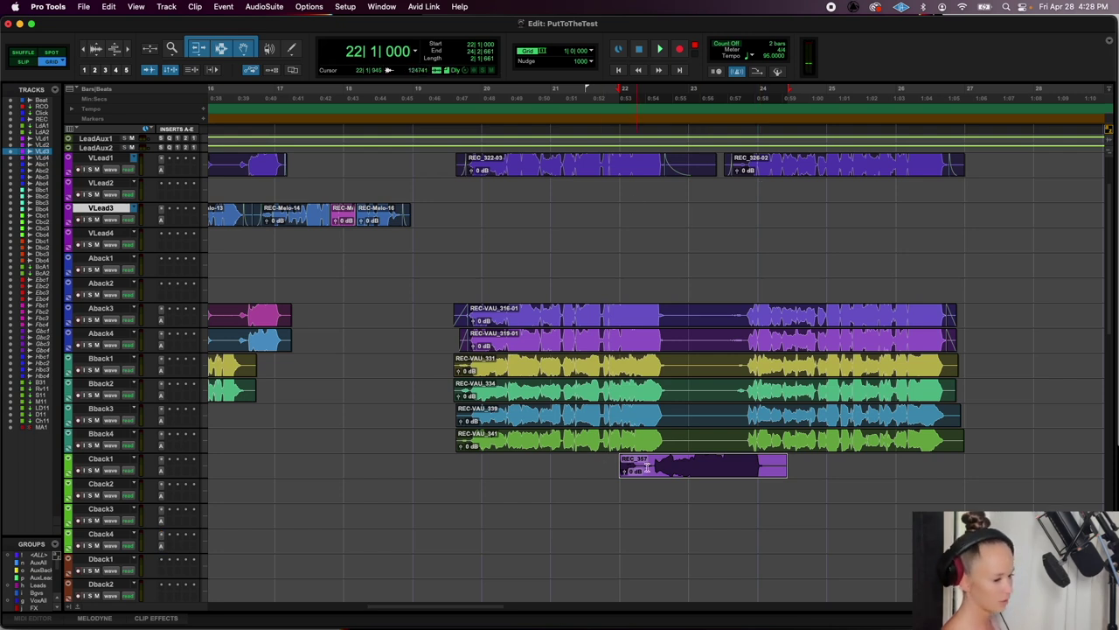
left_click_drag(624, 471, 639, 471)
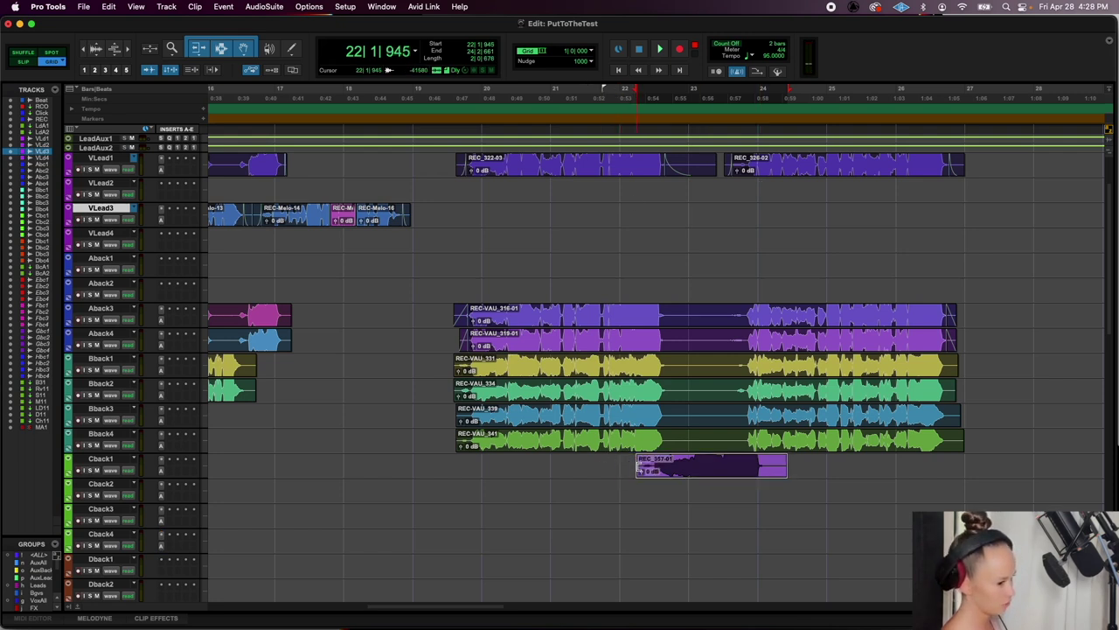
Record another harmony take on REC from bar 22 and move it to Cback2
left_click(603, 463)
key("space")
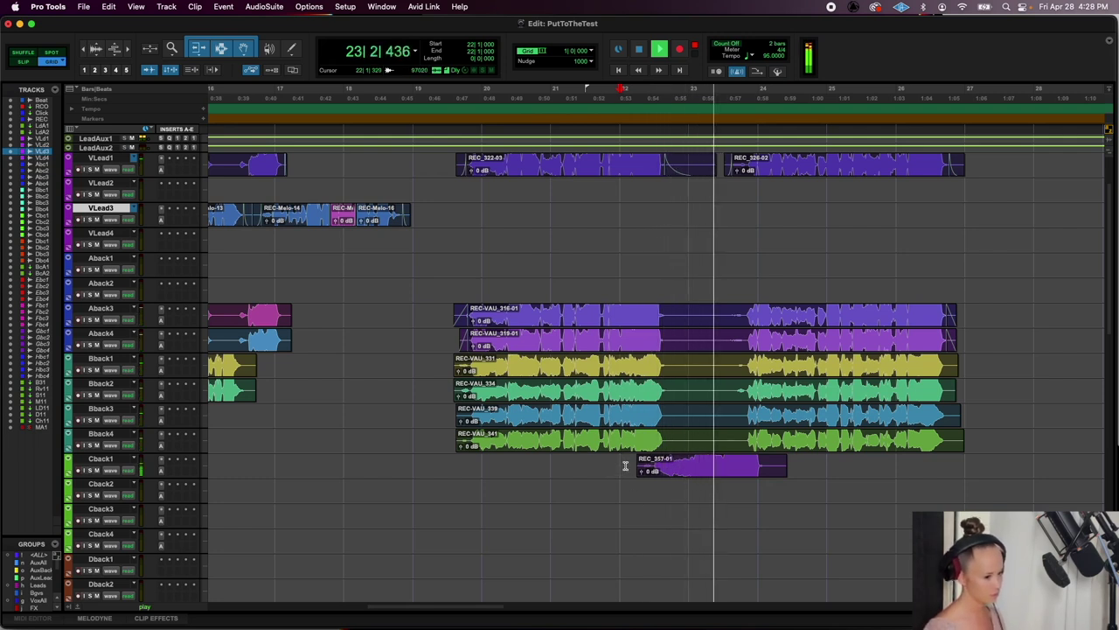
left_click(680, 50)
key("space")
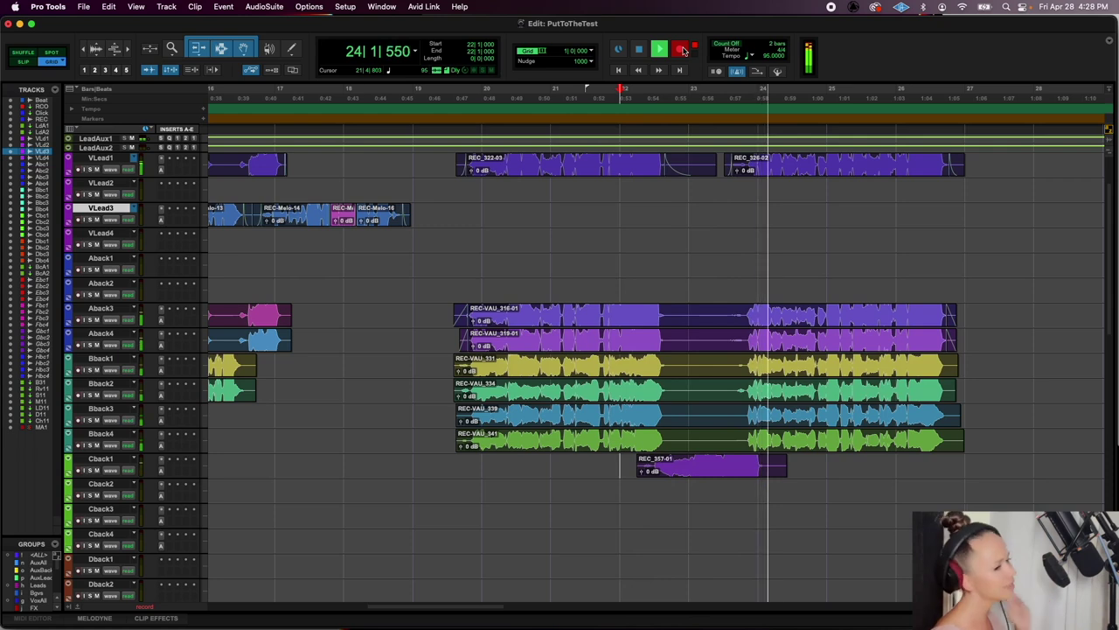
key("space")
scroll(638, 304, "up", 3)
left_click_drag(673, 206, 673, 574)
left_click(626, 539)
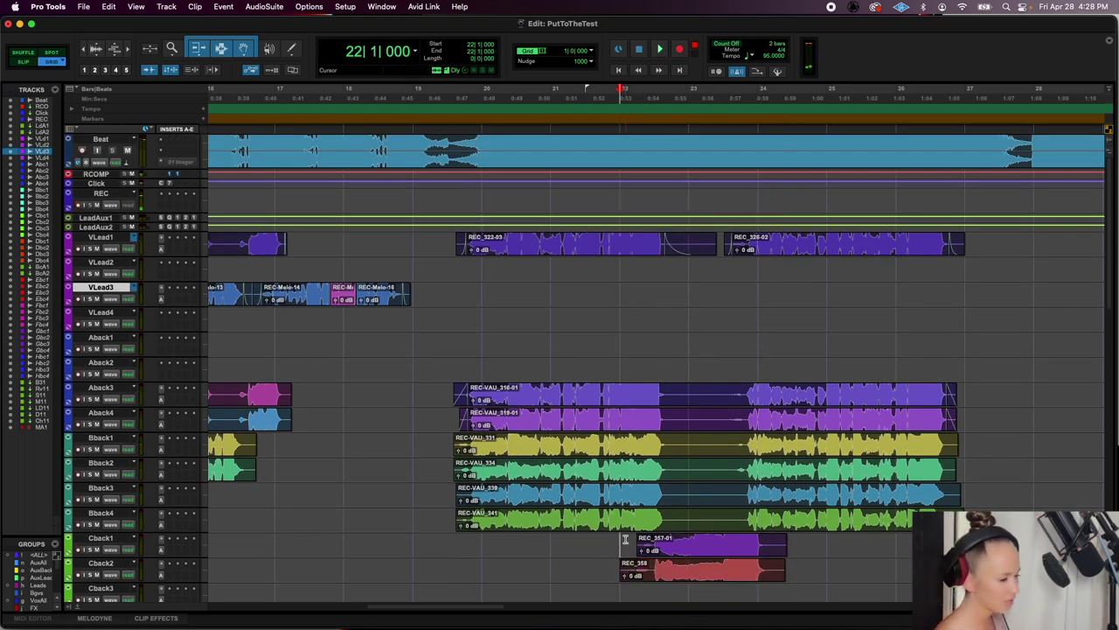
Finish the next harmony take from bar 22 and move it from REC to Cback4
scroll(625, 540, "down", 3)
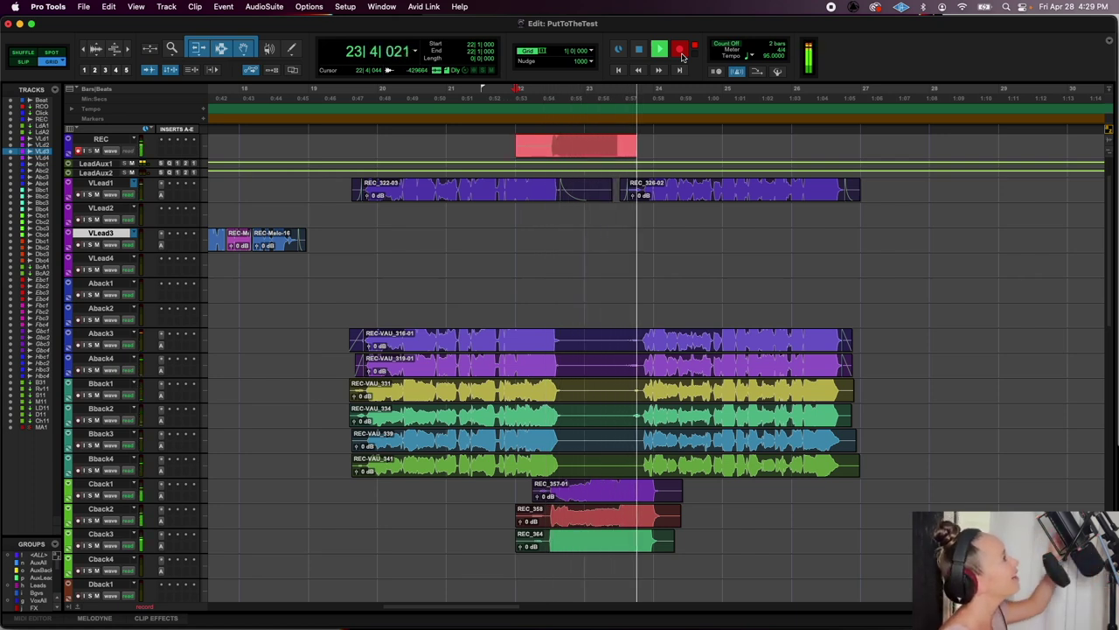
key("space")
left_click_drag(581, 151, 590, 572)
Lower the clip gain of the Cback3 and Cback4 takes to -6.6 dB during playback
key("space")
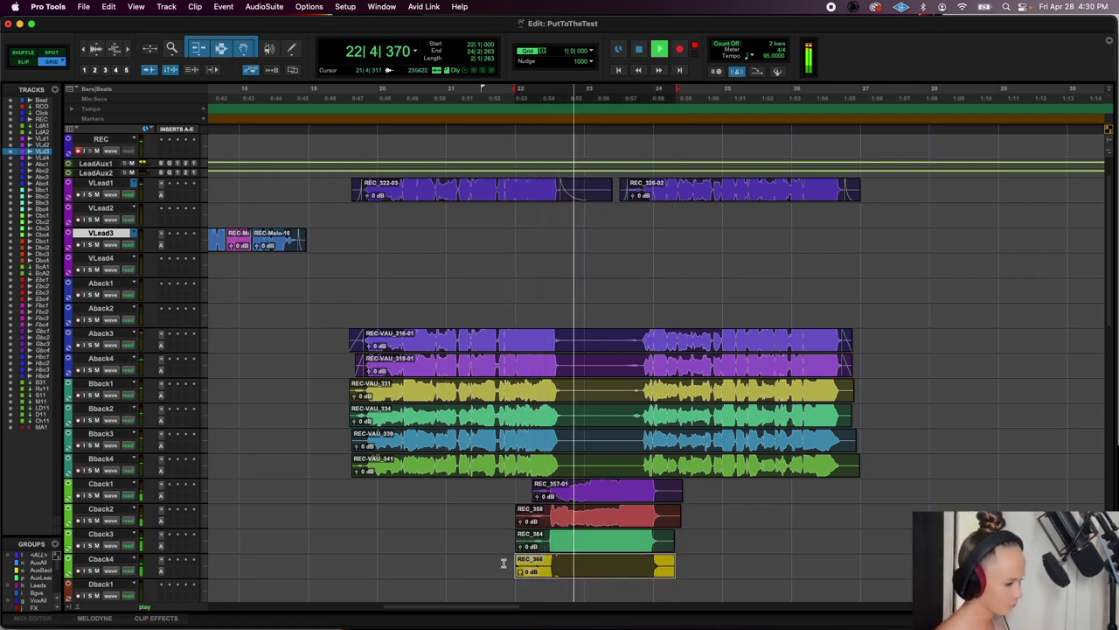
left_click_drag(521, 546, 522, 572)
key("space")
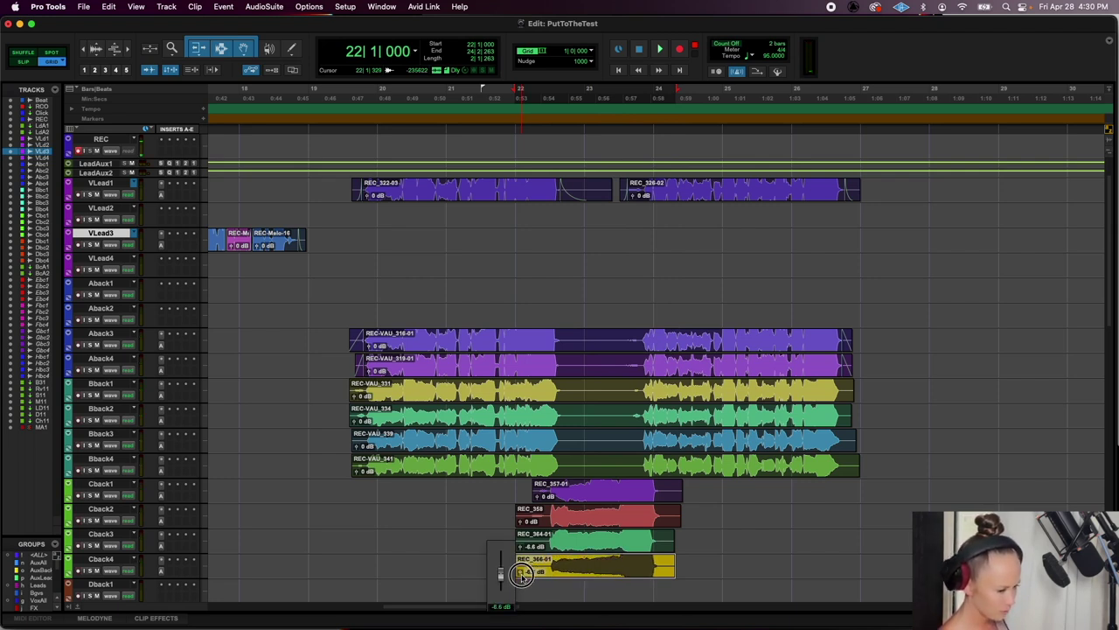
left_click(508, 570)
Play the four Cback harmony takes together from bar 22 to check their balance
left_click(521, 491)
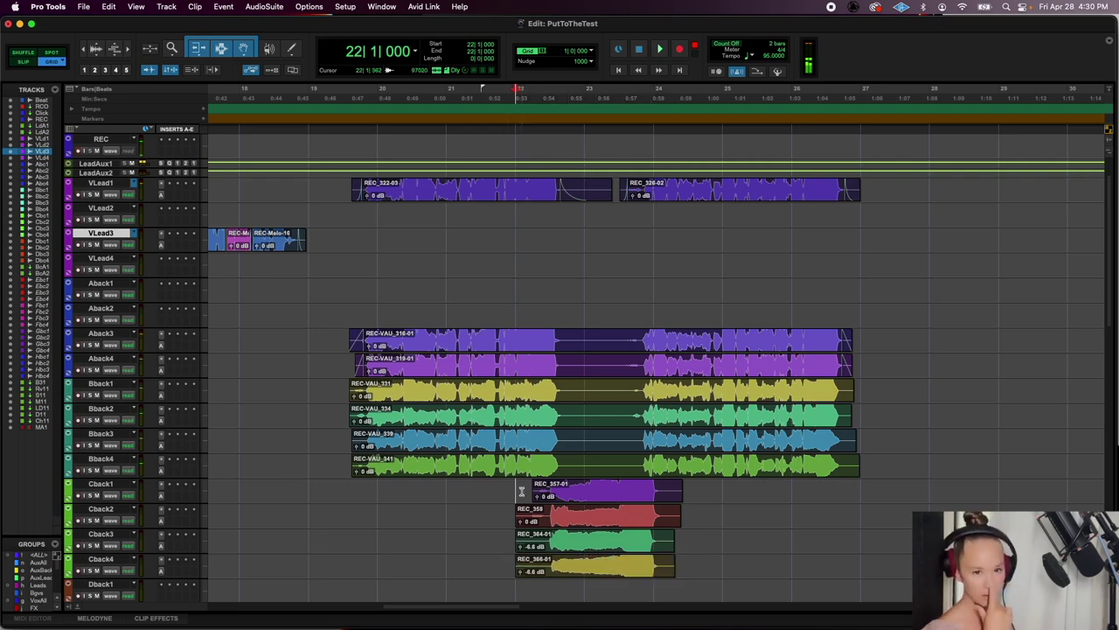
key("space")
scroll(522, 491, "down", 2)
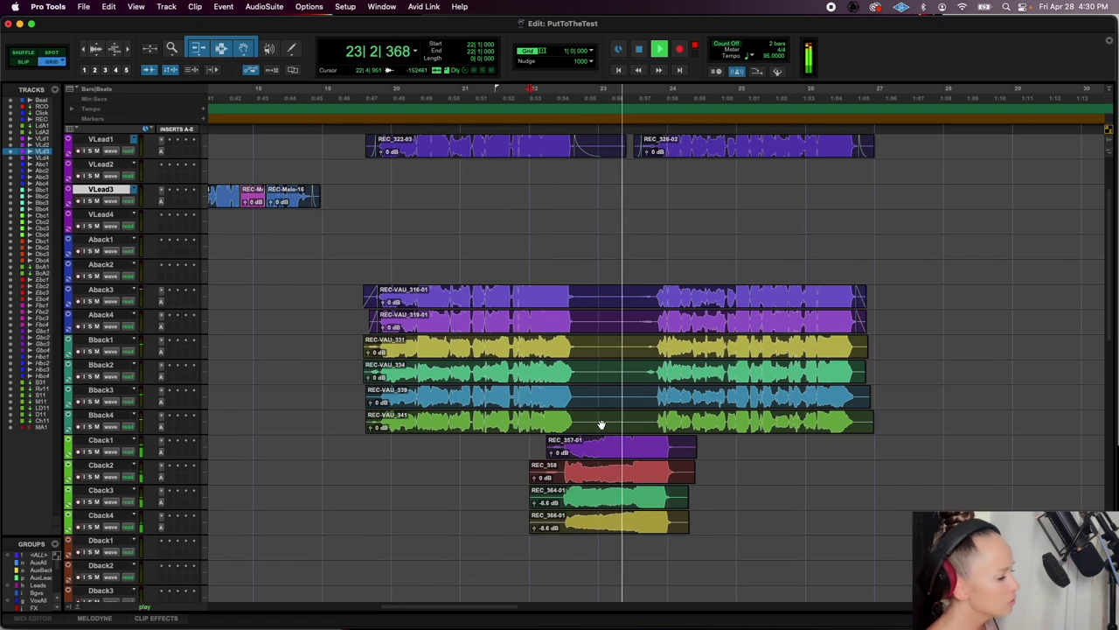
key("space")
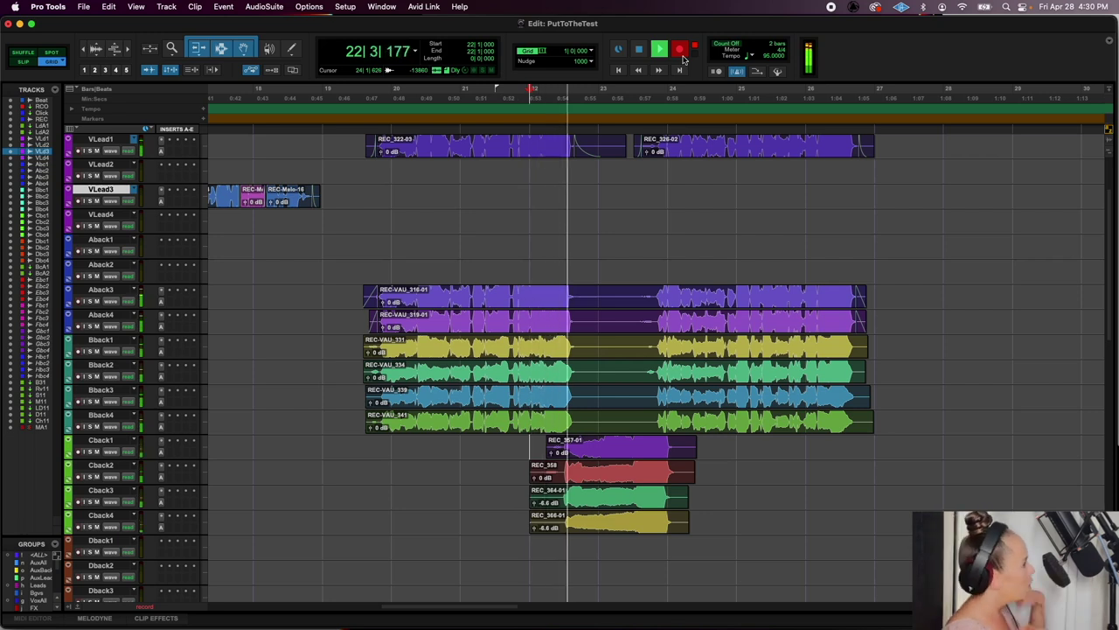
Record an additional harmony take on REC from bar 22 and move it to Dback1
key("space")
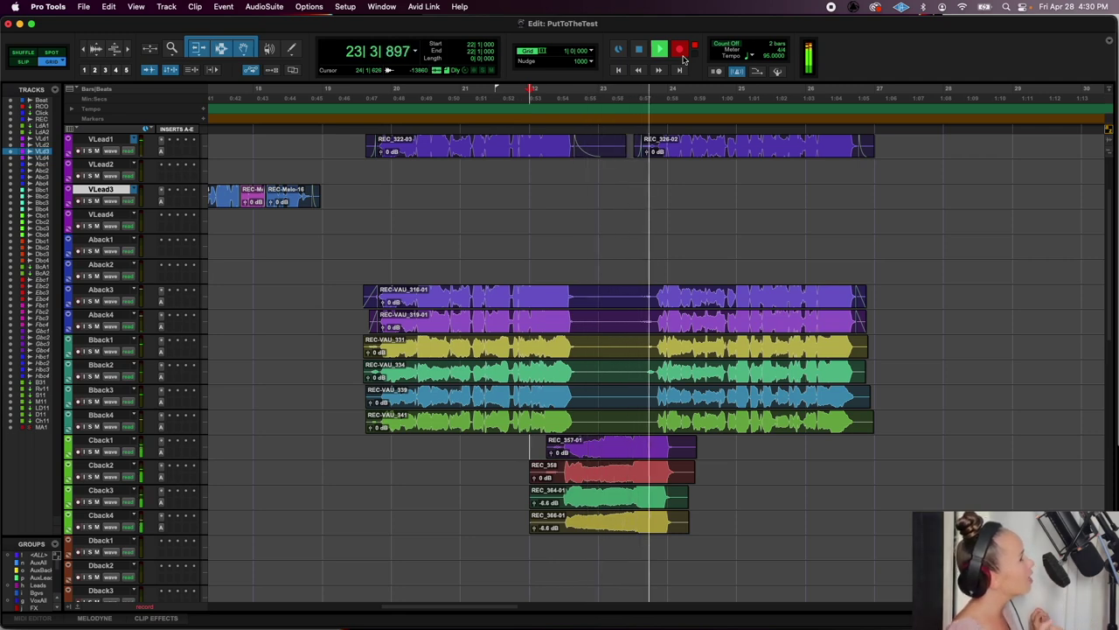
key("space")
scroll(591, 288, "up", 4)
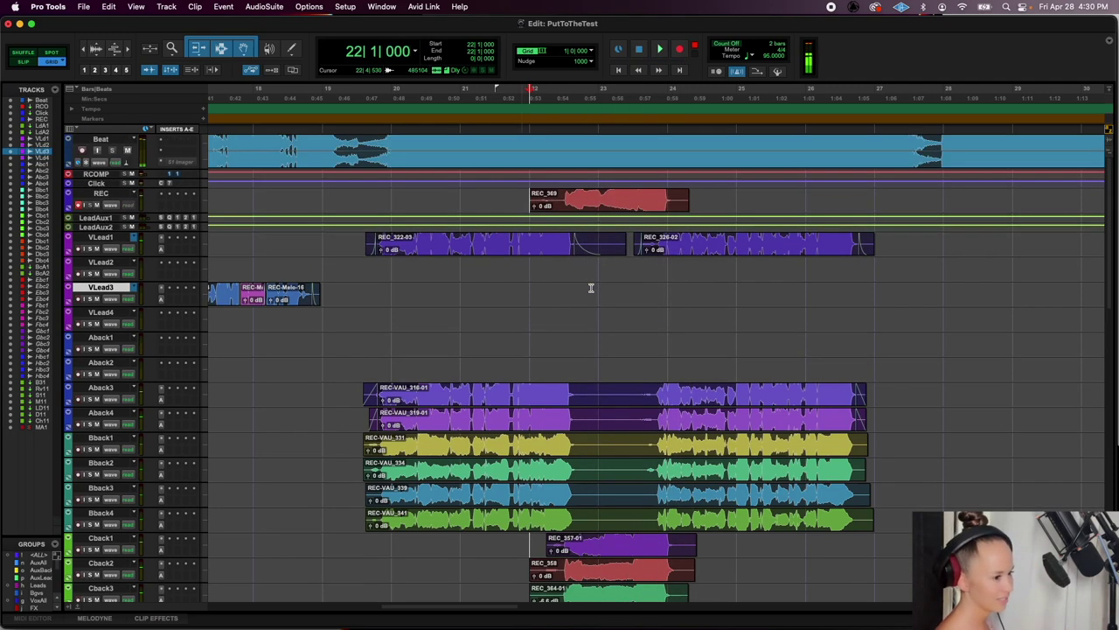
left_click_drag(597, 210, 608, 343)
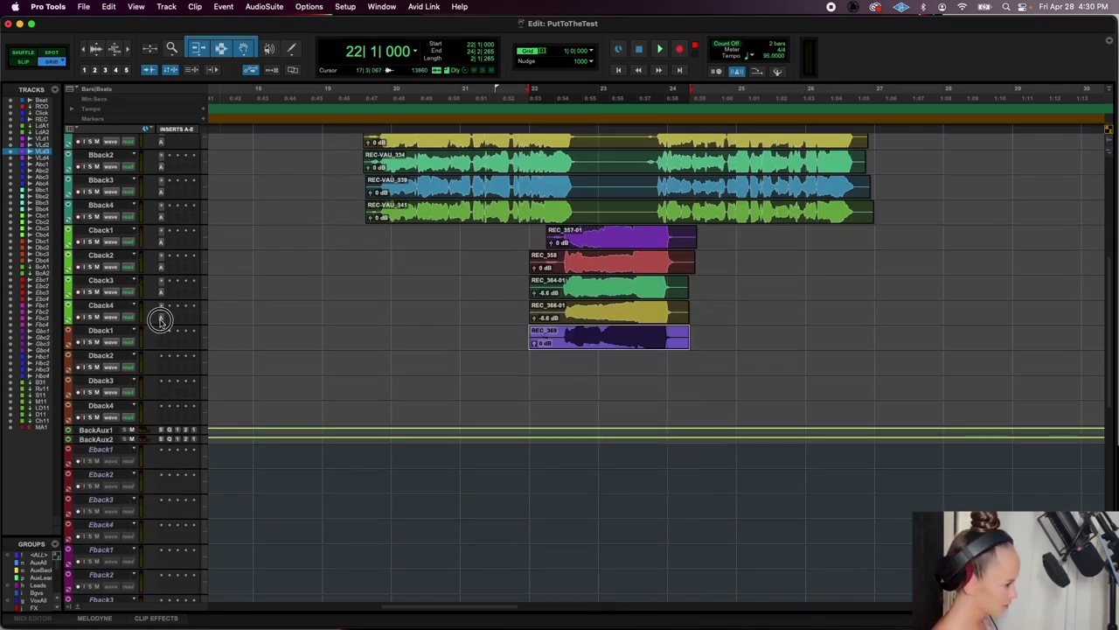
Play the Dback1 take against the Cback harmonies, starting before and within the phrase, using solo to check it
key("space")
key("space")
left_click(576, 330)
key("space")
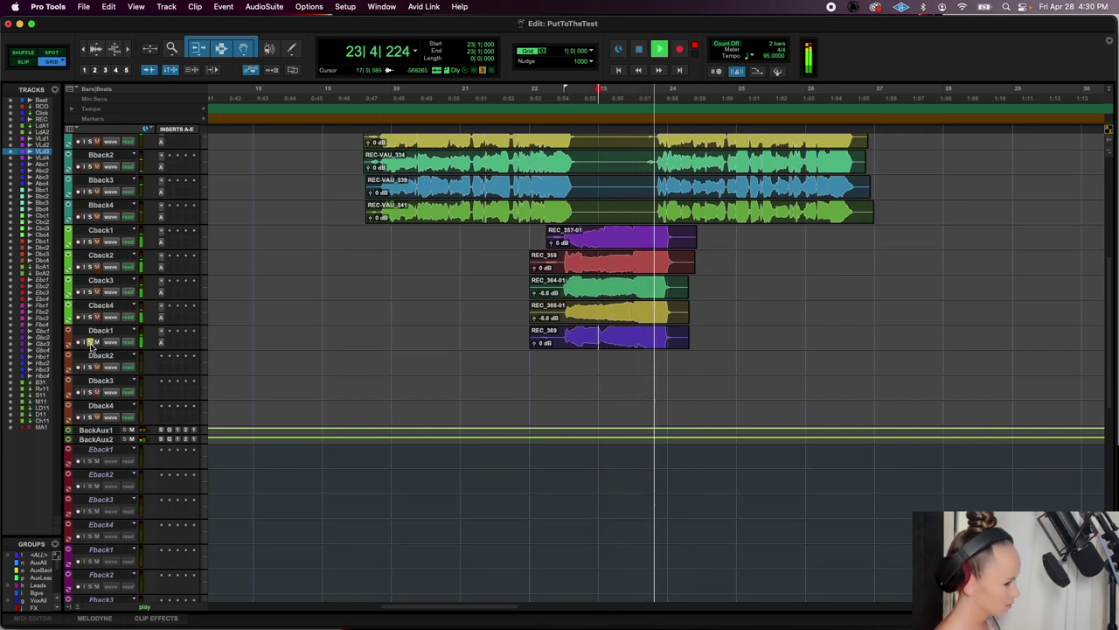
key("space")
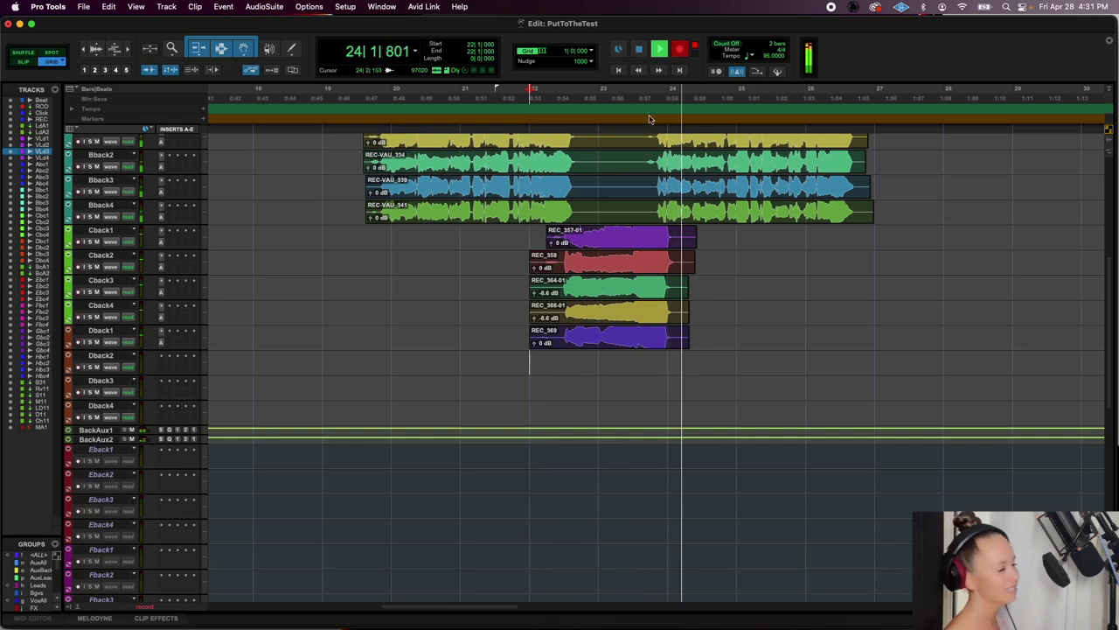
Finish the double of the Dback1 harmony from bar 22 and move it from REC to Dback2
key("space")
scroll(633, 266, "up", 6)
left_click(617, 205)
left_click_drag(618, 203, 631, 304)
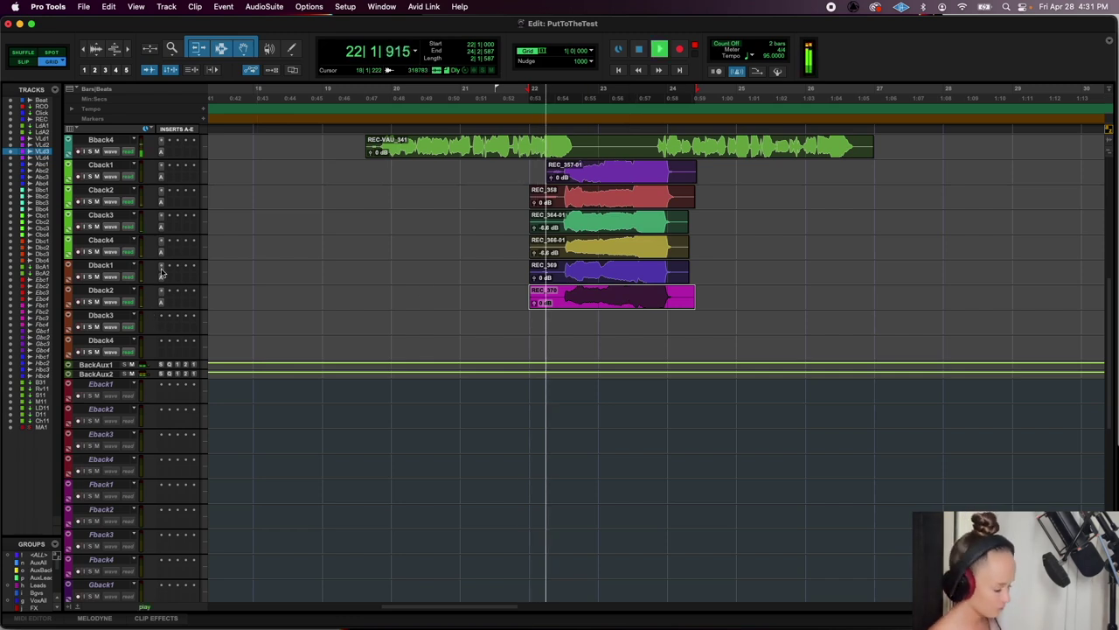
Delete the audio before the sung phrase on Cback1 through Dback2, and add fade-ins at the new clip starts
key("t")
left_click_drag(628, 288, 719, 185)
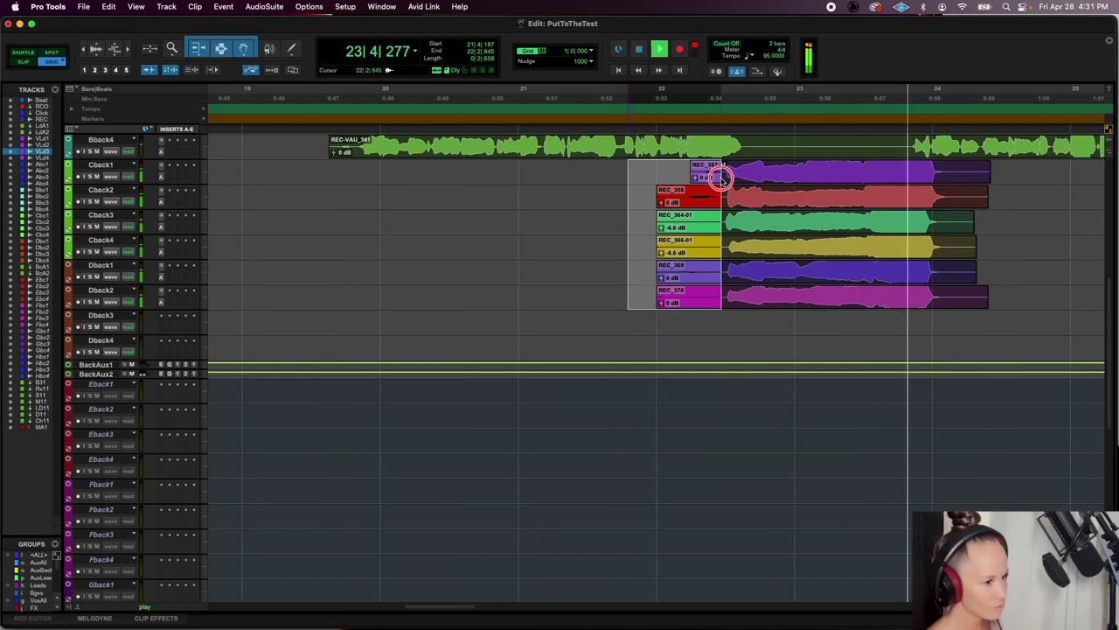
key("BackSpace")
key("space")
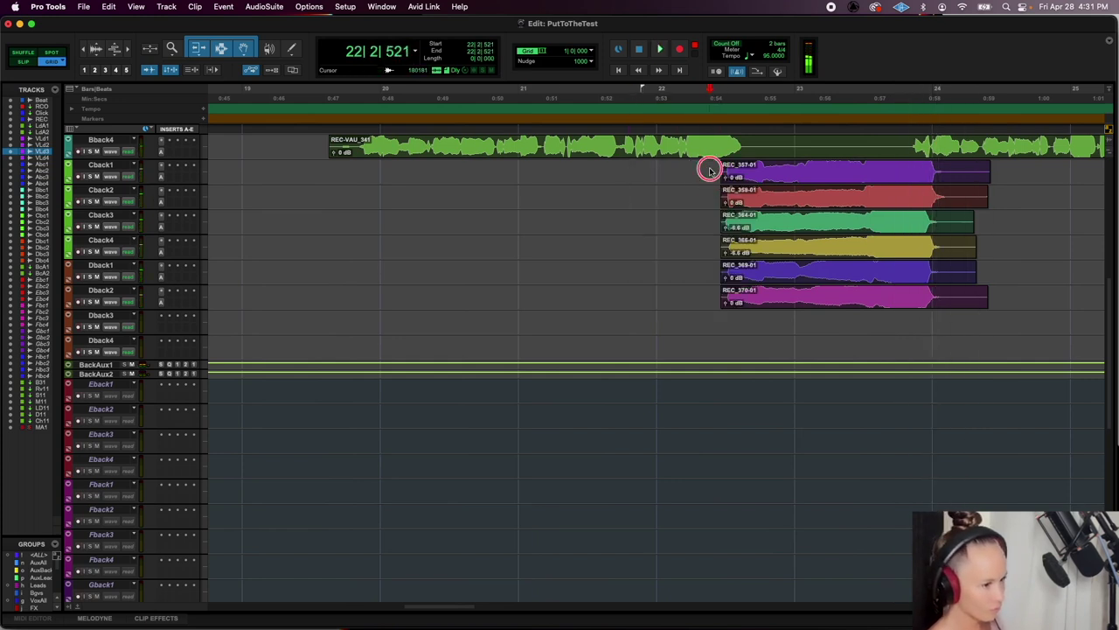
left_click_drag(709, 177, 722, 290)
key("super+f")
key("Return")
Trim the tails of the Cback1 through Dback2 clips after bar 24 to a common end and add fade-outs
left_click_drag(1002, 297, 942, 289)
key("BackSpace")
key("super+f")
key("Return")
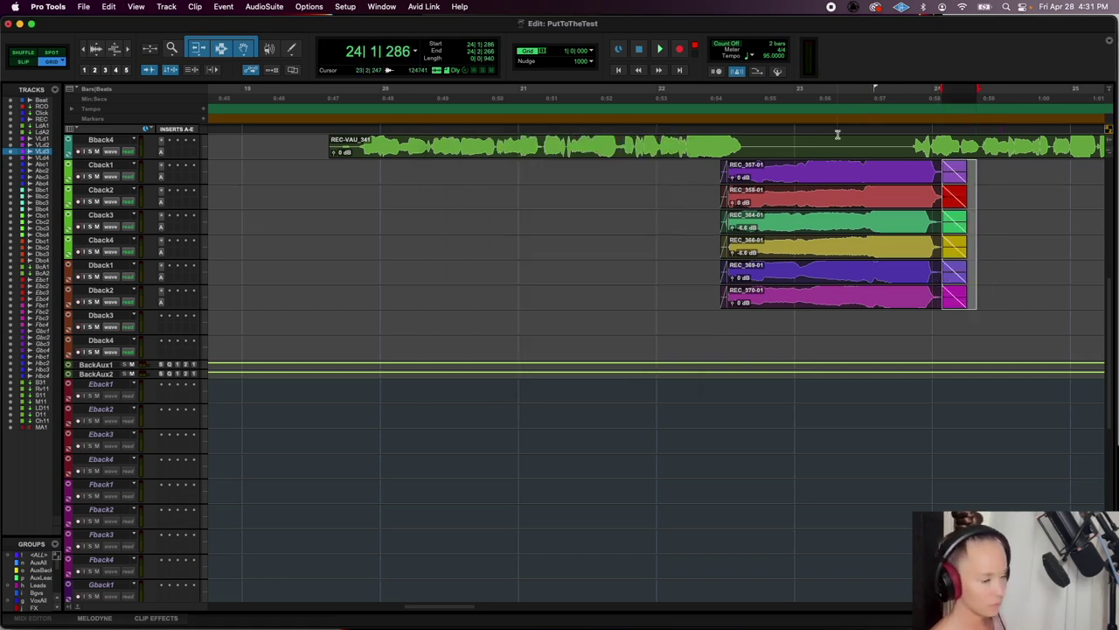
In VocAlign Ultra, capture the Dback1 clip as guide and the Dback2 clip as dub, and render the alignment
left_click(808, 278)
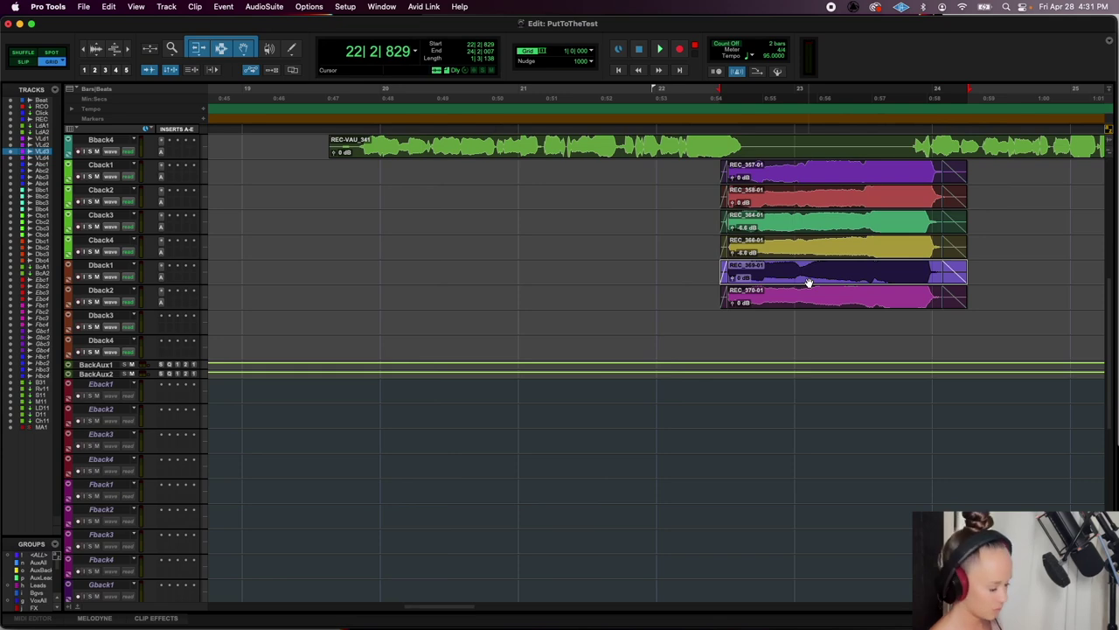
left_click(262, 6)
mouse_move(260, 144)
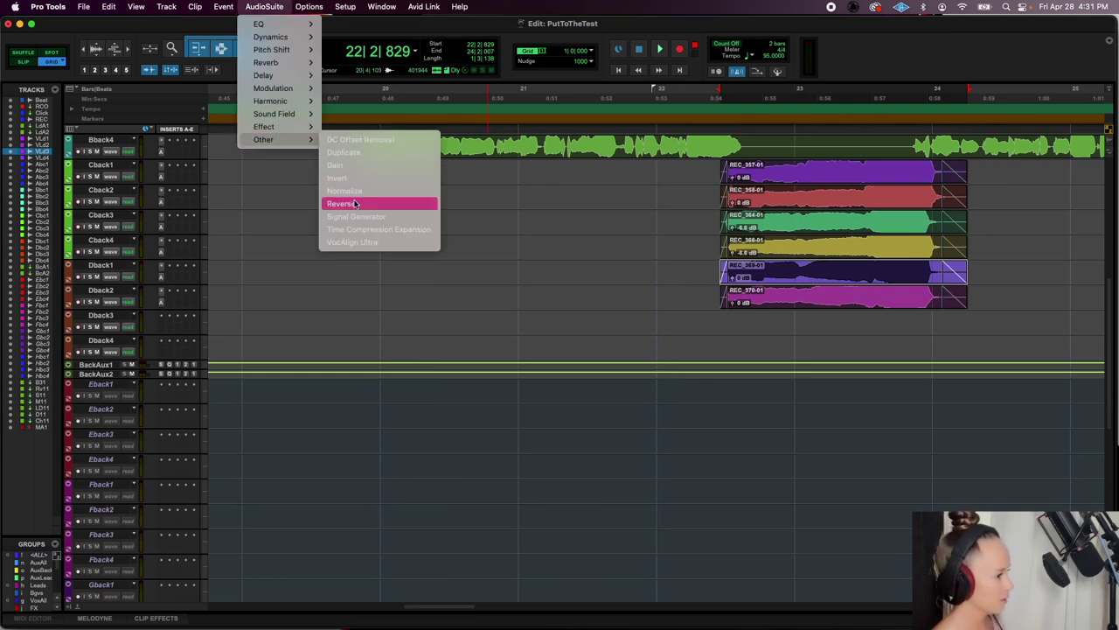
left_click(347, 241)
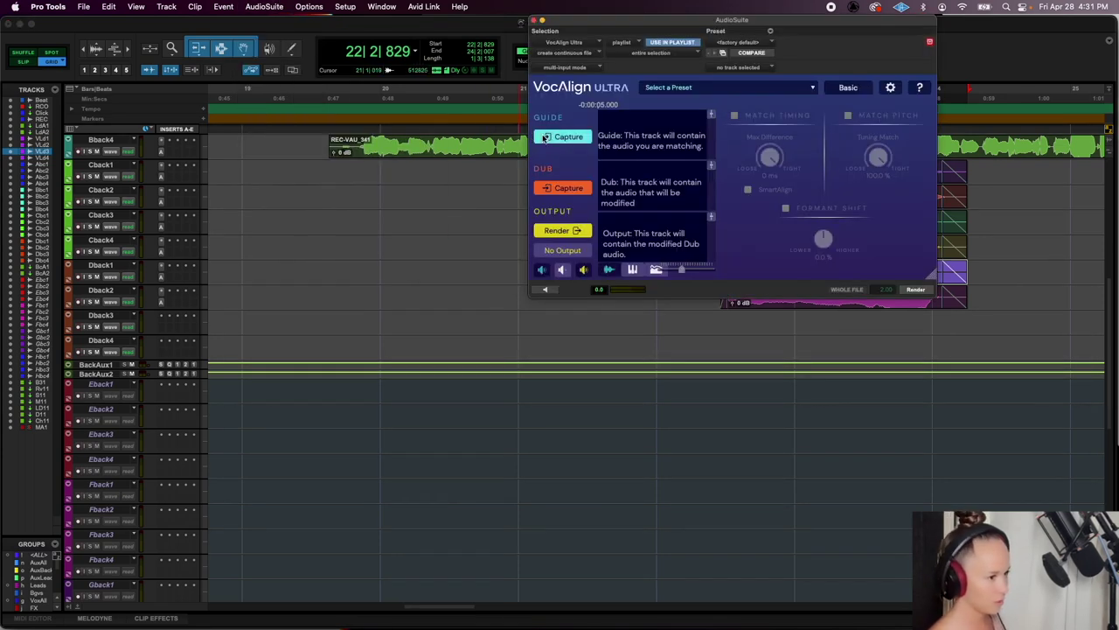
left_click(543, 137)
left_click(916, 307)
left_click(562, 188)
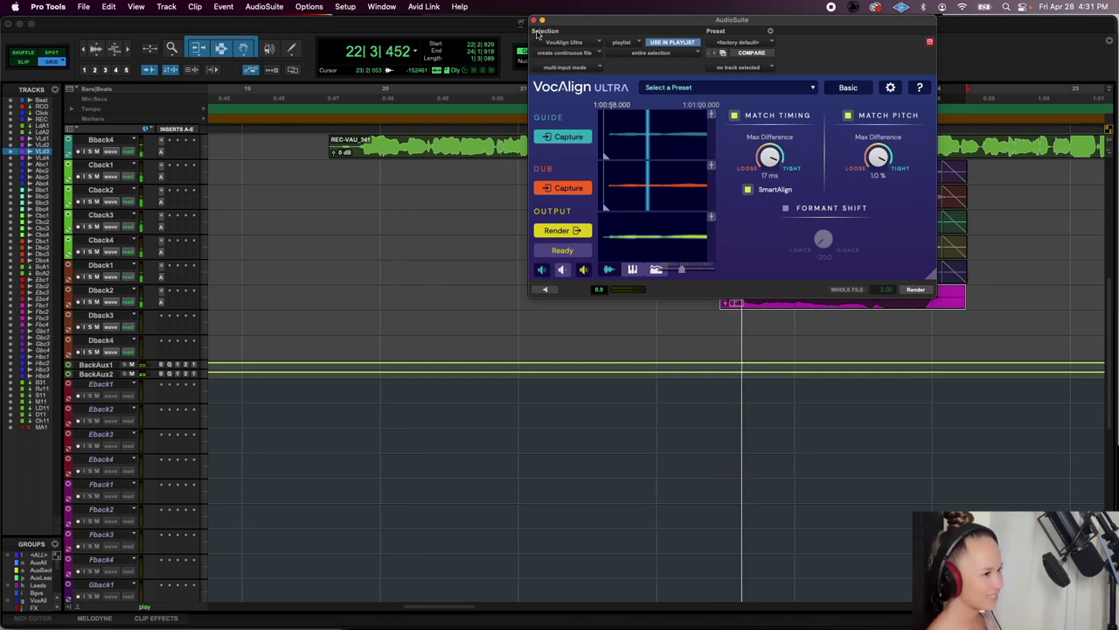
left_click_drag(557, 29, 308, 77)
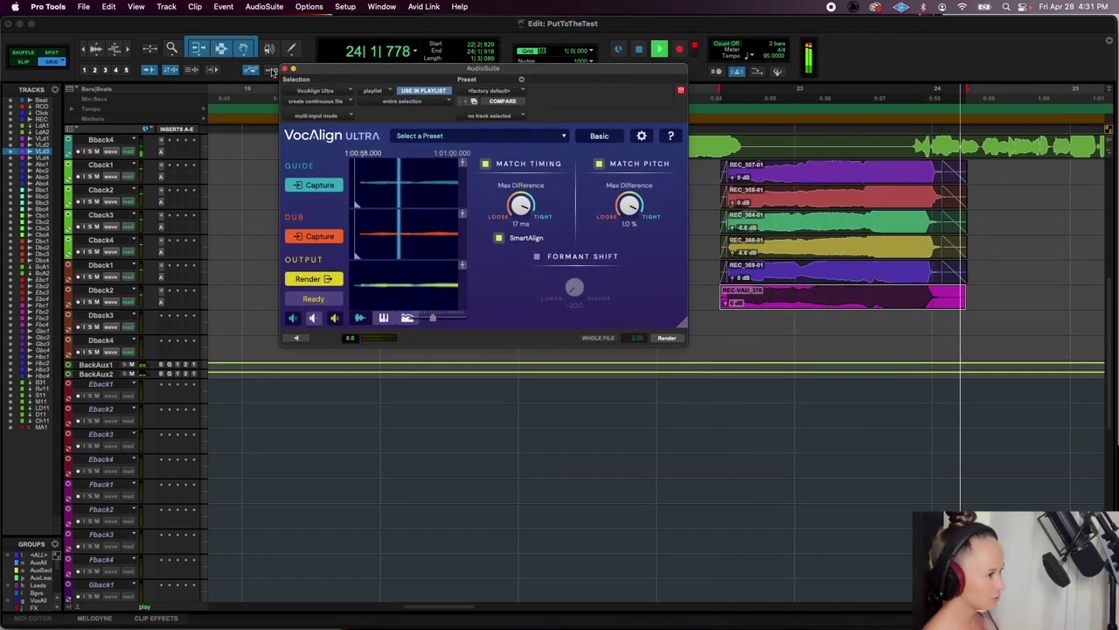
left_click(287, 67)
Record a new vocal take on REC from bar 26 to past bar 27
key("r")
key("r")
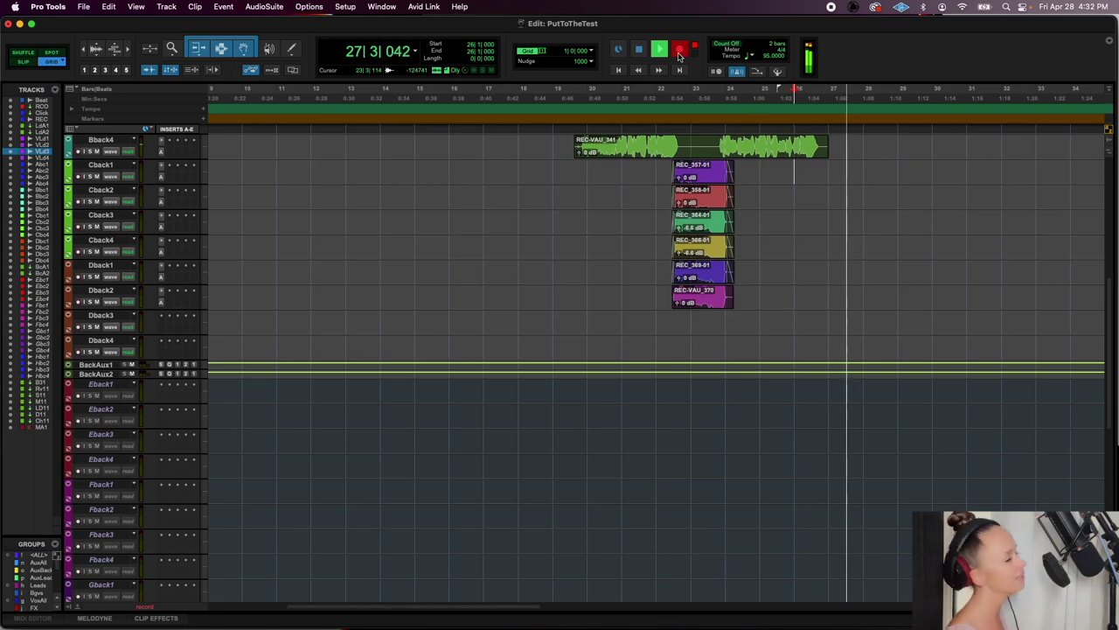
key("space")
scroll(830, 219, "up", 10)
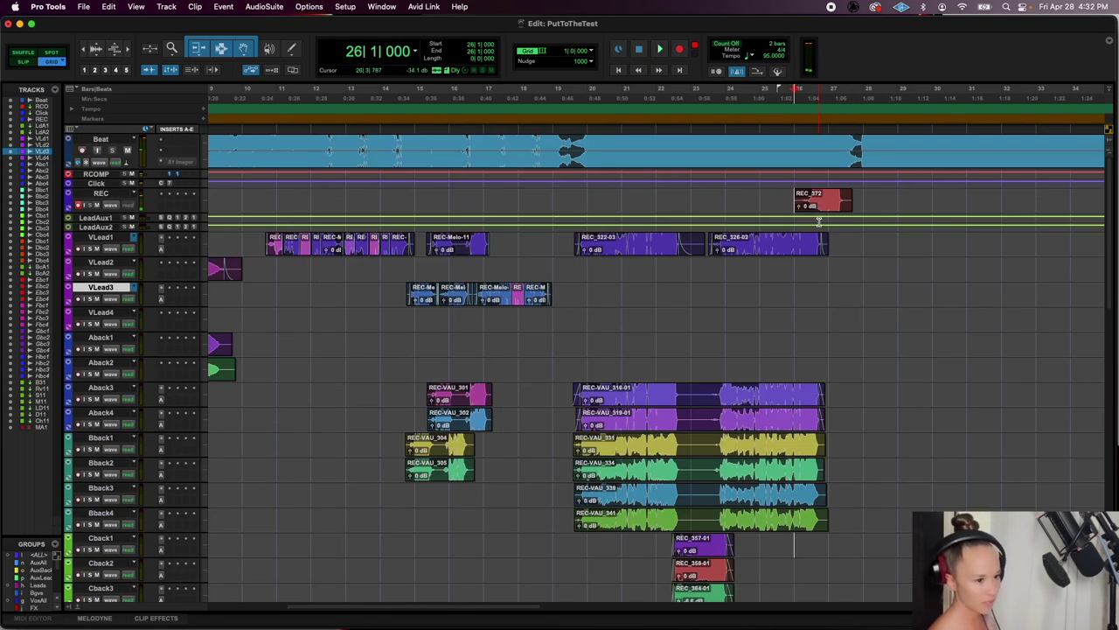
Move the new vocal take from REC down to the Dback1 track, keeping its start at bar 26
left_click(818, 214)
left_click_drag(819, 215, 825, 579)
scroll(821, 494, "down", 3)
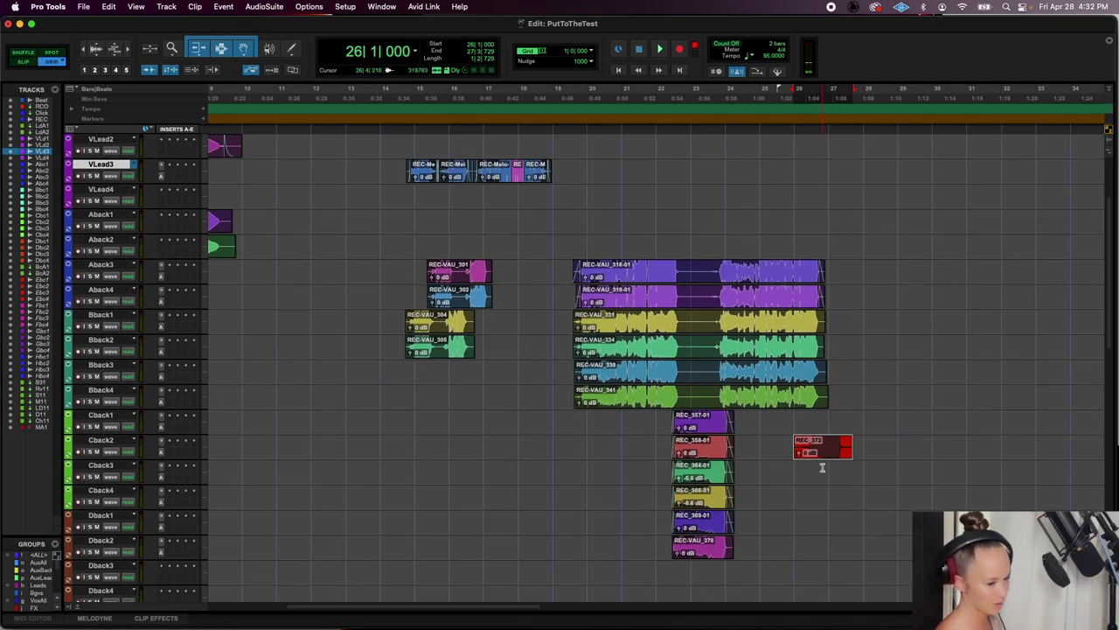
left_click_drag(822, 458, 823, 531)
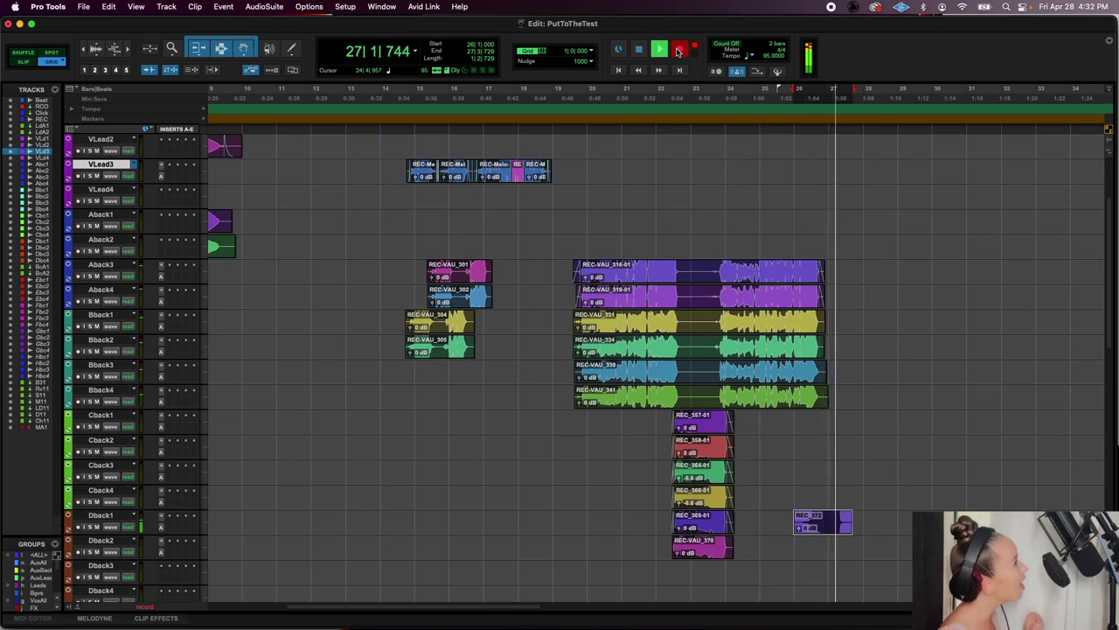
Record a doubling take on REC from bar 26 and move its clip to the Dback2 track
scroll(805, 306, "up", 5)
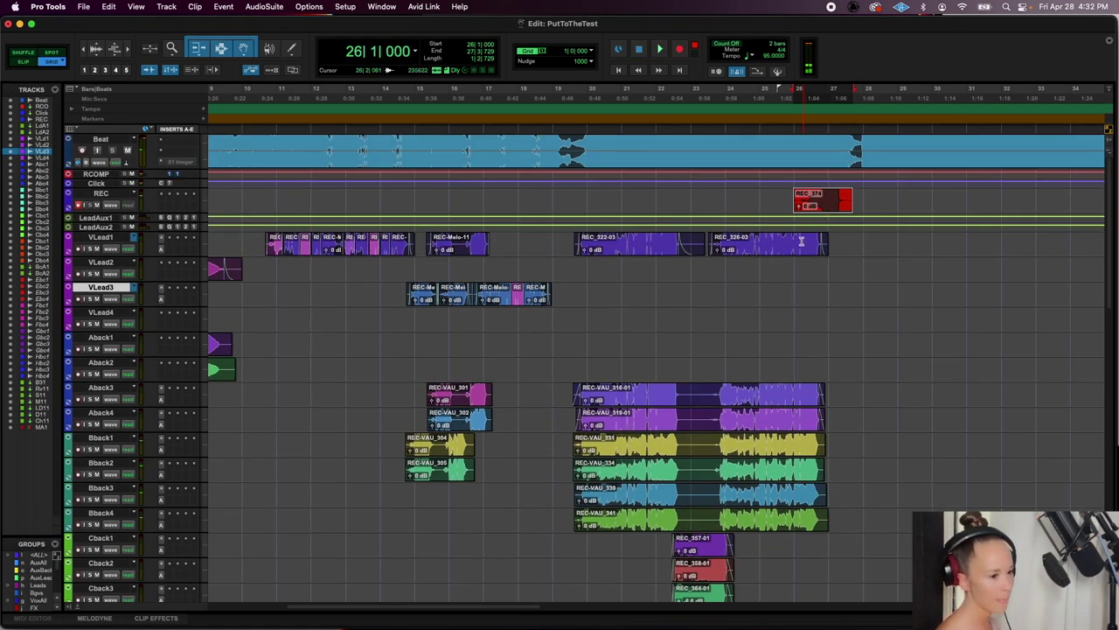
key("ctrl+super+space")
left_click_drag(820, 213, 837, 300)
left_click(474, 219)
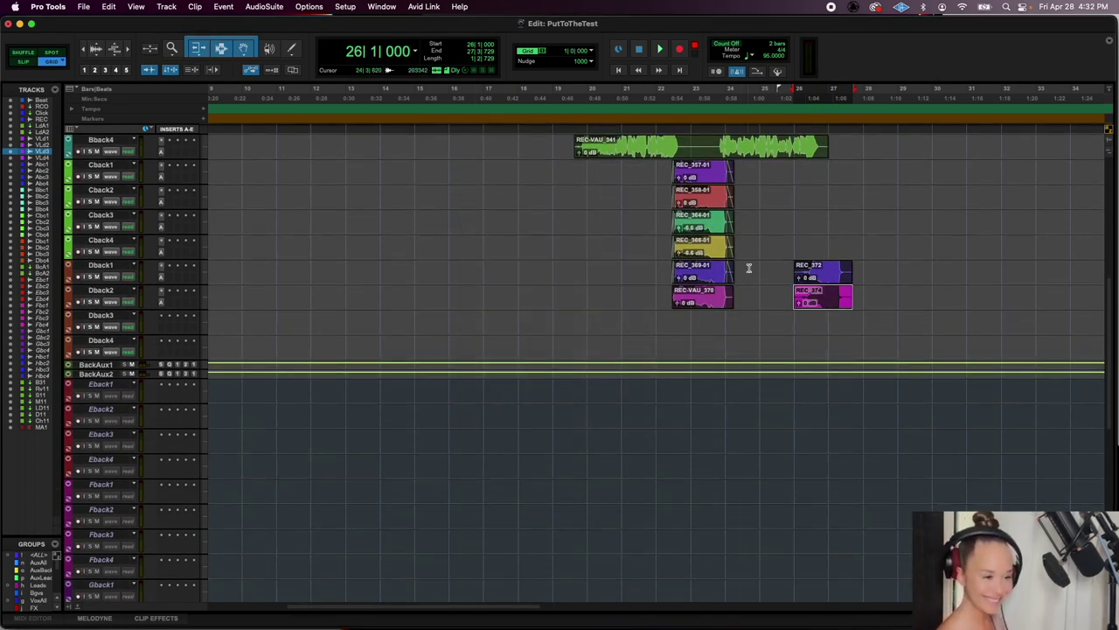
Play back the new Dback1 and Dback2 takes from bar 26
left_click(792, 246)
key("space")
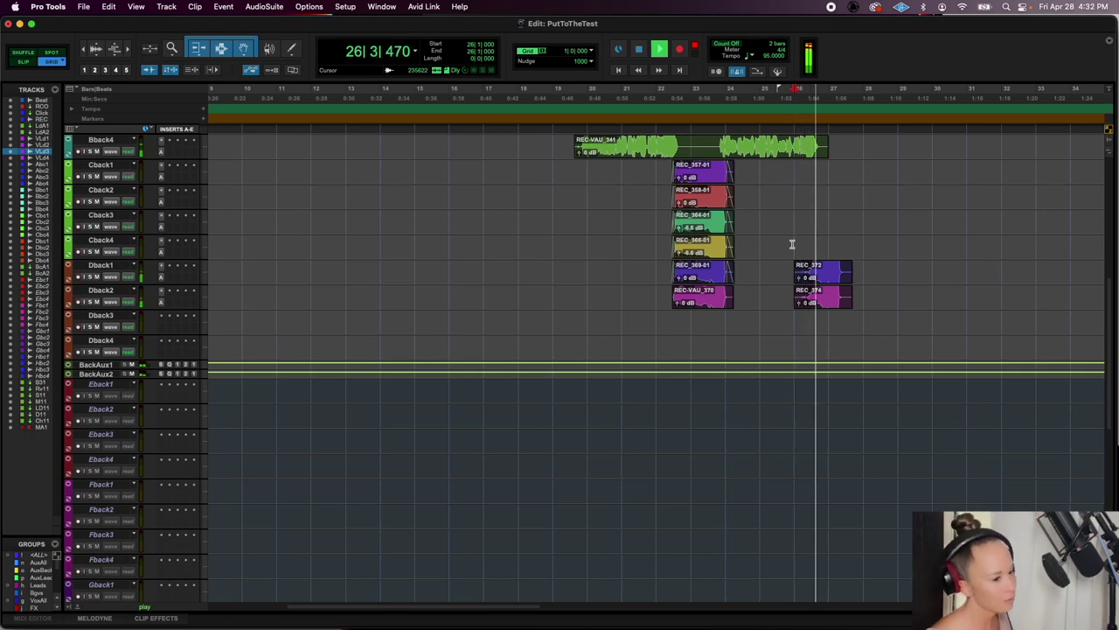
key("space")
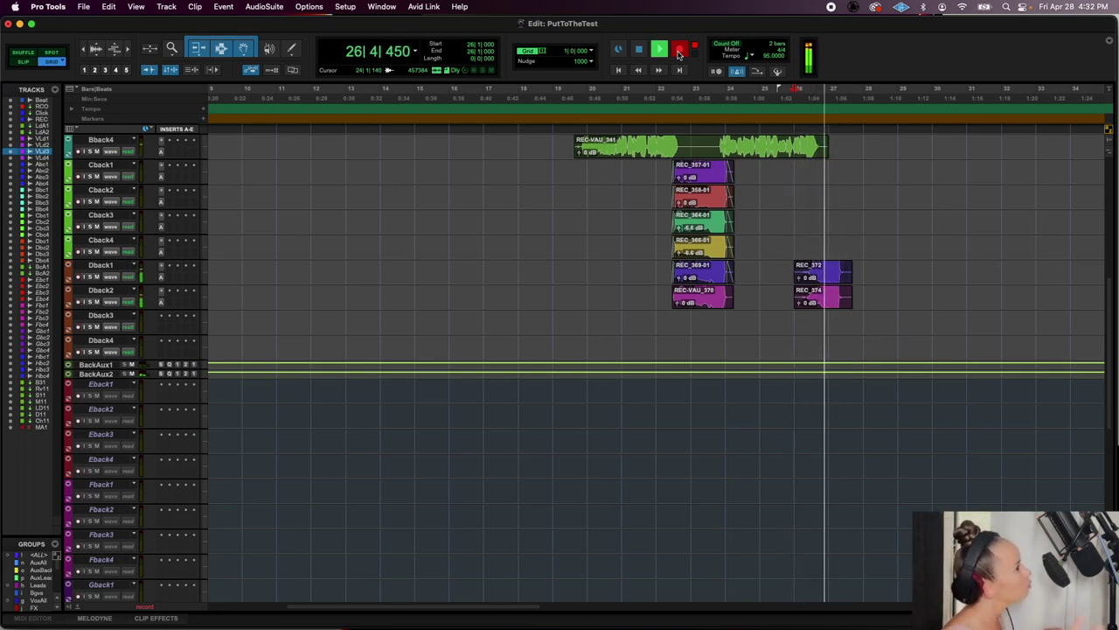
Record another harmony take on REC from bar 26 and move its clip to the Cback3 track
key("space")
scroll(783, 280, "up", 10)
left_click(812, 210)
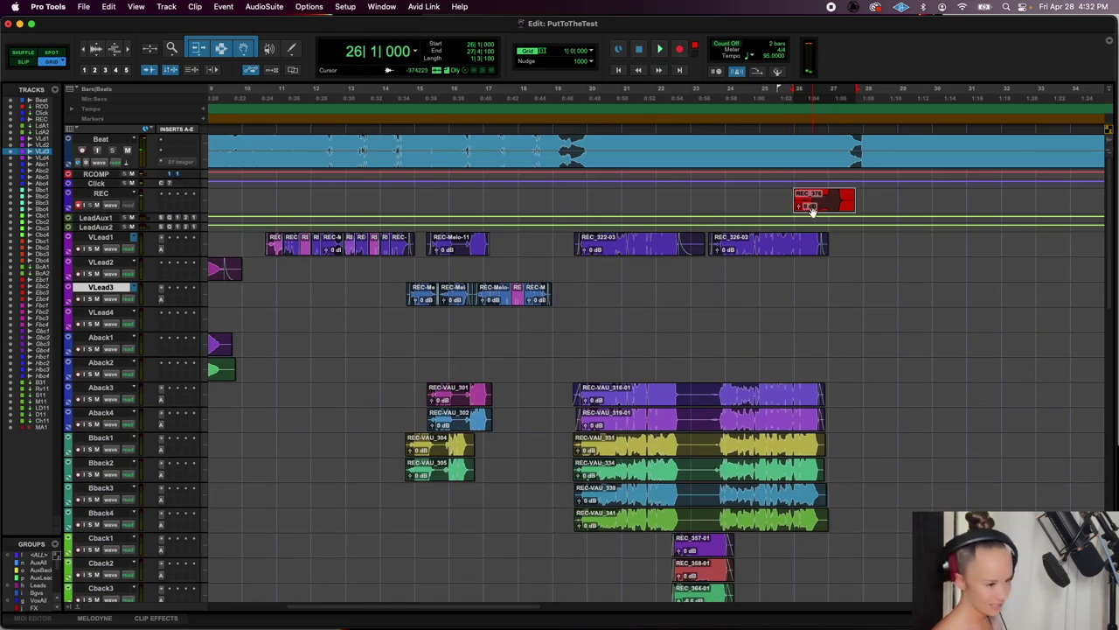
left_click_drag(813, 248, 809, 444)
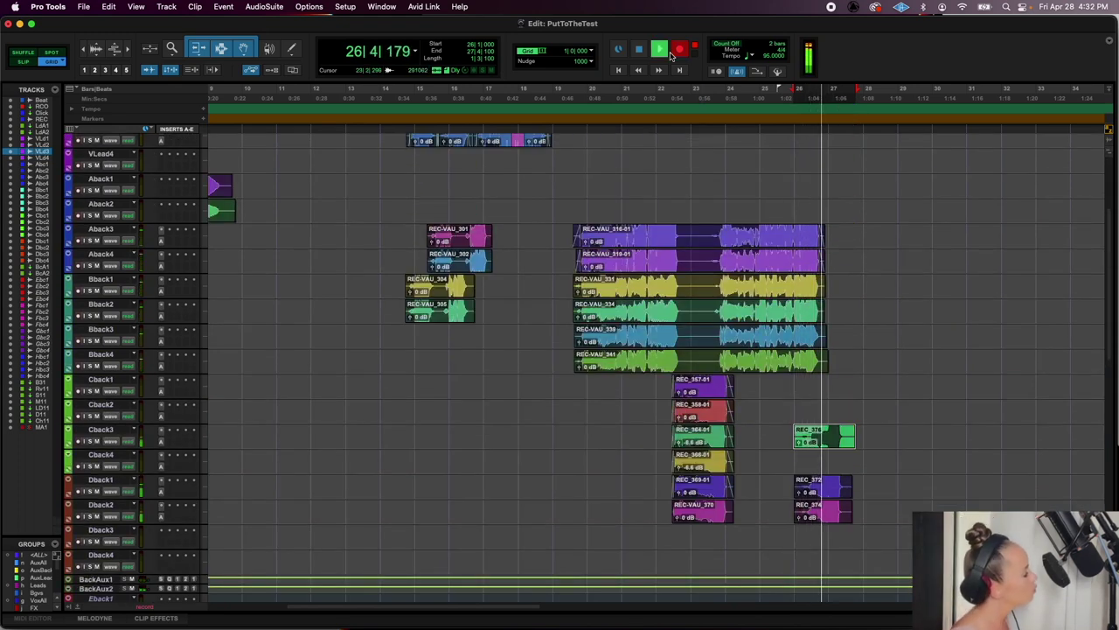
Record a double of the Cback3 harmony on REC from bar 26 and move its clip to Cback4
key("space")
scroll(867, 267, "up", 5)
left_click(825, 203)
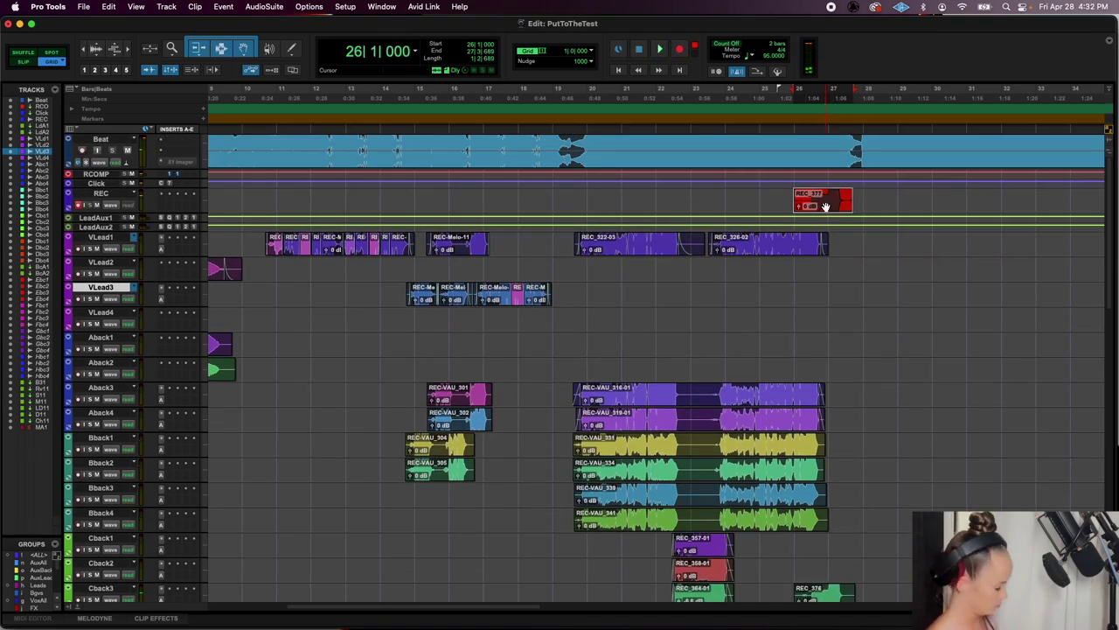
left_click_drag(829, 475, 826, 530)
scroll(828, 560, "down", 3)
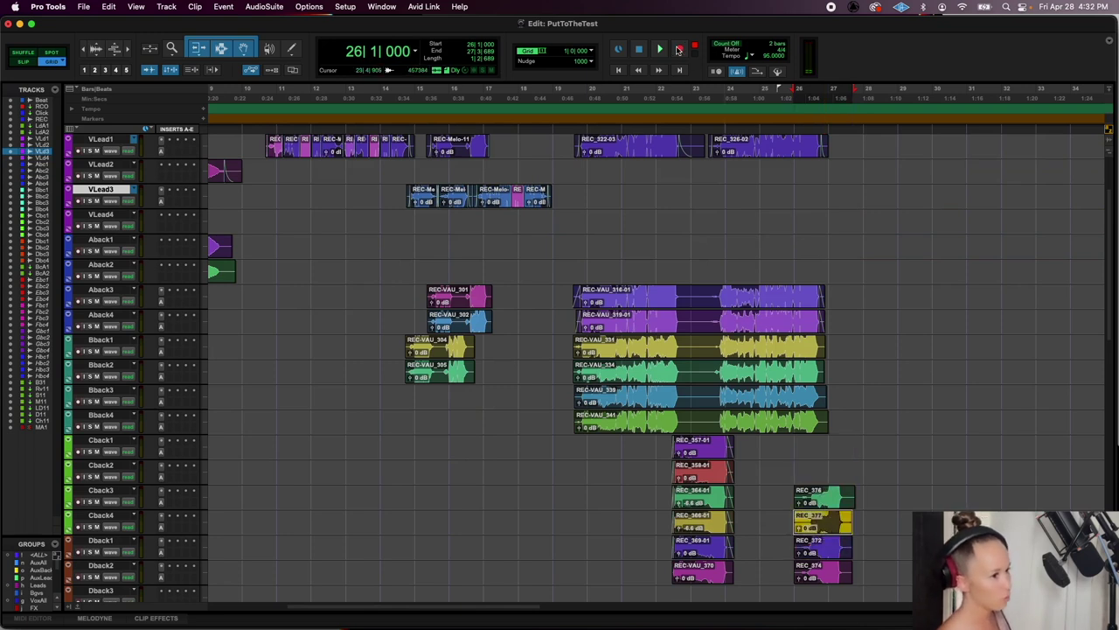
Record a further harmony take on REC from bar 26 and move its clip to the Cback1 track
key("space")
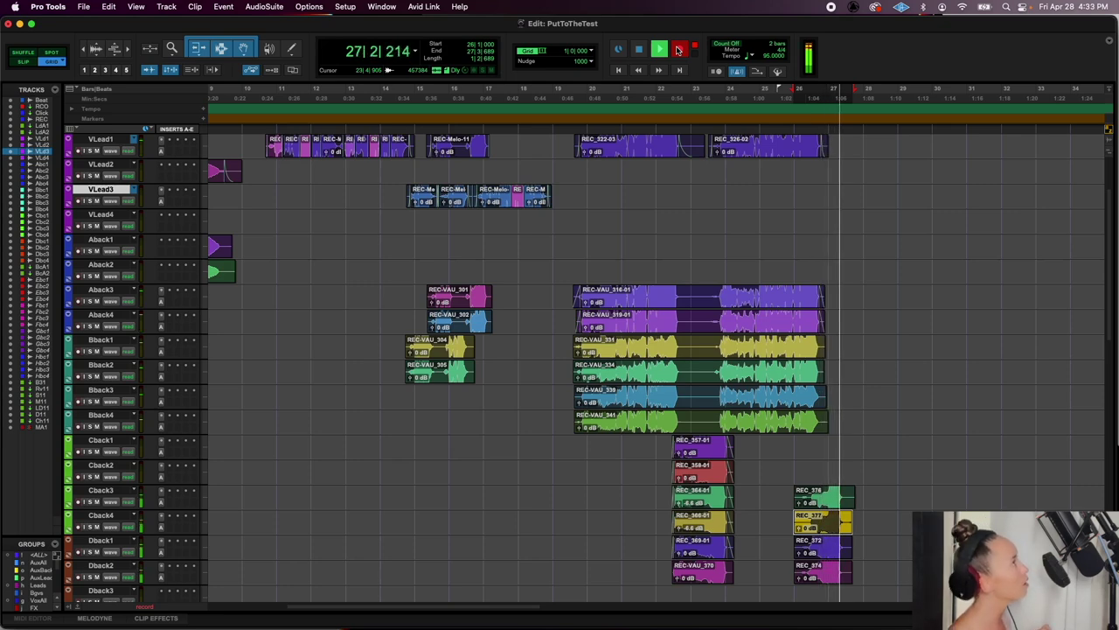
key("space")
scroll(853, 441, "up", 3)
left_click(820, 196)
left_click(822, 207)
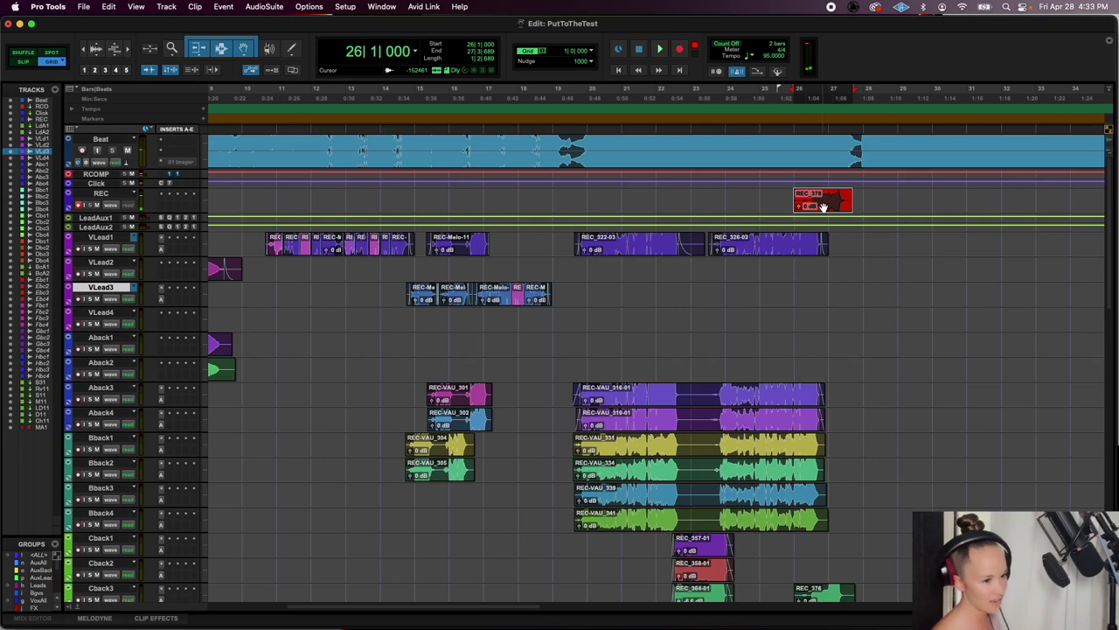
left_click_drag(822, 206, 831, 554)
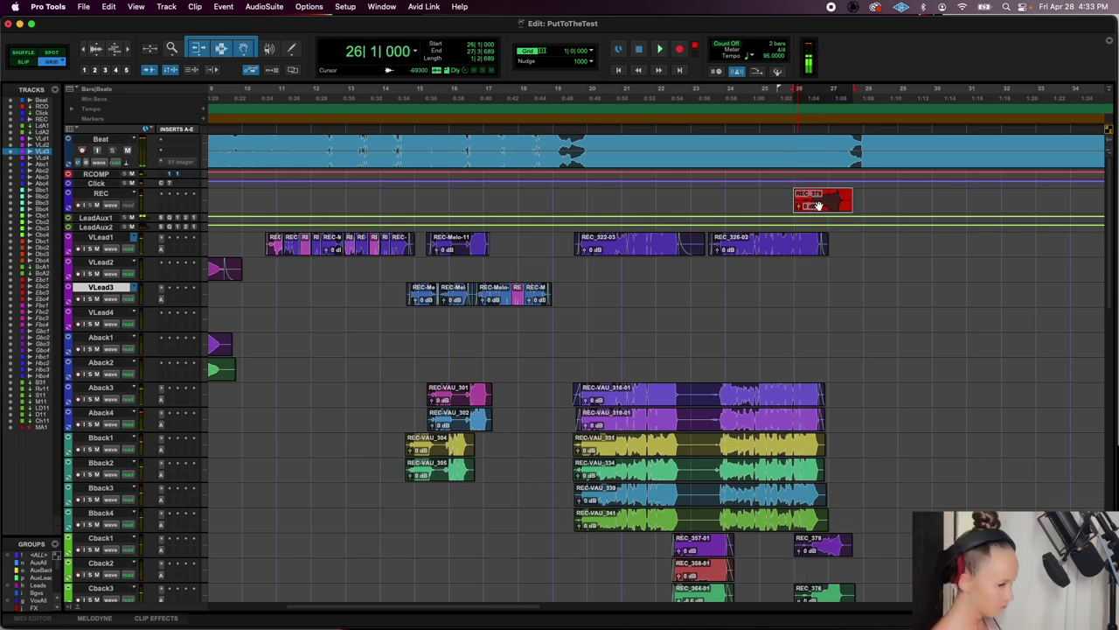
Move the doubling take at bar 26 from REC to Cback2 and play back the harmony stack
left_click_drag(818, 490, 821, 567)
key("space")
scroll(769, 488, "down", 6)
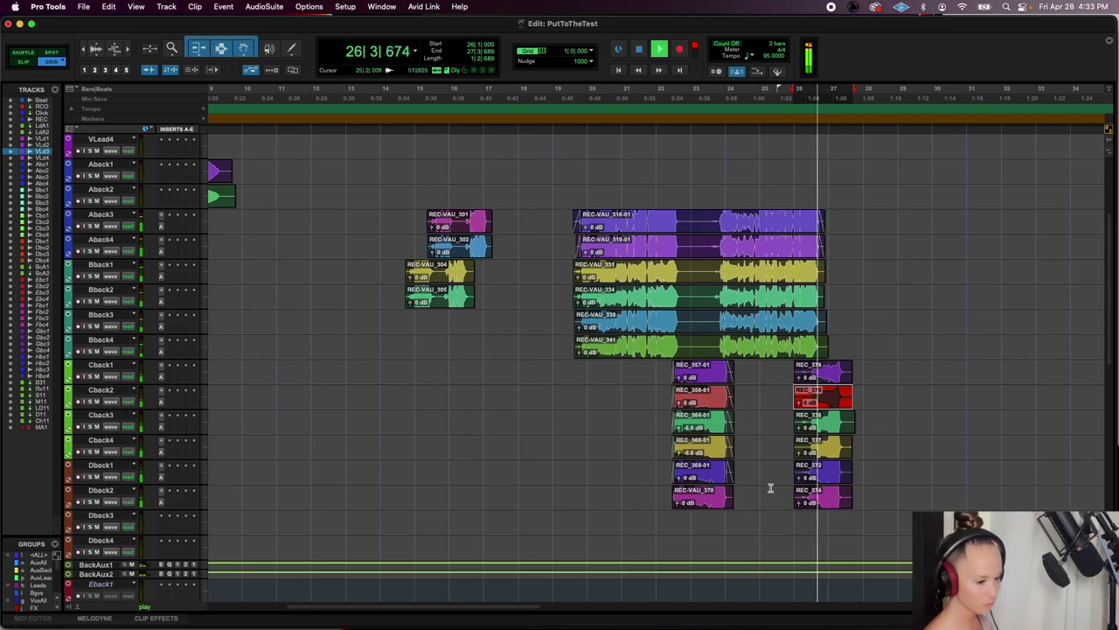
Add fade-ins from bar 26 to the new clips on Cback1 through Dback2
left_click_drag(778, 508, 809, 376)
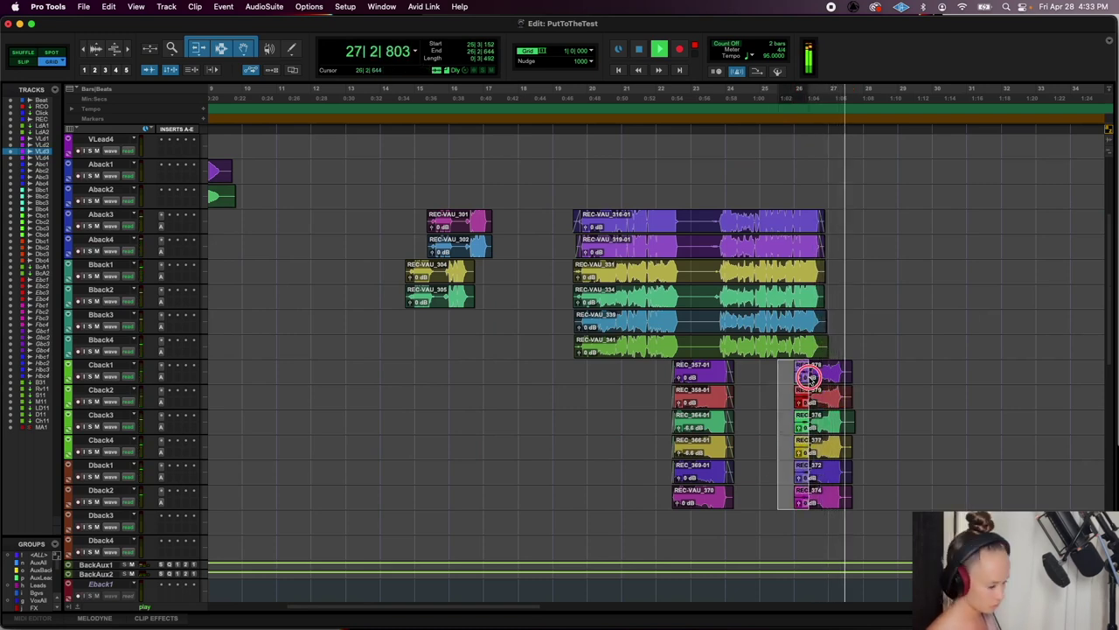
key("super+f")
key("Return")
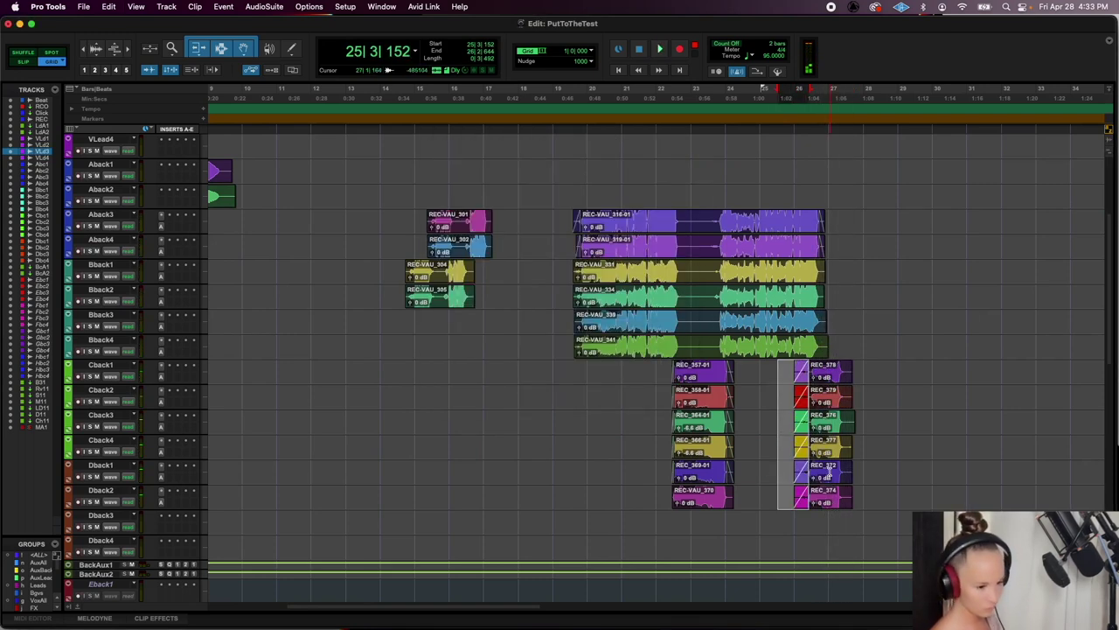
Set the clip gain of the new Dback1 and Dback2 clips to -4.6 dB and play back from bar 26
left_click_drag(815, 478, 850, 374)
left_click(800, 517)
key("space")
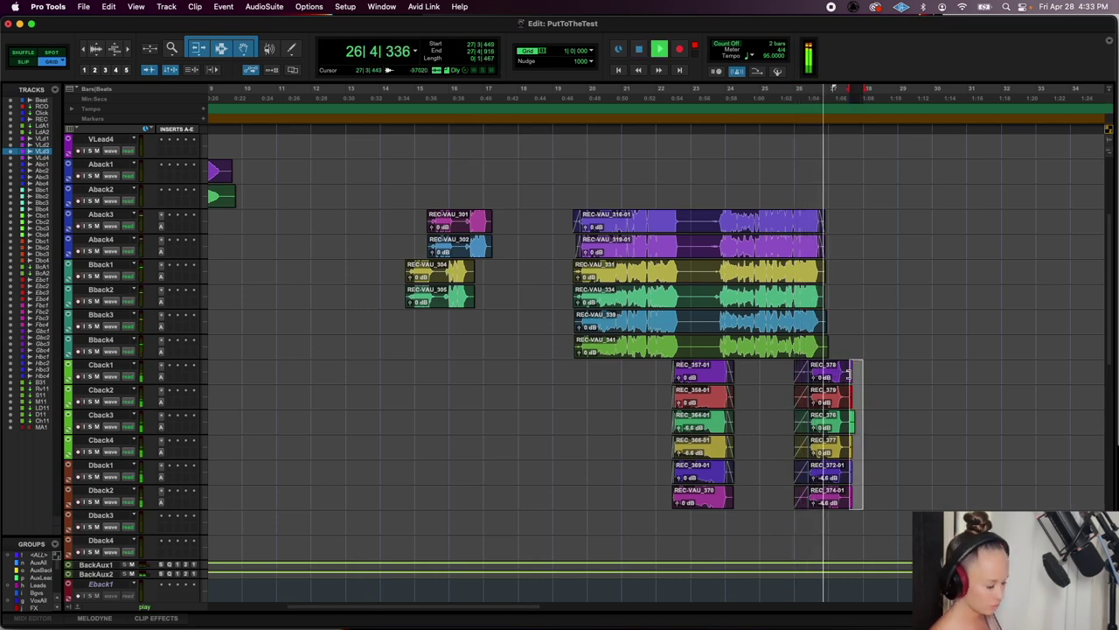
Delete the tails of the new Cback1 through Dback2 clips after bar 27 and add fade-outs
key("Delete")
key("super+f")
key("Return")
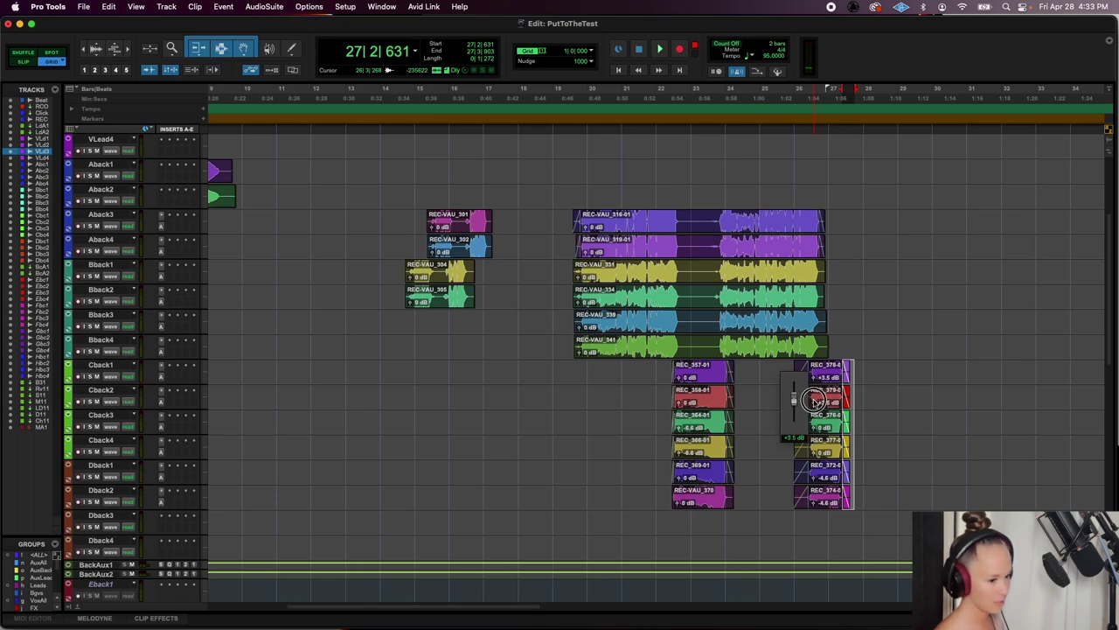
Set the clip gain of the new Cback1 and Cback2 clips to +3.5 dB and play the song from bar 19
left_click(789, 370)
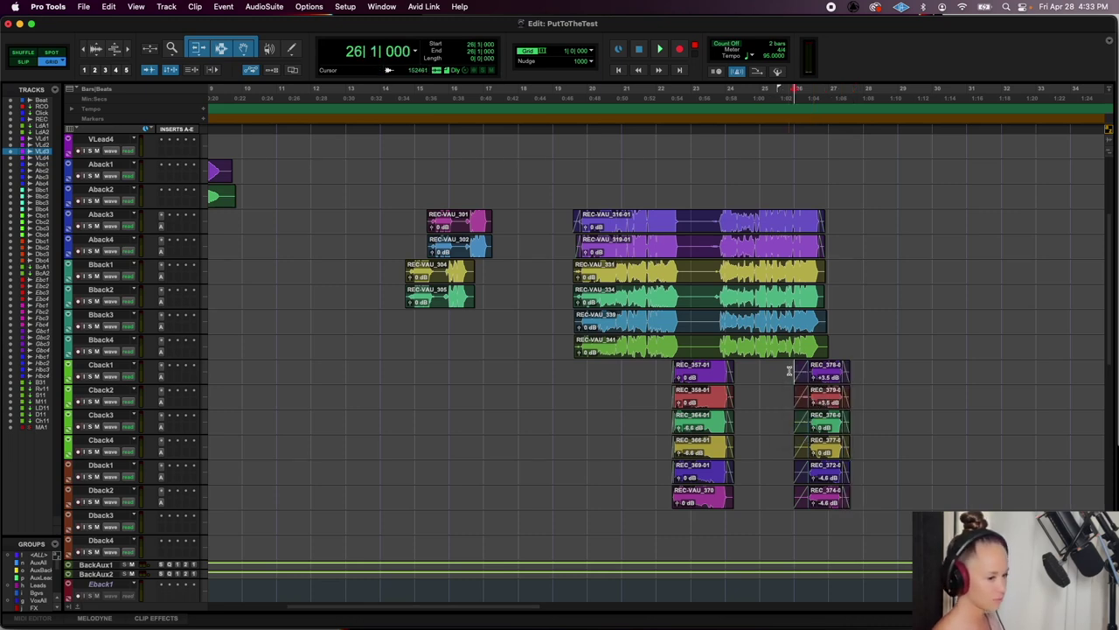
key("r")
scroll(531, 247, "up", 5)
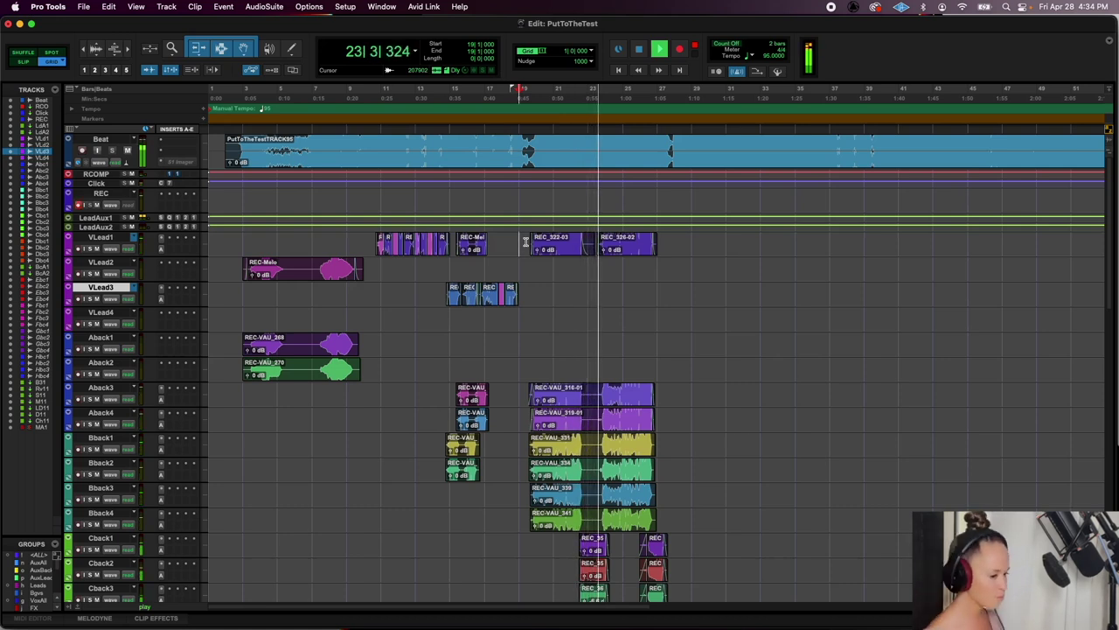
In the mixer, enable the B2 group and lower the Bback3 and Bback4 faders to -13.1 dB
left_click(110, 490)
key("super+equal")
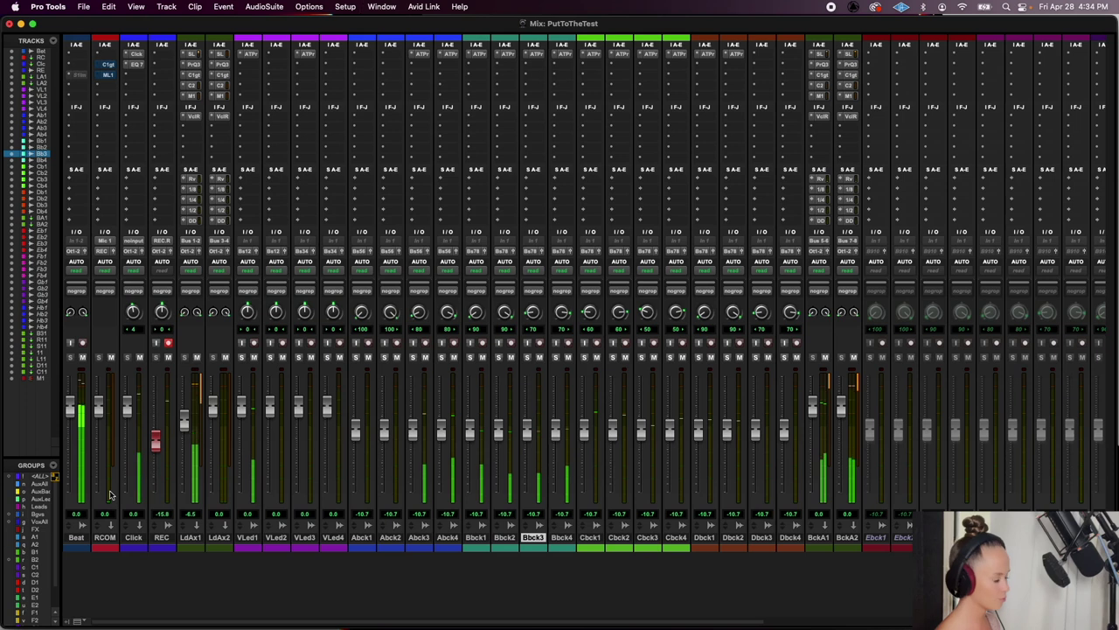
left_click(39, 562)
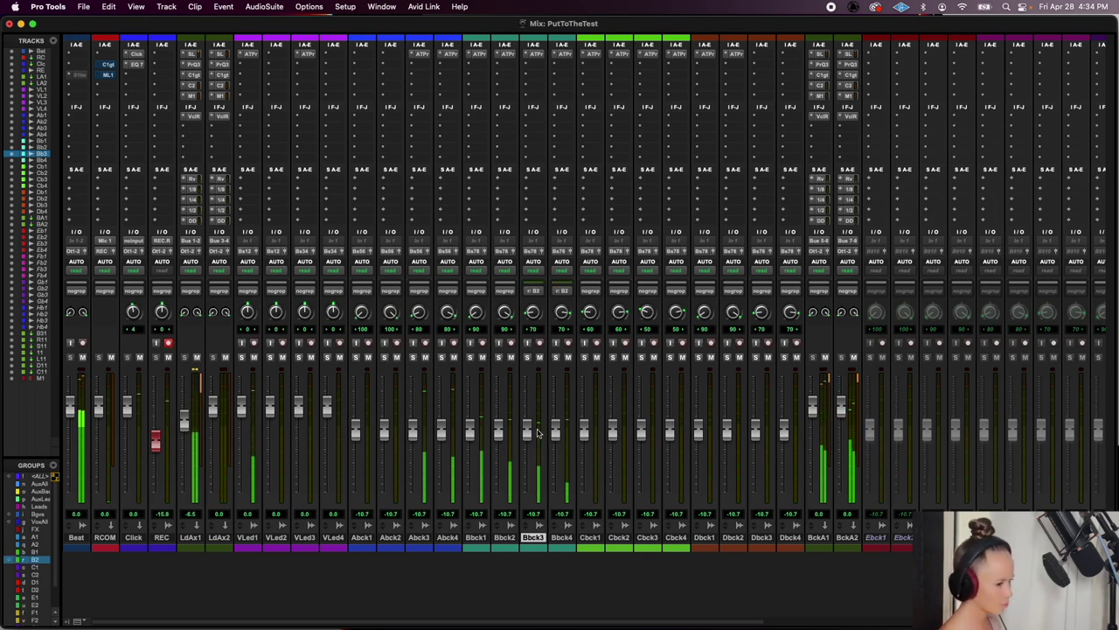
left_click_drag(556, 429, 554, 434)
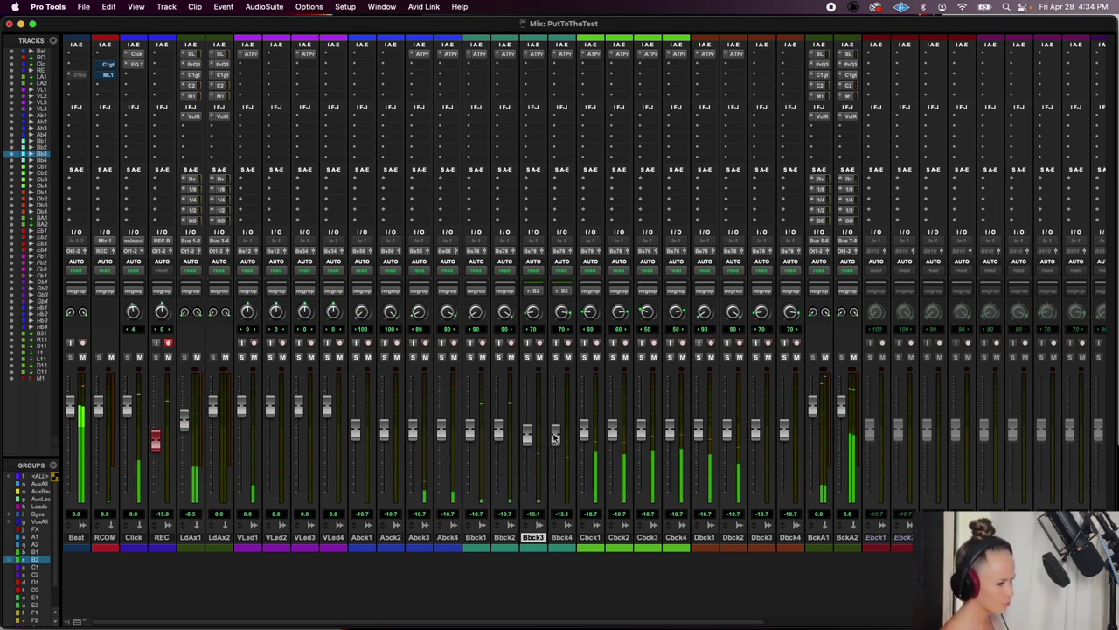
Switch to the Edit window and record a new vocal take on the REC track starting at bar 26
key("super+equal")
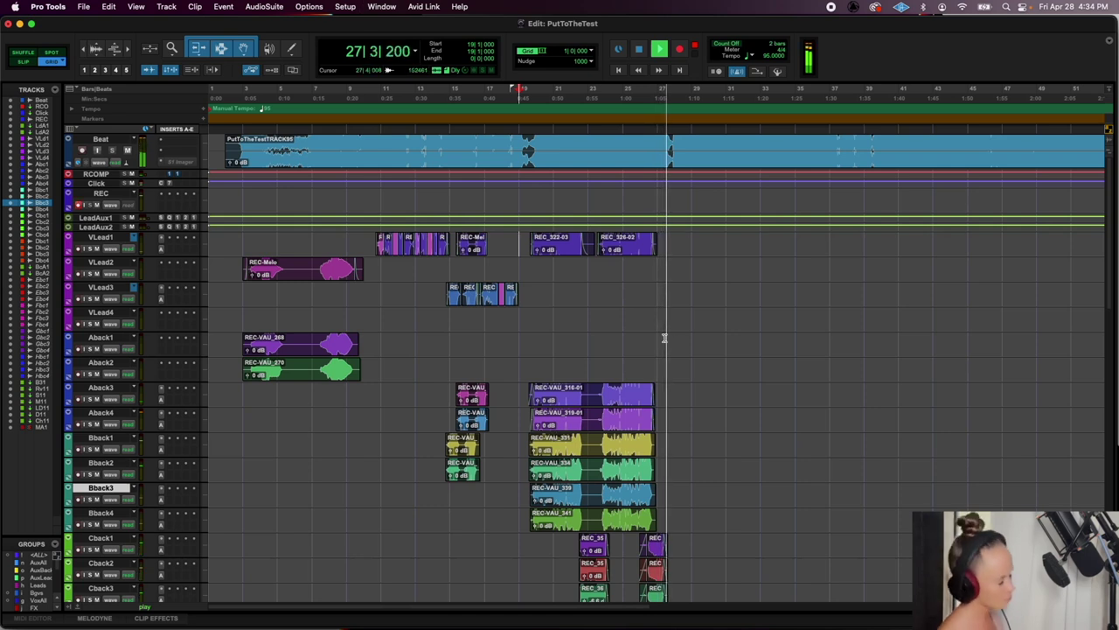
left_click(642, 183)
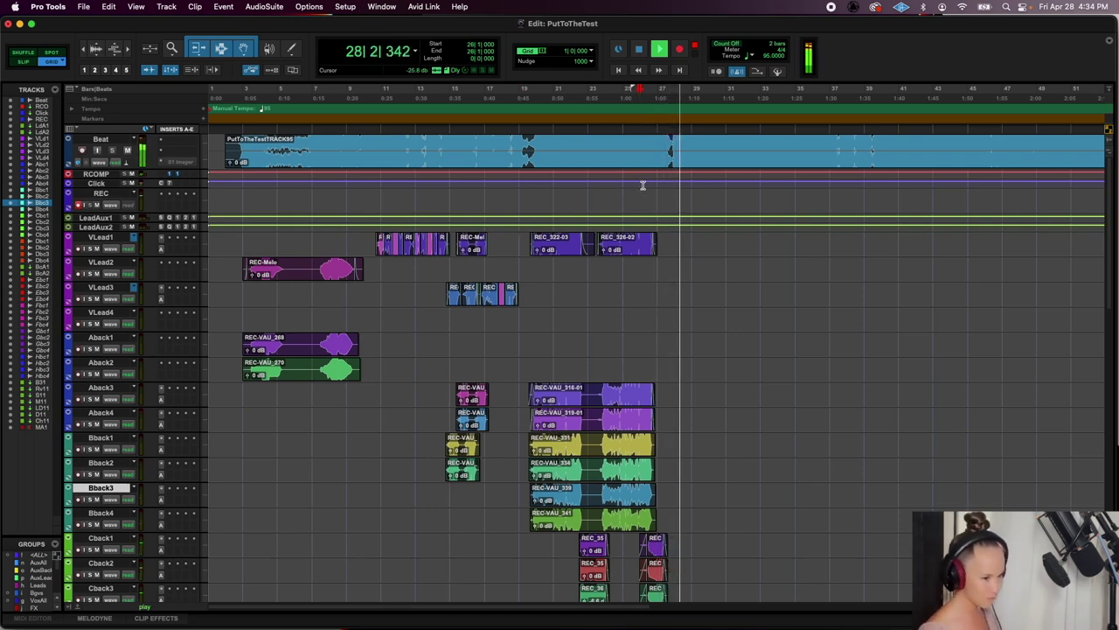
key("space")
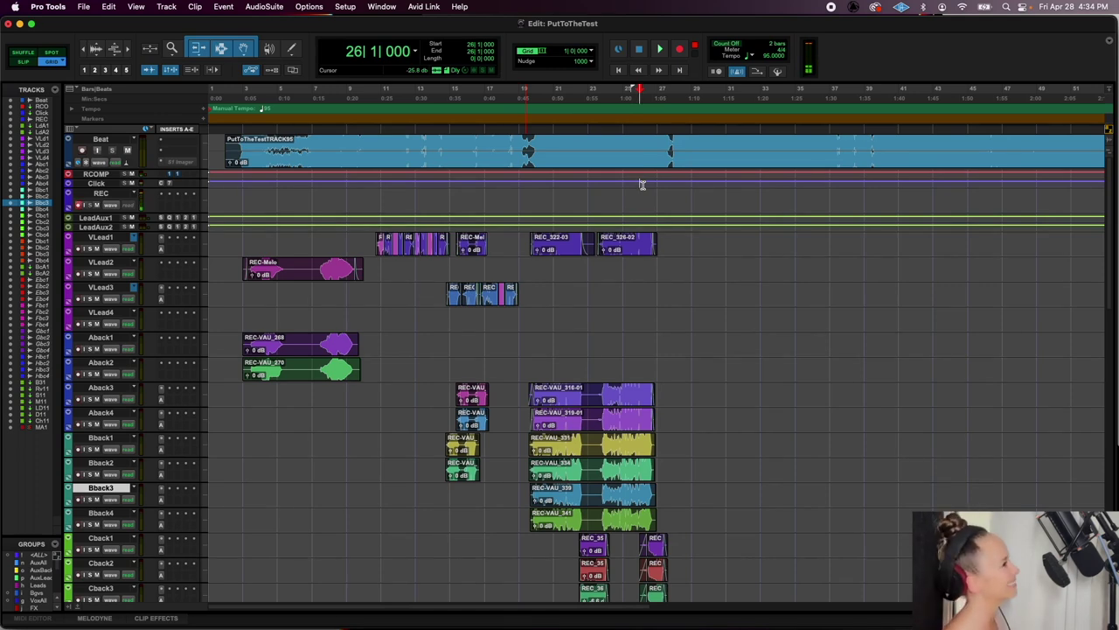
key("super+bracketright")
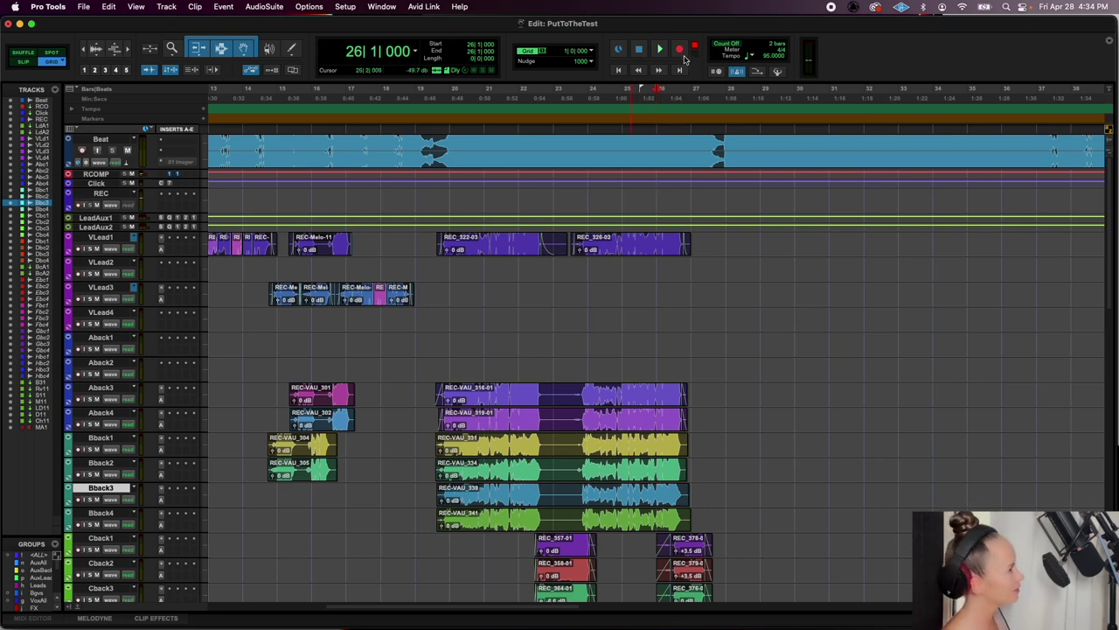
key("space")
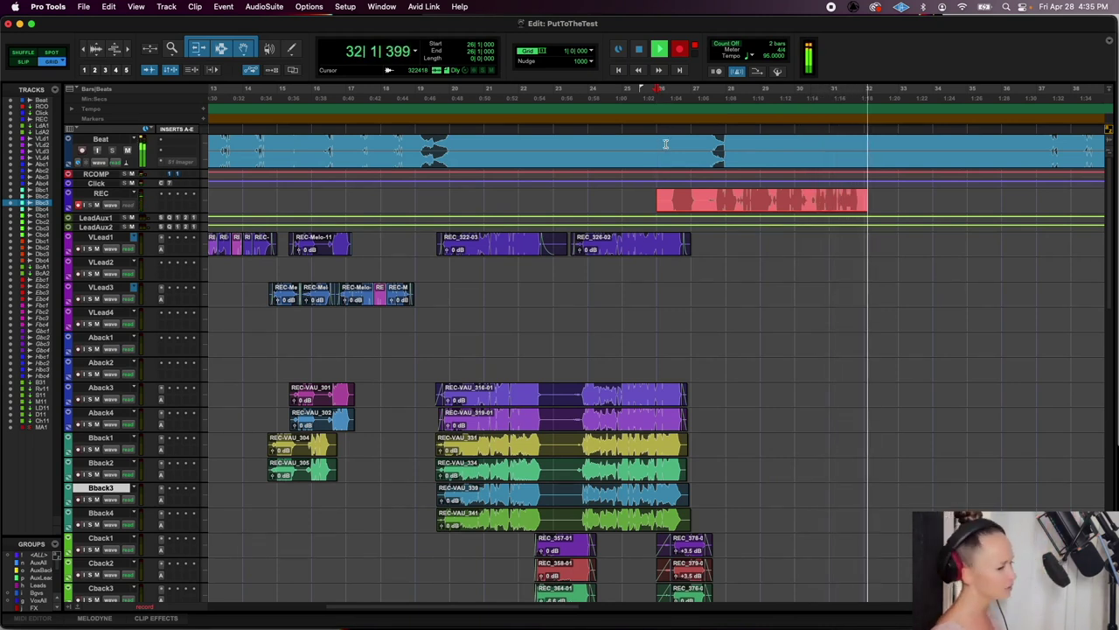
key("space")
Split the new REC take at 27|2|436, move its later part to VLead3 and play it back
left_click(703, 197)
key("b")
left_click_drag(725, 207, 724, 299)
key("space")
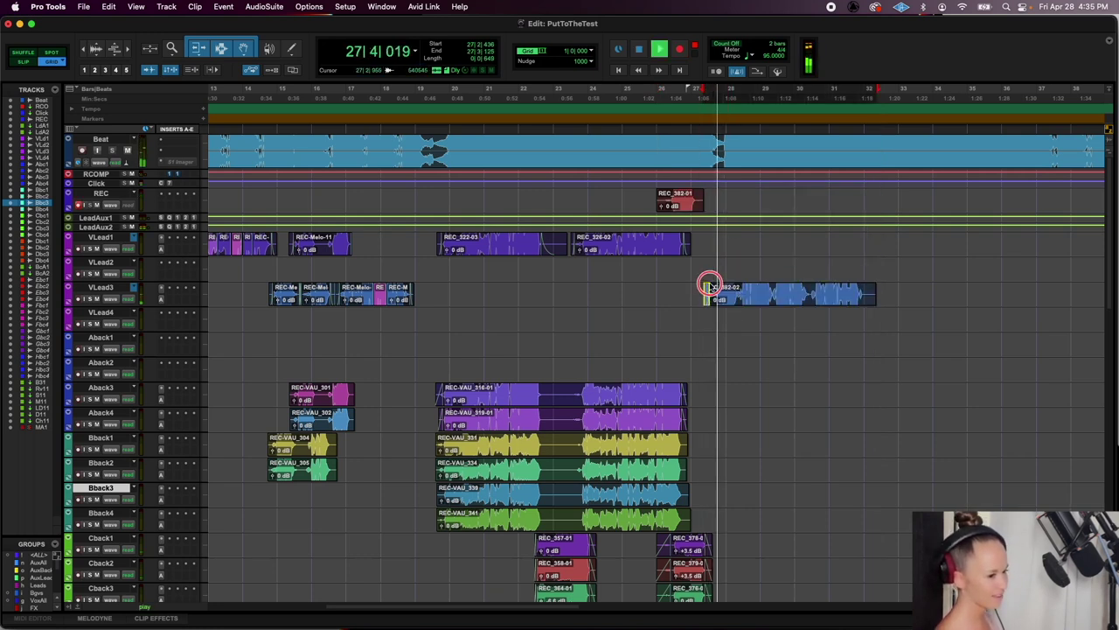
Delete the leftover clip at bar 26 on REC and fade out the end of the new VLead3 clip
double_click(679, 202)
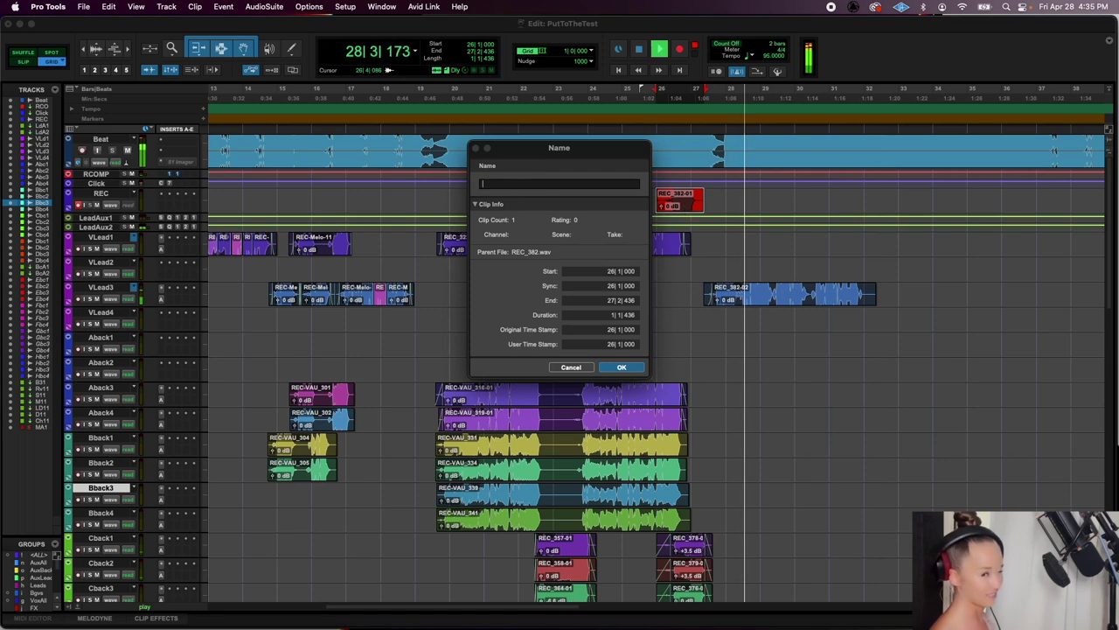
left_click(571, 367)
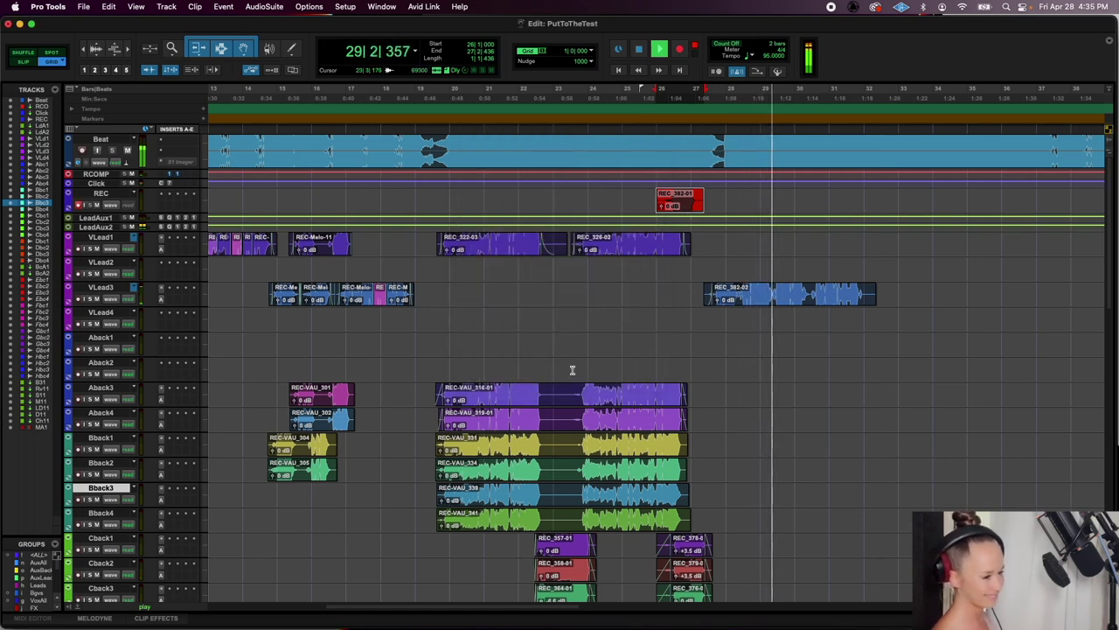
key("Delete")
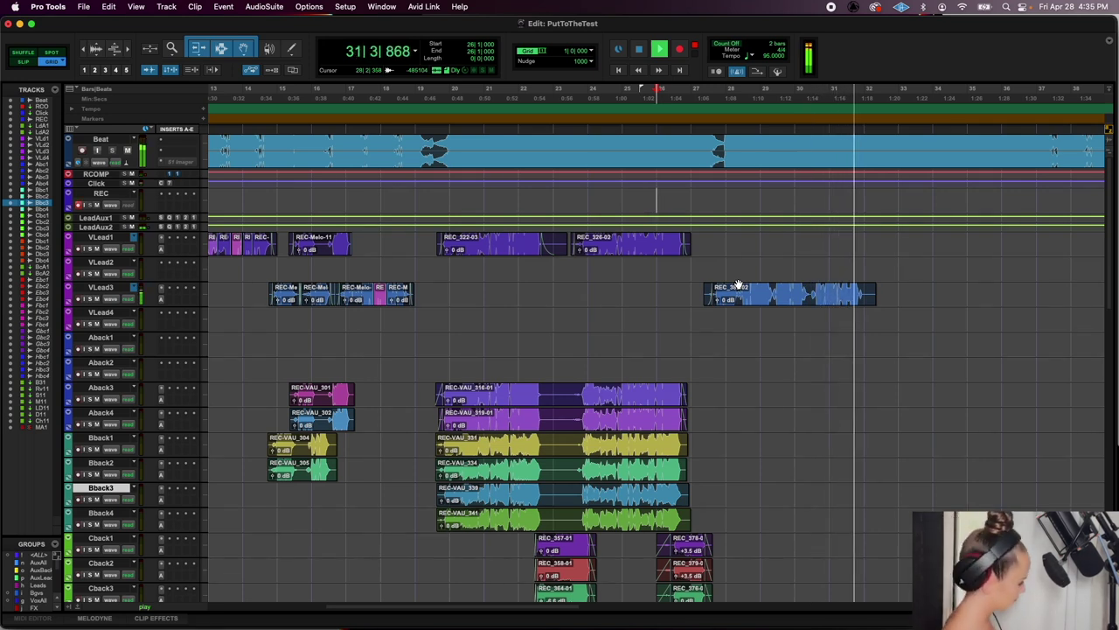
key("space")
left_click_drag(875, 285, 864, 285)
Record another vocal take on the REC track starting at bar 30
left_click(711, 196)
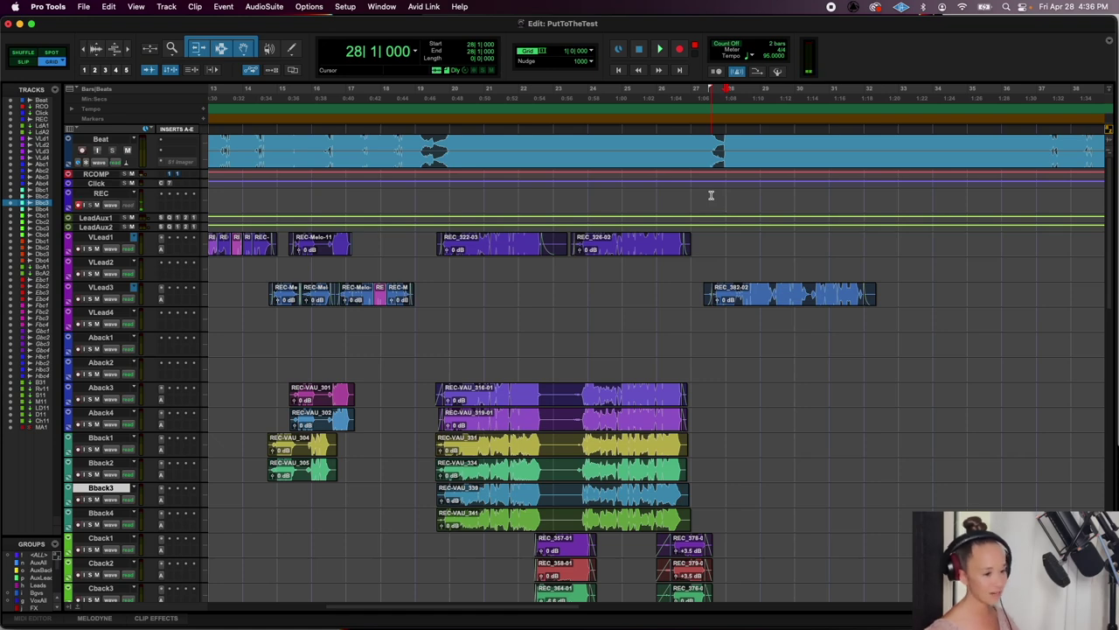
key("super+bracketright")
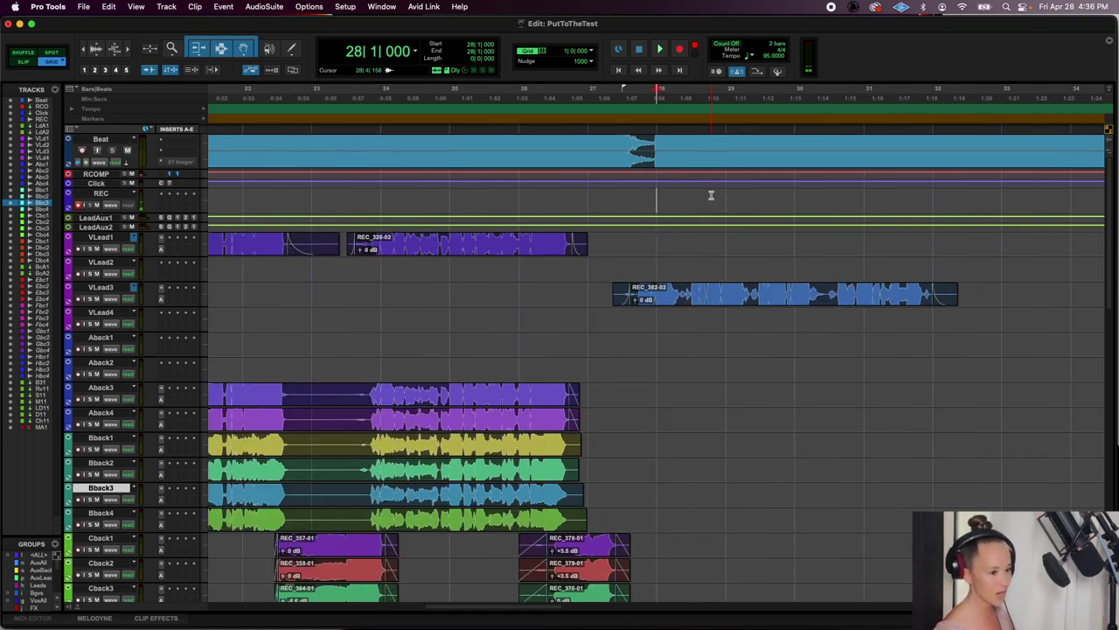
left_click(654, 306)
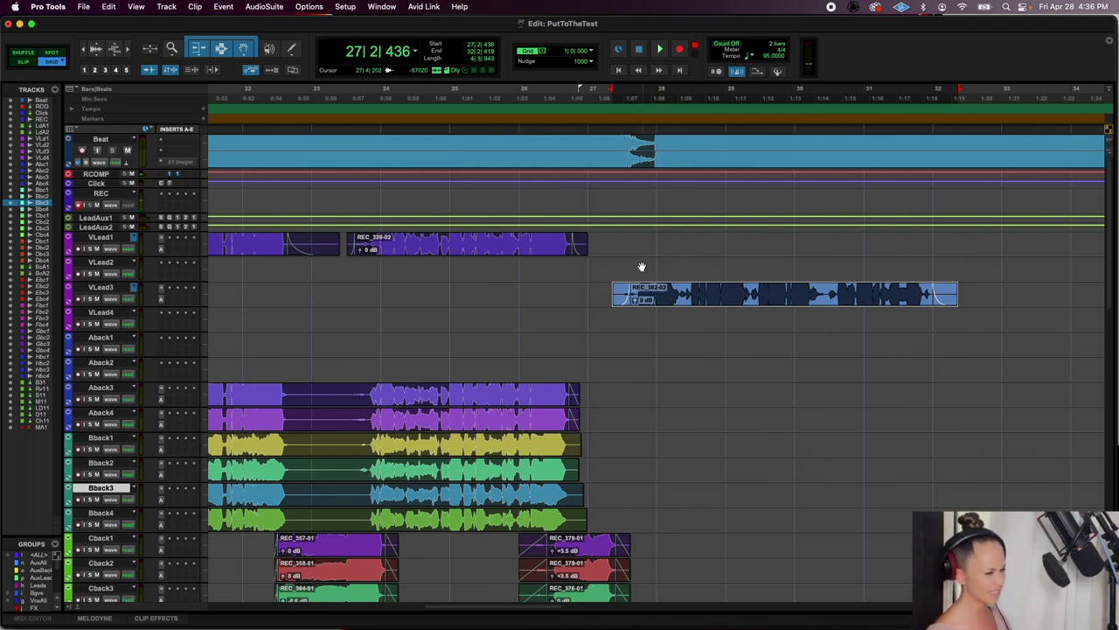
scroll(641, 267, "right", 3)
left_click(671, 236)
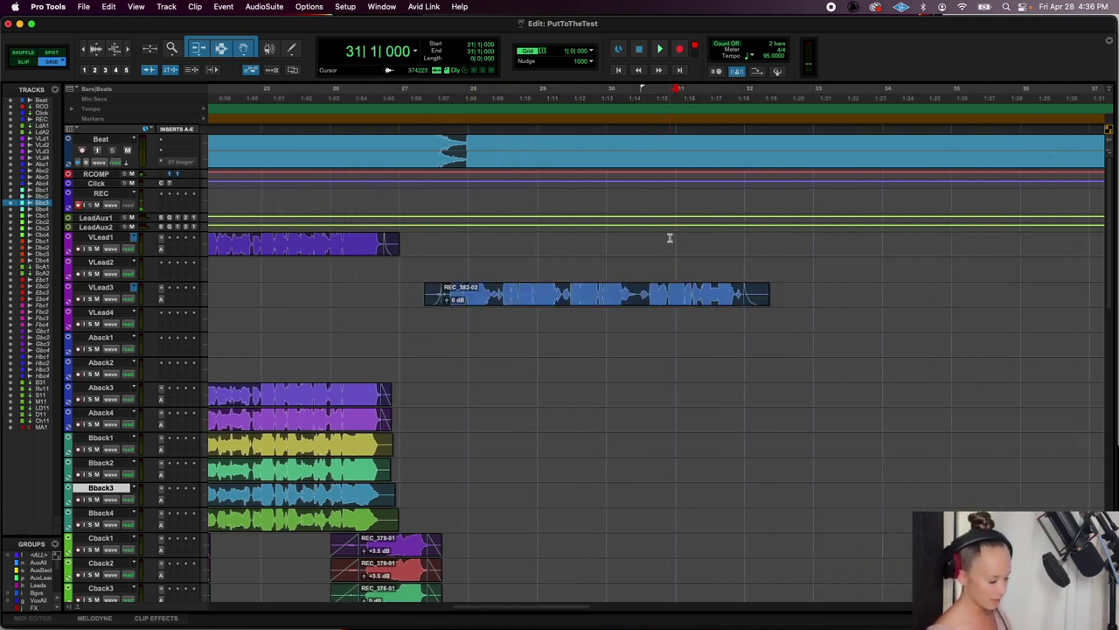
key("super+bracketleft")
left_click(680, 49)
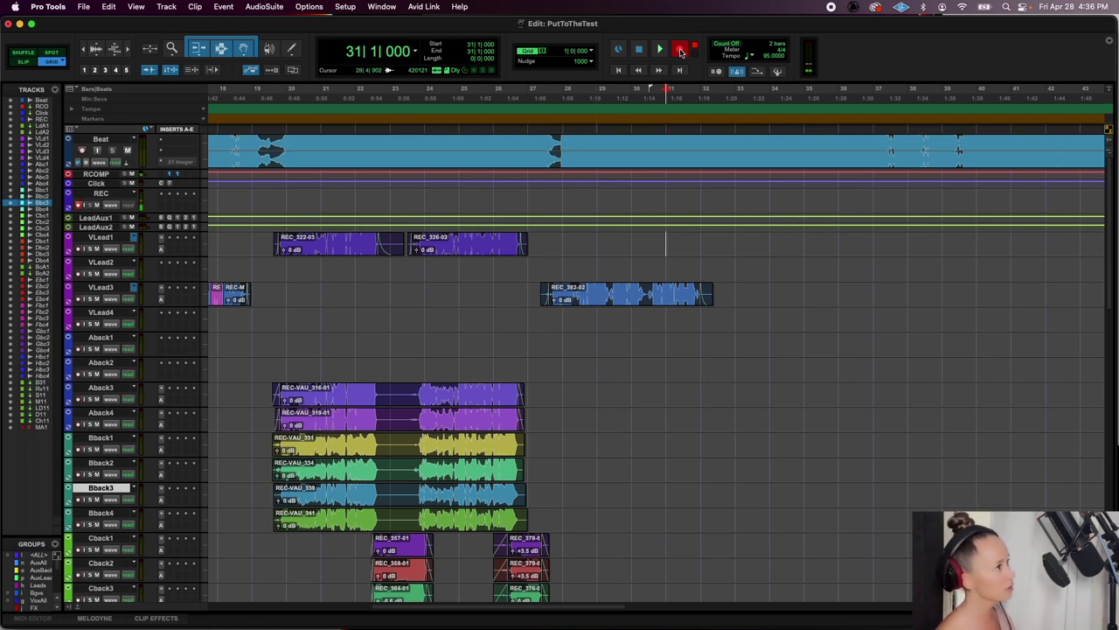
key("space")
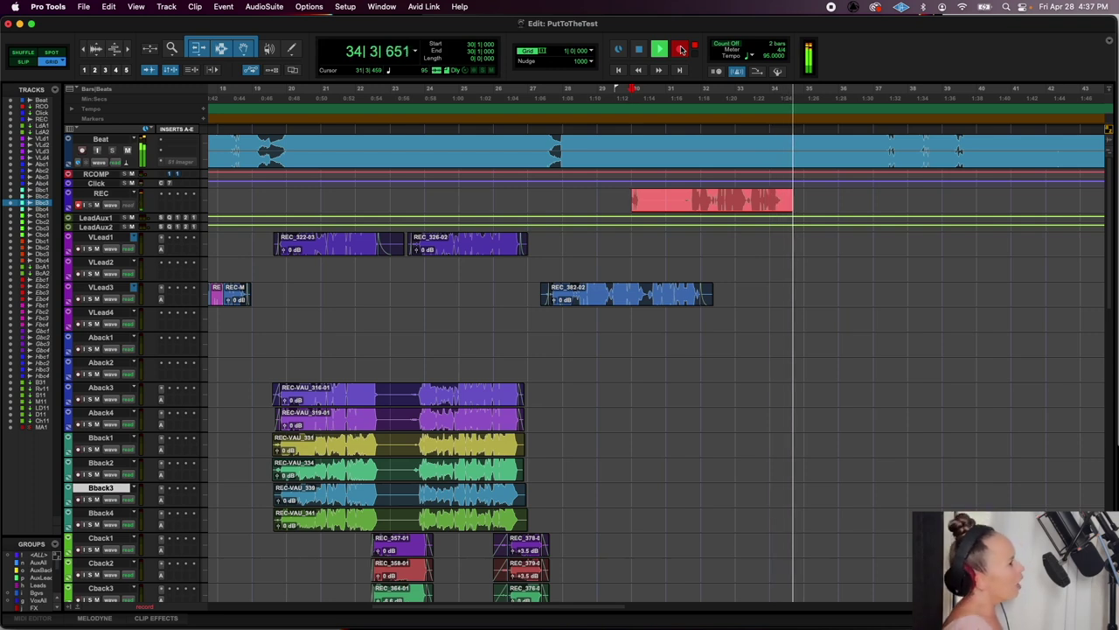
key("space")
Split the new REC take at 31|2|446 and move its later part to VLead1
left_click(679, 203)
key("super+e")
left_click_drag(699, 203, 711, 249)
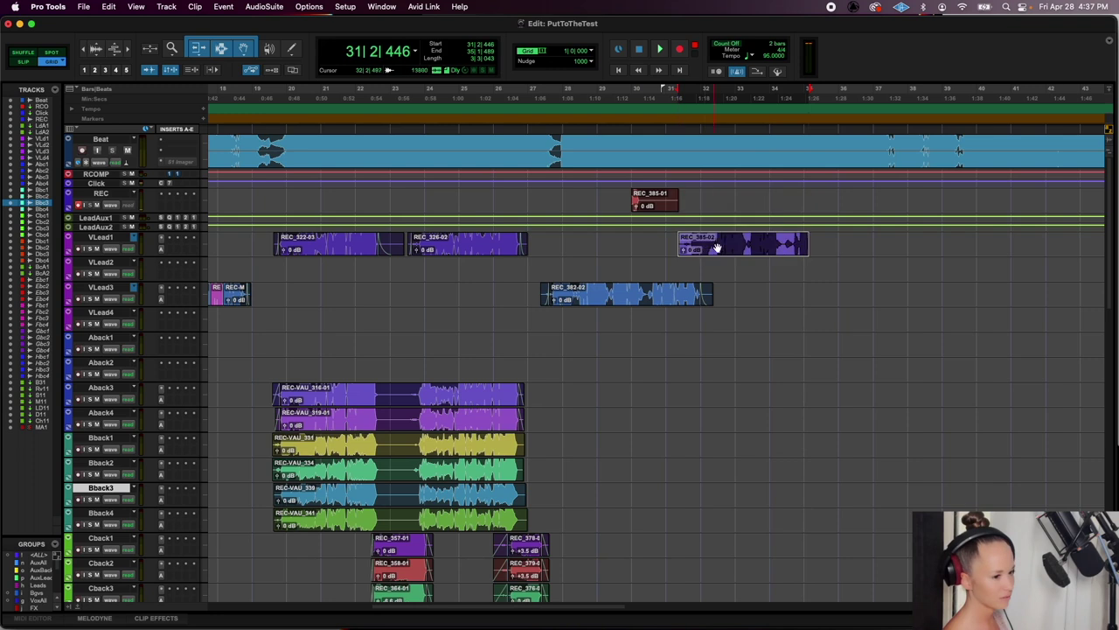
Split the new VLead1 clip at 34|2|470 and remove its tail end
left_click(775, 245)
key("super+bracketright")
left_click(682, 240)
key("s")
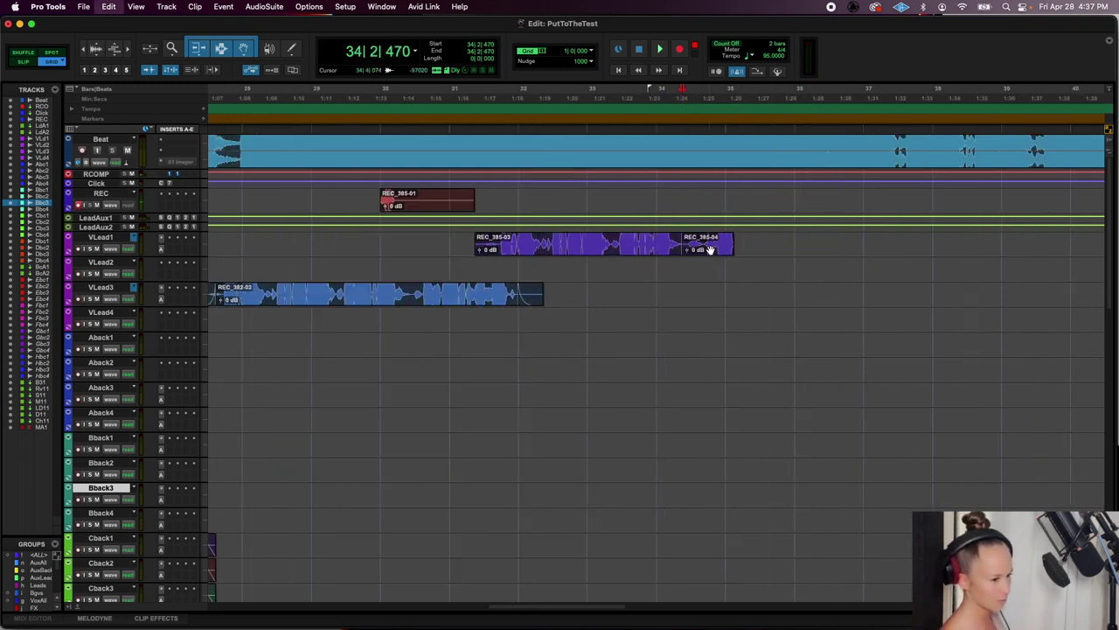
Record the continuation of the lead vocal on the REC track starting at bar 33
left_click(679, 50)
key("space")
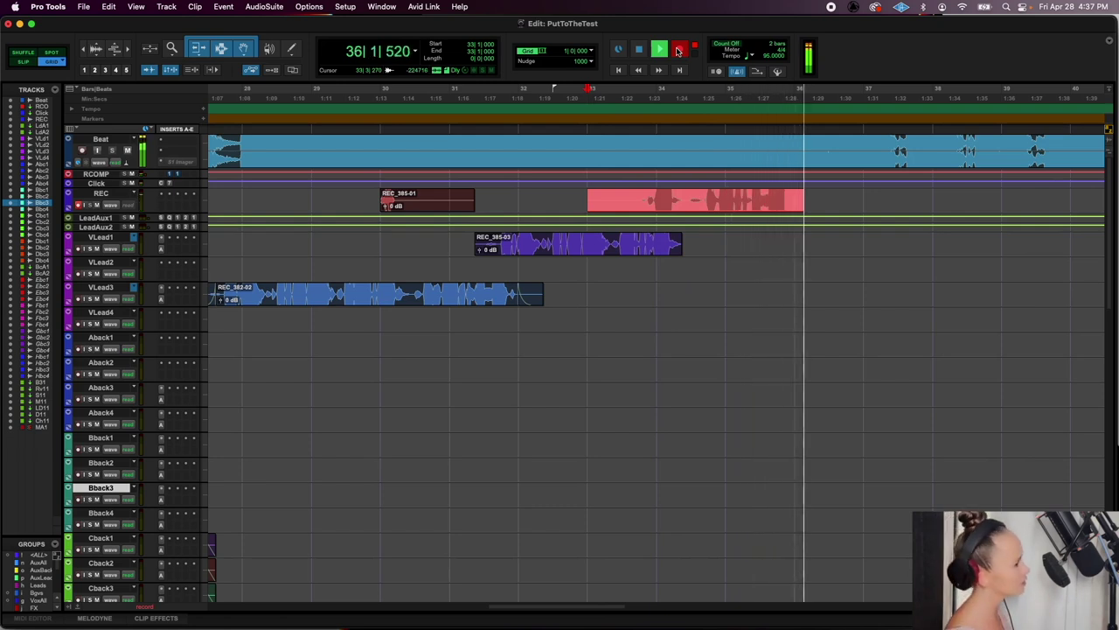
key("space")
Split the bar 33 take at about 34|2|535 and move its later part to VLead1, joining the end of the previous clip
left_click(685, 198)
key("b")
left_click_drag(685, 199, 684, 253)
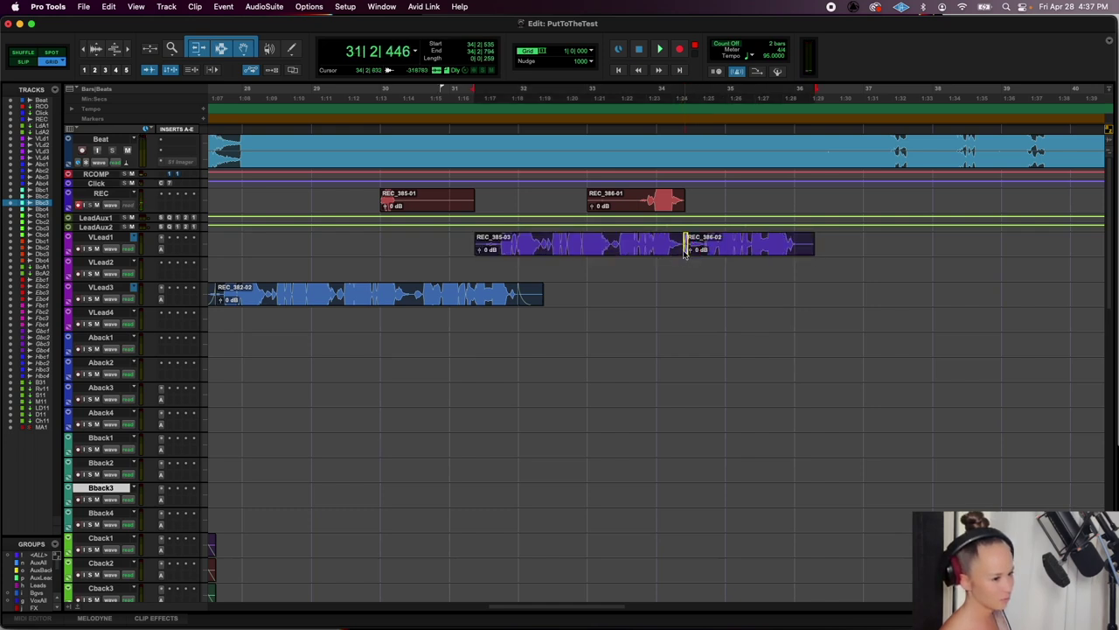
Delete the leftover bar 33 clip on REC and add short fades to the start and end of the new VLead1 phrase
left_click(655, 201)
key("Delete")
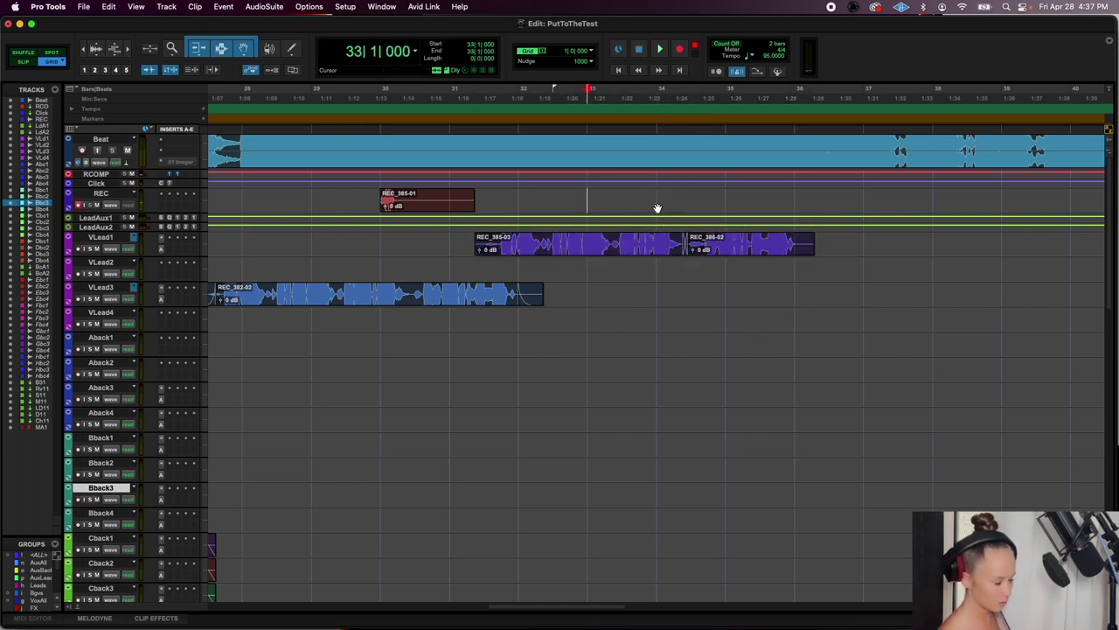
left_click_drag(477, 235, 482, 237)
left_click_drag(812, 237, 807, 236)
Open the new REC_382-02 clip on VLead3 in the Melodyne editor
key("r")
key("r")
left_click(544, 265)
left_click(568, 298)
left_click(105, 287)
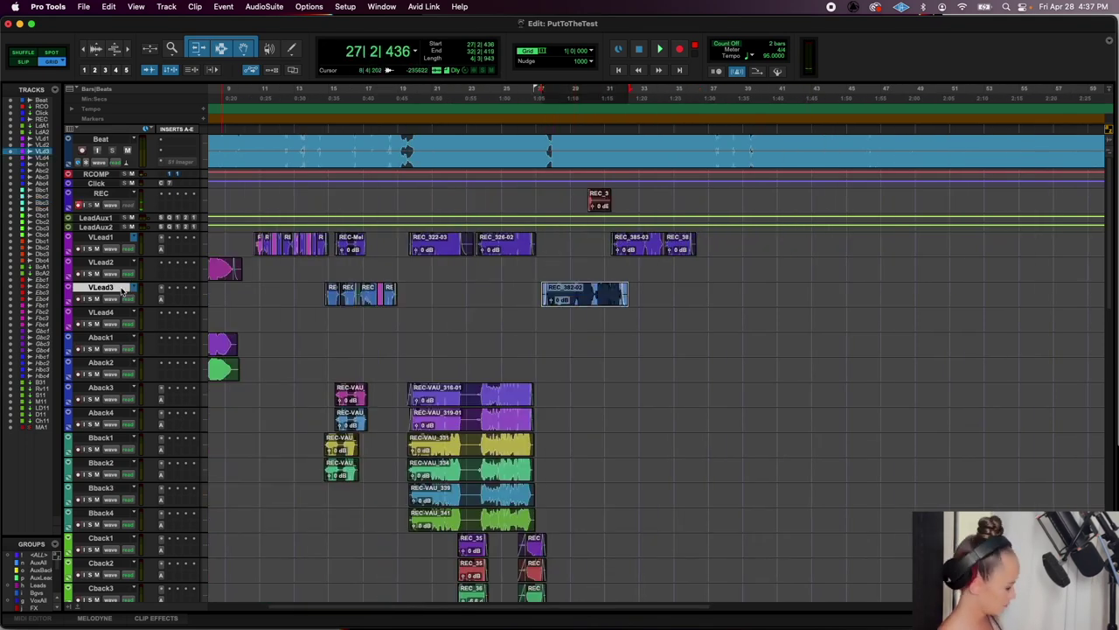
right_click(124, 289)
mouse_move(205, 390)
left_click(242, 394)
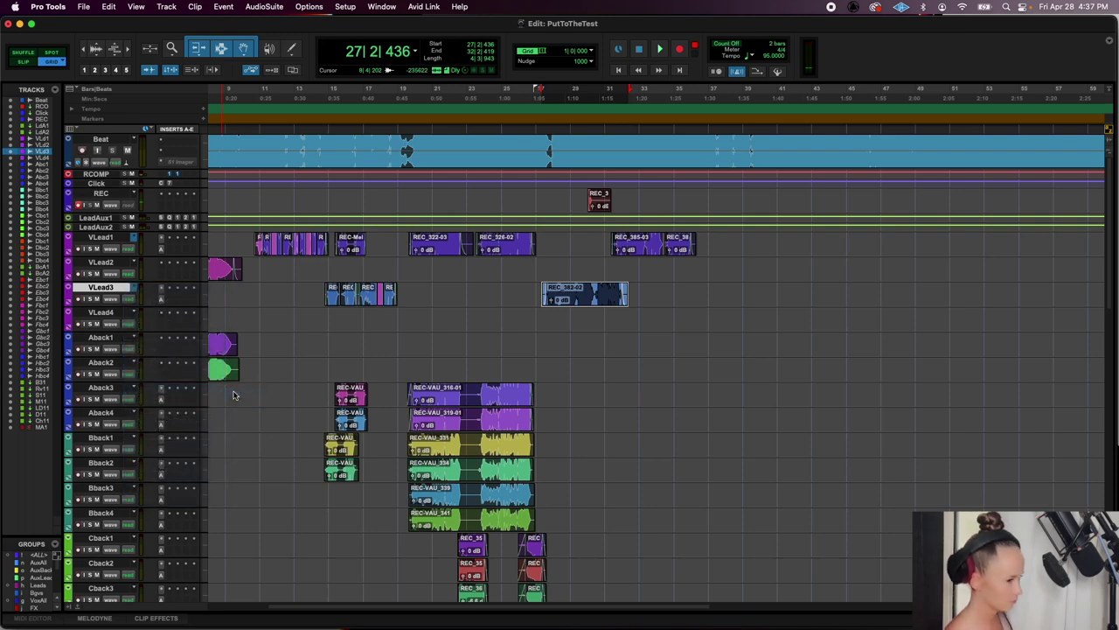
Separate the B note before bar 28 and the long E note around bar 28 into shorter notes with the Note Separation tool
left_click(536, 247)
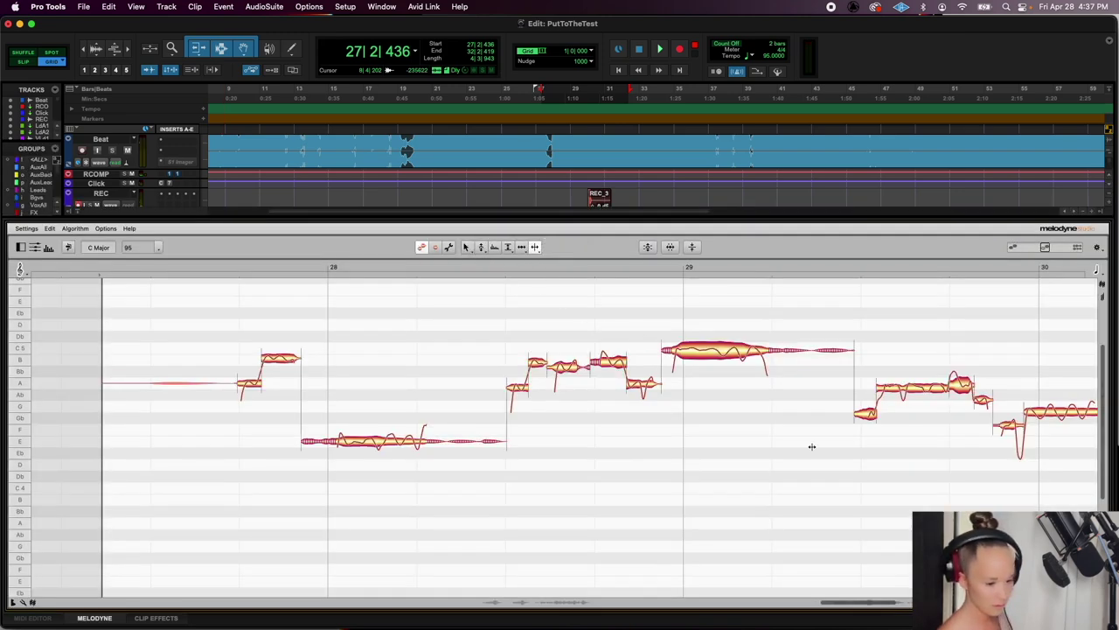
left_click_drag(892, 605, 905, 605)
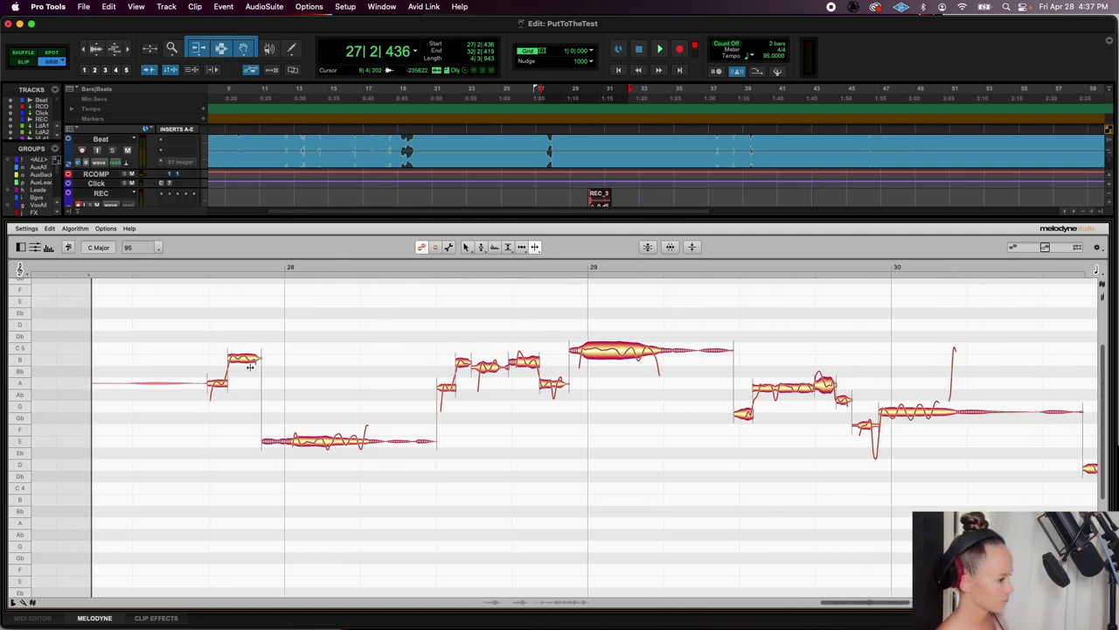
double_click(300, 441)
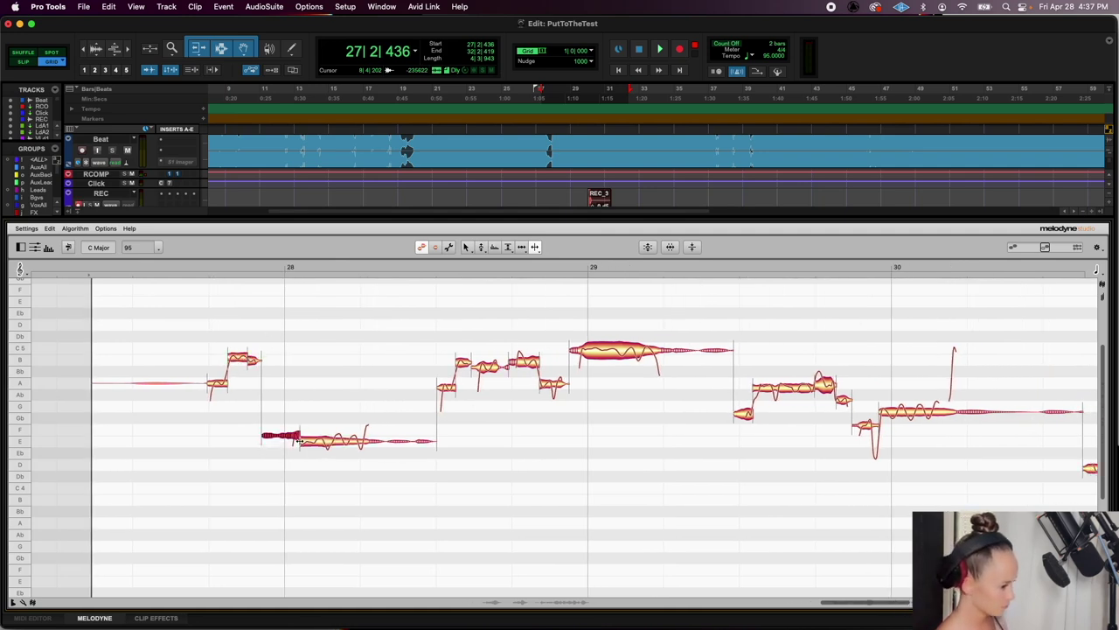
double_click(316, 441)
double_click(333, 442)
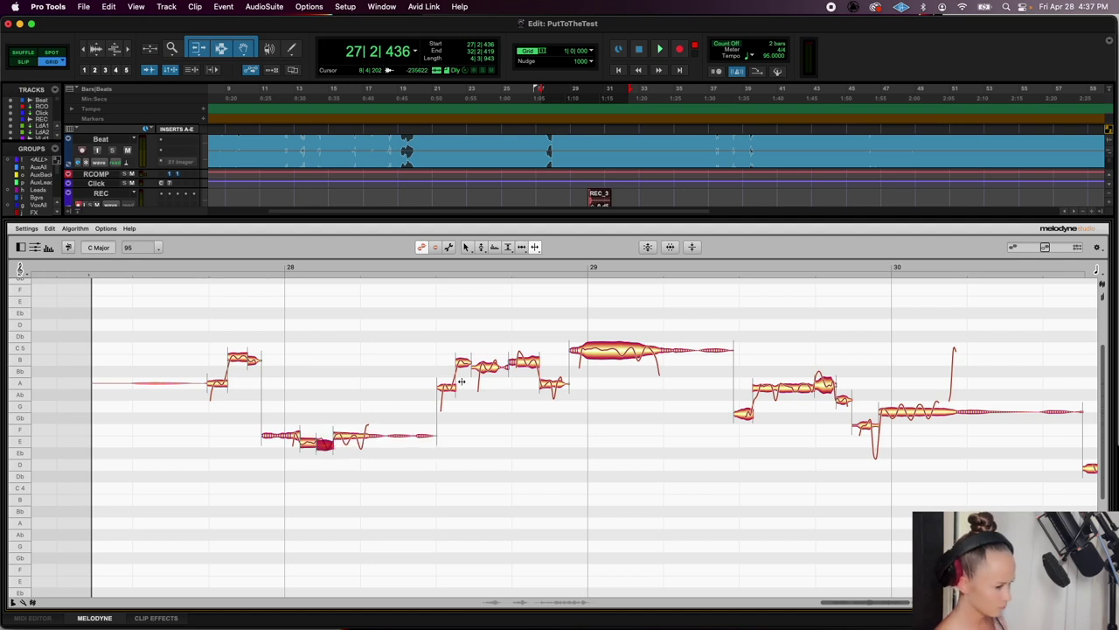
Separate the uneven notes between bars 28 and 30, including the long C5, the wavering A and the G at bar 30
double_click(524, 355)
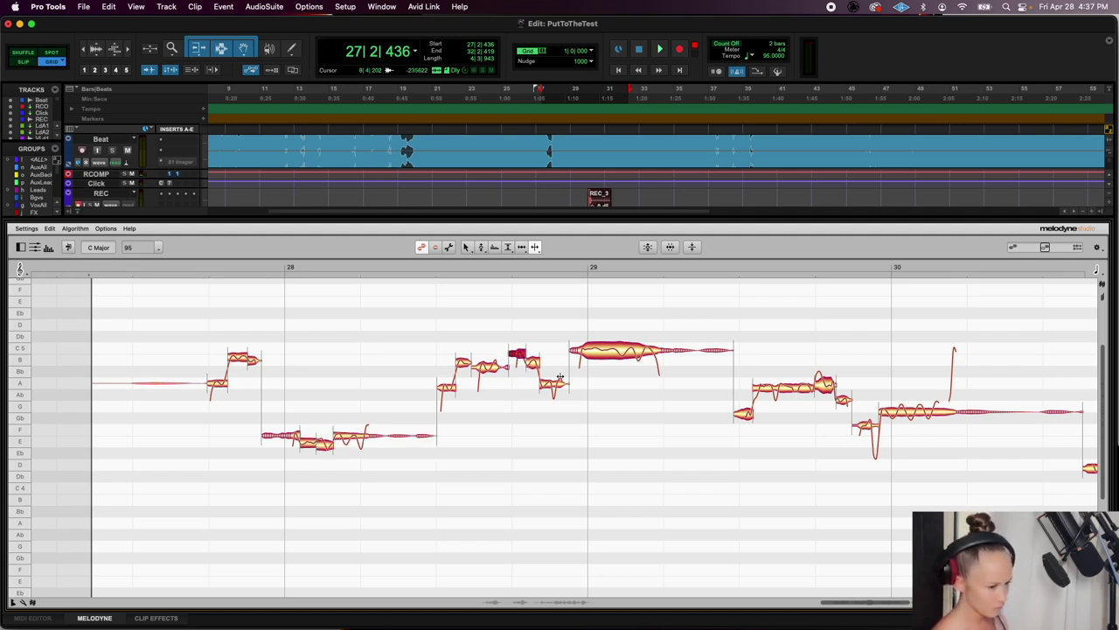
double_click(549, 383)
left_click(582, 350)
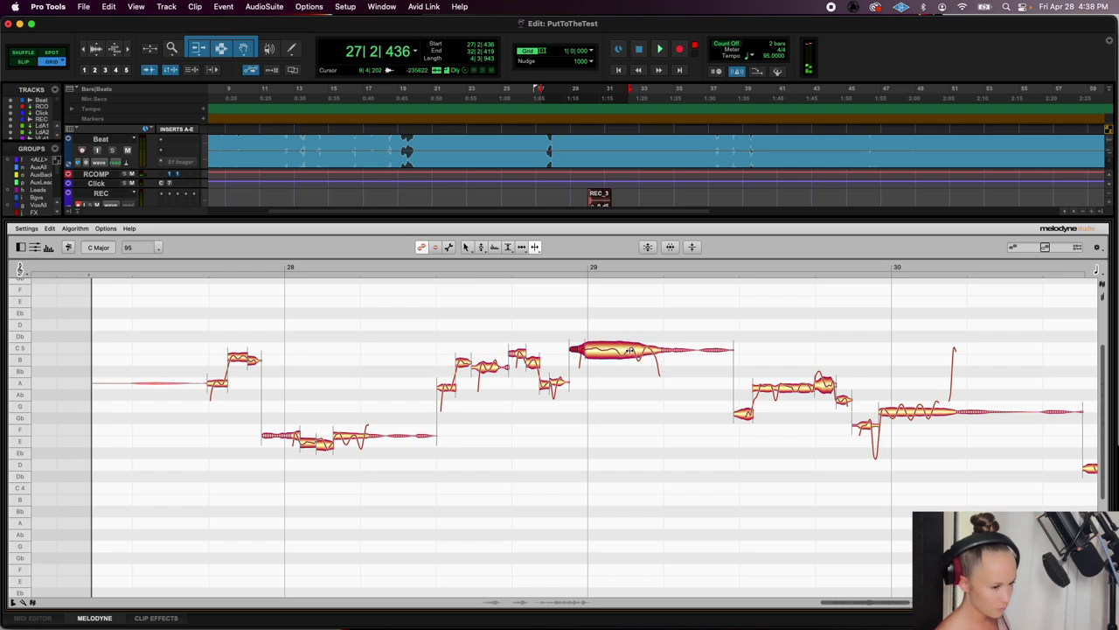
double_click(619, 350)
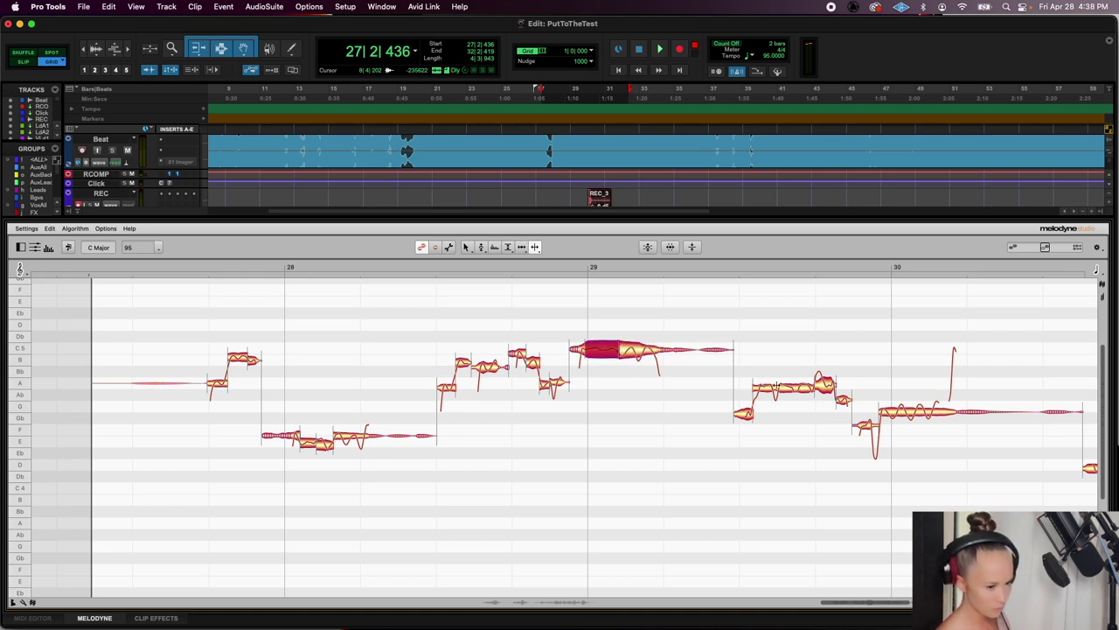
left_click(826, 382)
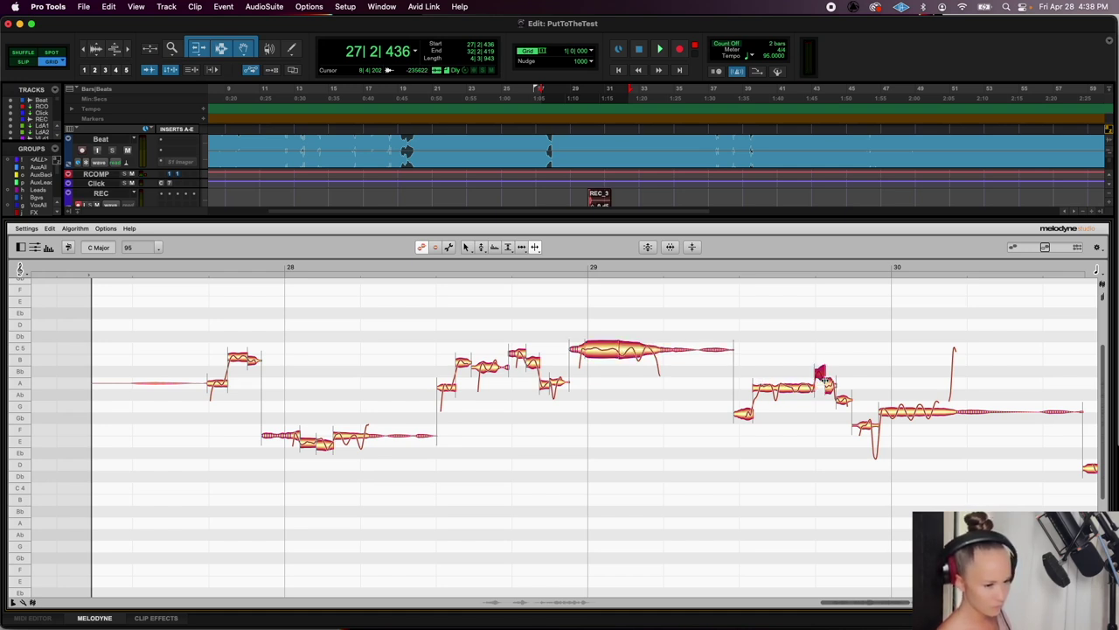
double_click(901, 410)
Select all the notes from before bar 28 through bar 30, snap them to the nearest semitones with the Pitch tool and play them back
left_click_drag(957, 559, 225, 293)
left_click(482, 248)
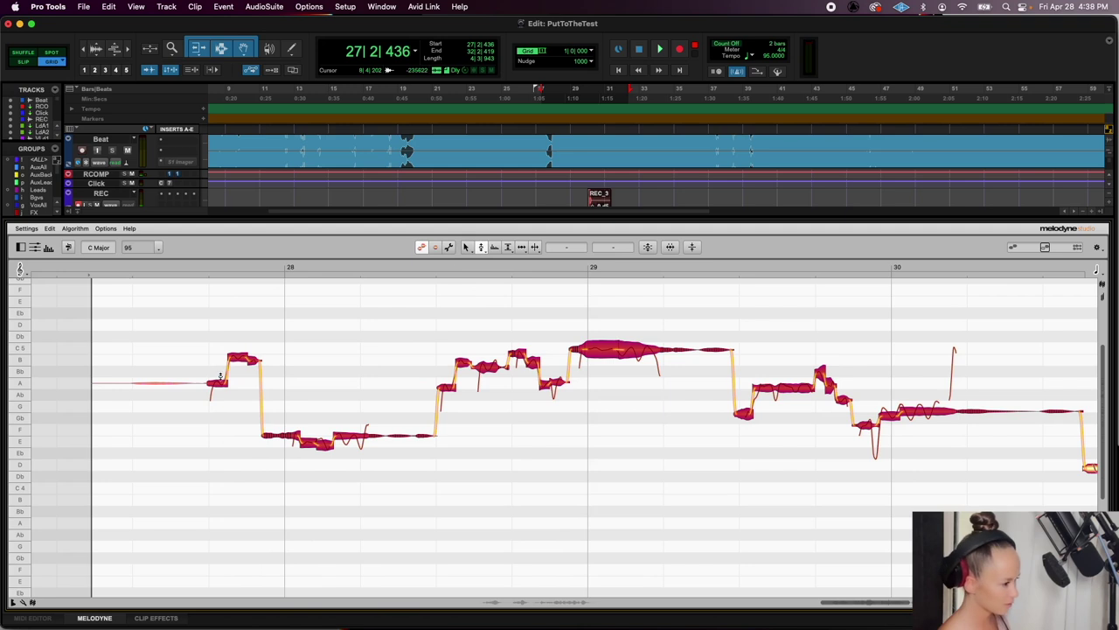
double_click(233, 358)
key("space")
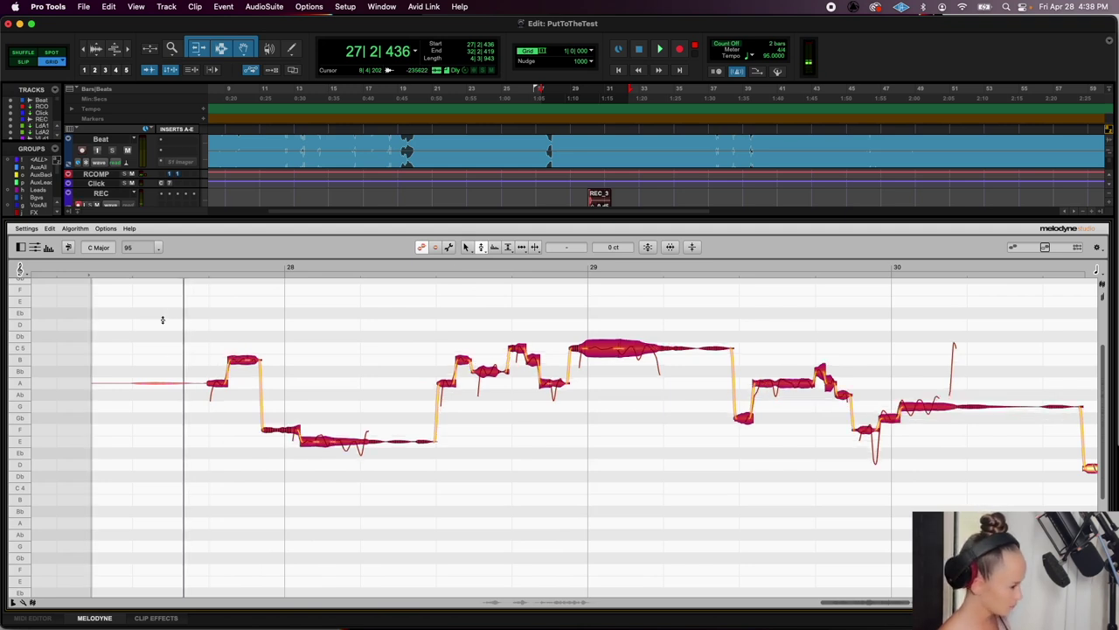
Lower the F note leading into bar 28 to E4, raise the E note's tail to E4 +45 ct and play the phrase
left_click(268, 451)
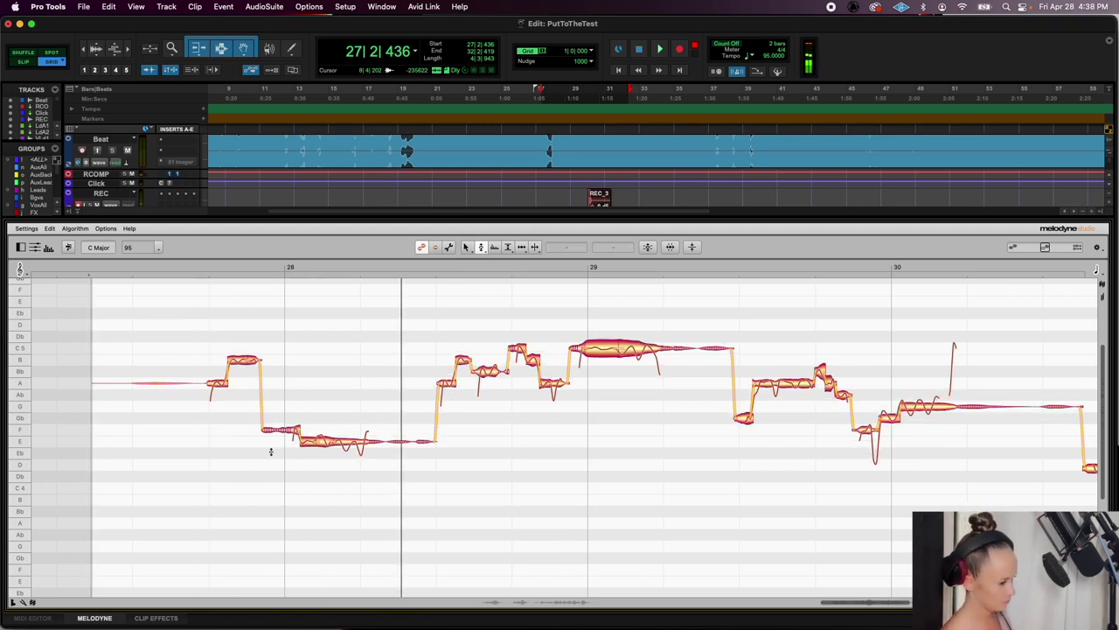
left_click_drag(289, 432, 287, 438)
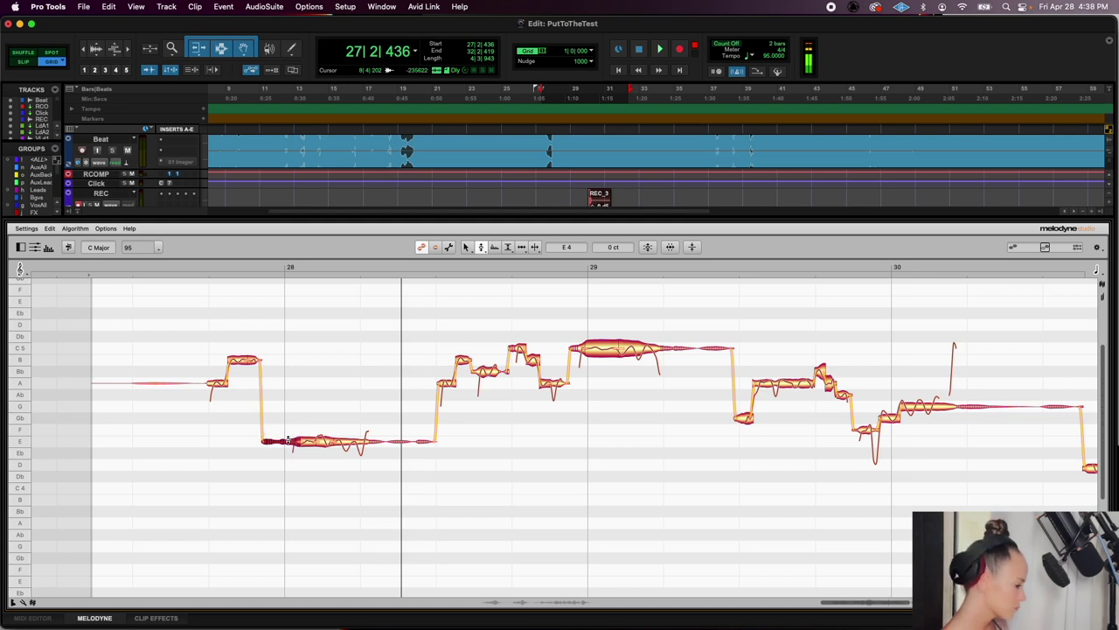
left_click_drag(363, 446, 359, 438)
key("space")
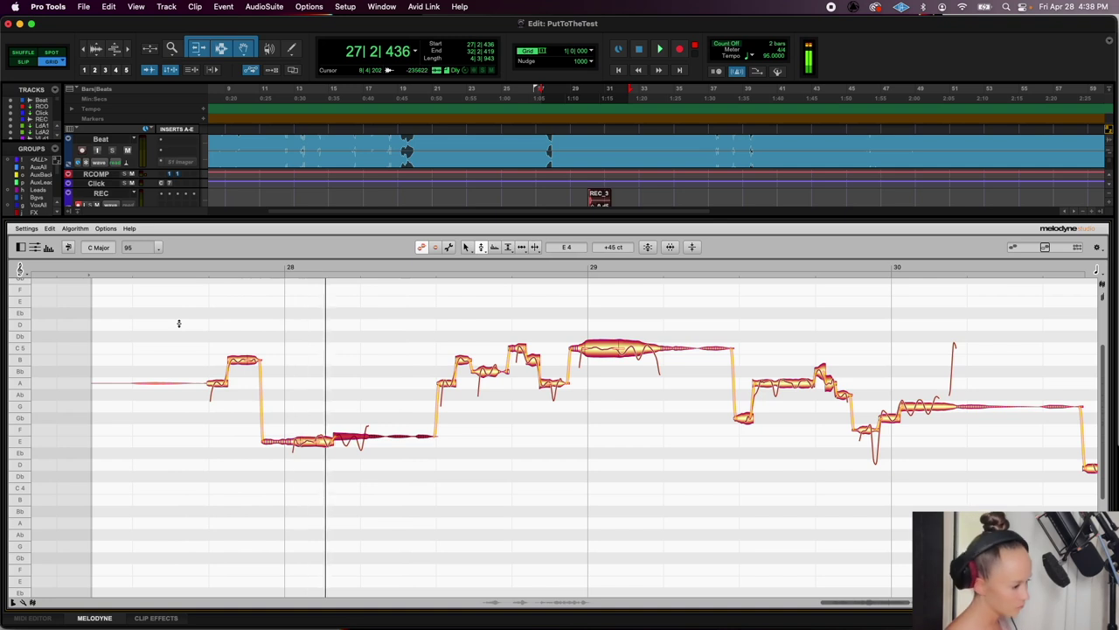
Play the phrase from before bar 28 and move the uneven Bb and C notes before bar 29 to B4
left_click(197, 265)
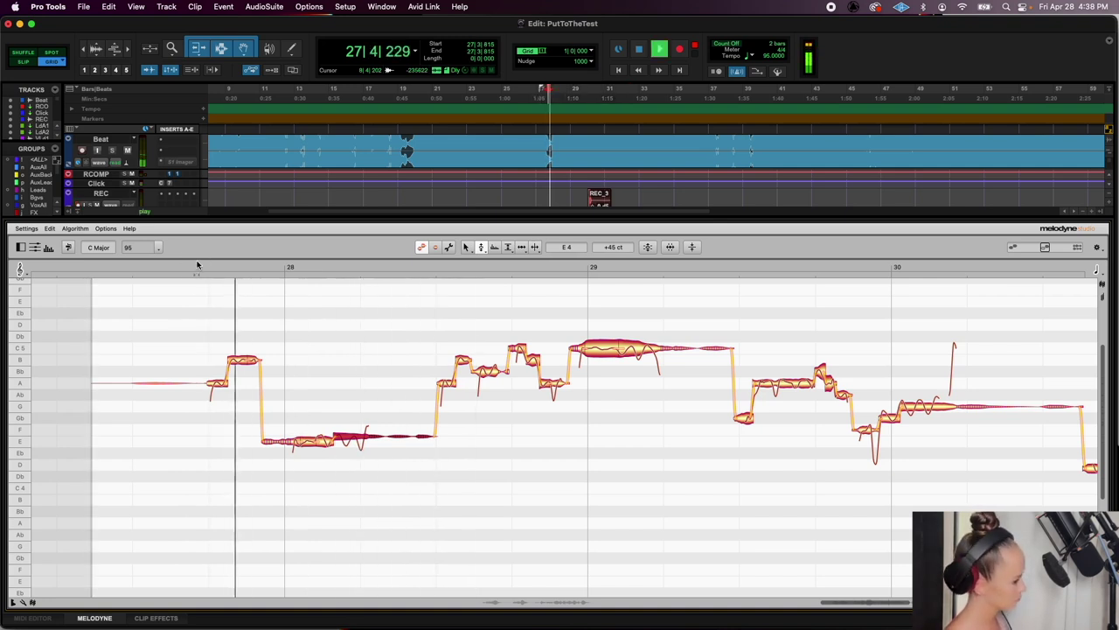
key("space")
left_click(218, 383)
key("space")
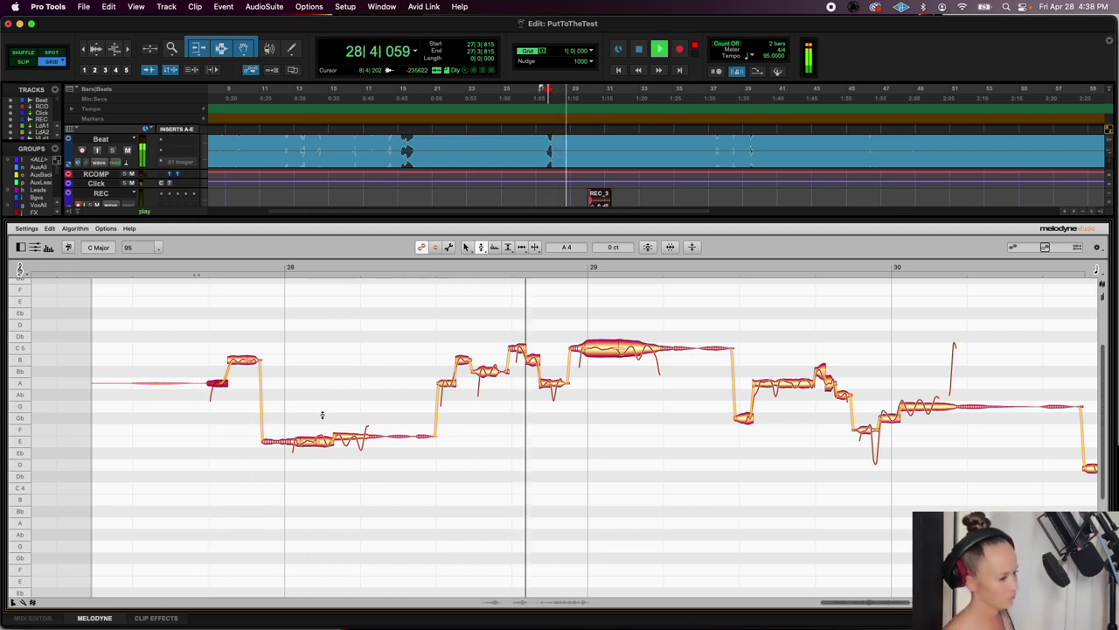
left_click(487, 362)
left_click_drag(517, 349, 522, 357)
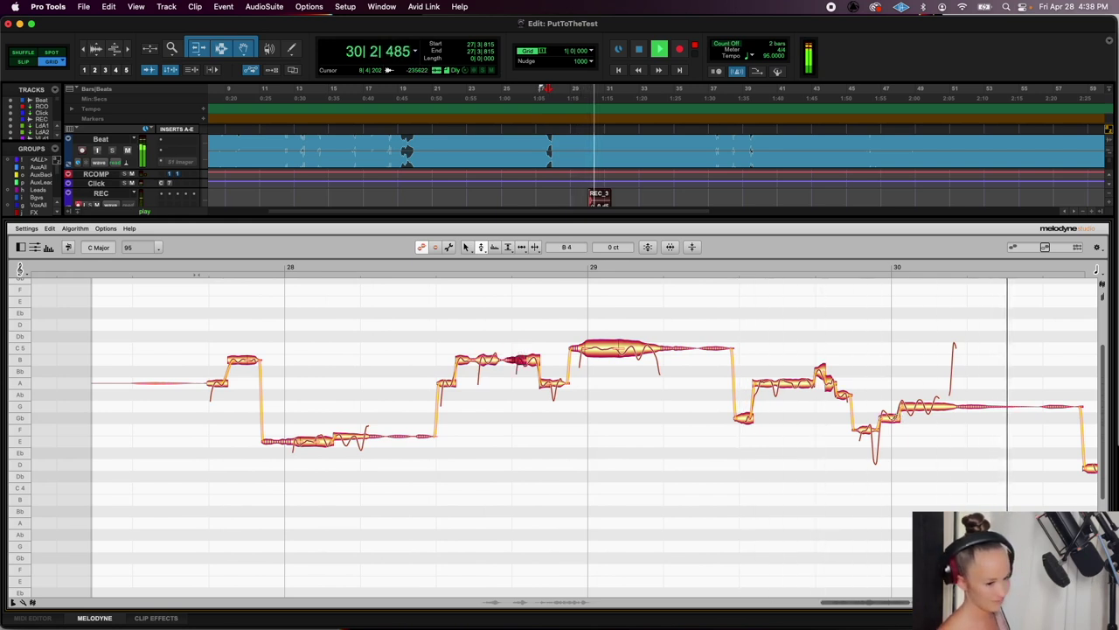
key("space")
Raise the F note before bar 30 to Gb4 and the tail of the long C note at bar 29 to C5 +20 ct
left_click_drag(866, 428, 867, 417)
key("space")
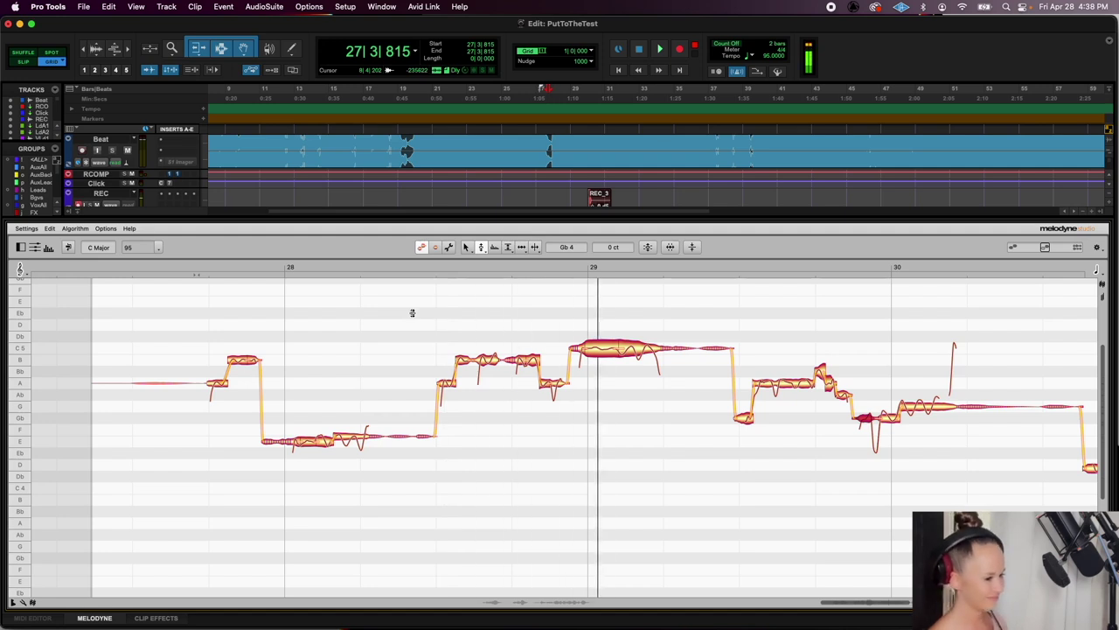
left_click(585, 350)
left_click_drag(585, 350, 587, 347)
double_click(448, 320)
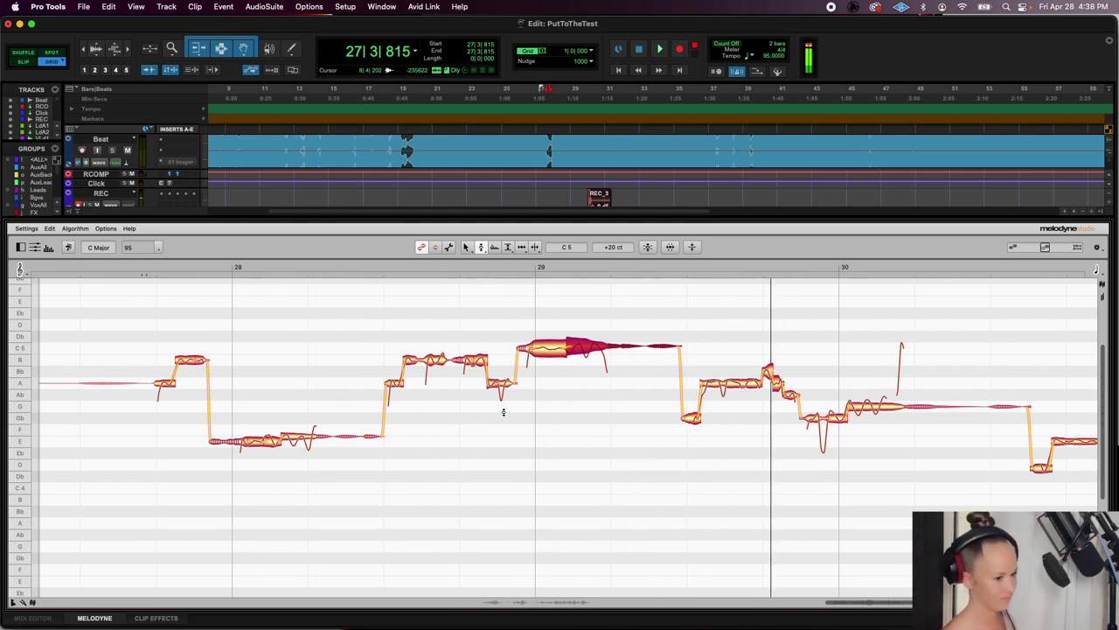
Lower the Ab note before bar 30 to G4 and raise the short Gb note at bar 30 to G4
left_click(790, 395)
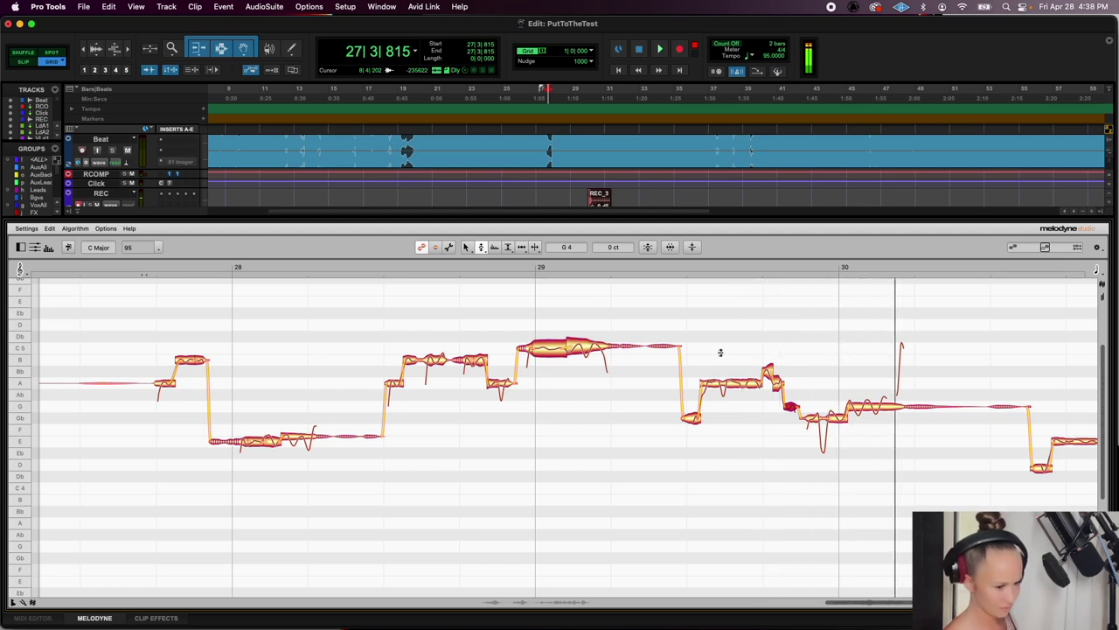
left_click(833, 413)
double_click(479, 327)
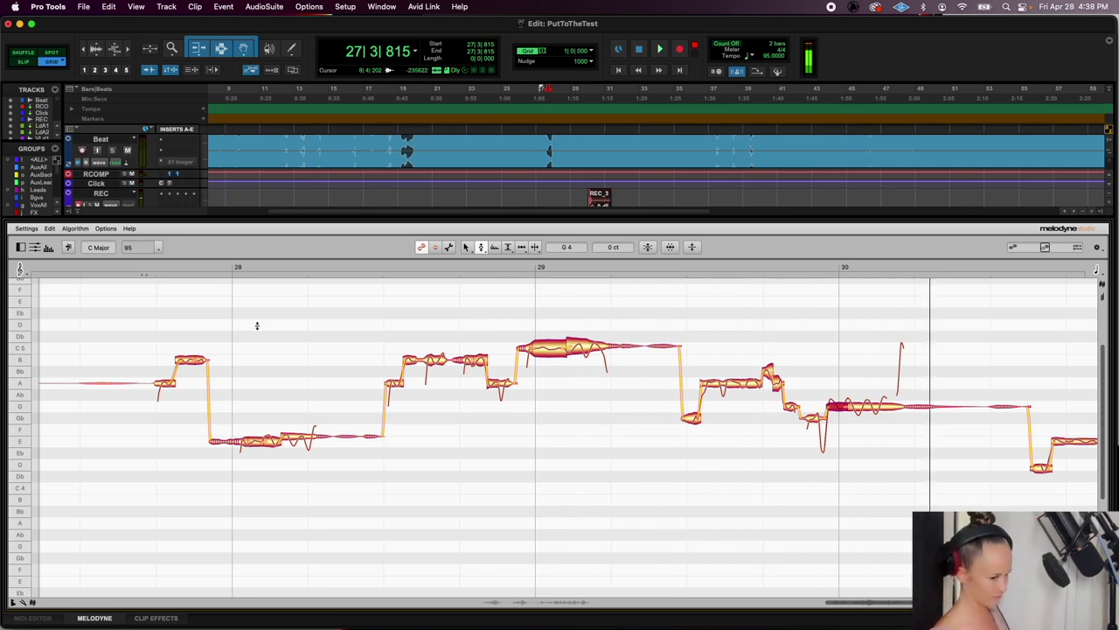
Raise the long G note after bar 30 to G4 +15 ct and play the phrase from before bar 28
left_click(872, 408)
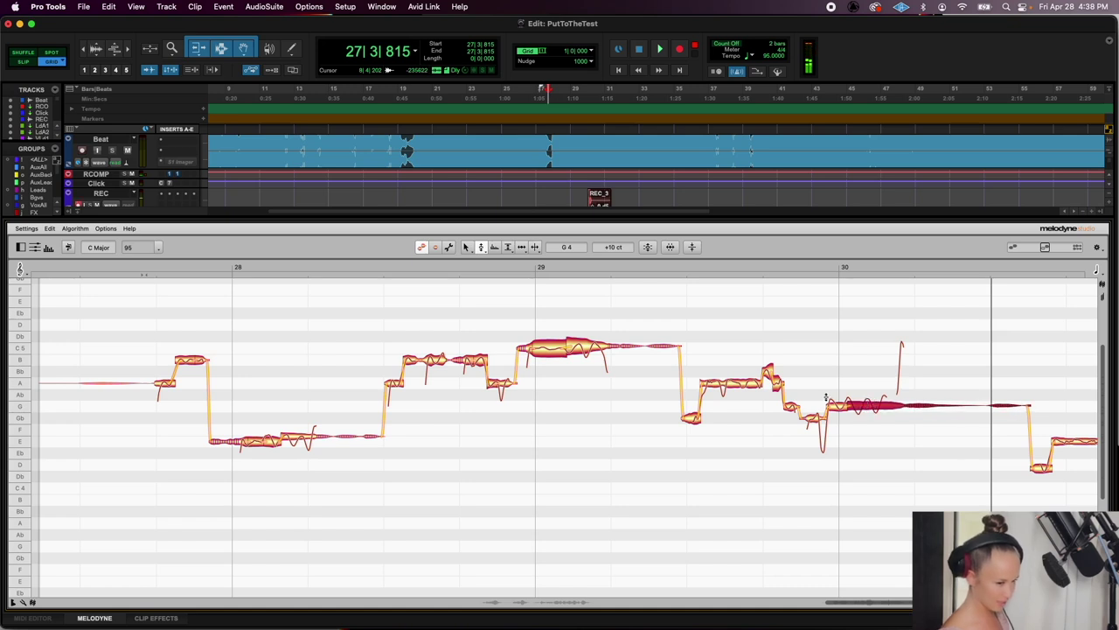
left_click_drag(871, 405, 866, 404)
left_click(140, 267)
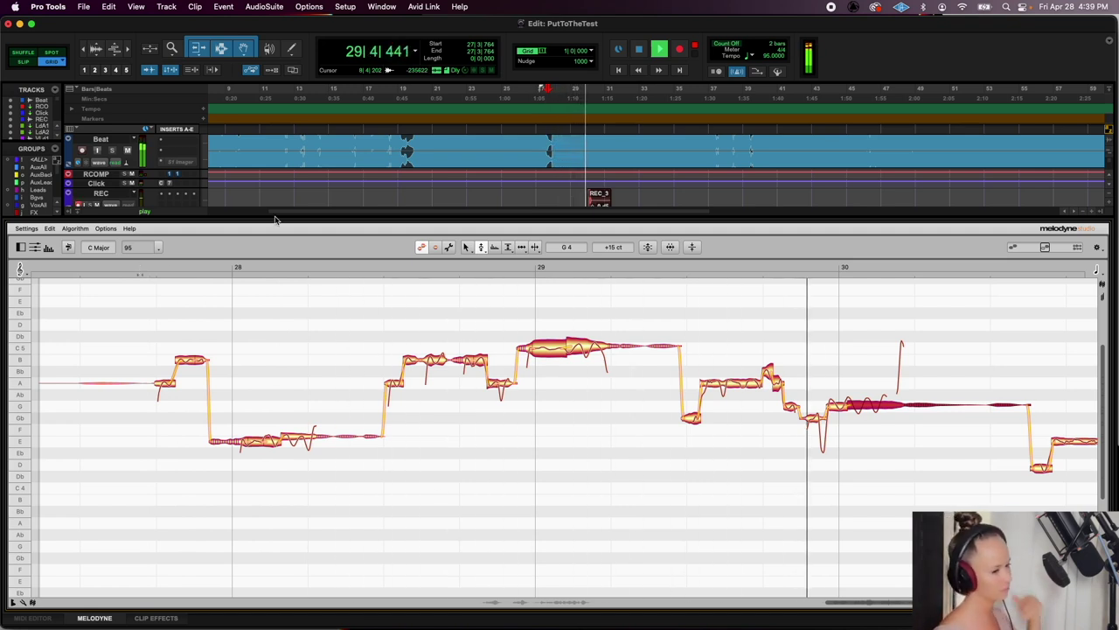
key("space")
Separate the long G note after bar 30 from its tail and set the pitch modulation of the notes at bar 30 to 81%
left_click(929, 441)
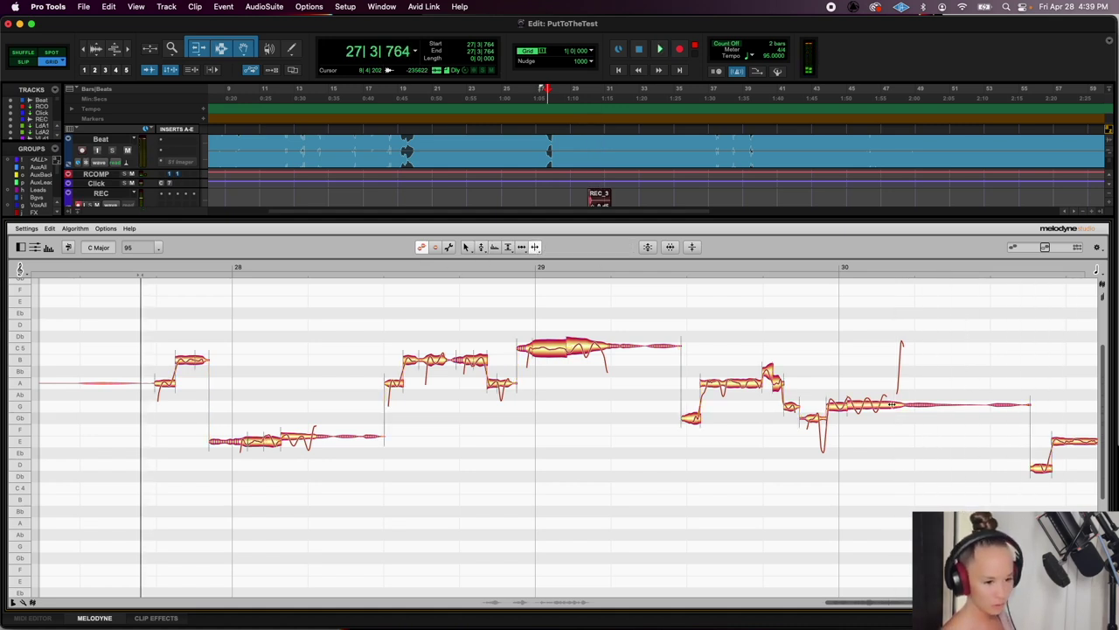
left_click_drag(884, 400, 886, 396)
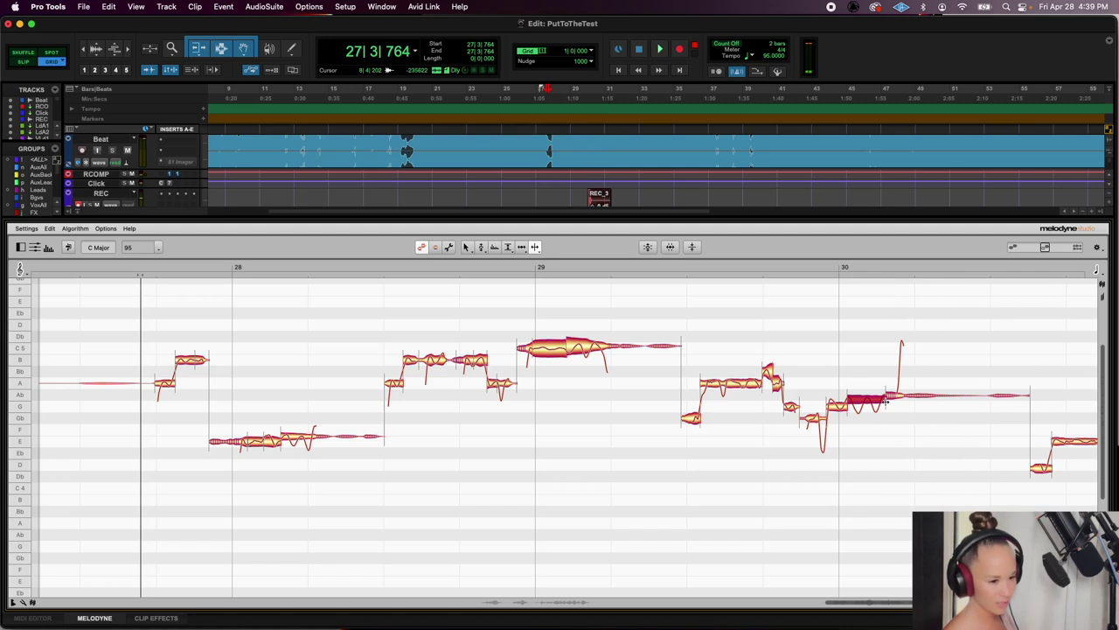
left_click(481, 247)
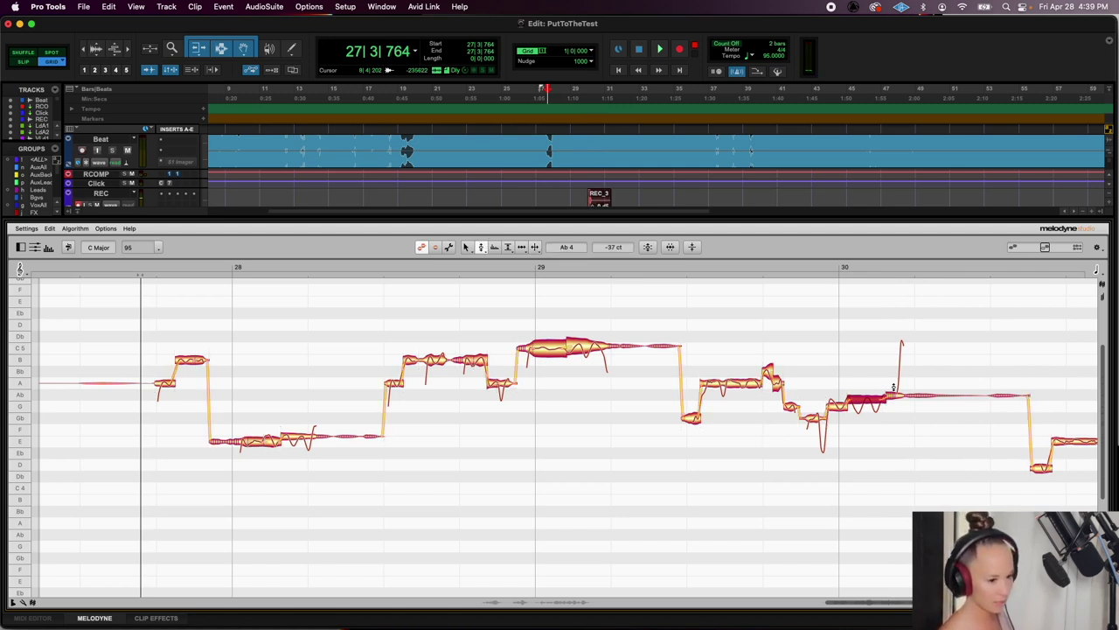
left_click_drag(864, 384, 831, 411)
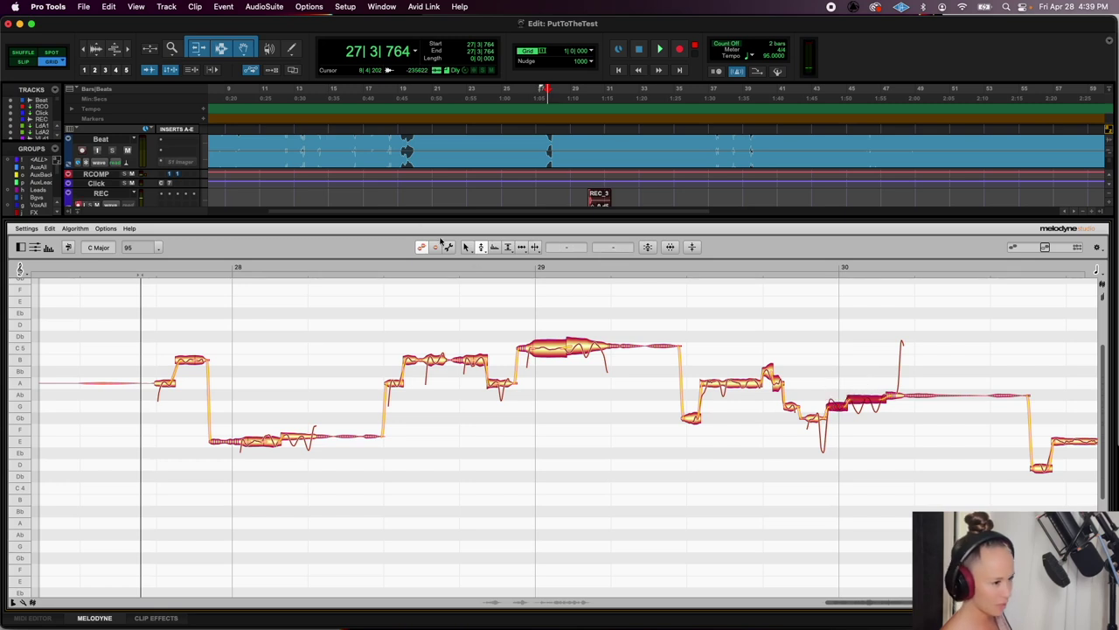
left_click_drag(481, 246, 483, 261)
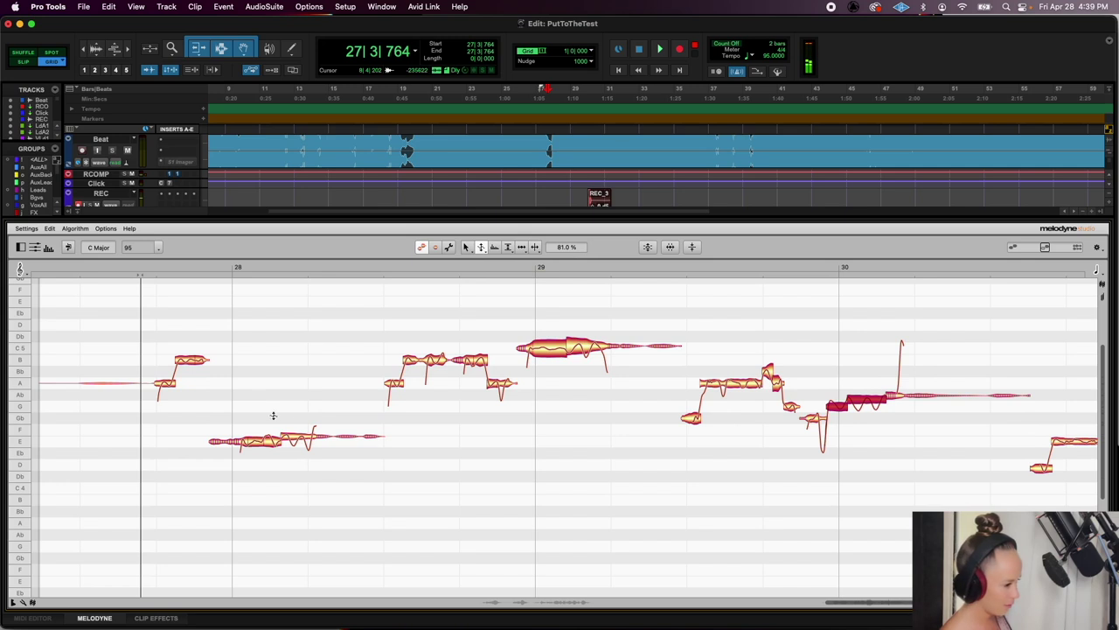
Set the pitch modulation of the E note after bar 28 to 85% and of the C5 tail at bar 29 to 70%, playing the result
left_click(298, 436)
left_click(270, 445)
key("space")
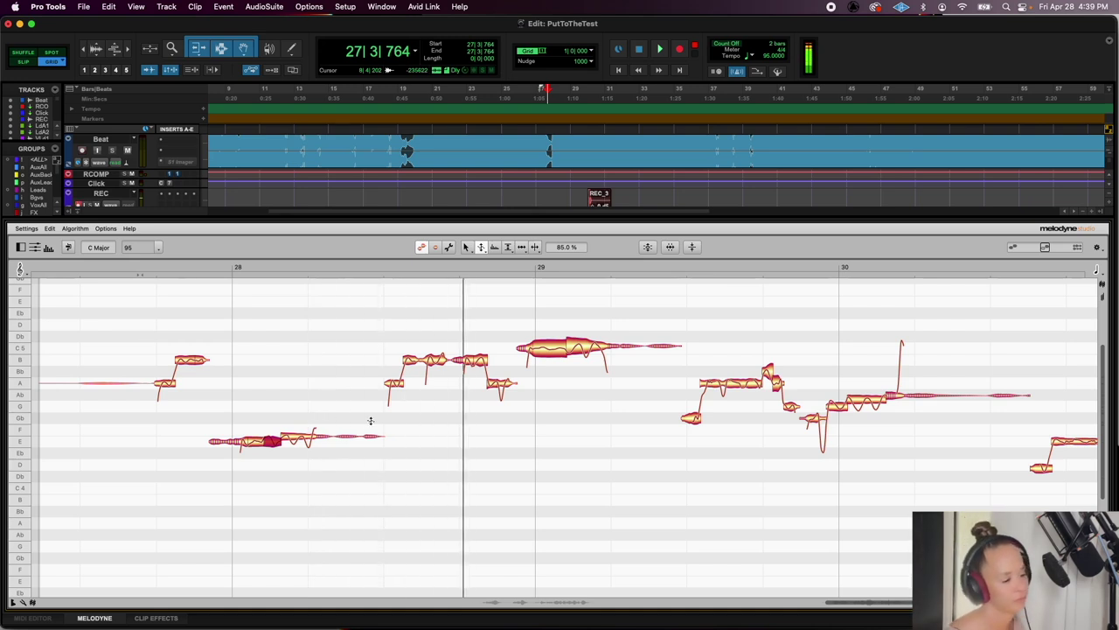
left_click(582, 346)
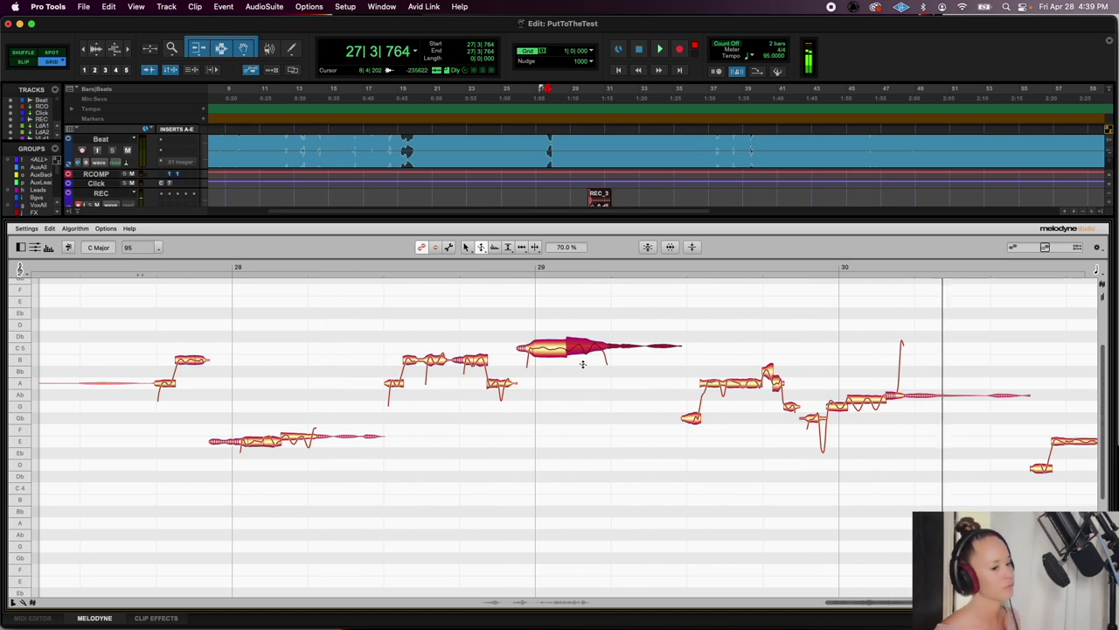
key("space")
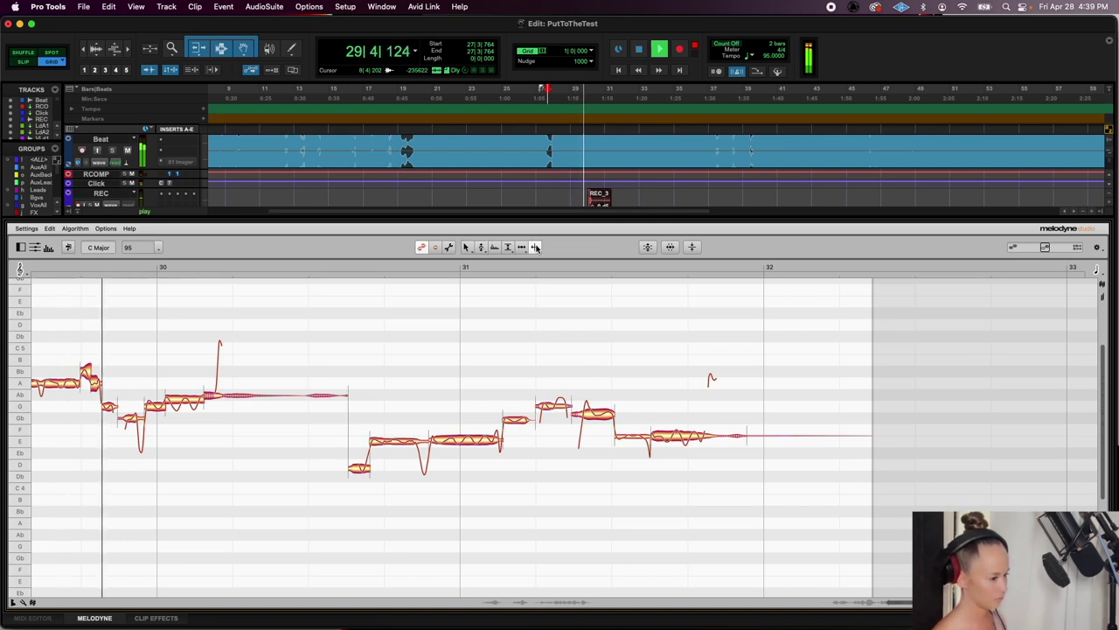
Separate the uneven notes between bars 30 and 32, including the E notes, the G notes after bar 31 and the last E before bar 32
left_click(379, 440)
key("space")
left_click(444, 442)
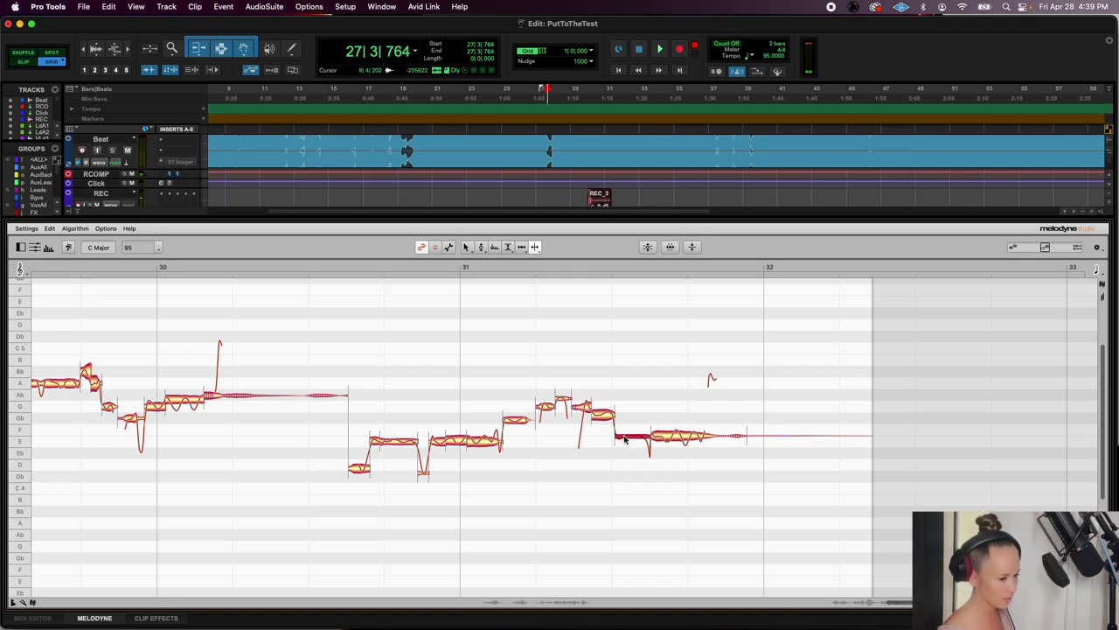
double_click(671, 439)
double_click(707, 442)
Select all the notes from the D after bar 30 to the last E before bar 32 and snap them to the nearest semitones
left_click_drag(692, 494, 356, 387)
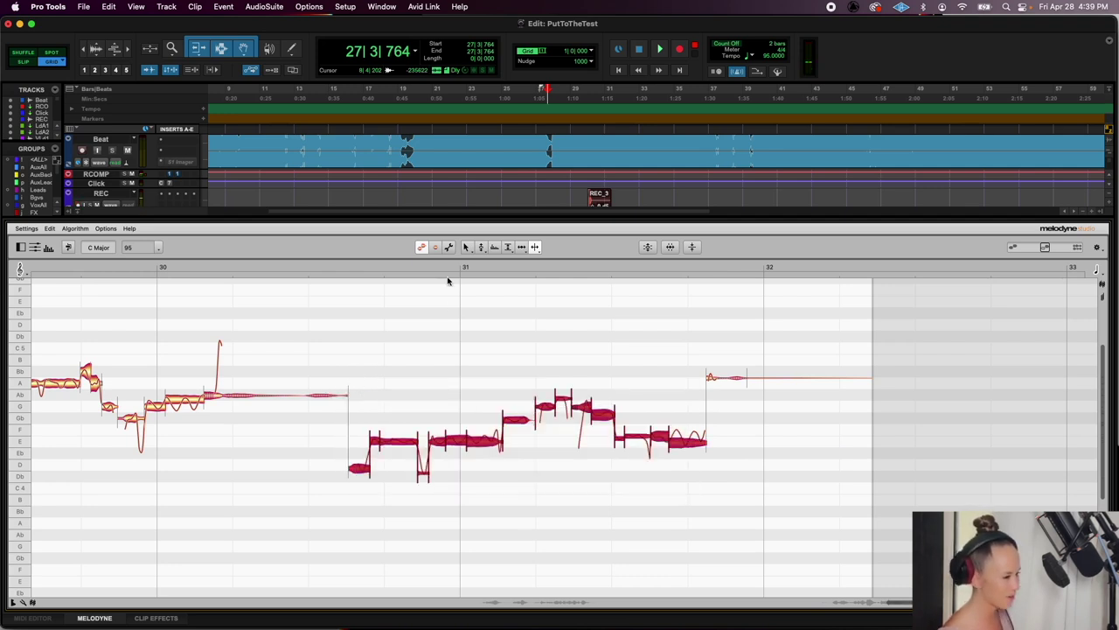
left_click(481, 247)
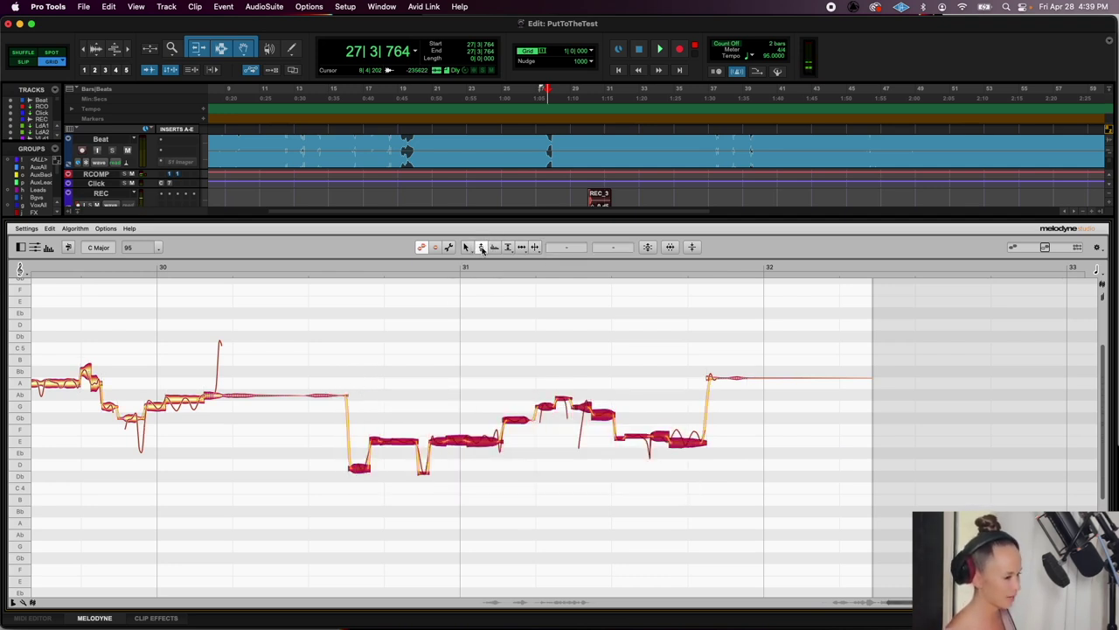
double_click(404, 442)
double_click(317, 435)
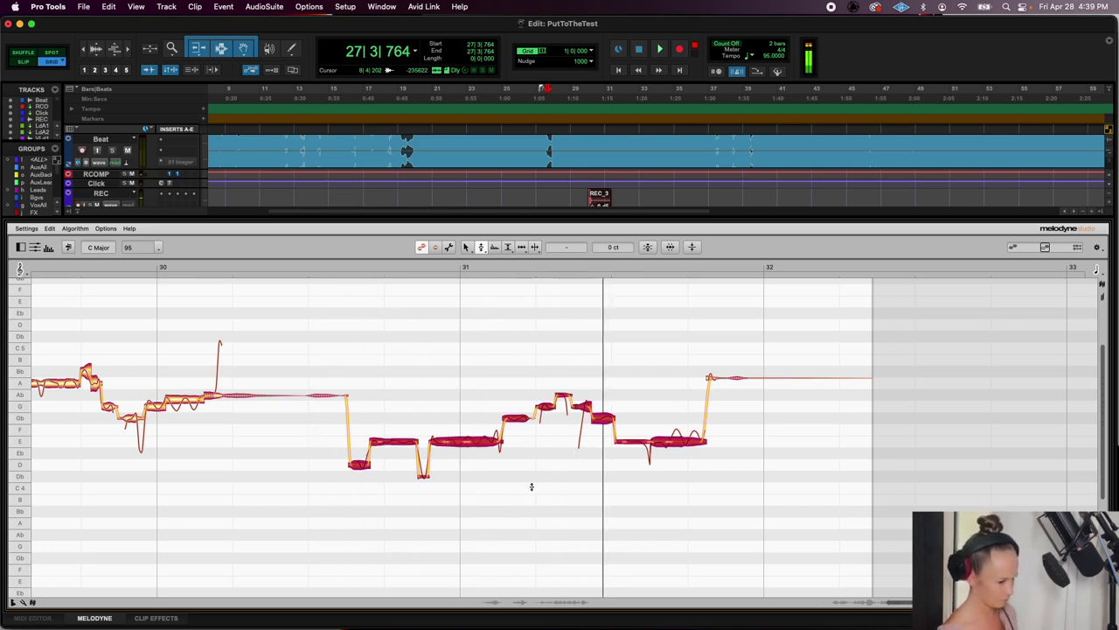
Lower the Ab note after bar 31 to G4 and the last E note before bar 32 to E4 -35 ct, playing the result
left_click(564, 395)
left_click_drag(564, 395, 564, 407)
right_click(678, 442)
left_click(680, 441)
left_click(680, 442)
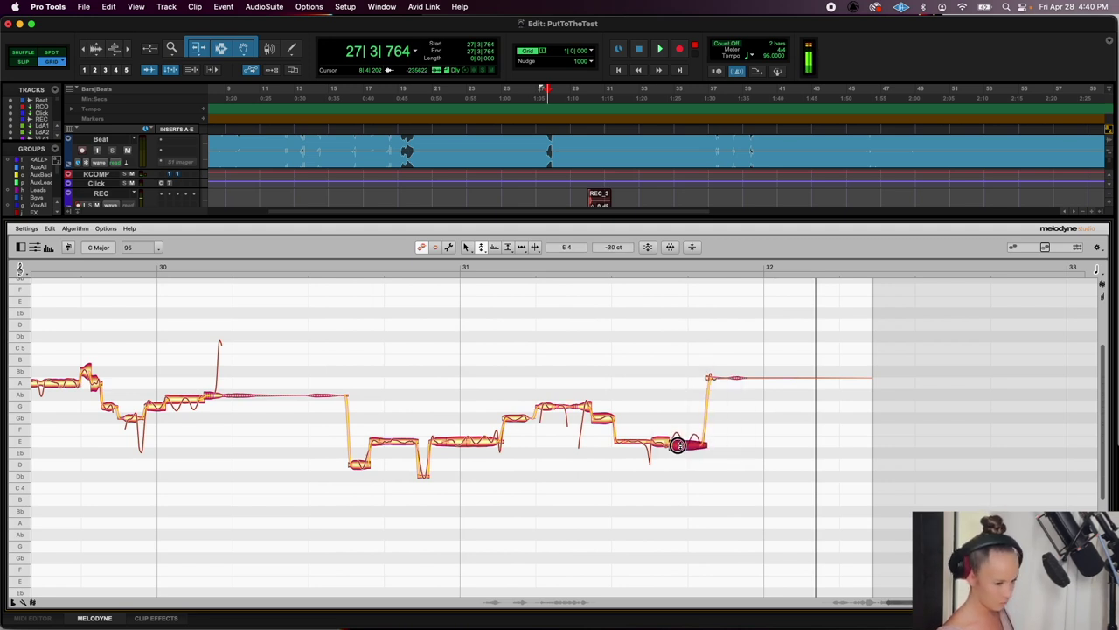
double_click(350, 388)
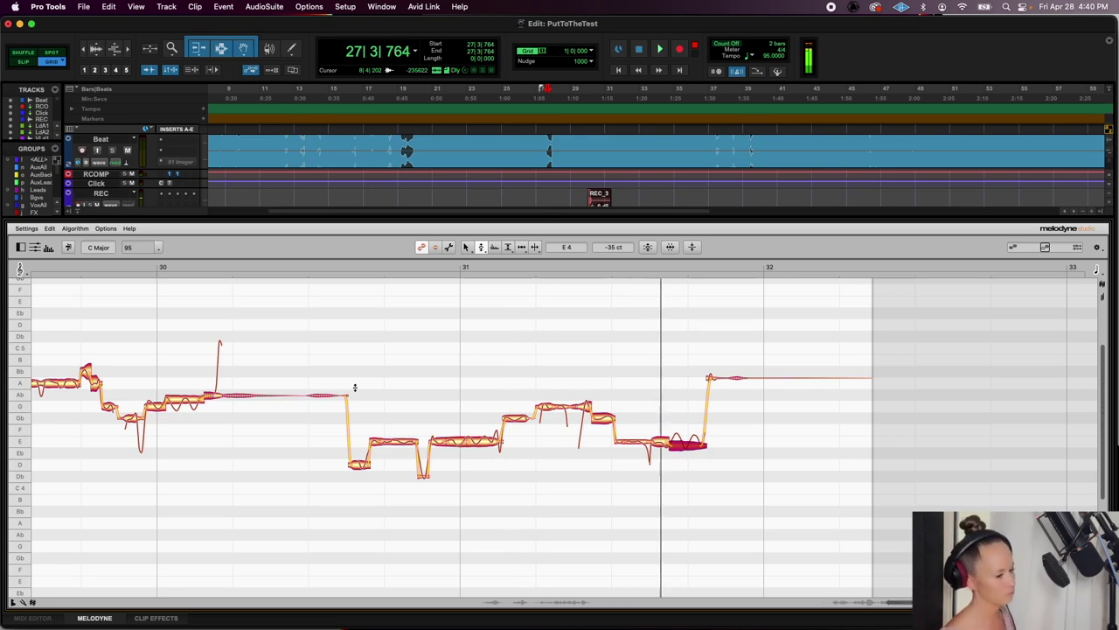
key("space")
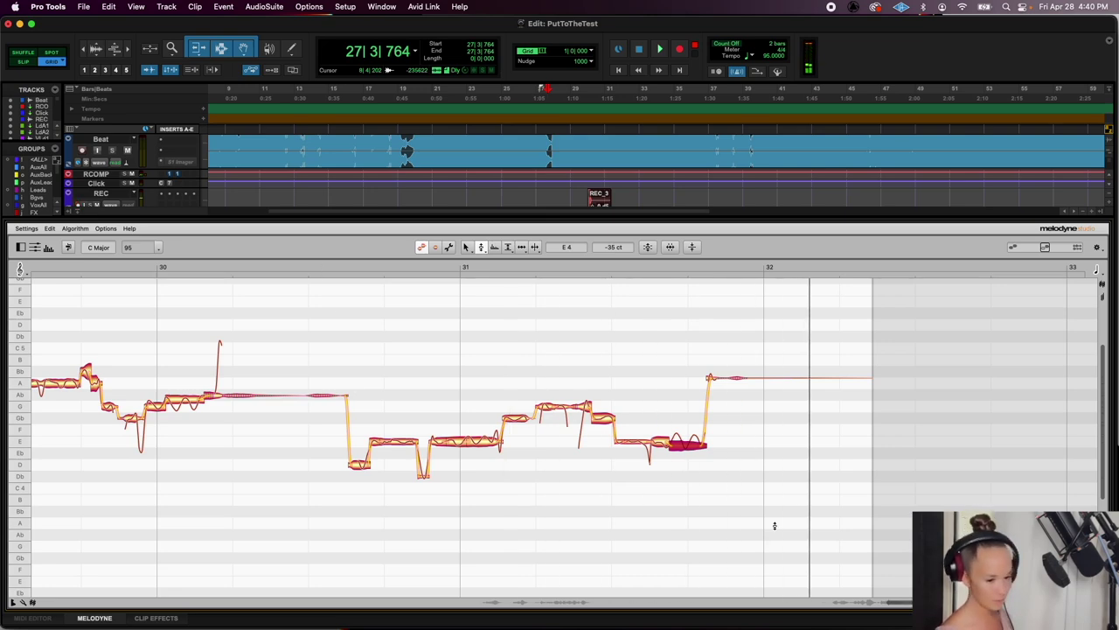
Collapse the Melodyne editor to show the session tracks and render the Melodyne edits on the VLead3 track
left_click_drag(496, 215, 479, 624)
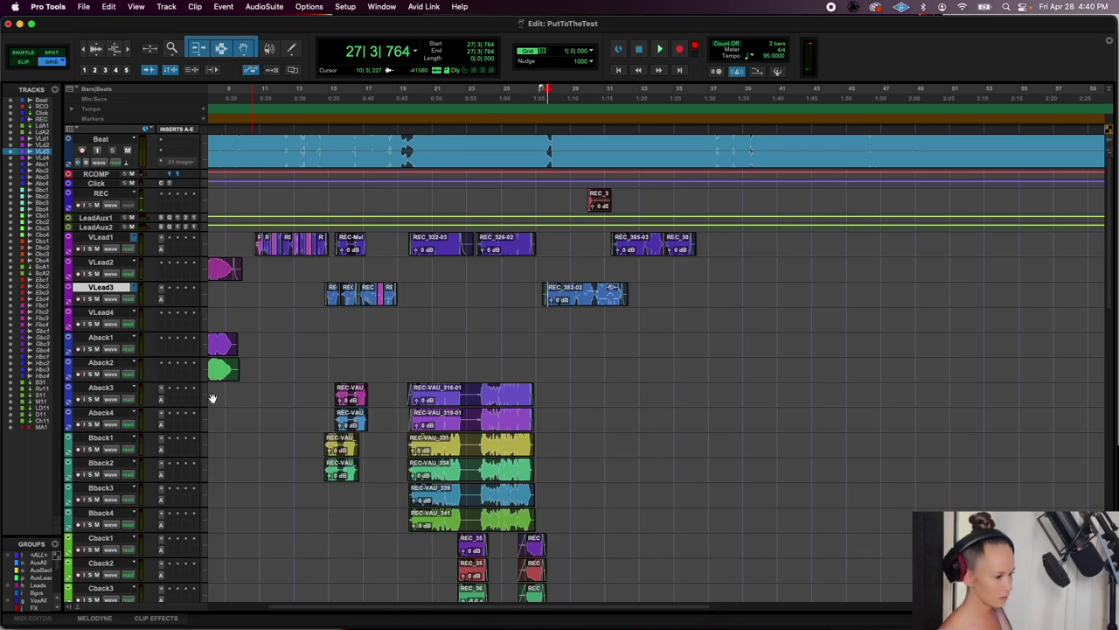
right_click(100, 292)
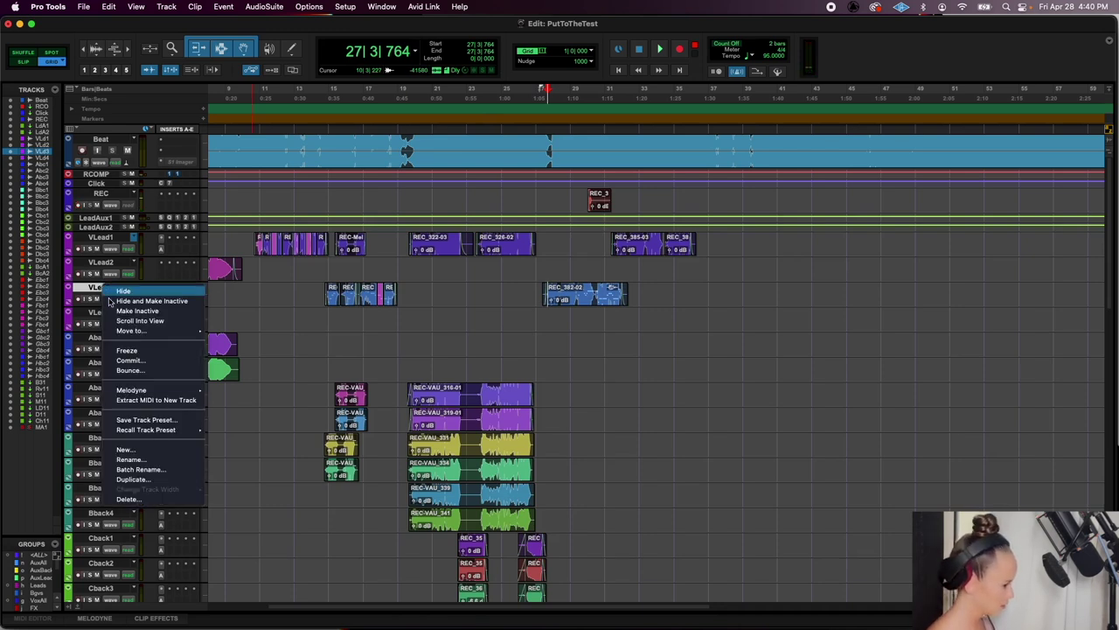
mouse_move(157, 390)
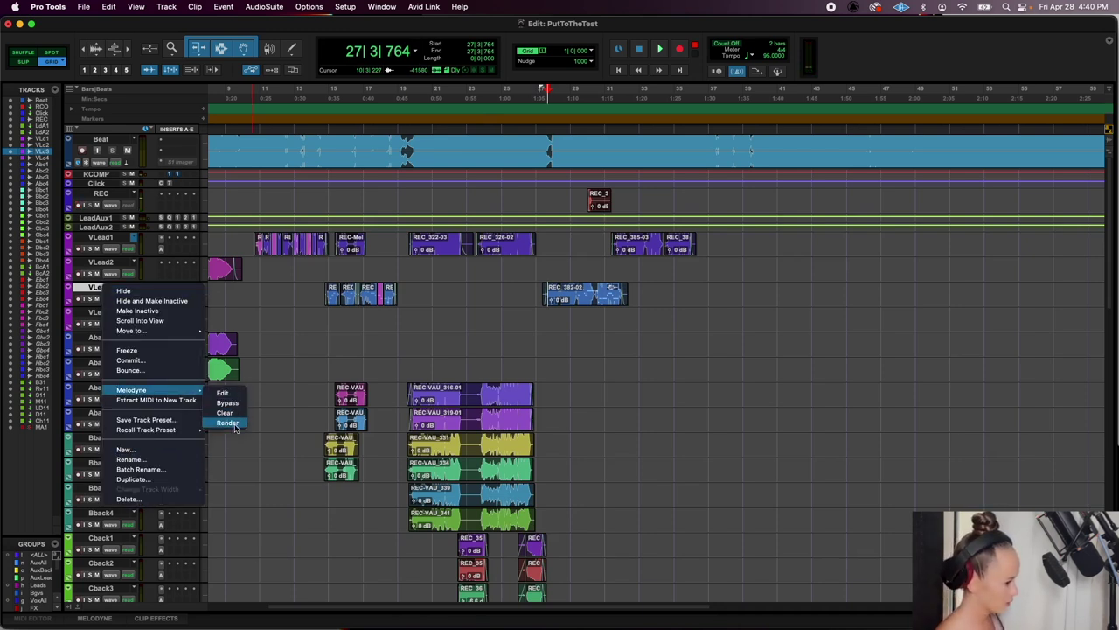
left_click(225, 413)
Select the two adjacent VLead1 clips starting before bar 32 and open them for editing in Melodyne
left_click(630, 256)
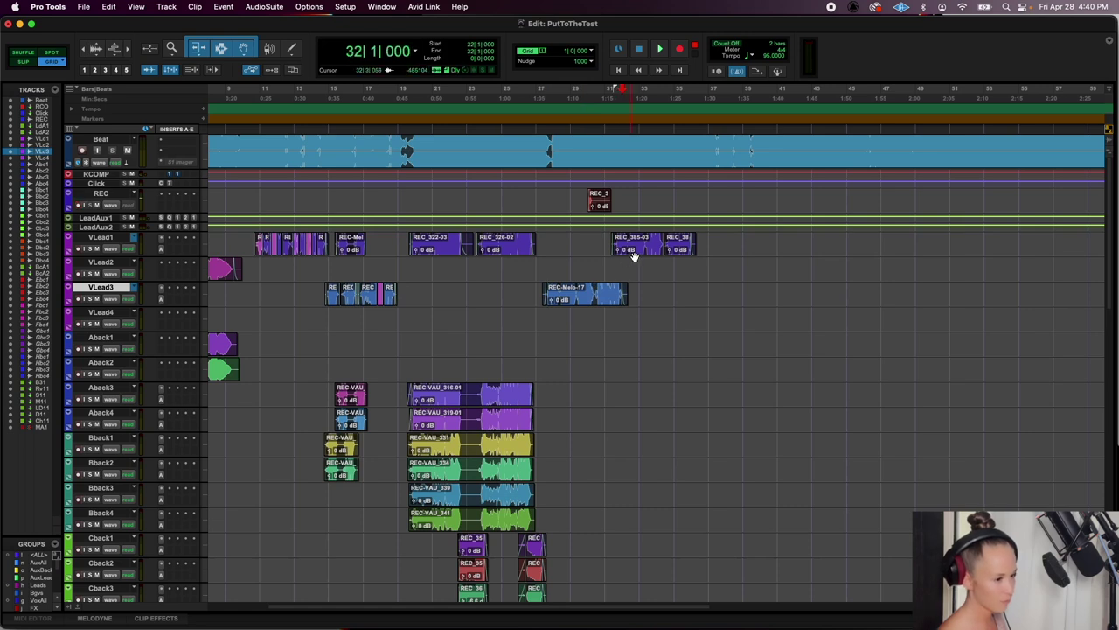
left_click(685, 253, "shift")
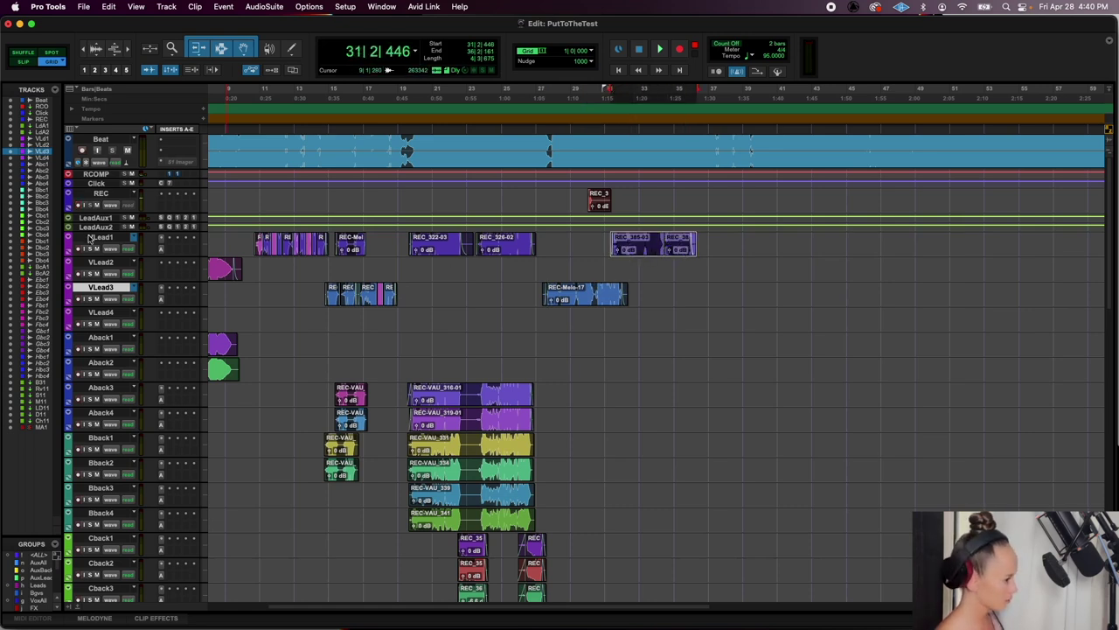
left_click(91, 237)
right_click(94, 237)
mouse_move(123, 340)
left_click(211, 341)
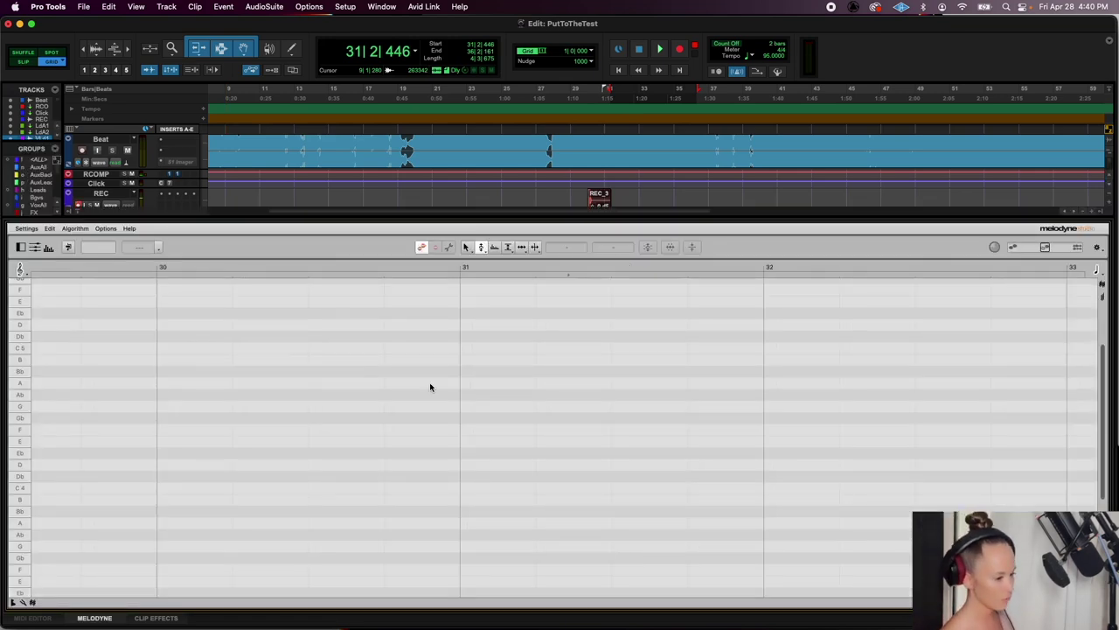
Transfer the VLead1 clips into Melodyne by playing them, and split the long notes from bar 32 to just after bar 34
key("space")
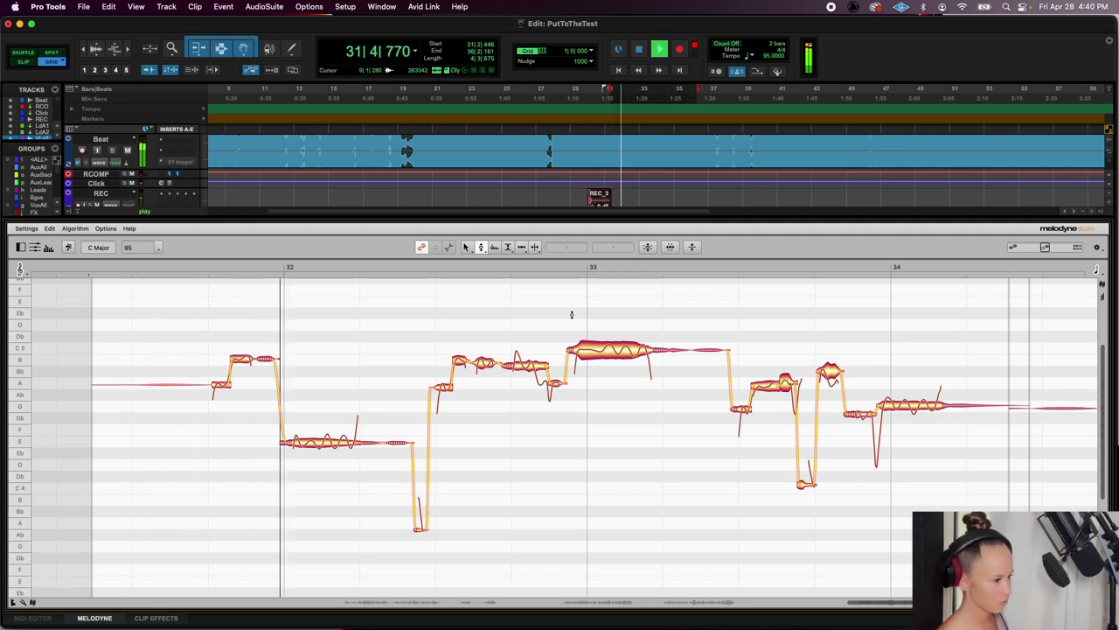
key("space")
left_click(534, 247)
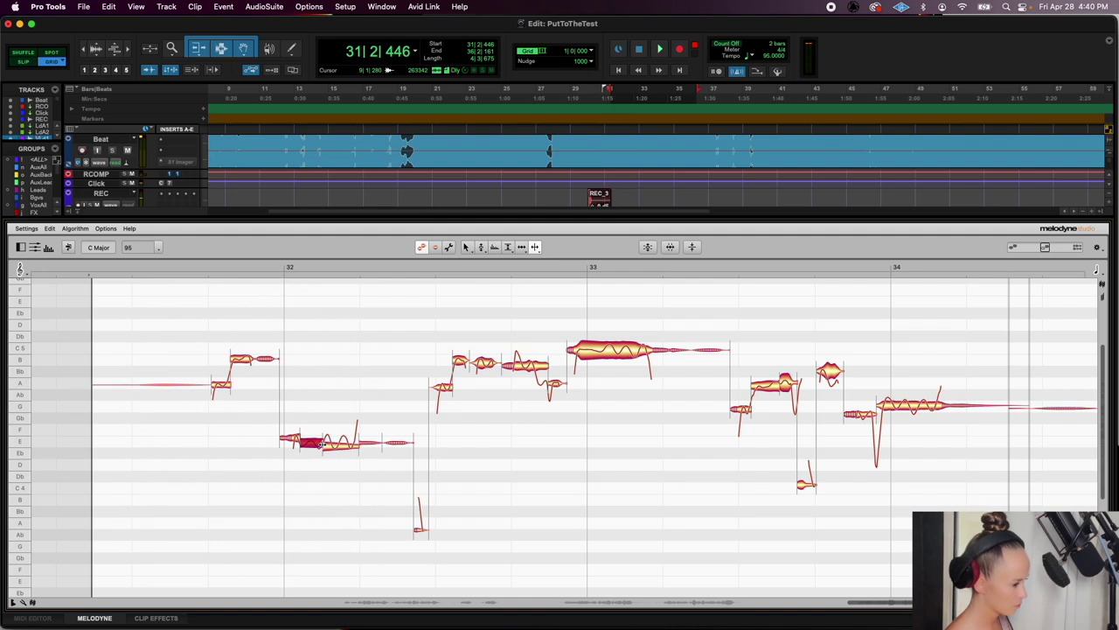
left_click(522, 364)
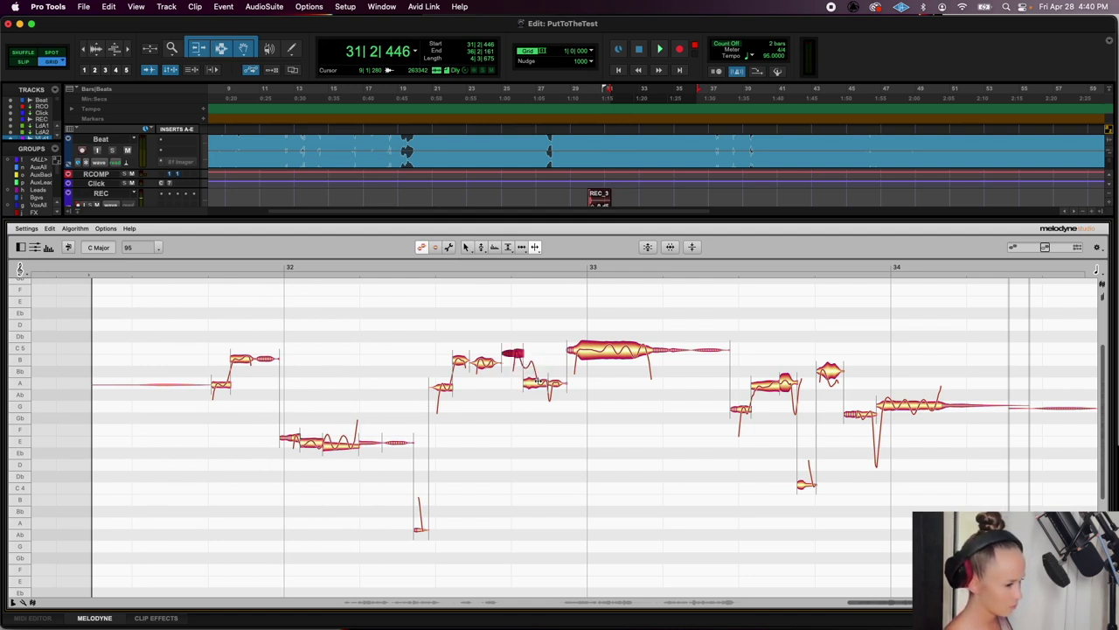
left_click(600, 351)
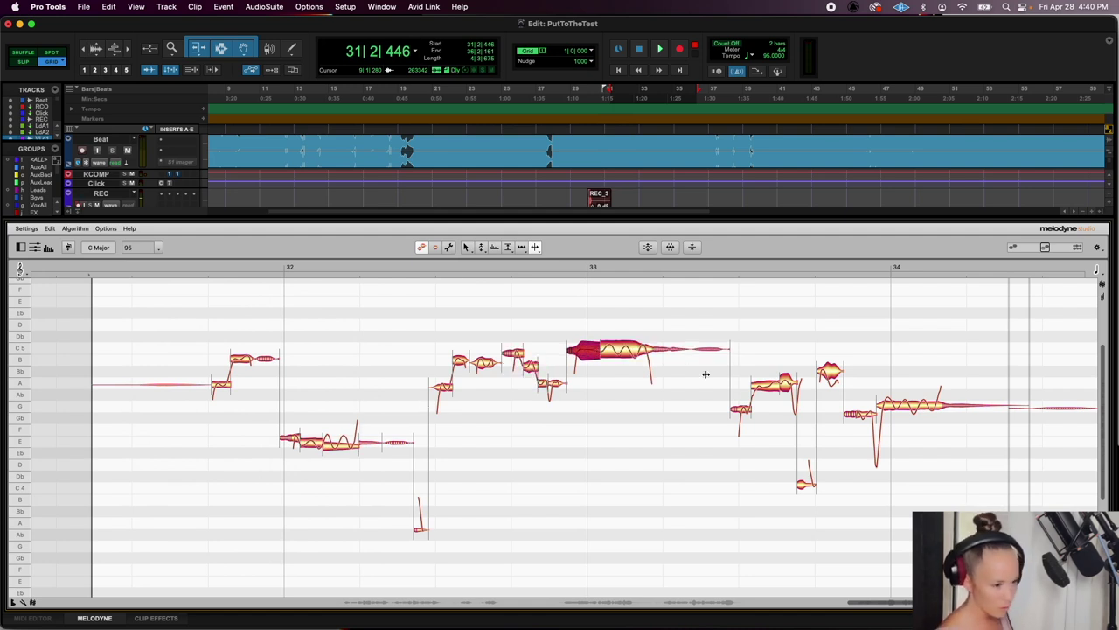
left_click(624, 349)
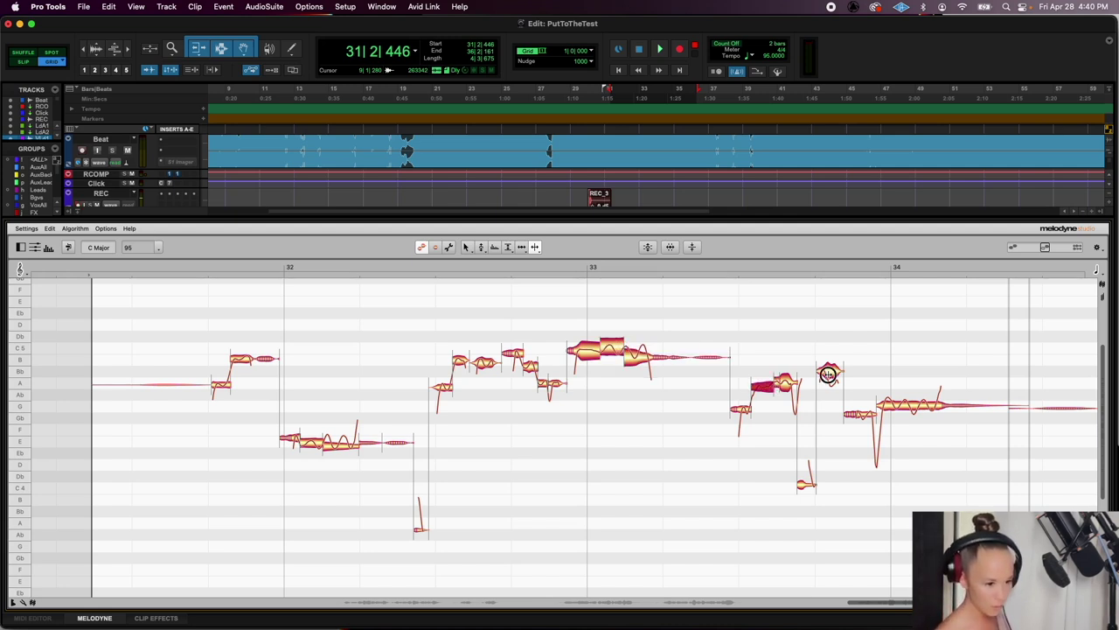
left_click(908, 403)
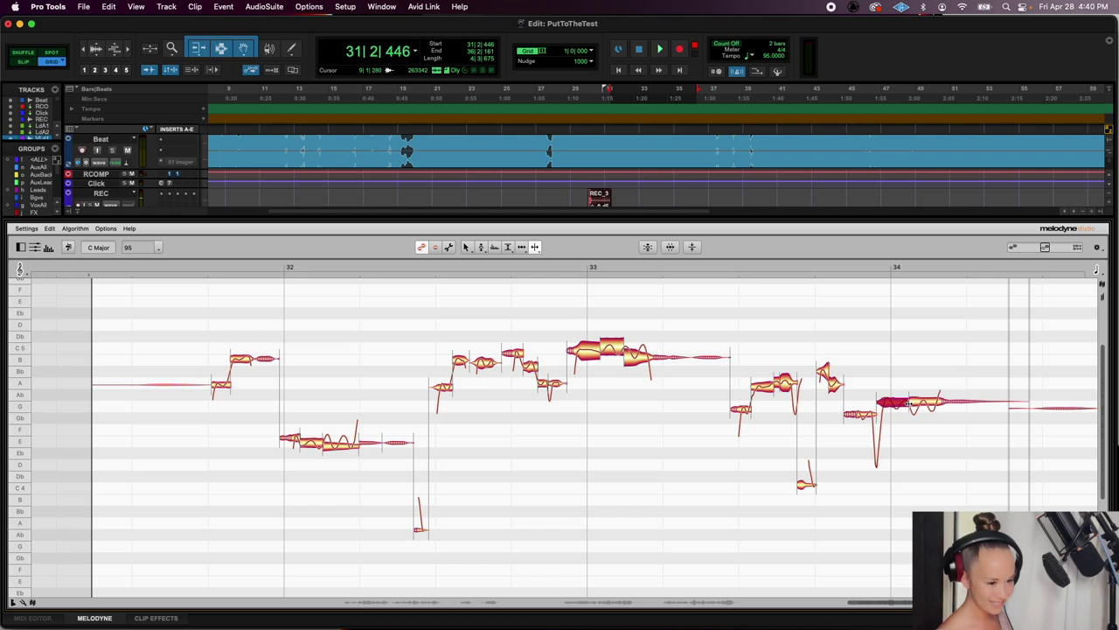
Select all the notes from before bar 32 to after bar 34, snap them to the nearest semitones and play them
left_click_drag(980, 565, 188, 277)
left_click(480, 248)
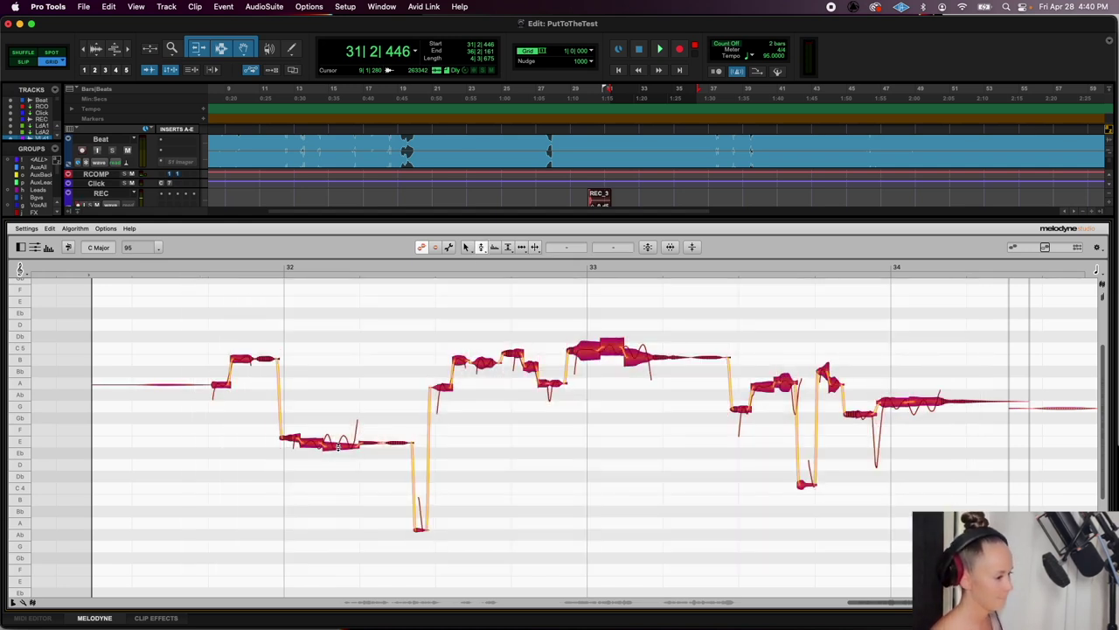
double_click(338, 445)
key("space")
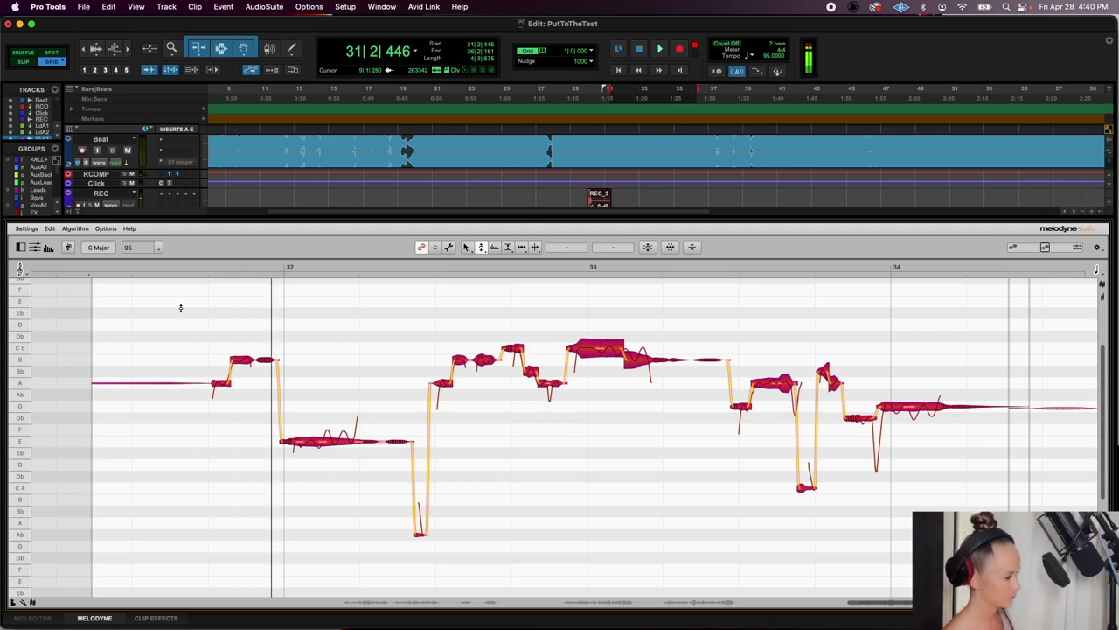
Lower the last segment of the sustained E note after bar 32 to E4 -25 ct and play the phrase
left_click(342, 463)
left_click(339, 442)
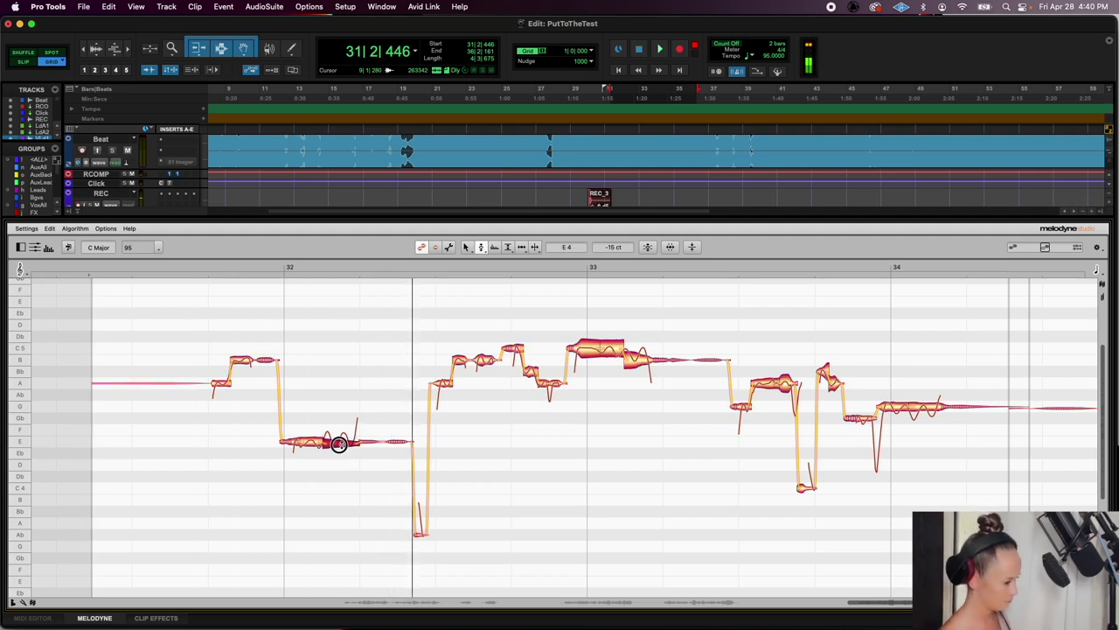
double_click(244, 347)
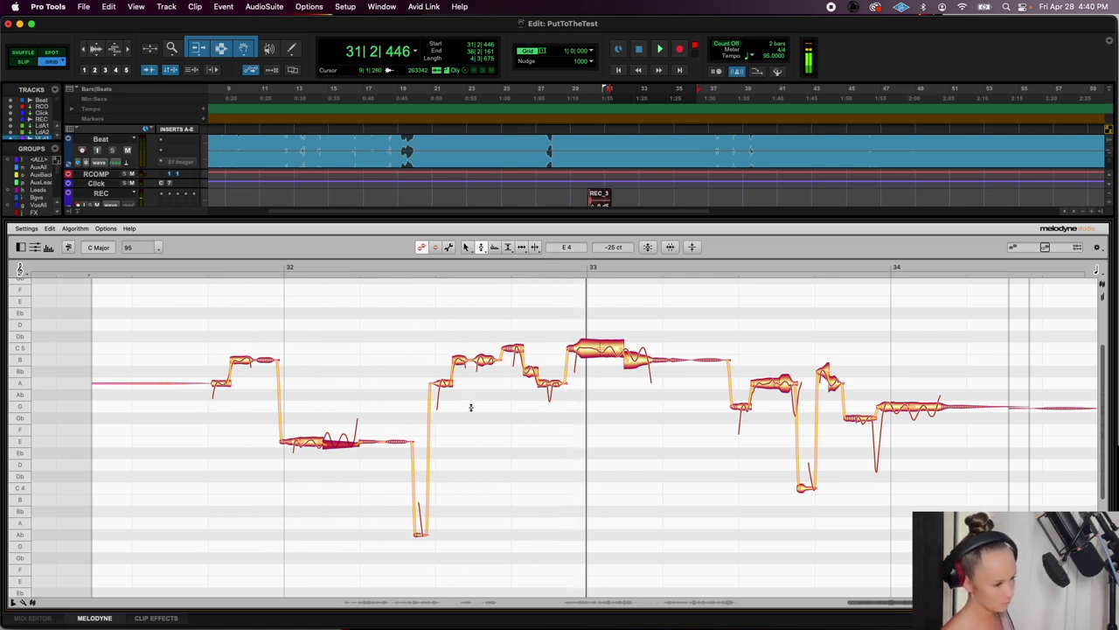
Restore the two short notes before bar 33 to their original pitch and raise the second one to B4, playing the result
left_click(527, 373)
left_click(512, 351)
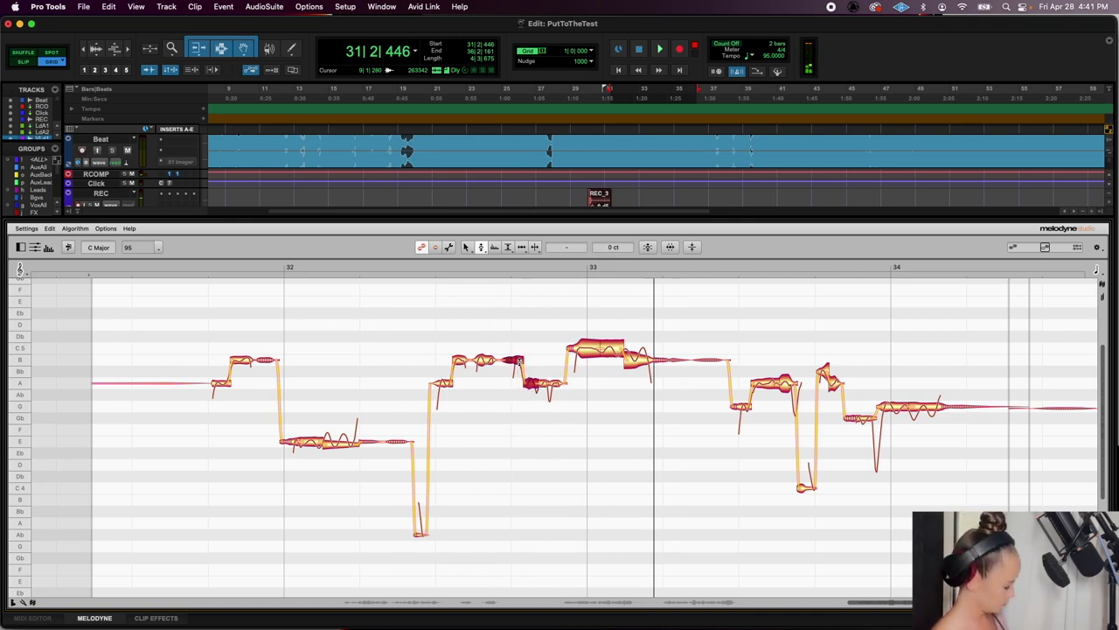
right_click(518, 361)
left_click(581, 302)
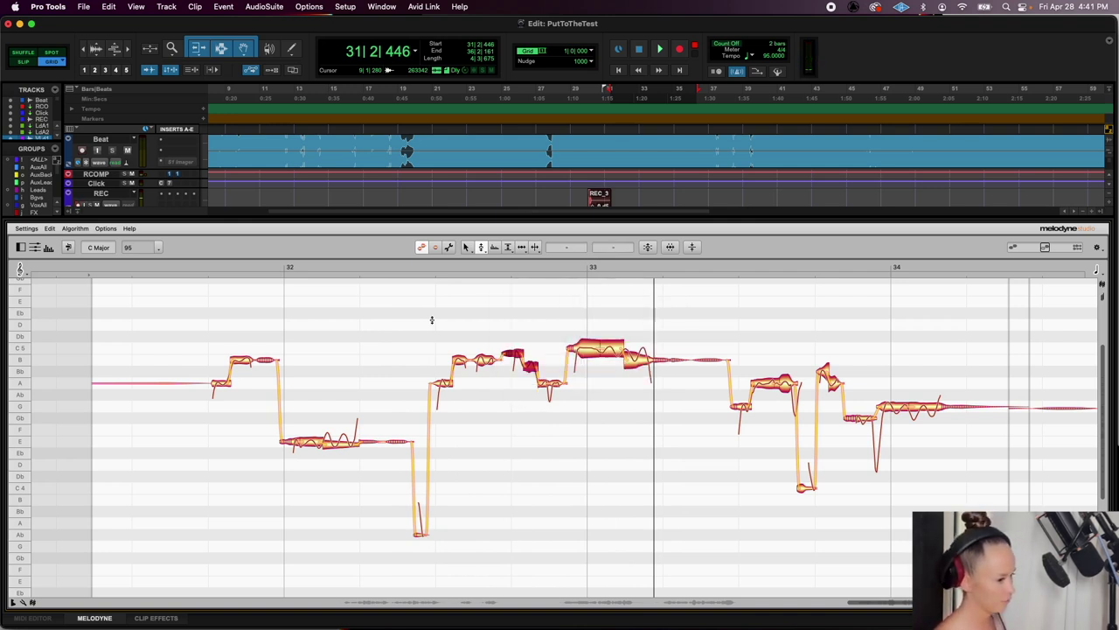
left_click(531, 364)
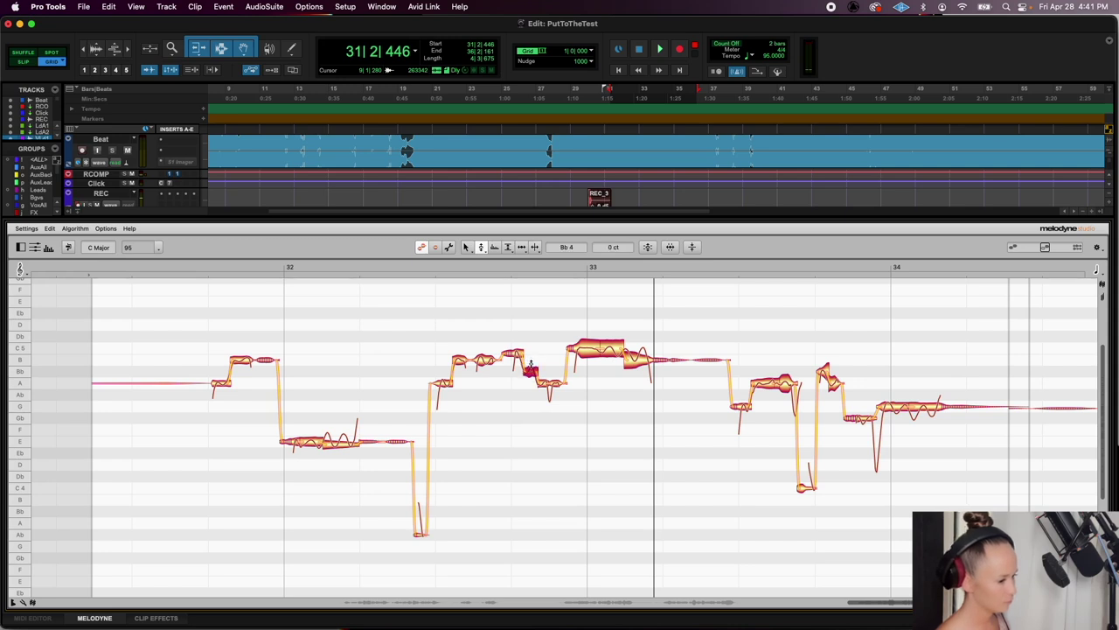
double_click(420, 320)
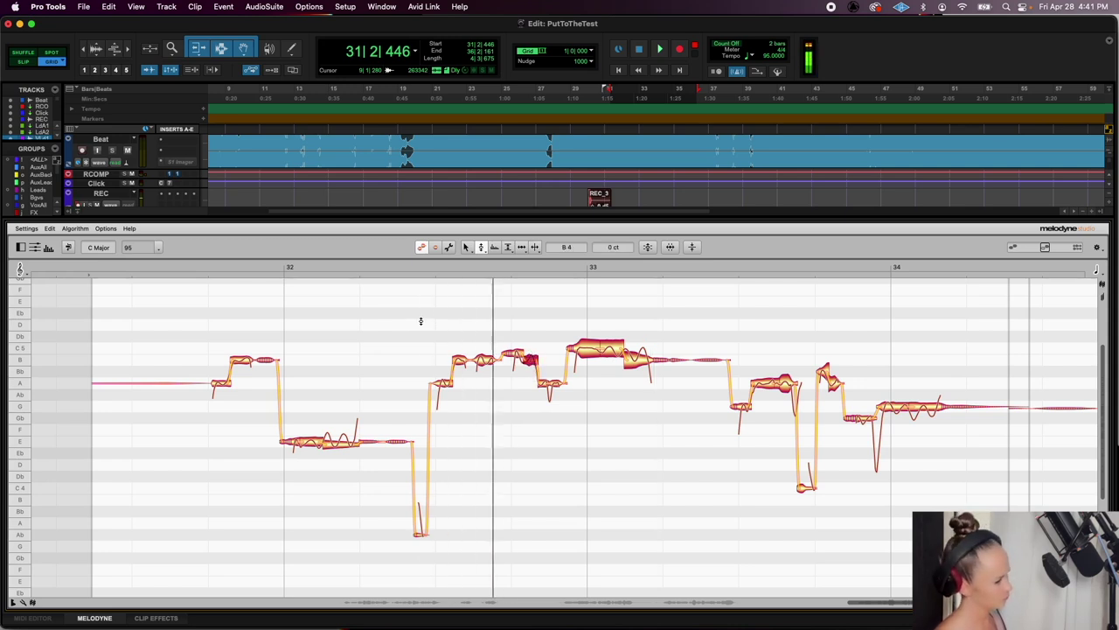
Raise the tail of the sustained note after bar 33 above B4 and set its C5 segments to +15 ct and +20 ct
left_click(636, 361)
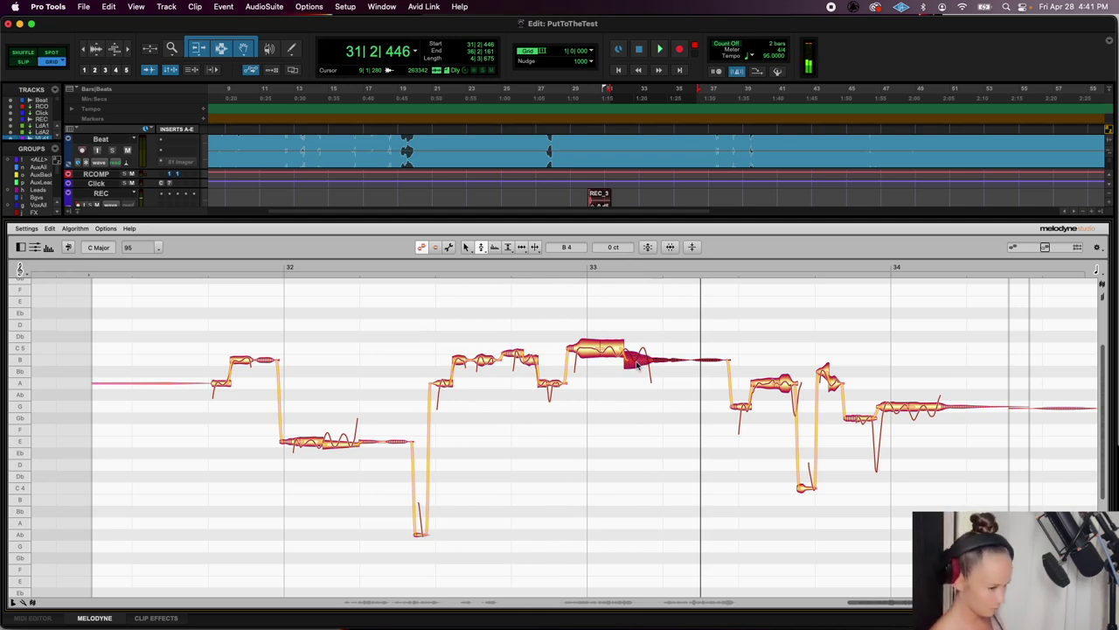
left_click_drag(637, 361, 636, 357)
left_click(614, 348)
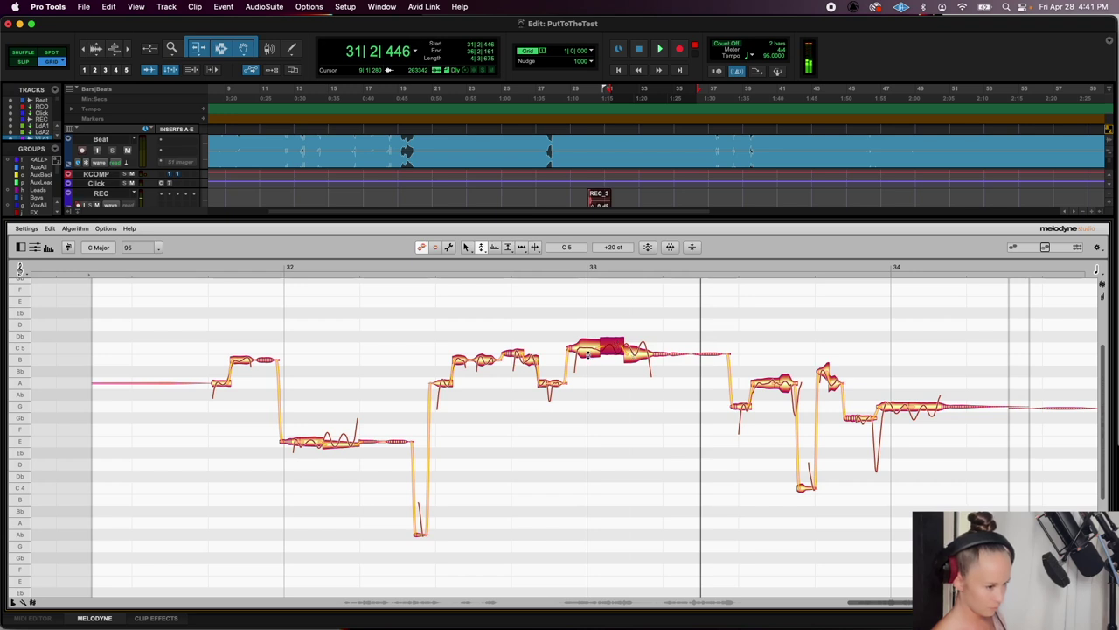
left_click(585, 353)
key("space")
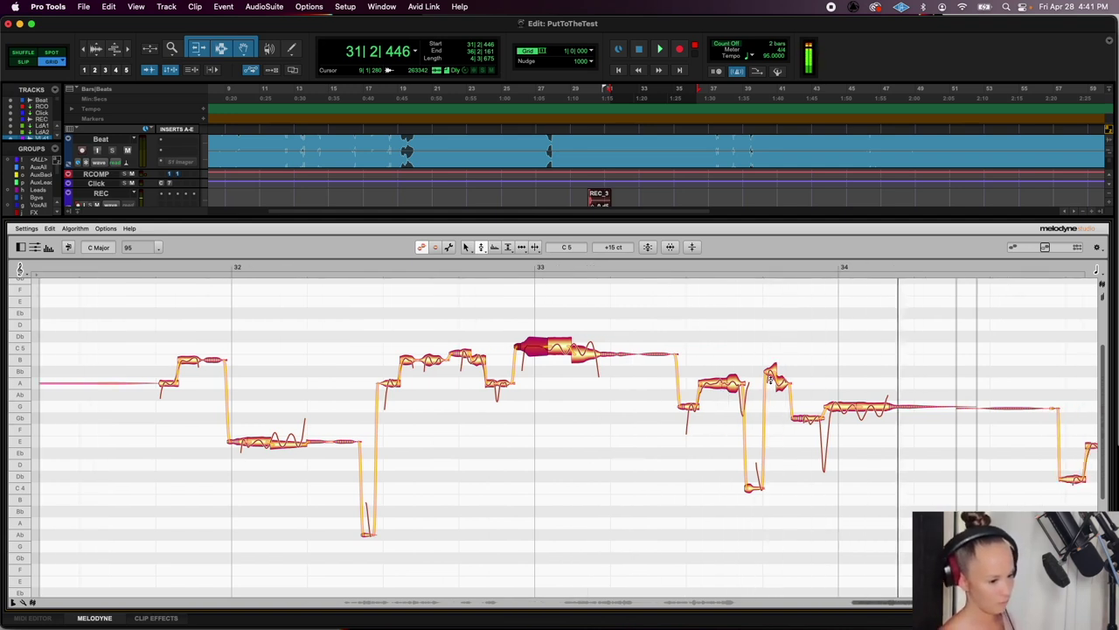
Tune the two G4 segments around bar 34 to +10 ct and +25 ct and play the phrase with the session
left_click(867, 404)
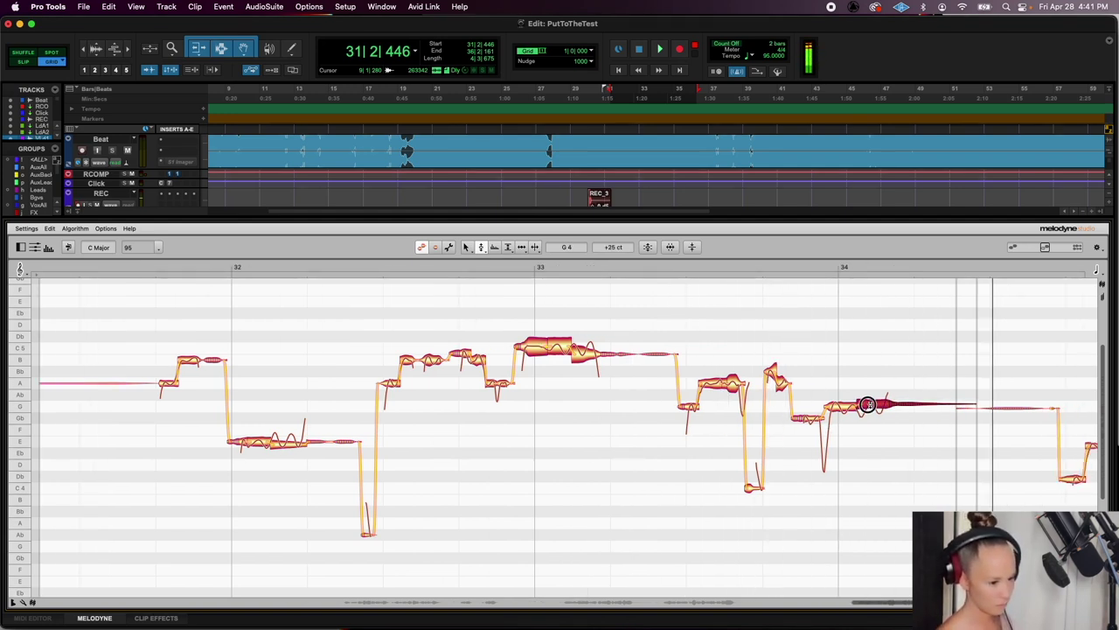
left_click(846, 406)
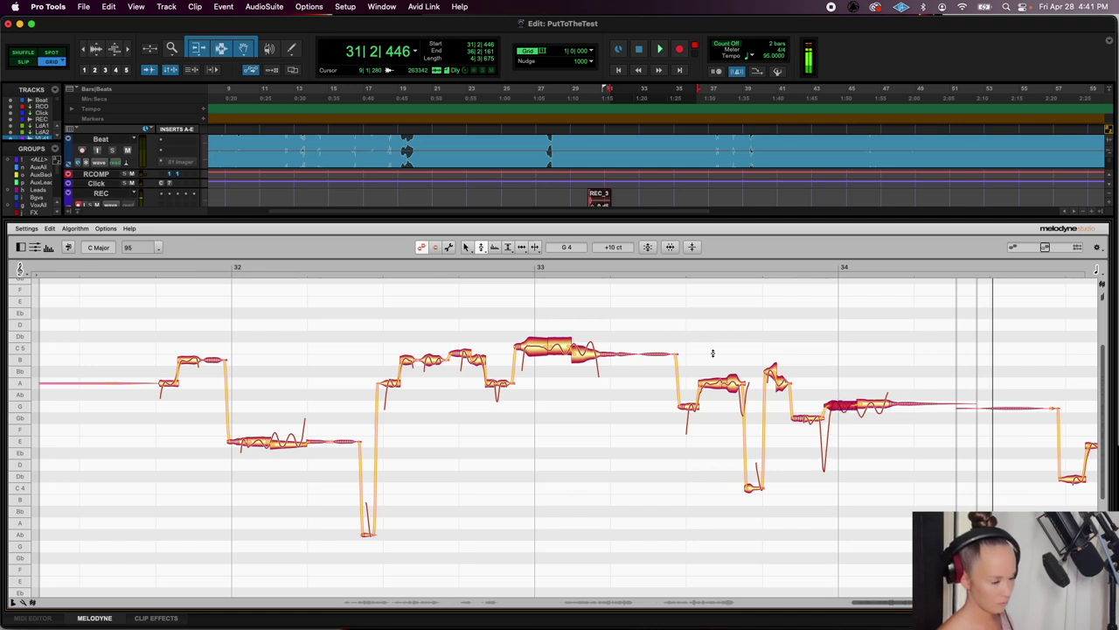
double_click(636, 318)
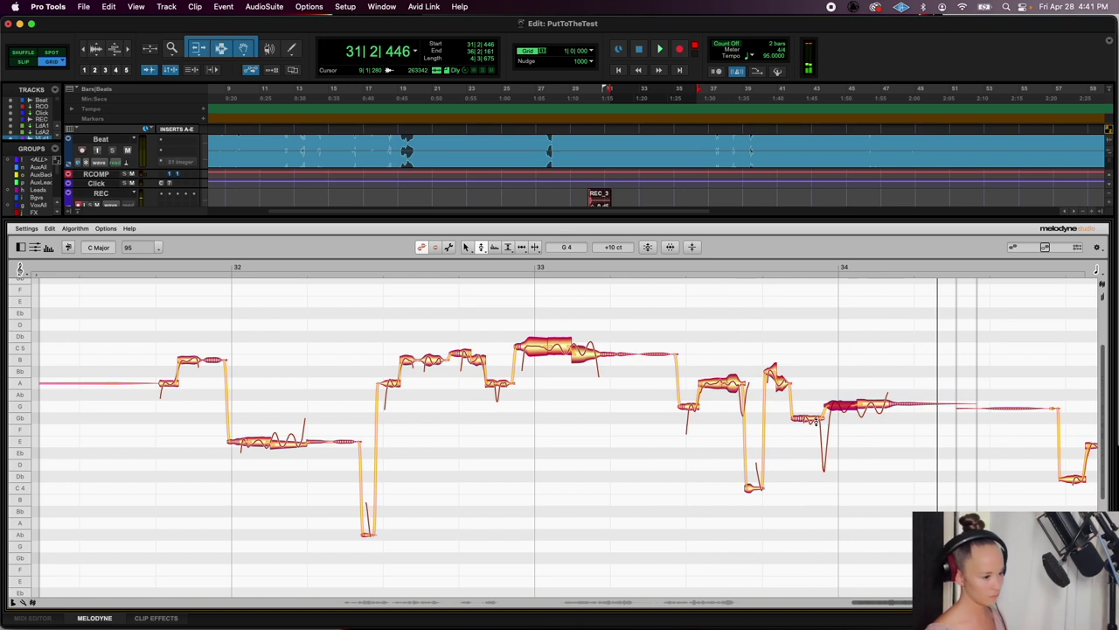
double_click(659, 267)
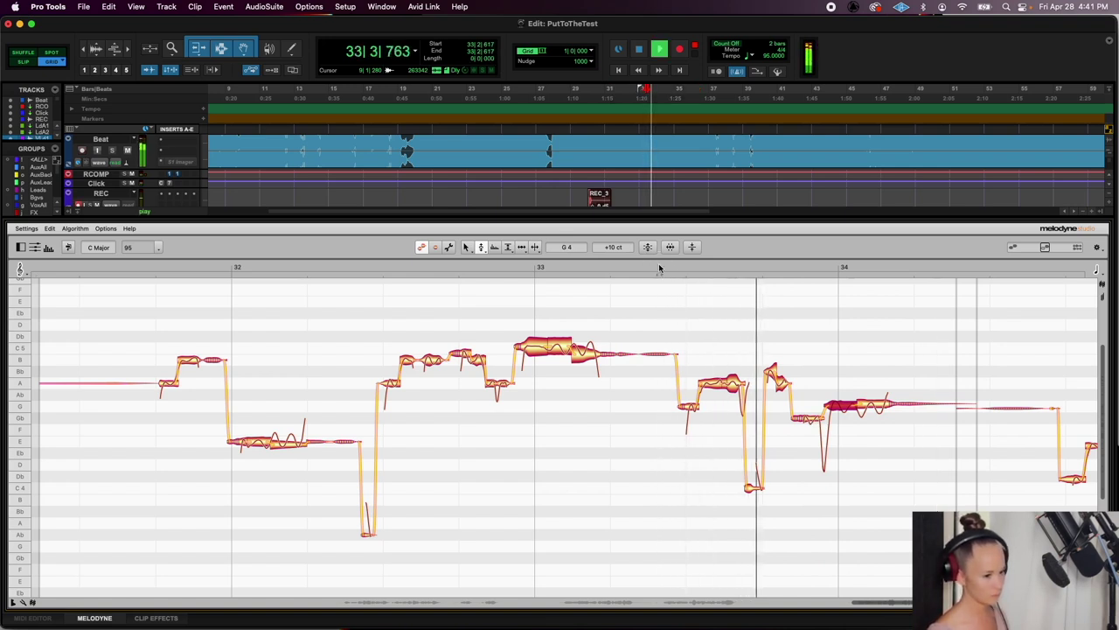
key("space")
key("space")
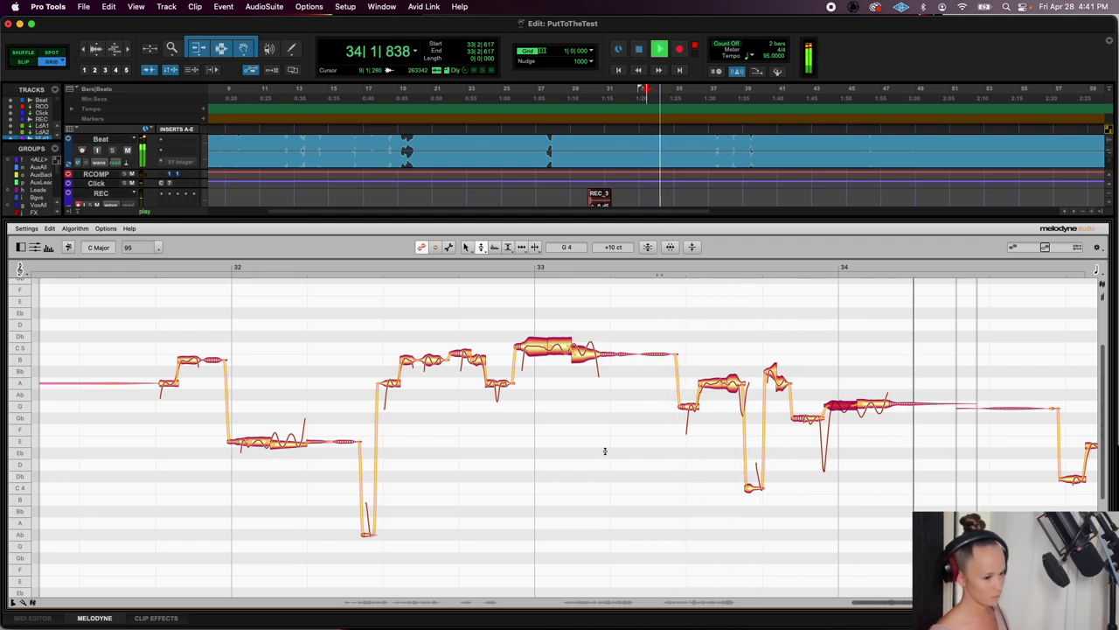
key("space")
Reduce the pitch modulation of the two G4 segments around bar 34 to 79 % and play them
left_click(483, 248)
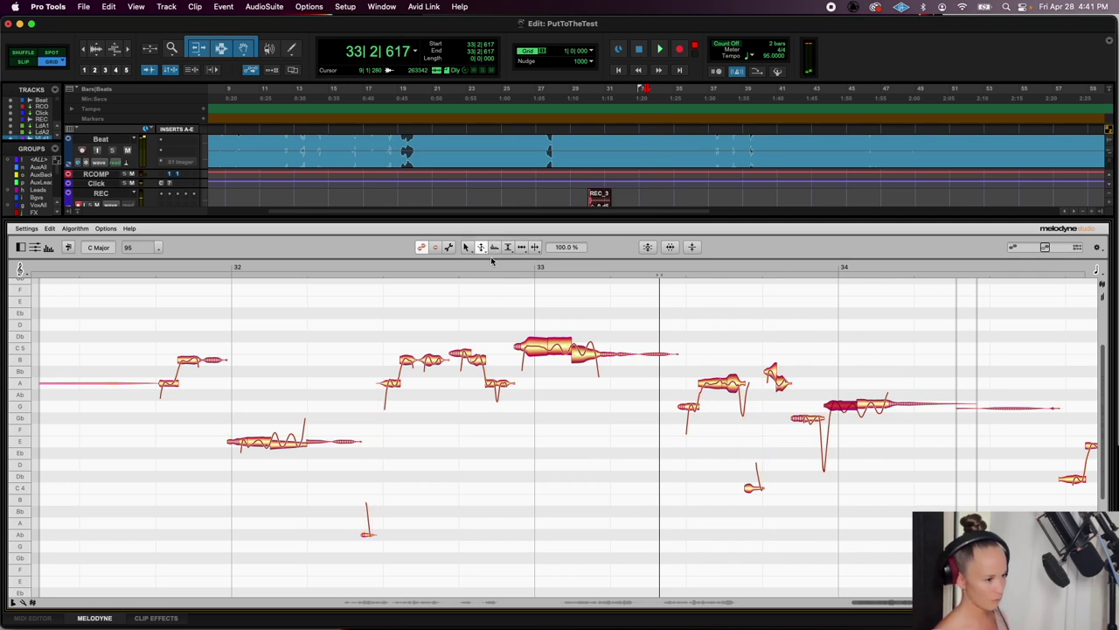
left_click_drag(834, 389, 880, 404)
left_click_drag(880, 404, 879, 415)
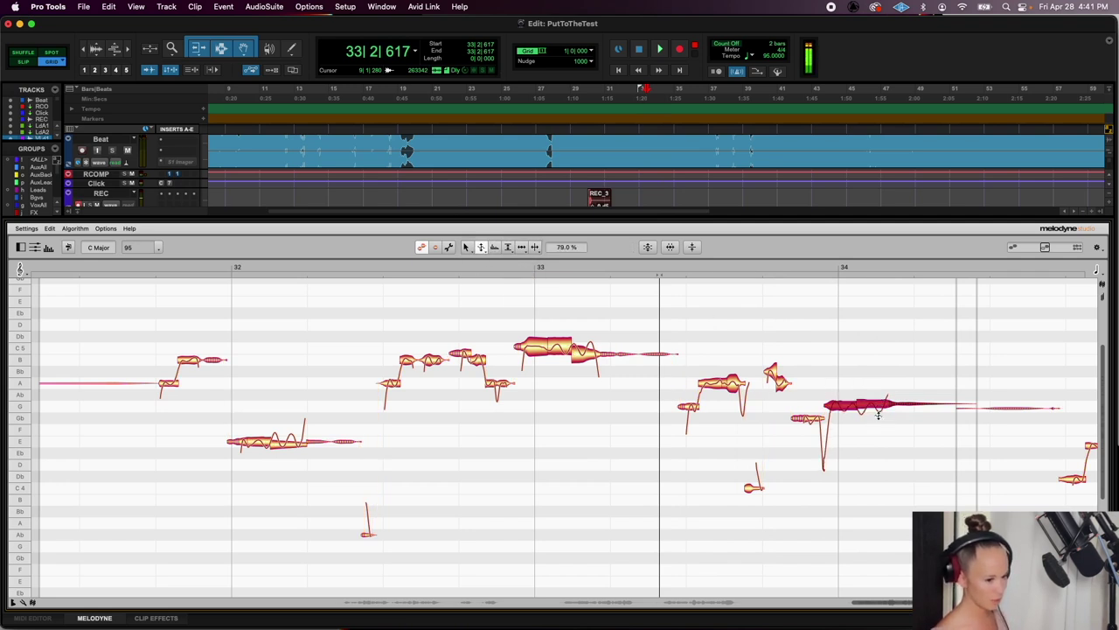
left_click(769, 273)
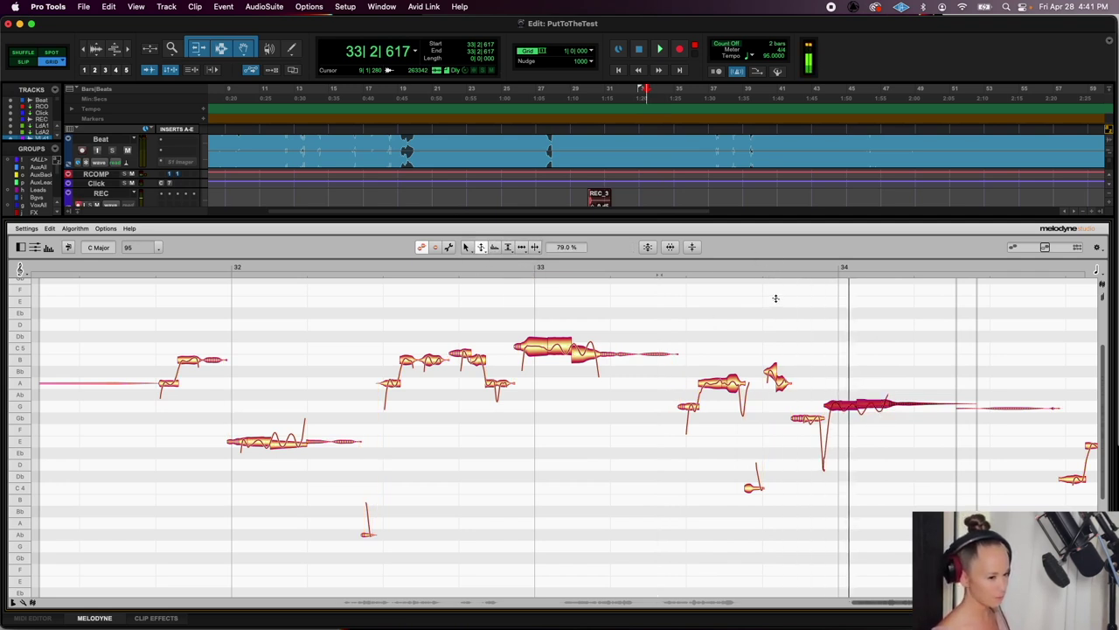
key("space")
Split the sustained E and Gb notes between bars 35 and 36 into shorter segments
scroll(662, 385, "right", 10)
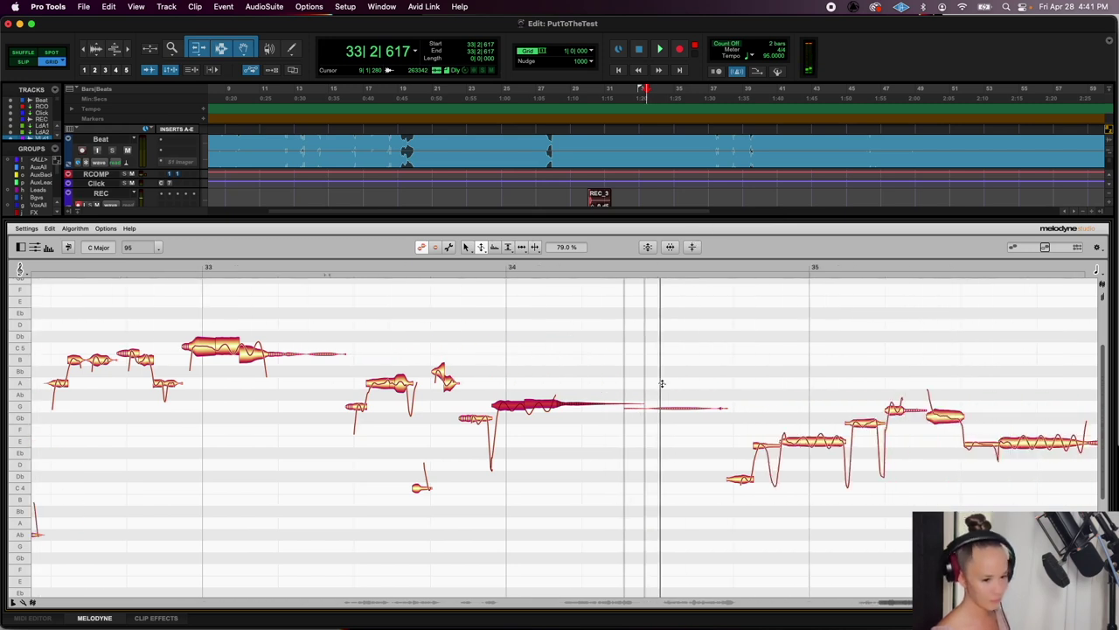
left_click(536, 248)
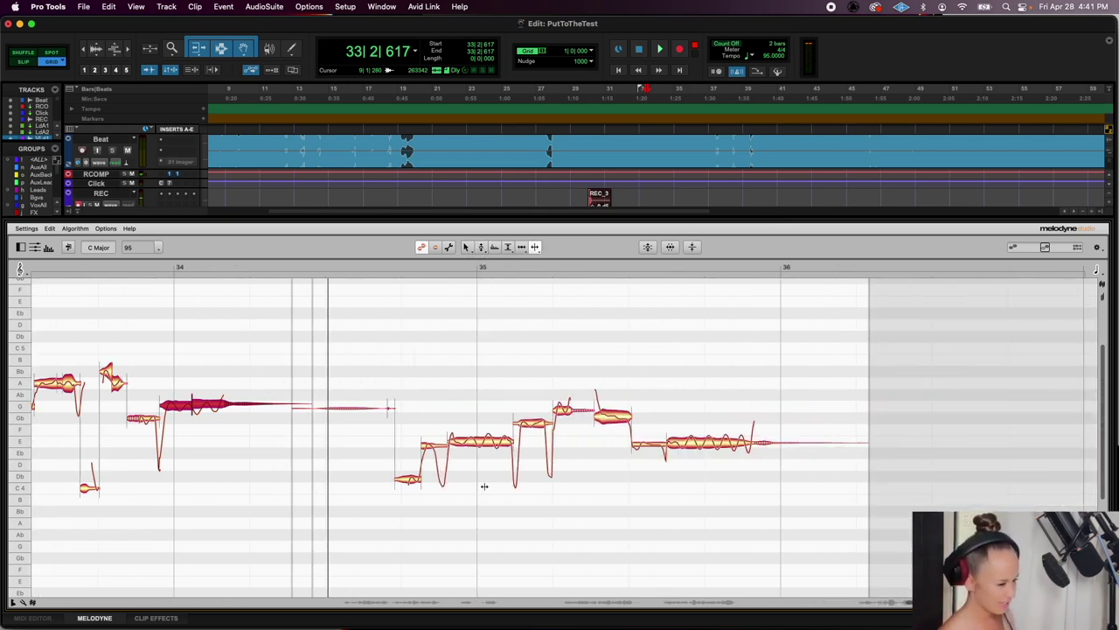
left_click(471, 442)
left_click(530, 425)
double_click(600, 416)
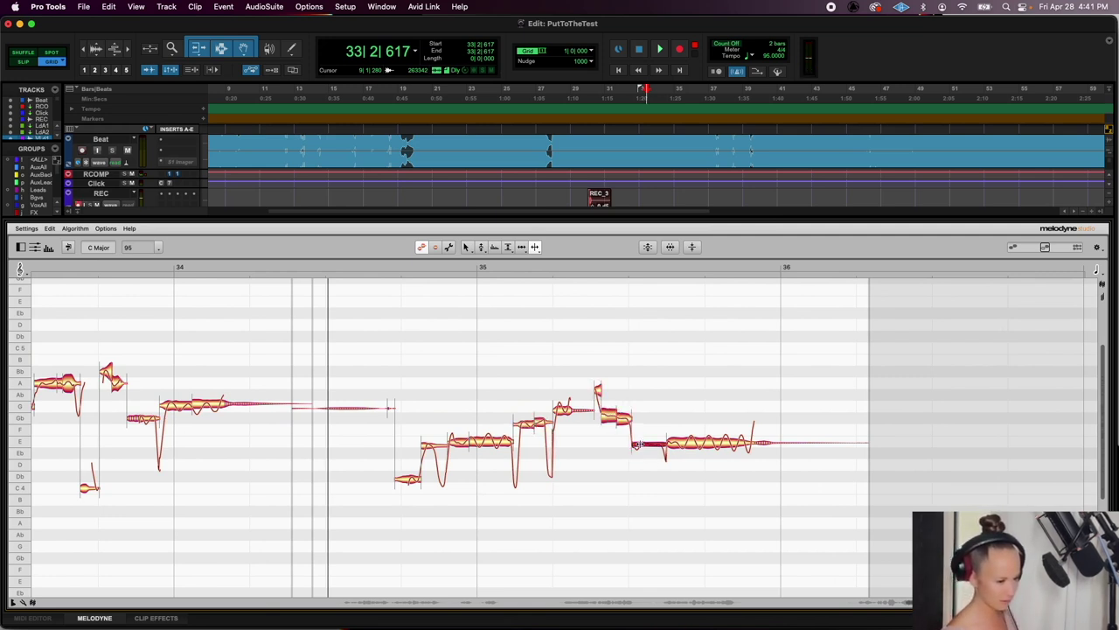
left_click(687, 444)
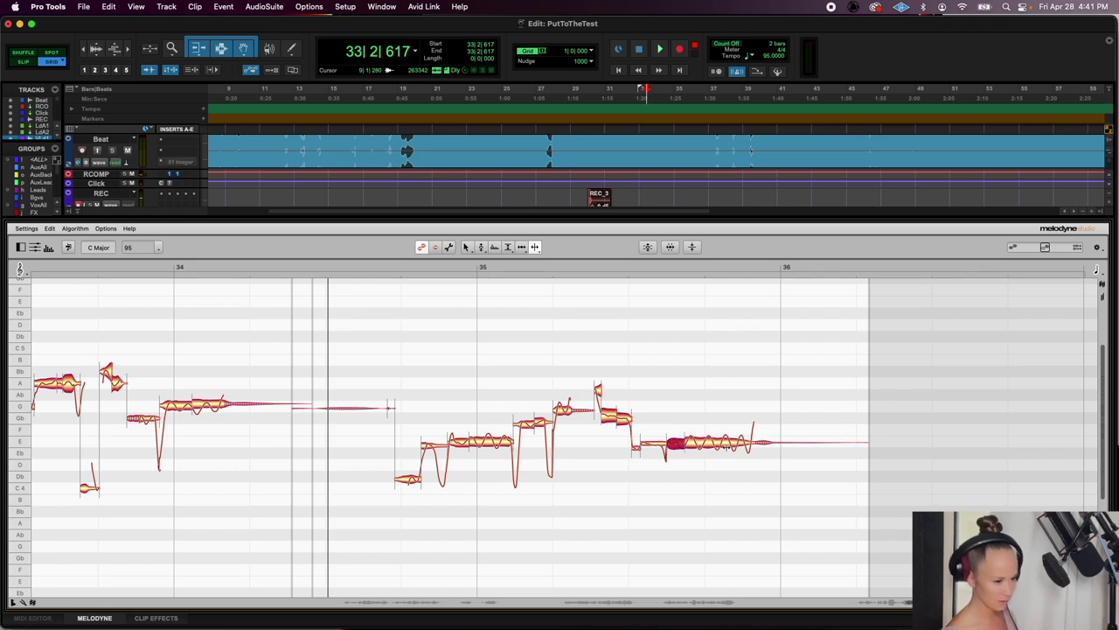
Snap the notes from before bar 35 to bar 36 to the nearest semitones and set the last one to Eb4 +40 ct
left_click_drag(762, 530, 410, 402)
left_click(482, 248)
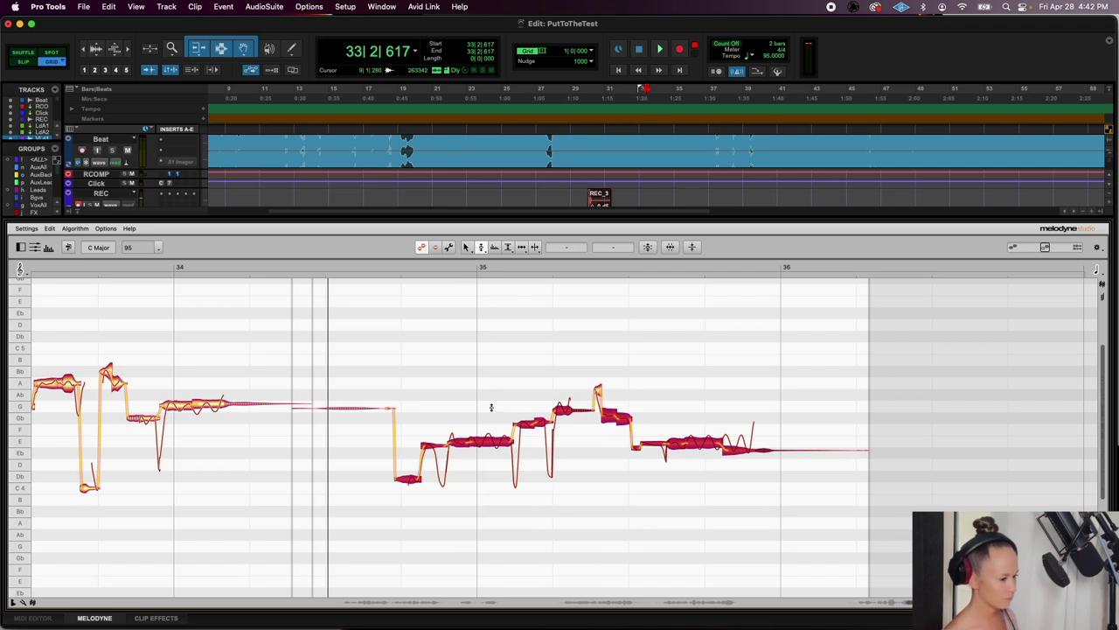
double_click(491, 441)
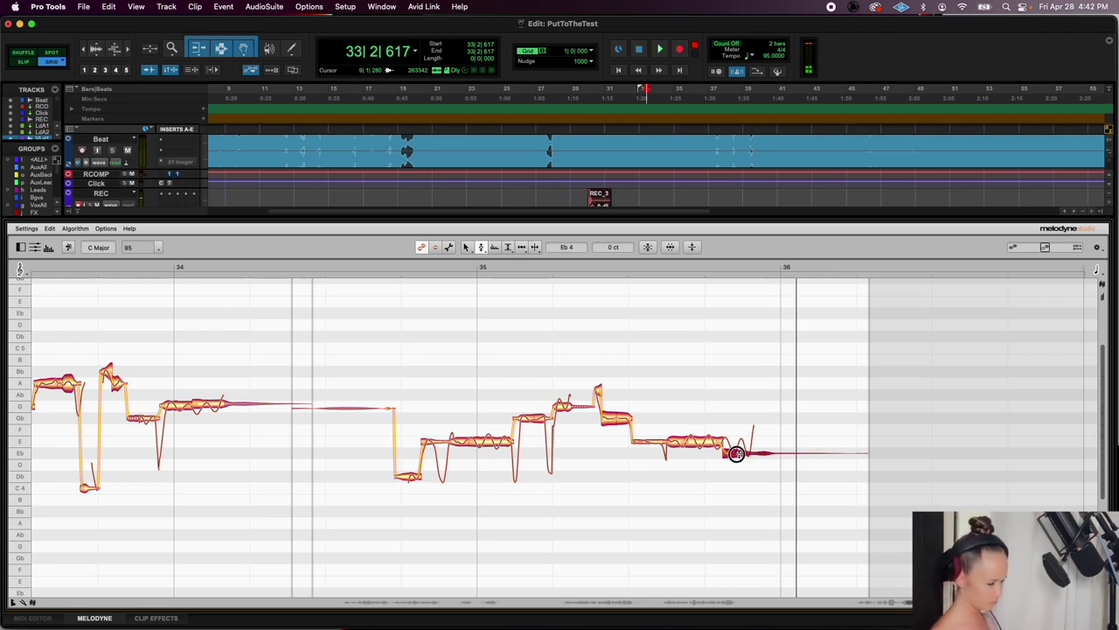
left_click(551, 336)
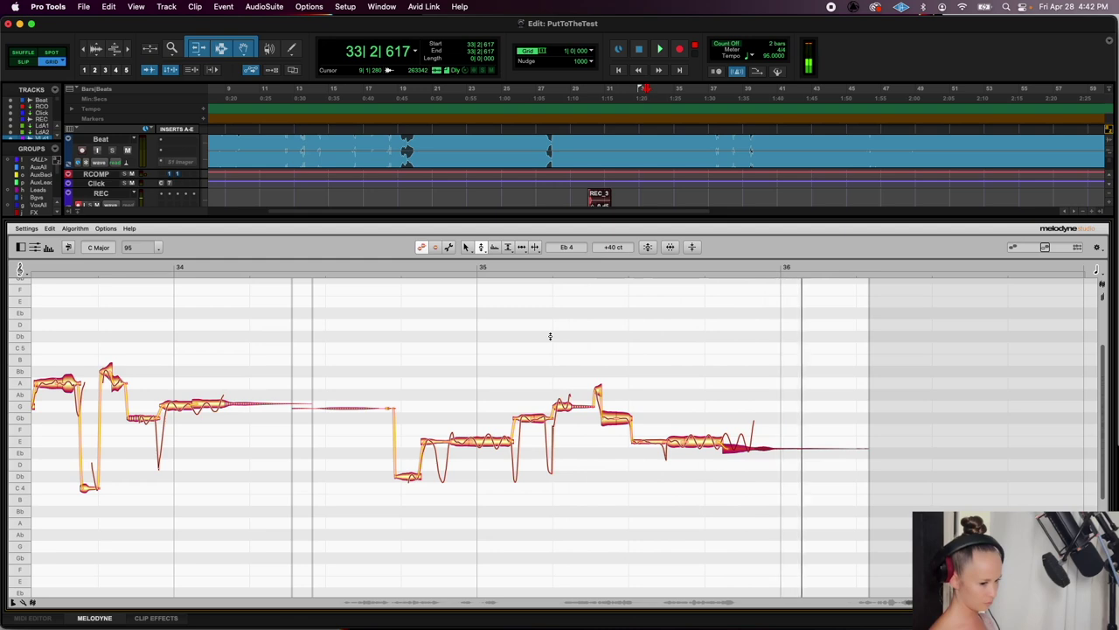
Collapse the Melodyne editor to show the session tracks and render the Melodyne edits on the VLead1 track
left_click_drag(595, 225, 577, 626)
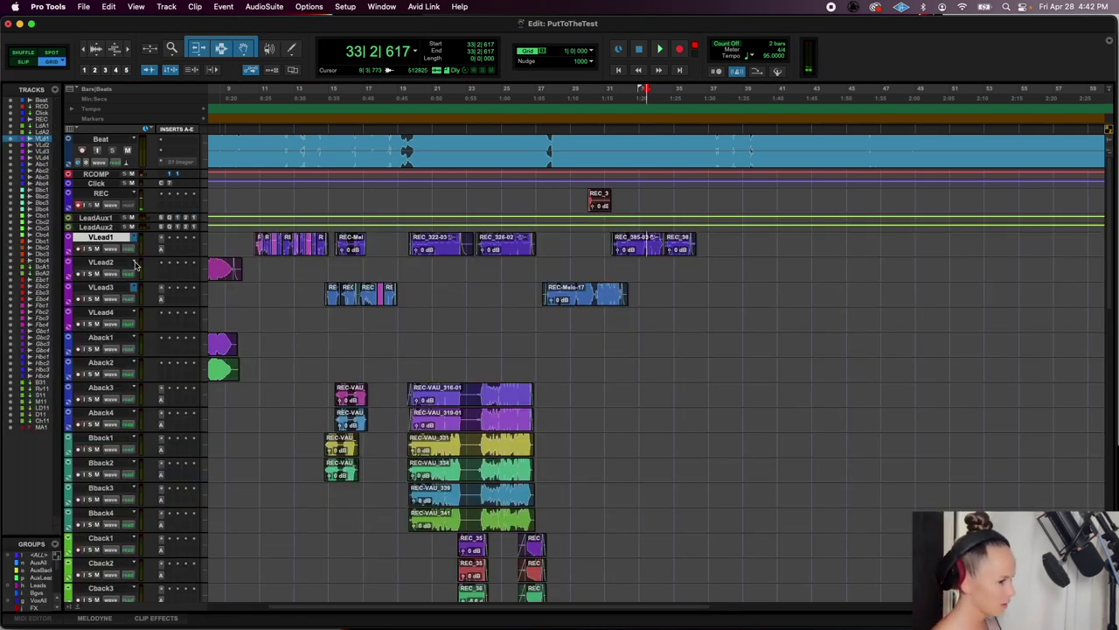
right_click(112, 238)
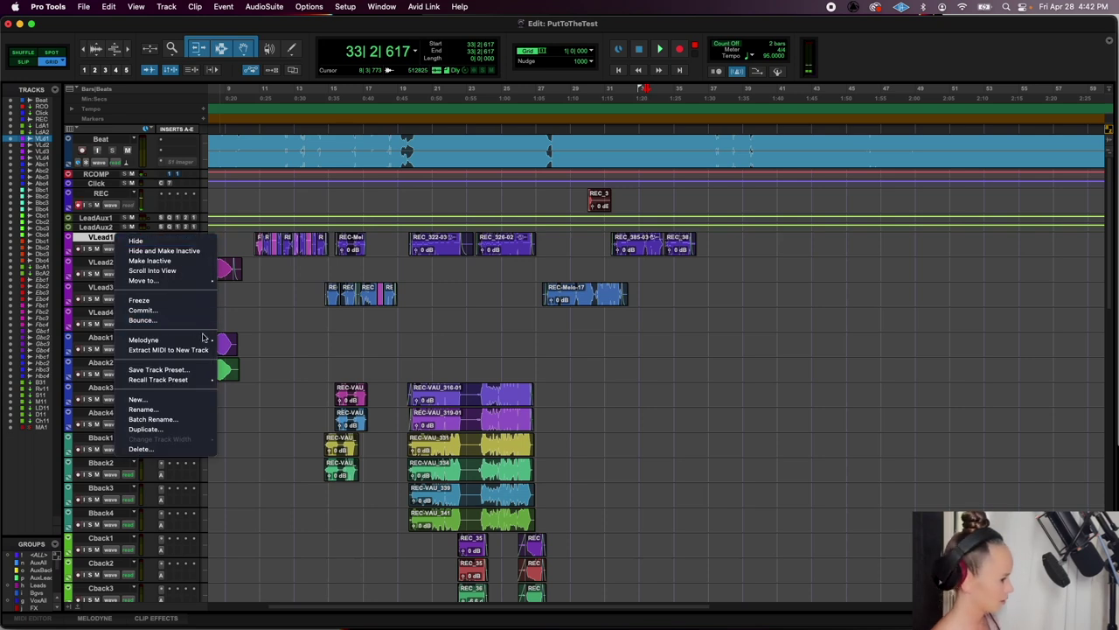
mouse_move(212, 341)
left_click(231, 373)
Delete the leftover REC_3 clip from the REC track
left_click_drag(537, 200, 688, 206)
key("Delete")
key("super+bracketright")
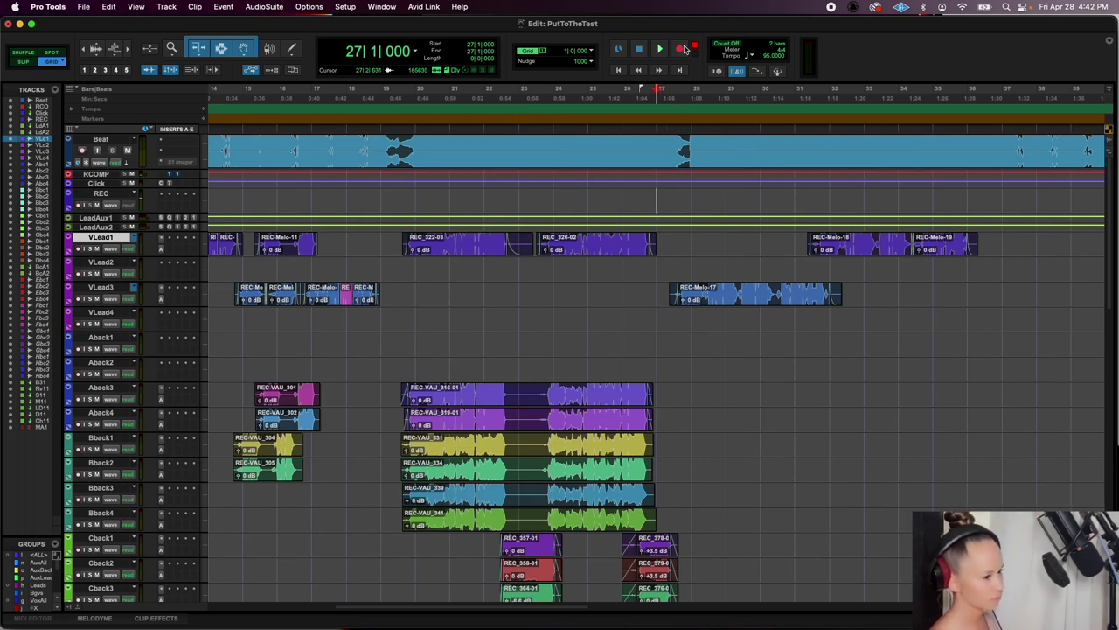
key("super+Tab")
key("super+Tab")
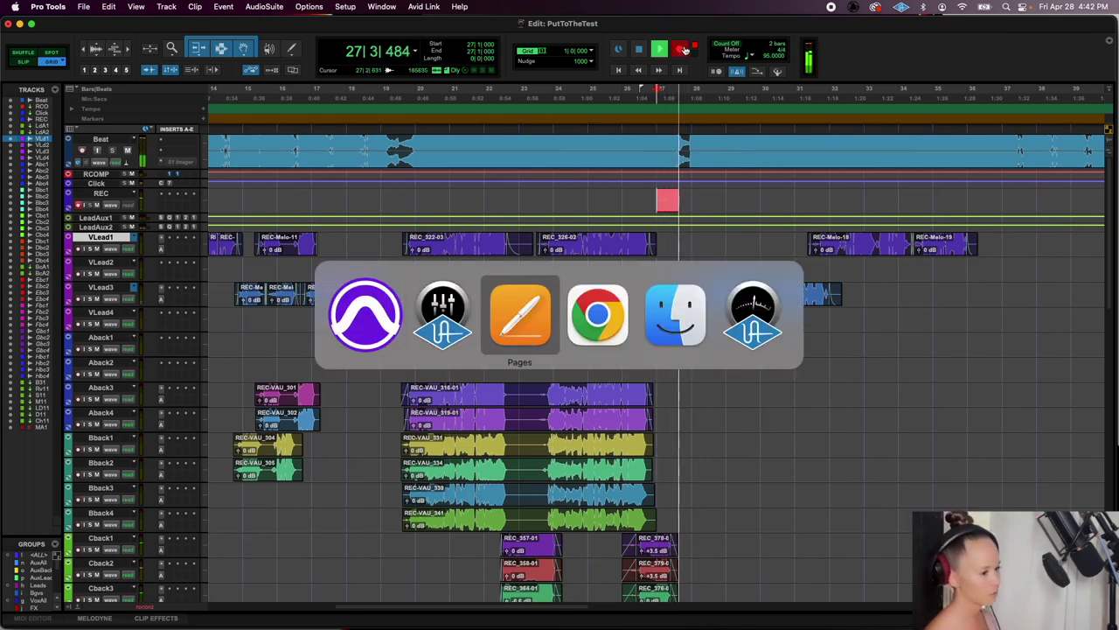
key("super+Tab")
key("super+Tab")
key("super+Tab")
key("super+Tab")
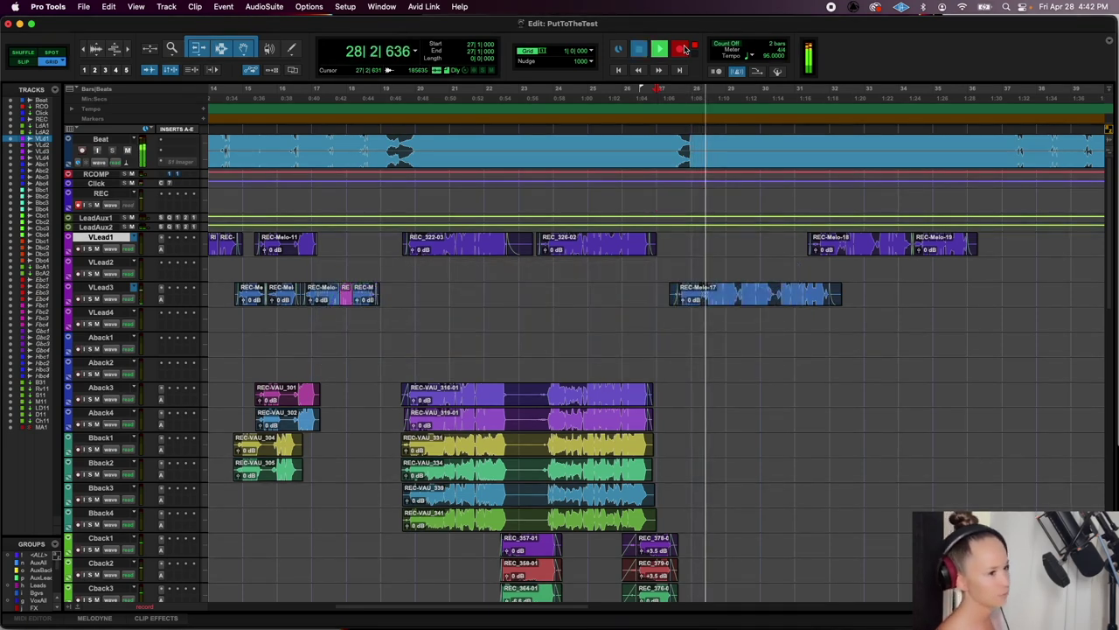
key("space")
key("super+z")
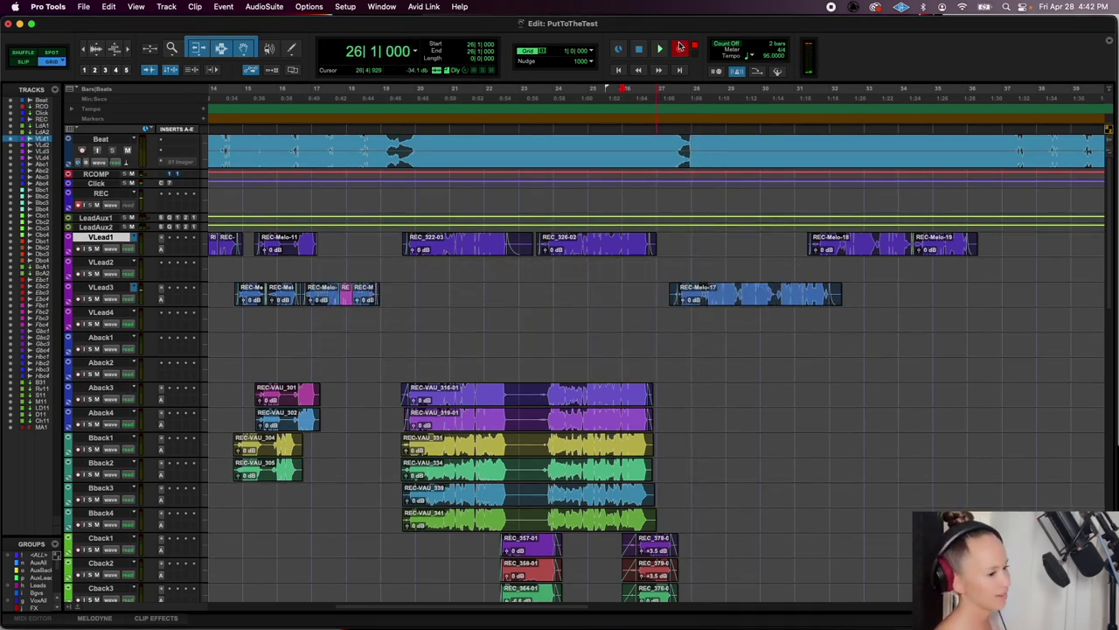
Record a vocal take on the REC track from bar 26 and move its sung part onto the Aback3 track
key("space")
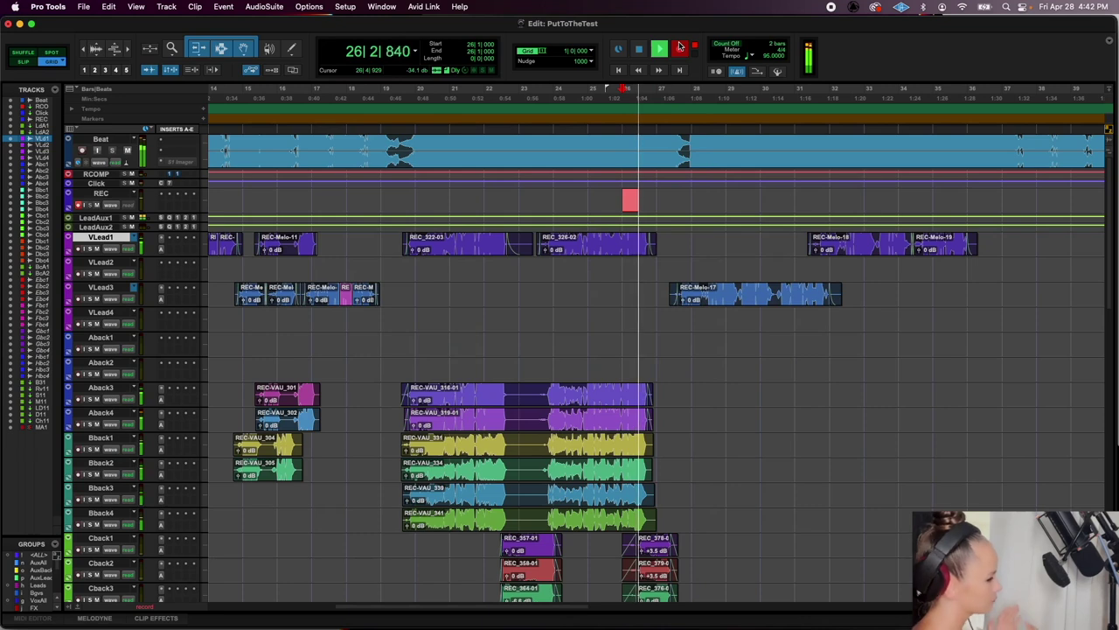
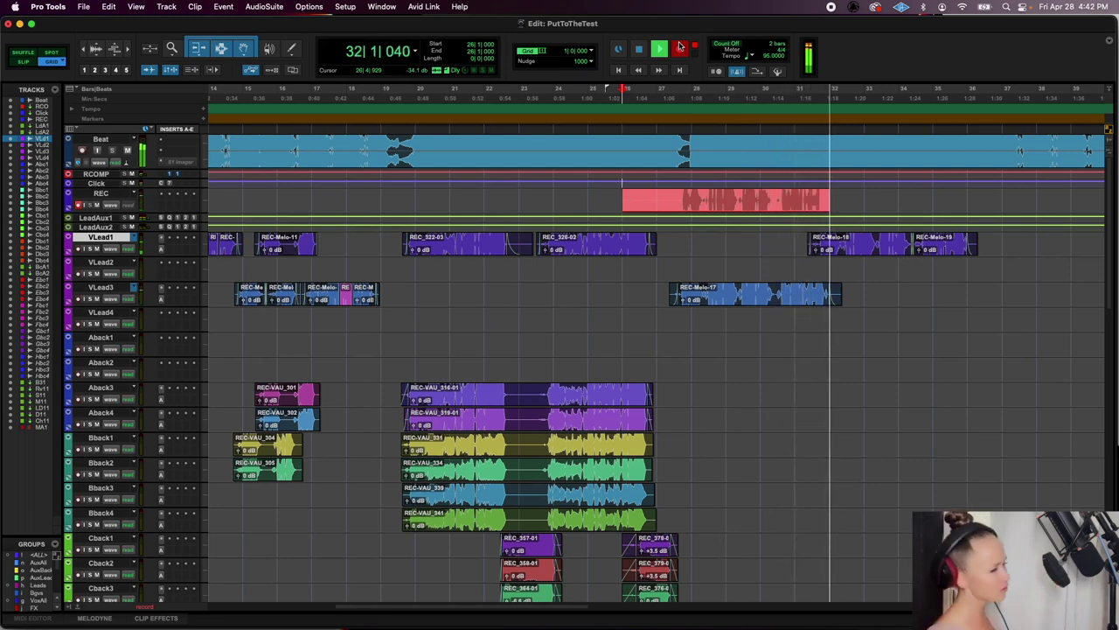
key("space")
left_click(675, 202)
left_click_drag(677, 201, 700, 400)
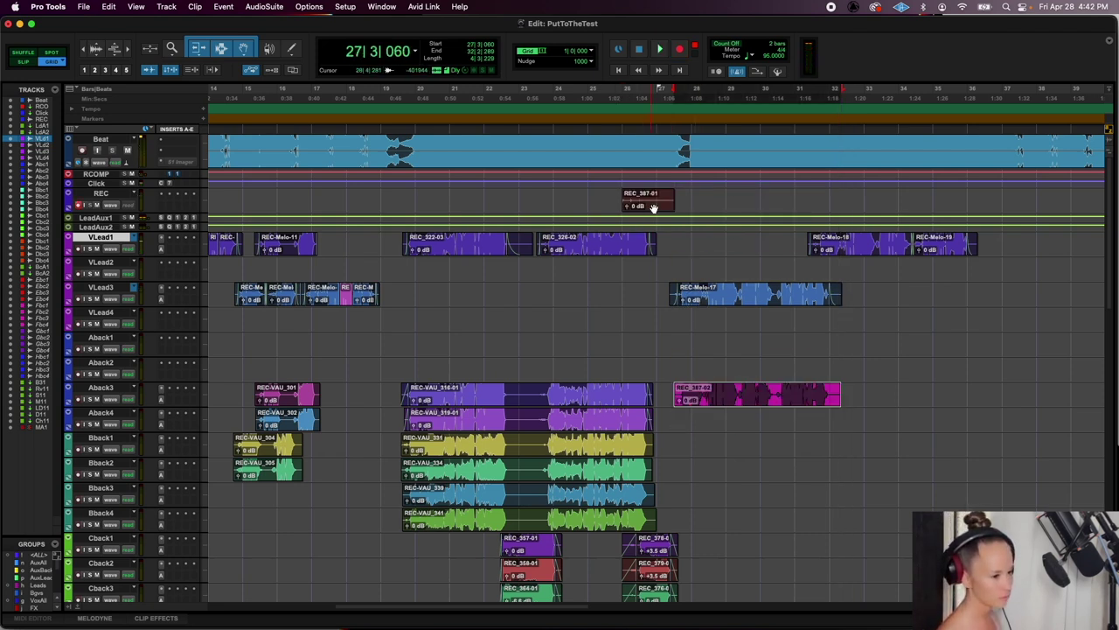
Record a double from bar 27 on the REC track and move the take onto the Aback4 track
left_click(679, 133)
left_click(677, 46)
key("space")
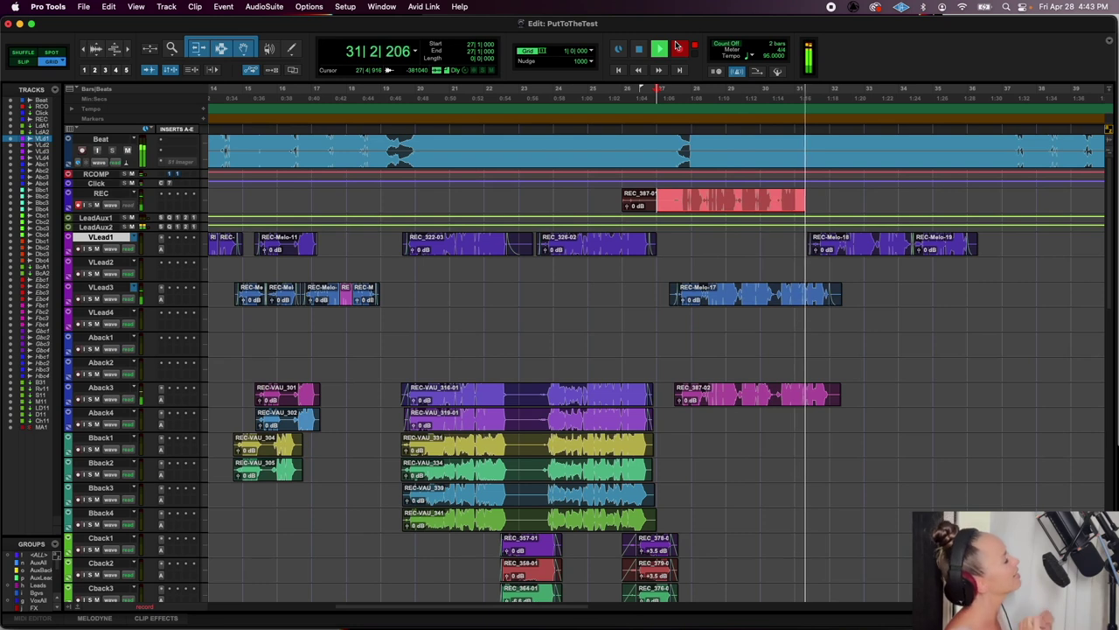
key("space")
left_click_drag(727, 201, 732, 418)
Record a background vocal take from bar 31 past bar 36 and move it onto the Bback1 track
left_click(804, 200)
left_click(680, 50)
key("space")
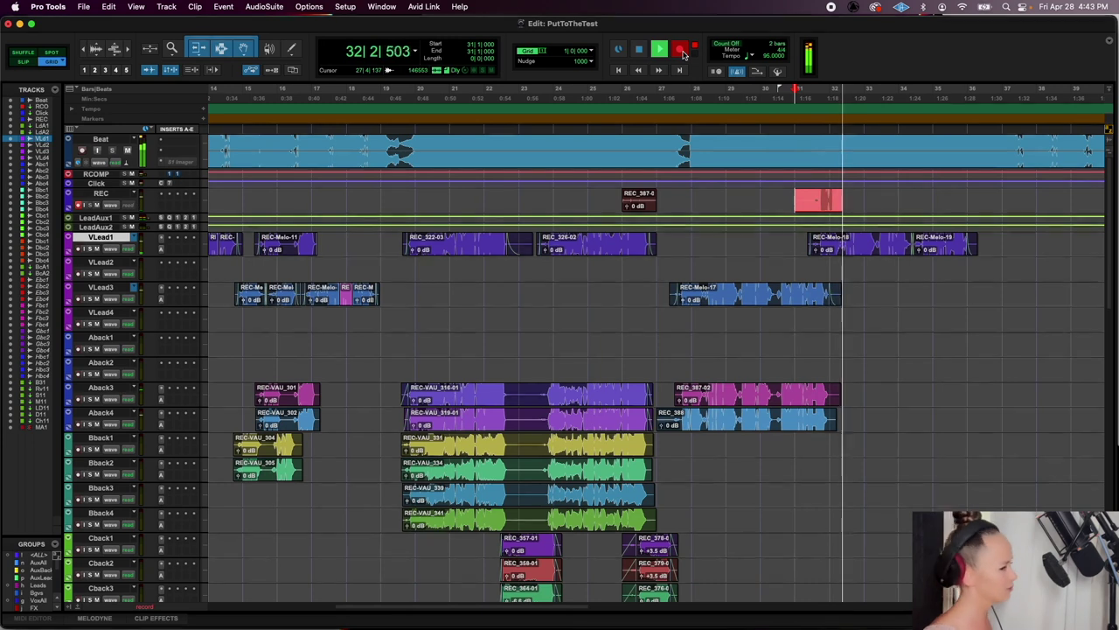
key("space")
left_click(684, 55)
key("space")
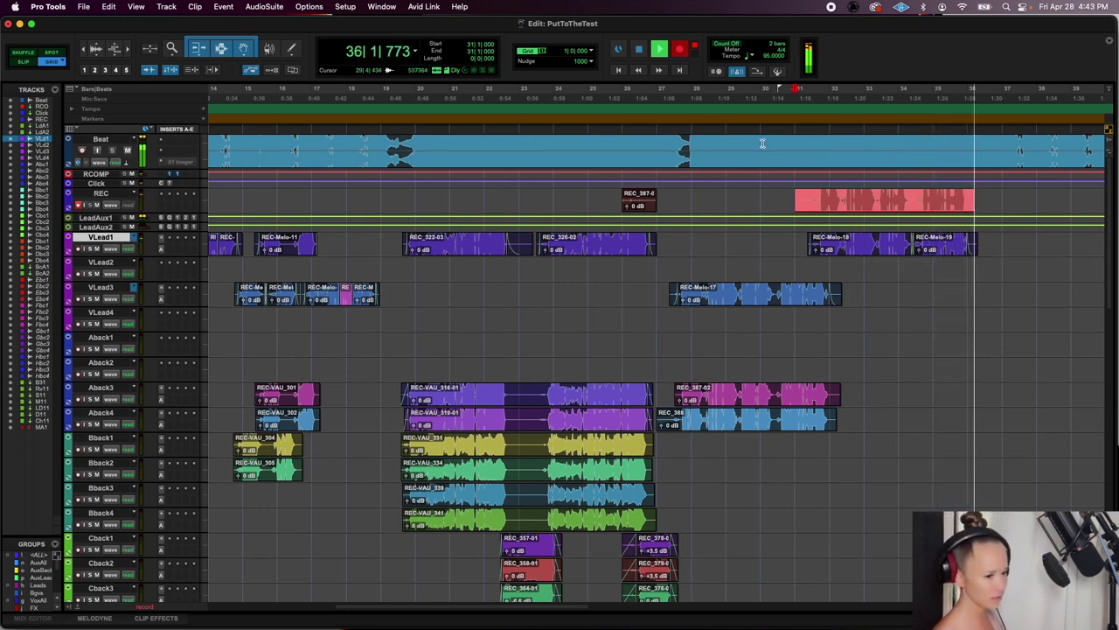
key("space")
left_click_drag(825, 211, 825, 452)
Record a second take of the bar 31 part on the REC track, punching in again from bar 33
left_click(775, 242)
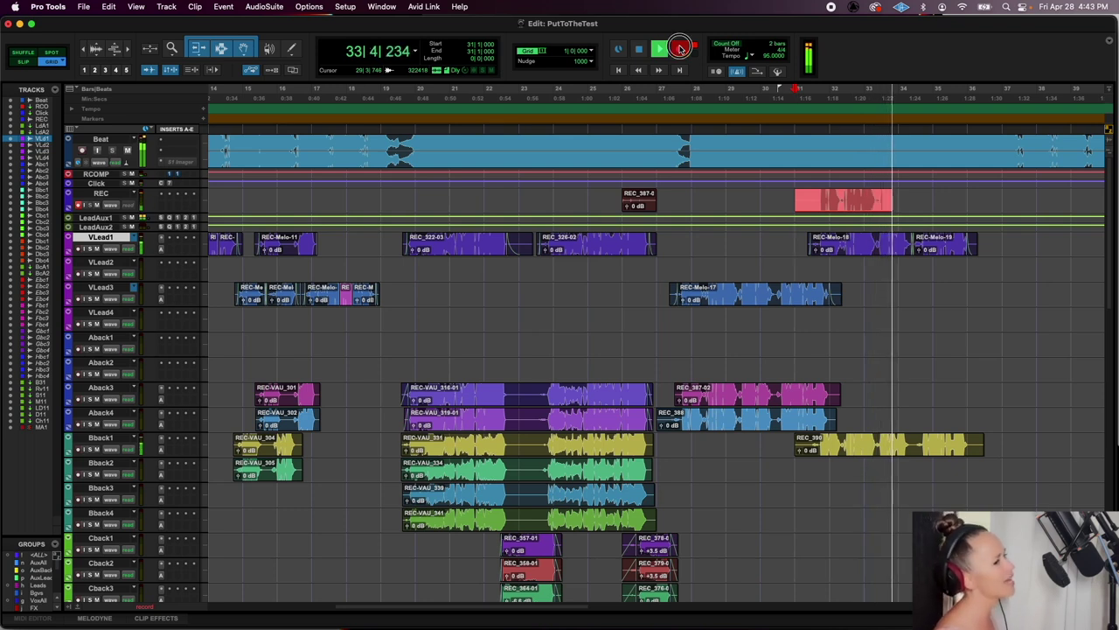
key("space")
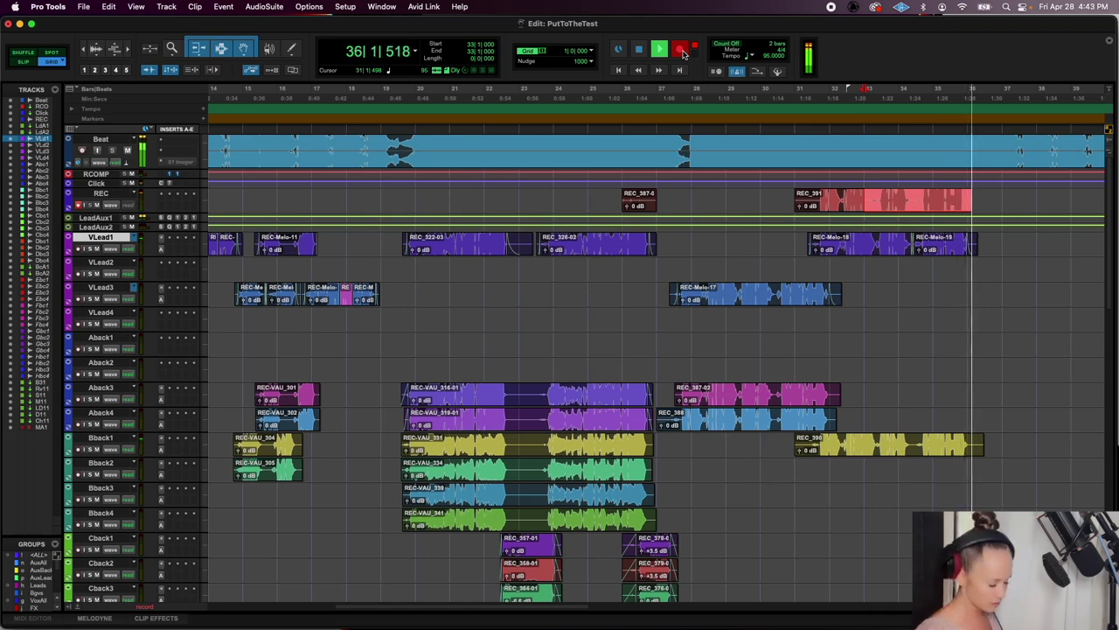
key("space")
Tidy the join between REC_391 and REC_392 in bar 33 and move both clips onto the Bback2 track
key("t")
key("t")
left_click_drag(656, 203, 774, 479)
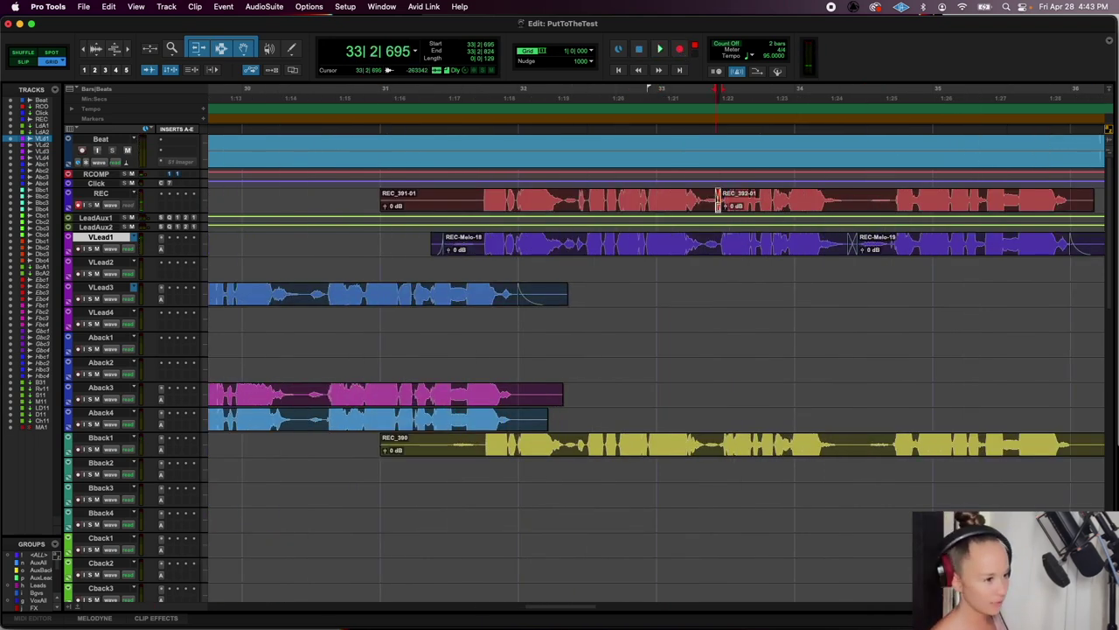
left_click(685, 206, "shift")
left_click(763, 207, "shift")
key("r")
key("r")
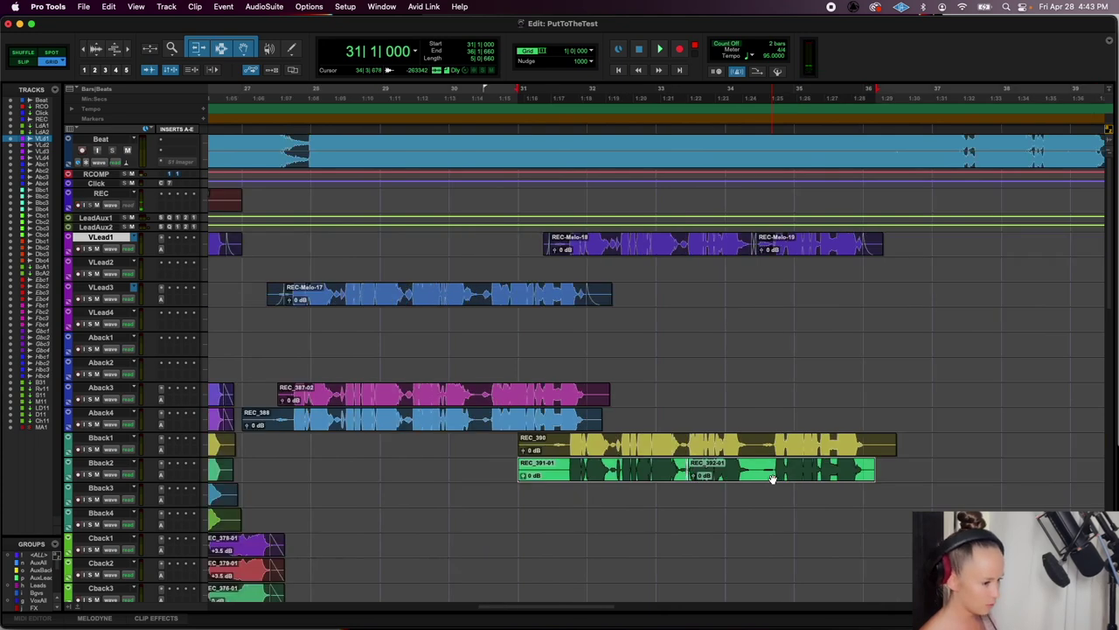
Trim the starts of the new Aback3 and Aback4 clips near bar 27 and fade both clips in and out
left_click(457, 417)
left_click_drag(462, 415, 467, 417)
left_click(478, 420)
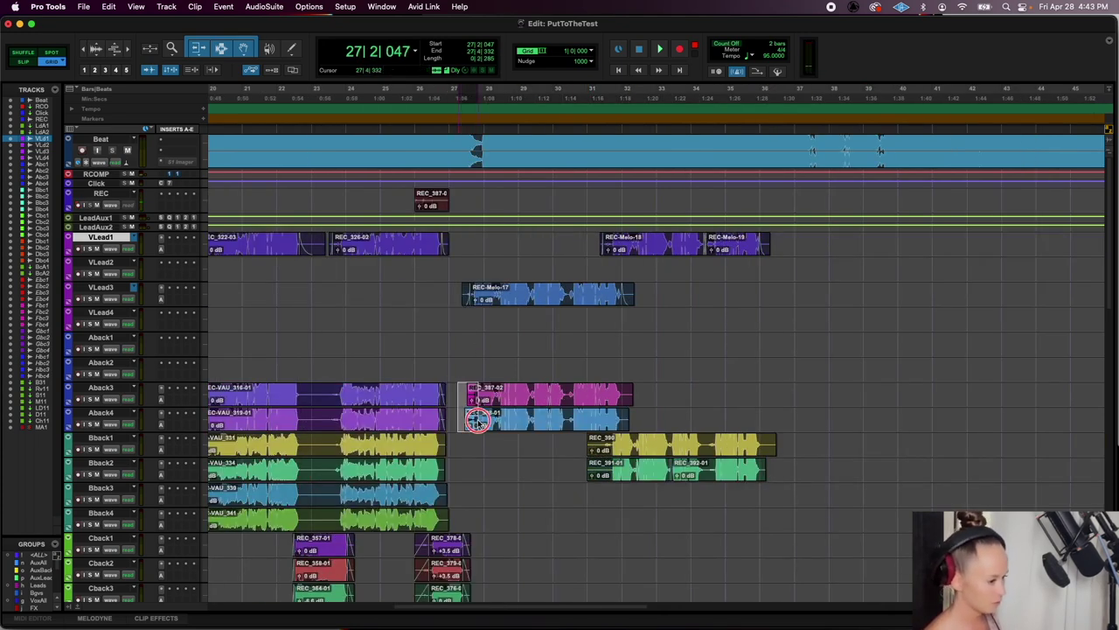
key("super+f")
key("Return")
left_click_drag(656, 410, 628, 401)
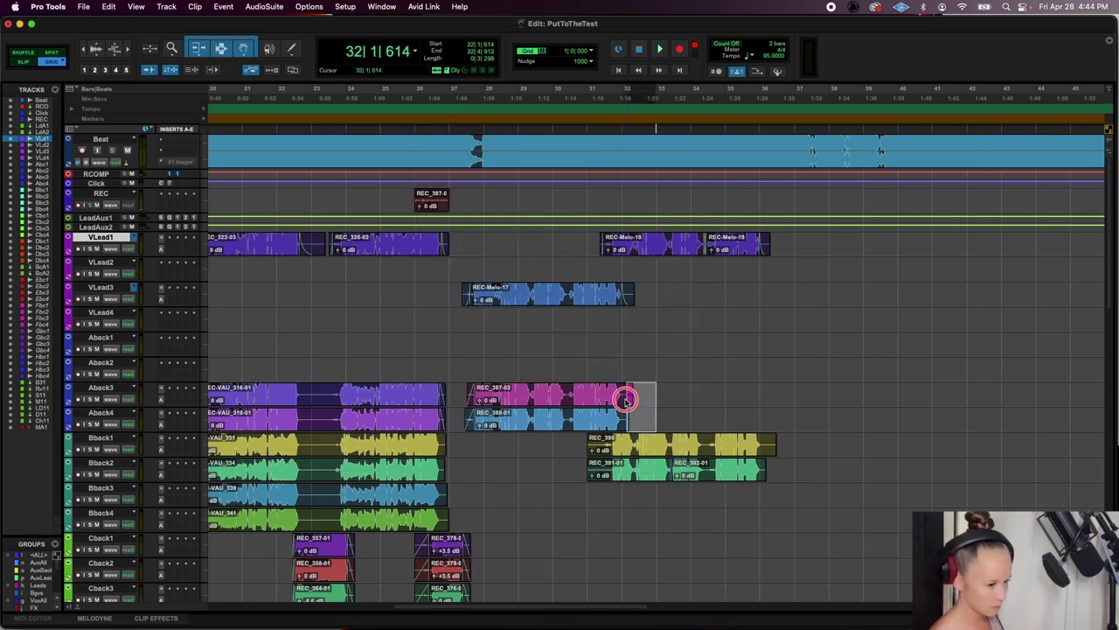
key("super+f")
key("Return")
Trim and fade the starts and ends of the new Bback1 and Bback2 clips between bars 31 and 36
left_click(573, 440)
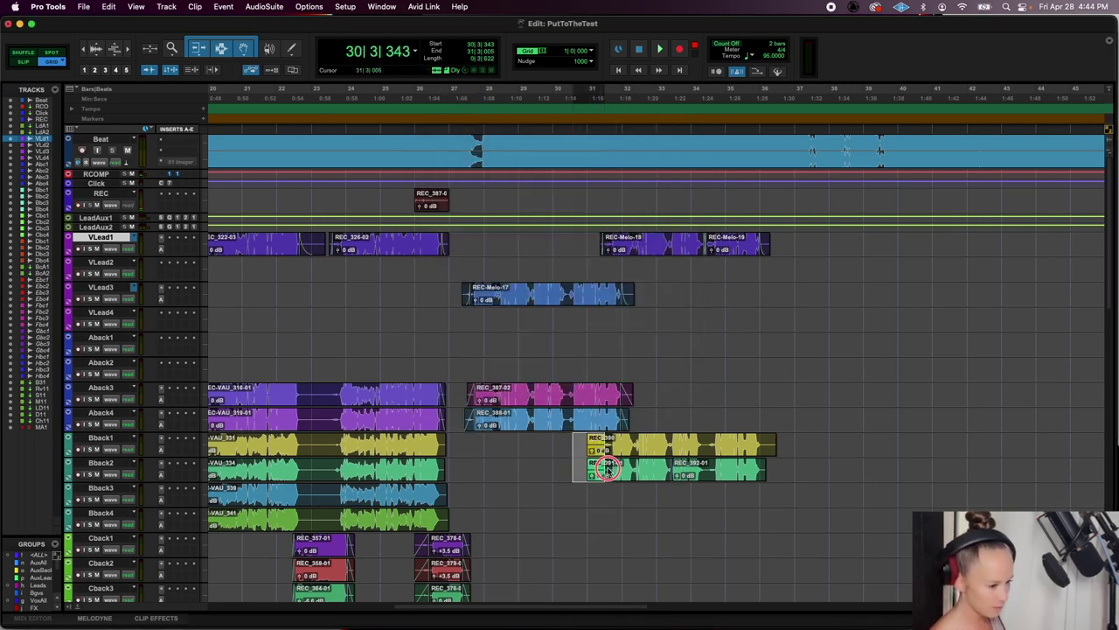
left_click_drag(602, 475, 602, 476)
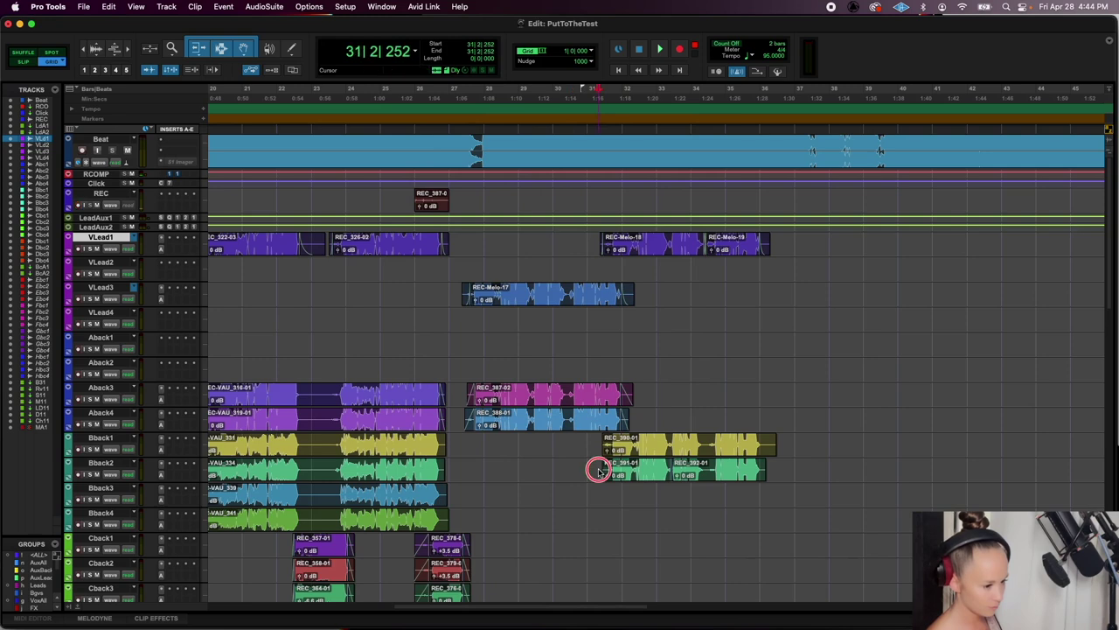
left_click(781, 442)
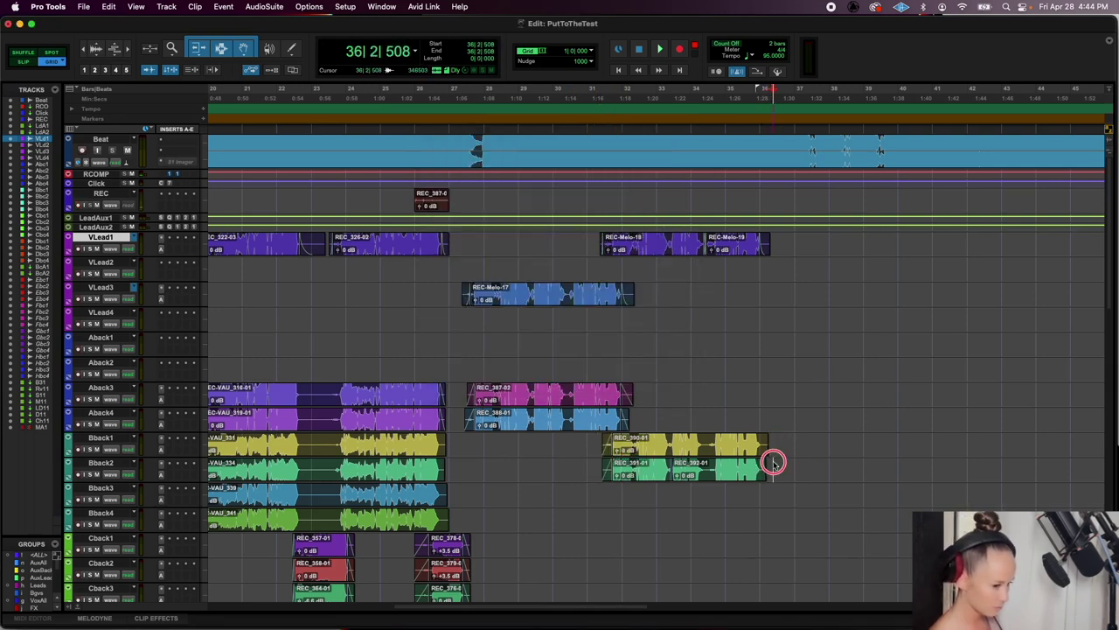
left_click(759, 447)
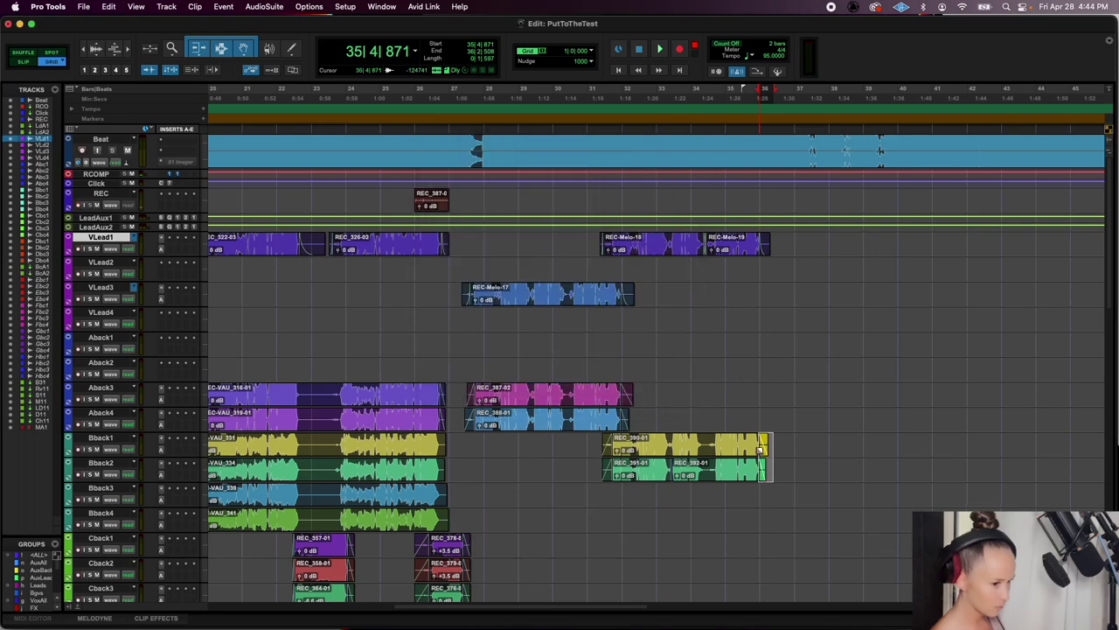
Open VocAlign Ultra and capture the REC-Melo-17 clip on VLead3 as the guide
left_click(566, 295)
left_click(264, 7)
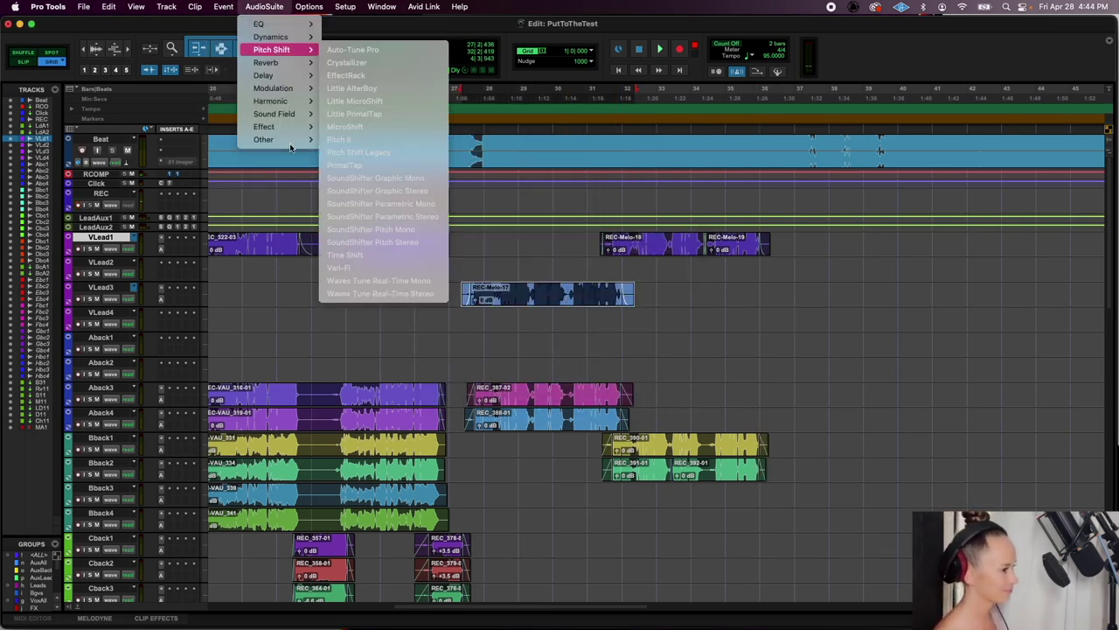
mouse_move(289, 142)
left_click(376, 245)
left_click(314, 184)
Capture the REC_387-02 clip on Aback3 and the REC_388-01 clip on Aback4 as dubs and render each aligned
left_click(525, 400)
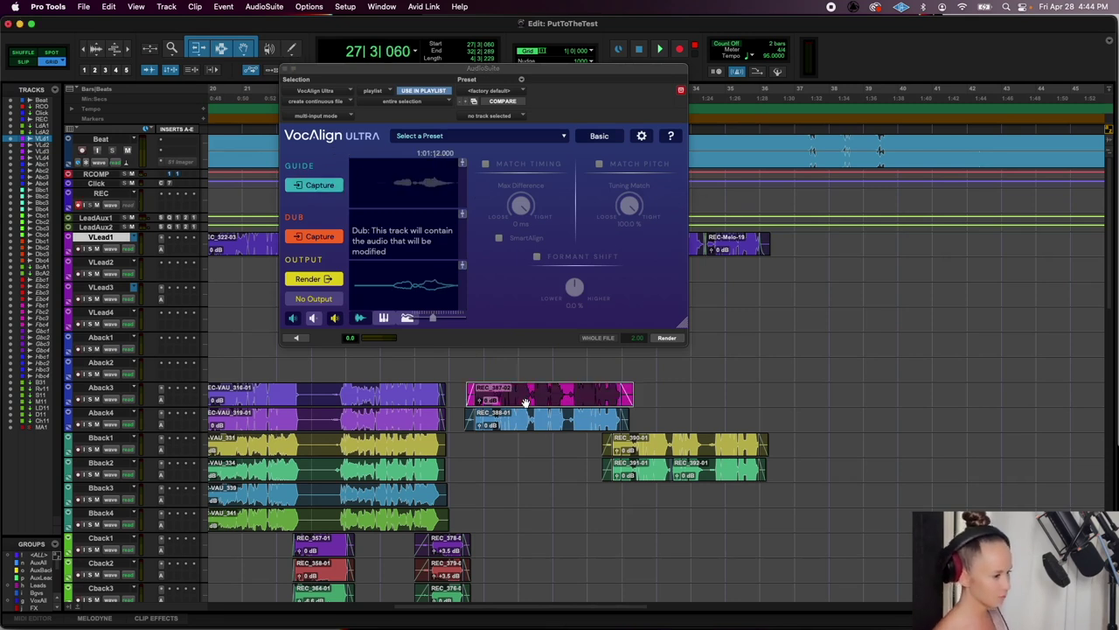
left_click(319, 235)
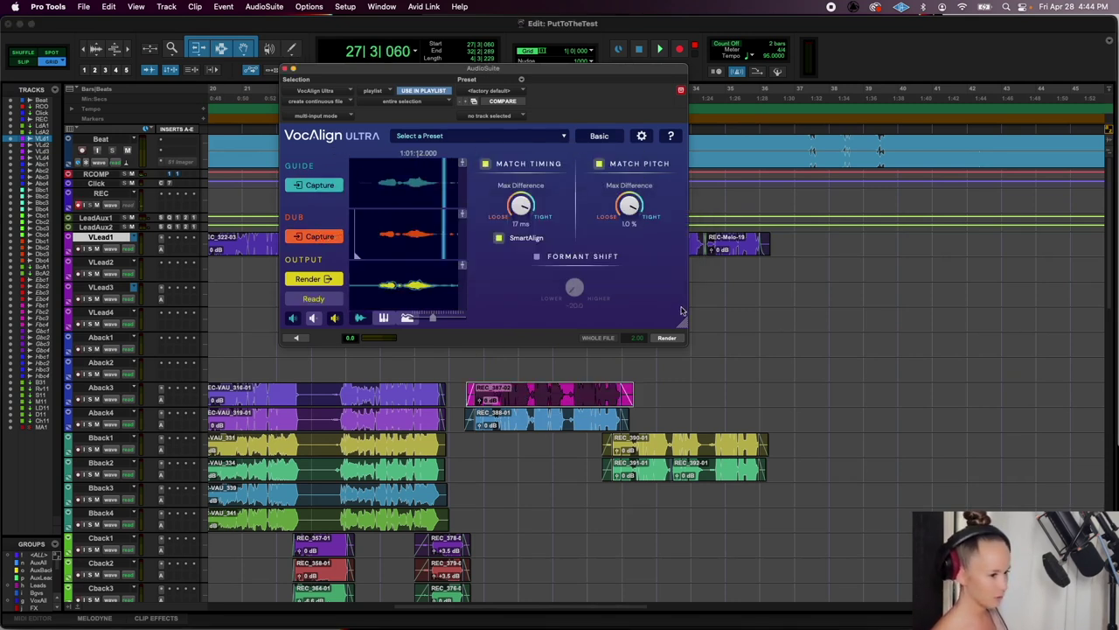
left_click(551, 424)
left_click(311, 235)
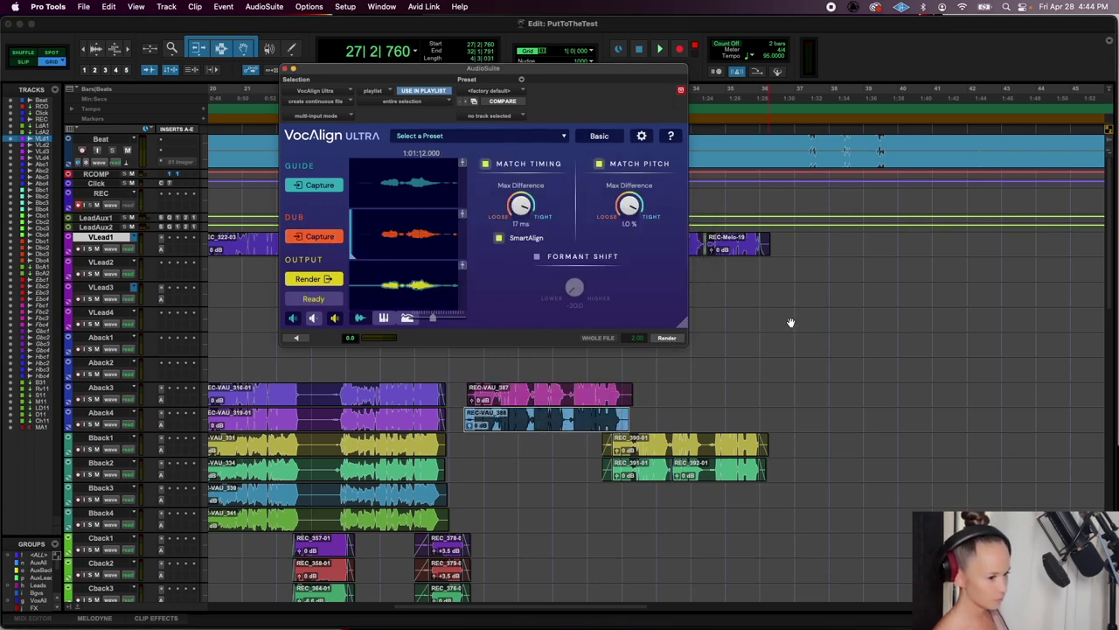
Select REC-Melo-18 and REC-Melo-19 on VLead1 together and capture them as the new VocAlign guide
scroll(790, 323, "left", 3)
left_click(754, 249)
left_click(844, 259, "shift")
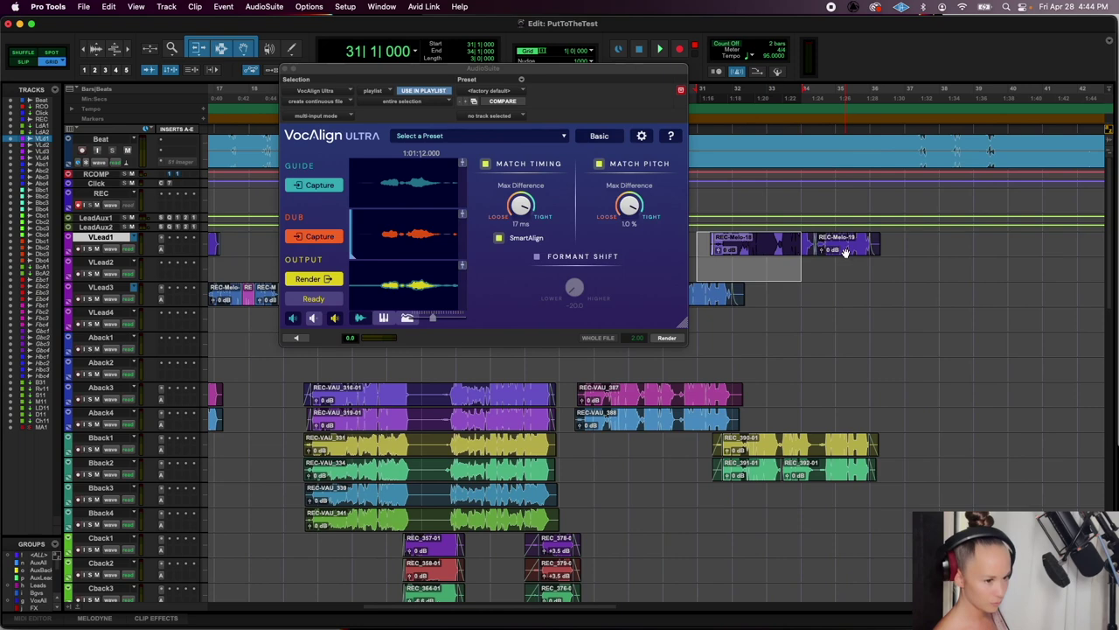
left_click(846, 252)
left_click(788, 254, "shift")
left_click(320, 184)
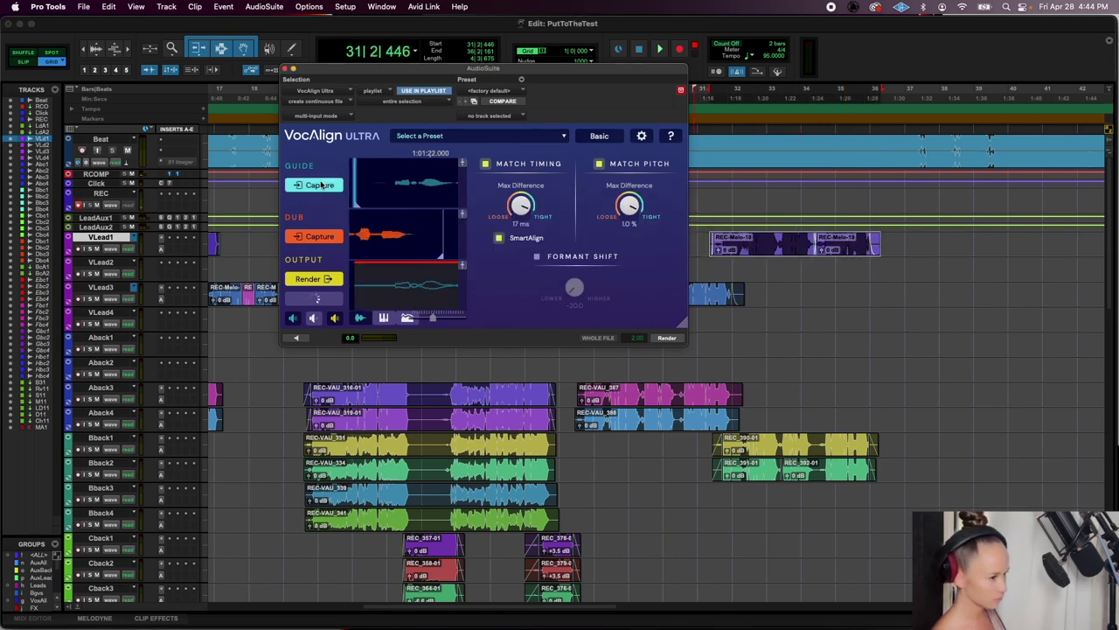
Capture the Bback1 clip and the two Bback2 clips as dubs and render each track aligned to the guide
left_click(814, 453)
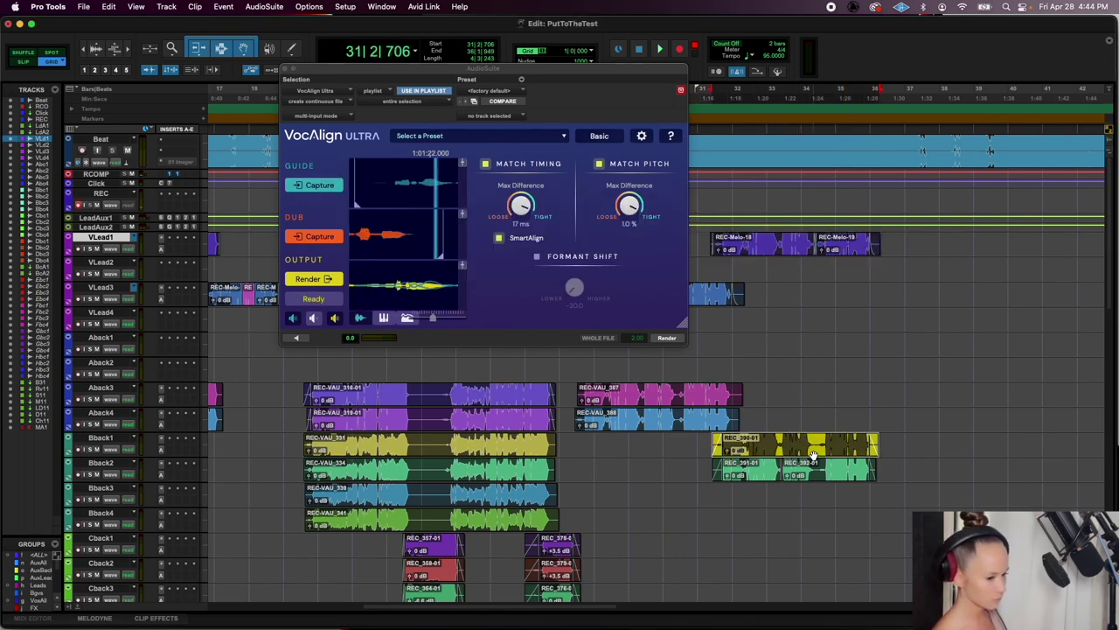
left_click(304, 230)
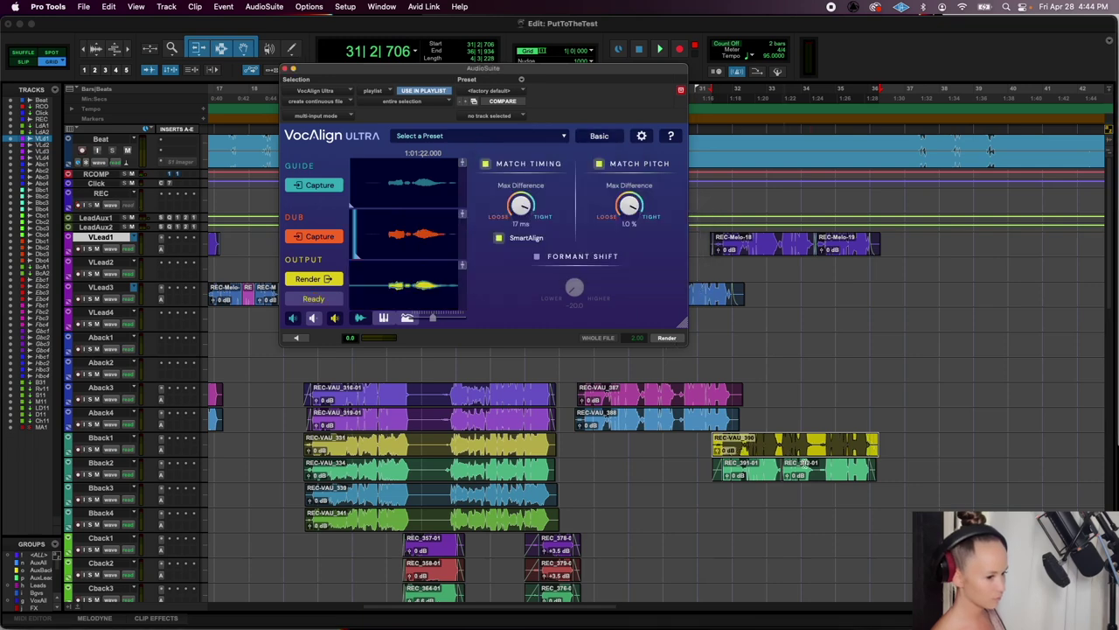
left_click(821, 479)
left_click(759, 480, "shift")
left_click(318, 238)
left_click(667, 338)
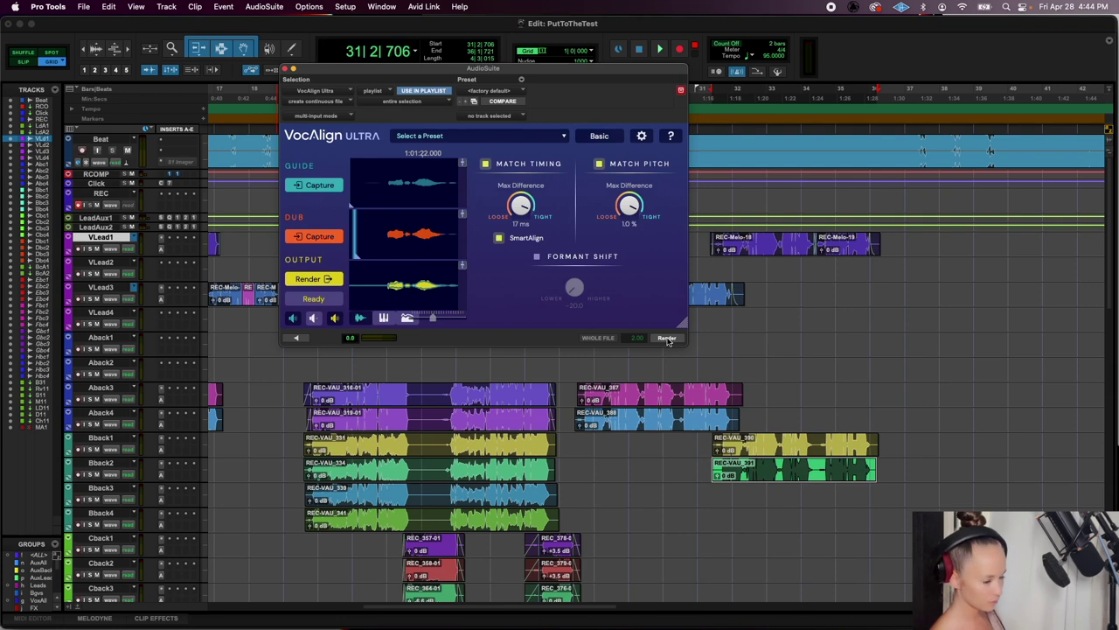
Close VocAlign Ultra while playing from bar 27 and add fade-ins to the aligned Aback3 and Aback4 clips
left_click(560, 363)
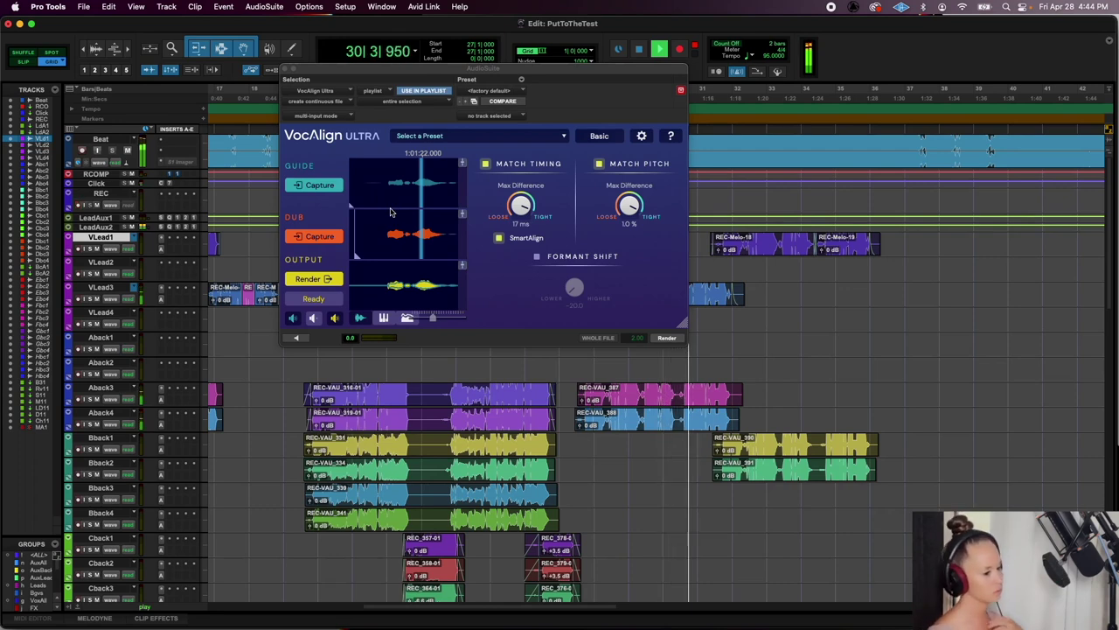
left_click(285, 69)
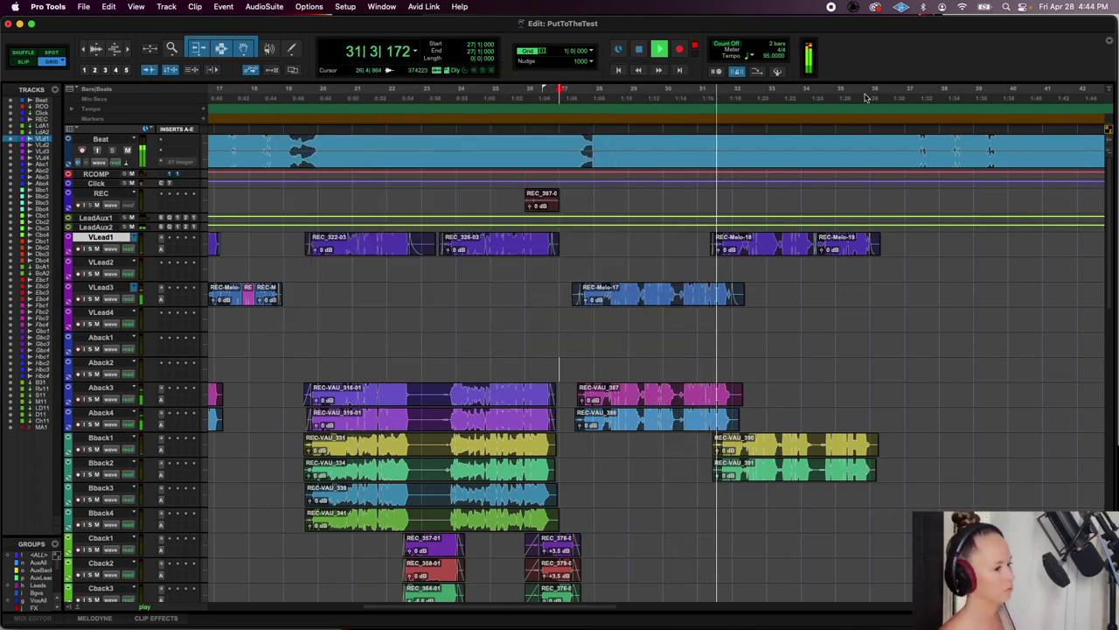
left_click_drag(566, 411, 584, 402)
key("super+f")
key("Return")
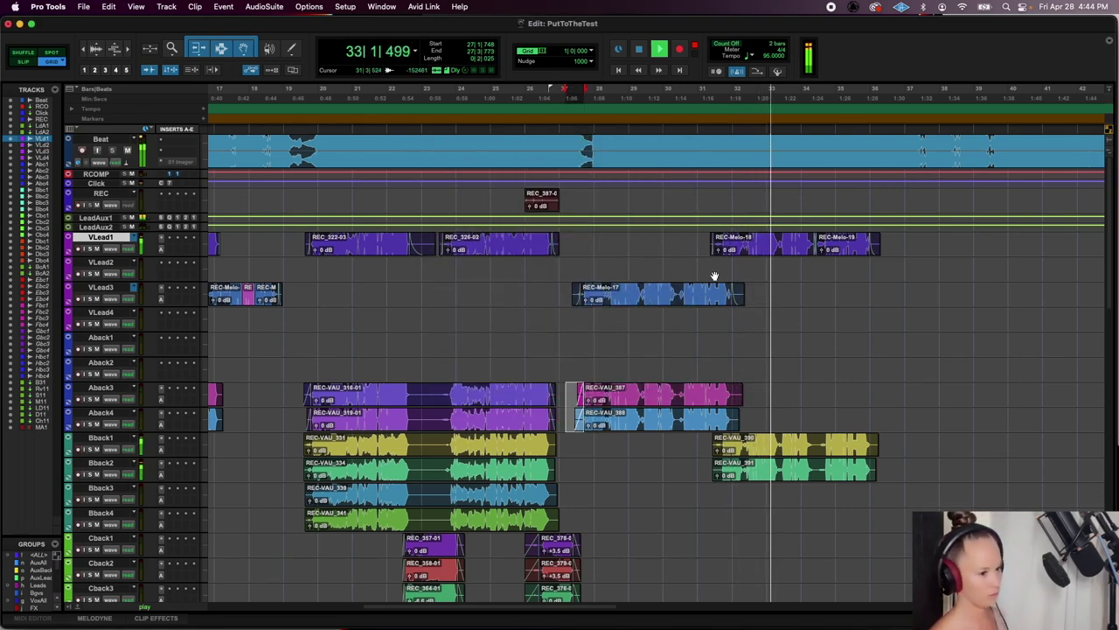
Check the track levels in the Mix window, return to the Edit window and listen to the vocals from bar 31
key("super+equal")
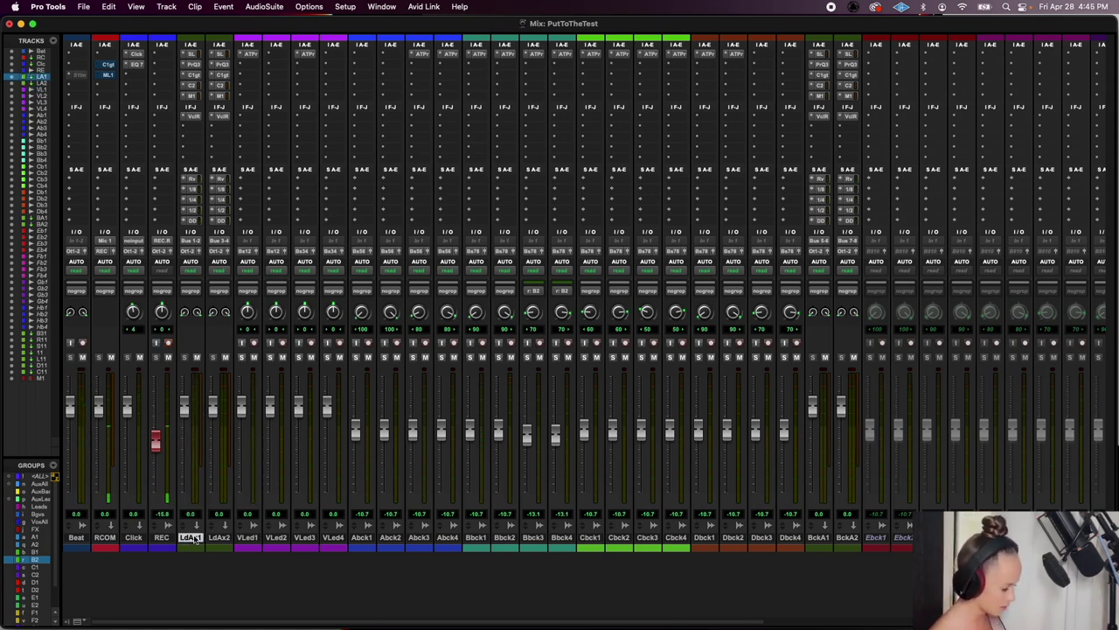
key("super+equal")
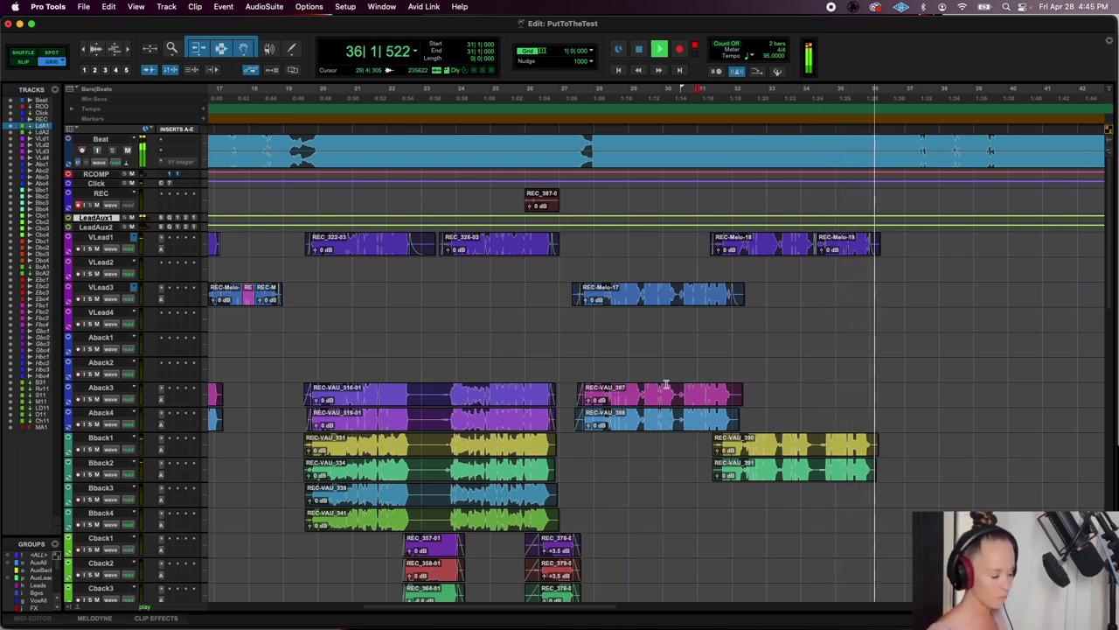
key("space")
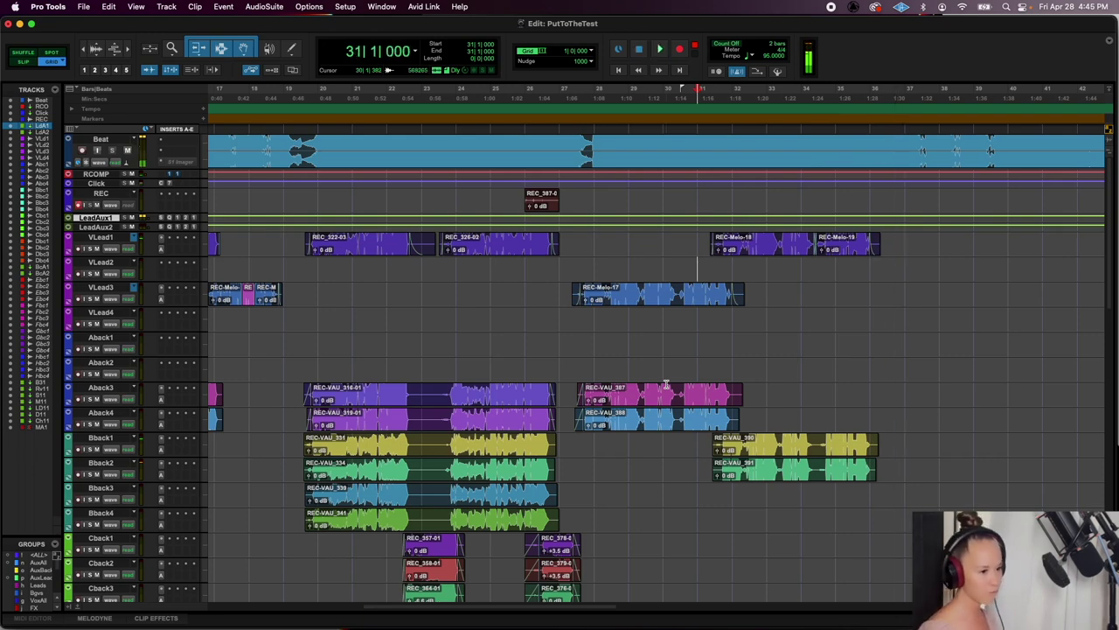
Delete the leftover clip on the REC track at bar 26
left_click_drag(521, 194, 578, 196)
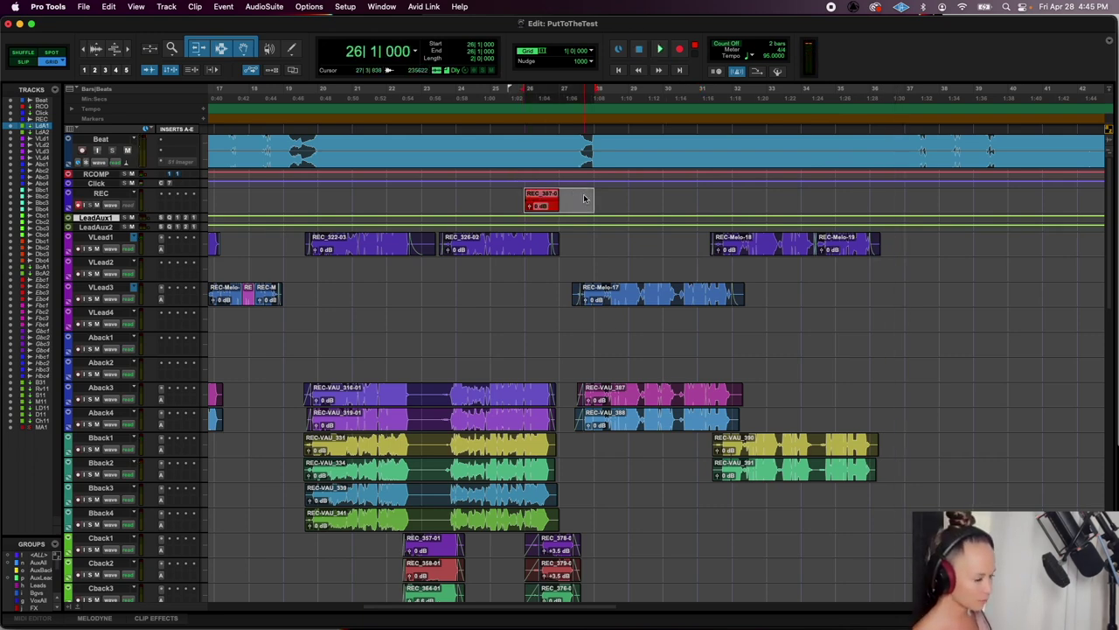
key("BackSpace")
left_click(585, 197)
Position the session at bar 35 on the REC track and record a vocal take from there
key("r")
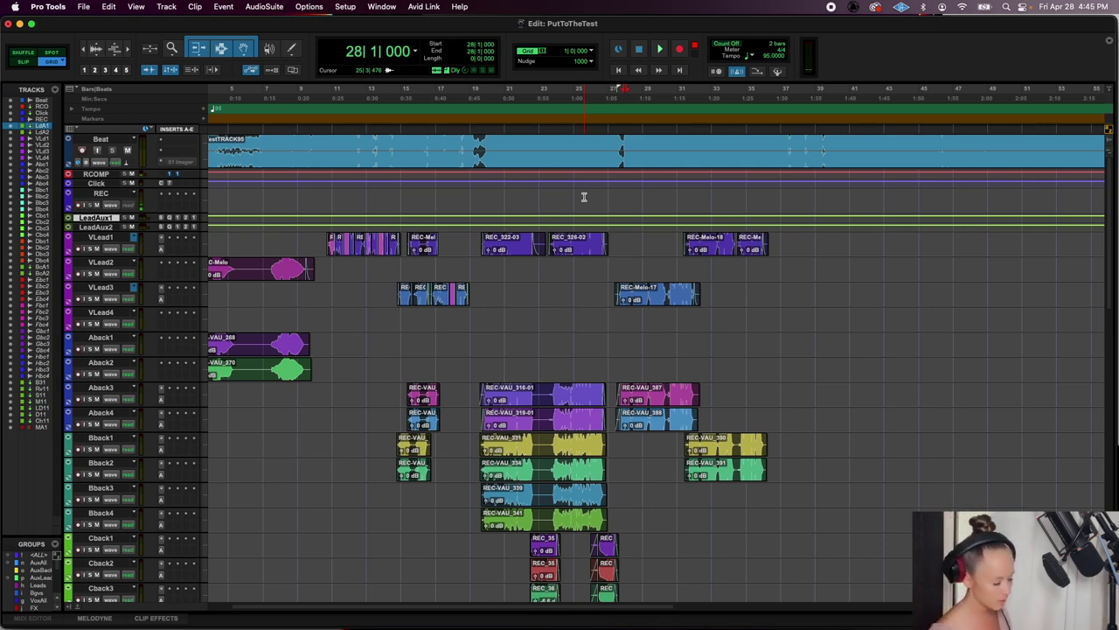
left_click(746, 199)
scroll(749, 200, "right", 4)
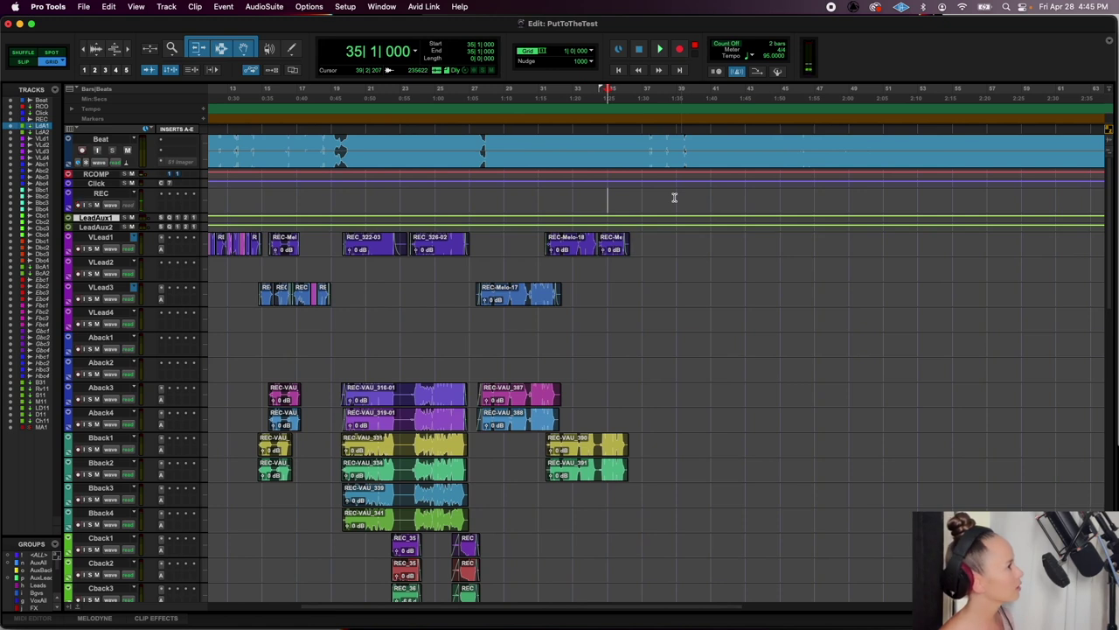
scroll(674, 198, "right", 2)
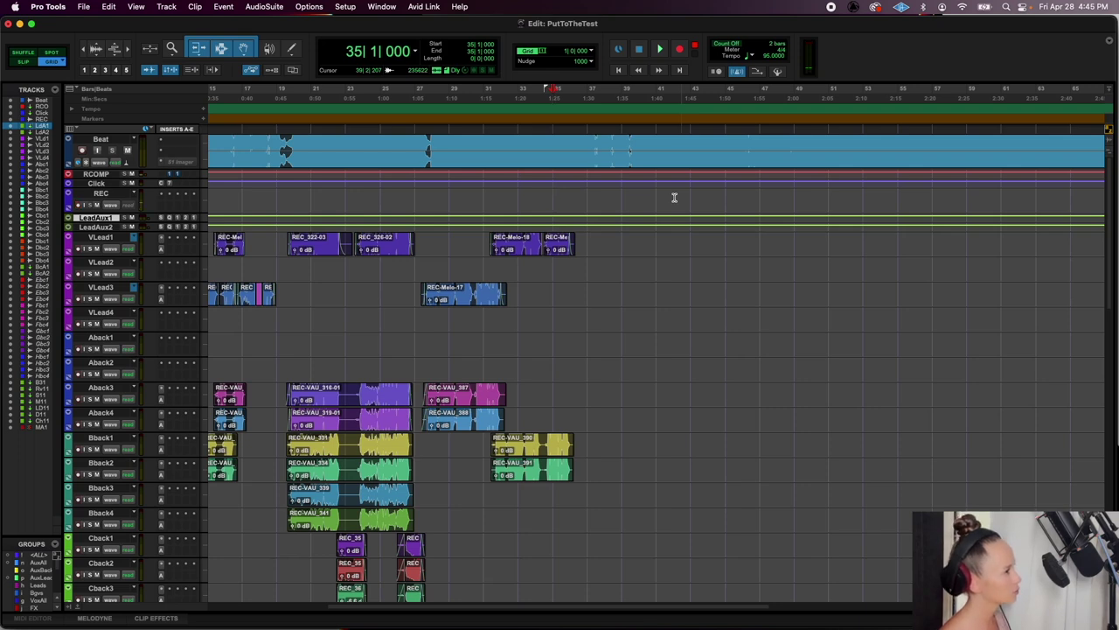
scroll(674, 198, "right", 1)
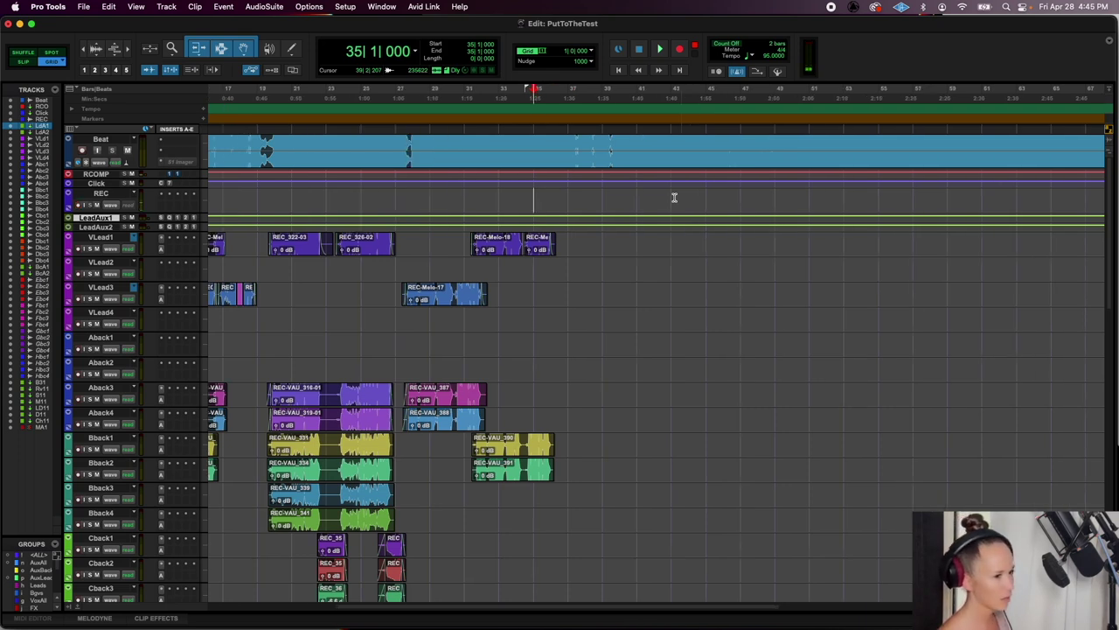
key("super+Tab")
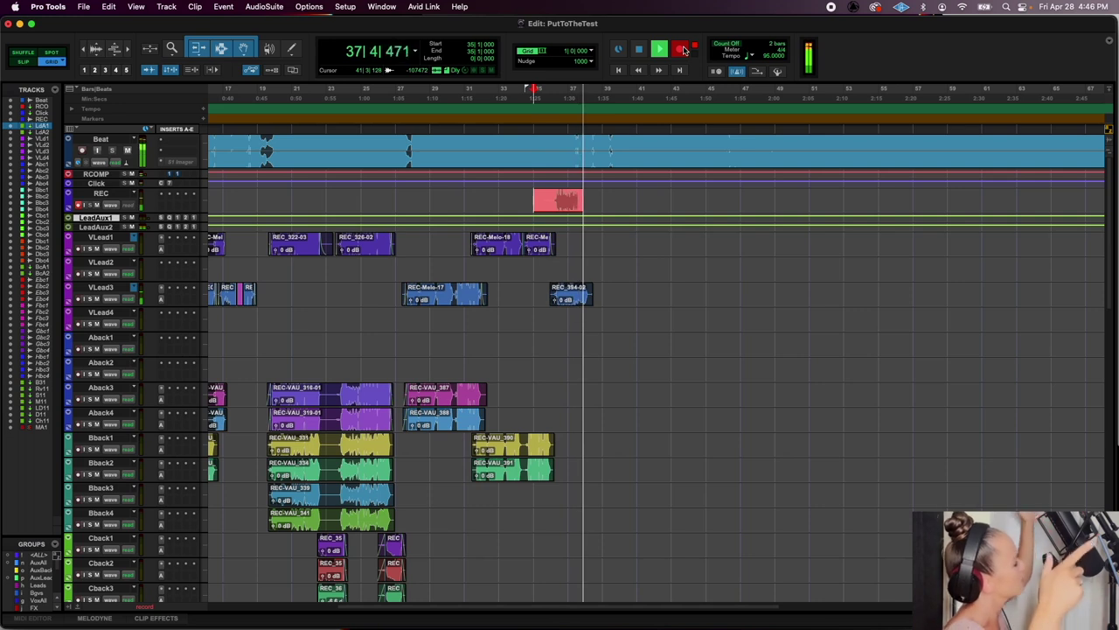
key("space")
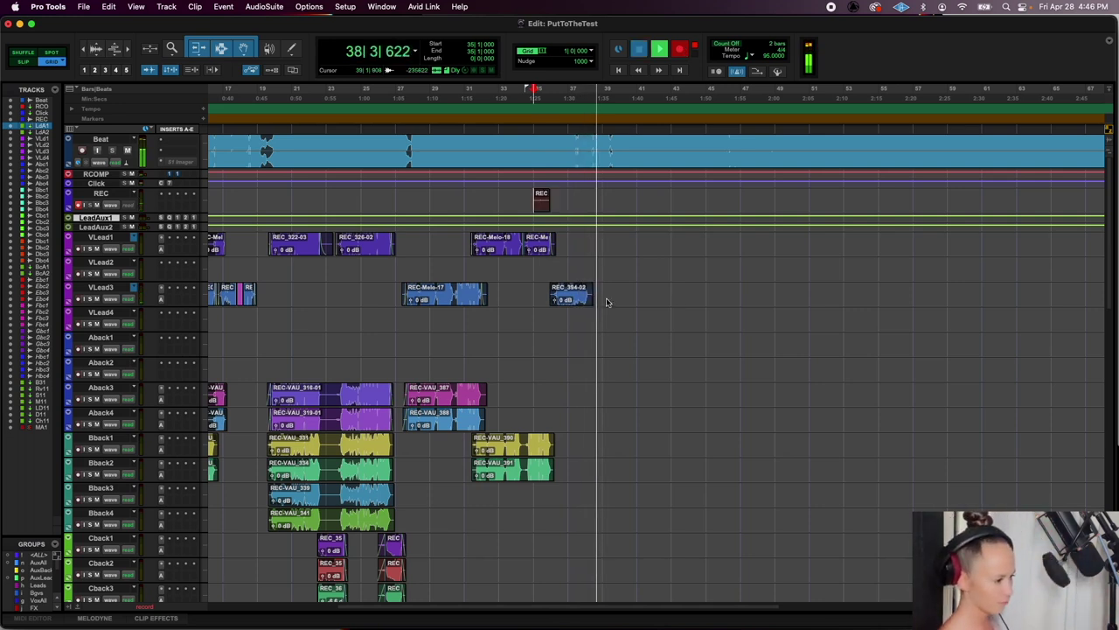
Move the VLead3 take at bar 36 to Aback3 and put the new REC take in its place, trimming its silent start
left_click_drag(577, 297, 571, 393)
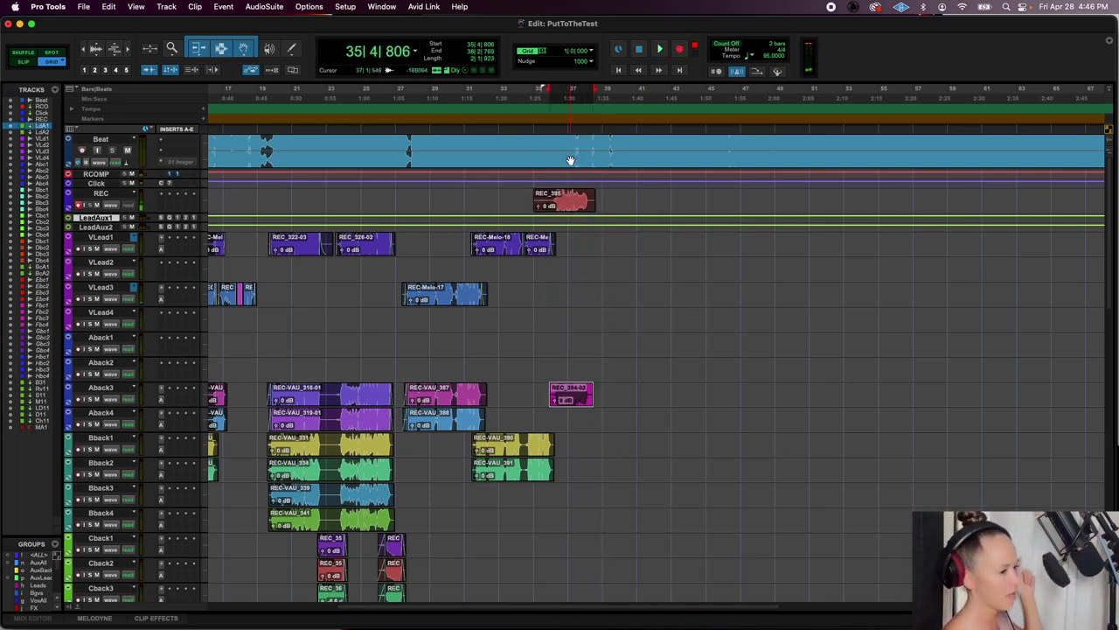
left_click_drag(558, 208, 549, 294)
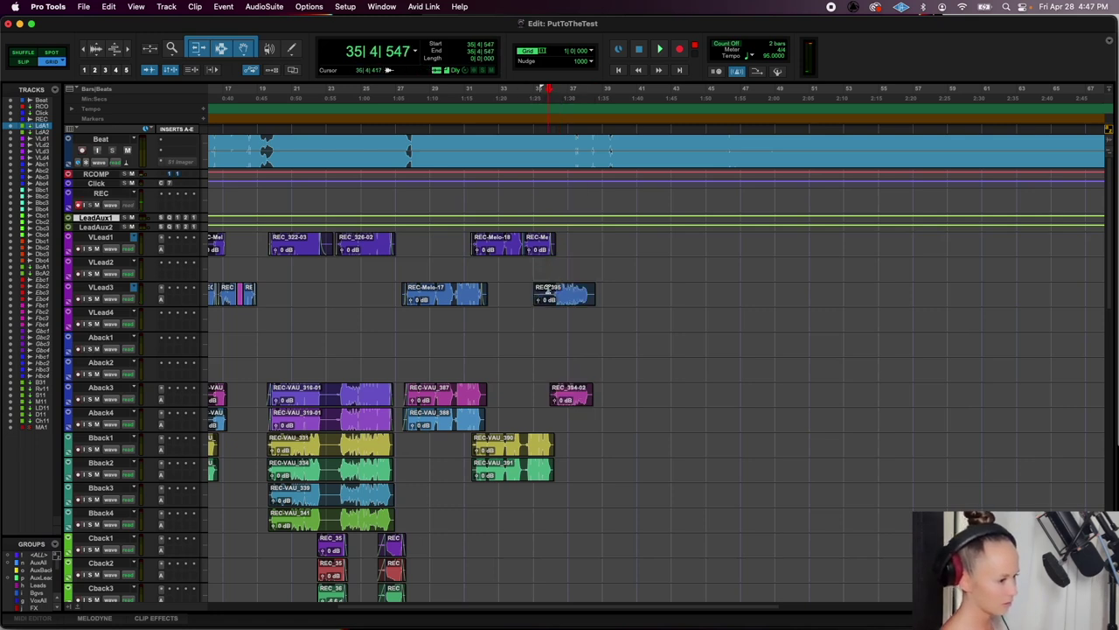
key("space")
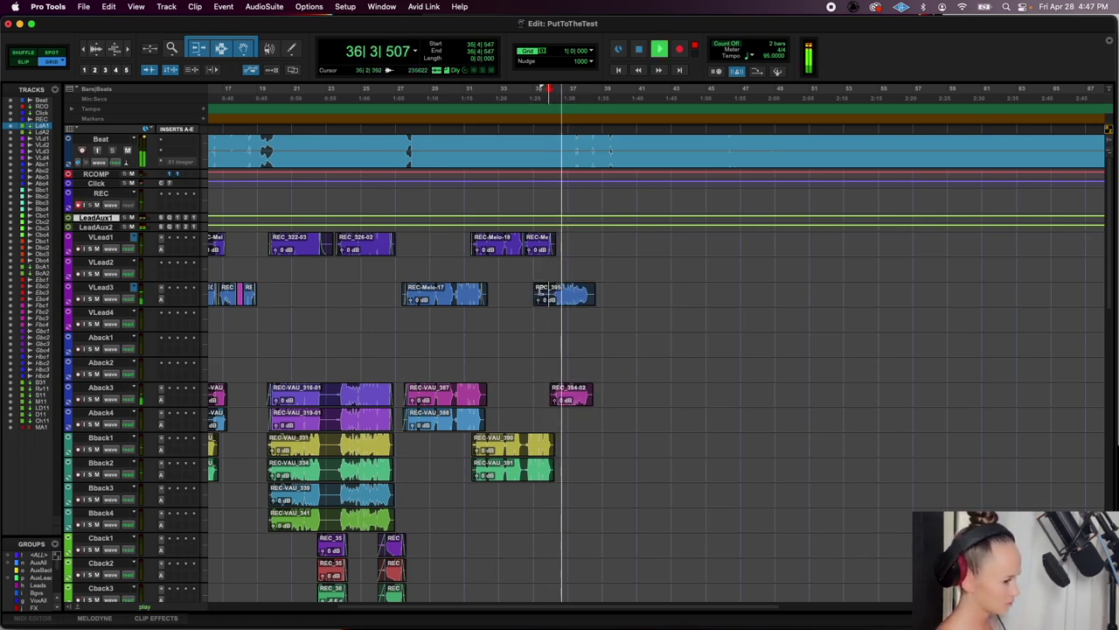
left_click(539, 289)
left_click_drag(539, 290, 550, 299)
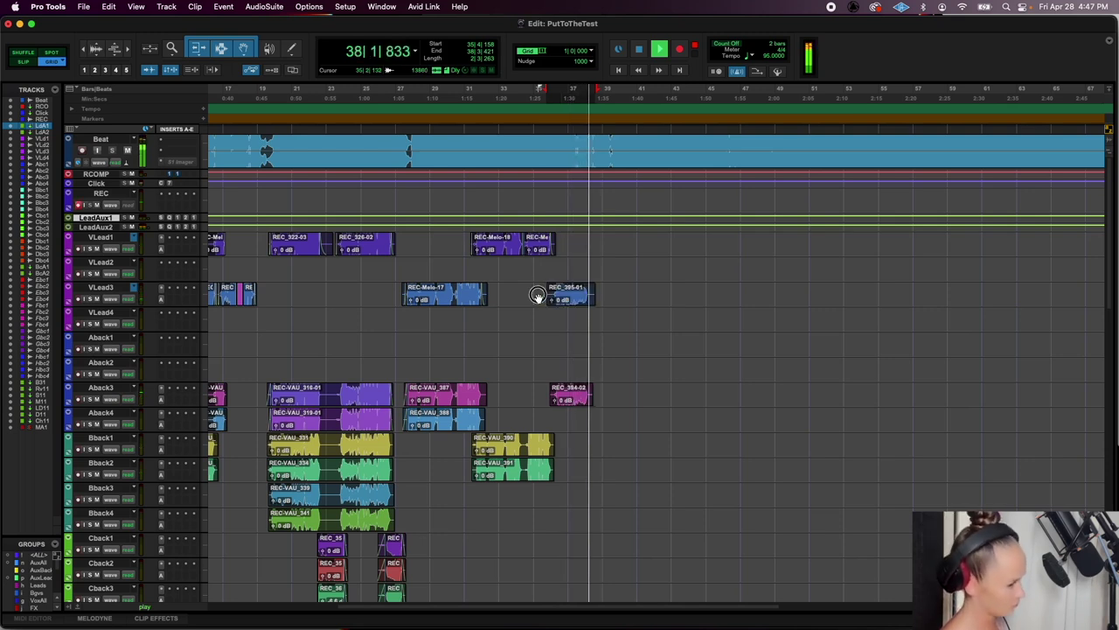
Stop playback and record another vocal take on the REC track from bar 35
key("space")
left_click(677, 49)
key("space")
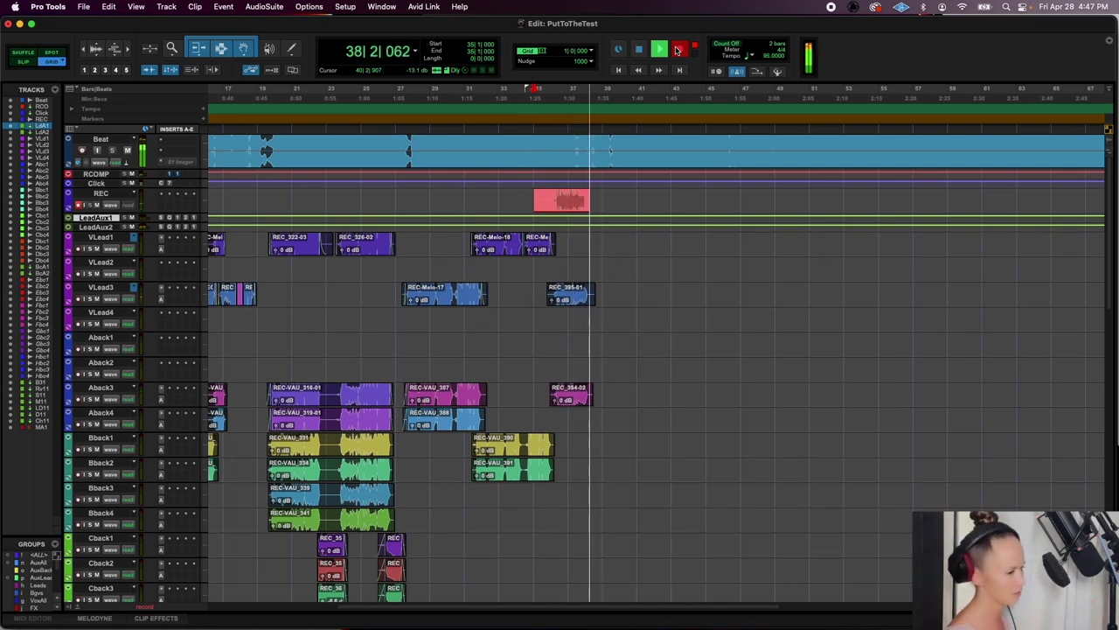
key("space")
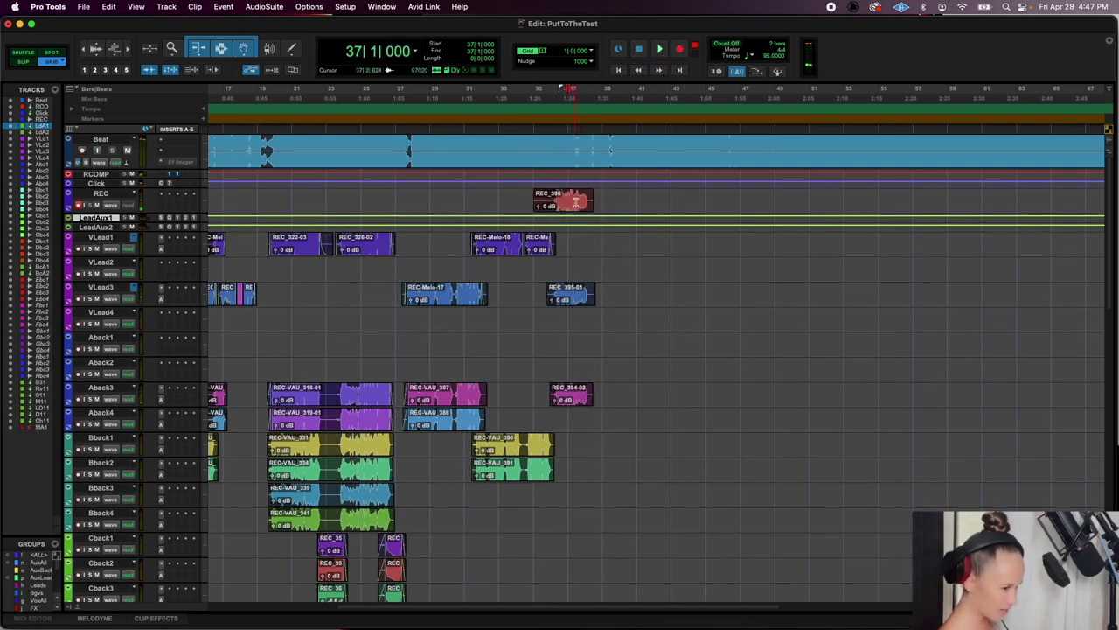
Move the new take from REC to Aback4 and trim the excess ends of the VLead3, Aback3 and Aback4 clips
left_click(578, 209)
left_click_drag(578, 210, 589, 434)
key("Delete")
Add fade-outs and fade-ins to the VLead3, Aback3 and Aback4 clips around bars 35 to 38
key("super+f")
key("Return")
left_click_drag(540, 288, 559, 407)
key("super+f")
key("Return")
Load the VLead3 take at bar 36 into the Melodyne editor and play it briefly
left_click(570, 296)
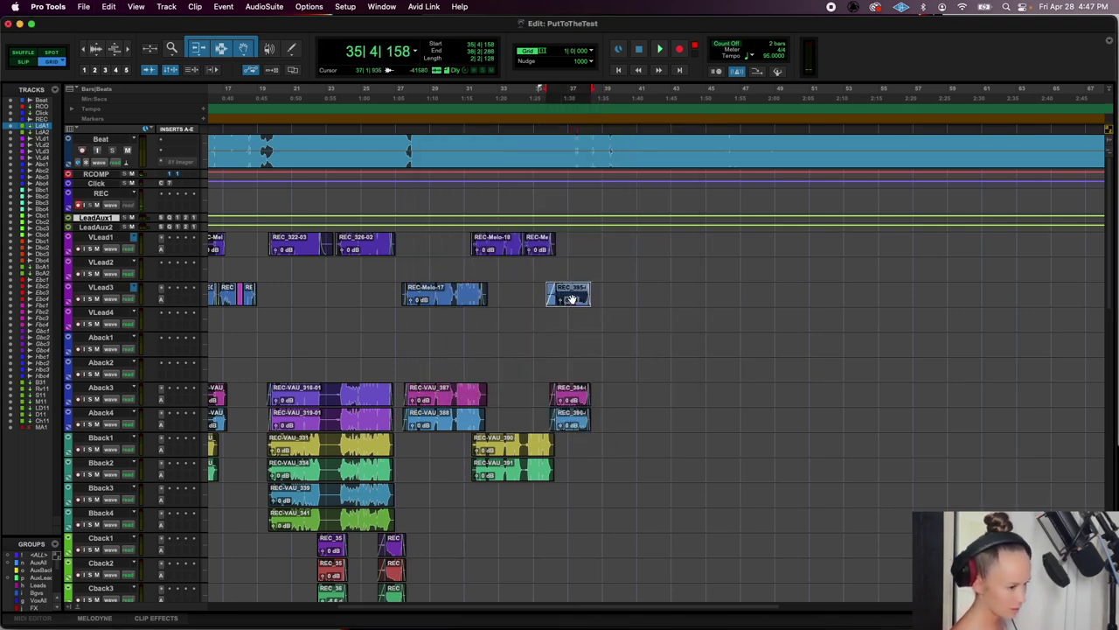
left_click(113, 288)
right_click(121, 288)
mouse_move(175, 390)
left_click(237, 395)
key("space")
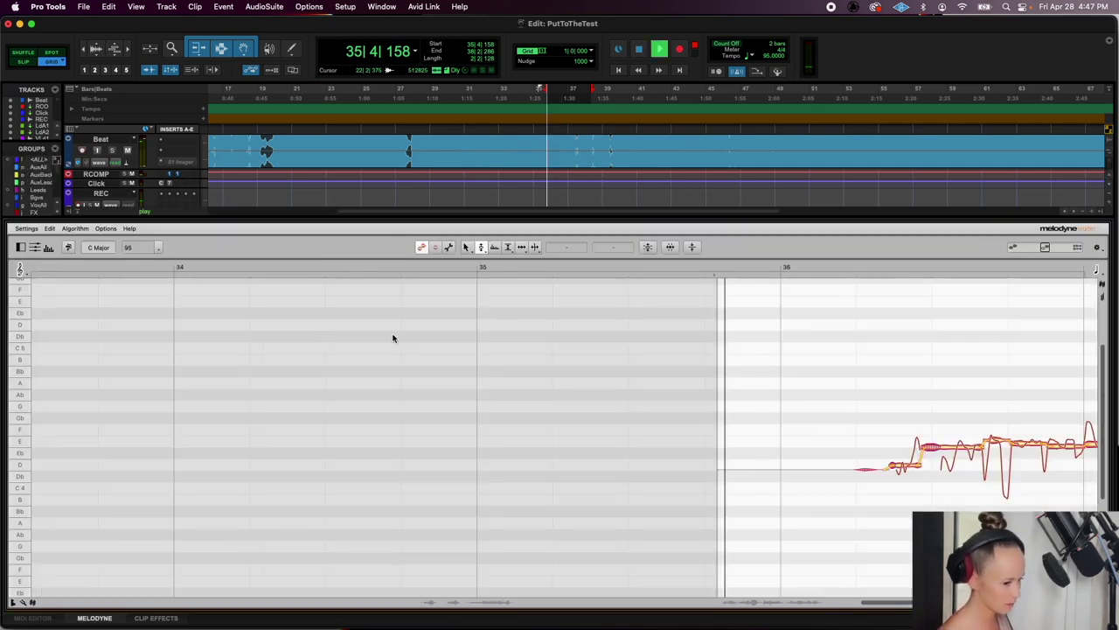
key("space")
Split the vocal phrase in bars 36 to 38 into separate notes wherever the pitch changes, using the Note Separation tool
left_click(529, 247)
left_click(457, 313)
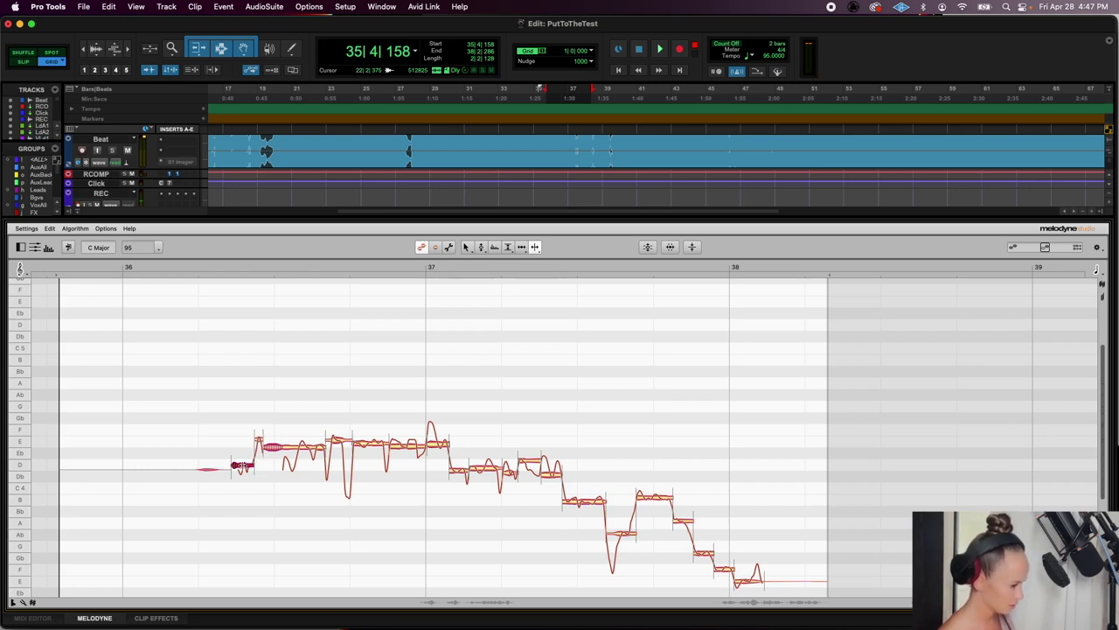
double_click(296, 448)
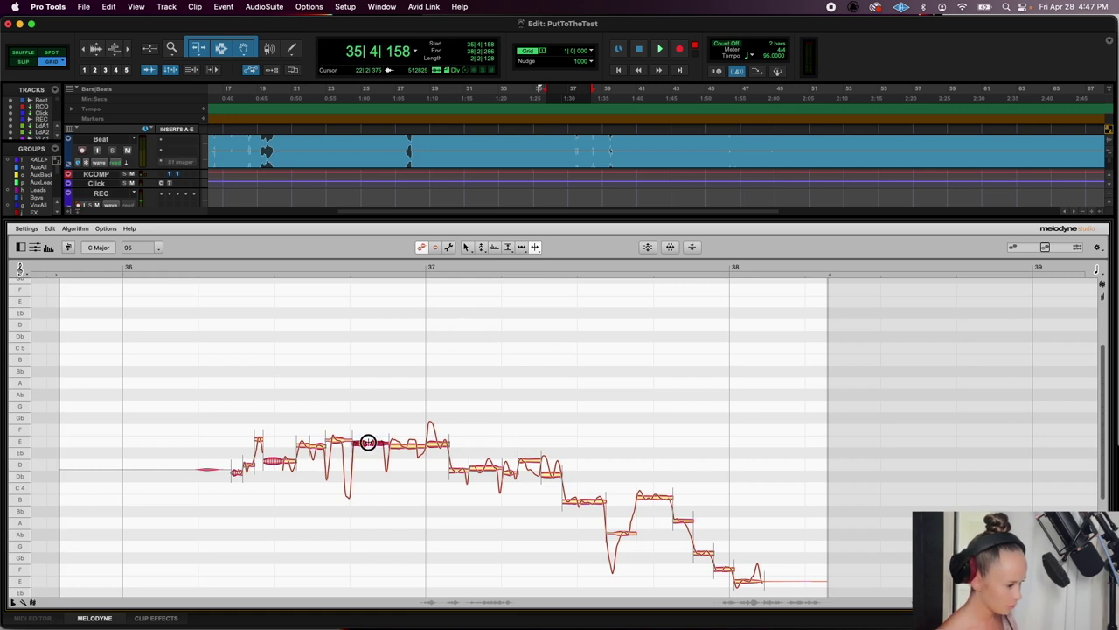
double_click(341, 438)
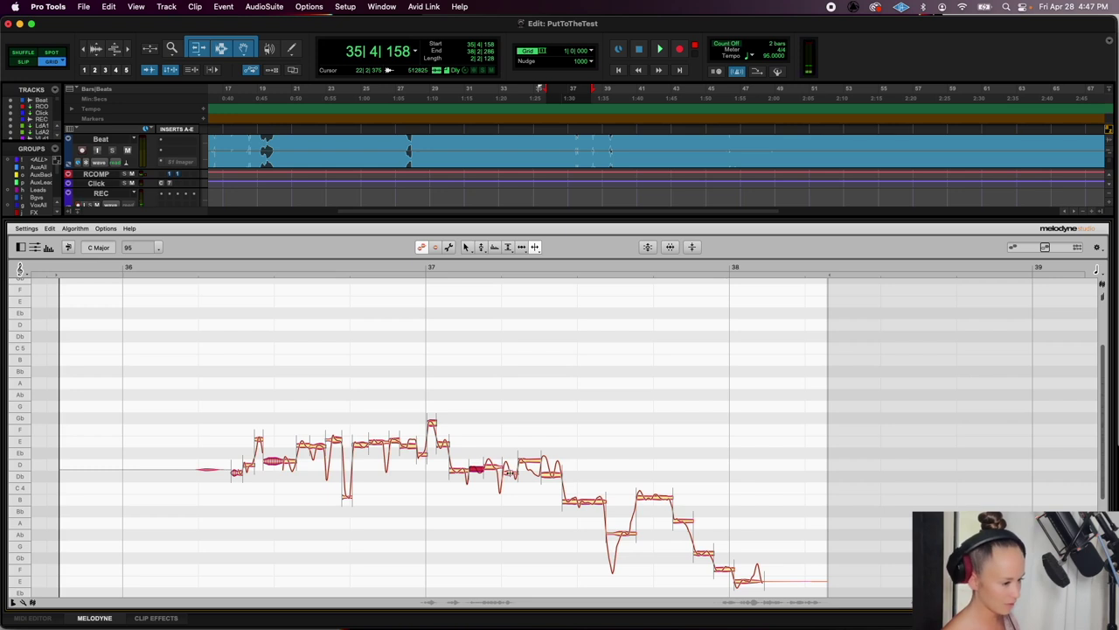
left_click(584, 502)
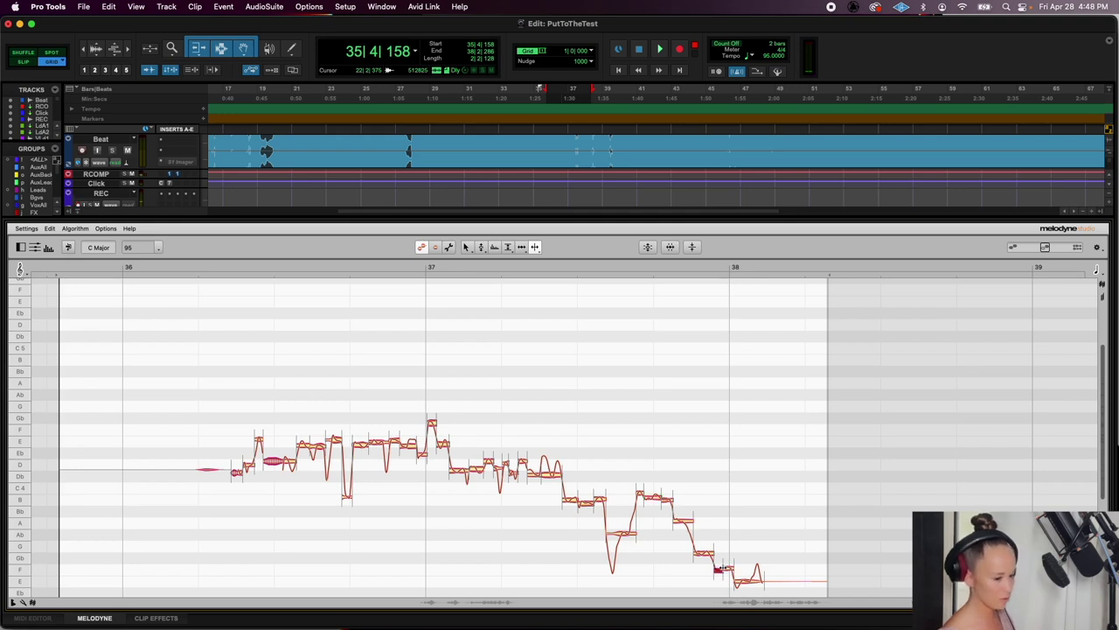
left_click(752, 580)
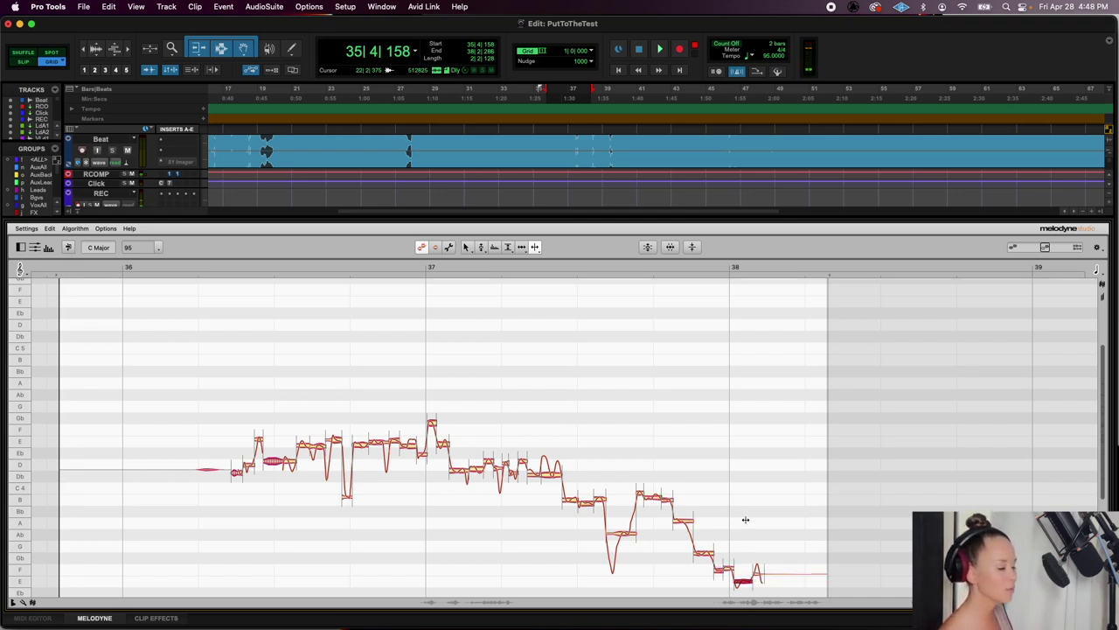
Select all notes of the phrase and snap them to the nearest semitones with the Pitch tool
scroll(745, 519, "down", 2)
left_click_drag(778, 572, 236, 344)
left_click(485, 250)
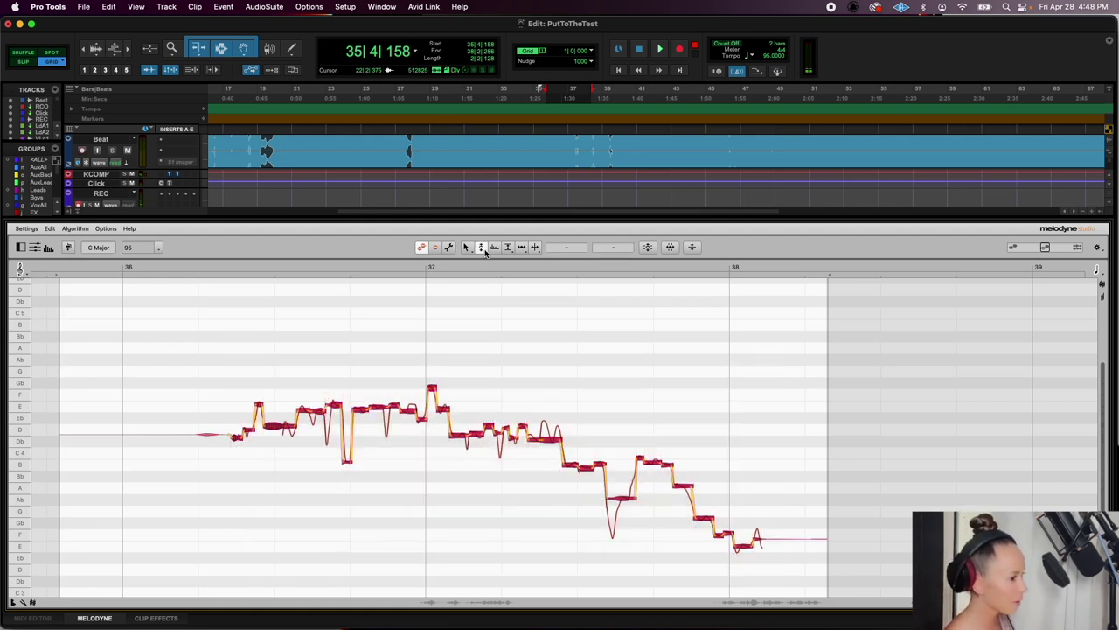
double_click(378, 408)
left_click(203, 397)
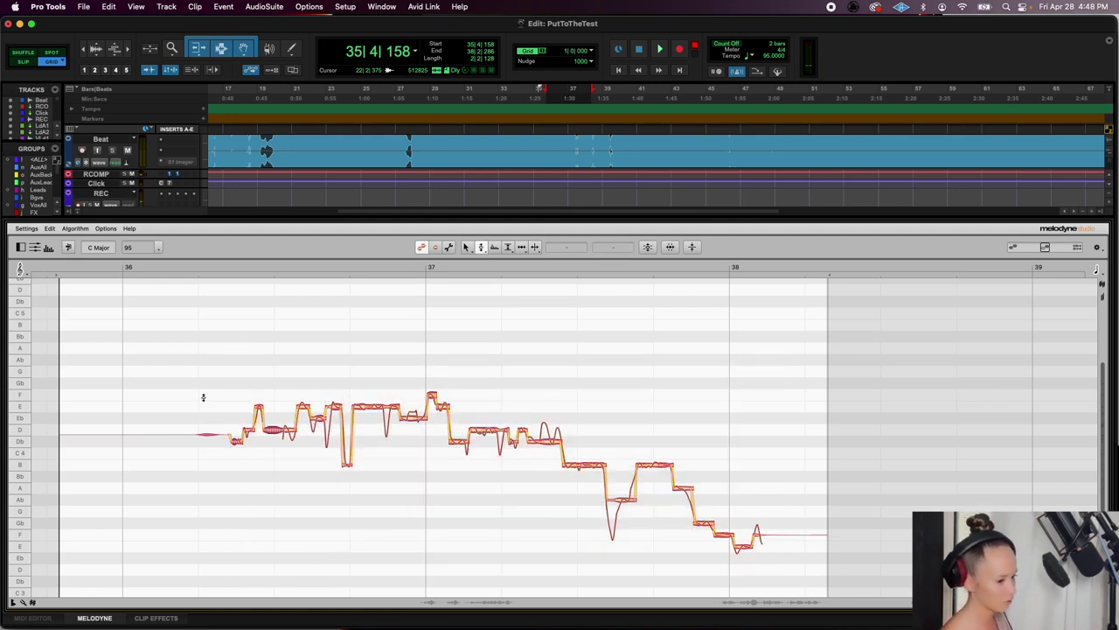
Play the phrase and raise the off-pitch notes: Eb to E 4, Db after bar 37 to D 4, Gb to G 3 and Ab to A 3
key("space")
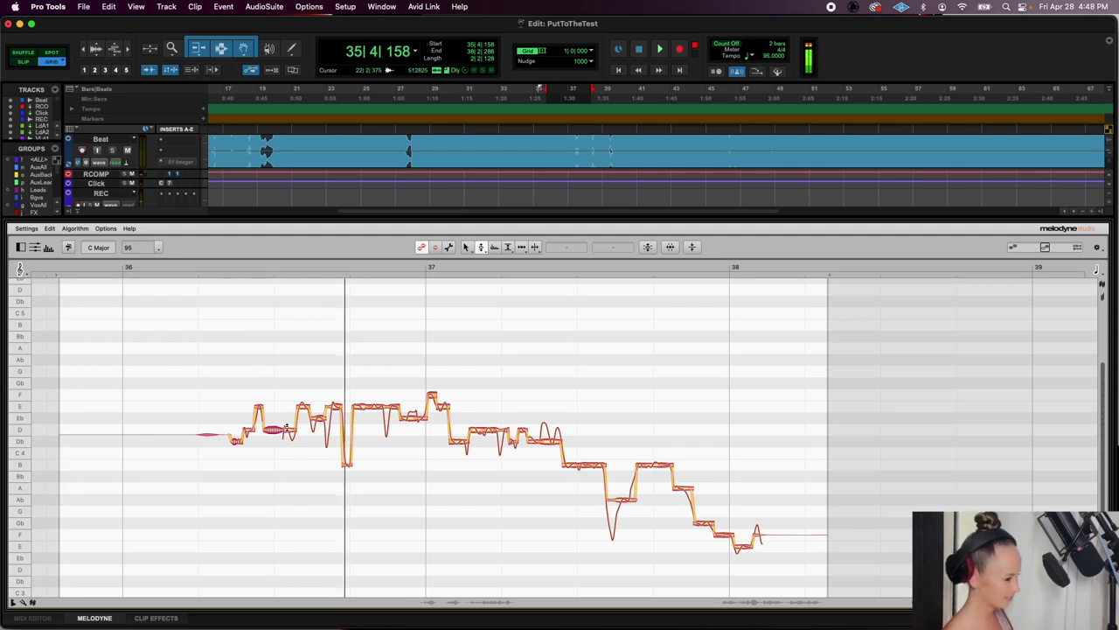
left_click(319, 411)
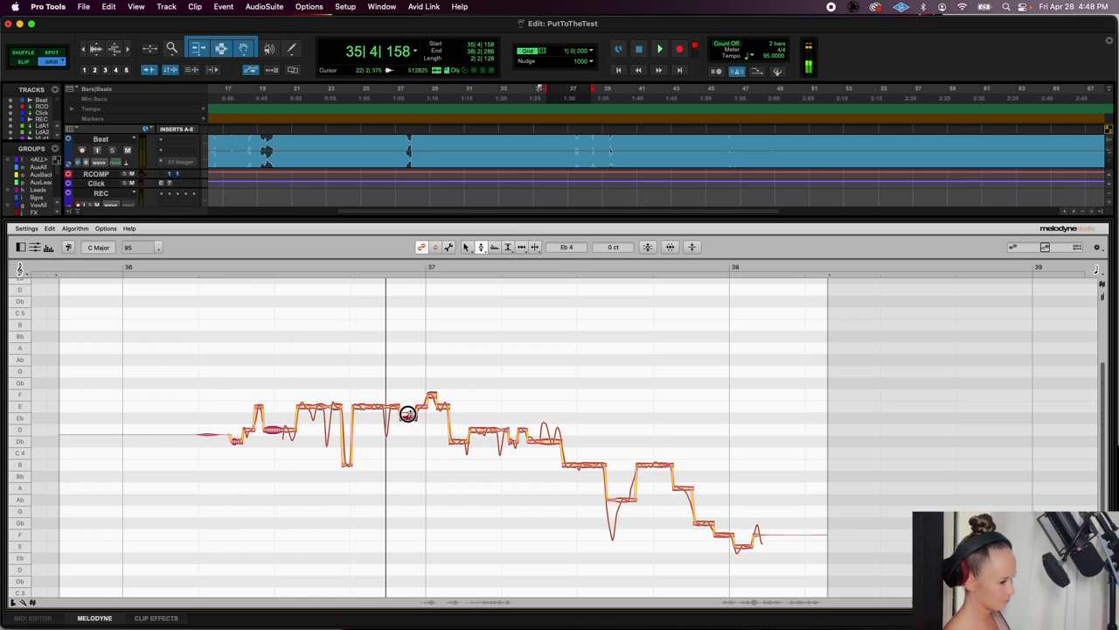
key("space")
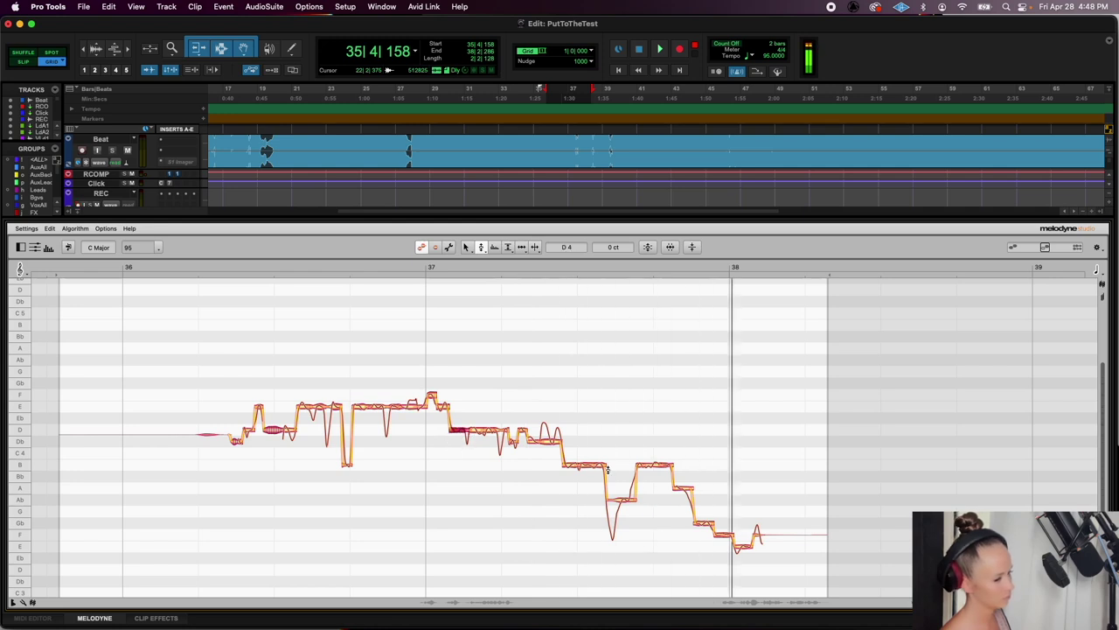
left_click_drag(698, 524, 699, 513)
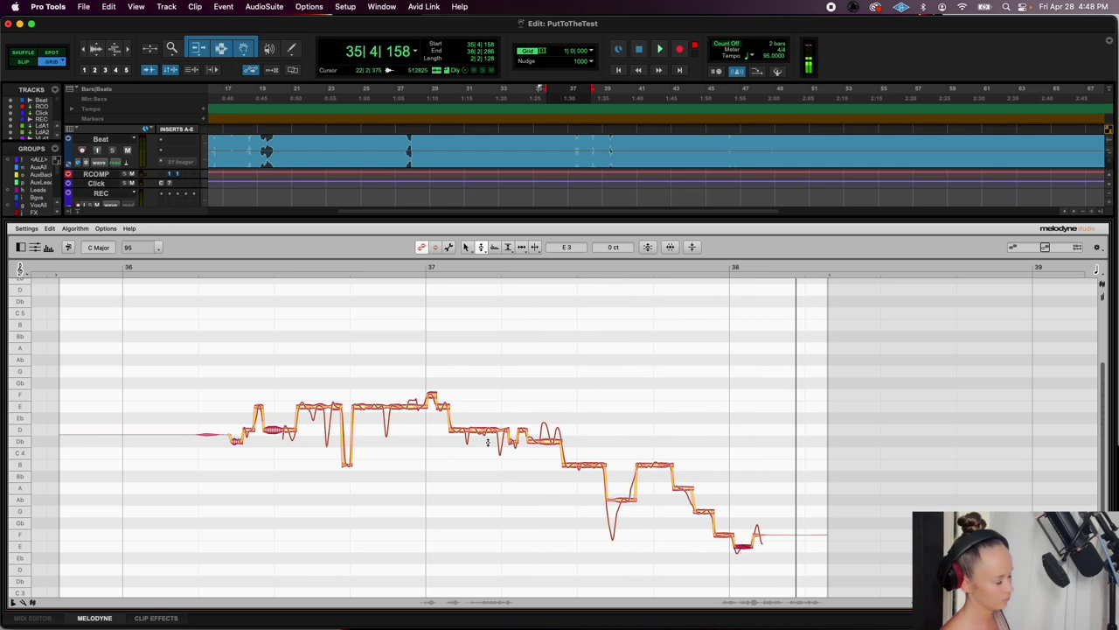
key("space")
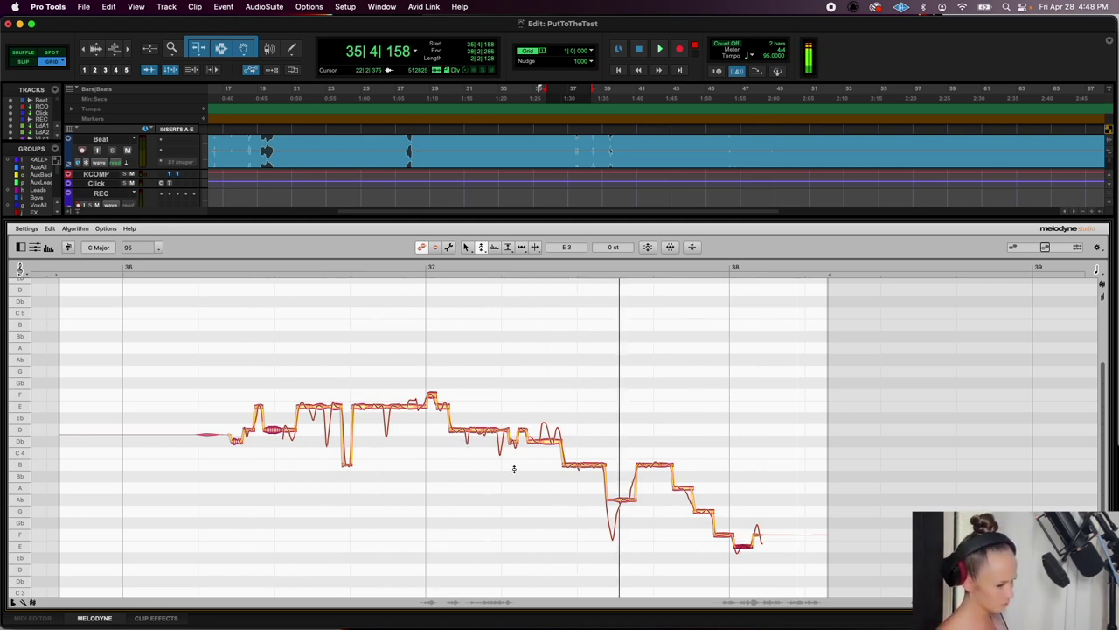
left_click_drag(621, 499, 621, 482)
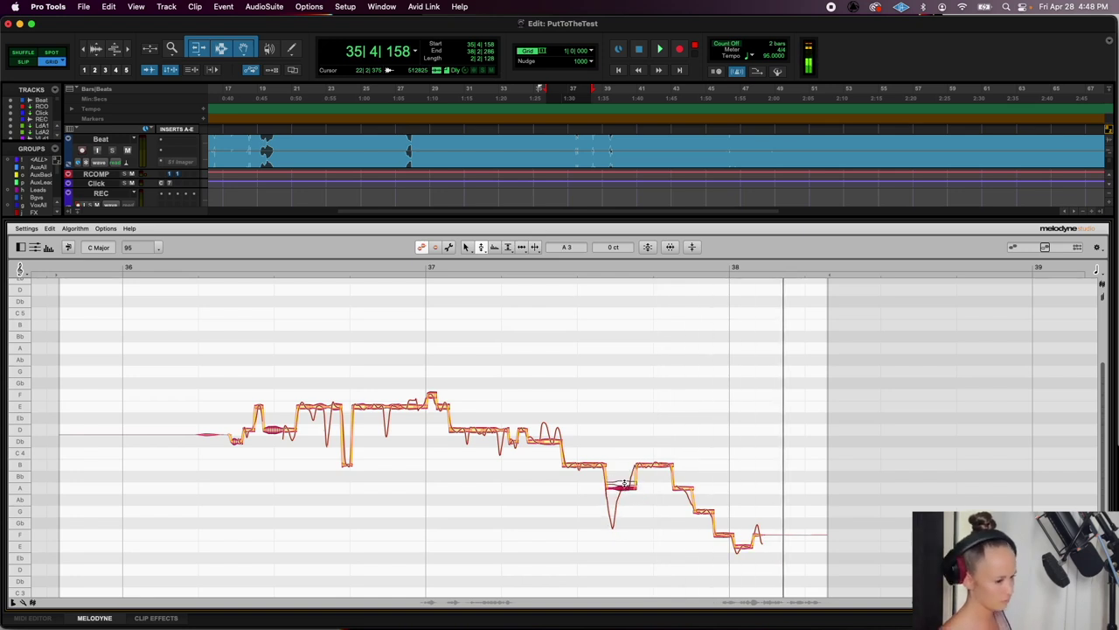
Lower the short final note of the phrase after bar 38 from F to E 3
left_click(764, 574)
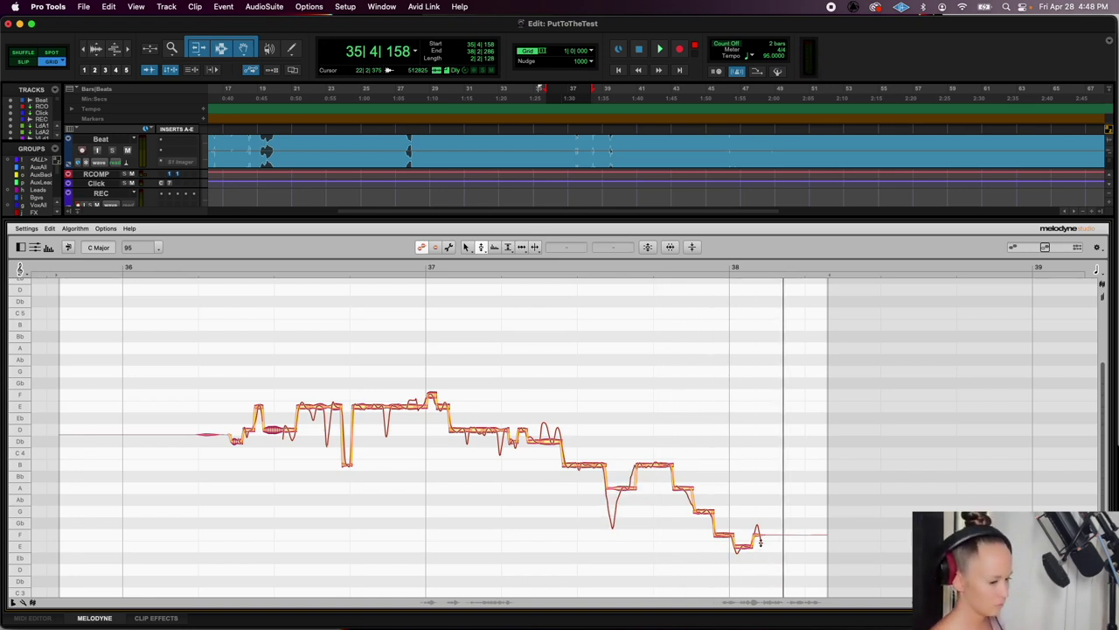
left_click_drag(758, 537, 756, 545)
right_click(771, 565)
left_click(758, 570)
Select all notes of the phrase and reduce their pitch modulation to 77 %
left_click_drag(782, 580, 225, 356)
left_click(481, 248)
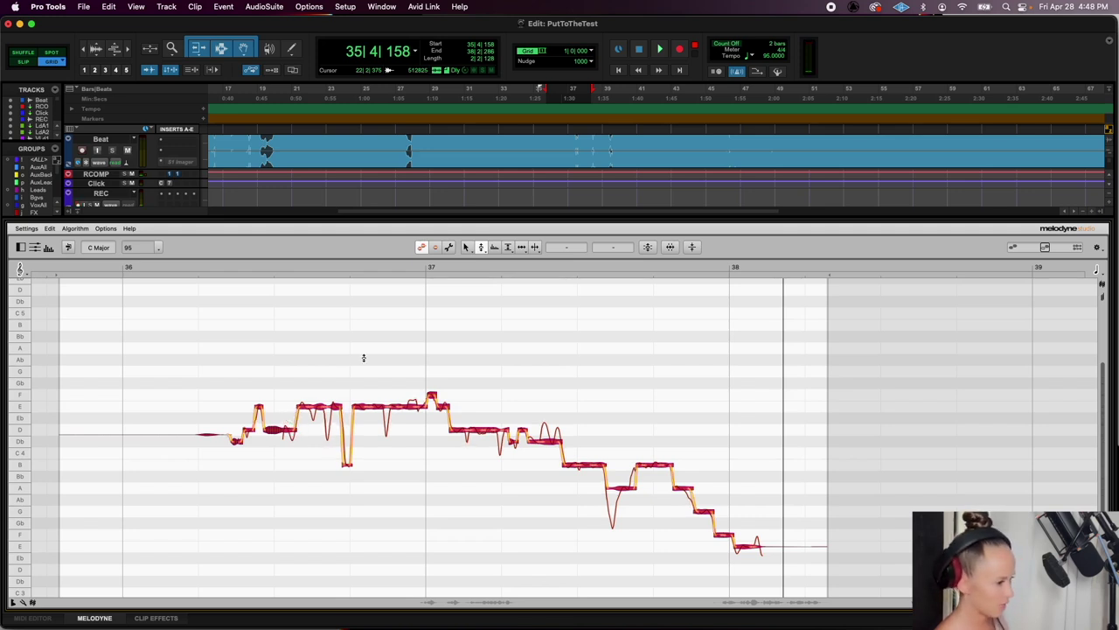
left_click(485, 249)
left_click(484, 259)
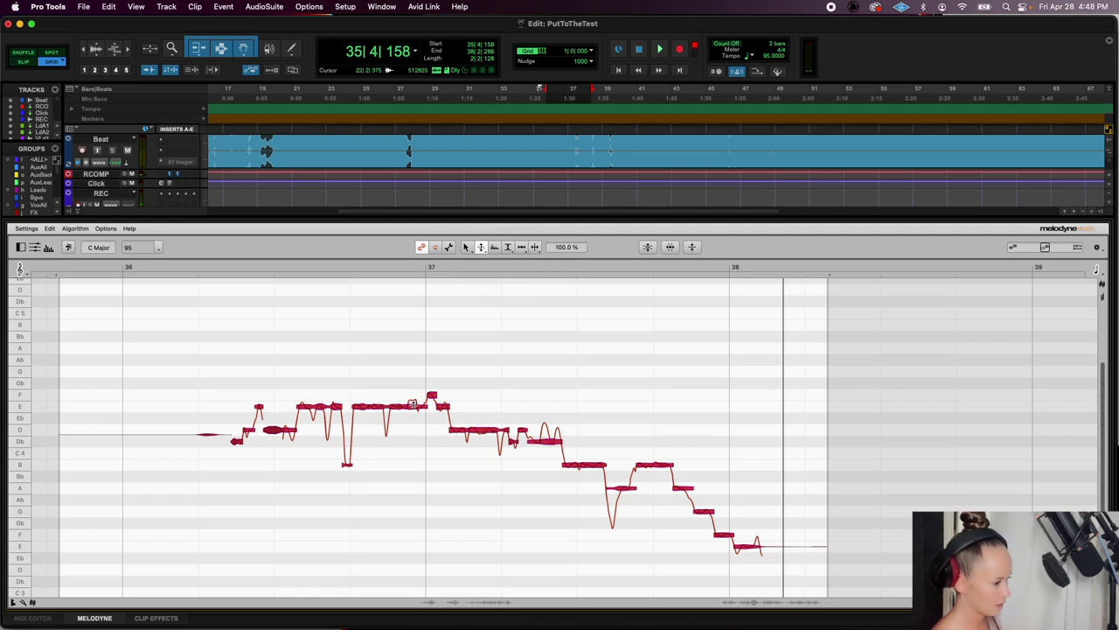
left_click_drag(413, 407, 413, 417)
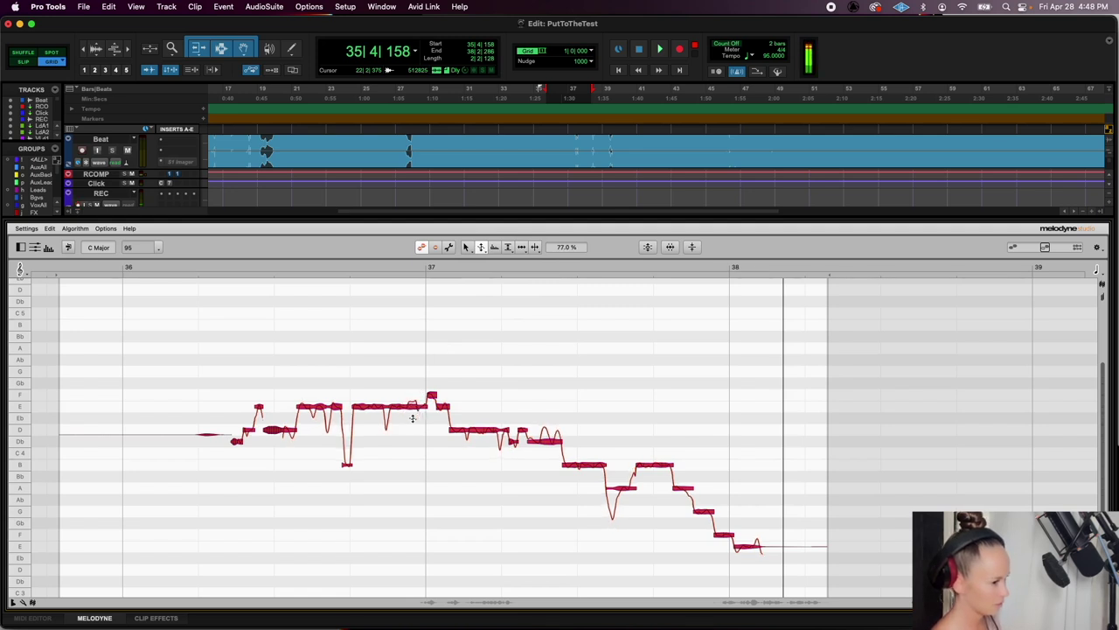
Play the corrected phrase from bar 36 beat 2 to check it, and switch back to the Pitch tool
left_click(216, 264)
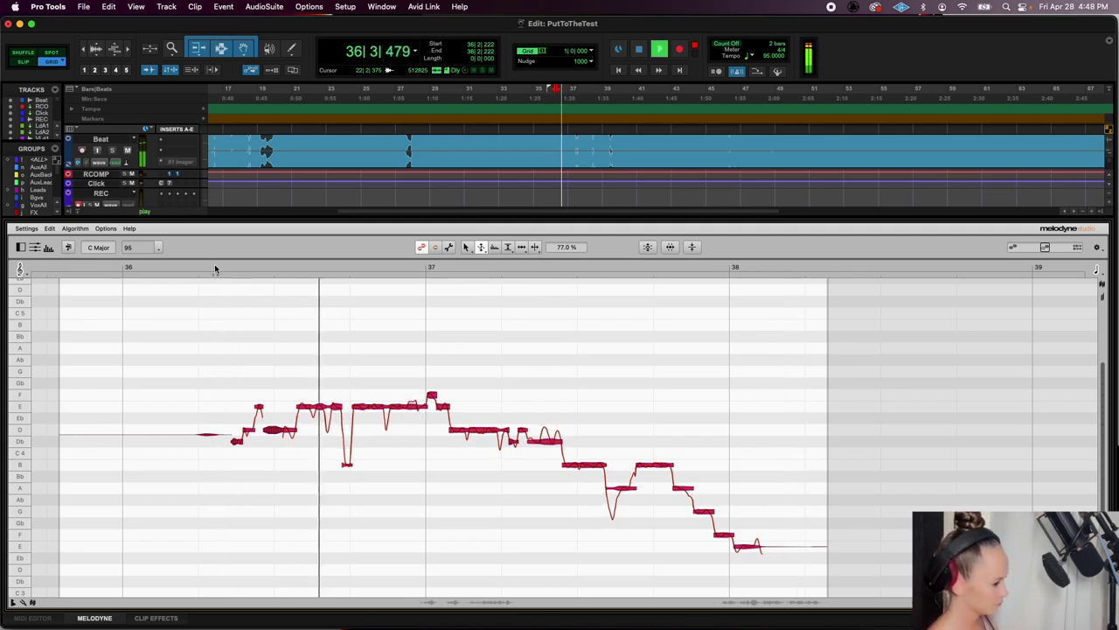
left_click(209, 305)
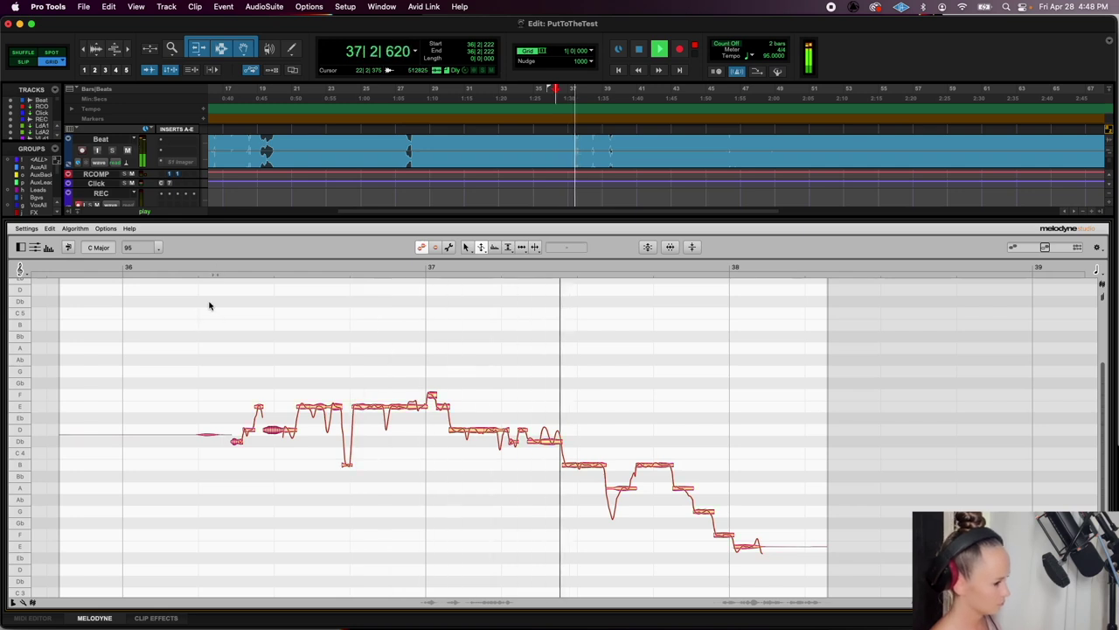
key("space")
key("space")
left_click(484, 249)
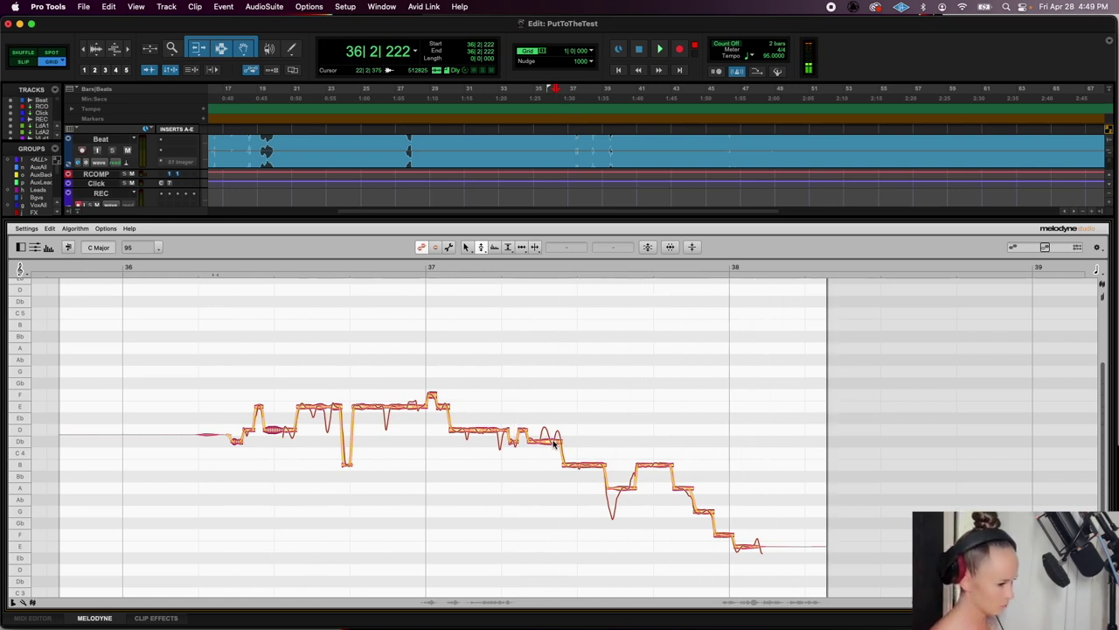
Nudge the note before bar 37 beat 3 to Db 4 +45 ct, raise the F 3 before bar 38 to Gb 3, and play the phrase
left_click(551, 437)
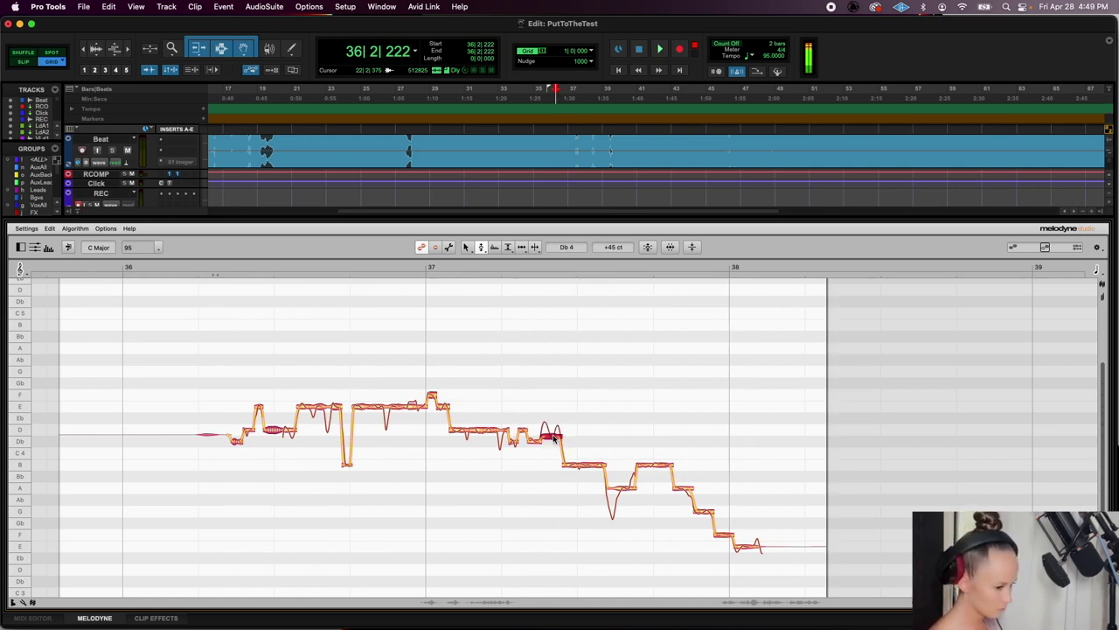
left_click(723, 535)
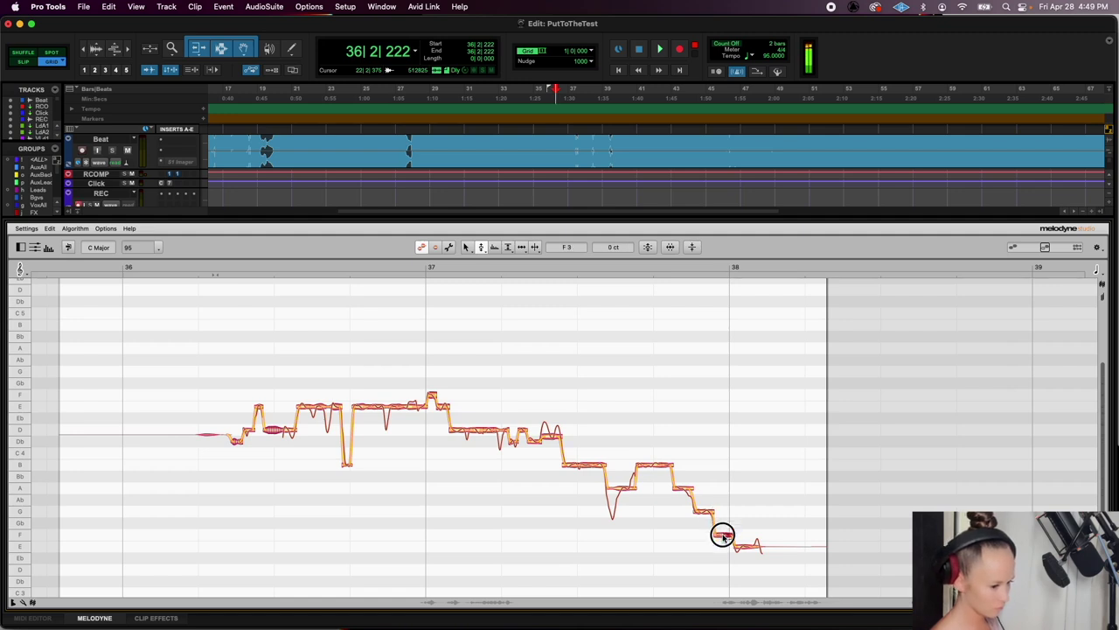
left_click_drag(722, 533, 727, 525)
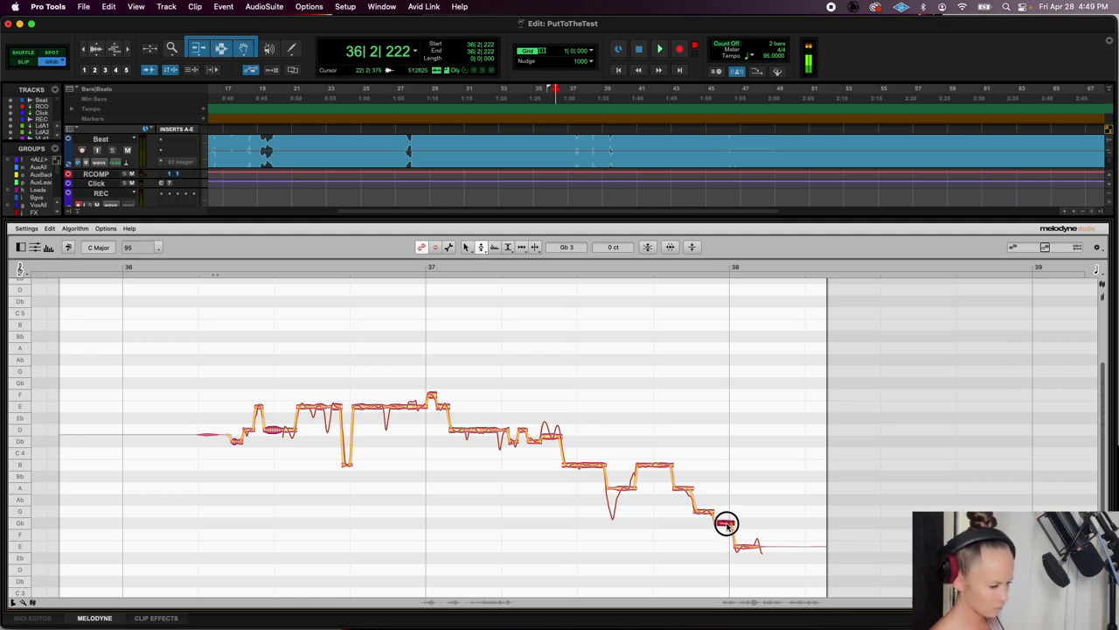
key("space")
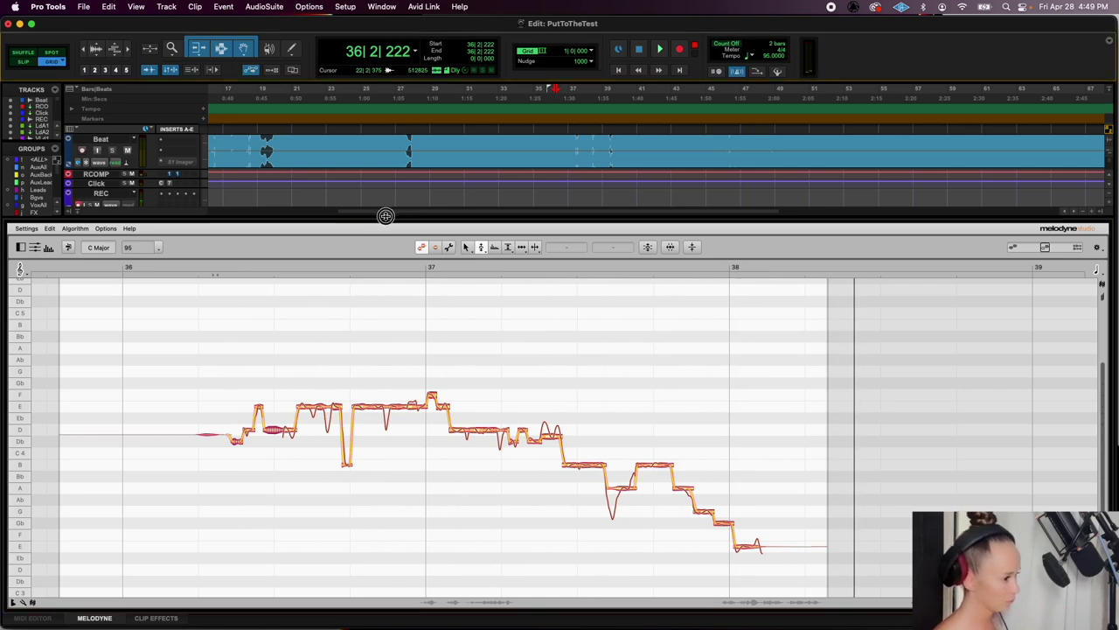
Close the Melodyne editor and render the Melodyne edits on the VLead3 track
left_click_drag(386, 215, 394, 627)
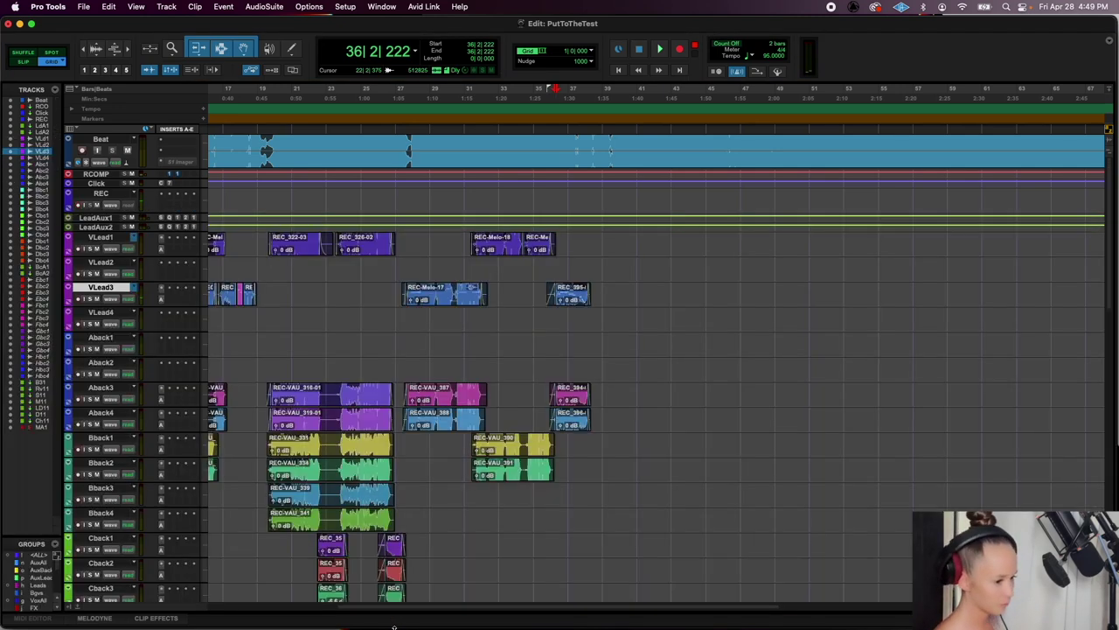
right_click(104, 290)
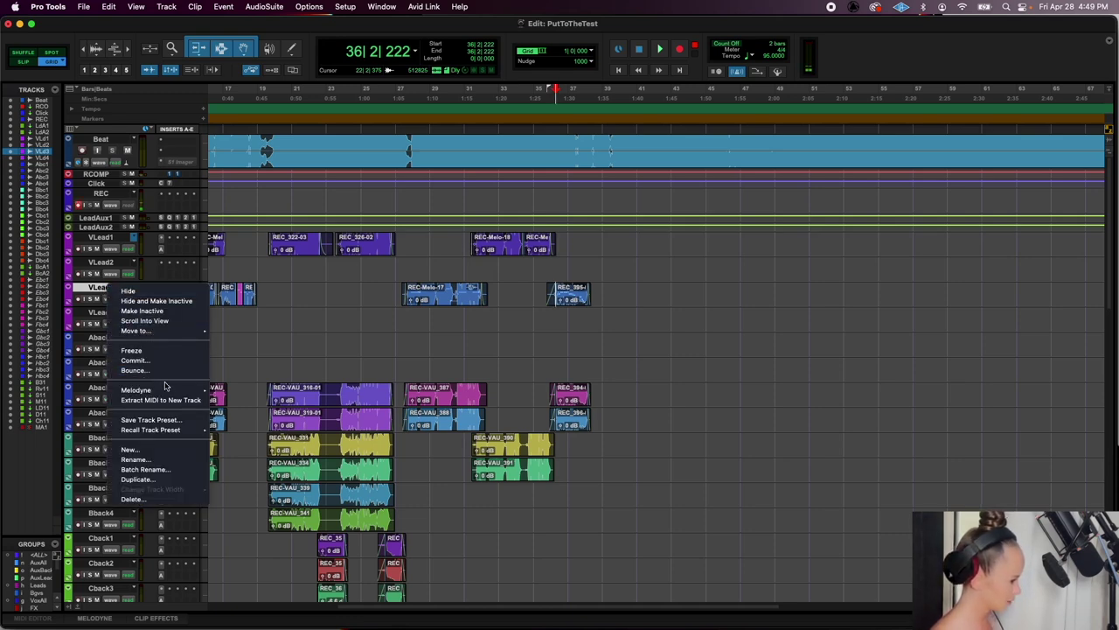
mouse_move(174, 390)
left_click(233, 425)
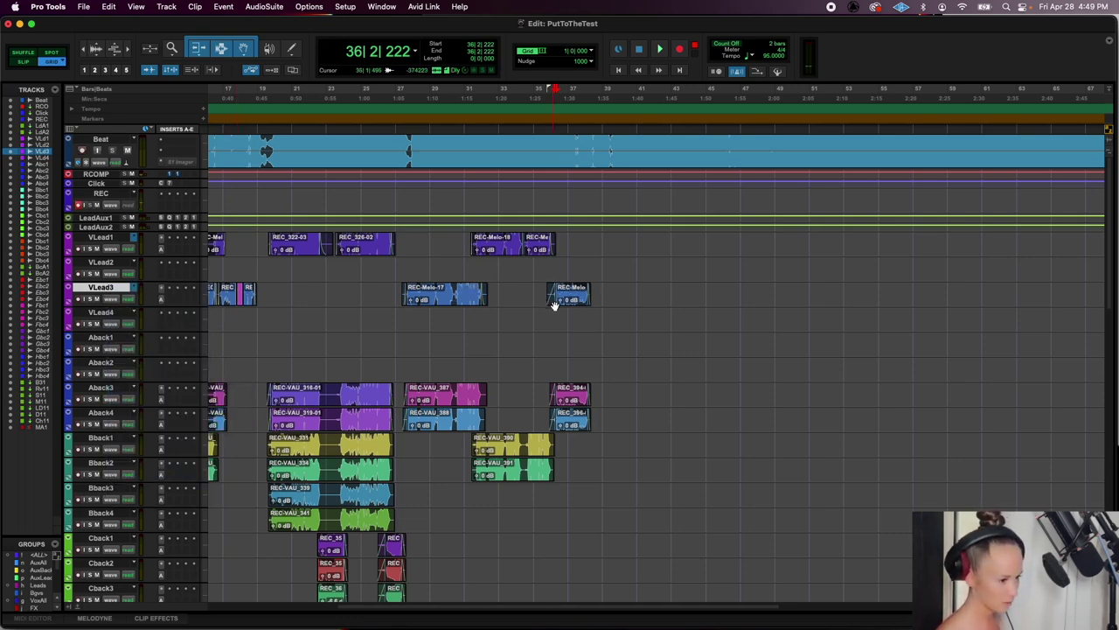
Align the Aback3 and Aback4 doubles at bar 36 to the corrected VLead3 phrase with VocAlign Ultra, and close the plug-in
left_click(322, 5)
mouse_move(275, 6)
mouse_move(265, 139)
left_click(405, 242)
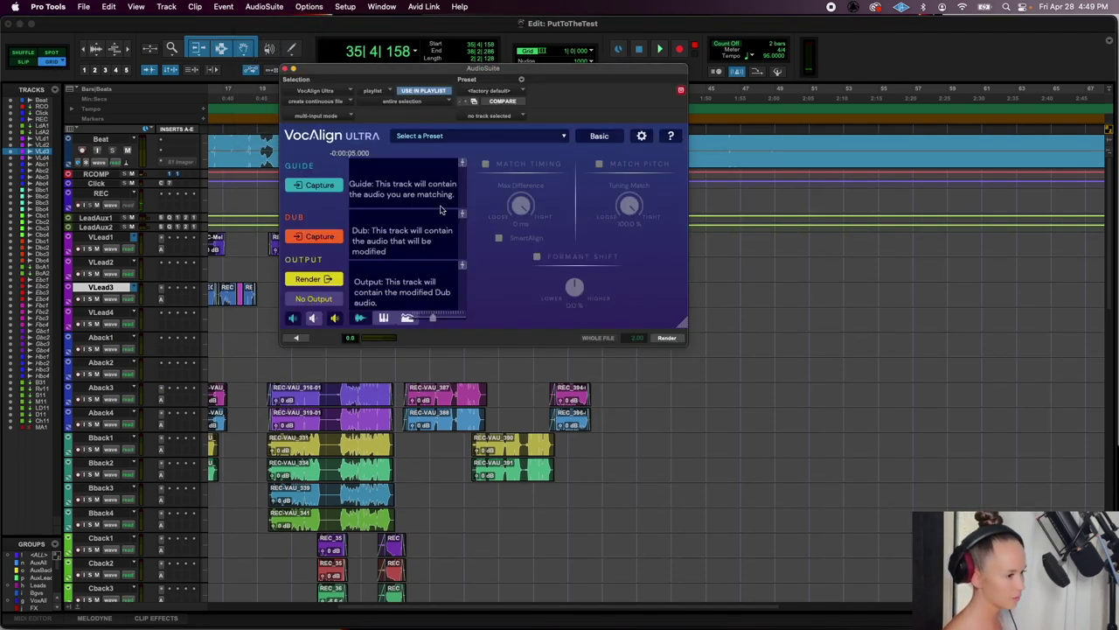
left_click(574, 401)
left_click(319, 237)
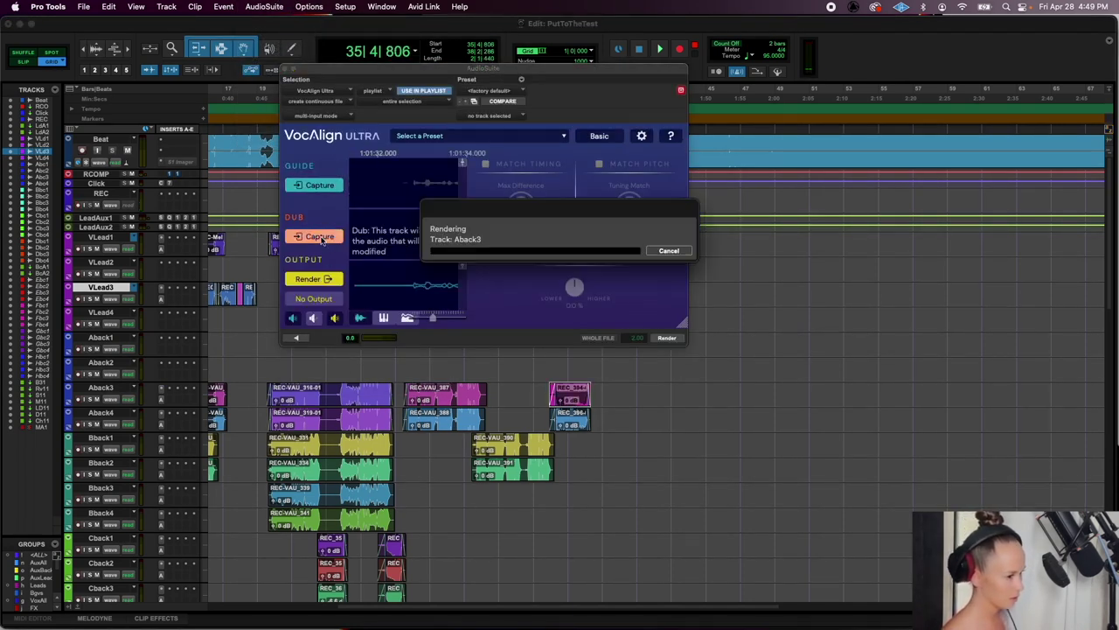
left_click(669, 337)
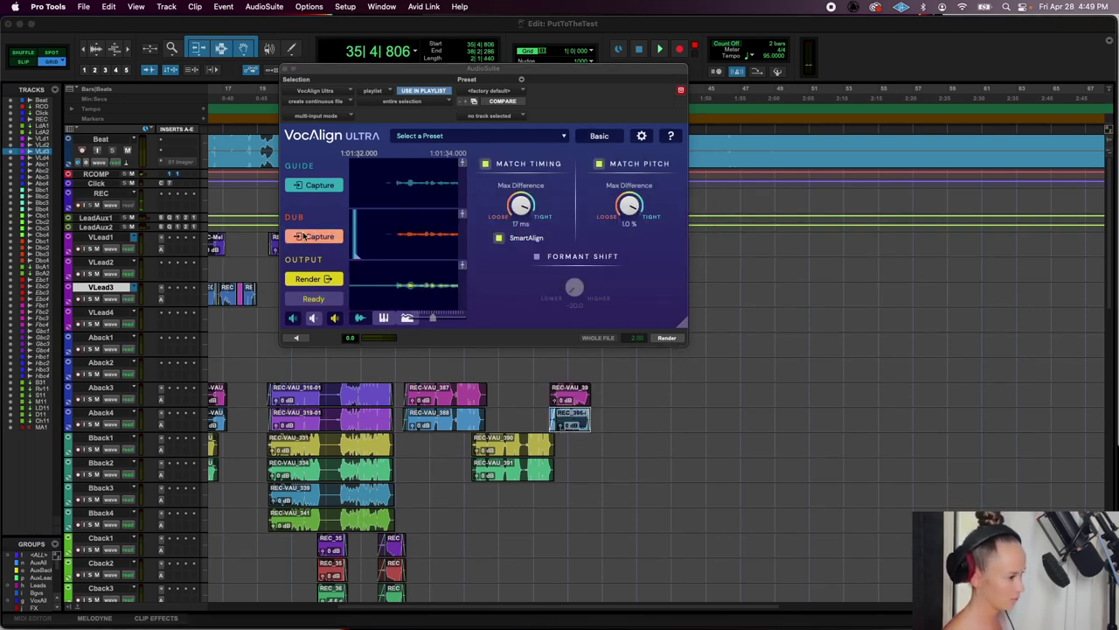
left_click(285, 68)
Copy the bar 36 phrase on VLead3, Aback3 and Aback4 three bars later, and set the grid to one beat
left_click_drag(536, 307, 696, 419)
key("space")
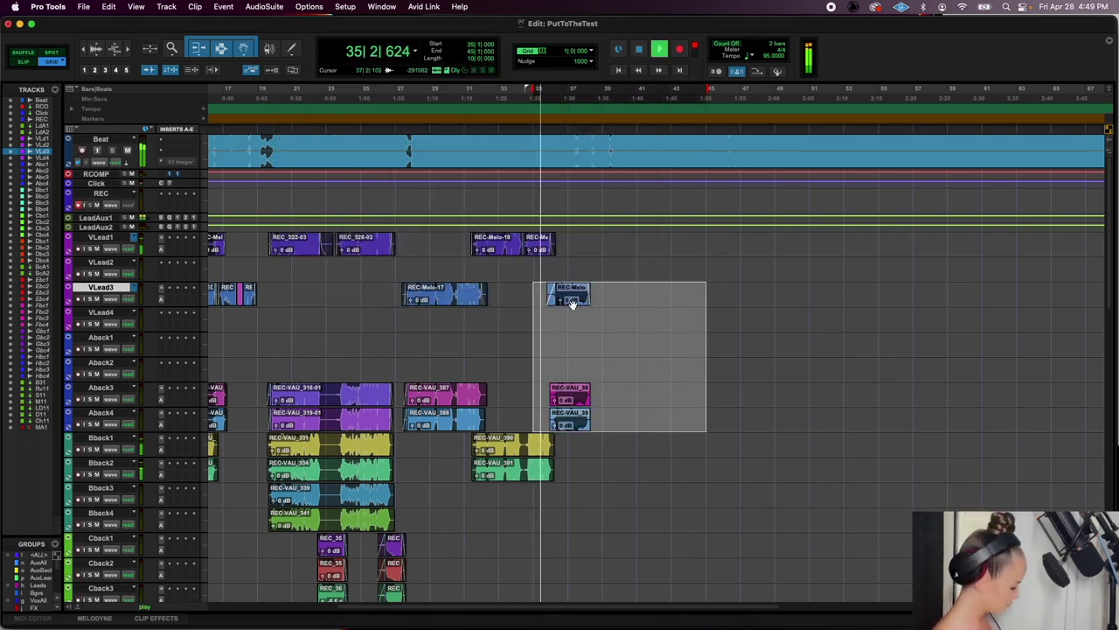
left_click_drag(572, 302, 611, 303)
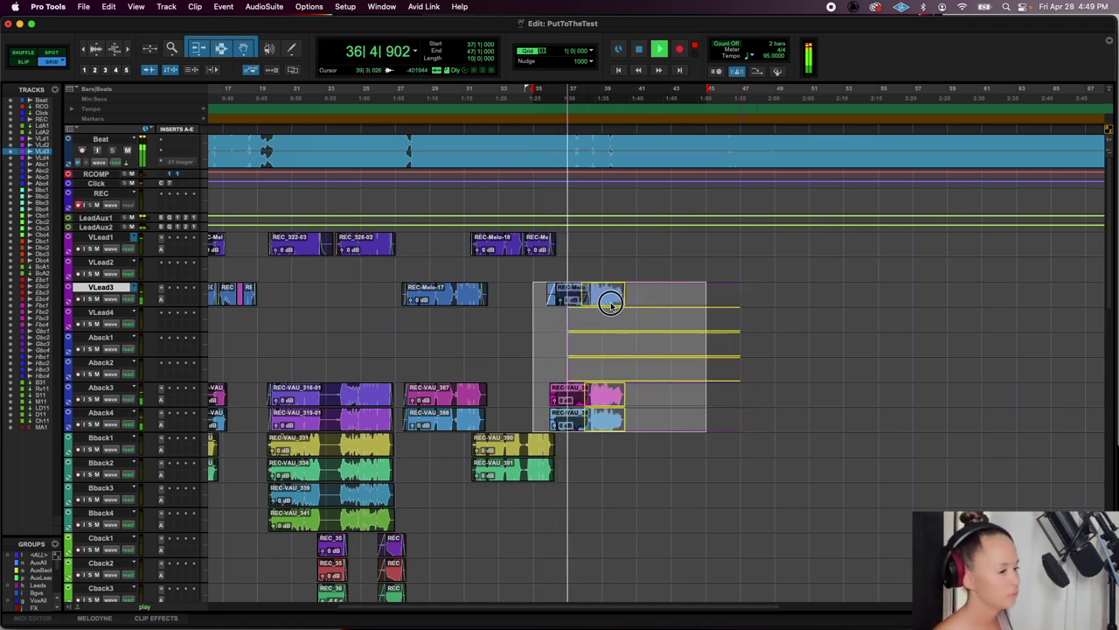
left_click_drag(611, 304, 621, 305)
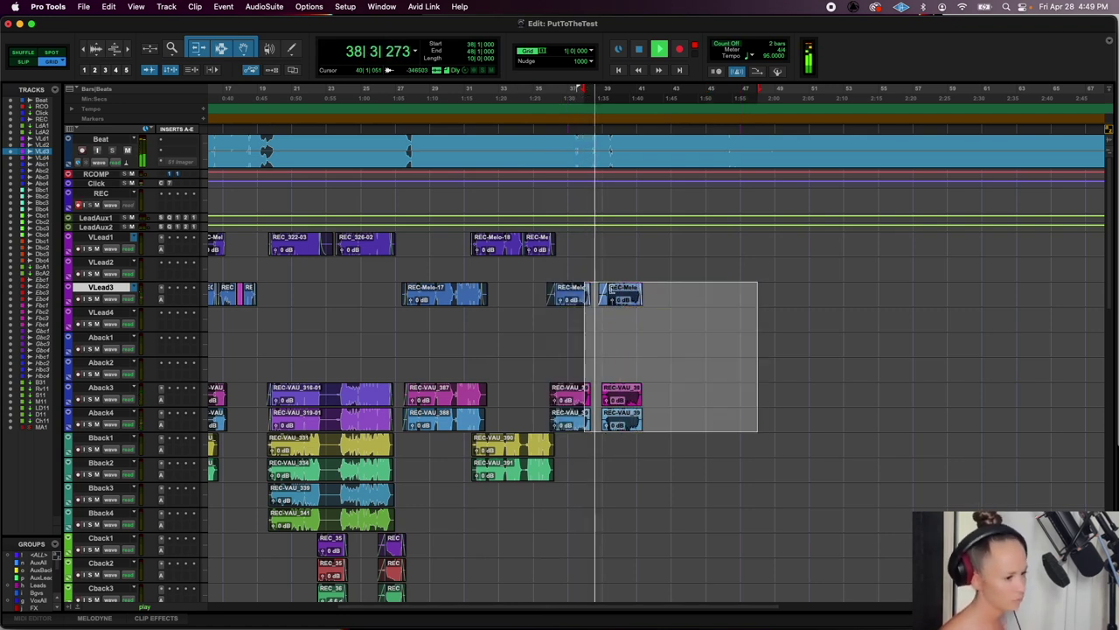
left_click(591, 53)
left_click(611, 99)
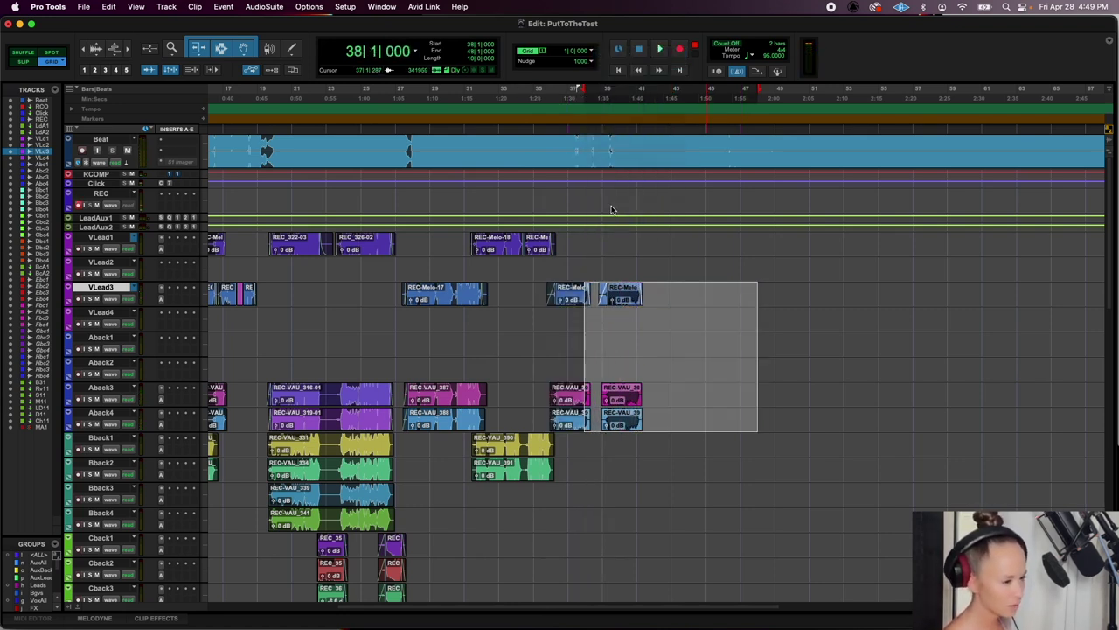
key("t")
key("t")
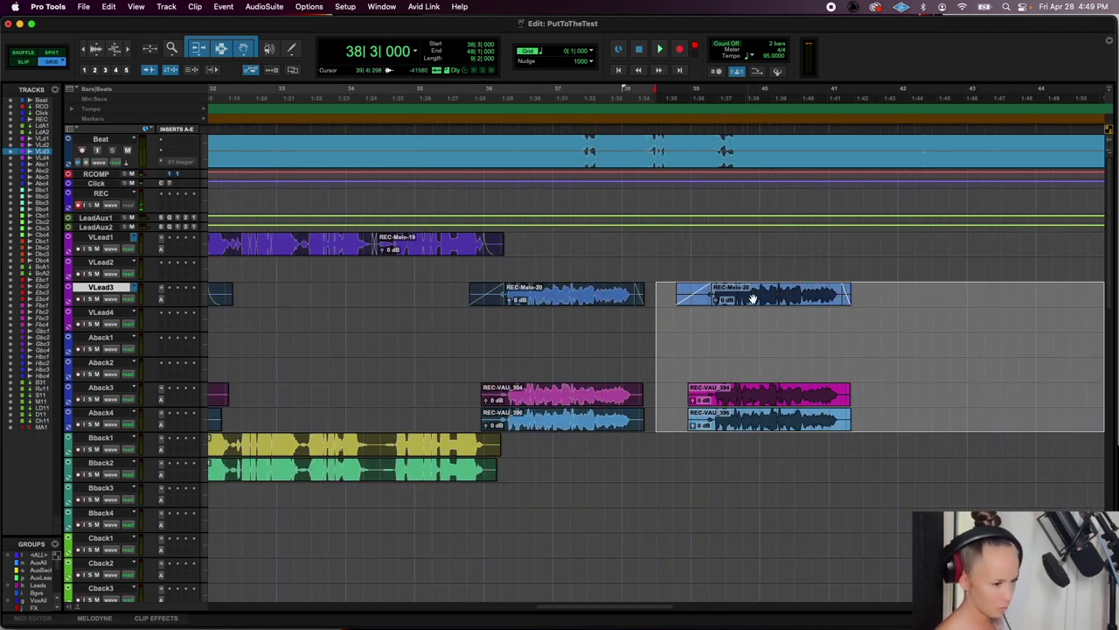
Try the copied phrase clips two beats earlier, play them from bar 37, and undo the move
left_click_drag(755, 300, 728, 300)
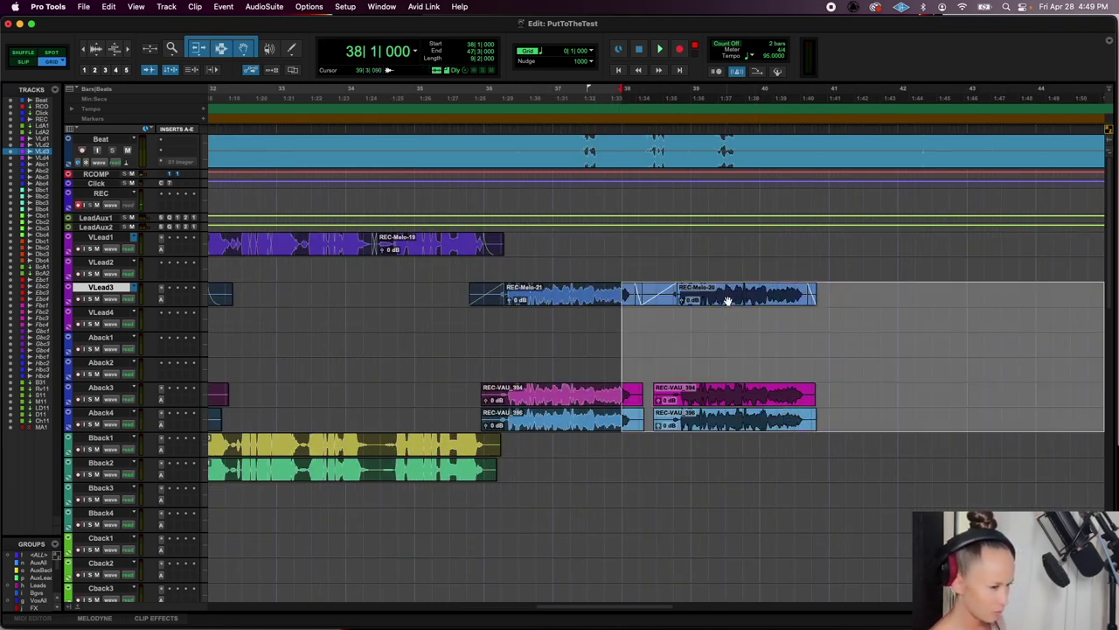
left_click(554, 264)
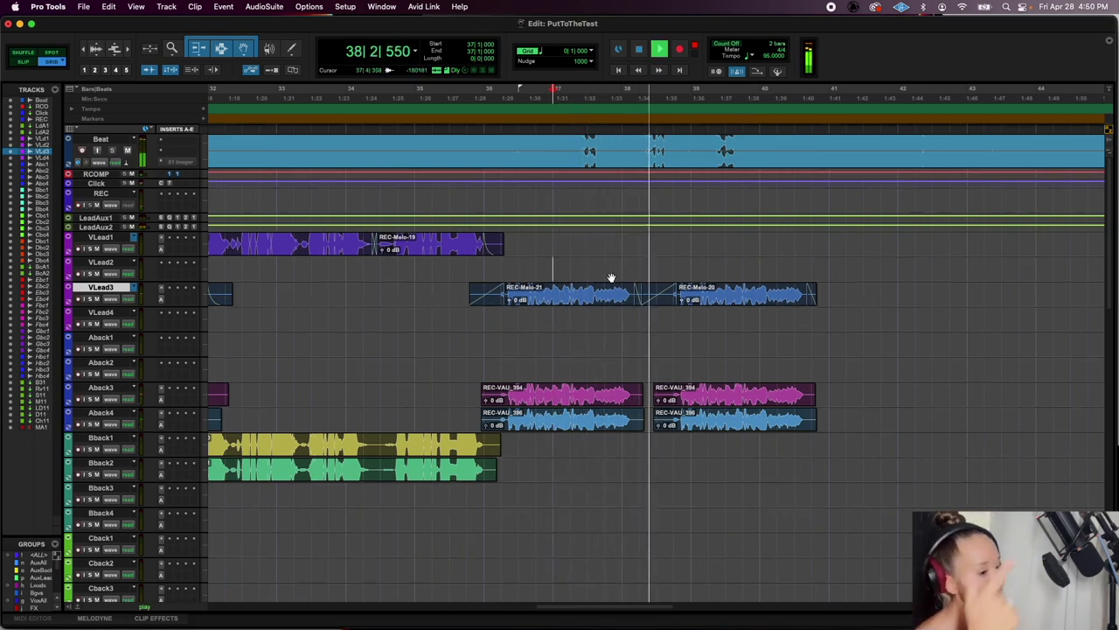
key("space")
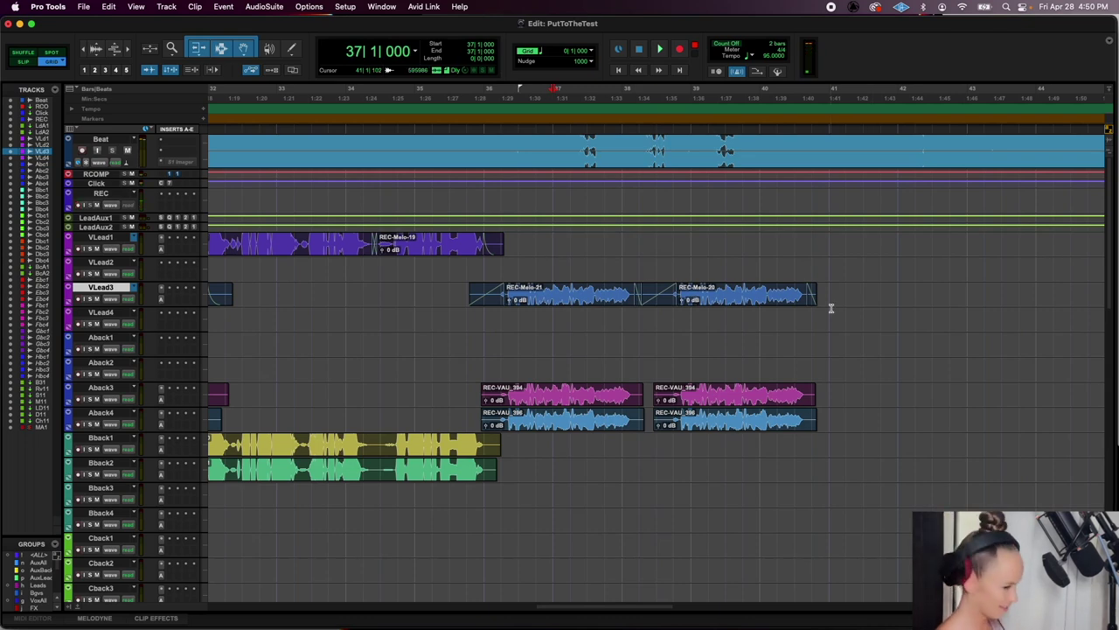
key("super+z")
Move the copied clips one bar earlier while playing them, and adjust and crossfade the VLead3 join just after bar 38
left_click_drag(808, 302, 739, 299)
key("space")
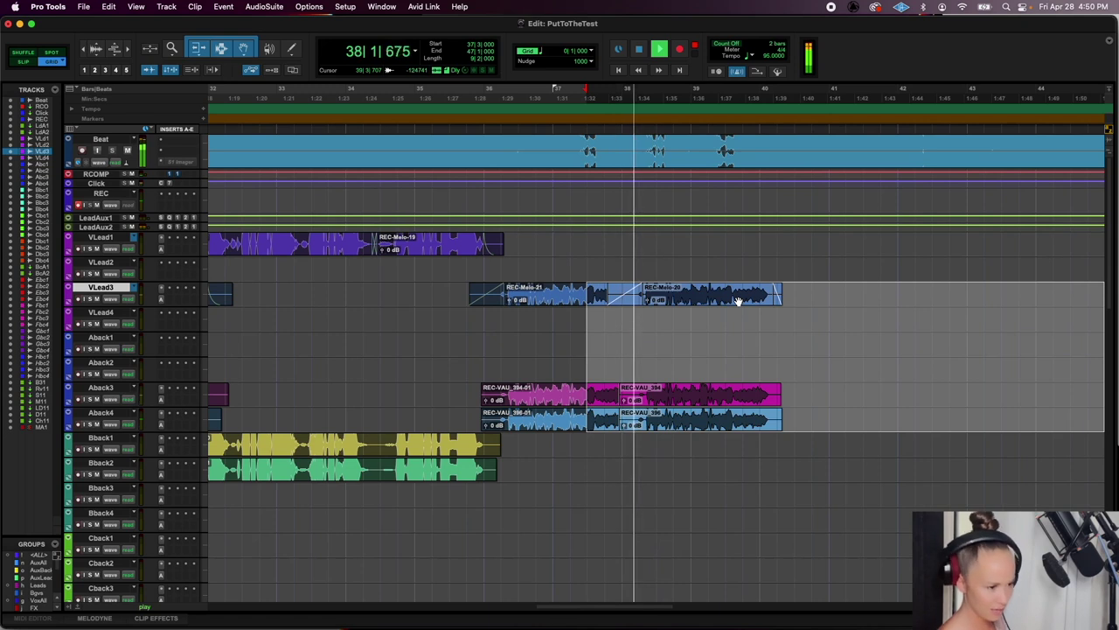
left_click(634, 297)
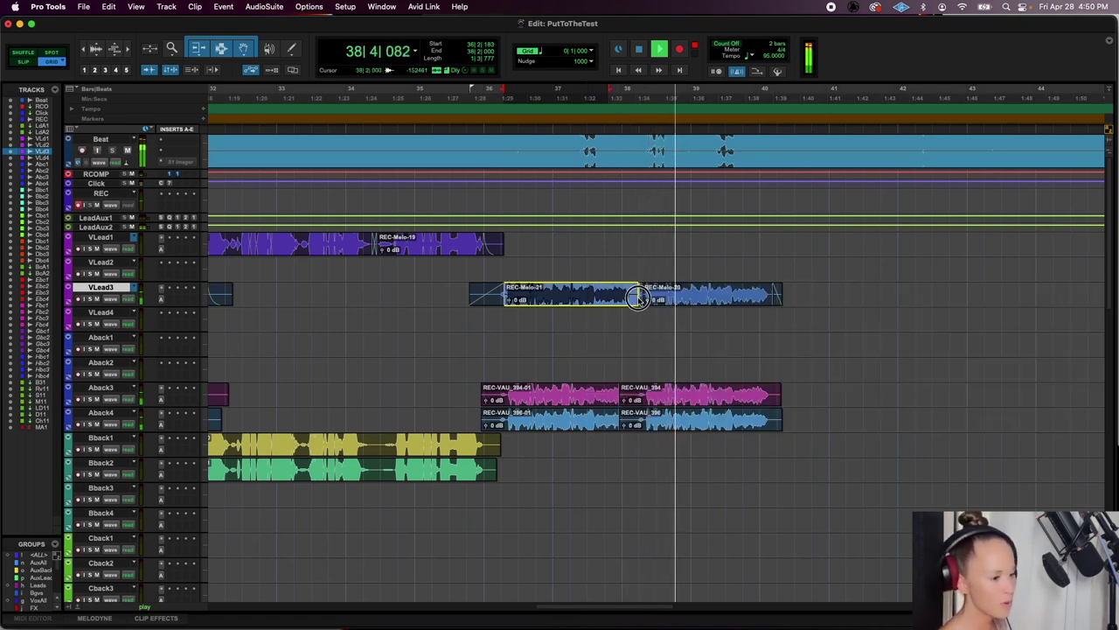
left_click(630, 283)
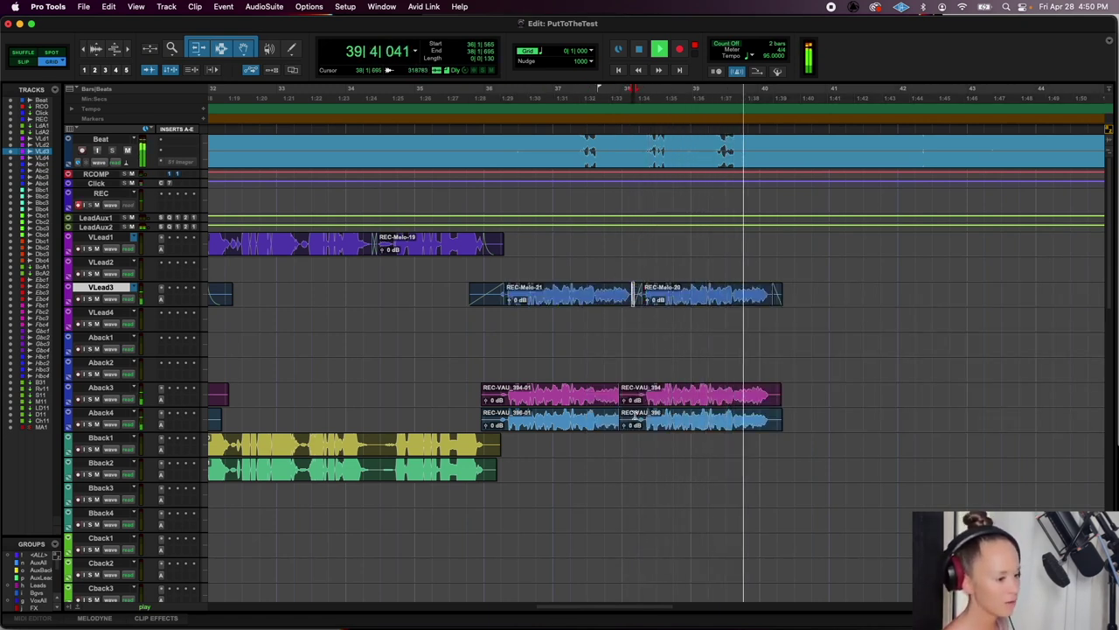
Extend the first Aback3 and Aback4 clips over the join after bar 38, crossfade both joins, and stop playback
left_click(614, 393)
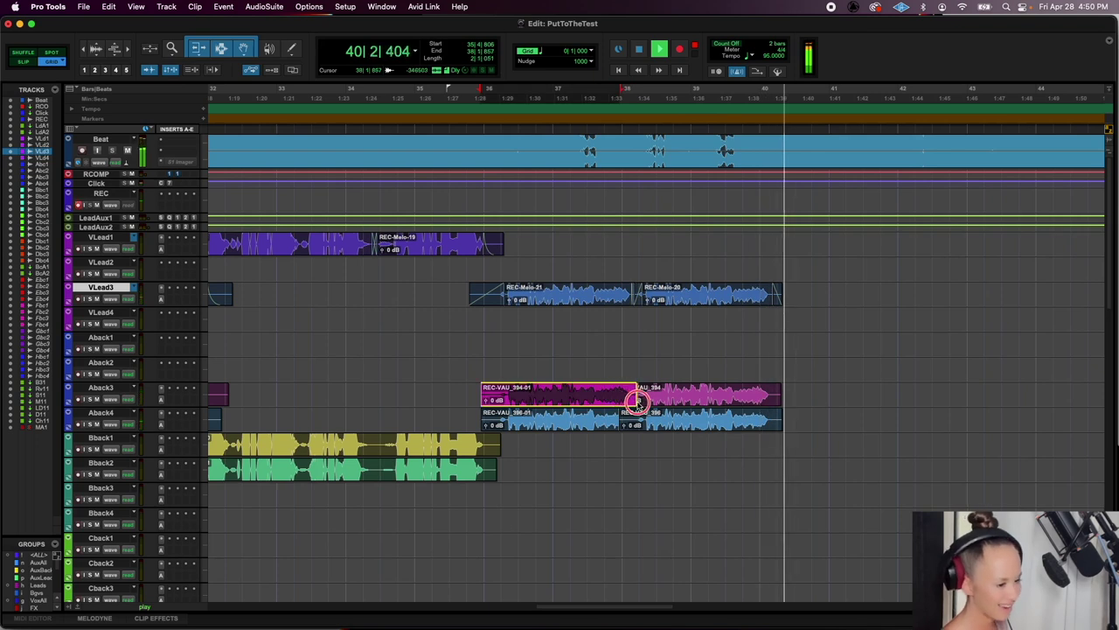
left_click(634, 422)
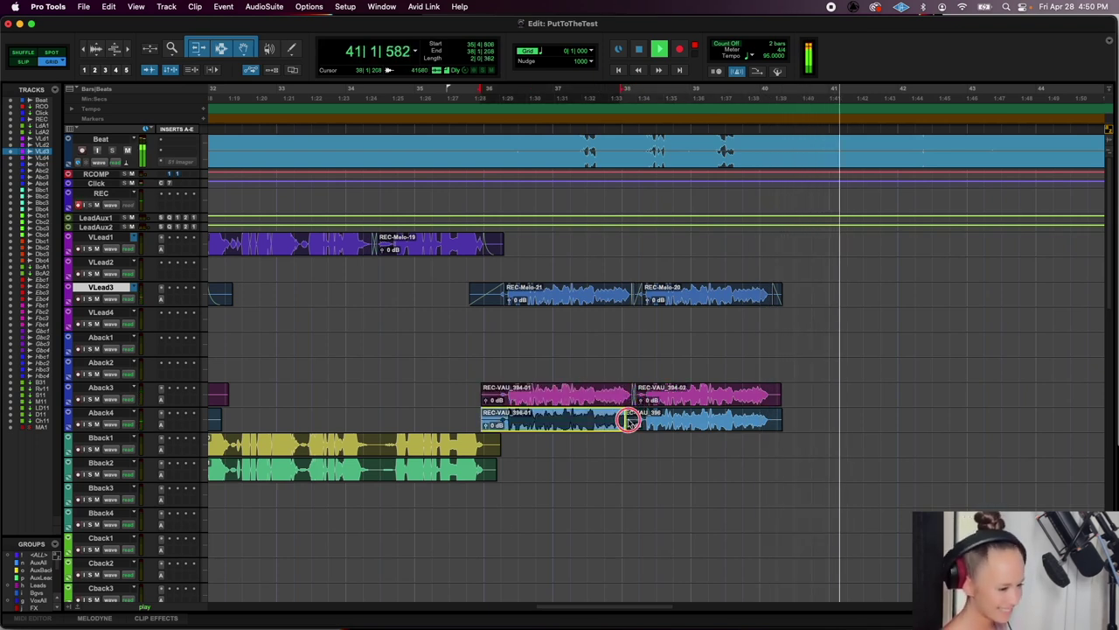
key("super+e")
key("space")
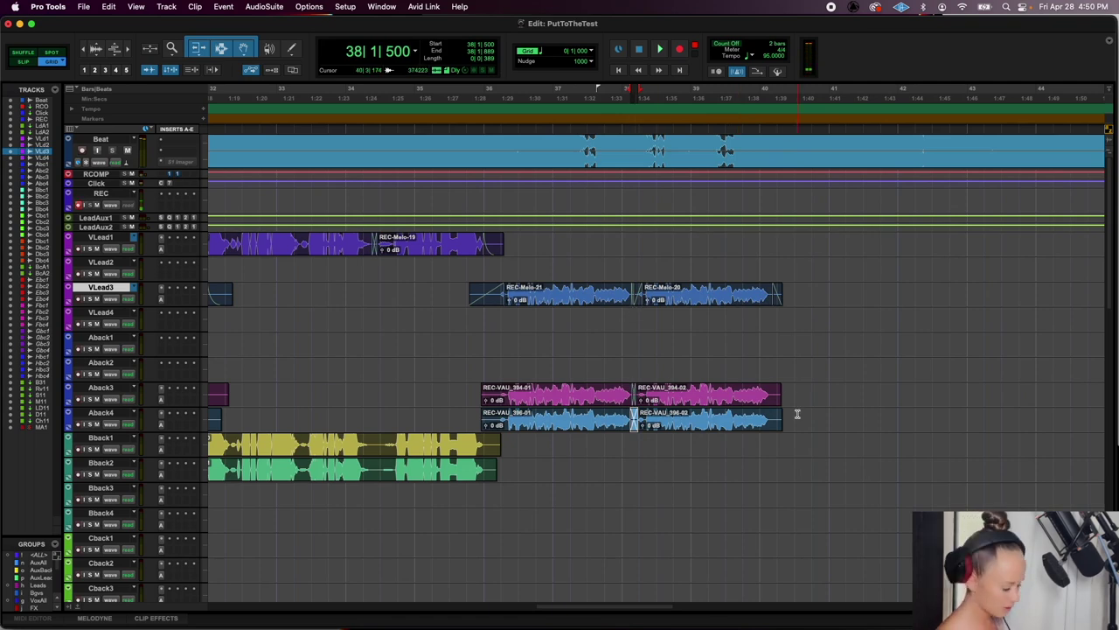
Record a lead take on REC from bar 38, move its sung part to VLead2, play it, and delete the leftover clip
key("super+bracketleft")
key("super+bracketleft")
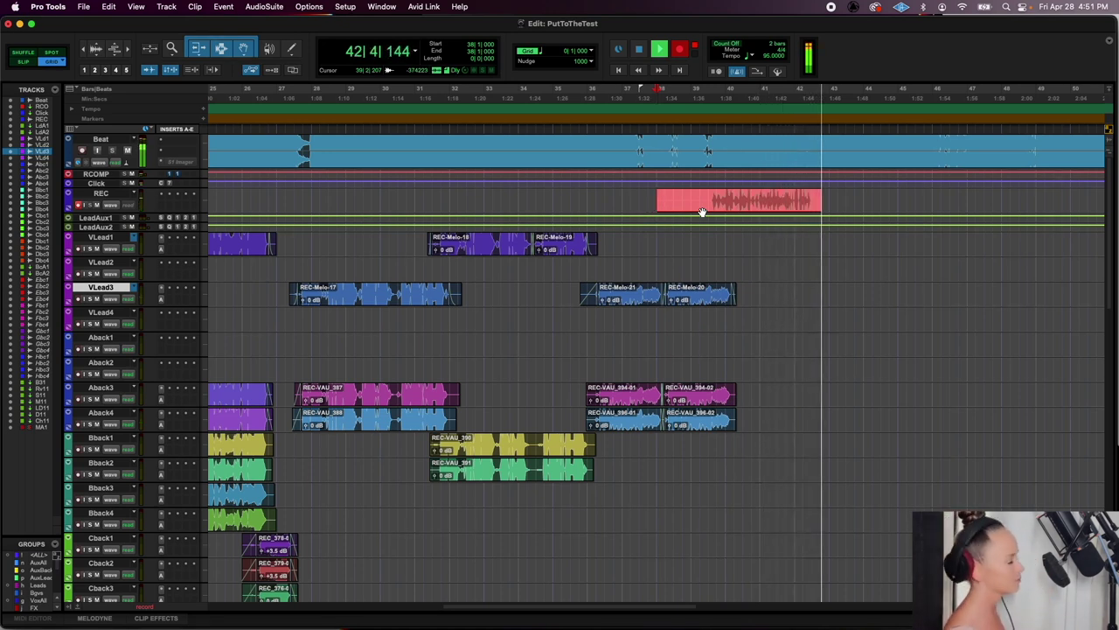
key("space")
key("super+e")
left_click_drag(711, 206, 713, 269)
key("space")
left_click(674, 203)
key("Delete")
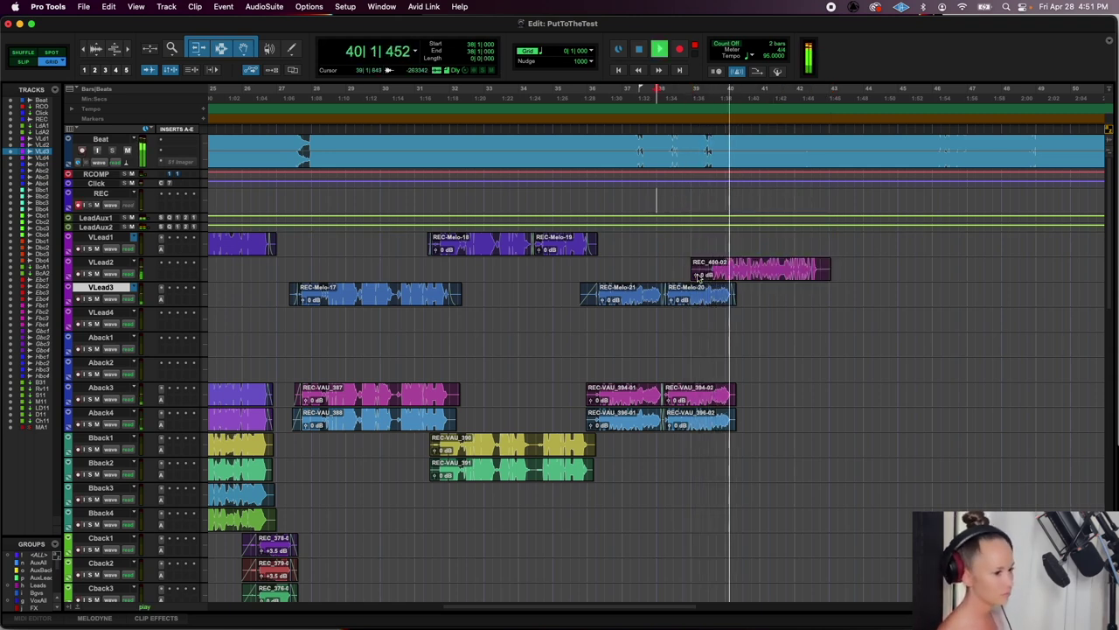
Raise the clip gain of the new VLead2 take, listen to it, and delete the take
left_click_drag(700, 276, 697, 276)
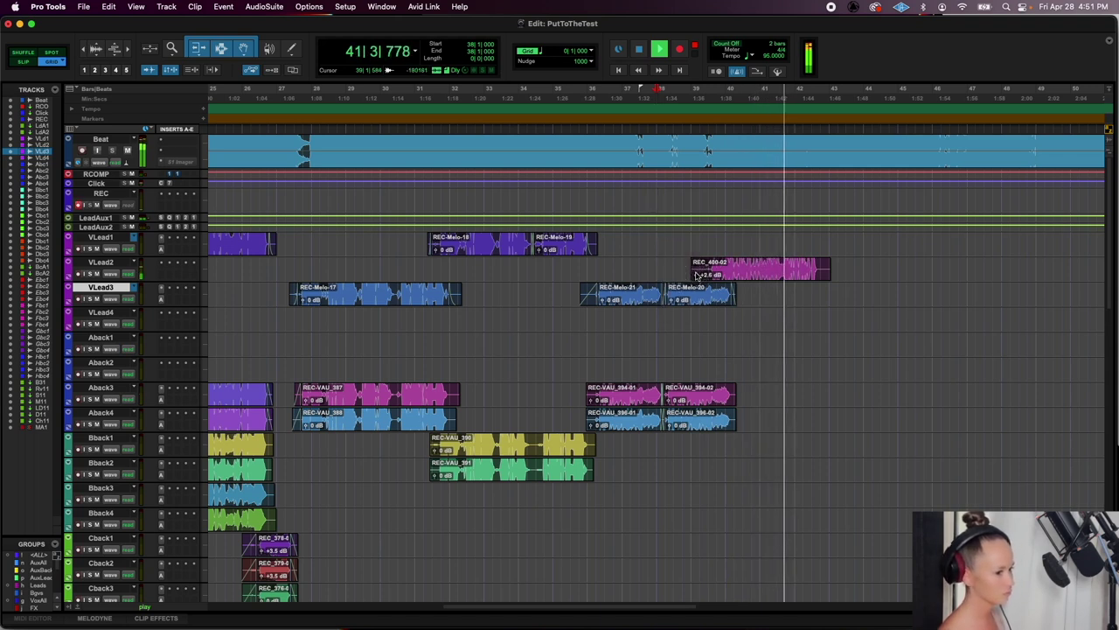
left_click(699, 273)
scroll(699, 271, "right", 5)
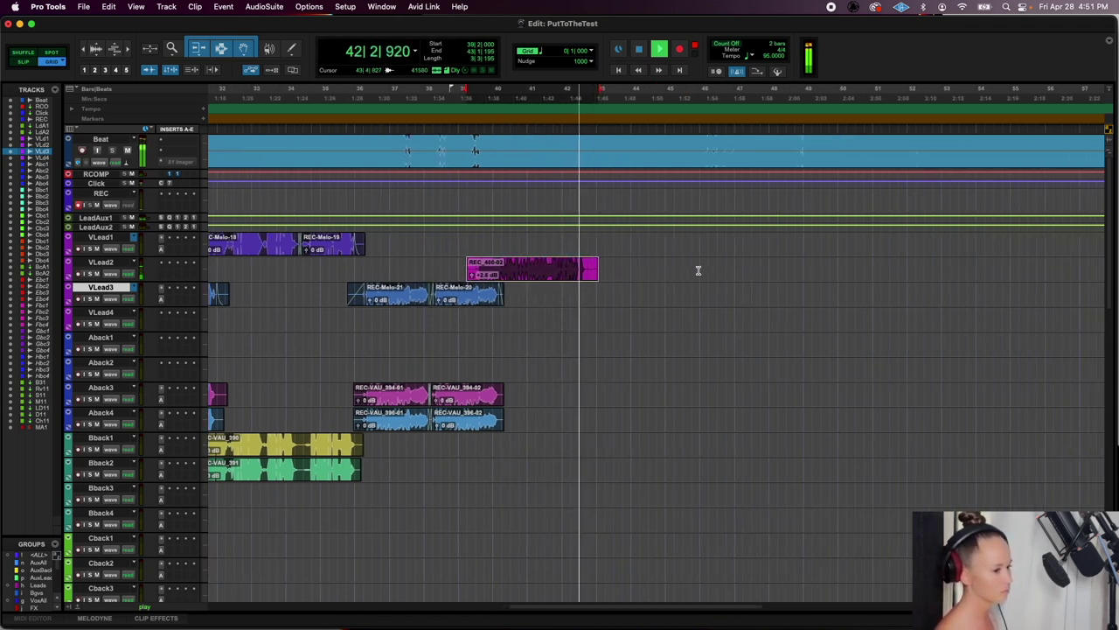
key("space")
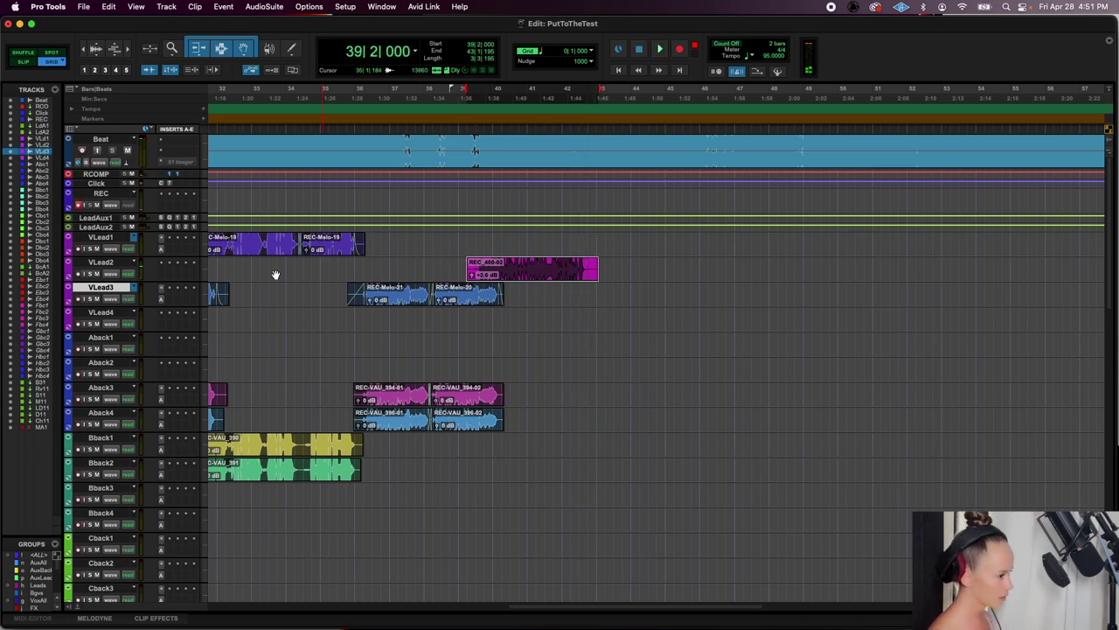
key("Delete")
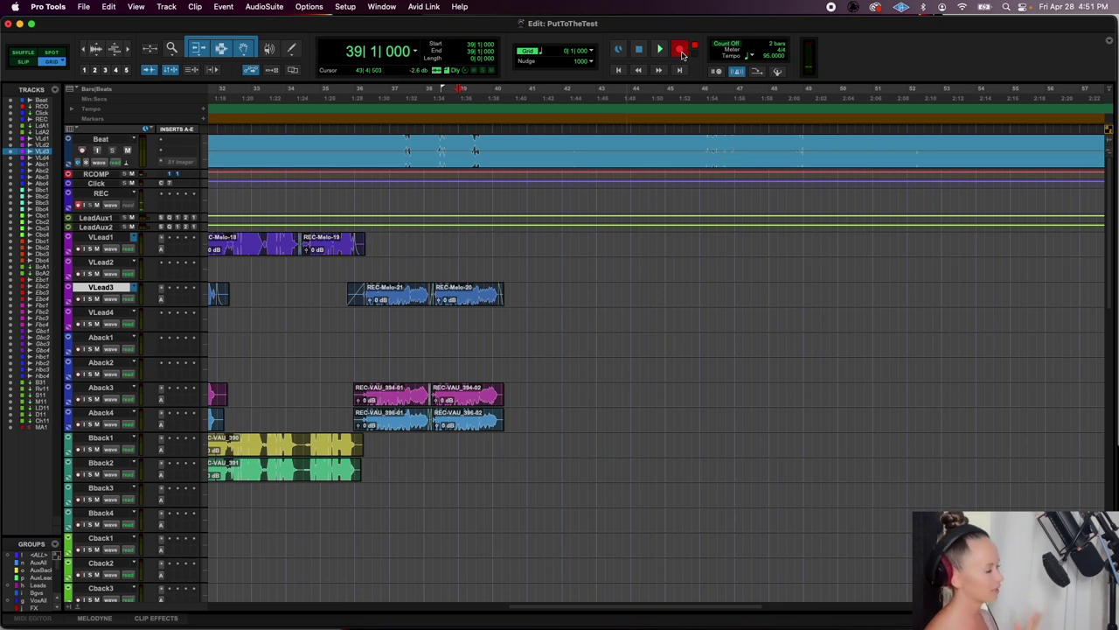
Record a new lead take on REC from bar 39 and move it to VLead2
key("space")
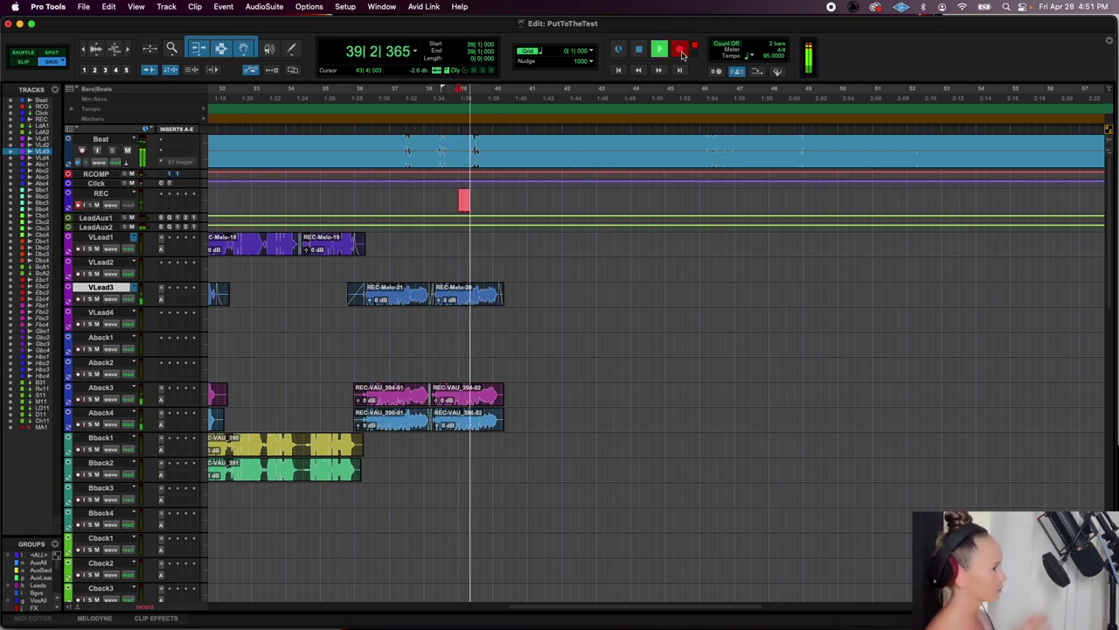
key("space")
left_click(682, 55)
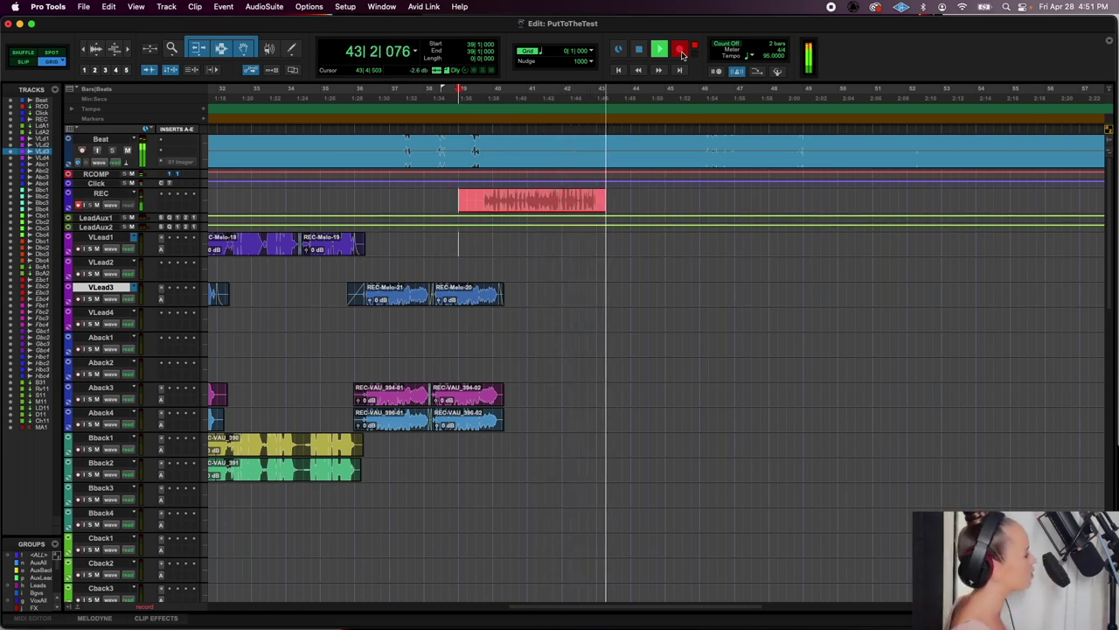
key("space")
left_click_drag(506, 208, 507, 276)
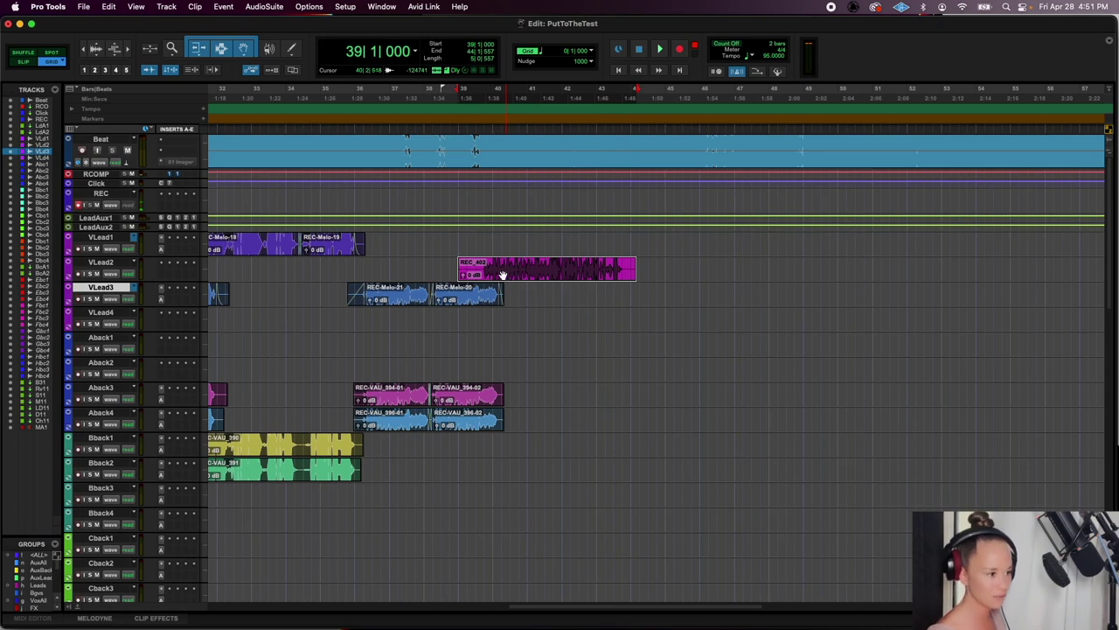
Trim the VLead2 take to run from about bar 39 beat 3 to bar 44, fade both ends, and play it
left_click_drag(477, 261, 481, 264)
left_click(633, 267)
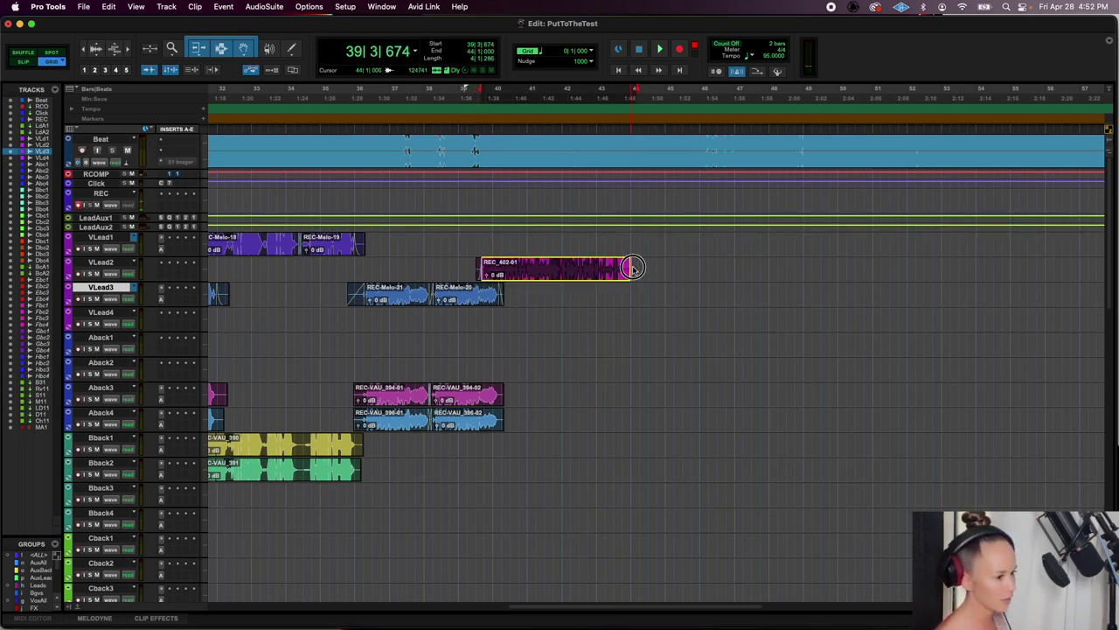
left_click_drag(629, 262, 626, 265)
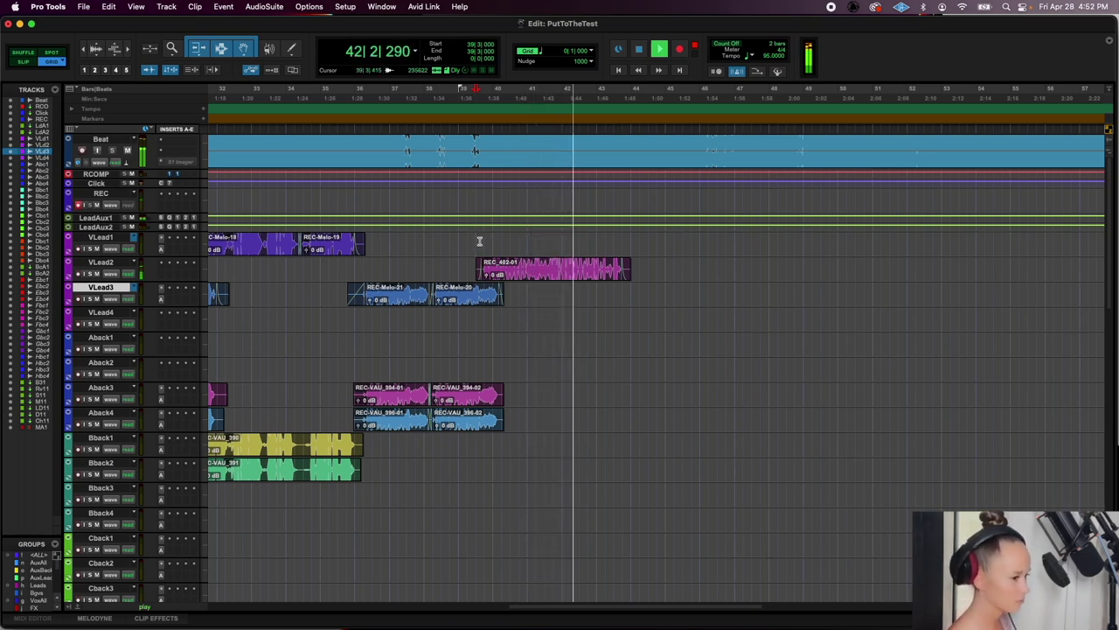
Record another lead take on REC from bar 39 beat 3, restarting it after the first false start
key("t")
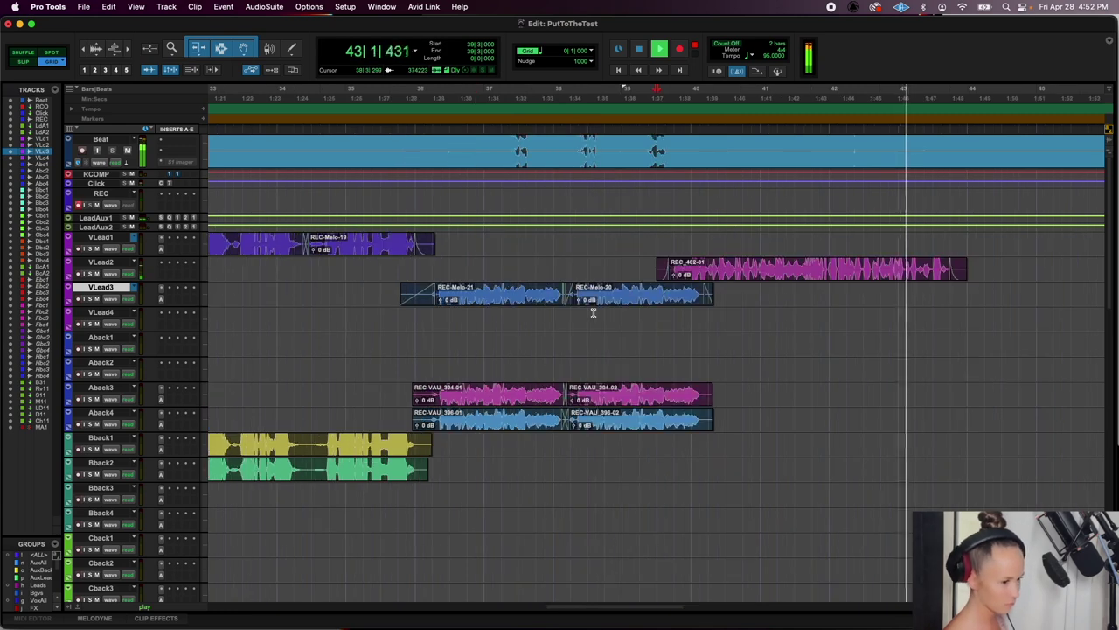
key("space")
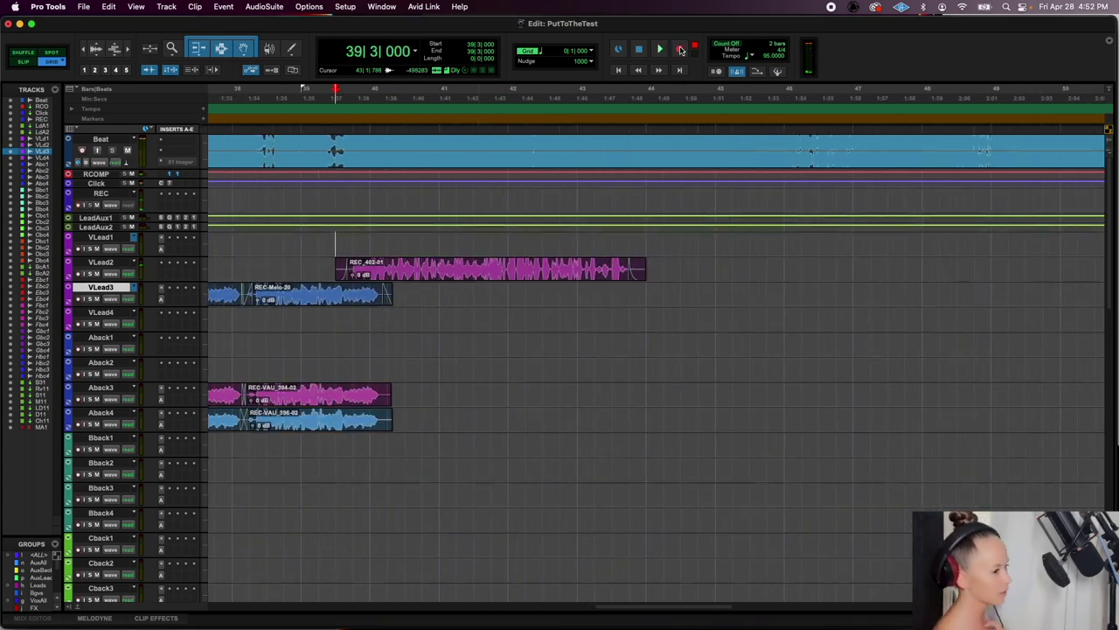
key("space")
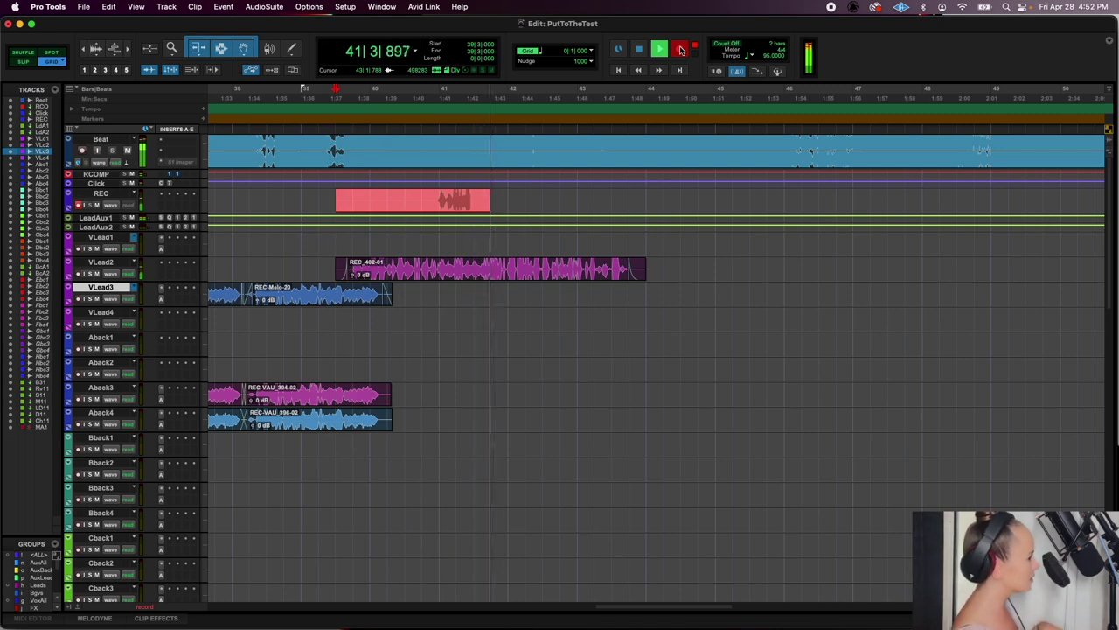
key("space")
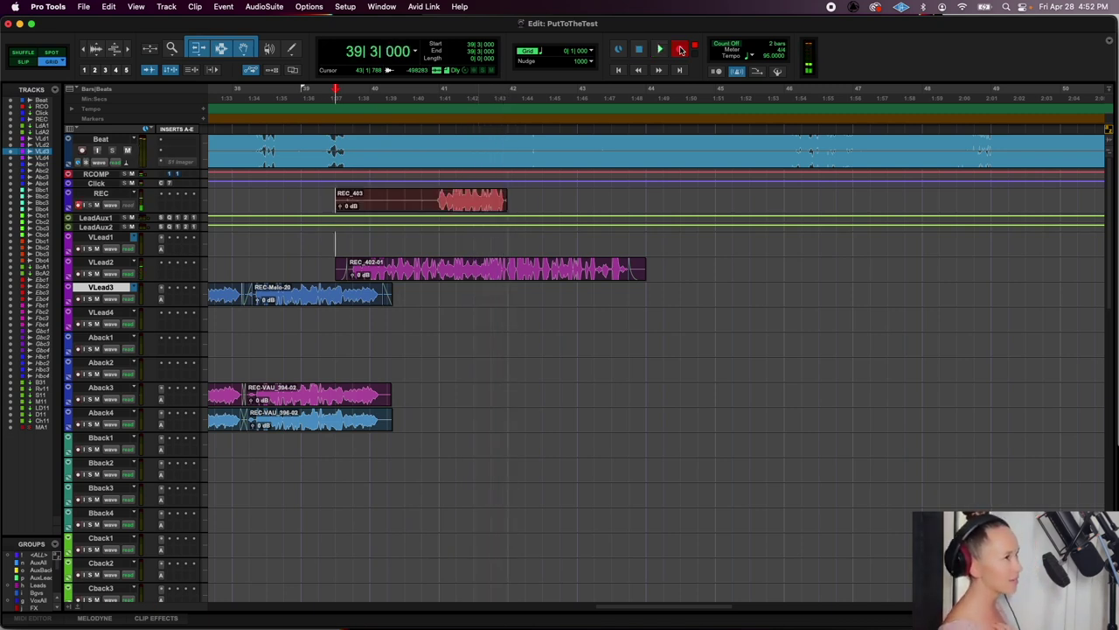
key("space")
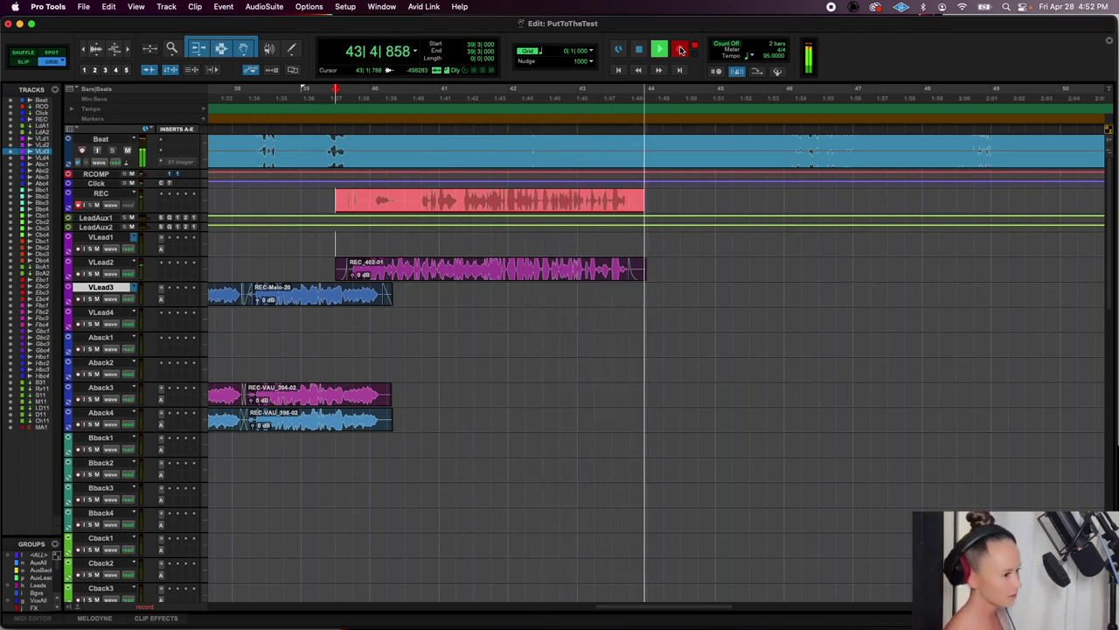
key("space")
Listen to the REC take from bar 41, move its part from bar 41 beat 3 onward to VLead2, and play it
left_click(443, 194)
key("space")
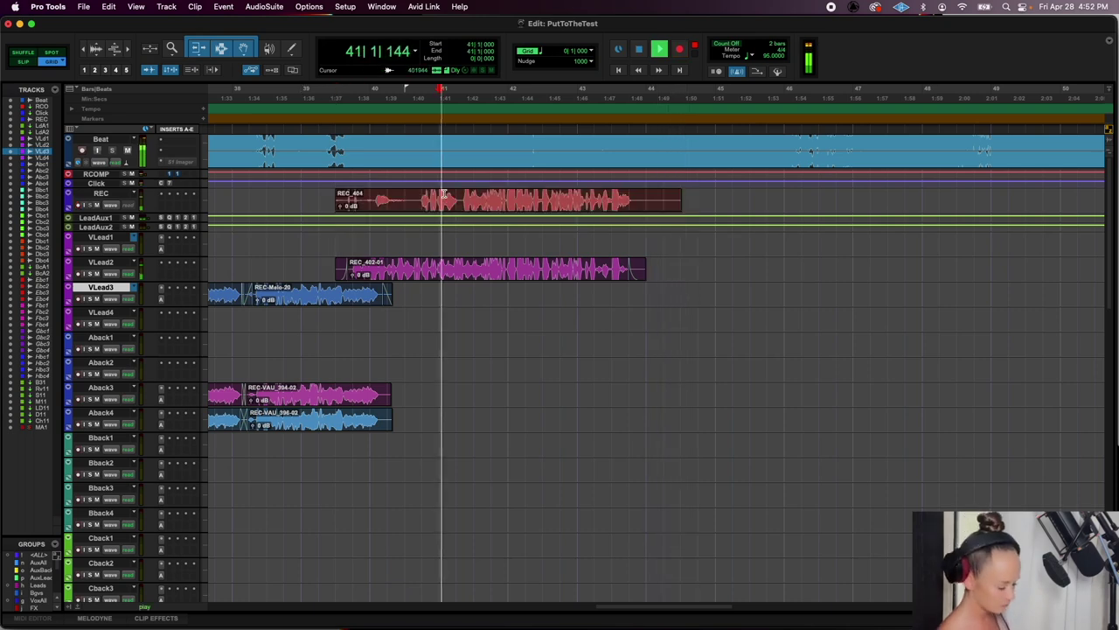
key("t")
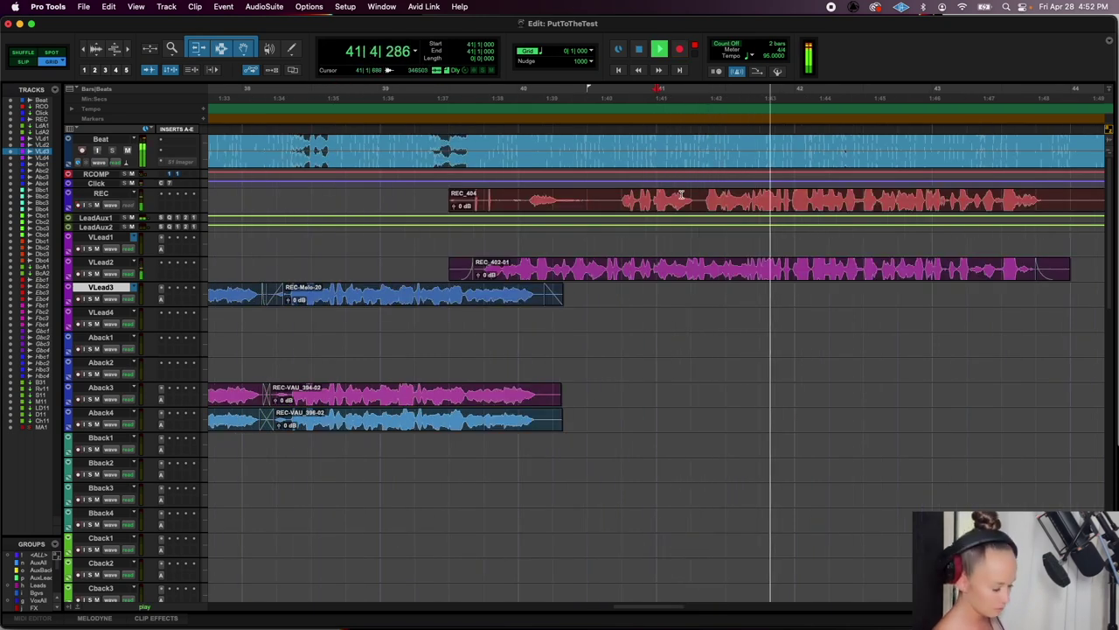
key("t")
key("space")
scroll(692, 193, "right", 3)
scroll(673, 189, "down", 1)
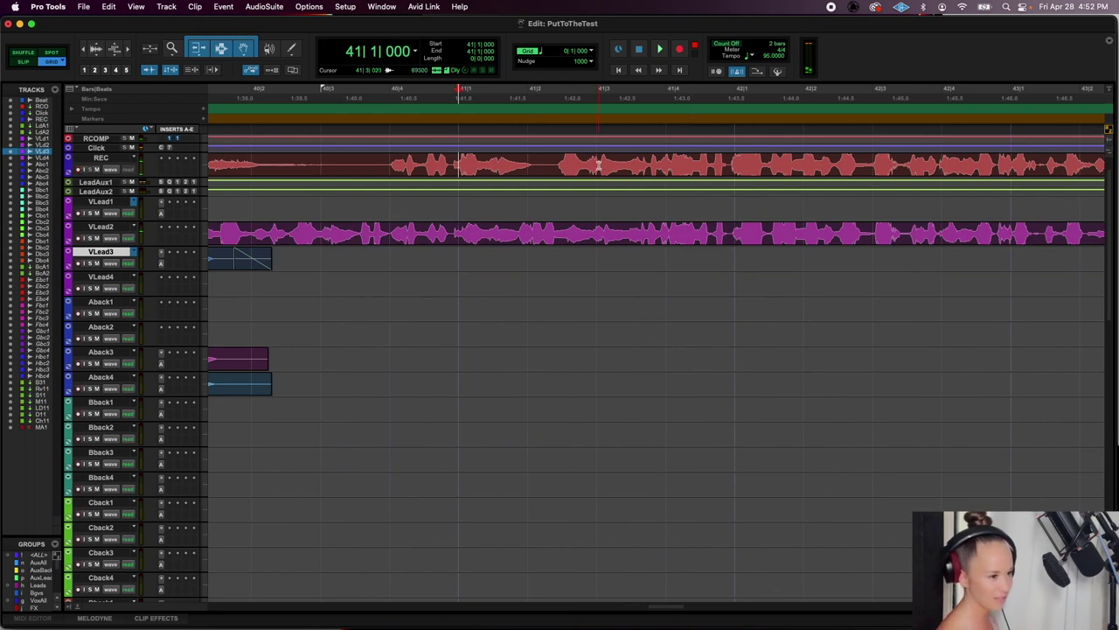
left_click_drag(616, 166, 604, 234)
key("space")
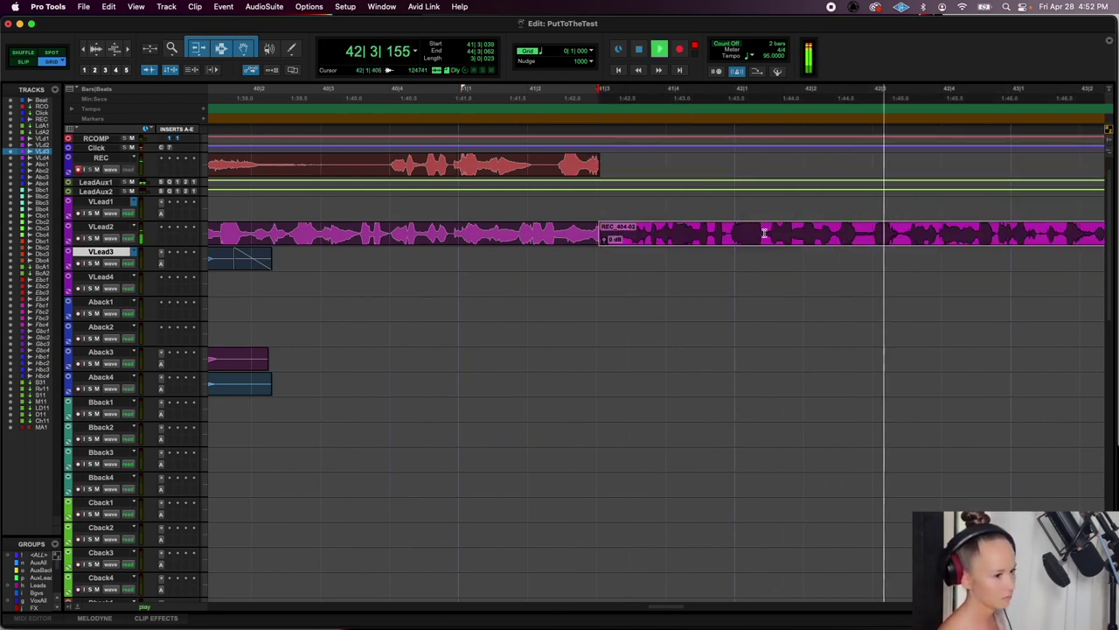
Split the moved VLead2 clip just before bar 42 and delete the piece before the split
left_click(728, 233)
key("b")
left_click(709, 244)
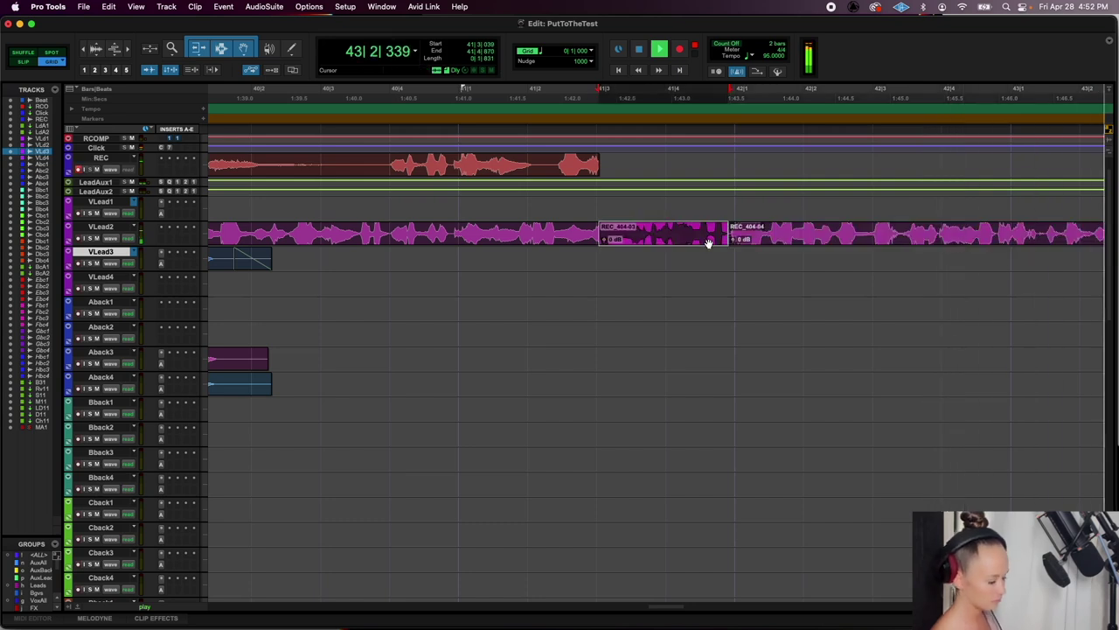
key("Delete")
key("space")
Record a lead take on REC from bar 40 and move its matching part into the VLead2 gap before bar 42
key("r")
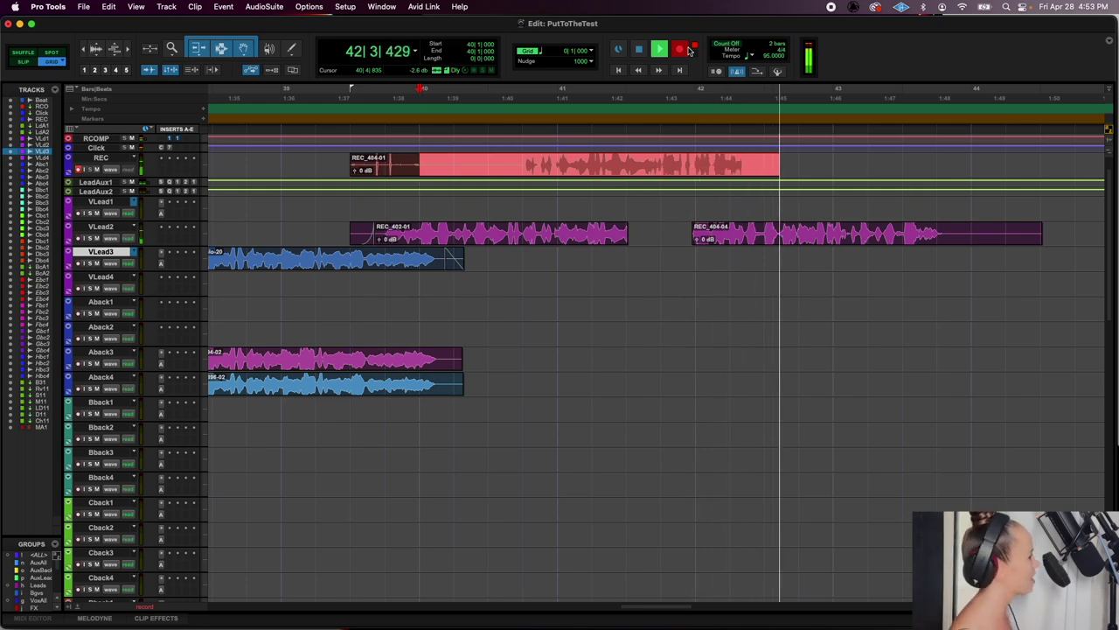
key("space")
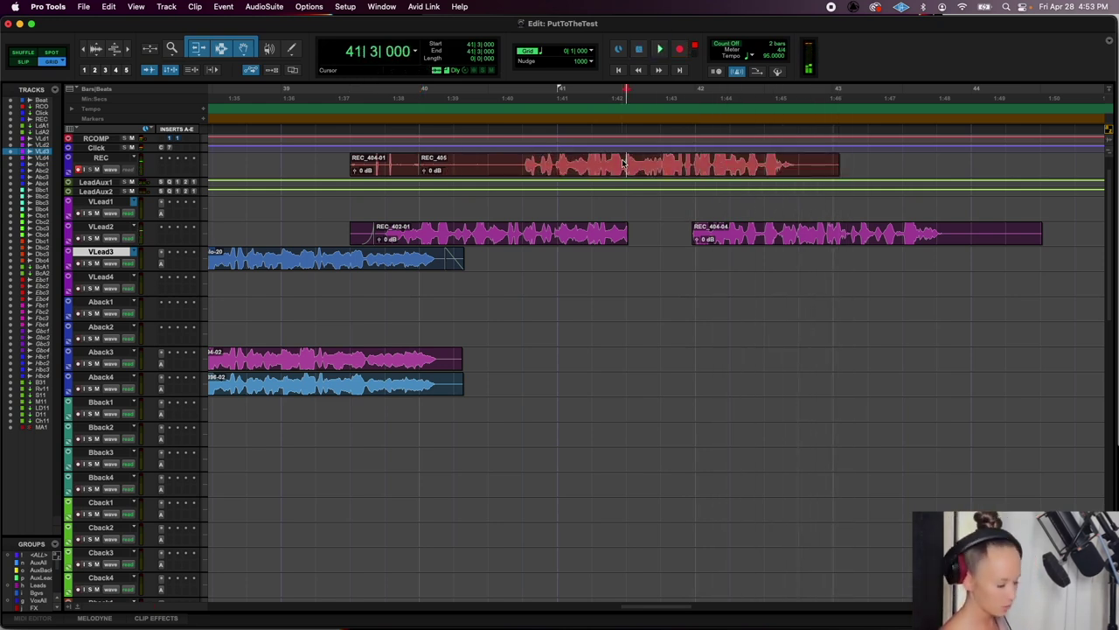
scroll(622, 162, "up", 1)
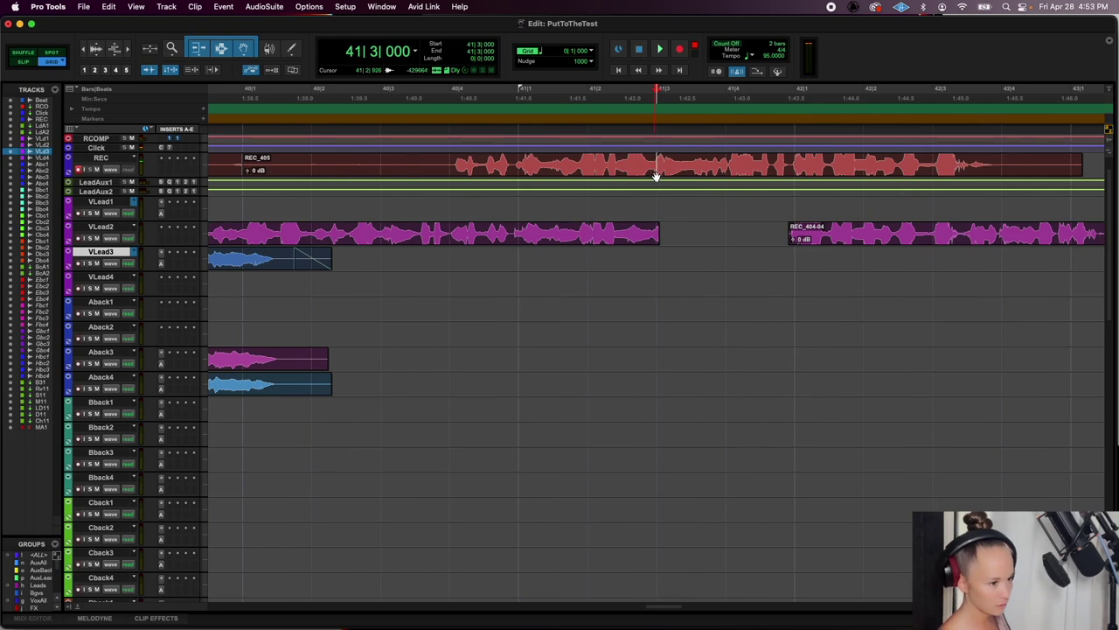
left_click_drag(764, 169, 749, 237)
Delete the leftover pieces of the bar 40 take on both sides of the moved part on REC
left_click(823, 173)
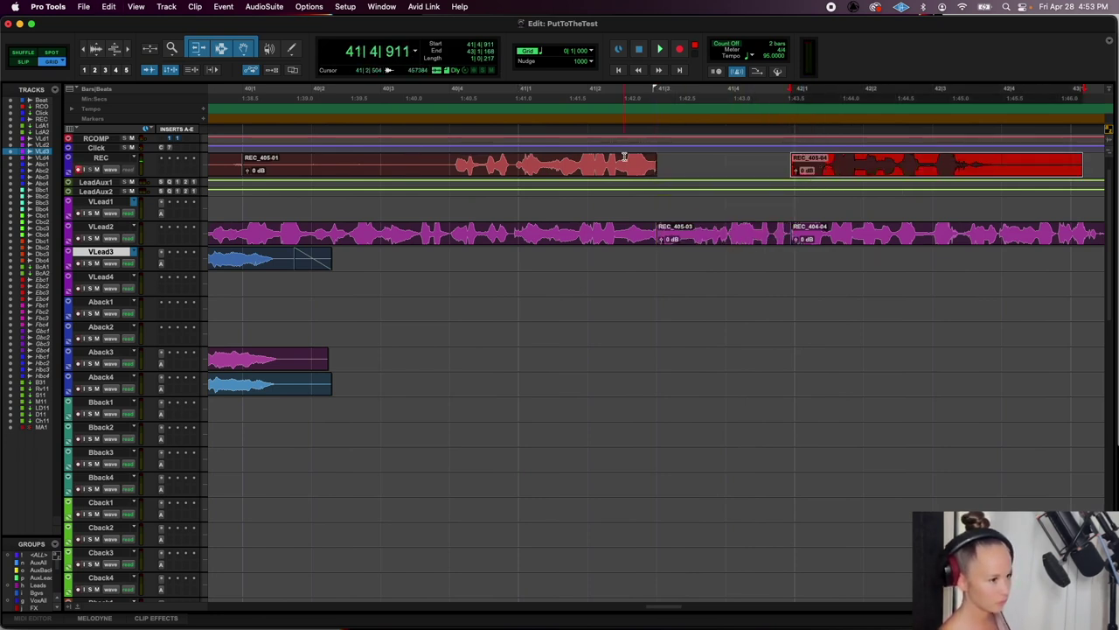
left_click(609, 174, "shift")
key("Delete")
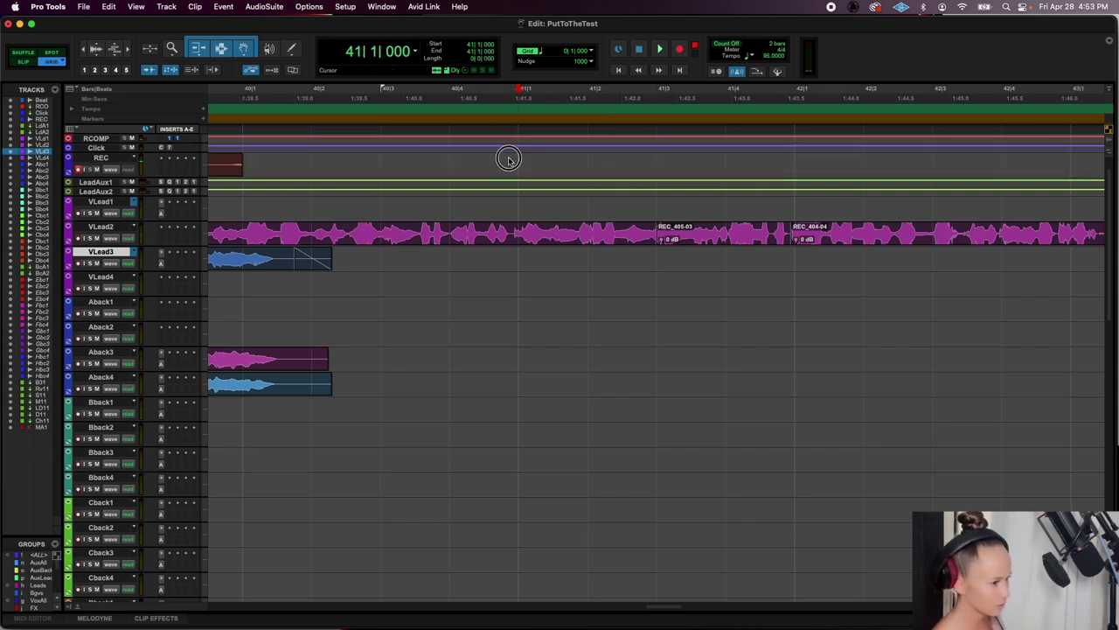
Play the VLead2 edit and crossfade both joins of the inserted piece, at bar 41 beat 3 and just before bar 42
key("t")
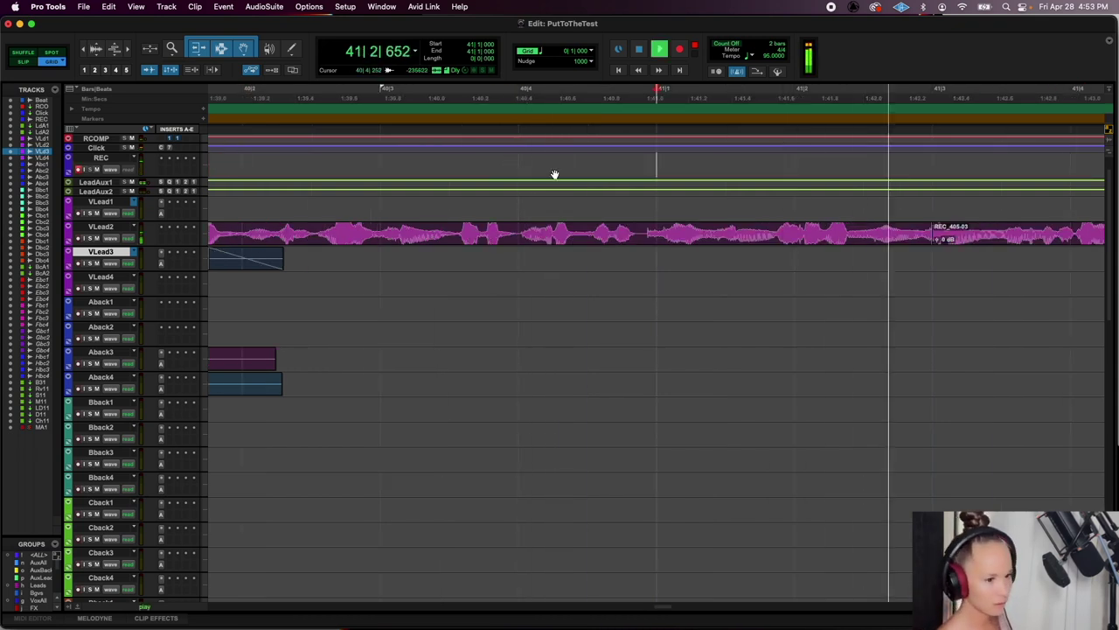
scroll(555, 175, "right", 5)
scroll(554, 175, "down", 1)
left_click_drag(442, 226, 446, 226)
key("r")
key("r")
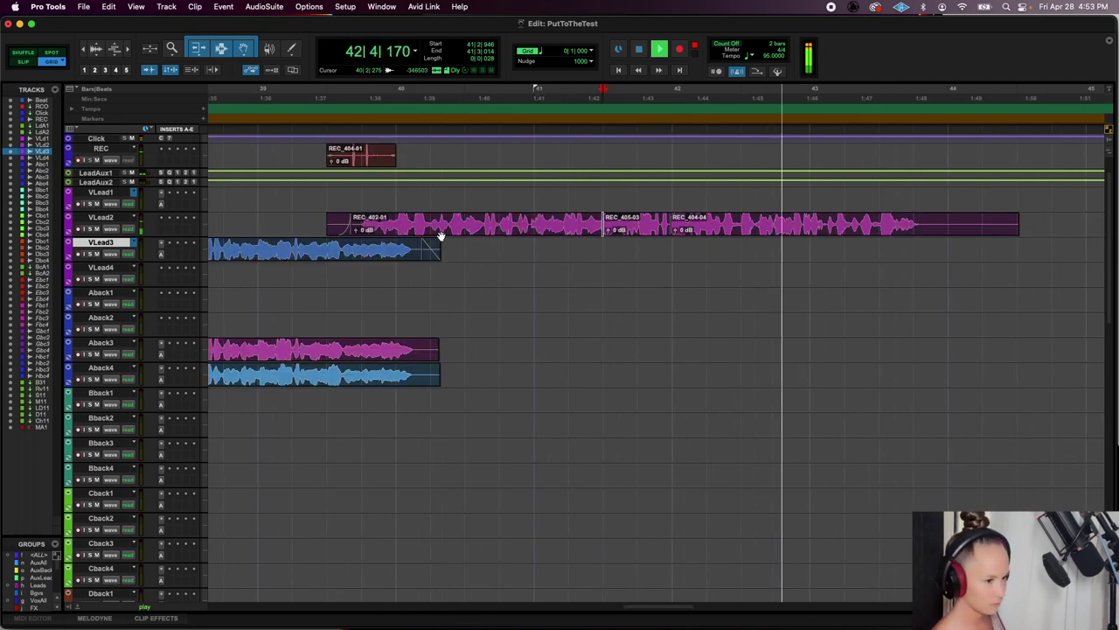
left_click(724, 234)
key("t")
key("t")
left_click_drag(656, 224, 653, 232)
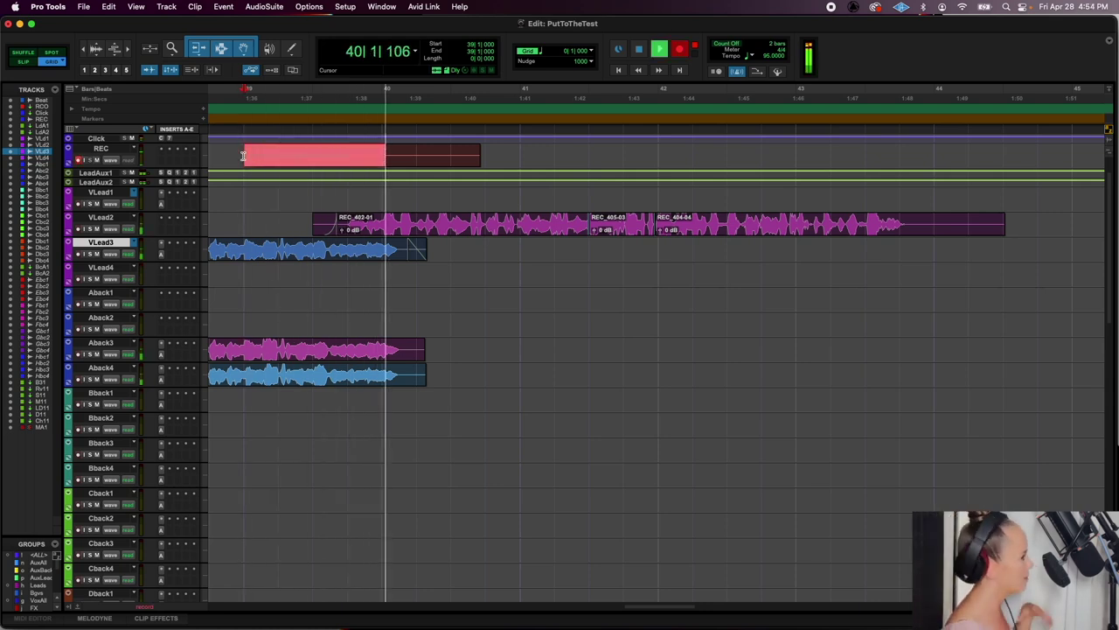
Record a backing take on REC from bar 39 and move its part from bar 39 beat 4 onward to Aback1
key("space")
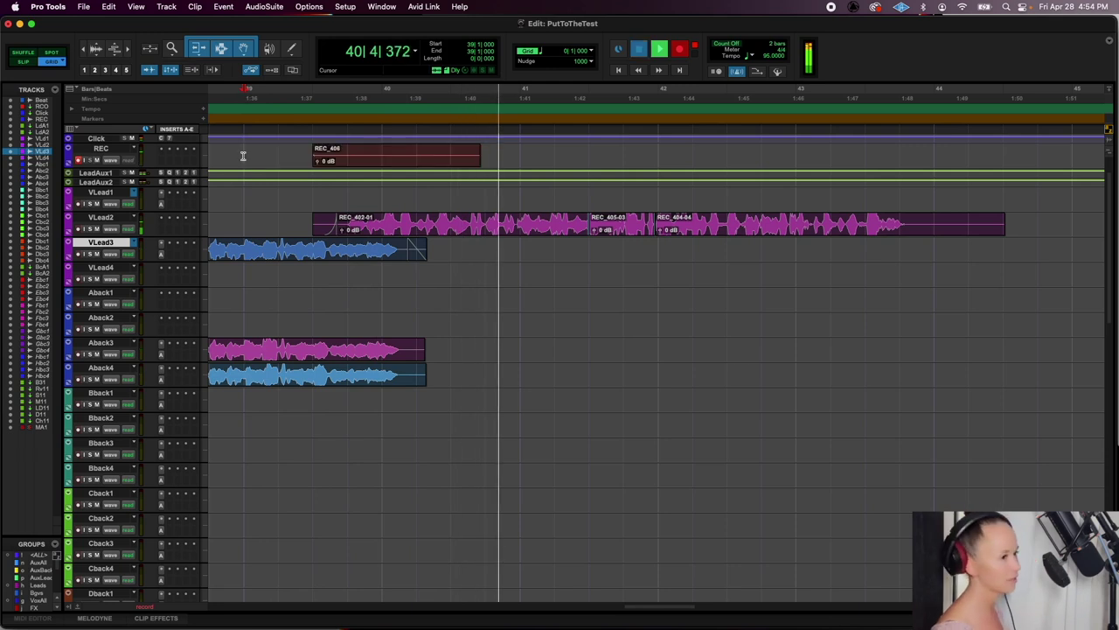
key("space")
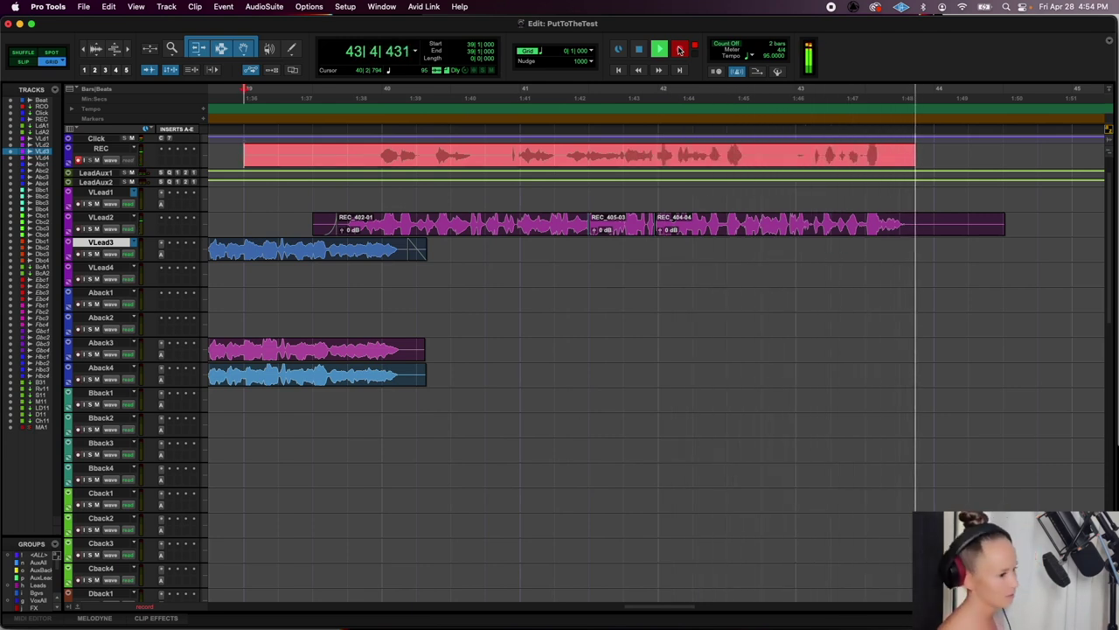
key("space")
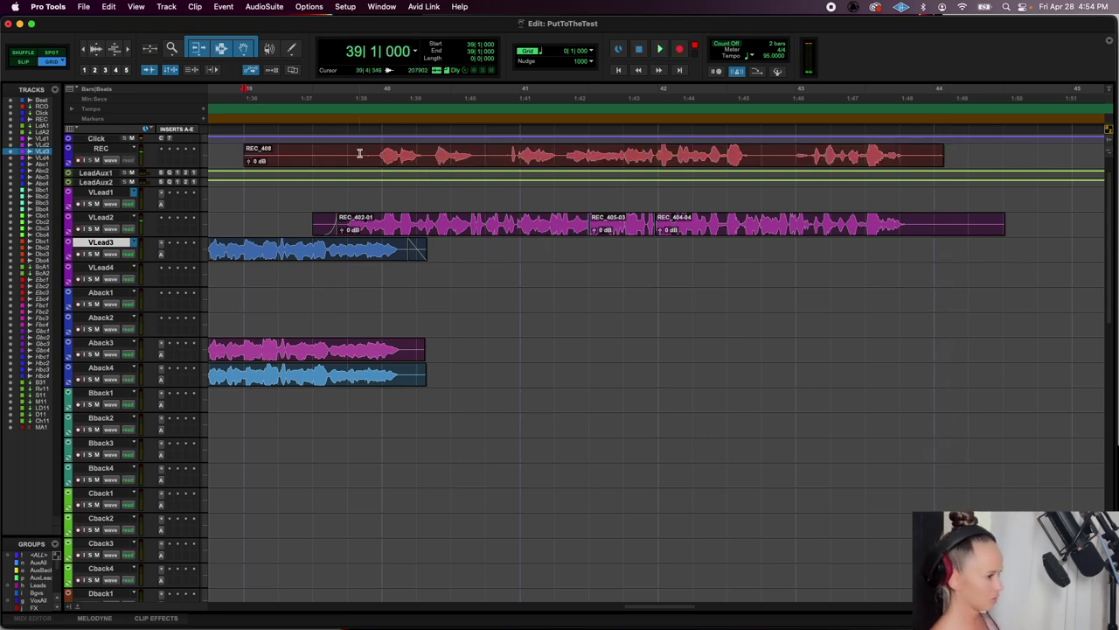
left_click_drag(392, 166, 392, 301)
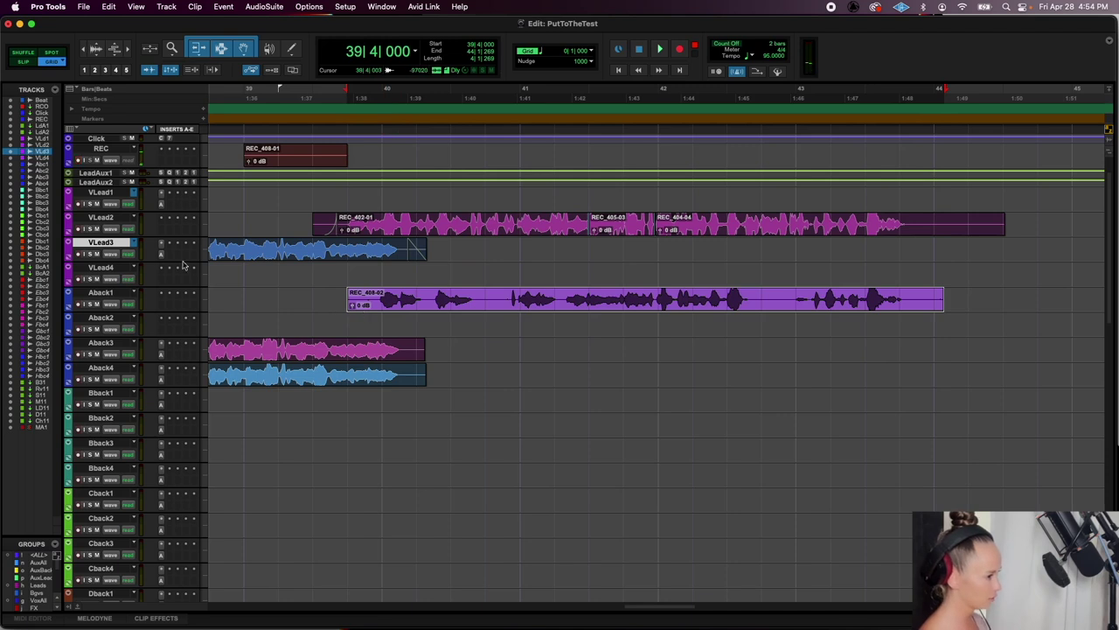
Record a double of the backing phrase on REC from bar 39 and move the whole take to Aback2
left_click(258, 198)
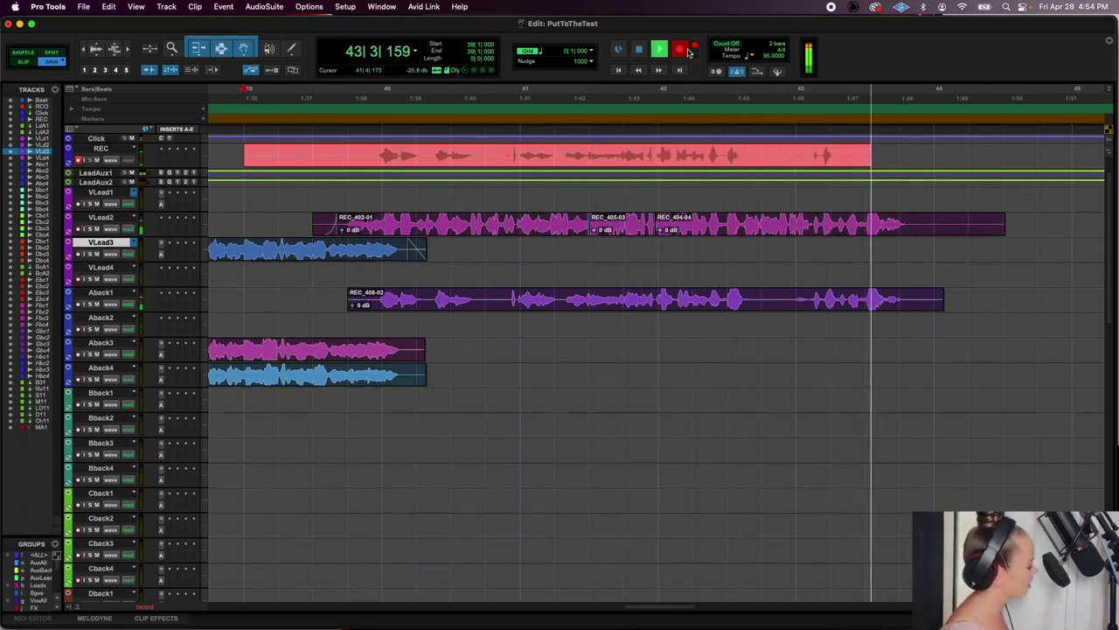
key("space")
left_click_drag(631, 153, 631, 320)
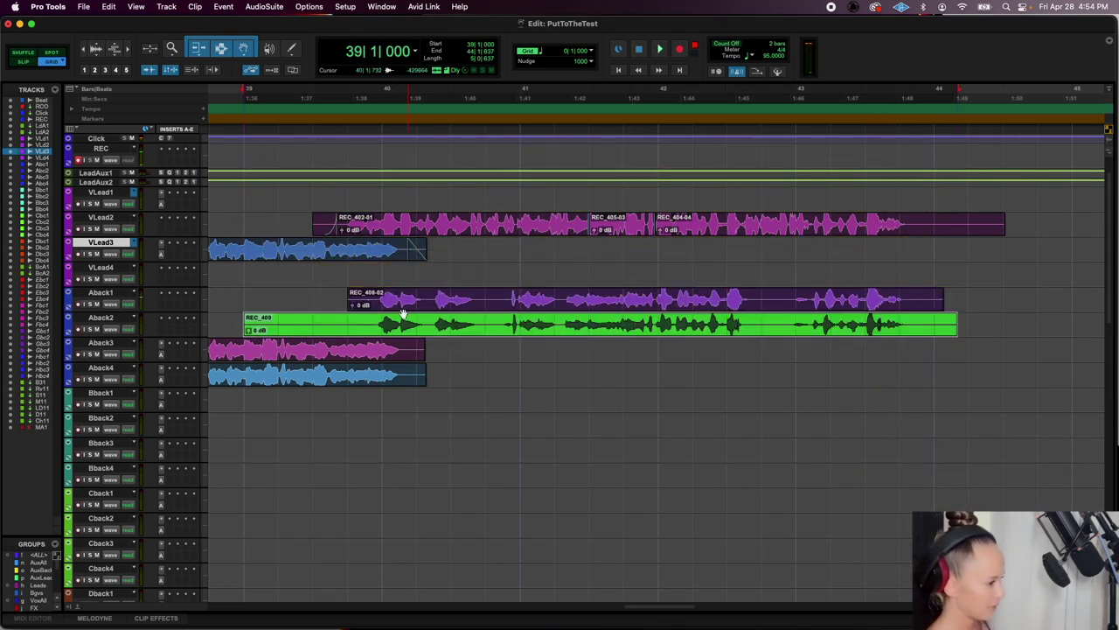
Play the backing pair and trim the starts of the Aback1 and Aback2 clips to just after bar 39 beat 4
left_click(313, 322)
key("space")
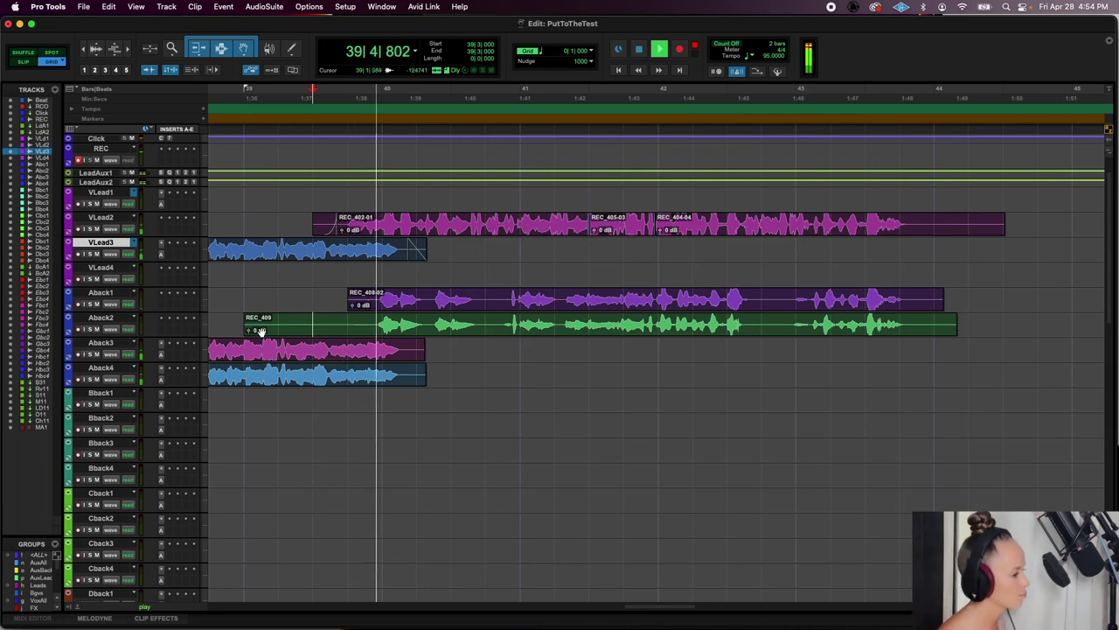
left_click_drag(234, 325, 353, 301)
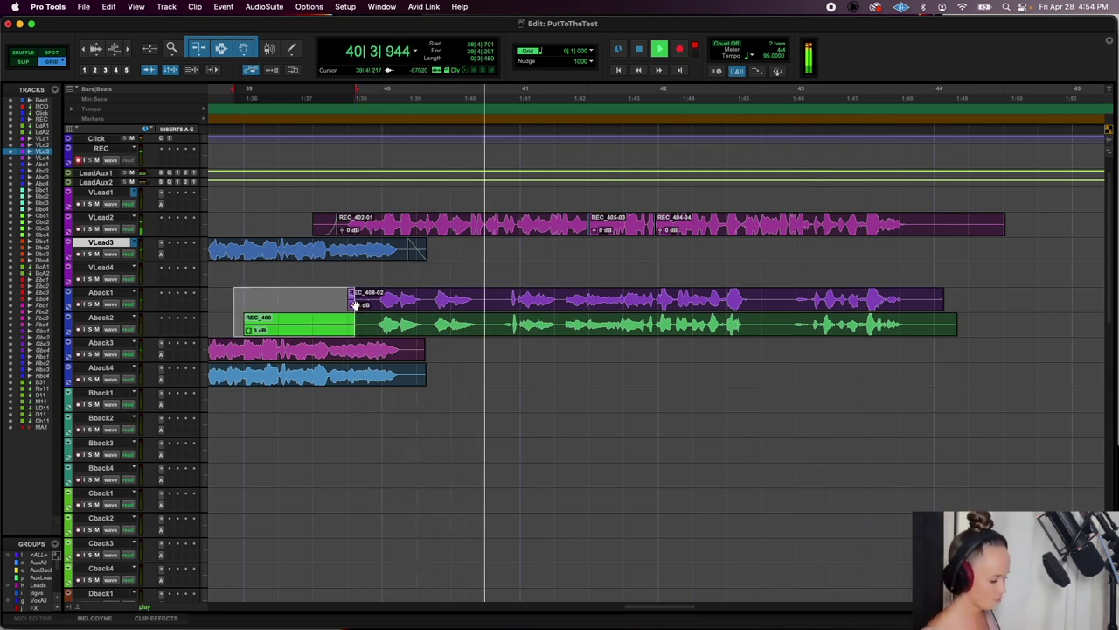
key("Delete")
Set the clip gain of the new Aback1 and Aback2 clips to +2.6 dB and fade in their starts
left_click(361, 304)
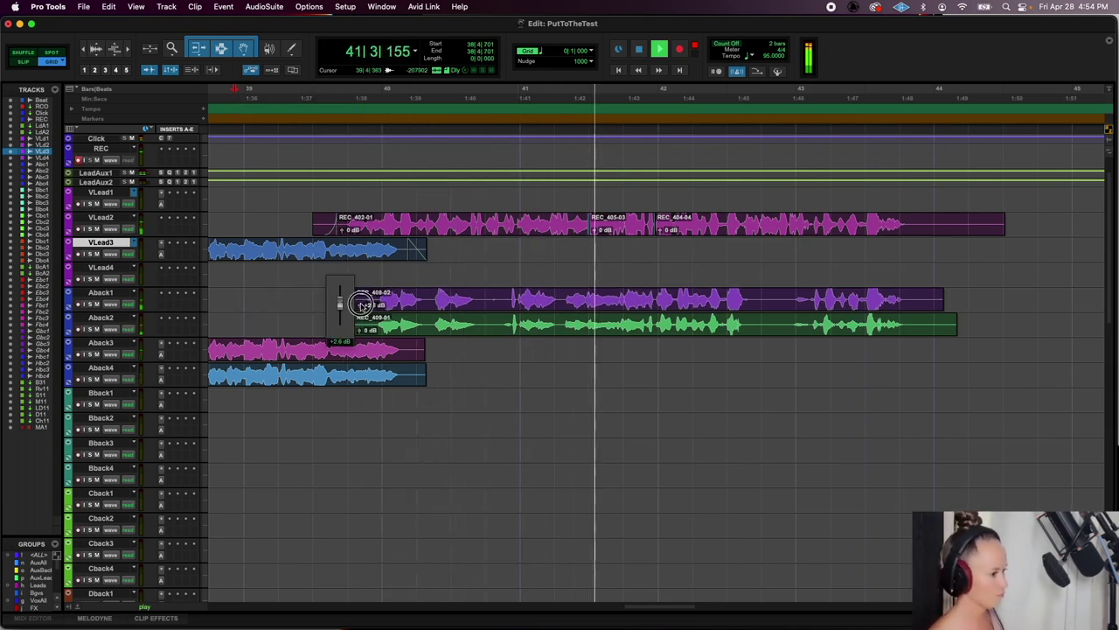
left_click_drag(360, 308, 379, 298)
key("super+f")
key("Return")
Trim the ends of the Aback1 and Aback2 clips to just before bar 44 and VLead2 to bar 44, with fade-outs
left_click_drag(960, 318, 923, 309)
key("Delete")
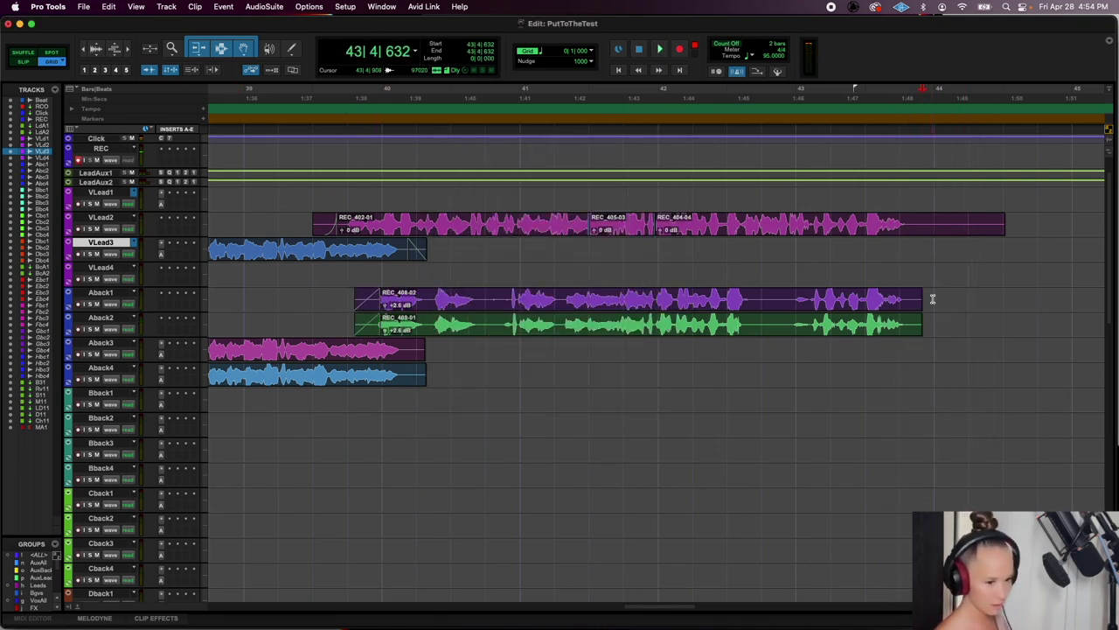
key("super+f")
key("Return")
left_click_drag(1005, 224, 912, 218)
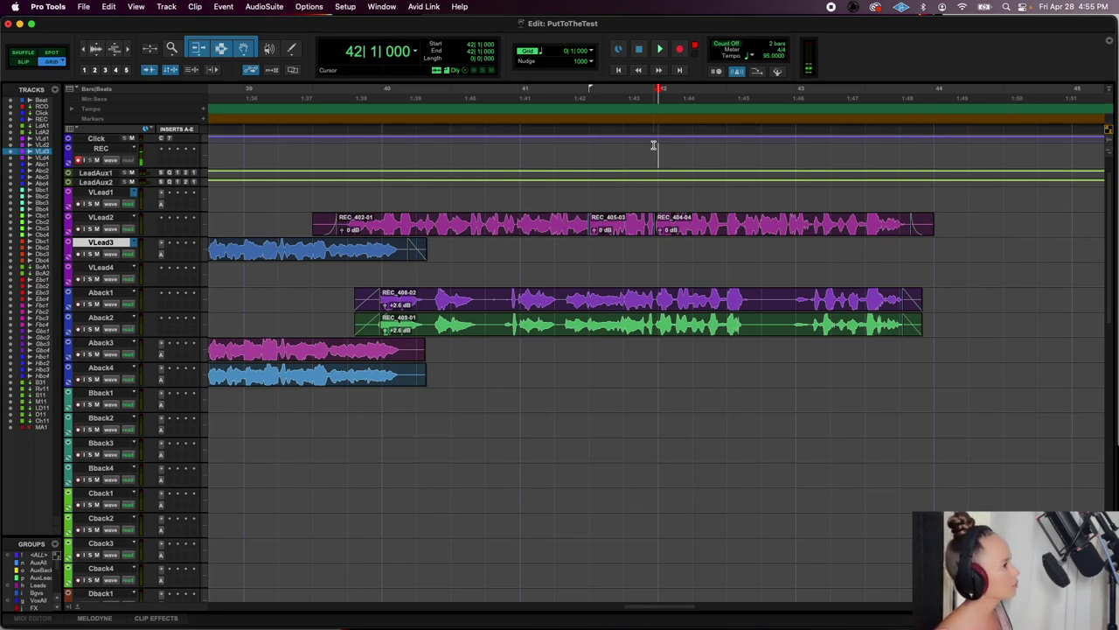
Record a backing take on REC from bar 42 and place its part from bar 43 onward on Aback3 at -6.6 dB clip gain
key("super+space")
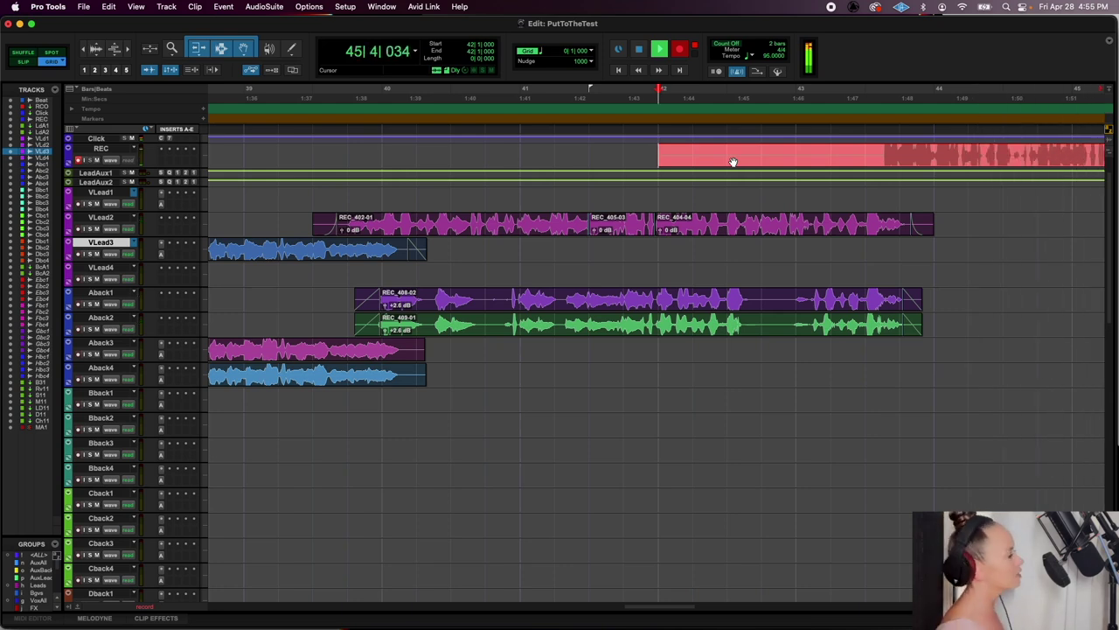
key("space")
key("space")
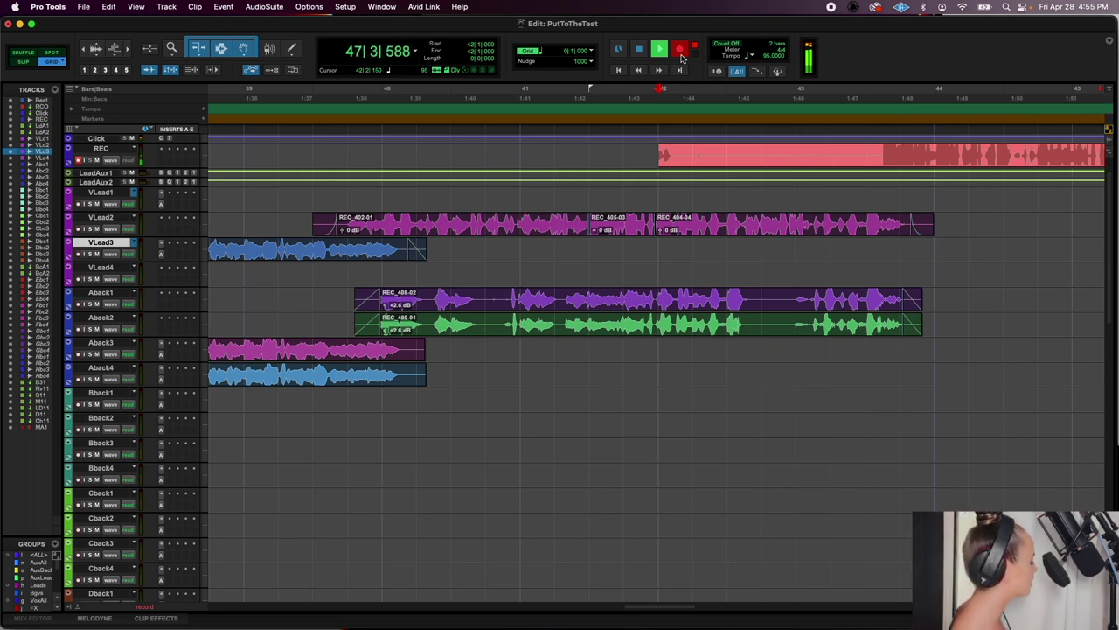
key("space")
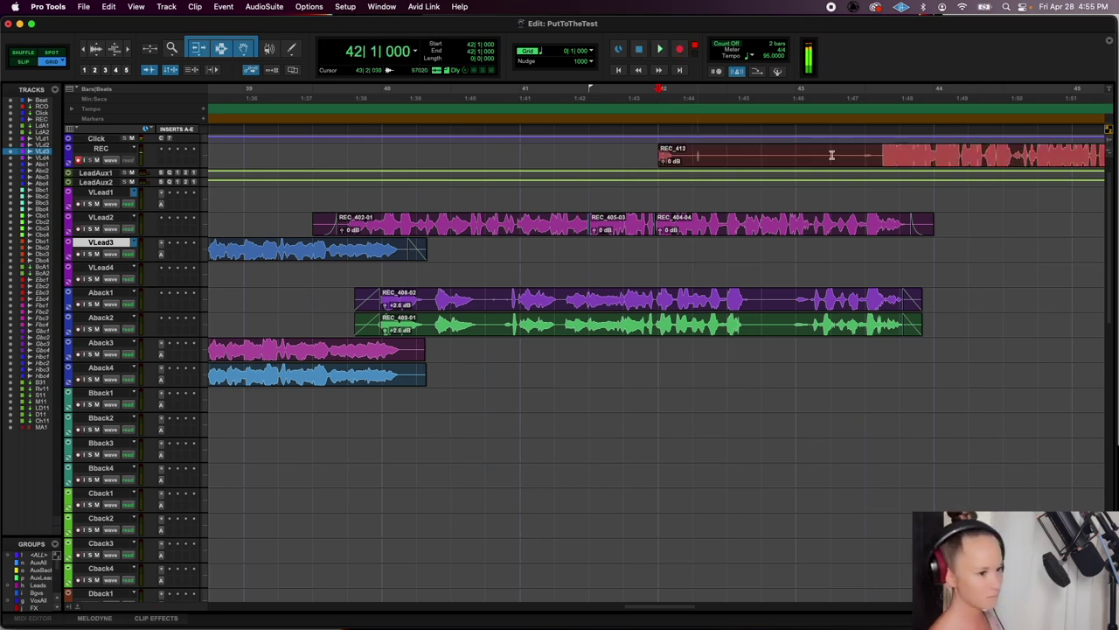
left_click_drag(800, 156, 633, 353)
key("BackSpace")
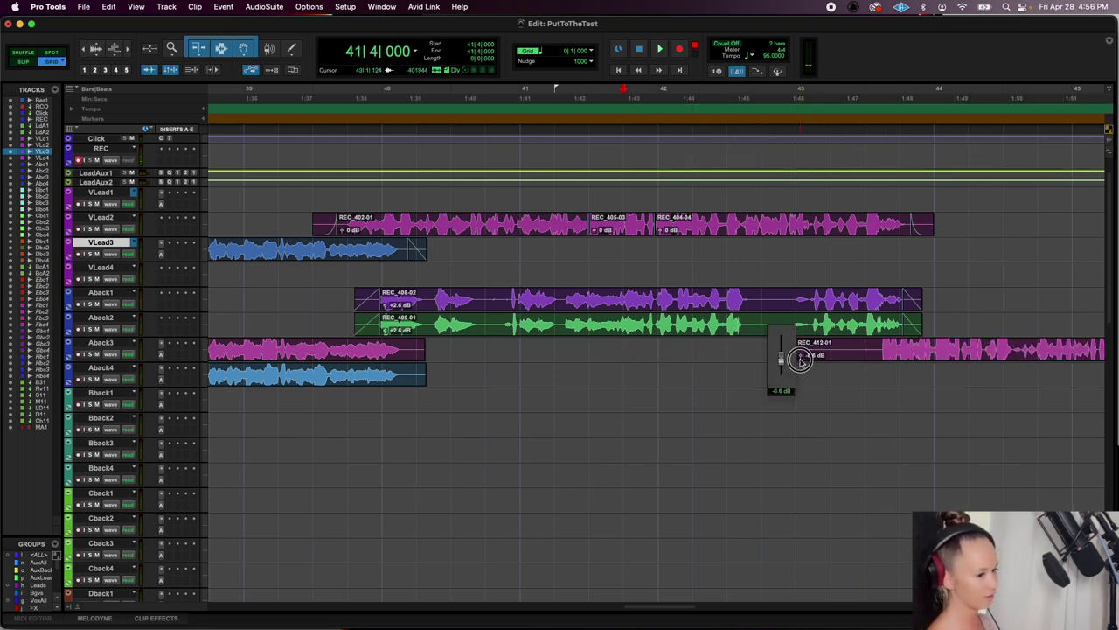
Record a double of the Aback3 phrase on REC from bar 42 and move it to Aback4
left_click(681, 46)
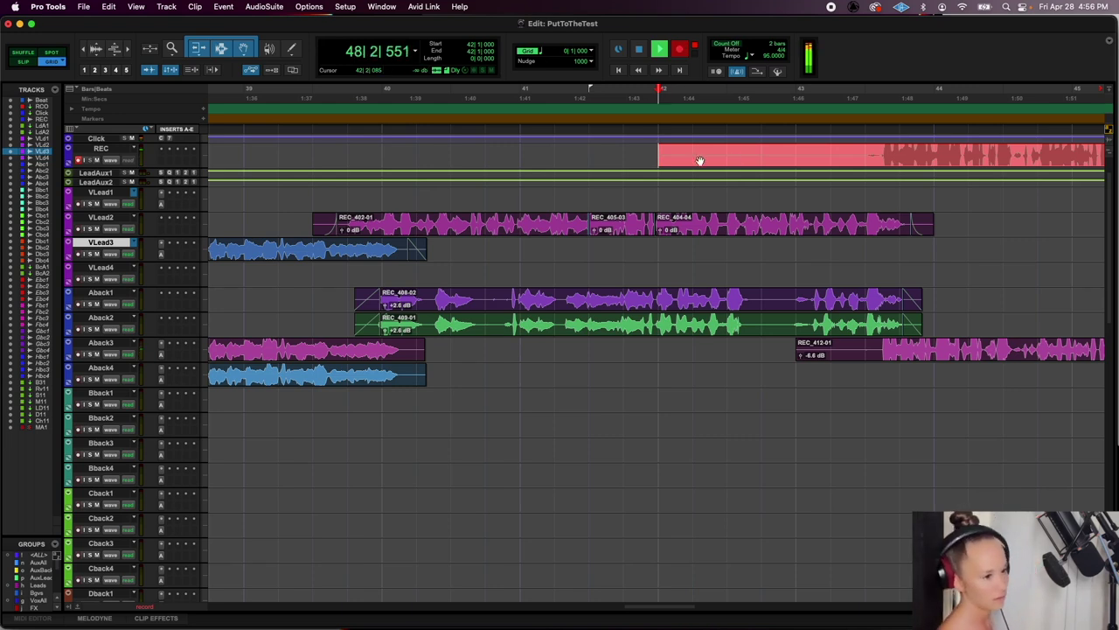
key("space")
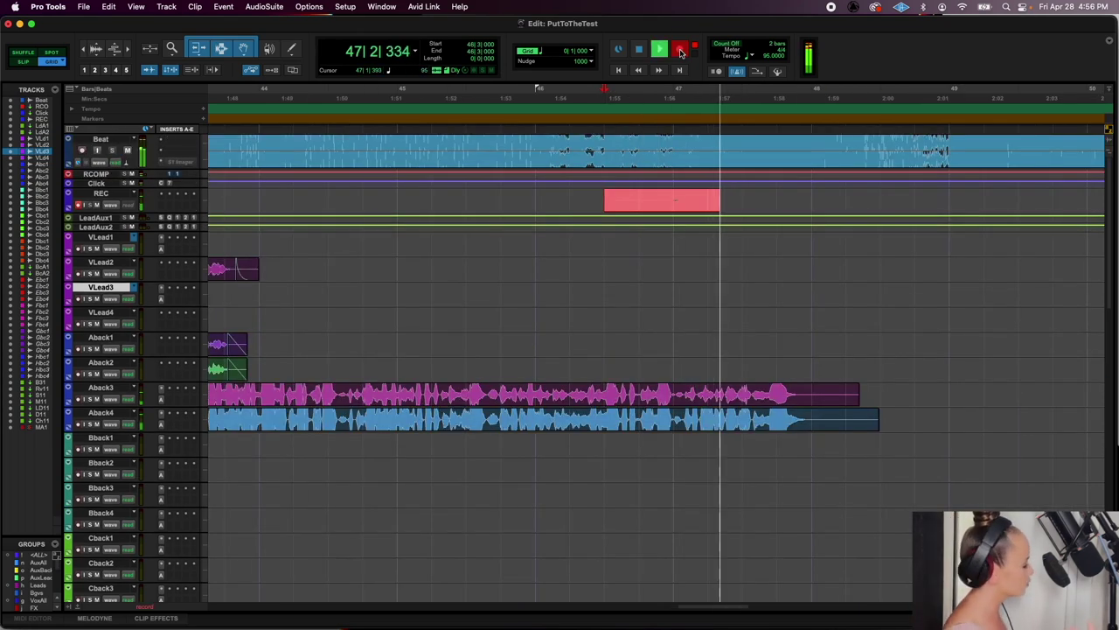
Finish the REC pickup take, place its part from bar 47 beat 1 onward on Aback4, and delete the leftover REC clip
key("space")
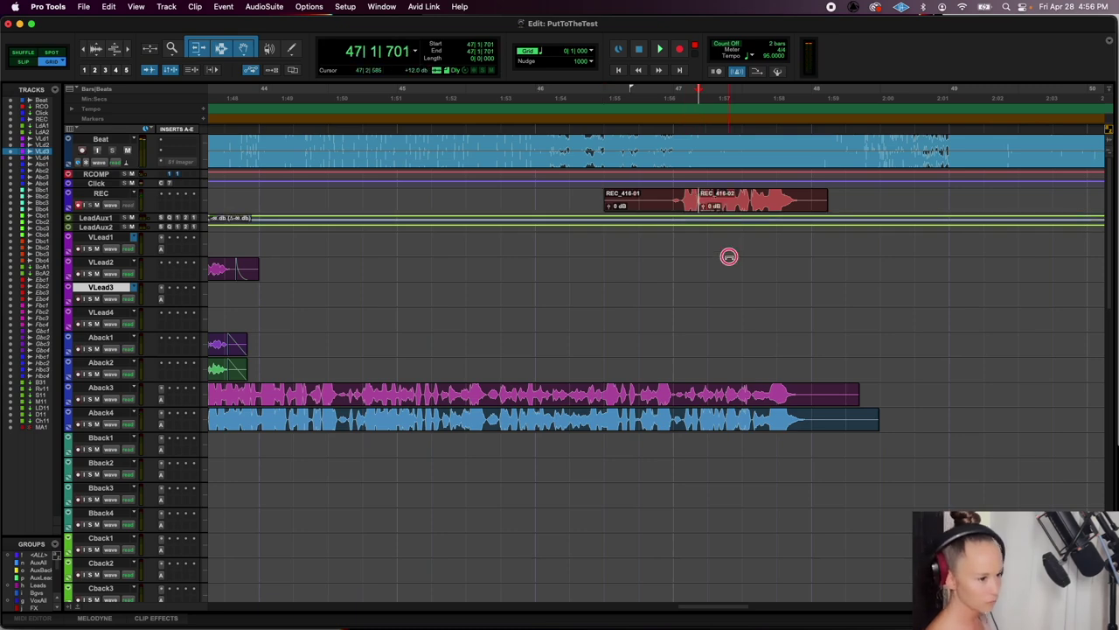
left_click_drag(728, 212, 730, 424)
key("t")
key("t")
key("t")
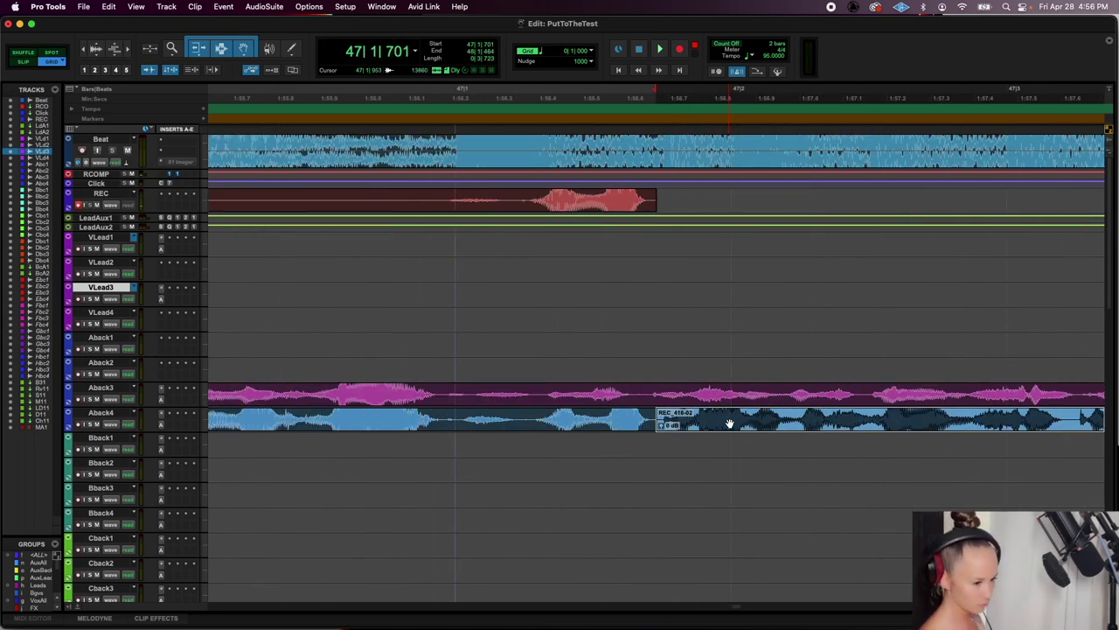
key("r")
key("r")
key("r")
key("r")
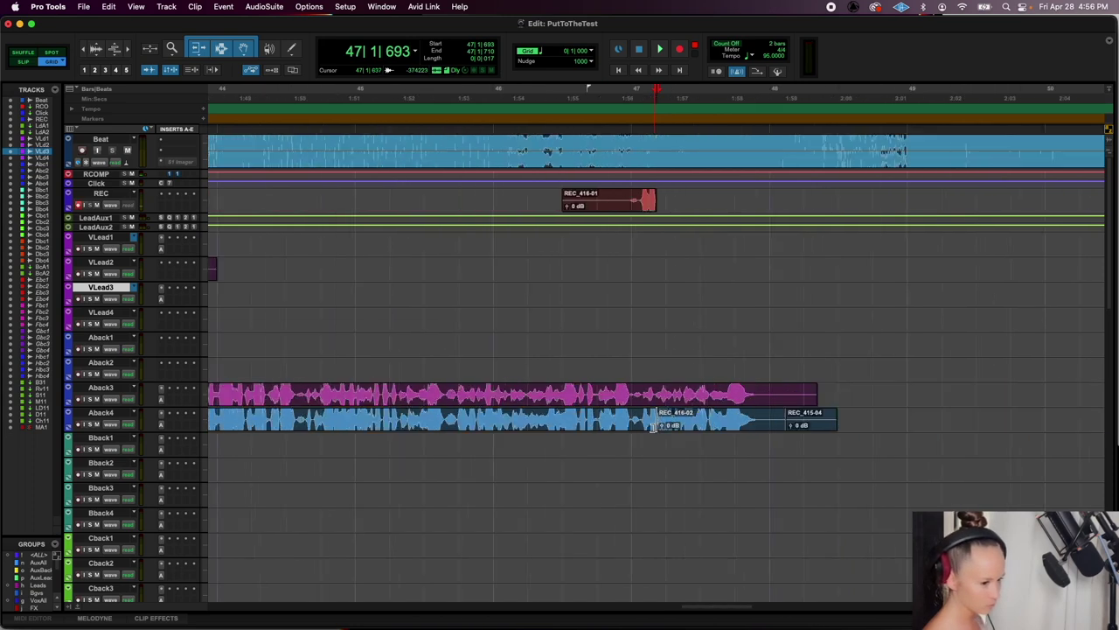
left_click(636, 205)
key("Delete")
Record a take on REC from bar 42, move its part from bar 43 beat 2 onward to VLead4, and play it back
key("r")
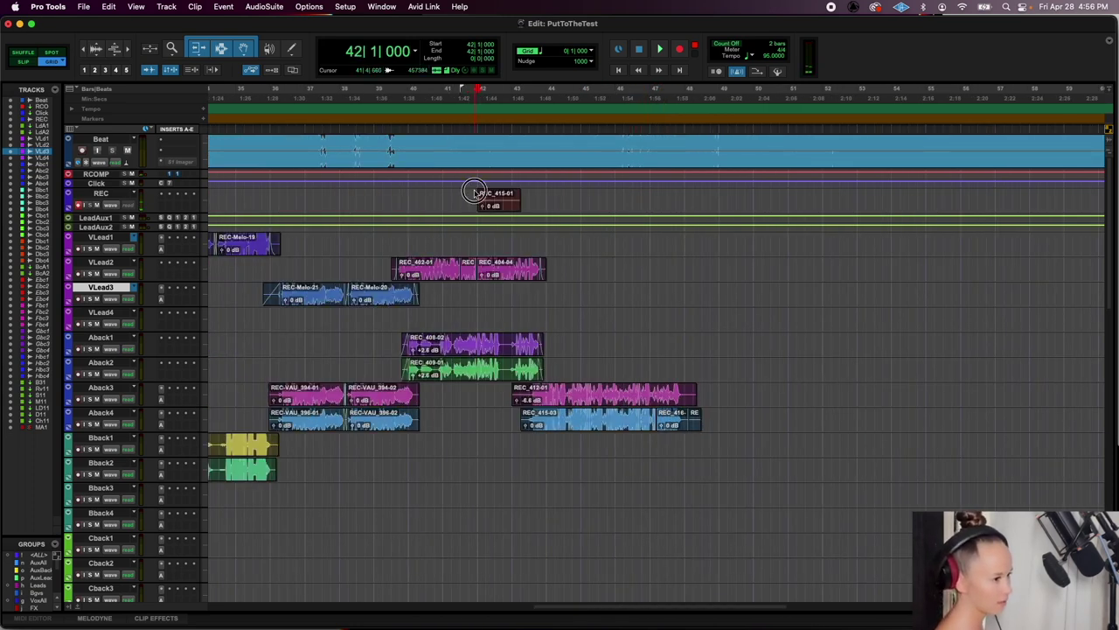
key("space")
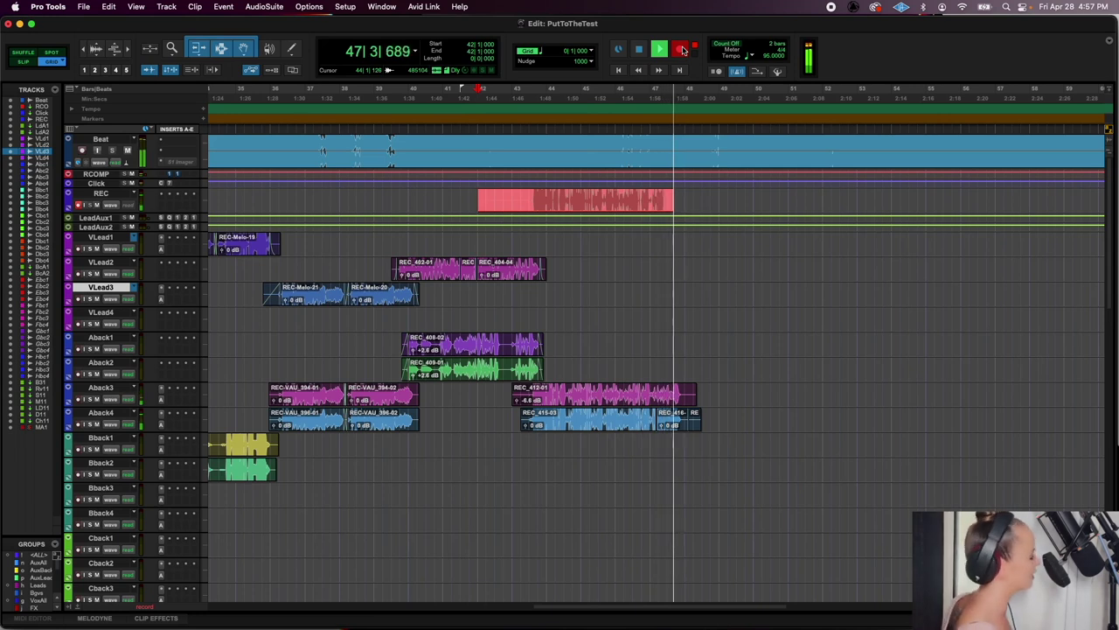
key("space")
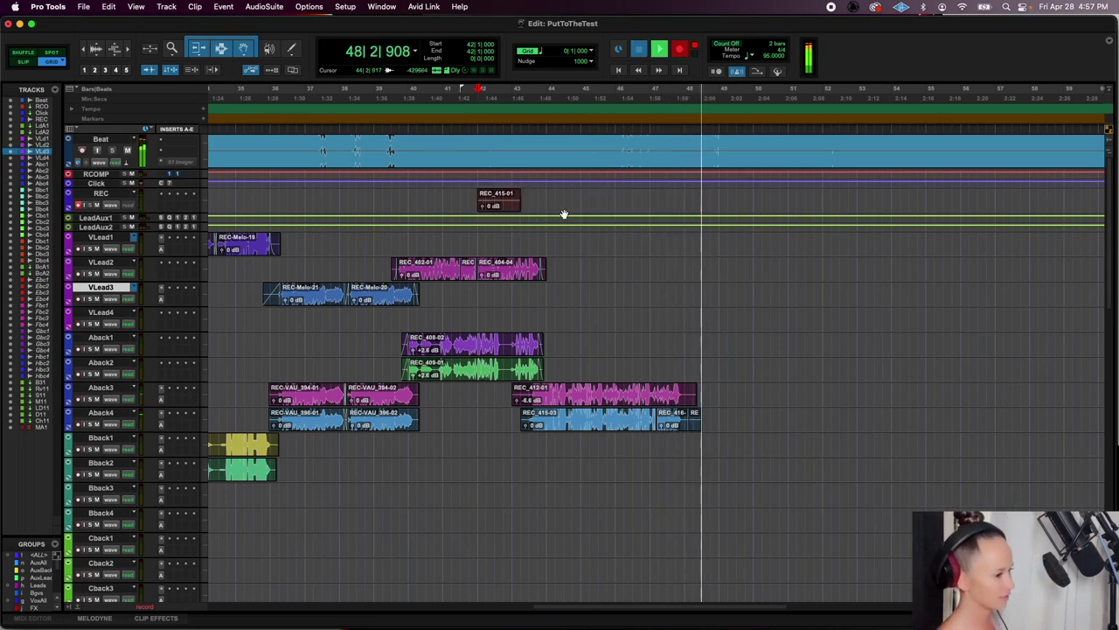
left_click_drag(544, 203, 537, 325)
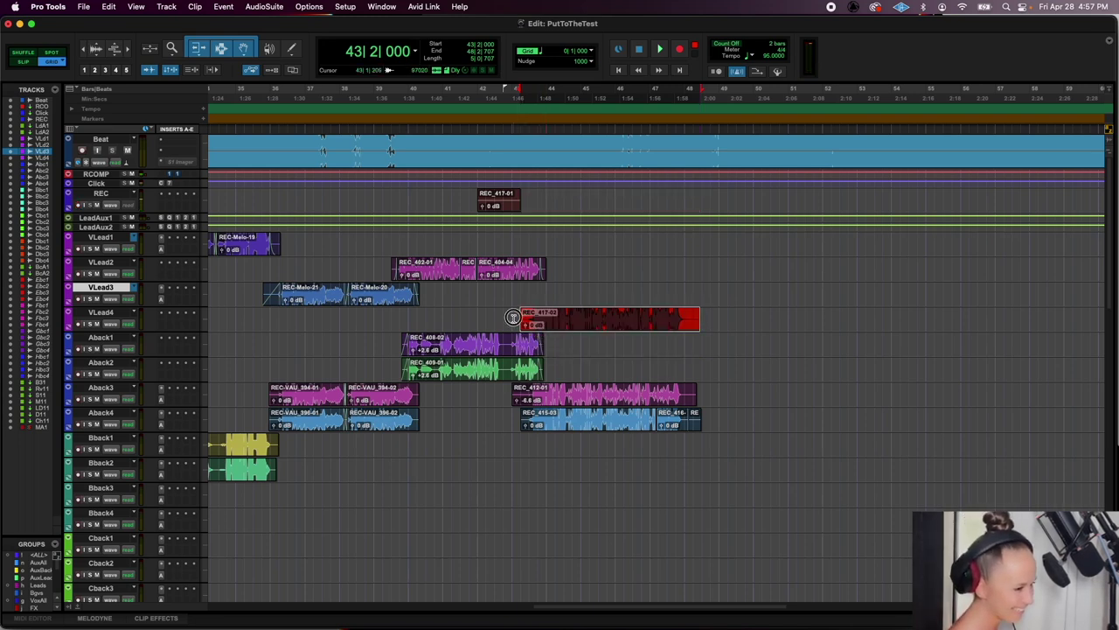
key("space")
key("super+bracketright")
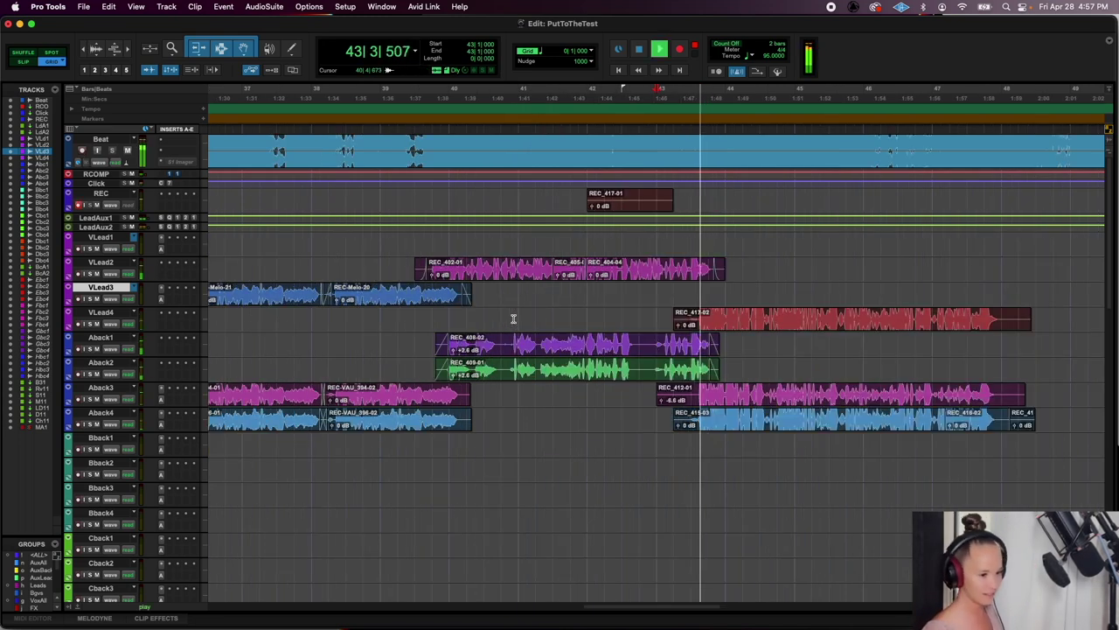
Open VocAlign Ultra and capture the new VLead4 clip as the guide
left_click(687, 320)
left_click(263, 7)
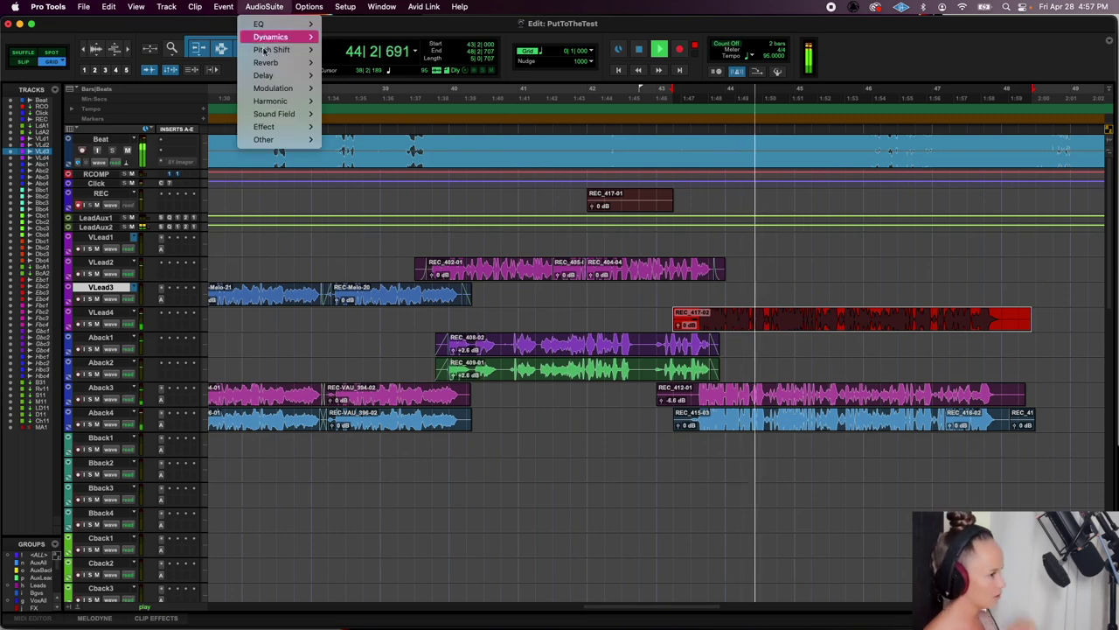
mouse_move(263, 139)
left_click(385, 242)
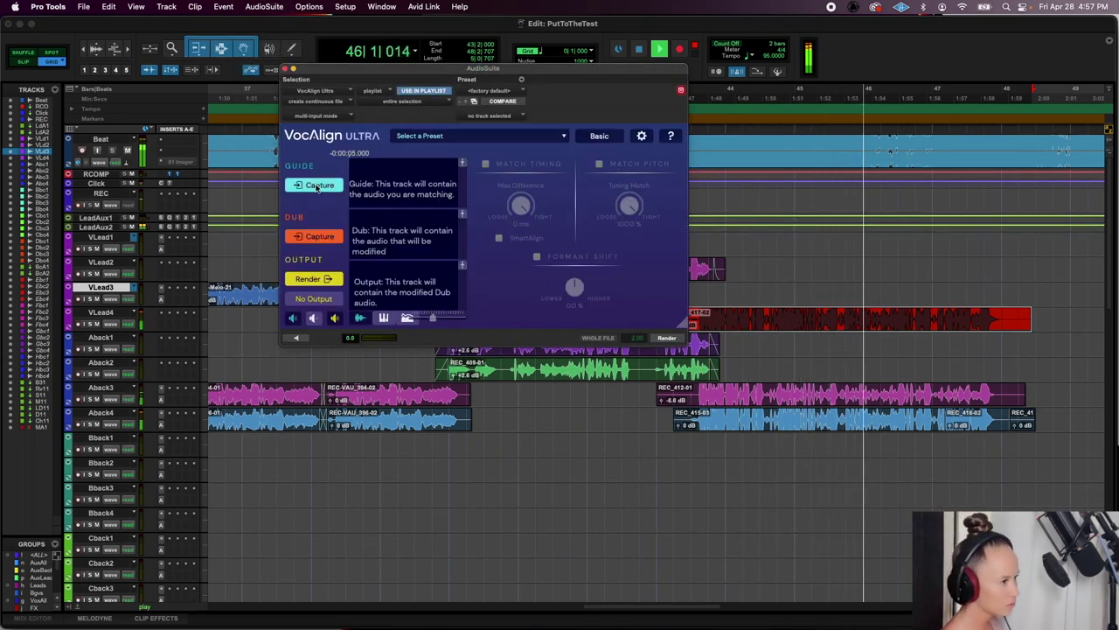
left_click(312, 185)
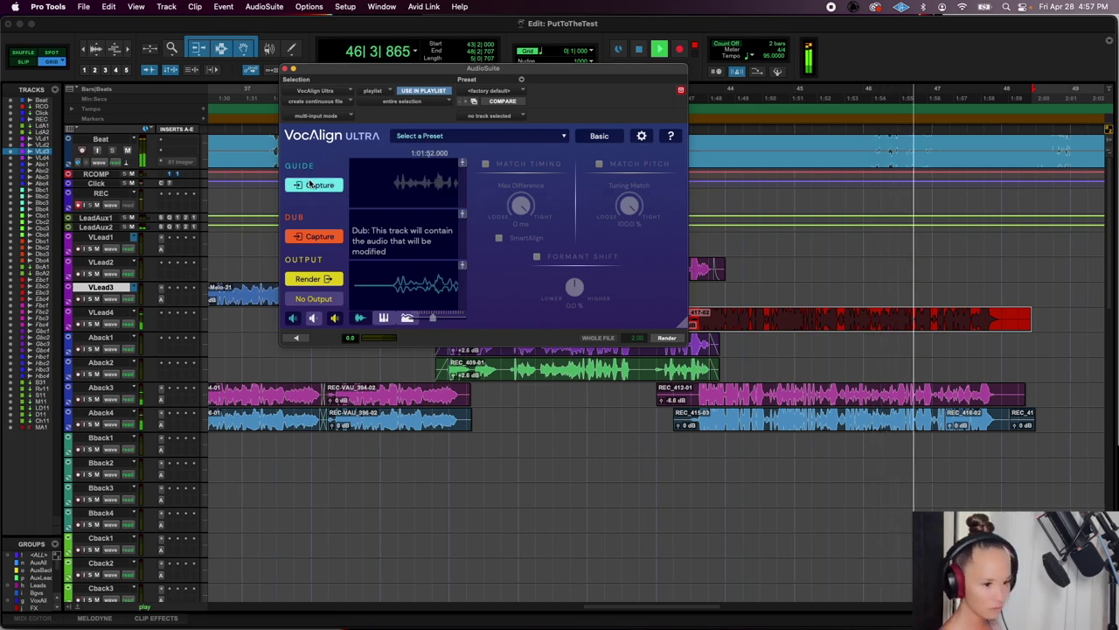
Capture the Aback3 clip from bar 43 as the dub and render it aligned to the VLead4 guide
left_click(702, 395)
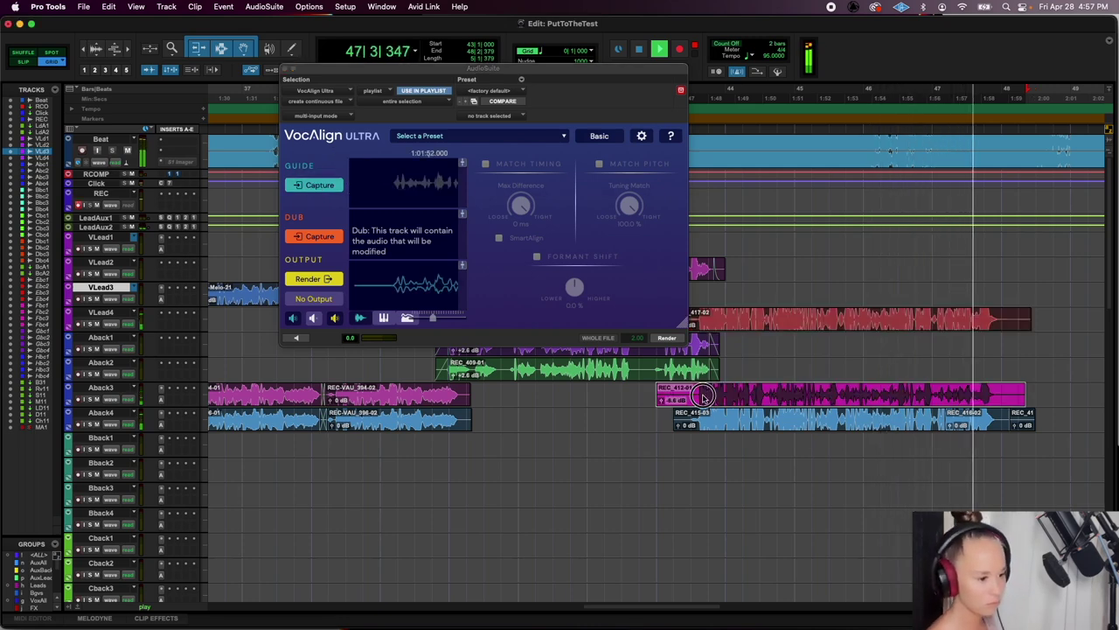
left_click(302, 235)
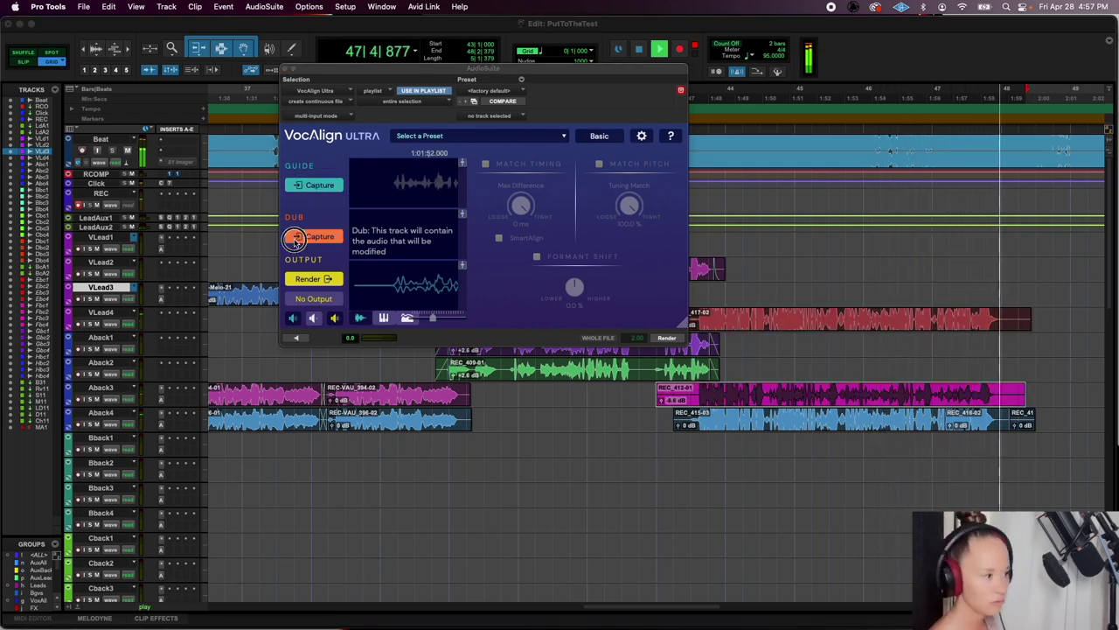
left_click(620, 169)
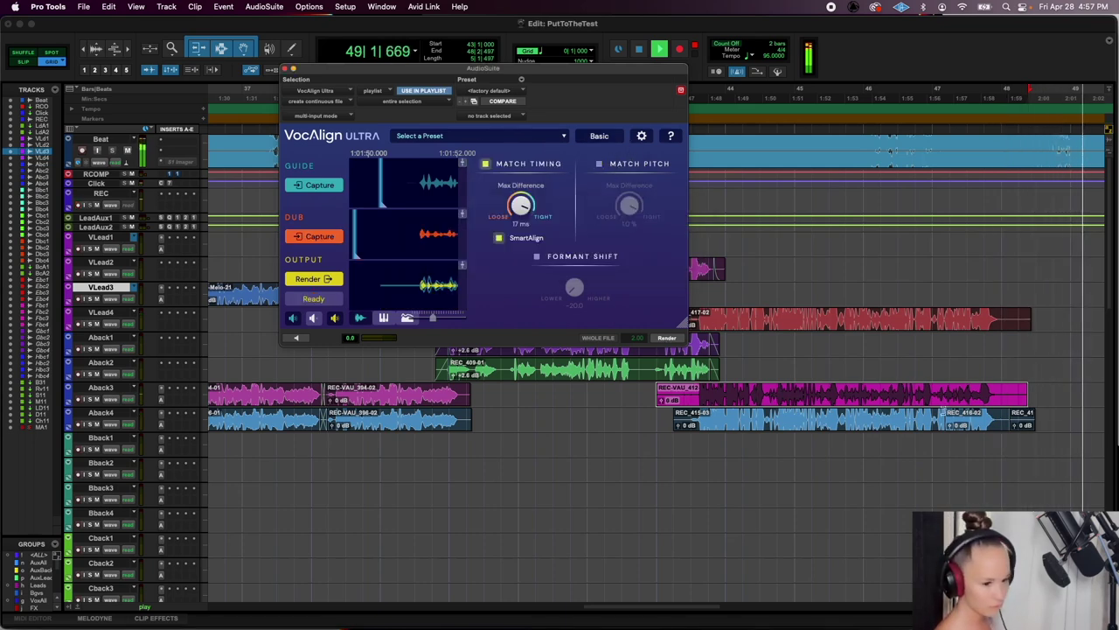
Capture the two main Aback4 clips from bar 43 beat 2 as the dub, render them aligned, and close VocAlign Ultra
left_click(962, 426)
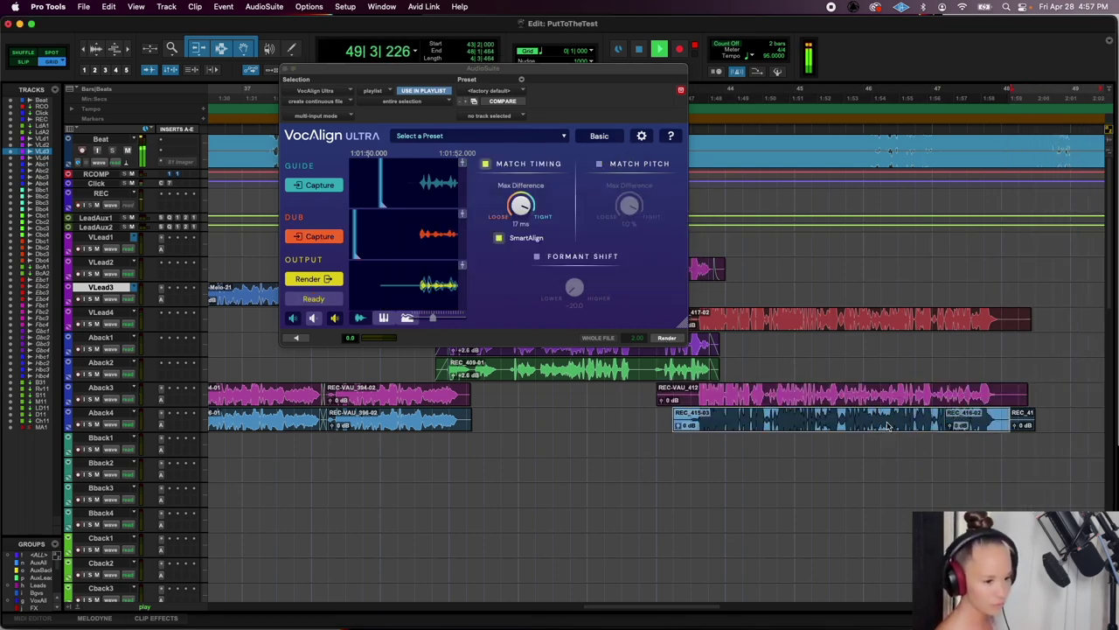
left_click(305, 237)
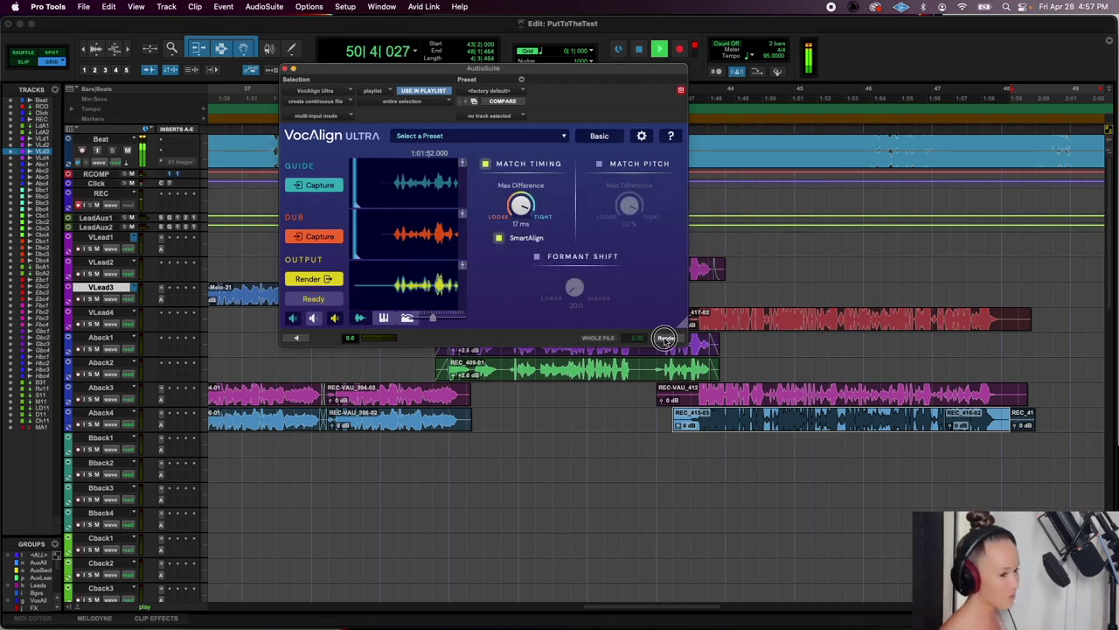
left_click(665, 338)
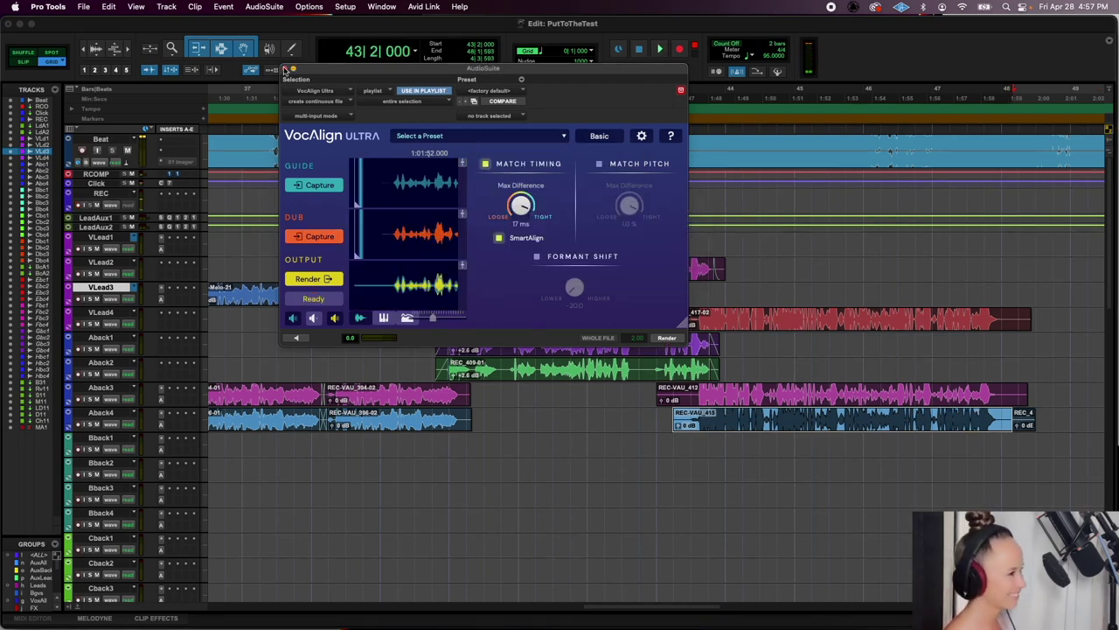
left_click(284, 69)
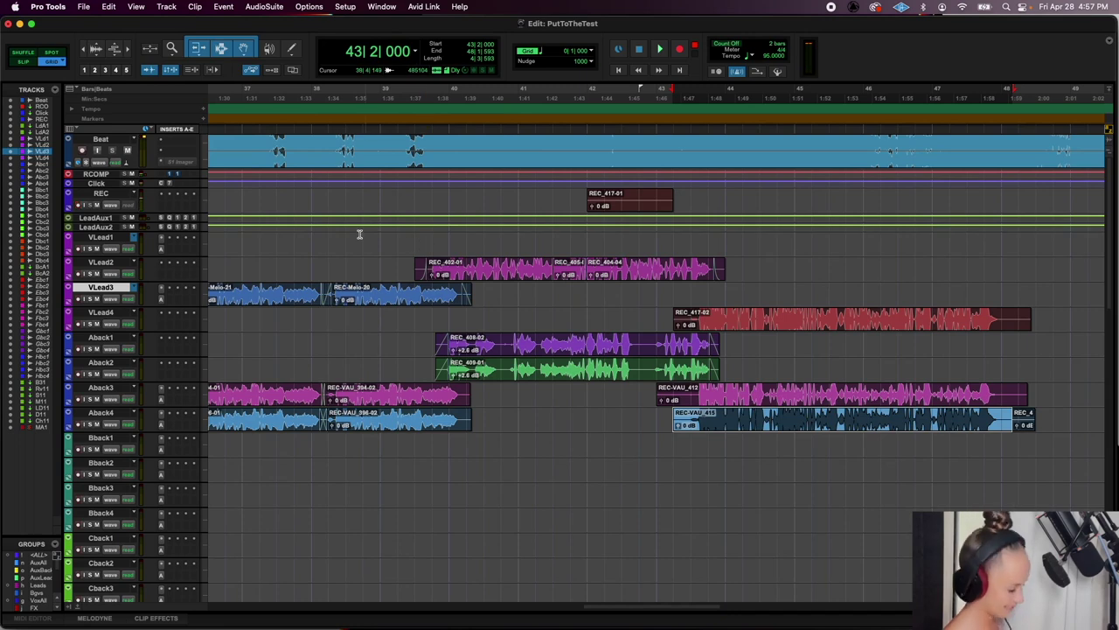
Play the arrangement back from bar 35 and delete the leftover clip on REC near bar 42
key("r")
key("r")
scroll(482, 249, "left", 2)
scroll(482, 249, "right", 4)
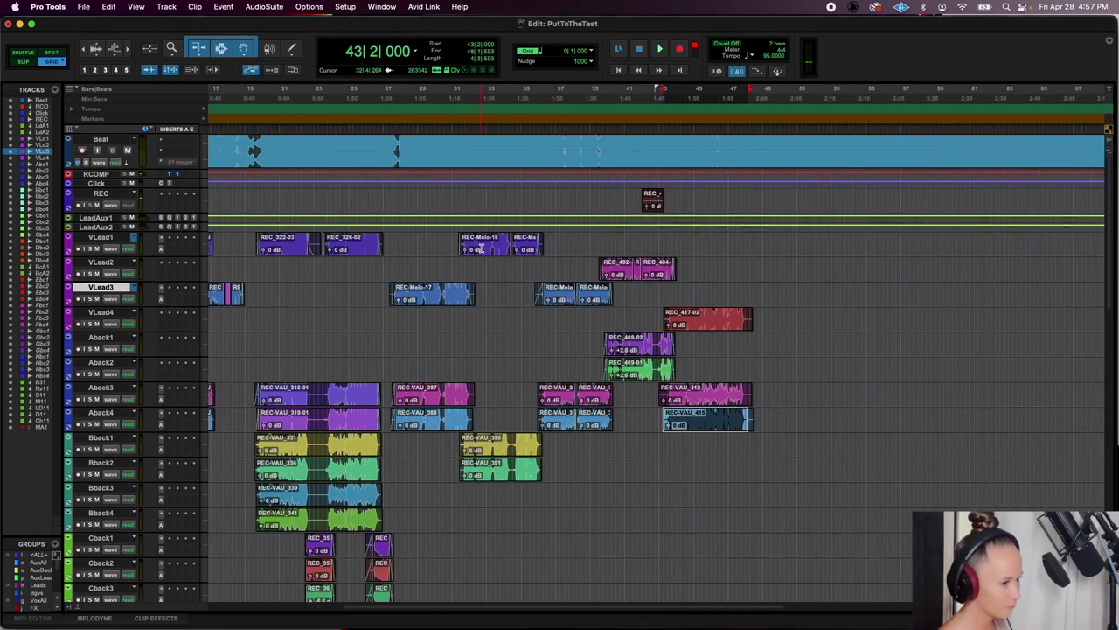
left_click(513, 192)
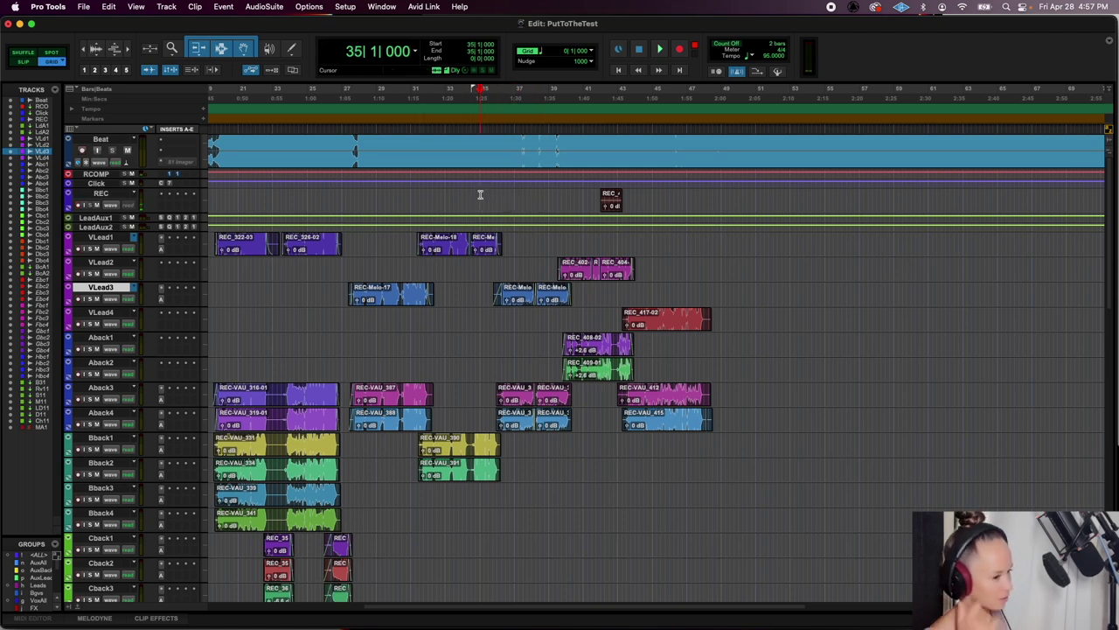
key("space")
left_click_drag(509, 195, 655, 201)
key("Delete")
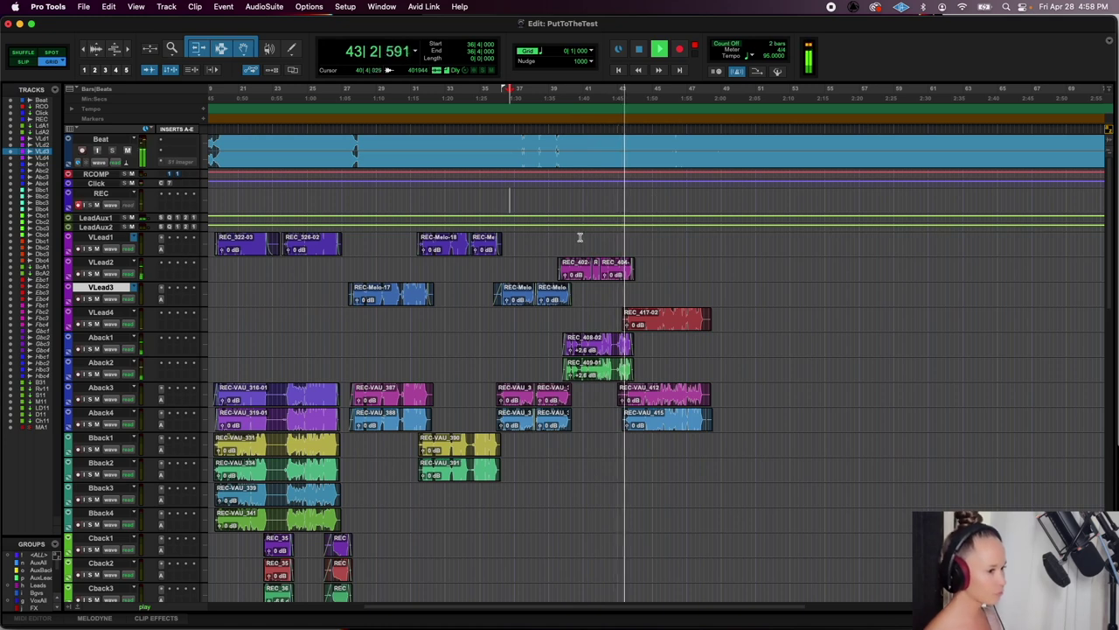
Try recording a replacement lead phrase on REC from bar 40
scroll(587, 237, "up", 2)
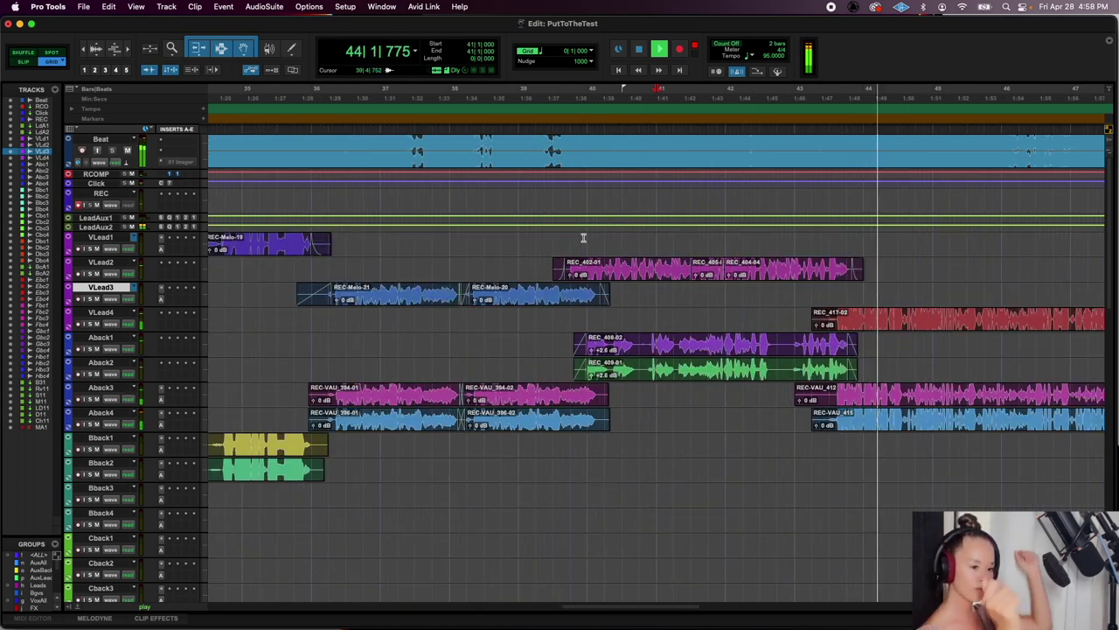
scroll(583, 237, "up", 1)
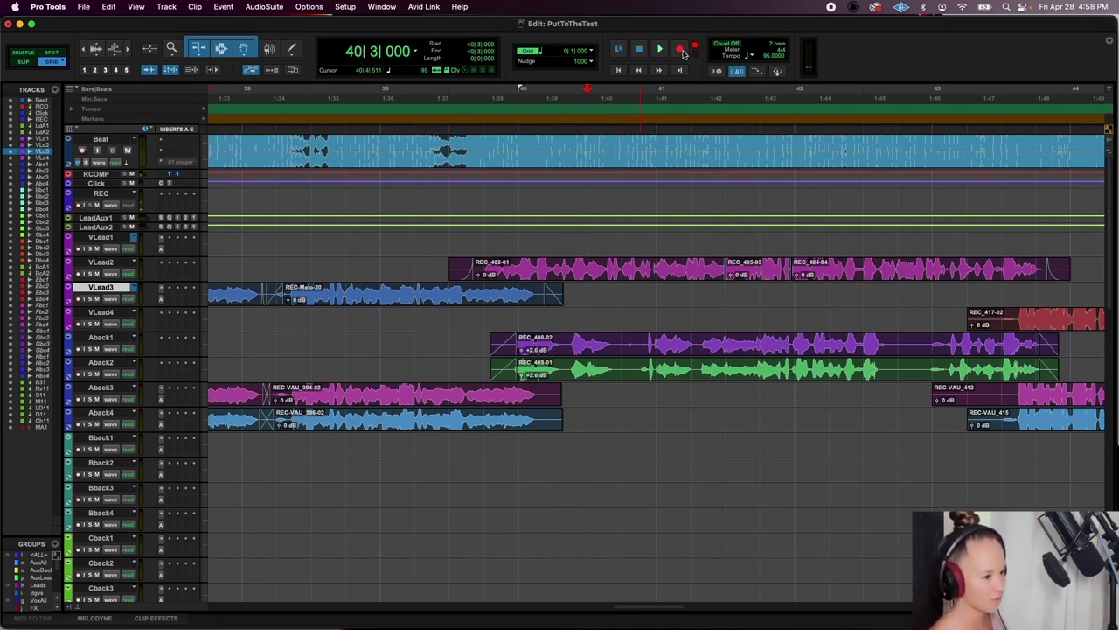
key("space")
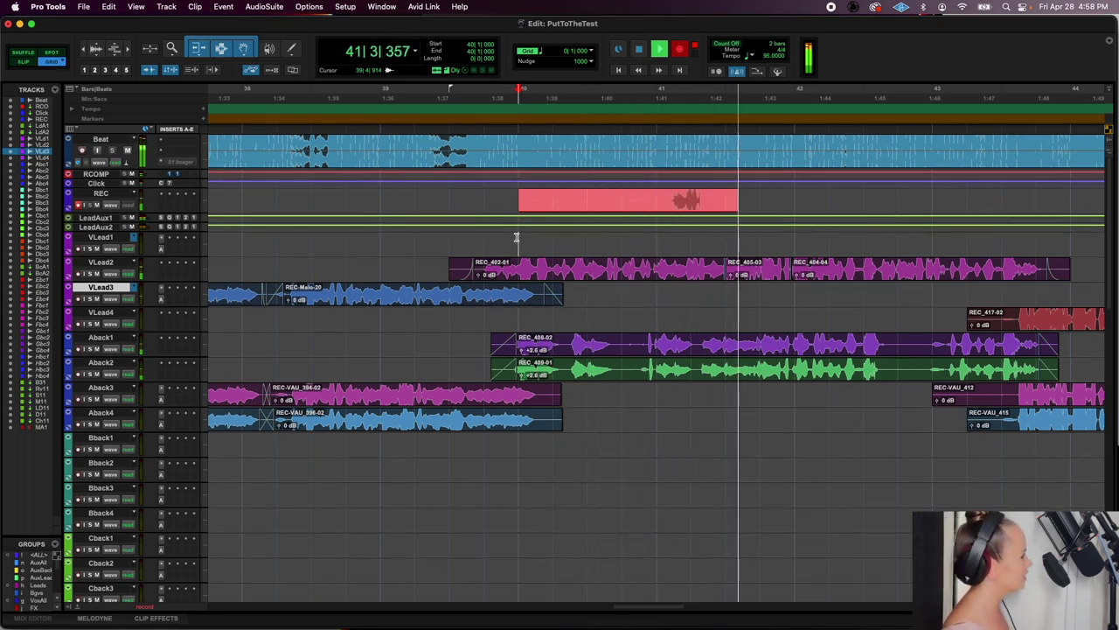
key("space")
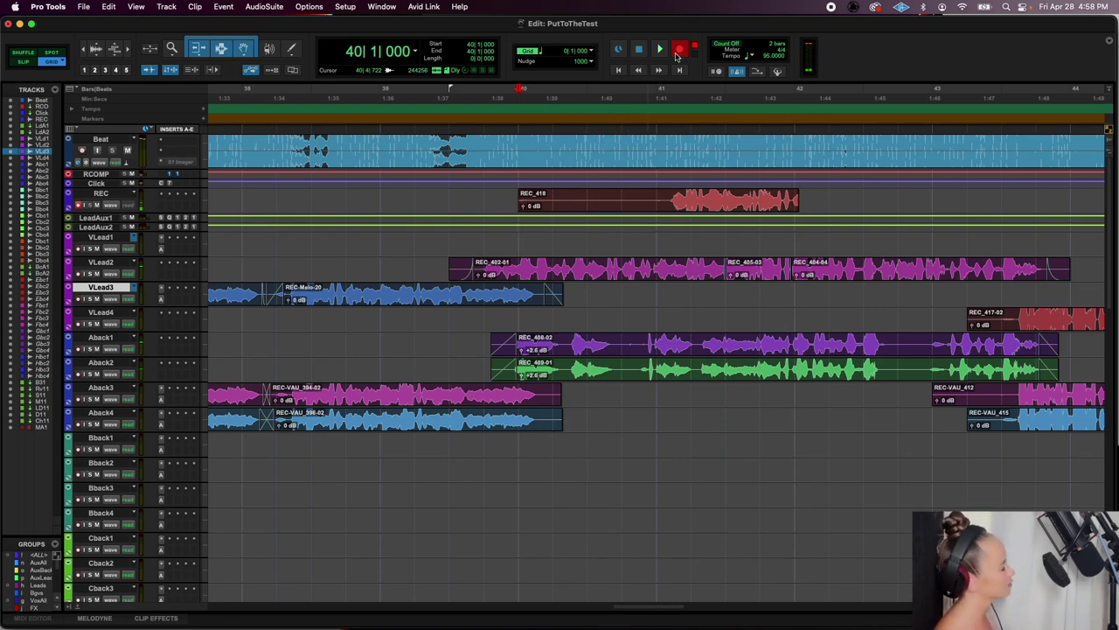
key("space")
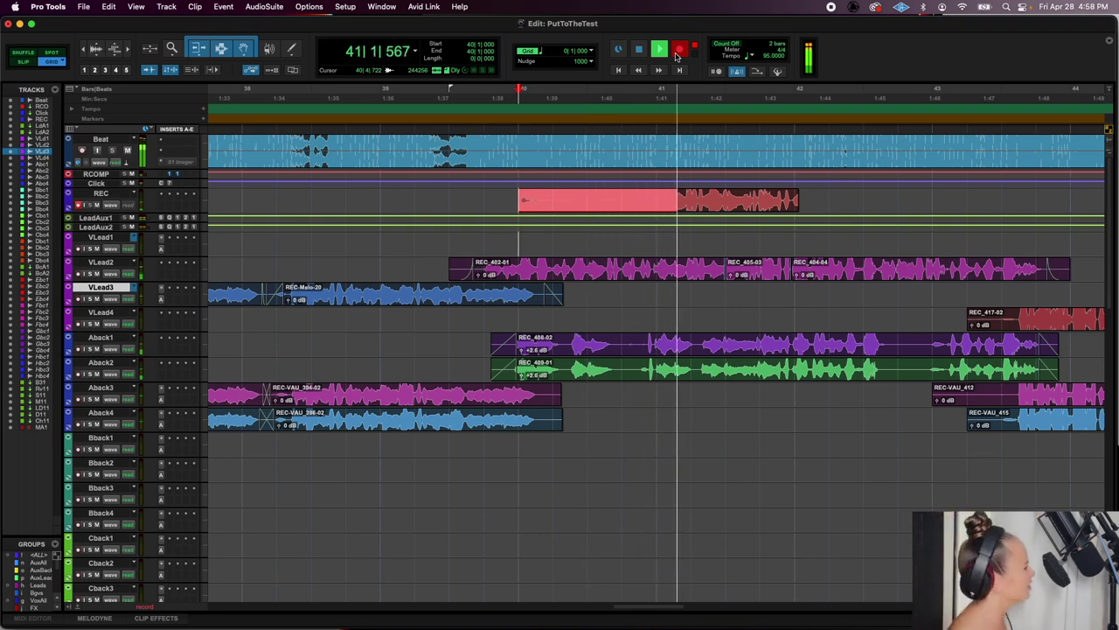
key("space")
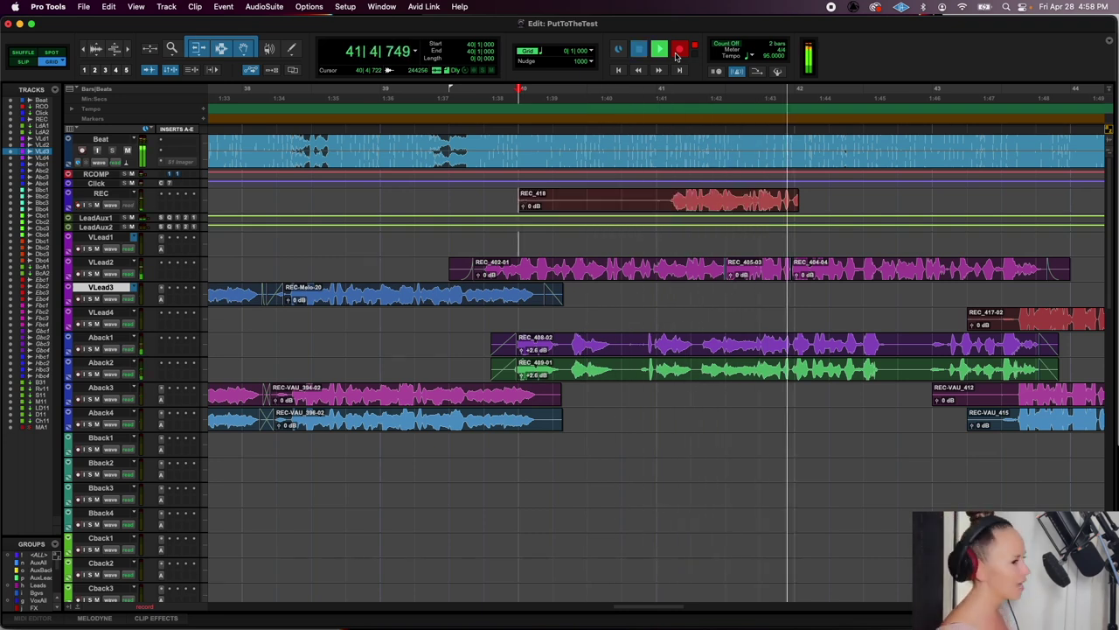
Record a fresh lead take on REC from bar 40 and move its part from about bar 41 beat 3 to bar 42 onto VLead2
key("space")
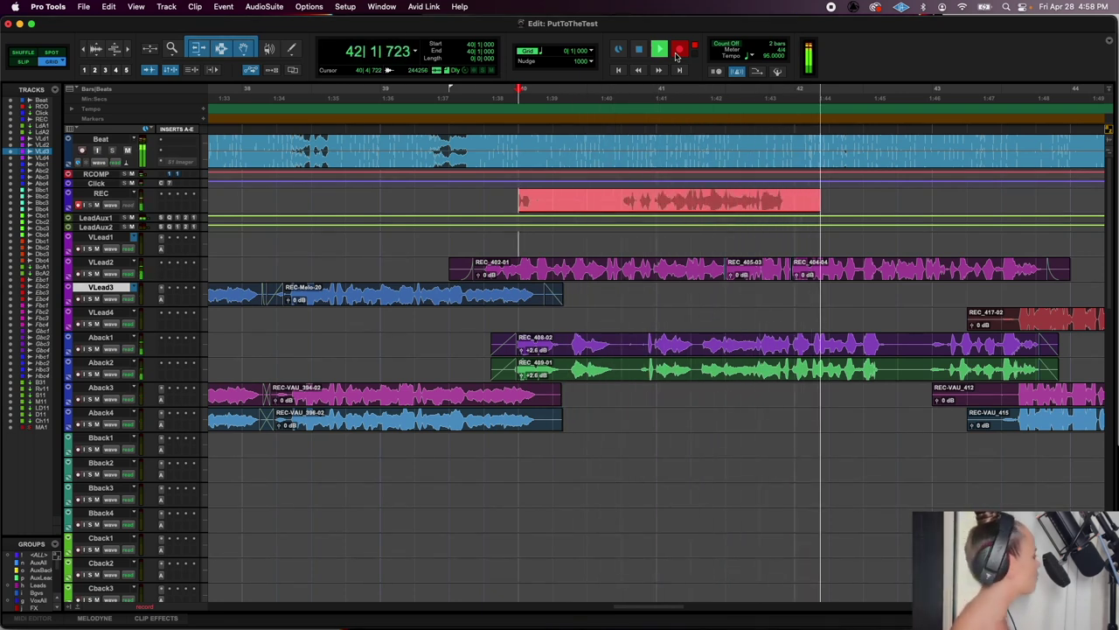
key("space")
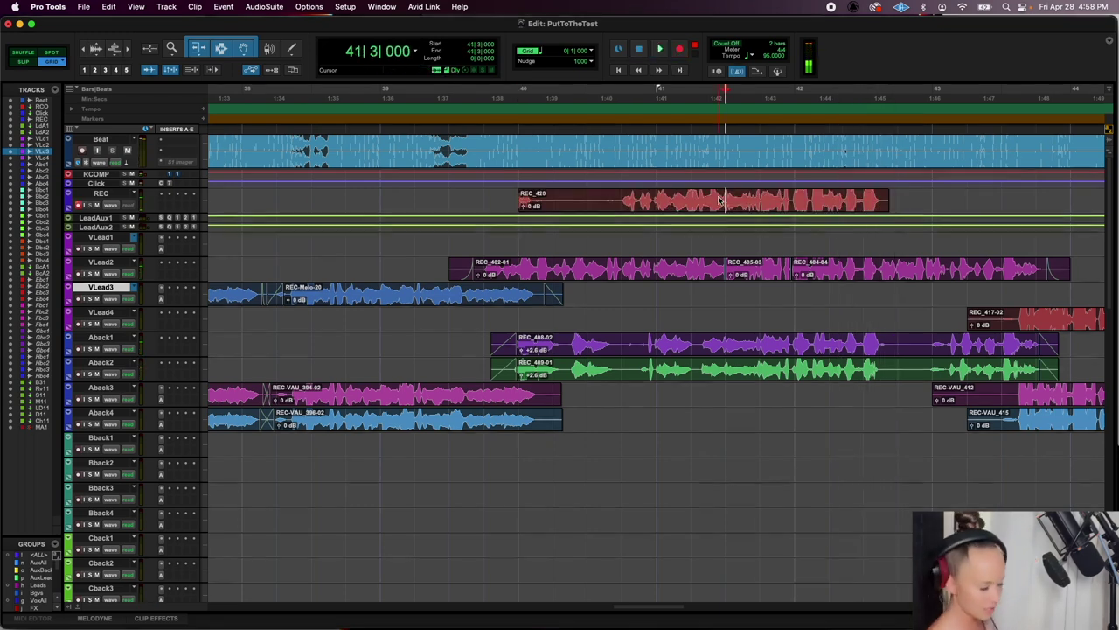
key("t")
key("space")
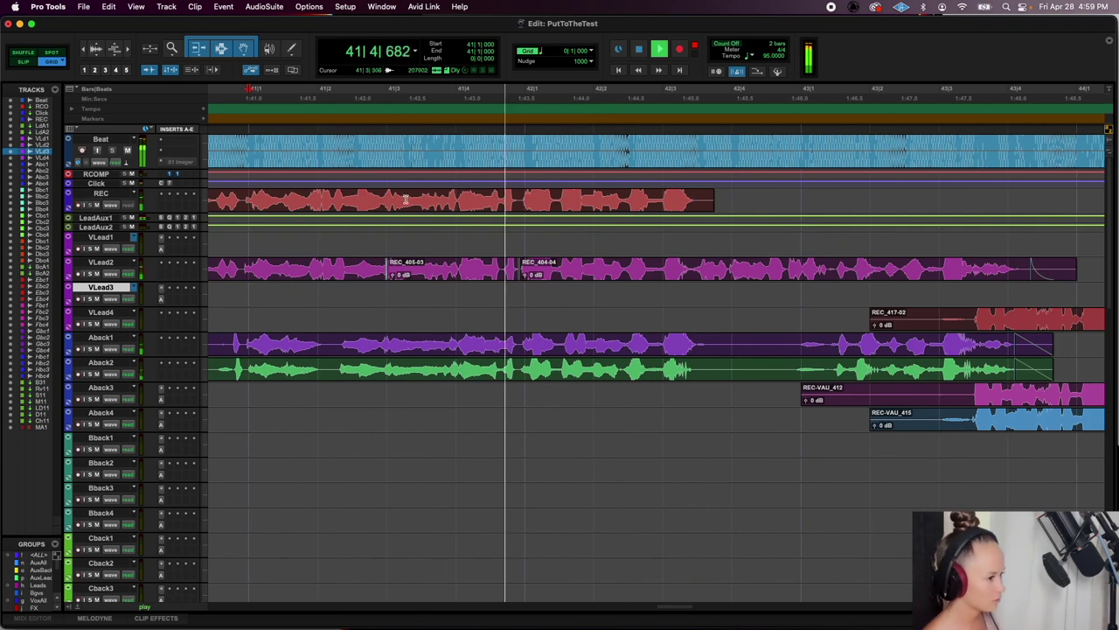
left_click_drag(381, 200, 492, 268)
key("space")
key("space")
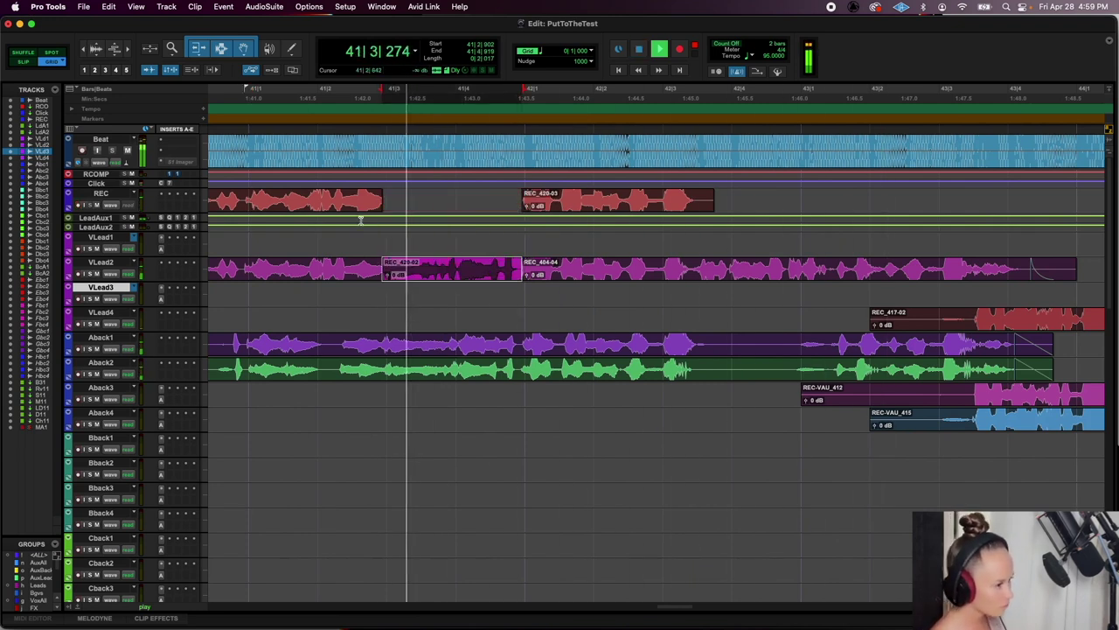
Delete the remaining pieces of the take on REC and play back the VLead2 edit around bar 41
left_click(362, 207)
left_click(590, 207, "shift")
key("space")
key("Delete")
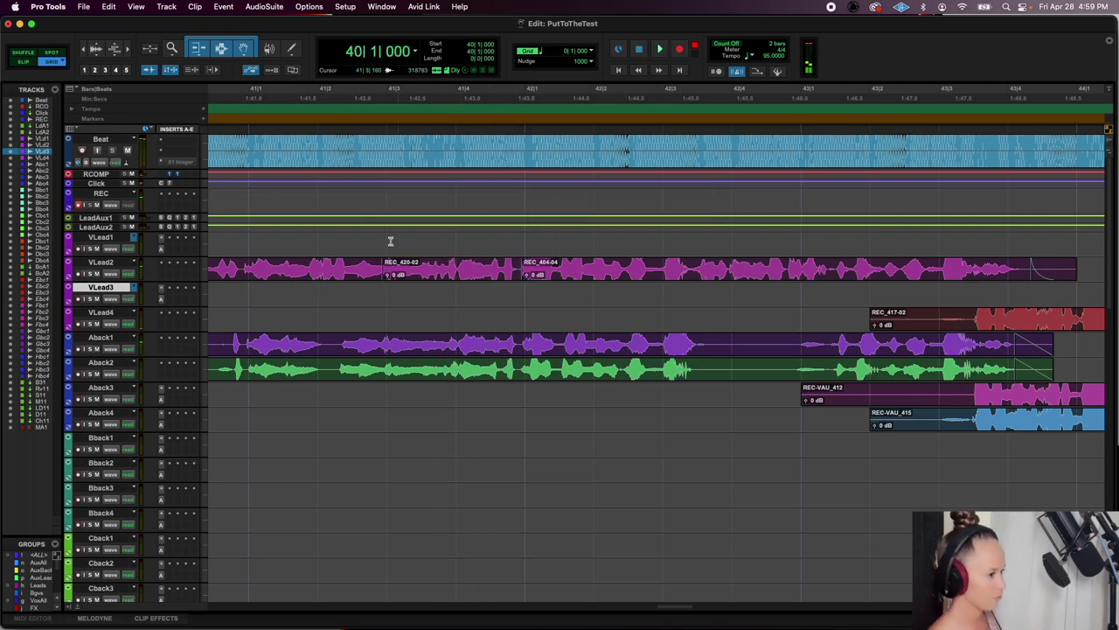
left_click(382, 243)
key("space")
key("space")
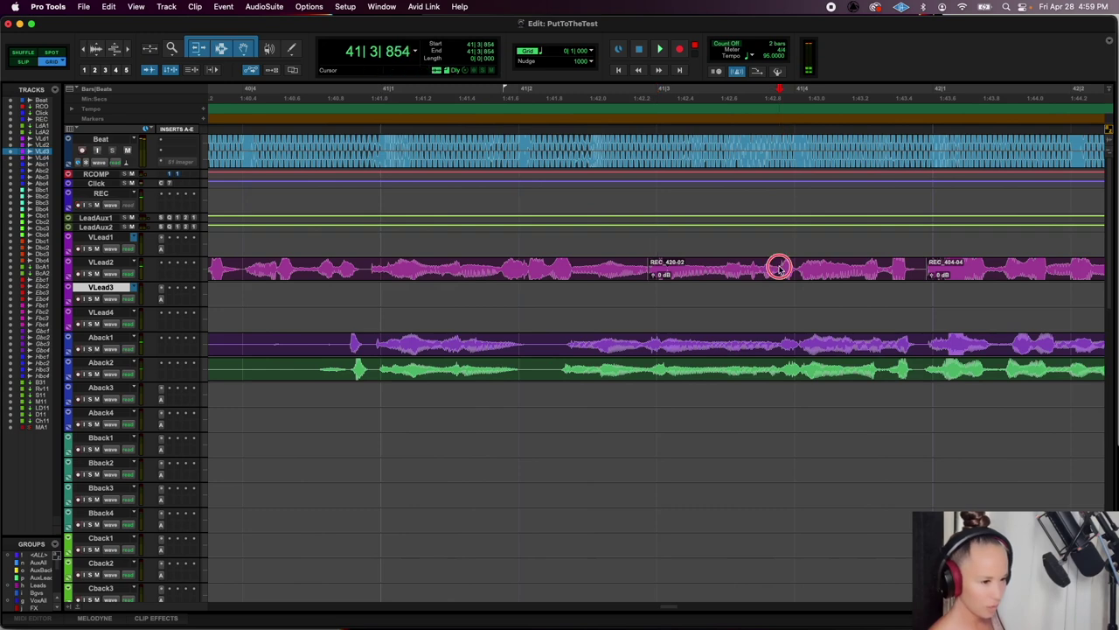
Split the new VLead2 clip just after bar 41 beat 3 and before beat 4, and set the middle piece's clip gain to +3.5 dB
key("super+bracketright")
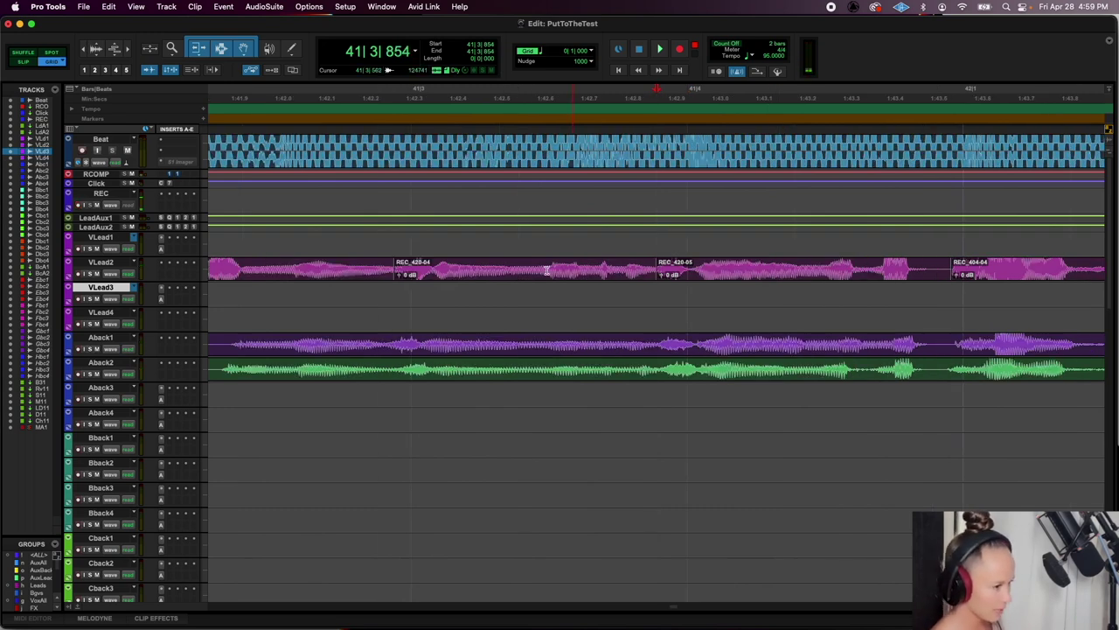
left_click_drag(443, 278, 438, 276)
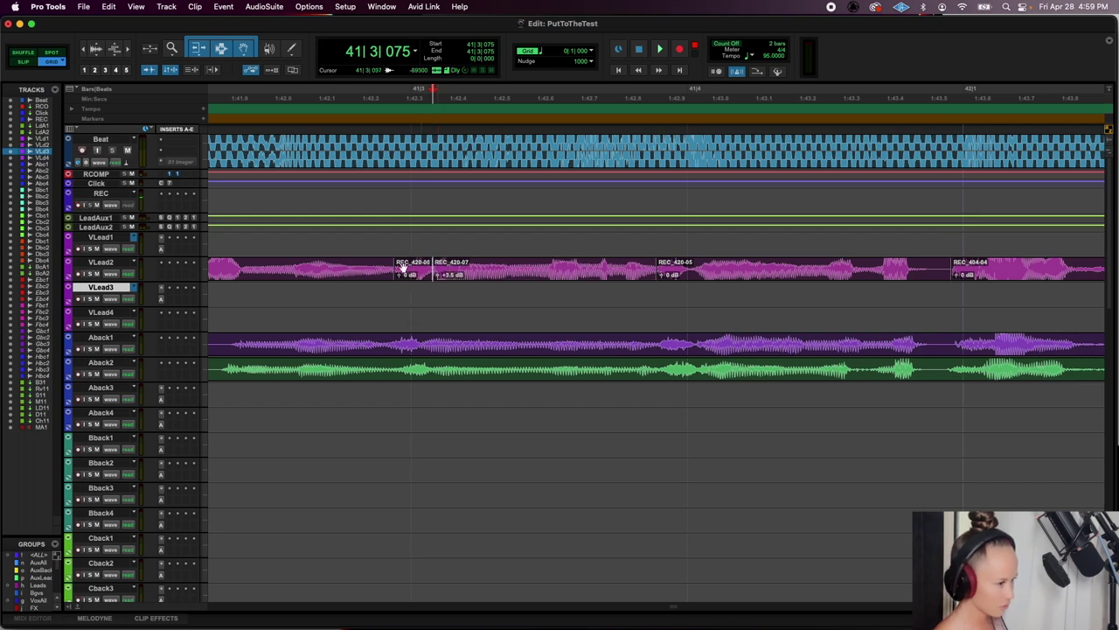
Crossfade the two VLead2 edit points just after bar 41 beat 3 and just before beat 4
left_click(332, 238)
key("space")
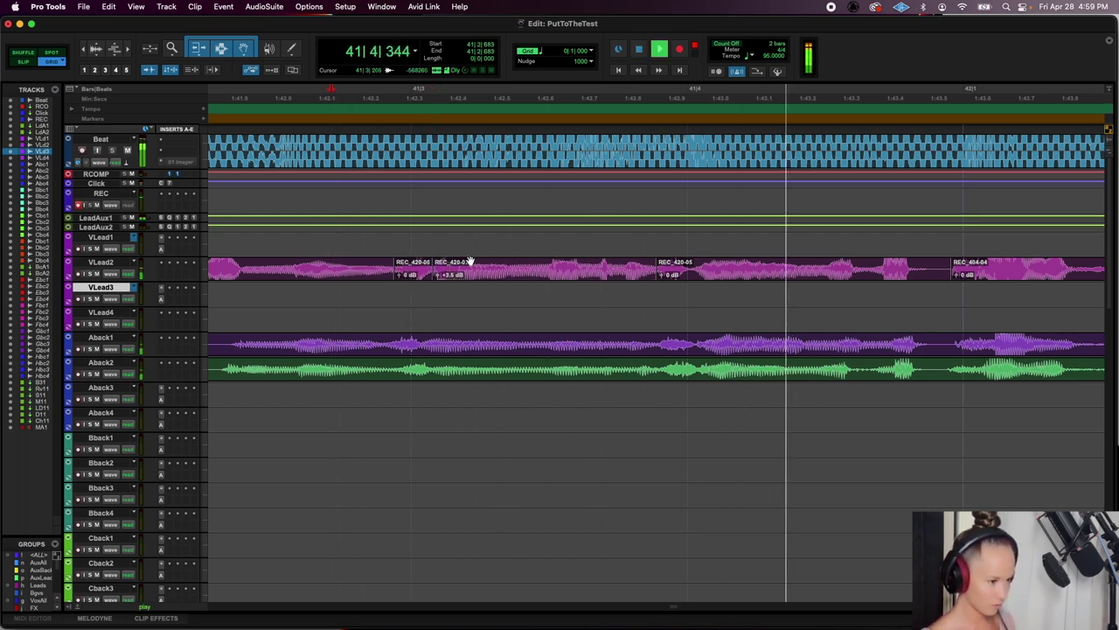
left_click(682, 277)
key("space")
key("super+bracketright")
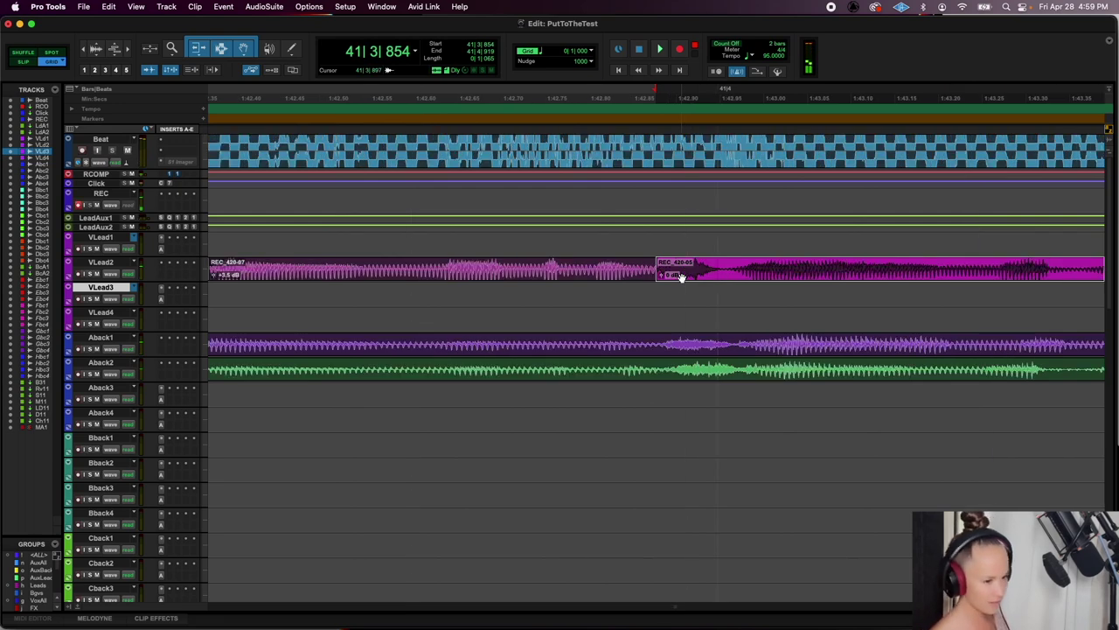
left_click(655, 271)
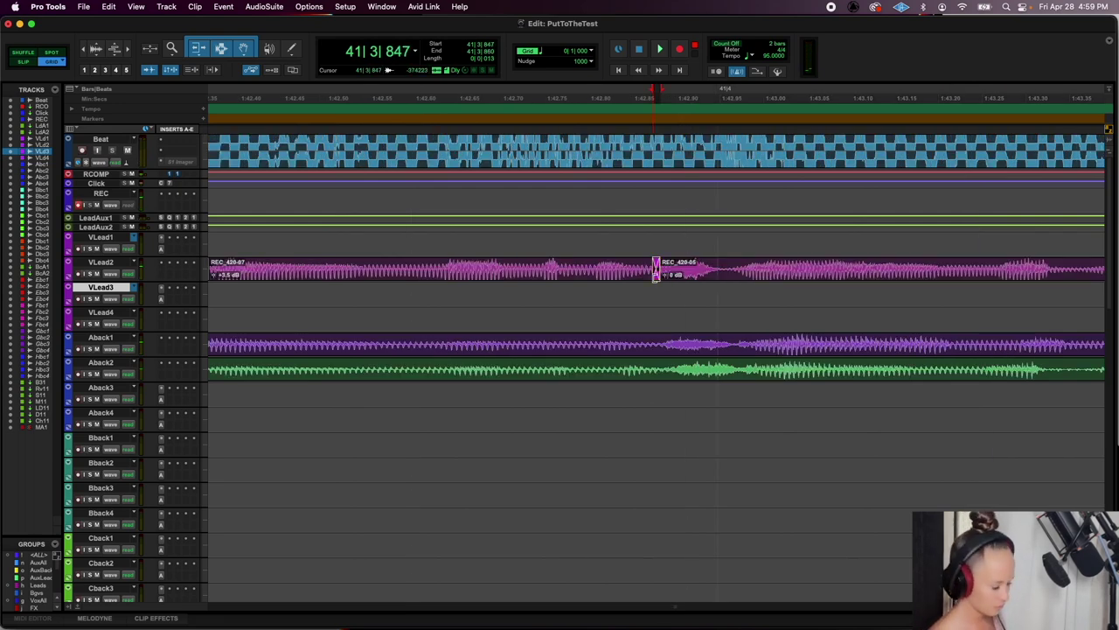
key("super+bracketleft")
left_click(431, 278)
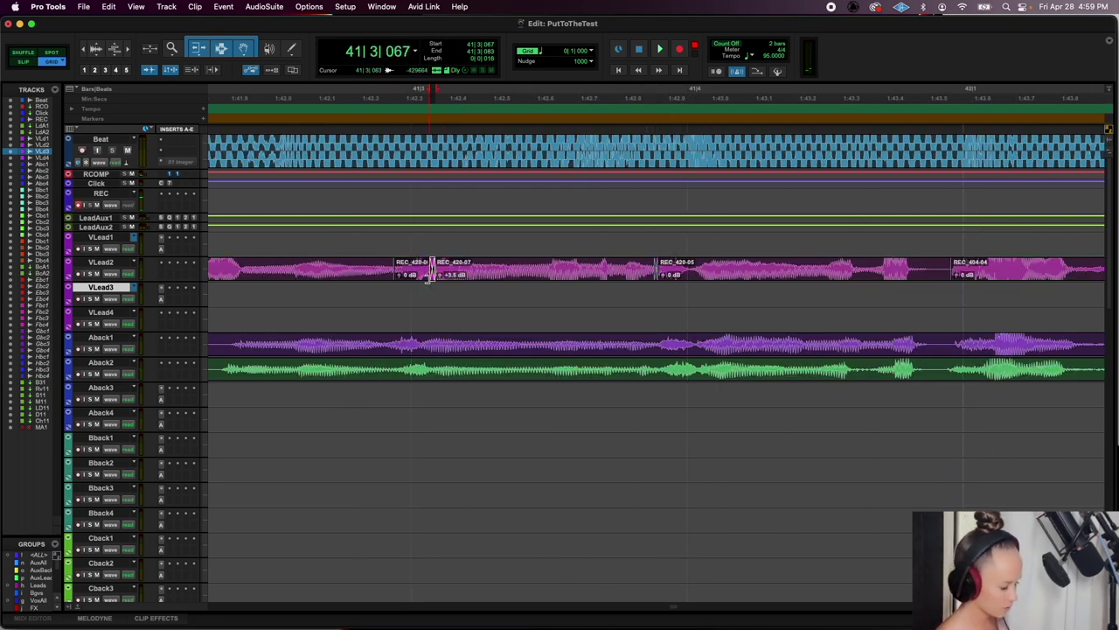
key("super+bracketleft")
Extend the start of the VLead2 clip near bar 42 slightly earlier and crossfade it with the preceding clip
key("space")
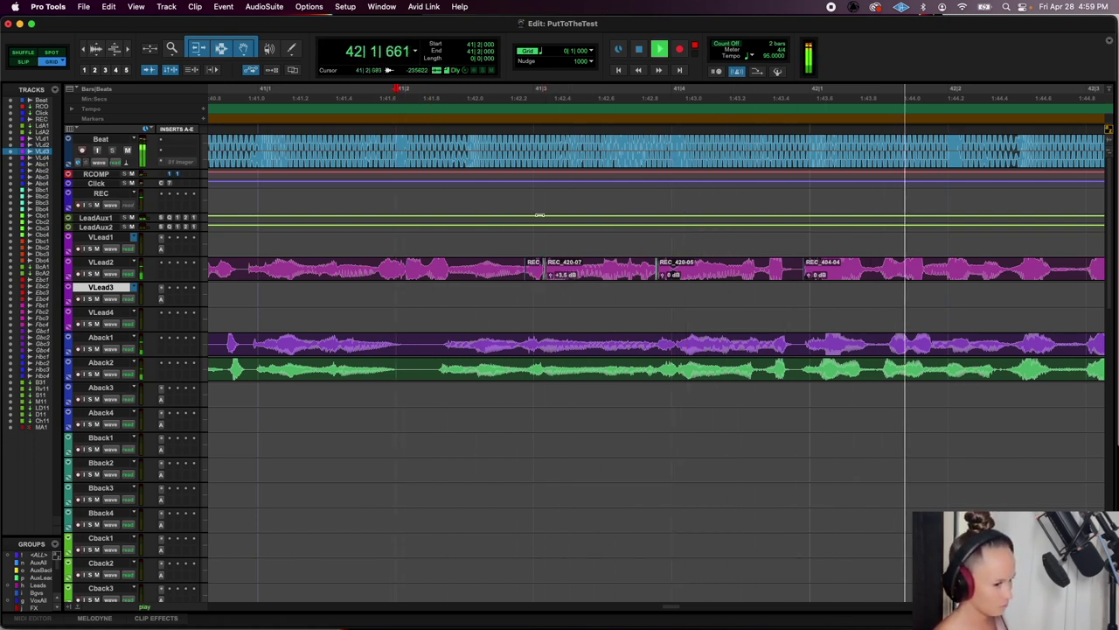
left_click(797, 273)
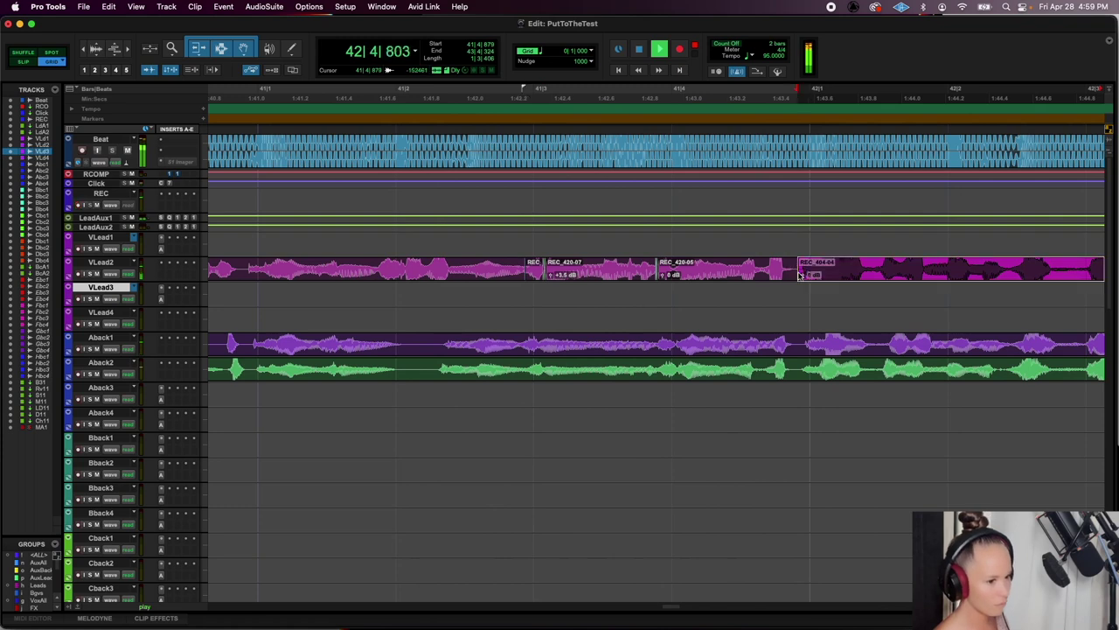
key("super+bracketleft")
key("super+bracketleft")
key("super+bracketleft")
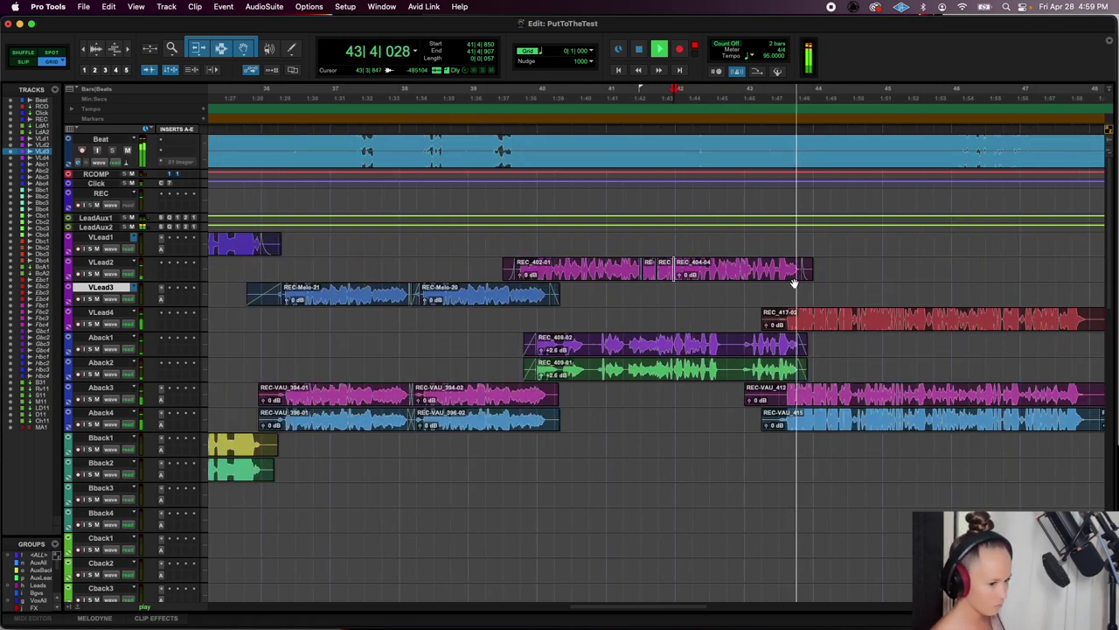
Trim the starts of the VLead4, Aback3 and Aback4 clips around bar 43 and add fade-ins
left_click_drag(732, 384, 785, 429)
key("BackSpace")
key("super+f")
key("Return")
key("r")
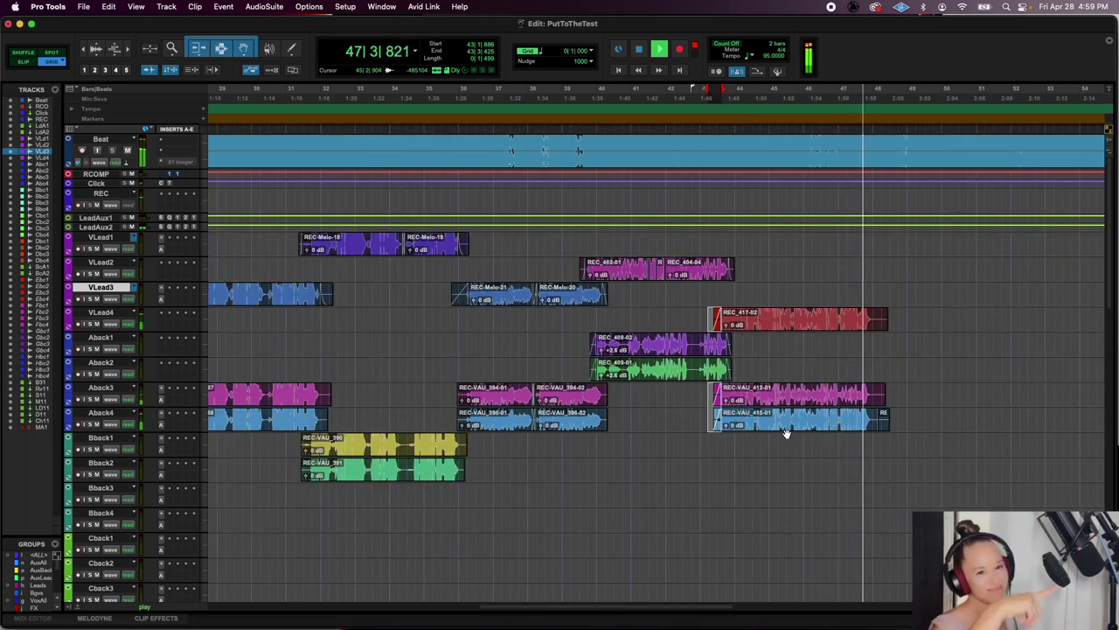
Delete the leftover Aback4 piece near bar 48 and add fade-outs to the ends of the VLead4, Aback3 and Aback4 clips
key("space")
left_click(886, 428)
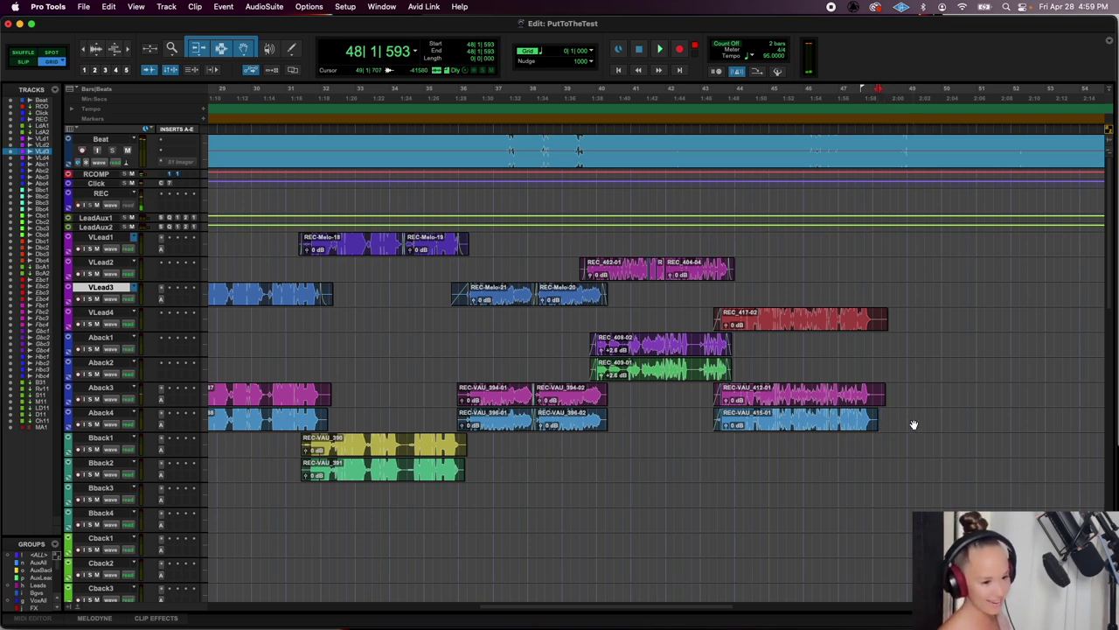
left_click_drag(910, 416, 872, 424)
key("super+f")
key("Return")
key("r")
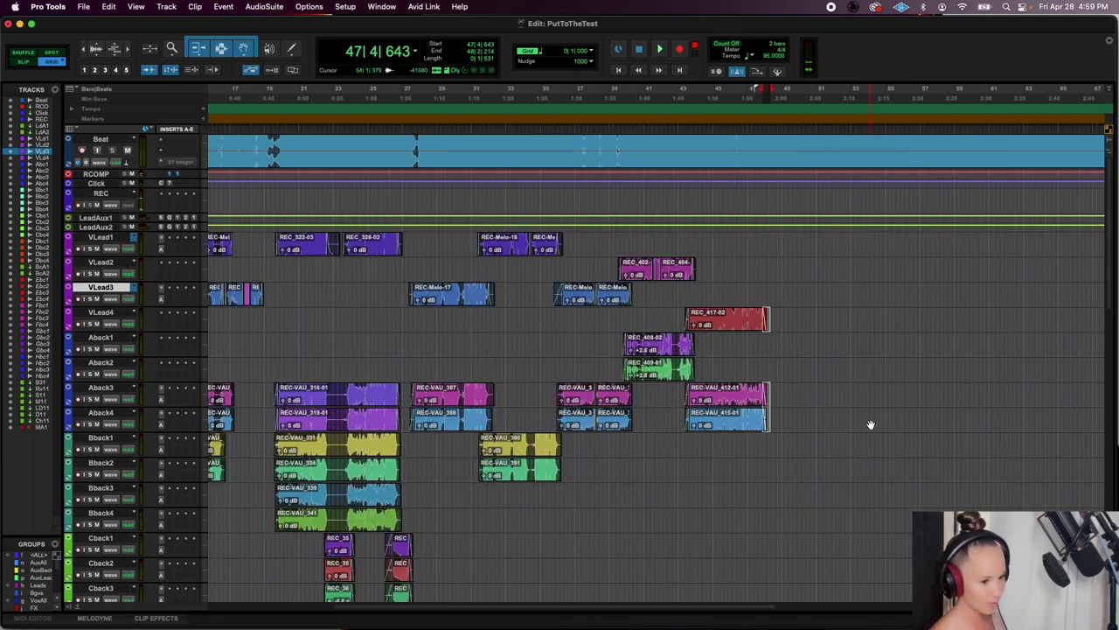
Audition from bar 47, record a lead phrase on REC from there, and move the take onto VLead2
left_click(749, 242)
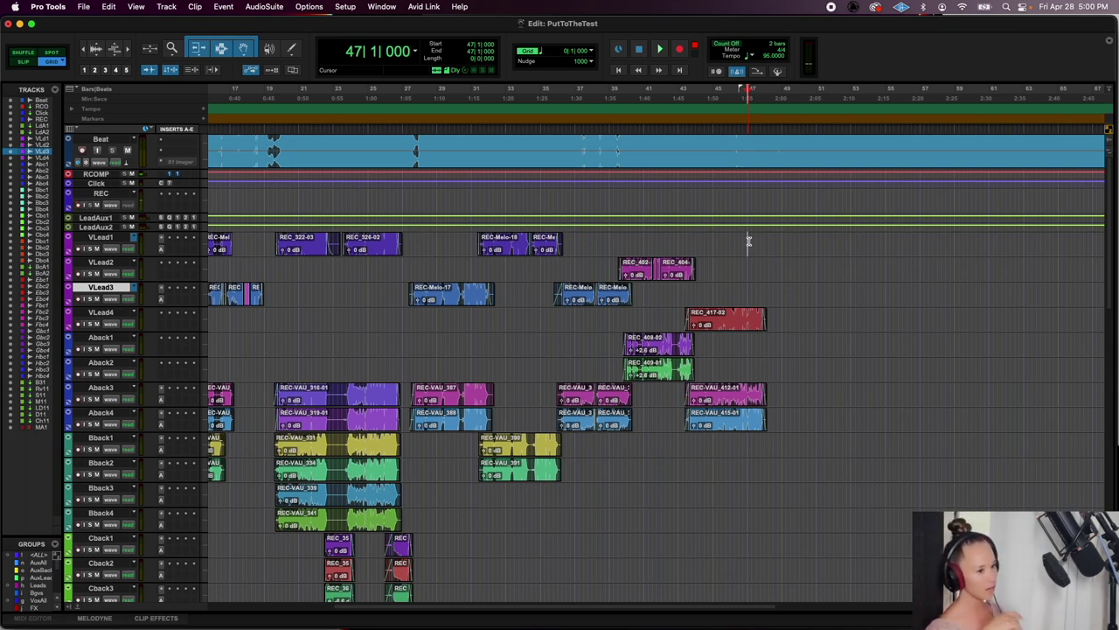
key("space")
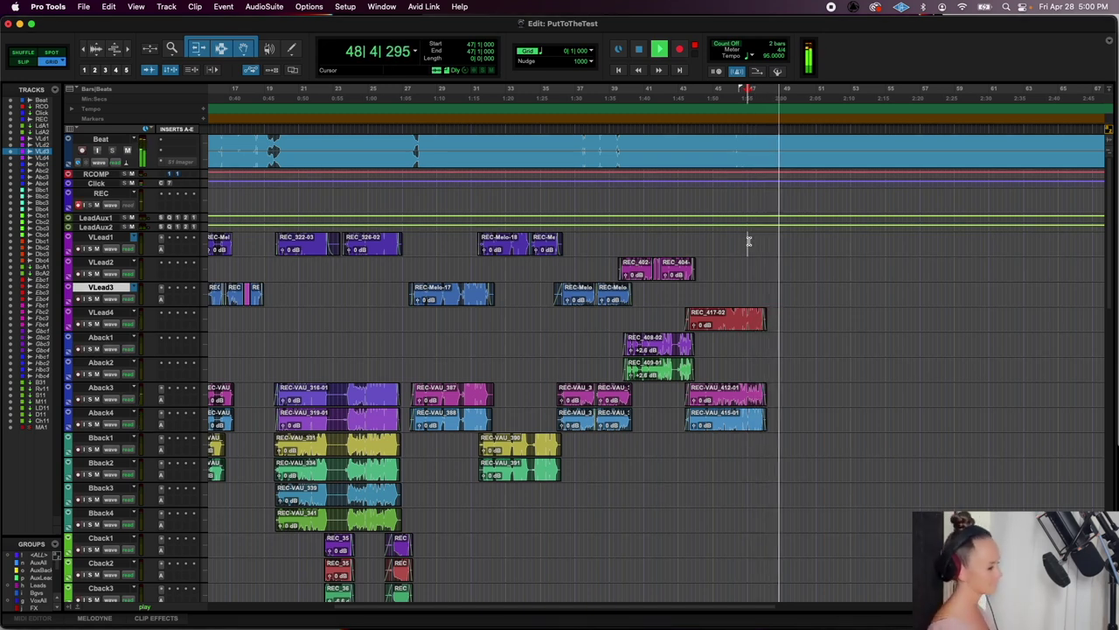
key("space")
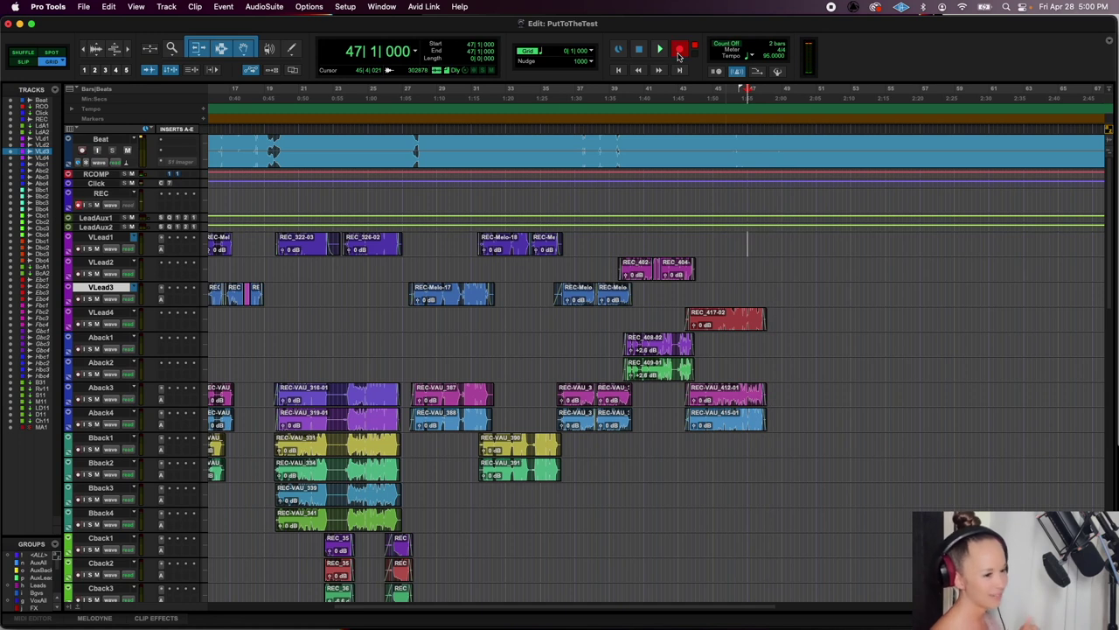
key("space")
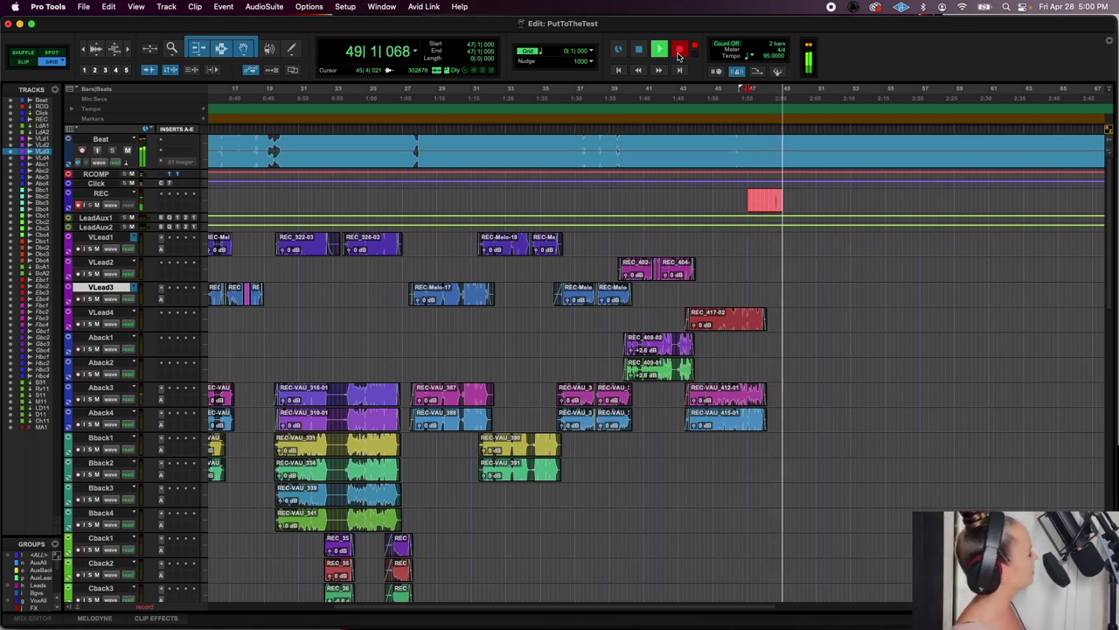
key("space")
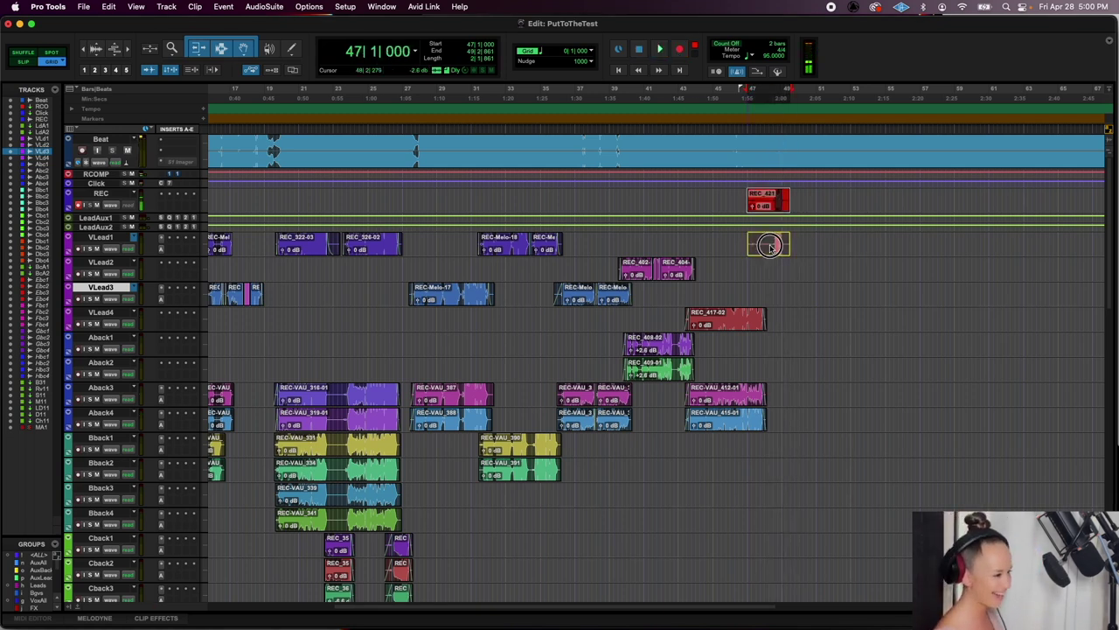
Record two doubles on REC from bar 47 and move their parts from bar 48 beat 2 onto Aback1 and Aback2
key("space")
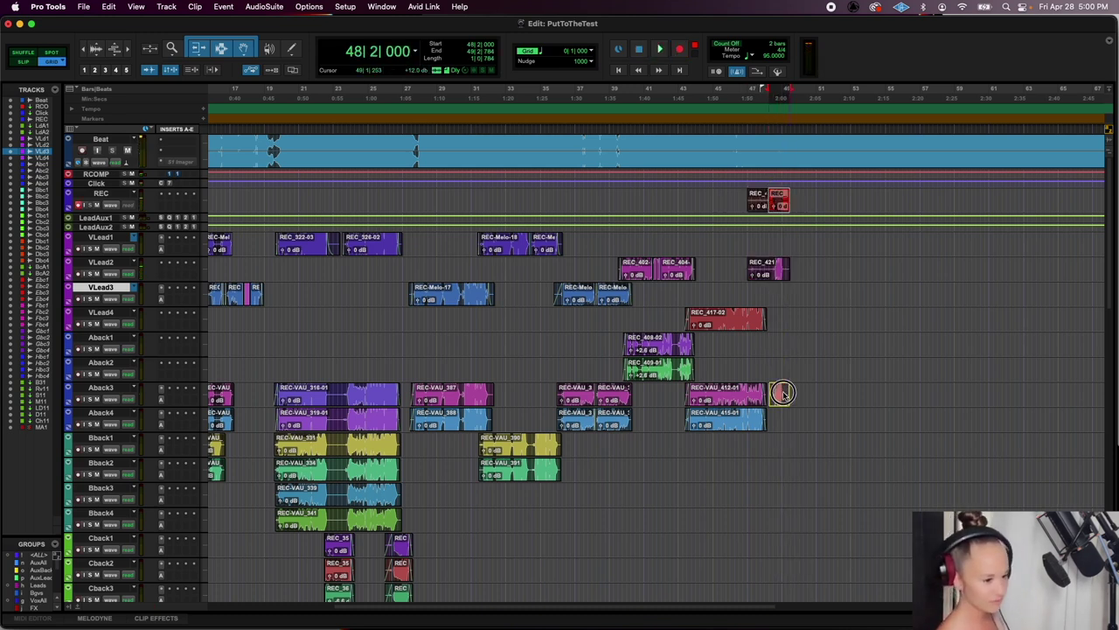
left_click_drag(782, 394, 778, 340)
left_click(745, 186)
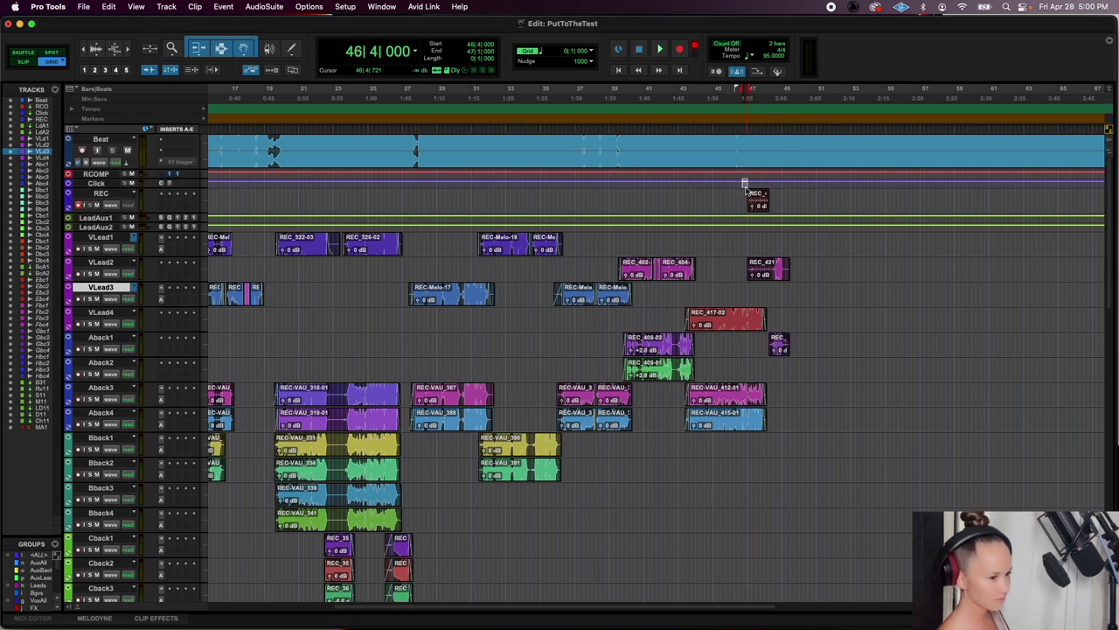
left_click(681, 50)
key("space")
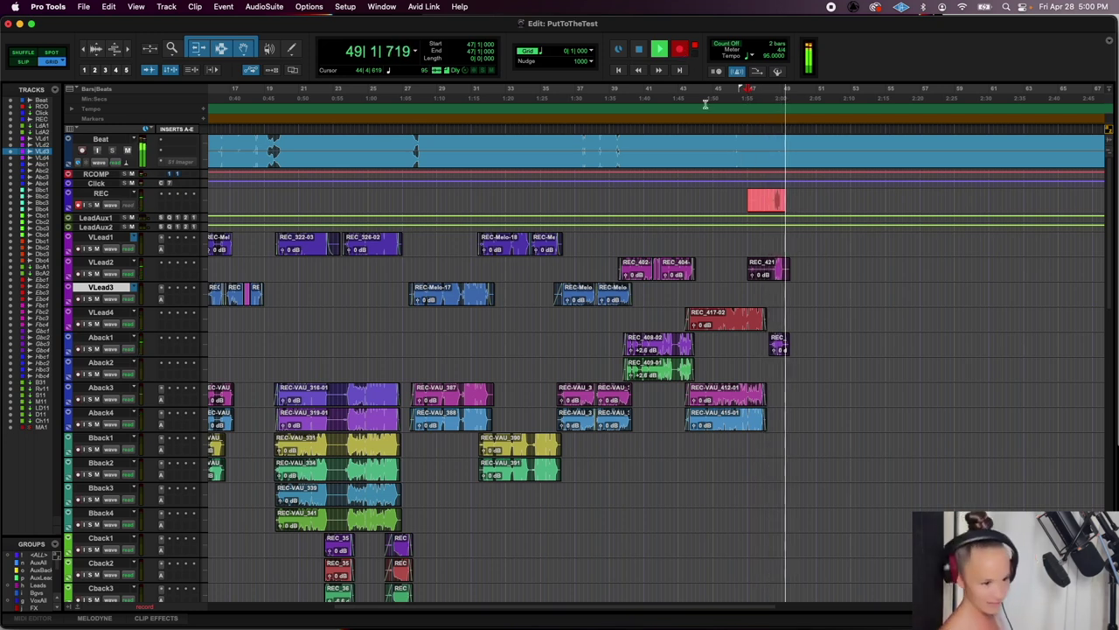
key("space")
left_click(765, 197)
key("space")
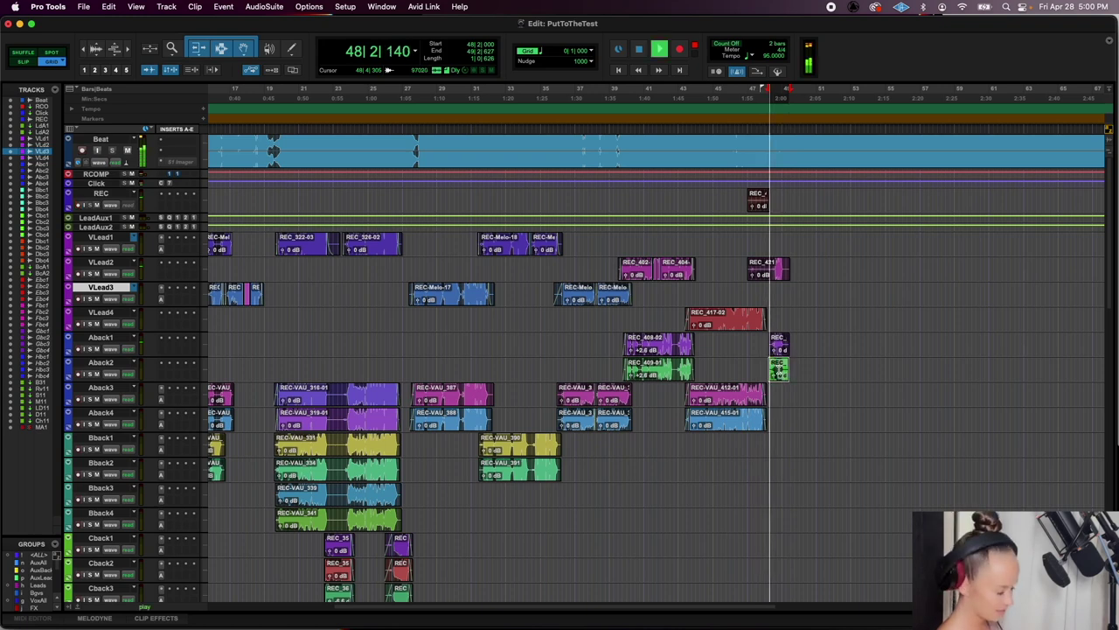
Split the new VLead2 clip at bar 48 beat 2 and delete the part before it
key("super+bracketright")
key("super+bracketright")
key("b")
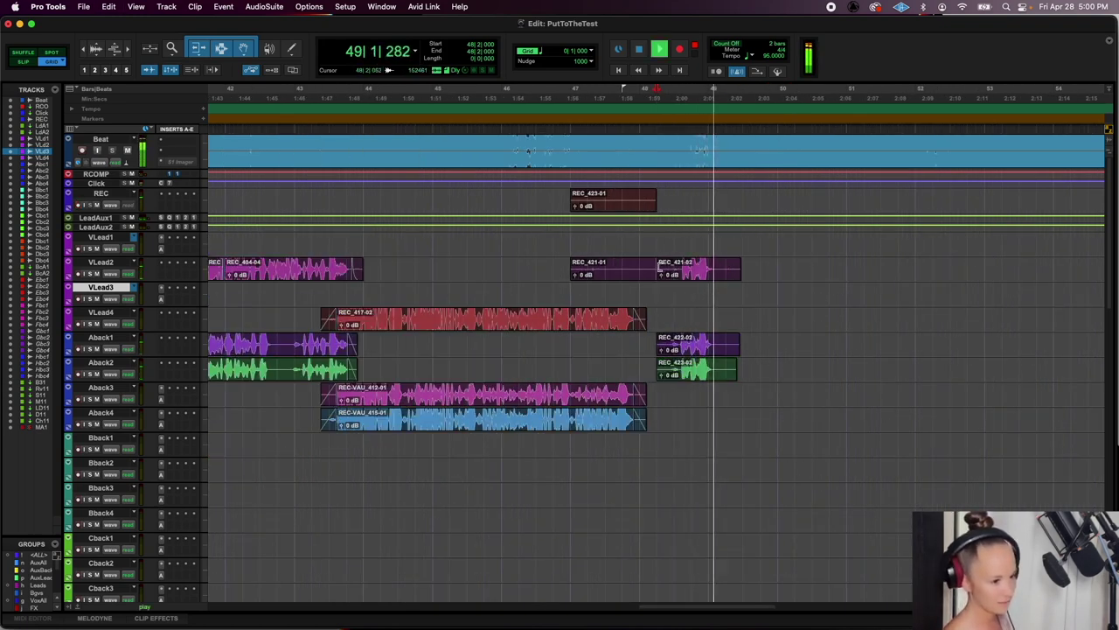
left_click(639, 279)
key("Delete")
Add fade-ins to the bar 48 clips on VLead2, Aback1 and Aback2, and swap the VLead2 and Aback1 clips
key("space")
left_click(652, 266)
left_click_drag(651, 266, 697, 344)
key("f")
left_click_drag(693, 303, 692, 277)
key("space")
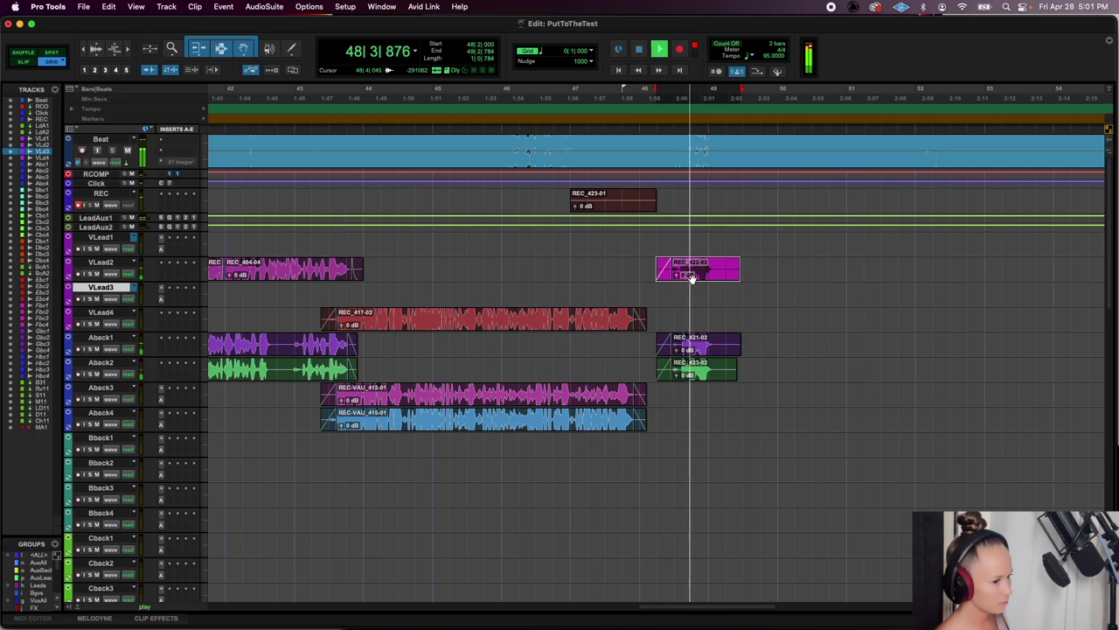
Delete the leftover take on REC and trim the three phrase clips' ends just after bar 49 with fade-outs
left_click(614, 206)
key("Delete")
left_click_drag(737, 367, 714, 367)
key("super+f")
key("Return")
key("super+bracketleft")
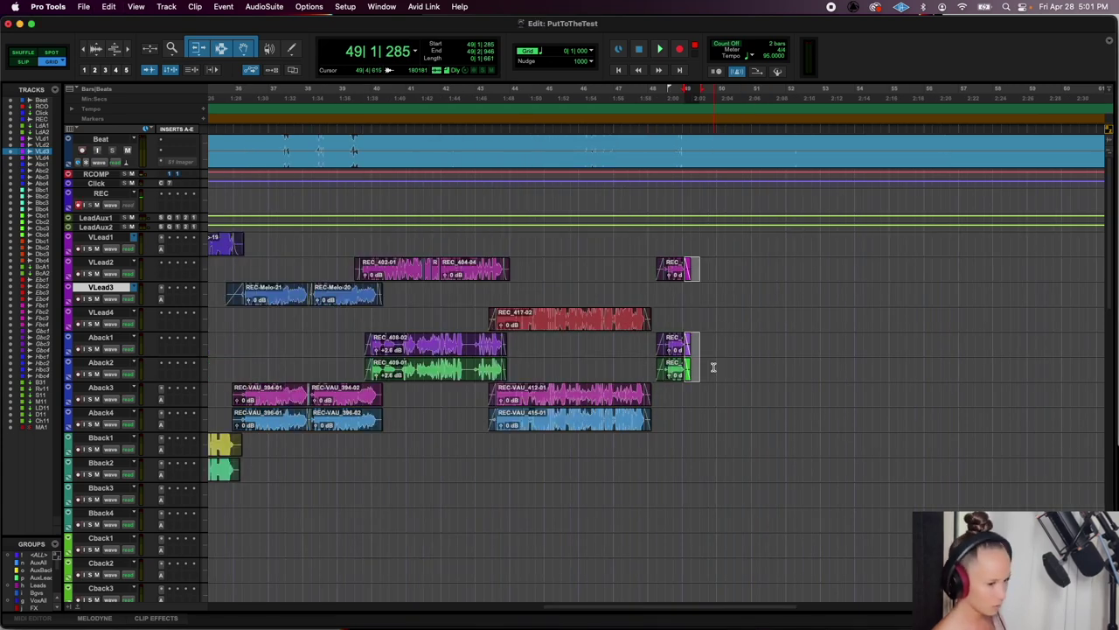
Open VocAlign Ultra and capture the bar 48 clip on VLead2 as the guide
left_click(673, 286)
left_click(673, 271)
left_click(276, 6)
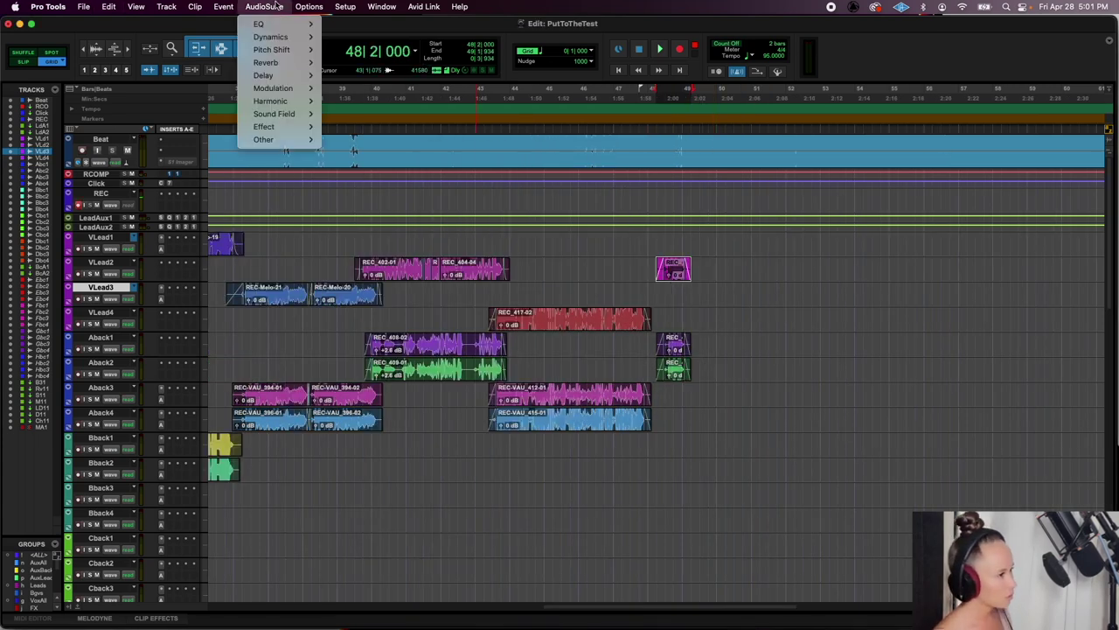
mouse_move(285, 141)
left_click(369, 238)
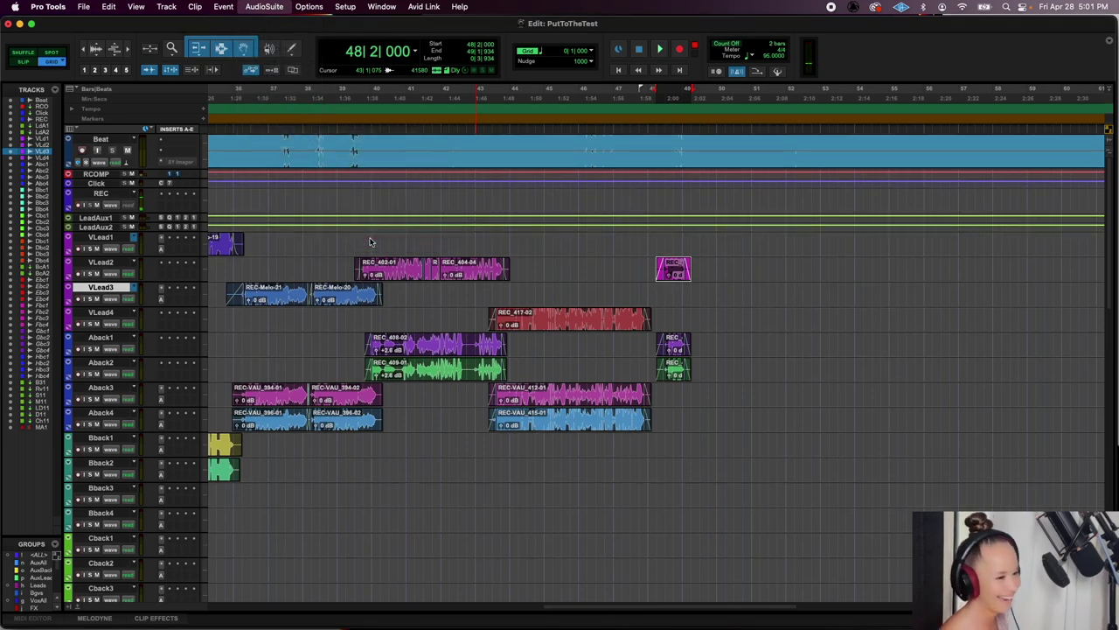
left_click(321, 186)
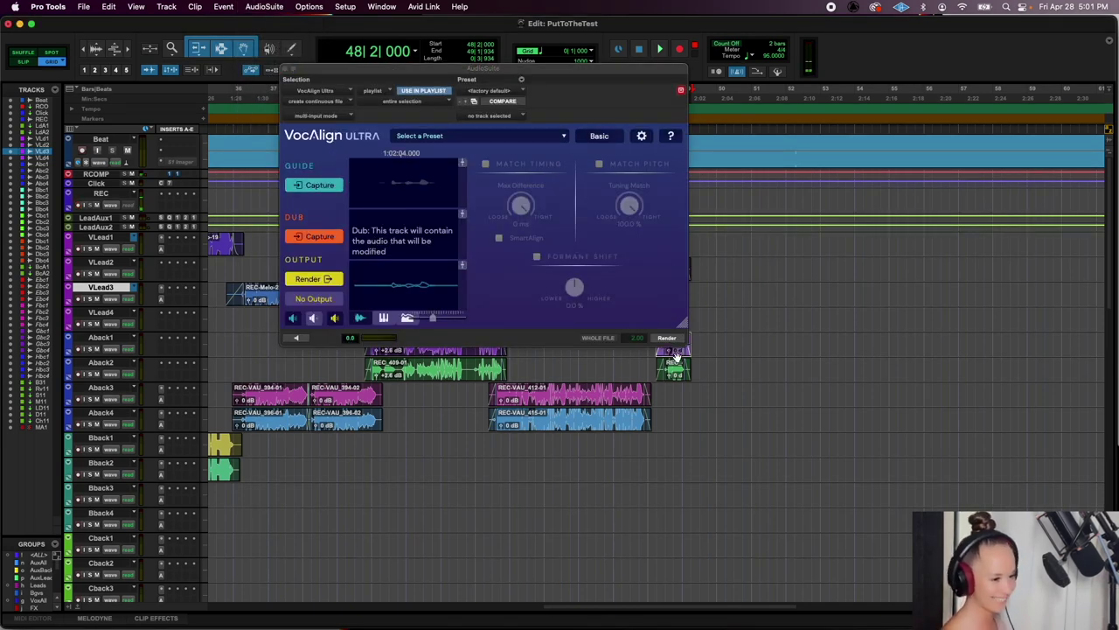
Capture the bar 48 clips on Aback1 and Aback2 as dubs in turn, render each alignment, and close VocAlign Ultra
left_click(314, 236)
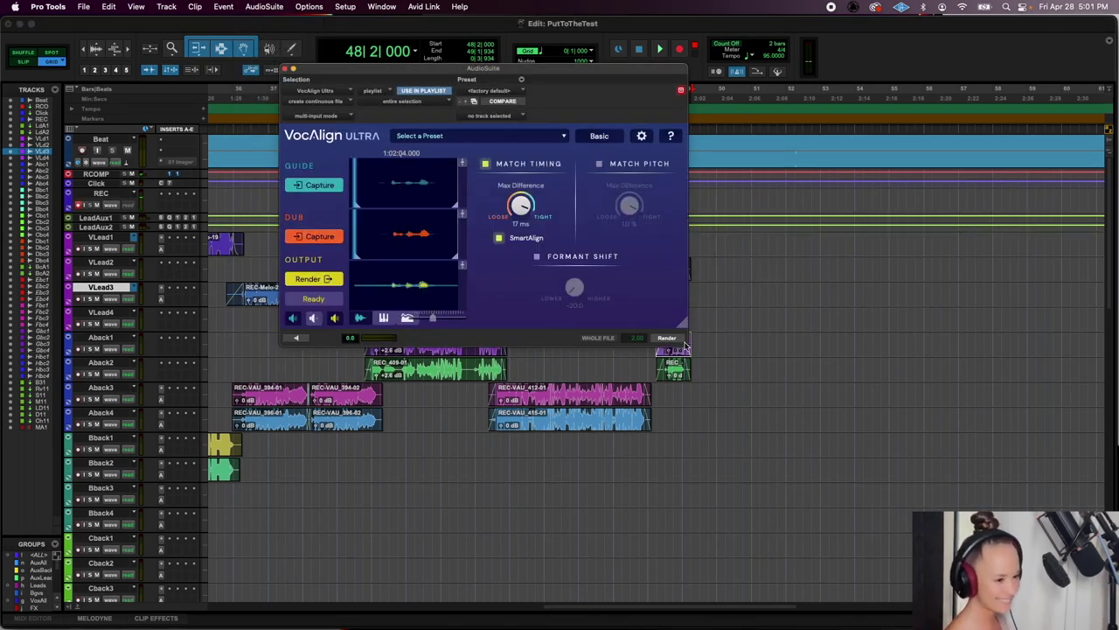
left_click(678, 374)
left_click(678, 339)
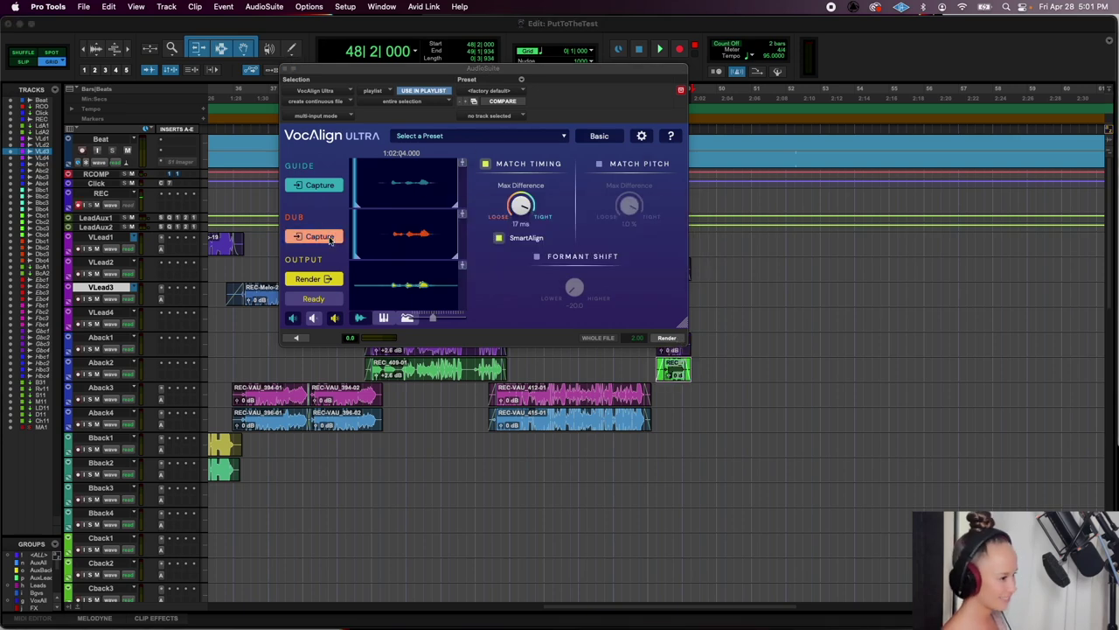
key("space")
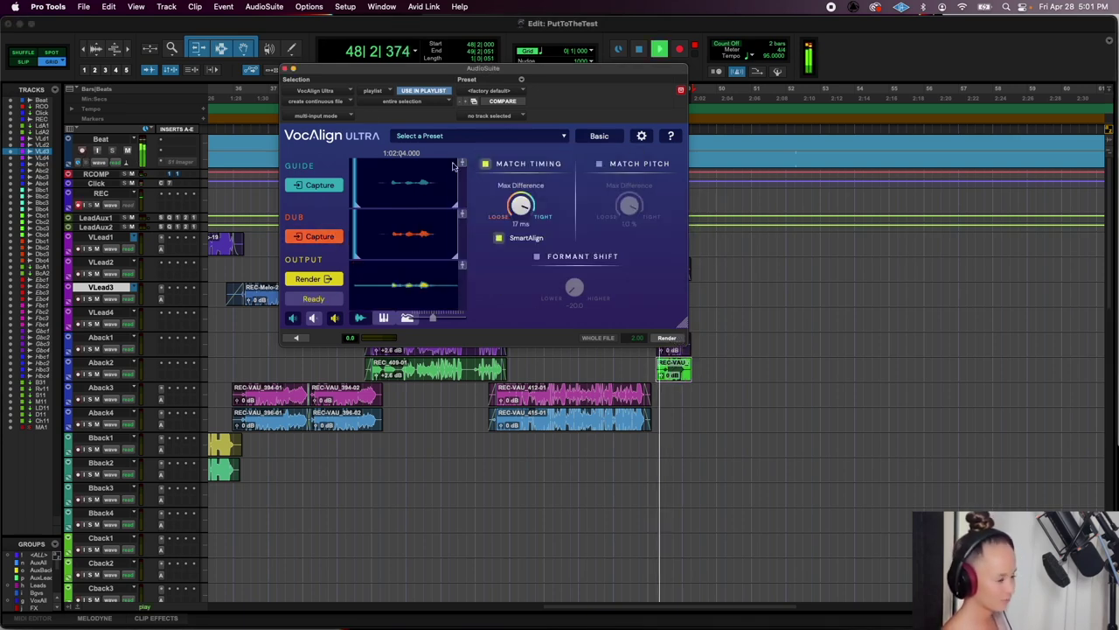
left_click(286, 68)
key("space")
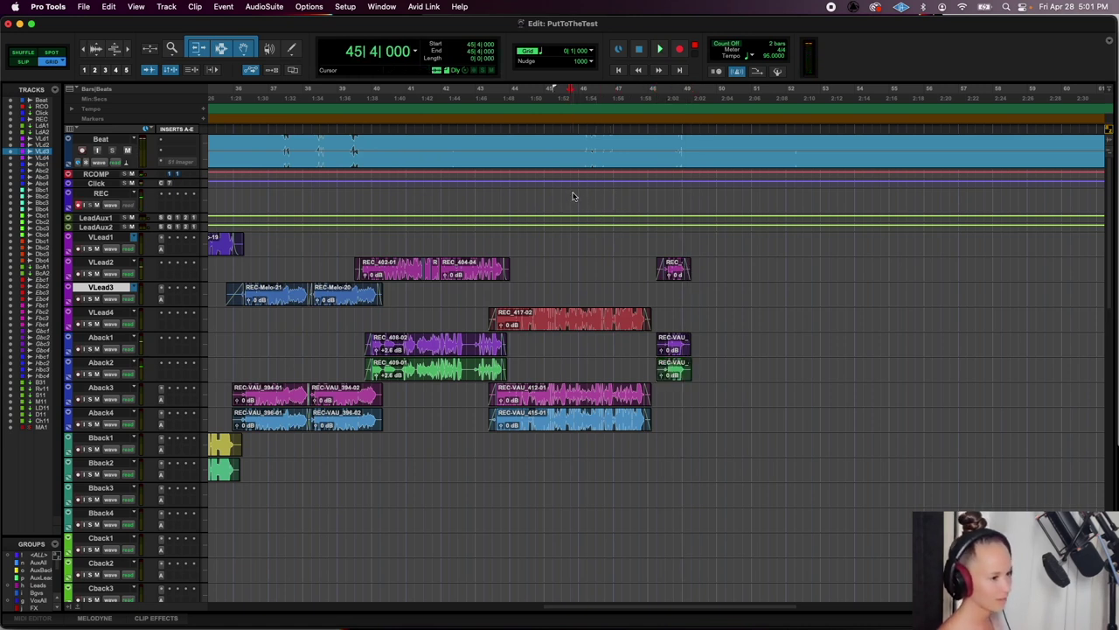
Record a backing phrase on REC from bar 45 and move the take onto Bback1
left_click(575, 195)
left_click(542, 193)
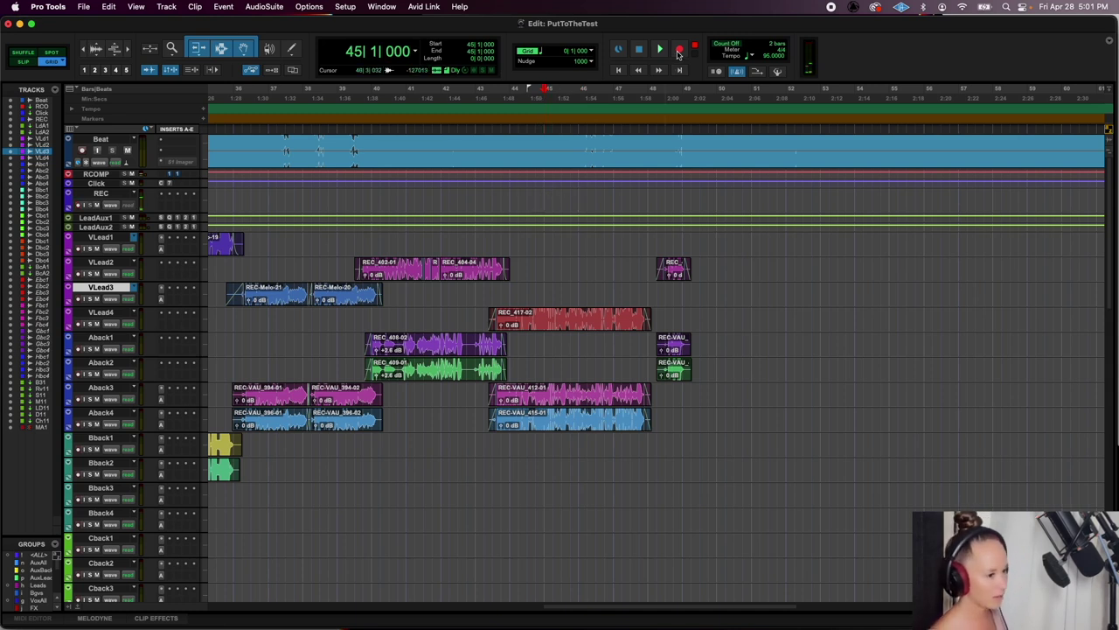
key("space")
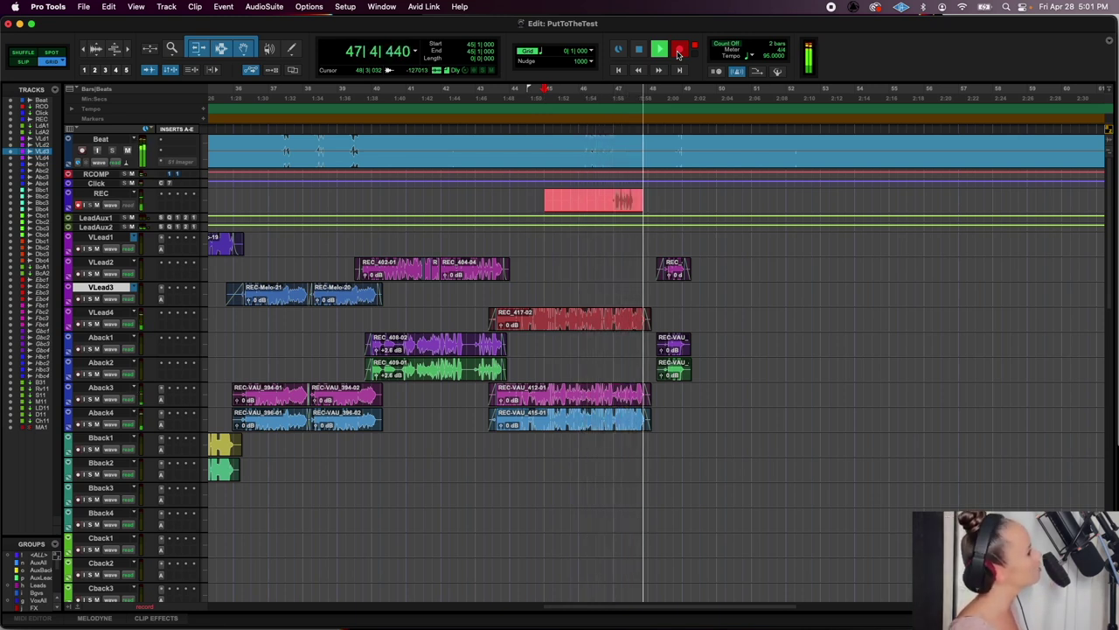
key("space")
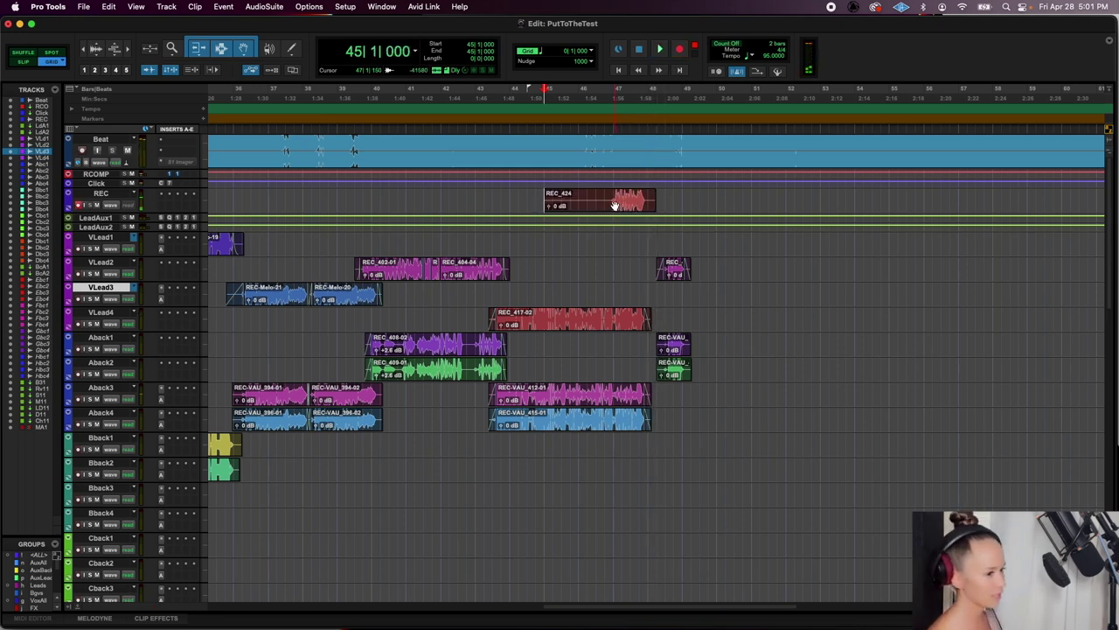
left_click_drag(613, 203, 607, 448)
Record a double of the backing phrase on REC from bar 45 and move it onto Bback2
left_click(680, 50)
key("space")
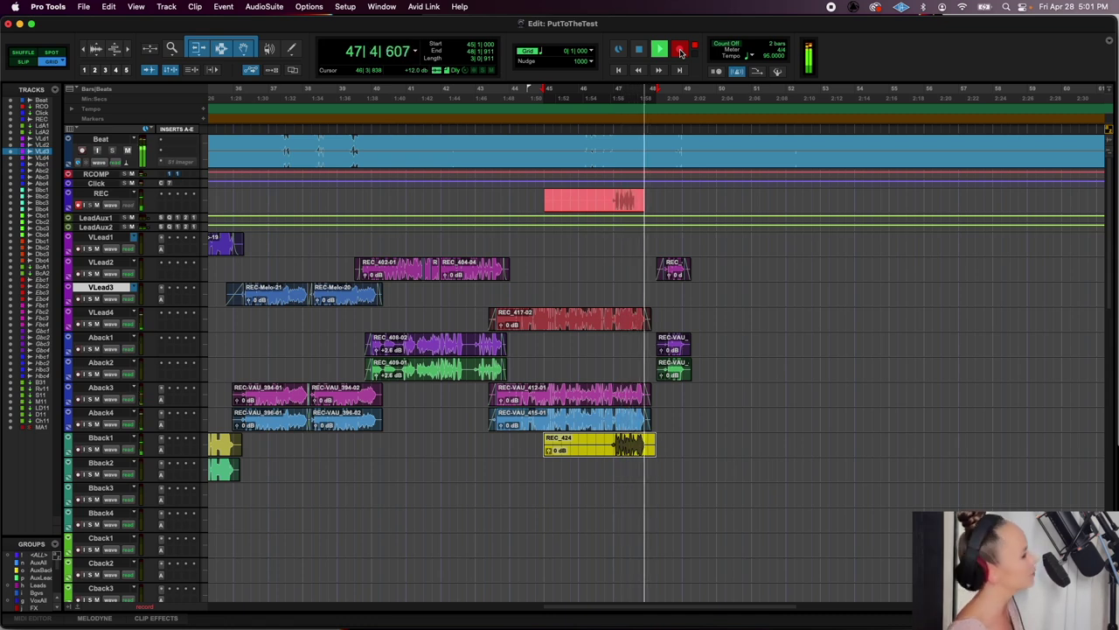
key("space")
Delete the silent beginnings of the new Bback1 and Bback2 clips up to bar 46 beat 4
left_click_drag(619, 201, 531, 455)
key("space")
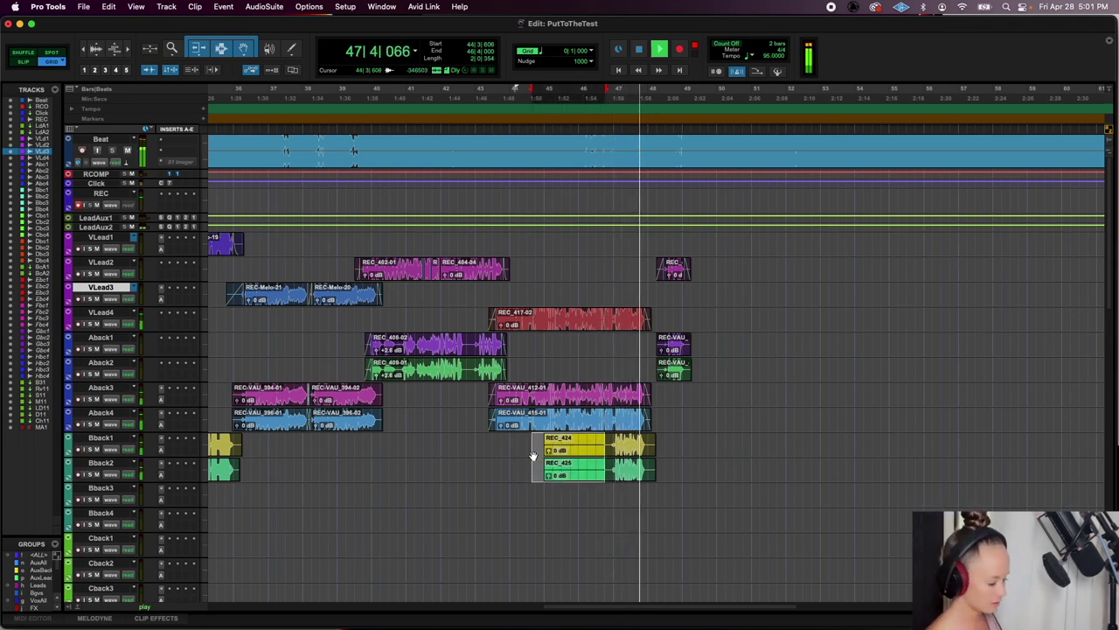
key("Delete")
key("space")
Add fades to the new Bback1 and Bback2 clips and place the edit cursor at bar 48
left_click_drag(595, 440, 647, 449)
key("super+f")
key("Return")
key("r")
left_click(652, 236)
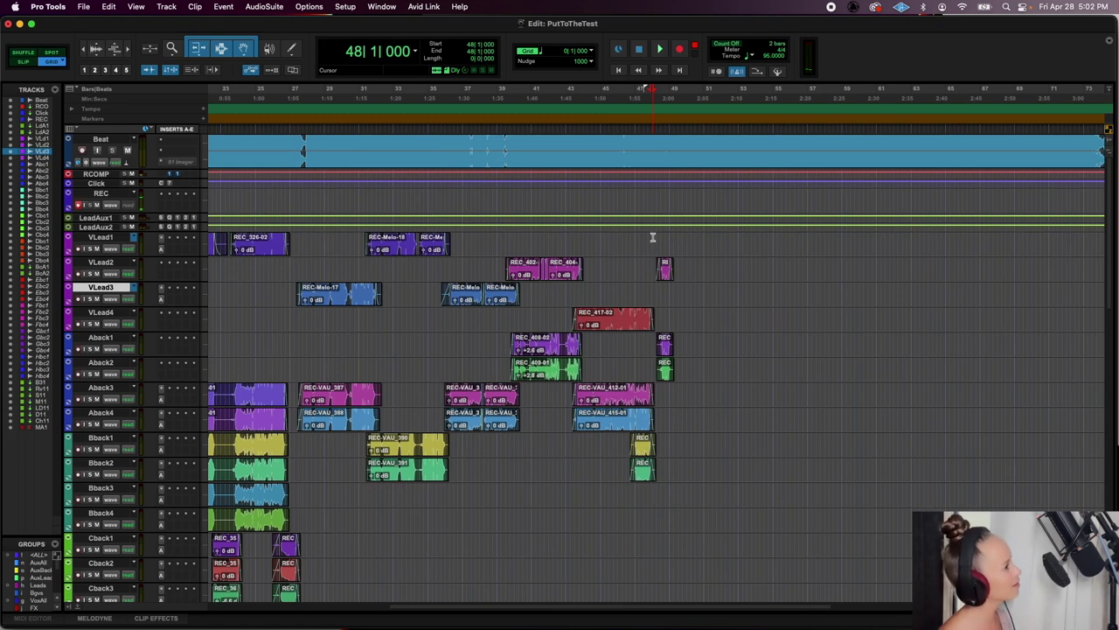
Try a copy of the bar 27 phrase from VLead3, Aback3 and Aback4 at bar 51, audition it and remove it
key("space")
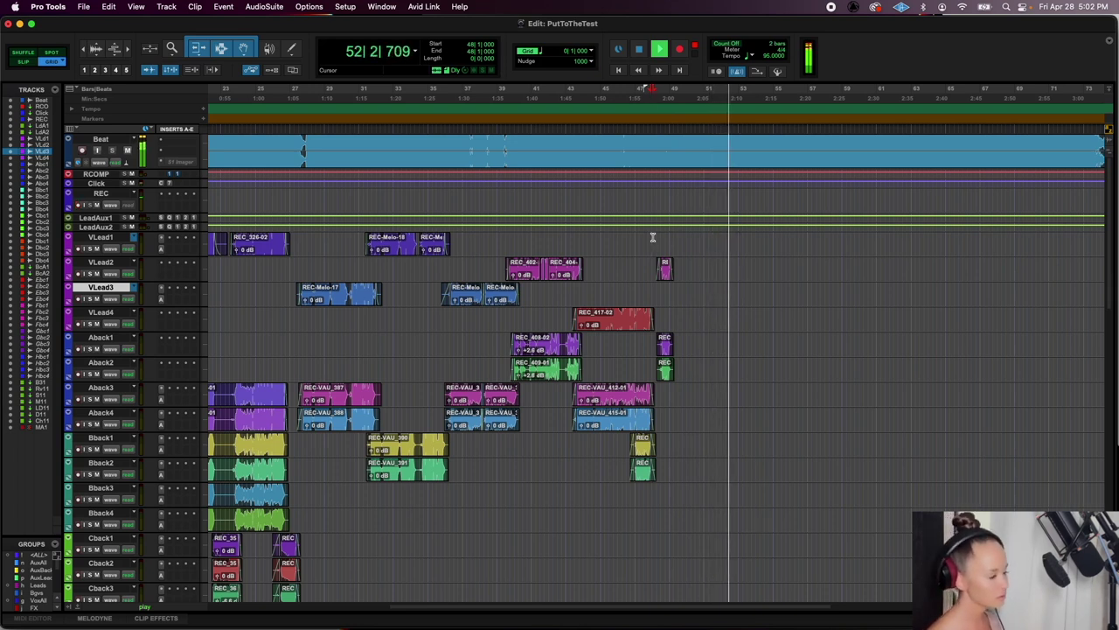
key("space")
left_click_drag(288, 285, 390, 413)
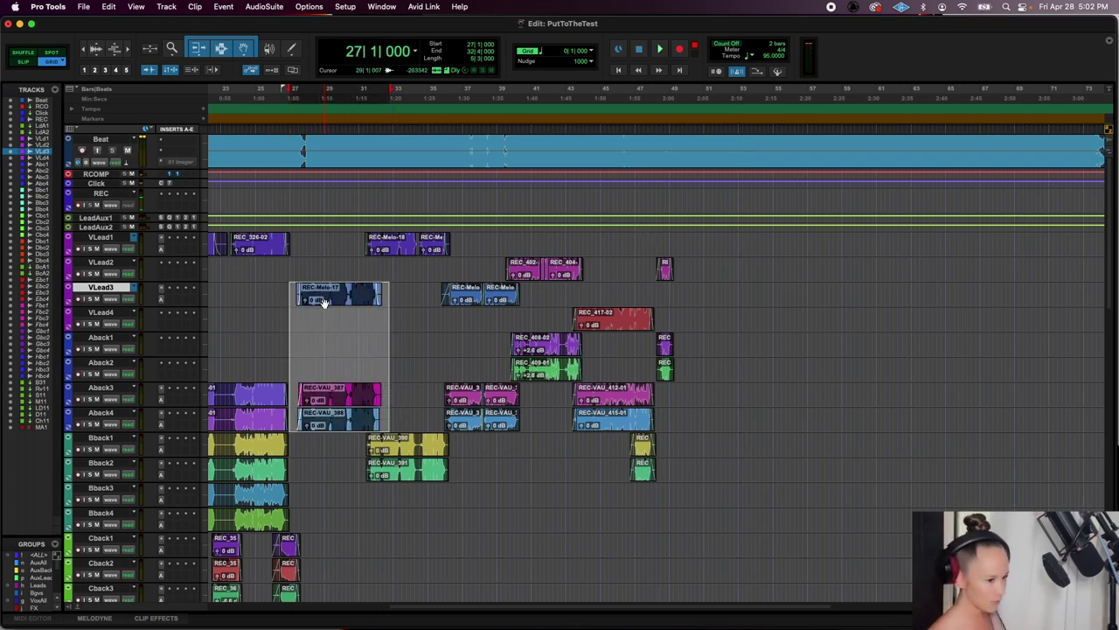
left_click_drag(323, 302, 740, 293)
key("space")
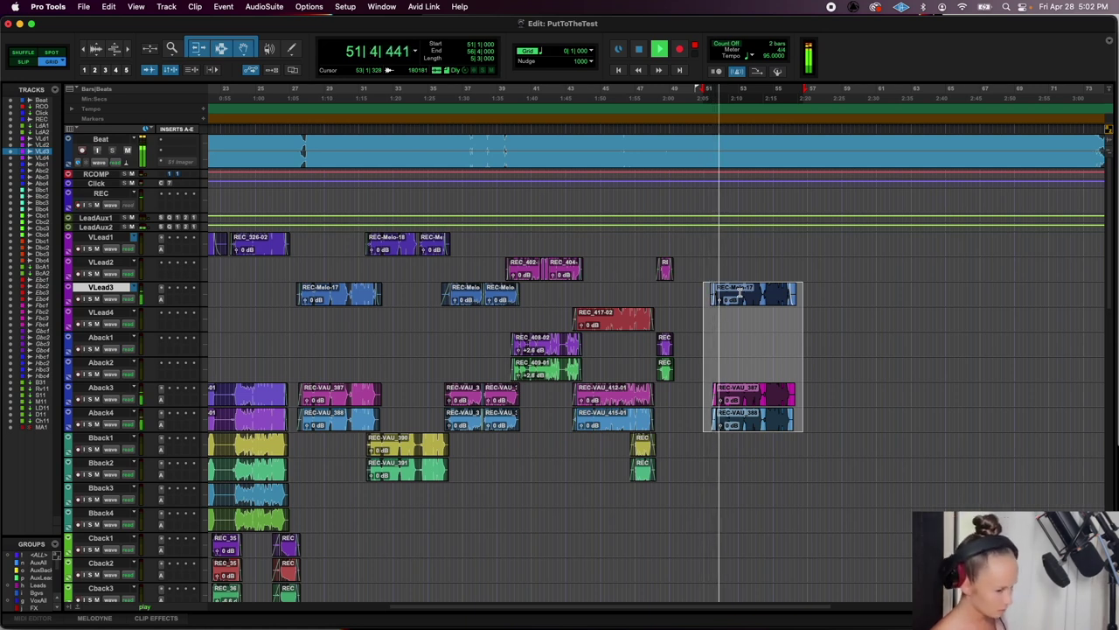
key("space")
key("BackSpace")
Copy the bar 36 to 40 phrase on VLead3, Aback3 and Aback4 to bar 49, shift it one bar earlier and audition it
left_click_drag(427, 290, 708, 303)
left_click(527, 398, "shift")
key("space")
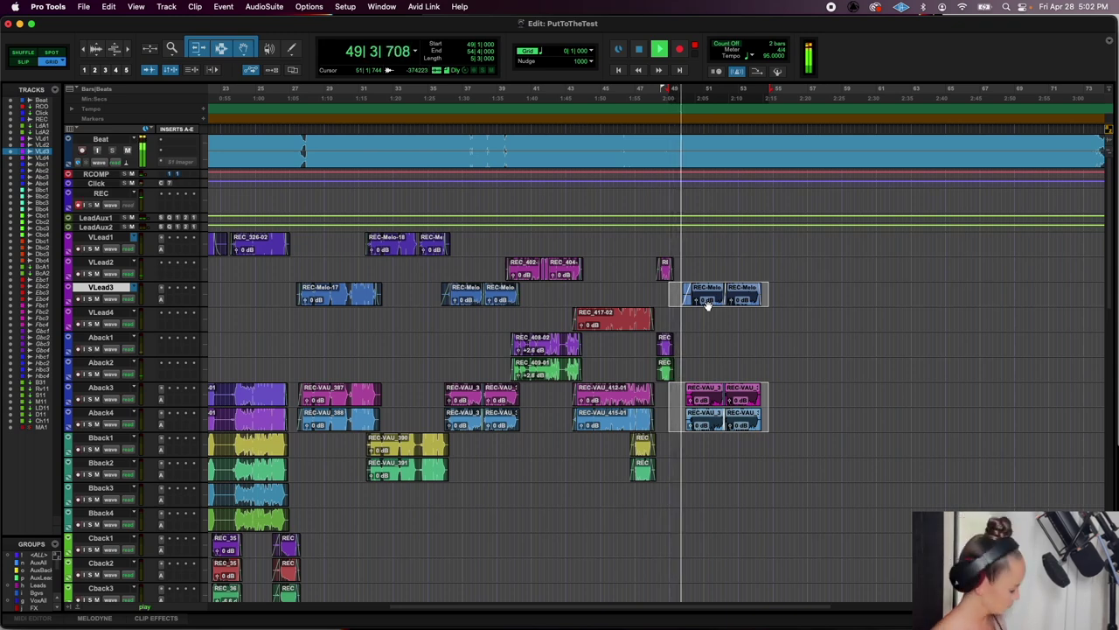
key("super+bracketright")
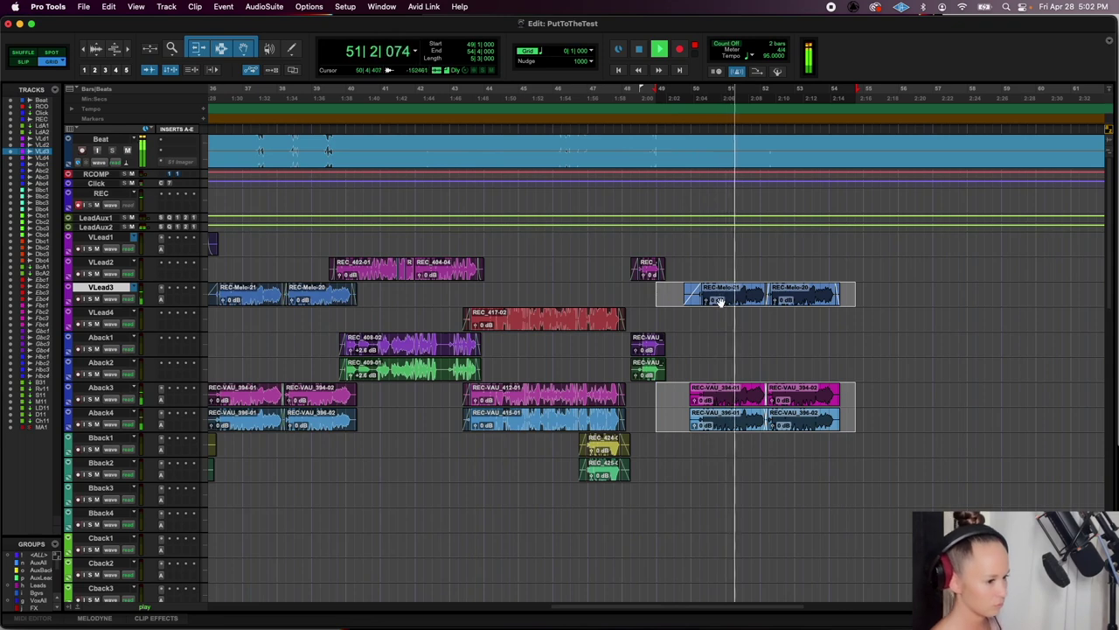
left_click_drag(722, 302, 687, 300)
left_click(641, 293)
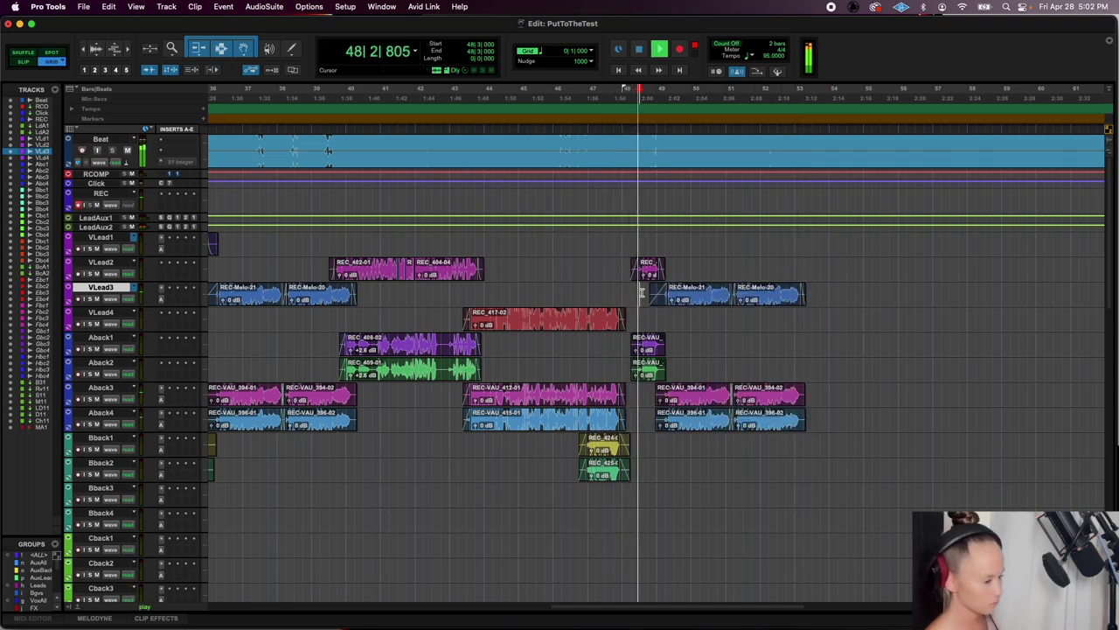
Delete the parts of the copied VLead3, Aback3 and Aback4 clips that lie before bar 49 and check the playback
key("super+bracketright")
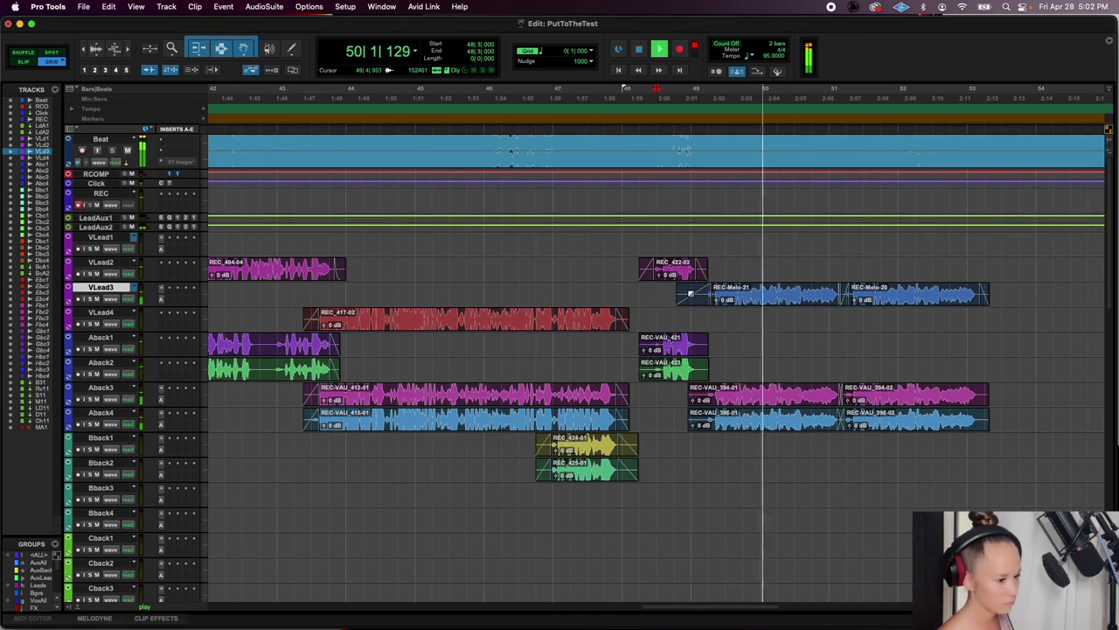
left_click_drag(622, 294, 693, 296)
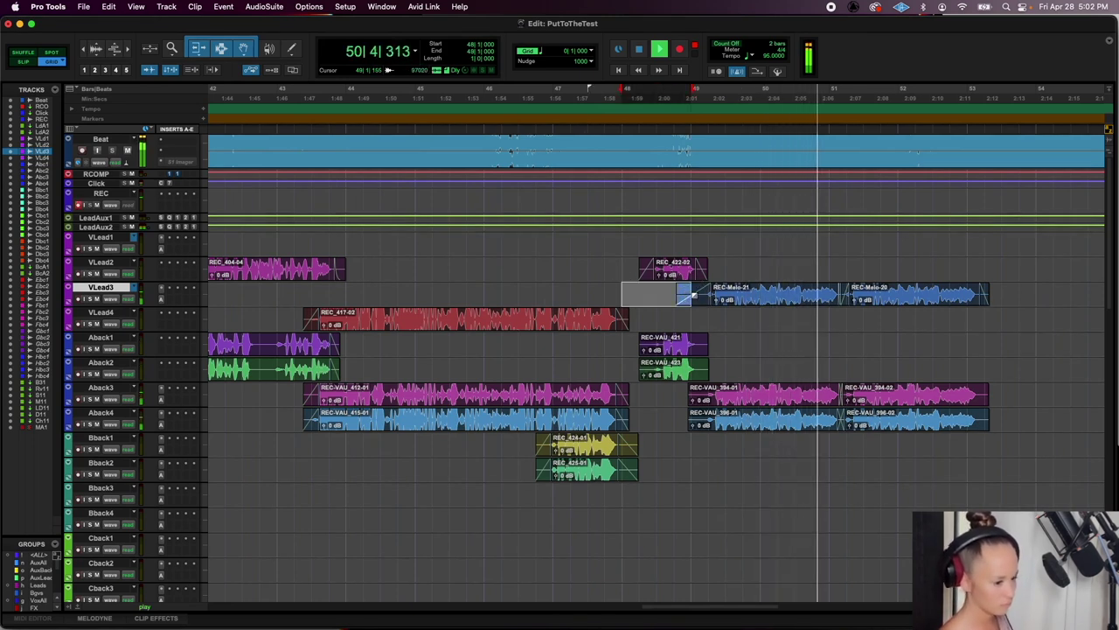
key("Delete")
left_click_drag(656, 389, 692, 420)
key("Delete")
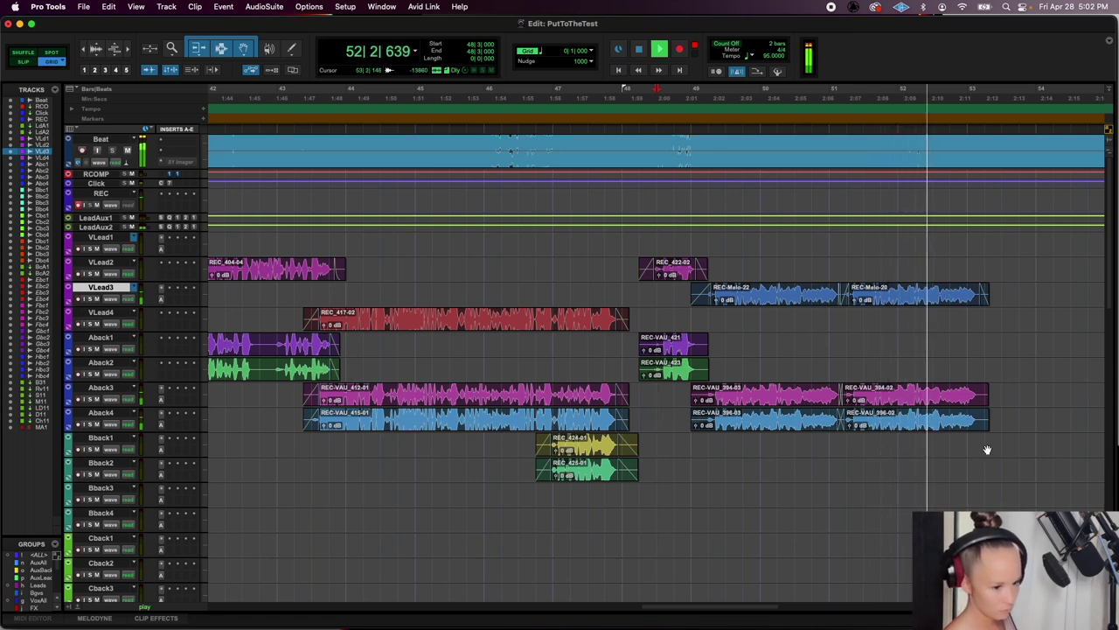
key("space")
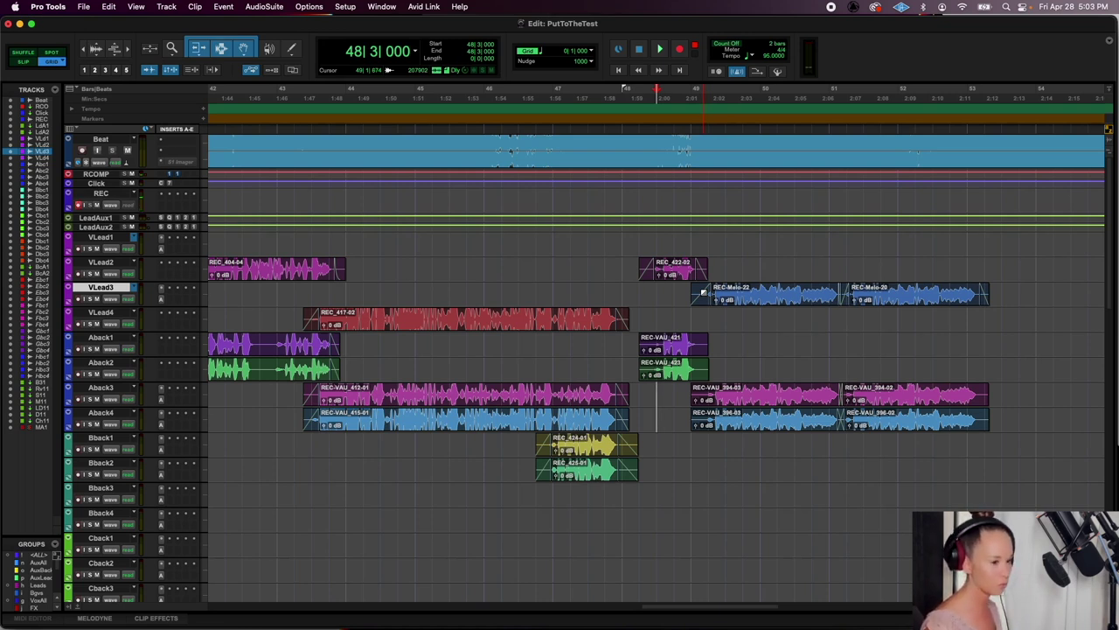
Select the VLead3 range from bar 49 to bar 56 and open the Portal AudioSuite effect for it
left_click(690, 291)
key("r")
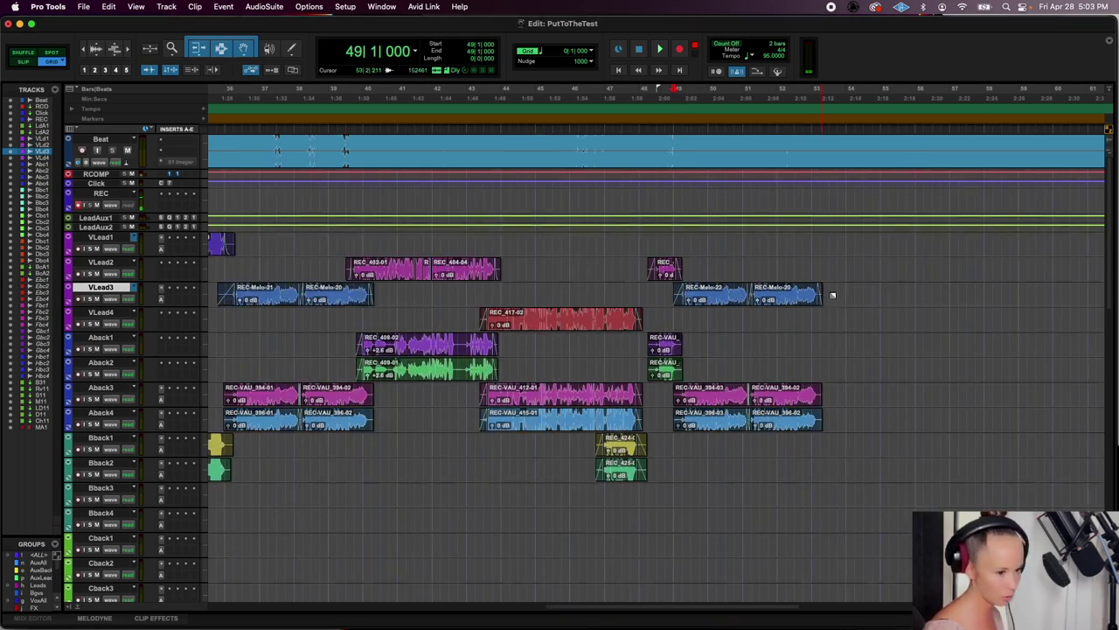
left_click(914, 294, "shift")
left_click(262, 6)
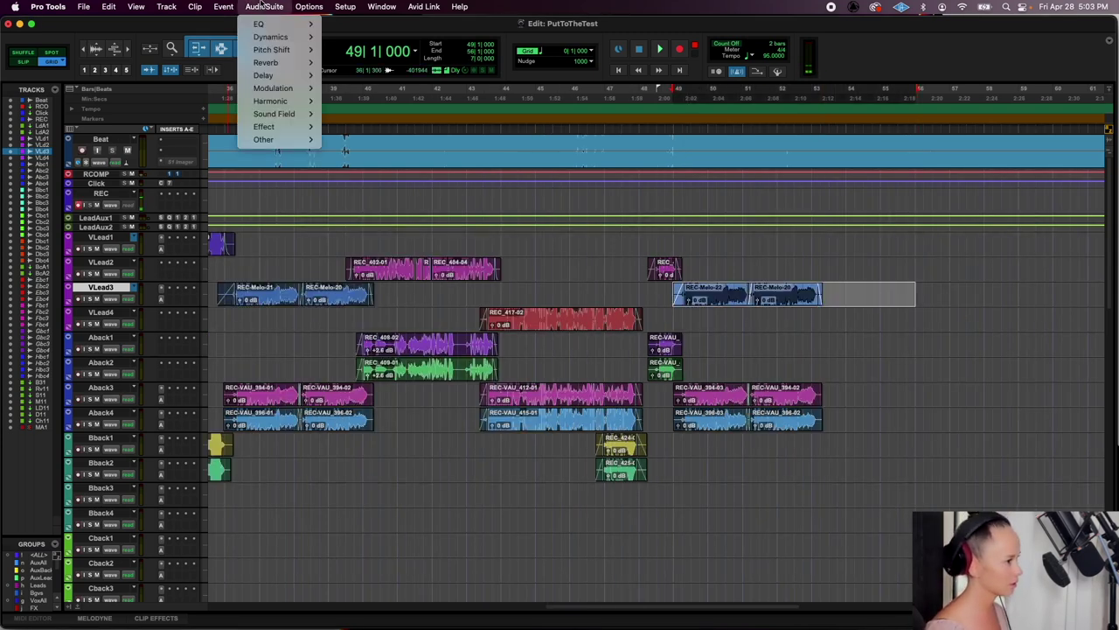
mouse_move(256, 50)
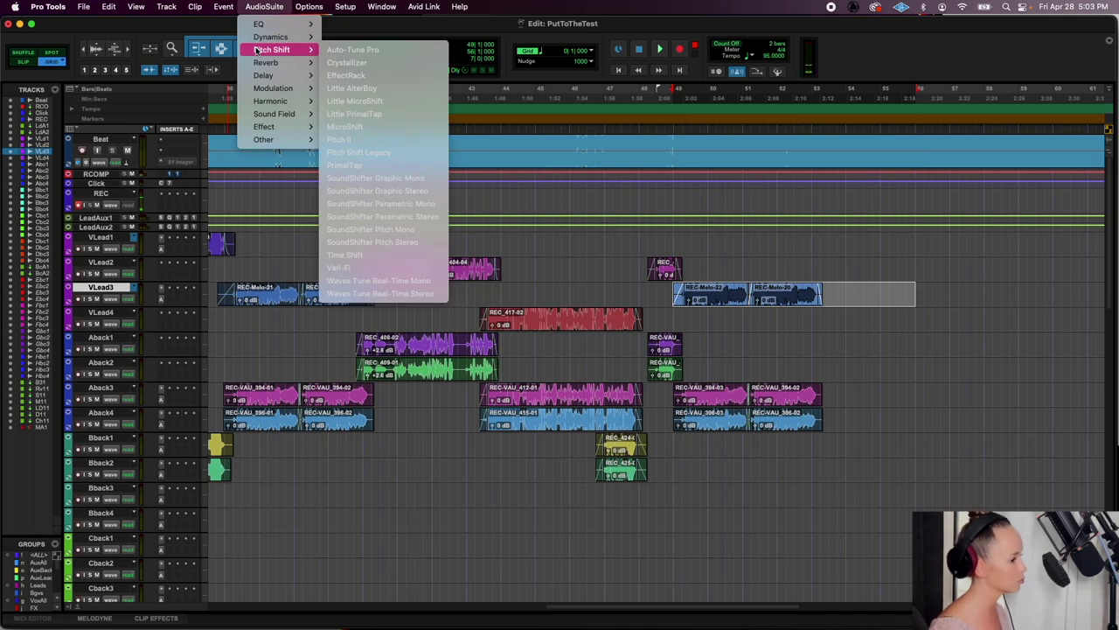
mouse_move(265, 126)
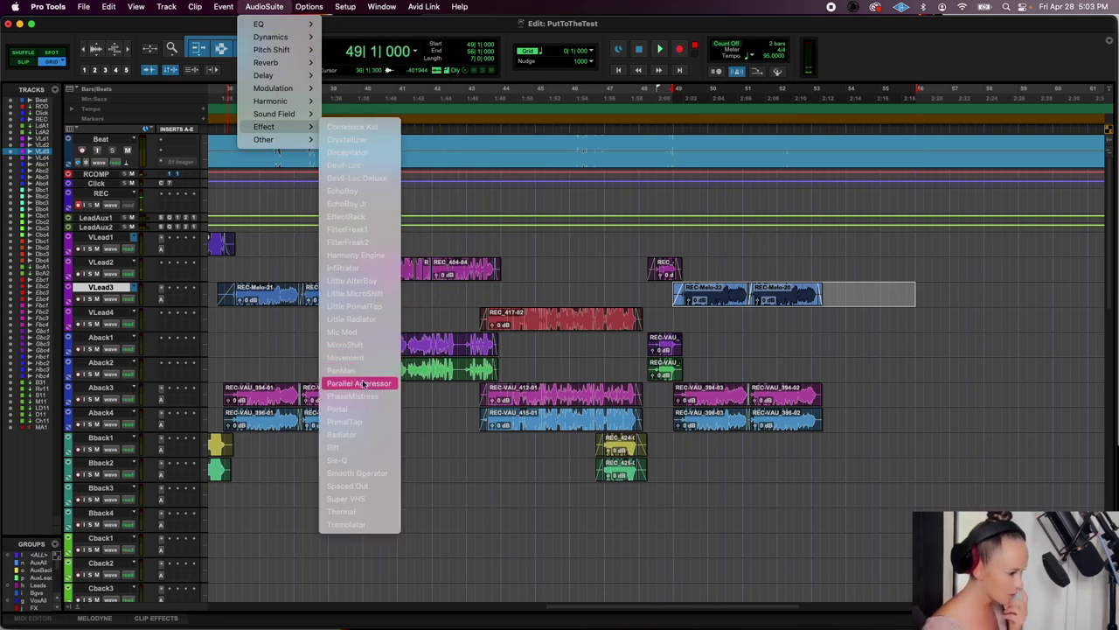
left_click(362, 407)
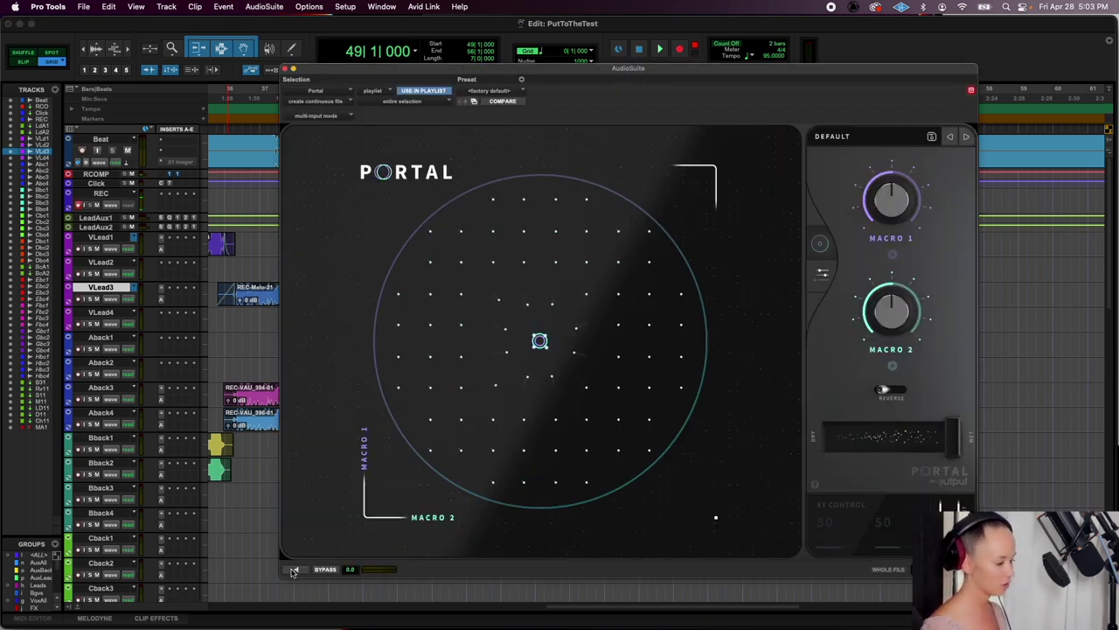
Preview the VLead3 phrase through successive Portal presets, from Blurred 5ths to Tranquility Garden
left_click_drag(827, 61, 683, 9)
left_click(150, 520)
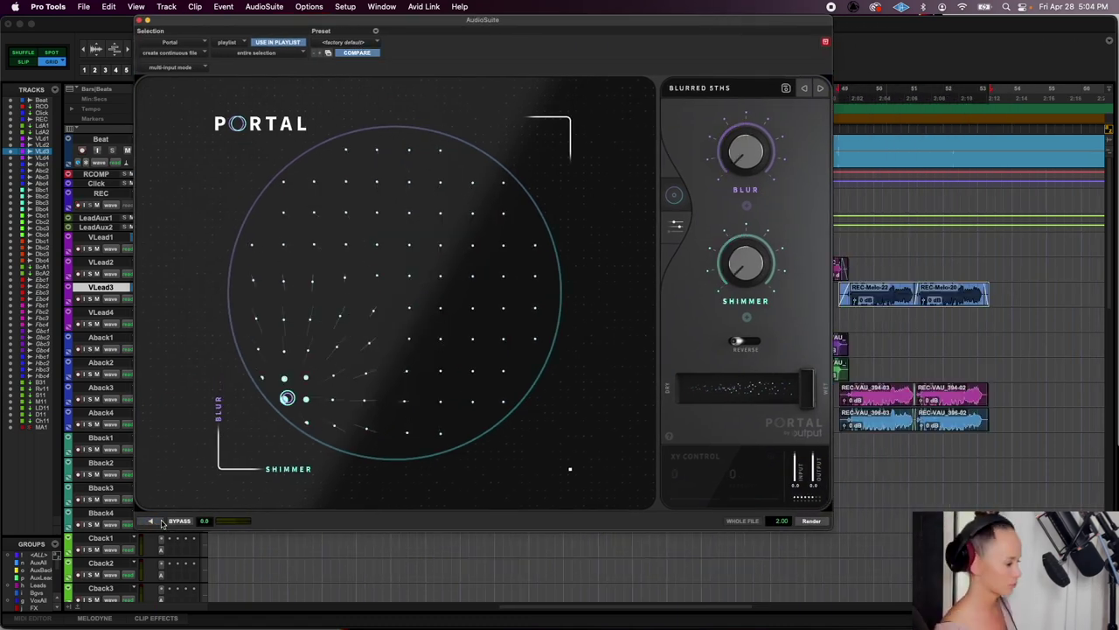
left_click(151, 521)
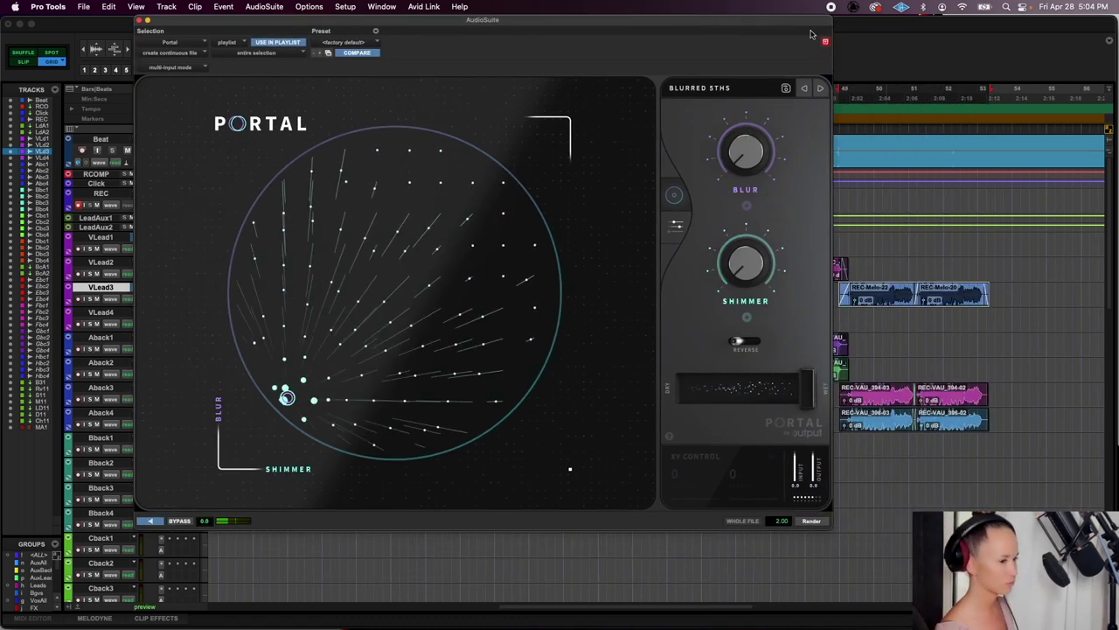
left_click(822, 90)
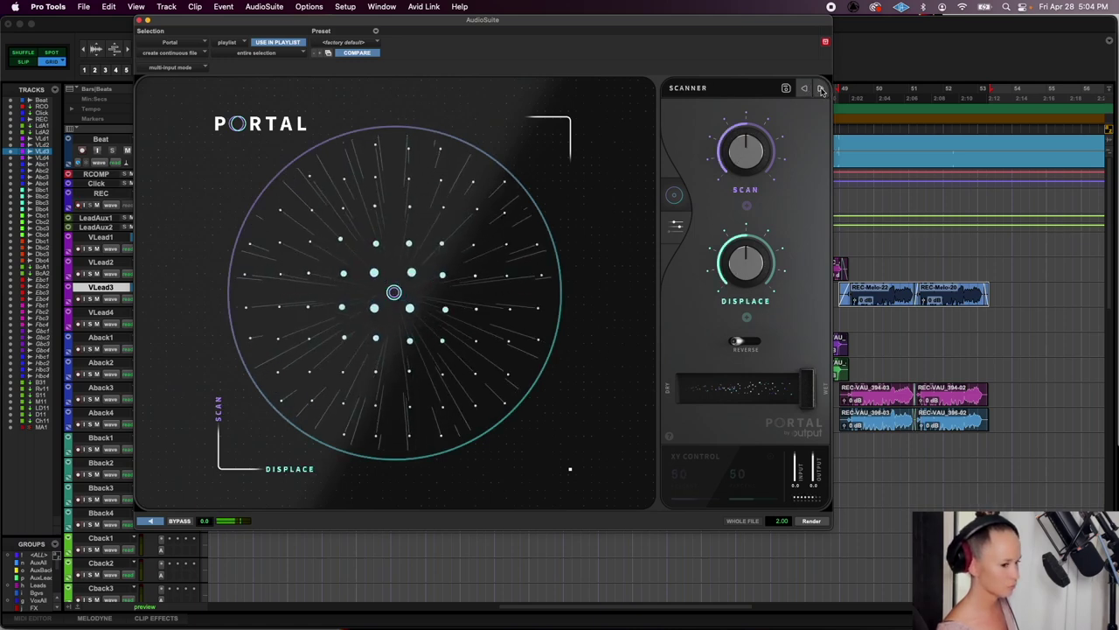
left_click(821, 90)
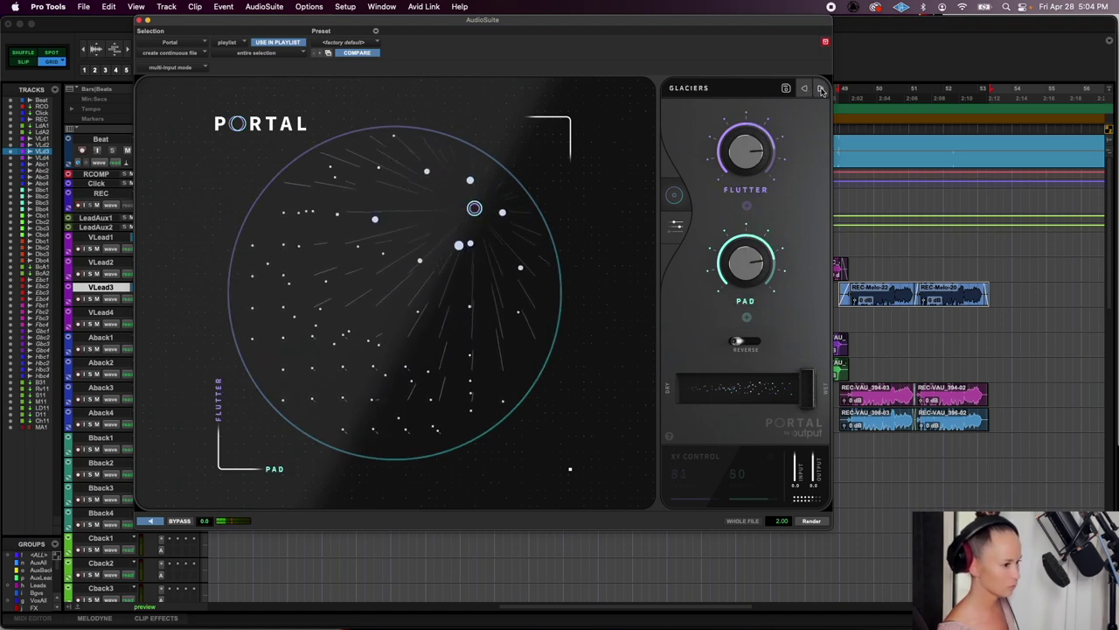
left_click(821, 91)
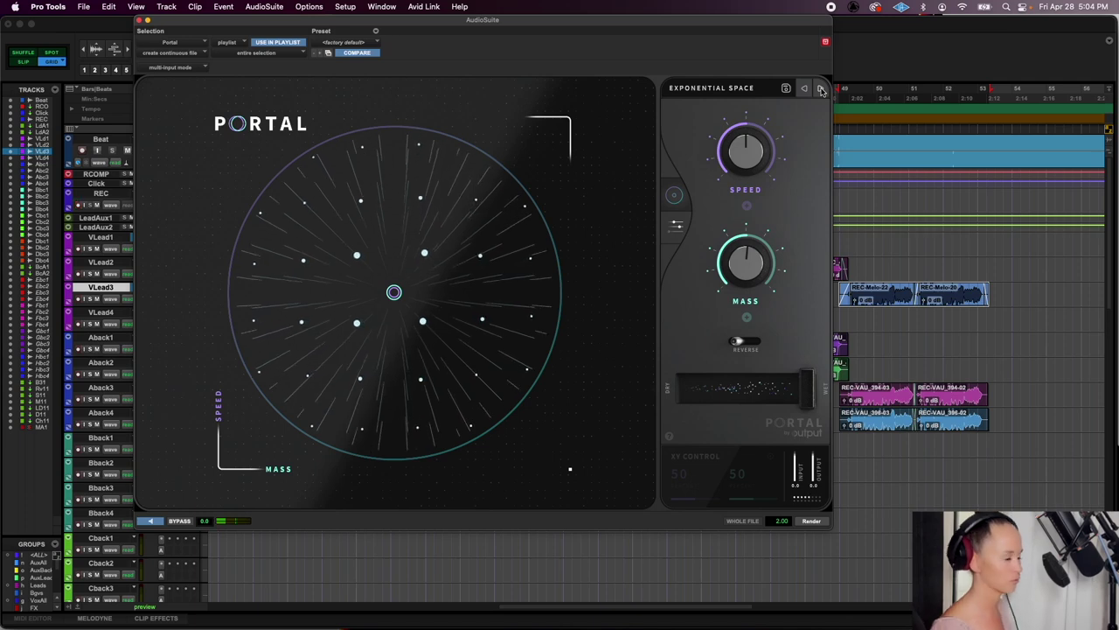
left_click(821, 90)
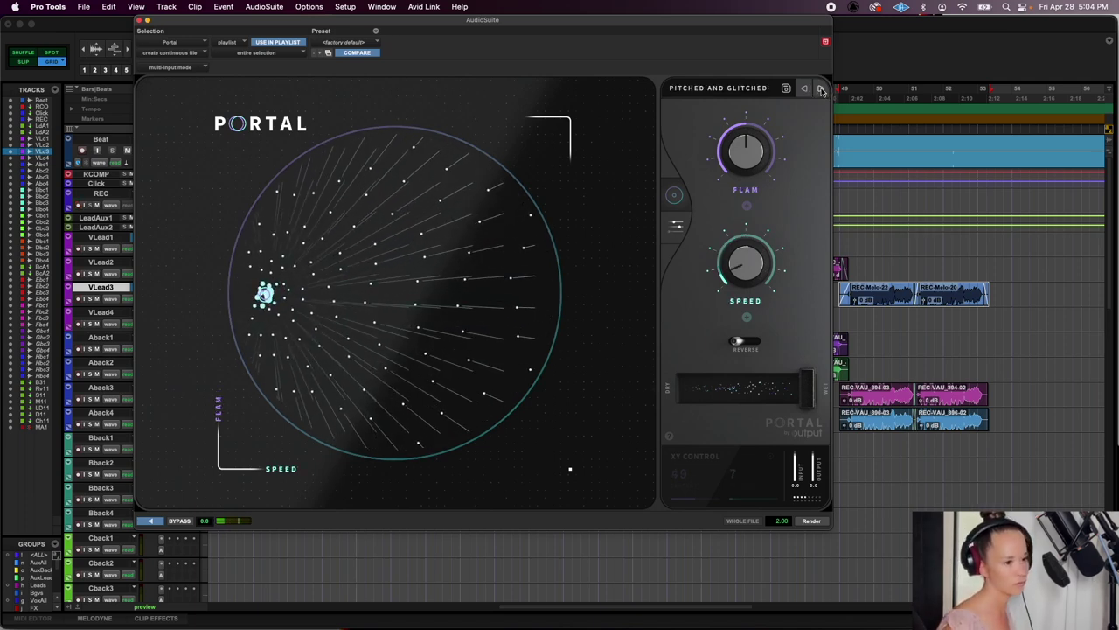
left_click(821, 90)
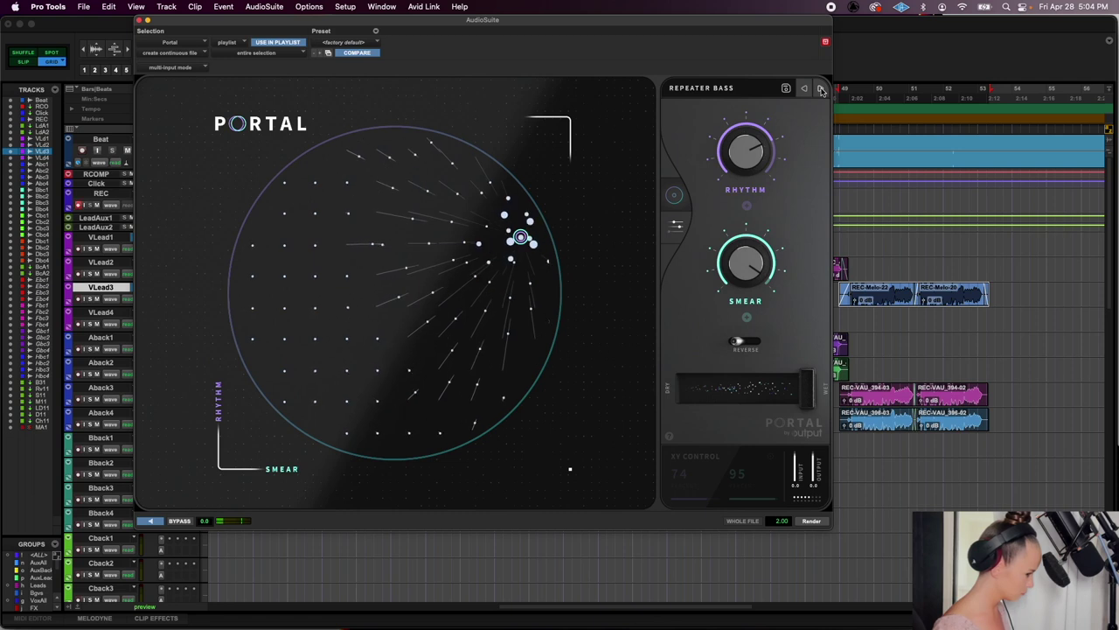
left_click(822, 90)
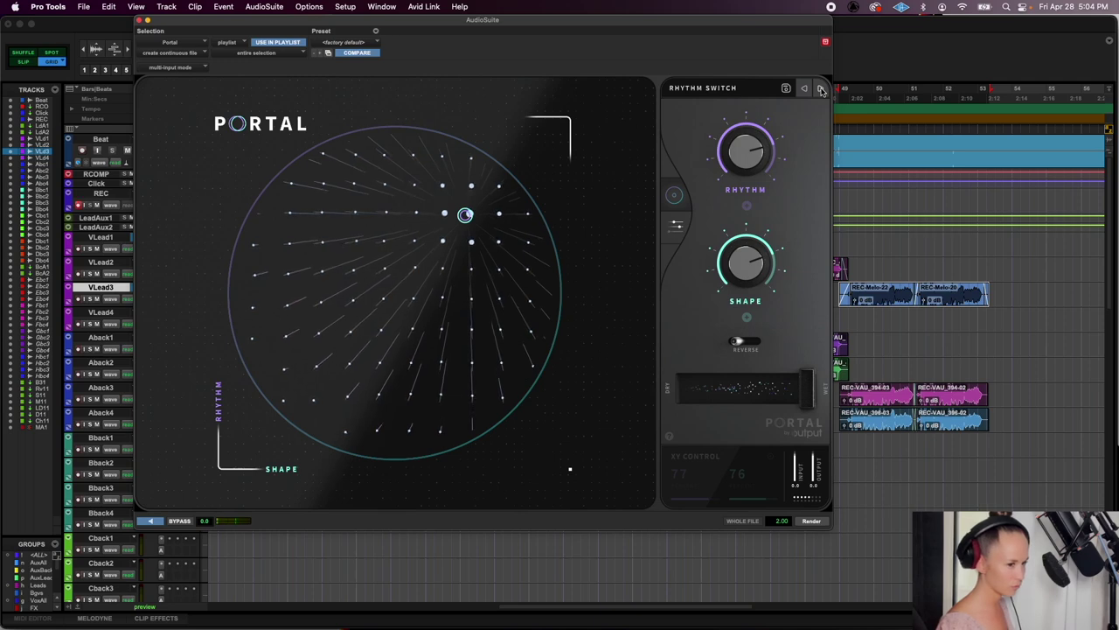
left_click(821, 90)
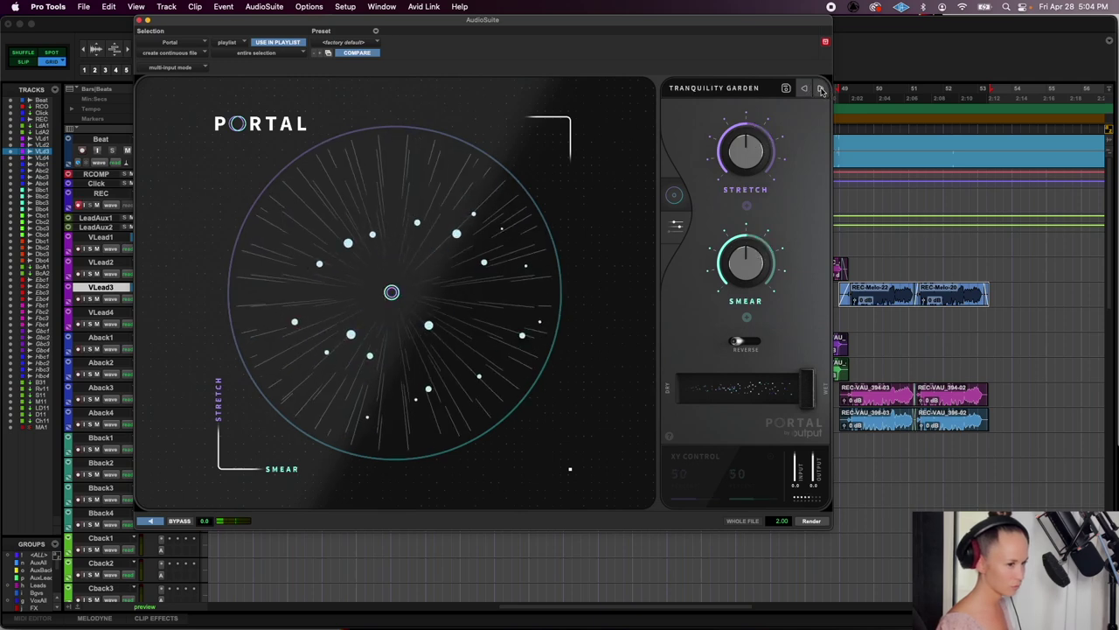
Audition the Portal presets Vox Motion, Ambient Lake, Such a Drag, Fractured and Feedback Drums from the preset browser
left_click(717, 91)
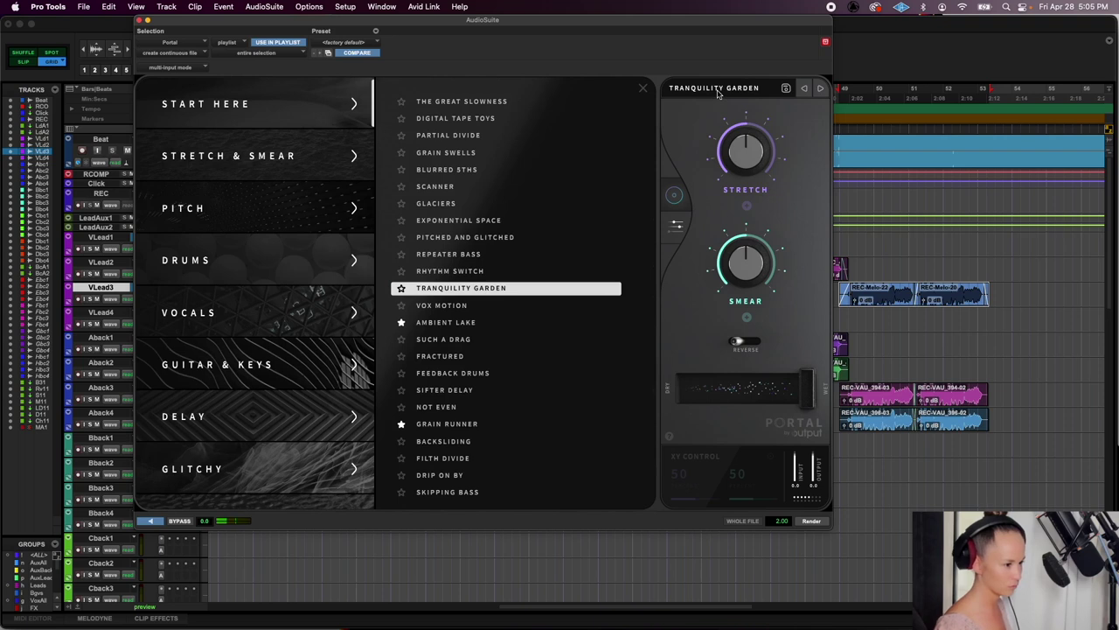
left_click(435, 306)
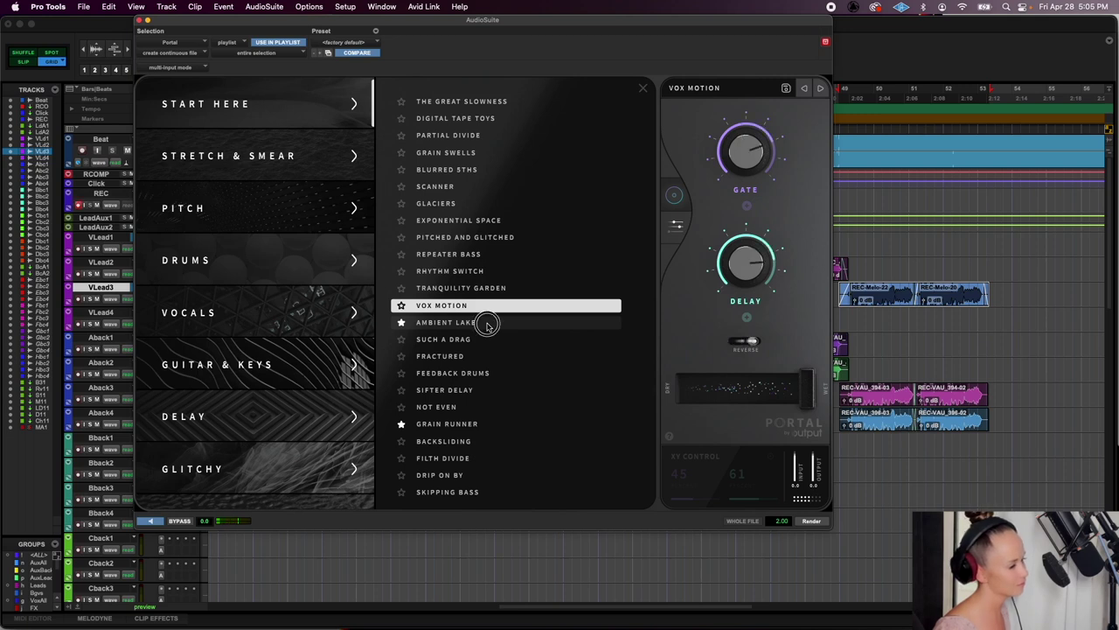
left_click(488, 324)
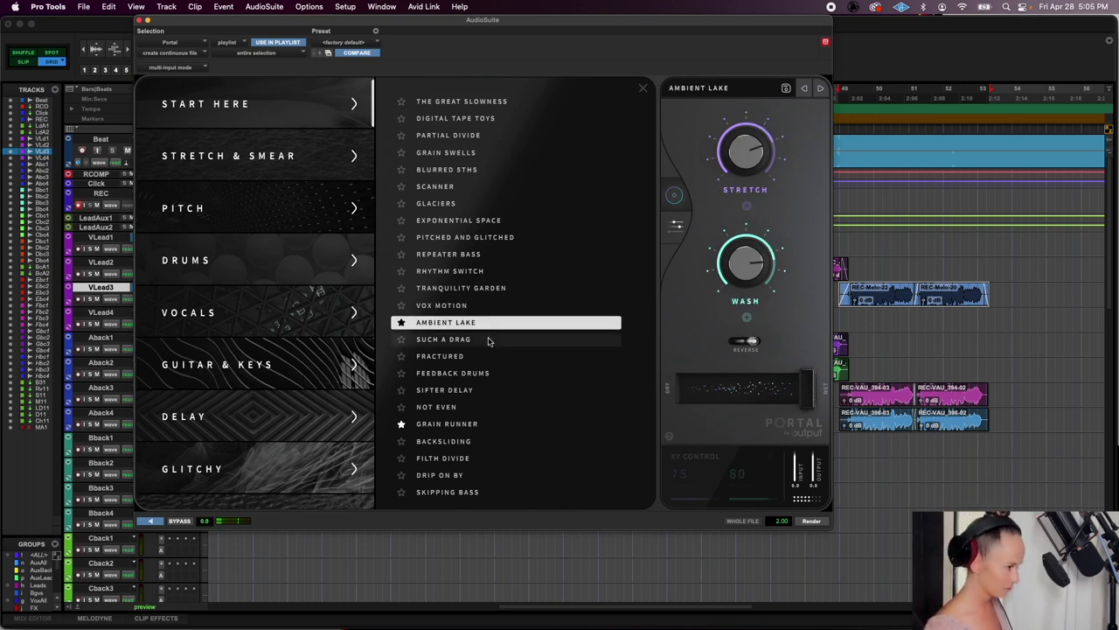
left_click(488, 340)
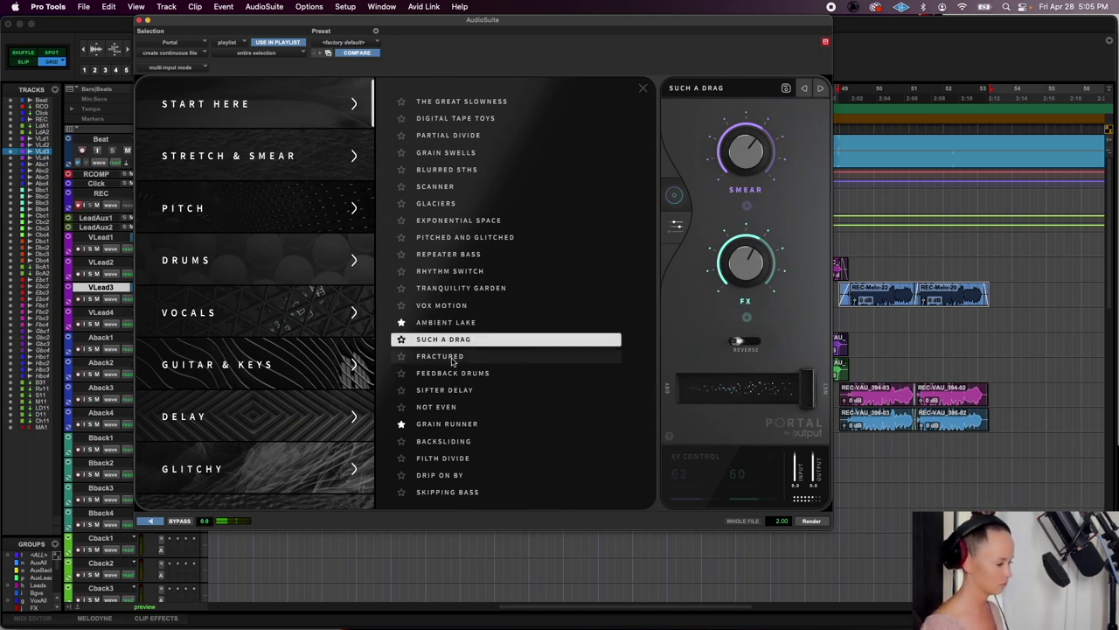
left_click(452, 358)
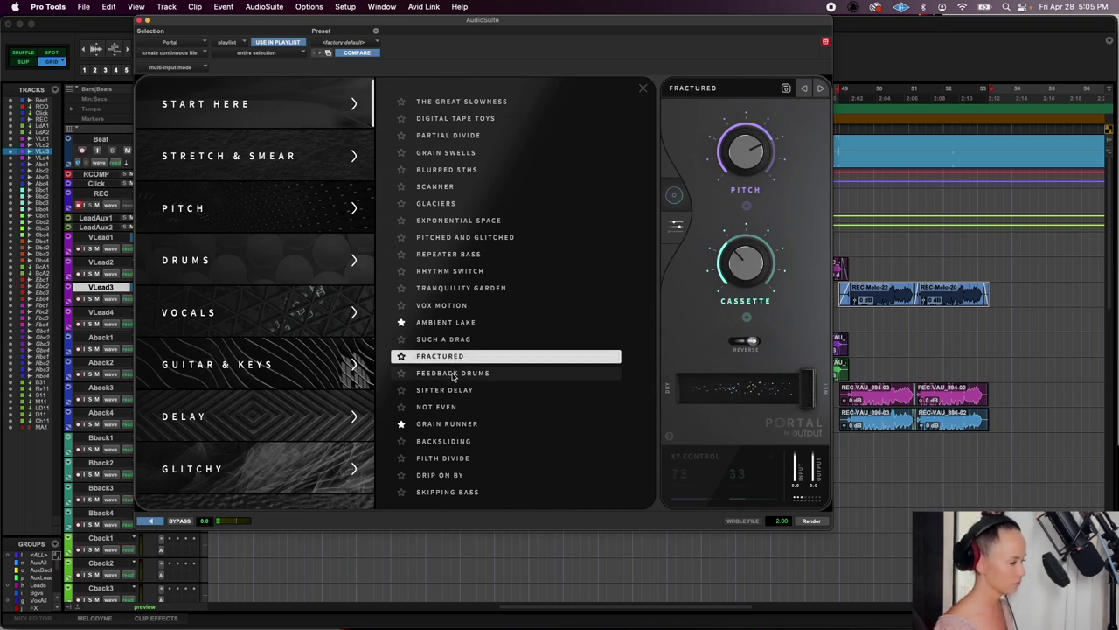
left_click(453, 376)
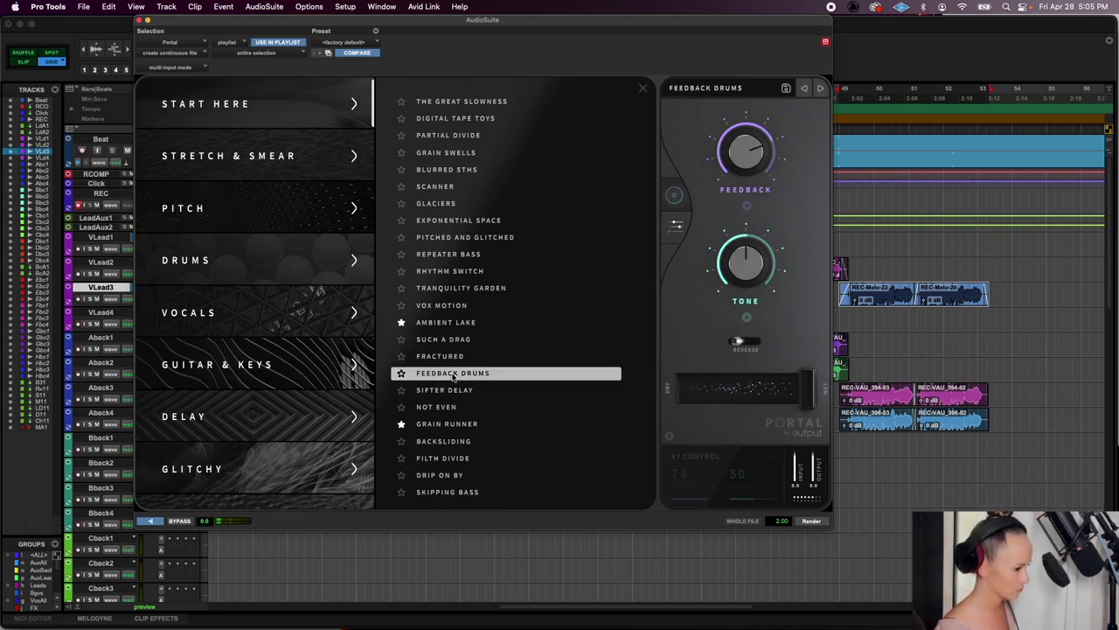
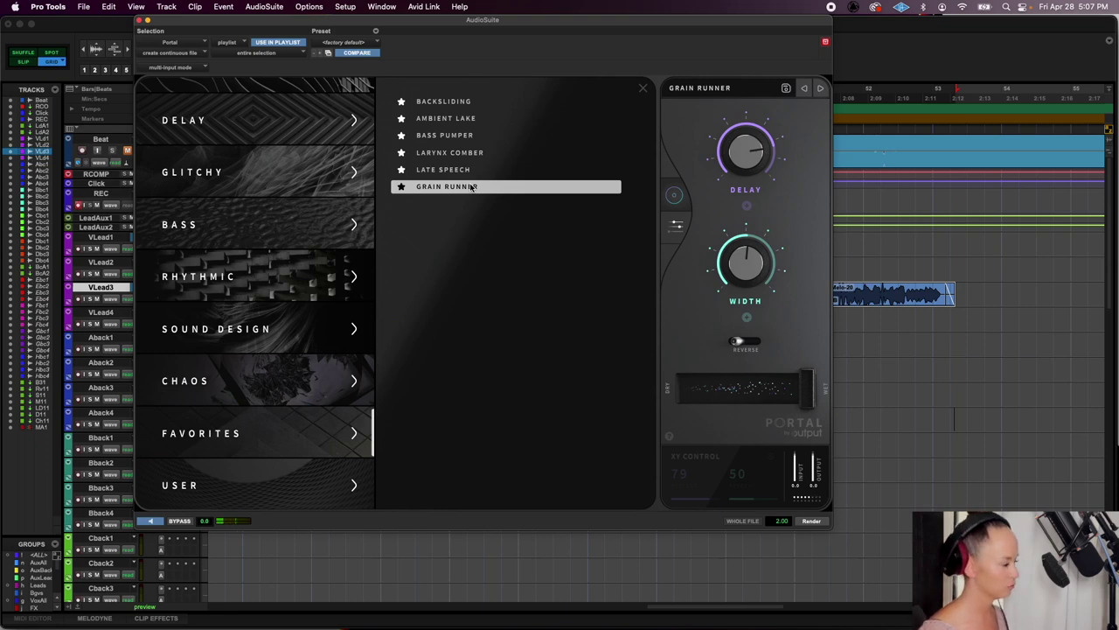
Replace Portal with the Infiltrator AudioSuite effect for the VLead3 phrase and load a random preset
left_click(264, 6)
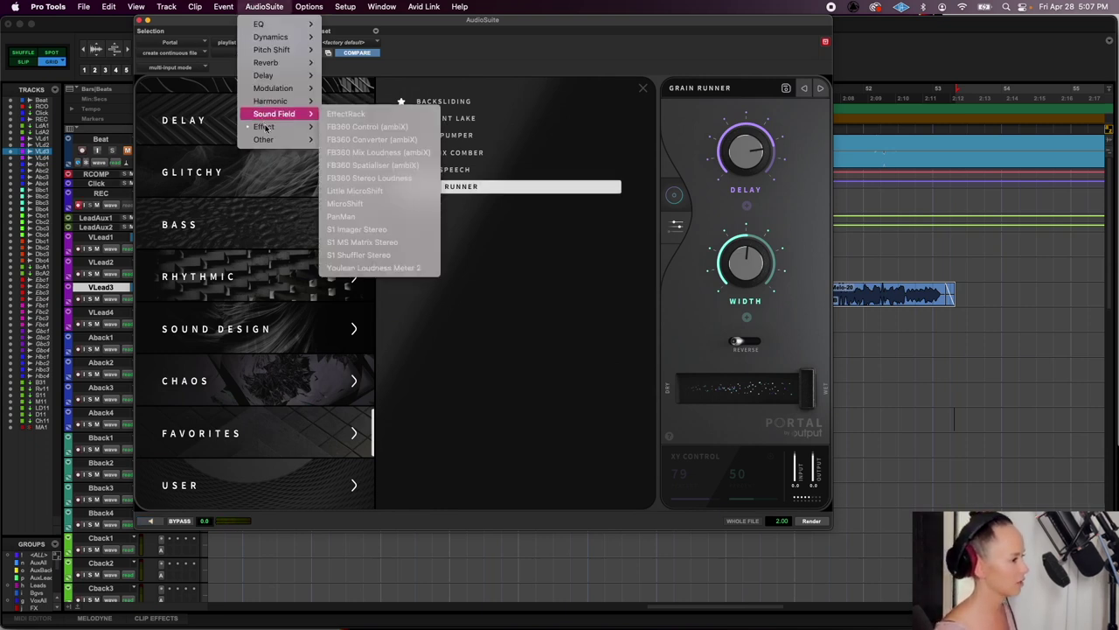
mouse_move(267, 129)
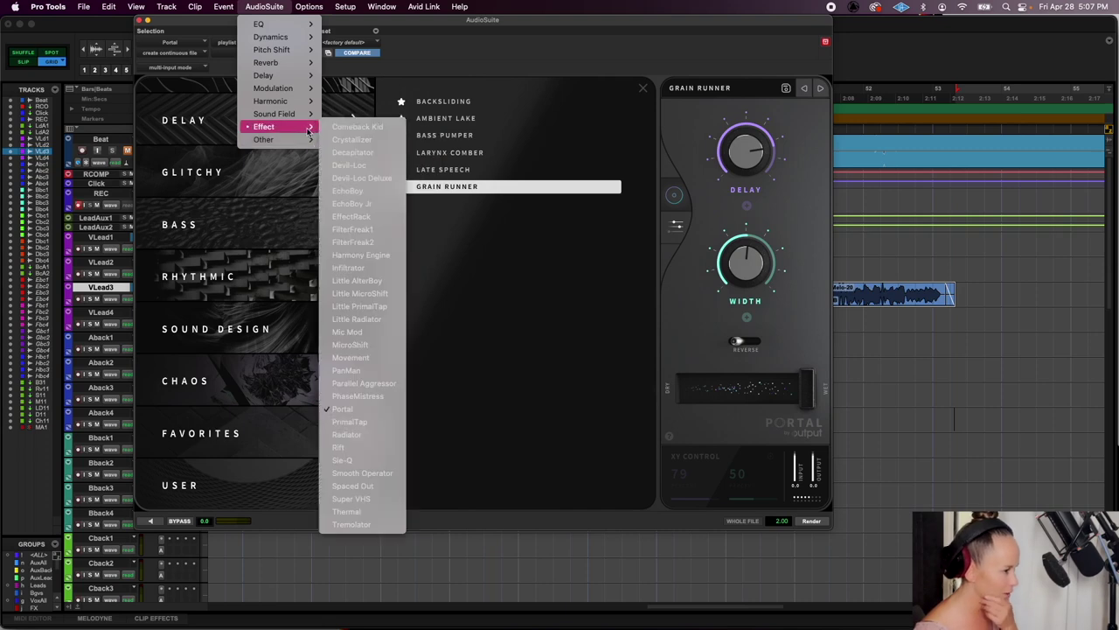
left_click(366, 269)
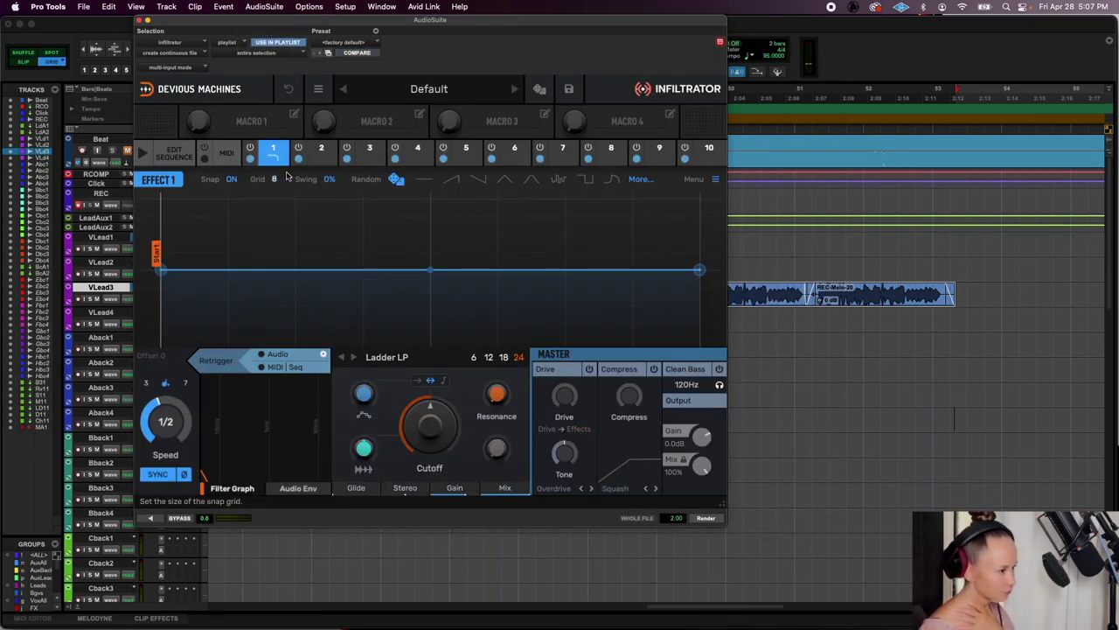
left_click(395, 180)
left_click(539, 89)
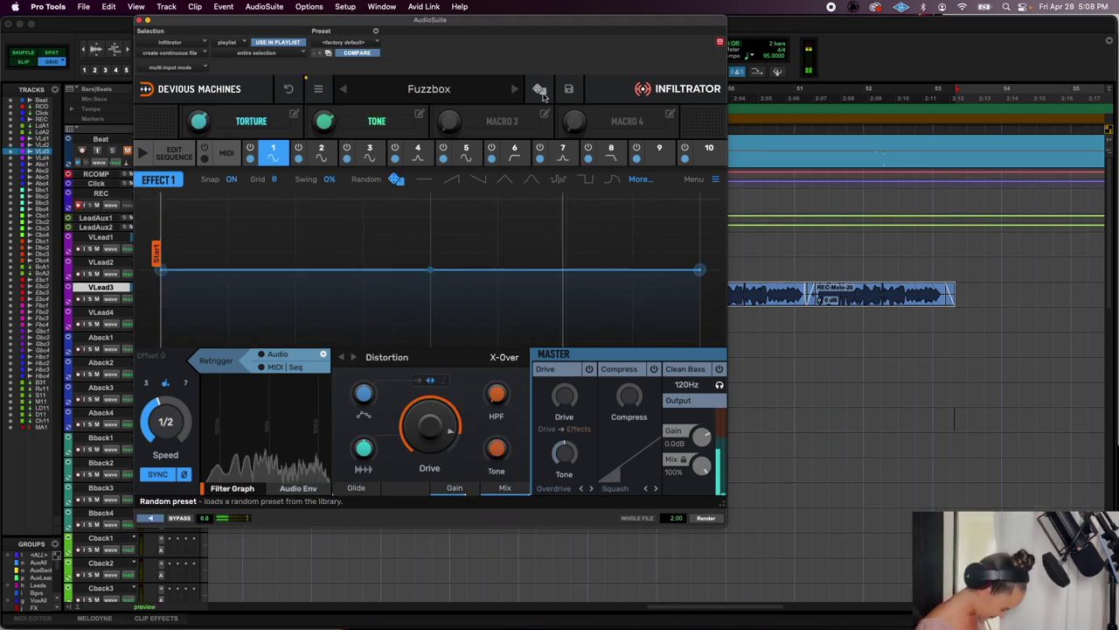
Audition a series of random Infiltrator presets on the VLead3 phrase, from Dark Sabbath through Bass Phaser Shot, ending with Acid Base loaded
left_click(541, 90)
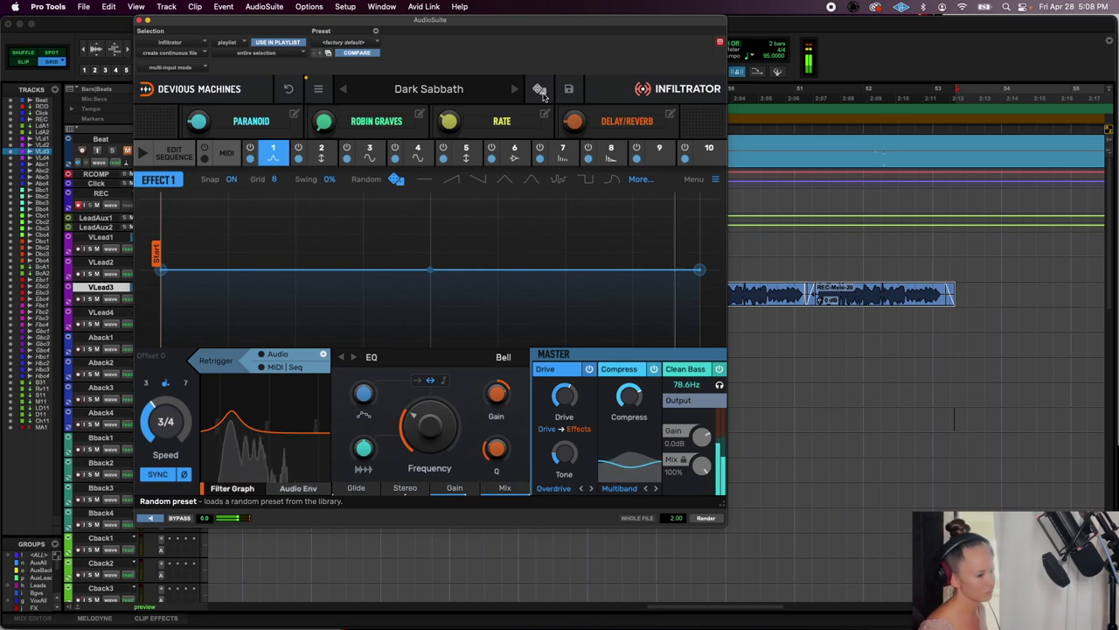
left_click(540, 91)
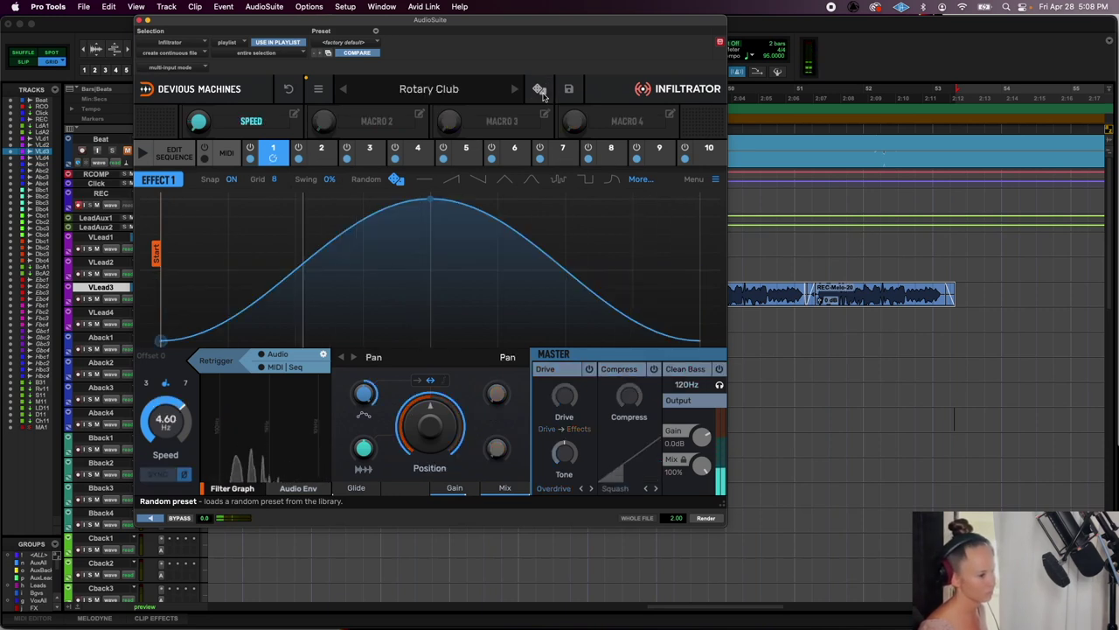
left_click(540, 91)
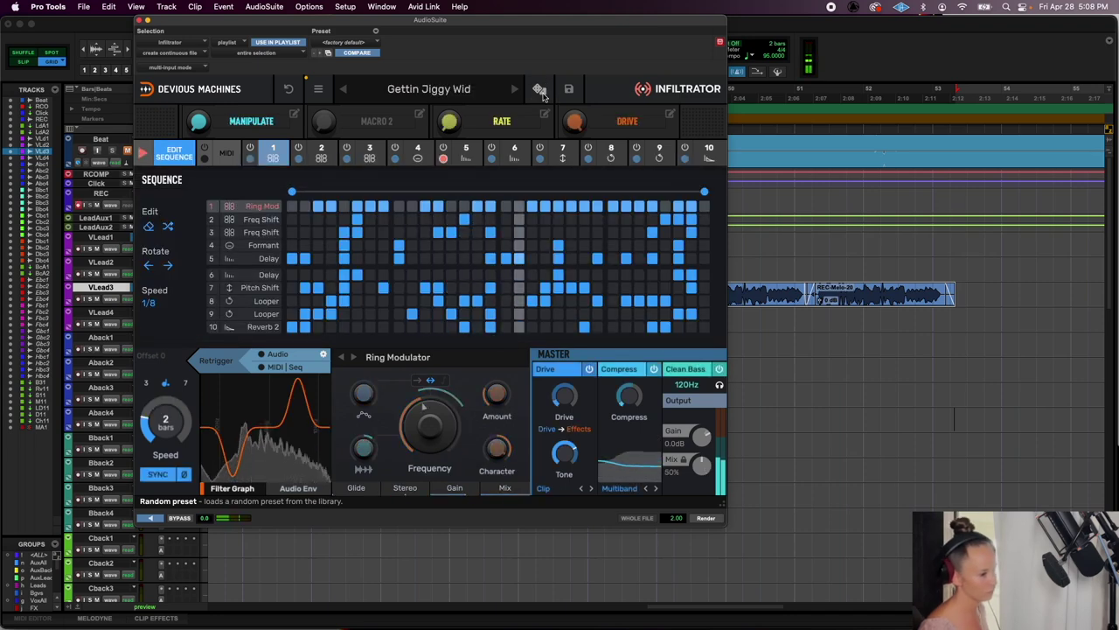
left_click(541, 93)
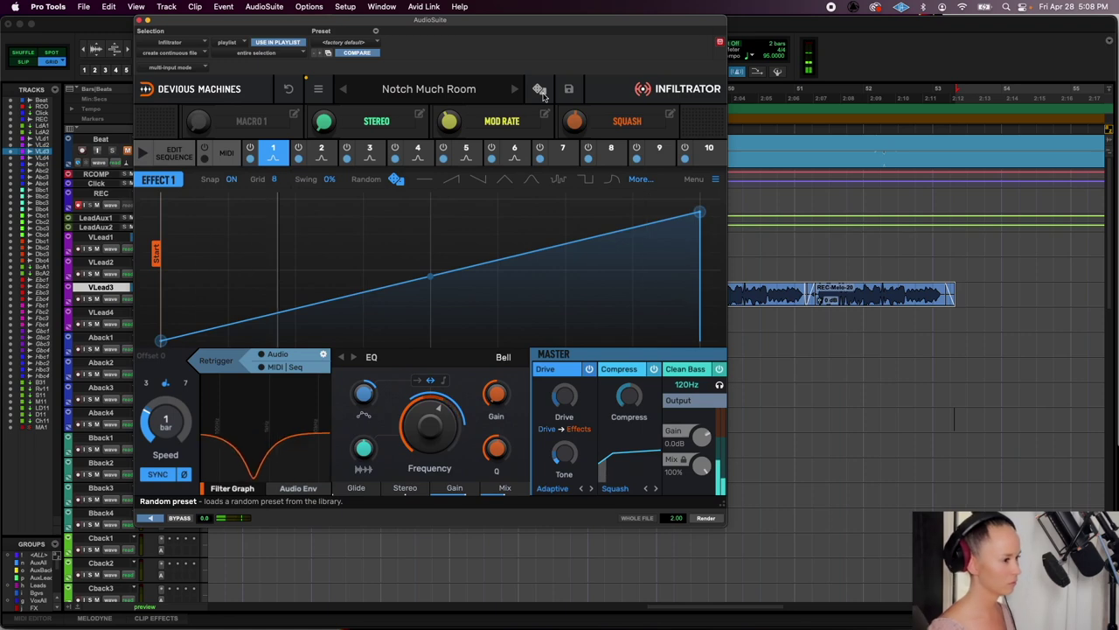
left_click(541, 91)
left_click(540, 90)
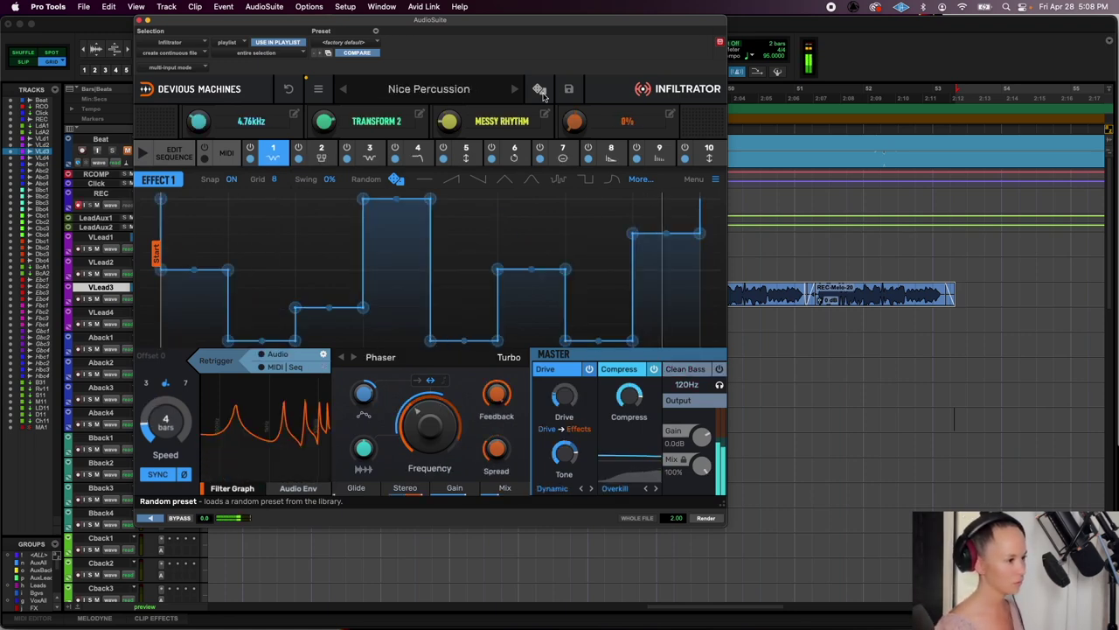
left_click(540, 91)
left_click(540, 91)
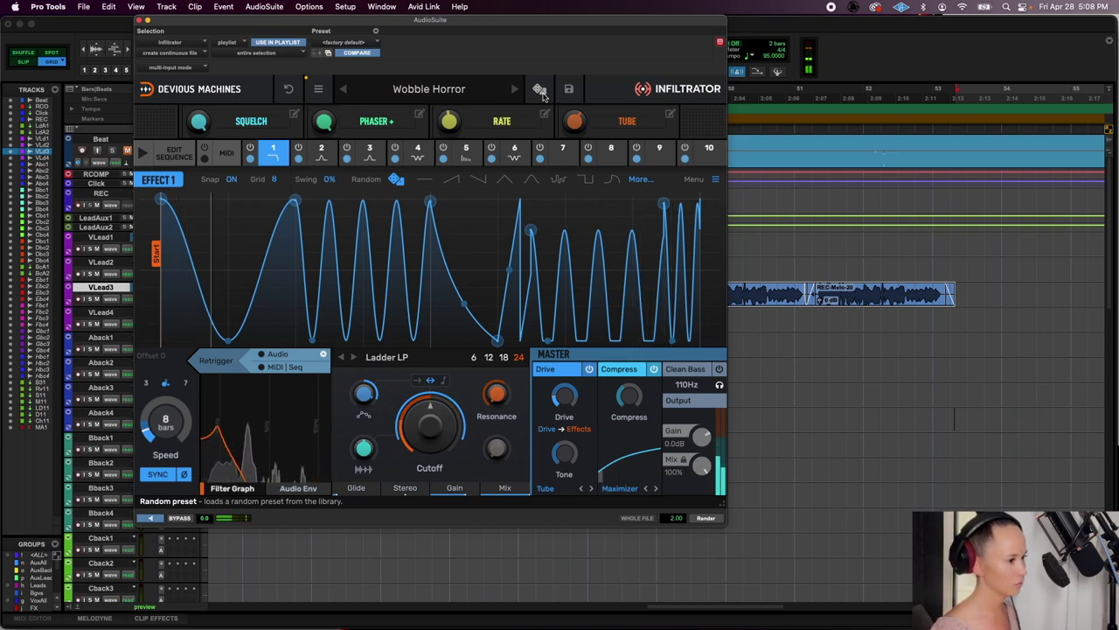
left_click(540, 91)
left_click(540, 91)
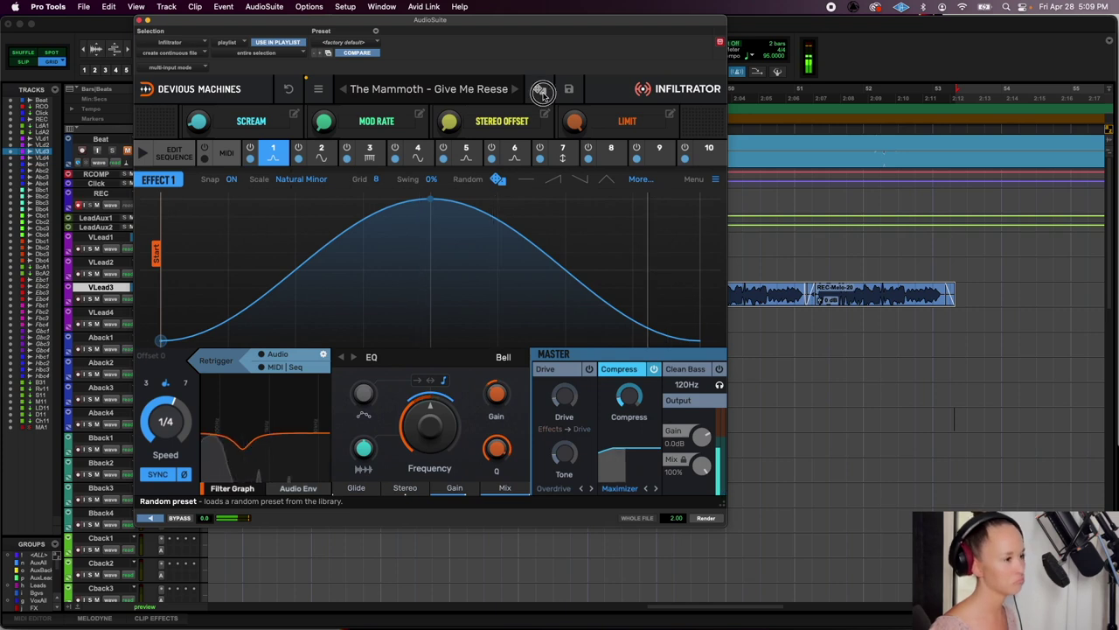
left_click(541, 91)
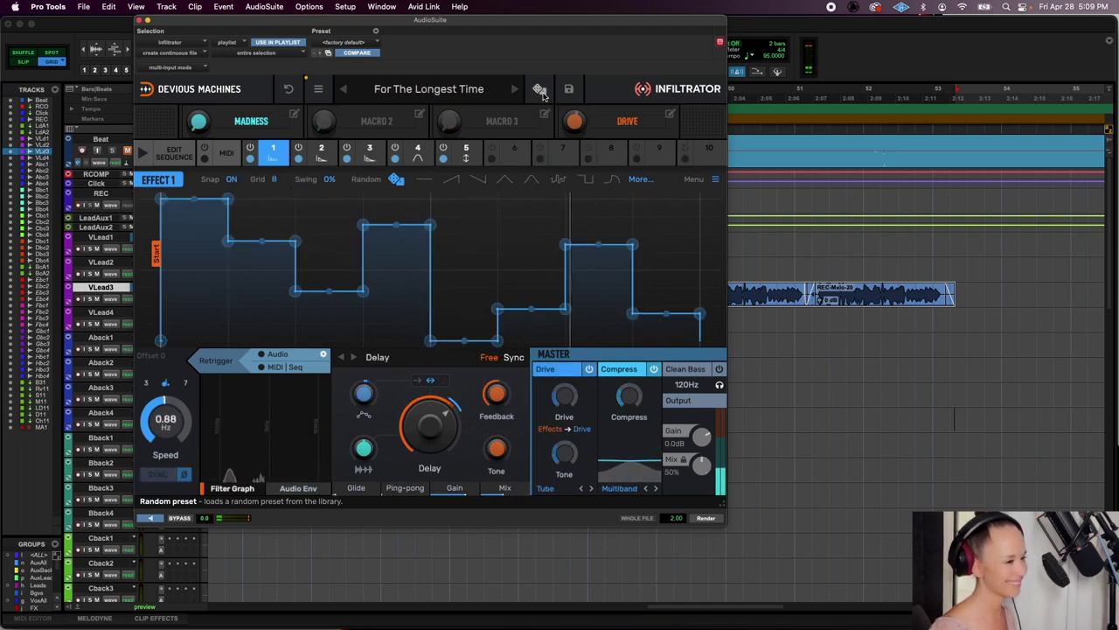
left_click(540, 91)
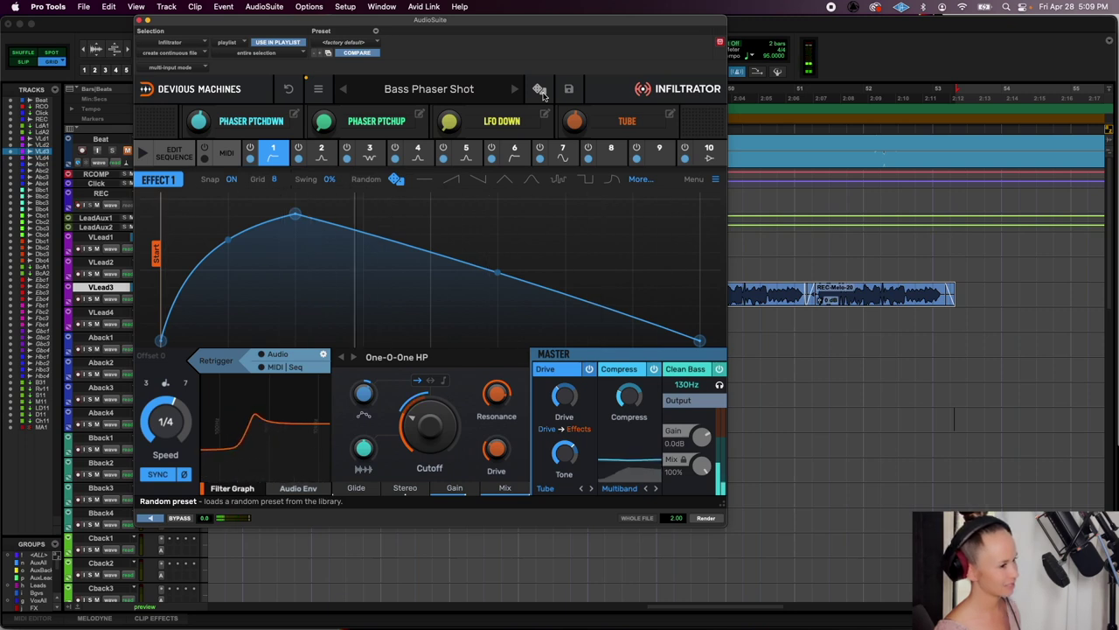
left_click(541, 91)
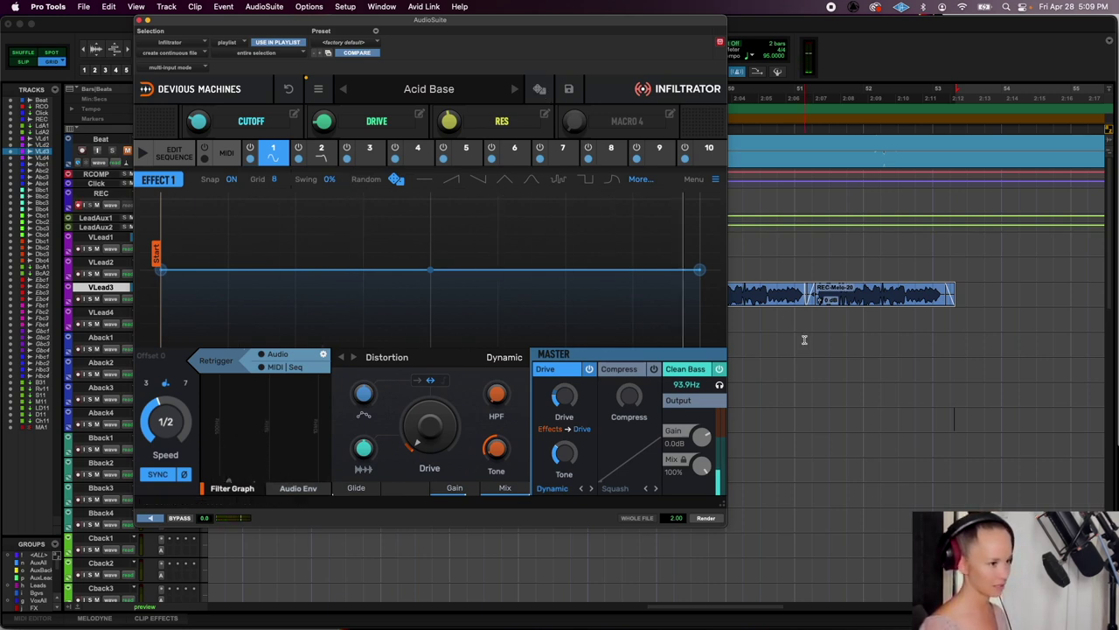
Duplicate the two-clip VLead3 phrase at bar 49 onto the VLead4 track at the same position
scroll(802, 338, "left", 3)
left_click(805, 300)
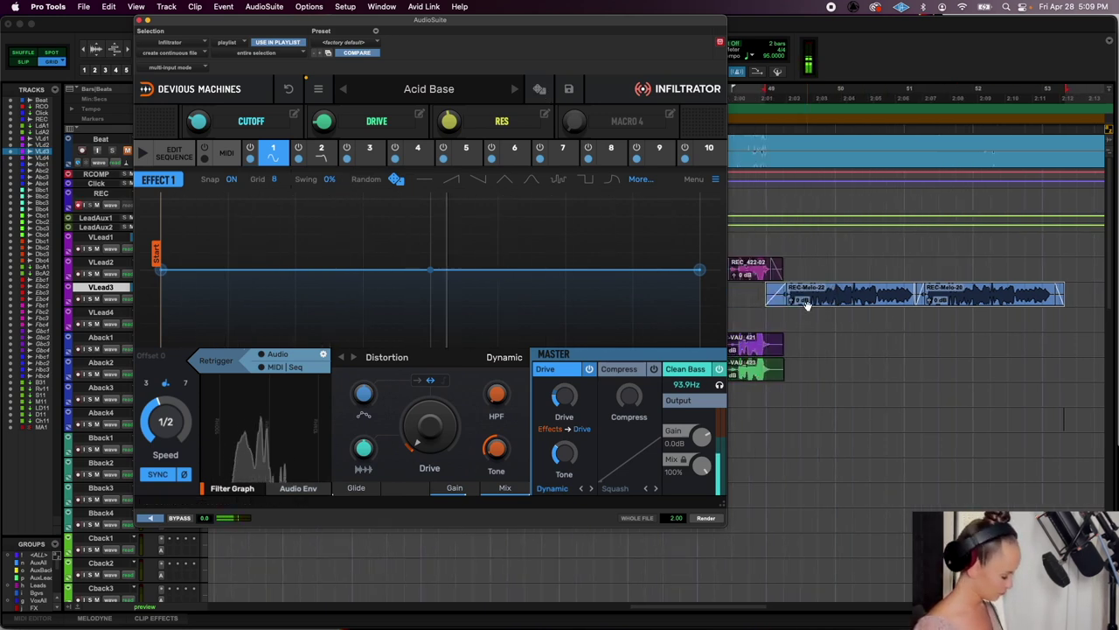
left_click_drag(806, 302, 806, 311)
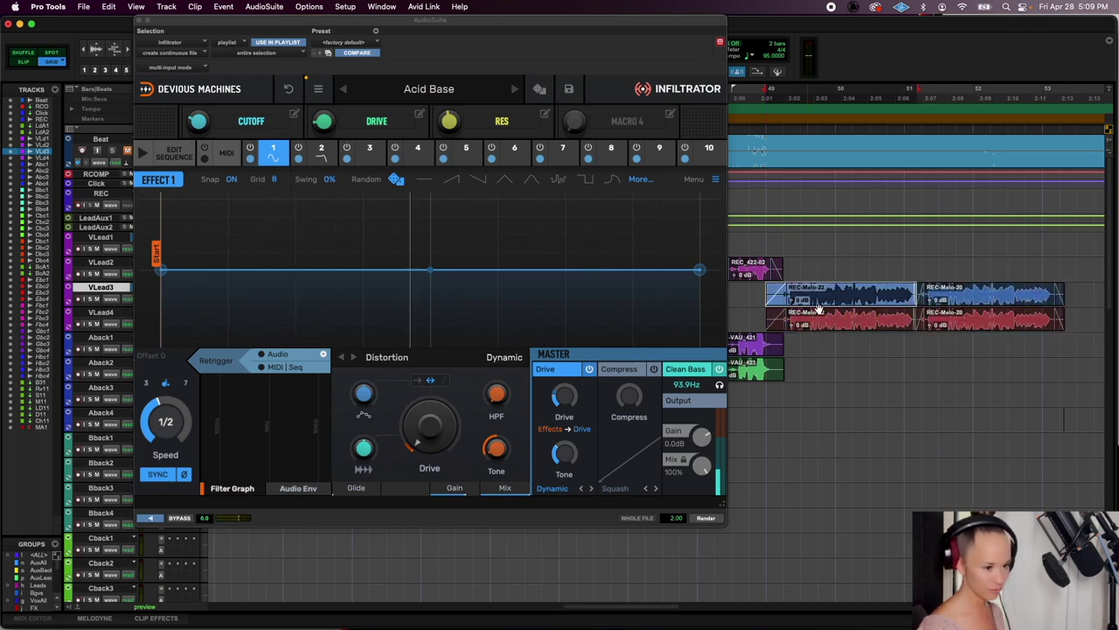
Select both VLead3 clips from bar 49 and try to render the Acid Base effect on that track alone
left_click(995, 302, "shift")
key("space")
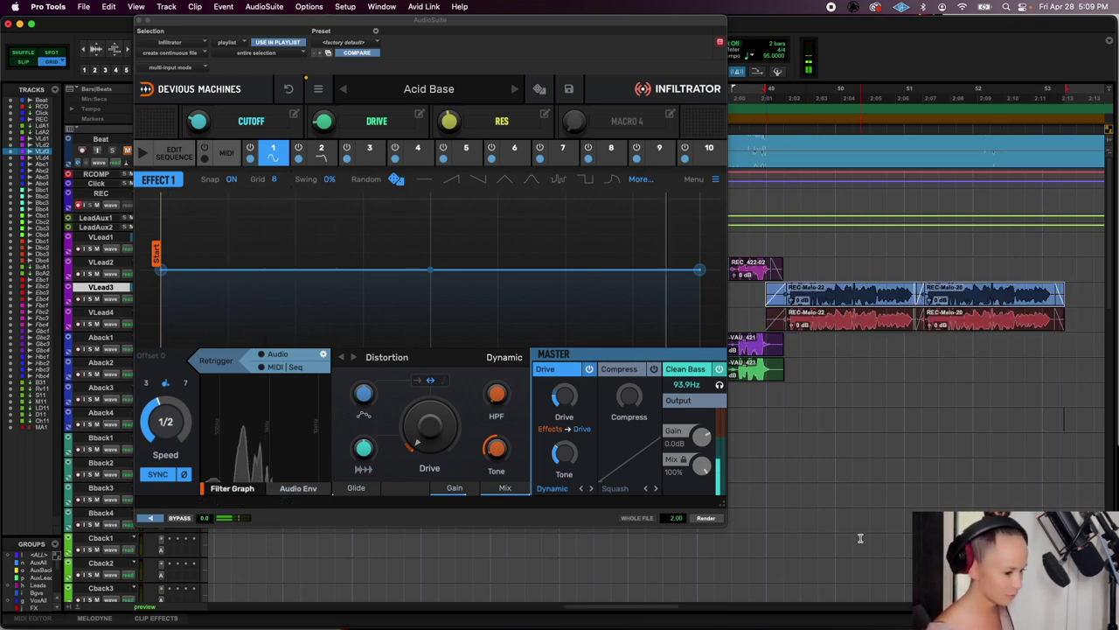
left_click(706, 517)
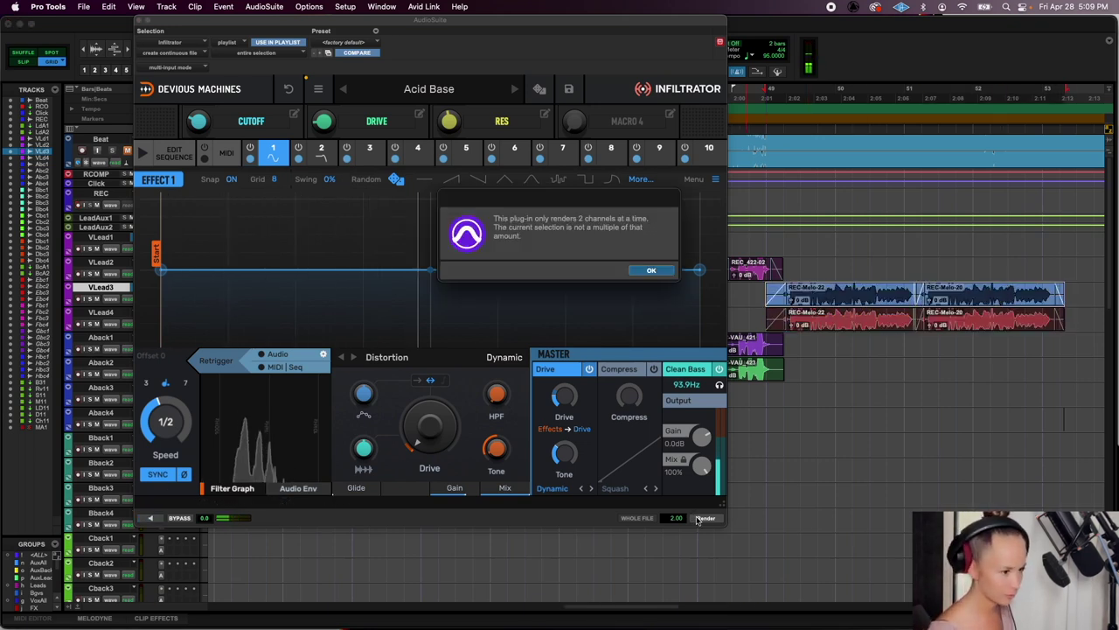
left_click(656, 270)
Select the matching empty range on VLead1 together with the VLead3 clips from bar 49 and render the Acid Base effect
left_click(790, 242)
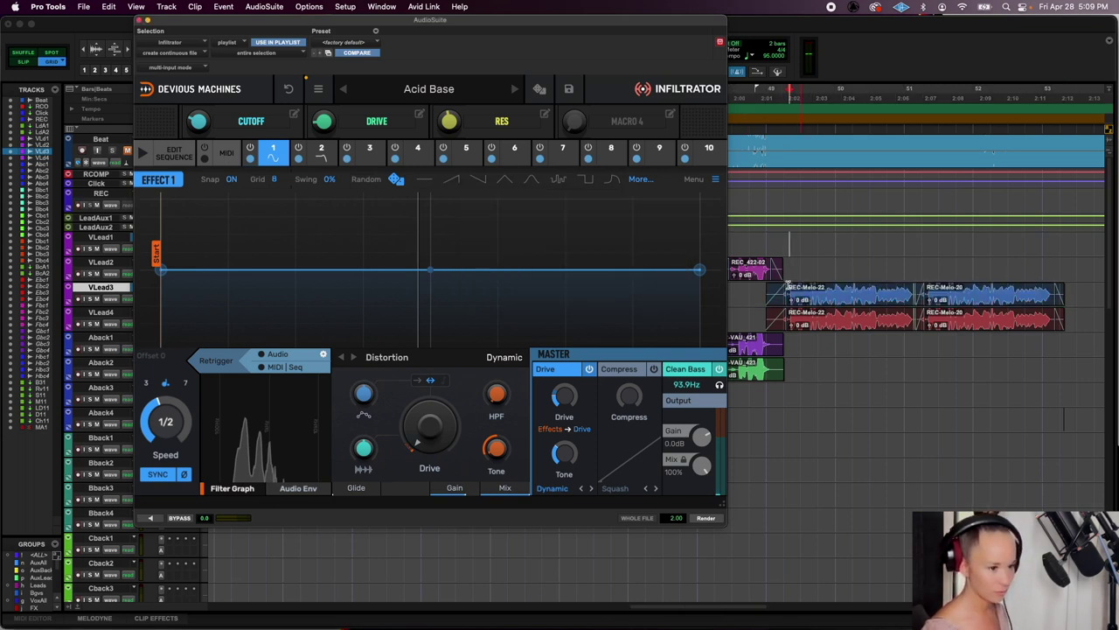
left_click_drag(764, 238, 1066, 246)
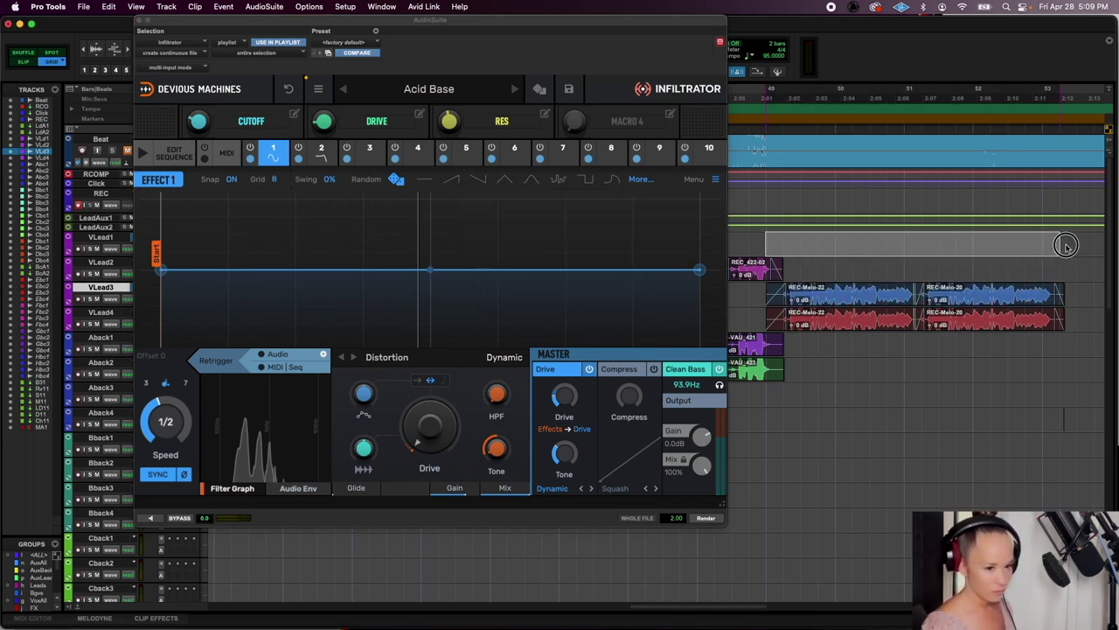
left_click(1016, 308, "shift")
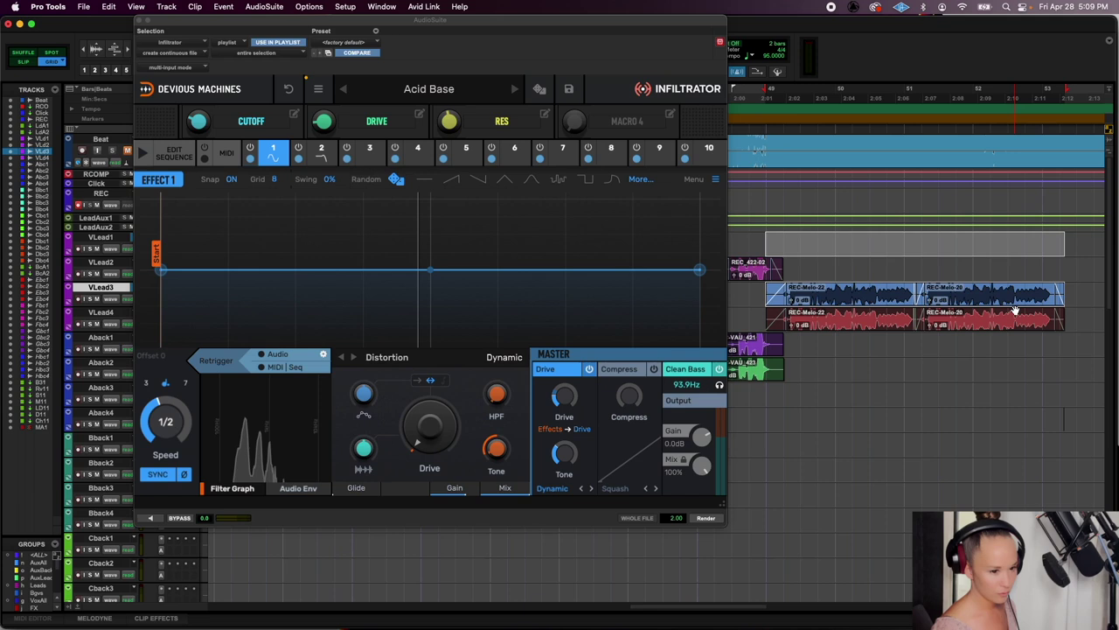
left_click(707, 518)
key("super+z")
Select both clips of the duplicated phrase on VLead4, starting at bar 49
left_click(816, 325)
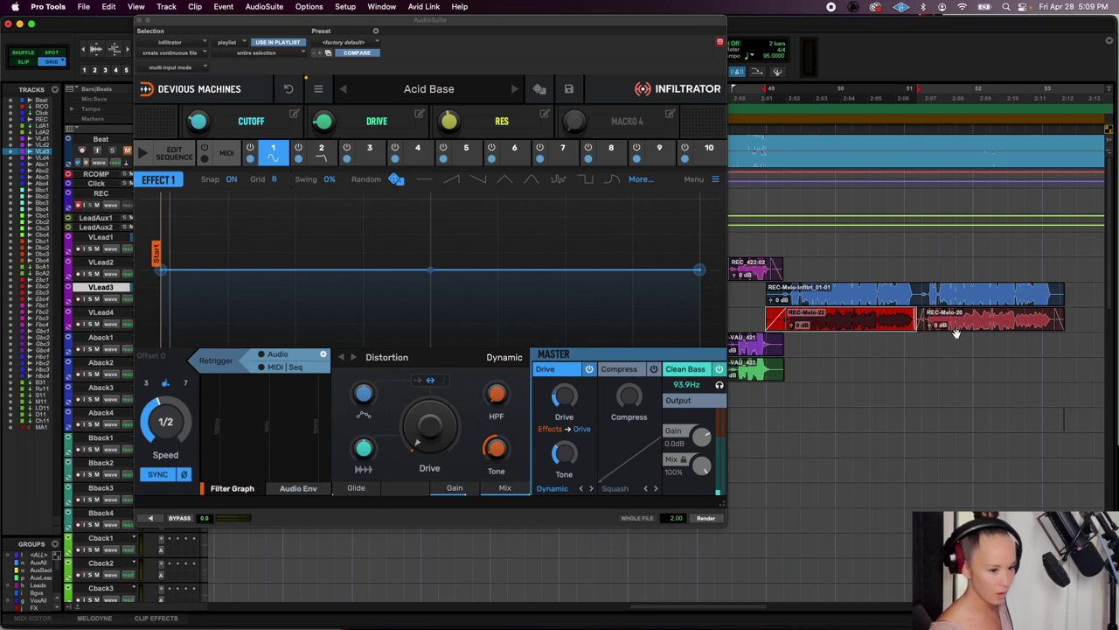
left_click(956, 330, "shift")
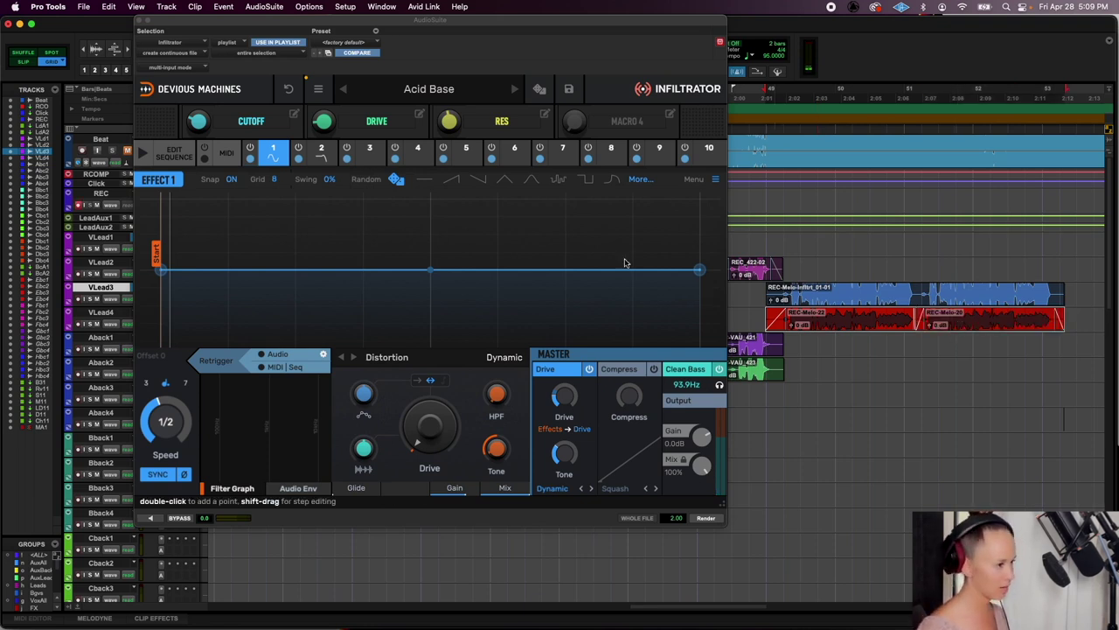
Open the Thermal AudioSuite effect and show its Favorites presets
left_click(262, 7)
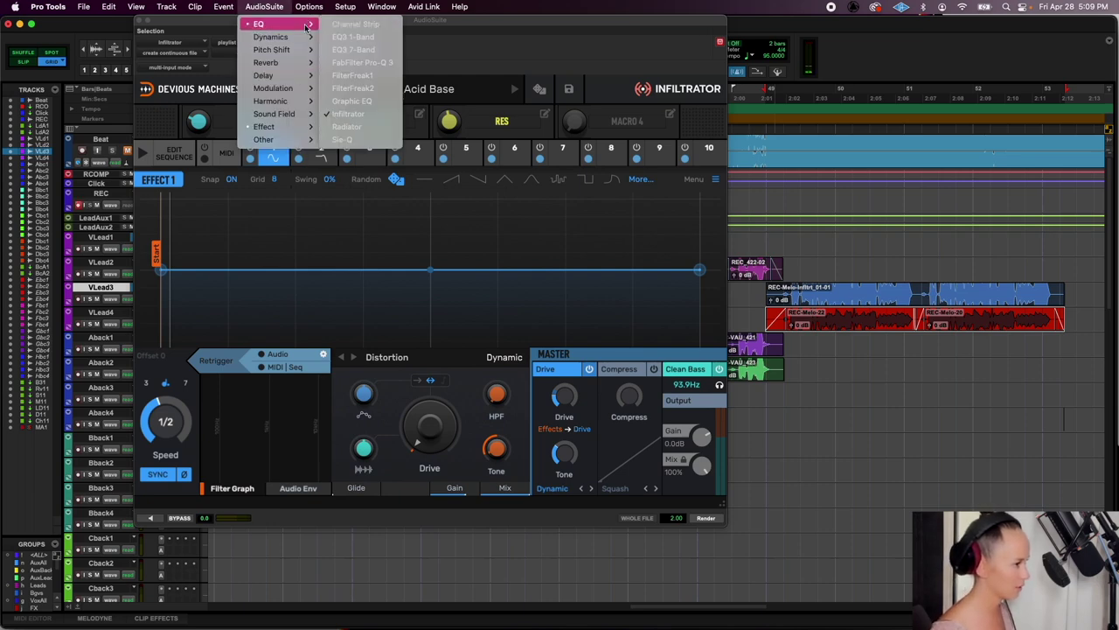
mouse_move(306, 127)
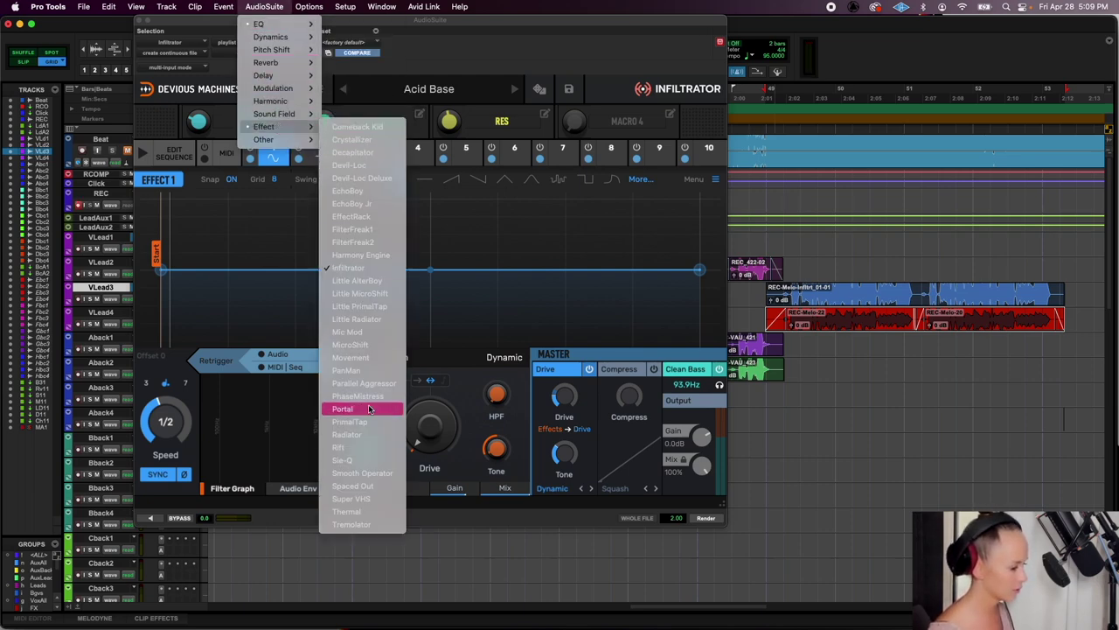
left_click(370, 517)
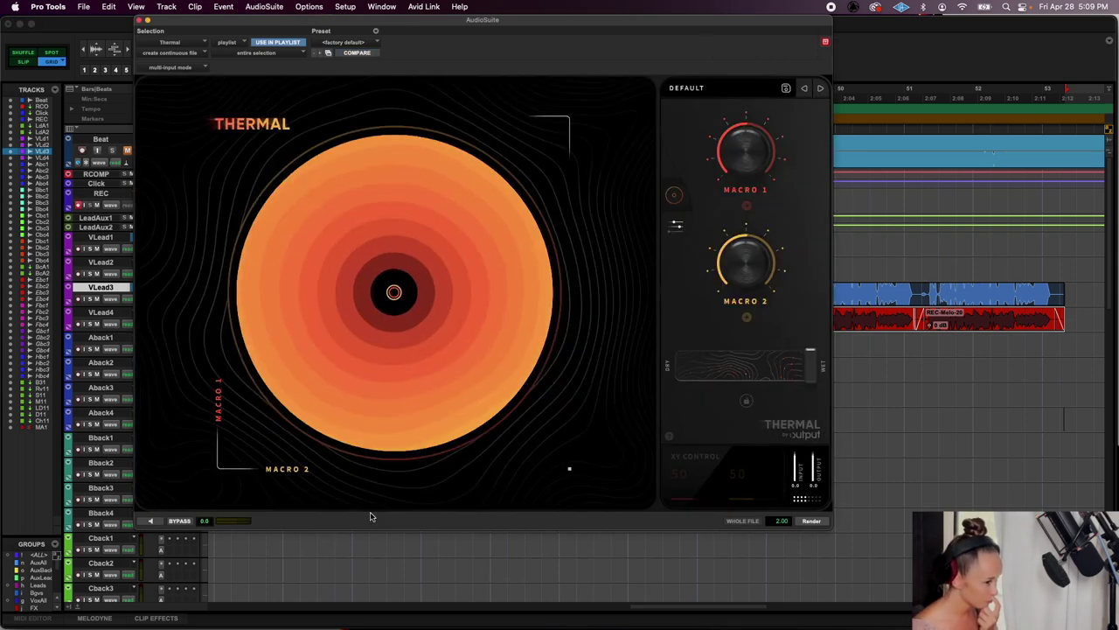
left_click(717, 85)
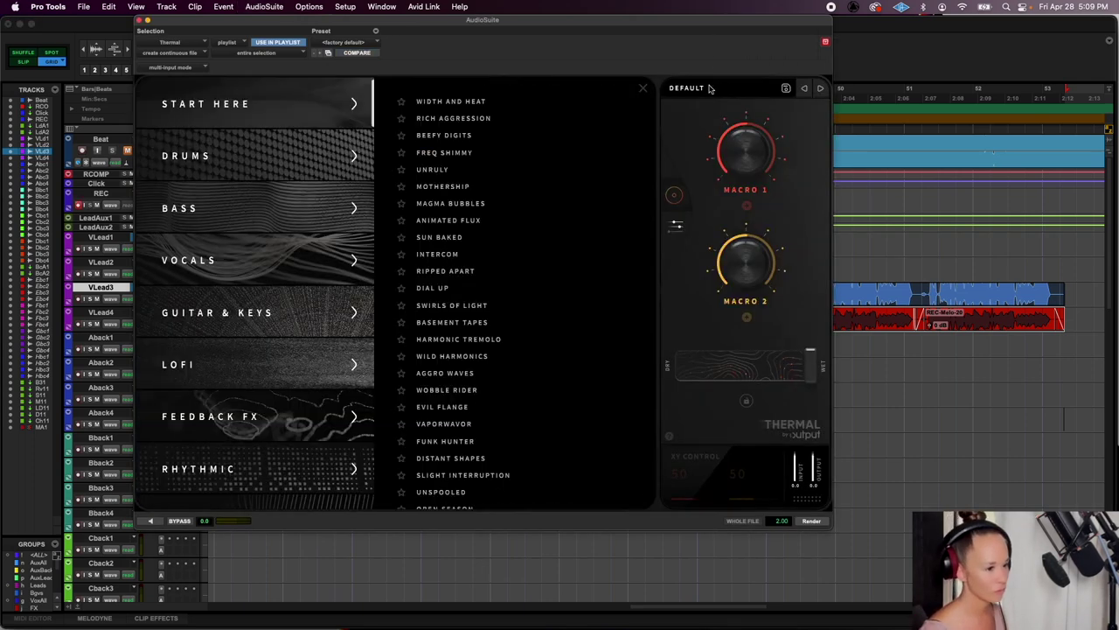
scroll(214, 428, "down", 3)
left_click(215, 444)
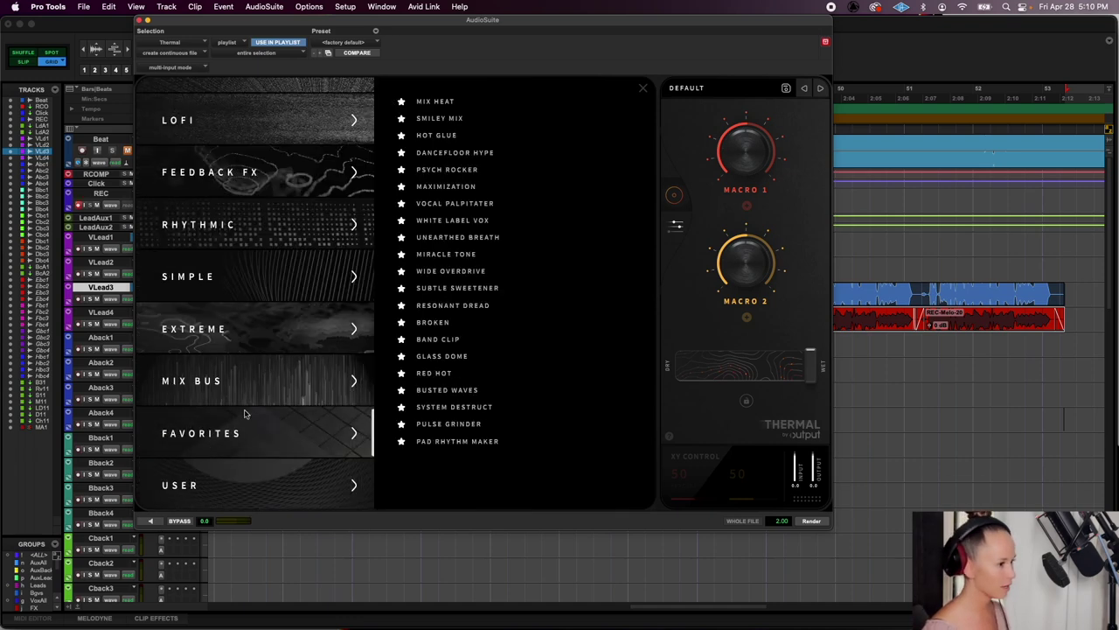
Audition the Mix Heat, White Label Vox, Unearthed Breath and Miracle Tone presets on the selected VLead4 clips
left_click(495, 102)
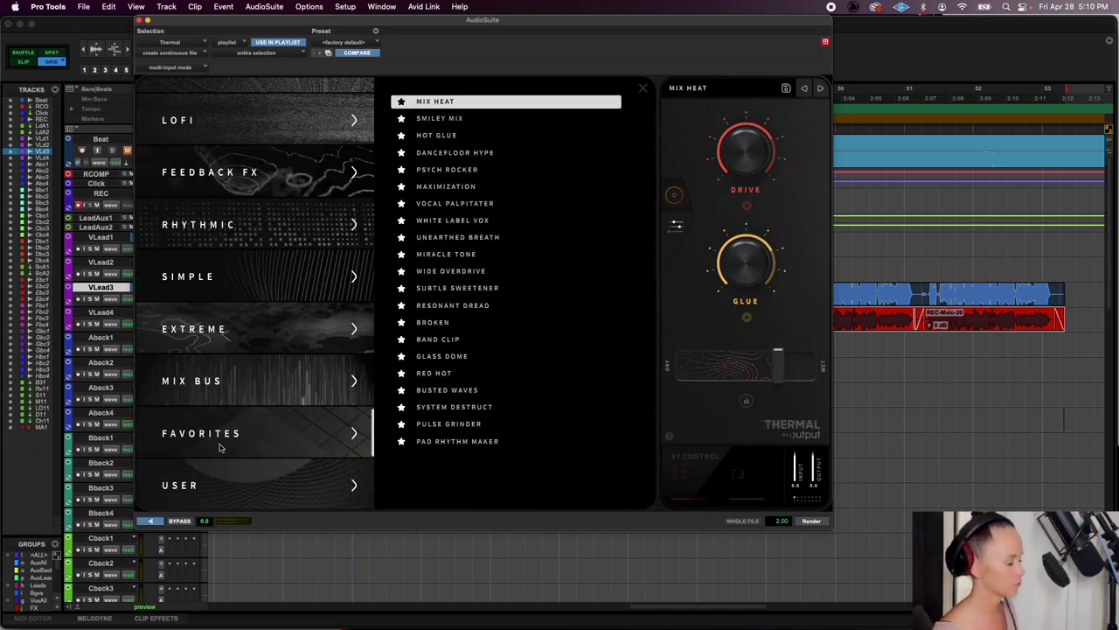
left_click(470, 221)
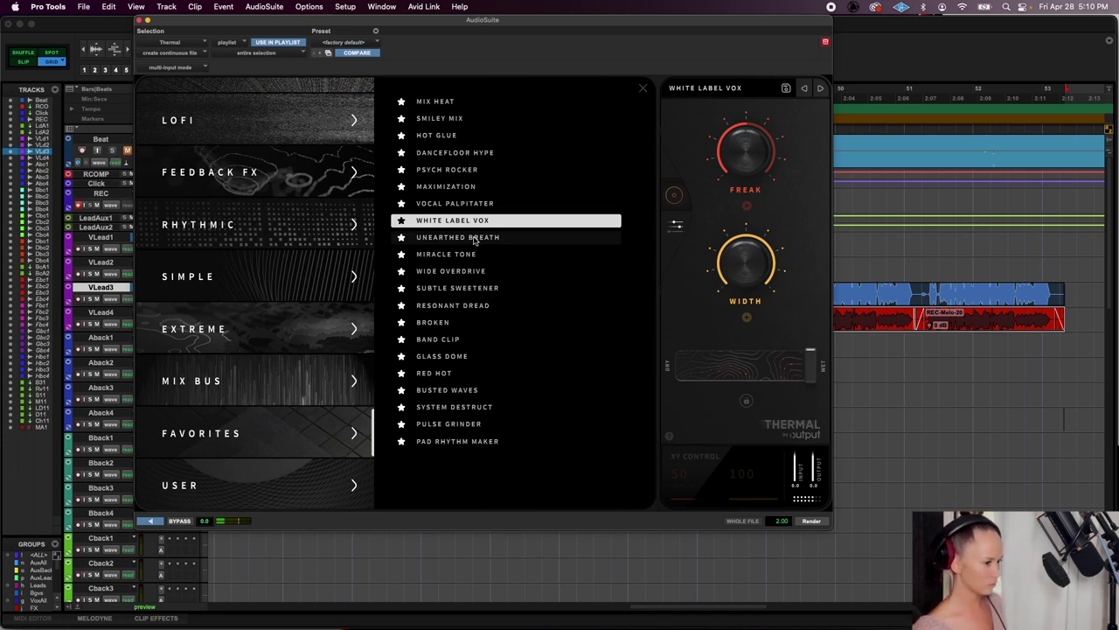
left_click(474, 238)
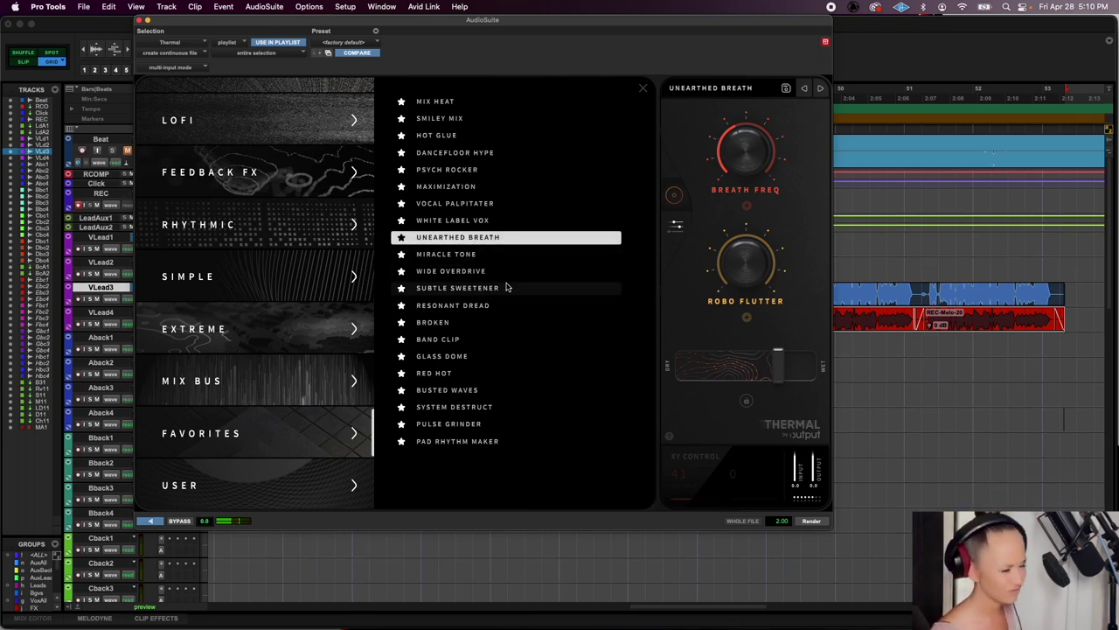
left_click(459, 255)
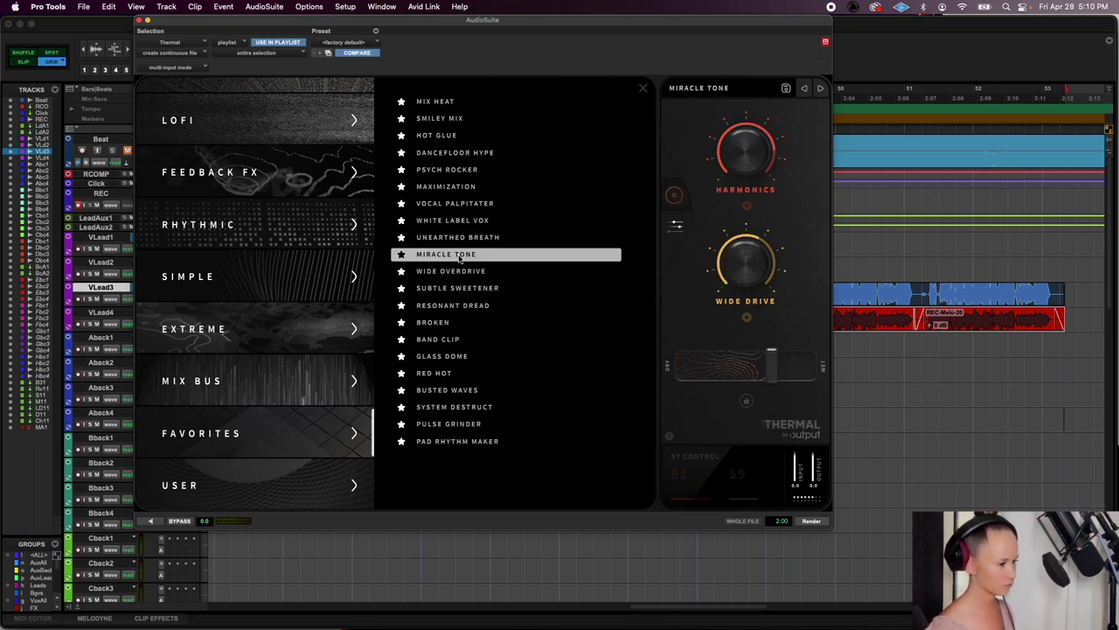
key("space")
left_click(151, 523)
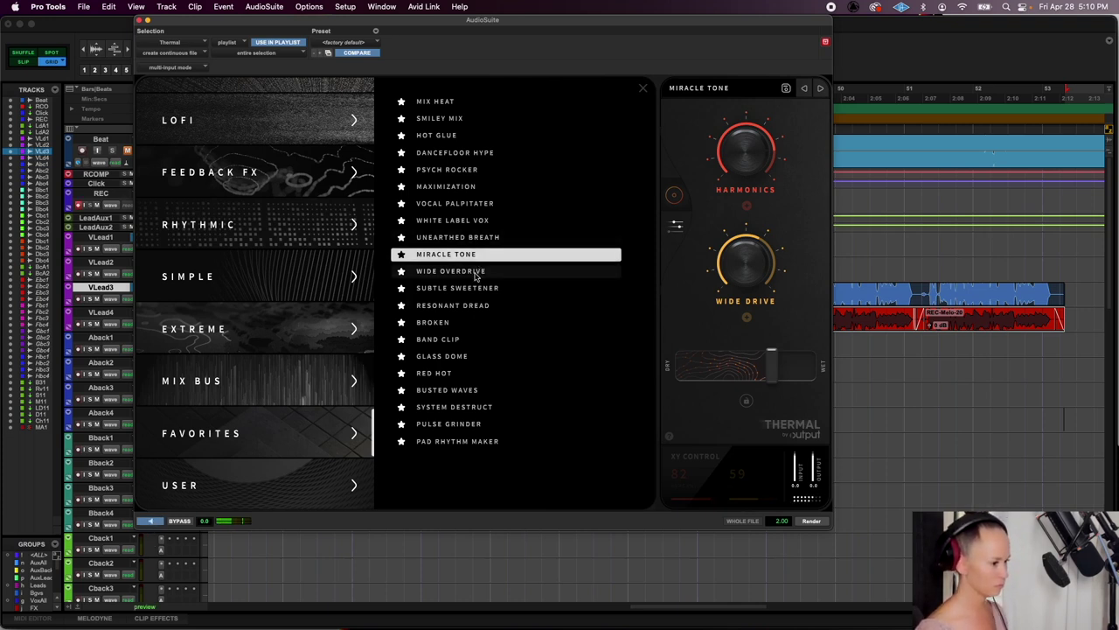
Audition the Wide Overdrive, Red Hot, Busted Waves, System Destruct and Pad Rhythm Maker presets
left_click(476, 273)
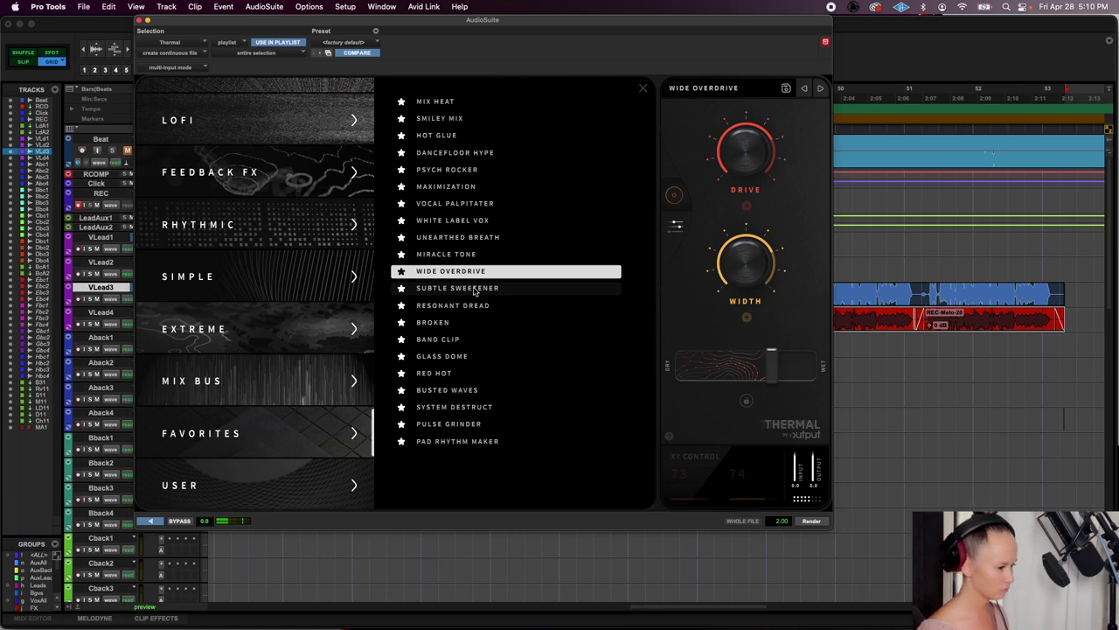
left_click(454, 375)
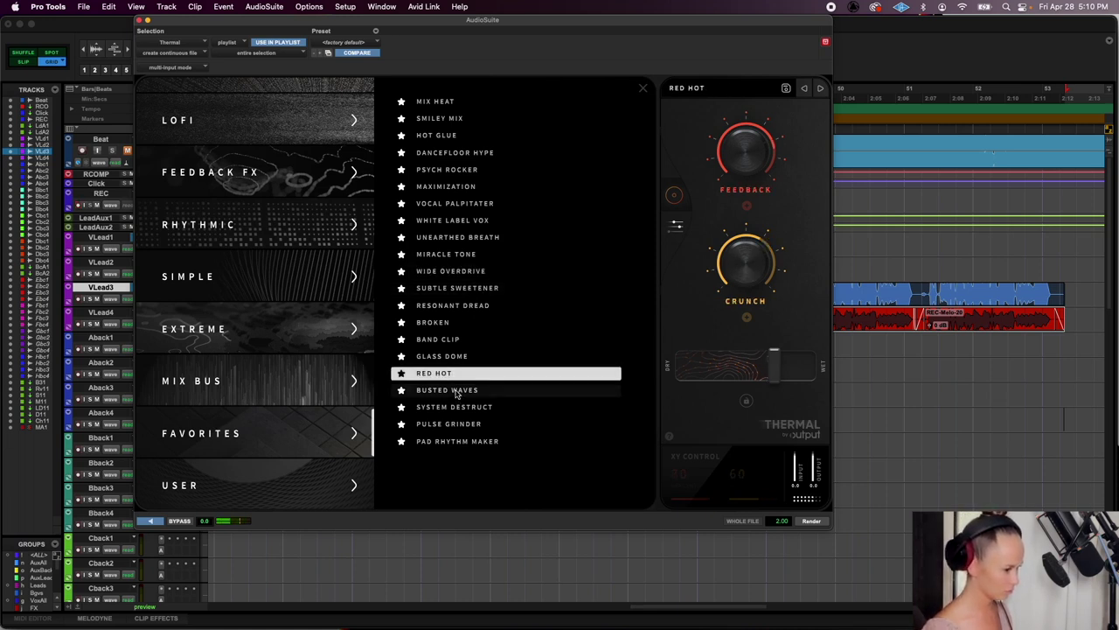
left_click(455, 392)
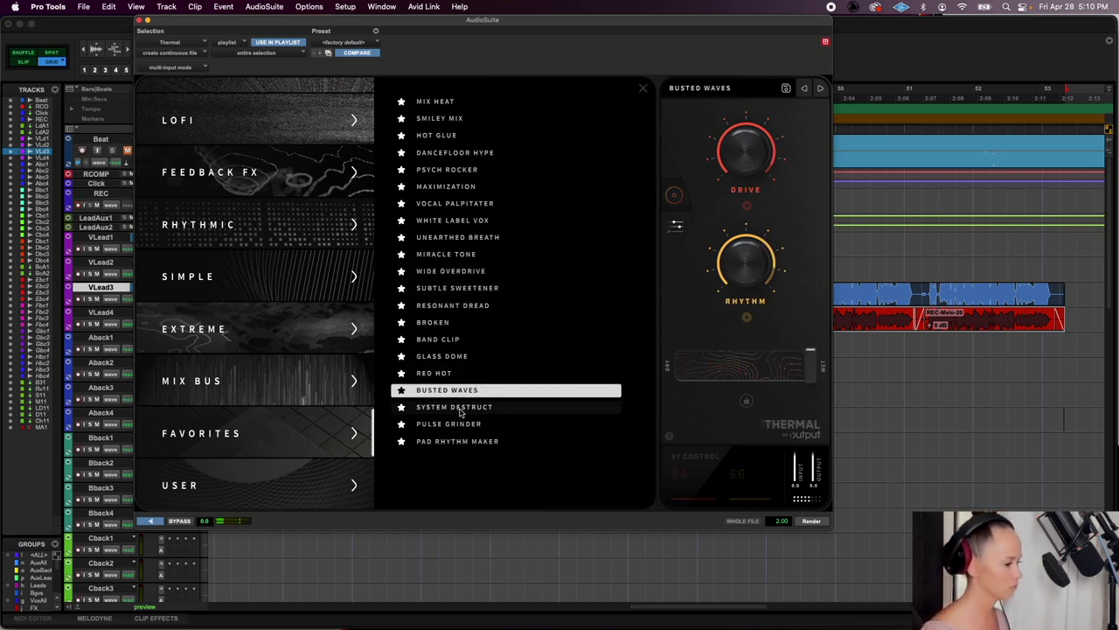
left_click(461, 408)
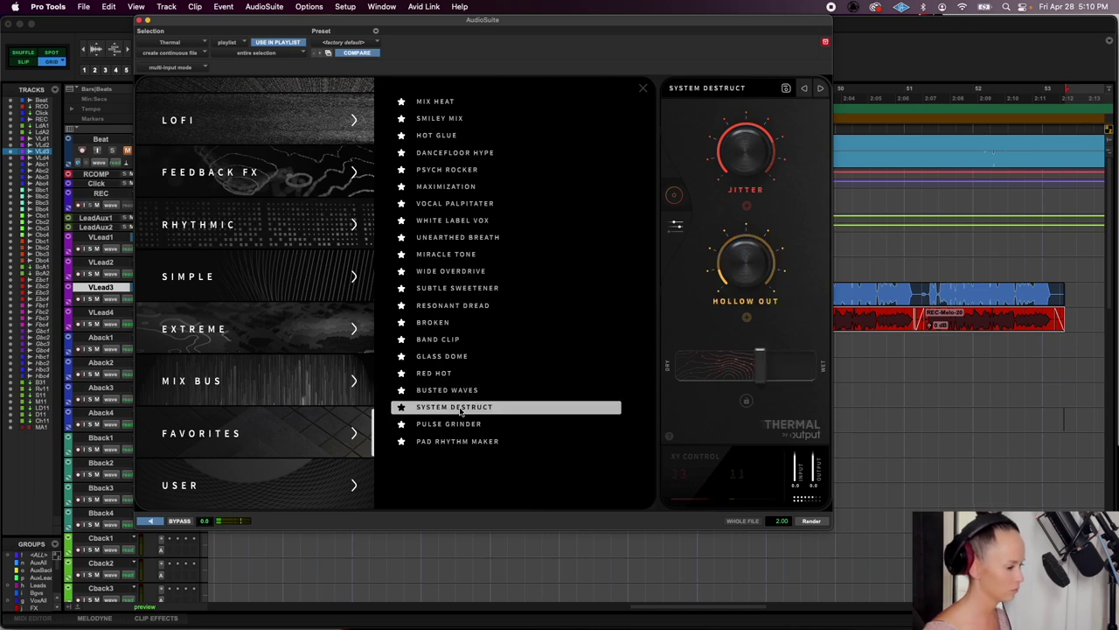
left_click(458, 442)
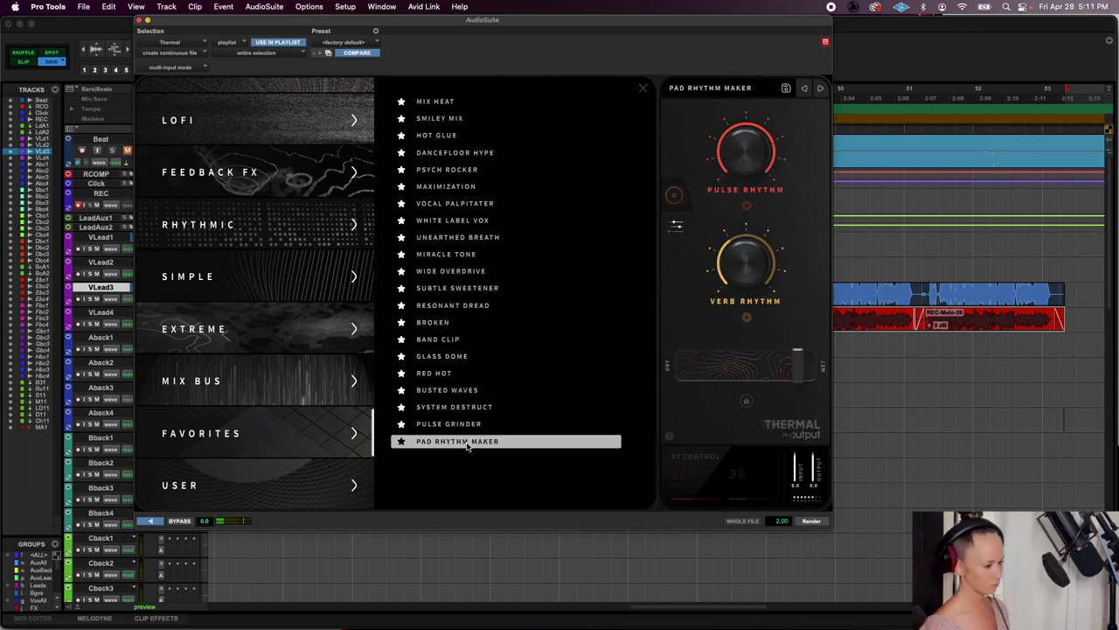
Load the Unearthed Breath preset and try to render it on the selected VLead4 clips
left_click(446, 238)
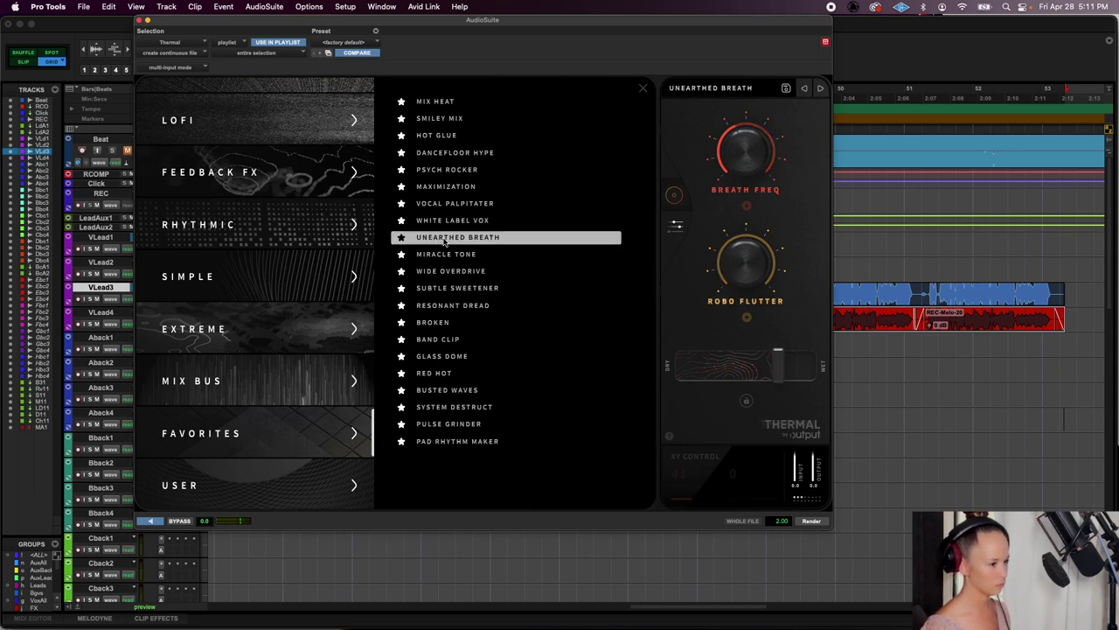
left_click(820, 522)
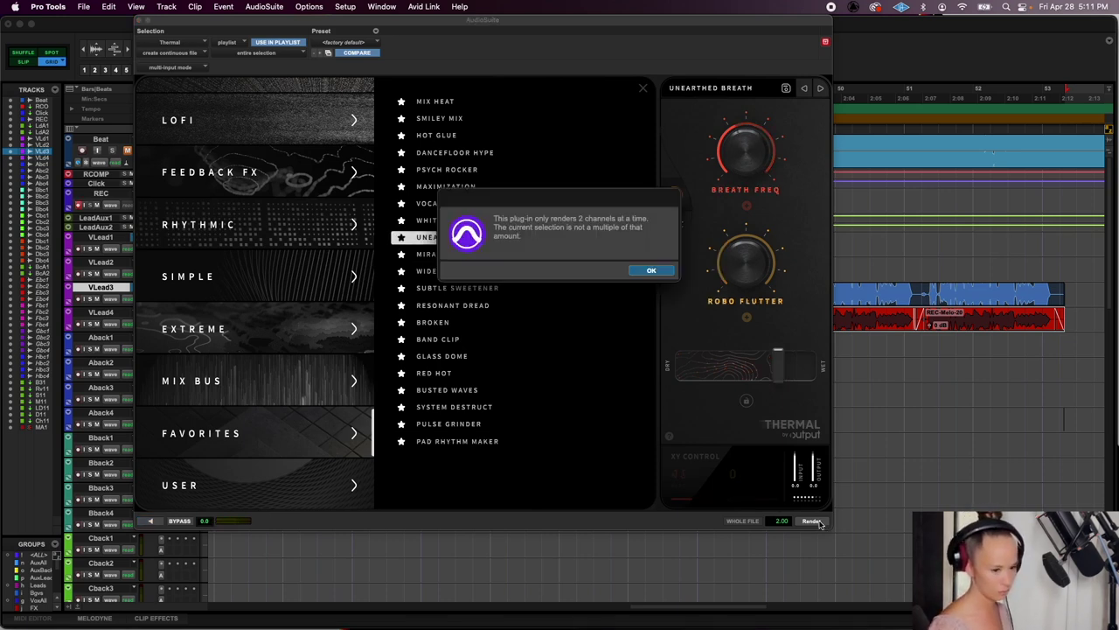
key("Return")
Select the matching empty range from bar 49 on VLead1 together with the VLead4 REC-Melo clips and render Thermal
left_click(986, 238)
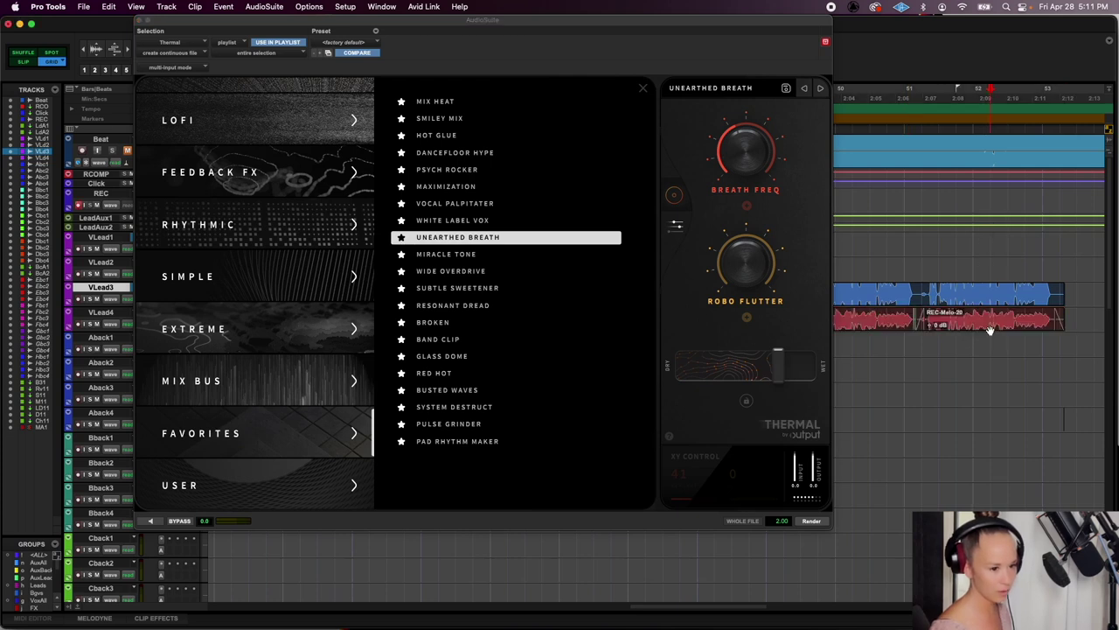
scroll(990, 330, "left", 3)
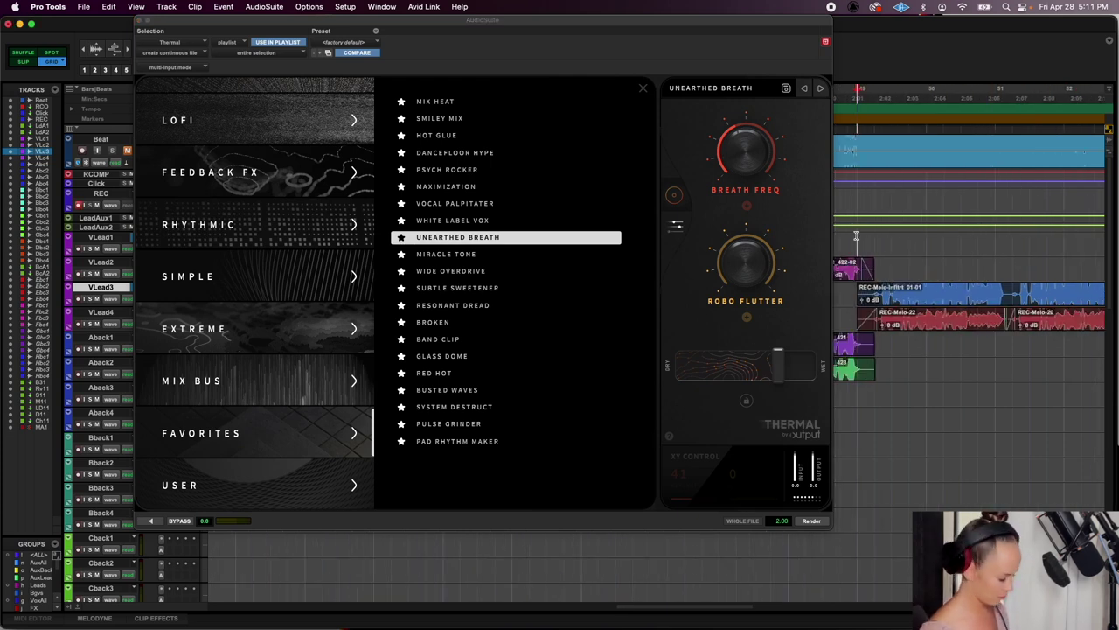
scroll(856, 236, "right", 6)
left_click(904, 238, "shift")
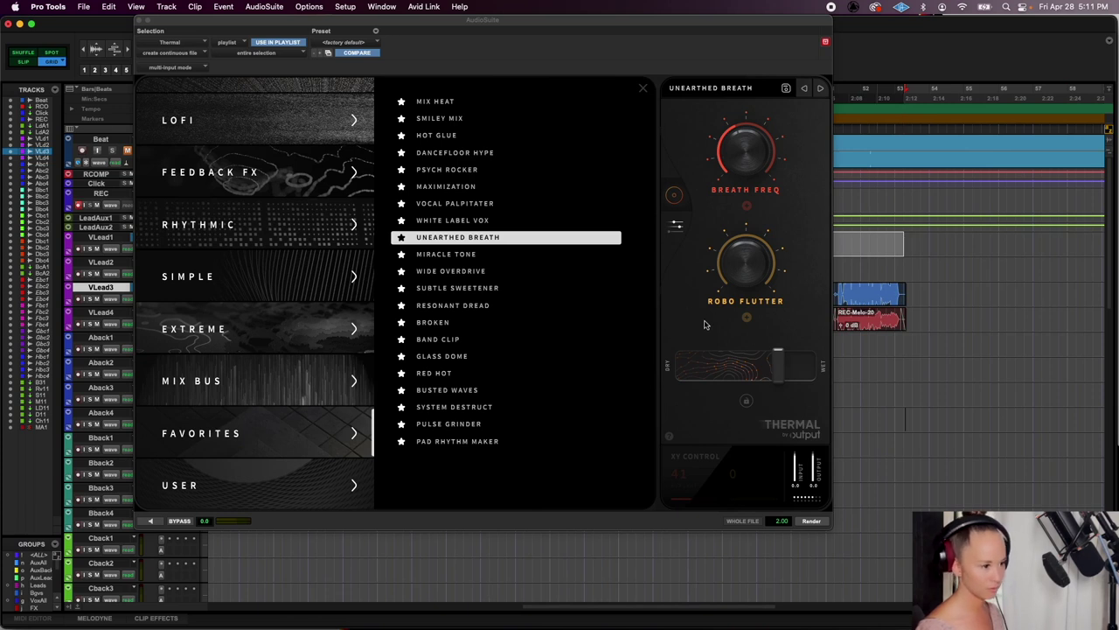
scroll(894, 350, "left", 4)
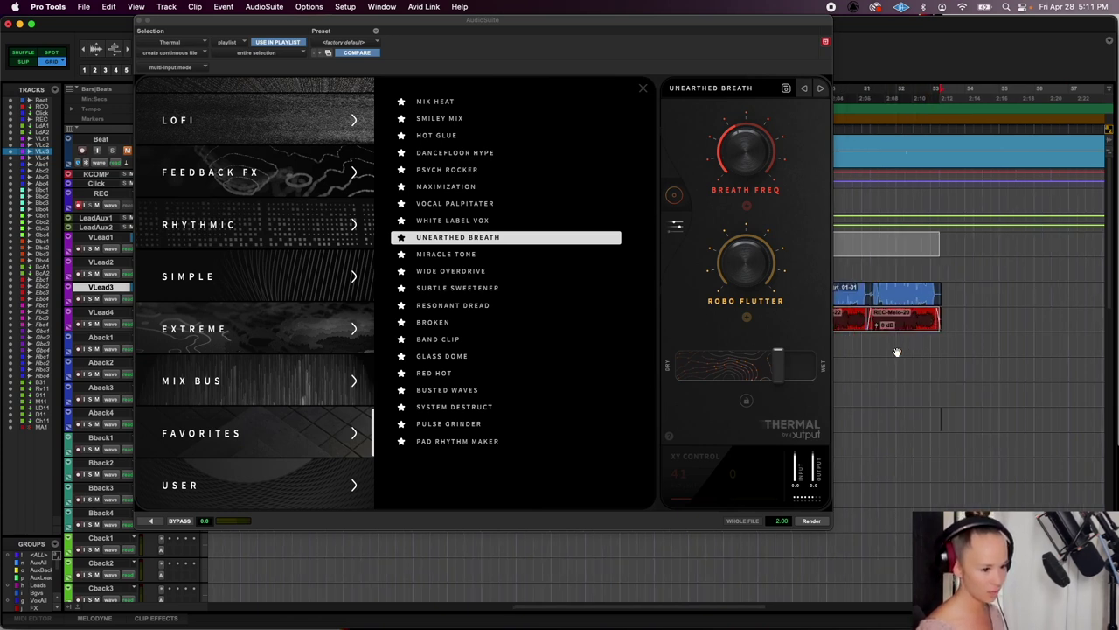
left_click(811, 519)
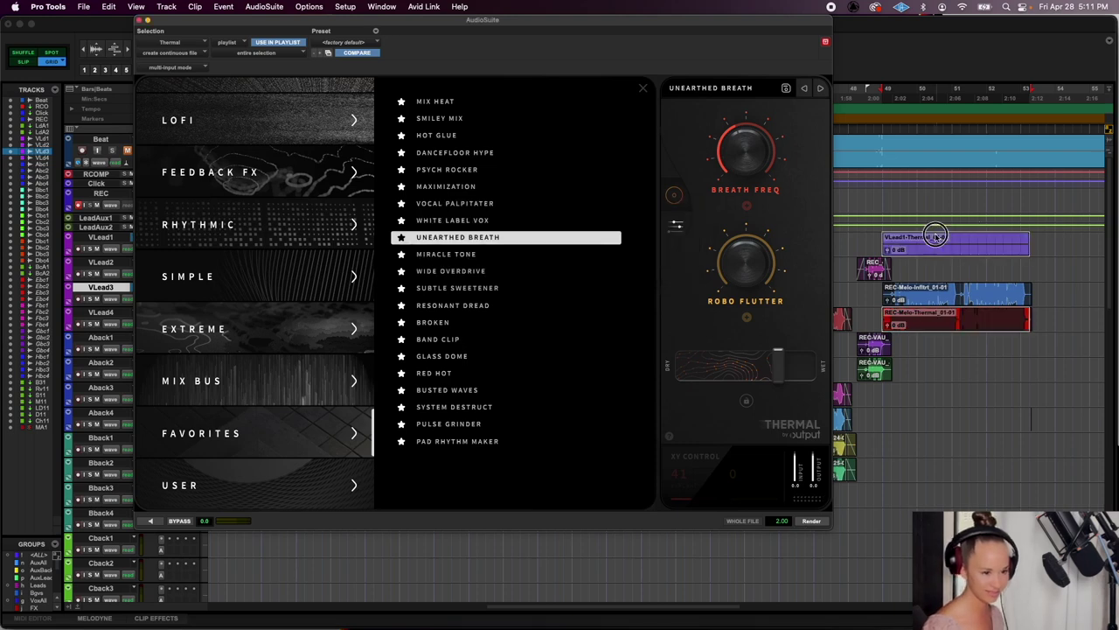
Delete the empty Thermal clip rendered on VLead1 and close the AudioSuite window
double_click(936, 237)
key("Delete")
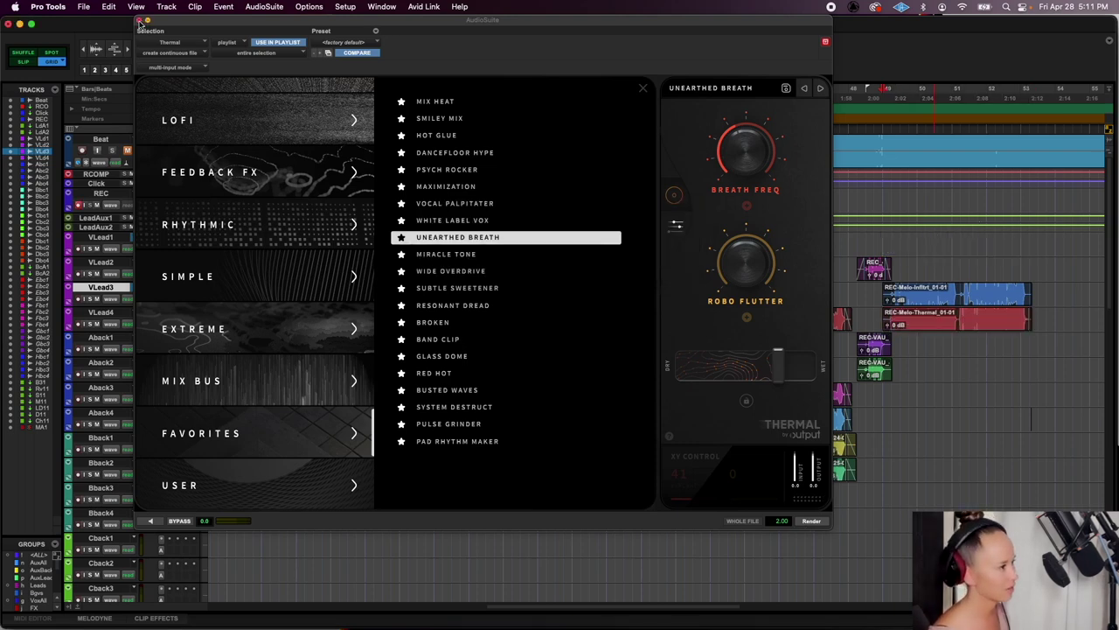
left_click(140, 21)
Mute the rendered REC-Melo Infltrt and Thermal clips on VLead3 and VLead4
left_click(946, 317)
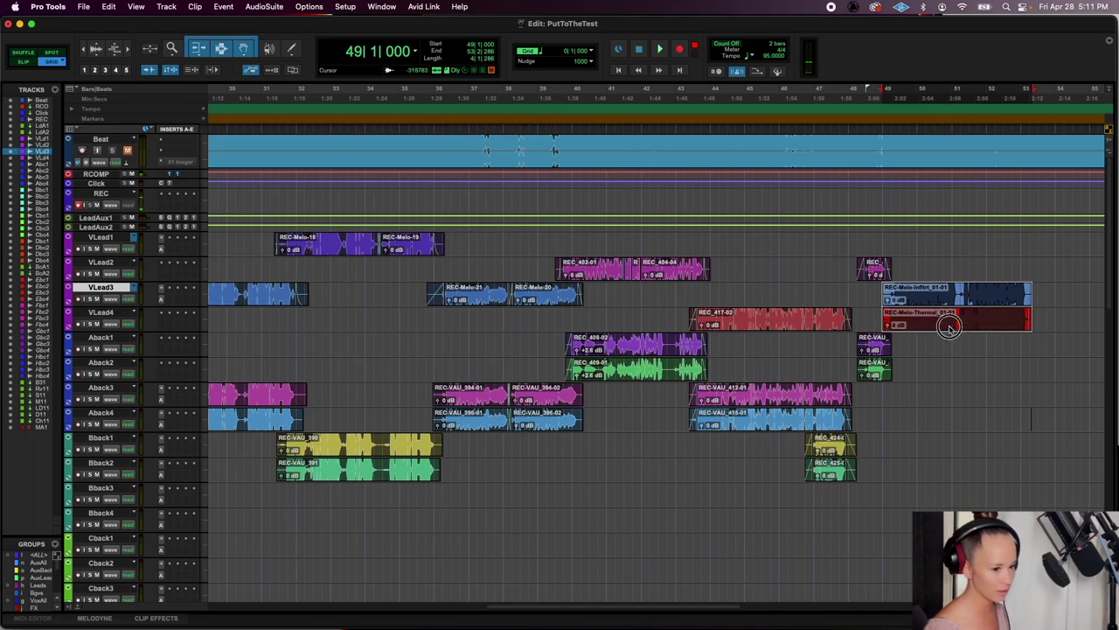
scroll(949, 330, "right", 5)
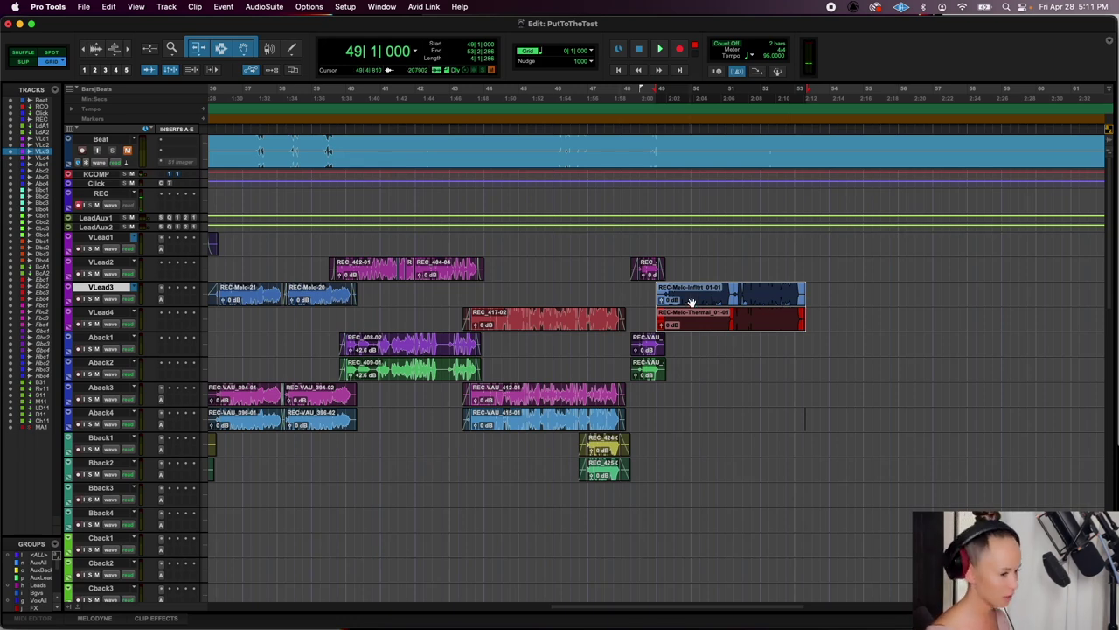
key("space")
key("super+bracketright")
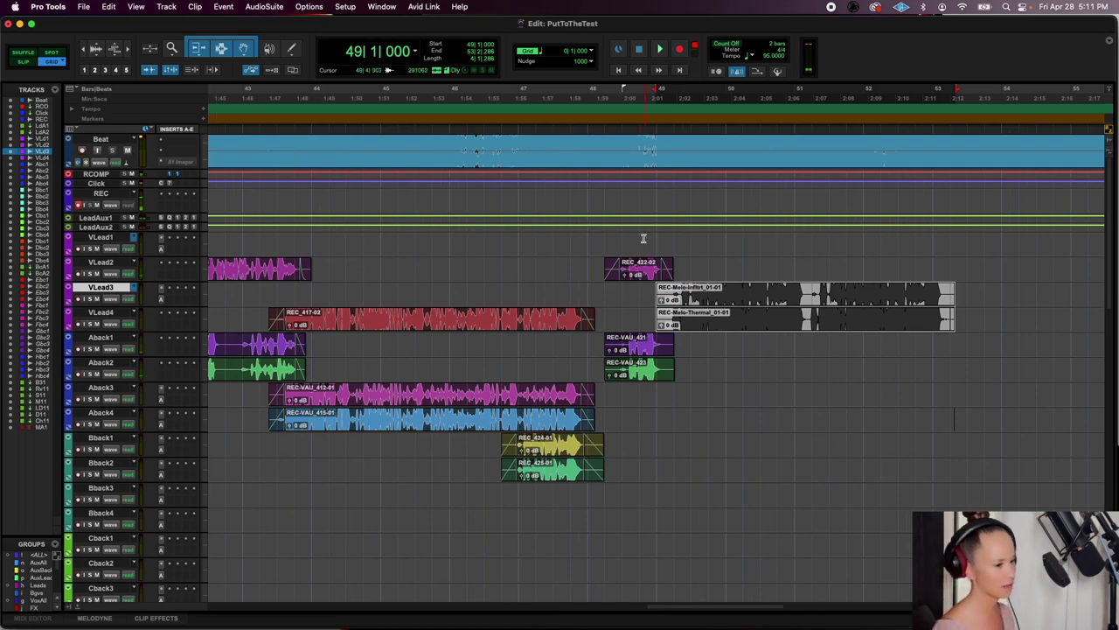
Play the song from bar 48, beat 4 through the muted vocal section into bar 50
left_click(638, 234)
key("space")
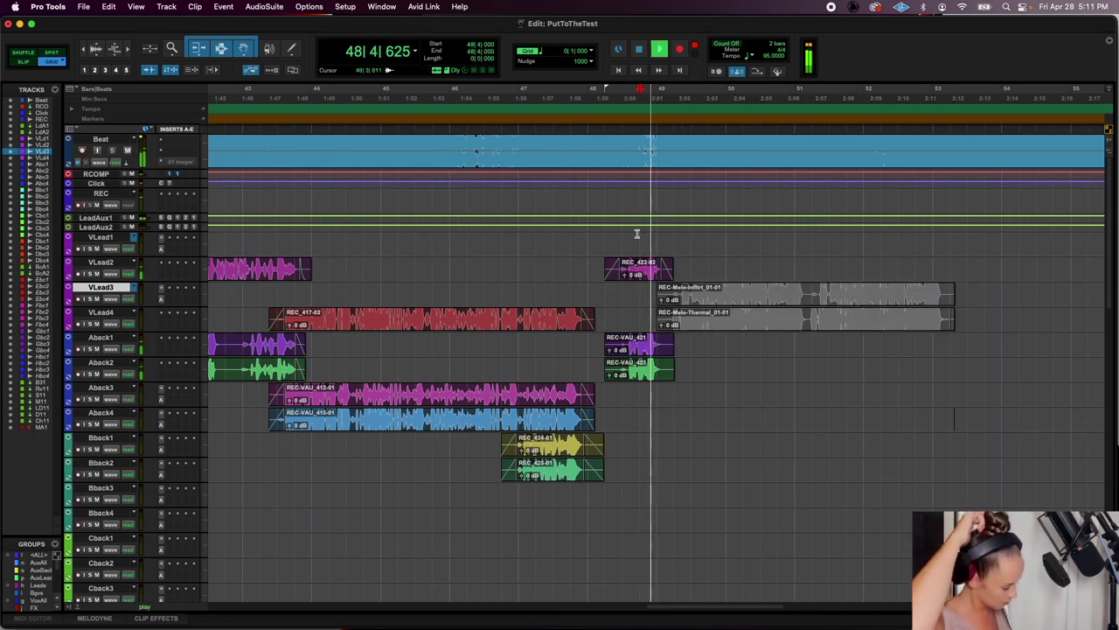
key("super+bracketright")
scroll(637, 234, "right", 10)
scroll(638, 234, "down", 1)
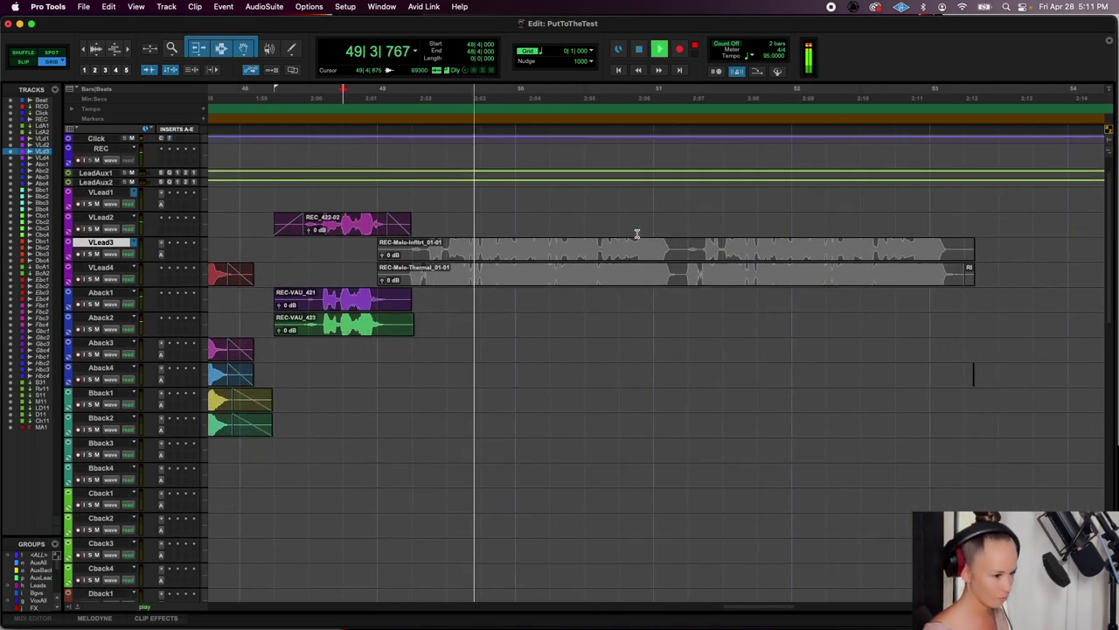
left_click(613, 259)
key("super+bracketleft")
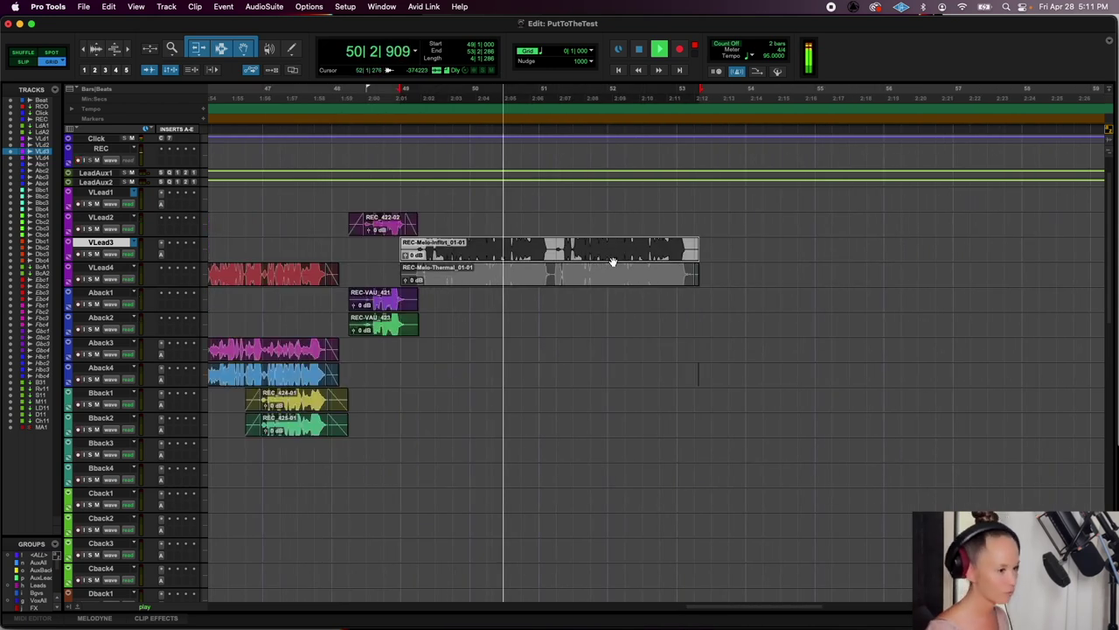
key("space")
Split the muted Infltrt and Thermal clips on VLead3 and VLead4 at about 50|3|459
left_click(510, 249)
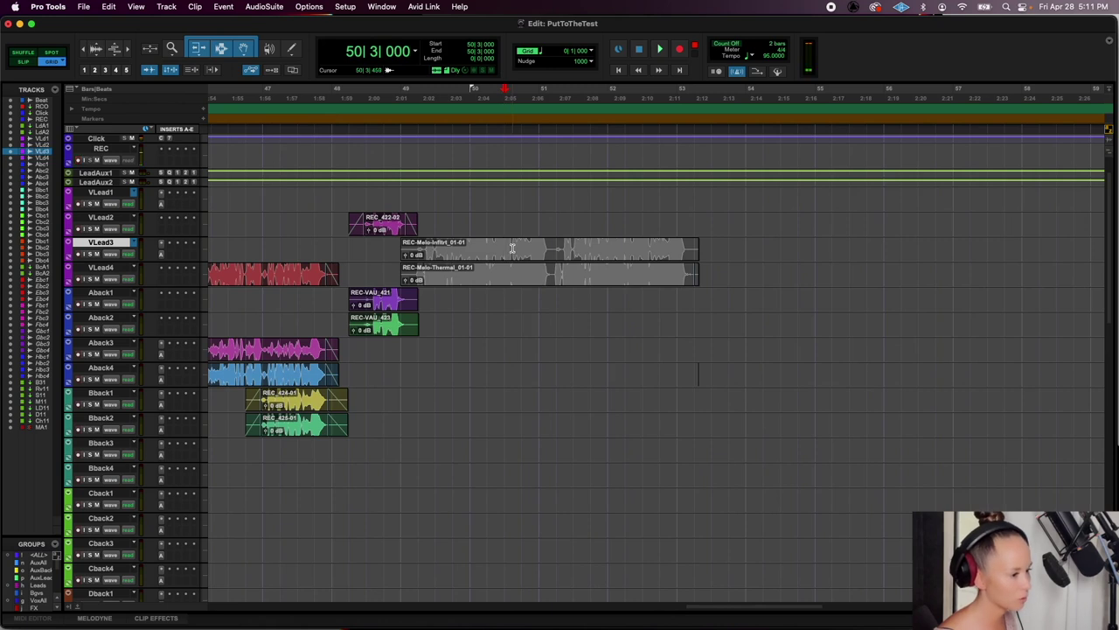
key("super+e")
left_click(511, 271)
key("super+e")
Move the second Infltrt piece up to VLead2 and unmute the second pieces of both the Infltrt and Thermal clips
left_click(529, 255)
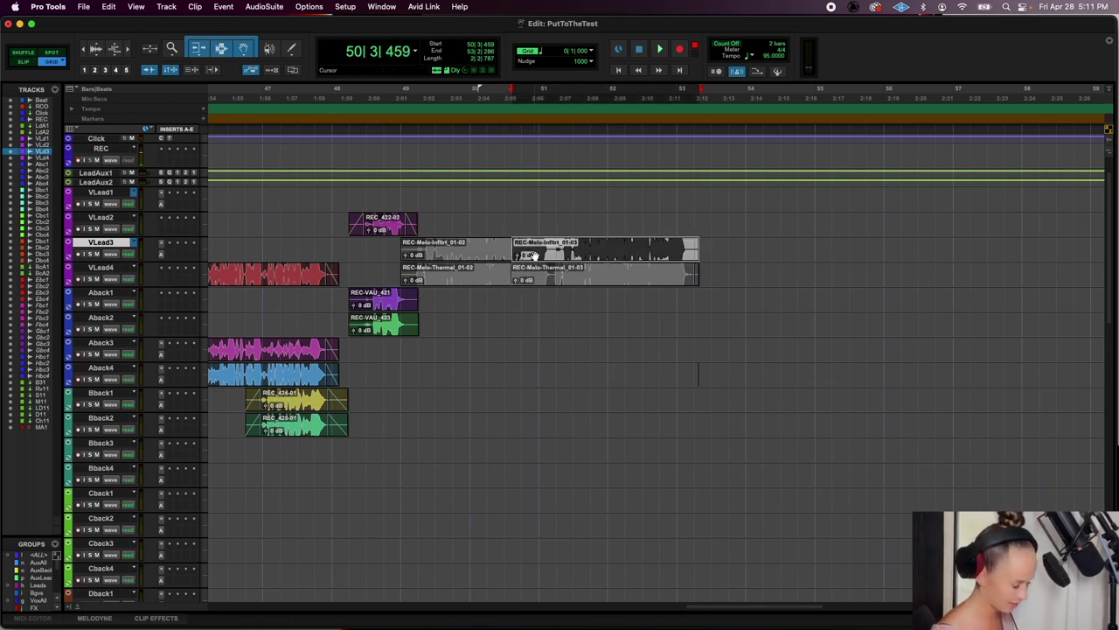
key("space")
key("space")
left_click(497, 258)
mouse_move(531, 279)
left_mouse_down()
mouse_move(531, 254)
mouse_move(552, 276)
left_mouse_up()
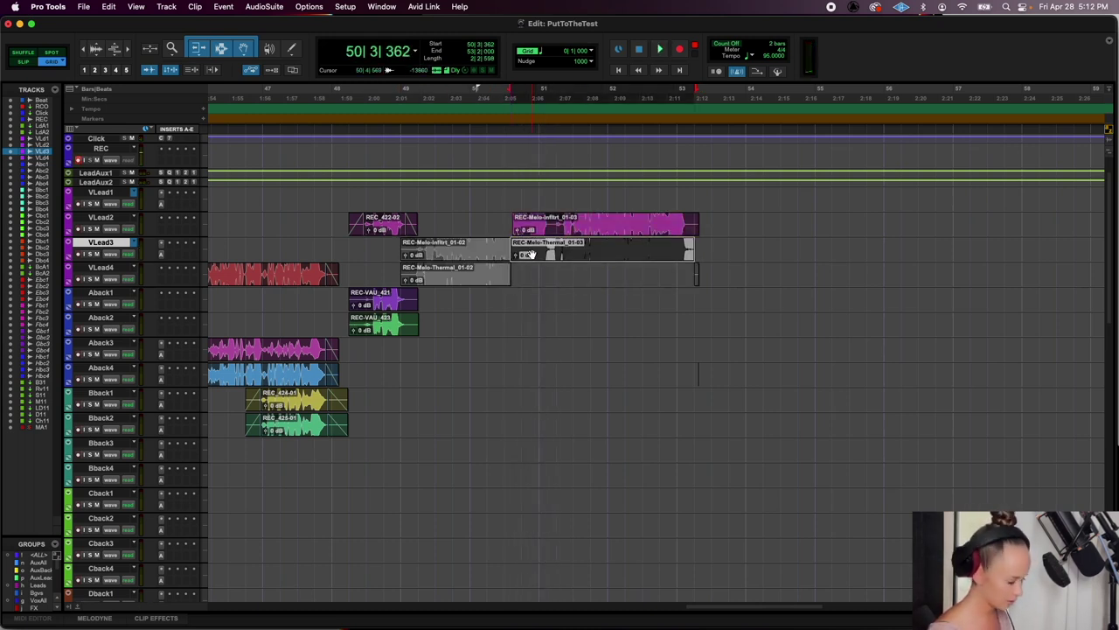
key("super+m")
Split the unmuted Thermal piece on VLead4 at 51|1|712
key("space")
key("space")
left_click(551, 276)
key("super+e")
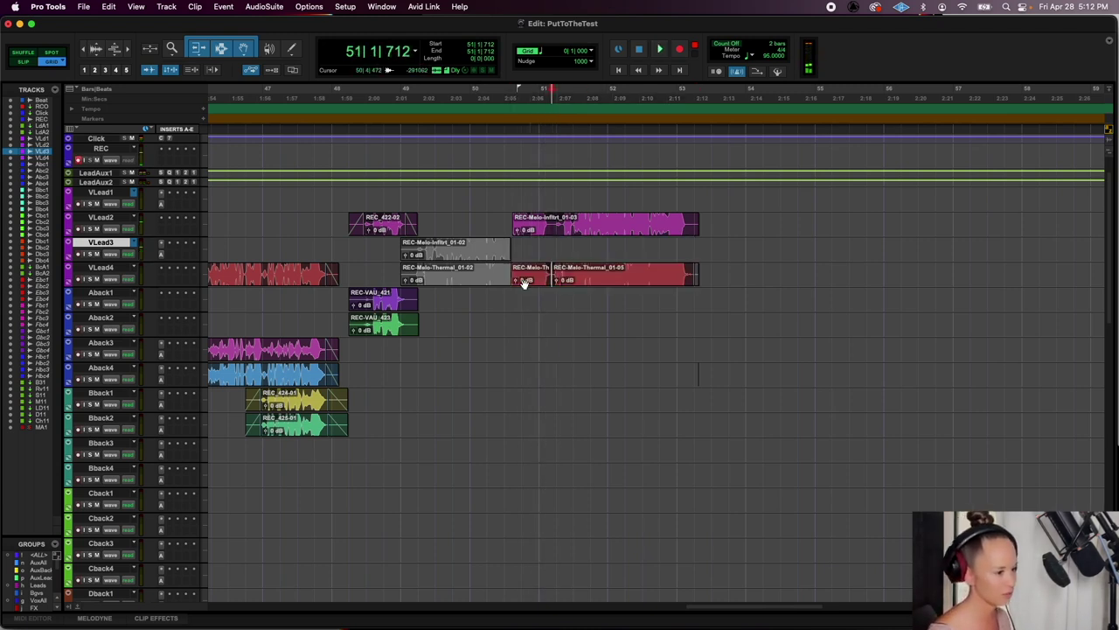
Mute the Infltrt piece on VLead2 and the last Thermal piece on VLead4 while playing the section
left_click(545, 236)
key("space")
key("super+m")
left_click(568, 279)
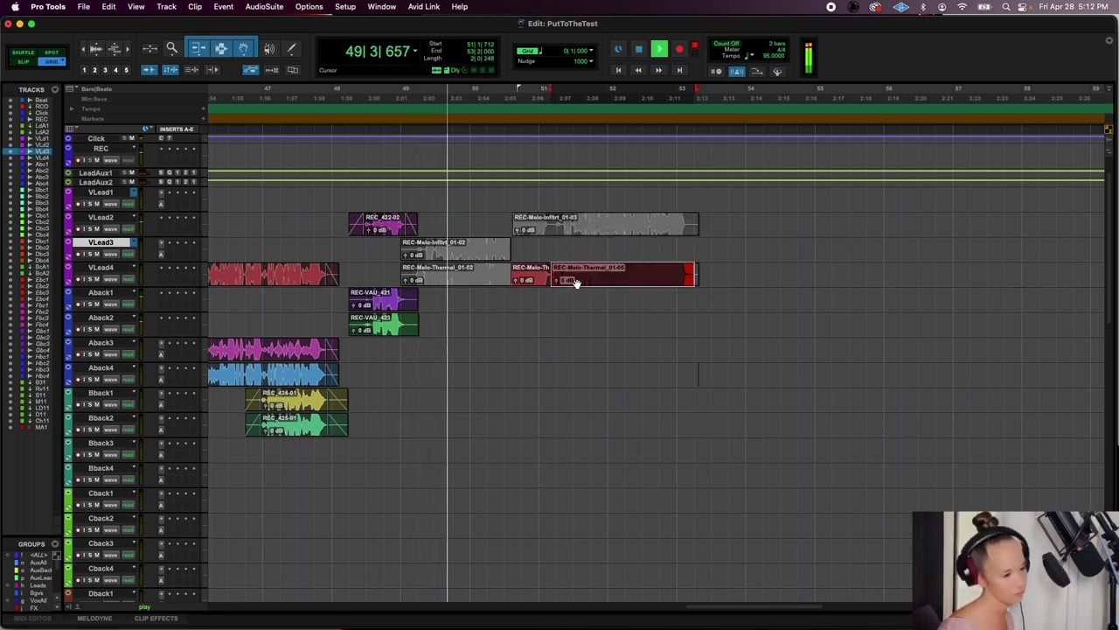
key("super+m")
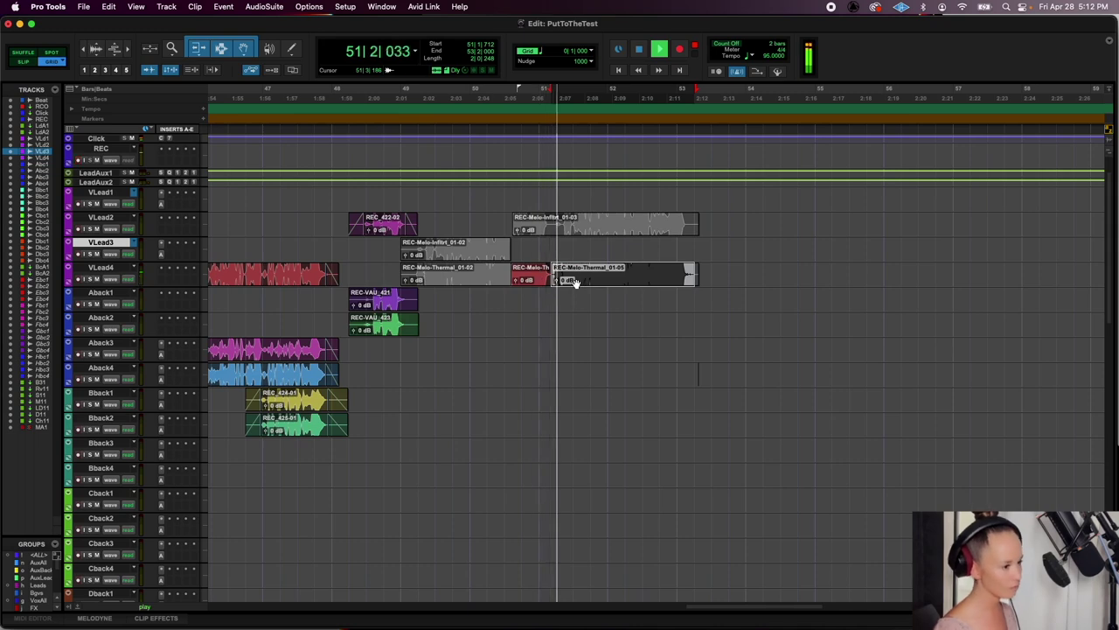
Separate the beat from 50|1|000 to 50|2|000 of the muted Infltrt clip on VLead3 and unmute that piece
left_click(371, 246)
key("super+bracketright")
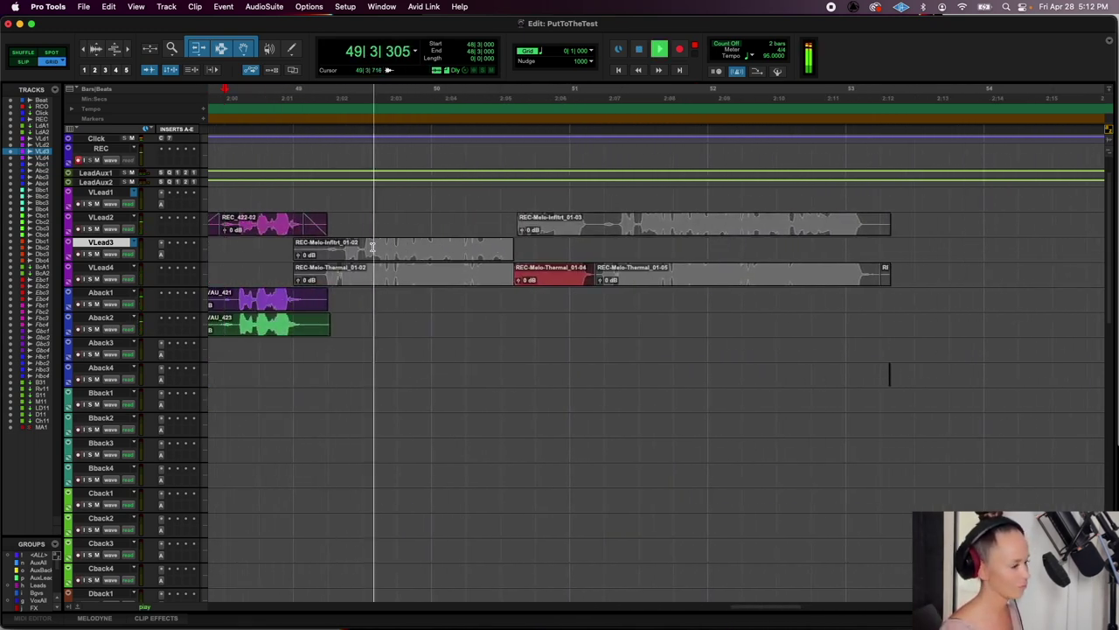
key("space")
left_click(404, 245)
key("space")
key("super+bracketright")
key("space")
left_click_drag(747, 246, 796, 251)
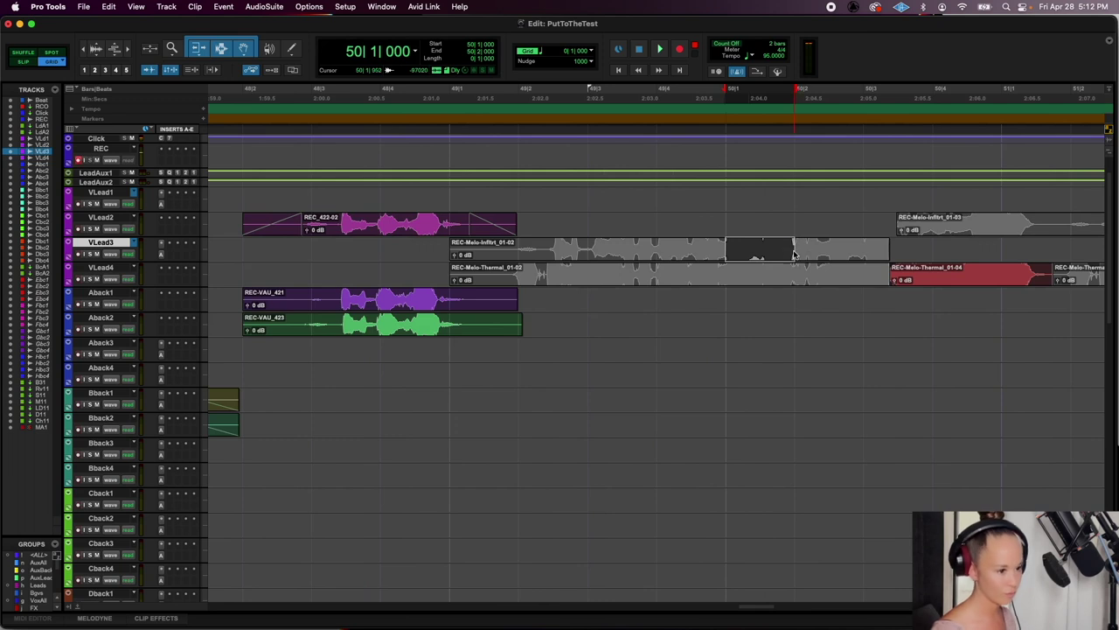
key("super+e")
left_click(787, 250)
key("space")
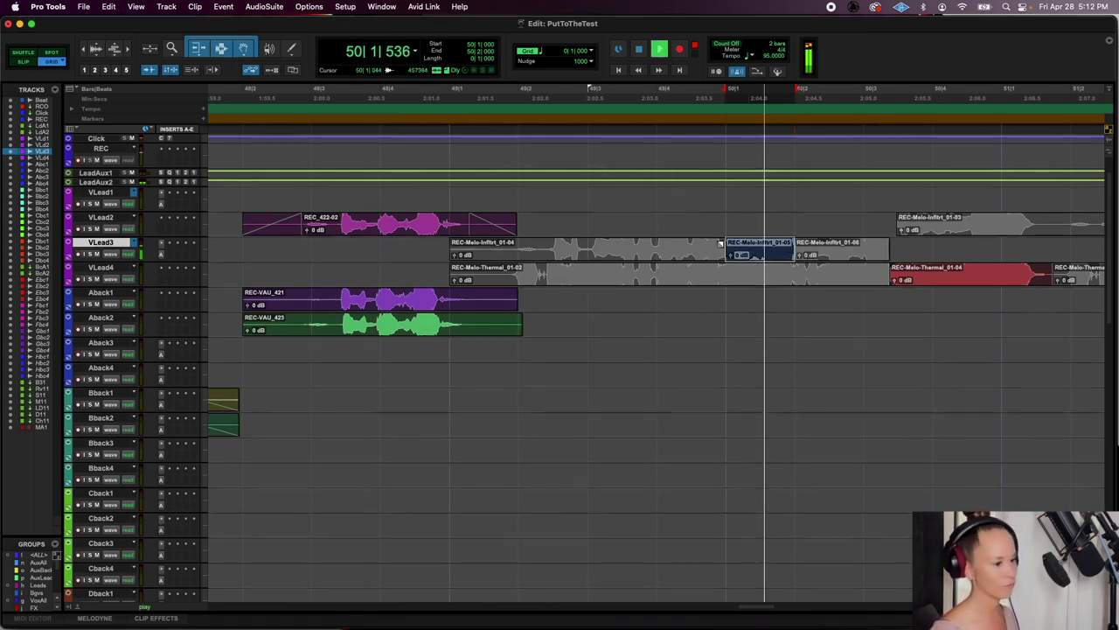
Add short fades to the unmuted Thermal piece on VLead4 and play the section from 49|1|000
left_click(395, 196)
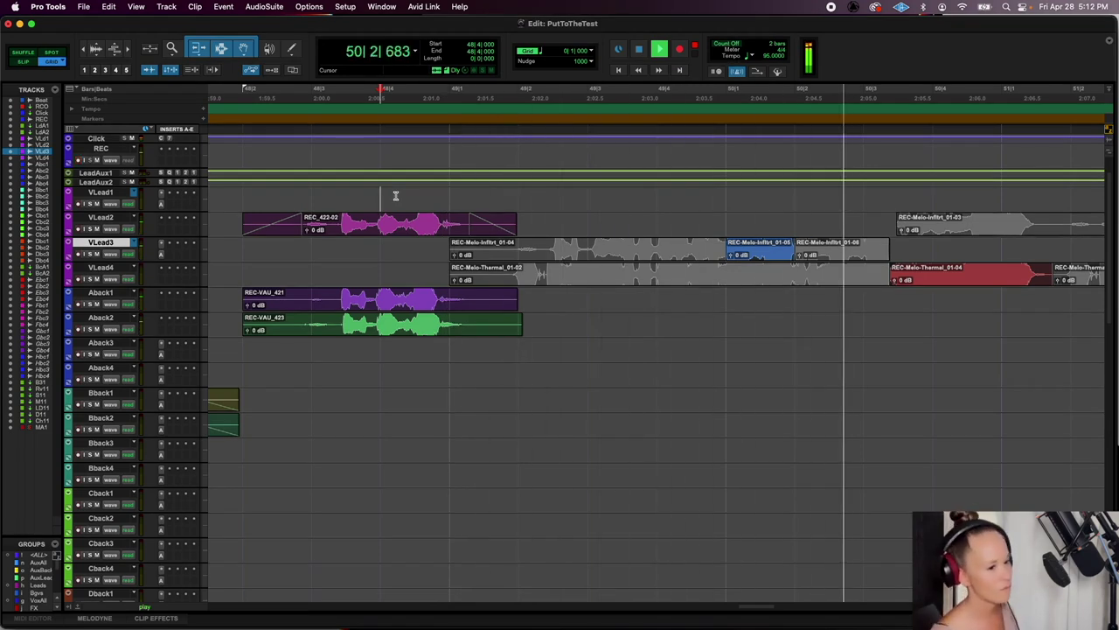
left_click(892, 267)
left_click(920, 282)
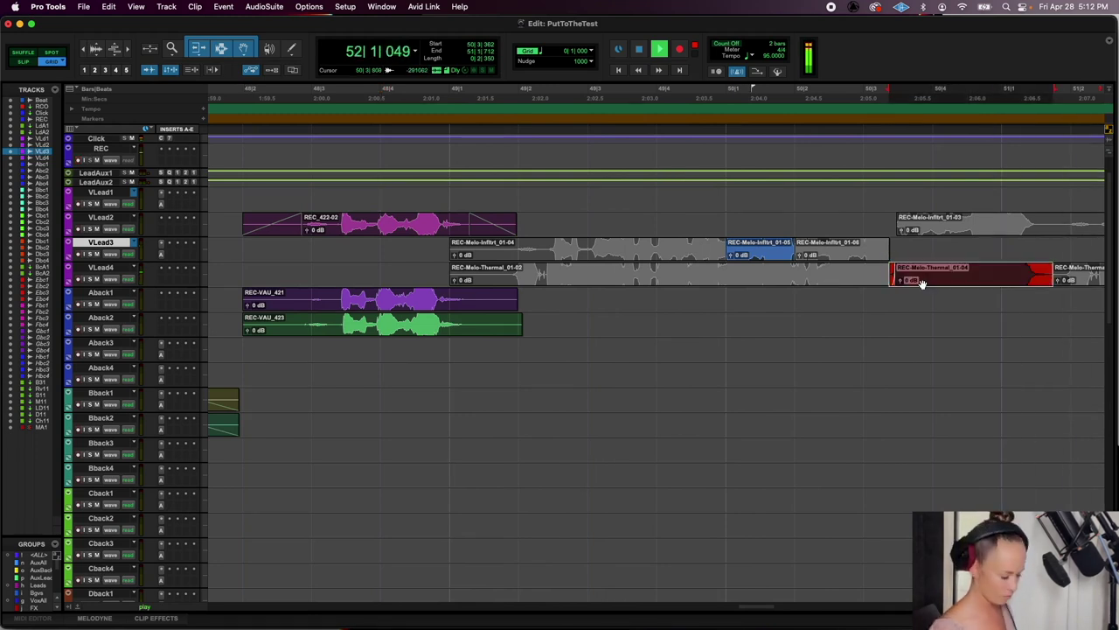
key("space")
left_click(443, 248)
key("space")
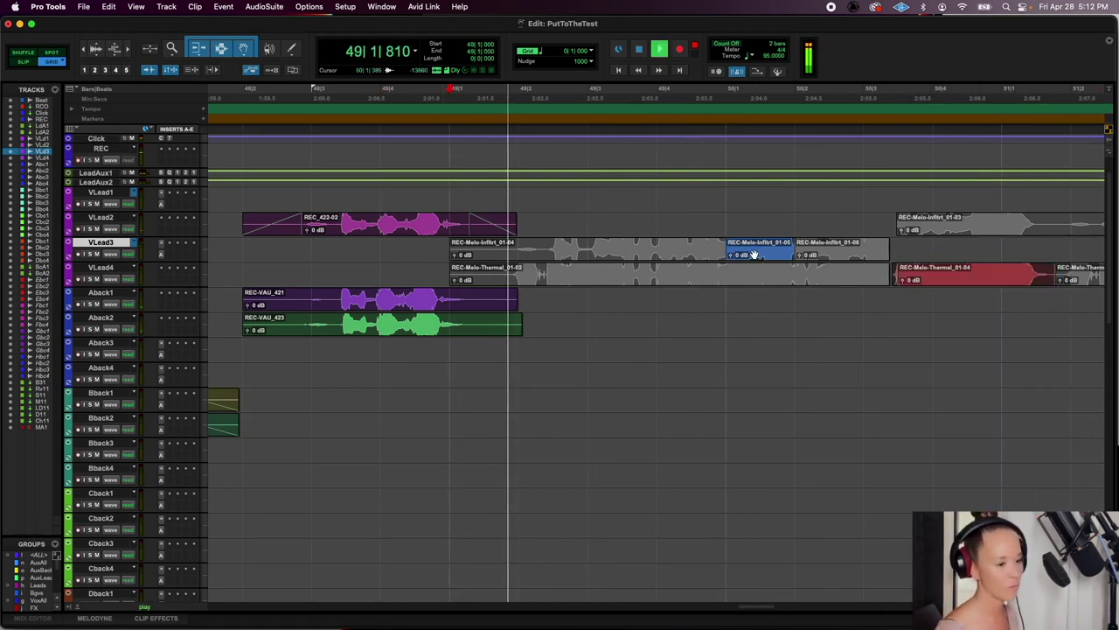
Delete the muted Infltrt piece on VLead3 that ends at 50|1|000
left_click(754, 255)
key("t")
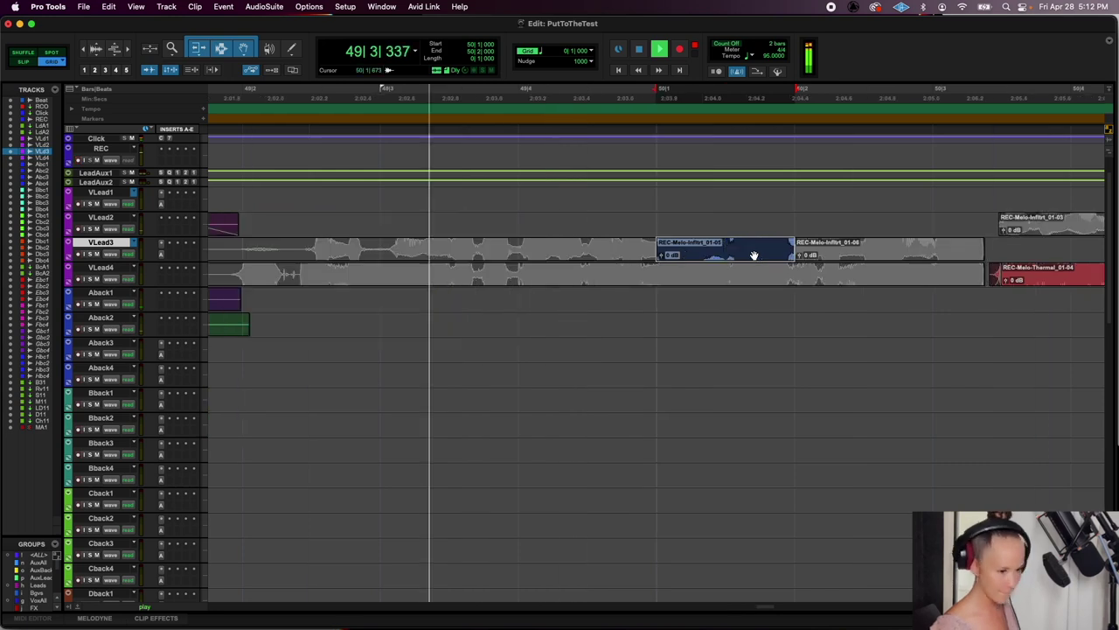
left_click(643, 255)
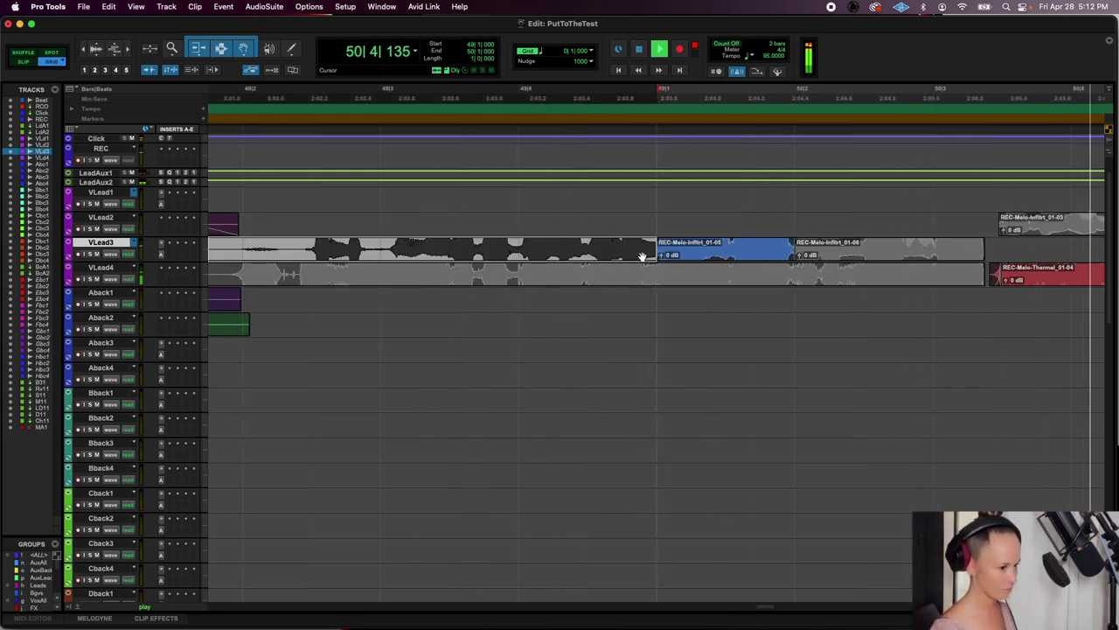
key("Delete")
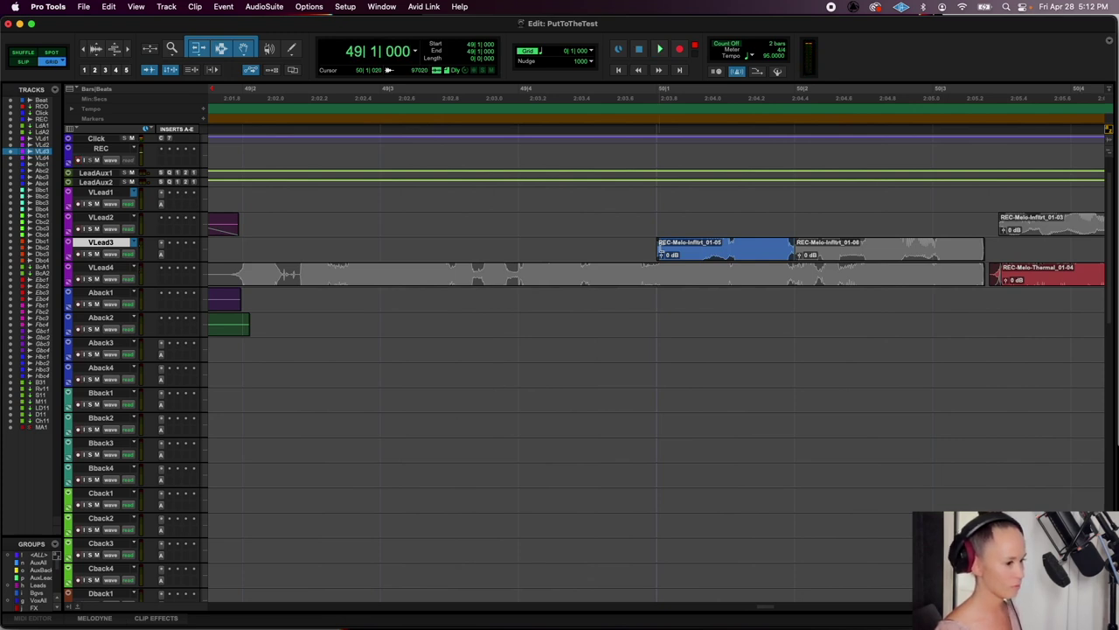
Set the grid to 0|0|120 and copy the unmuted Infltrt piece's first grid-length slice to 49|4|000, 49|4|240, 49|4|480 and 49|4|720
left_click(681, 254)
key("space")
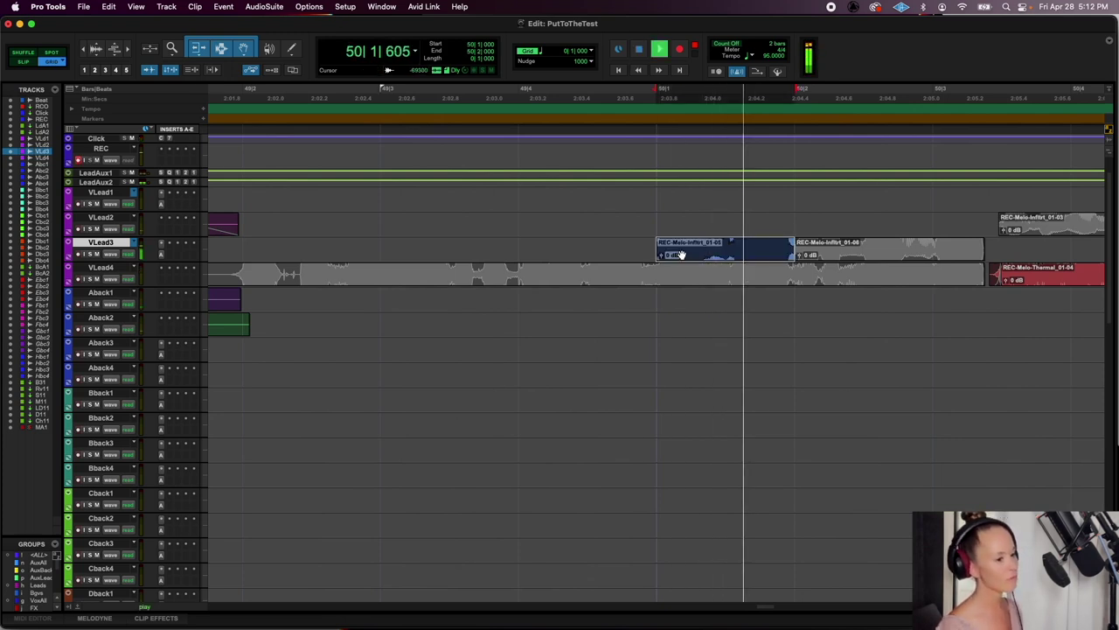
left_click(592, 53)
left_click(628, 71)
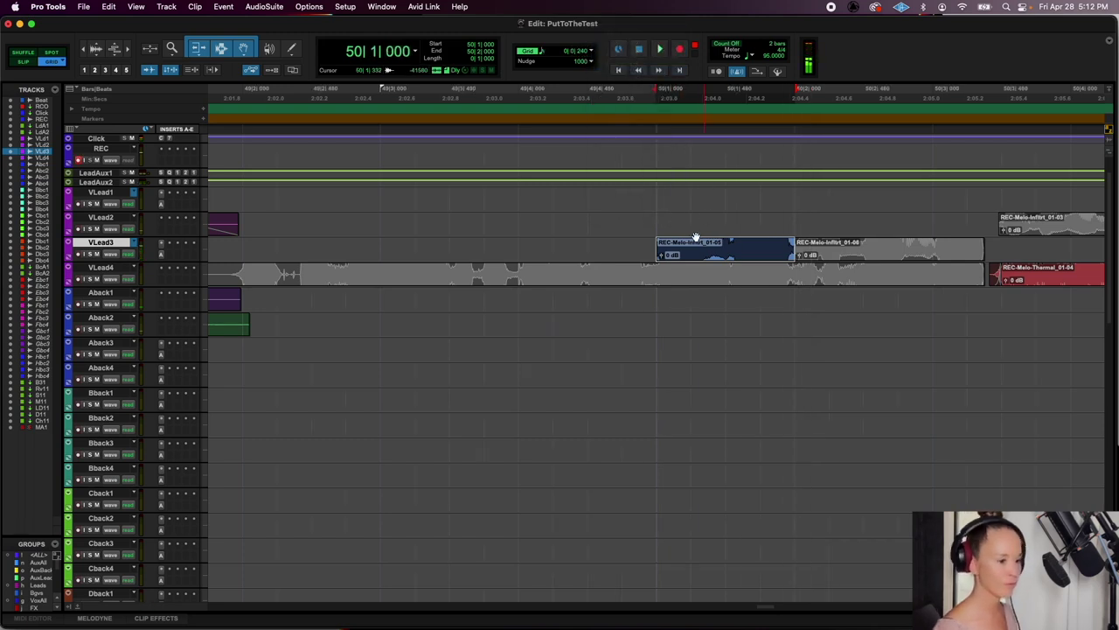
left_click(680, 246)
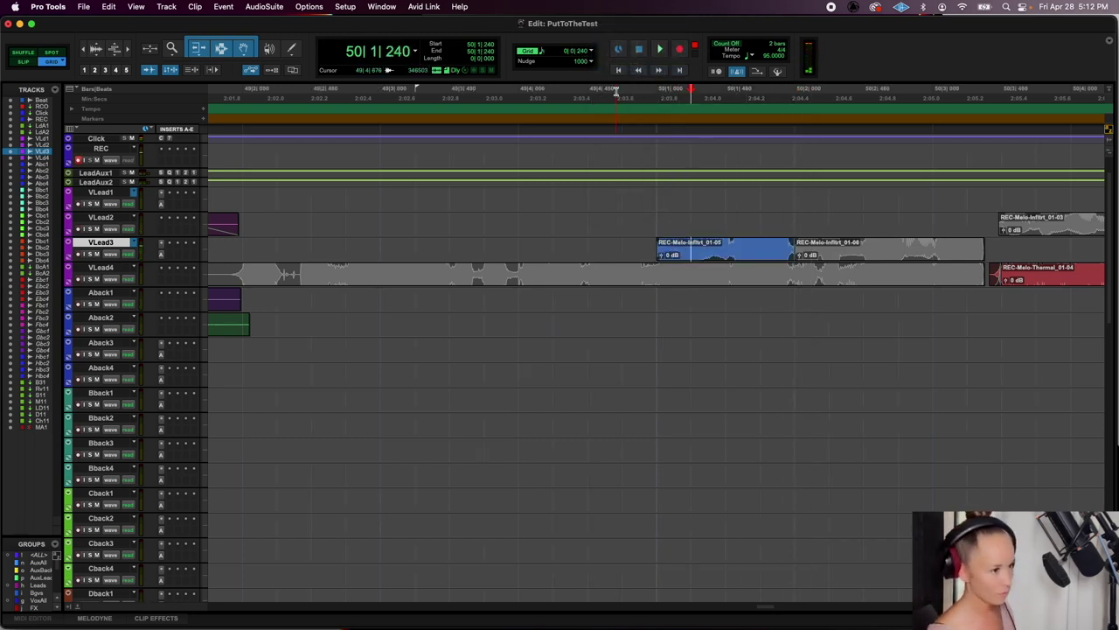
left_click(592, 50)
left_click(629, 60)
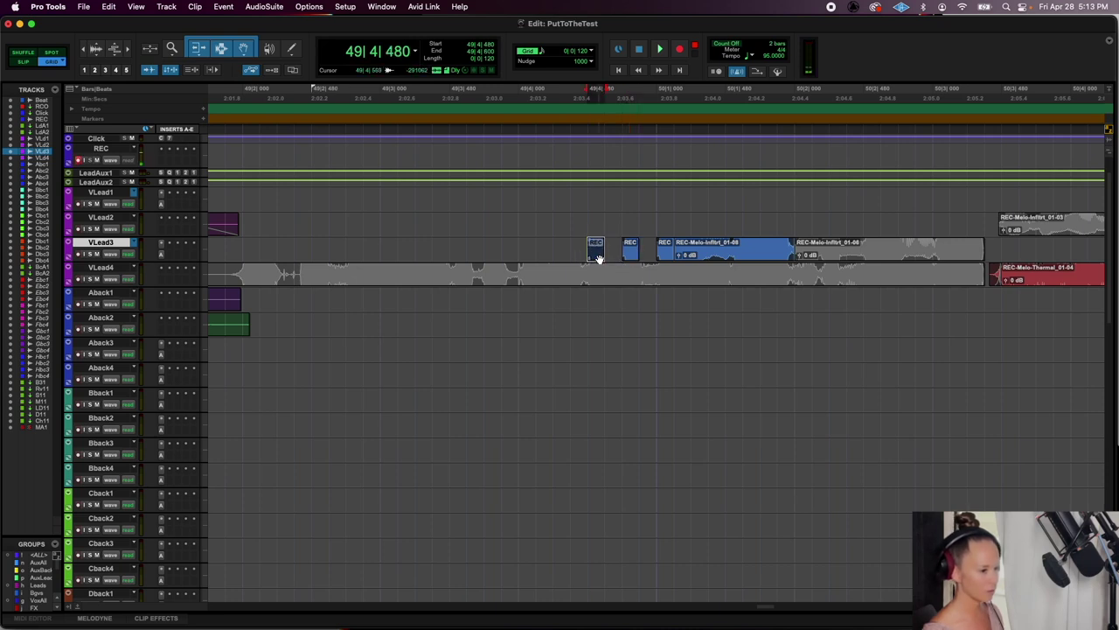
left_click_drag(540, 254, 523, 259)
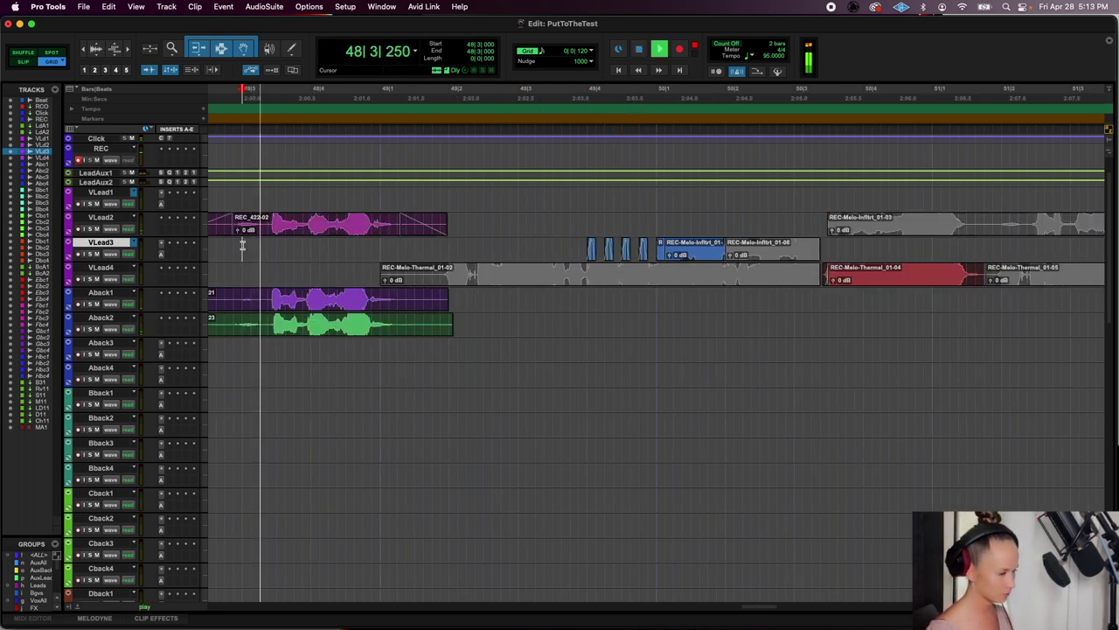
Play the section around the repeated Infltrt slices on VLead3 from 48|3|000 and from 49|1|000
key("r")
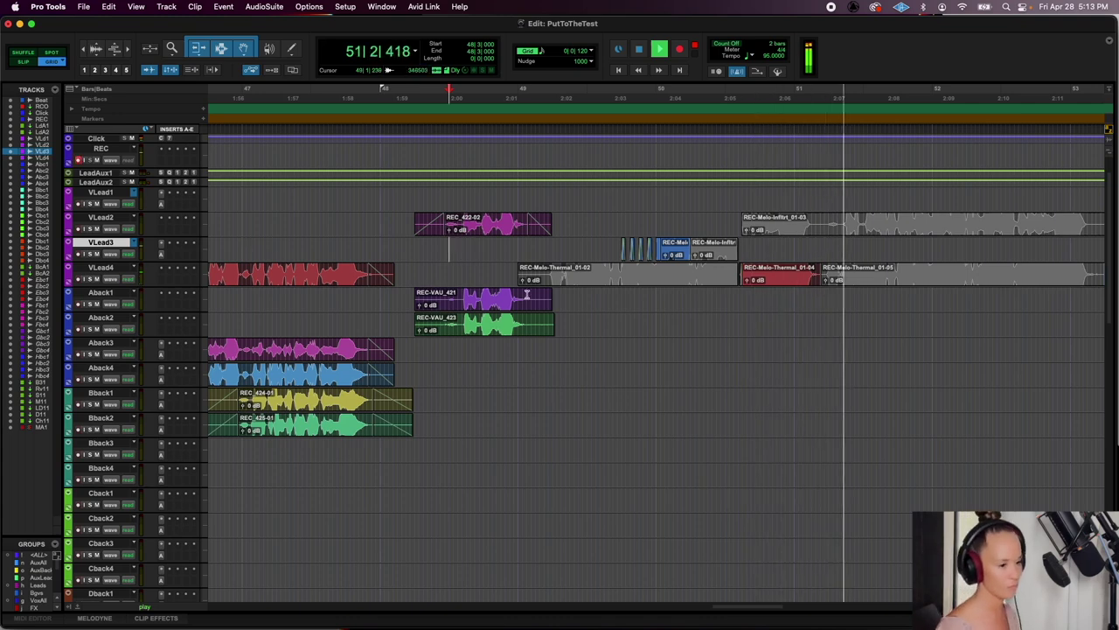
key("super+bracketleft")
key("space")
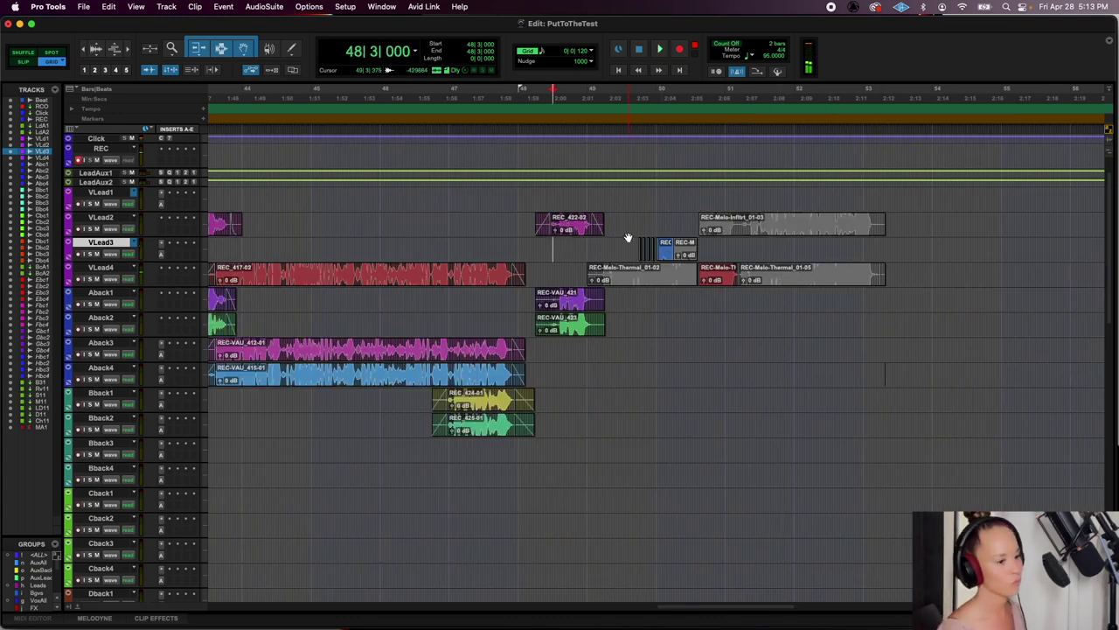
key("space")
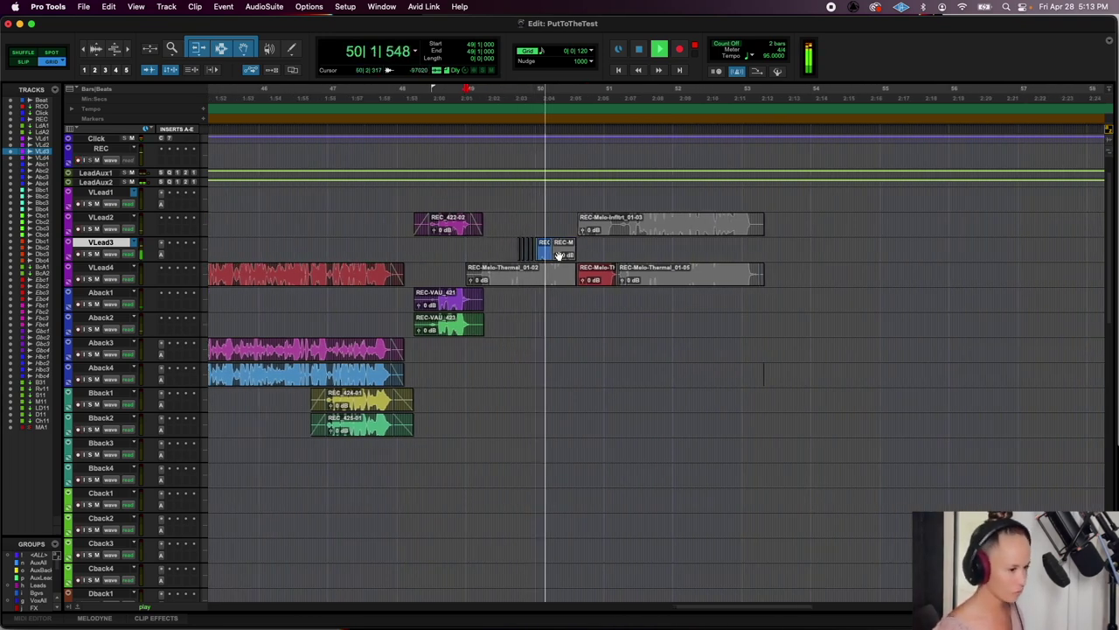
Separate the Infltrt slice from 50|1|120 to 50|1|240 and replace the four stutter slices in beat 49|4 with copies of it
key("super+bracketright")
key("super+bracketright")
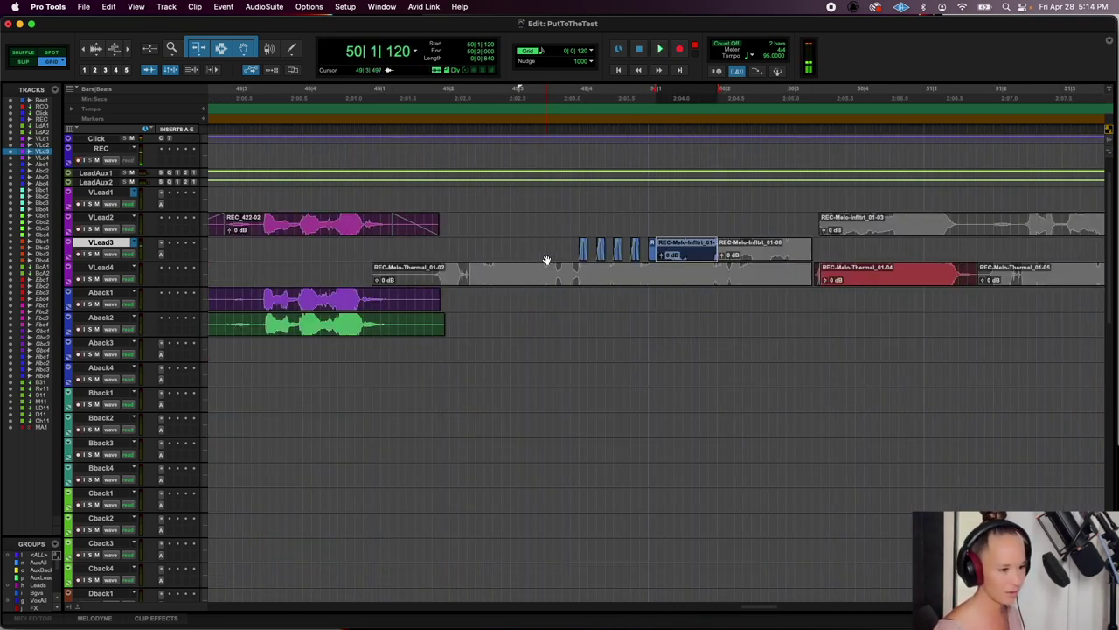
key("super+bracketright")
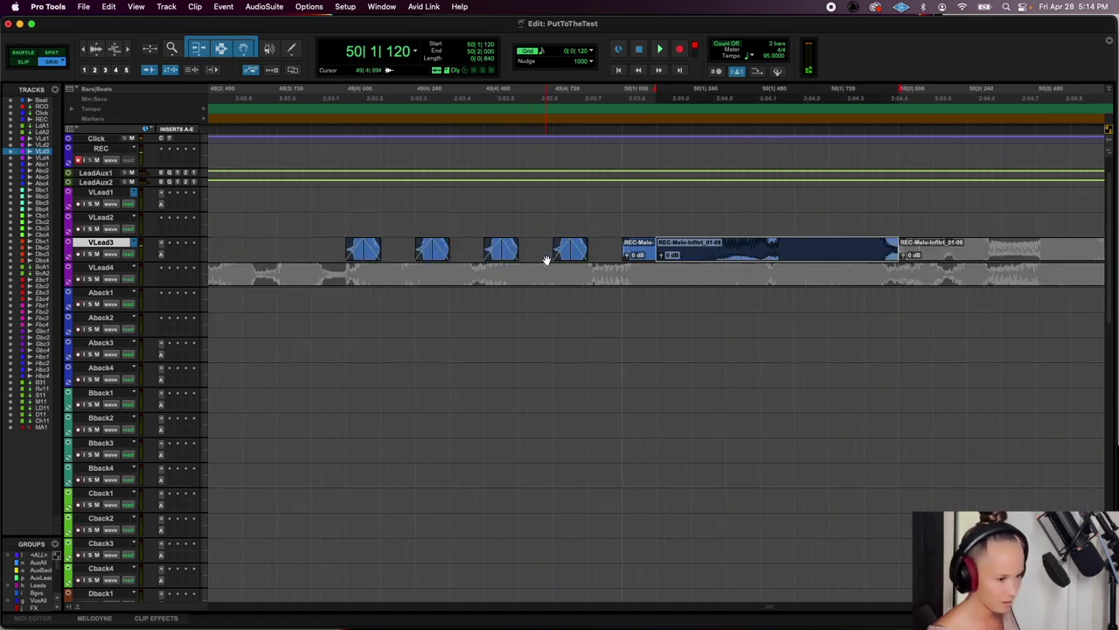
left_click(680, 241)
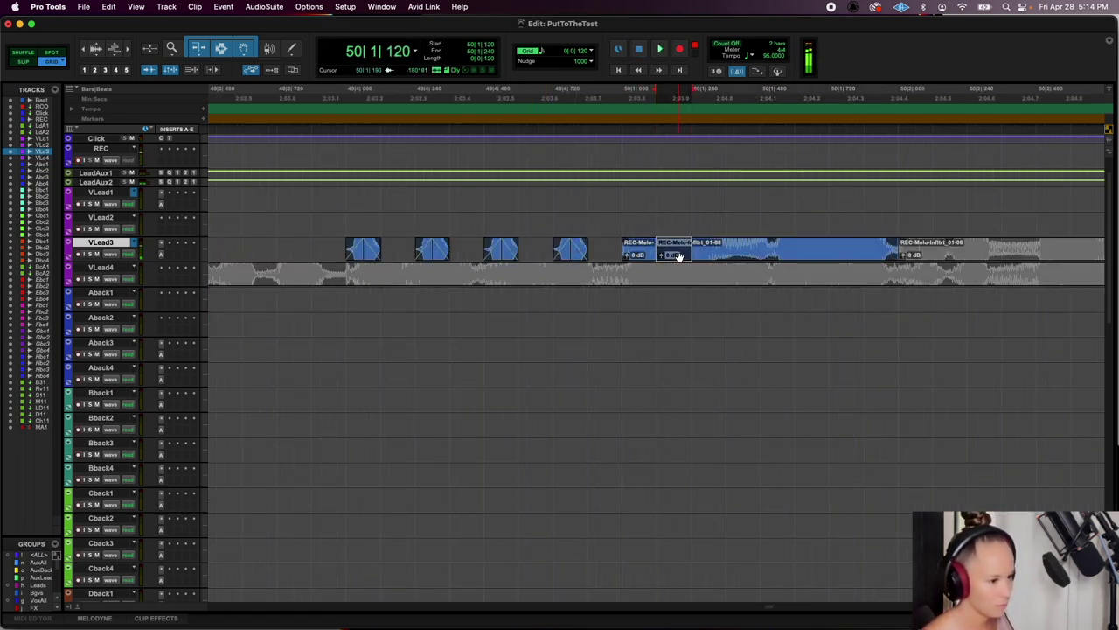
left_click(569, 254)
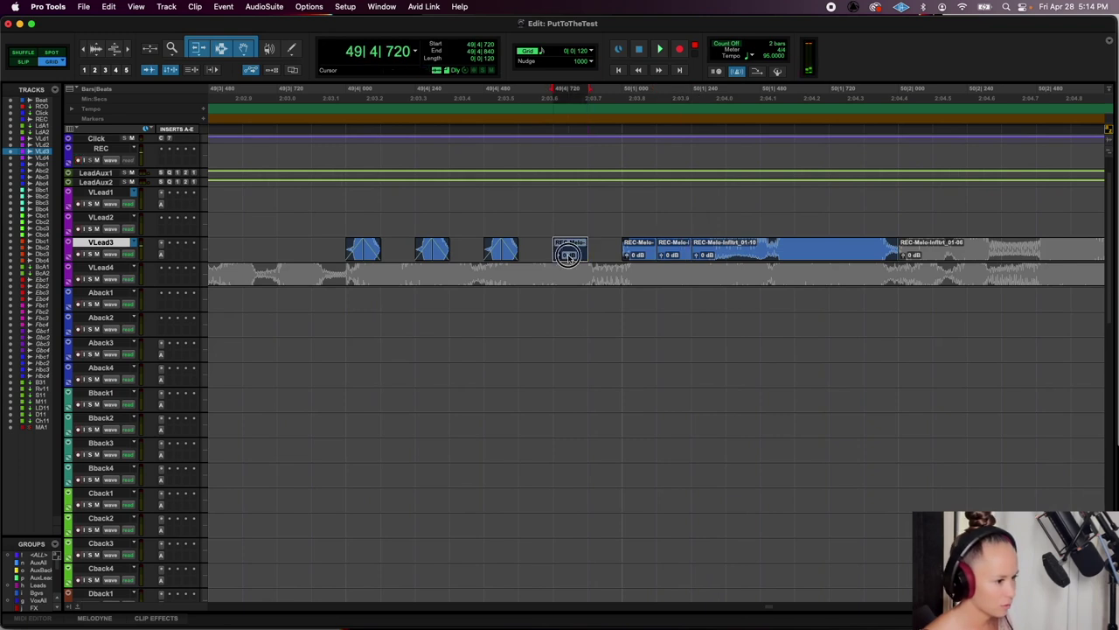
left_click(439, 257)
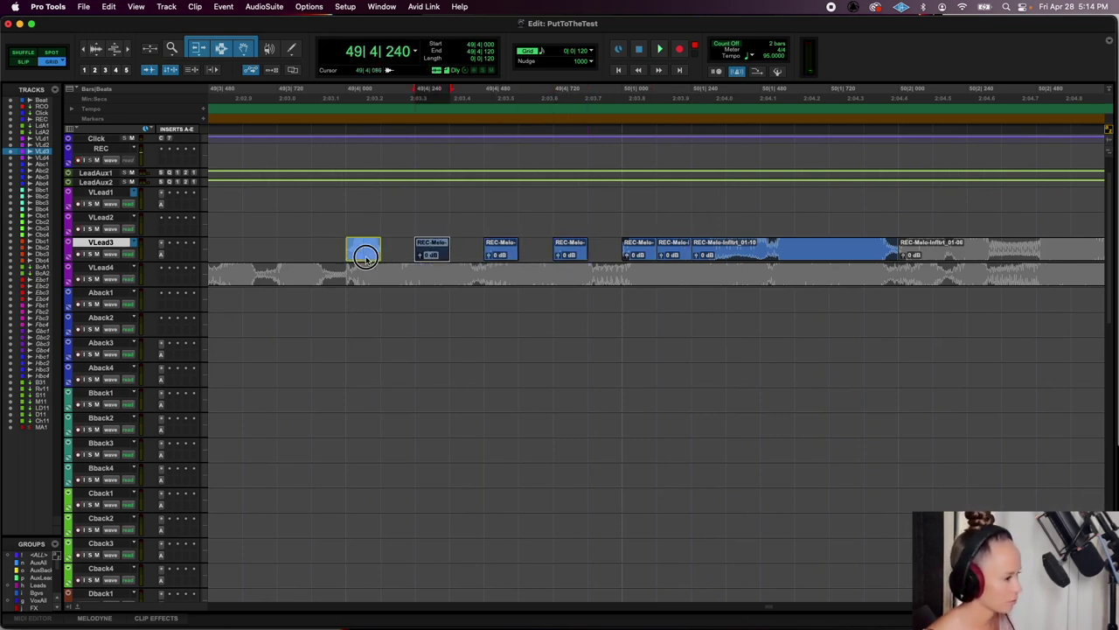
Apply fades to the four replaced stutter slices on VLead3, selecting from 49|3|840 to 49|4|905
left_click(218, 242)
left_click_drag(311, 245, 607, 245)
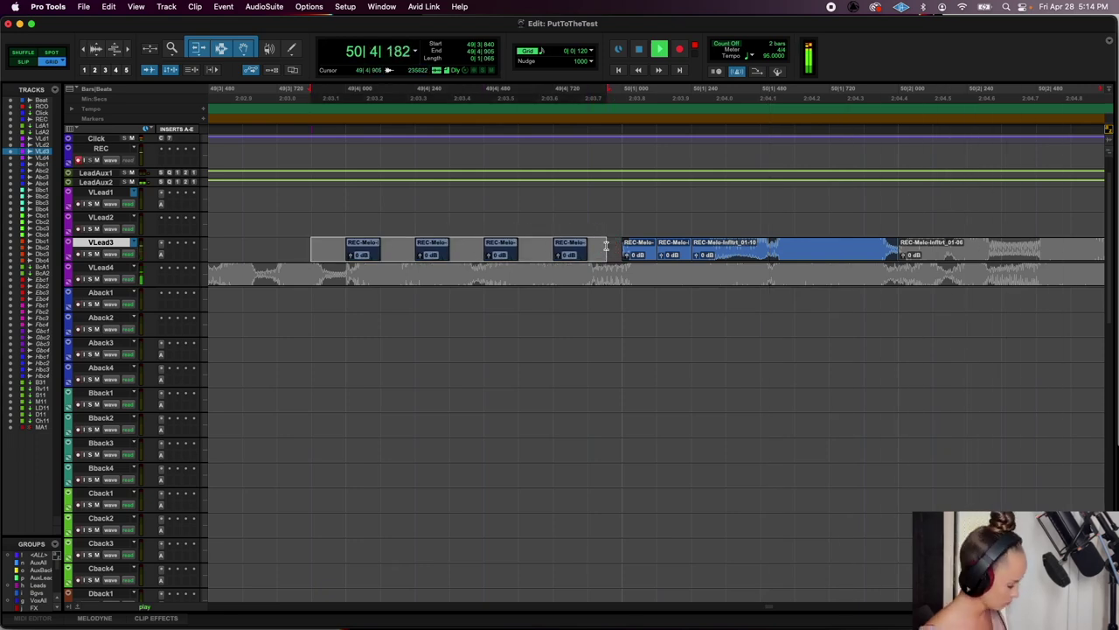
key("super+f")
key("Return")
key("r")
key("r")
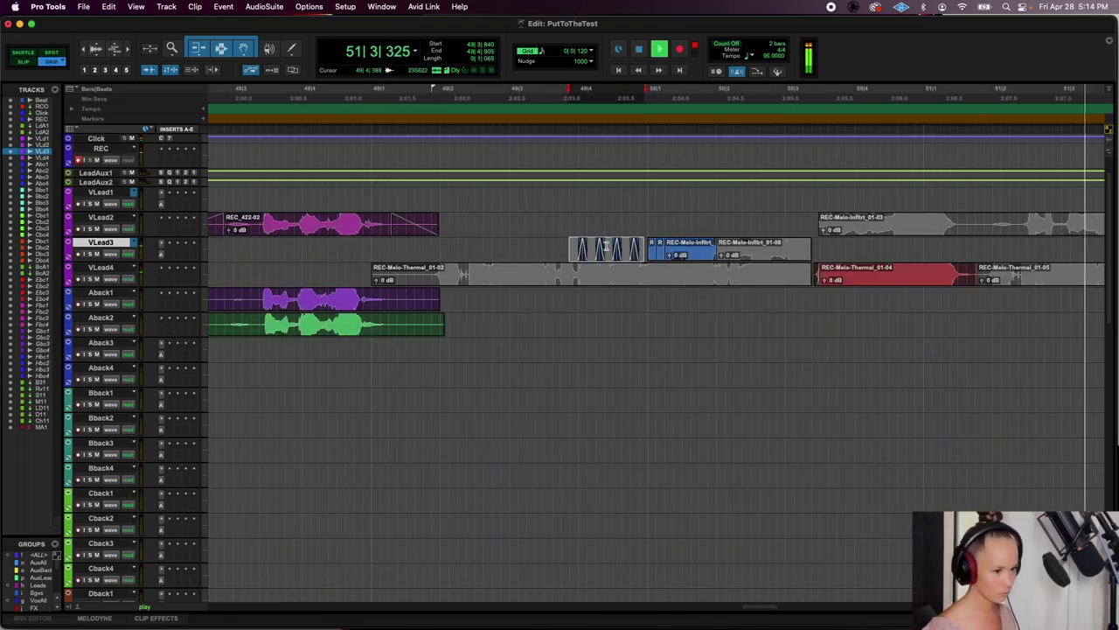
Play the section from 49|1|000 and again from 49|4|720 to check the faded stutter slices
left_click(385, 254)
key("space")
key("r")
key("r")
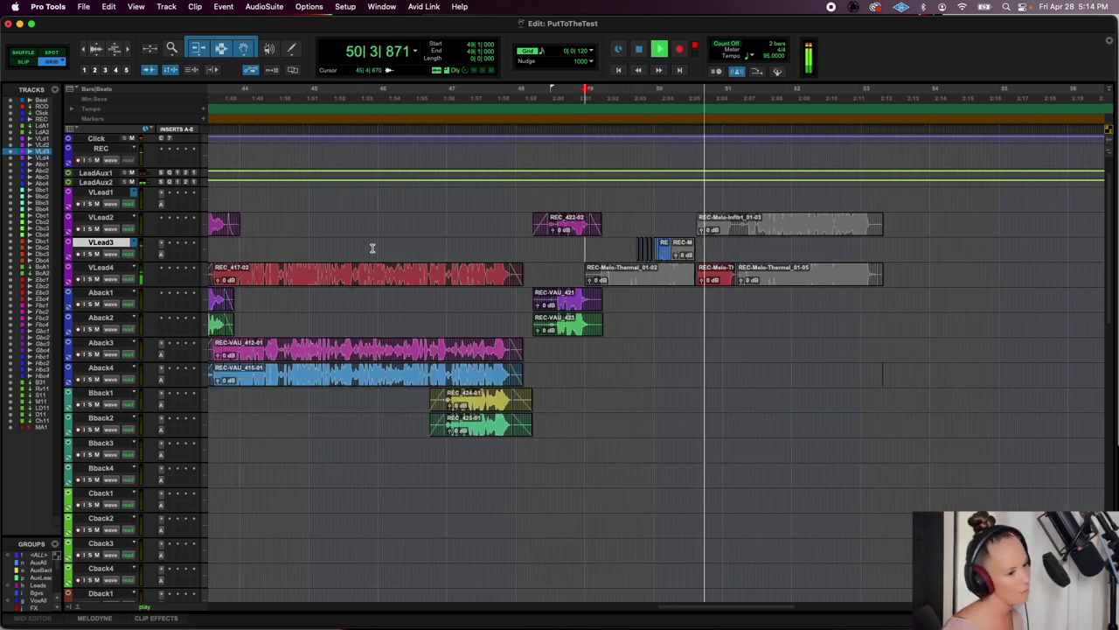
key("space")
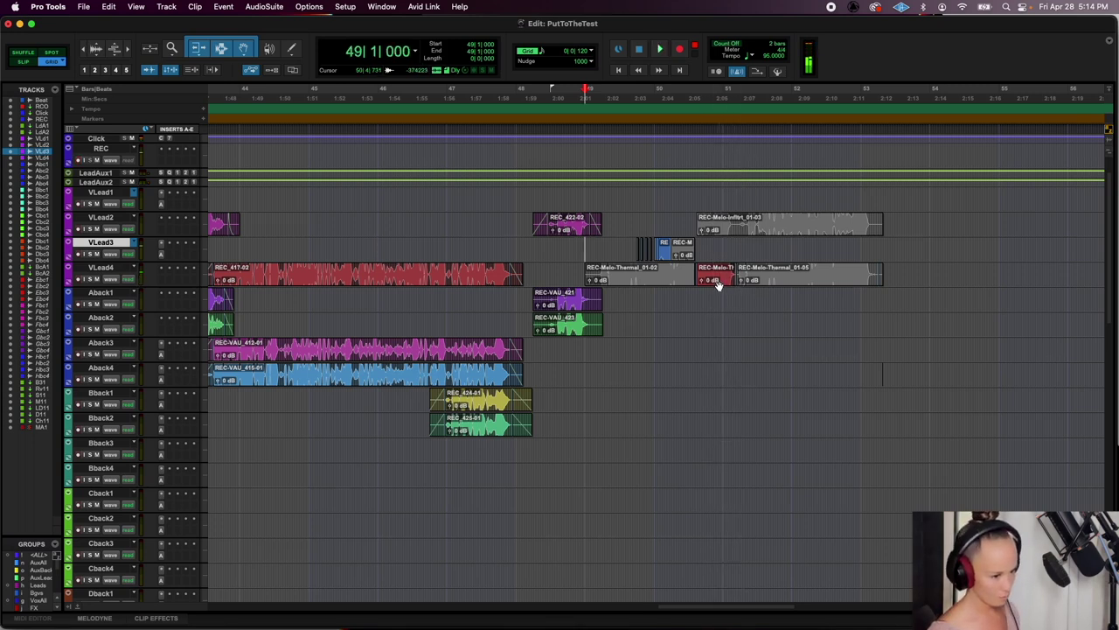
left_click(716, 282)
left_click(649, 216)
key("space")
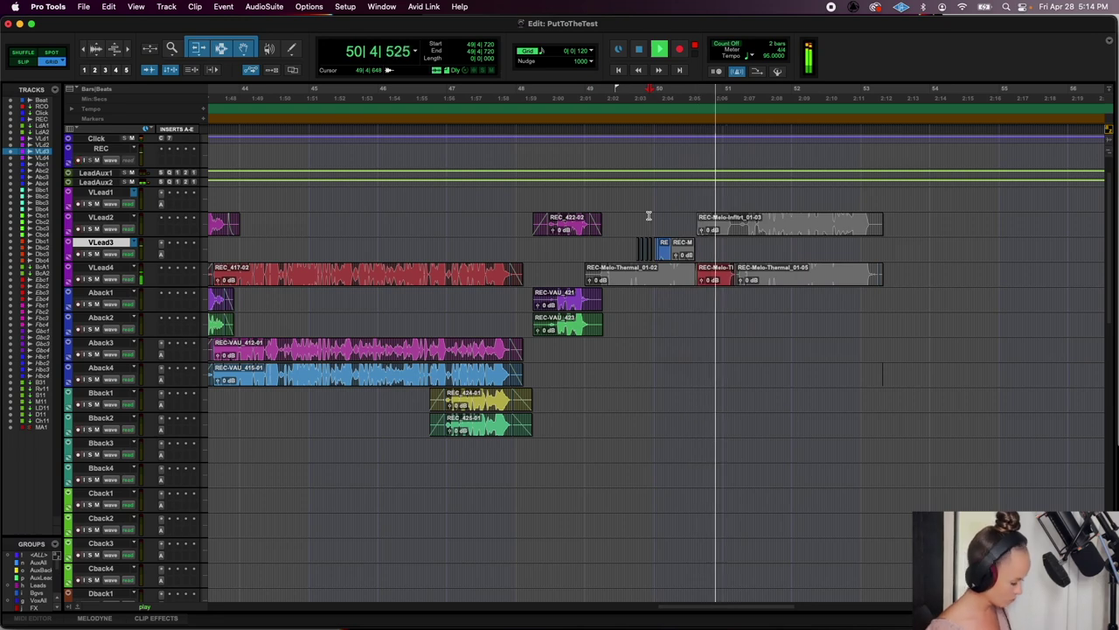
Play the earlier vocals from 39|3|720 to look for a phrase to reuse
left_click(733, 264)
key("r")
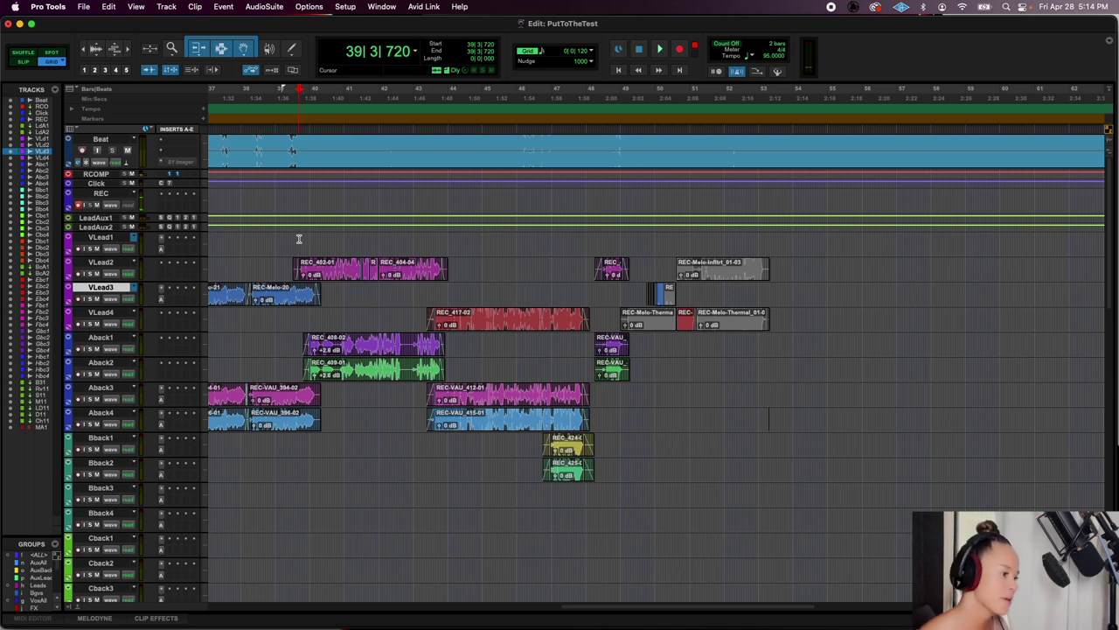
scroll(298, 239, "left", 3)
key("space")
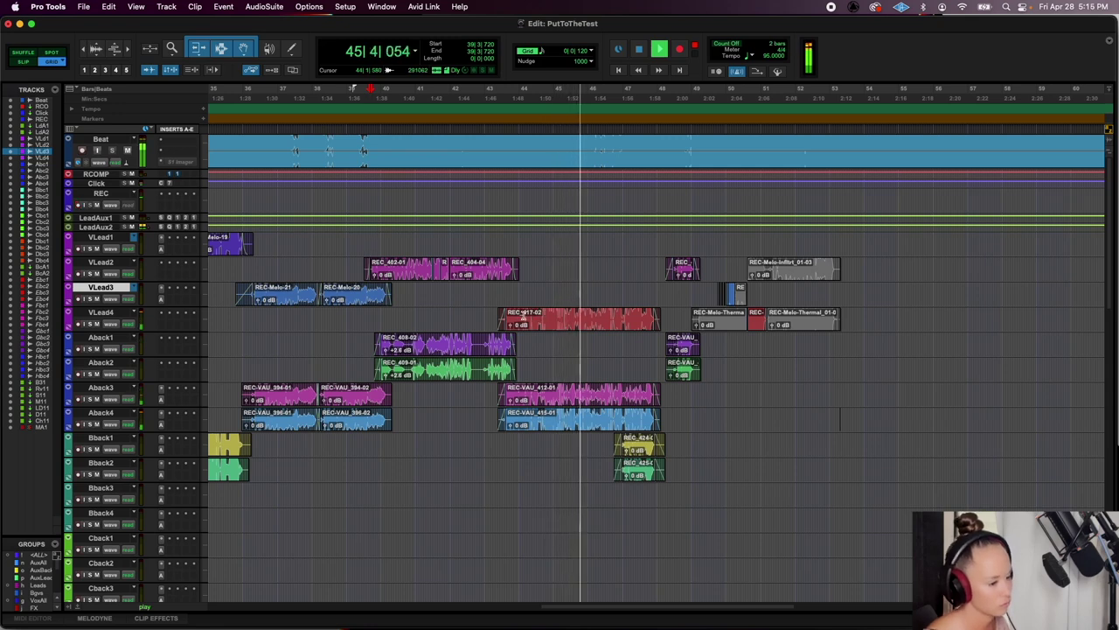
Separate the phrase from 44|3|480 to 45|1|526 of the REC_417 clip on VLead4 and copy it to VLead3 at 51|3|480
left_click(542, 314)
key("space")
key("t")
key("t")
key("t")
key("space")
left_click_drag(657, 317, 795, 320)
key("space")
key("space")
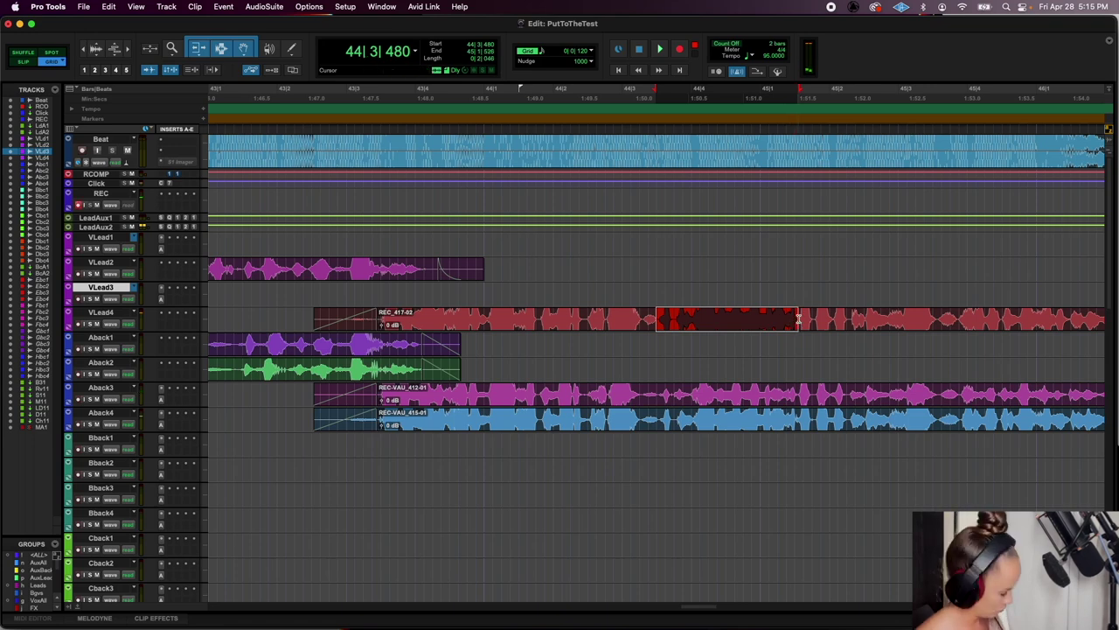
left_click_drag(746, 328, 730, 306)
key("r")
key("r")
key("r")
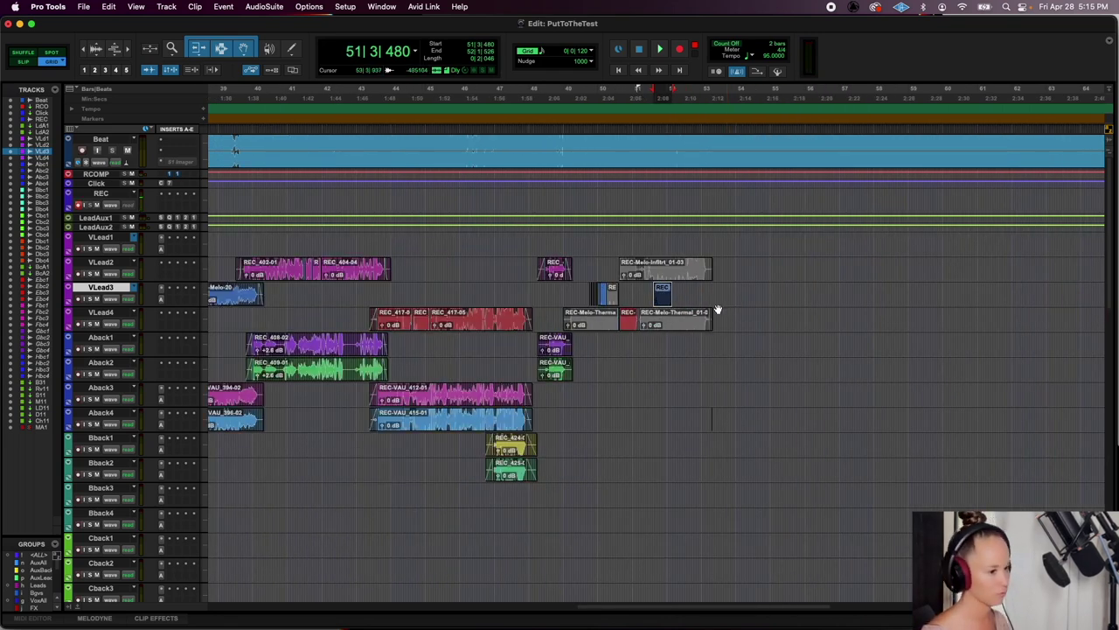
Move the copied REC_417 phrase on VLead3 to 51|3|000 and play the section from 48|4|360
key("t")
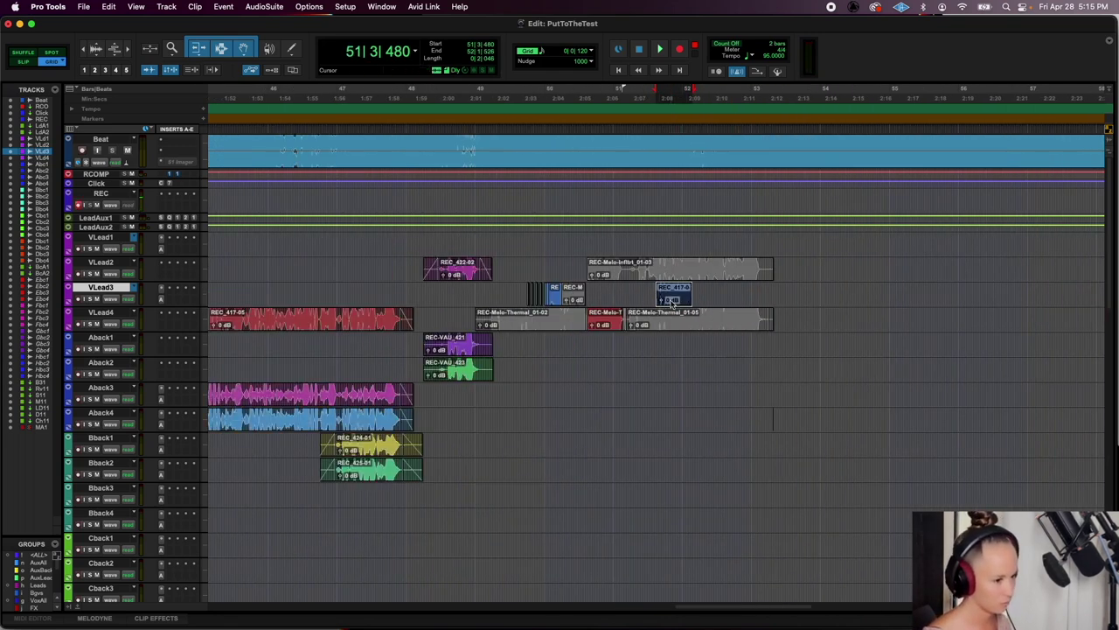
key("t")
key("t")
left_click_drag(671, 304, 637, 301)
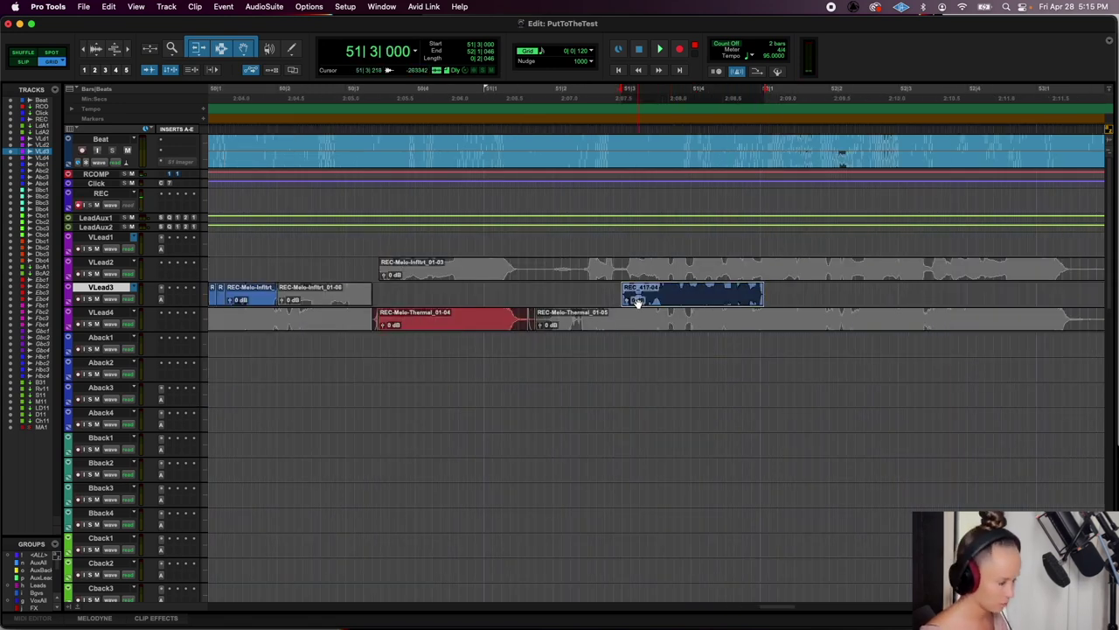
key("r")
key("r")
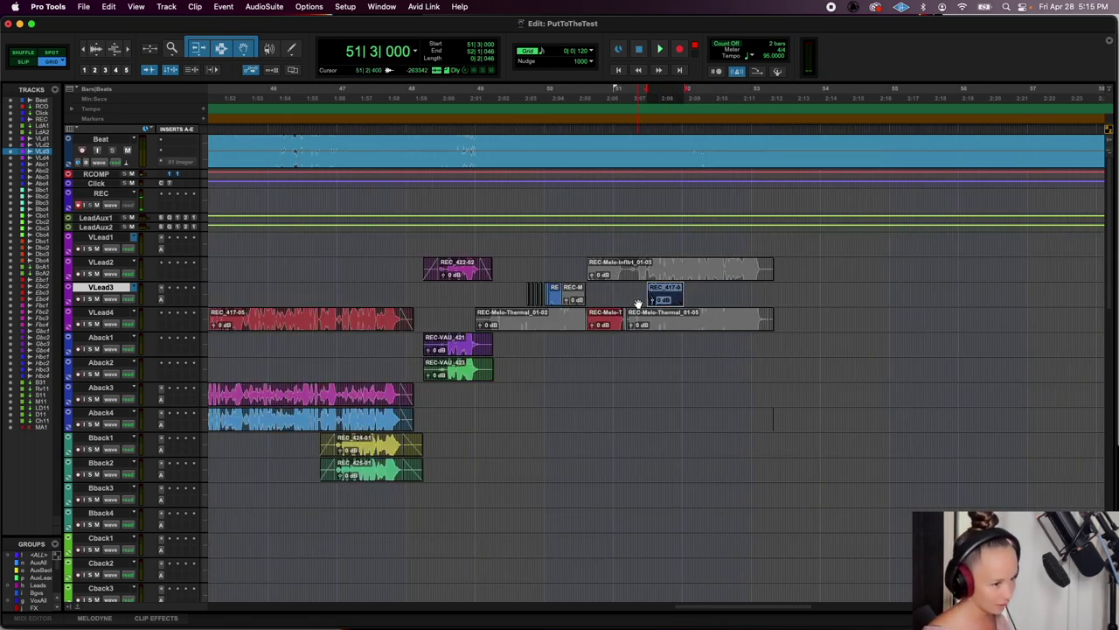
left_click(467, 243)
key("space")
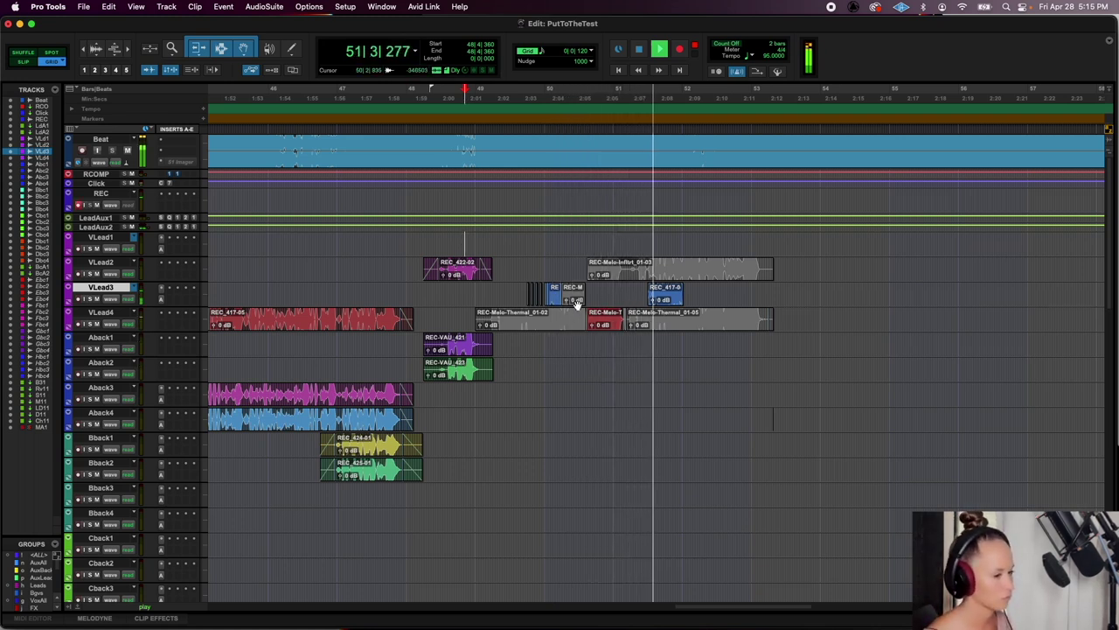
Move the copied REC_417 phrase on VLead3 one bar later and play the section from 52|1|000
left_click(669, 301)
key("t")
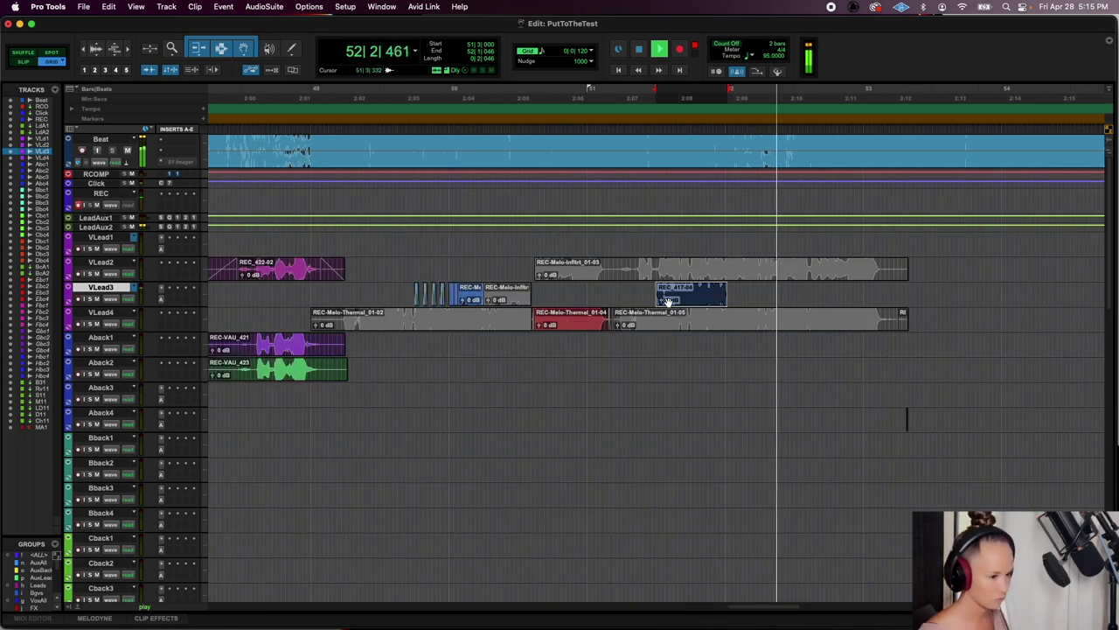
left_click(590, 293, "shift")
left_click_drag(696, 299, 835, 290)
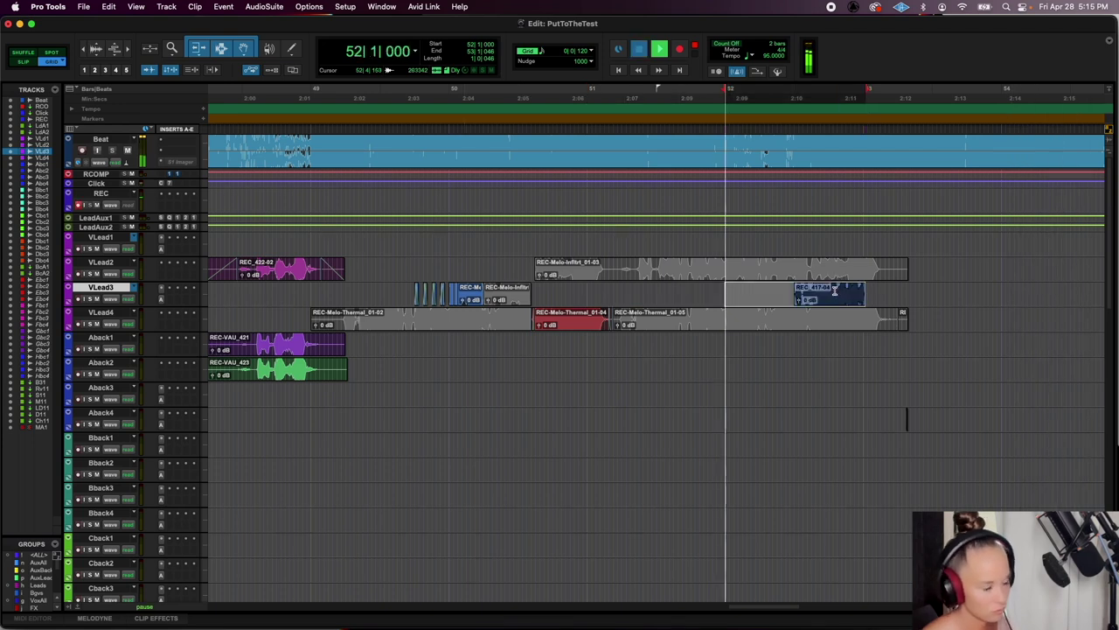
key("space")
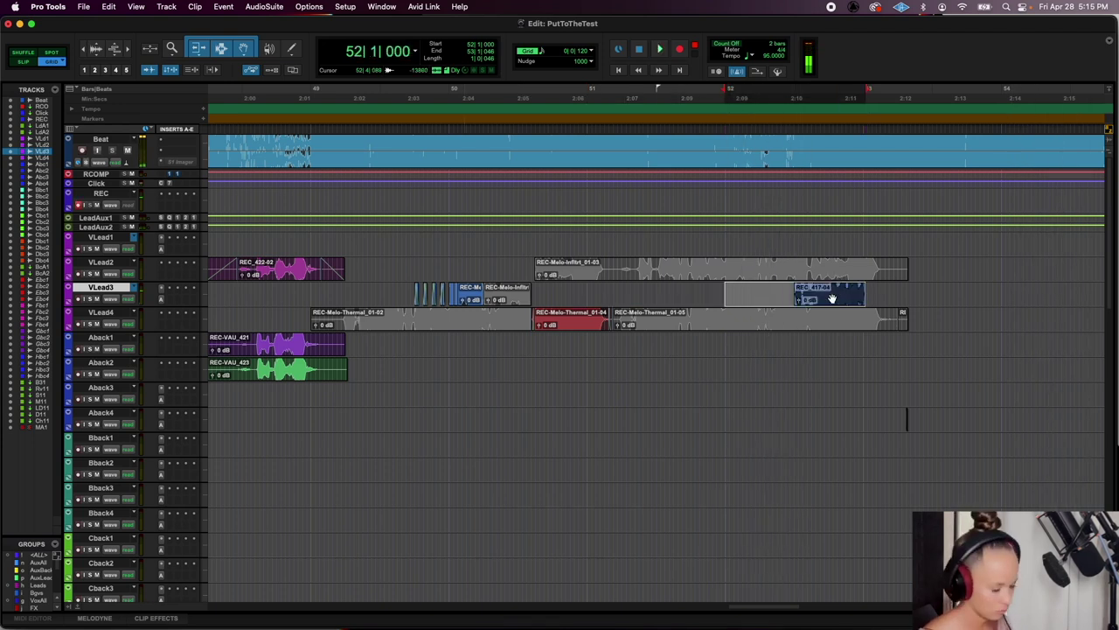
key("super+bracketright")
key("space")
Move the REC_417 phrase on VLead3 half a beat earlier, nudge its start to 52|2|448, and play from 51|4|840
left_click_drag(830, 295, 796, 296)
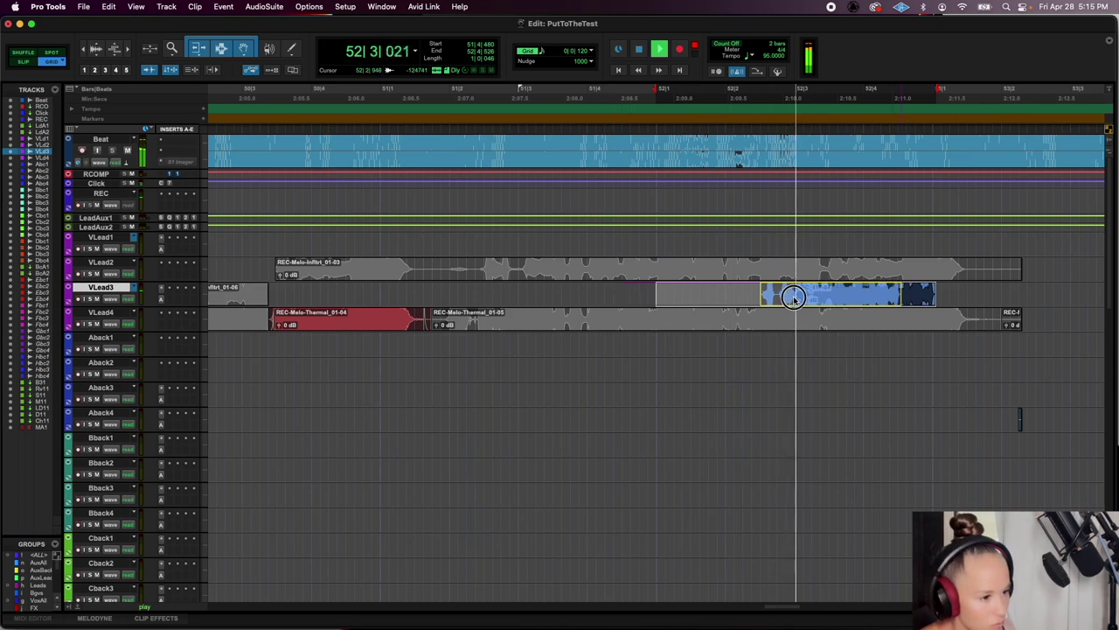
key("space")
key("space")
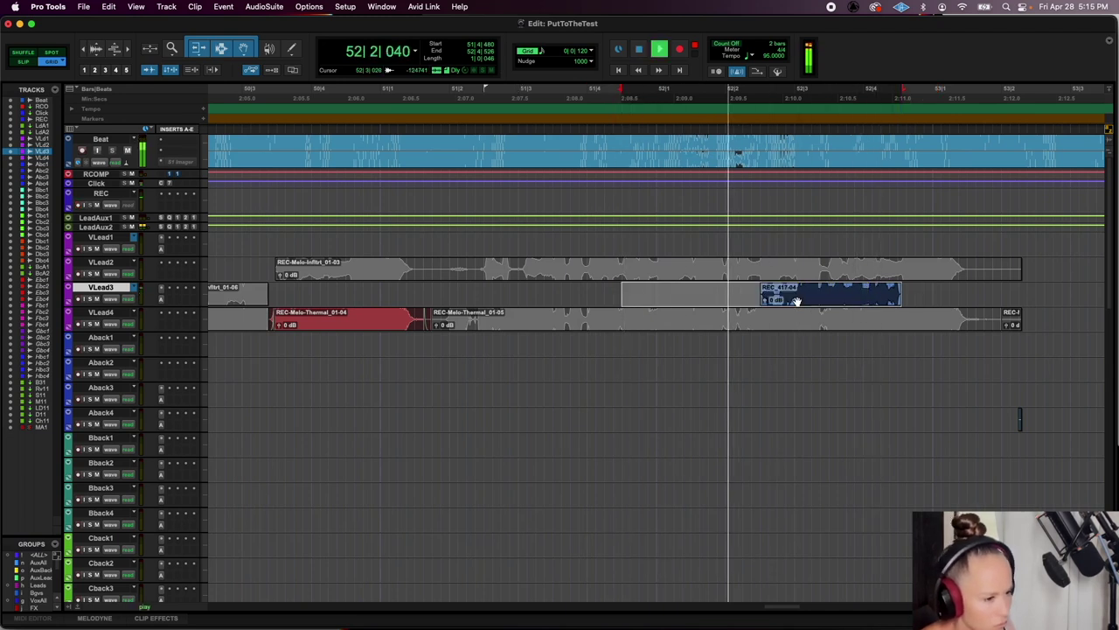
key("comma")
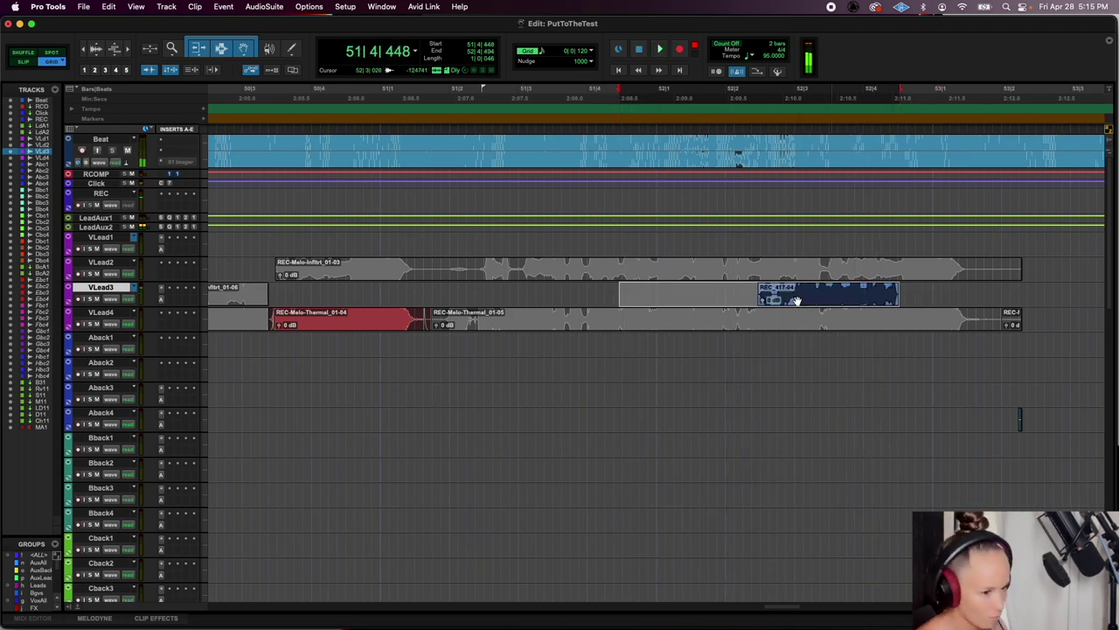
left_click(647, 289)
key("space")
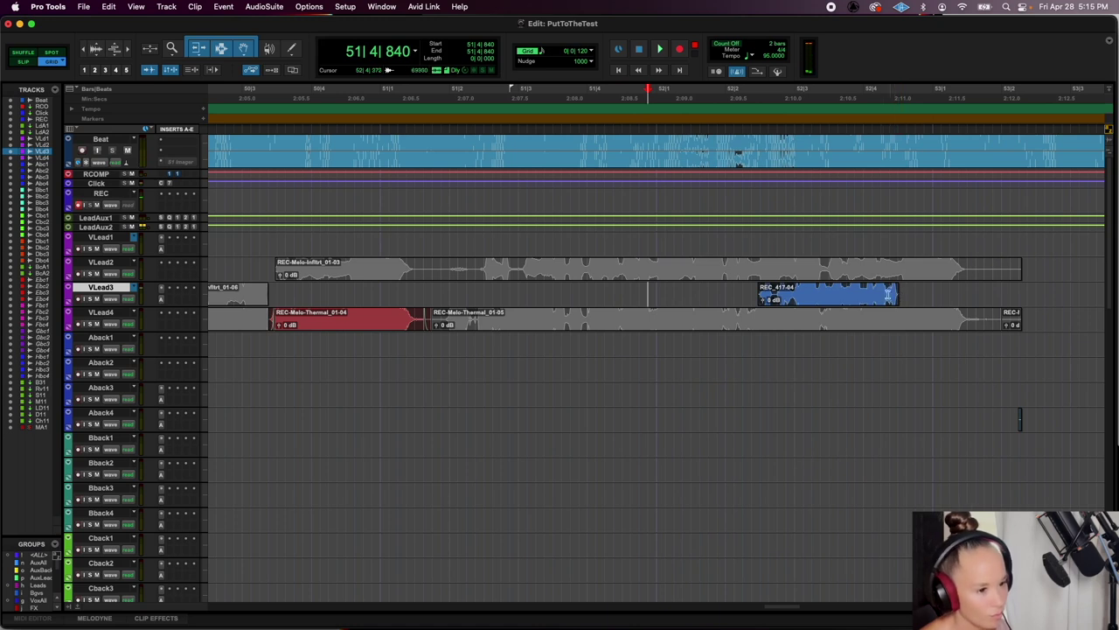
key("space")
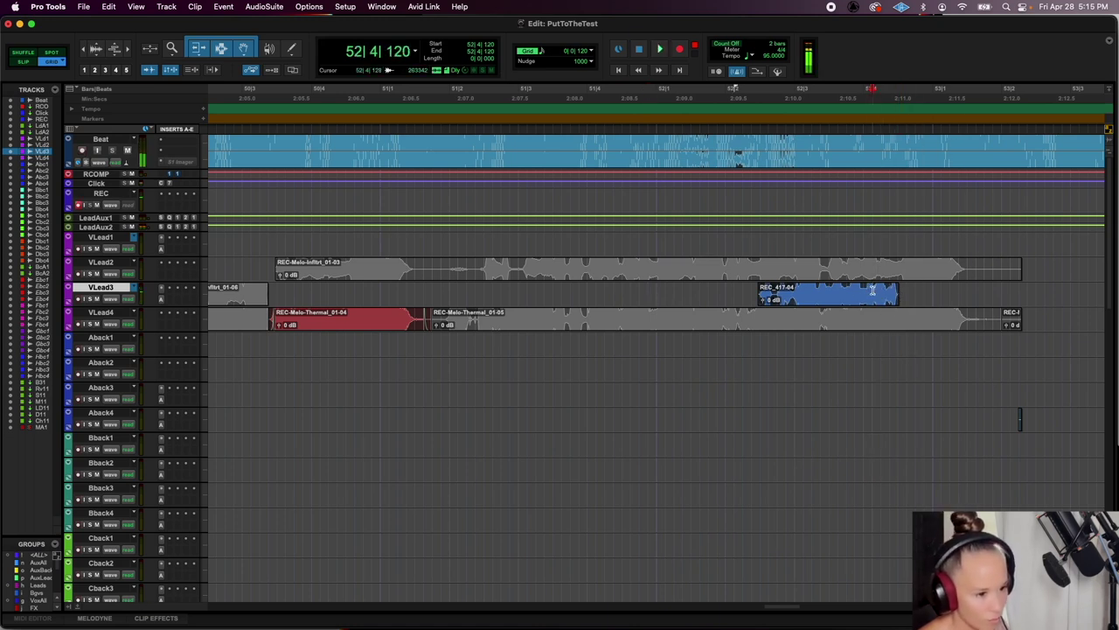
Fade out the VLead3 phrase from 52|4|453 to 52|4|494 and render it through AudioSuite Decapitator with the MidDriver preset
left_click(896, 287)
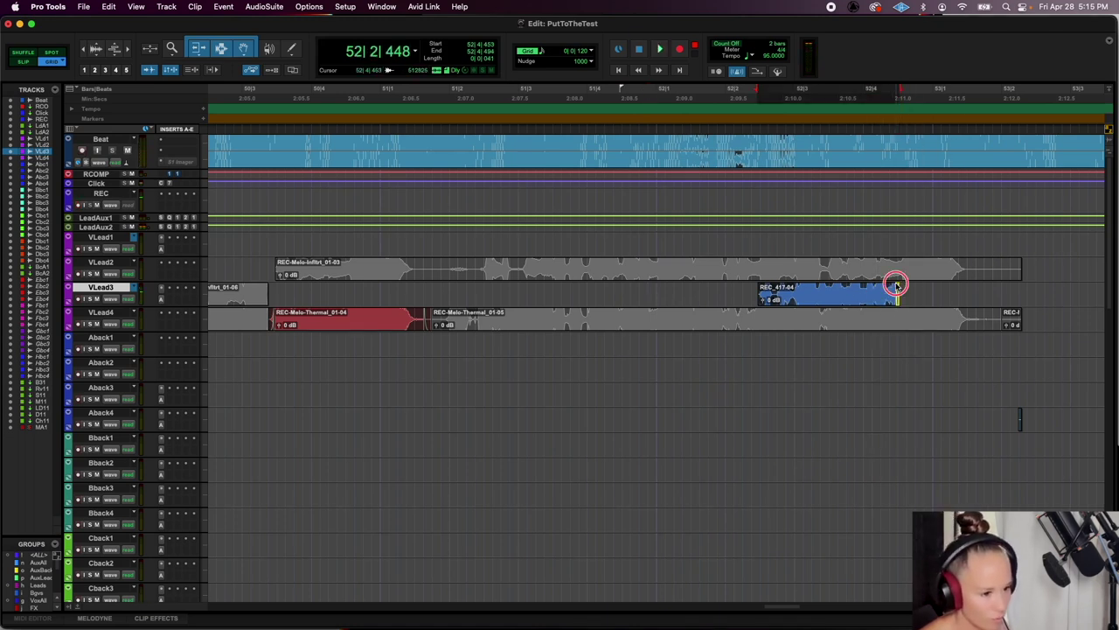
left_click(760, 289)
left_click(264, 7)
mouse_move(273, 133)
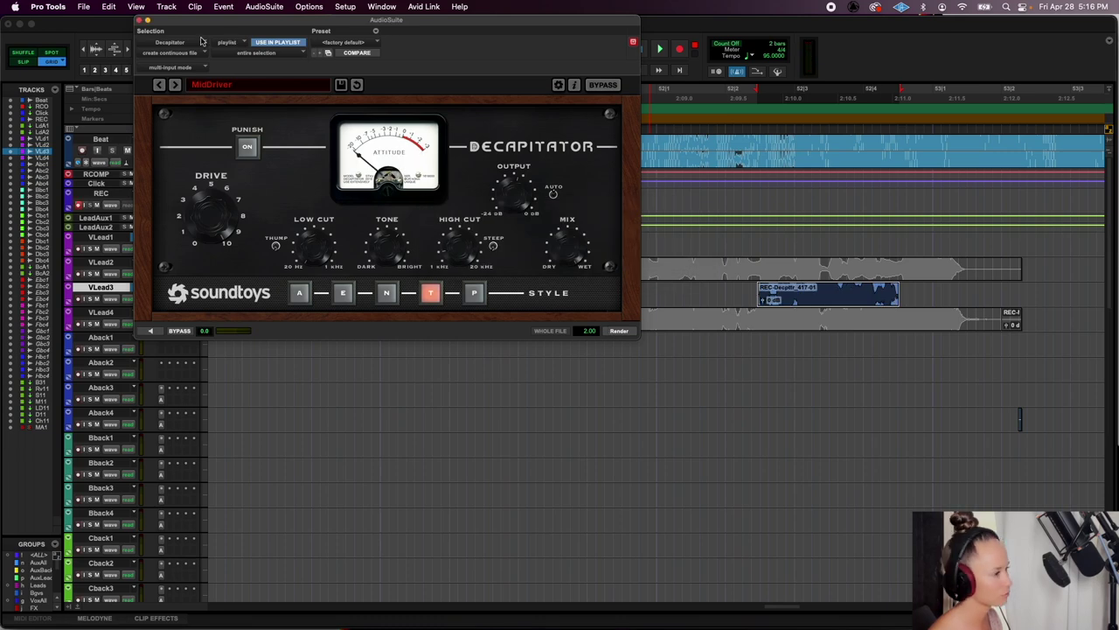
left_click(140, 21)
Play the section from 48|1|000 to check the distorted phrase in context
key("space")
key("r")
key("r")
key("r")
key("space")
key("space")
key("space")
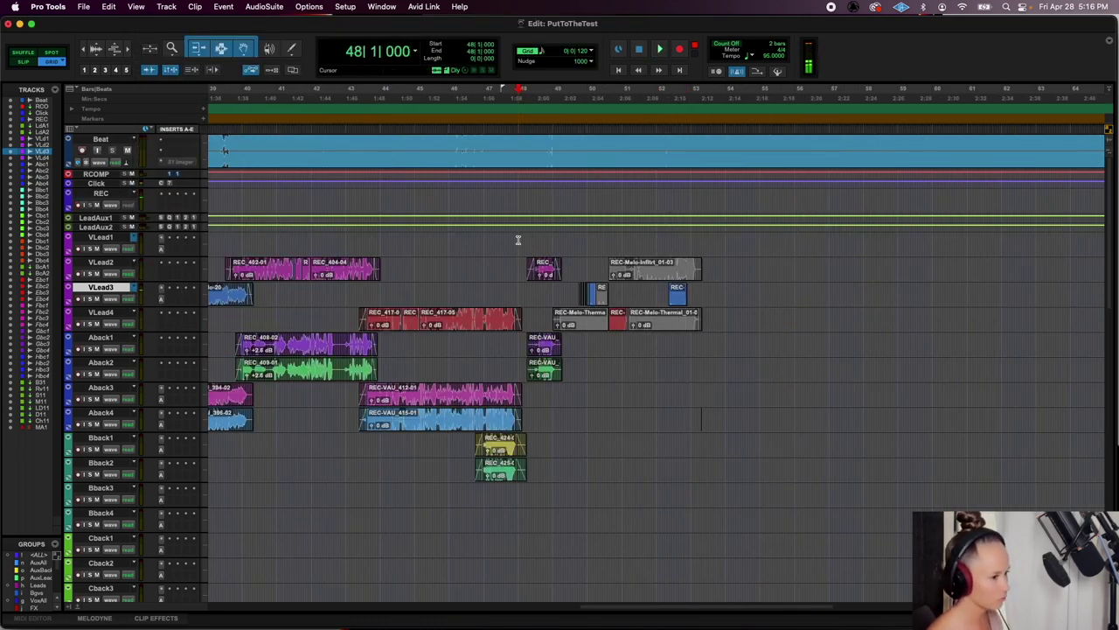
key("t")
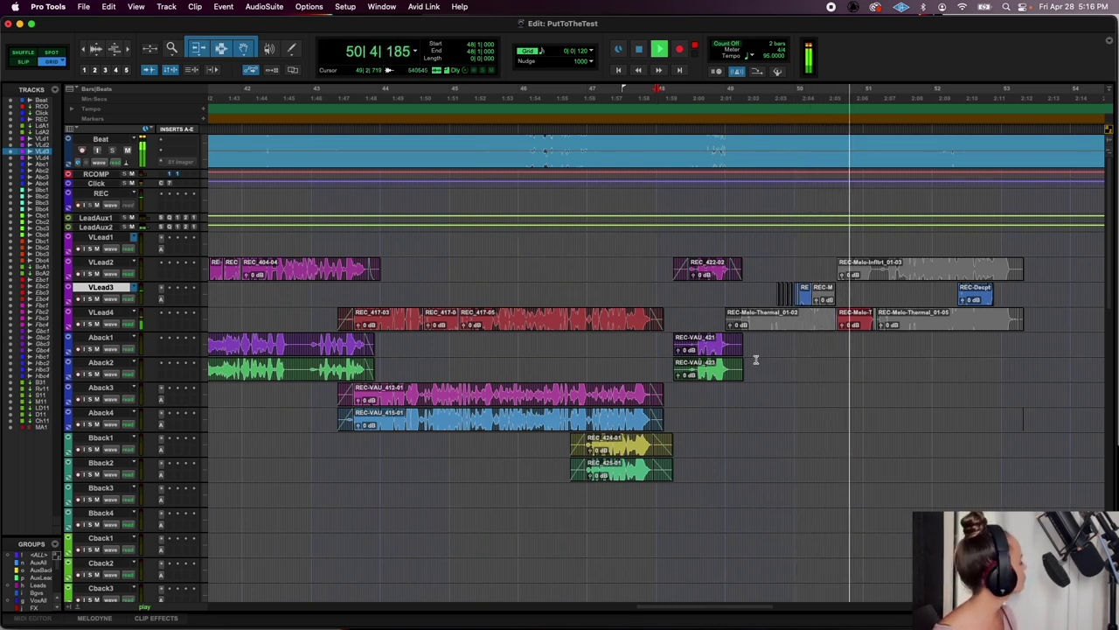
Lower the clip gain of the red REC-Melo-Thermal_01-04 clip on VLead4 to -2.8 dB and listen to the section's end
left_click(843, 325)
left_click_drag(844, 325, 843, 330)
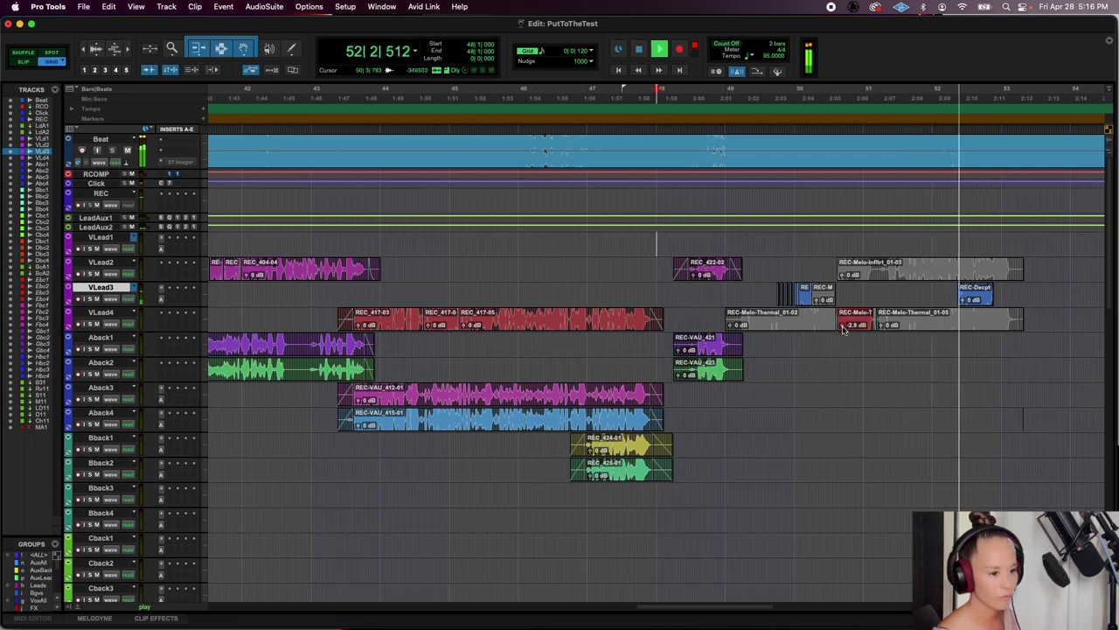
scroll(844, 328, "right", 3)
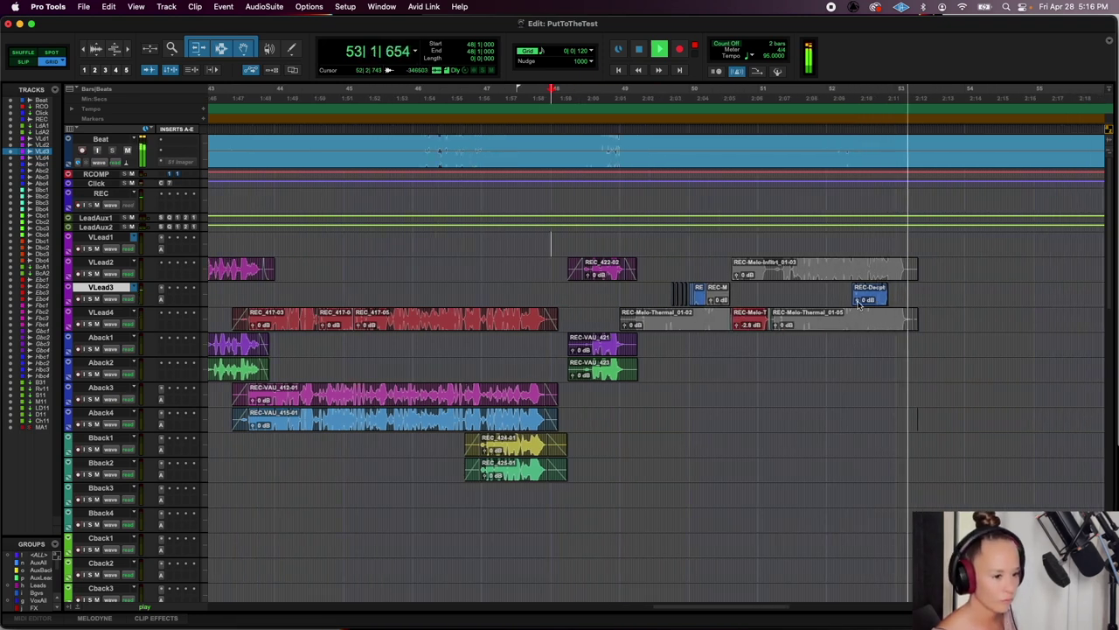
key("space")
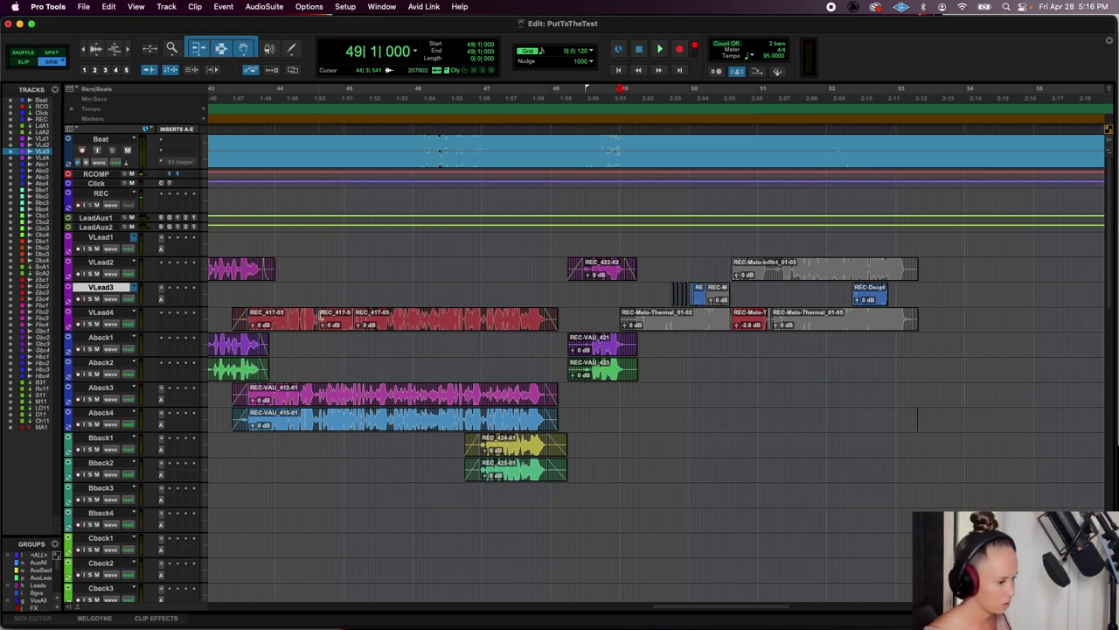
Play the earlier vocals from 27|1|120 to look for another phrase to reuse
key("t")
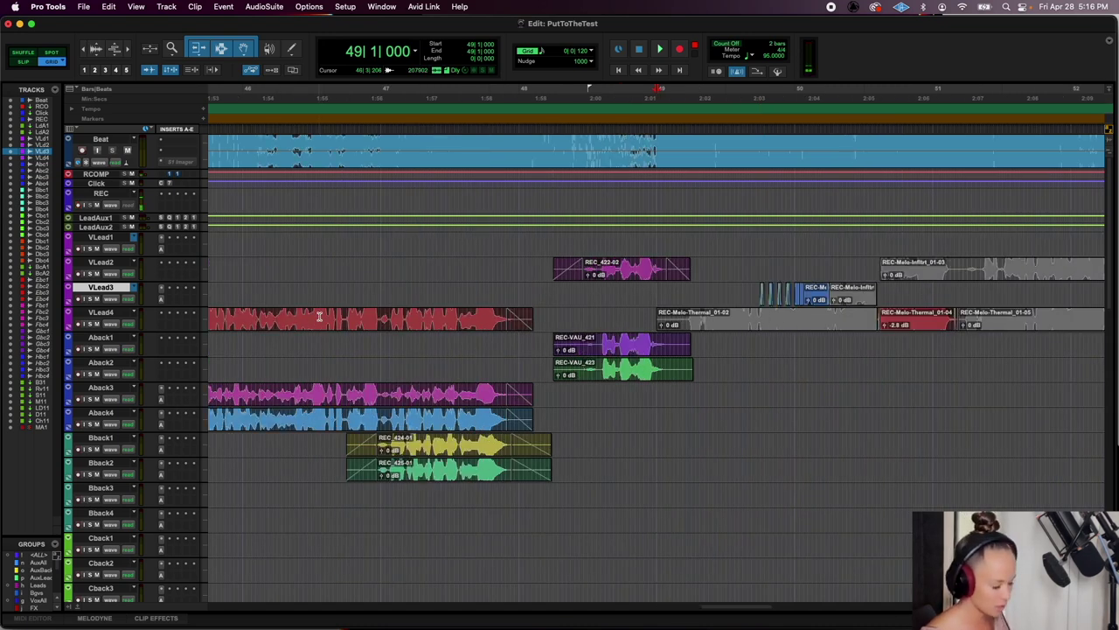
key("r")
key("r")
key("r")
key("t")
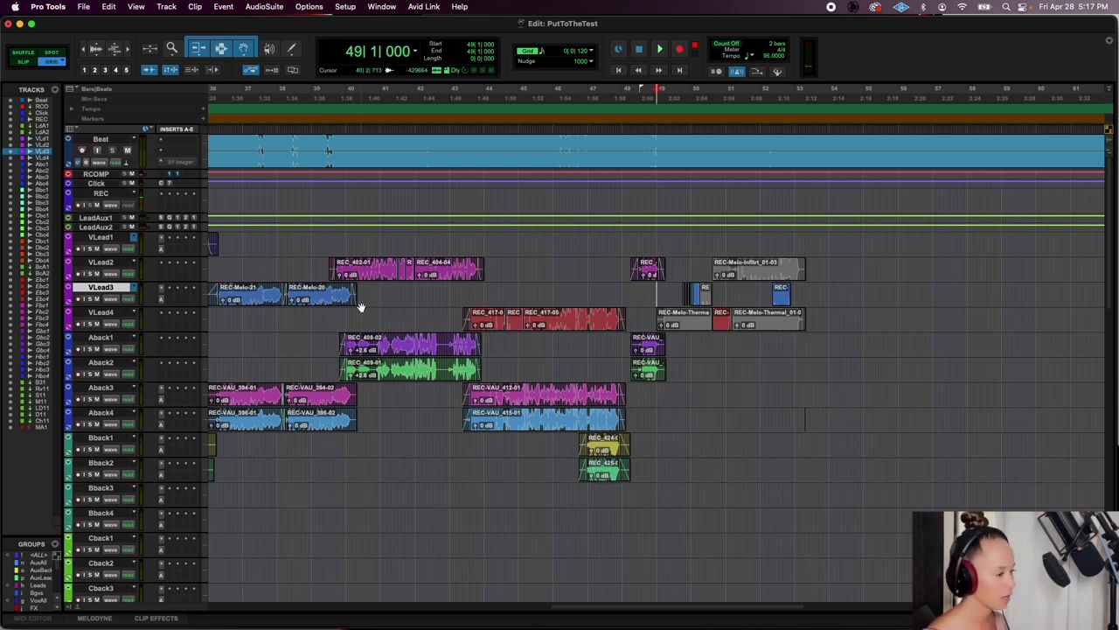
scroll(360, 306, "left", 3)
key("r")
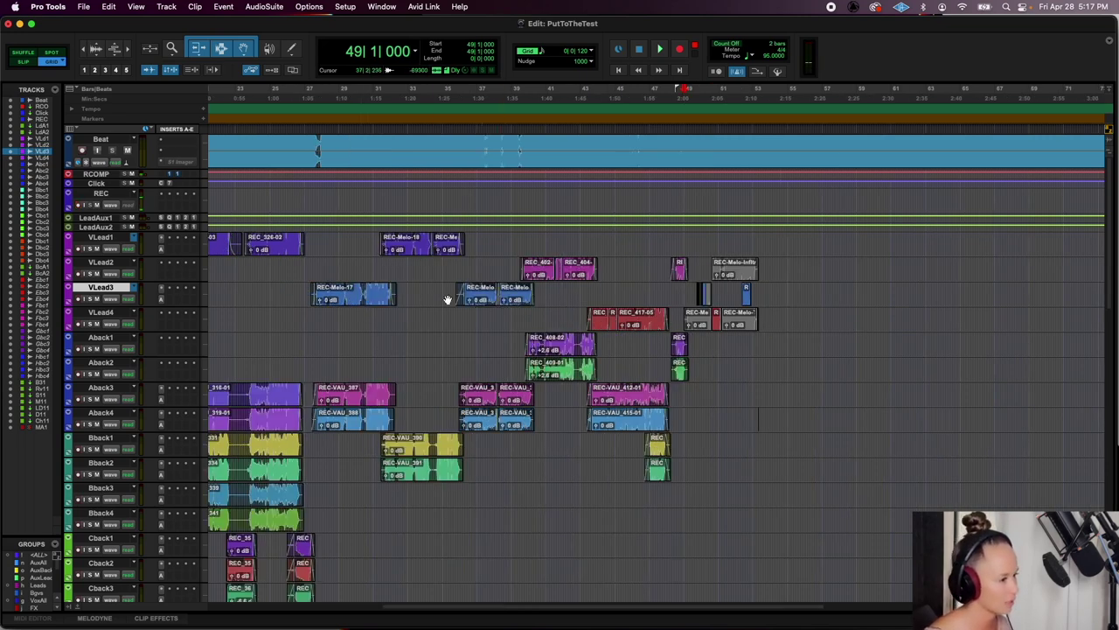
scroll(412, 294, "left", 1)
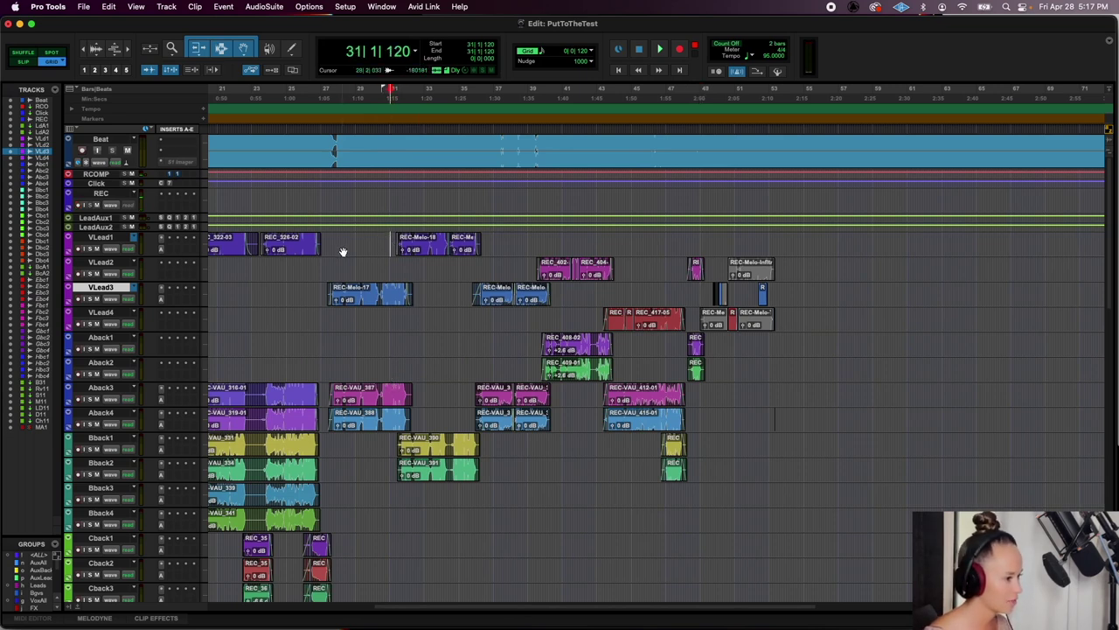
key("space")
key("t")
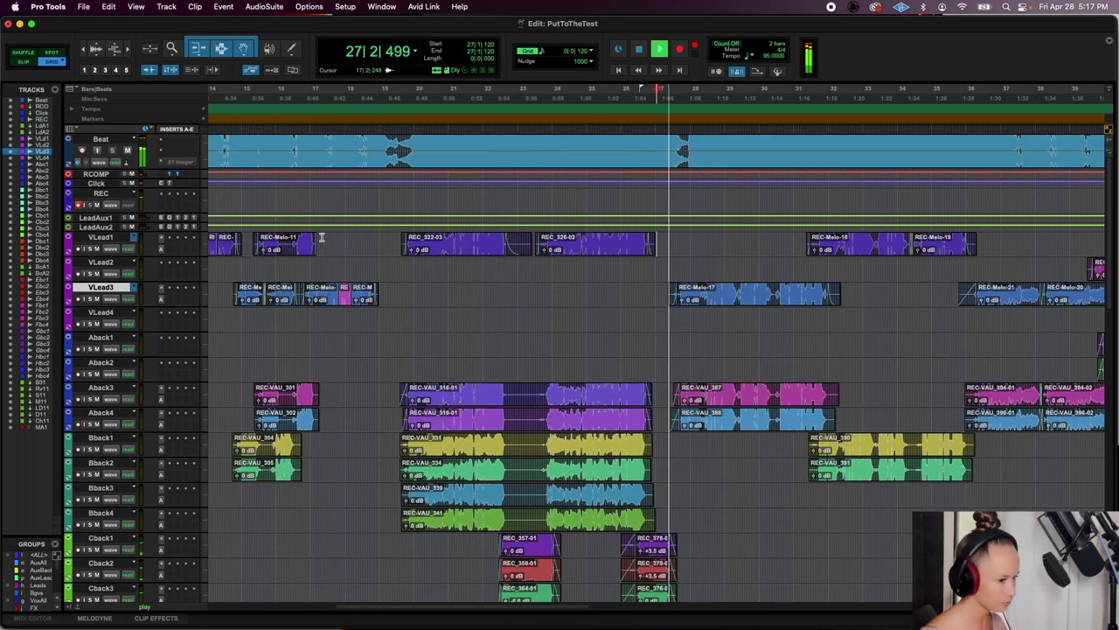
scroll(624, 411, "right", 5)
scroll(624, 411, "right", 2)
key("t")
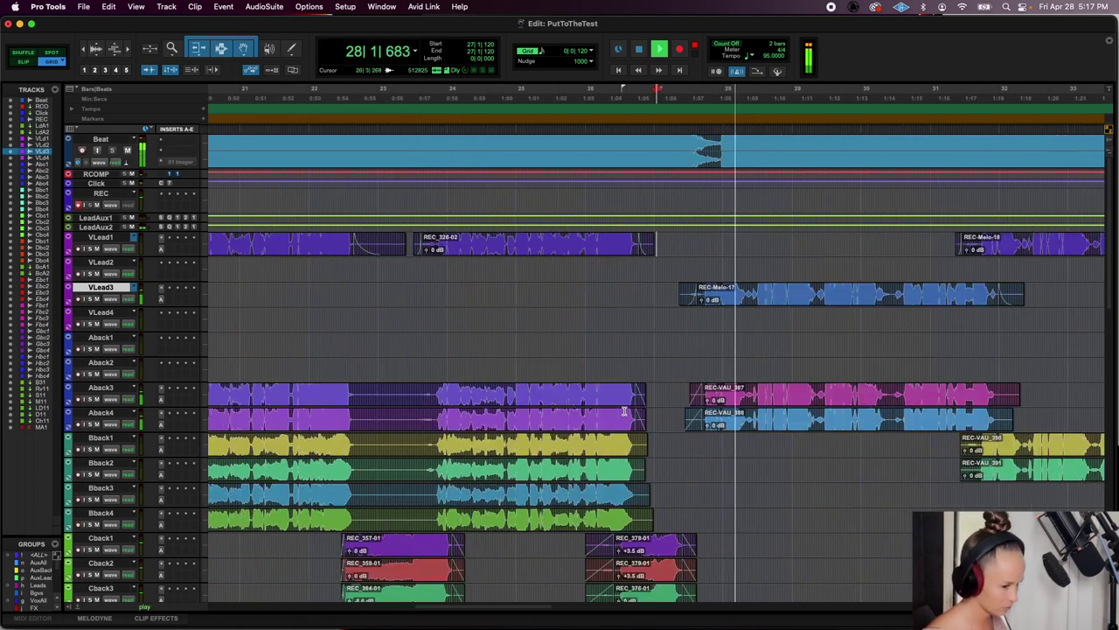
scroll(624, 411, "right", 8)
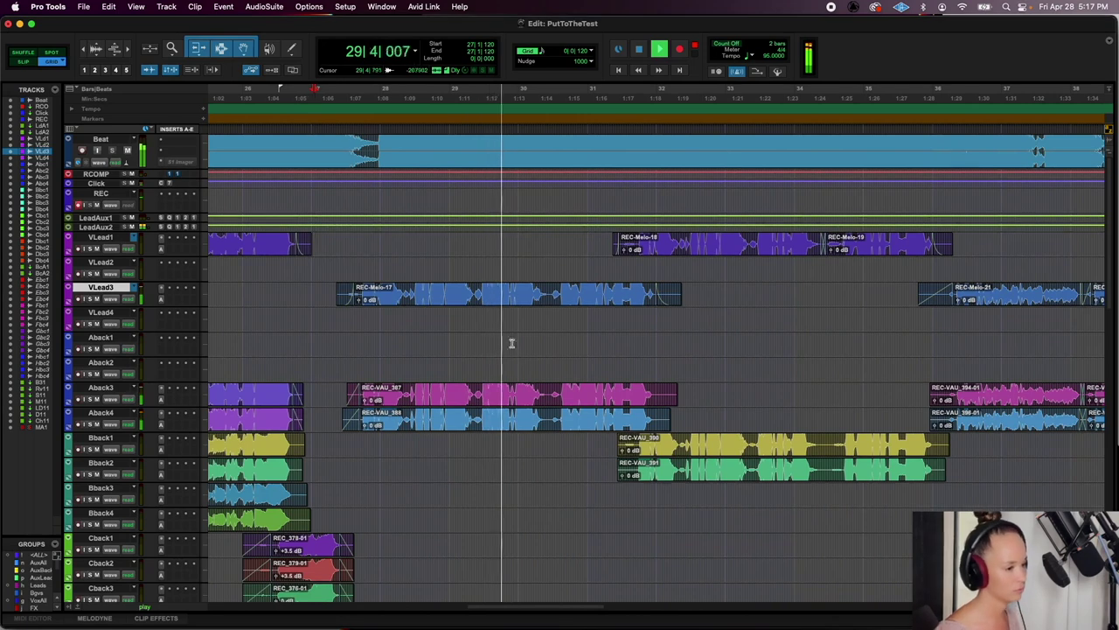
scroll(532, 361, "right", 3)
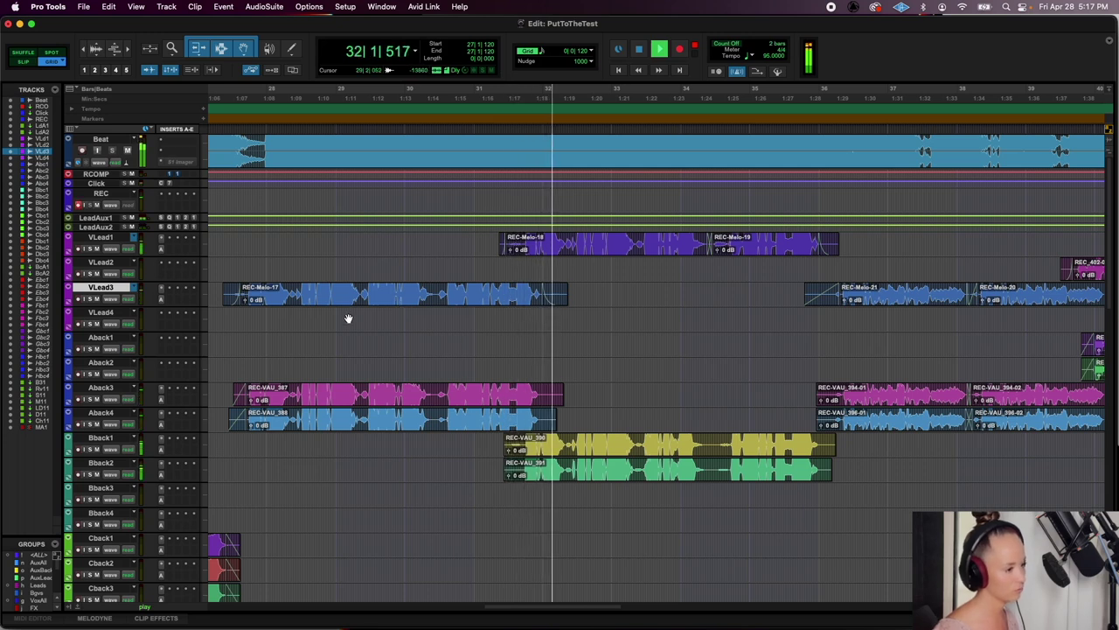
key("space")
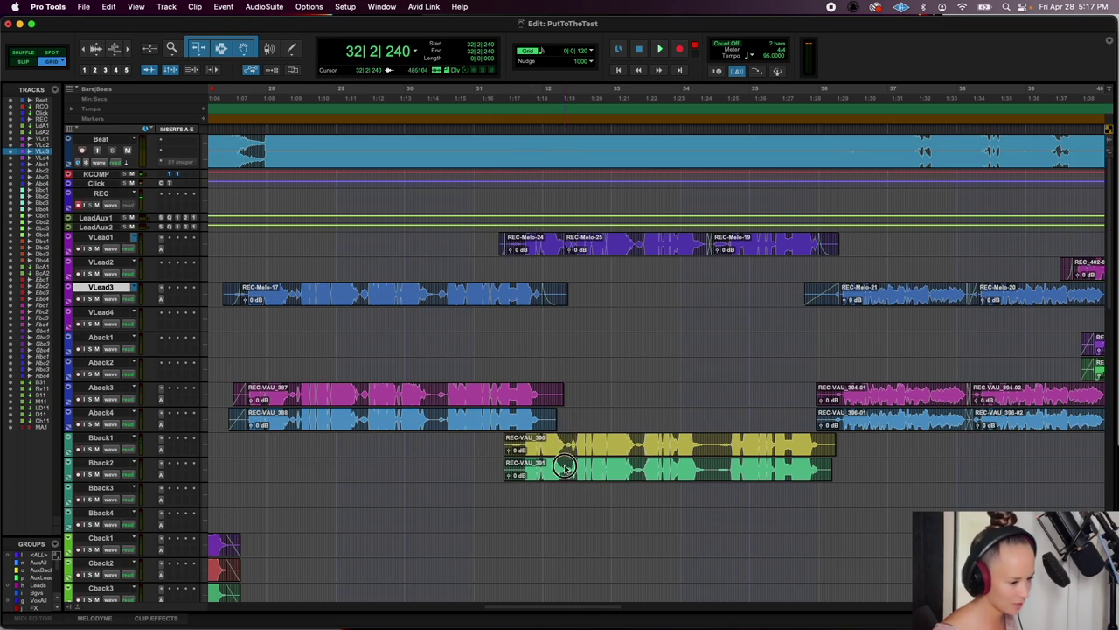
Separate the VLead1, Bback1 and Bback2 phrase between 31|1|000 and 32|2|360 and copy that selection to 51|1|000
key("super+e")
left_click(475, 445, "shift")
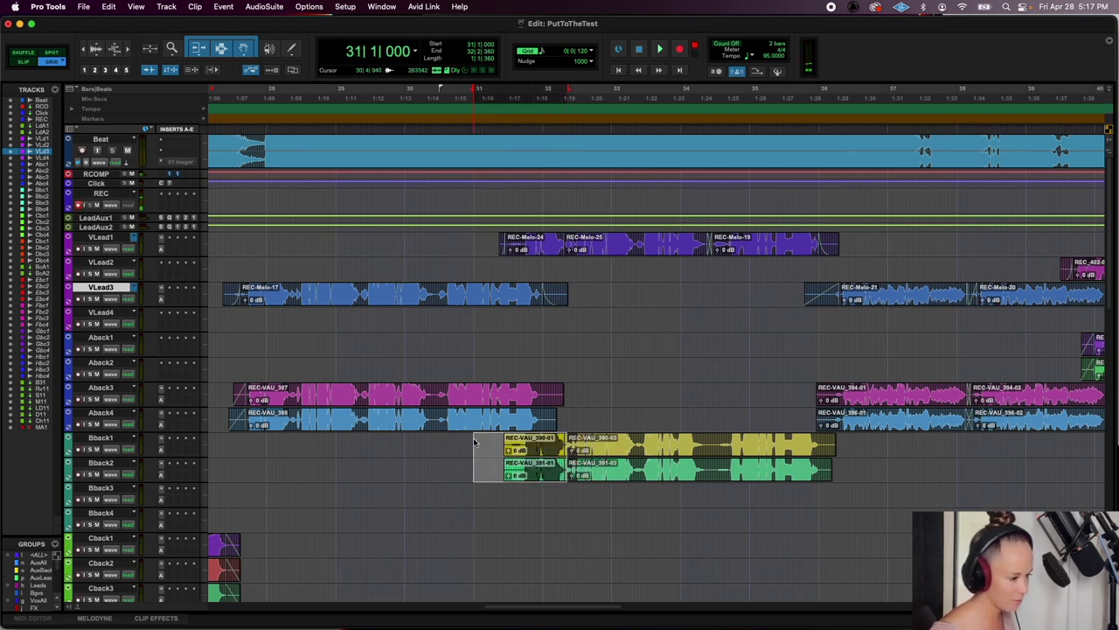
left_click(531, 251, "shift")
key("r")
key("r")
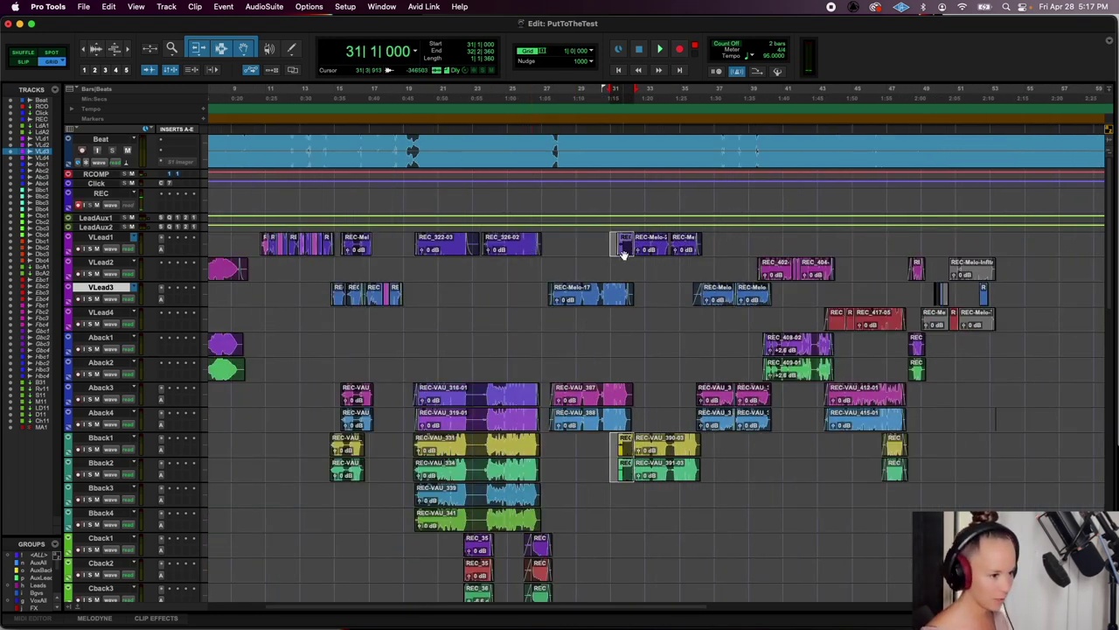
left_click_drag(623, 252, 960, 244)
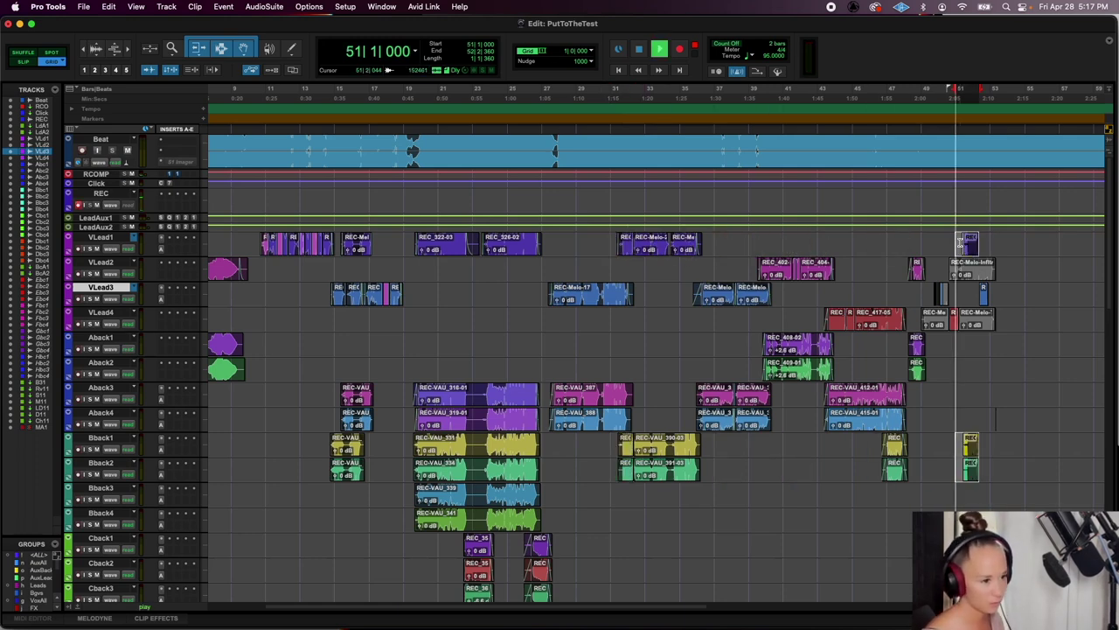
Play the copied lead and backing phrases from 51|1|000, and again from 48|1|000 in context
key("t")
key("t")
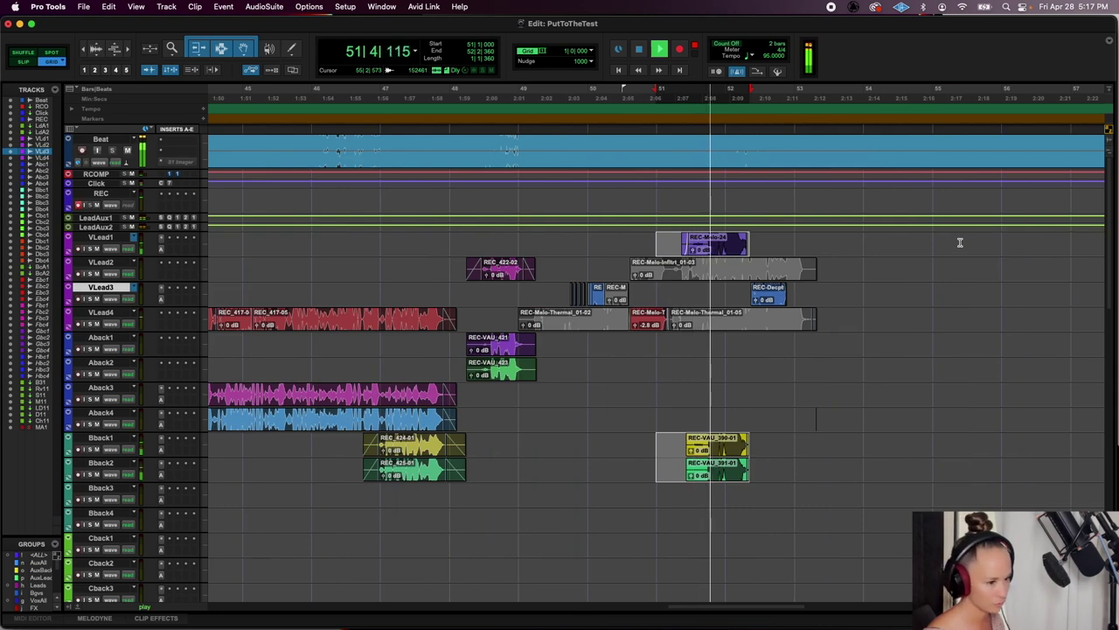
key("space")
left_click(449, 240)
key("space")
key("space")
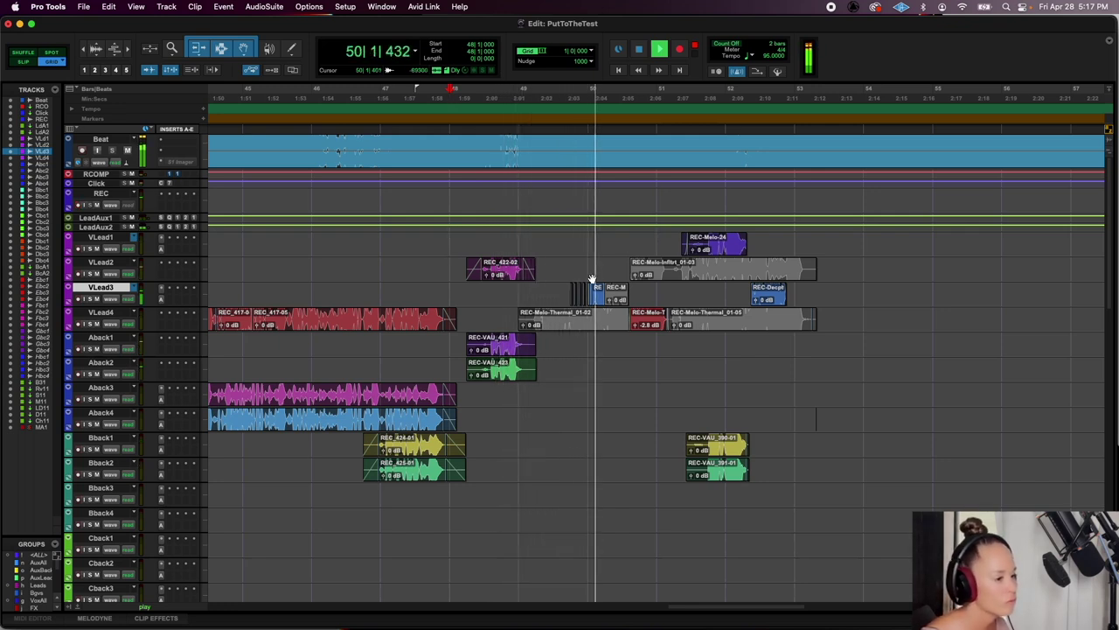
left_click(568, 327)
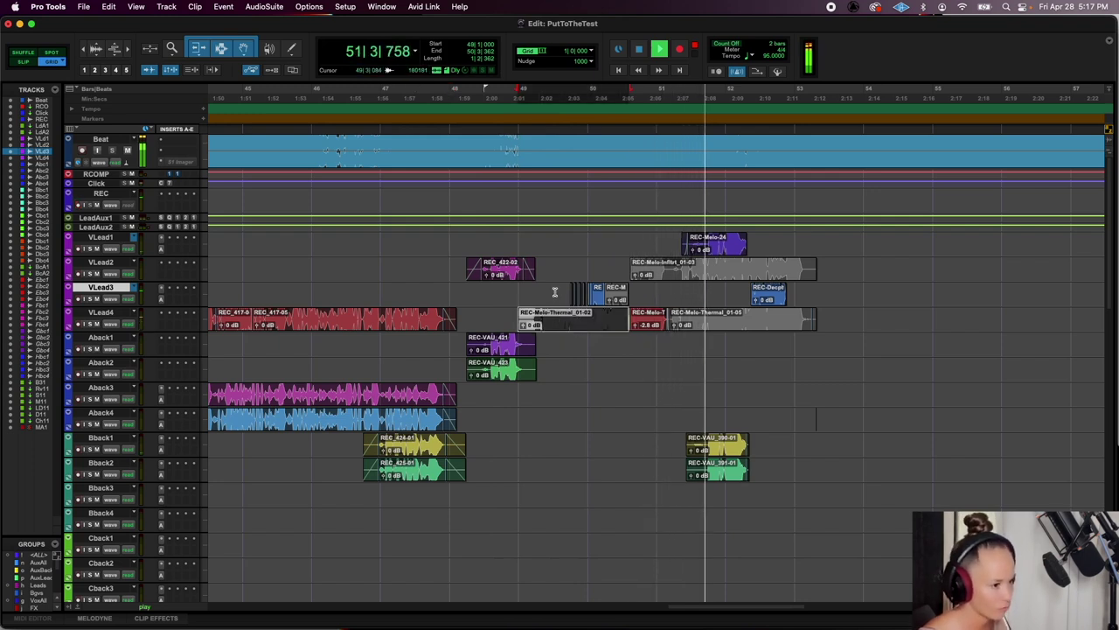
left_click(553, 293)
key("space")
Select 51|1|000 to 53|1|000 on VLead1, Bback1 and Bback2 and move the copied phrases one bar later to 52|1|000
left_click_drag(661, 243, 774, 244)
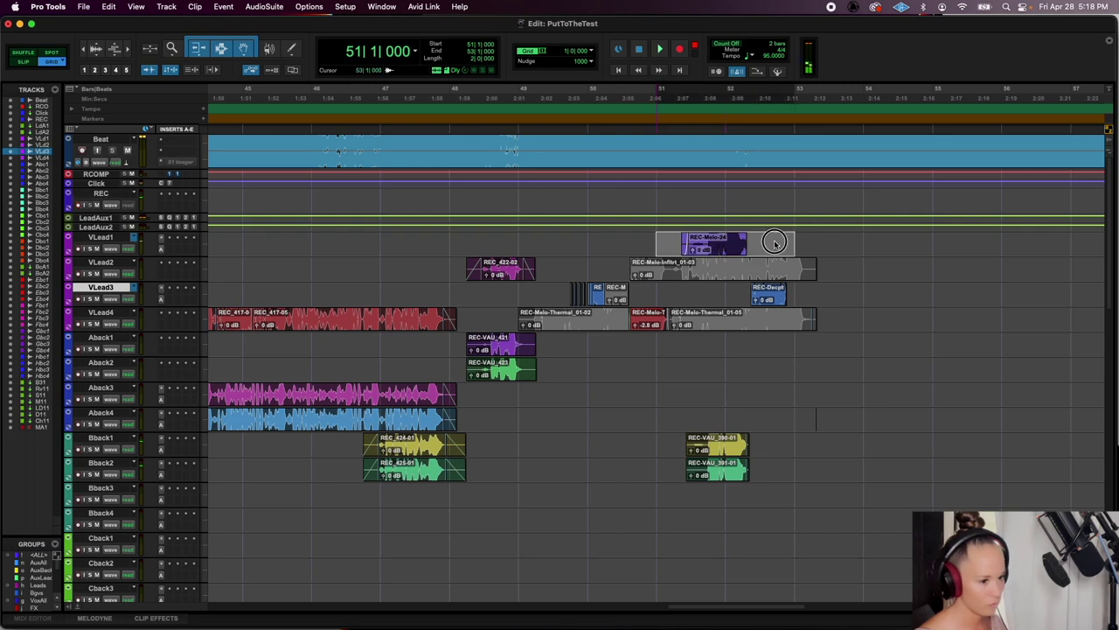
left_click(791, 441, "shift")
left_click(794, 464, "shift")
left_click_drag(710, 250, 771, 253)
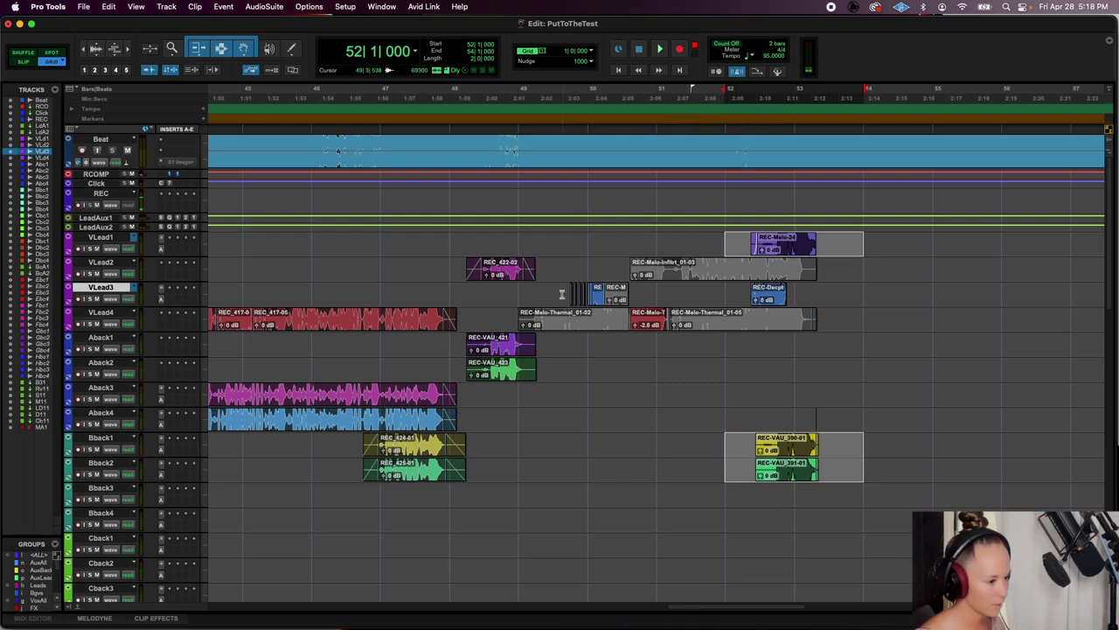
Delete the grey clip at 50|2|000 on VLead3, move the stutter slices two bars later, and place the cursor at 48|1|000
left_click(576, 291)
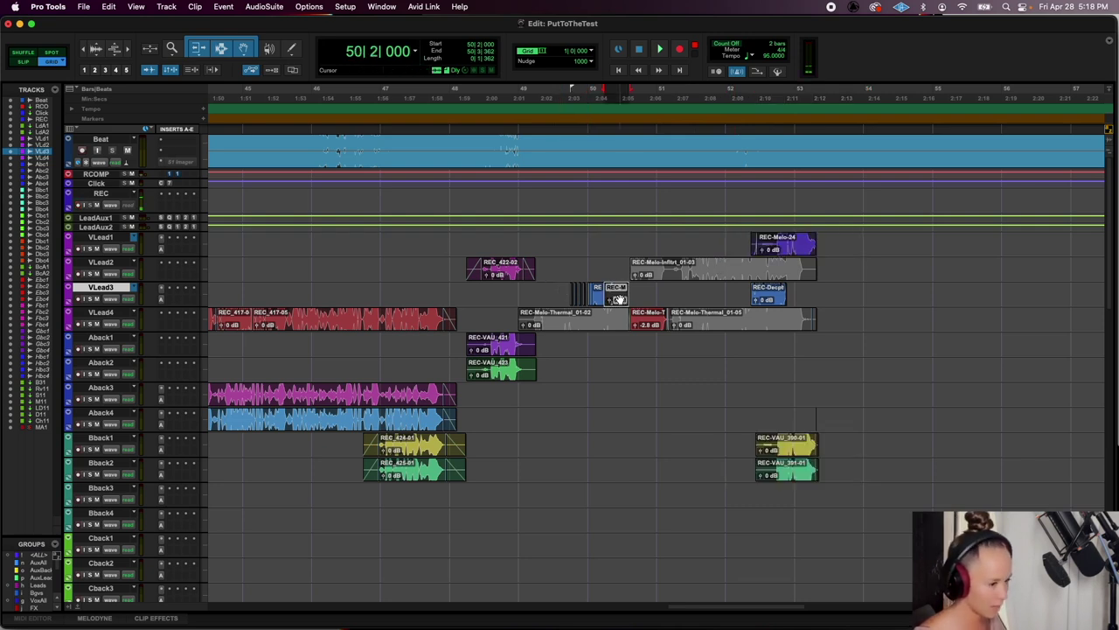
left_click_drag(619, 293, 709, 308)
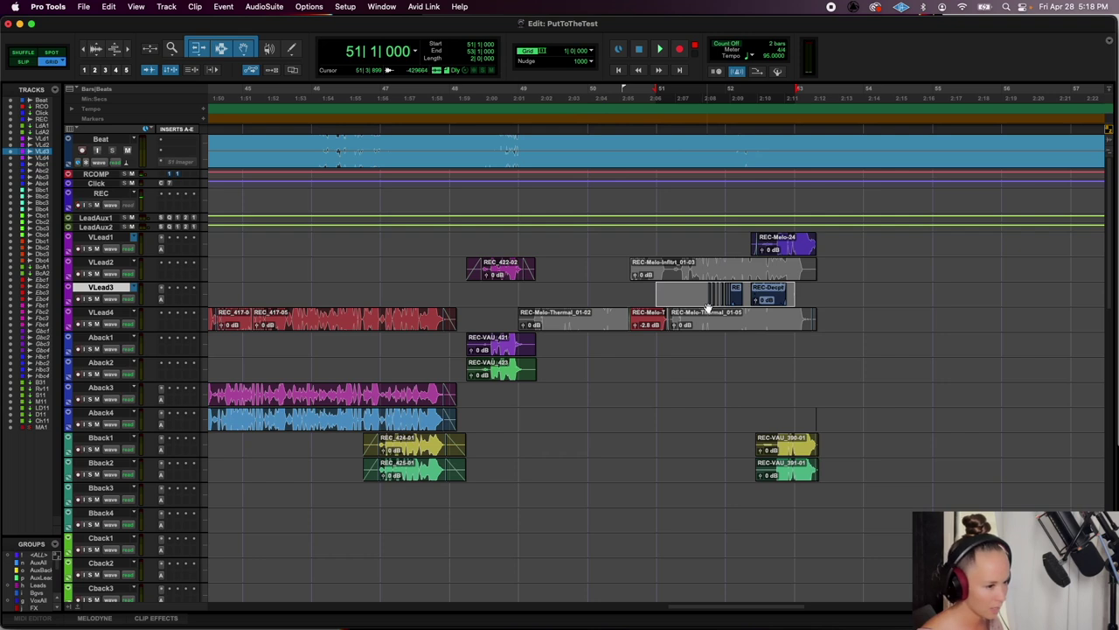
left_click(480, 237)
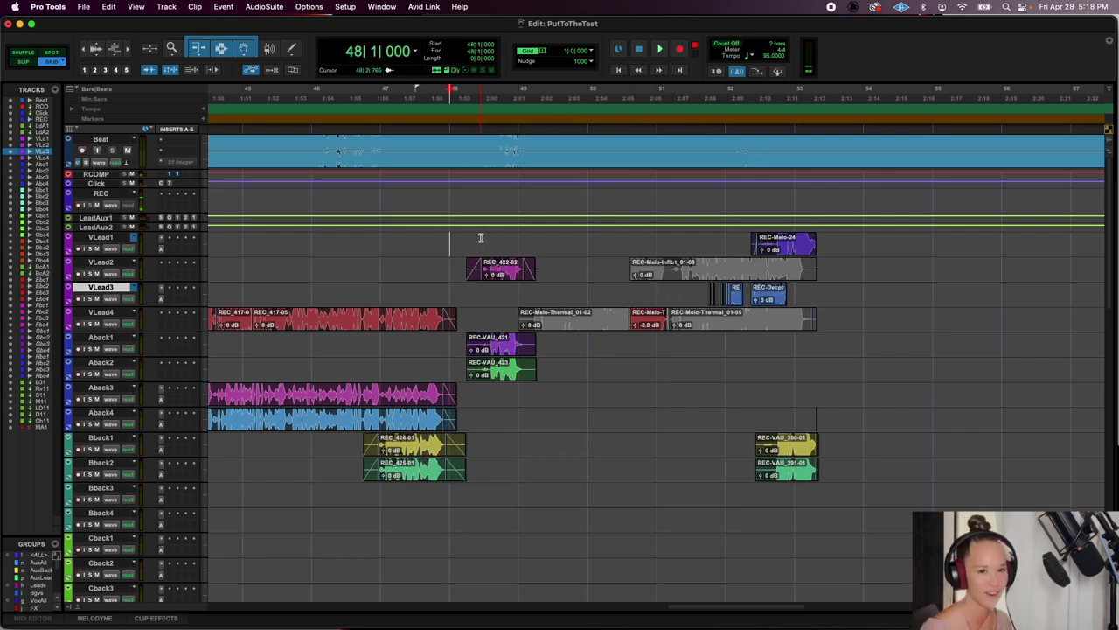
Play the edited section from 48|1|000 through the end of the copied phrases after bar 53
key("space")
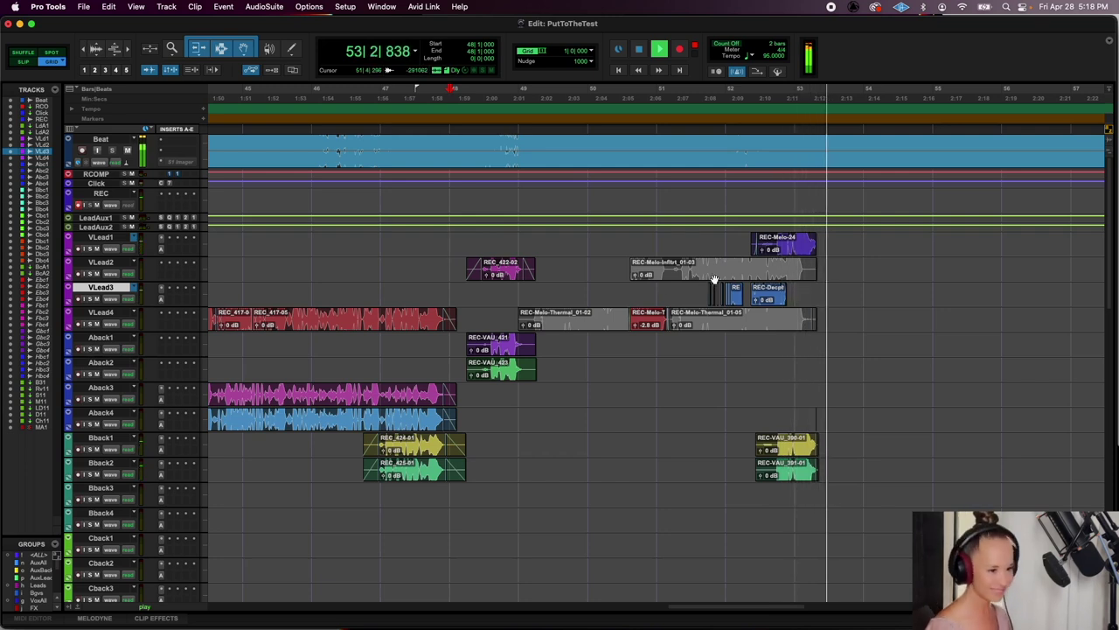
key("space")
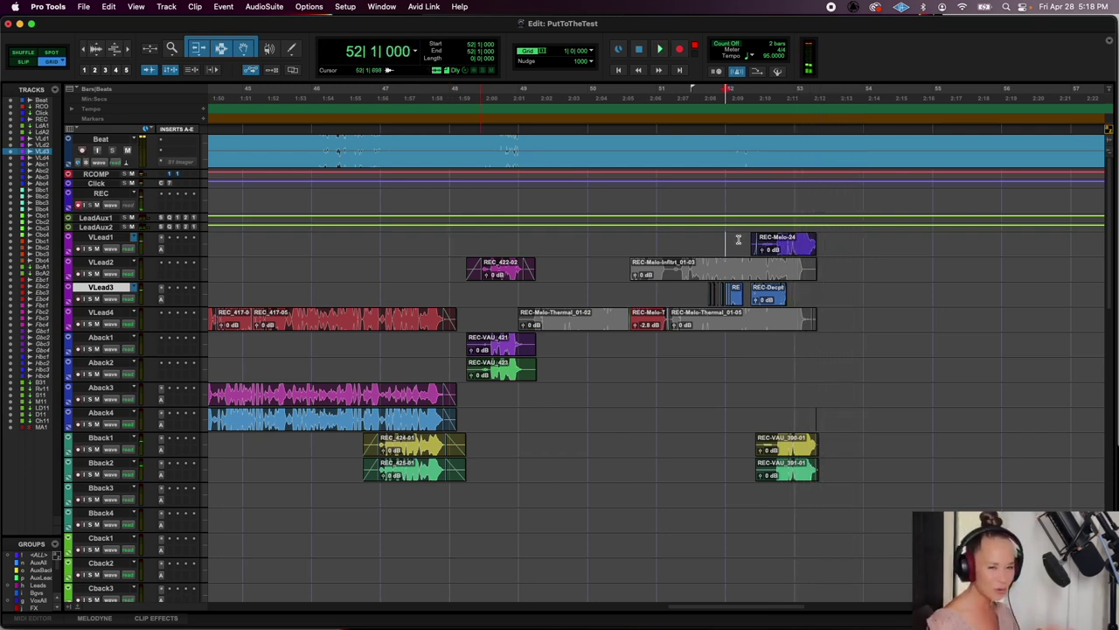
Try muting the VLead1 clip at 52|2|446 and play from 52|1|000
left_click(773, 247)
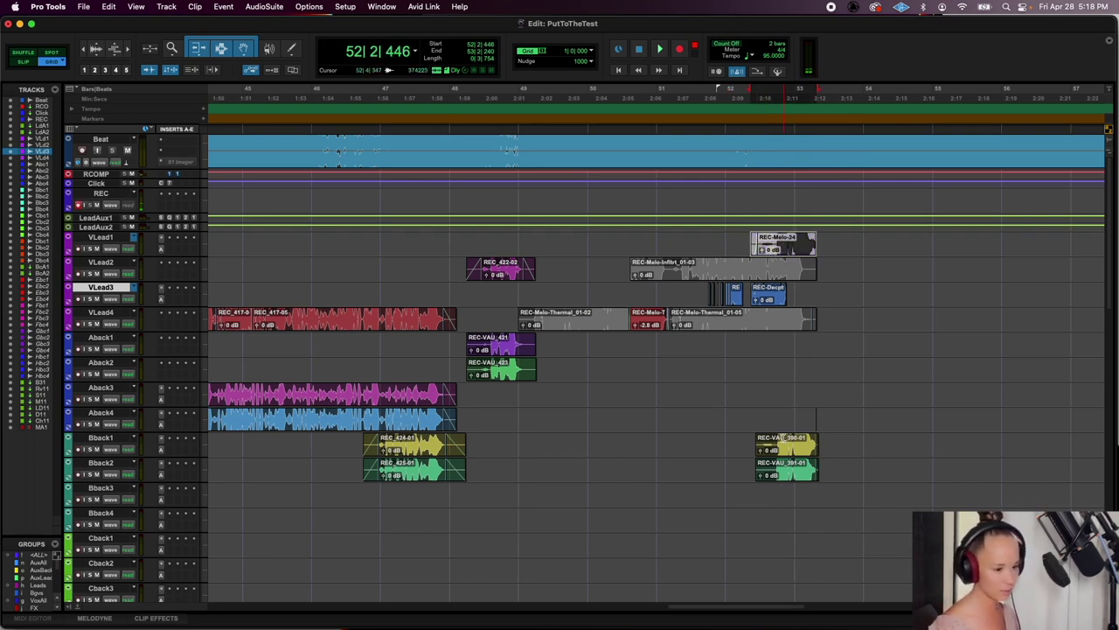
left_click(715, 241)
key("space")
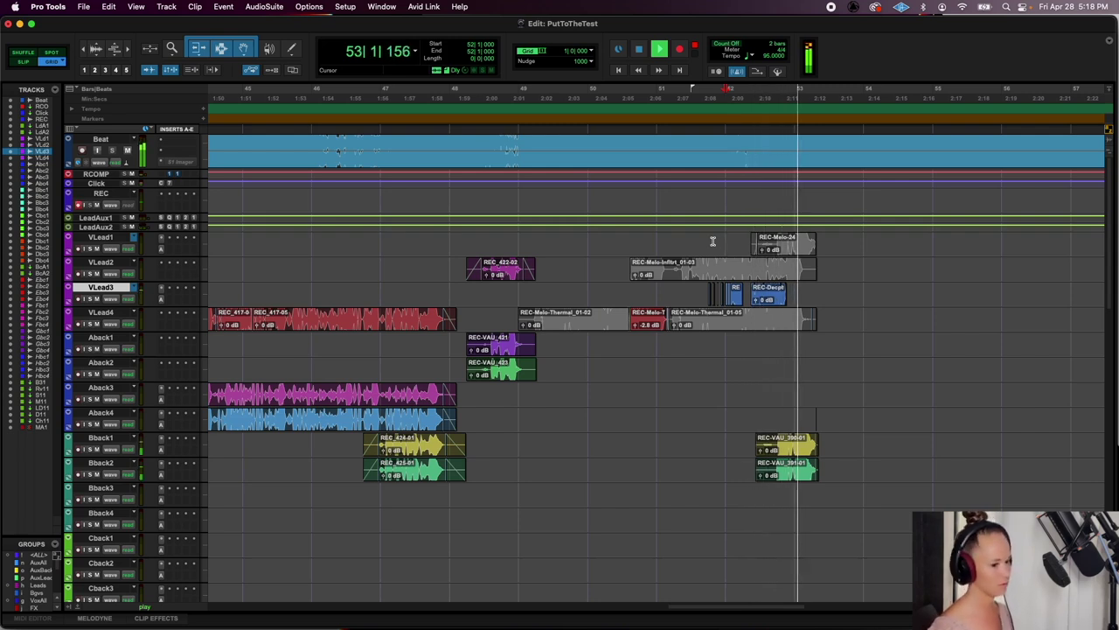
Unmute the VLead1 clip at 52|2|446, set its clip gain to -8.5 dB, and play from 49|1|000
key("super+z")
left_click_drag(760, 250, 760, 261)
left_click(741, 236)
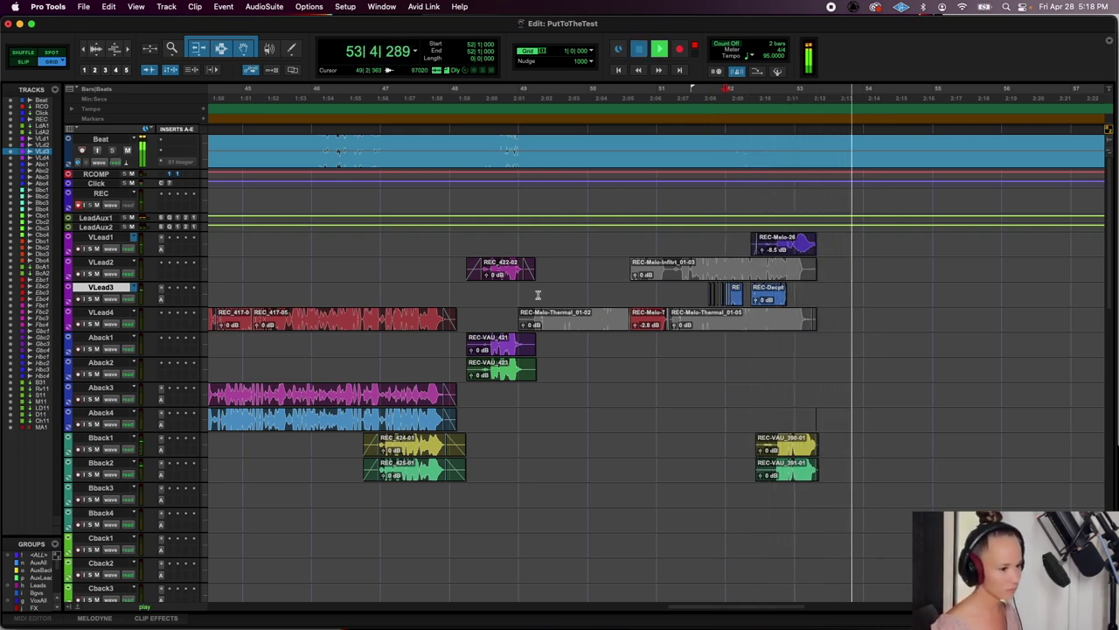
key("space")
key("space")
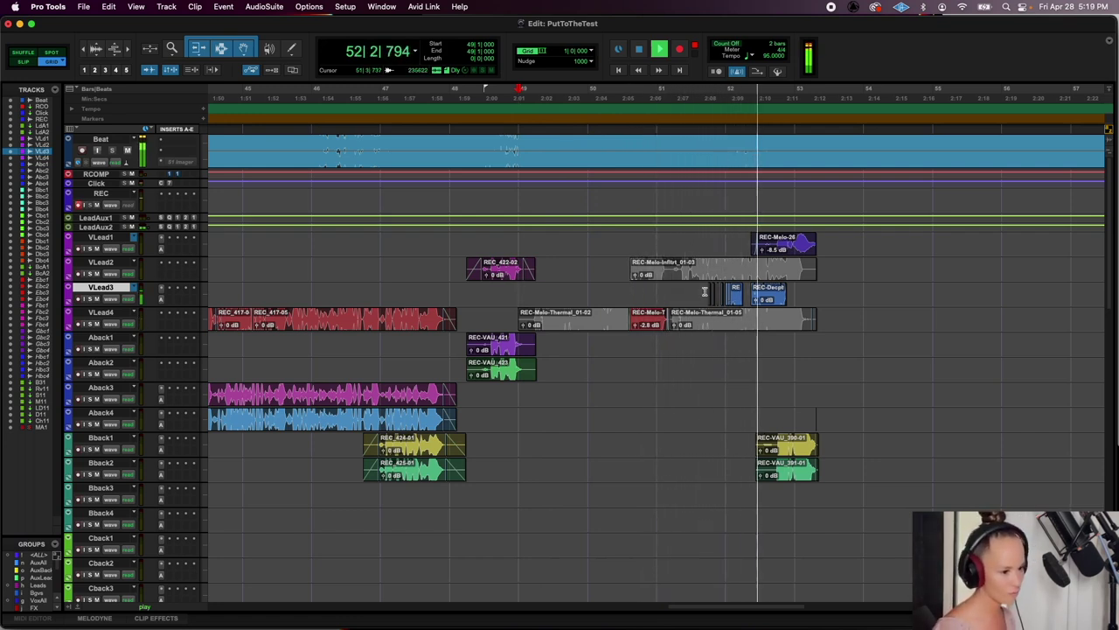
Select the VLead3 stutter slices from 51|3|478 to 52|2|000 and consolidate them into one clip
key("t")
key("t")
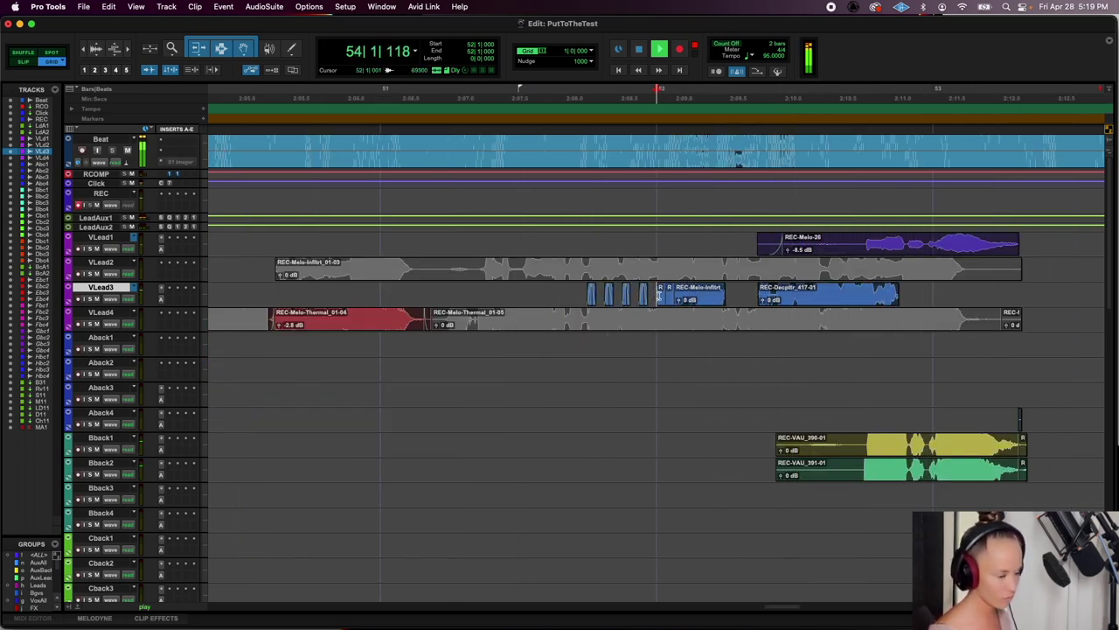
left_click(696, 304)
left_click(421, 289, "shift")
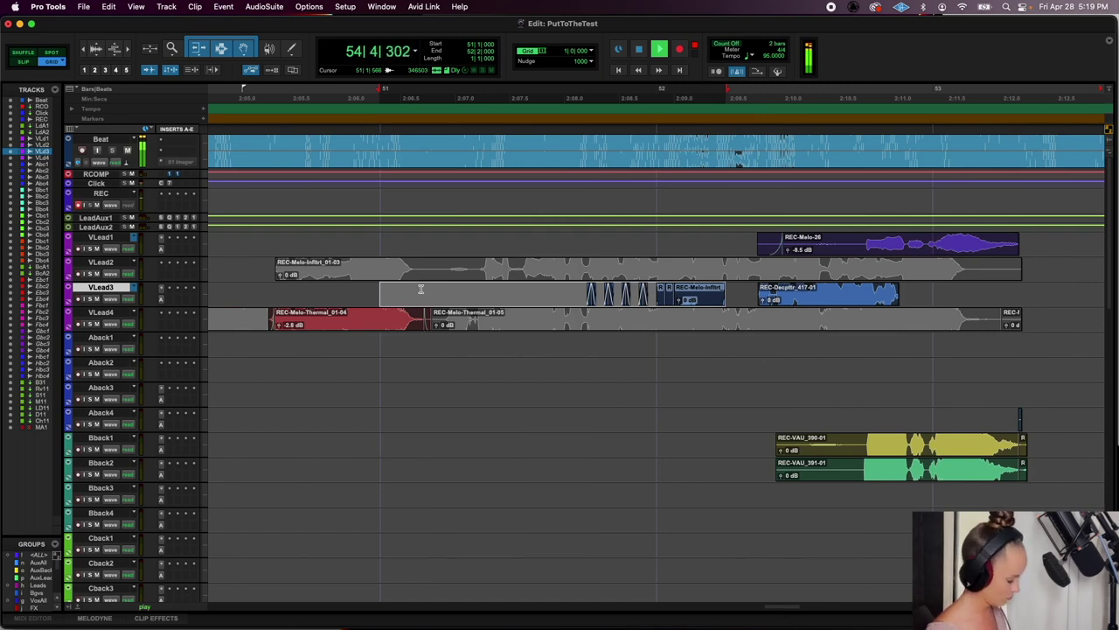
left_click_drag(420, 288, 532, 295)
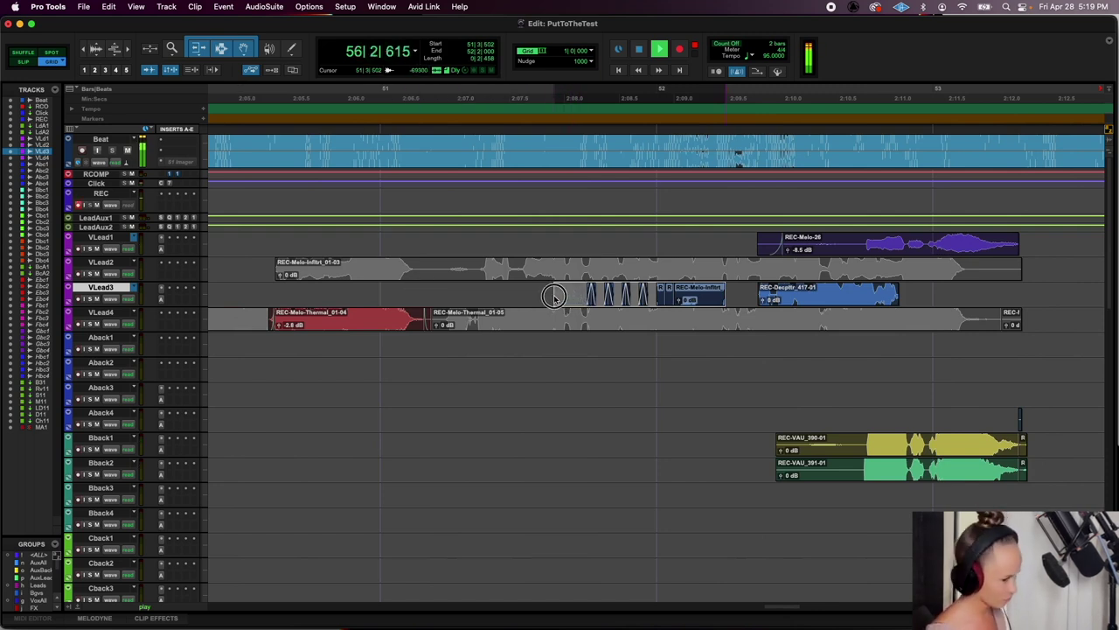
key("alt+shift+3")
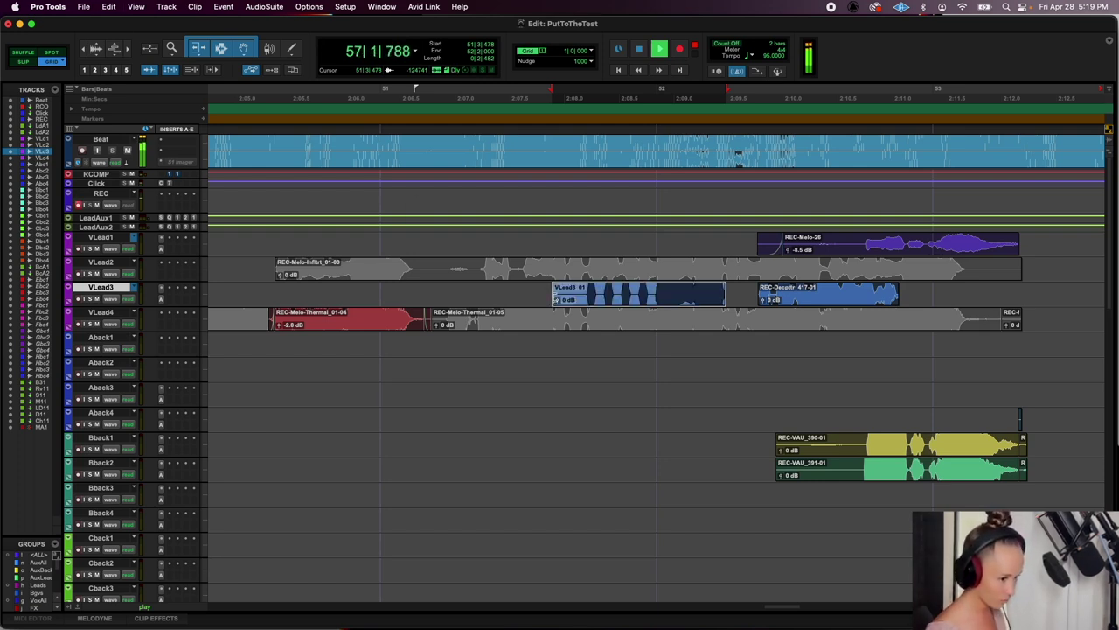
Add a fade-in from the start of the consolidated VLead3 clip to about 52|1|000 and give it a linear curve with Equal Gain slope
left_click_drag(553, 288, 656, 286)
left_click(442, 294)
key("r")
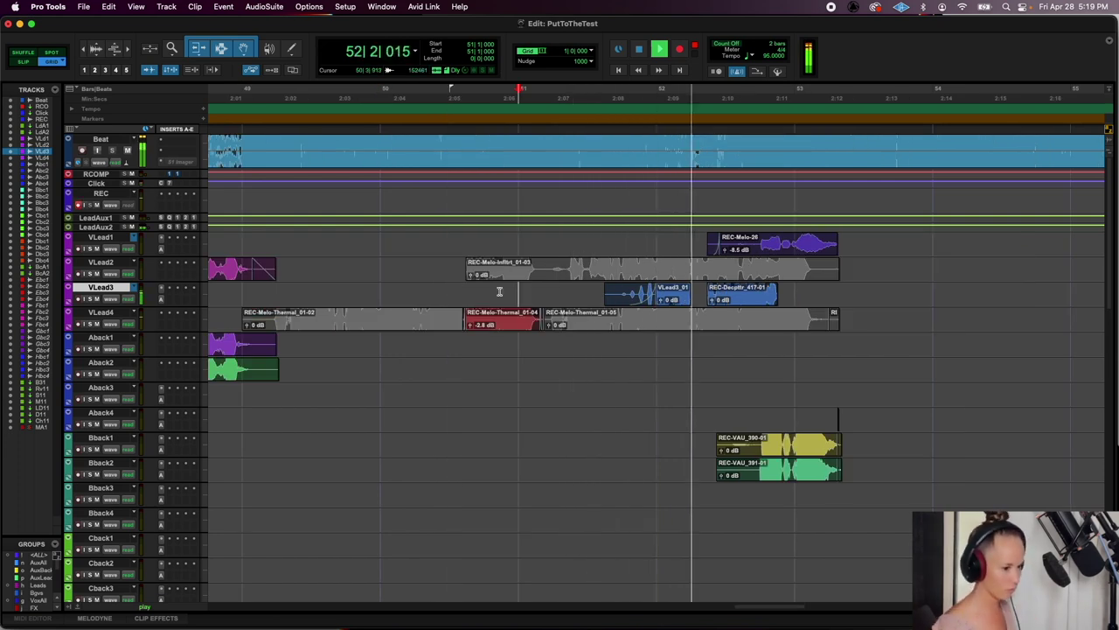
double_click(630, 296)
left_click(484, 343)
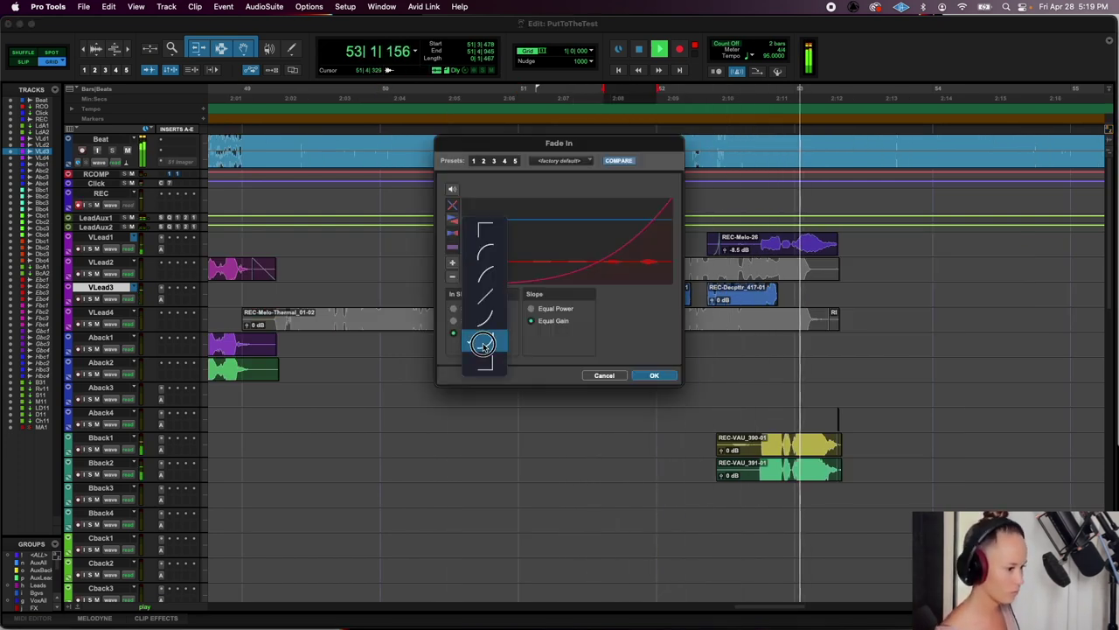
left_click(485, 295)
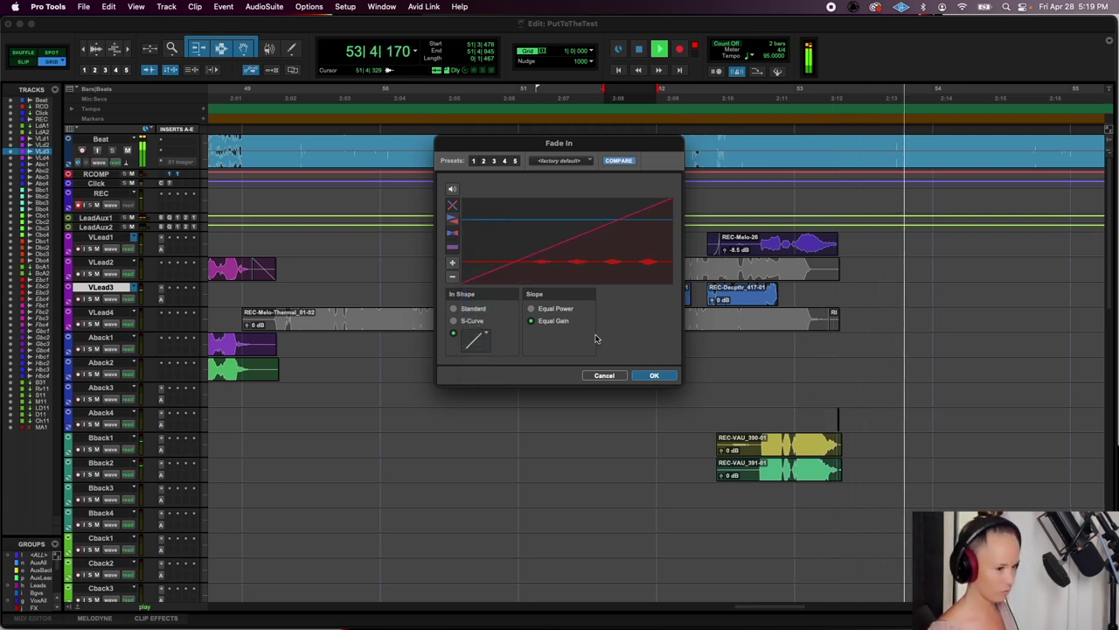
left_click(655, 375)
Stop playback and copy the VLead3 clip at 52|2|448 to the same position on VLead4
left_click(754, 299)
key("space")
left_click_drag(752, 299, 753, 343)
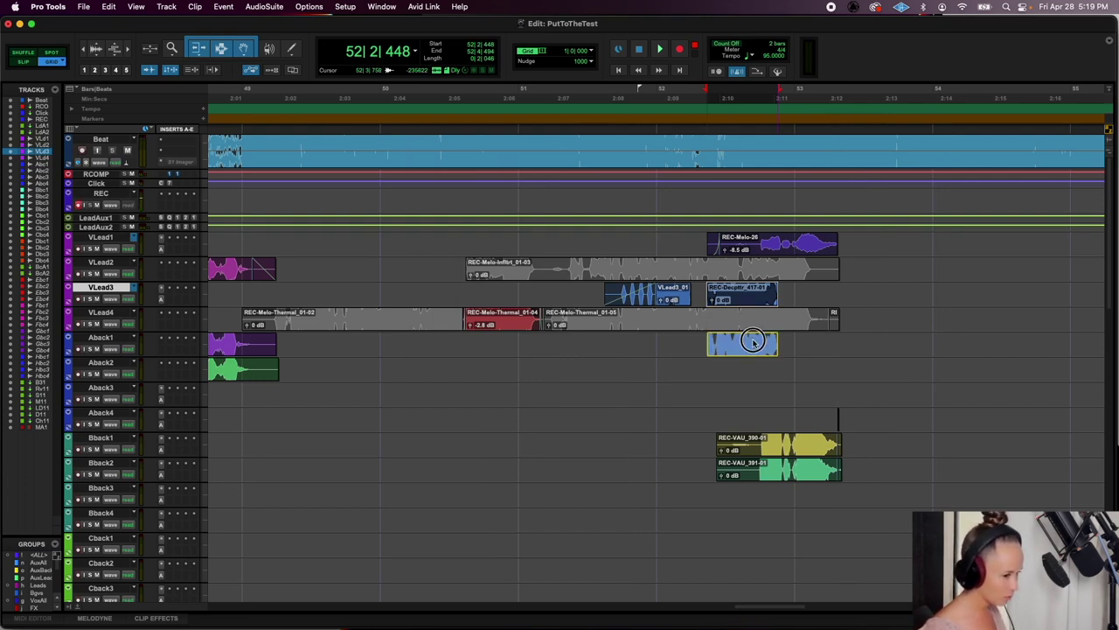
left_click_drag(753, 343, 754, 324)
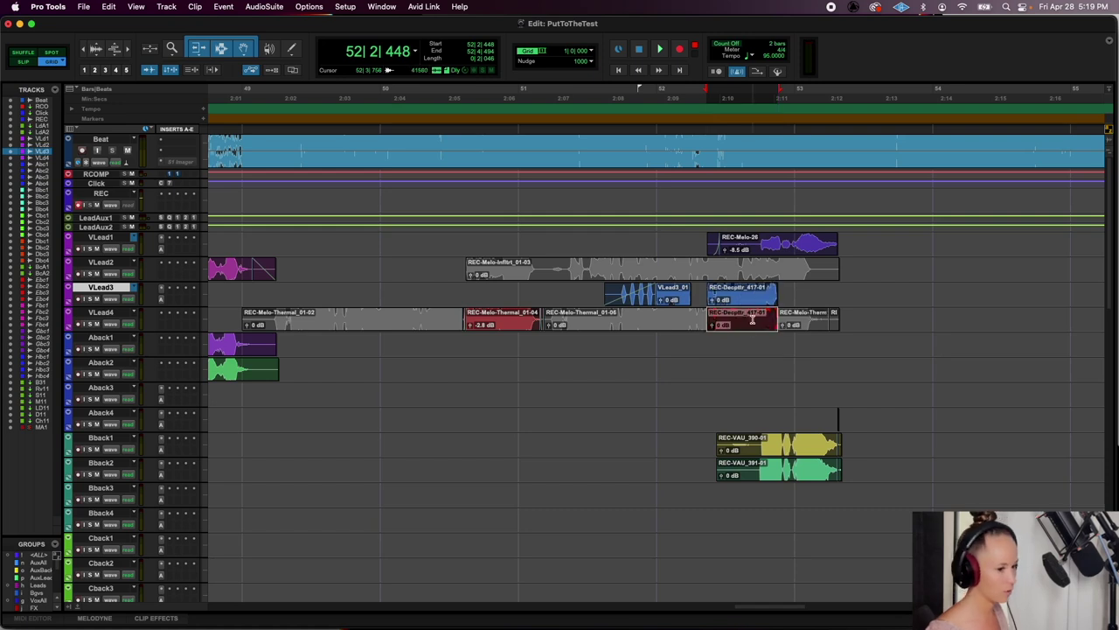
Render the VLead4 copy at 52|2|448 through Little AlterBoy with pitch and formant at -12.0, and play it from 52|1|000
left_click(263, 6)
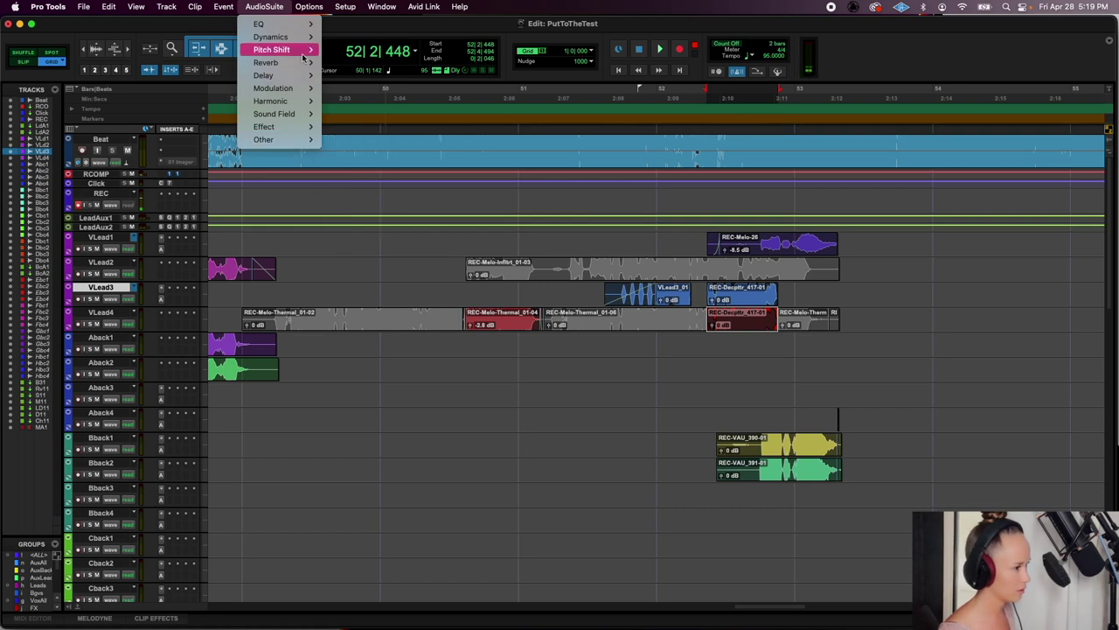
mouse_move(300, 53)
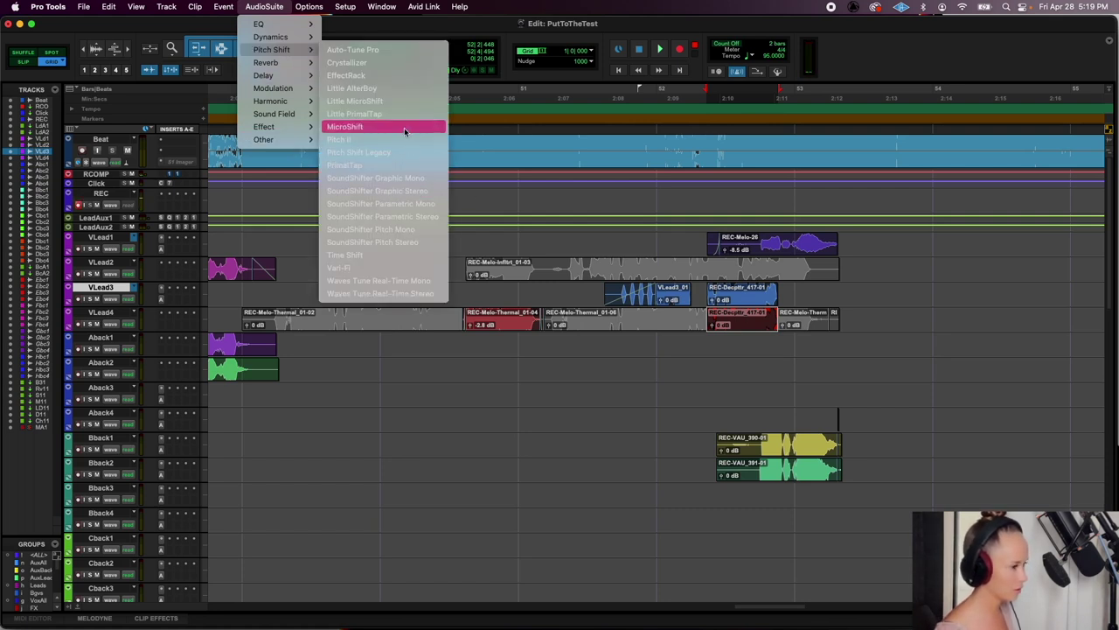
left_click(404, 98)
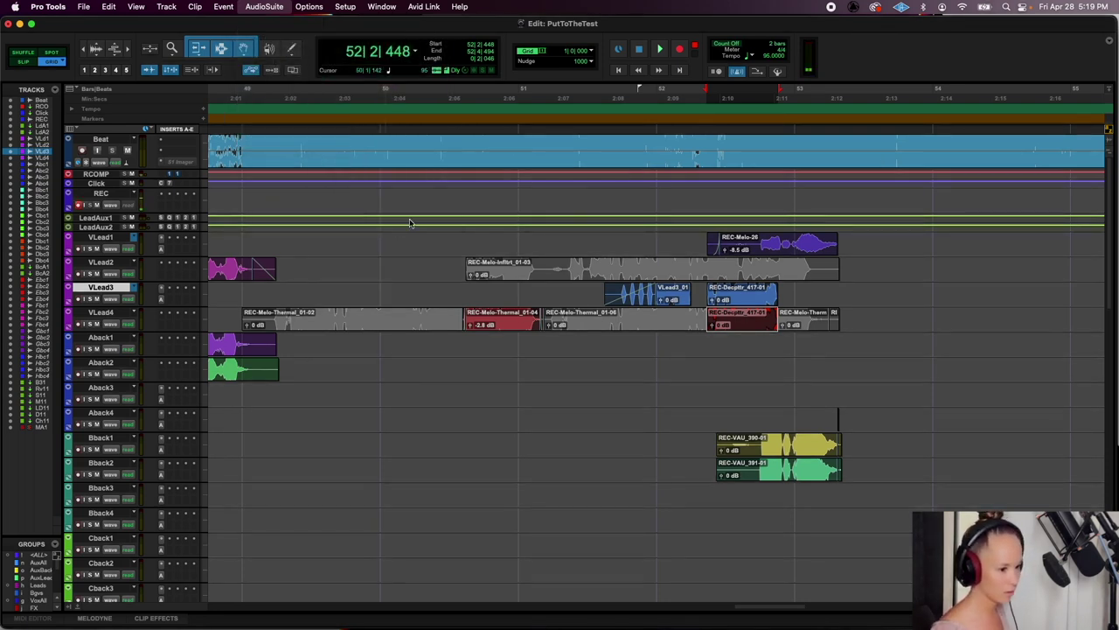
left_click_drag(311, 150, 302, 155)
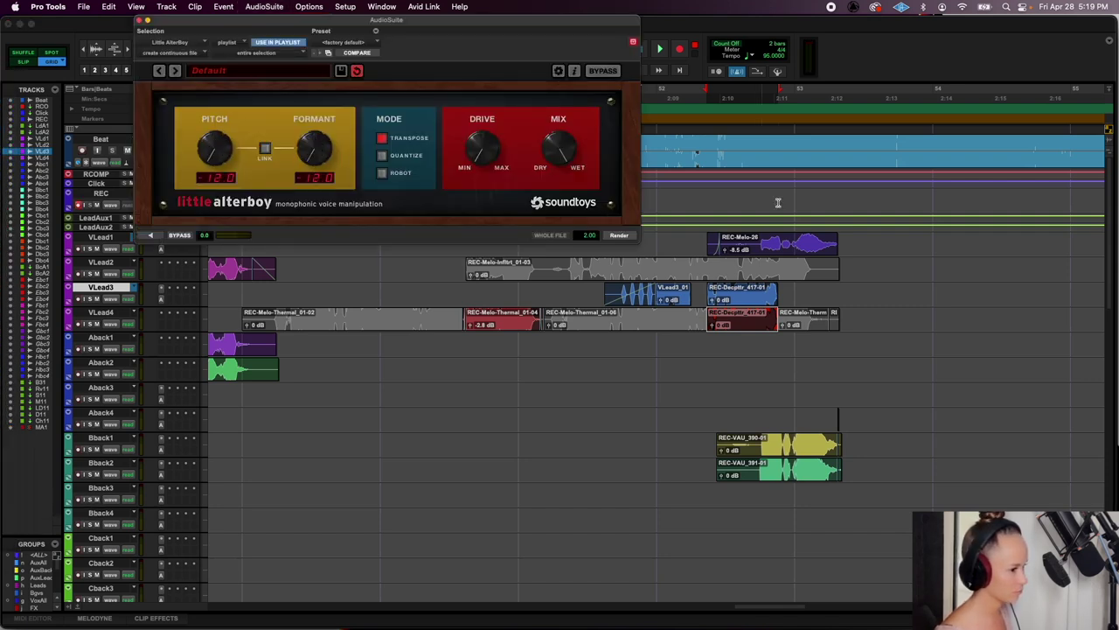
left_click(665, 338)
key("space")
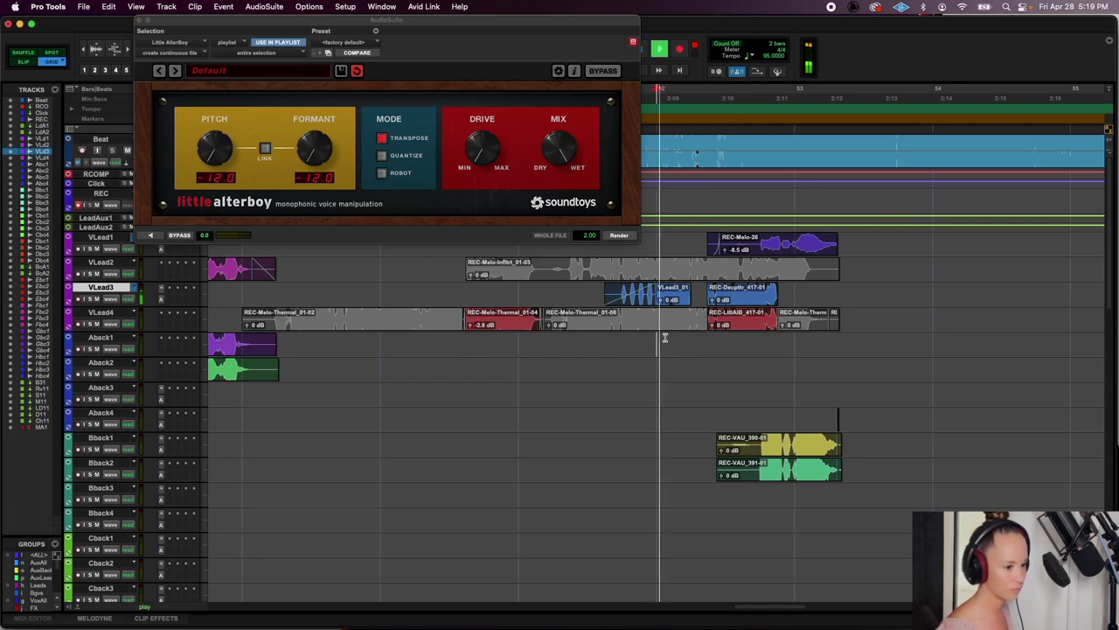
left_click(729, 321)
key("space")
Try muting the VLead3 clip at 52|2|448 and play from 52|1|000
left_click(730, 300)
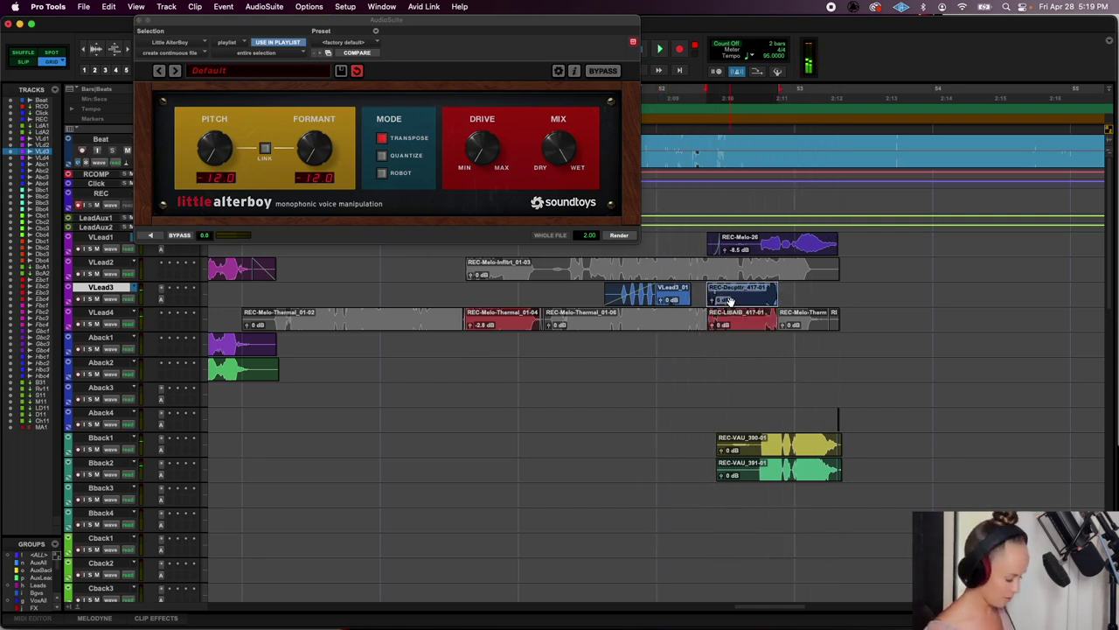
left_click(633, 338)
key("space")
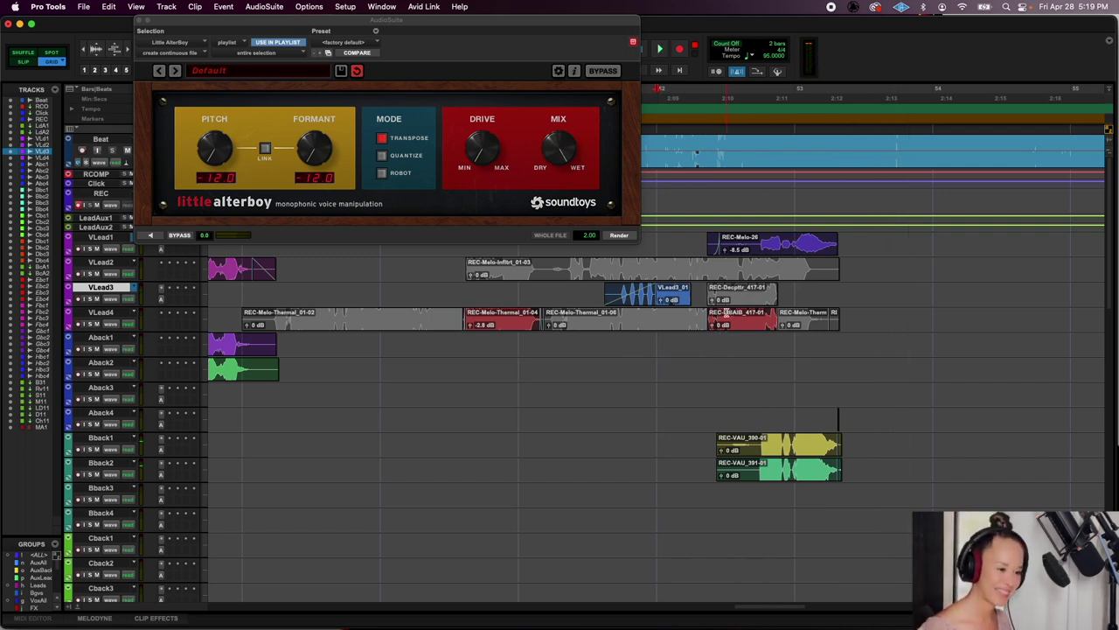
Unmute and render the VLead3 clip through Little AlterBoy at pitch 0.0 and formant -4.0, and set the VLead4 copy's gain to -8.5 dB
left_click(730, 297)
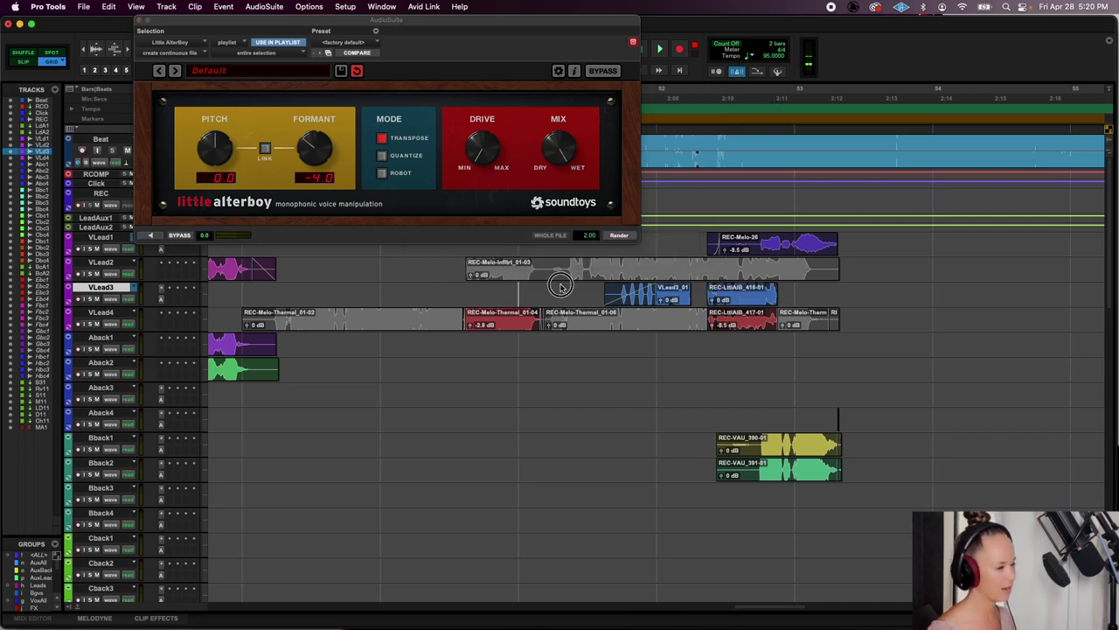
key("space")
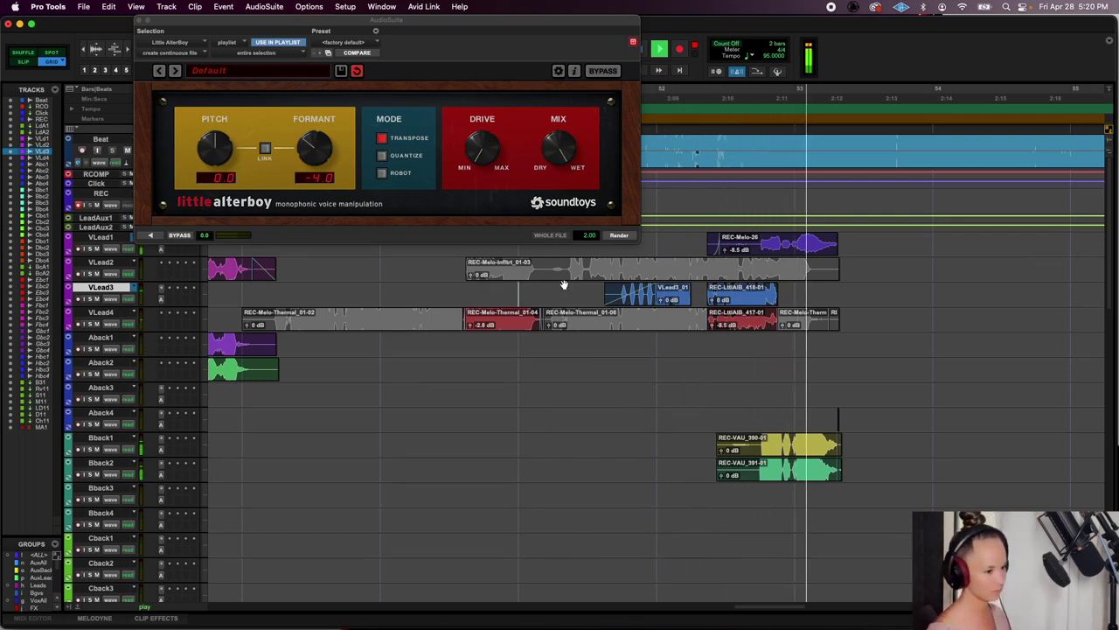
left_click(732, 325)
key("space")
Find the short VLead4 clip around 45|1|000 and copy it to Aback1 at 52|3|480
key("r")
key("r")
key("r")
scroll(732, 325, "left", 2)
scroll(731, 324, "left", 2)
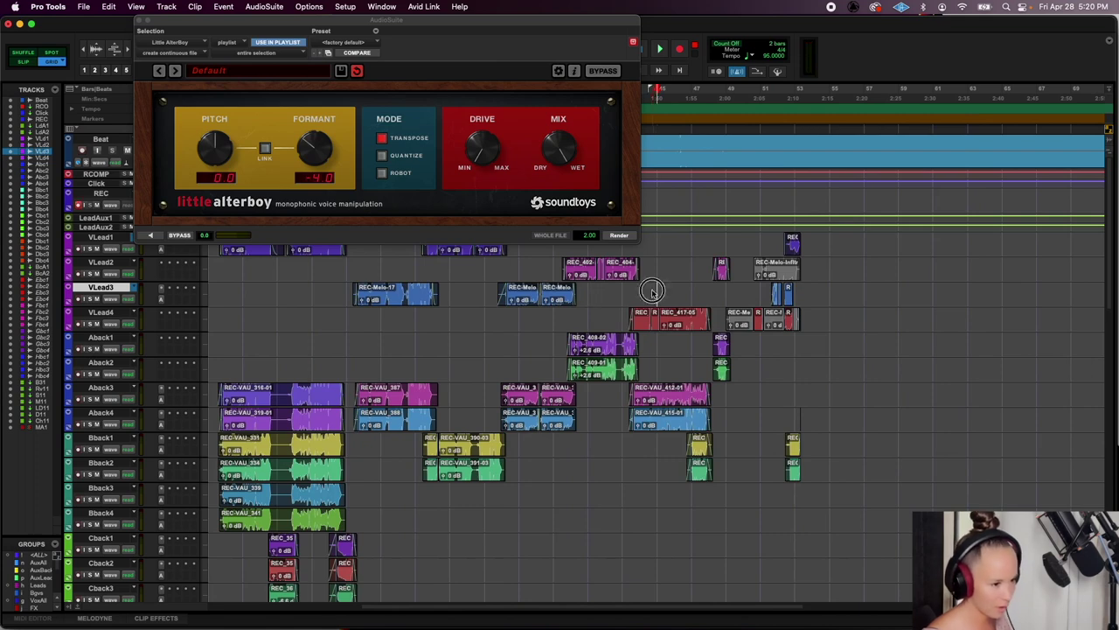
key("space")
key("t")
key("t")
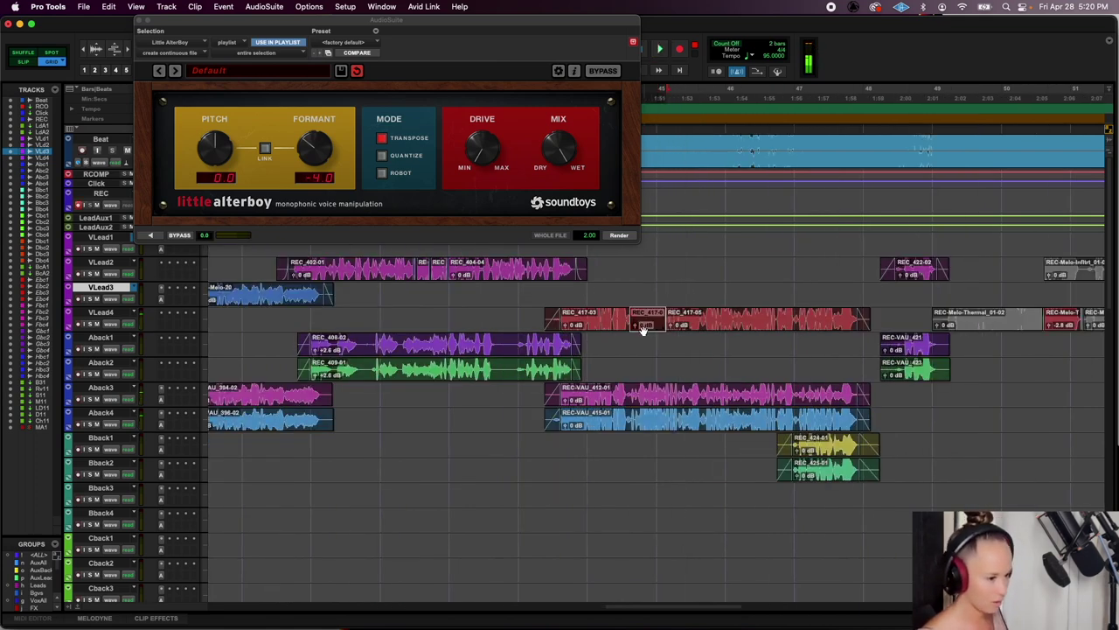
left_click_drag(646, 325, 781, 354)
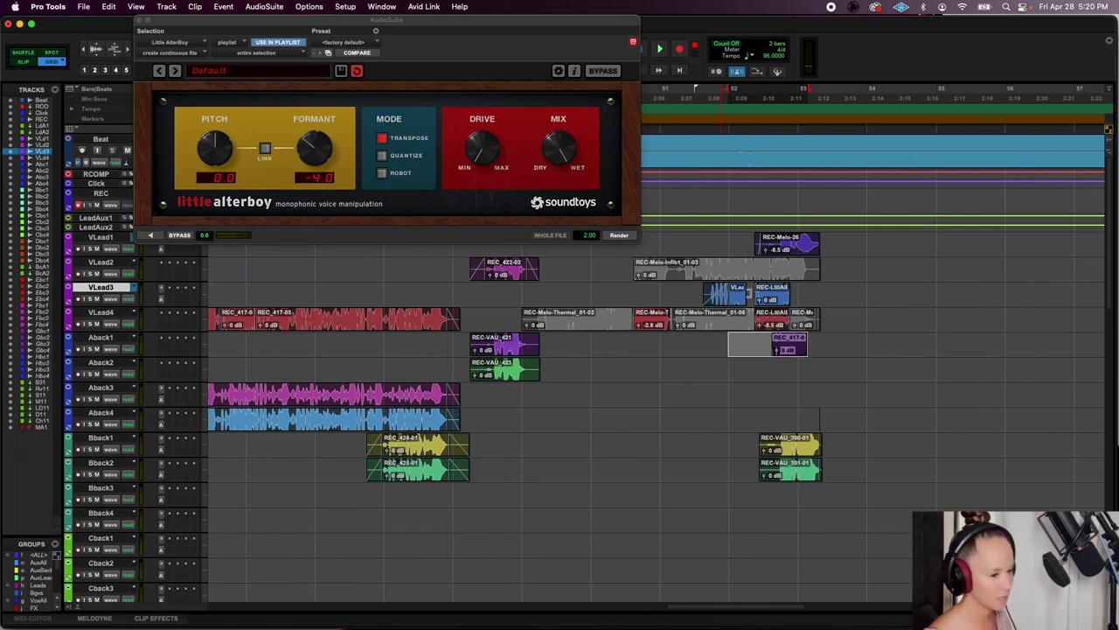
Render the Aback1 clip at 52|3|480 through Little AlterBoy with pitch and formant at -12.0
left_click(785, 346)
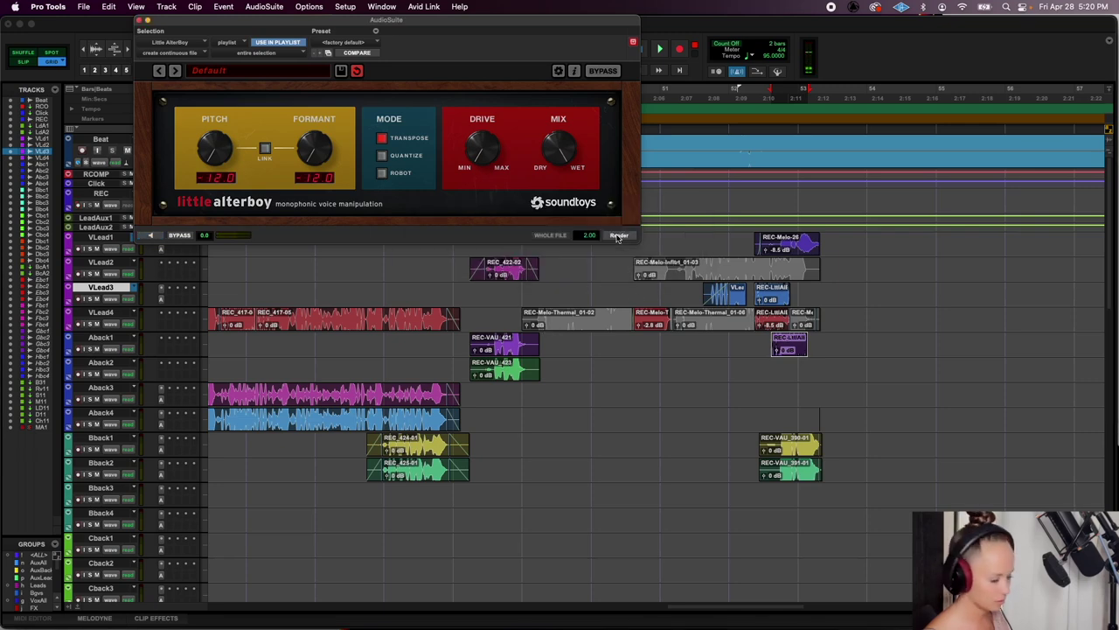
key("super+bracketright")
key("super+bracketright")
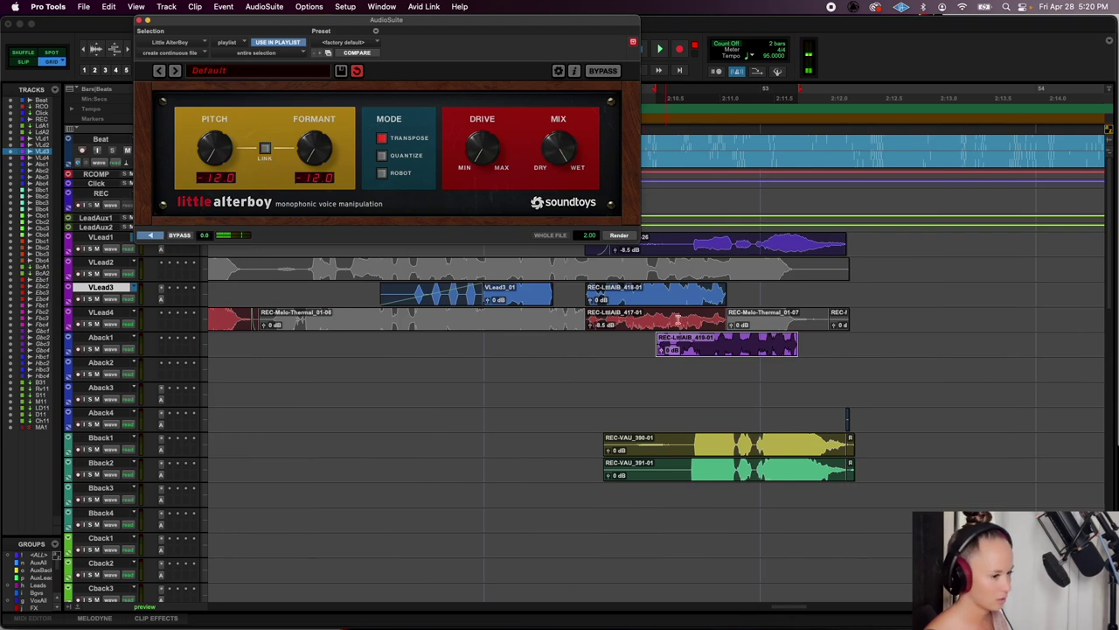
Copy the processed Aback1 clip to the same position on Aback2 and render that copy through Little AlterBoy
left_click_drag(695, 348, 697, 374)
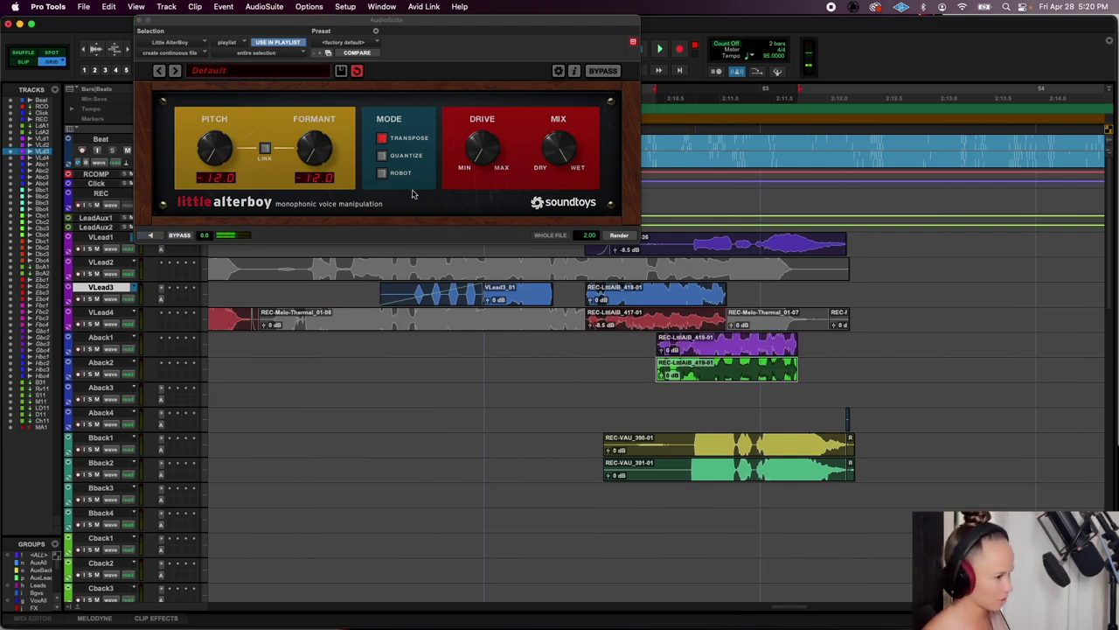
left_click(620, 236)
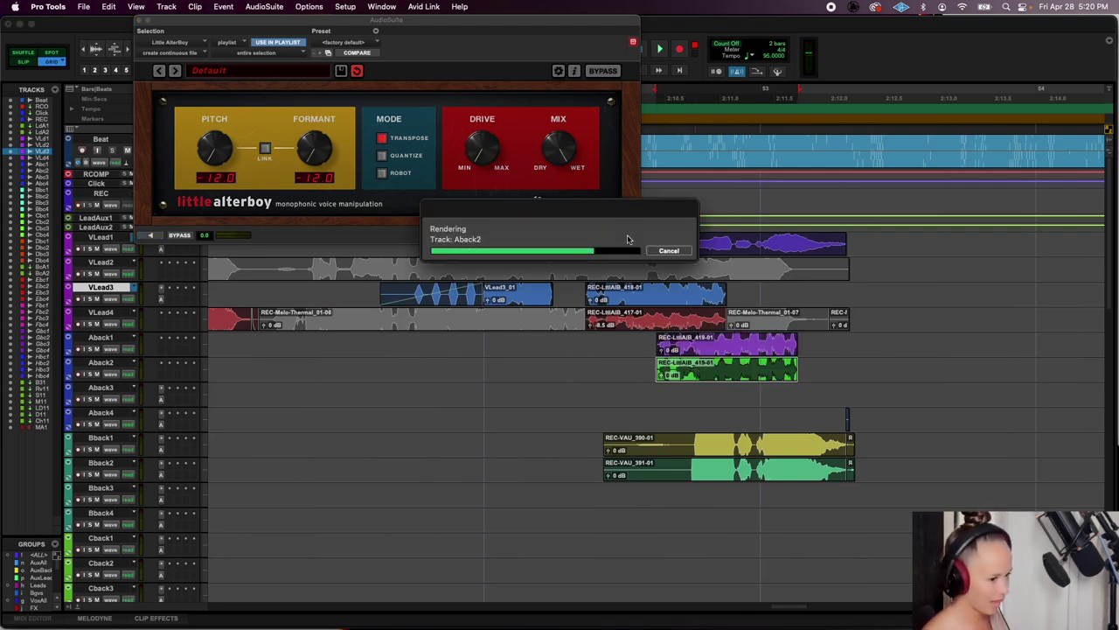
Close Little AlterBoy, set the grid to 1/4 note, and move the new Aback1 and Aback2 clips one beat earlier
left_click(725, 352)
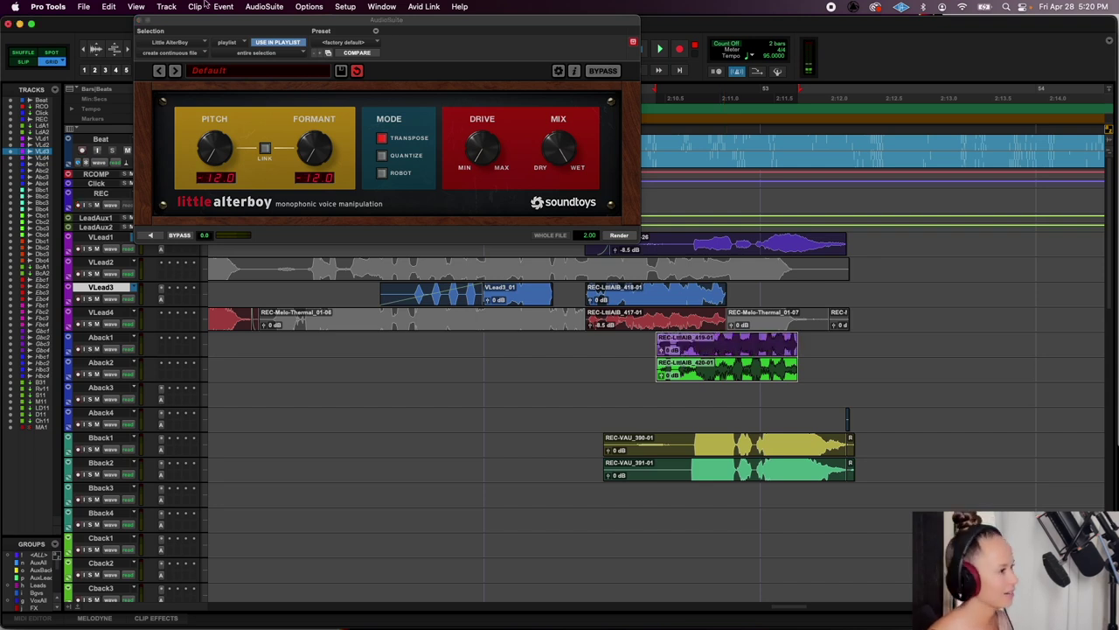
left_click(139, 20)
left_click(591, 51)
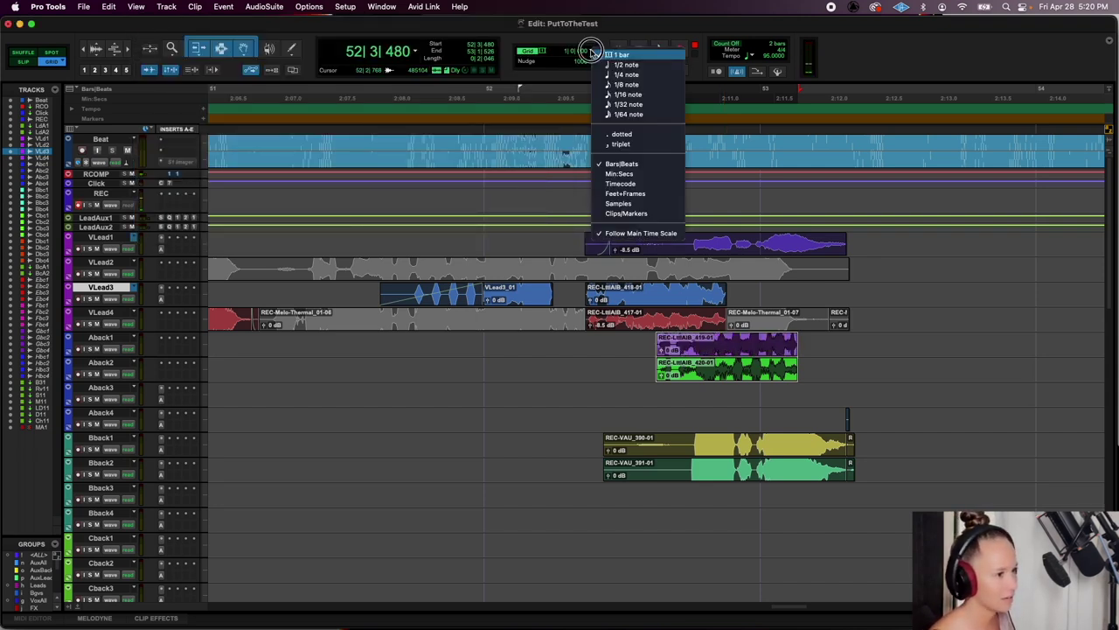
left_click(613, 68)
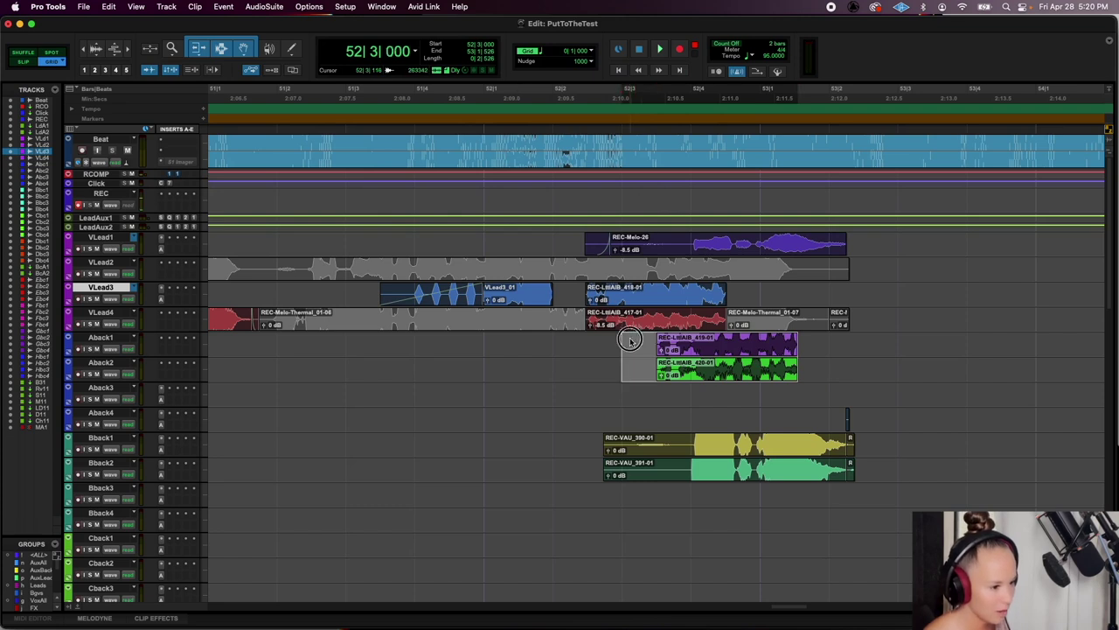
left_click_drag(718, 351, 669, 355)
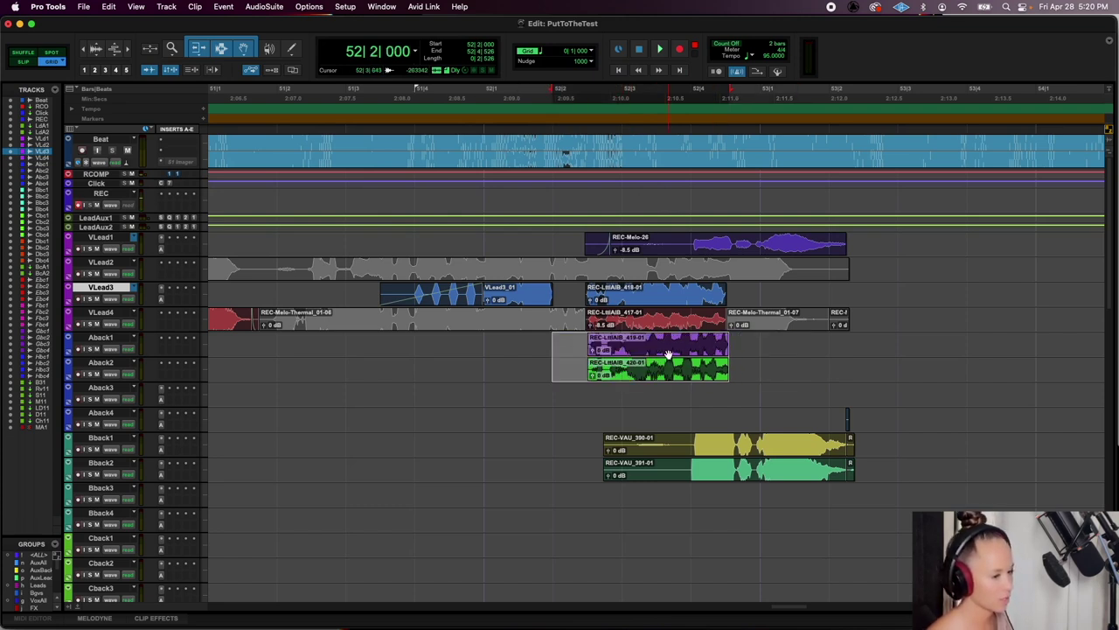
Delete the processed VLead4 clip at 52|2|448, move the Aback1 clip up into its place on VLead4, and audition it
left_click(651, 324)
key("Delete")
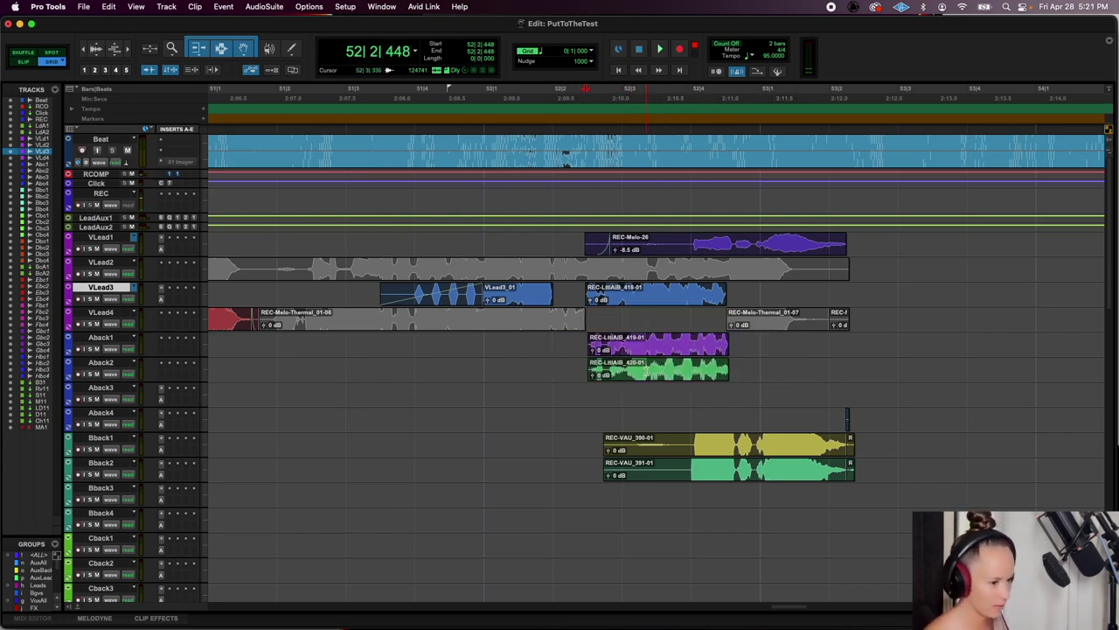
left_click_drag(648, 354, 648, 327)
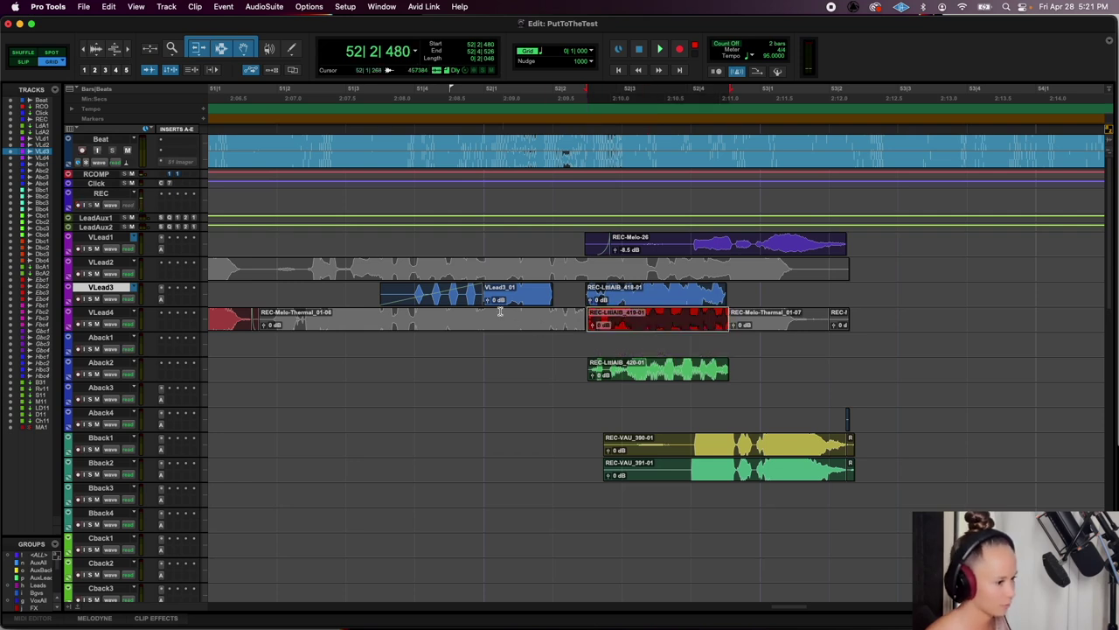
left_click(503, 311)
key("space")
Move the processed VLead3 clip to Aback3, shift it and the Aback2 clip up to Aback2 and Aback1, and audition from 52|1|000
left_click(617, 300)
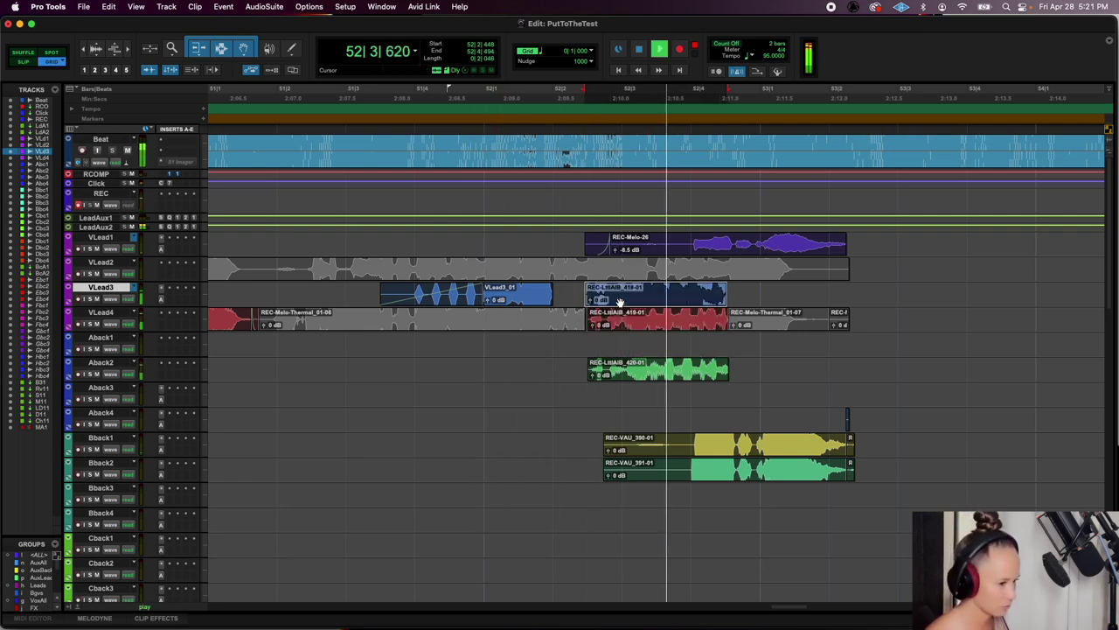
left_click_drag(619, 301, 618, 402)
left_click(506, 361)
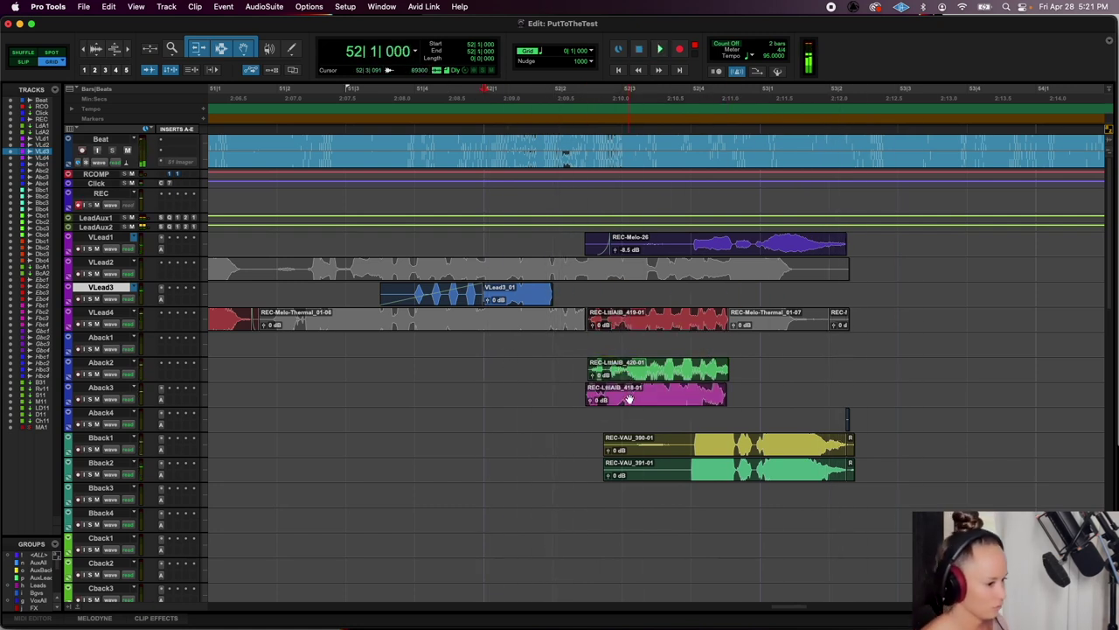
left_click(629, 397)
left_click(629, 377, "shift")
left_click_drag(629, 376, 626, 353)
left_click(512, 340)
key("space")
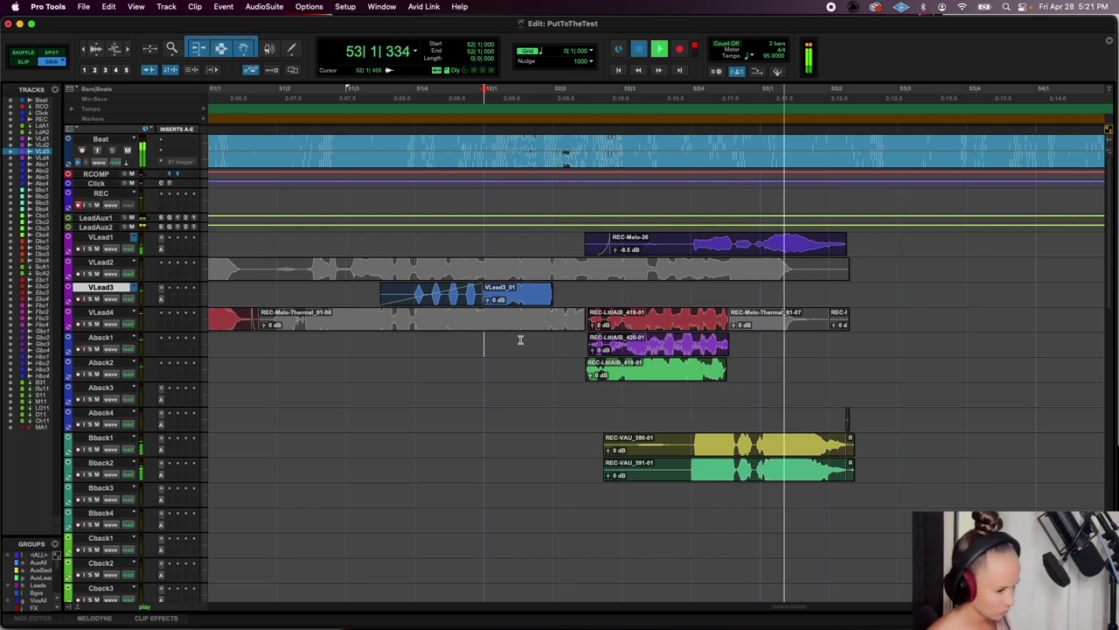
Delete the processed Aback2 clip near 52|2|480 and audition the remaining layers from 52|1|000
left_click(645, 350)
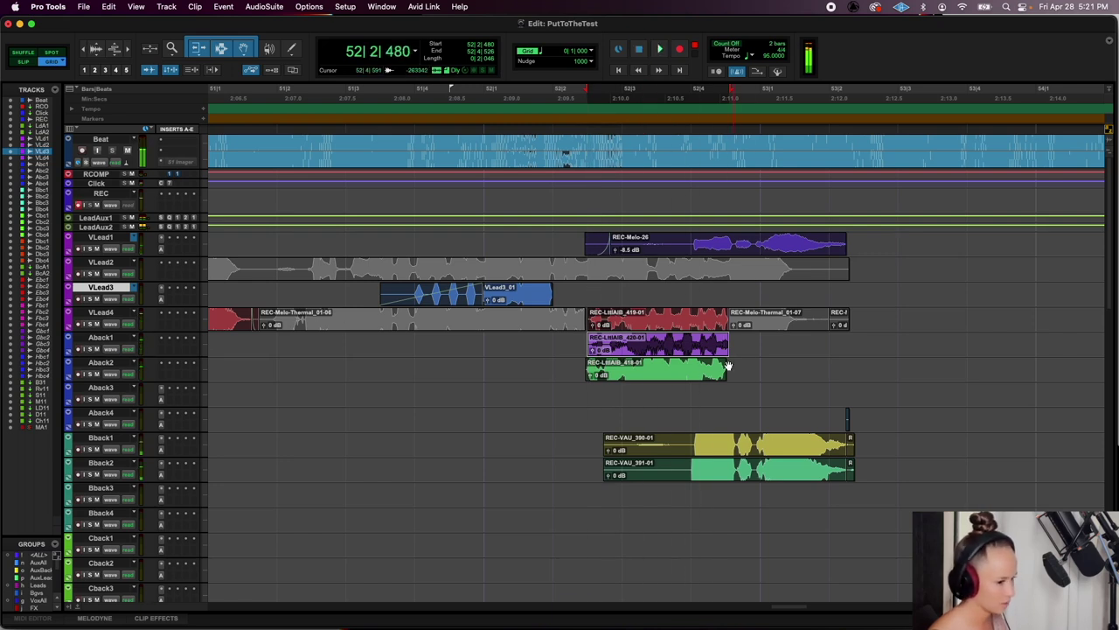
left_click(695, 380)
key("Delete")
key("space")
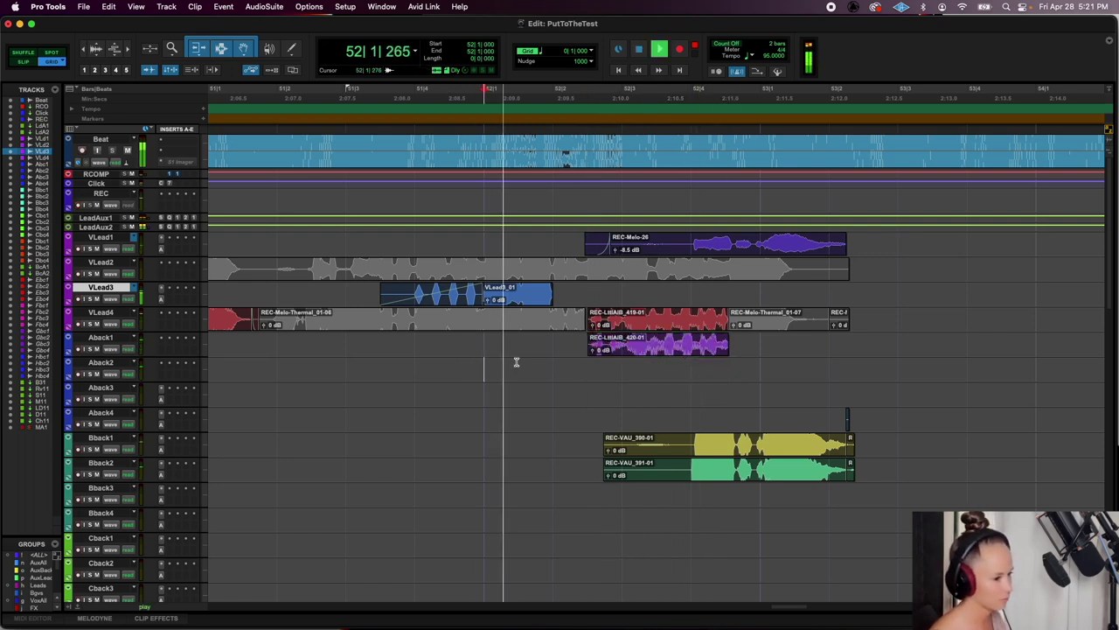
Move the processed VLead4 and Aback1 clips at 52|2|480 up to VLead3 and VLead4, with the VLead4 clip's gain at +3.5 dB
left_click(623, 347)
left_click(616, 328, "shift")
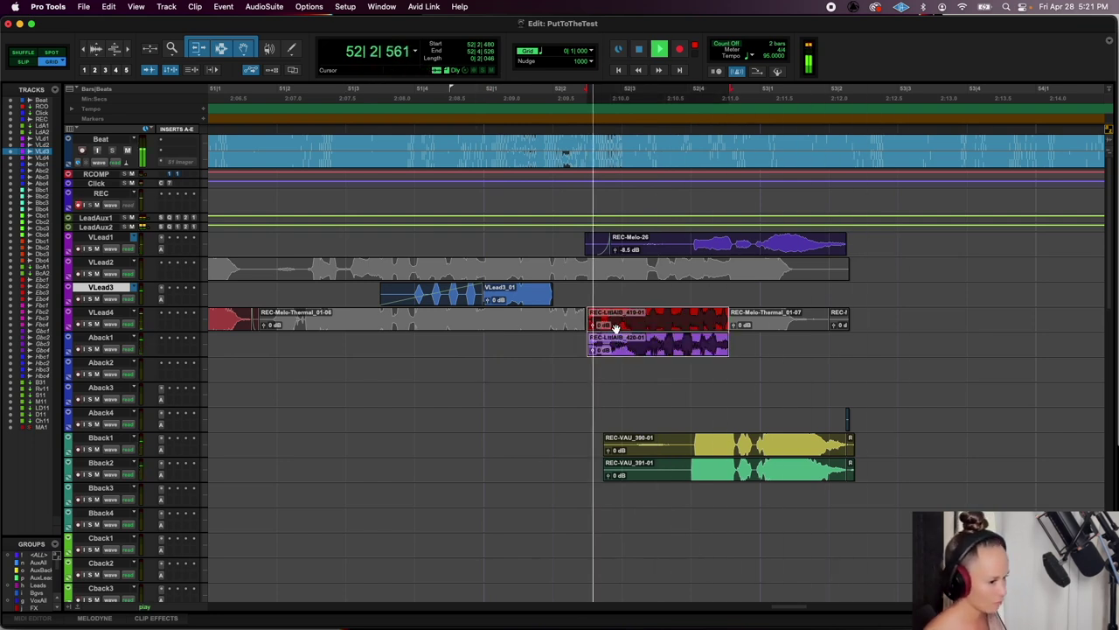
left_click_drag(593, 350, 623, 319)
key("space")
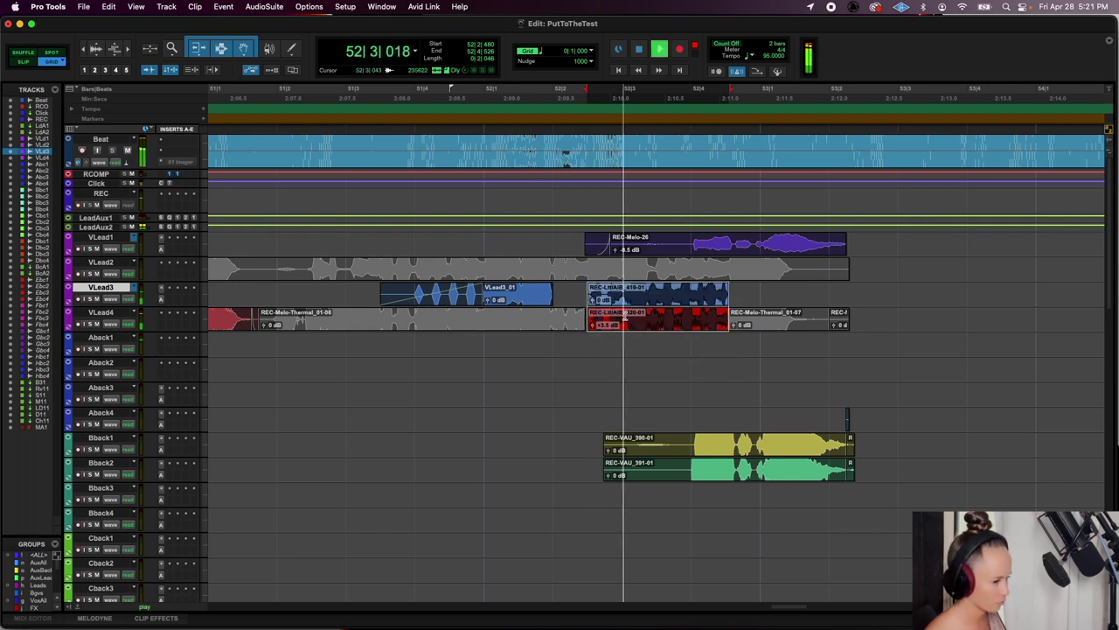
Delete the processed VLead4 clip at 52|2|480 and audition the VLead3 clip on its own
left_click(615, 317)
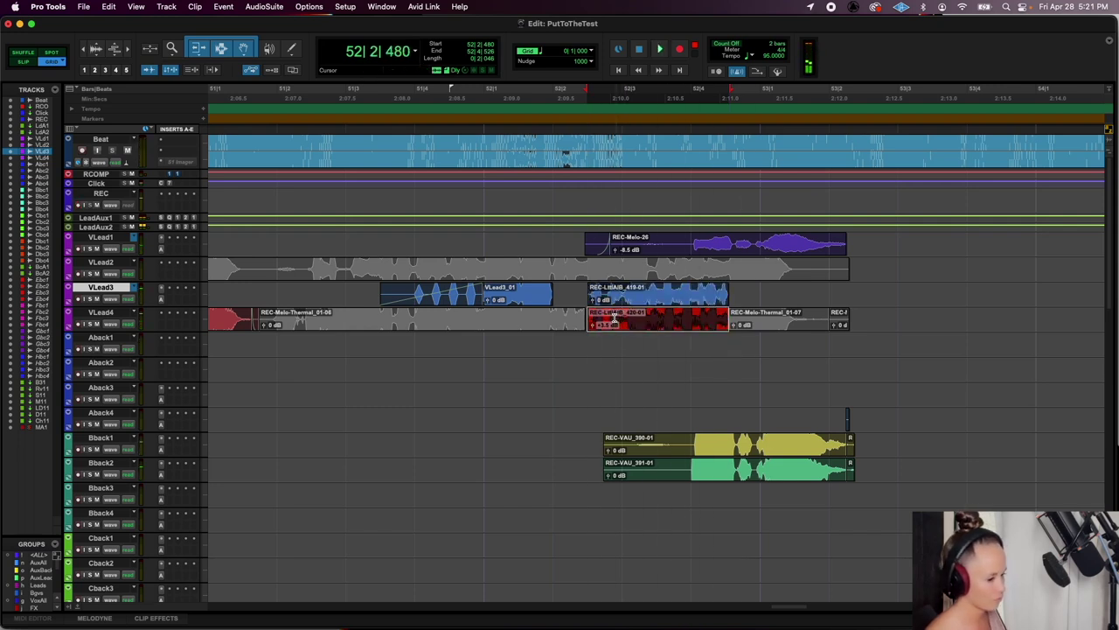
key("Delete")
key("space")
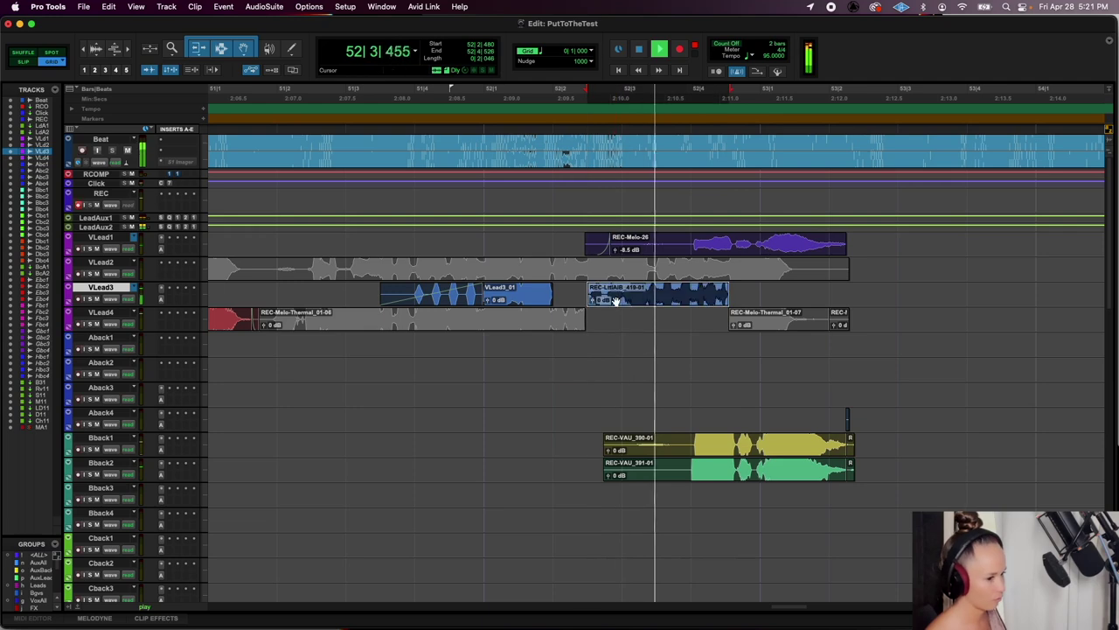
Render the VLead3 clip through MicroShift at its default settings, with the selection extended from 52|2|000 to 53|1|000
left_click(262, 6)
left_click(254, 6)
key("space")
left_click(262, 6)
mouse_move(267, 127)
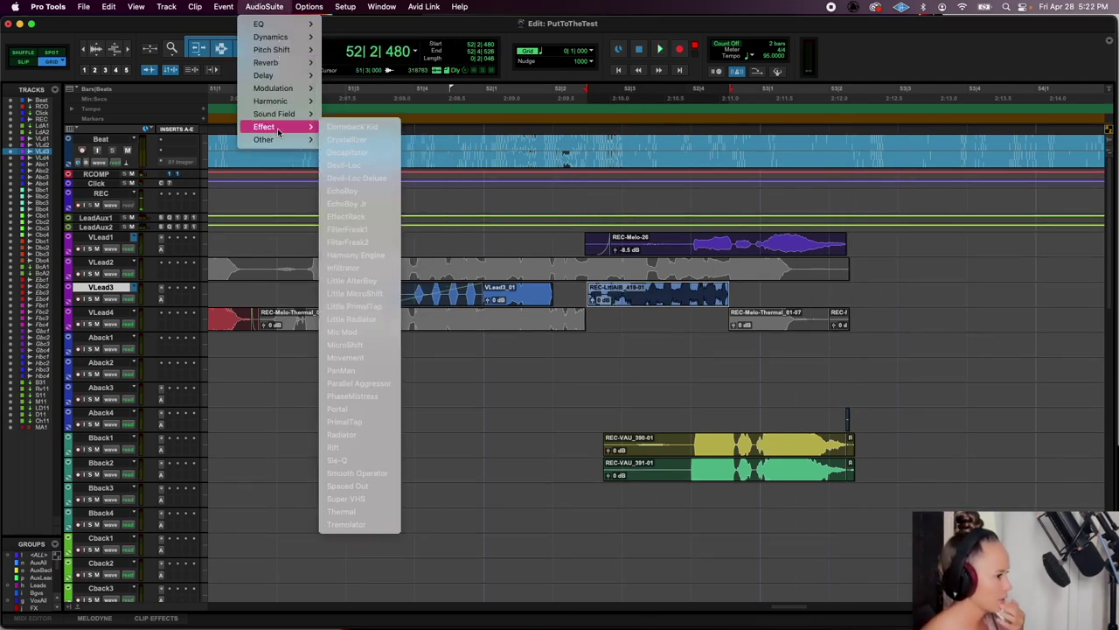
left_click(387, 346)
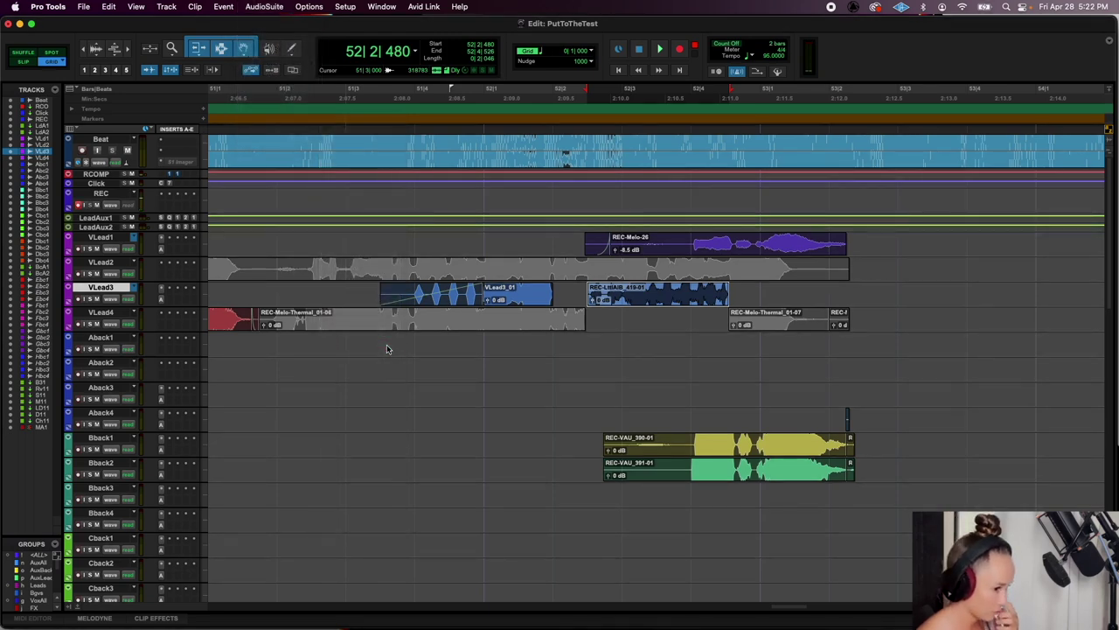
left_click(655, 349, "shift")
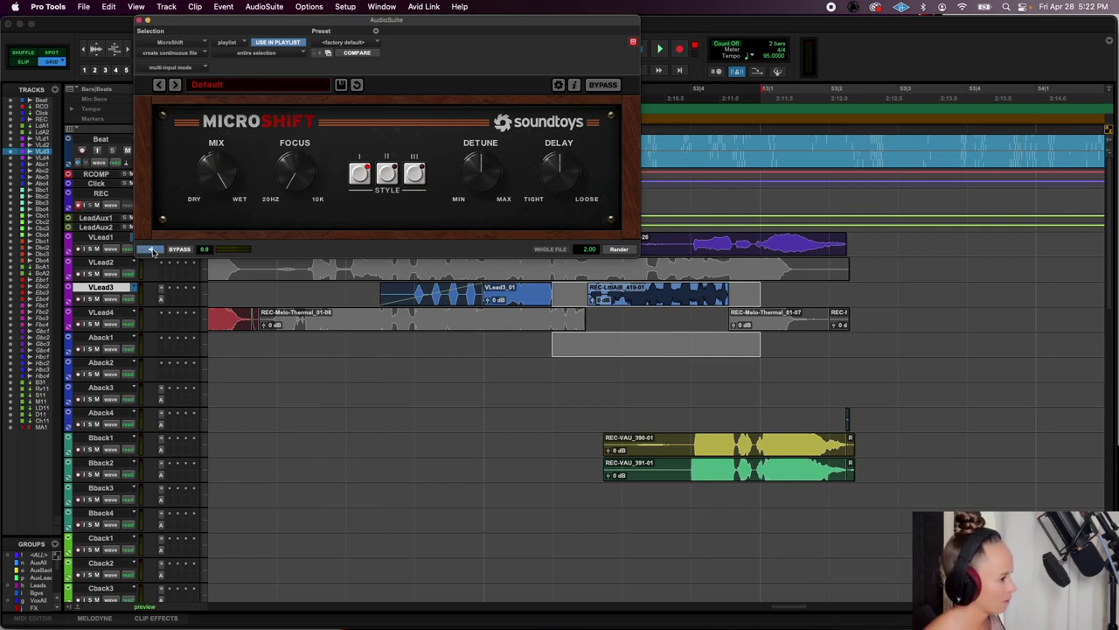
left_click(631, 252)
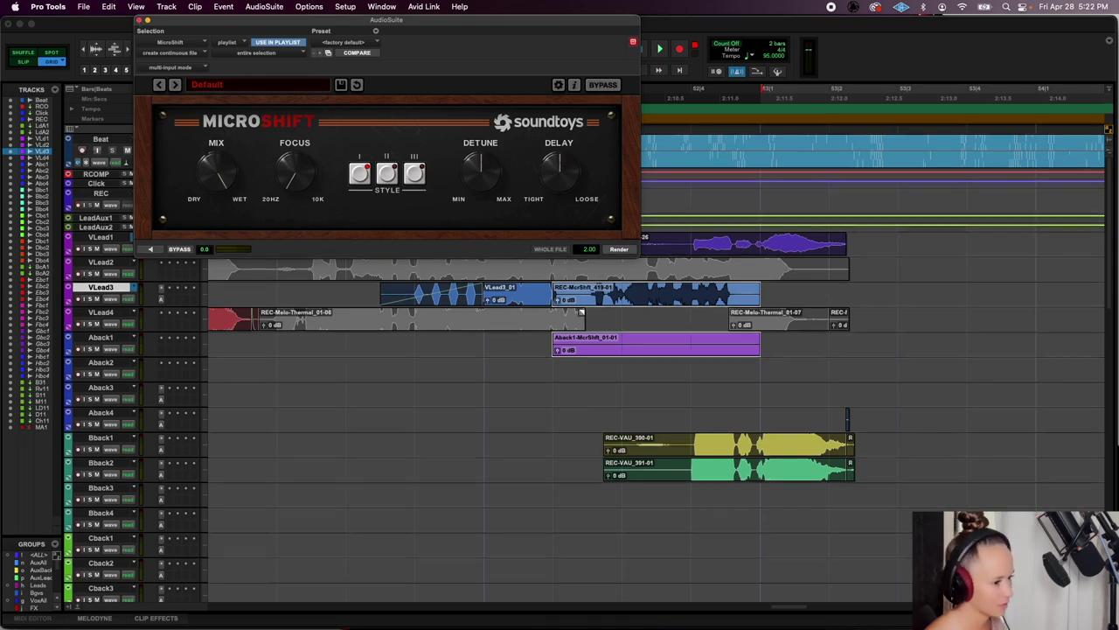
Delete the empty rendered clip on Aback1 and close MicroShift
left_click(650, 338)
key("Delete")
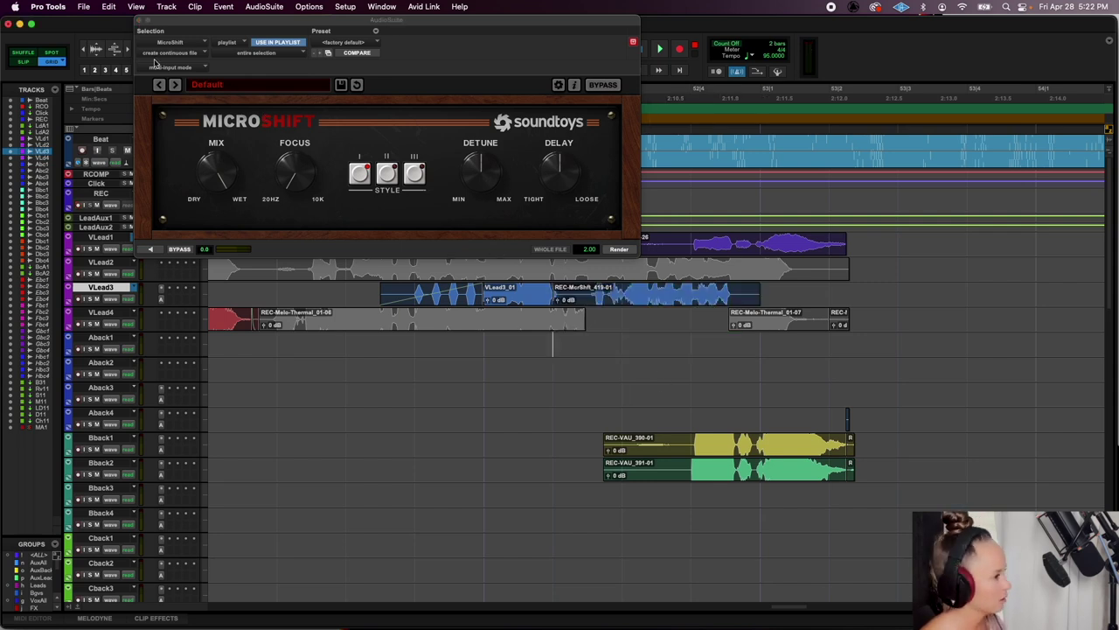
left_click(143, 21)
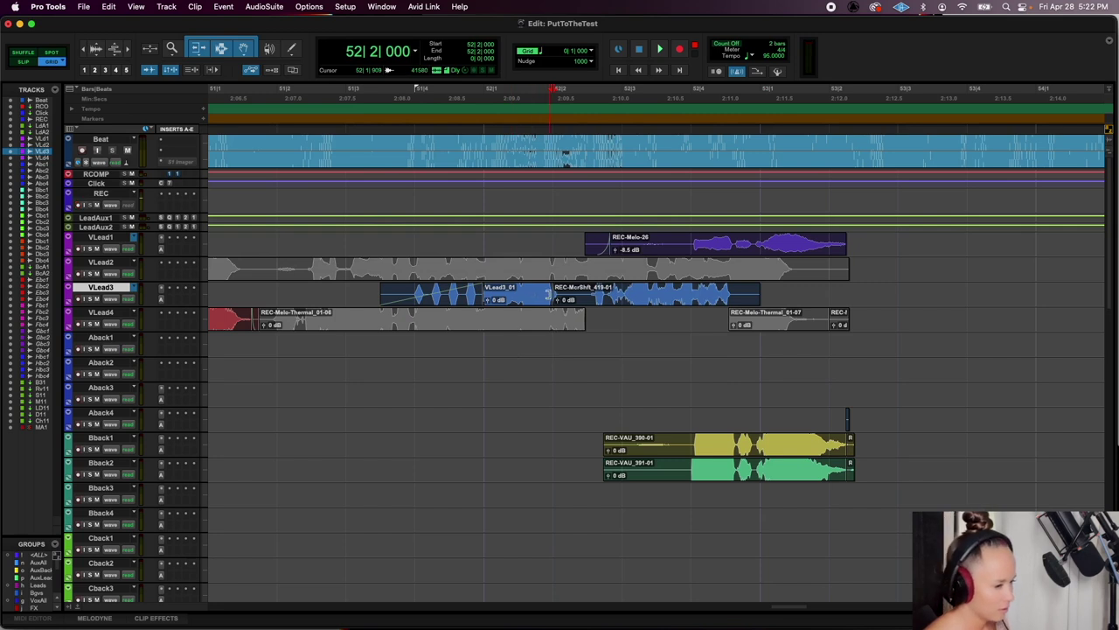
Trim the empty start and end of the MicroShift clip on VLead3 and raise its clip gain to +5.2 dB
left_click_drag(548, 295, 577, 298)
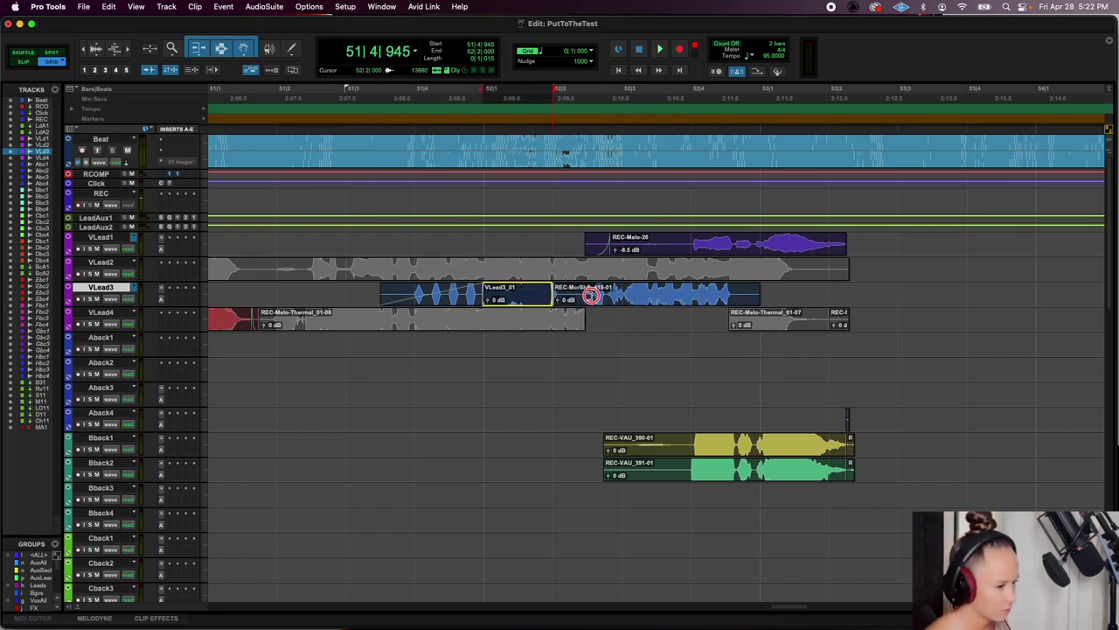
left_click(581, 292)
key("b")
left_click(570, 301)
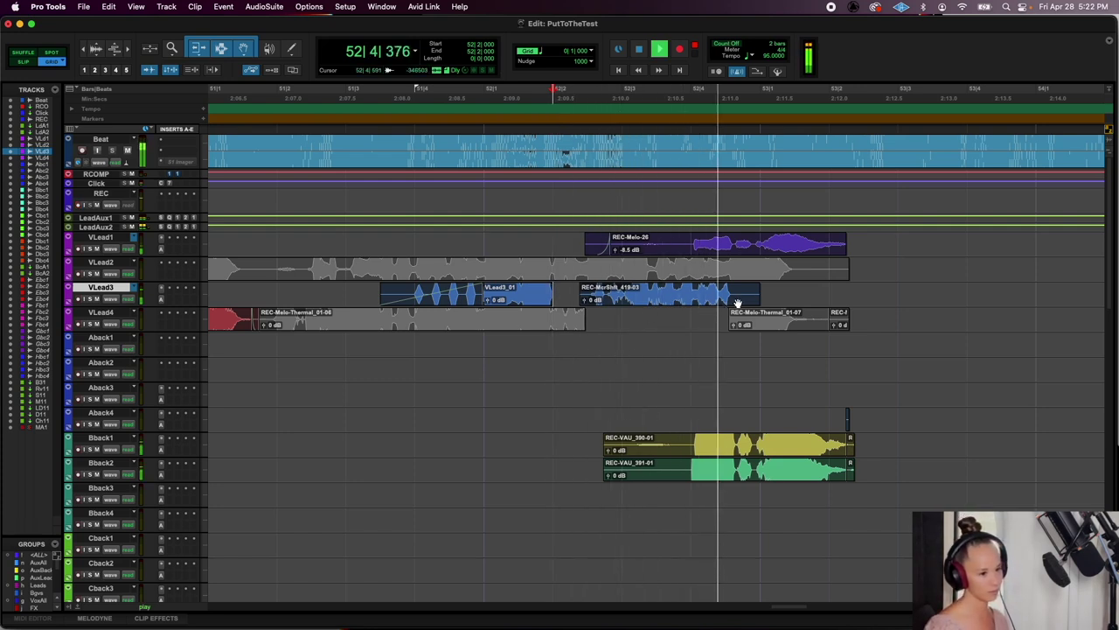
left_click_drag(757, 289, 739, 289)
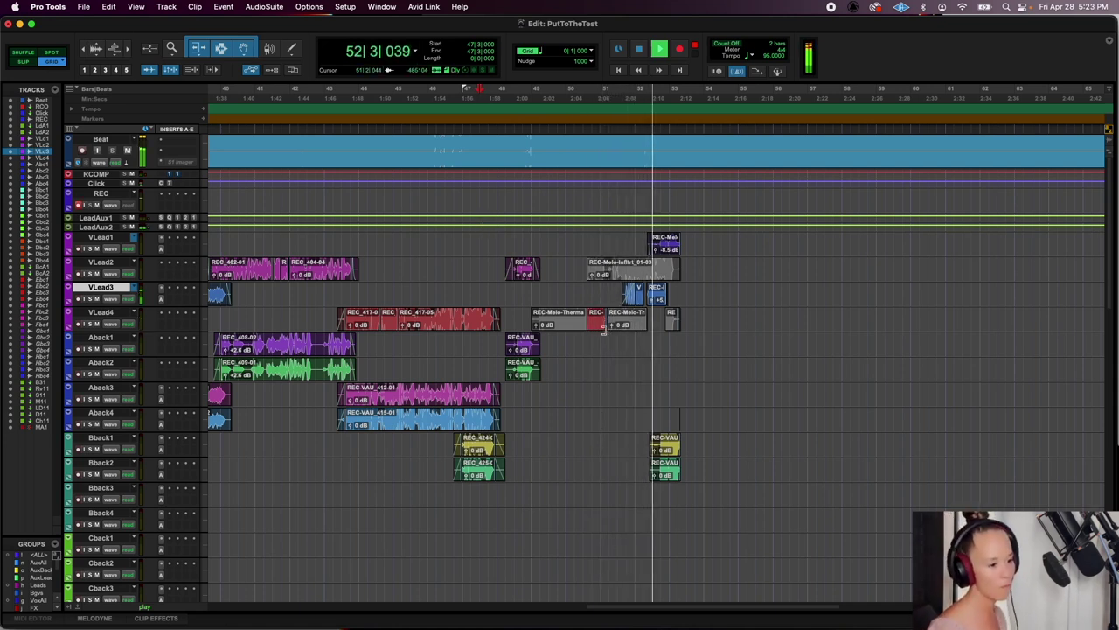
left_click(657, 302)
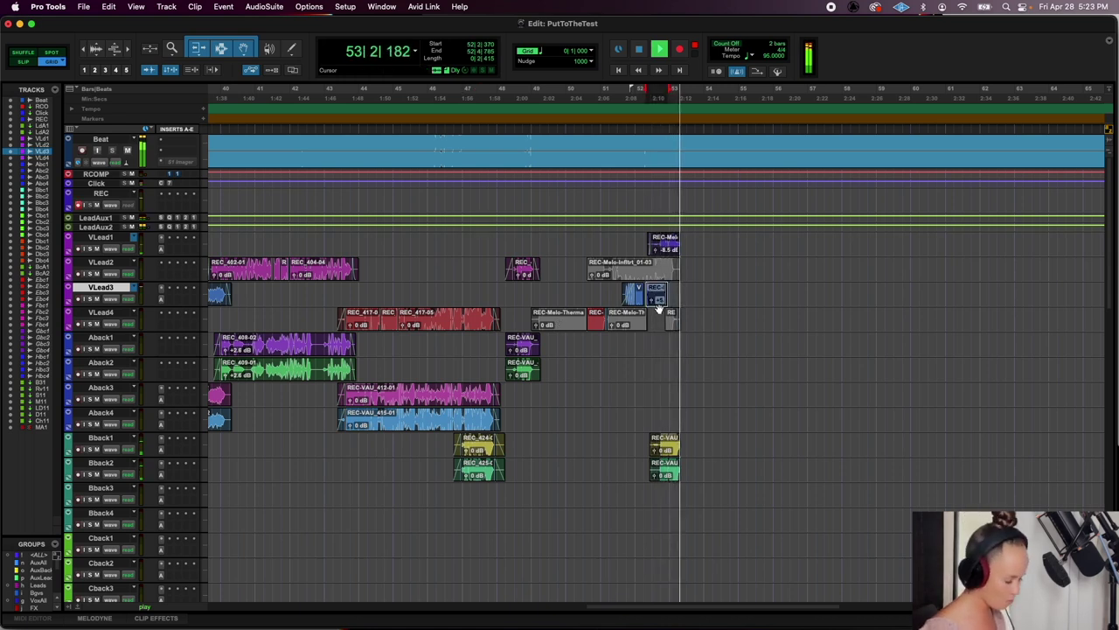
Unmute and trim the VLead4 phrase between 49|1|000 and 50|2|000 and copy that selection to 53|1|000
left_click(553, 323)
key("space")
key("space")
key("space")
scroll(538, 293, "right", 3)
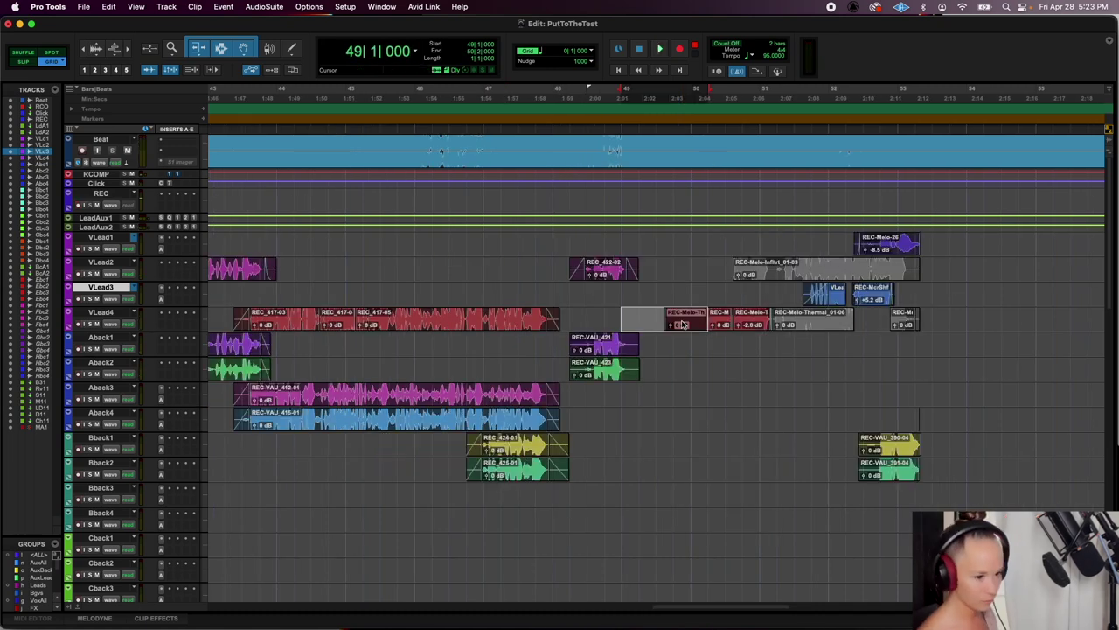
left_click_drag(693, 325, 962, 337)
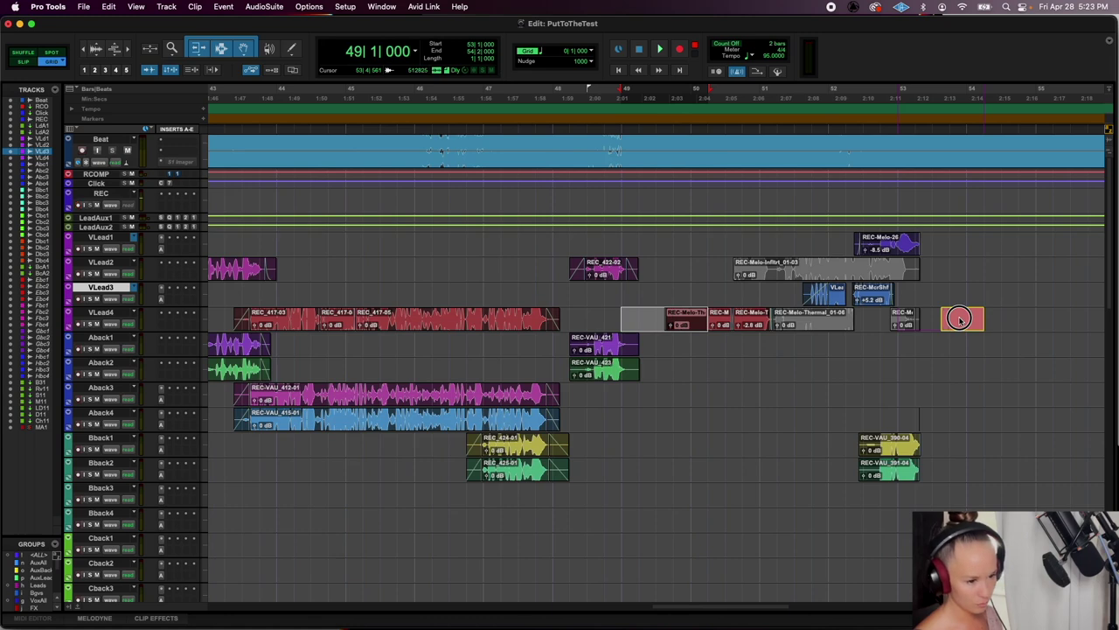
left_click_drag(959, 319, 959, 319)
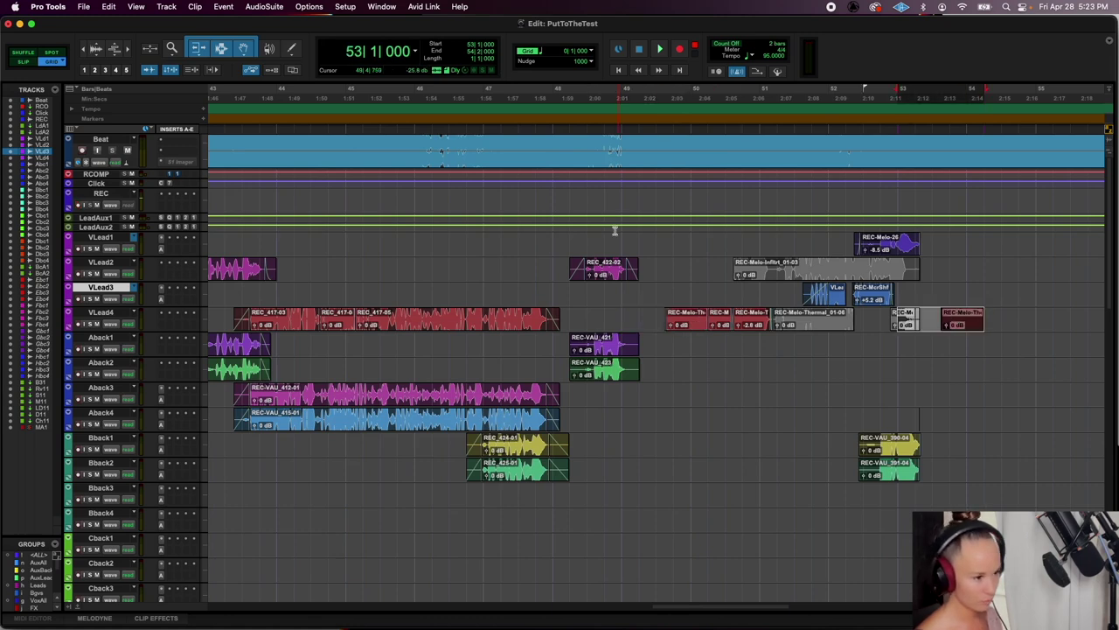
Separate a slice of the copied VLead4 clip in bar 54, repeat it at the clip's end up to about 55|1|000, and adjust its end
left_click(557, 240)
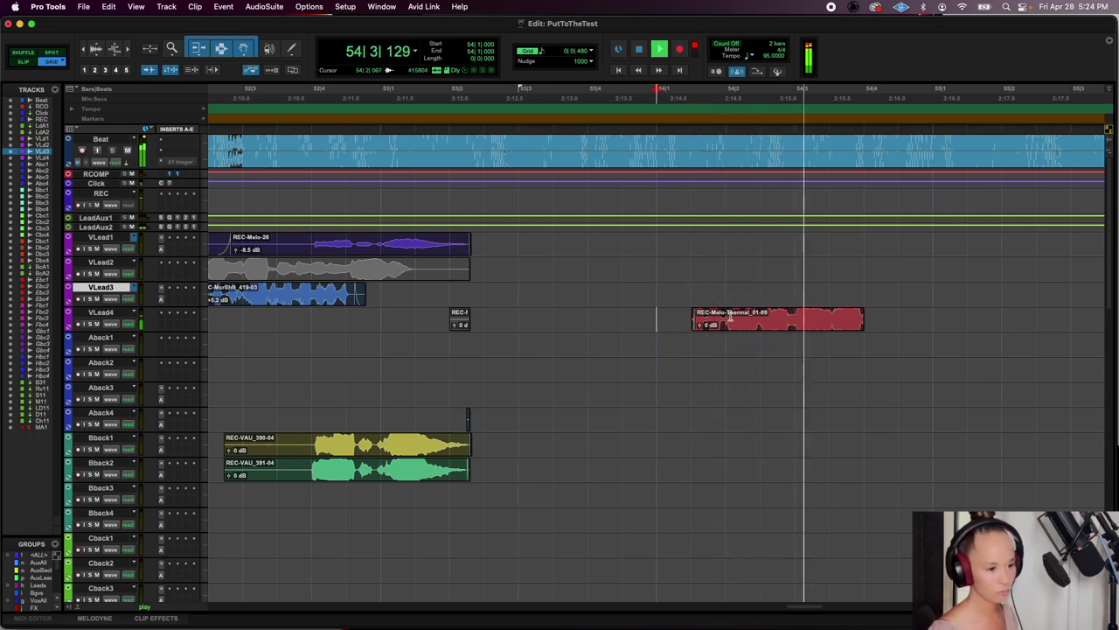
left_click_drag(729, 316, 912, 326)
key("super+e")
key("space")
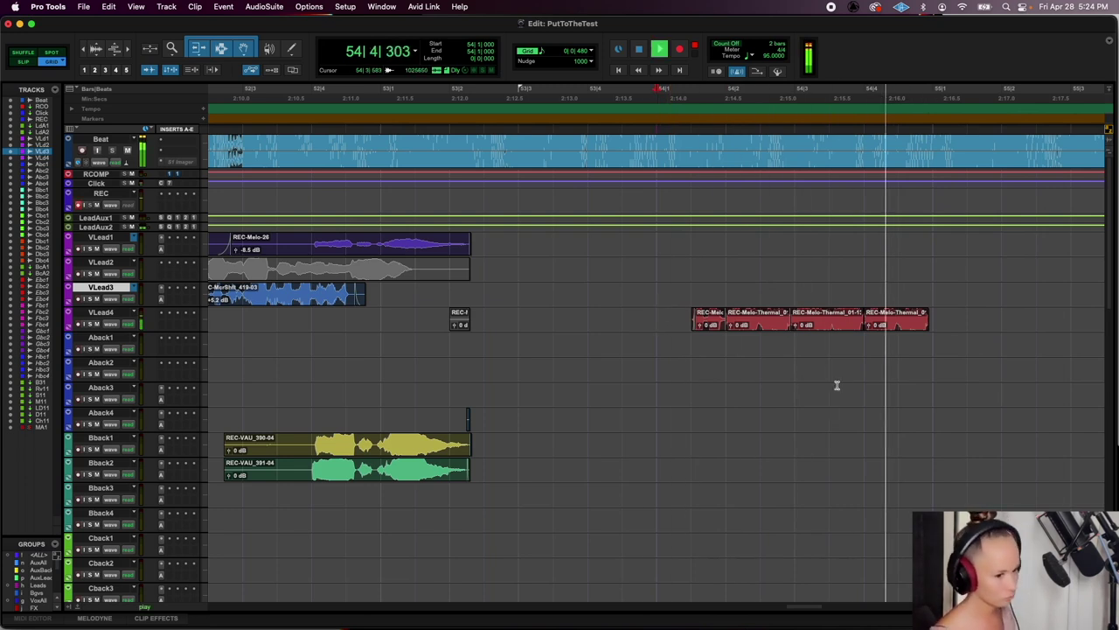
left_click(864, 327)
left_click_drag(920, 321, 929, 311)
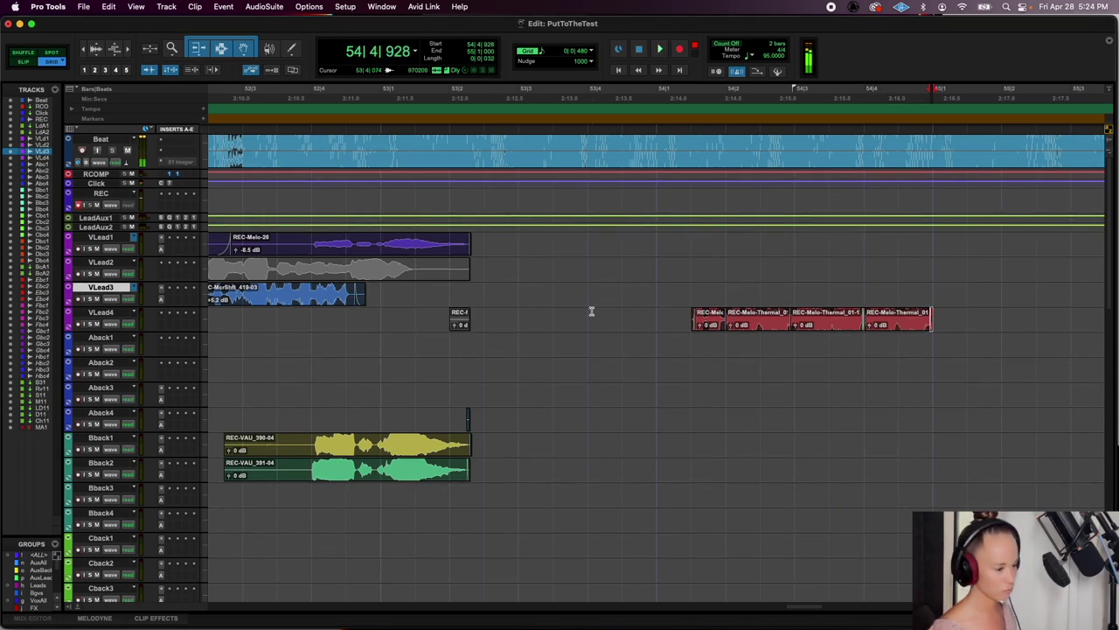
Play the section from 47|3|480 and remove the short leftover VLead4 clip just after 53|1|000
key("r")
key("r")
key("r")
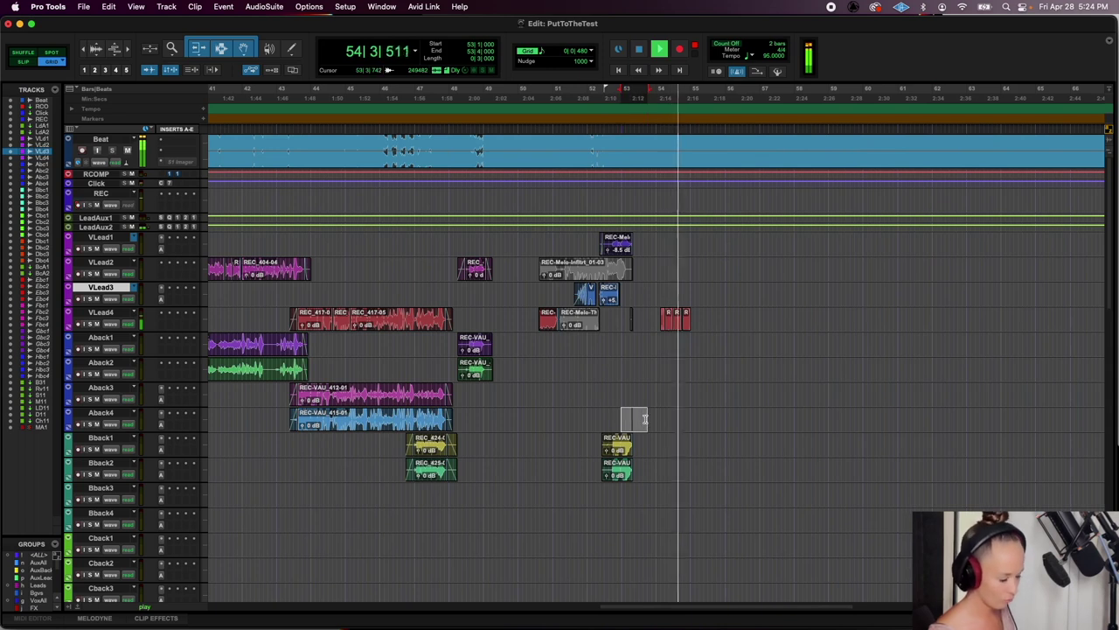
key("space")
key("space")
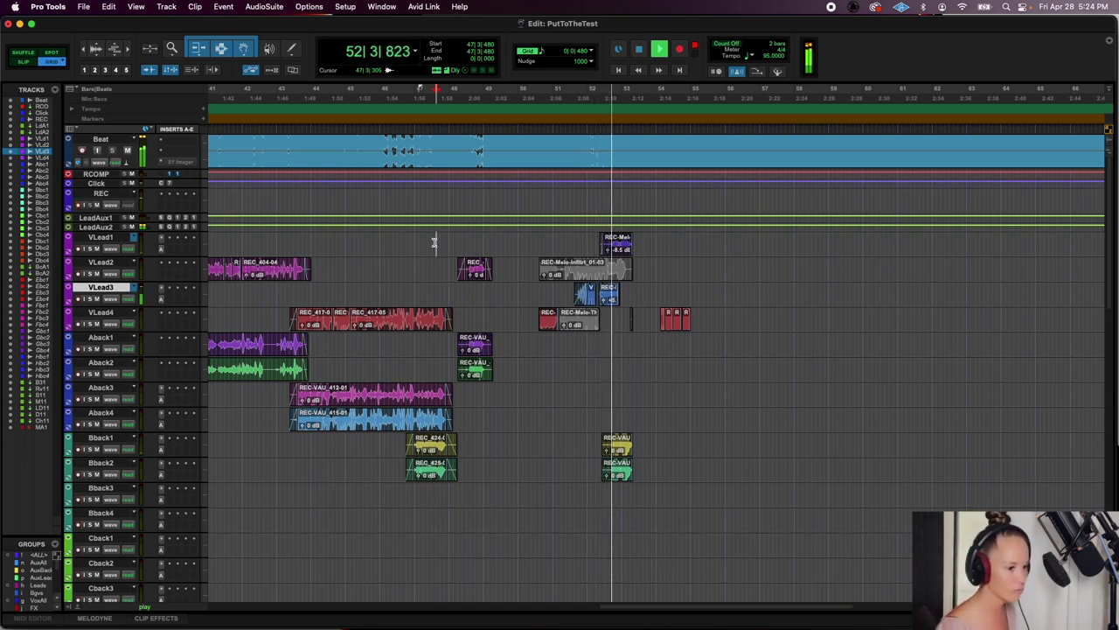
left_click(626, 316)
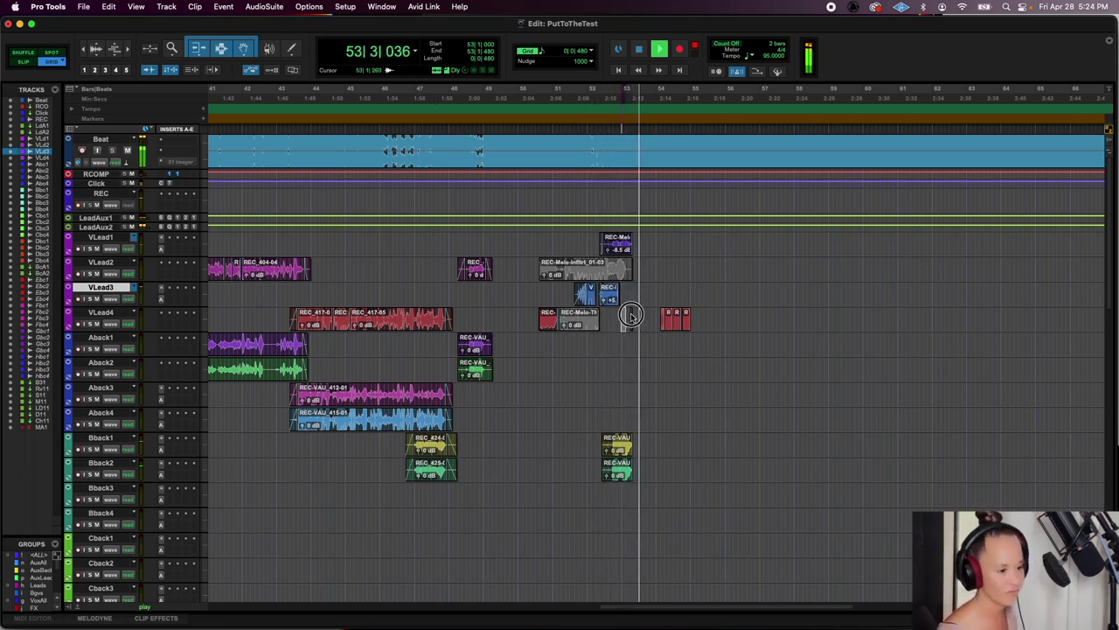
Copy the VLead1, VLead3, Bback1 and Bback2 clips between 51|1|000 and 54|1|000 four bars later and play from 54|1|000
left_click(589, 242)
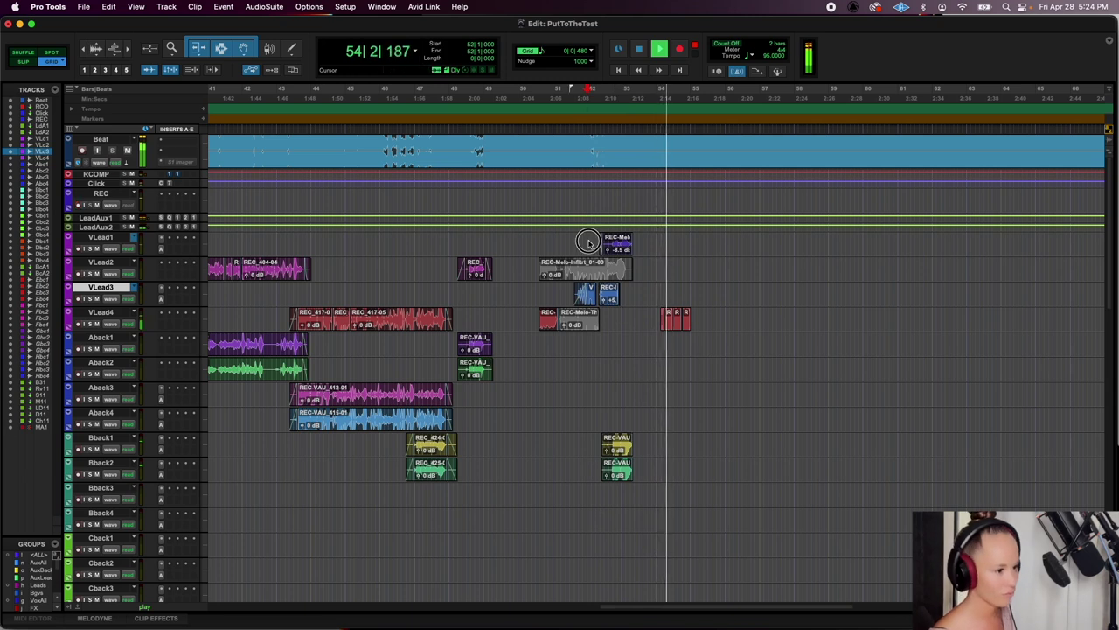
left_click_drag(590, 241, 645, 245)
mouse_move(644, 294)
left_mouse_down()
mouse_move(642, 320)
mouse_move(645, 295)
left_mouse_up()
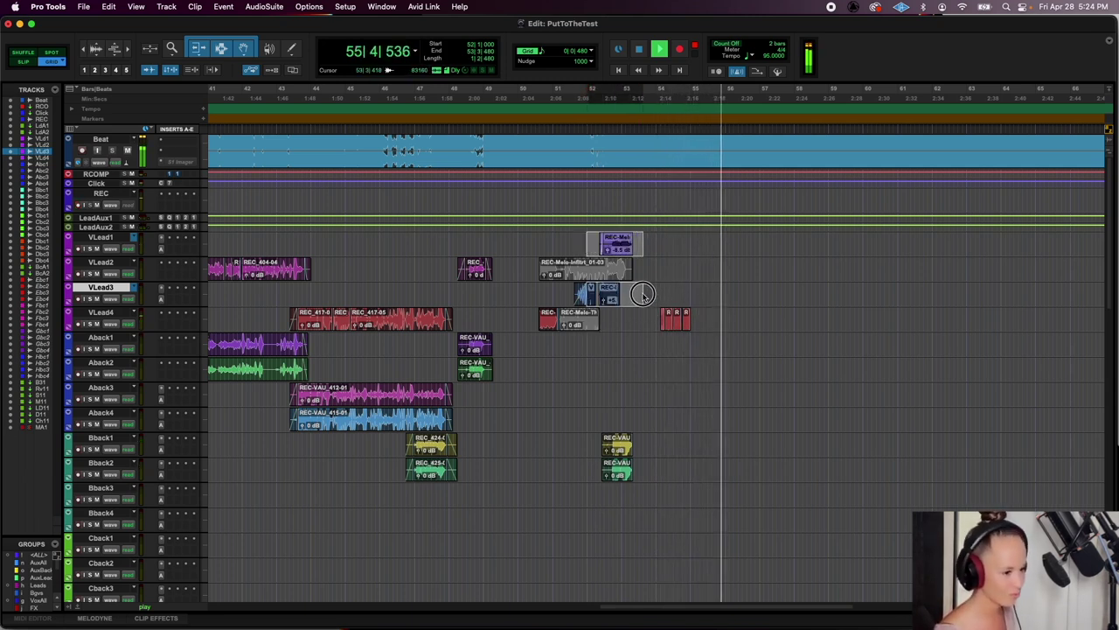
left_click(552, 291, "shift")
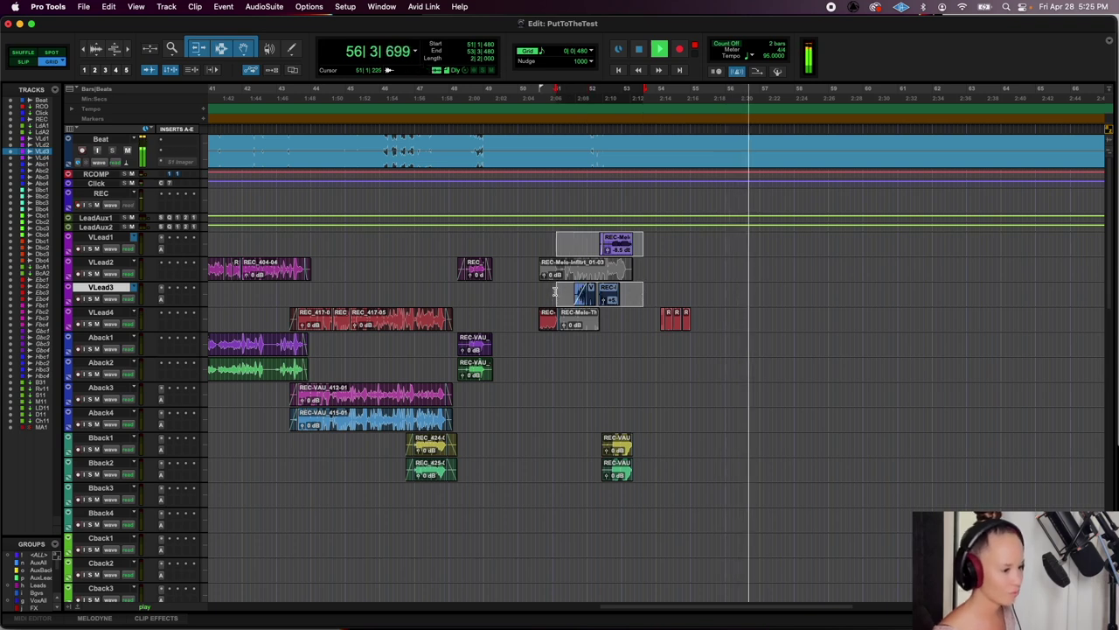
left_click_drag(655, 435, 655, 462)
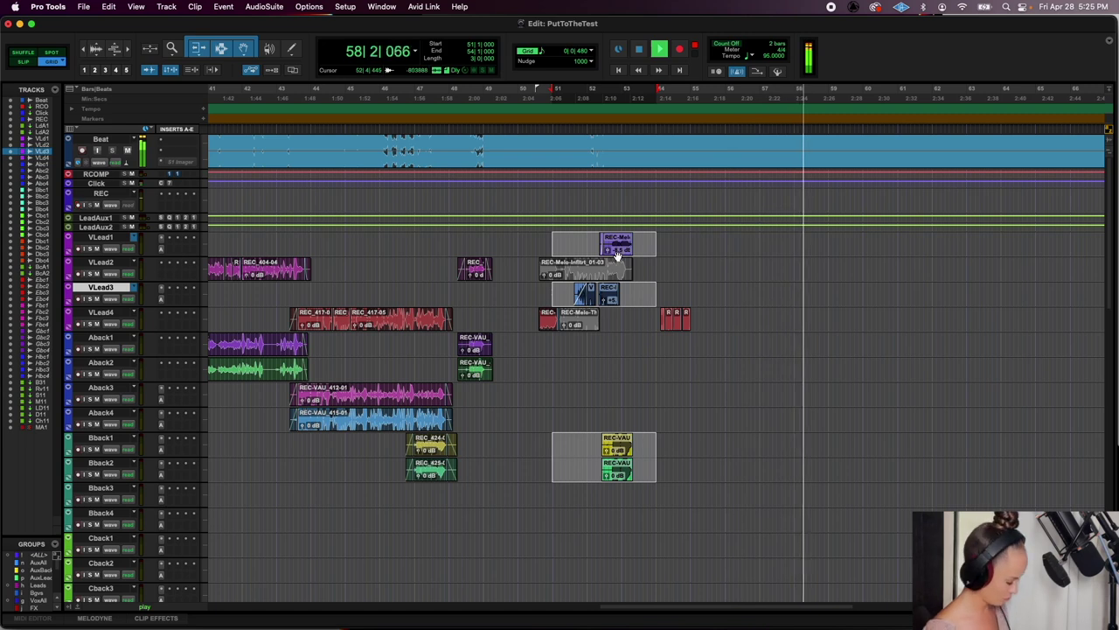
left_click_drag(617, 253, 757, 260)
left_click(654, 199)
key("space")
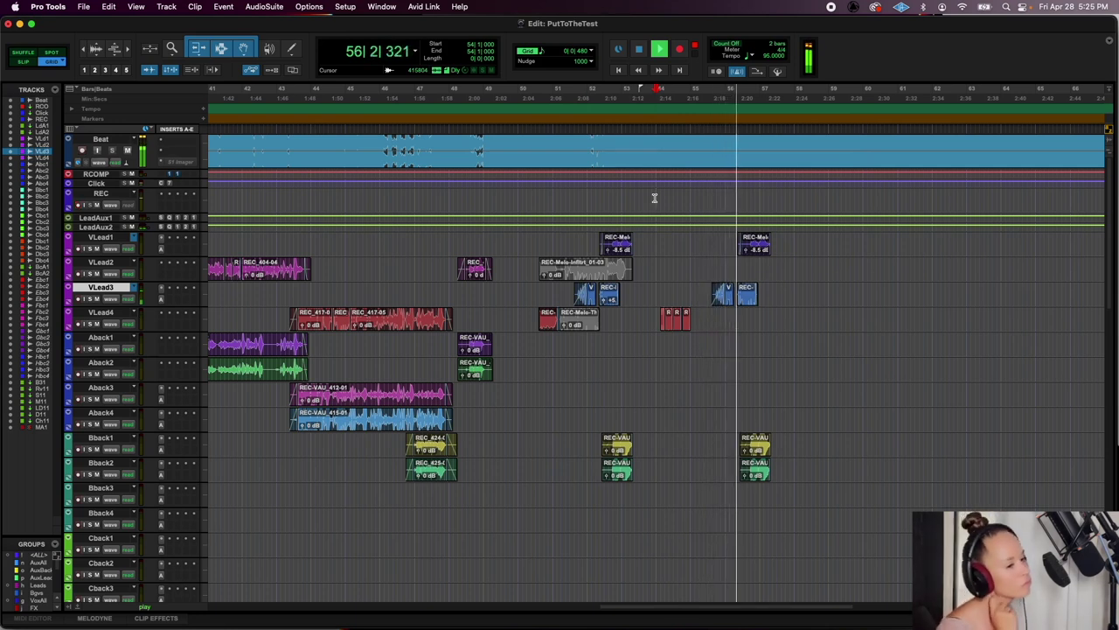
Delete the copied VLead1, Bback1 and Bback2 clips around bars 56 to 57 and play that section
left_click(753, 243)
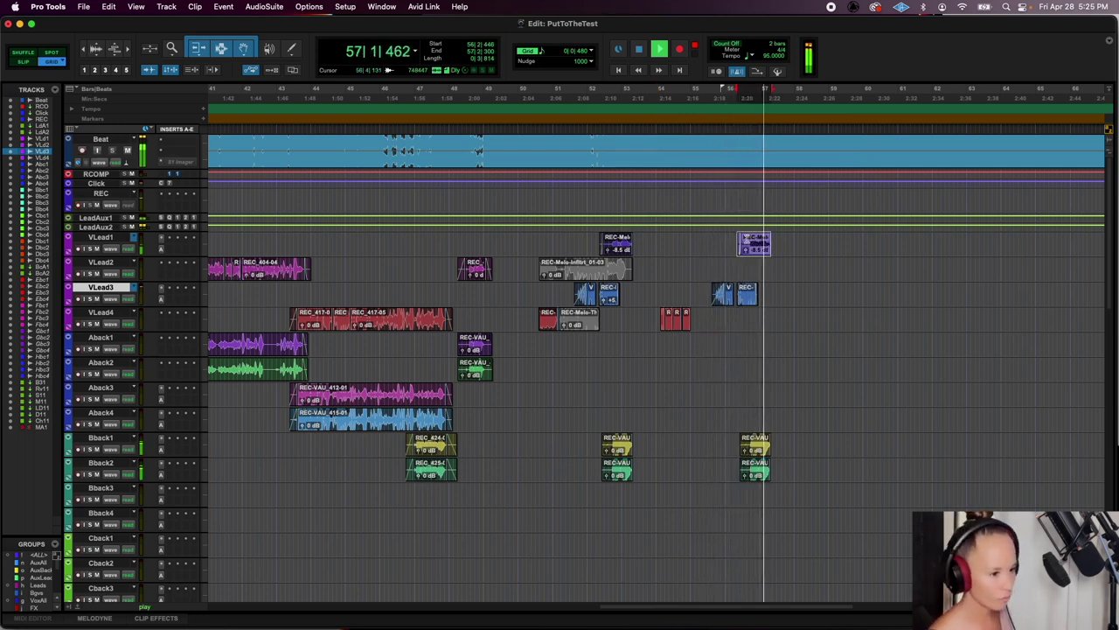
key("Delete")
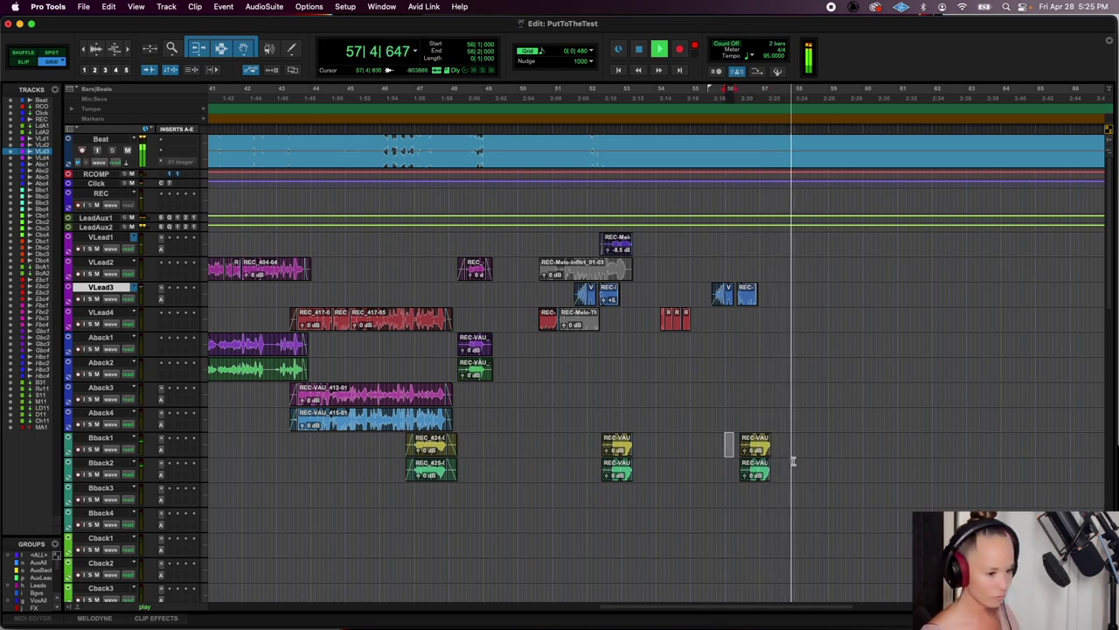
left_click_drag(794, 480, 725, 443)
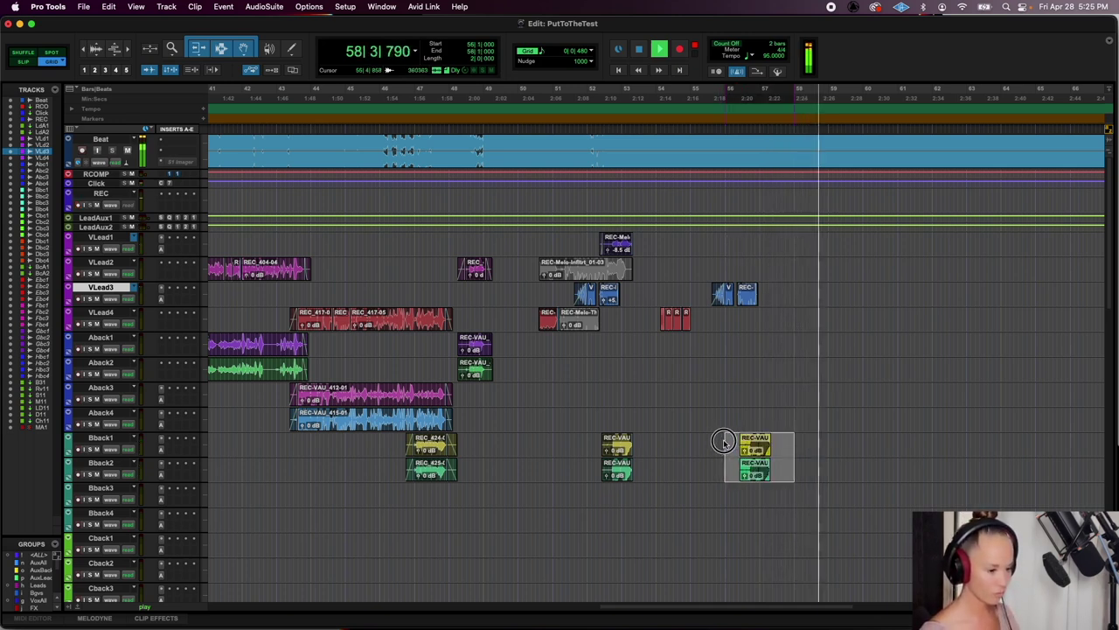
key("Delete")
key("space")
key("space")
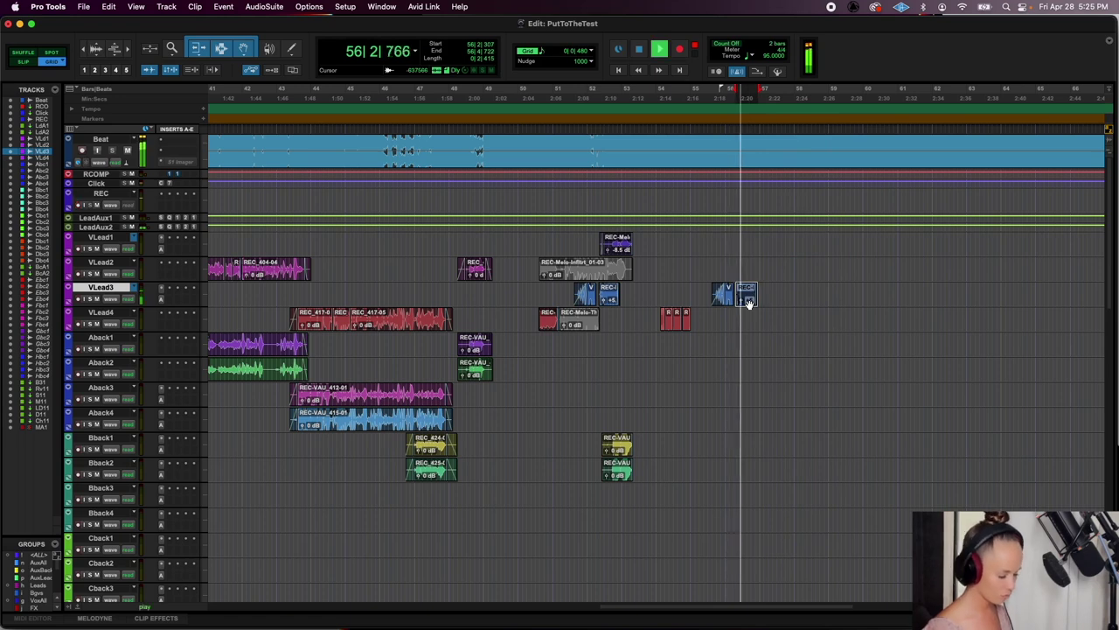
Using a one-bar grid, copy 27|1|000 to 37|1|000 on VLead1, VLead3, Aback3, Aback4, Bback1 and Bback2 to 58|1|000
key("super+bracketleft")
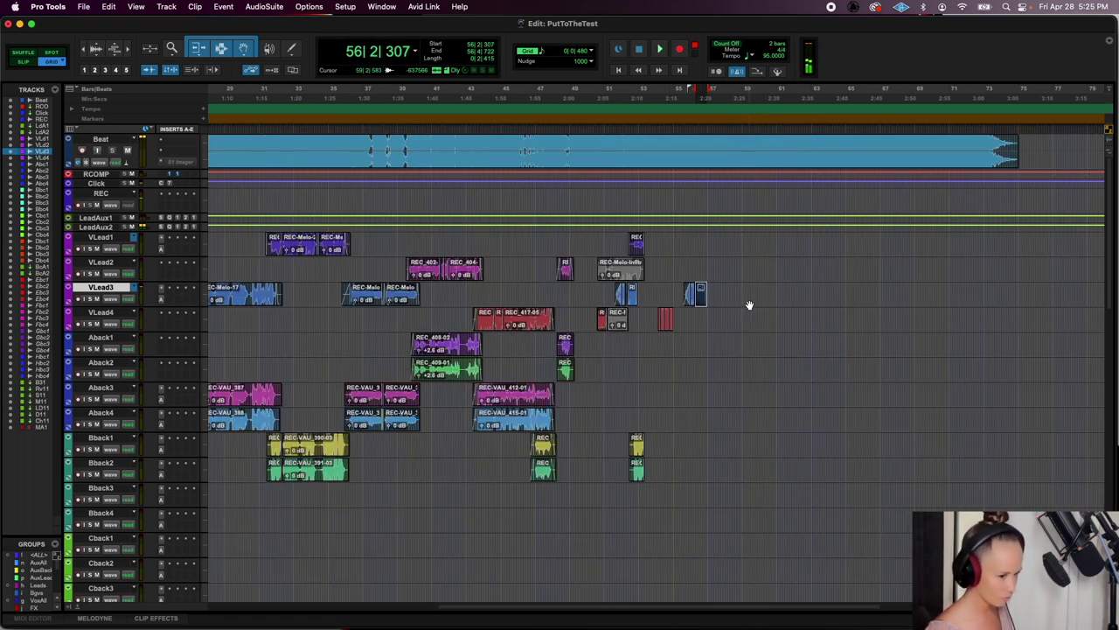
scroll(488, 294, "left", 10)
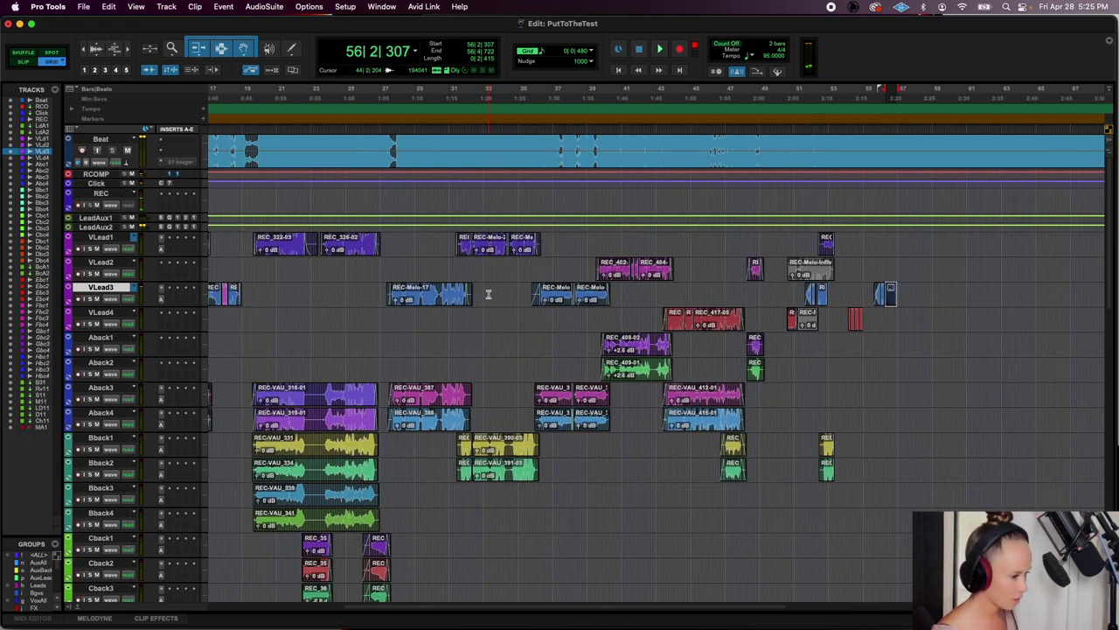
left_click(591, 53)
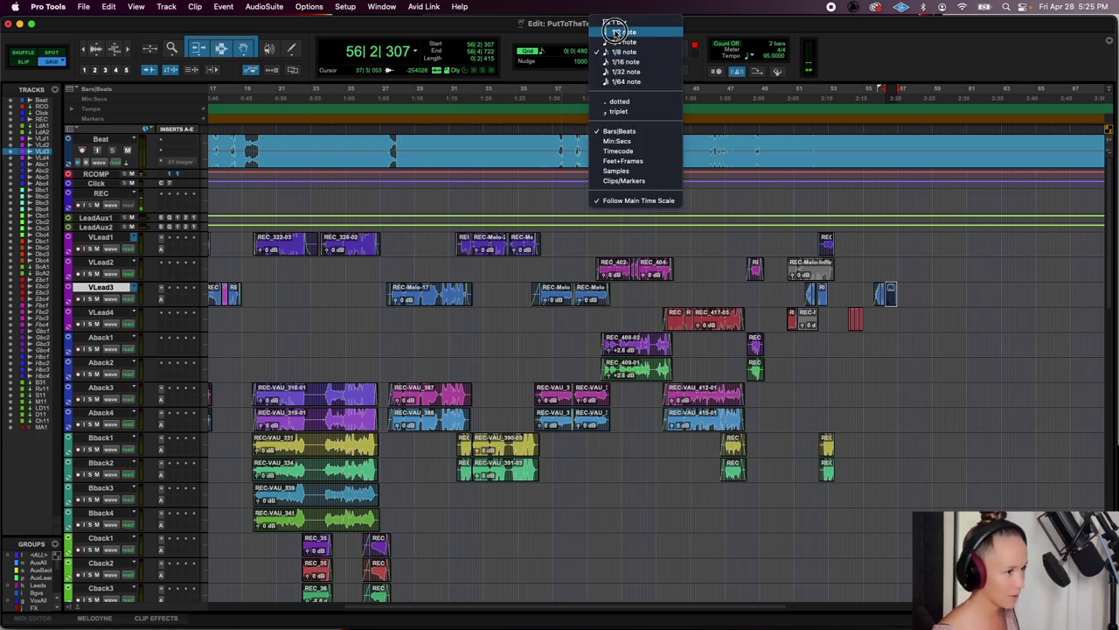
left_click(612, 24)
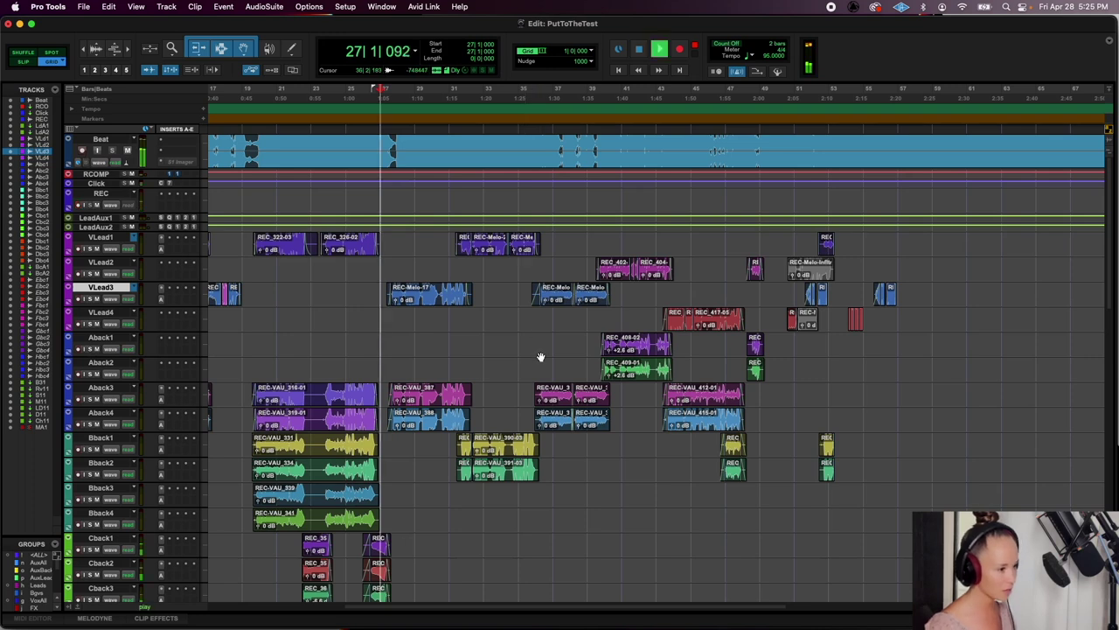
left_click(550, 238, "shift")
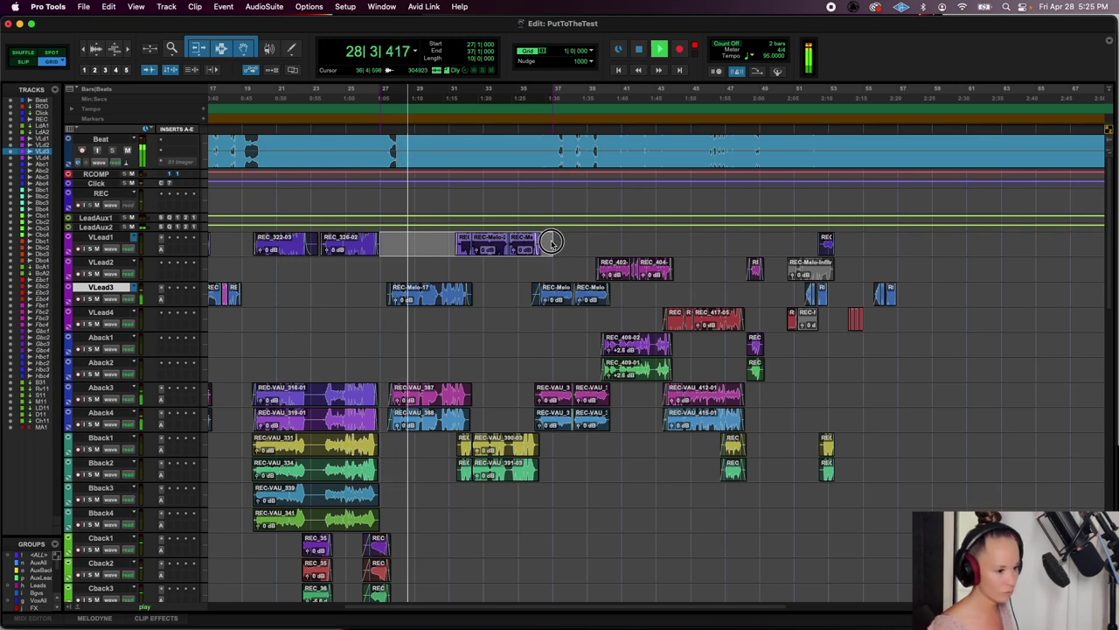
left_click(511, 293, "shift")
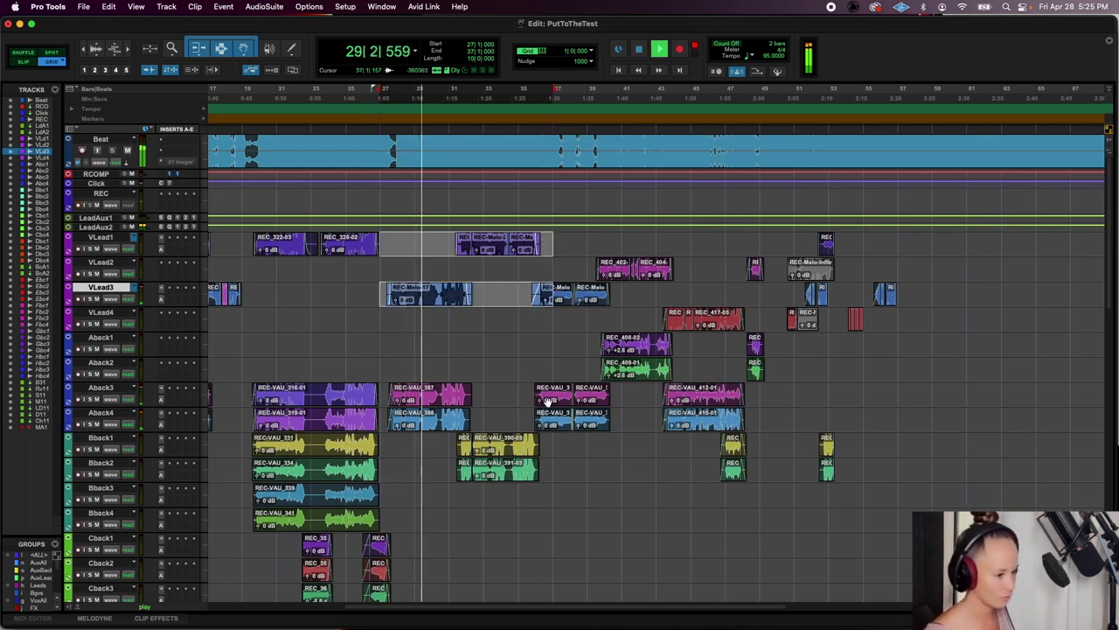
left_click(512, 394, "shift")
left_click(499, 424, "shift")
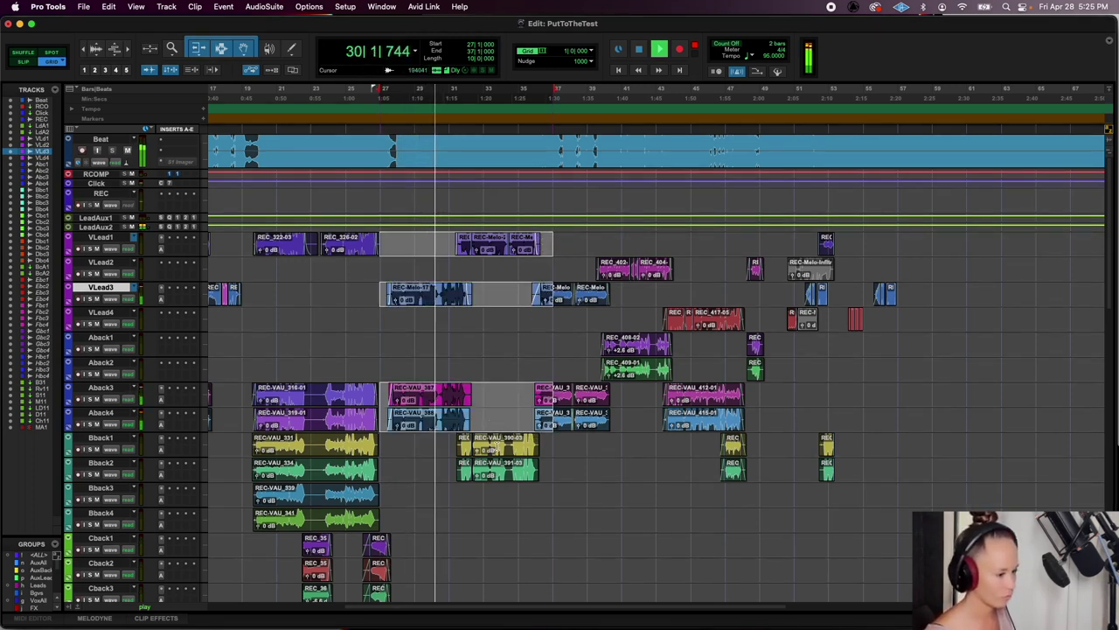
left_click(497, 446, "shift")
left_click(495, 470, "shift")
left_click_drag(411, 302, 923, 278)
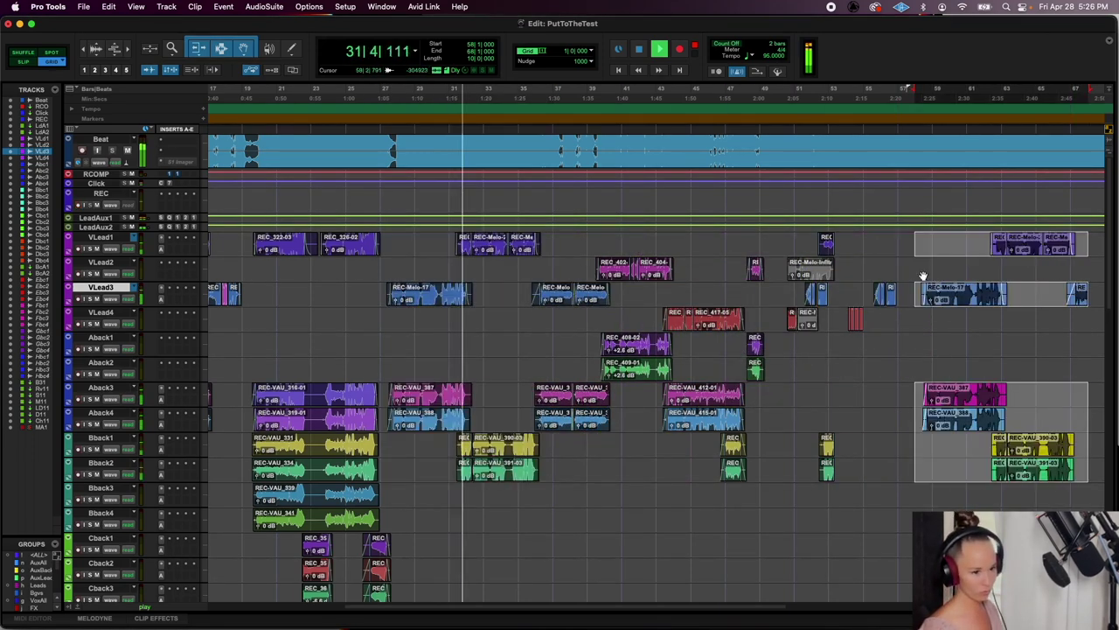
key("space")
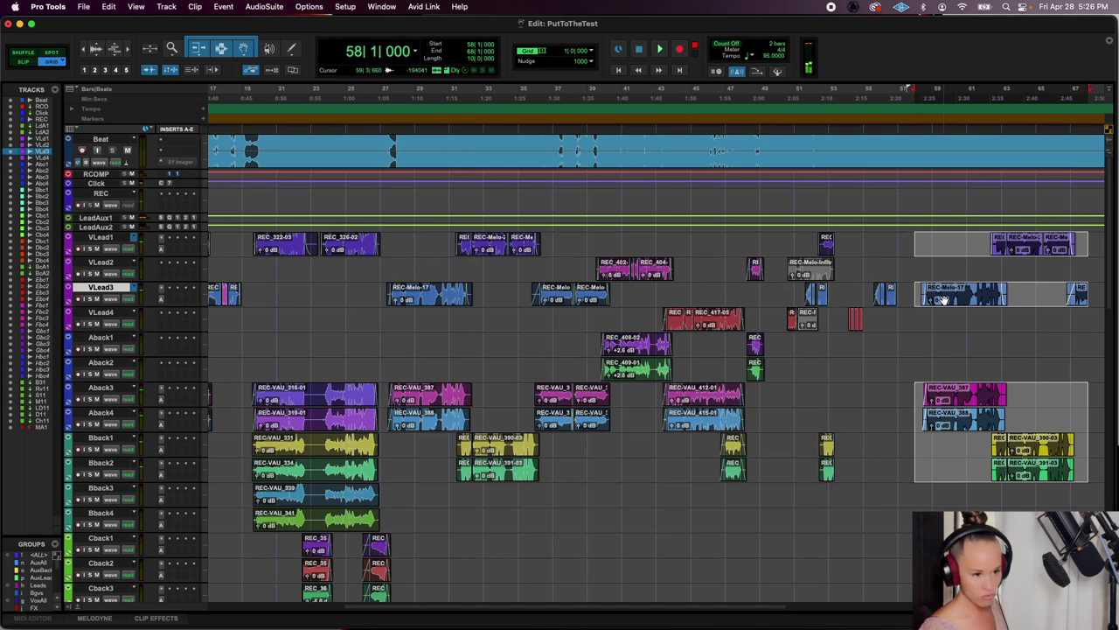
Shift the copied block to 57|1|000, moving the REC-Melo-17 clip to VLead1, the later lead clips to VLead3, and removing the leftover VLead3 piece
left_click_drag(942, 299, 923, 275)
left_click(922, 317)
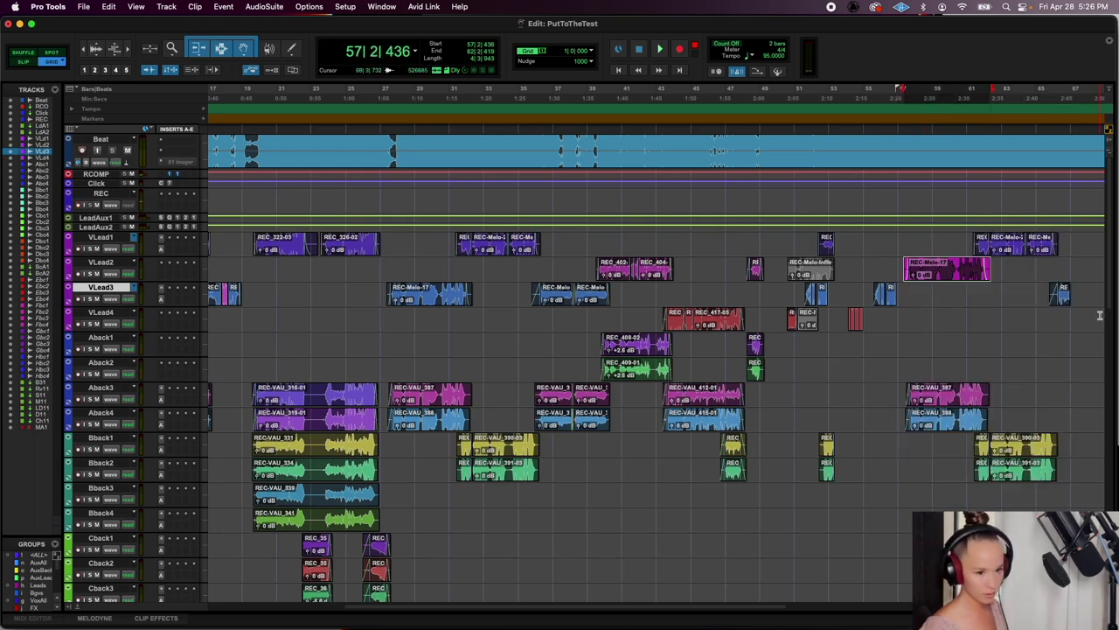
left_click(1043, 292)
left_click_drag(963, 243, 1050, 291)
Move the copied block from VLead1 through Bback2 one bar earlier to 56|1|000 and play it
left_click_drag(998, 266, 1067, 470)
key("t")
key("t")
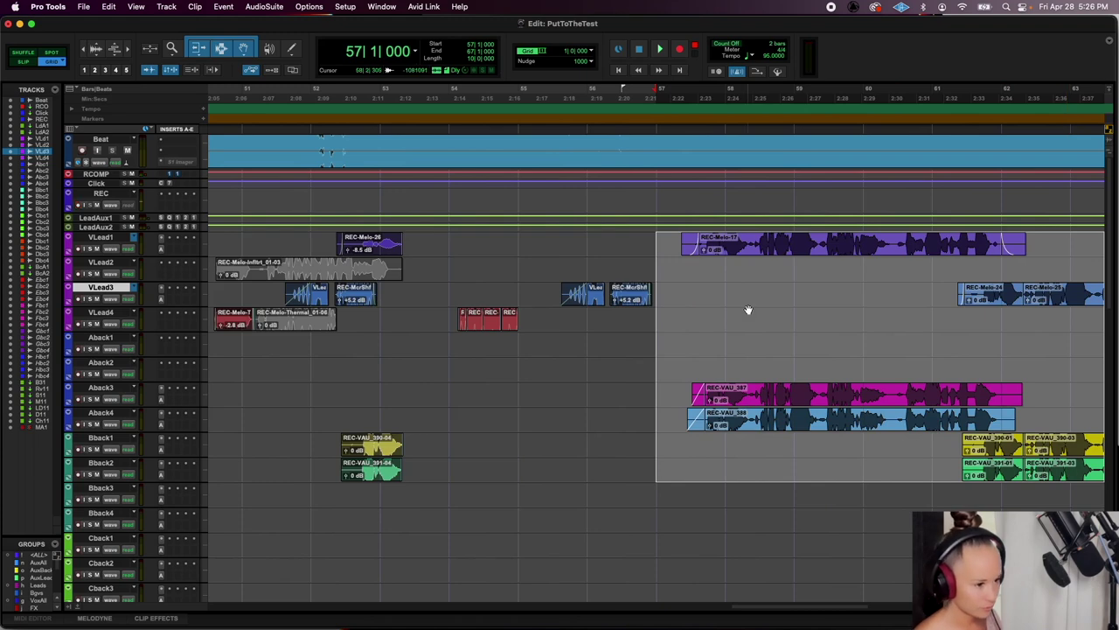
left_click_drag(742, 249, 699, 252)
key("space")
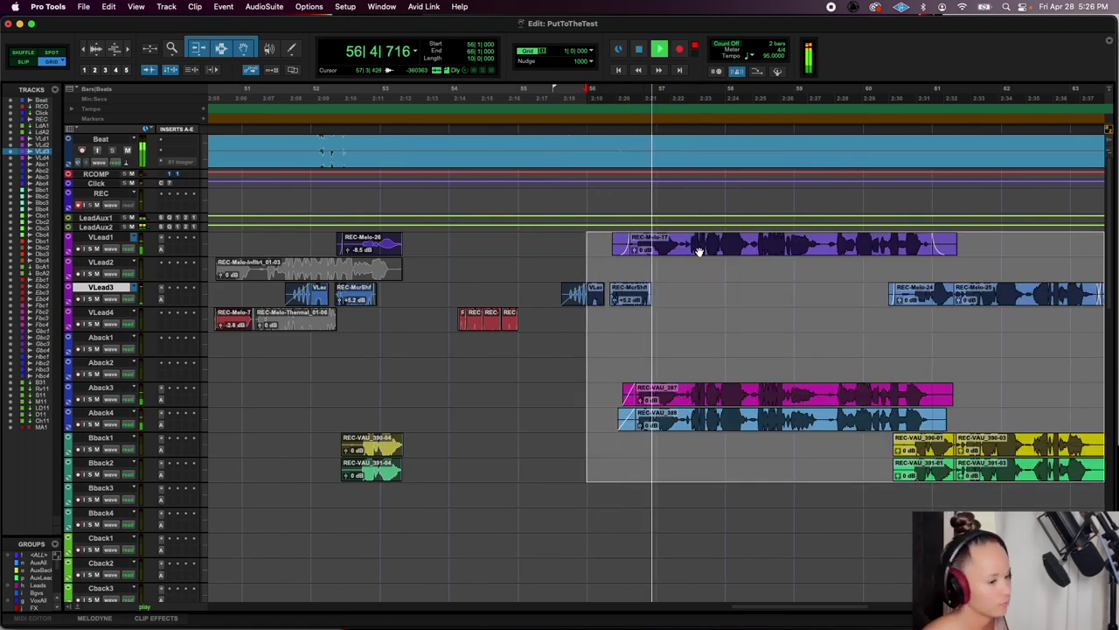
key("r")
key("r")
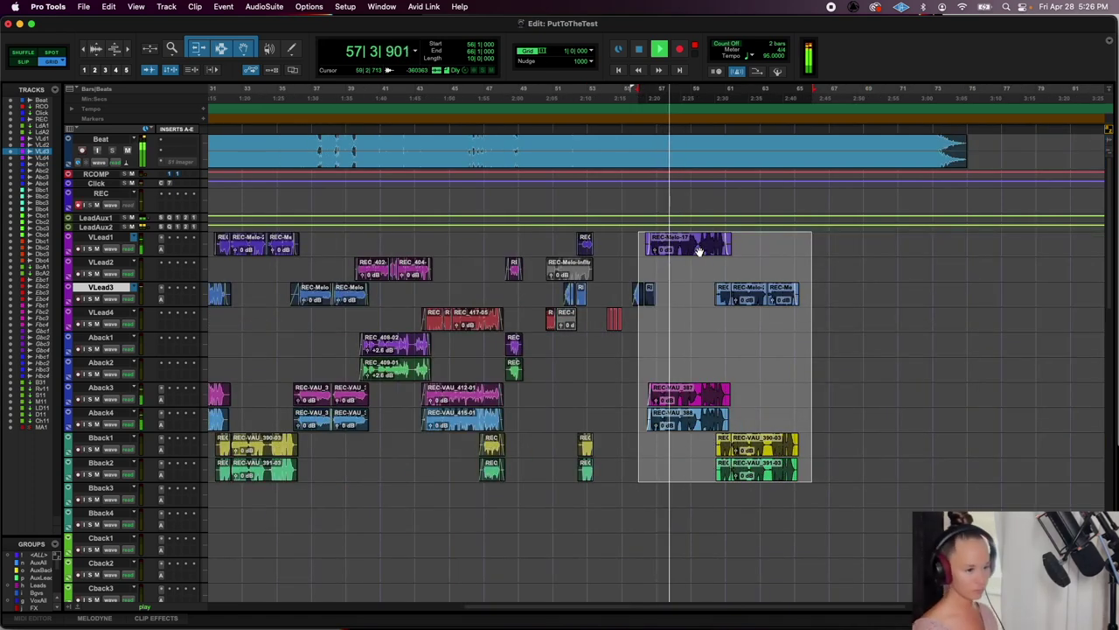
Record two backing vocal takes on REC from 56|1|000, placing the first one on Bback3
left_click(639, 198)
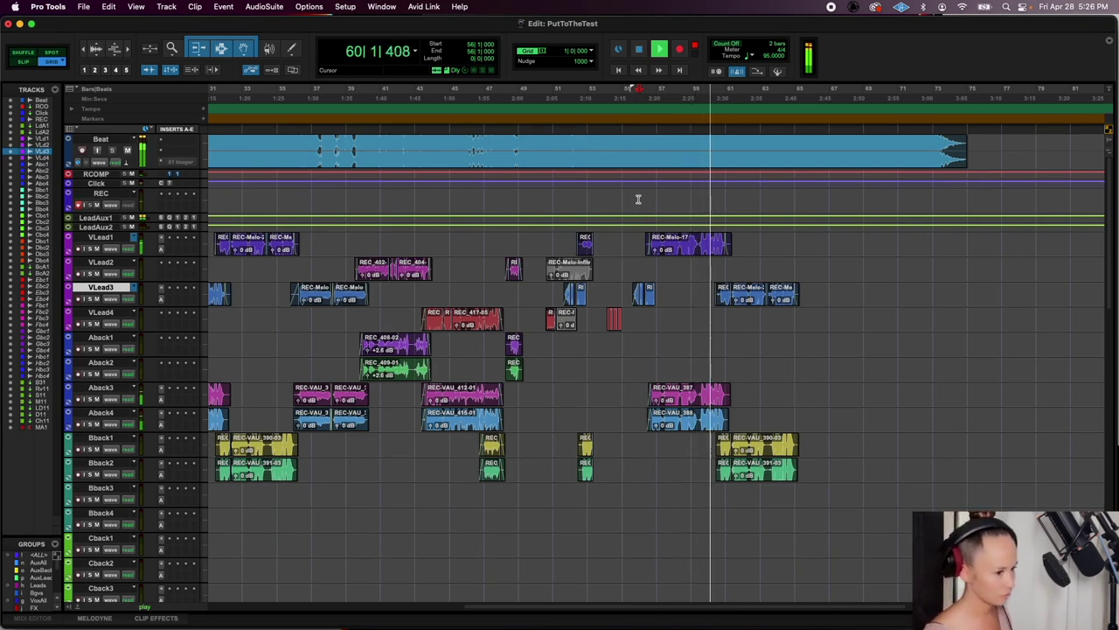
key("space")
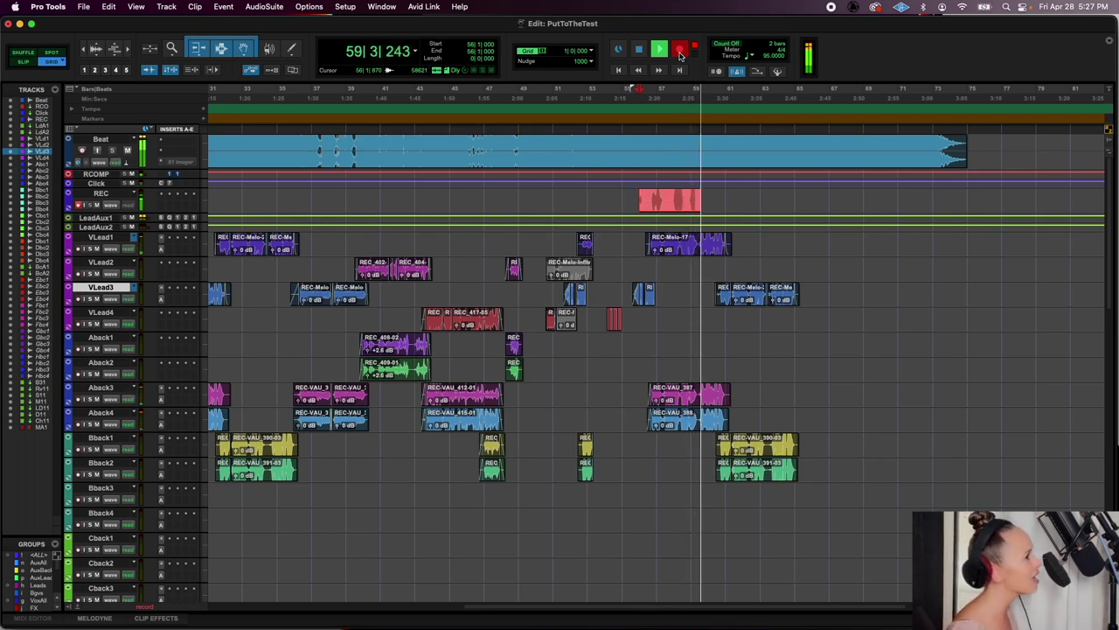
key("space")
left_click_drag(667, 194, 665, 490)
left_click(679, 52)
key("space")
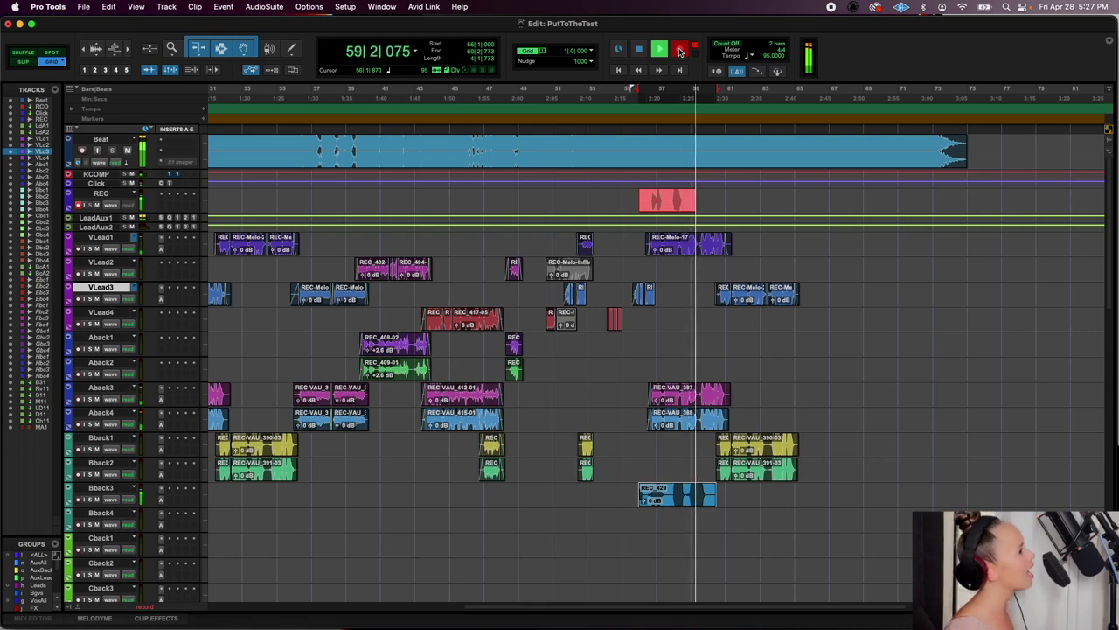
key("space")
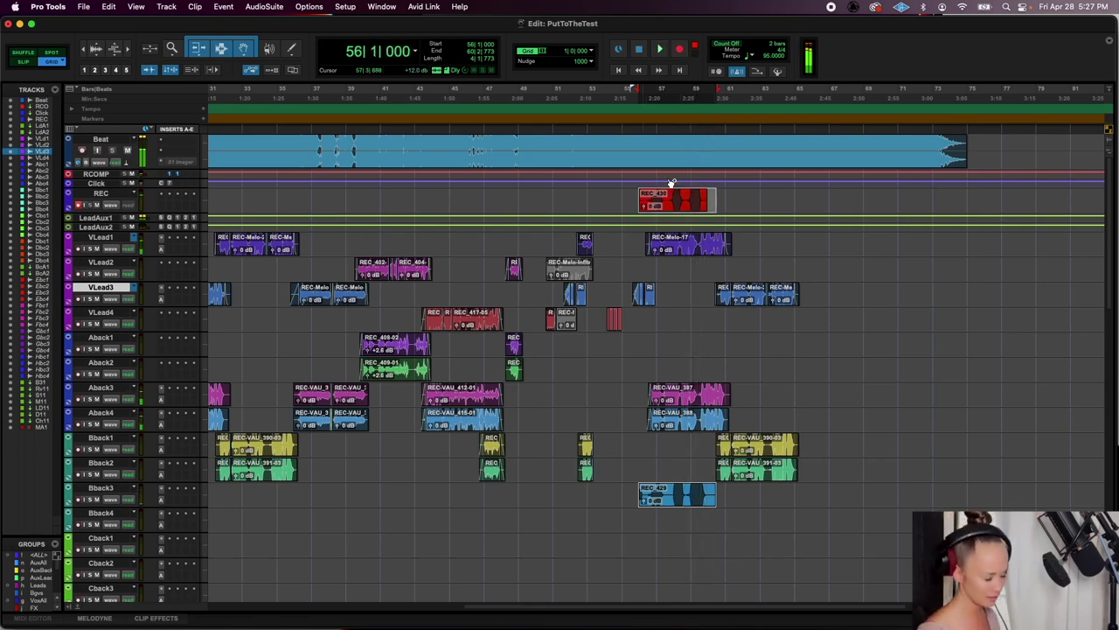
Delete both new backing vocal takes from REC and Bback3
key("t")
key("t")
key("Delete")
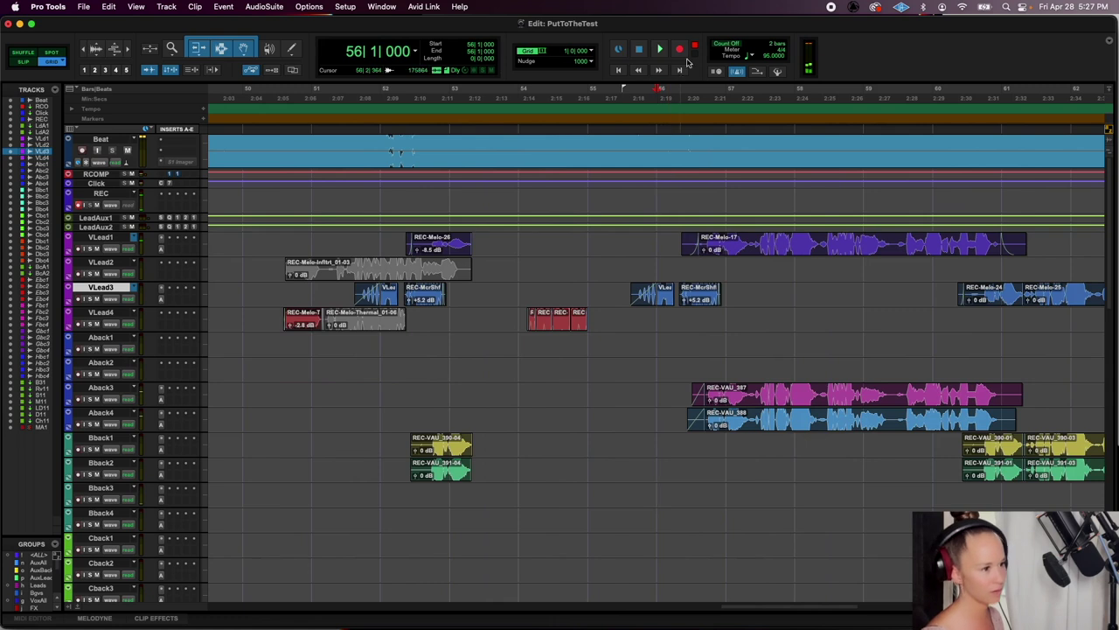
Record a backing vocal take on REC from 56|1|000 to about bar 60 and move it to Bback3
key("space")
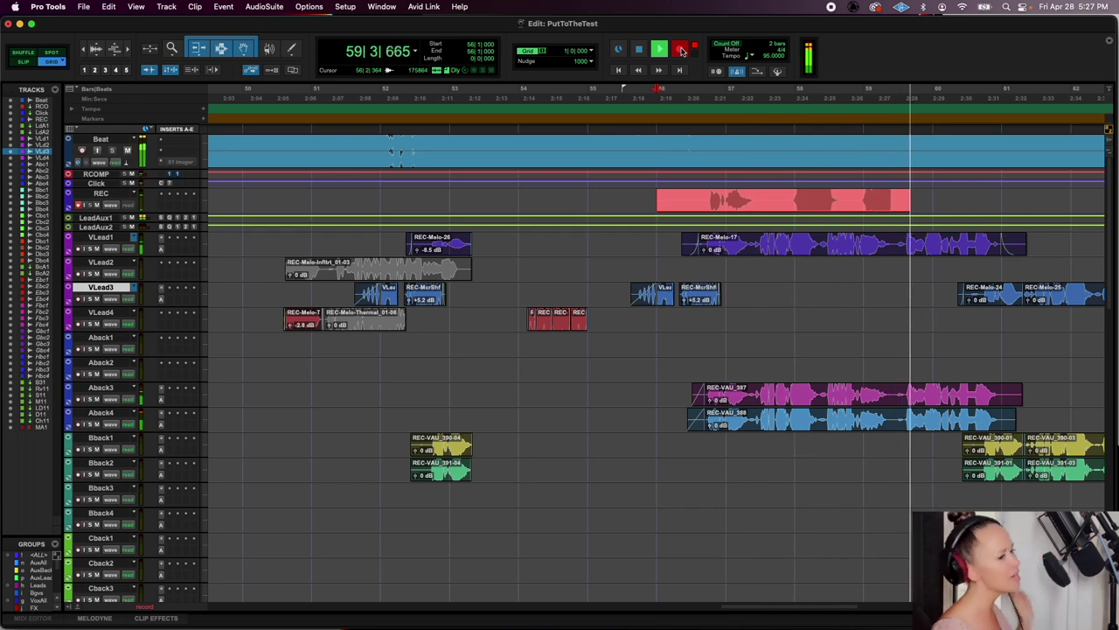
key("space")
left_click_drag(770, 201, 767, 491)
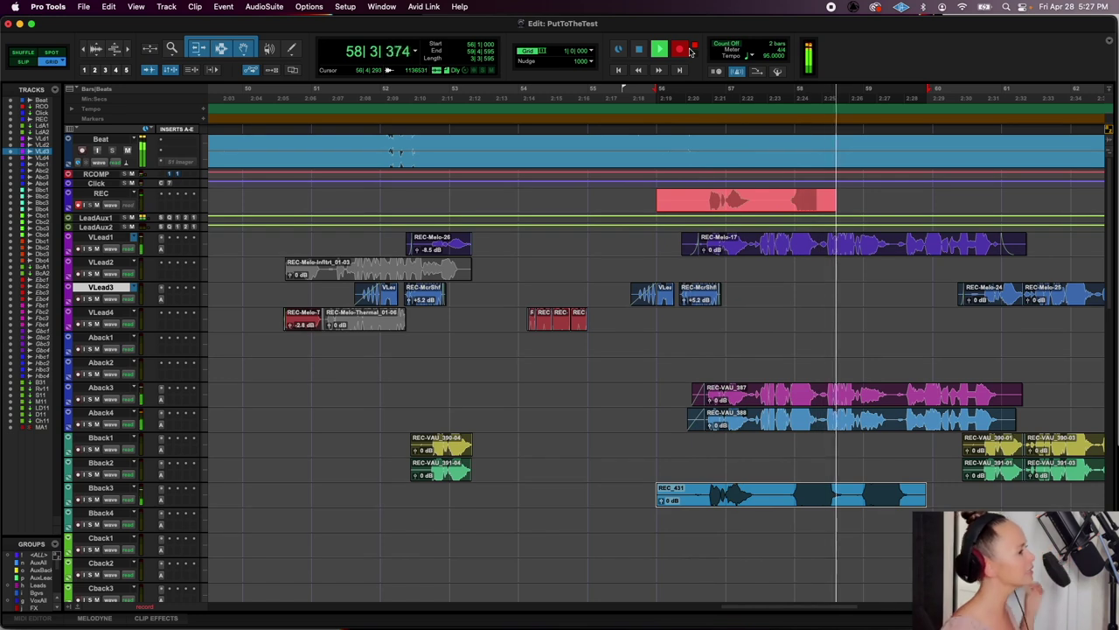
Record a doubling take from 56|1|000, re-record it from 57|1|000, and join both parts with a crossfade on Bback4
key("space")
left_click(729, 194)
key("space")
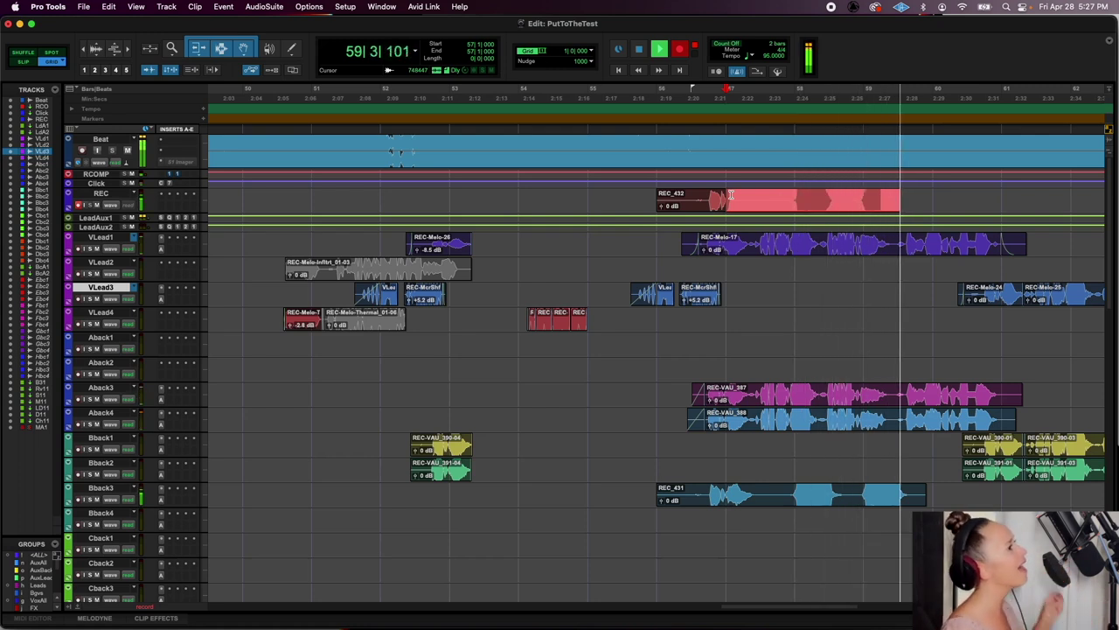
key("space")
left_click_drag(719, 200, 801, 523)
left_click(745, 209)
left_click(803, 210, "shift")
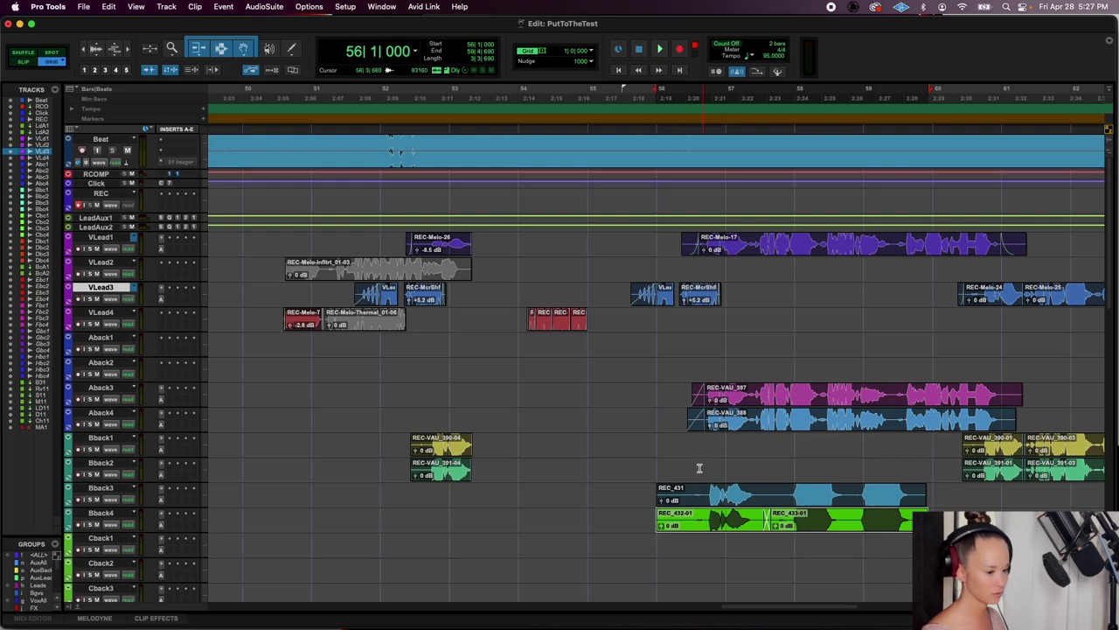
Play the layered backing vocals from 56|1|000, record a short take there and move it to Cback1
key("space")
key("space")
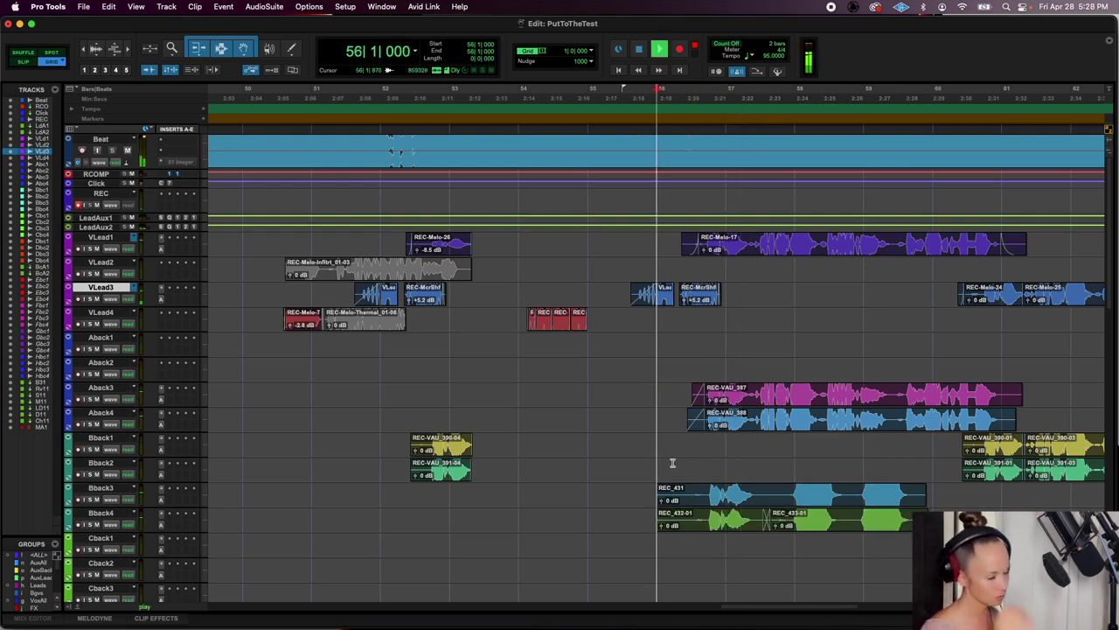
key("space")
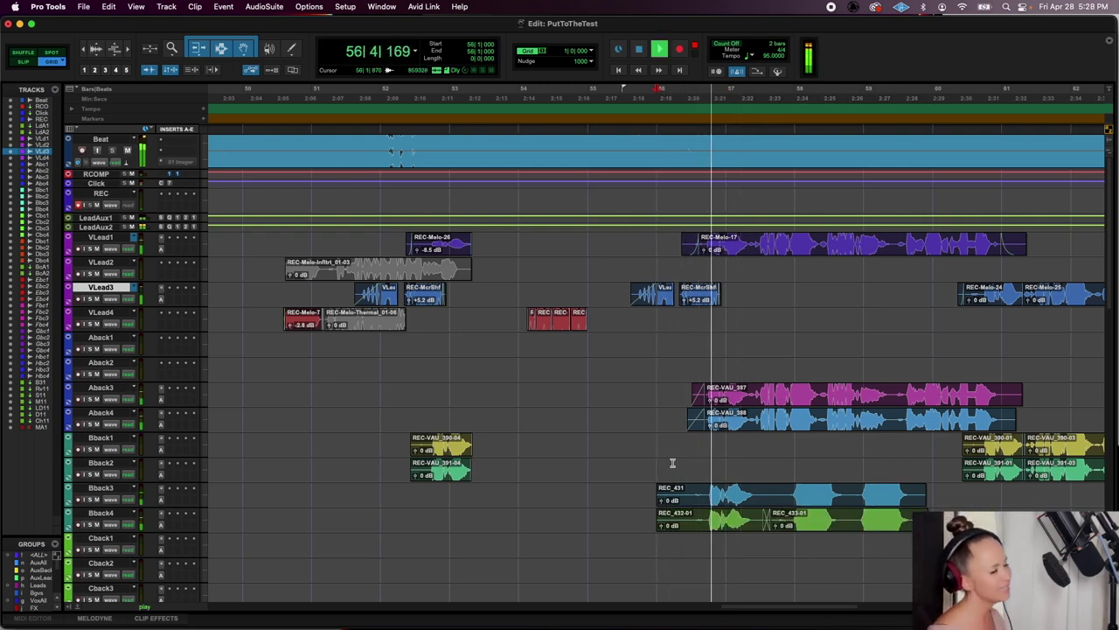
key("space")
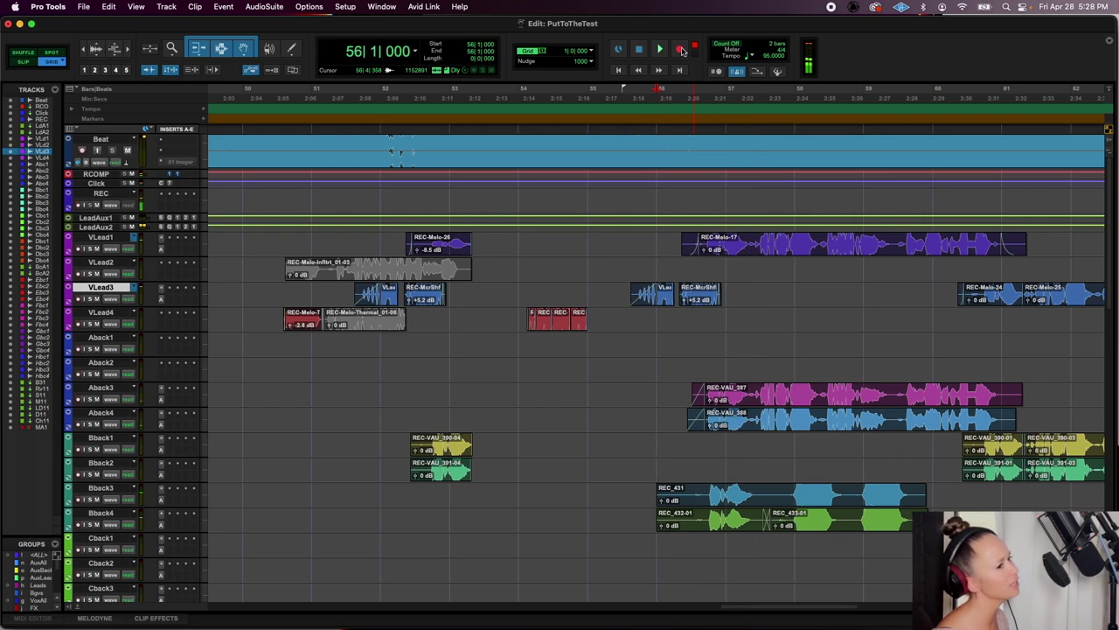
key("space")
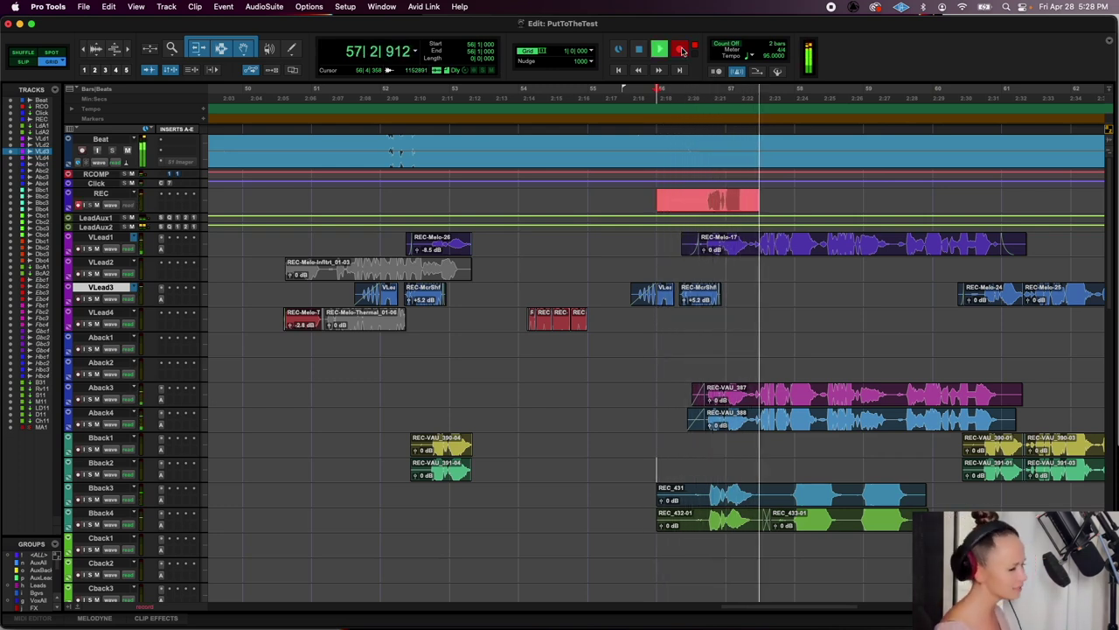
key("space")
left_click_drag(719, 201, 711, 549)
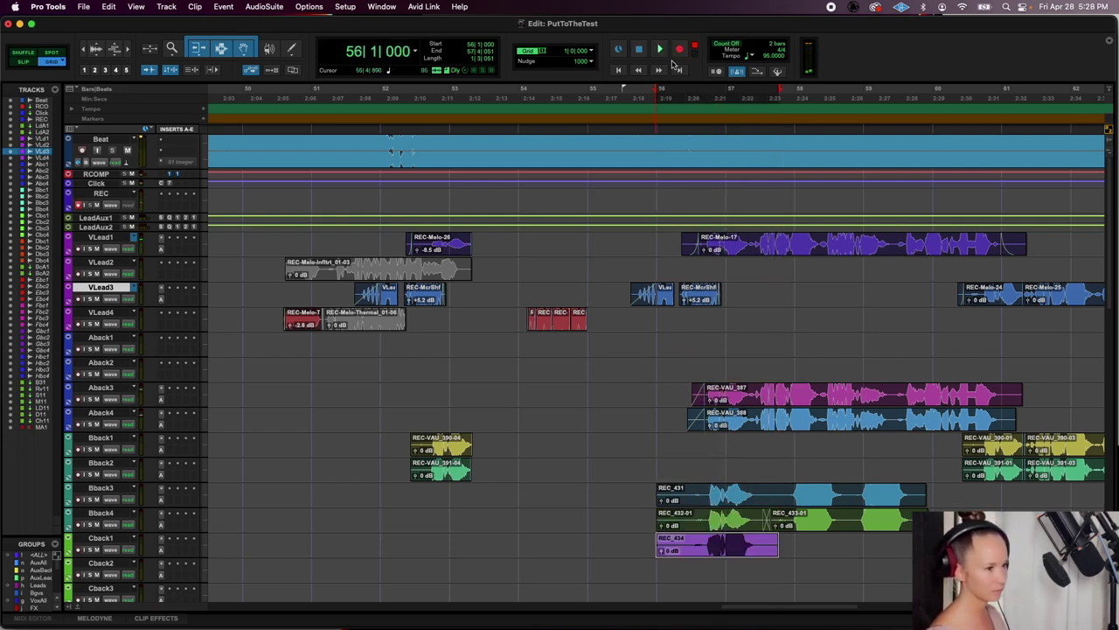
Record another short backing take on REC from 56|1|000, move it to Cback2 and play the result
key("space")
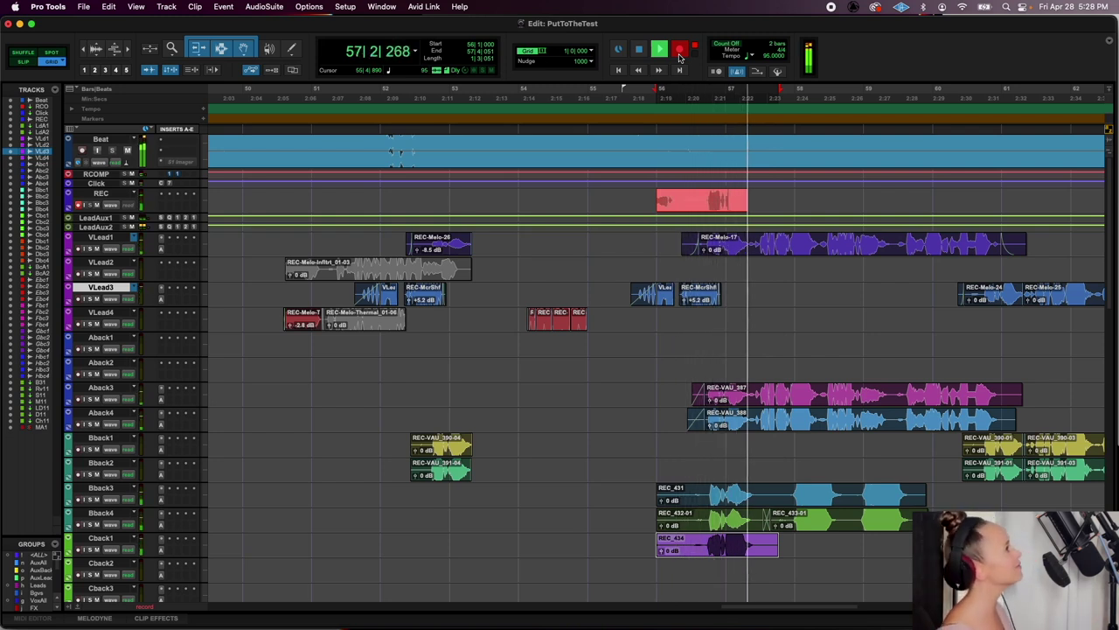
key("space")
left_click(693, 205)
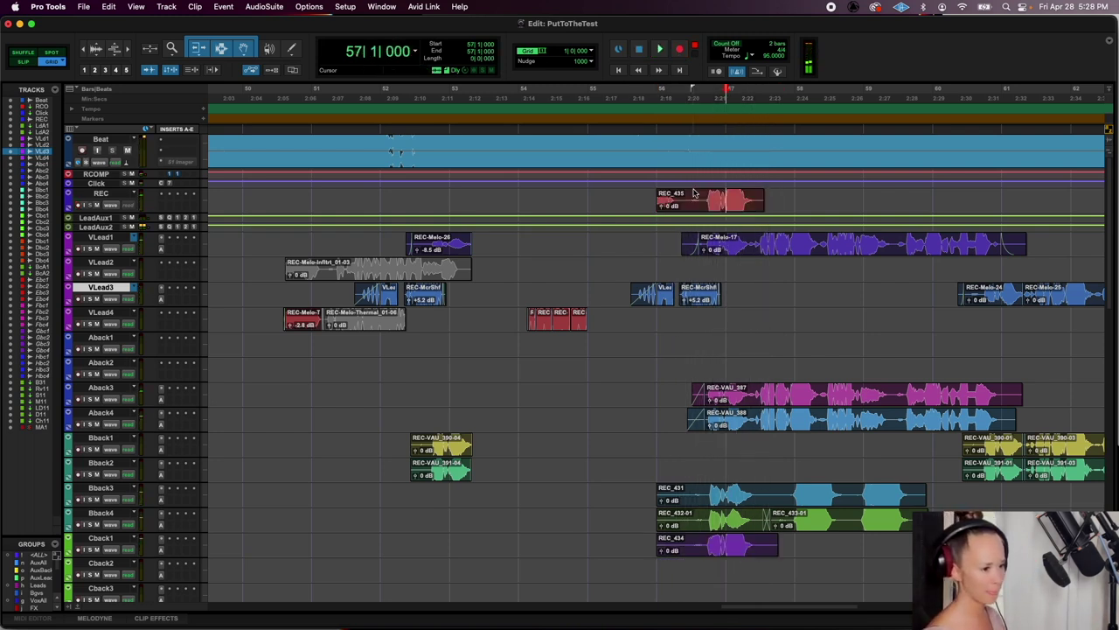
left_click_drag(694, 202, 697, 578)
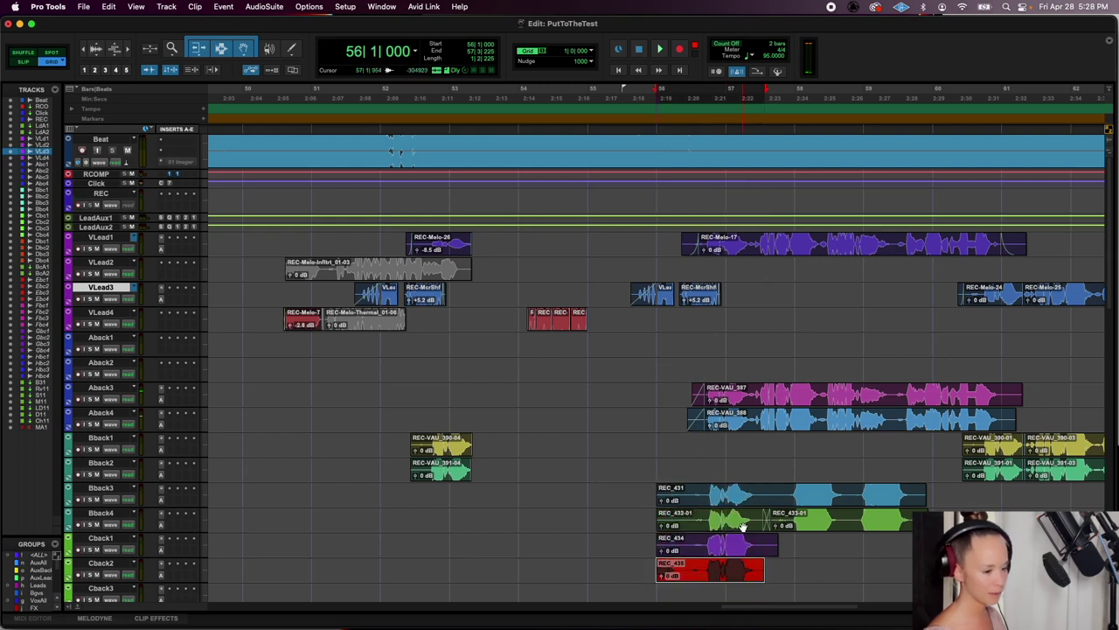
key("space")
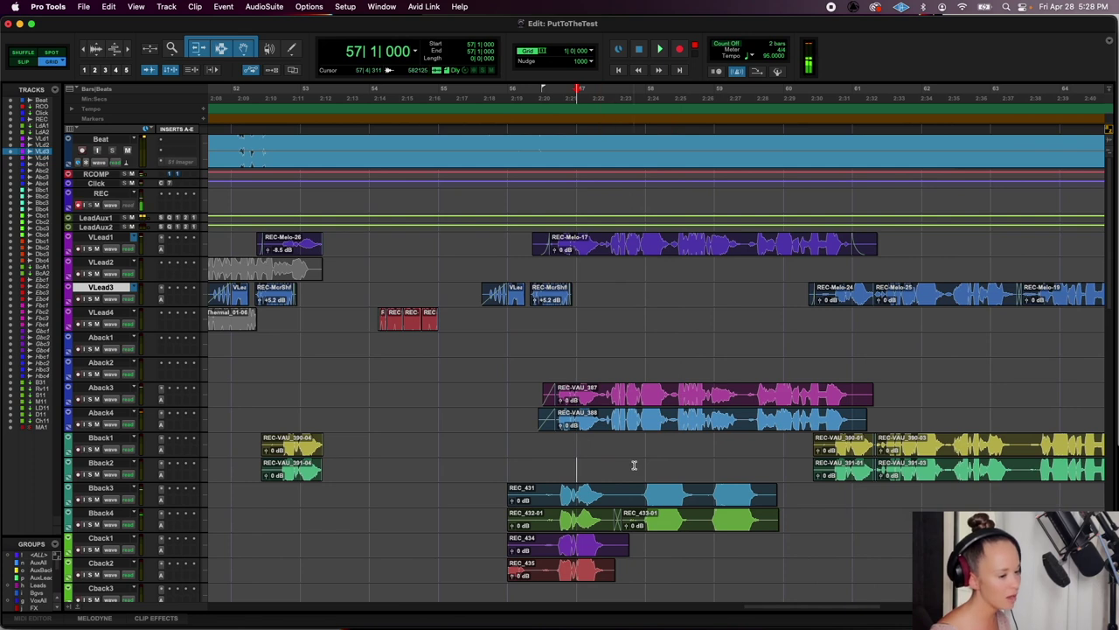
Record a backing vocal take on REC from 57|1|000 and move its sung part to Cback1 after the existing clip
key("space")
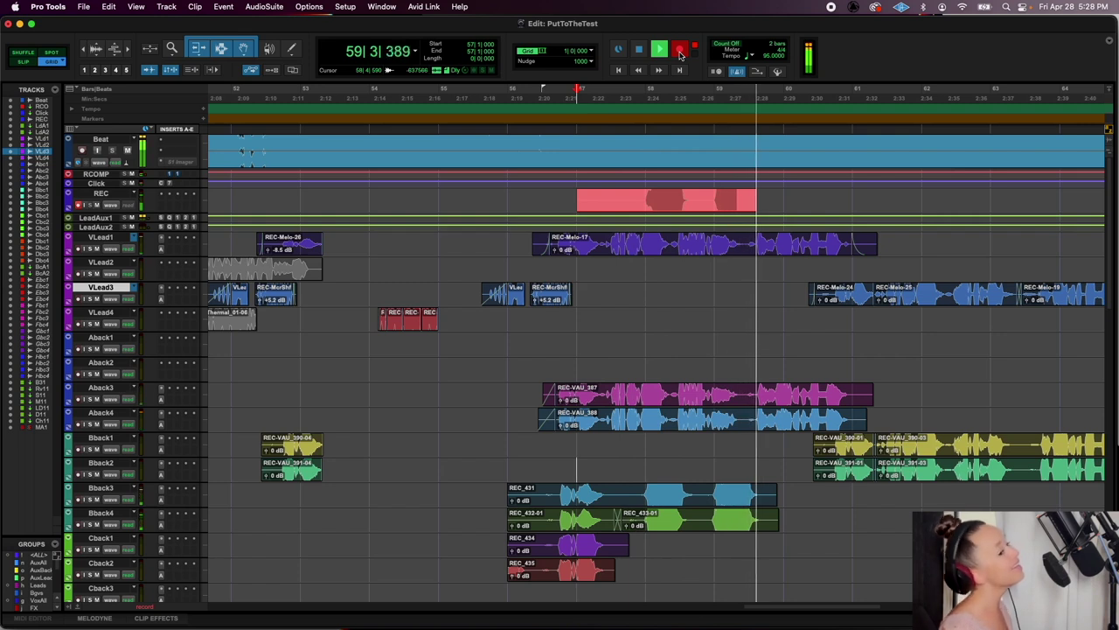
key("space")
left_click_drag(652, 211, 652, 553)
Record a doubling take on REC from 57|1|000, move its sung part to Cback2, and crossfade the clip join on Cback1
left_click(572, 194)
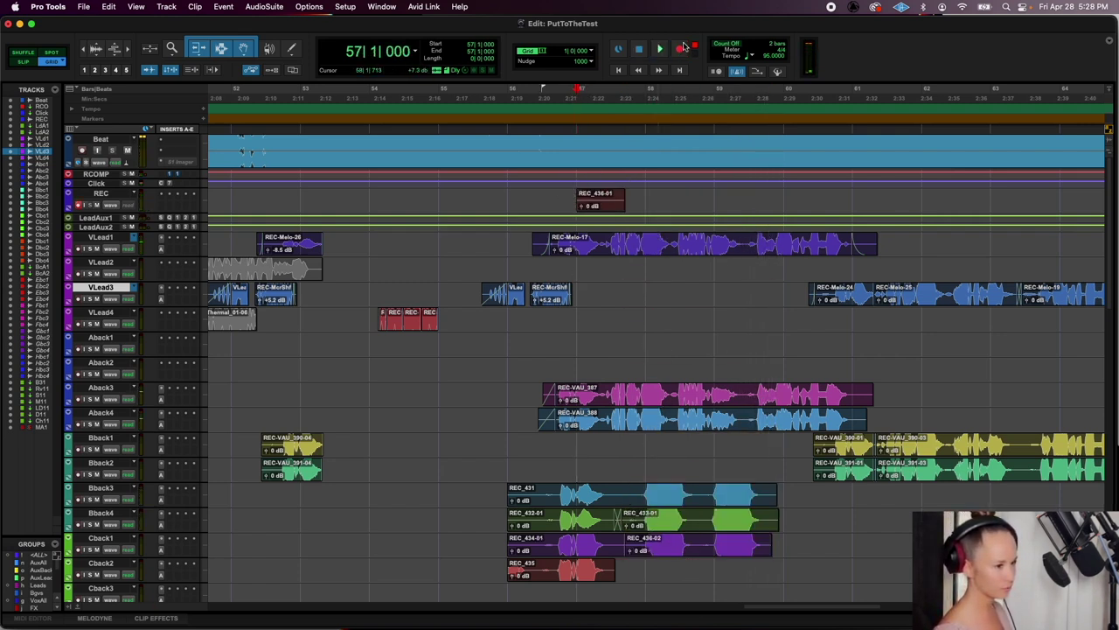
key("space")
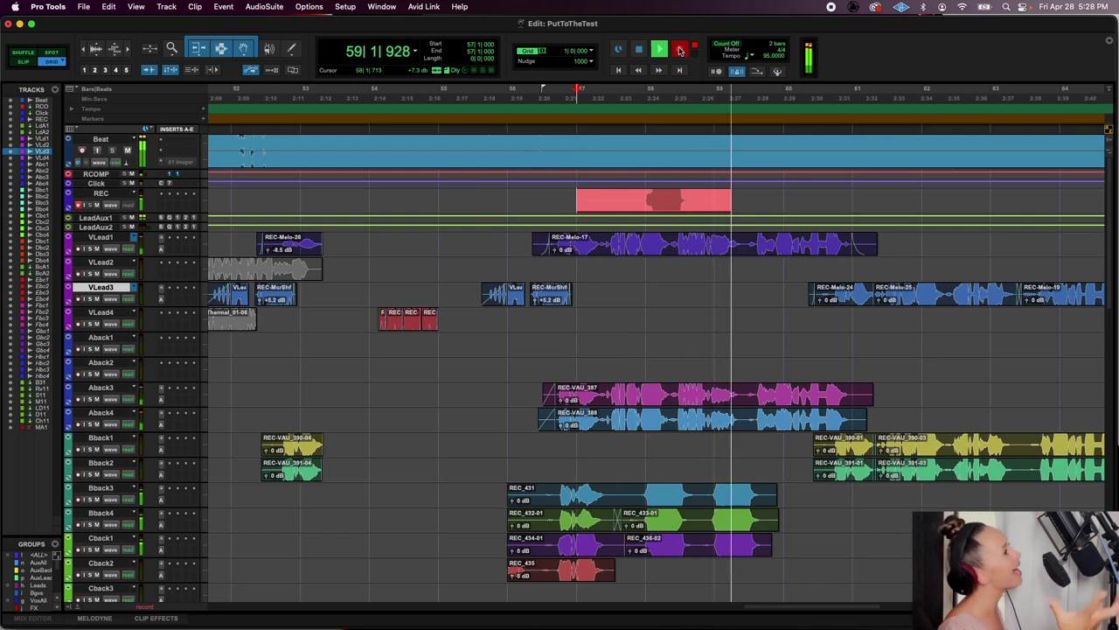
key("space")
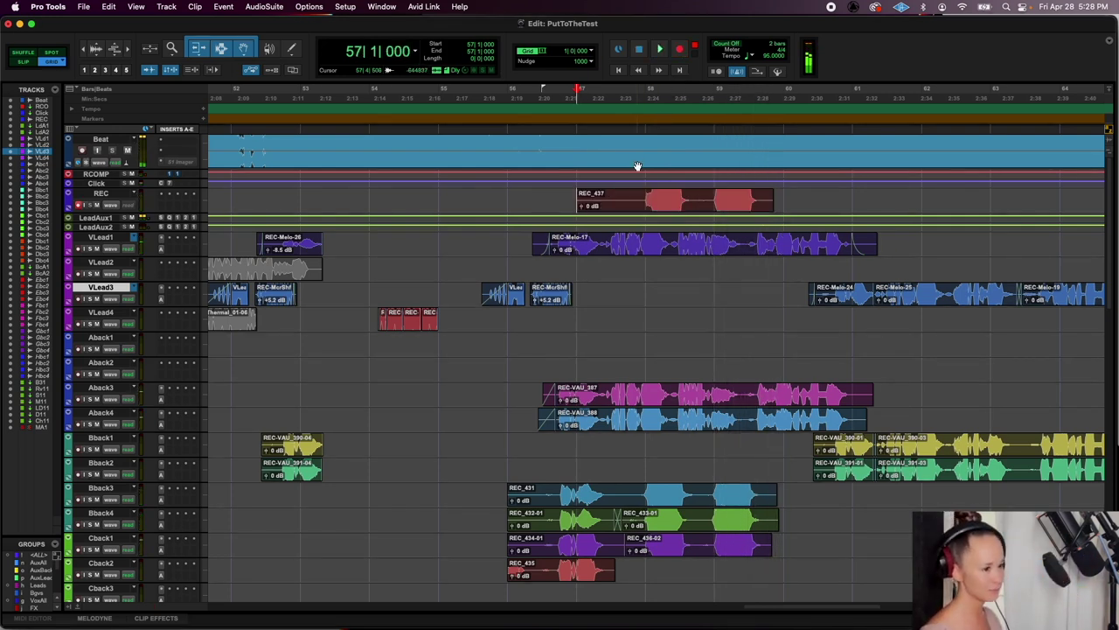
left_click_drag(654, 204, 651, 572)
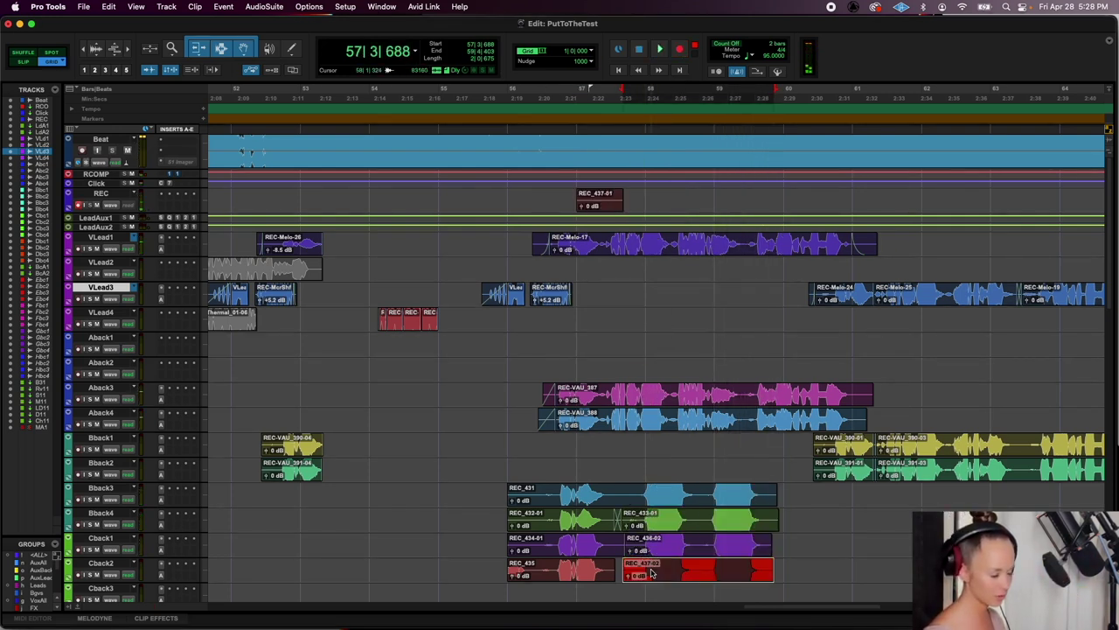
left_click(612, 571)
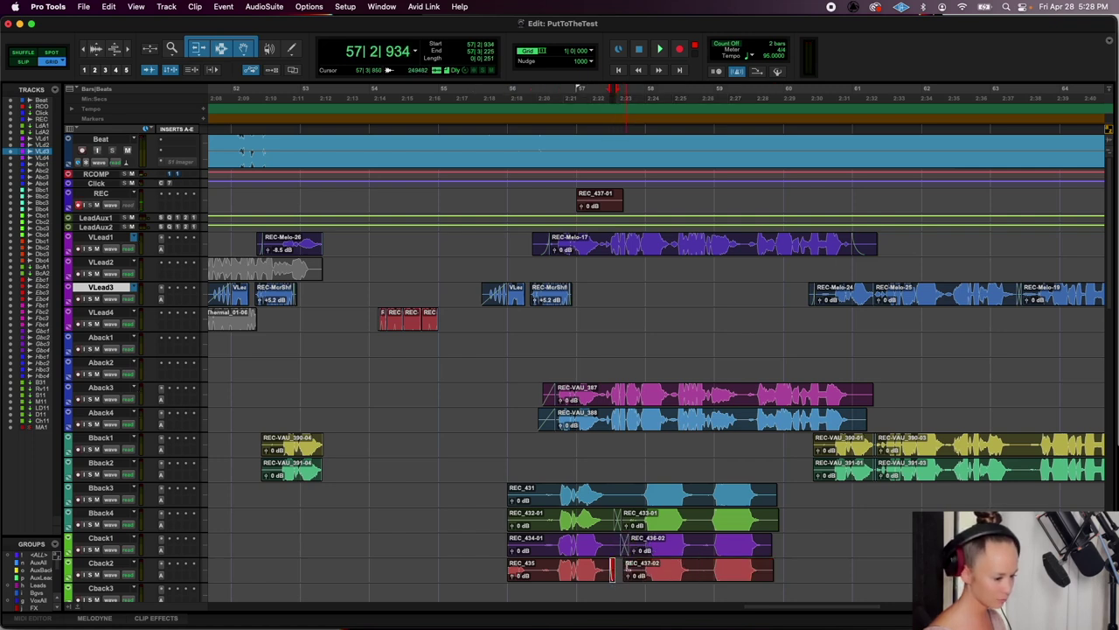
Delete the silent lead-in before the vocals on Bback3, Bback4, Cback1 and Cback2 and fade in the four trimmed starts
left_click_drag(543, 566, 506, 513)
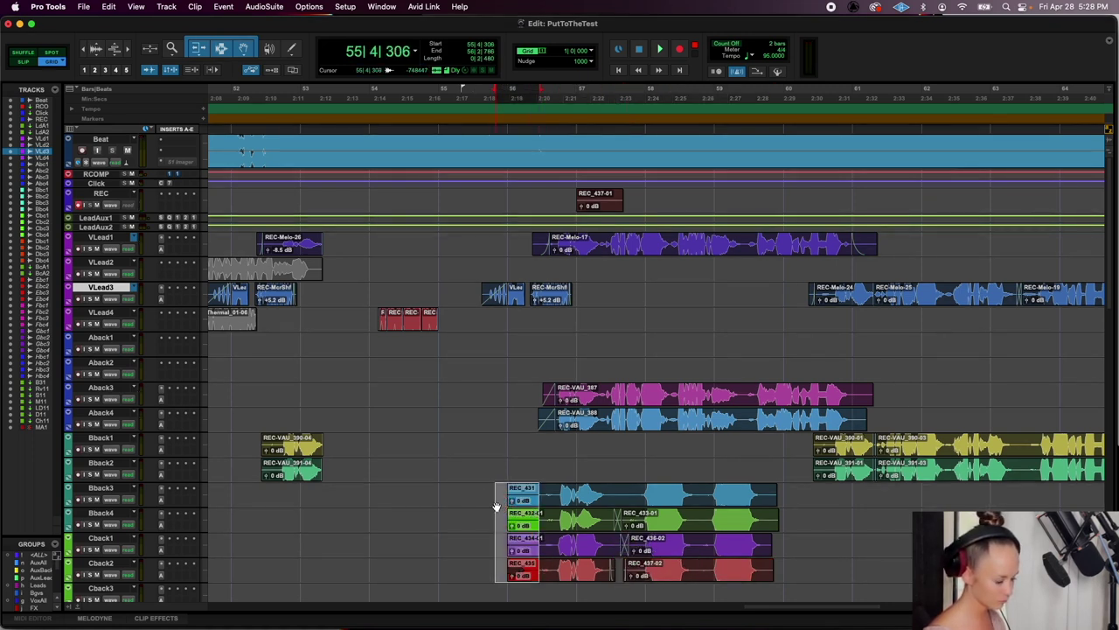
key("Delete")
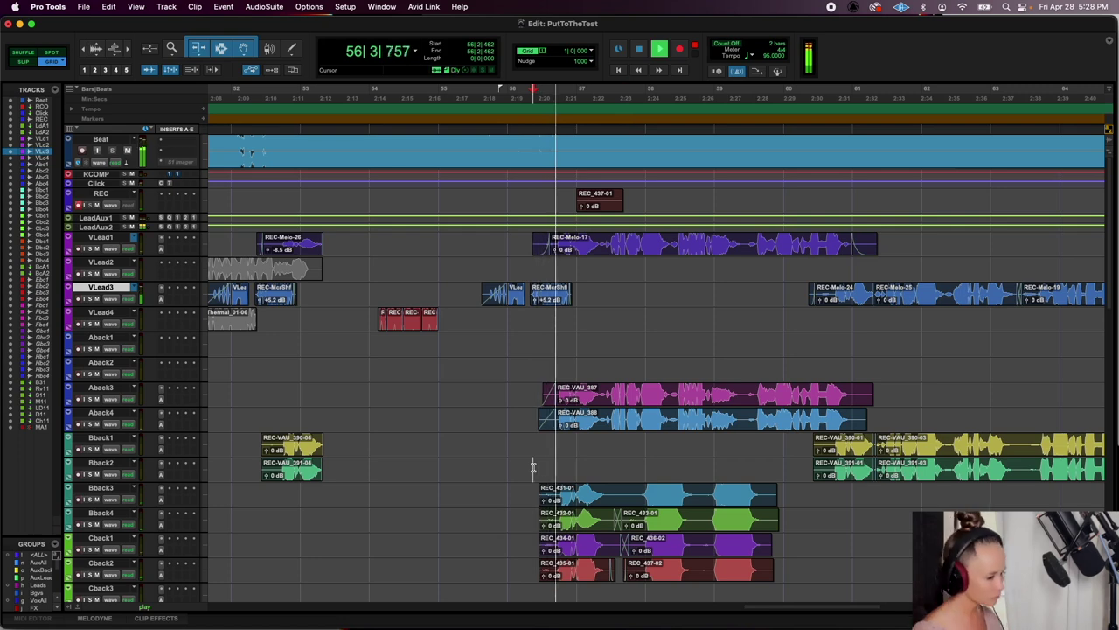
scroll(534, 468, "down", 3)
left_click_drag(526, 526, 546, 435)
key("super+f")
key("Return")
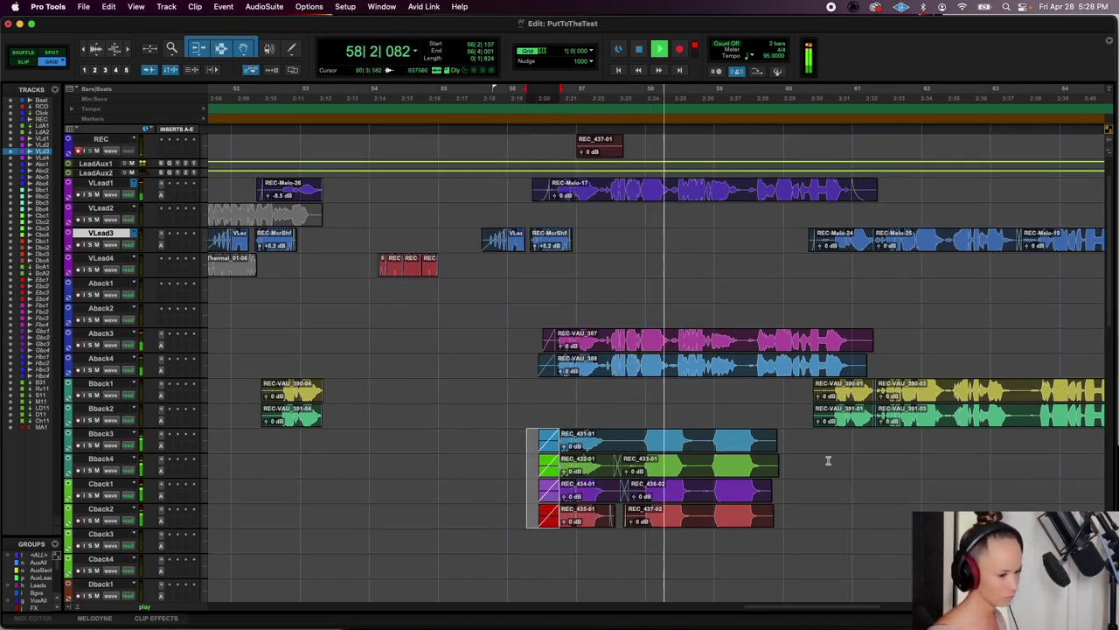
Fade out the ends of the backing clips on Bback3, Bback4, Cback1 and Cback2 just before bar 60
left_click_drag(761, 435, 766, 516)
key("super+f")
key("Return")
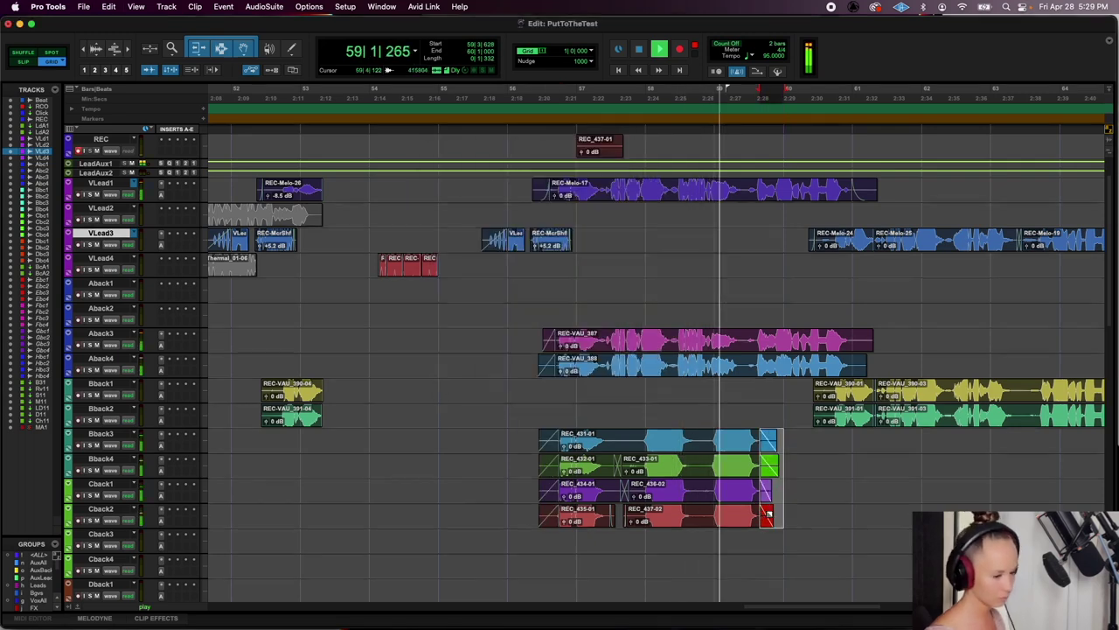
Select the Bback3 backing clip including its fades and capture it as the guide in VocAlign Ultra
left_click(654, 449)
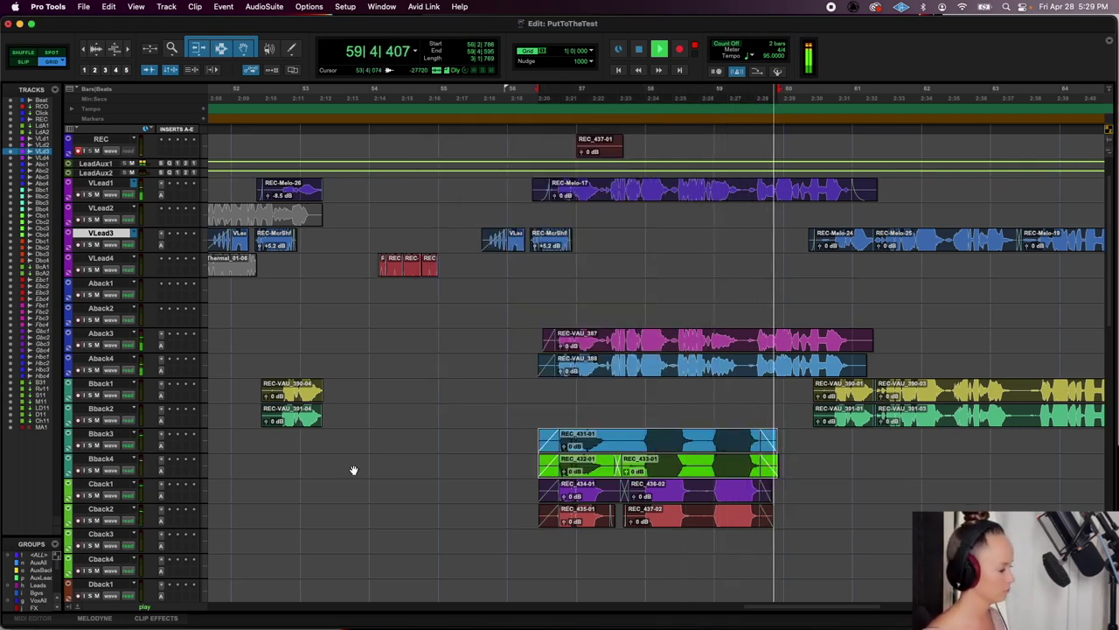
key("space")
left_click(655, 434)
left_click(264, 6)
mouse_move(263, 141)
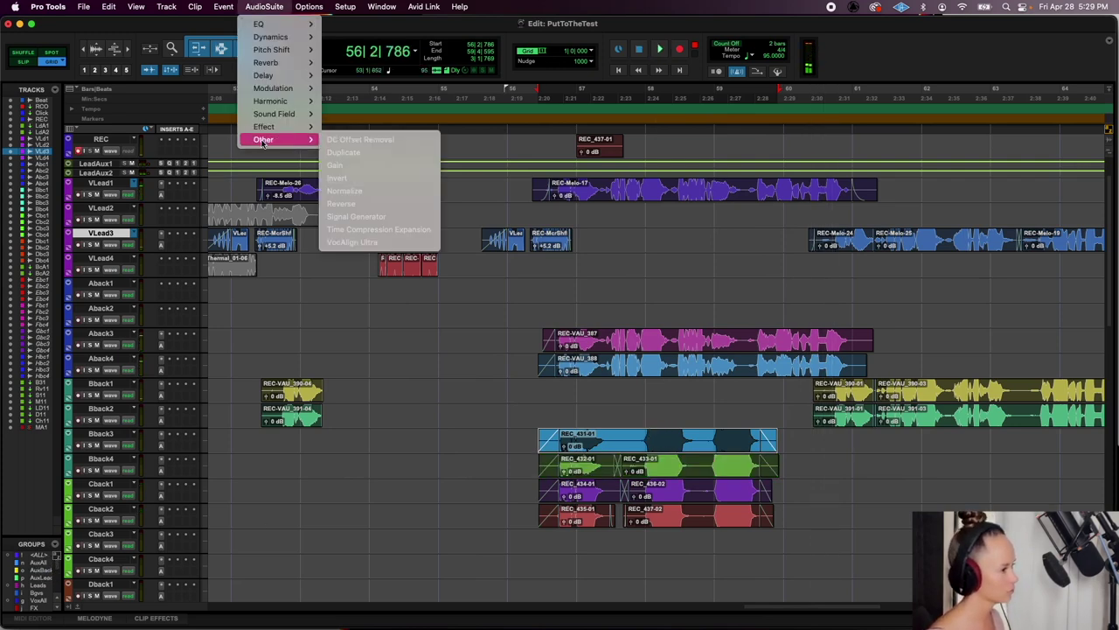
left_click(359, 242)
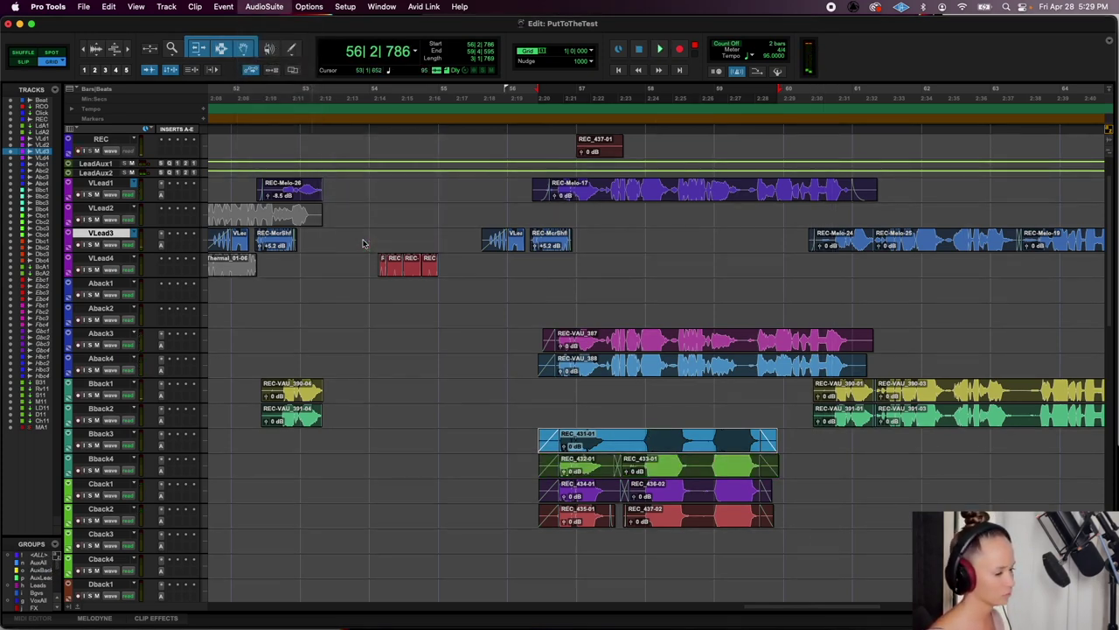
left_click(191, 138)
Capture both joined Bback4 clips as the dub in VocAlign Ultra and render the aligned result
left_click(653, 464)
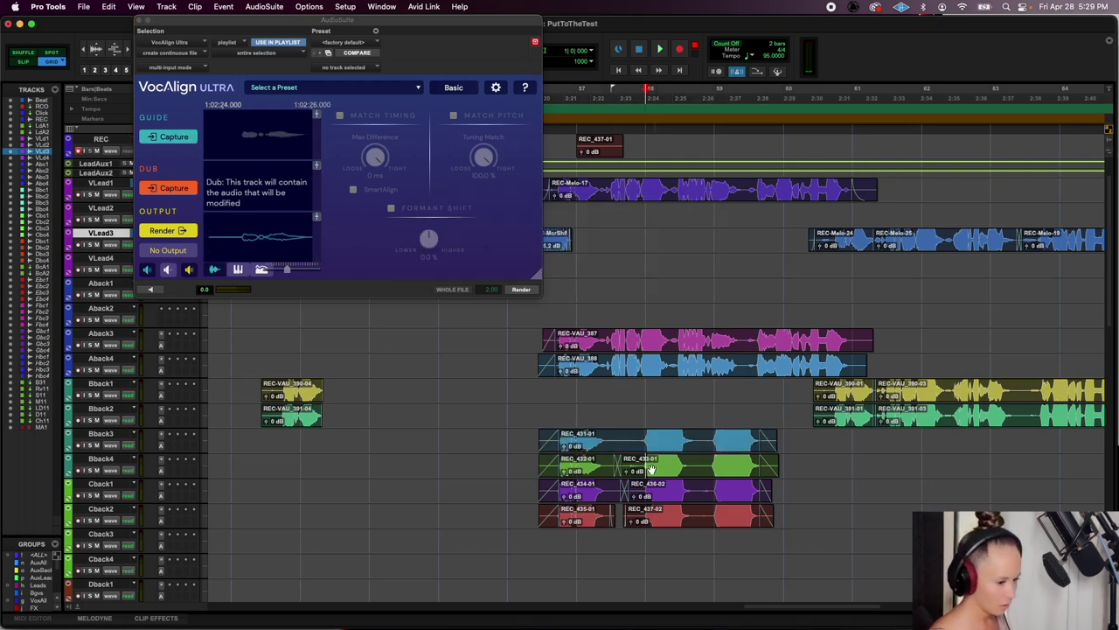
left_click(595, 474)
left_click(662, 476, "shift")
left_click(194, 193)
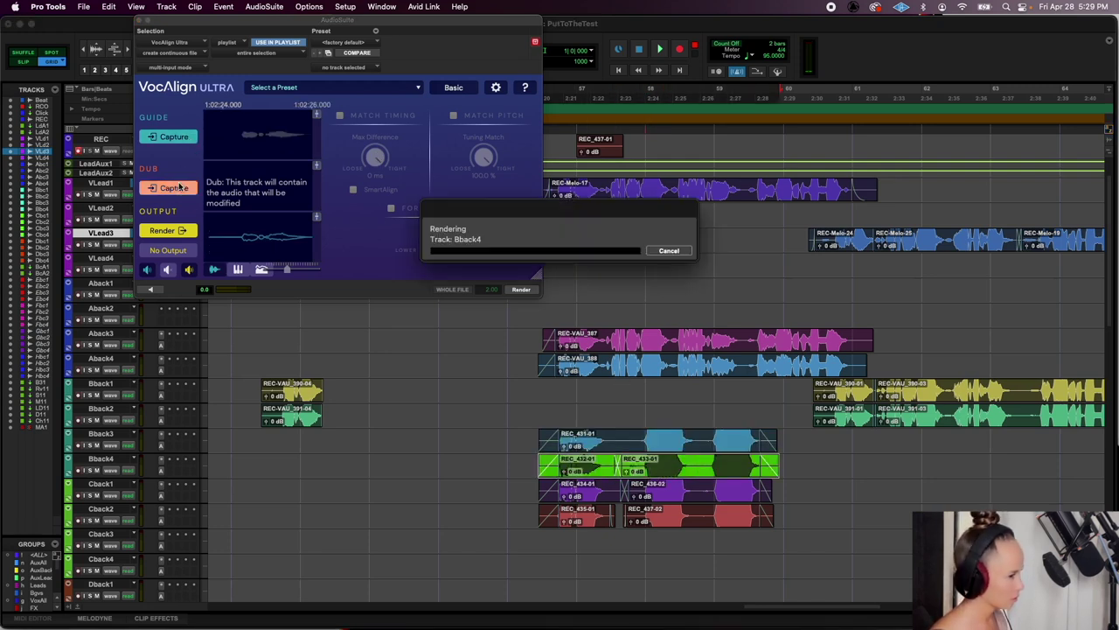
left_click(523, 290)
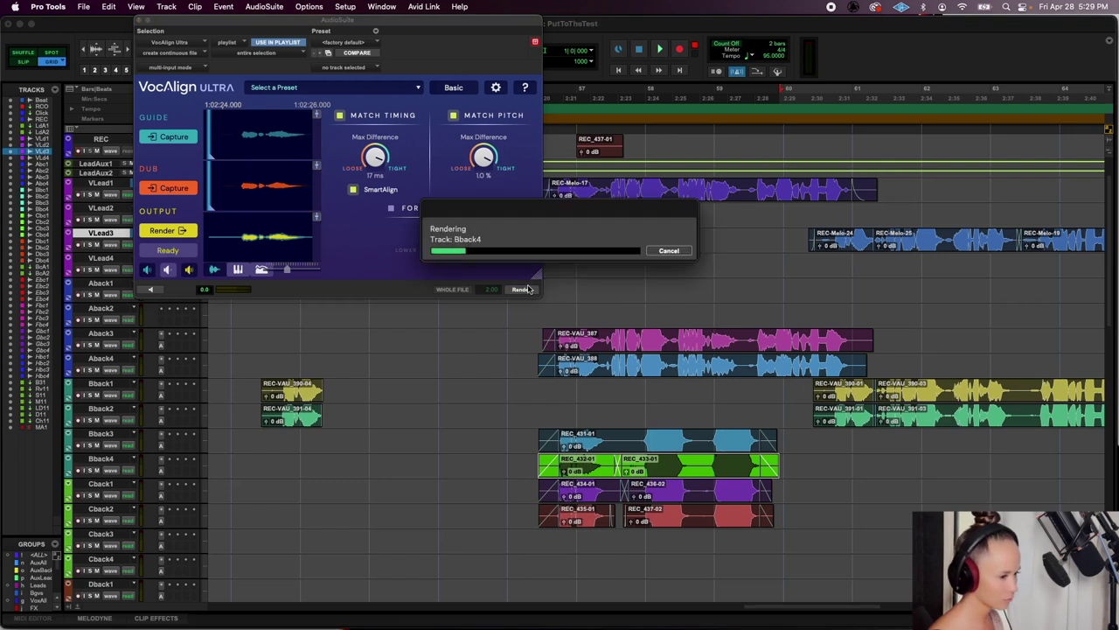
Capture the two Cback1 clips as the dub, turn off Match Pitch, and render the timing alignment
left_click(691, 495)
left_click_drag(784, 488, 581, 506)
left_click(578, 497)
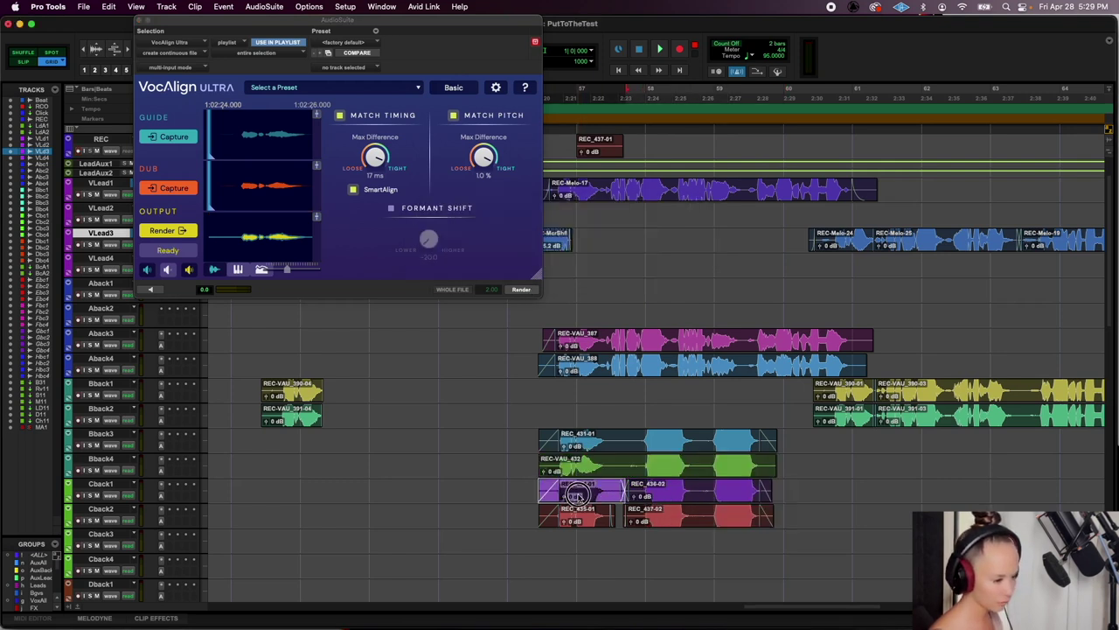
left_click(694, 499, "shift")
left_click(156, 194)
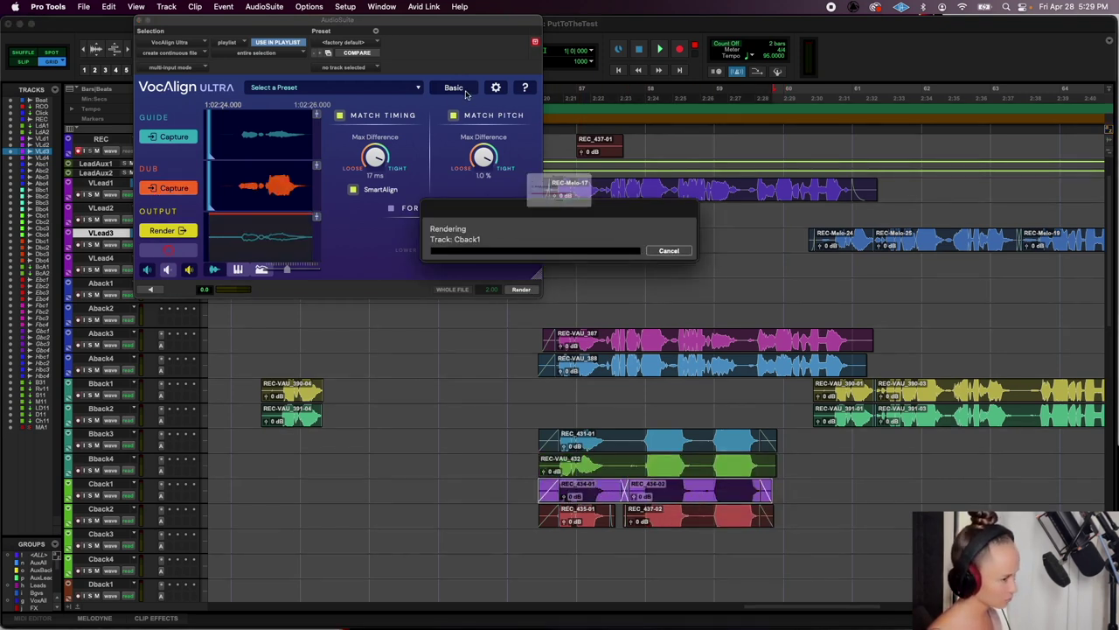
left_click(453, 116)
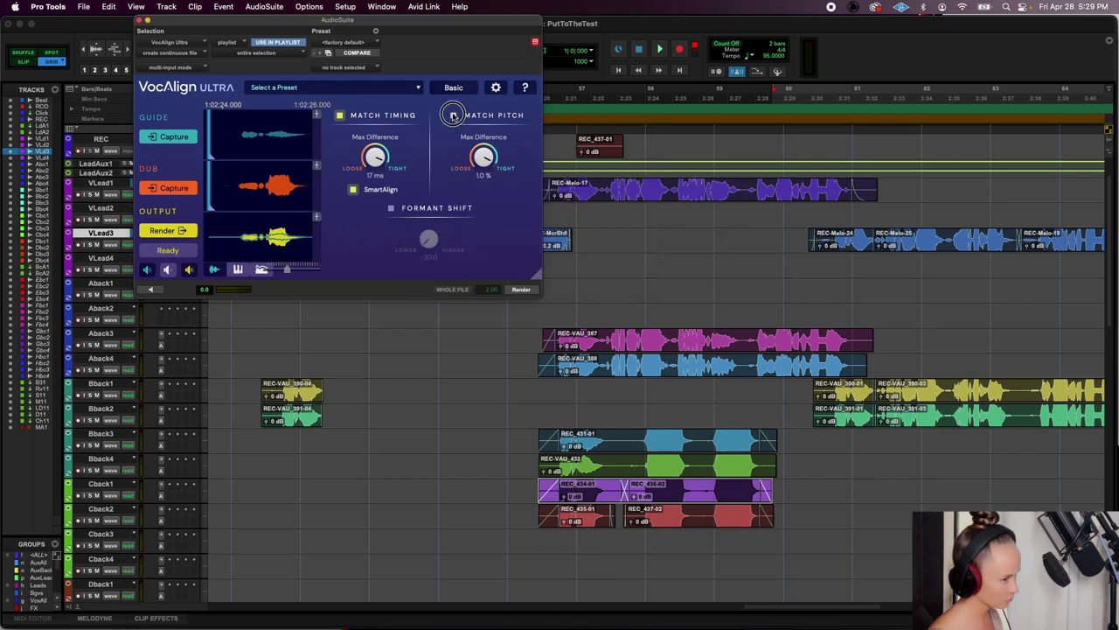
left_click(522, 290)
Capture the two Cback2 clips as the dub, render the aligned version, and play the backing vocals
left_click(637, 519)
left_click(568, 522, "shift")
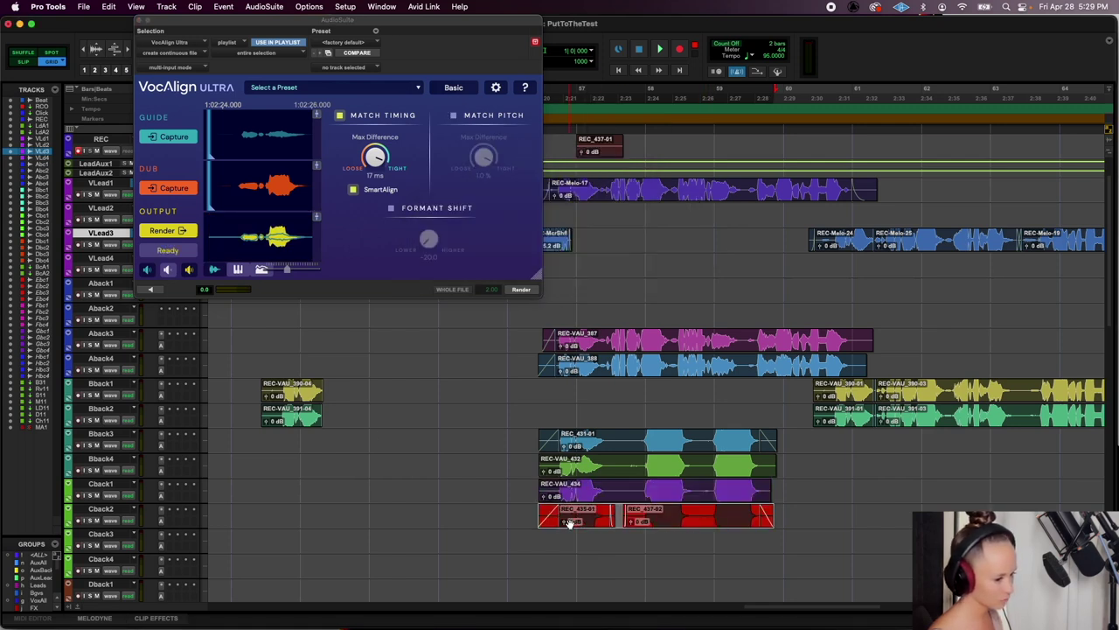
left_click(151, 189)
left_click(520, 290)
key("space")
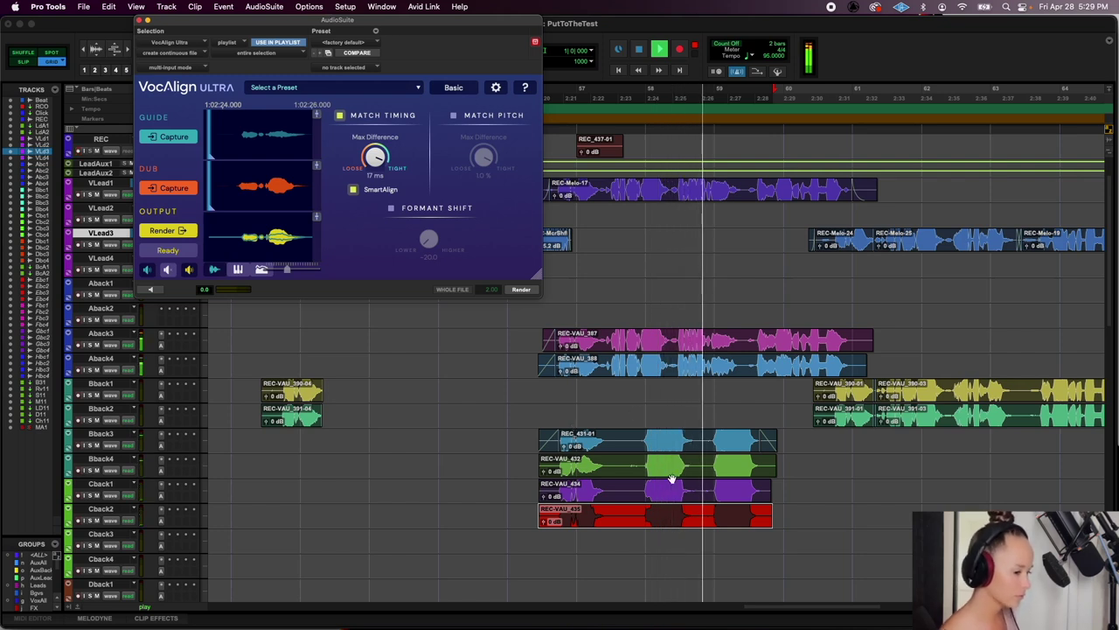
Duplicate the Bback3 to Cback2 backing clips from bars 56–60 to 60|1|000 and play the repeated section
left_click(722, 413)
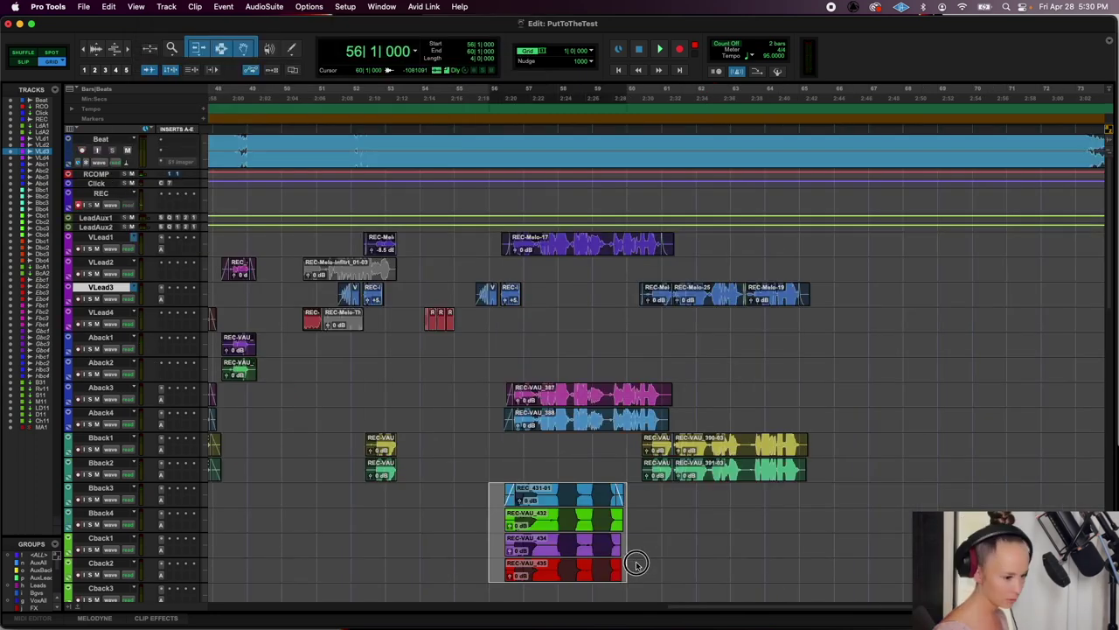
key("super+d")
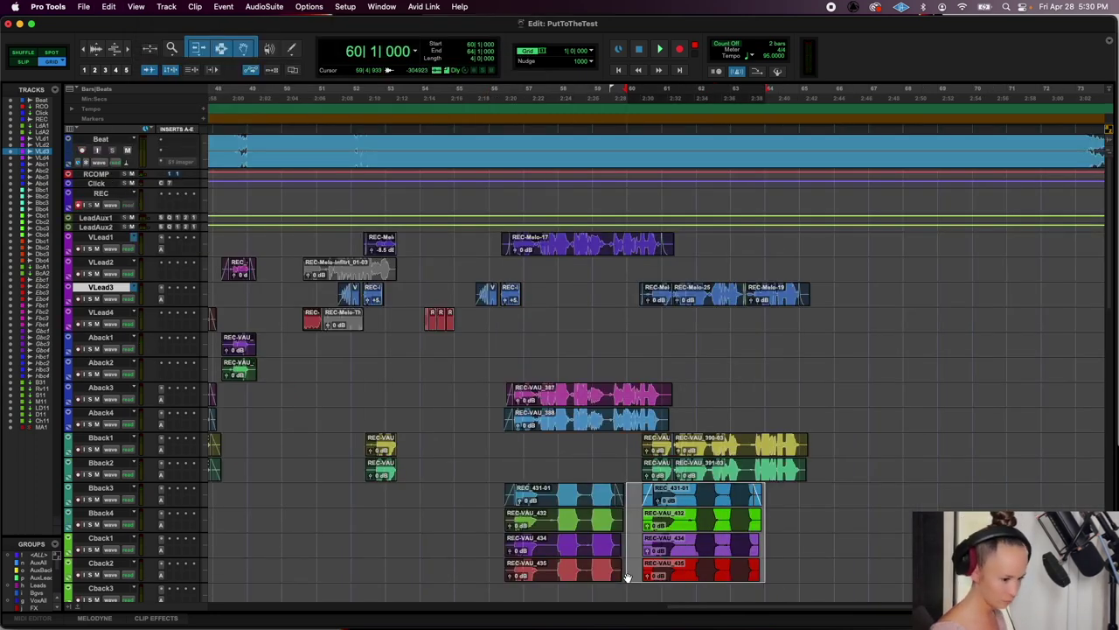
left_click(626, 466)
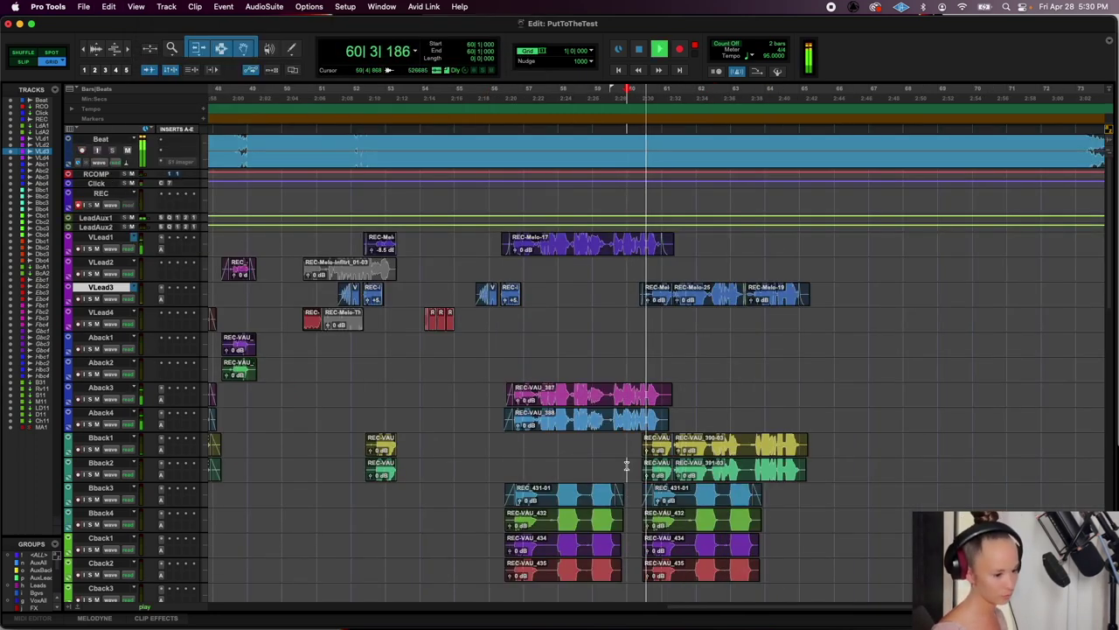
scroll(626, 465, "right", 5)
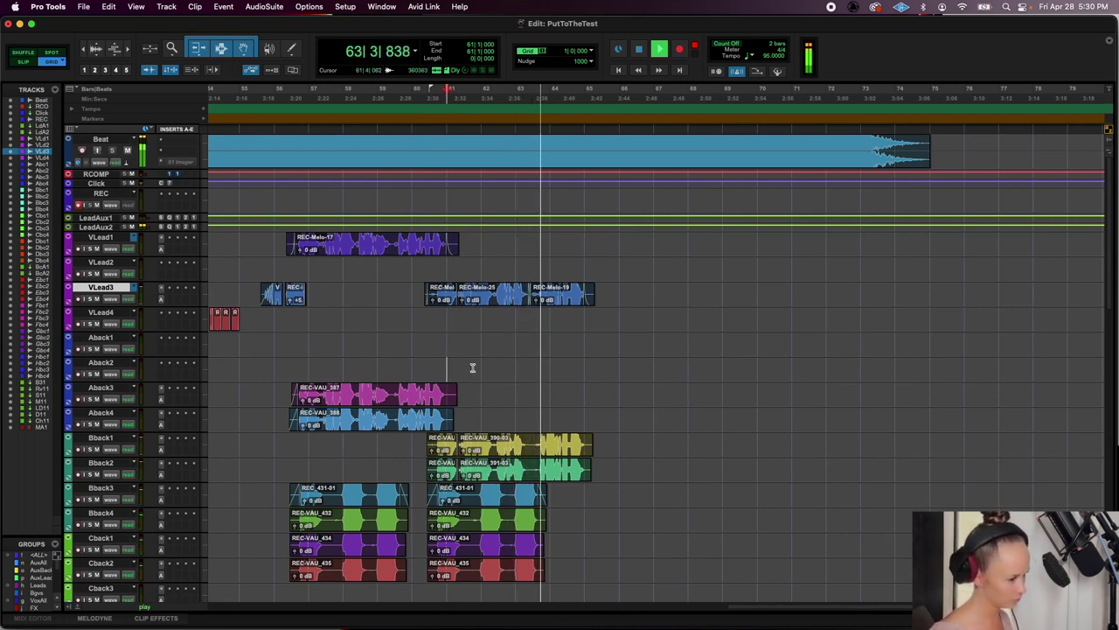
Record a backing vocal take on REC from 62|1|000 and move it to Aback3
left_click(449, 363)
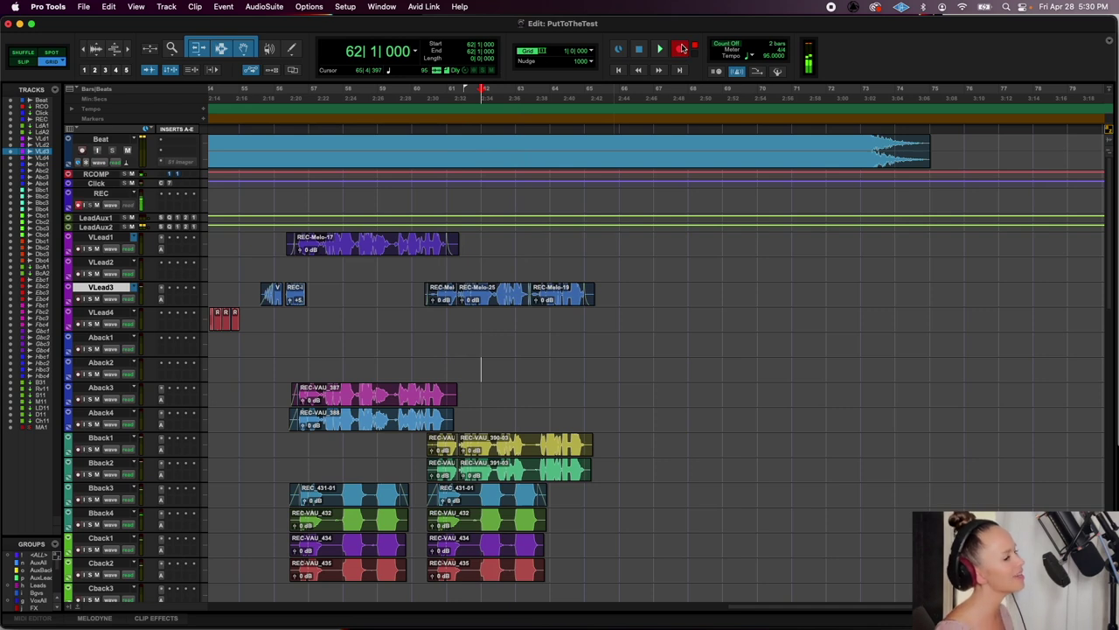
key("space")
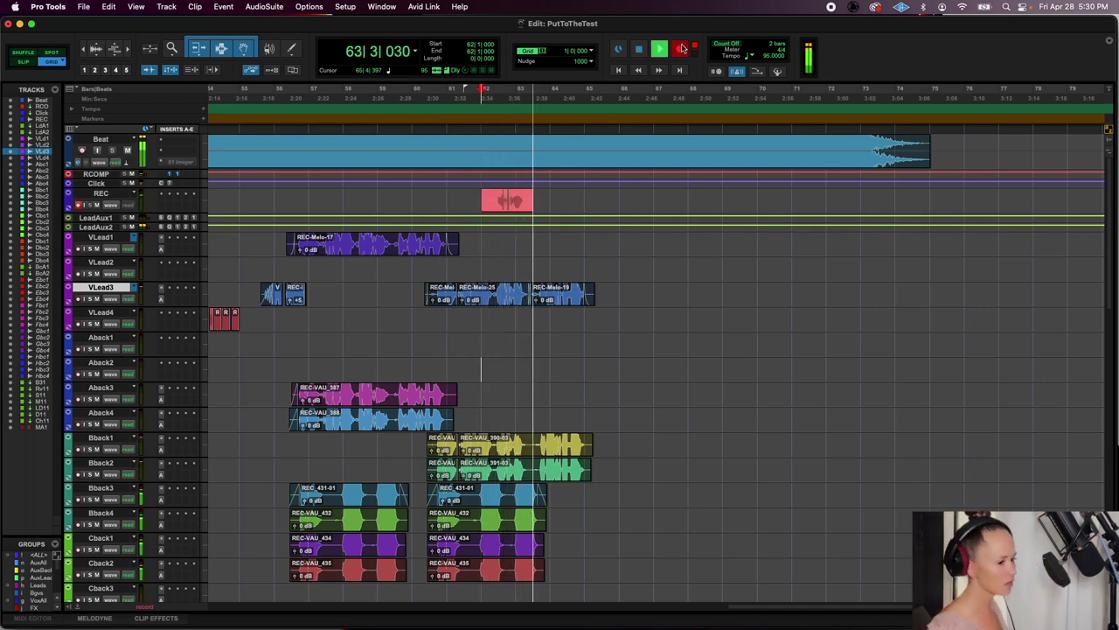
key("space")
left_click_drag(516, 202, 520, 385)
Record a doubling take on REC from 62|1|000 and move it to Aback4 beneath the first take
left_click(689, 49)
key("space")
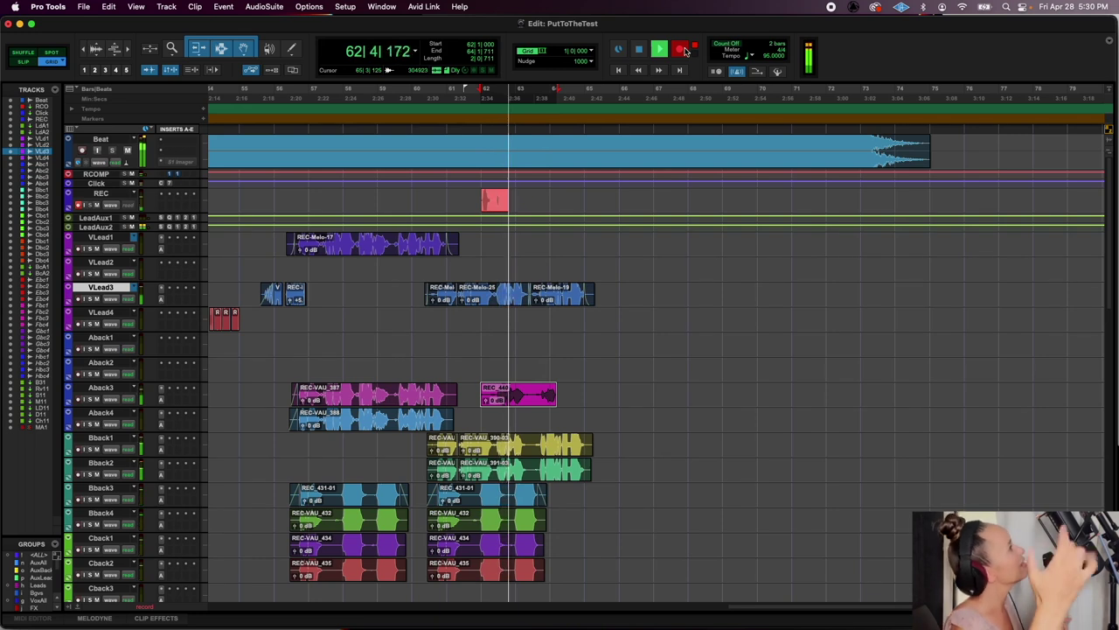
key("space")
left_click(506, 204)
left_click_drag(511, 418, 511, 418)
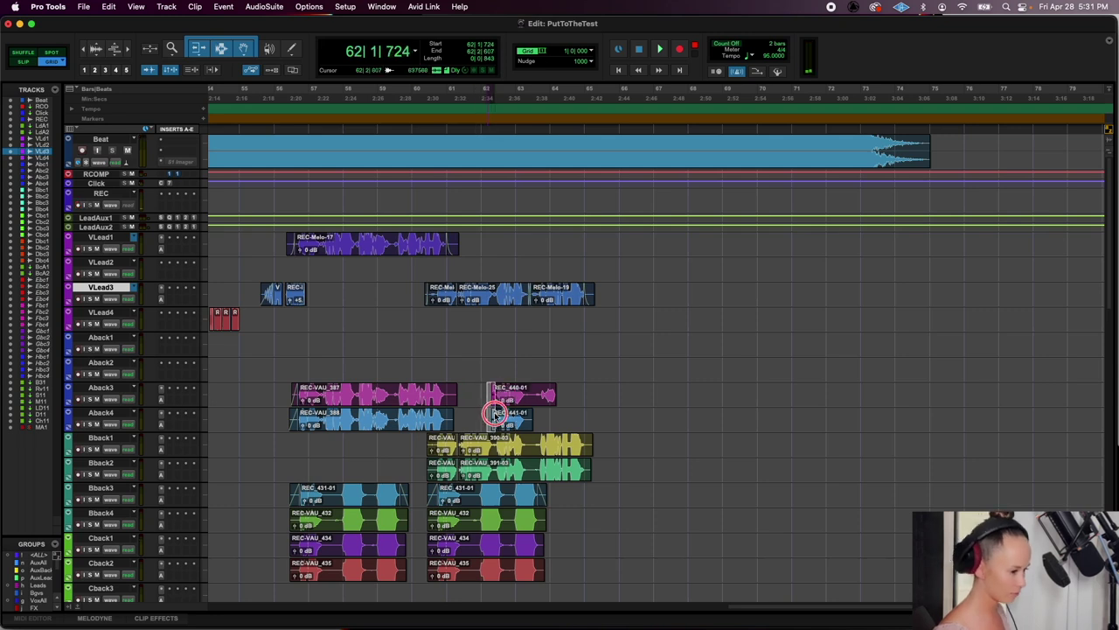
Trim the ends of the two new bar 62 clips on Aback3 and Aback4 and fade both in and out
key("super+f")
key("Return")
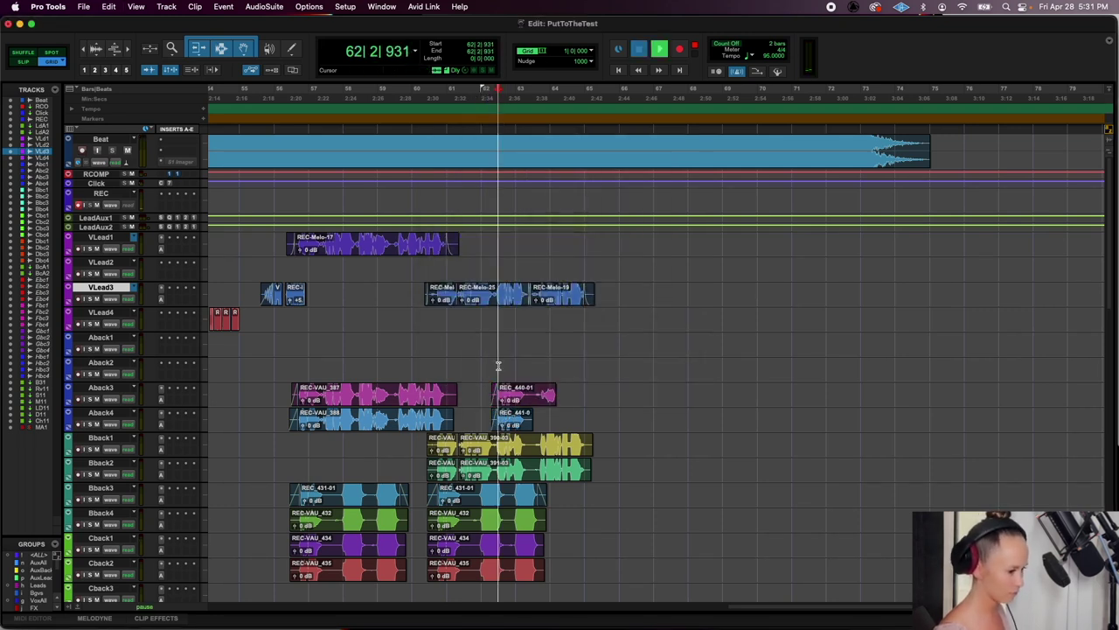
mouse_move(532, 387)
left_mouse_down()
mouse_move(562, 413)
mouse_move(524, 406)
left_mouse_up()
key("Delete")
key("super+f")
key("Return")
key("space")
key("space")
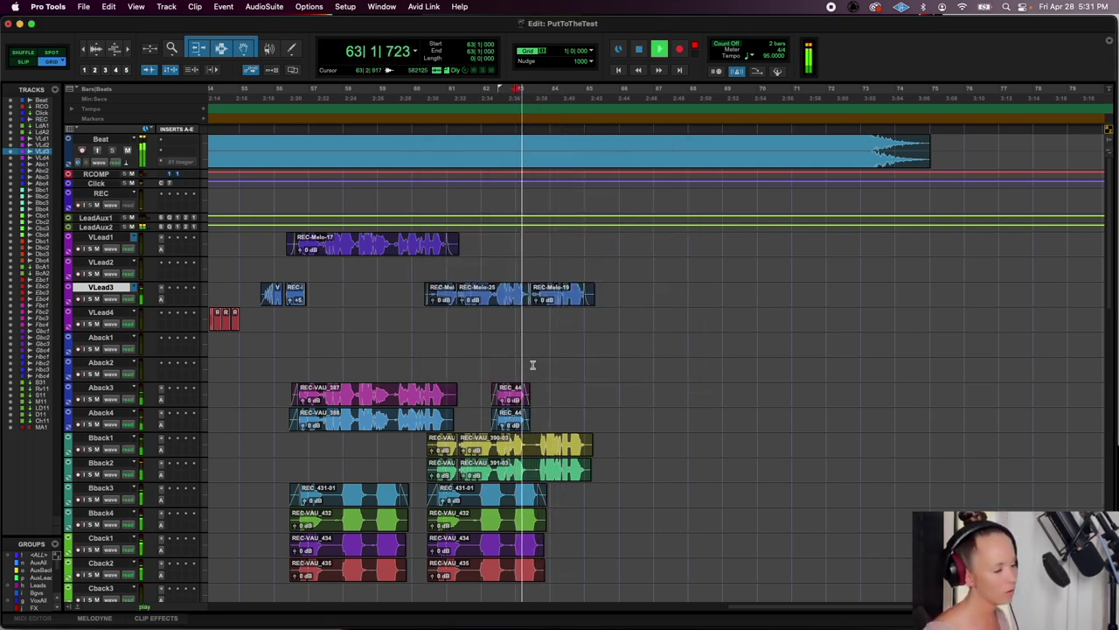
Record a backing vocal take on REC from 63|1|000 and move its sung part to Aback3 after the bar 62 clip
key("space")
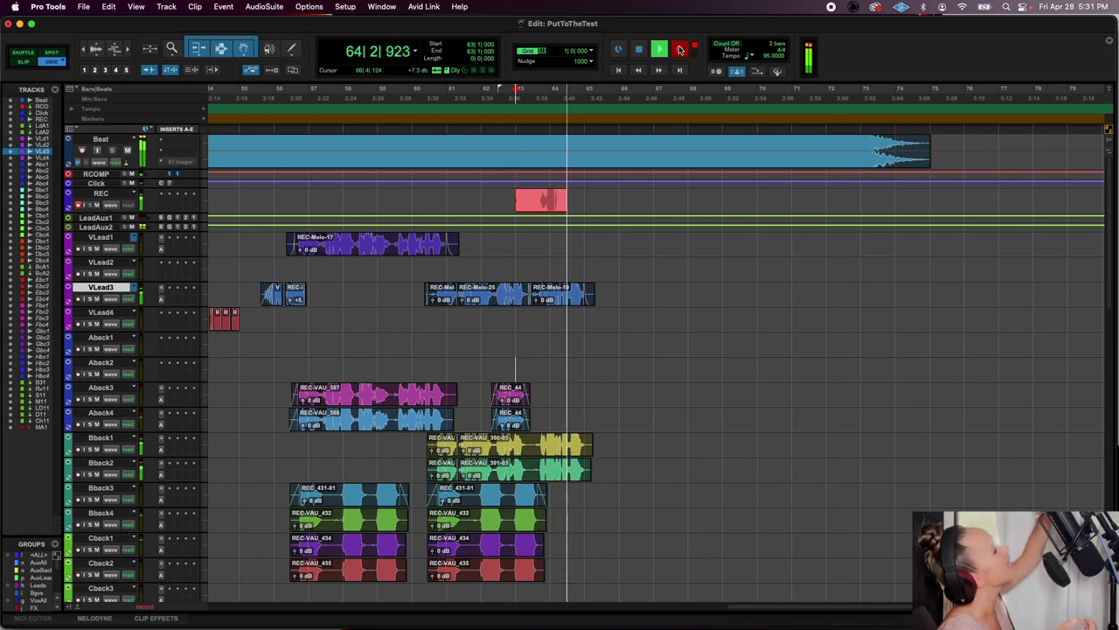
key("space")
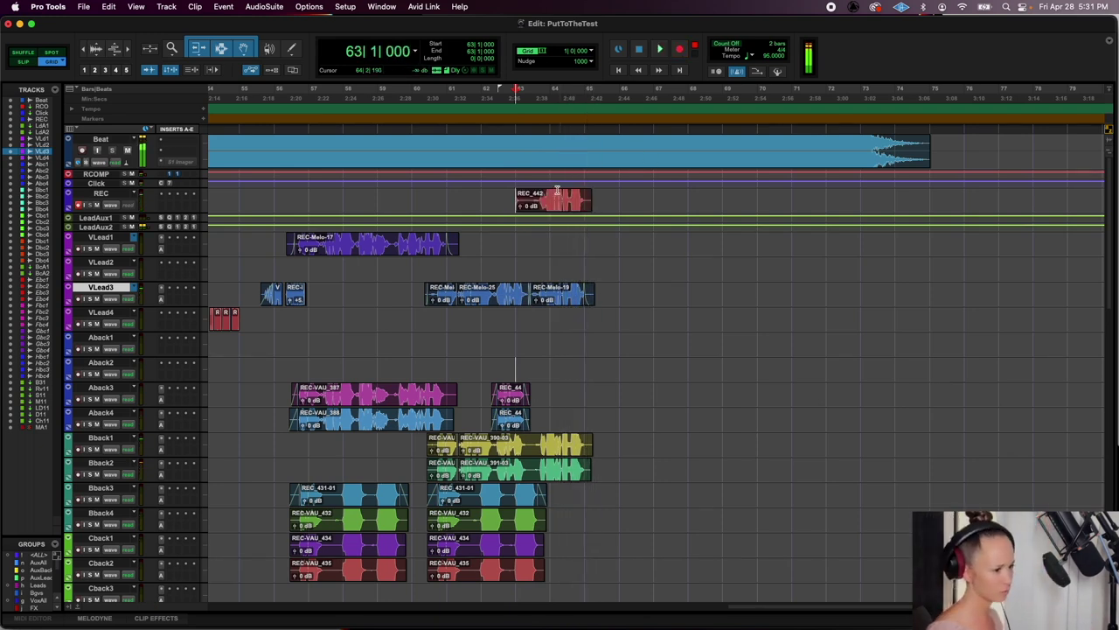
left_click_drag(552, 313, 552, 397)
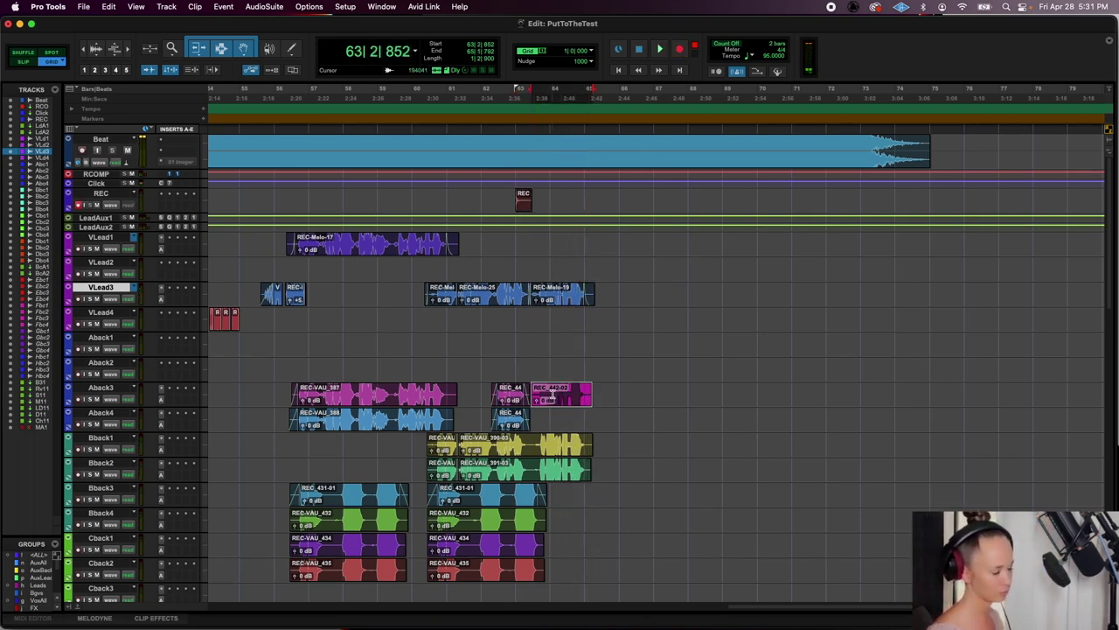
Record a doubling take on REC from 63|1|000 and move its sung part to Aback4 beneath the first take
key("space")
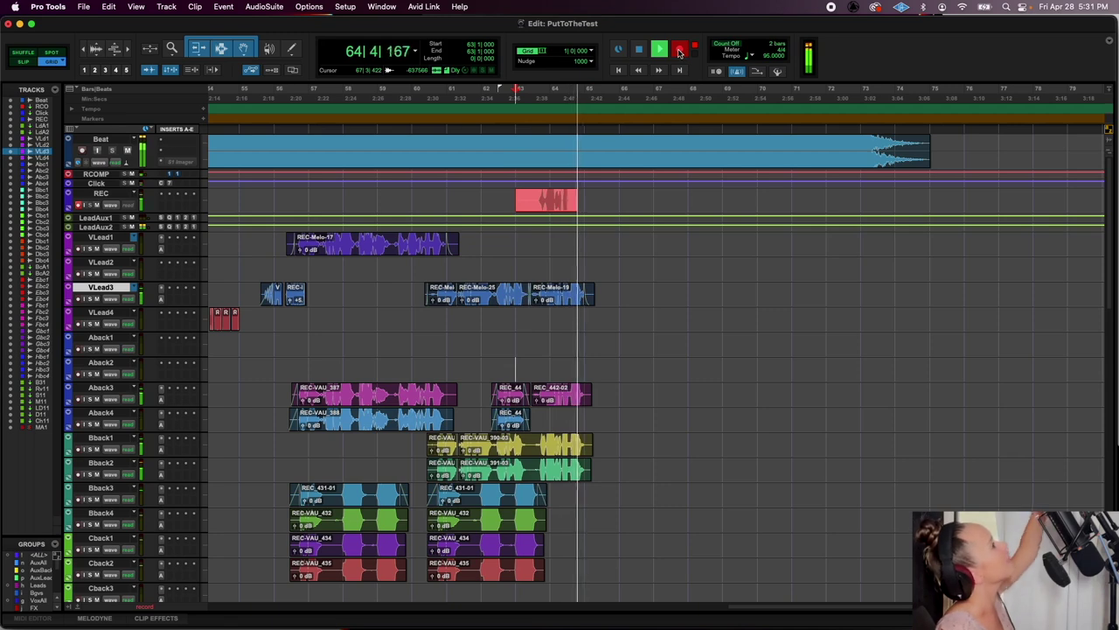
key("space")
left_click_drag(533, 199, 558, 425)
key("space")
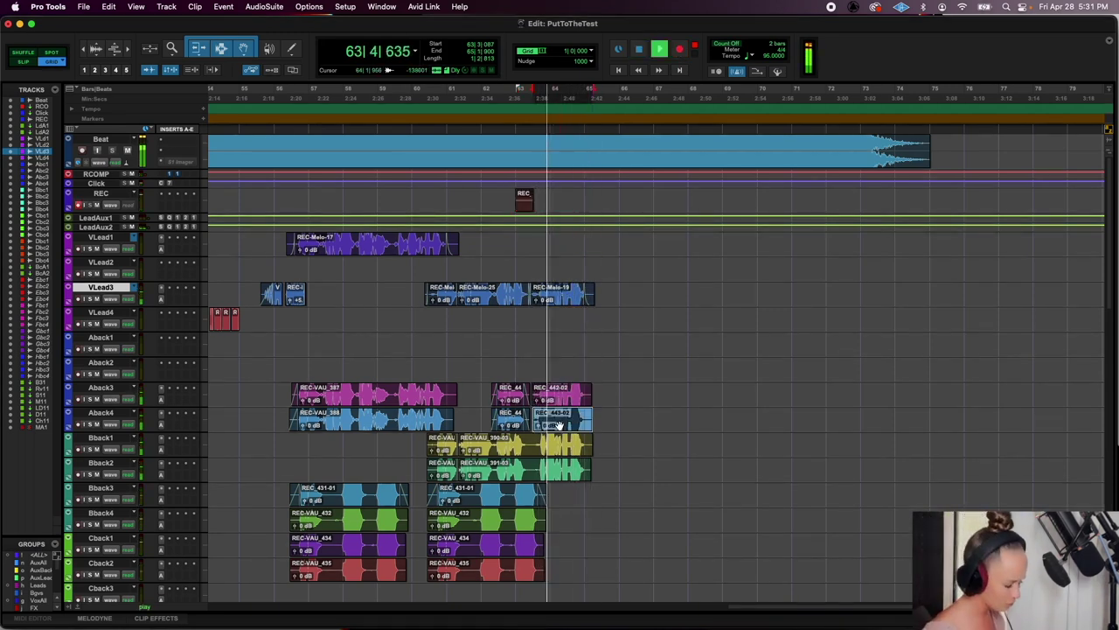
Fade the edges of the bar 63 backing clips on Aback3 and Aback4 and delete the leftover clip on REC
key("t")
left_click_drag(658, 388, 660, 413)
key("space")
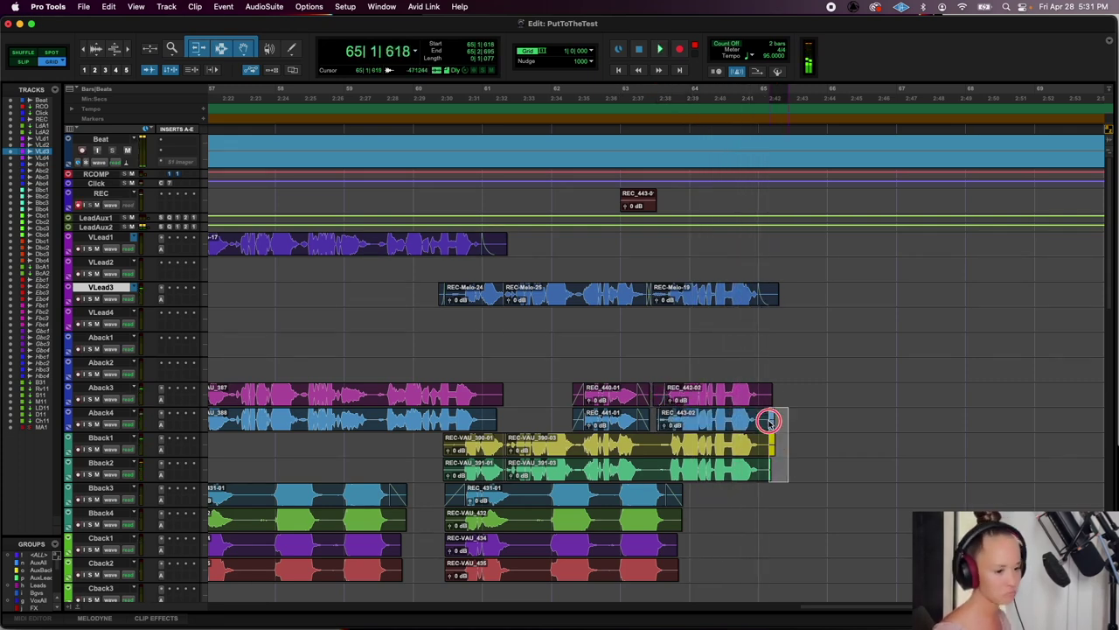
key("super+f")
key("Return")
key("r")
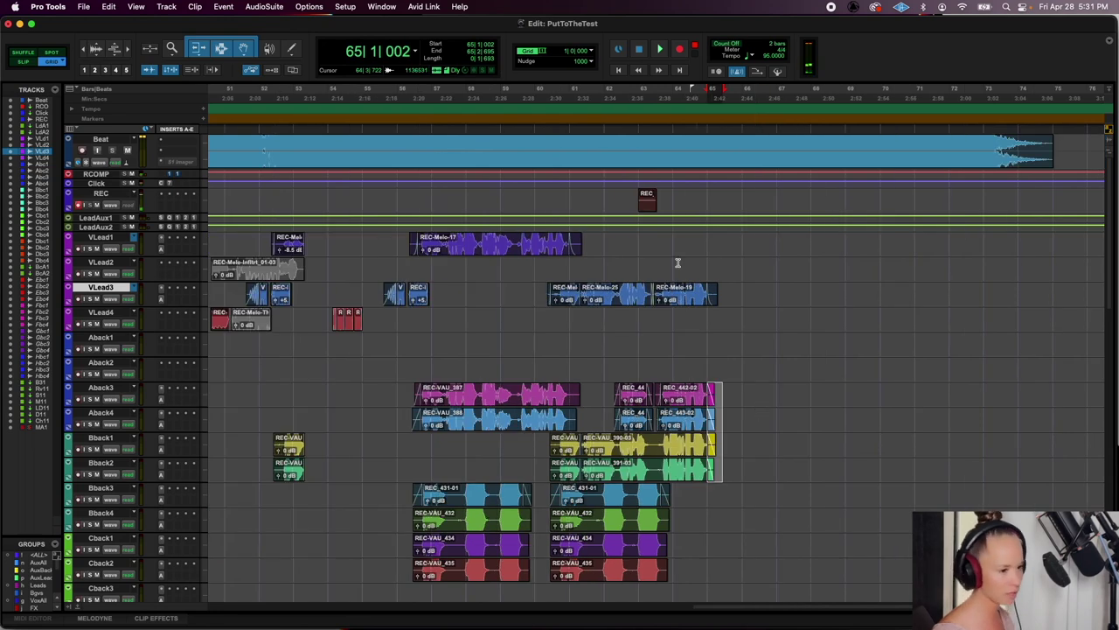
left_click_drag(623, 199, 691, 199)
key("Delete")
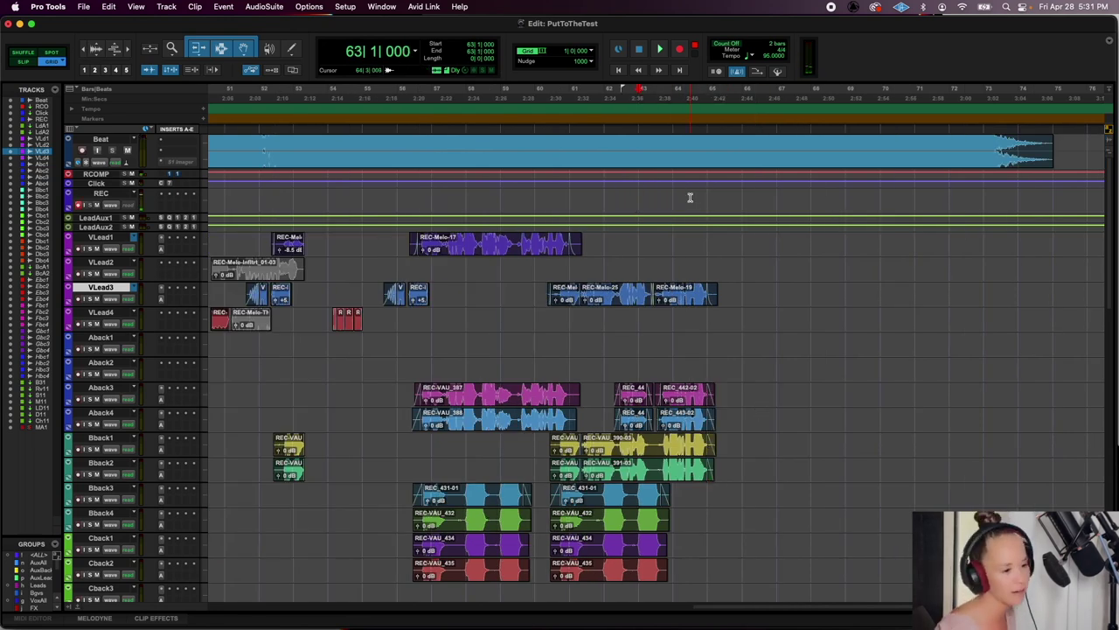
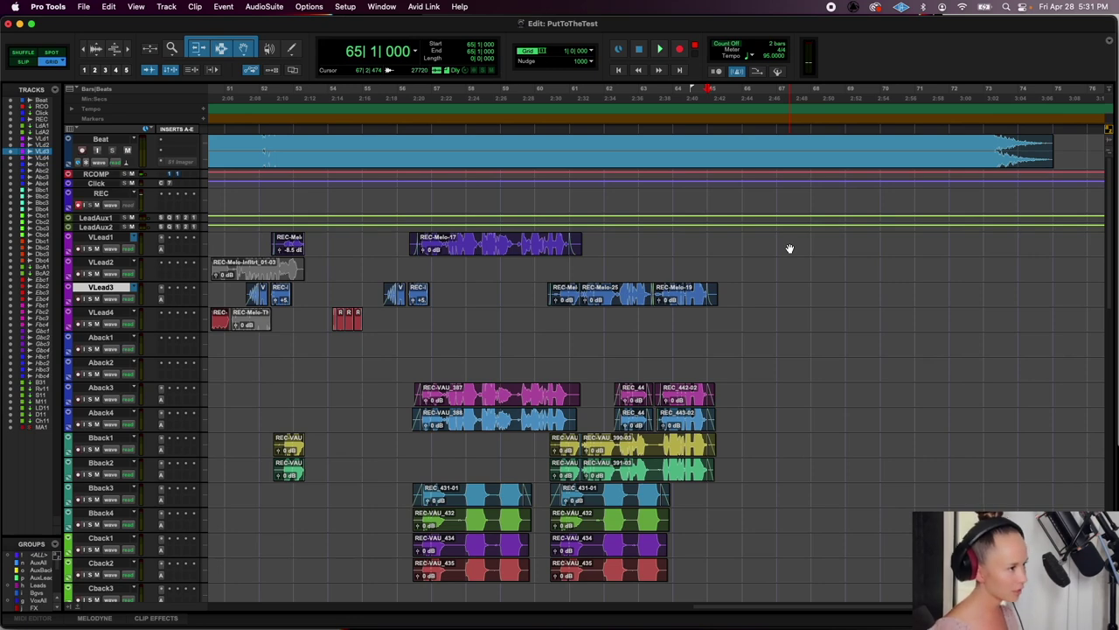
Record a lead vocal take on REC from 64|1|000 and move its sung part from bar 65 onward to VLead1
key("super+Tab")
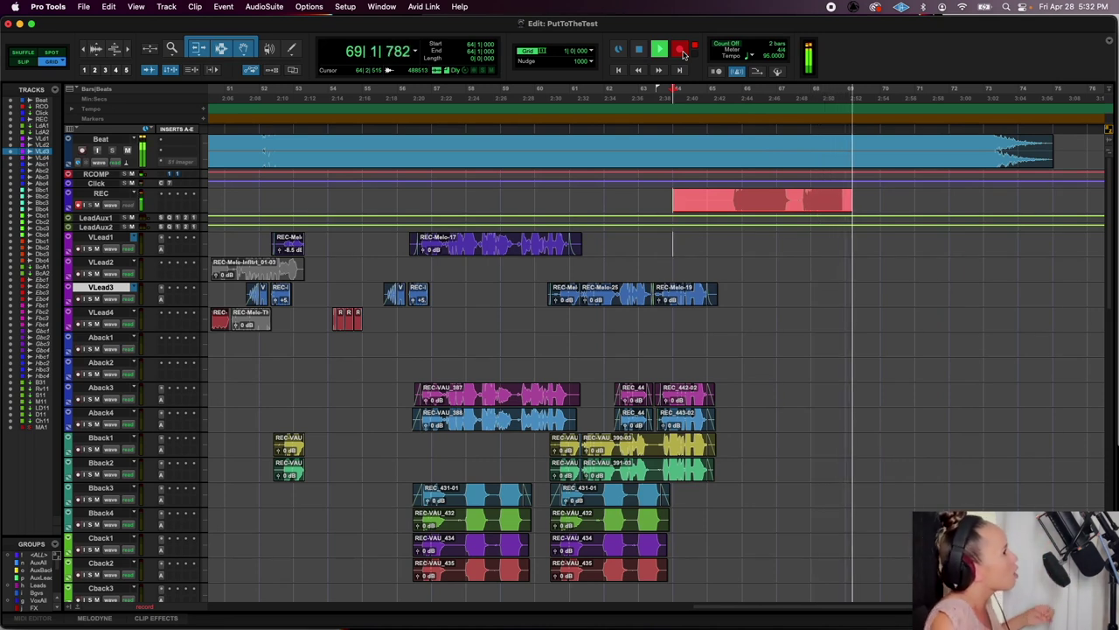
key("space")
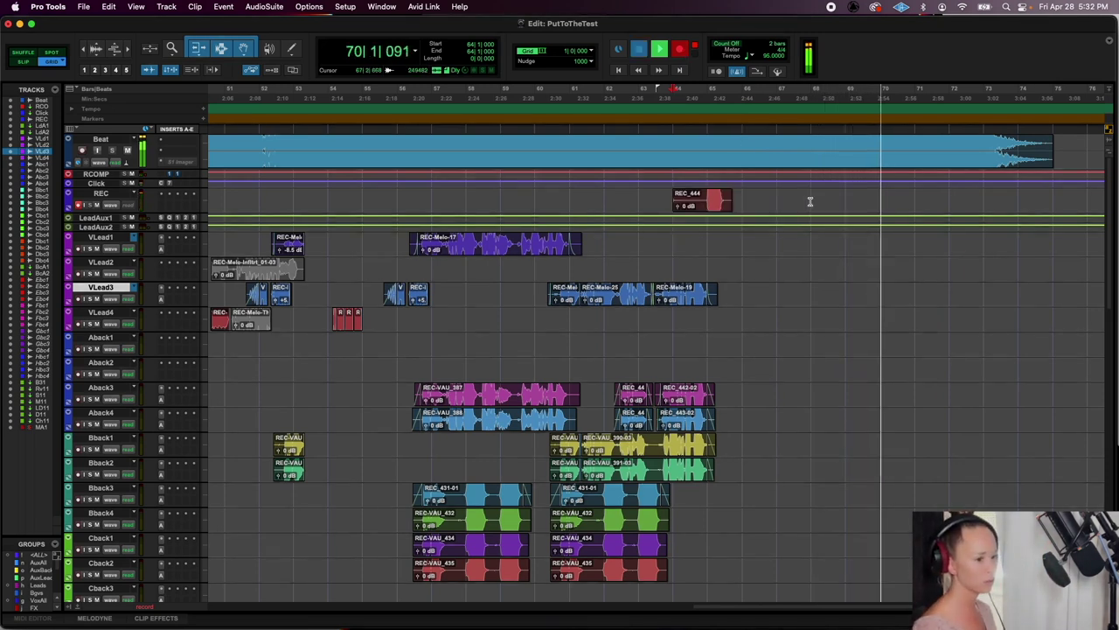
left_click_drag(750, 208, 752, 252)
Record a take on REC from 68|1|000, move its sung part to VLead1 after the previous clip, and clear the unused REC audio
left_click(812, 196)
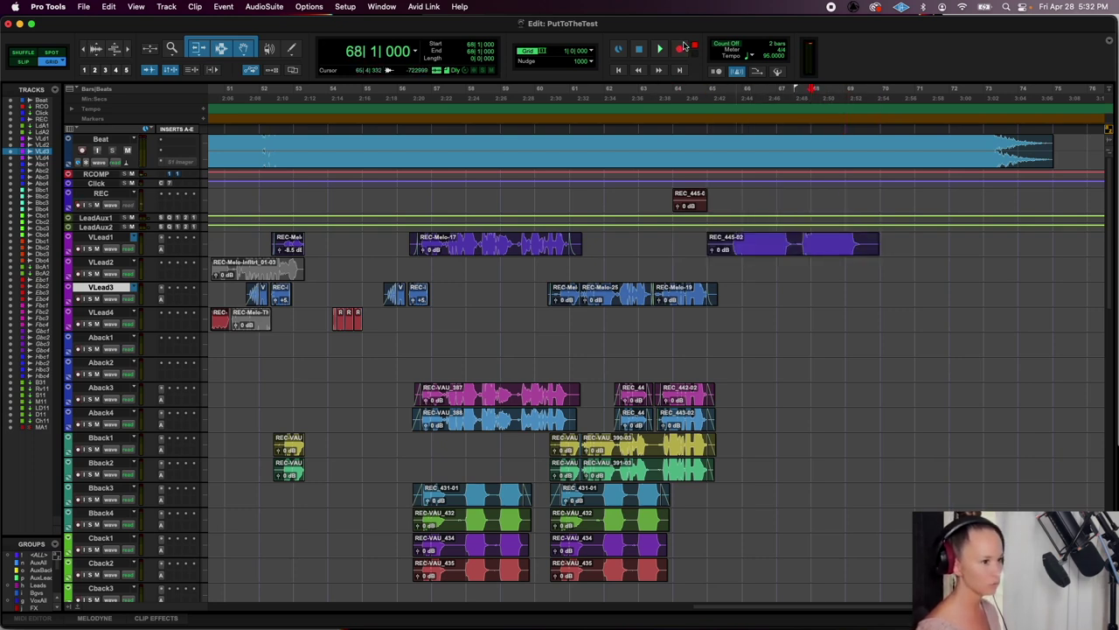
key("space")
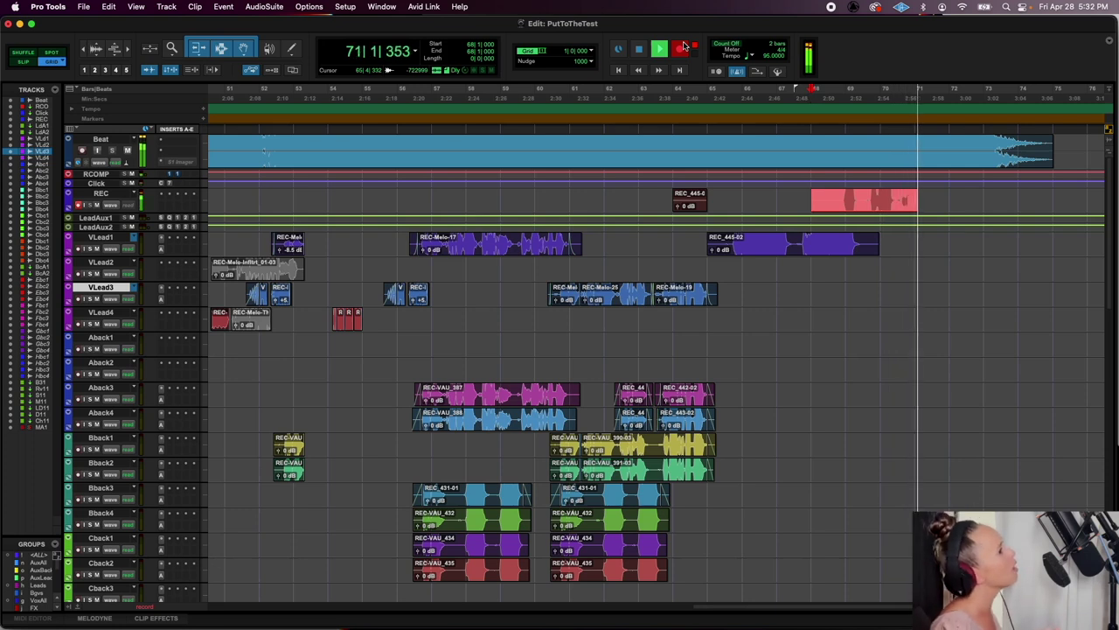
key("space")
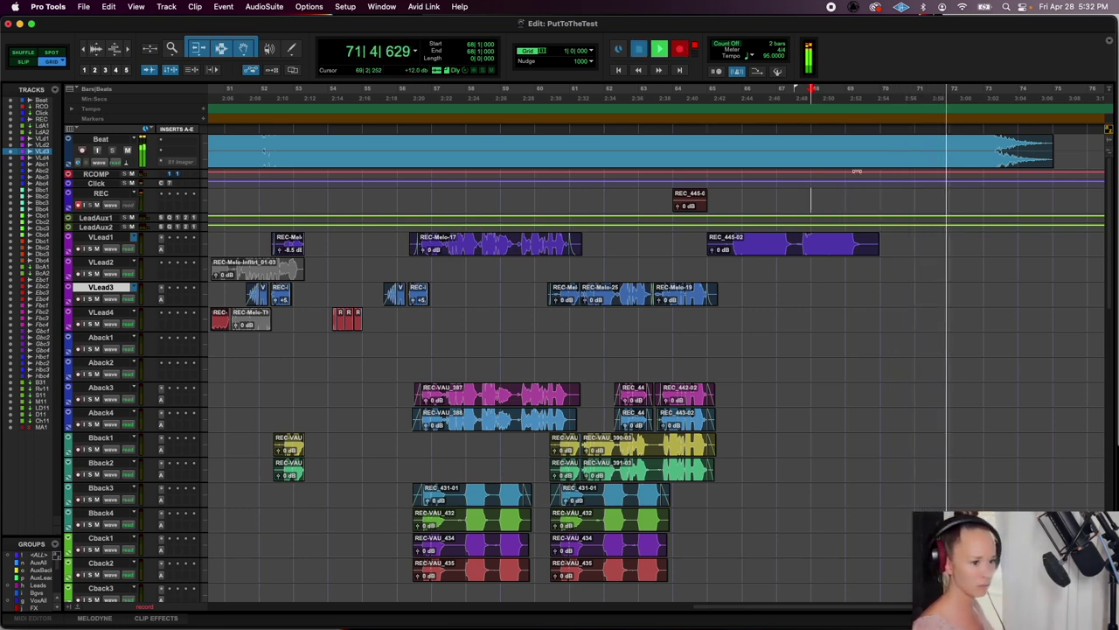
key("super+e")
left_click_drag(879, 207, 857, 254)
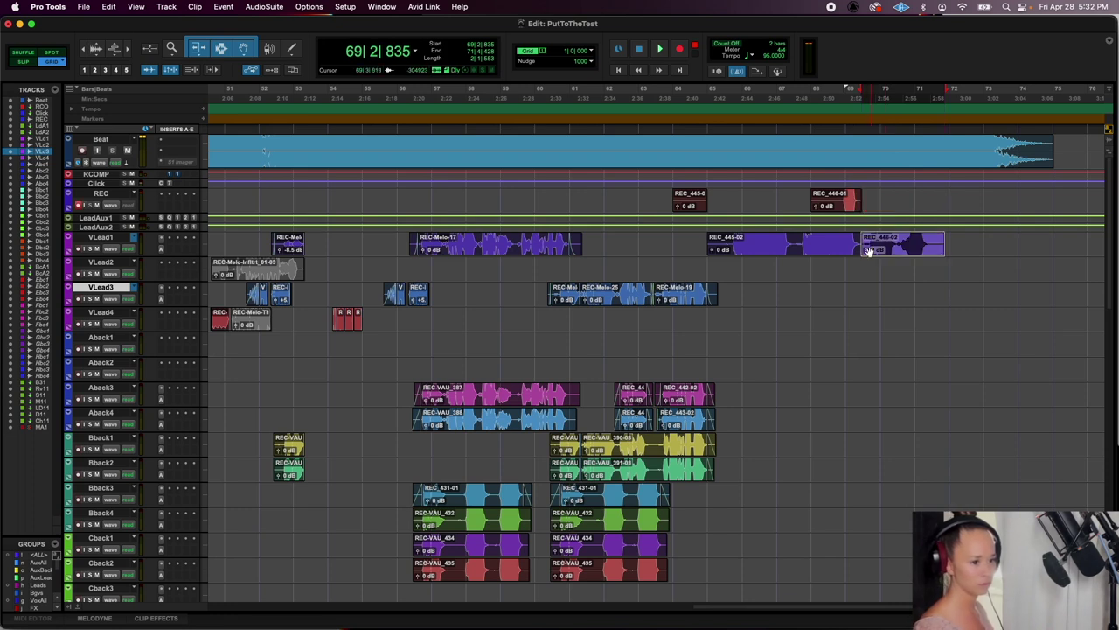
left_click(847, 213)
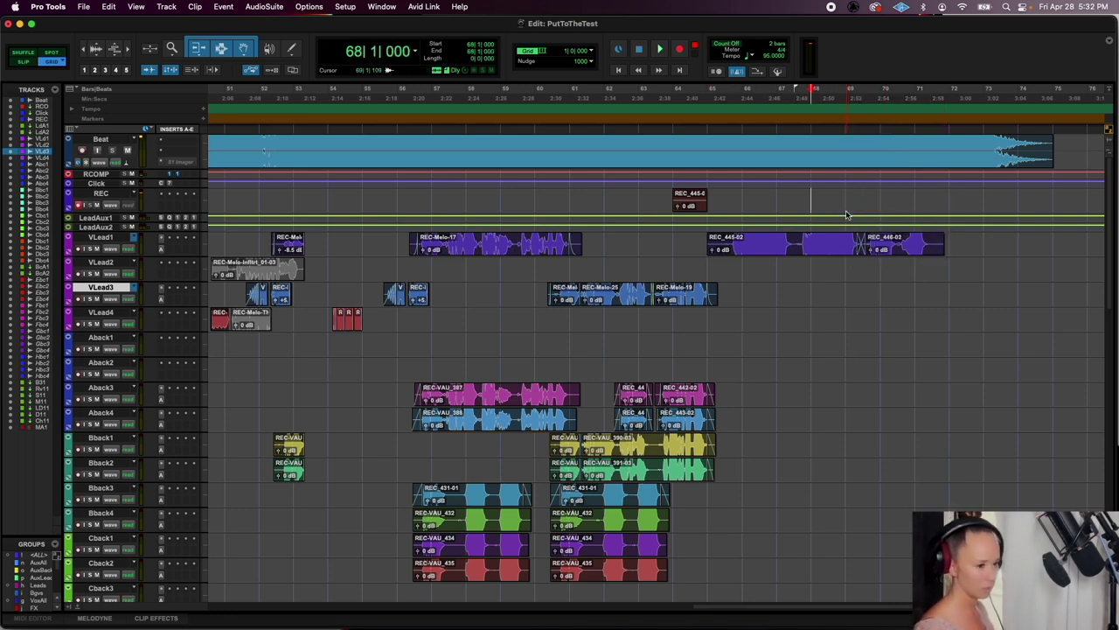
key("Delete")
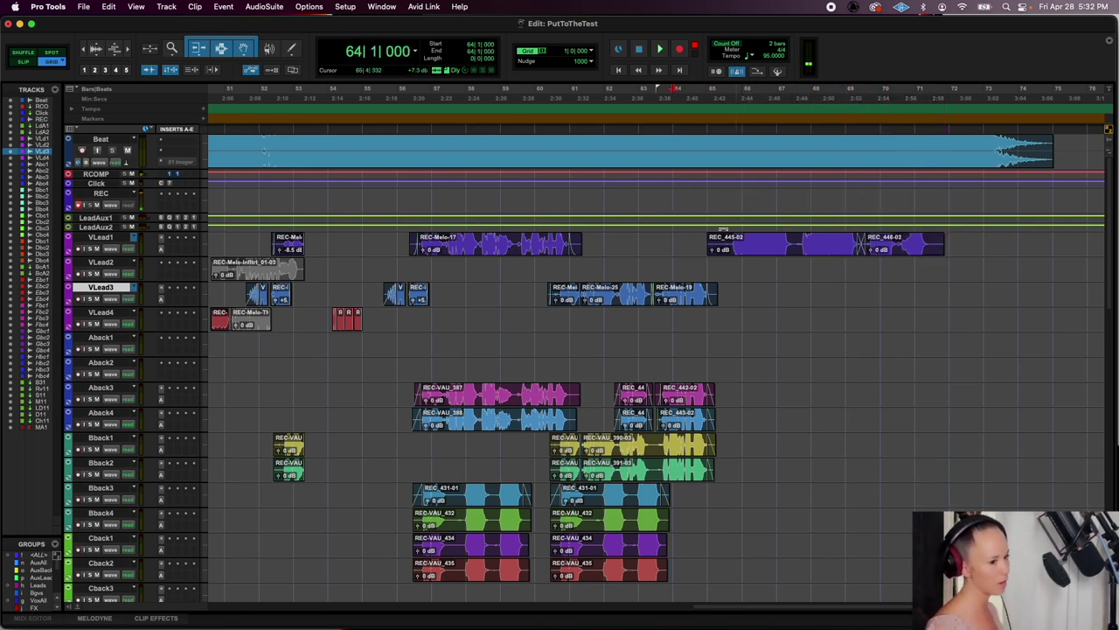
Fade in the bar 65 clip on VLead1, split off its second phrase and move that phrase to Bback3 under the first
left_click(712, 237)
left_click_drag(729, 237, 731, 237)
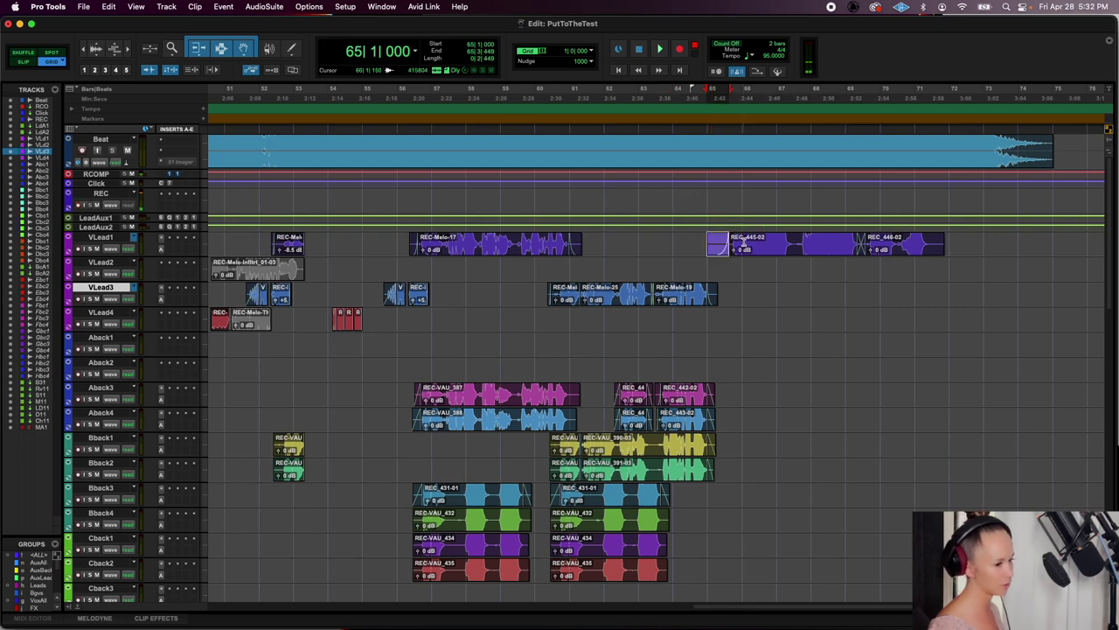
key("super+e")
left_click(812, 252)
left_click_drag(813, 252, 776, 497)
Record a doubling take on REC from 65|1|000 and move it to Bback4
left_click(710, 191)
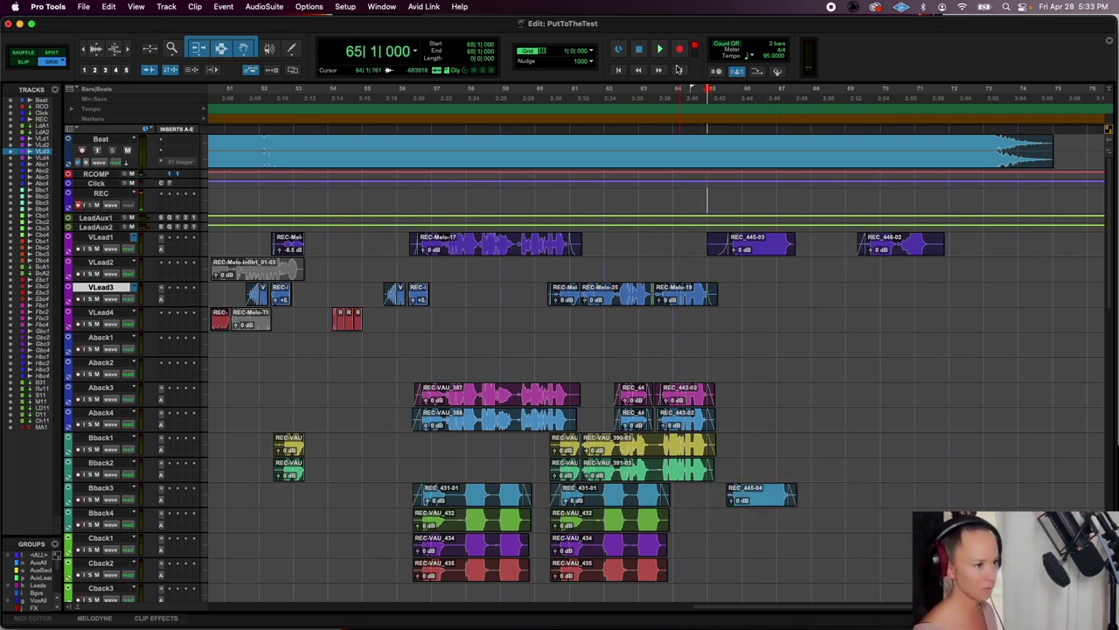
key("space")
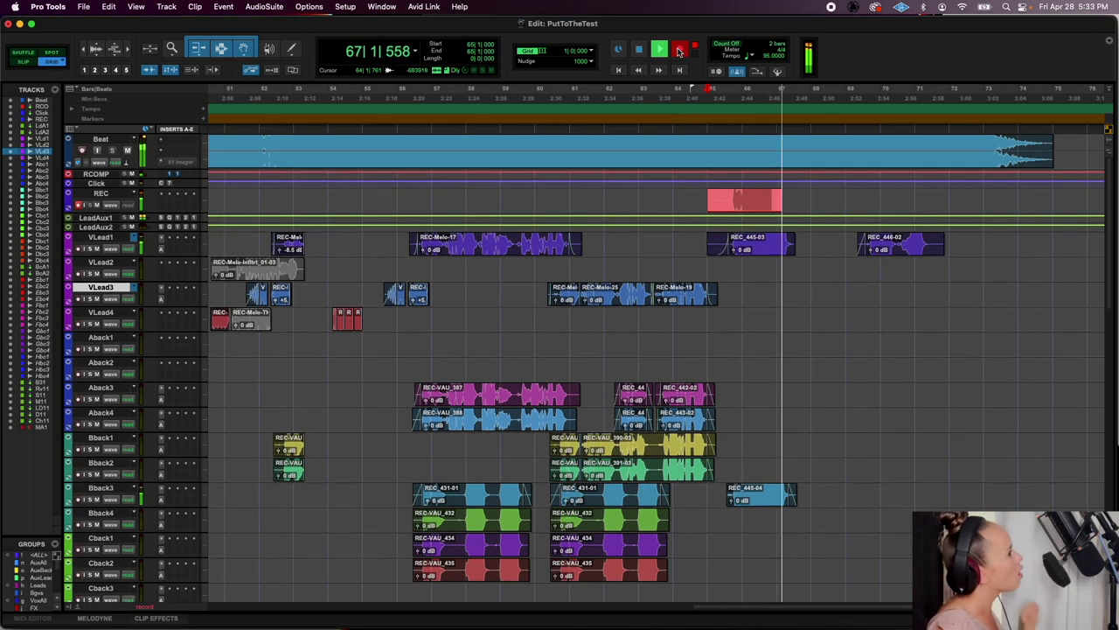
key("space")
left_click_drag(740, 203, 743, 528)
Record a backing vocal take on REC from 69|1|000 and move it to Bback3
left_click(850, 188)
key("space")
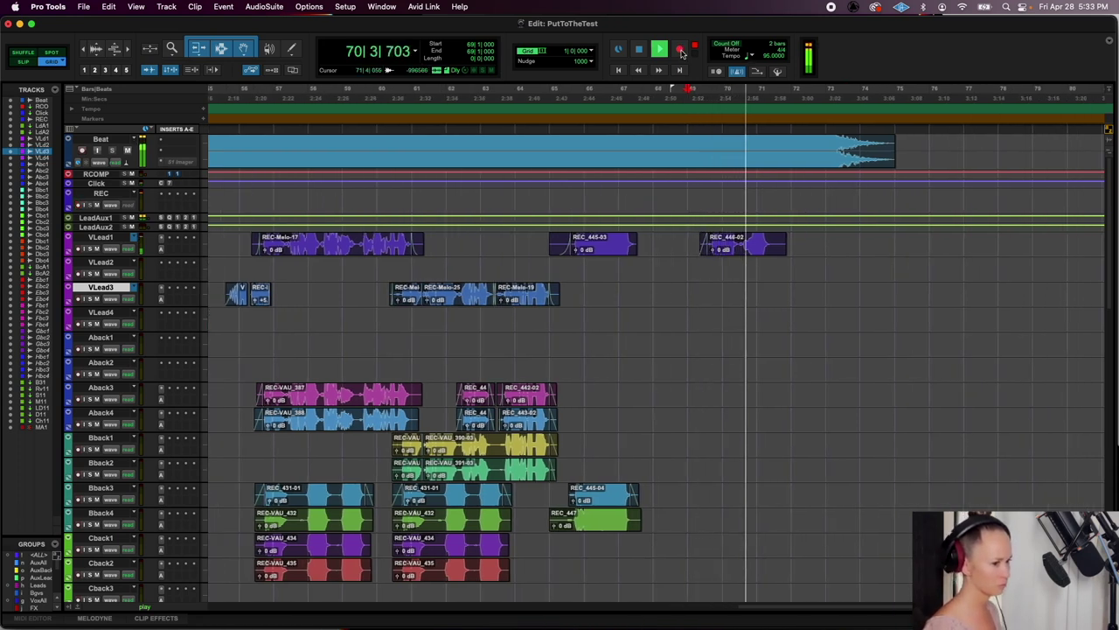
left_click(681, 52)
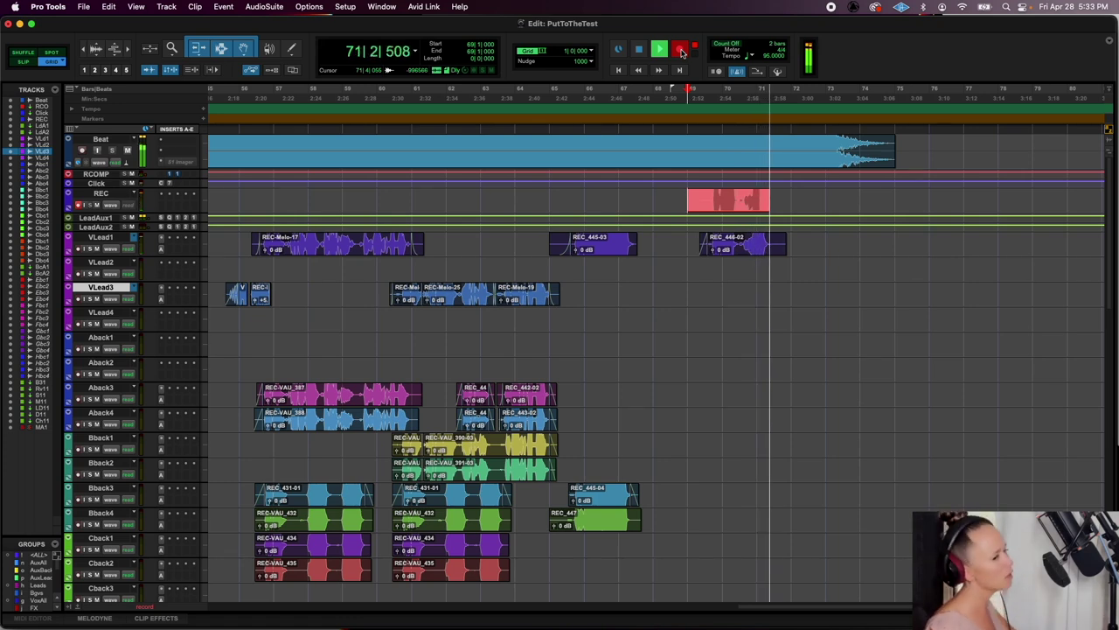
key("space")
left_click_drag(752, 207, 757, 508)
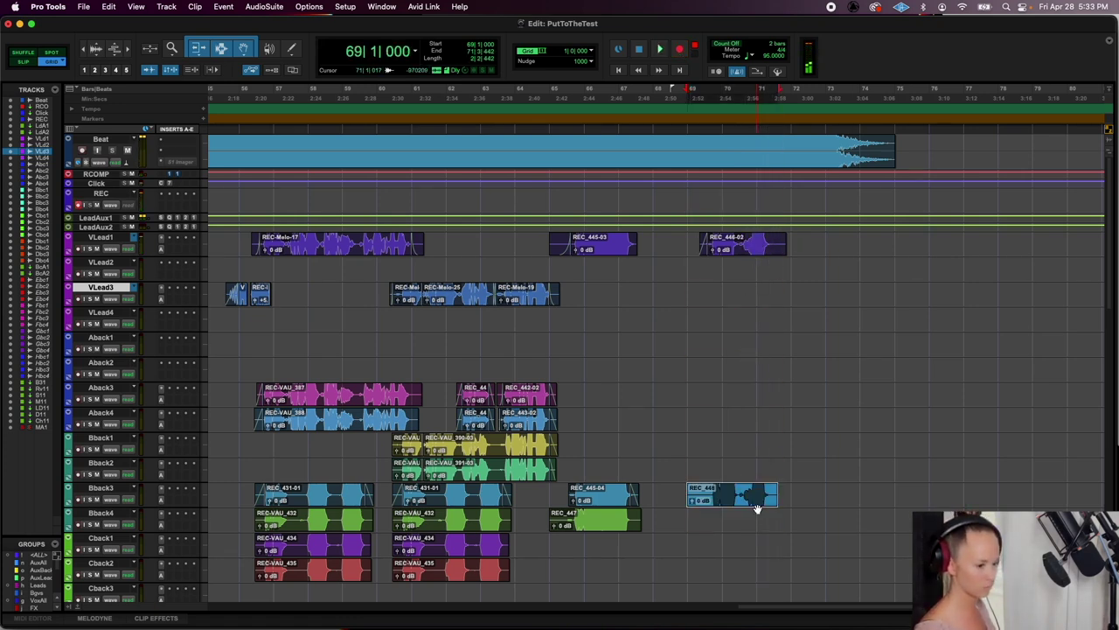
Record a doubling take on REC from 69|1|000, restarting after a false start, and move it to Bback4
left_click(681, 47)
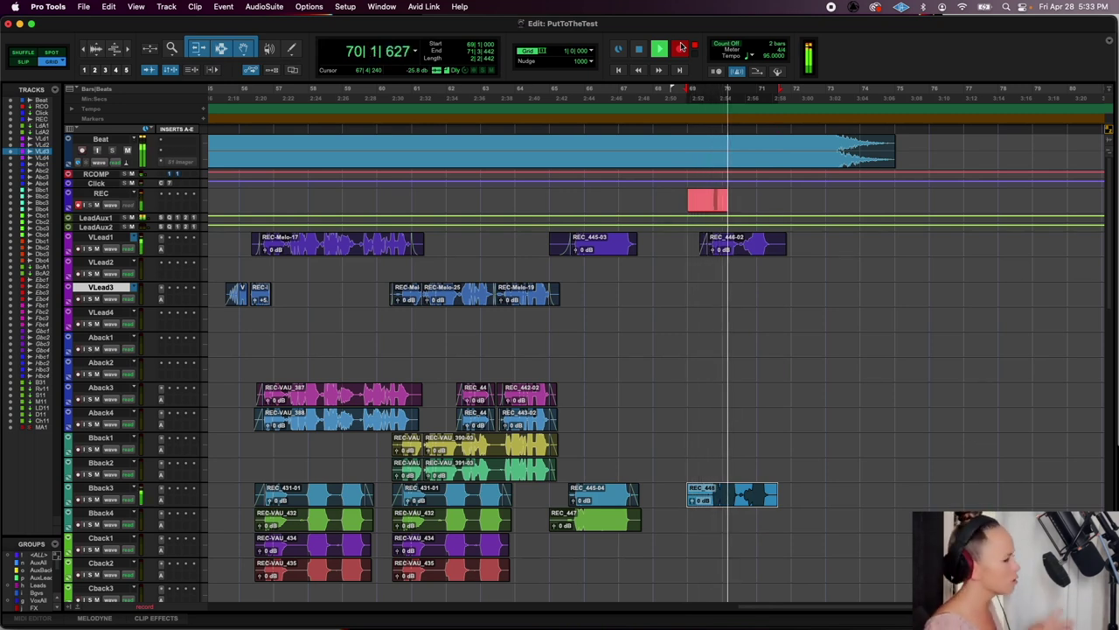
key("space")
left_click(681, 47)
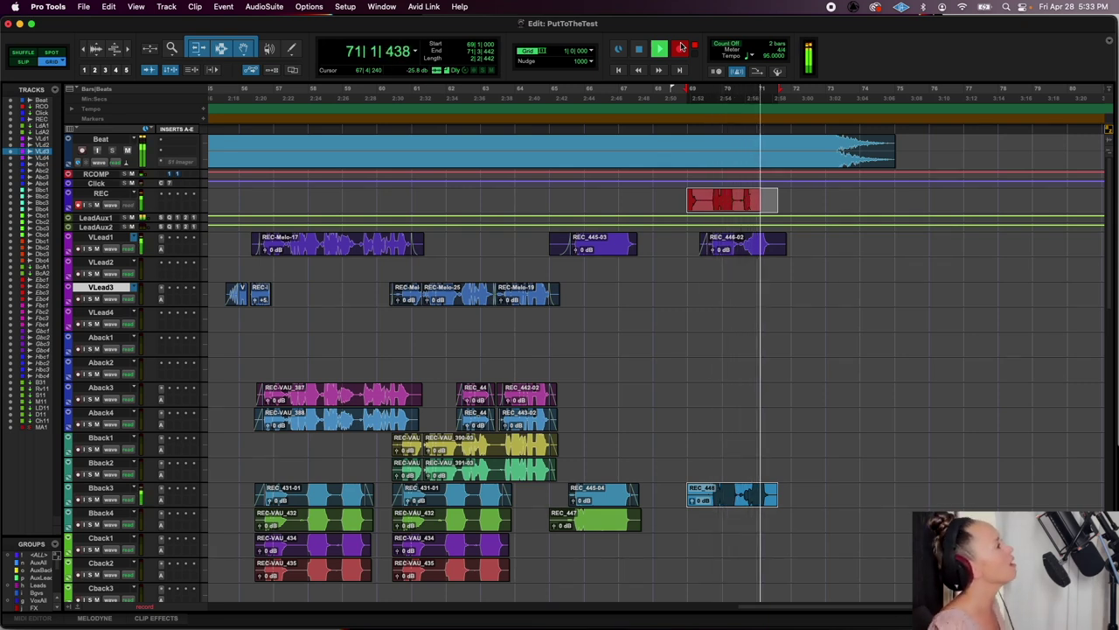
key("space")
left_click_drag(732, 199, 738, 520)
Trim the empty starts of the bar 69 clips on Bback3 and Bback4 and fade both clips in
left_click(705, 519)
key("space")
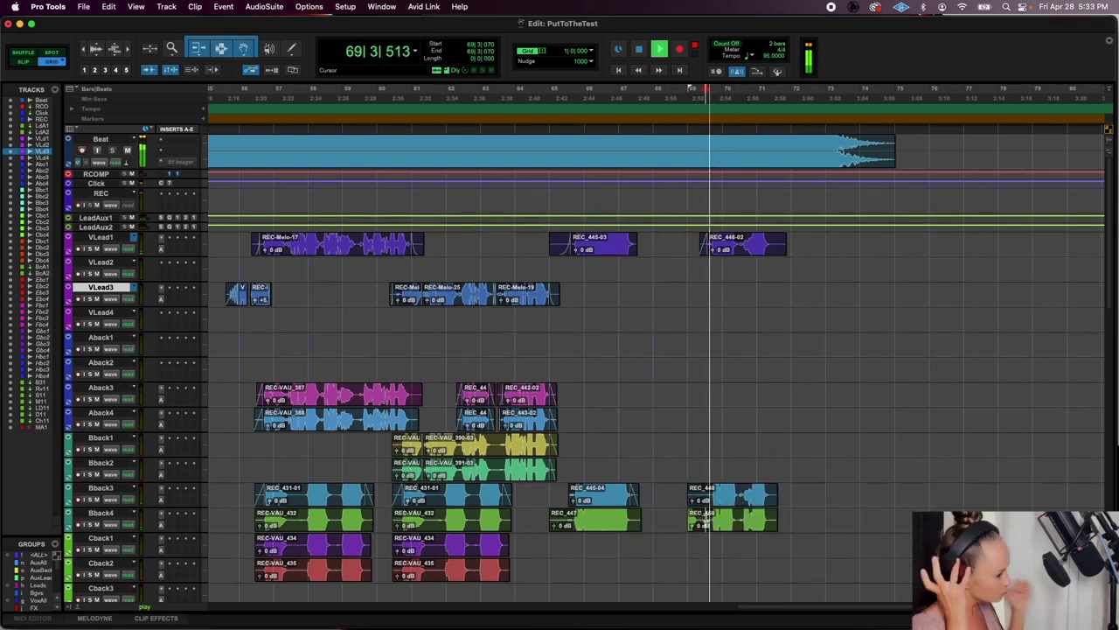
left_click_drag(701, 529, 660, 252)
key("Delete")
left_click_drag(698, 490, 713, 521)
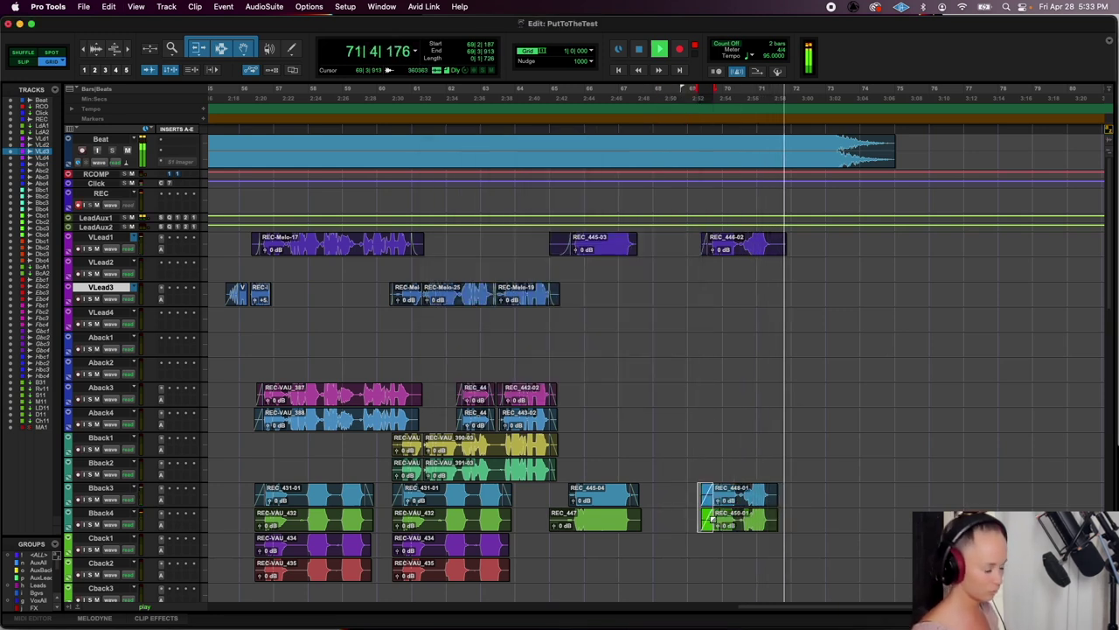
Align the bar 65 clips on Bback3 and Bback4 with VocAlign Ultra, using the VLead1 clip above them as the guide
left_click(584, 251)
key("space")
left_click(264, 6)
mouse_move(280, 140)
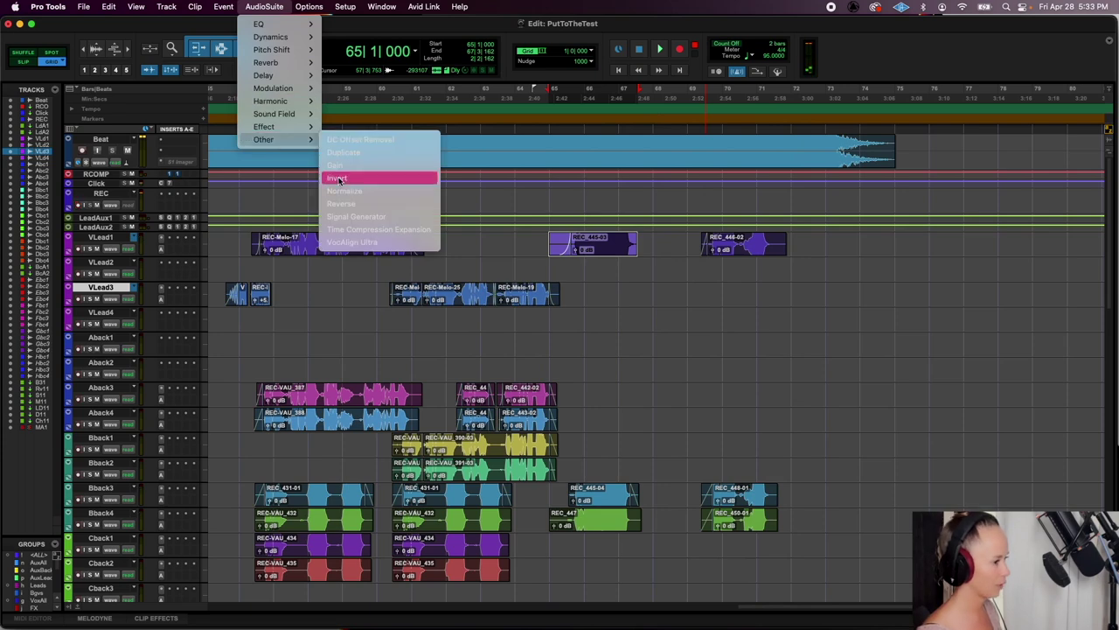
left_click(354, 242)
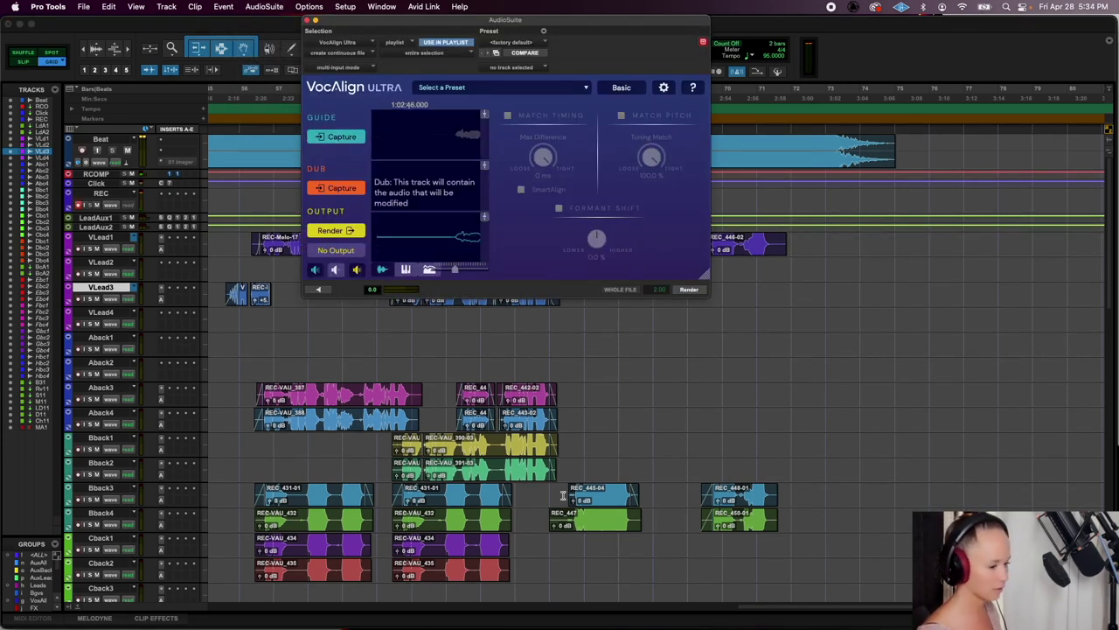
left_click(354, 189)
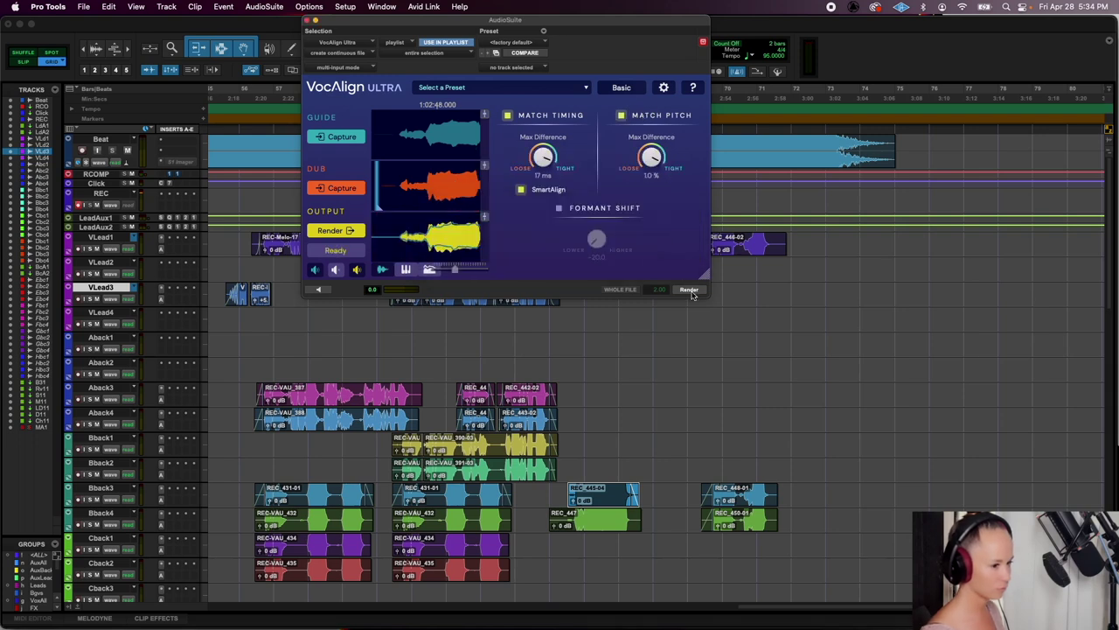
left_click(587, 530)
left_click(325, 190)
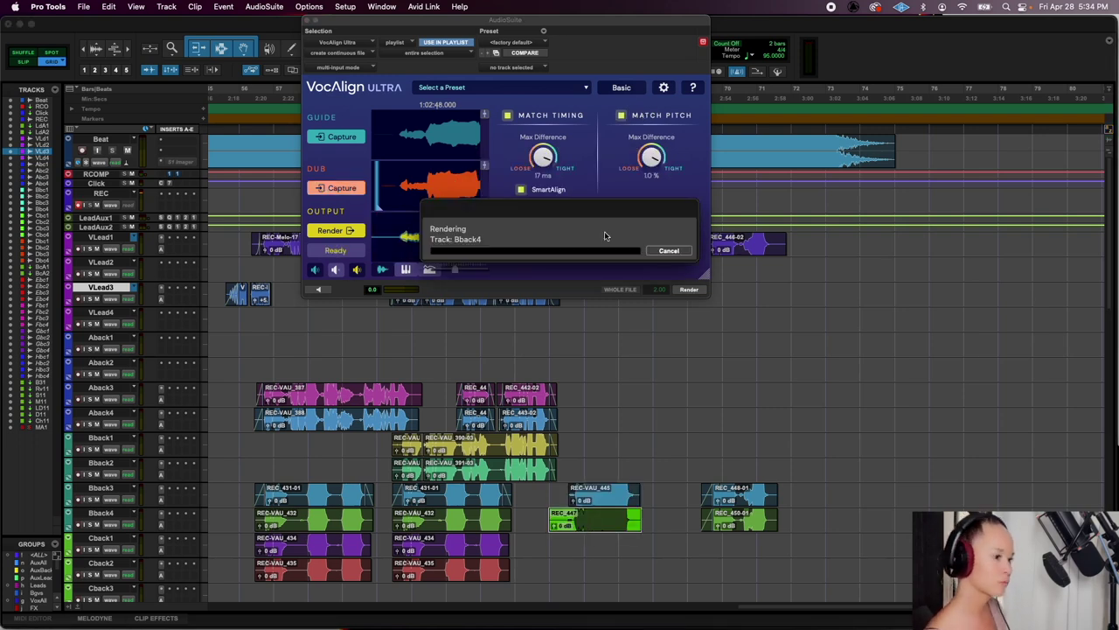
Fade the two aligned bar 65 clips on Bback3 and Bback4 in and out
left_click(568, 490)
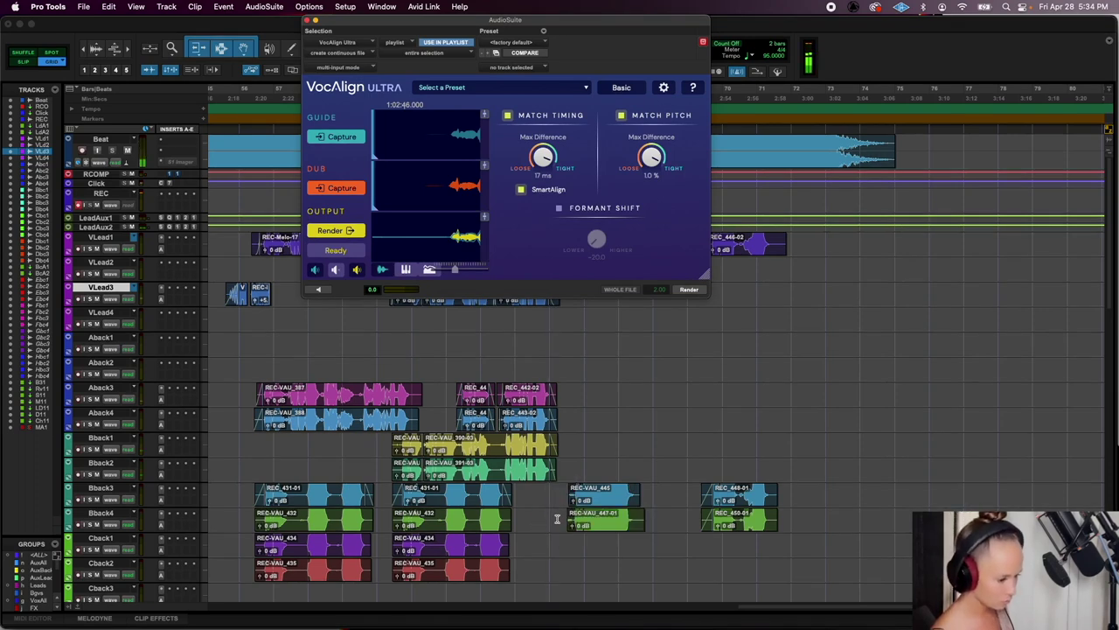
key("super+f")
key("Return")
left_click(641, 505)
key("super+f")
key("Return")
Close VocAlign Ultra and copy the bar 65 clips of VLead1, Bback3 and Bback4 to 67|1|000, one track lower
left_click(568, 517)
left_click_drag(568, 517, 561, 519)
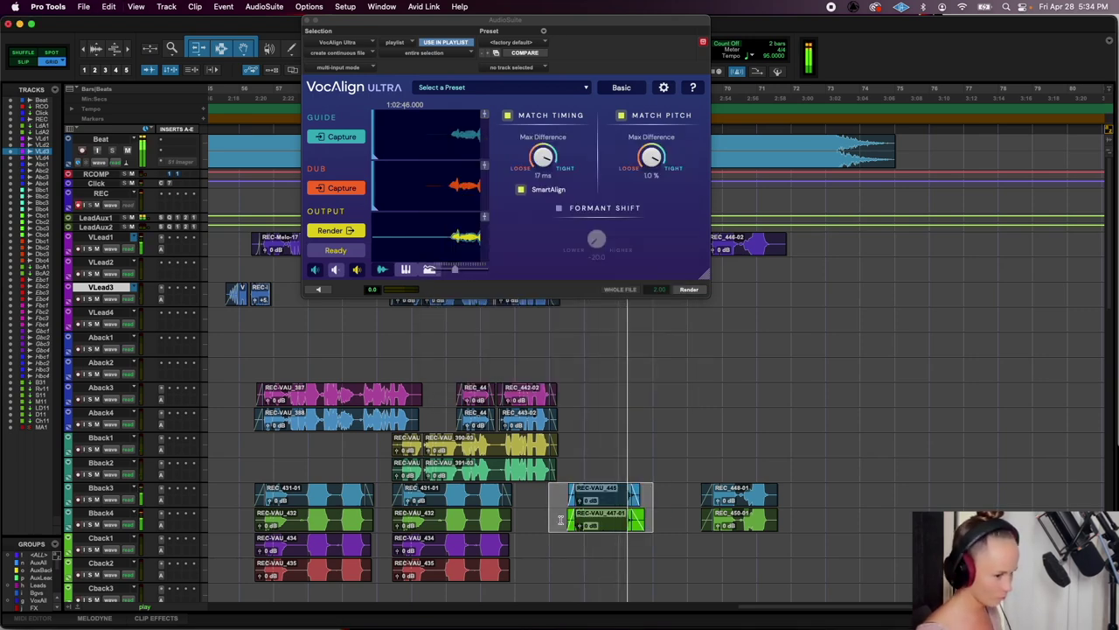
left_click(307, 20)
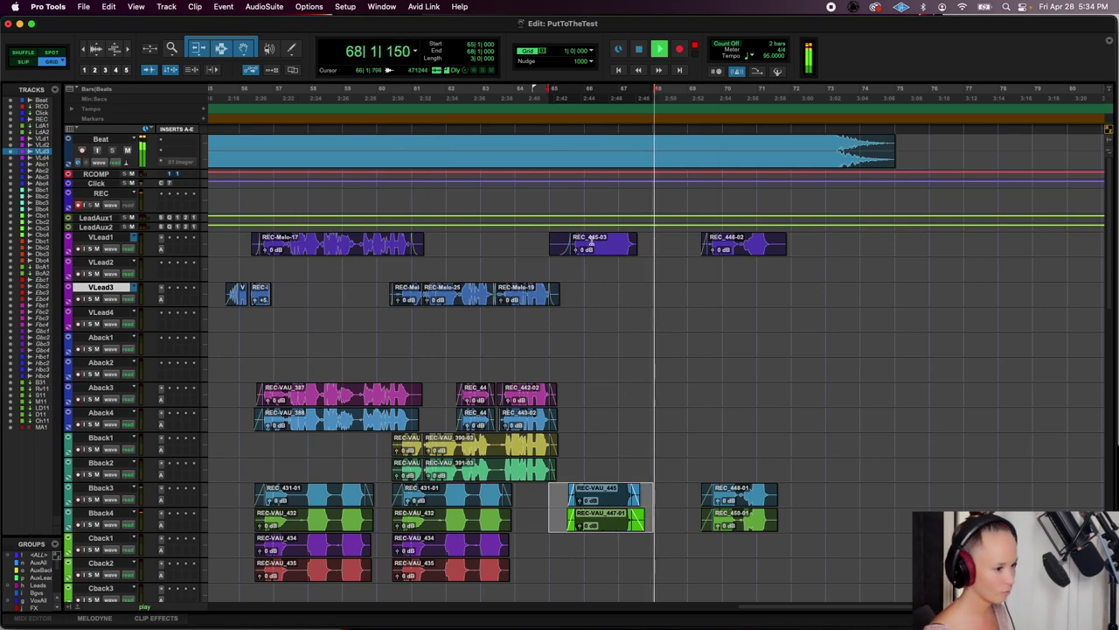
left_click(593, 245, "shift")
left_click_drag(593, 251, 660, 269)
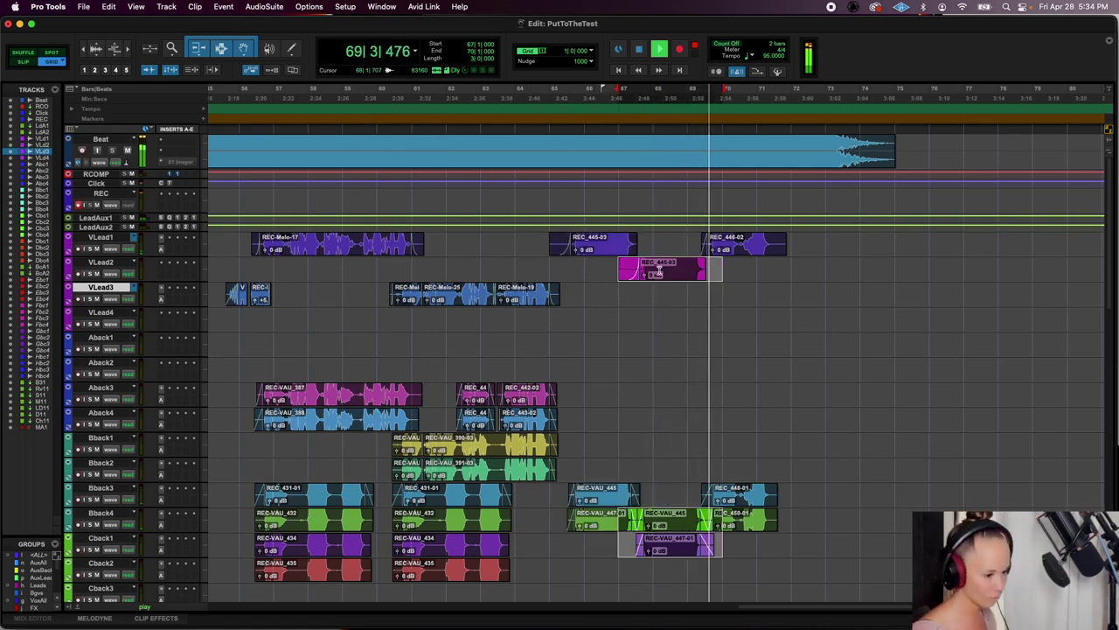
Move the copied clip on Cback1 up to Bback3 and the copy on VLead2 up to VLead1, between the existing clips
left_click_drag(665, 538, 665, 500)
left_click(666, 543)
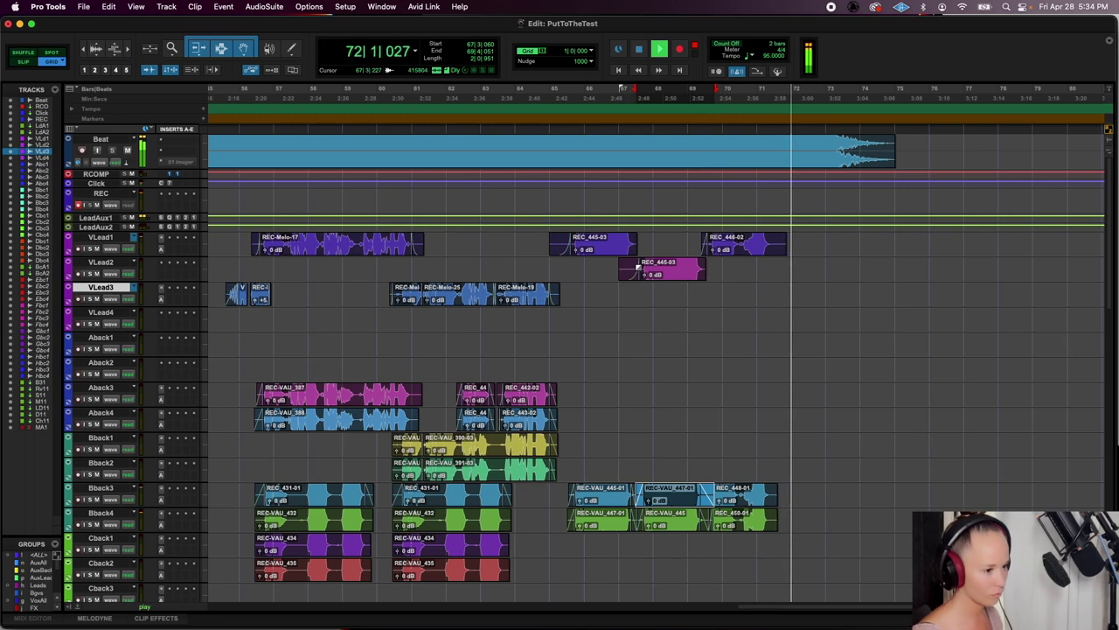
left_click(633, 252)
left_click_drag(633, 251, 662, 252)
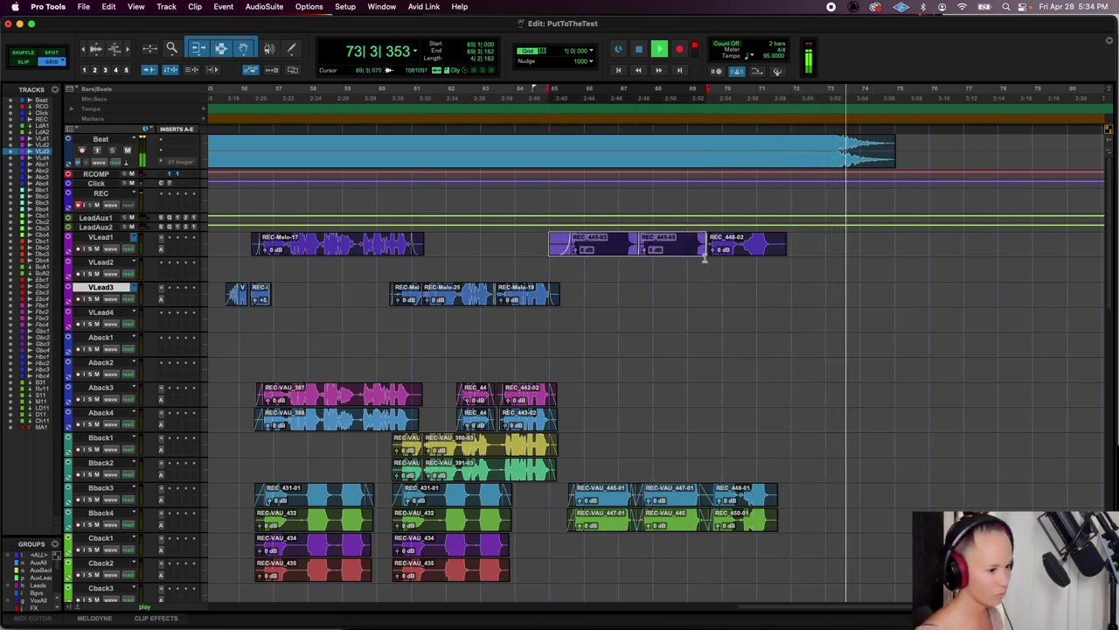
left_click(635, 240)
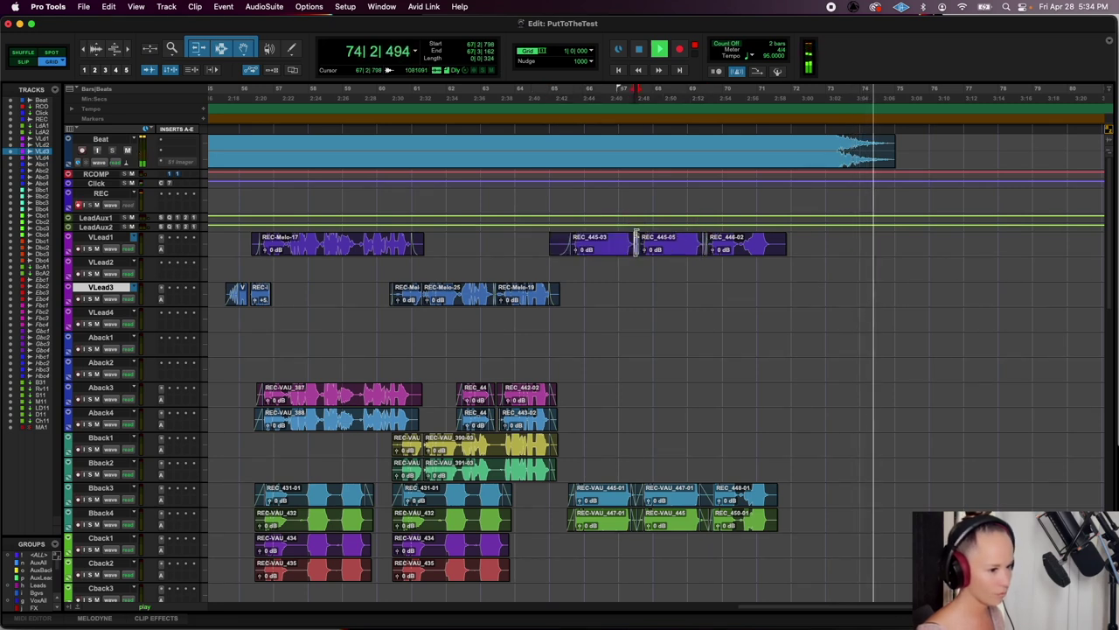
Fade out the ends of the last clips on VLead1, Bback3 and Bback4, just before bar 72
left_click_drag(790, 241, 770, 521)
key("super+f")
key("Return")
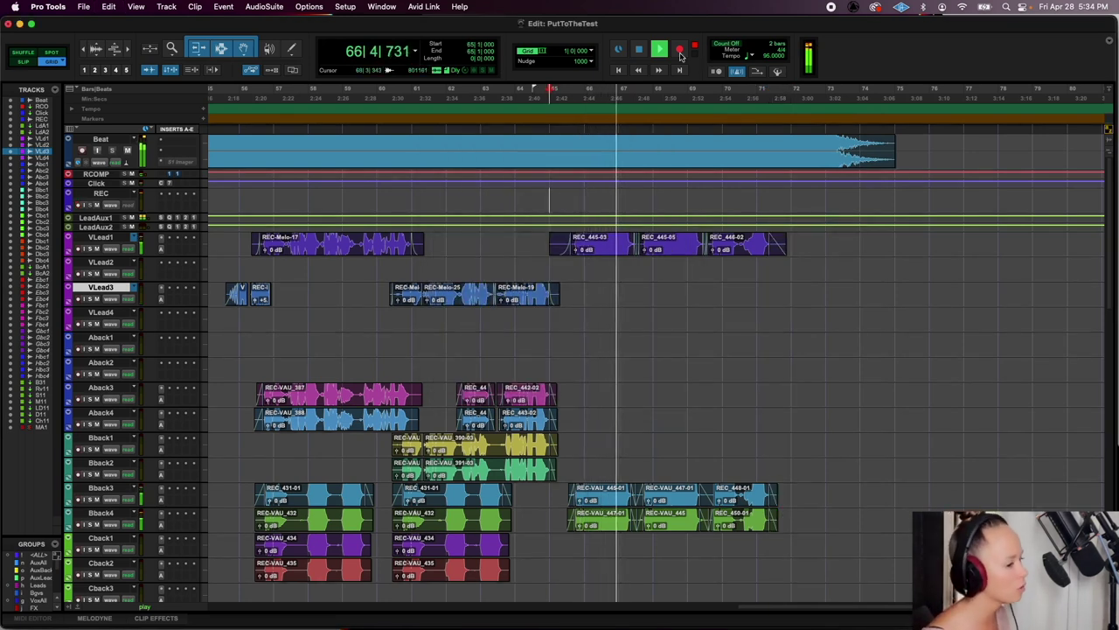
Record a backing vocal take from bar 65 on REC and move its sung part down to Aback3
key("space")
left_click(681, 55)
key("space")
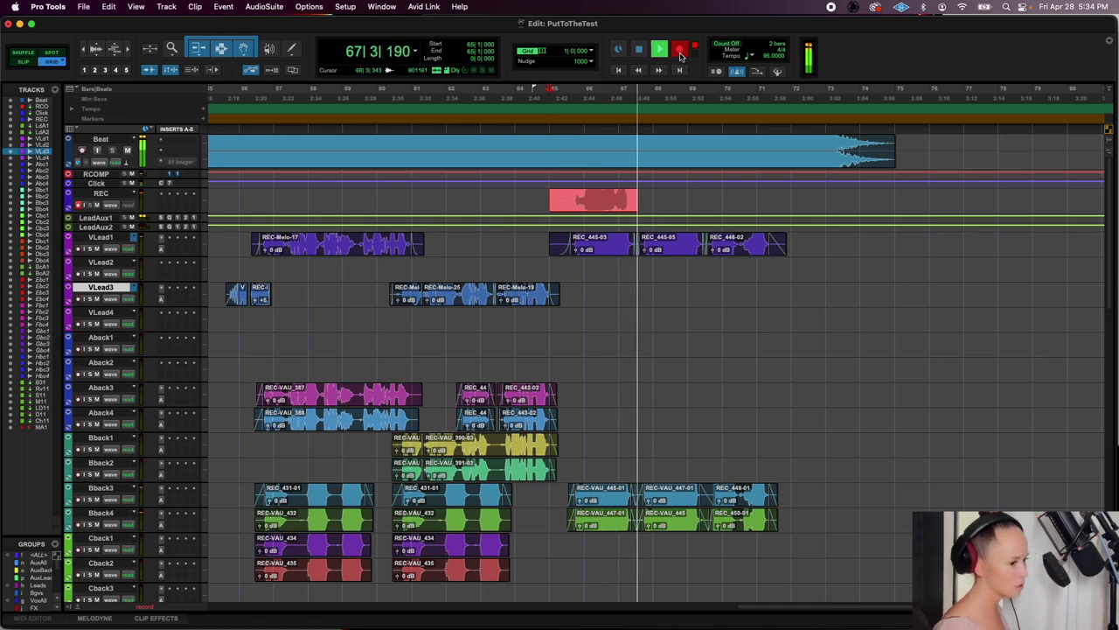
key("space")
left_click_drag(592, 200, 580, 397)
Record a second take from bar 65, split off its silent start and move the rest to Aback4
key("space")
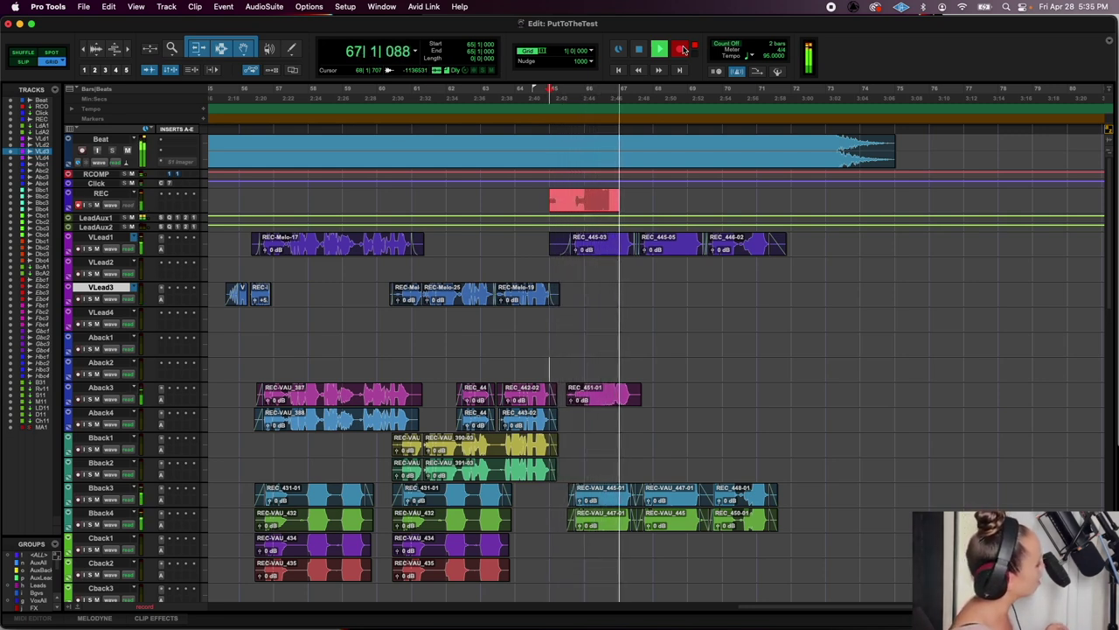
key("space")
left_click(567, 197)
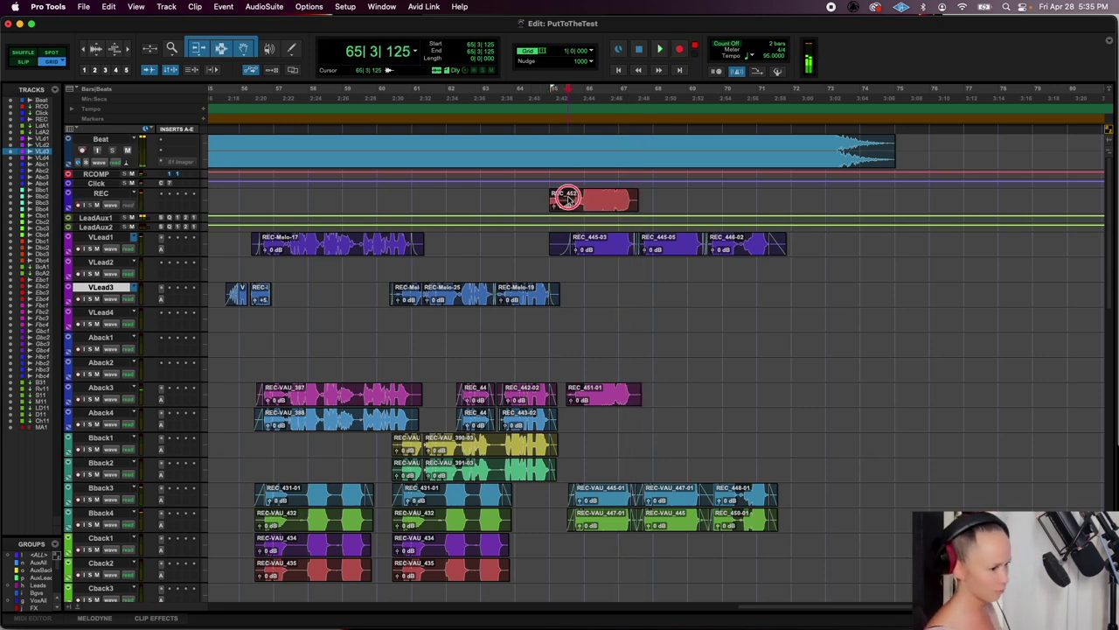
left_click_drag(598, 212, 599, 426)
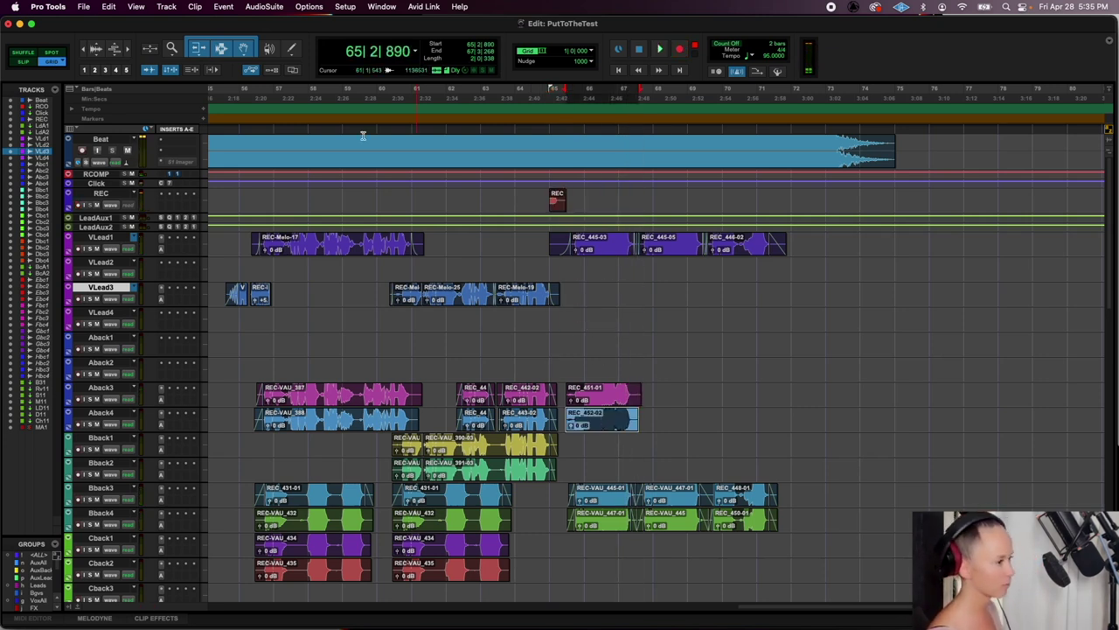
Align the bar 65 clip on Aback3 with VocAlign Ultra, using the Aback4 clip as the guide, and render it
left_click(285, 6)
mouse_move(295, 139)
left_click(376, 244)
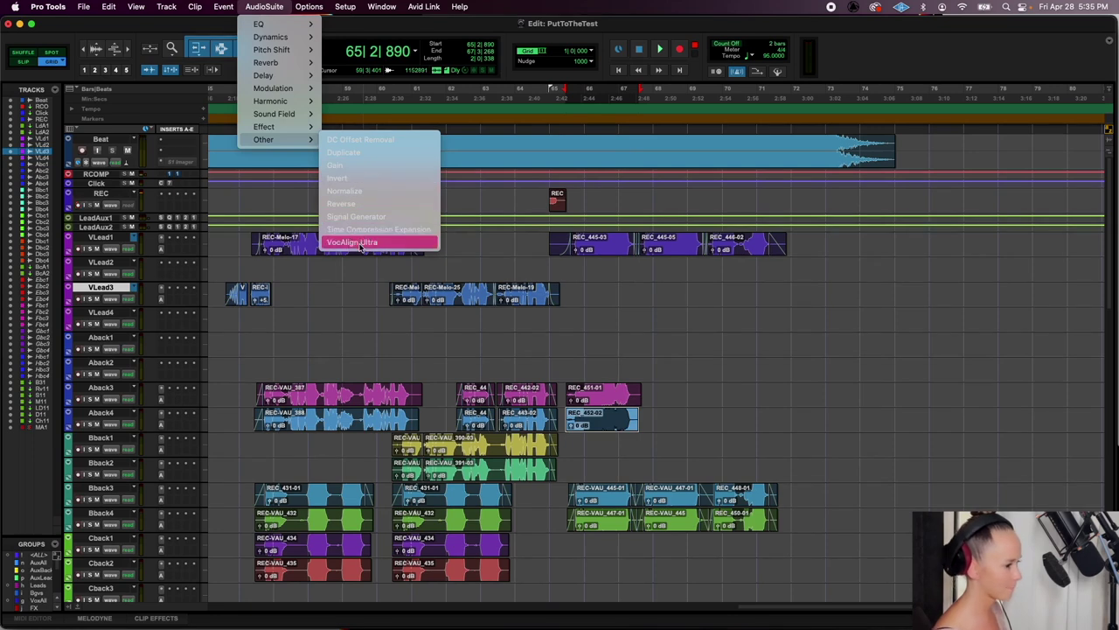
left_click(351, 138)
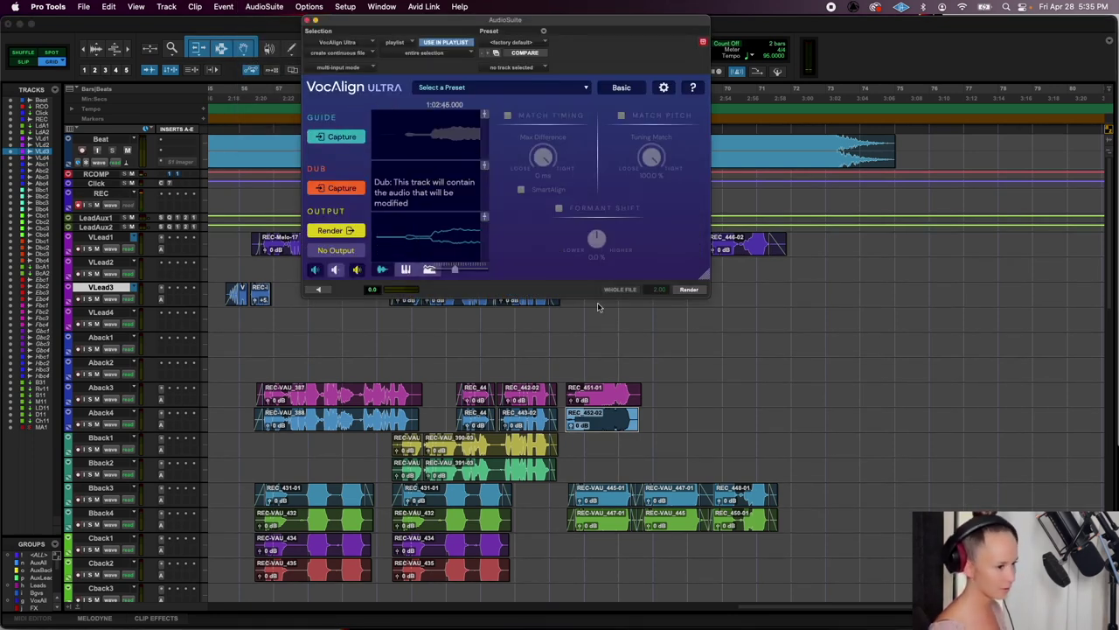
left_click(599, 398)
left_click(348, 186)
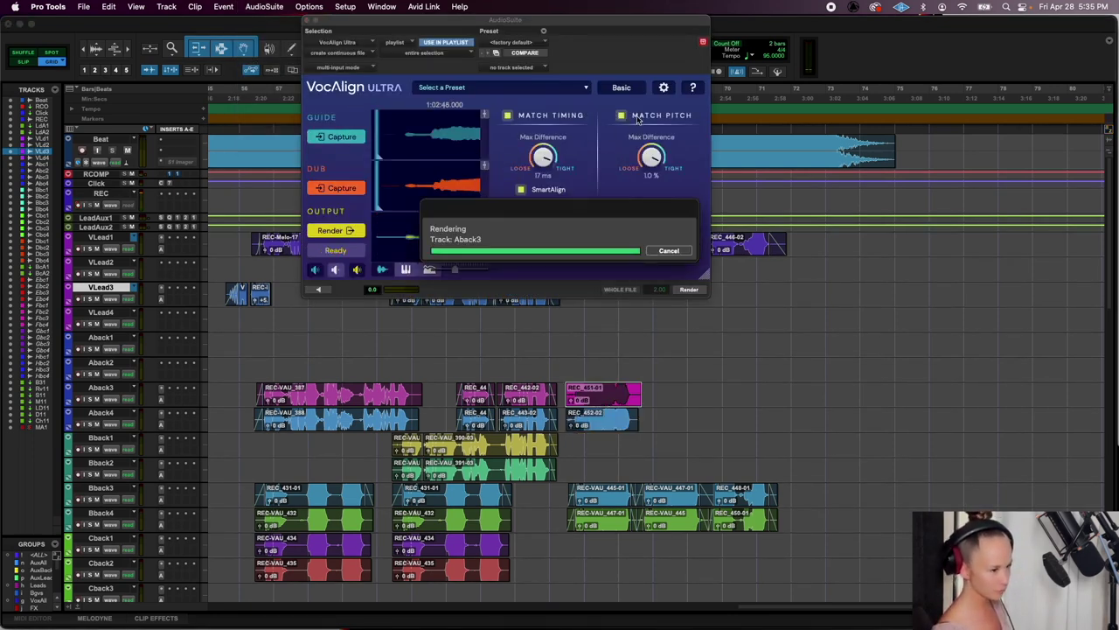
left_click(691, 289)
Fade the bar 65 clips on Aback3 and Aback4, duplicate them to bar 67 and play the result
mouse_move(653, 408)
left_mouse_down()
mouse_move(567, 389)
mouse_move(668, 397)
mouse_move(636, 397)
left_mouse_up()
key("space")
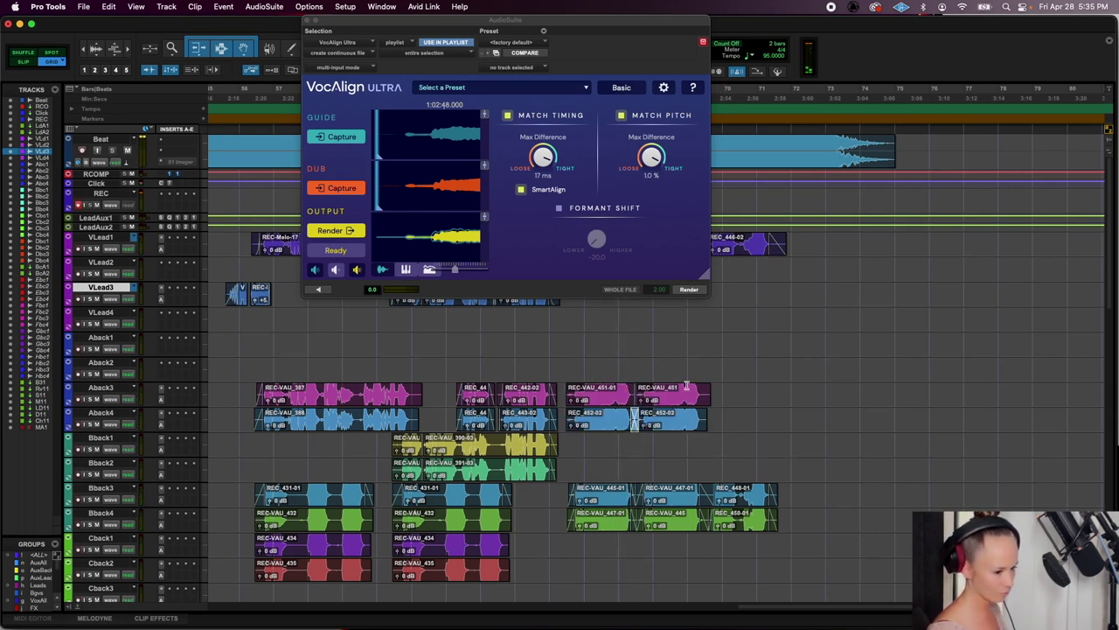
left_click(720, 493)
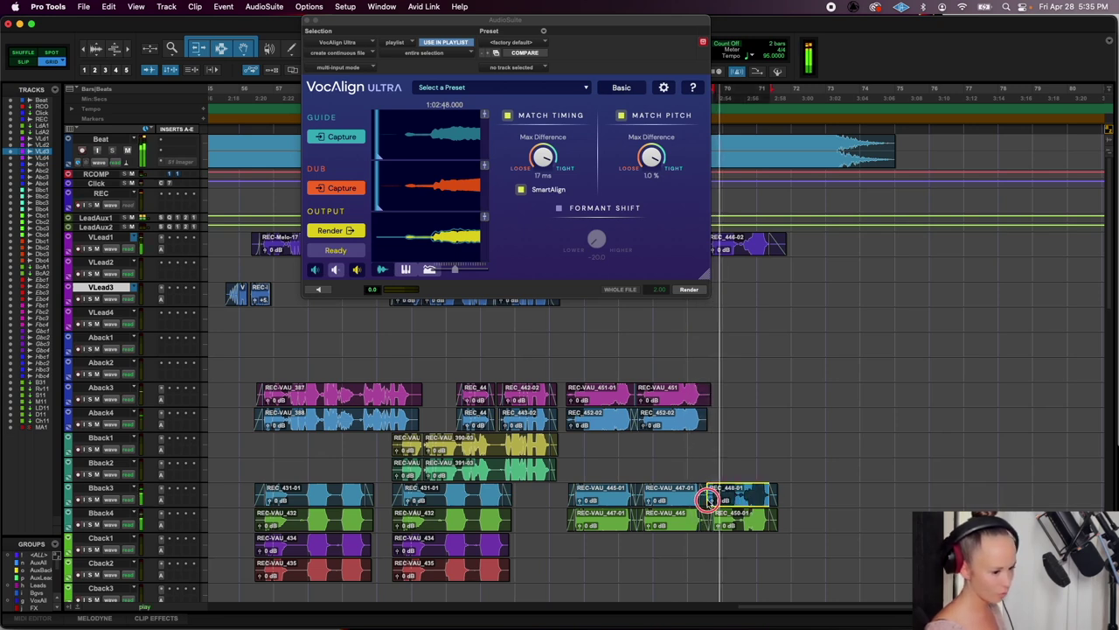
Close VocAlign Ultra, record a take from bar 69 on REC and move its sung part to Aback3
left_click(689, 372)
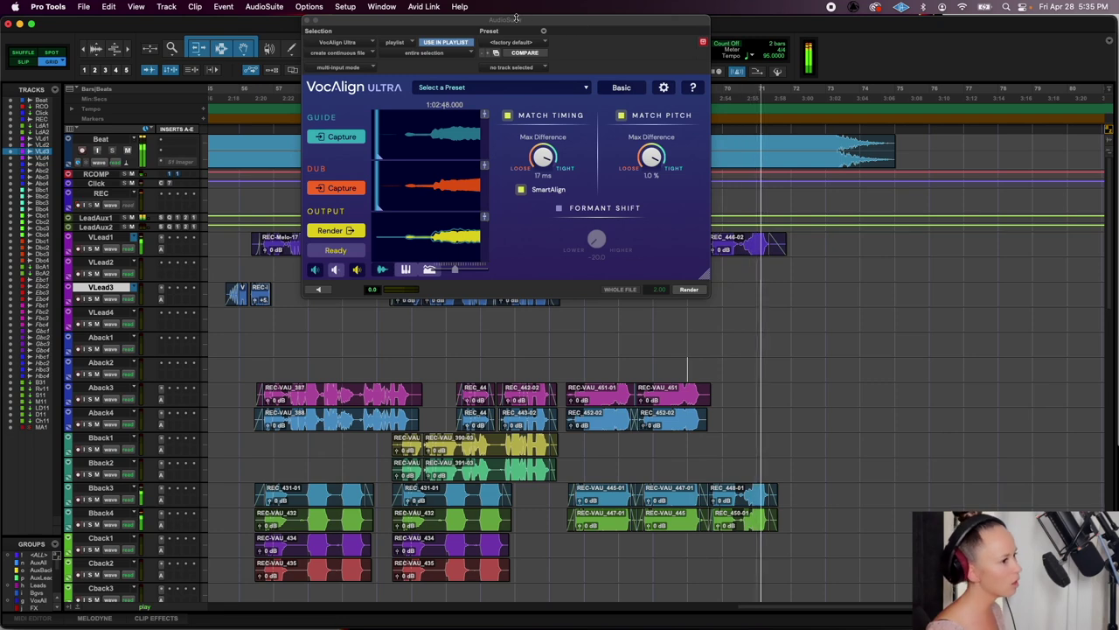
left_click_drag(501, 27, 424, 26)
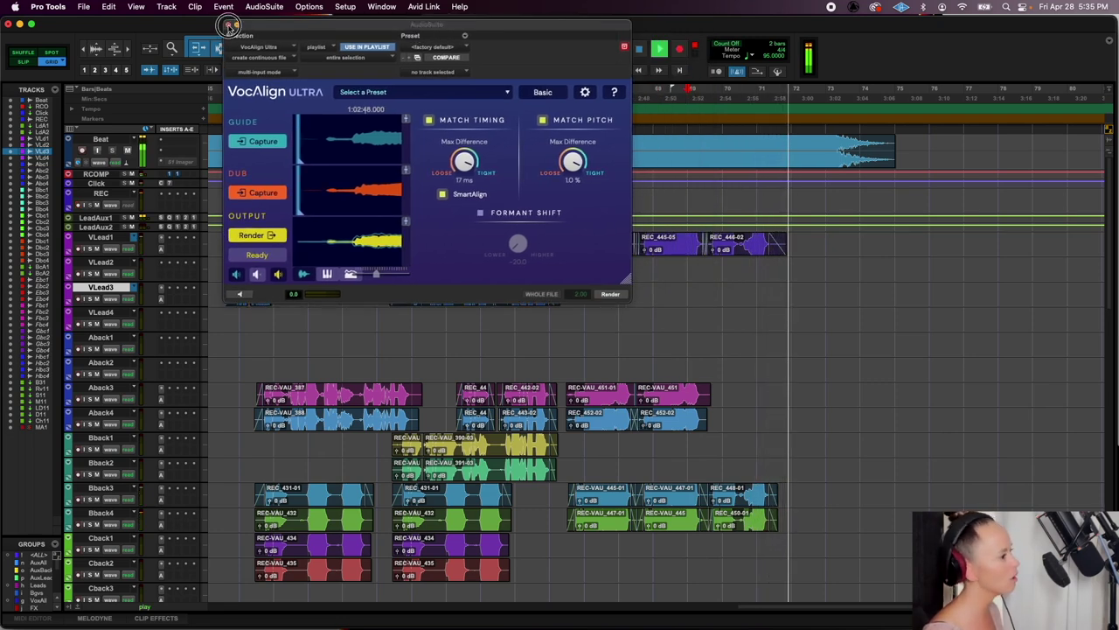
left_click(228, 19)
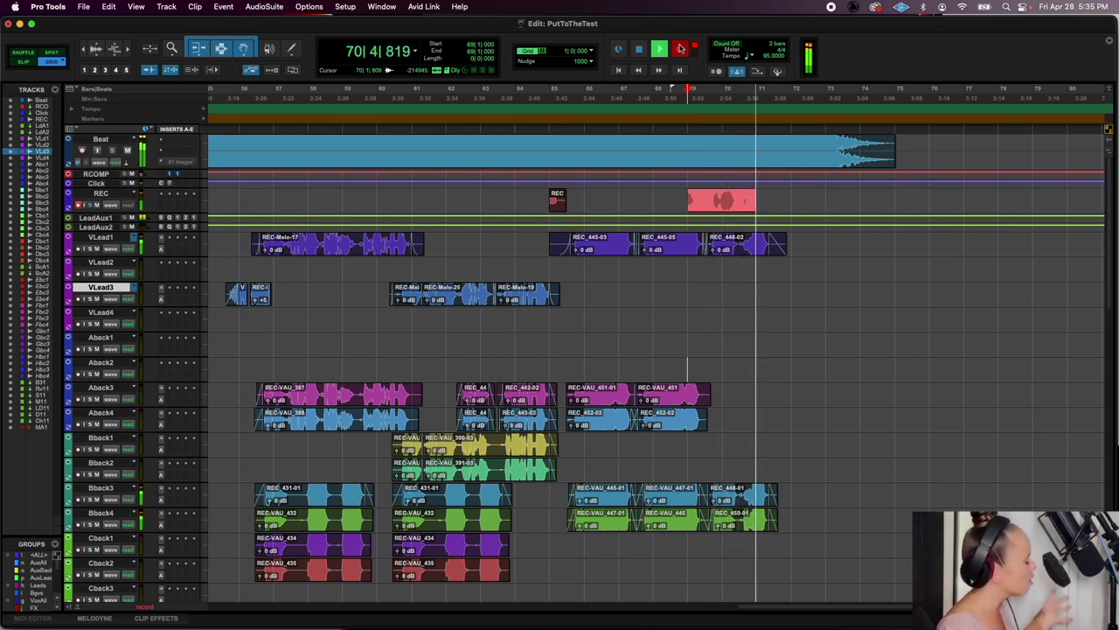
key("space")
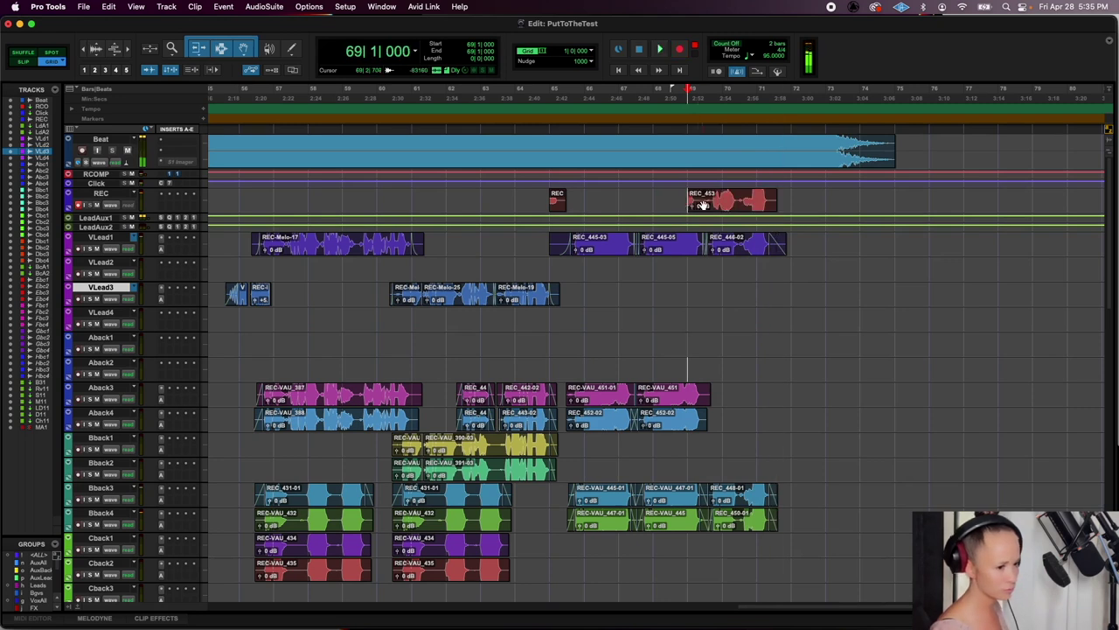
left_click_drag(731, 208, 733, 396)
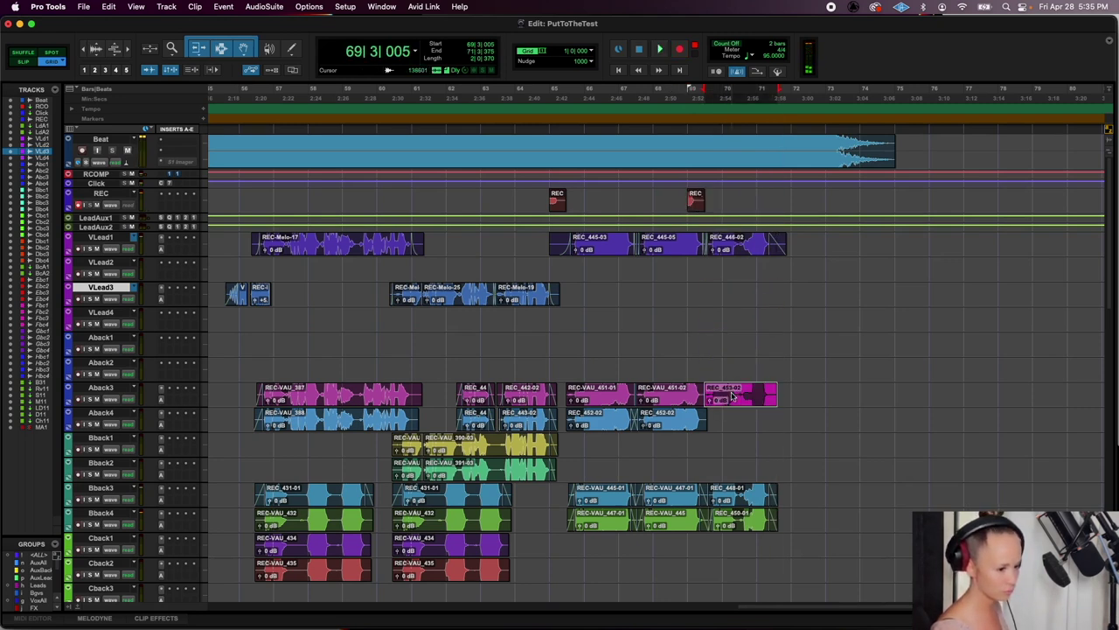
Record a second take from bar 69 on REC and move its sung part to Aback4
left_click(684, 192)
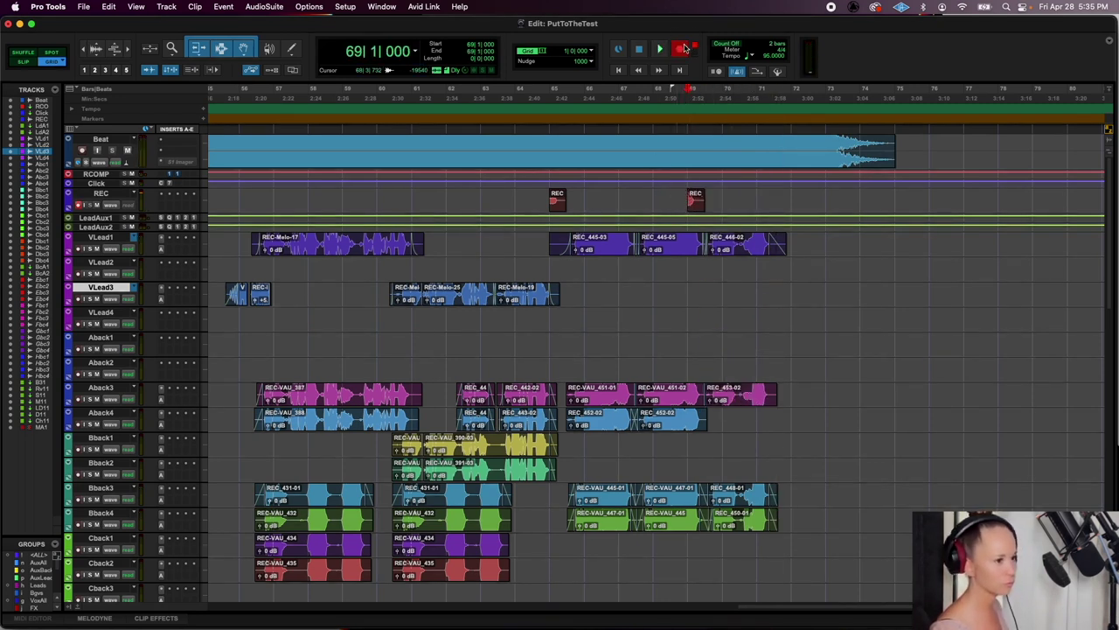
key("space")
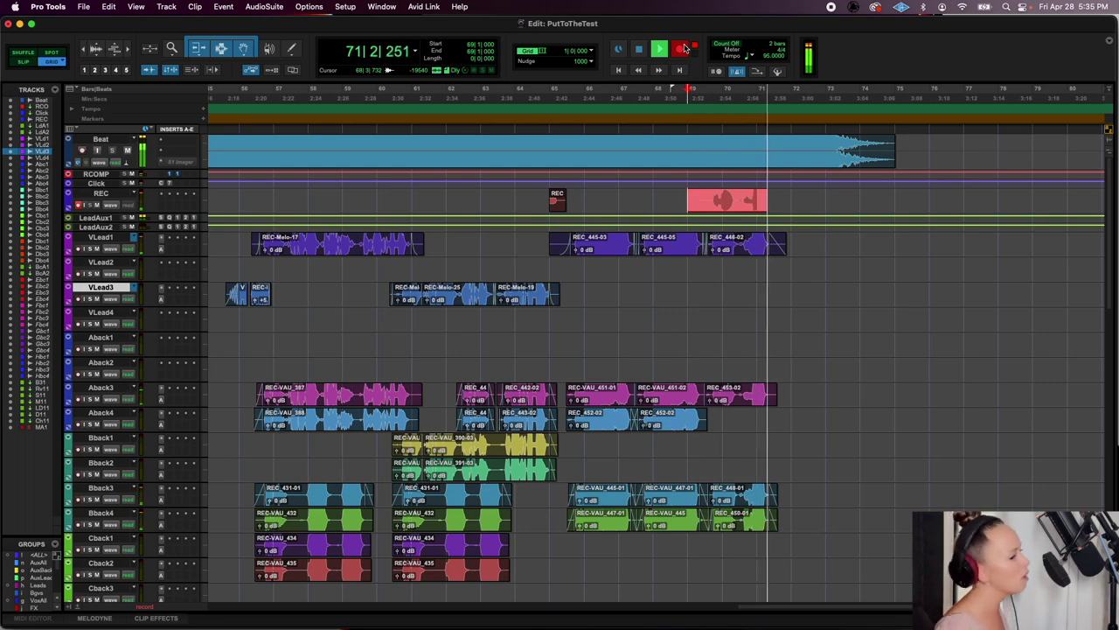
key("space")
left_click_drag(728, 208, 728, 422)
Record another harmony take from bar 65 on REC and move its part from 65|4|073 to Bback1
left_click(554, 199)
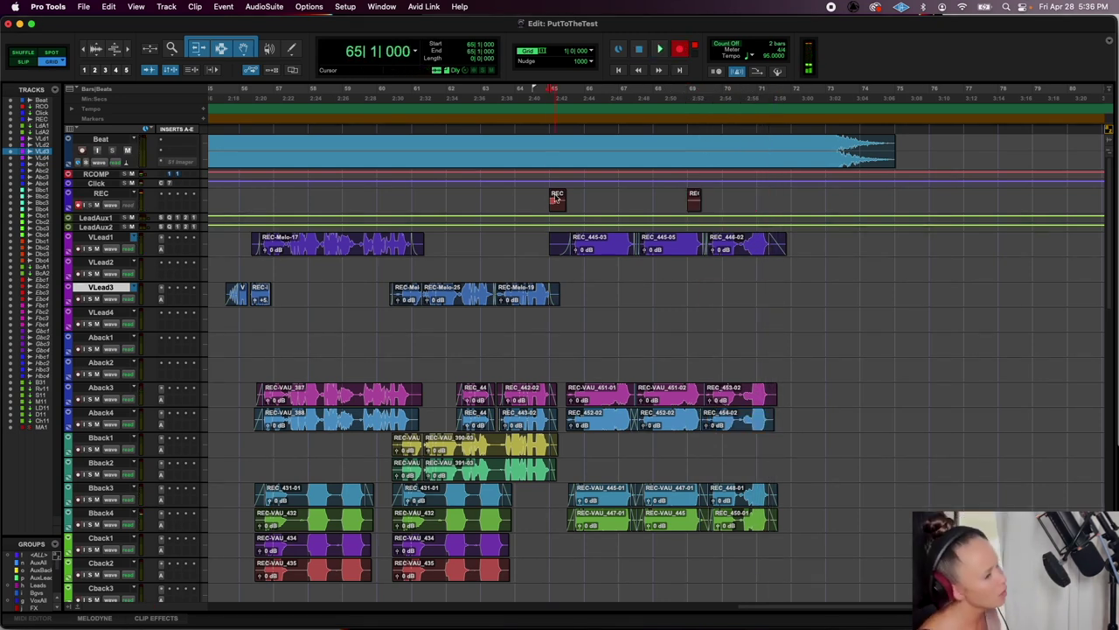
key("super+space")
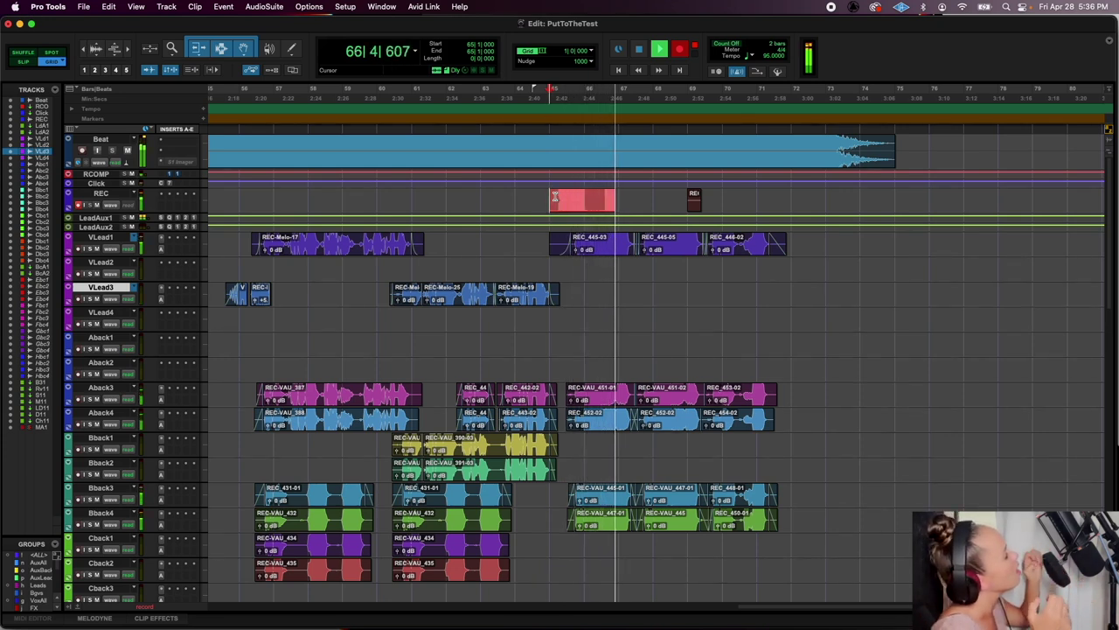
key("space")
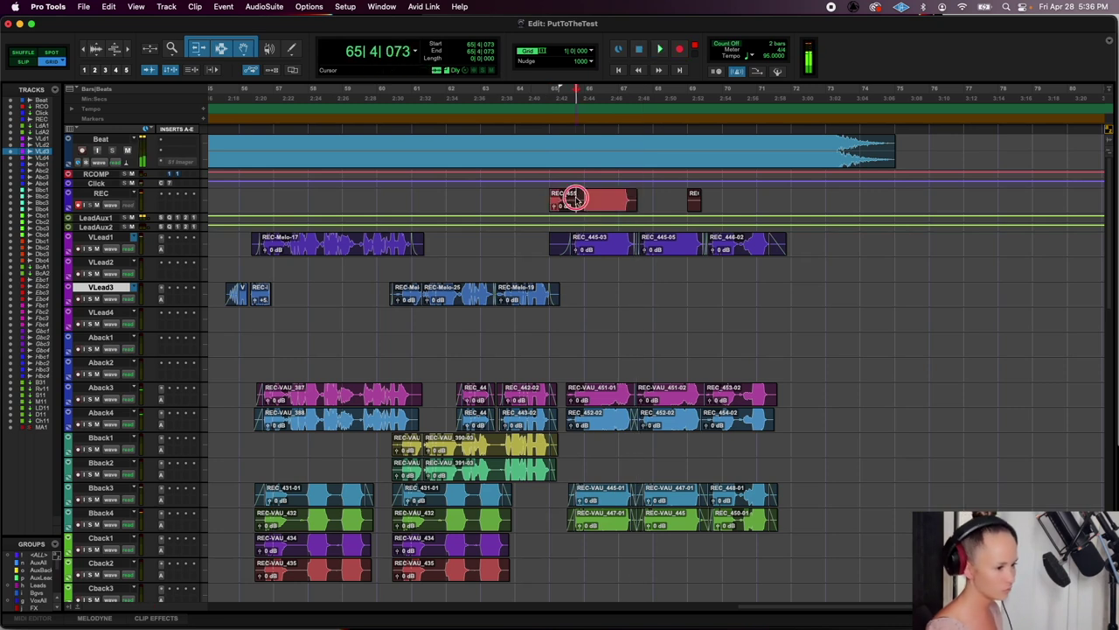
left_click_drag(598, 465, 598, 458)
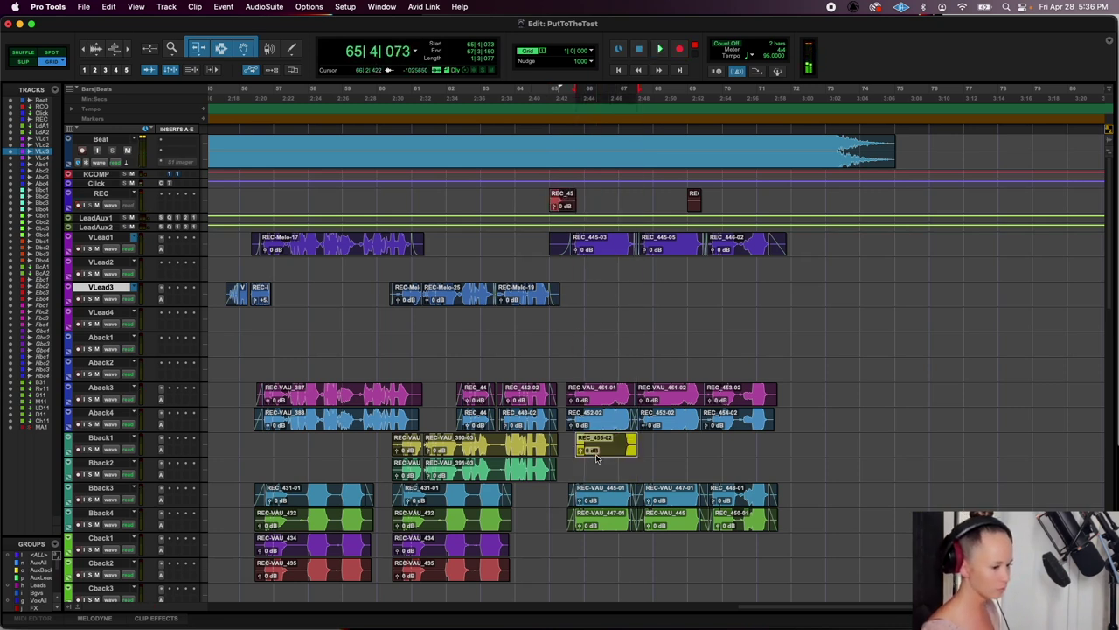
Record a double of that harmony from bar 65 on REC and move its sung part to Bback2
left_click(563, 369)
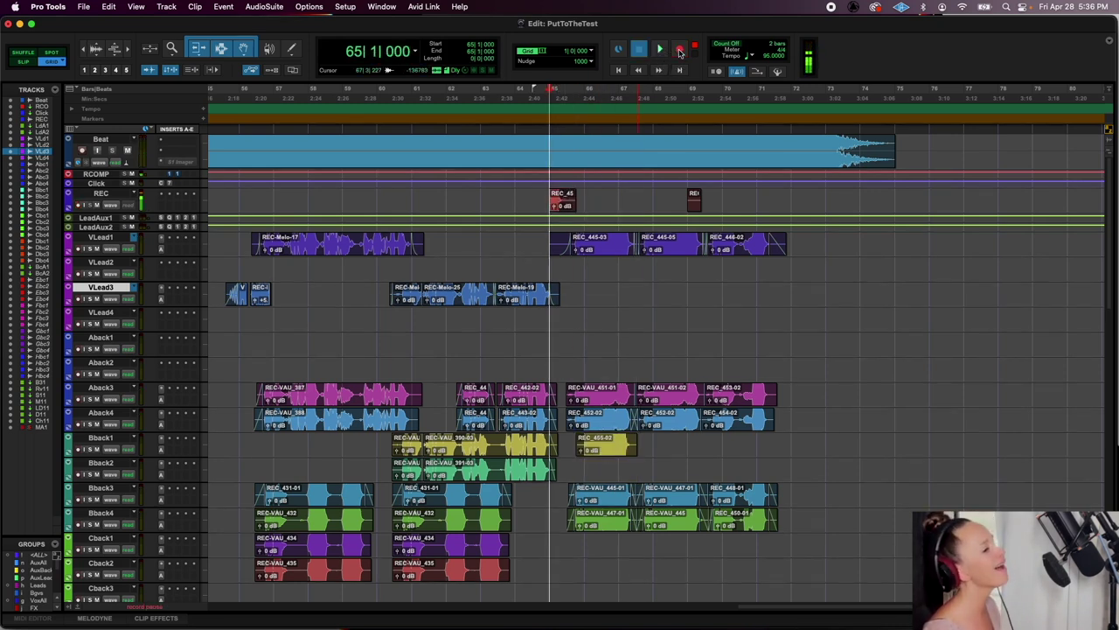
key("space")
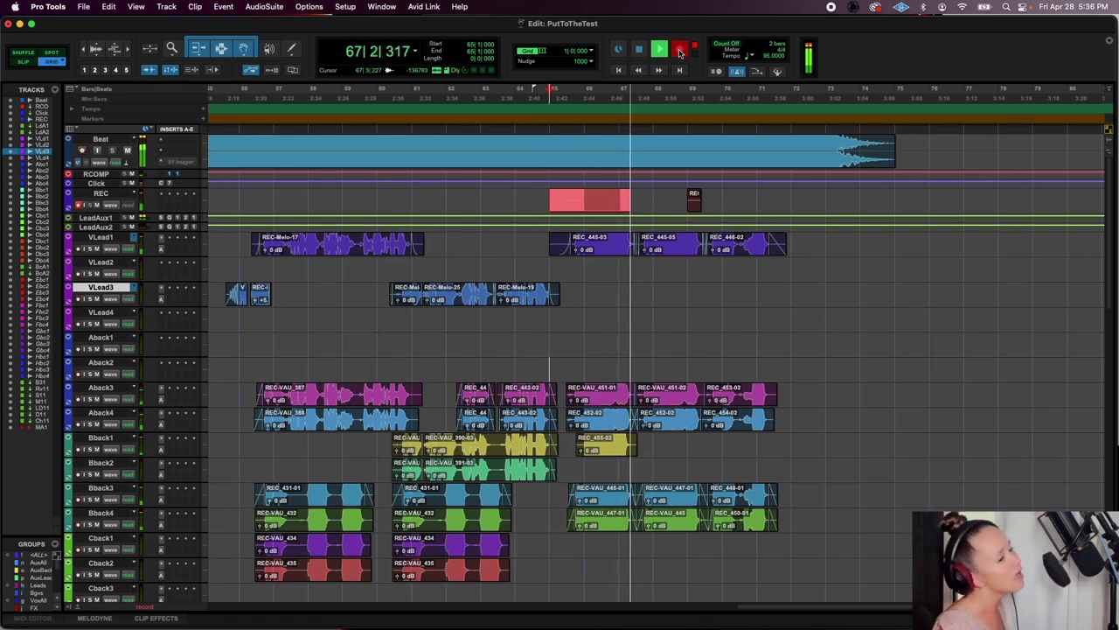
key("space")
left_click_drag(603, 208, 604, 468)
Play back the new harmonies and delete the leftover clip pieces on REC at bars 65 and 69
key("space")
left_click_drag(529, 196, 727, 203)
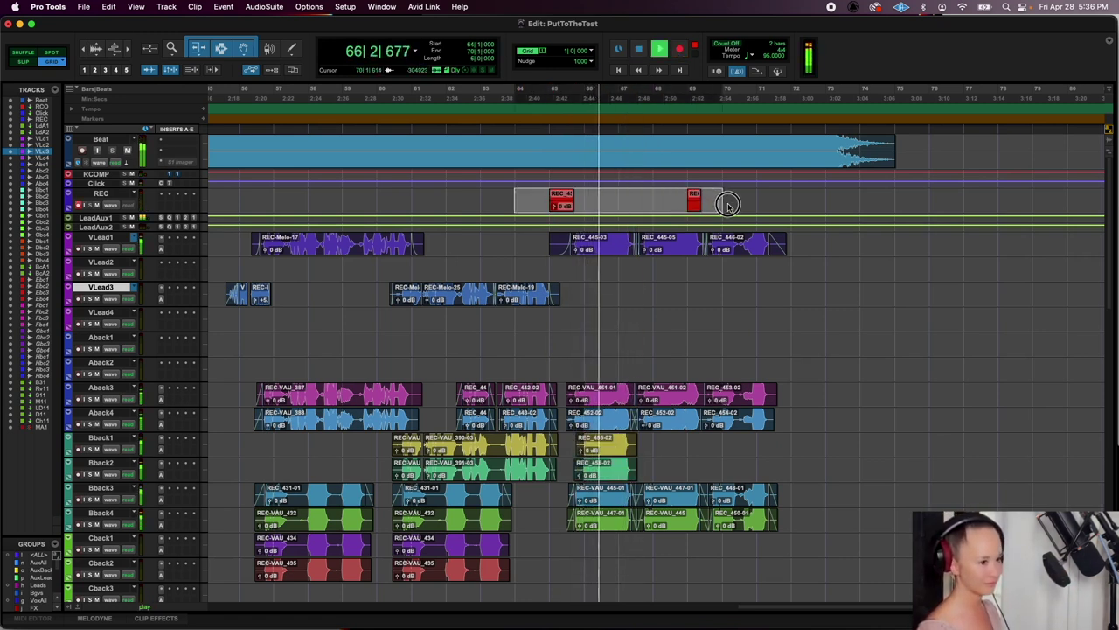
key("Delete")
Solo Bback1 and Bback2 in turn and audition the new bar 65 clip on each
left_click(591, 451)
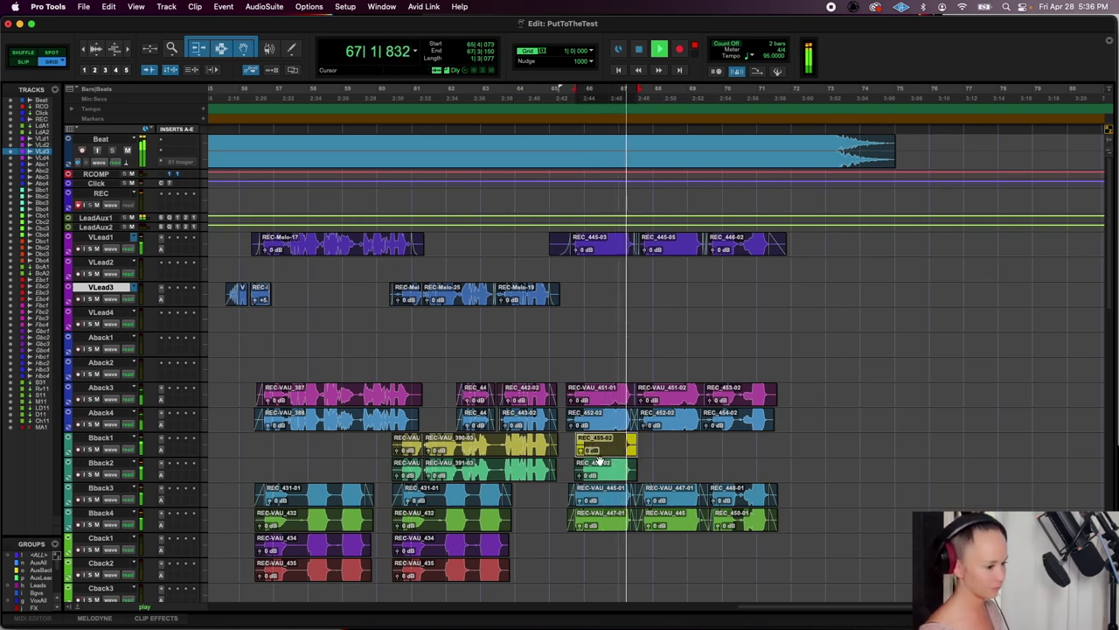
left_click(90, 449)
key("space")
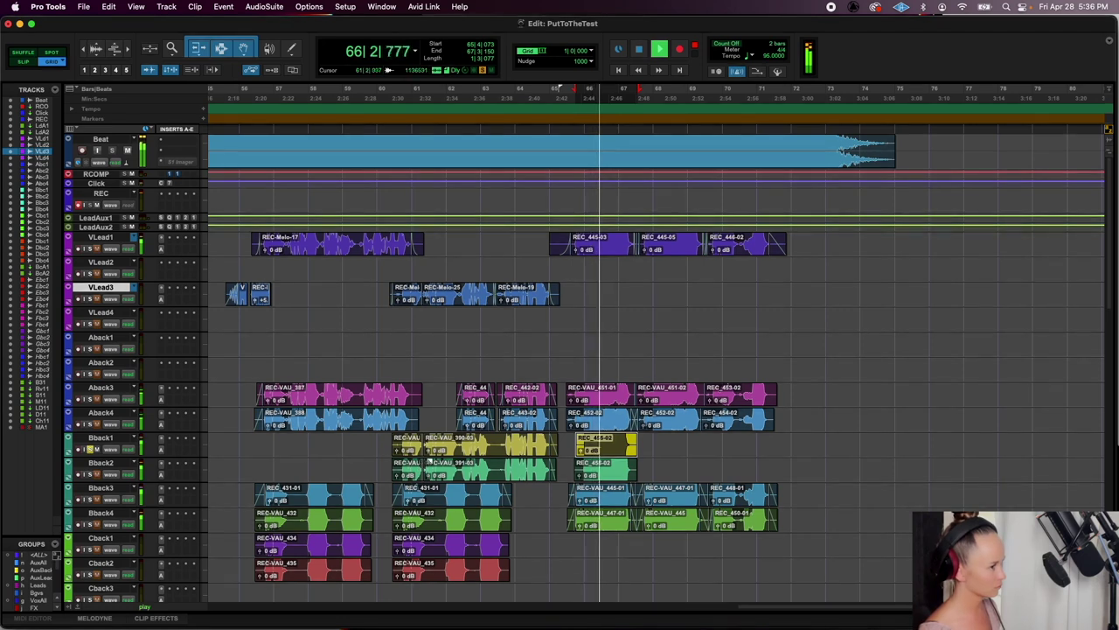
left_click(587, 477)
key("space")
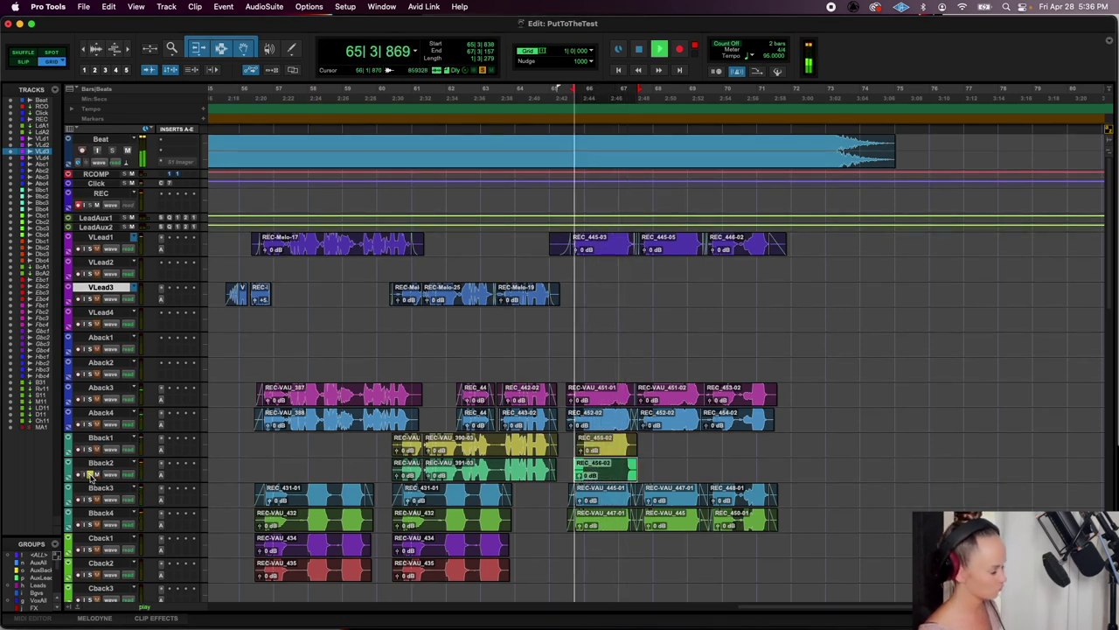
Transpose the bar 65 clip on Bback1 by 11 cents with SoundShifter Pitch Mono and render it
left_click(264, 6)
mouse_move(296, 54)
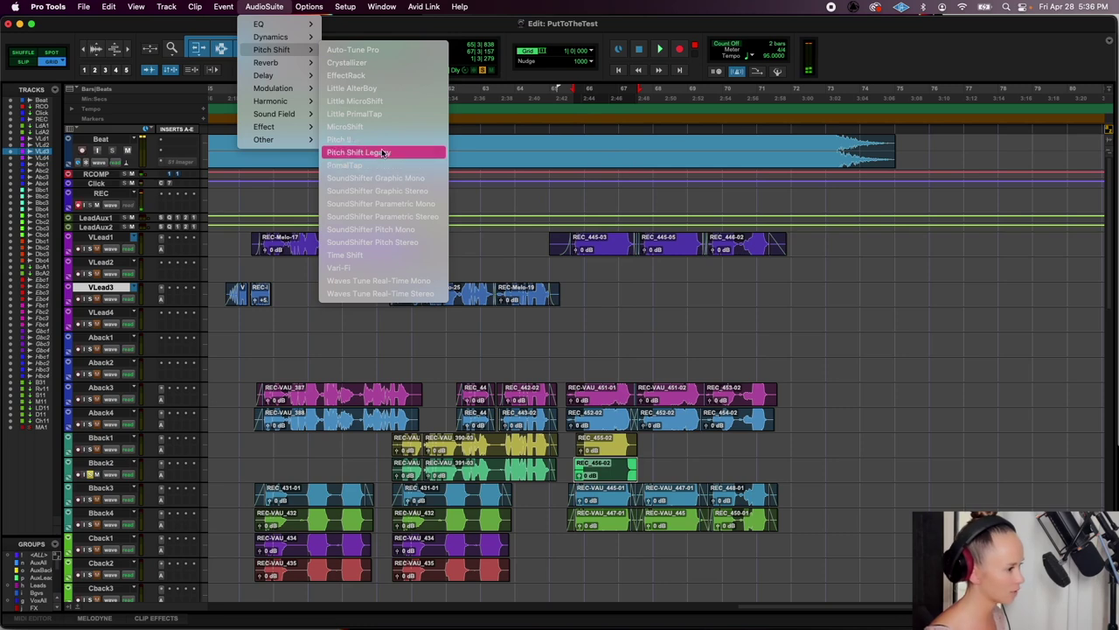
left_click(431, 232)
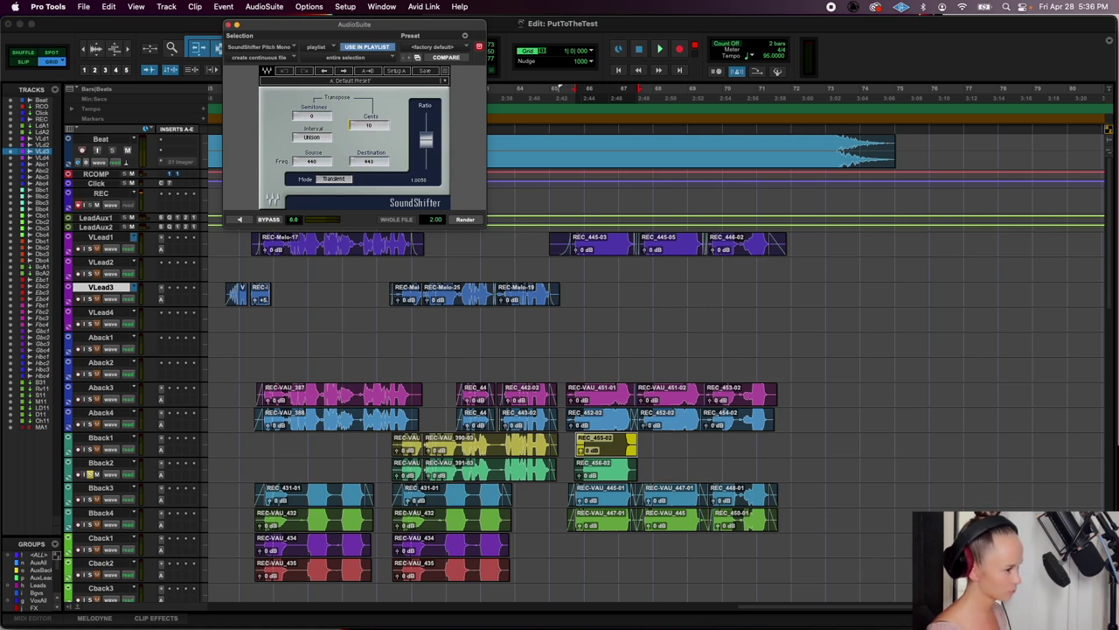
left_click(464, 220)
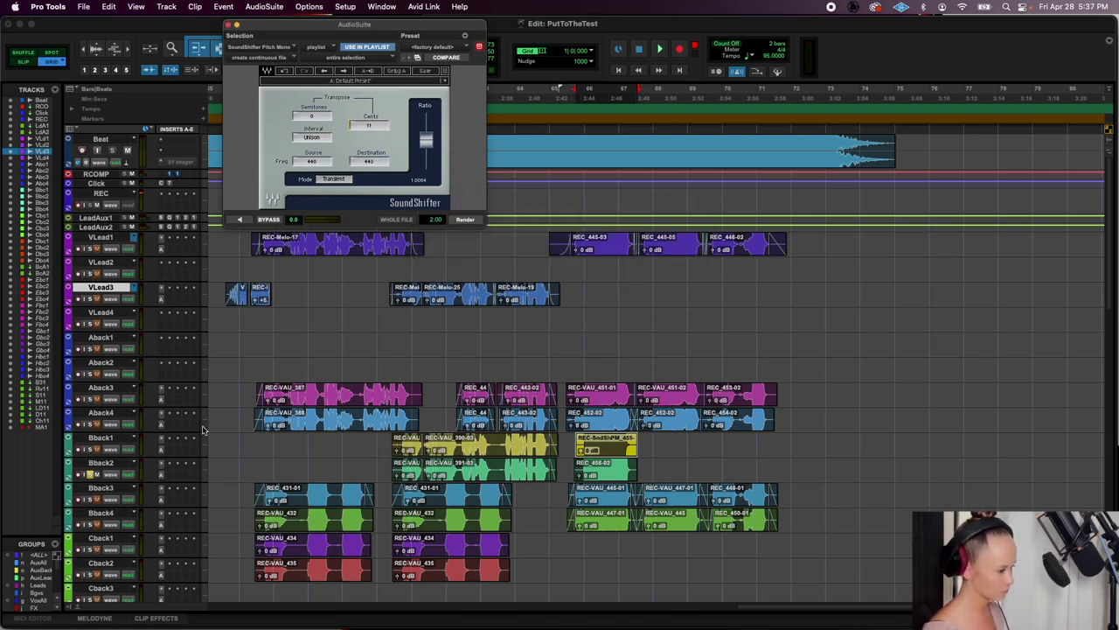
Align the bar 65 double on Bback2 to the Bback1 clip with VocAlign Ultra and render it
left_click(264, 6)
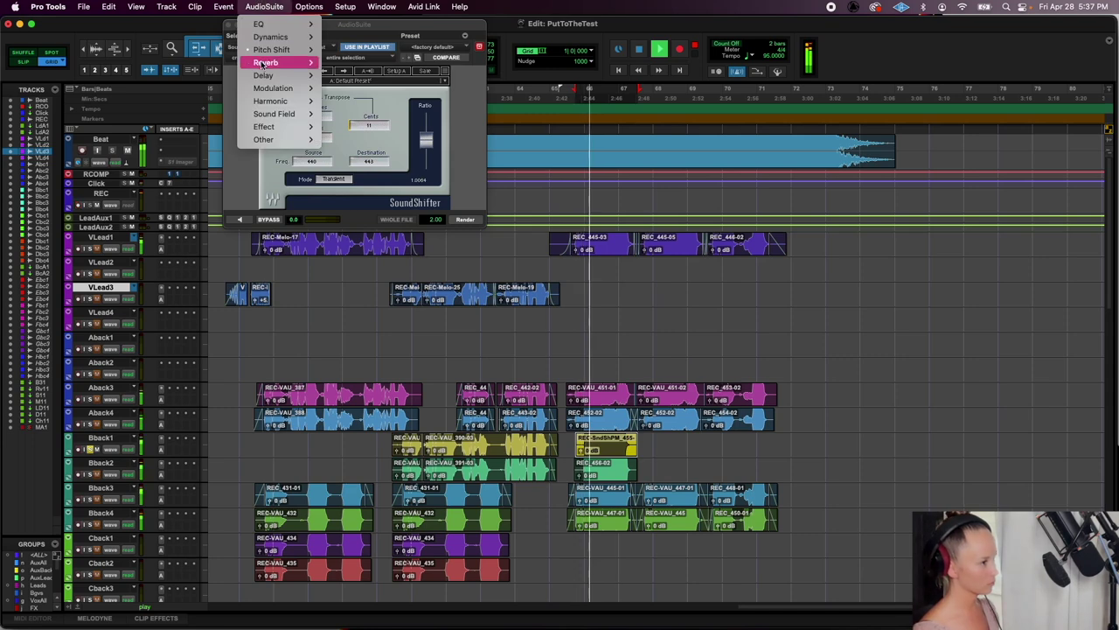
mouse_move(280, 139)
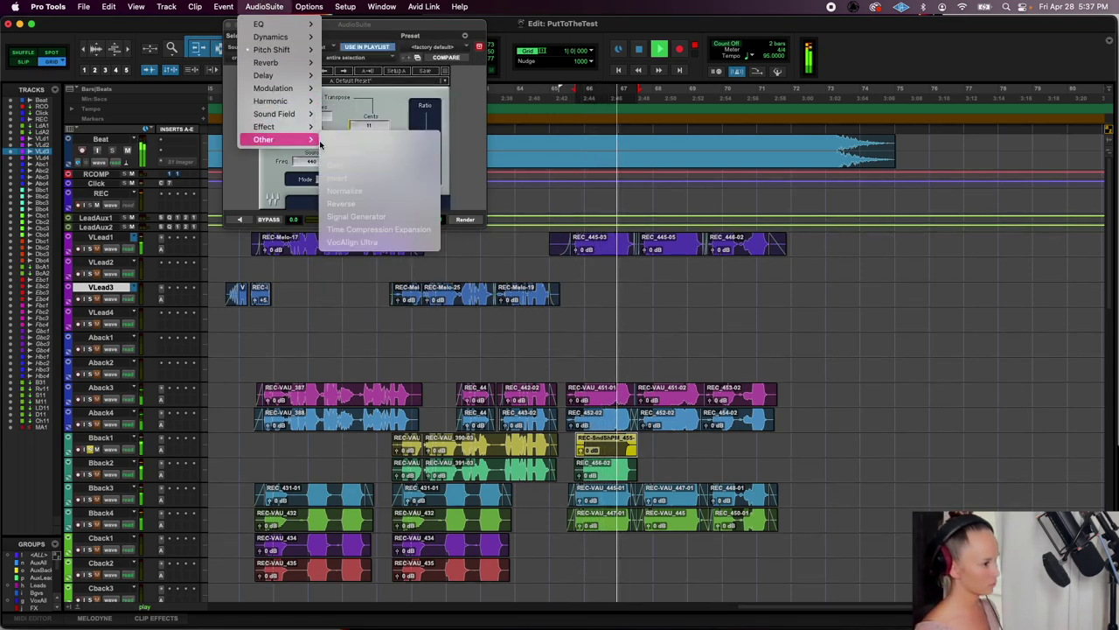
left_click(394, 243)
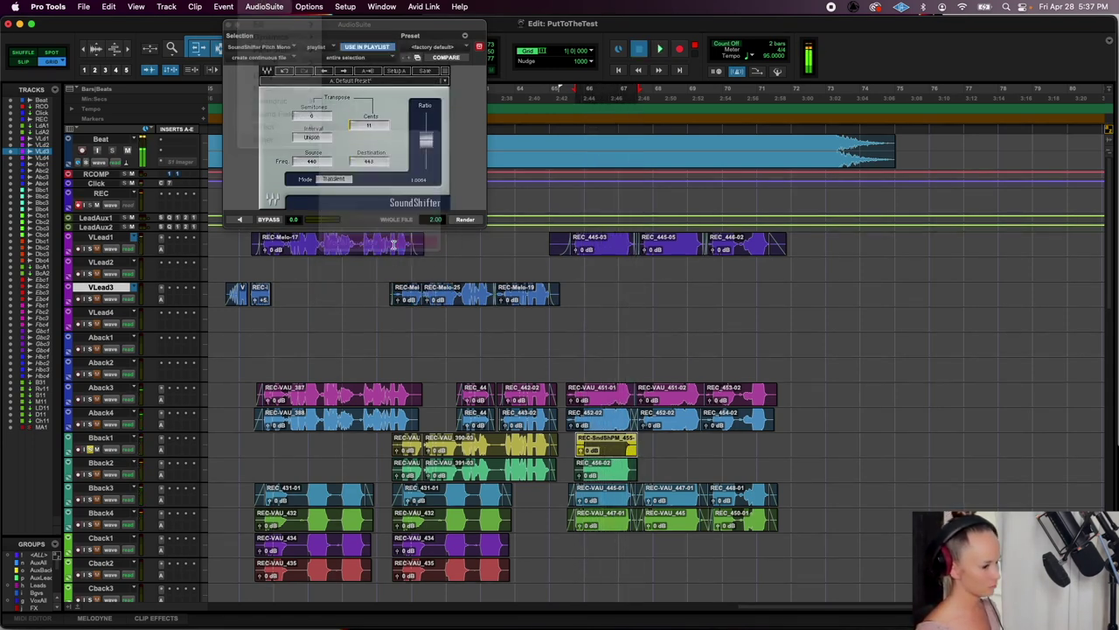
left_click(257, 142)
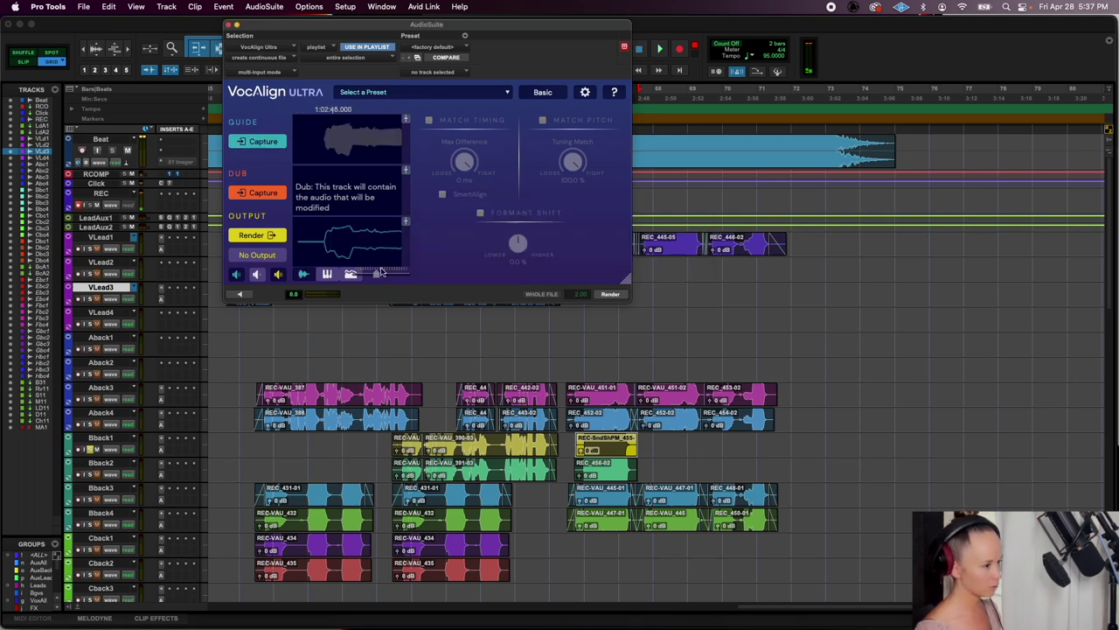
left_click(588, 468)
left_click(269, 195)
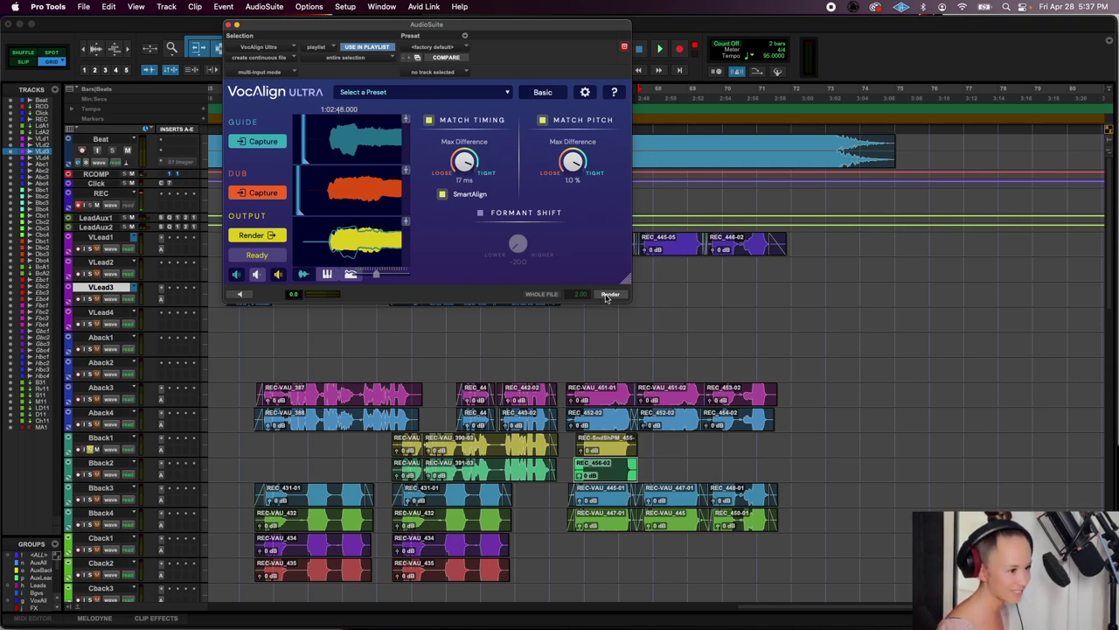
Duplicate the bar 65 clips on Bback1 and Bback2 two bars on, at bar 67, and play them back
left_click_drag(560, 452, 704, 441)
key("space")
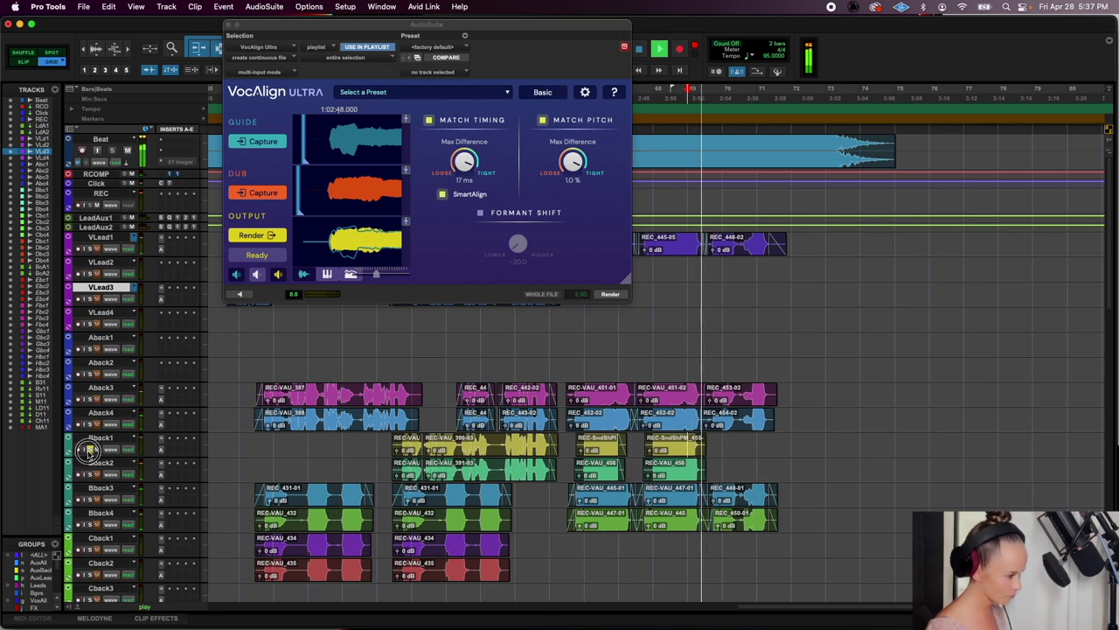
key("space")
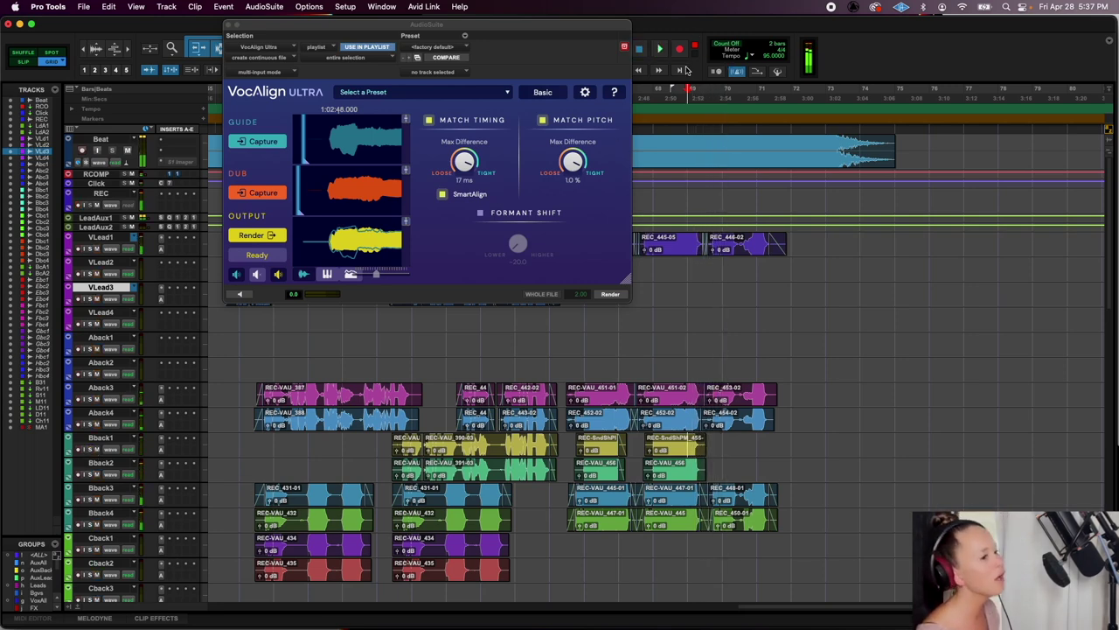
Record the harmony's last phrase from bar 69 on REC and move its sung part to Bback1
key("space")
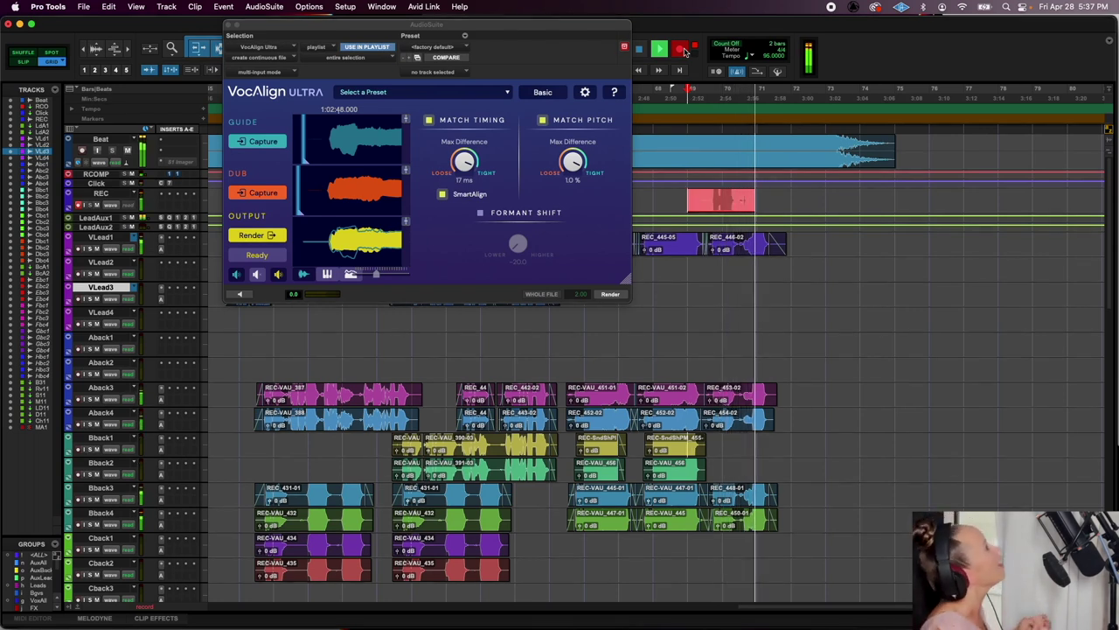
key("space")
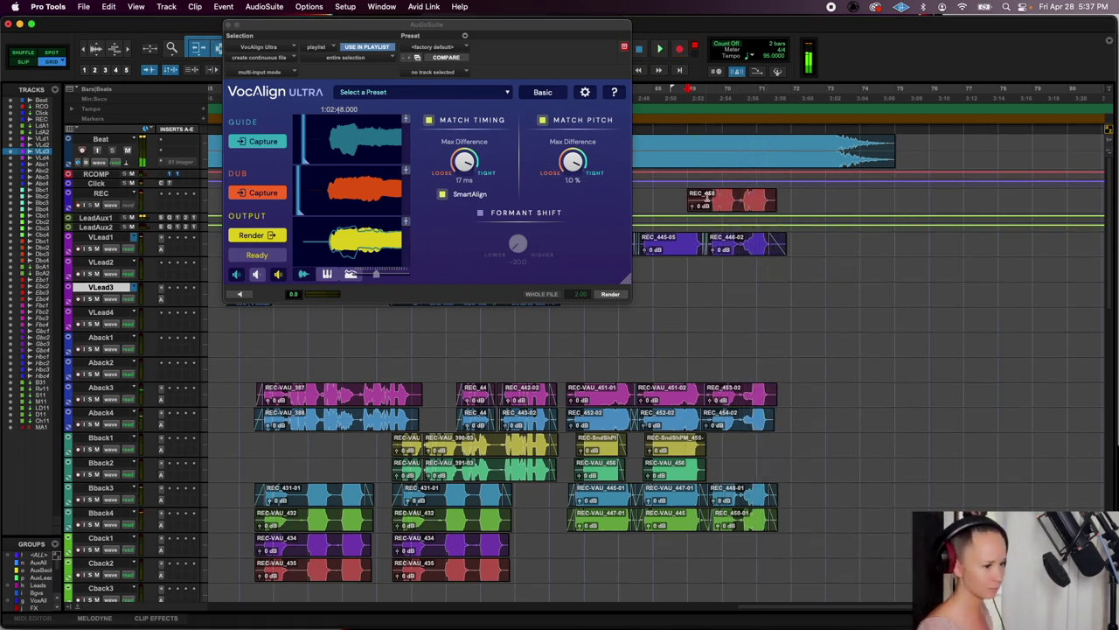
key("b")
left_click_drag(733, 207, 733, 448)
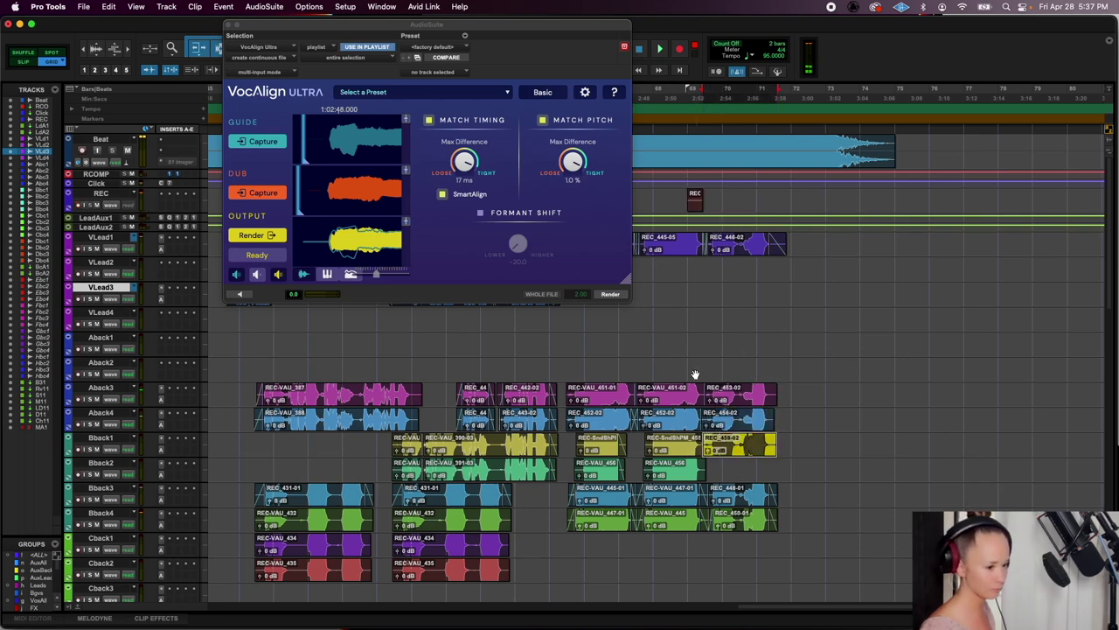
Record a double of the last phrase from bar 69, close the VocAlign window, and move the sung part to Bback2
left_click(690, 363)
key("space")
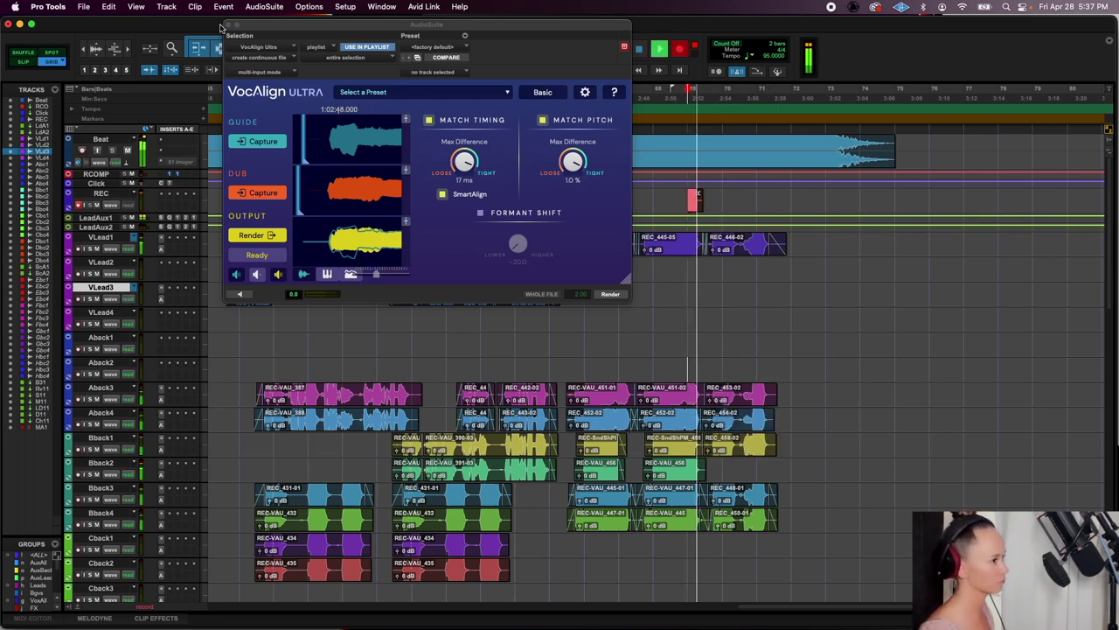
left_click(230, 26)
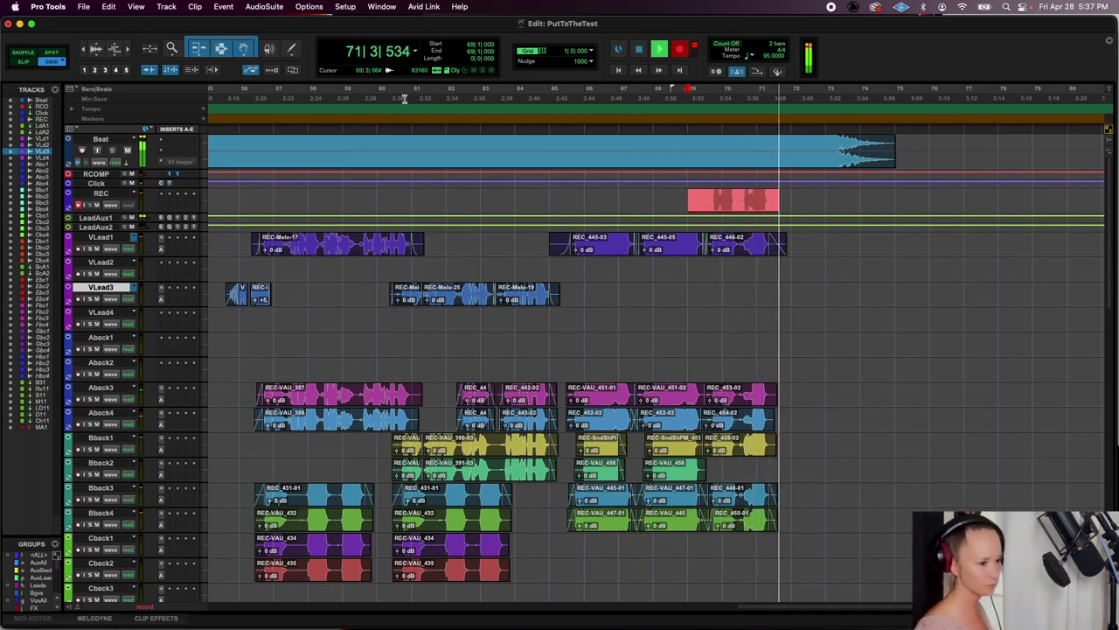
key("space")
left_click_drag(731, 207, 730, 467)
Play back the new harmonies and fade out the clip ends around bar 71 on Aback3 through Bback2
key("space")
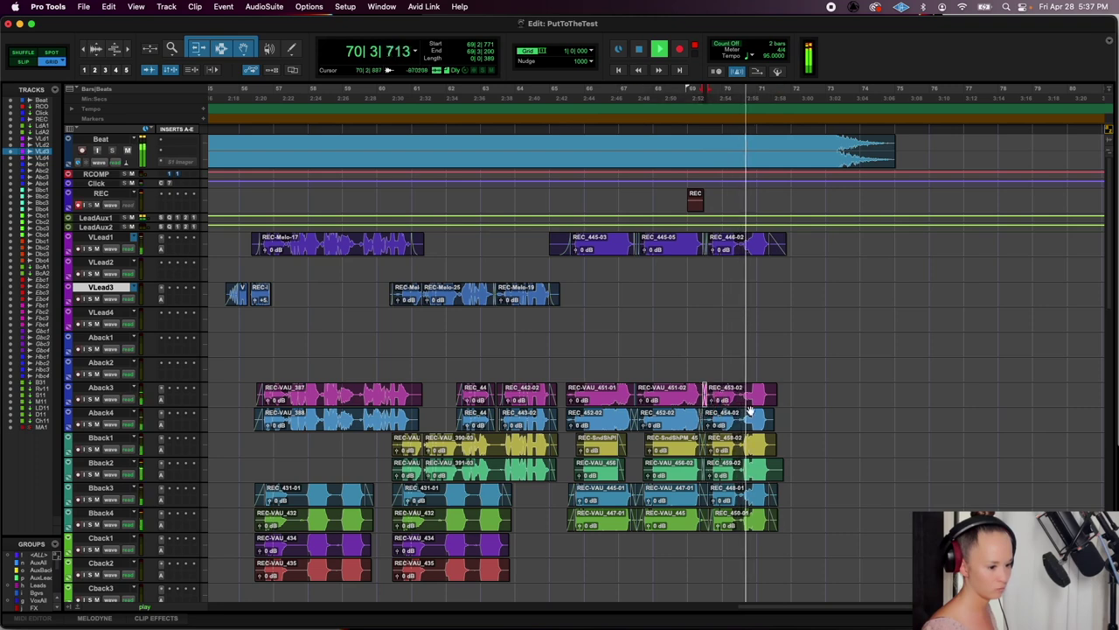
left_click_drag(798, 385, 769, 473)
key("super+f")
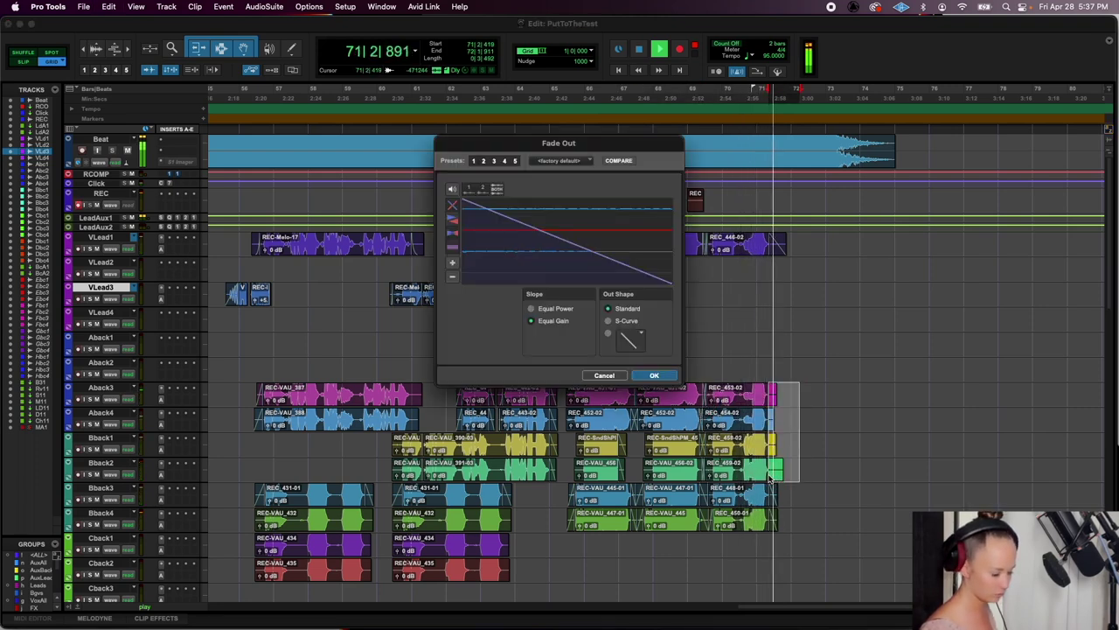
key("Return")
key("r")
key("space")
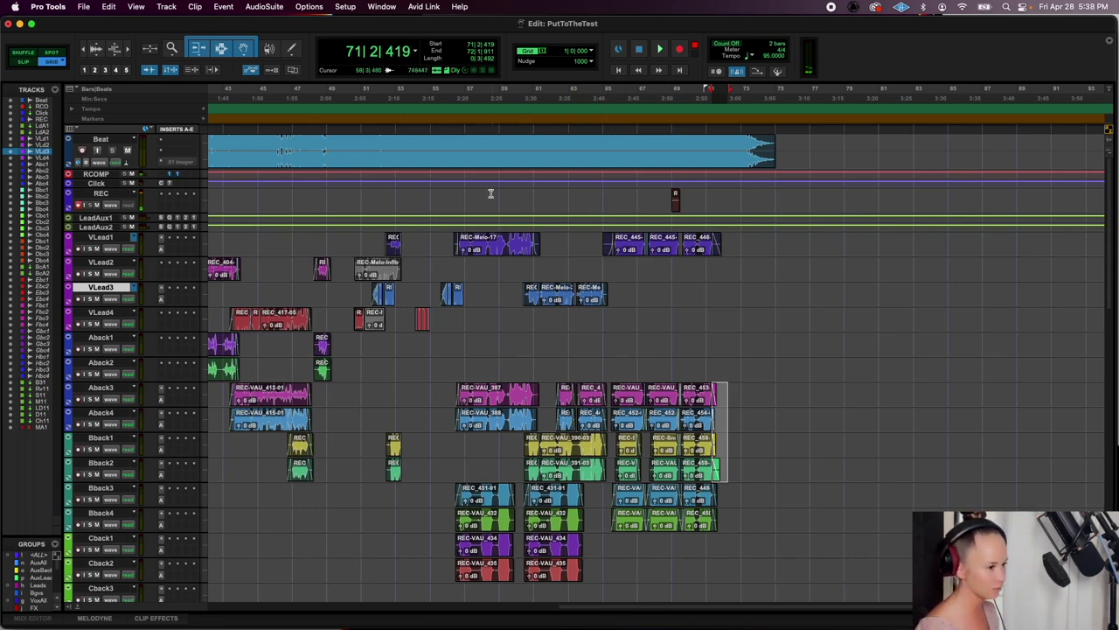
Record a new lead phrase from bar 63 on REC and move the take to VLead4
key("space")
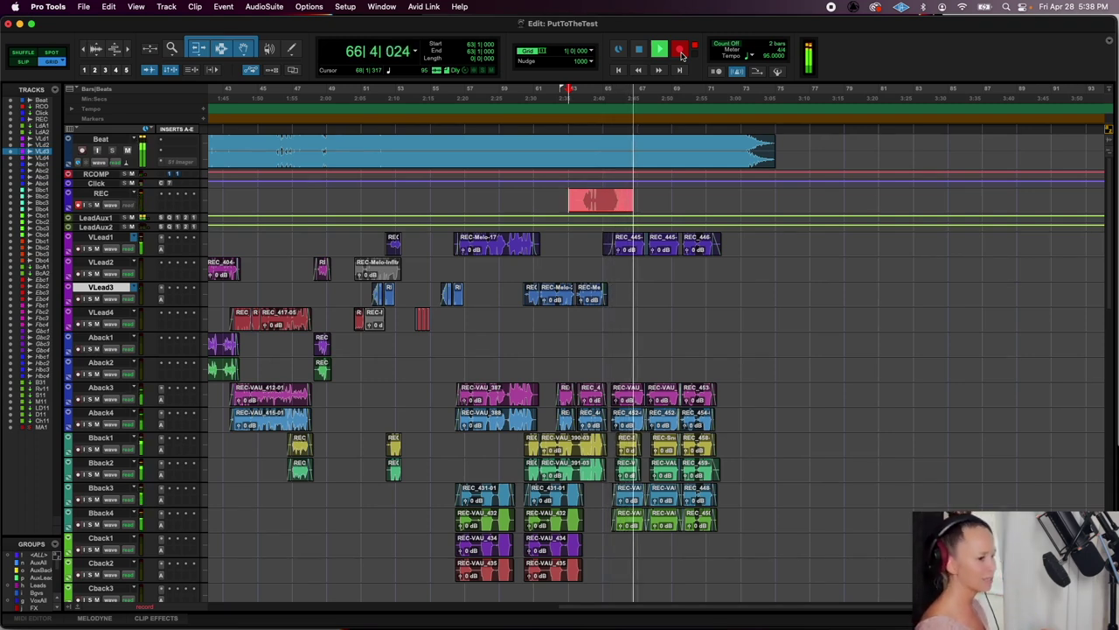
key("space")
left_click_drag(612, 205, 612, 323)
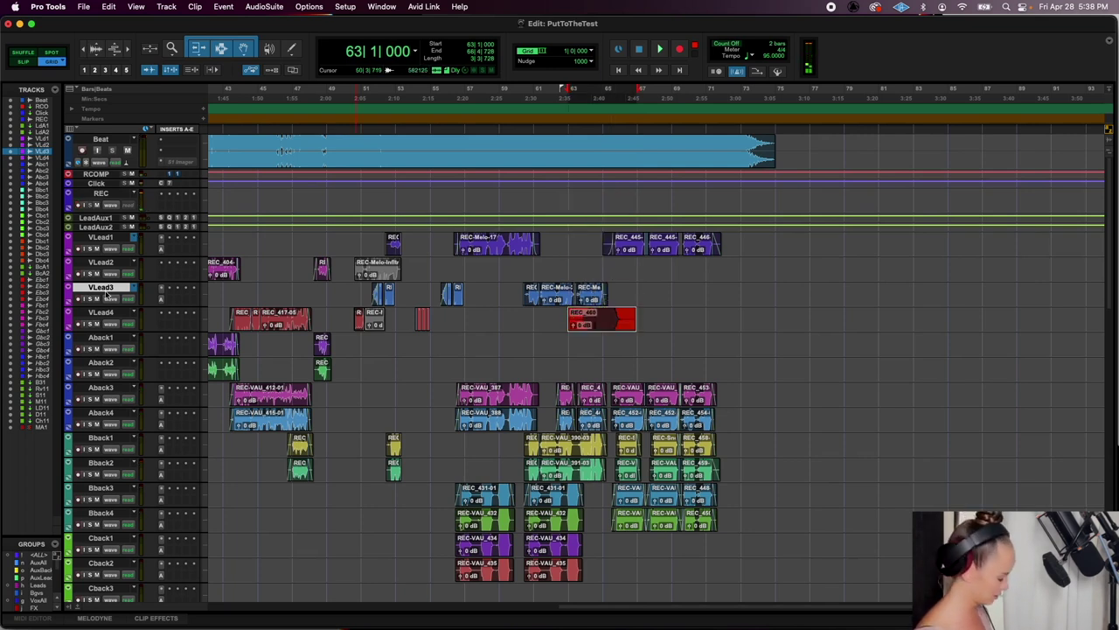
Duplicate the VLead3 track once and move the bar 63 take from VLead4 onto the duplicate
right_click(106, 296)
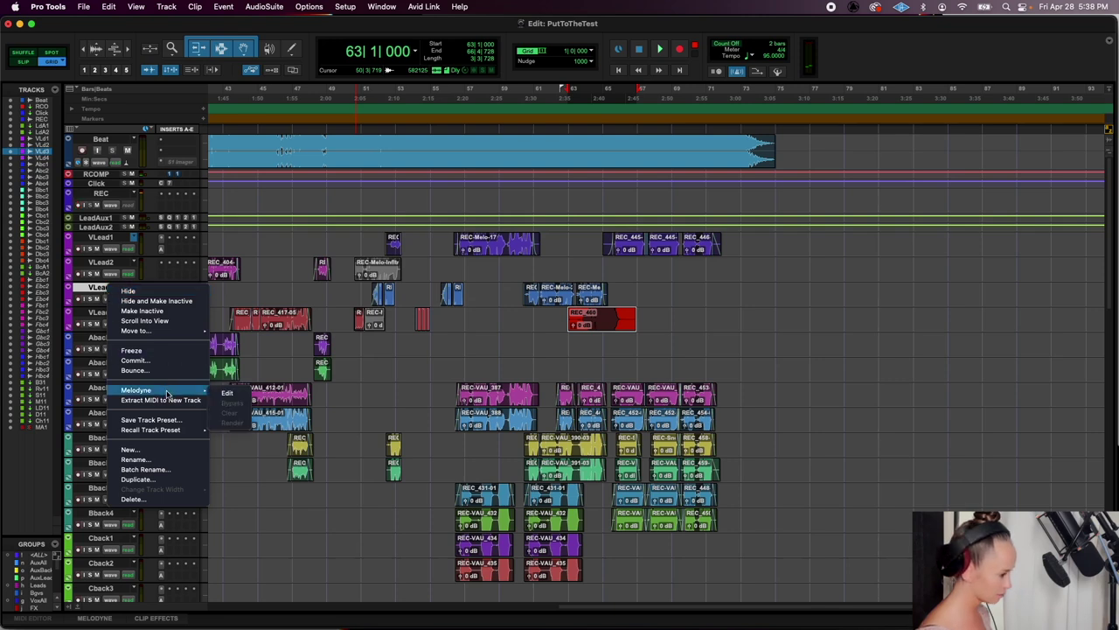
left_click(136, 479)
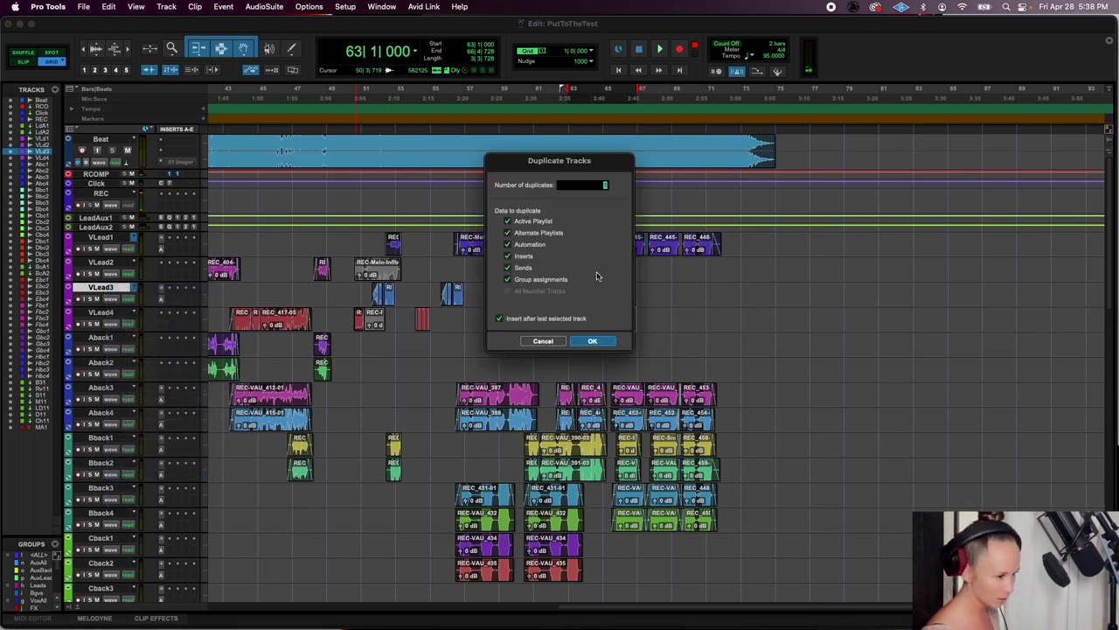
left_click(592, 340)
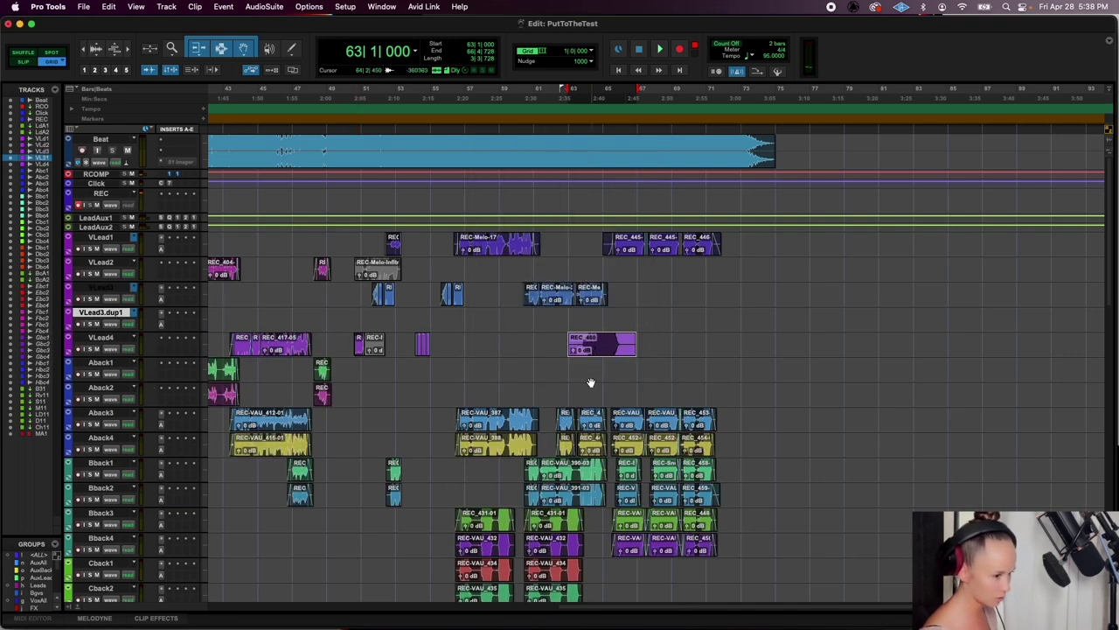
left_click_drag(592, 350, 591, 324)
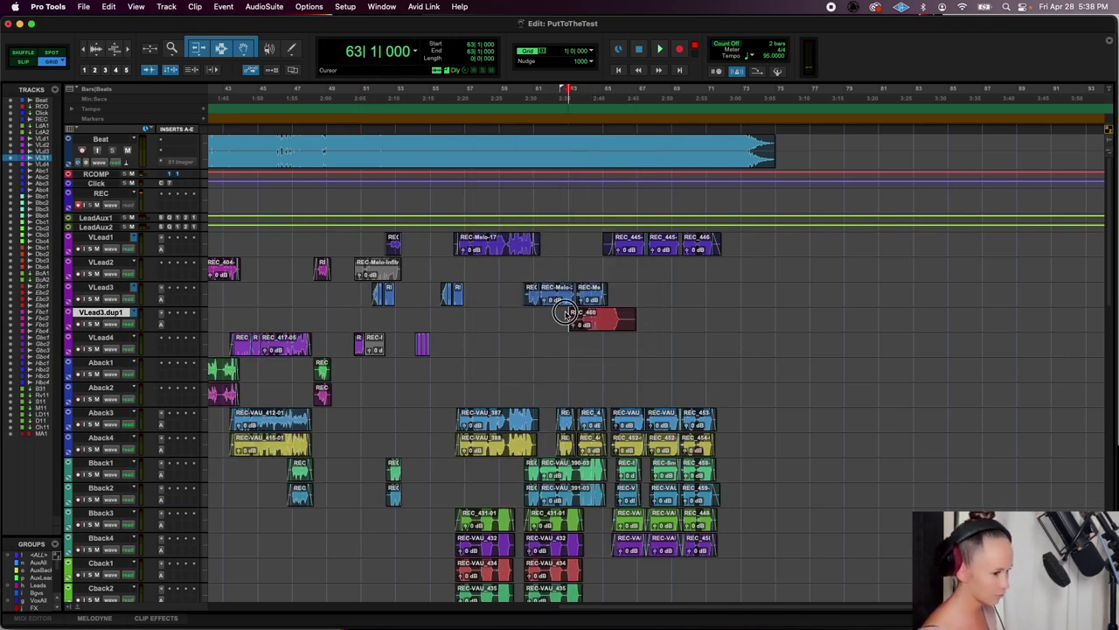
Fade in and fade out the bar 63 clip on VLead3.dup1, and play back the section from there
key("space")
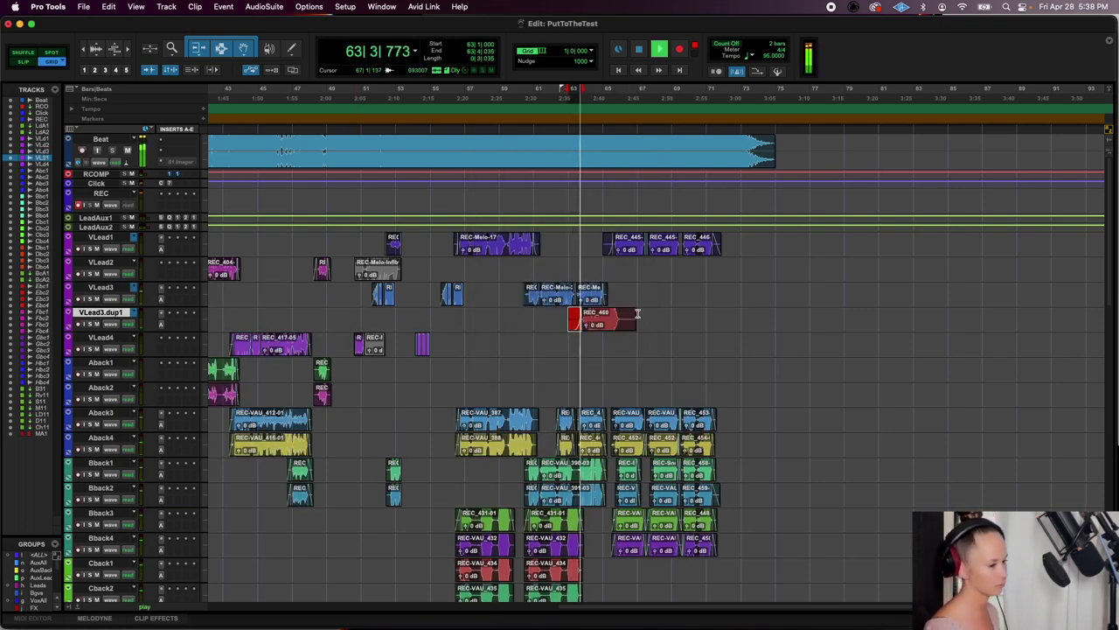
left_click(624, 313)
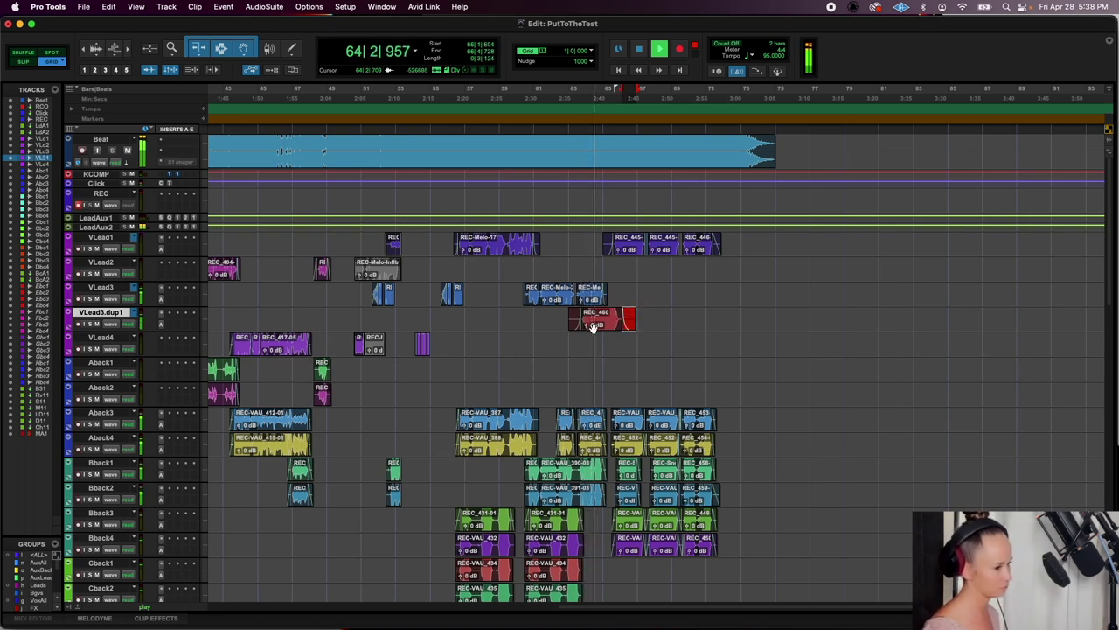
left_click(600, 264)
scroll(600, 264, "right", 3)
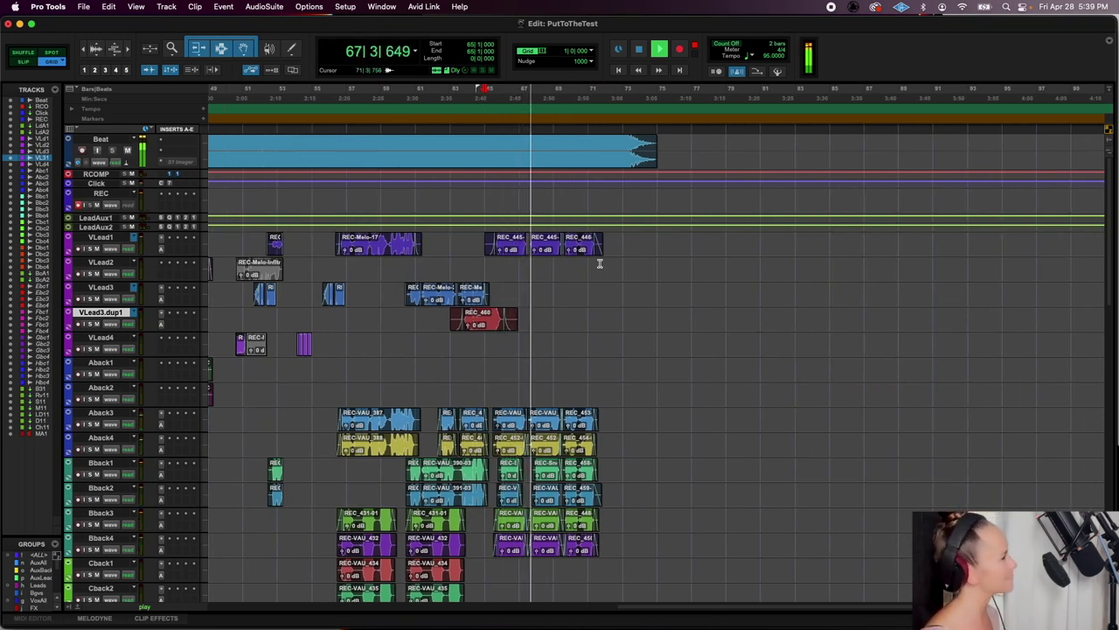
key("space")
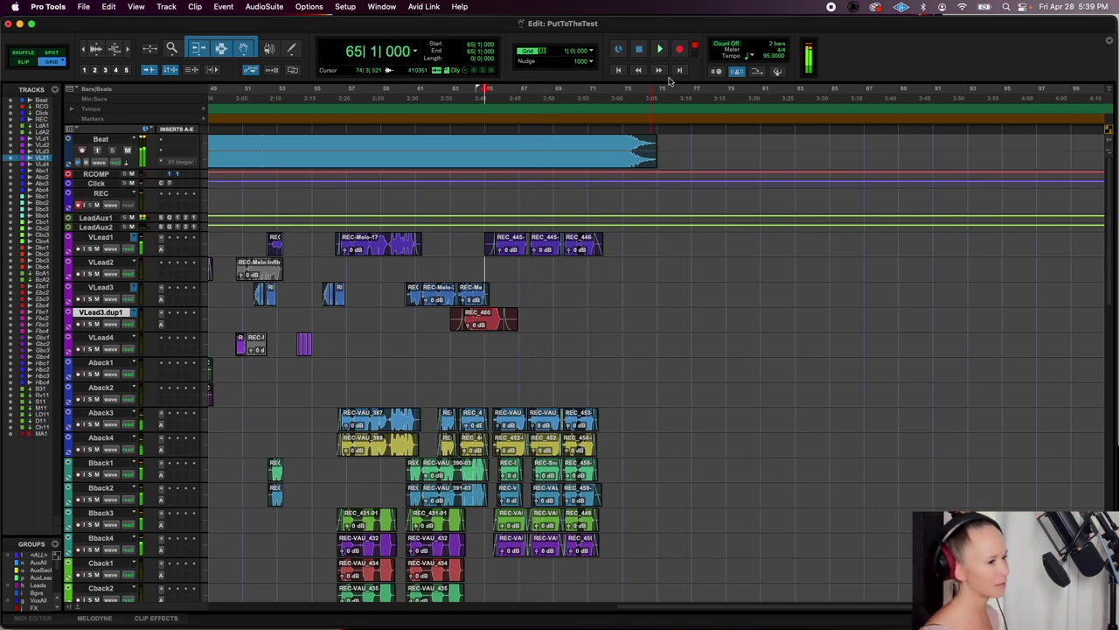
Record the next lead phrase from bar 65 on REC and move its sung part to VLead3.dup1
key("space")
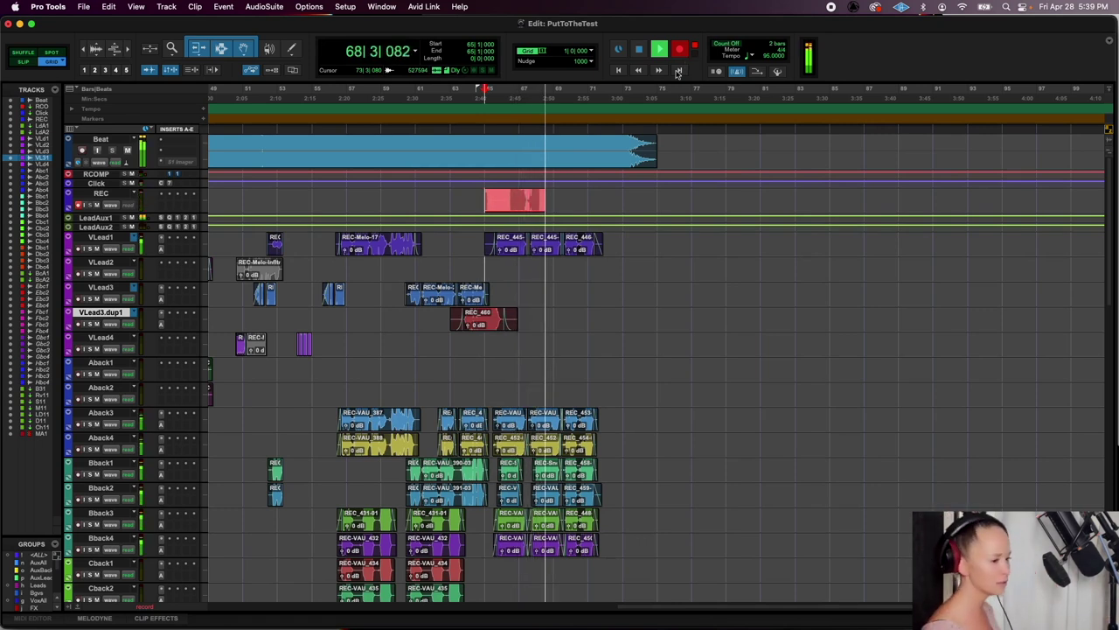
key("space")
left_click(504, 198)
left_click_drag(519, 209, 507, 330)
Record another lead phrase from bar 68 on REC and move its sung part to VLead3.dup1
key("space")
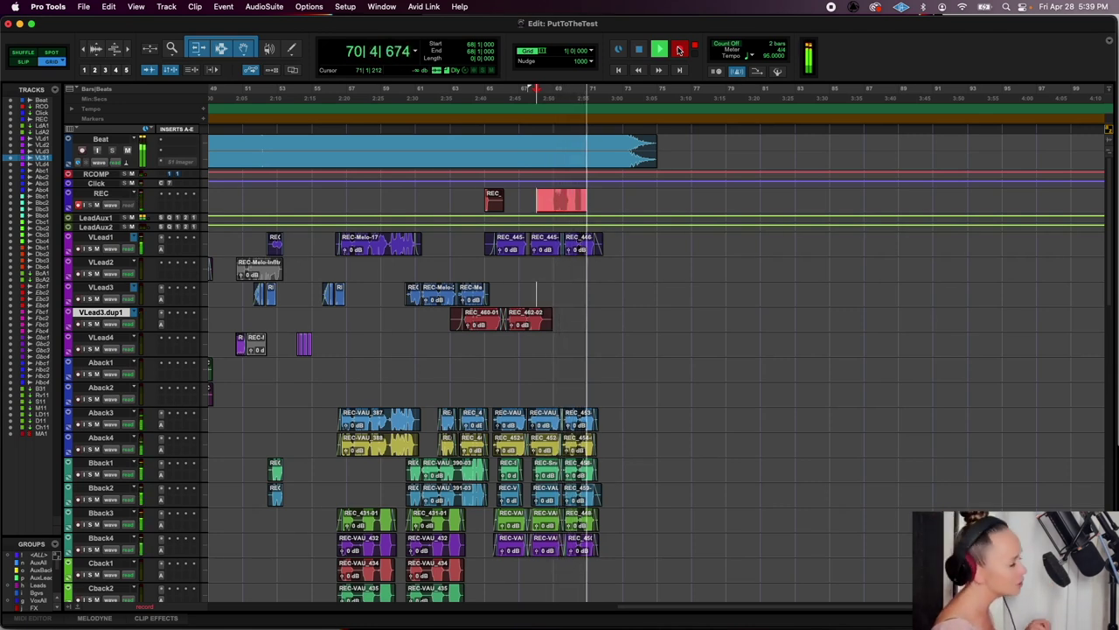
left_click(638, 50)
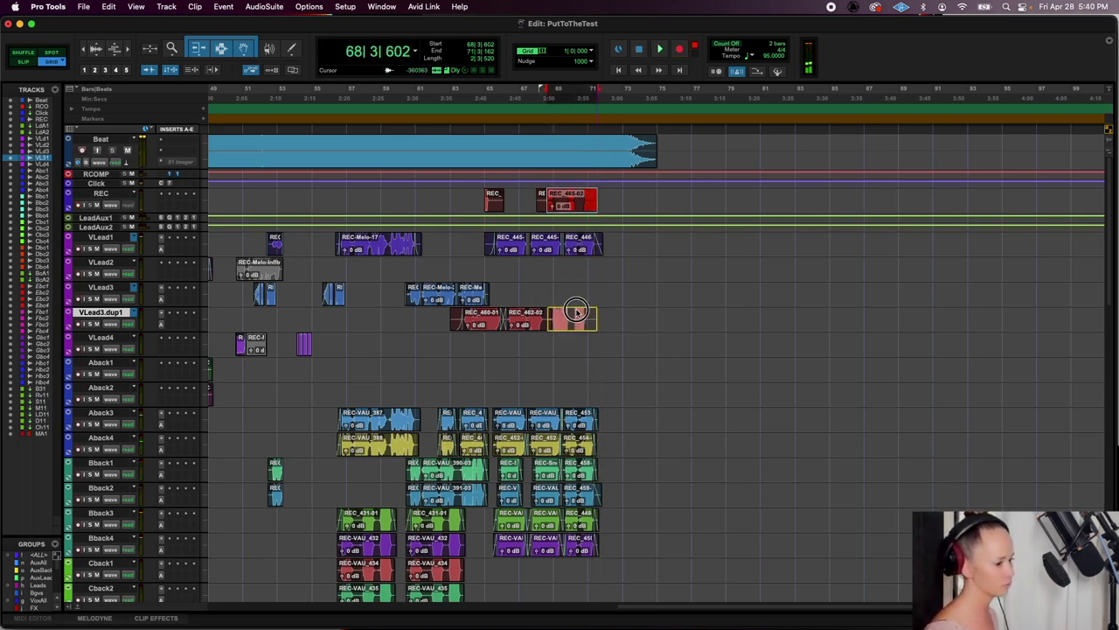
Record the closing lead phrase from bar 69 on REC and move its sung part to the end of VLead3.dup1
left_click(572, 194)
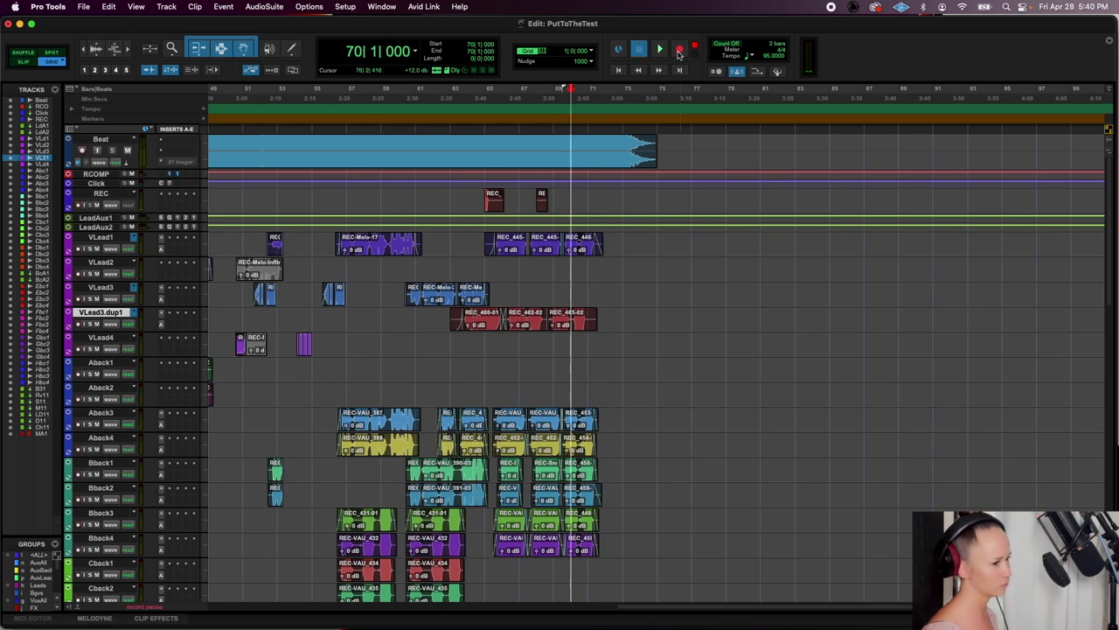
key("space")
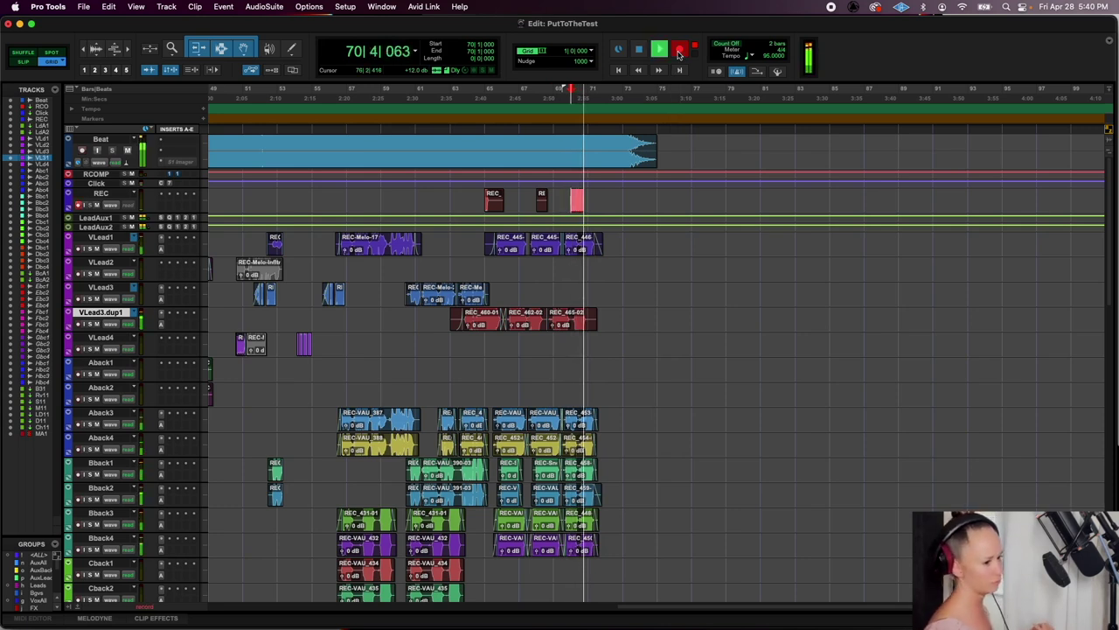
key("space")
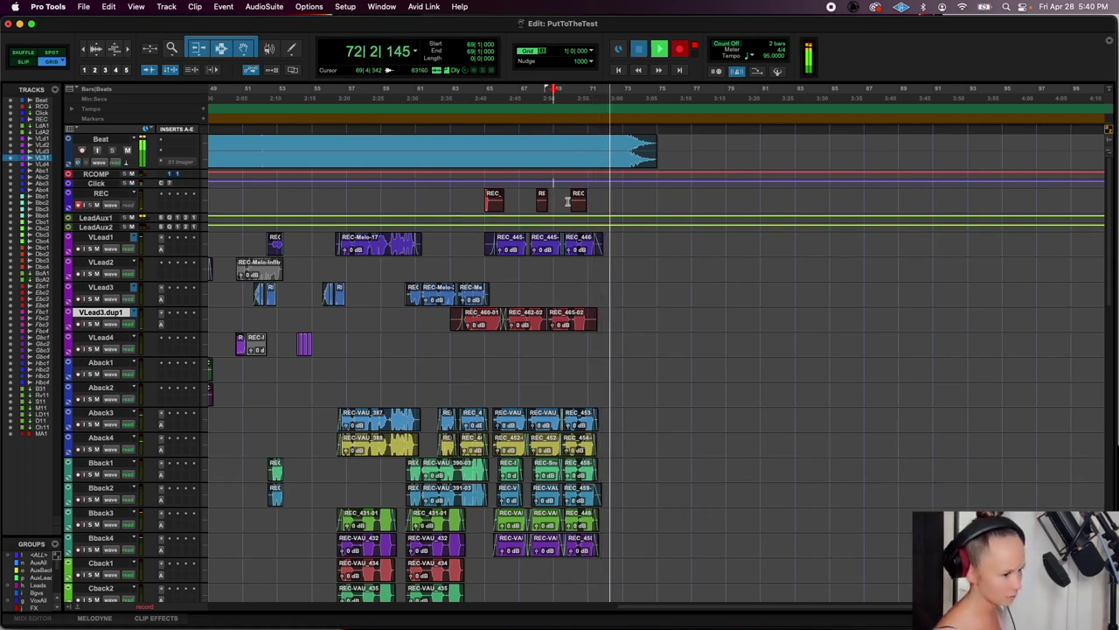
left_click_drag(577, 205, 577, 319)
Crossfade the joins before and after the bar 68 clip on VLead3.dup1 and fade out the last clip at bar 72
key("space")
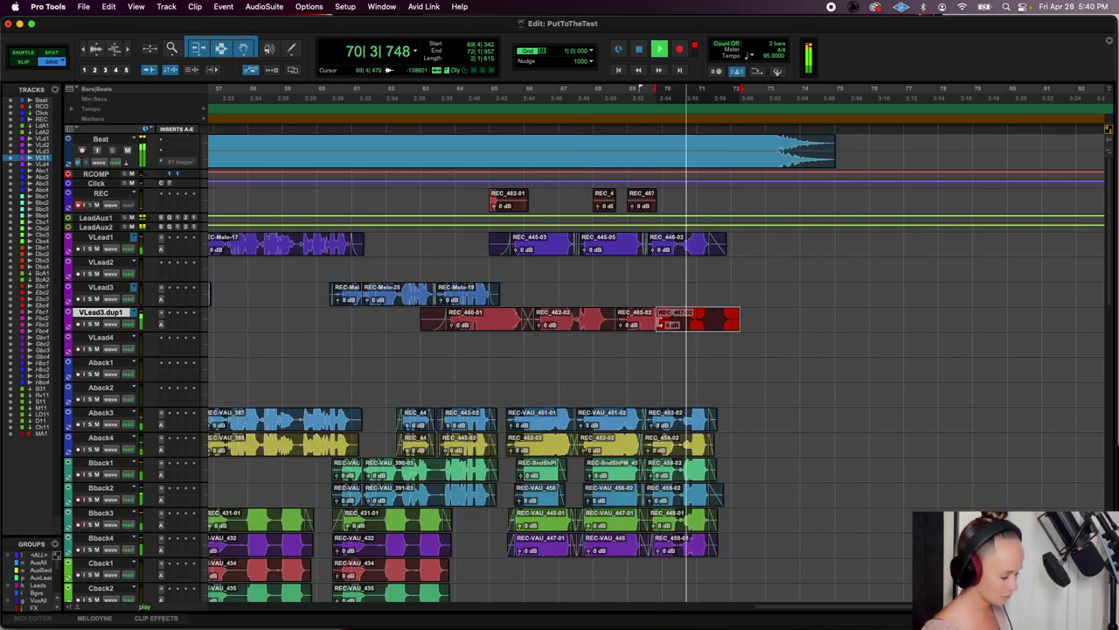
left_click_drag(653, 321, 613, 328)
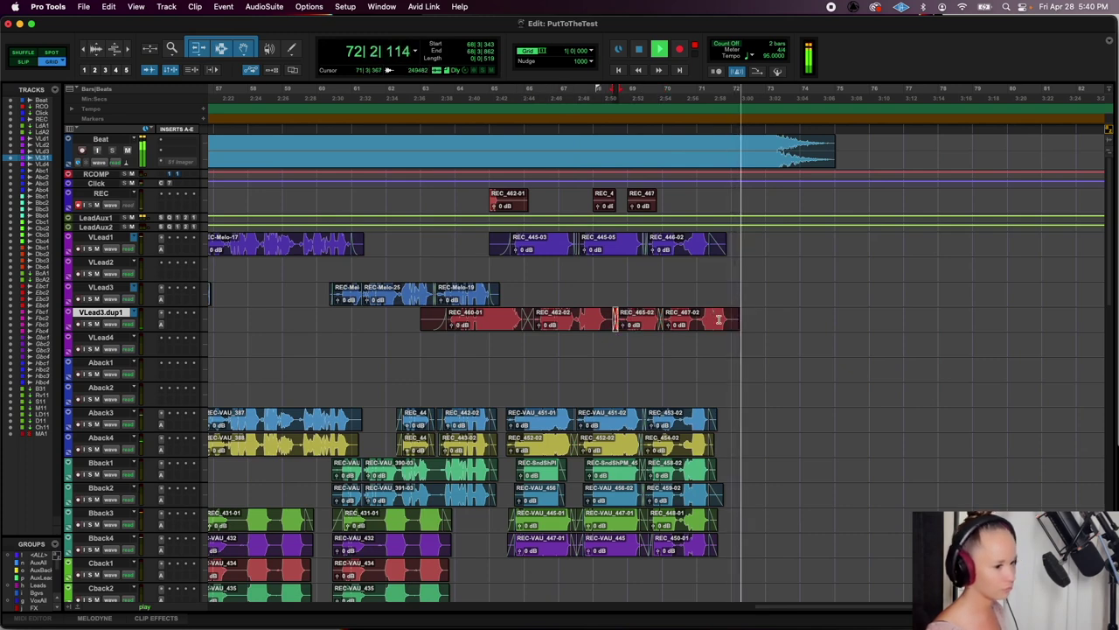
left_click_drag(738, 315, 733, 318)
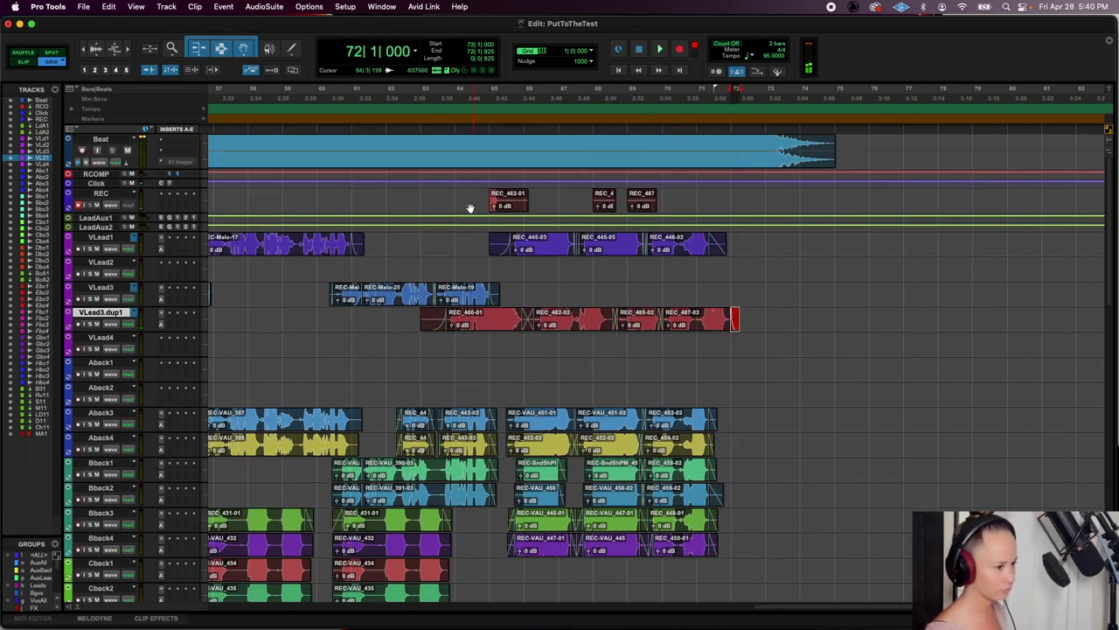
Delete the leftover REC takes between bars 64 and 70 and set the record start to bar 71
left_click_drag(469, 208, 670, 196)
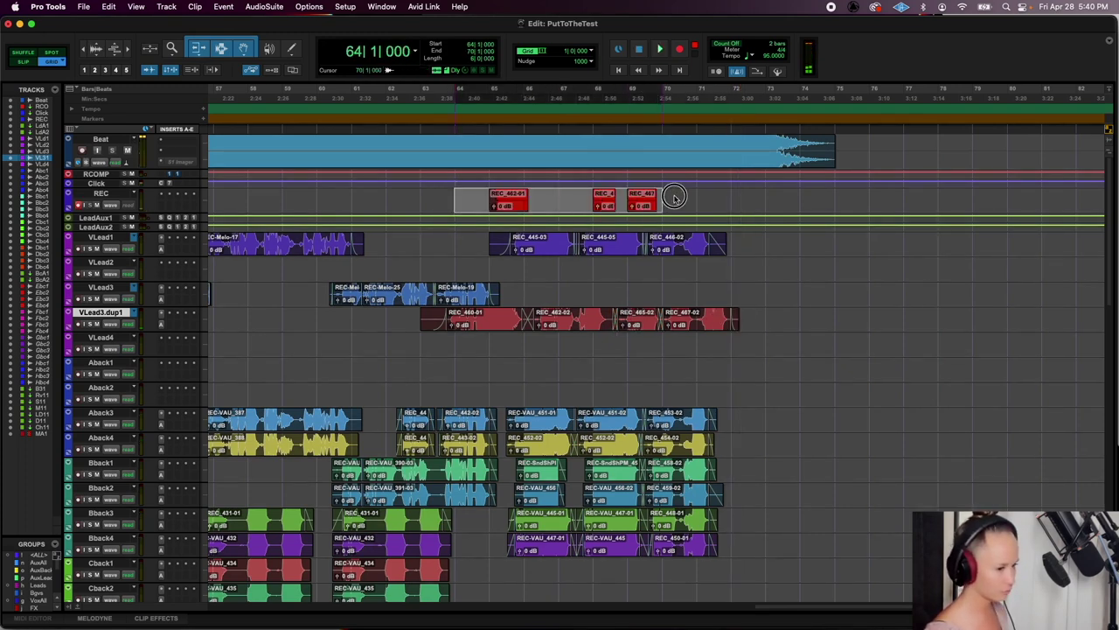
key("Delete")
key("r")
left_click(681, 197)
Record a new phrase from bar 71 on REC, redoing it over several takes, and move the final take to VLead3
key("space")
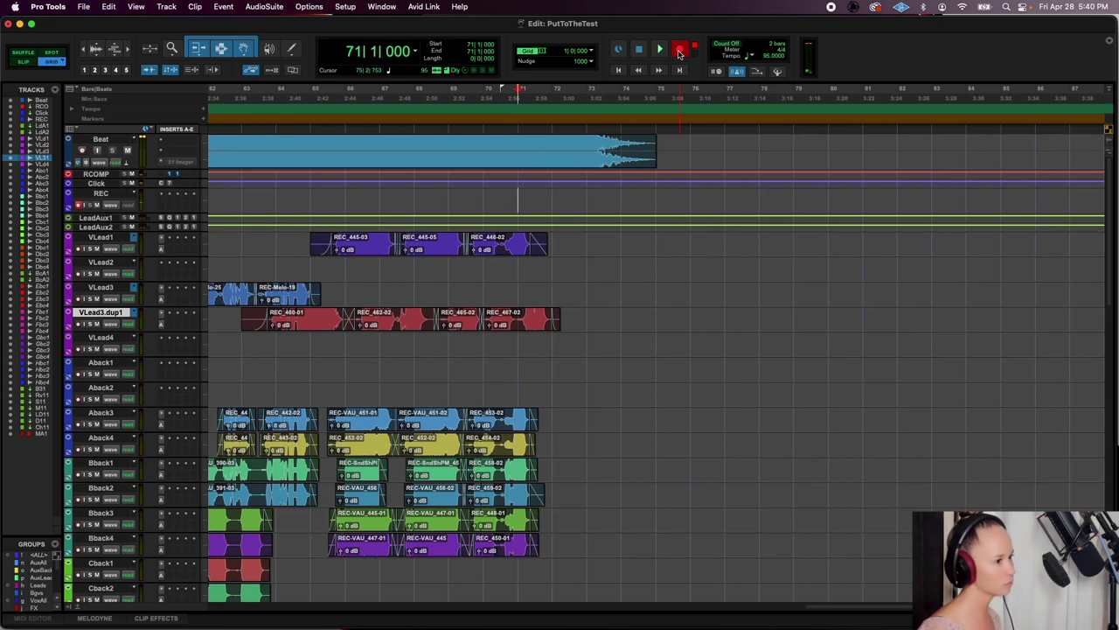
key("space")
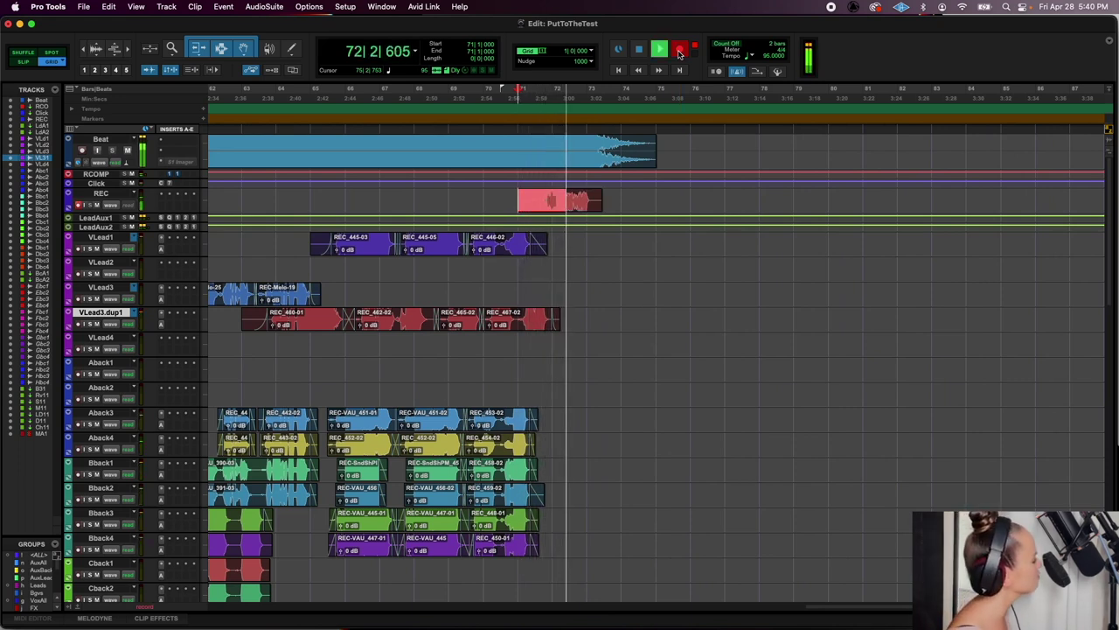
key("space")
key("space")
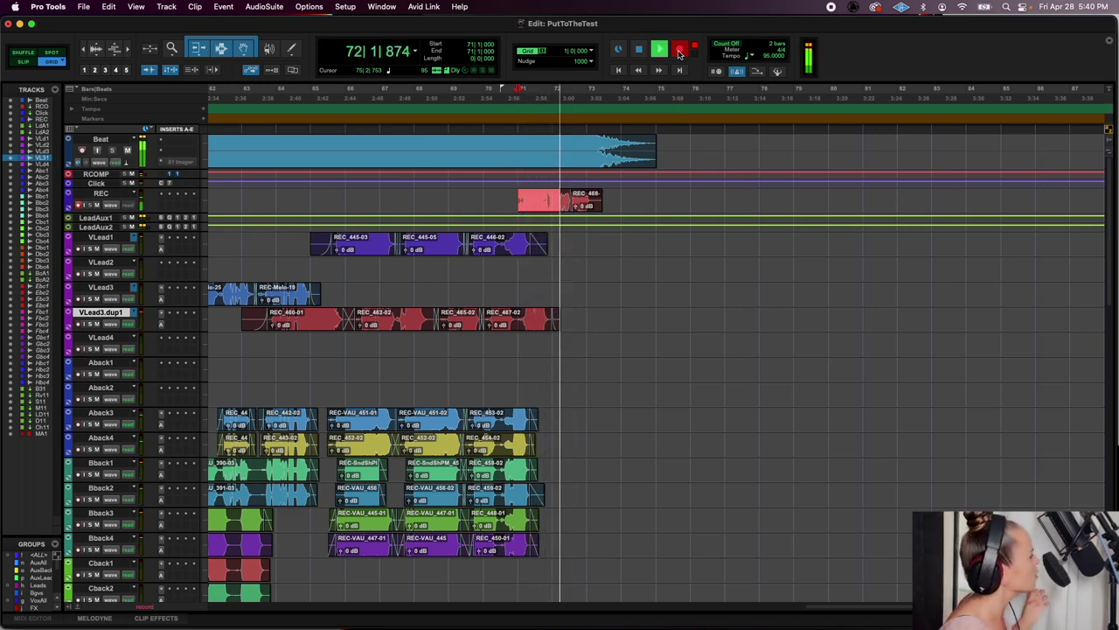
key("space")
key("space")
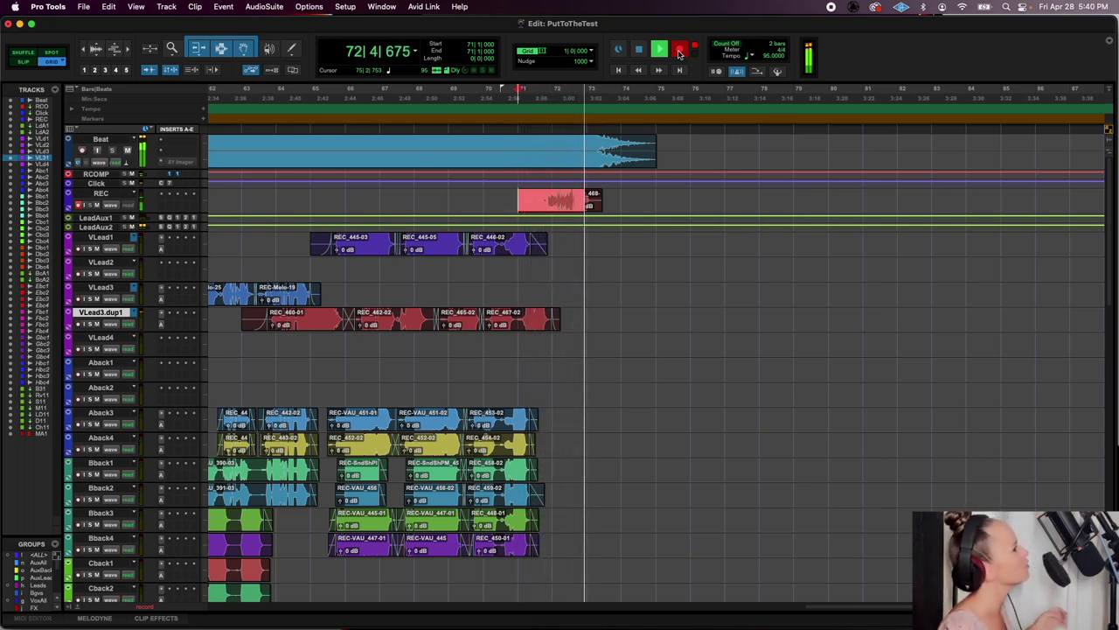
key("space")
left_click_drag(559, 203, 557, 288)
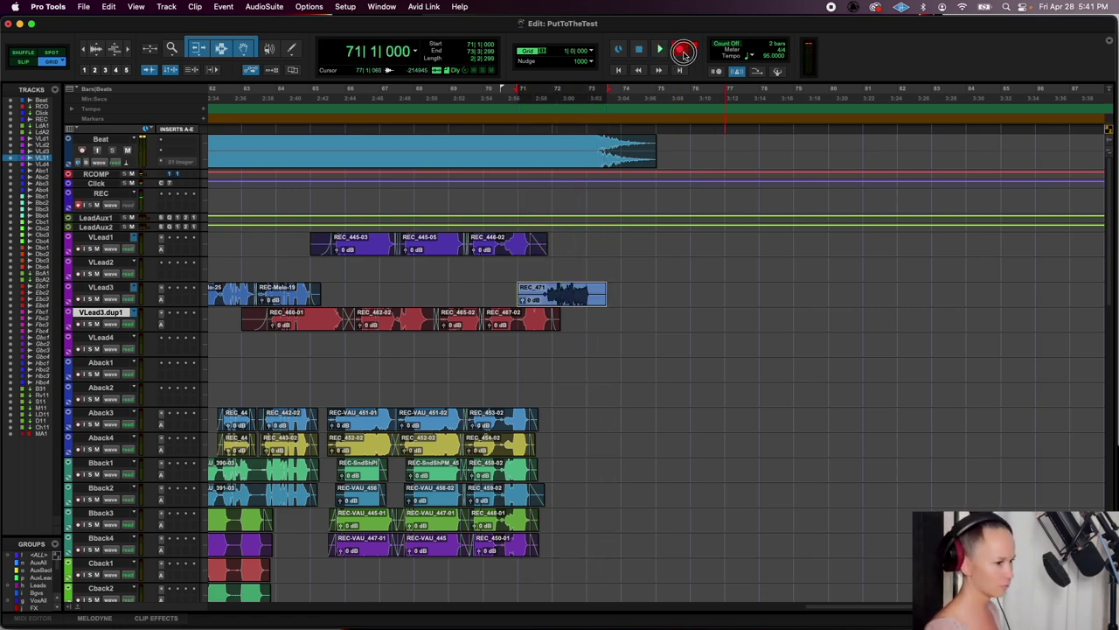
Record two doubles of the phrase from bar 71 on REC, placing the first on Cback1 and the second on Cback2
key("space")
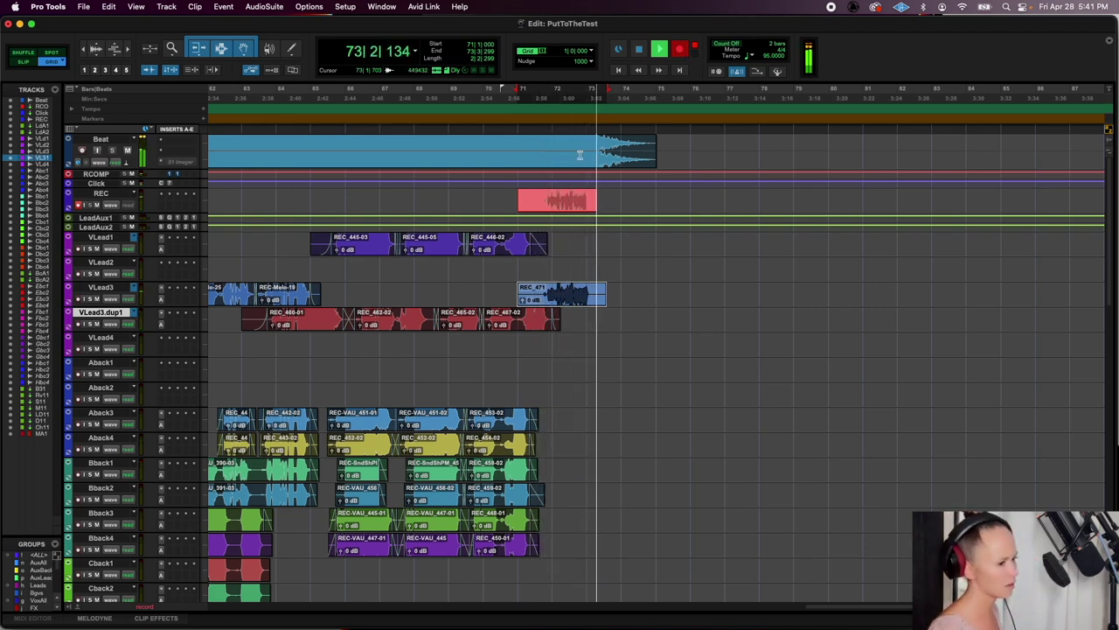
key("space")
left_click_drag(542, 208, 542, 577)
left_click(679, 50)
key("space")
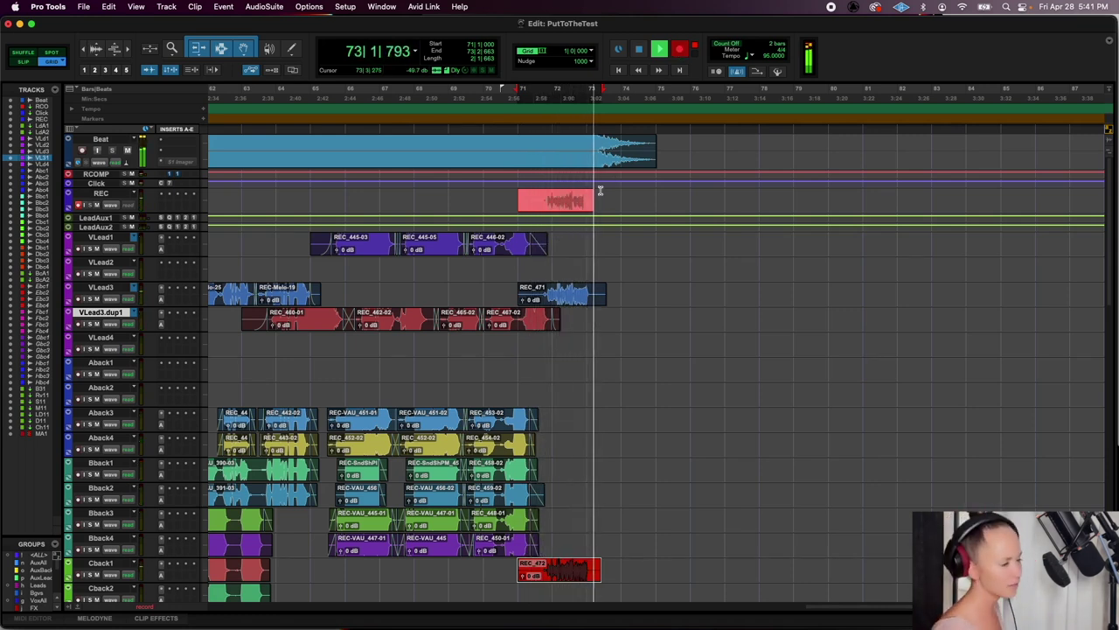
key("space")
left_click_drag(546, 207, 512, 575)
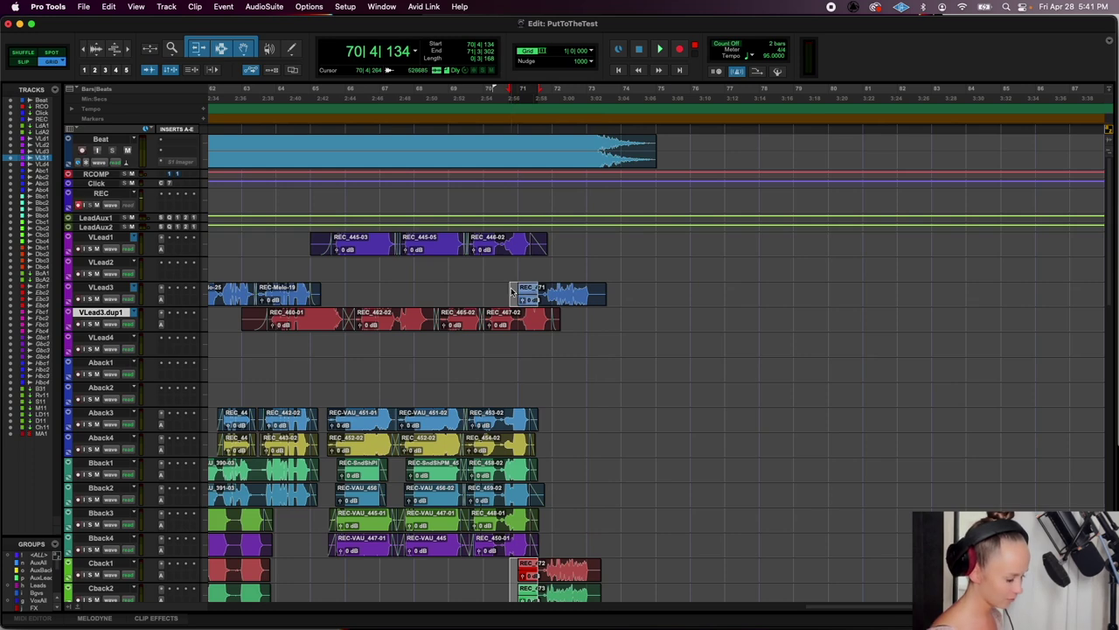
Trim the silent starts of the new bar 71 clips on VLead3, Cback1 and Cback2 and fade them in
key("Delete")
left_click_drag(541, 284, 544, 284)
left_click_drag(540, 564, 545, 596)
scroll(625, 507, "down", 3)
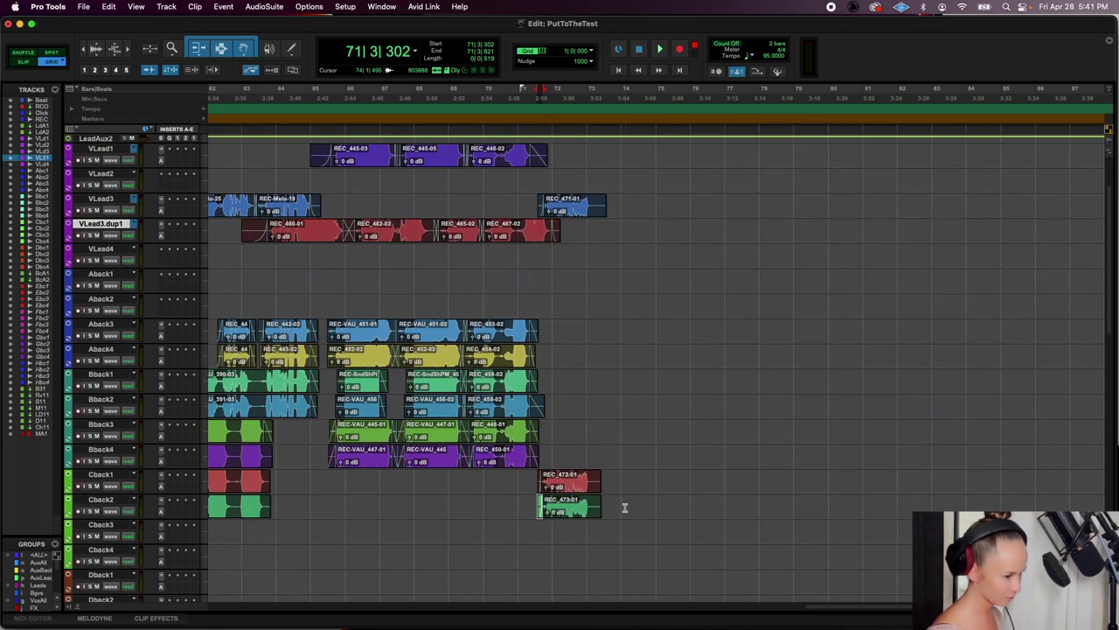
Trim the tails of the same VLead3, Cback1 and Cback2 clips at bar 73 and fade them out
left_click_drag(620, 201, 591, 210)
key("Delete")
key("super+f")
key("Return")
Play back from bar 71 and raise the gain of the new VLead3, Cback1 and Cback2 clips to +5.2 dB
key("r")
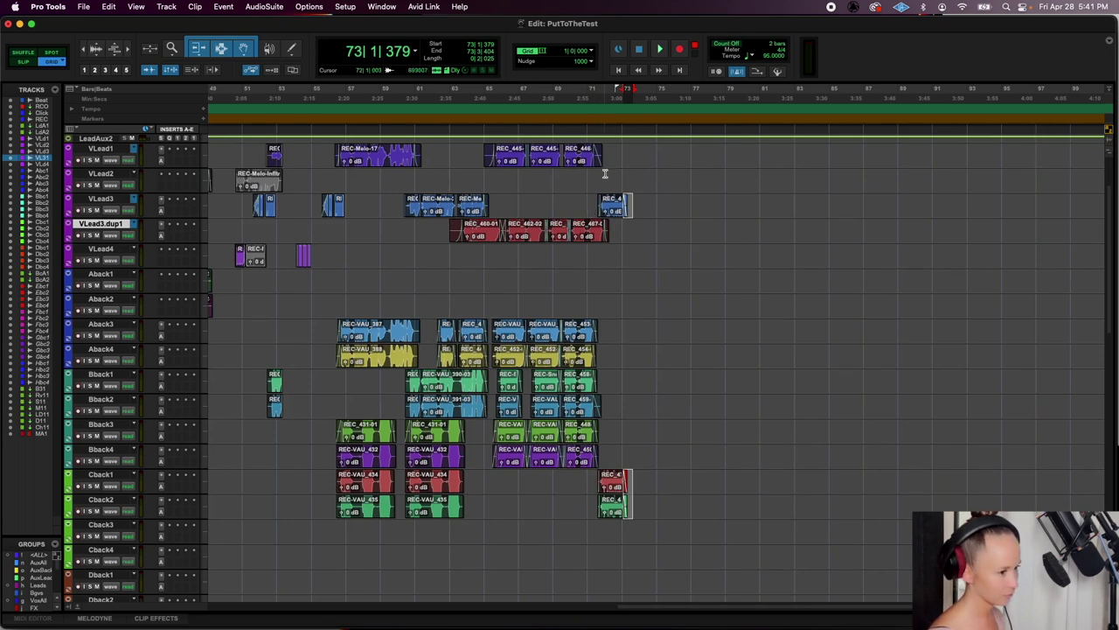
left_click(595, 176)
key("space")
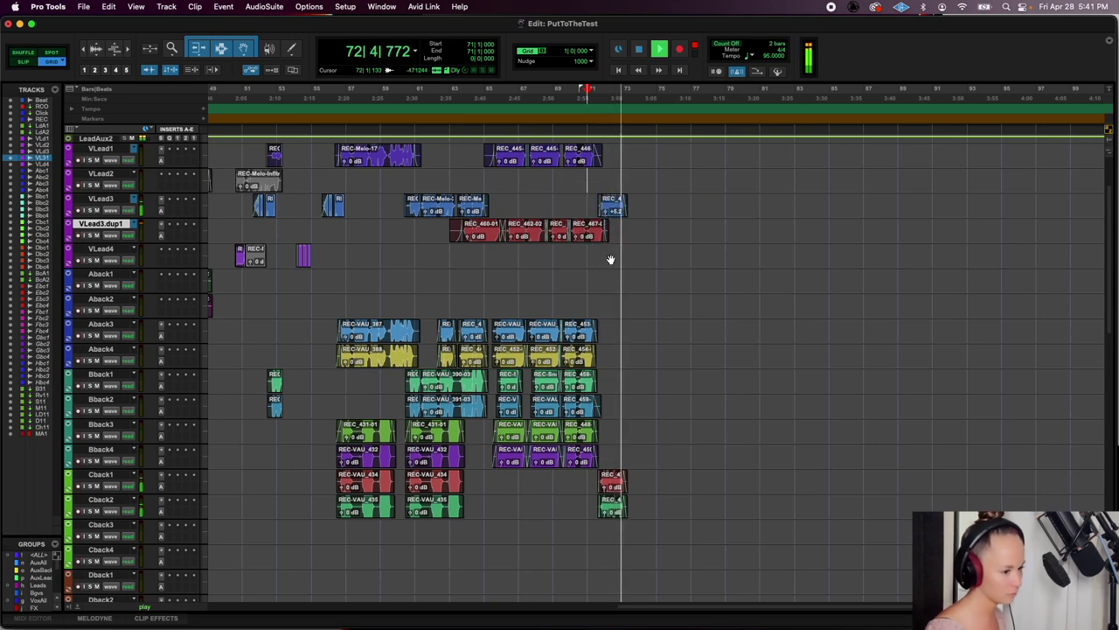
left_click_drag(604, 486, 604, 508)
key("space")
key("space")
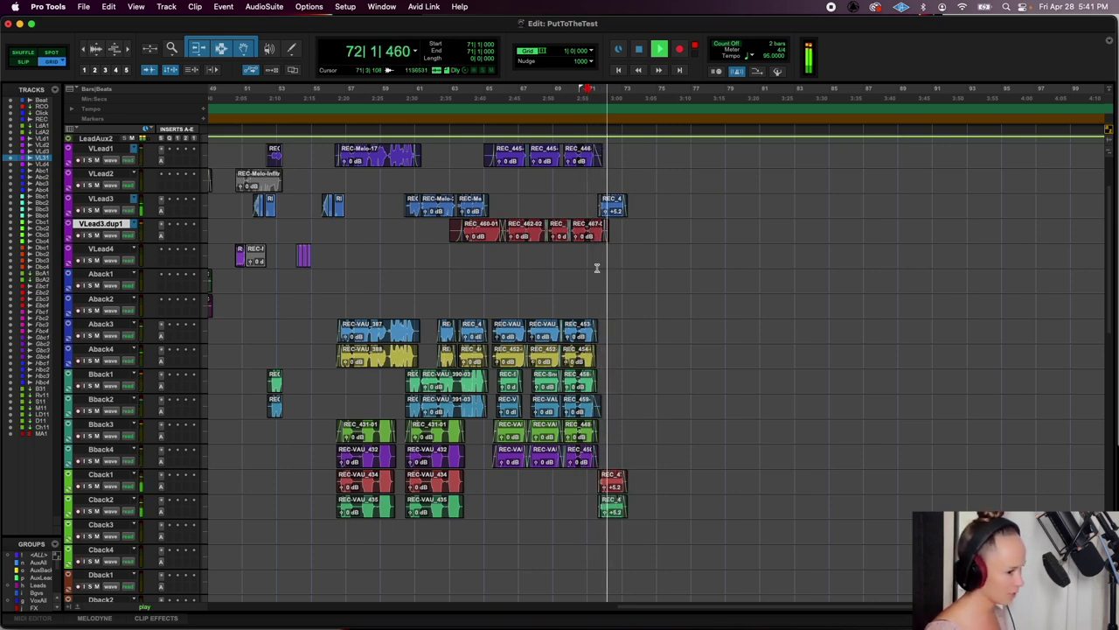
key("space")
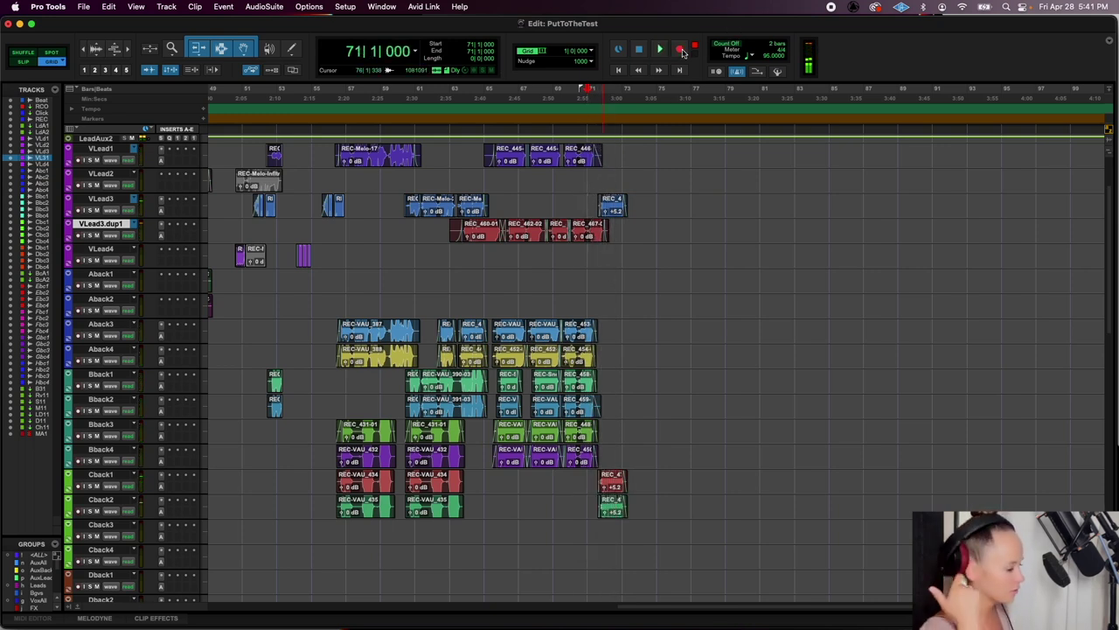
Record a further layer of the phrase from bar 71 on REC and move the take to Cback3
key("space")
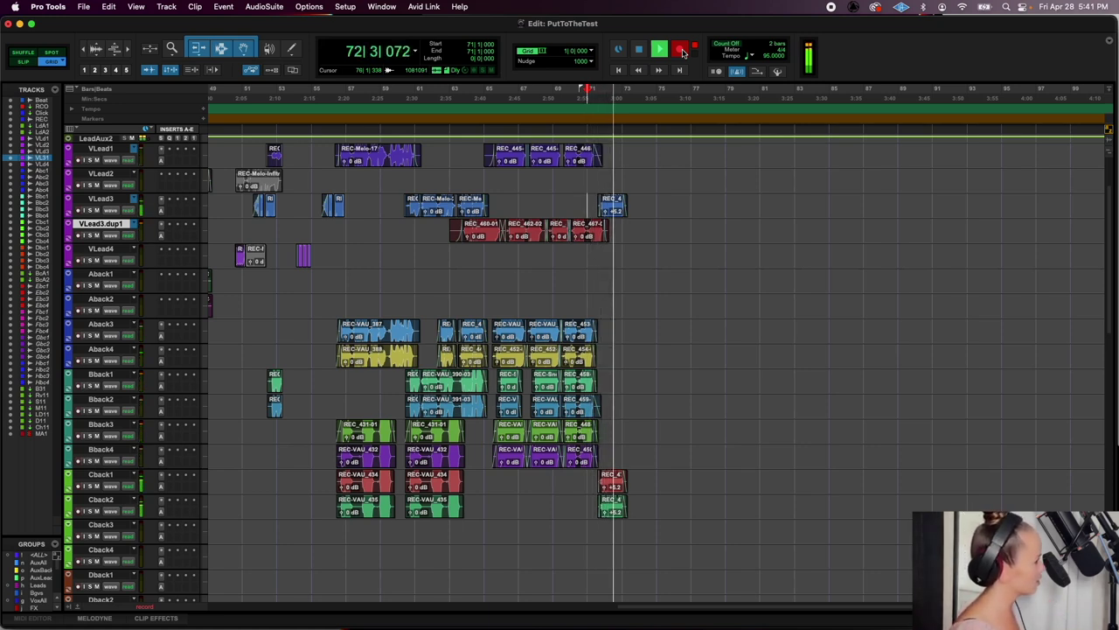
scroll(617, 206, "up", 3)
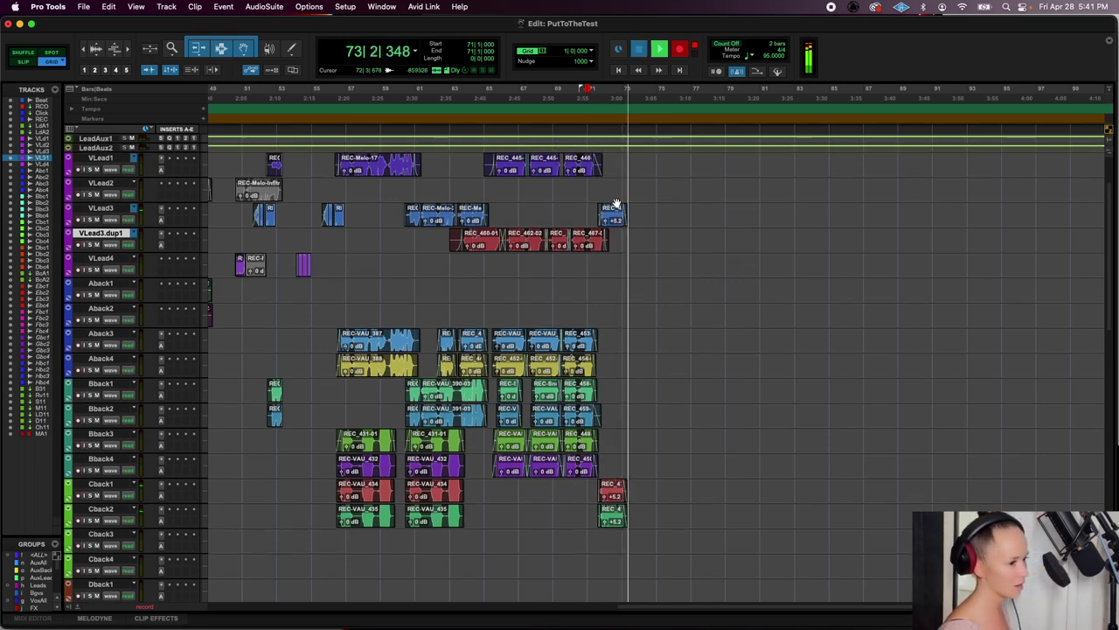
key("space")
left_click_drag(617, 166, 592, 576)
Record one more double of the Cback3 layer from bar 71 on REC and move the take off that track
left_click(682, 52)
key("space")
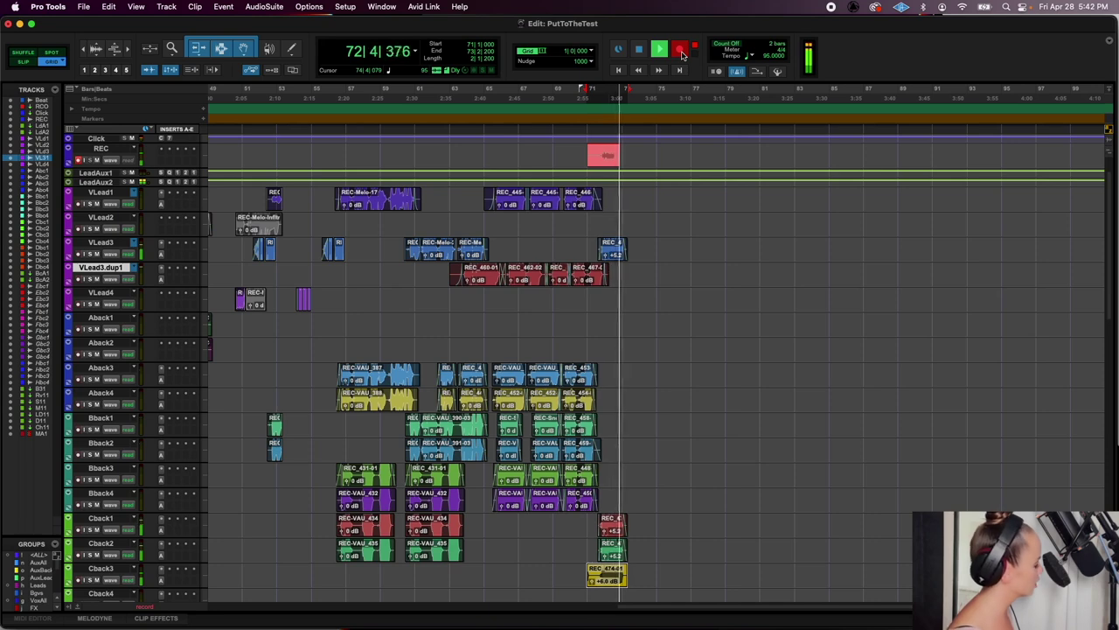
key("space")
scroll(690, 389, "up", 2)
left_click(608, 193)
left_click(610, 213)
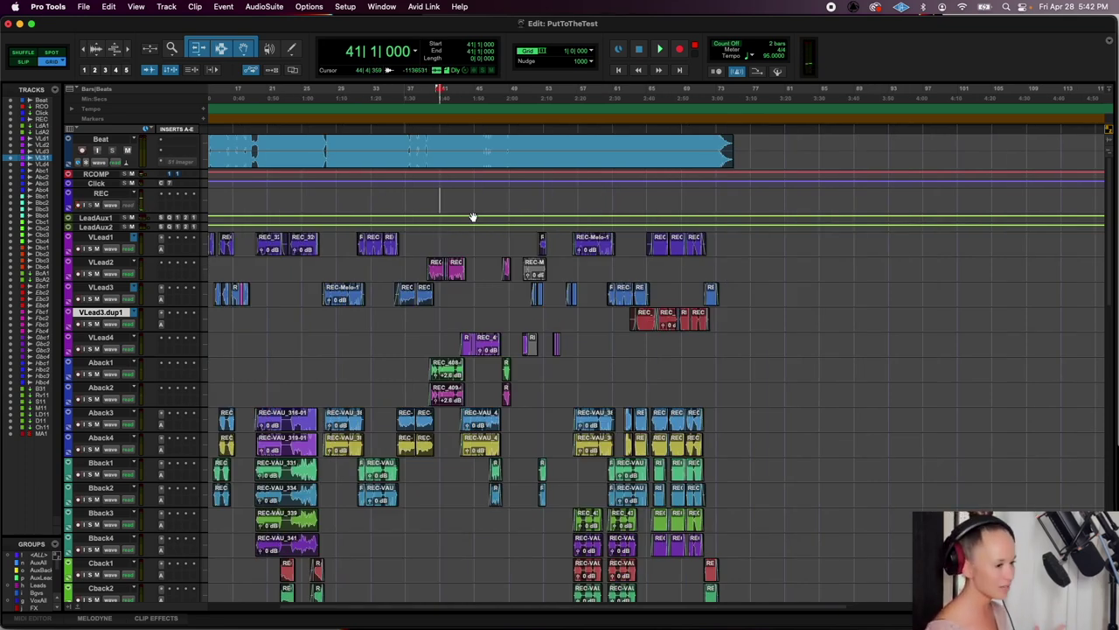
Bring up the session's mixer
key("super+equal")
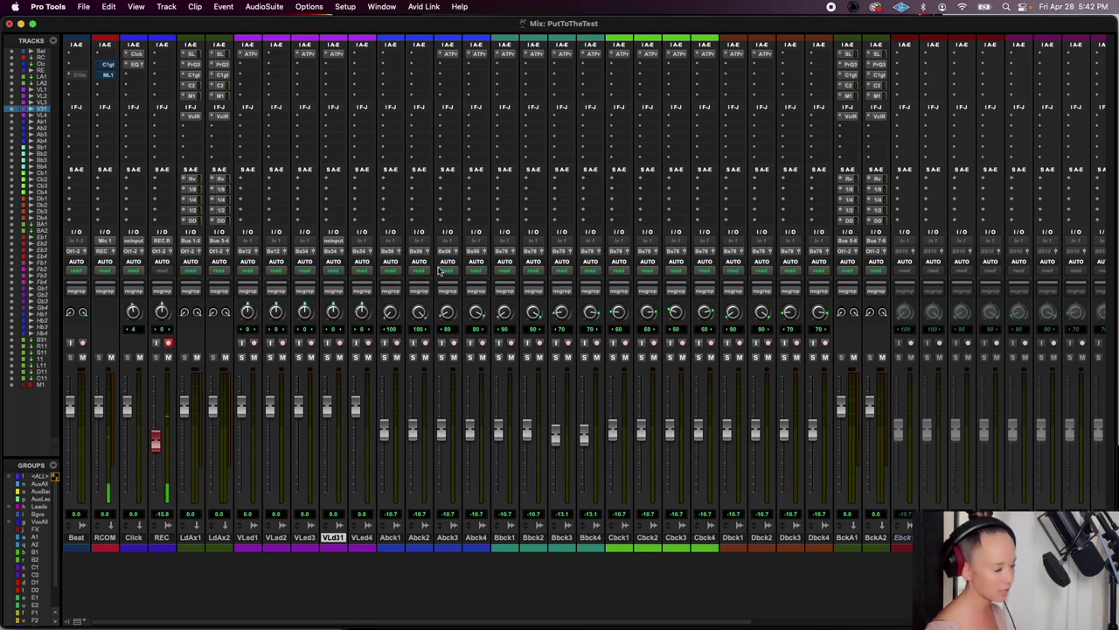